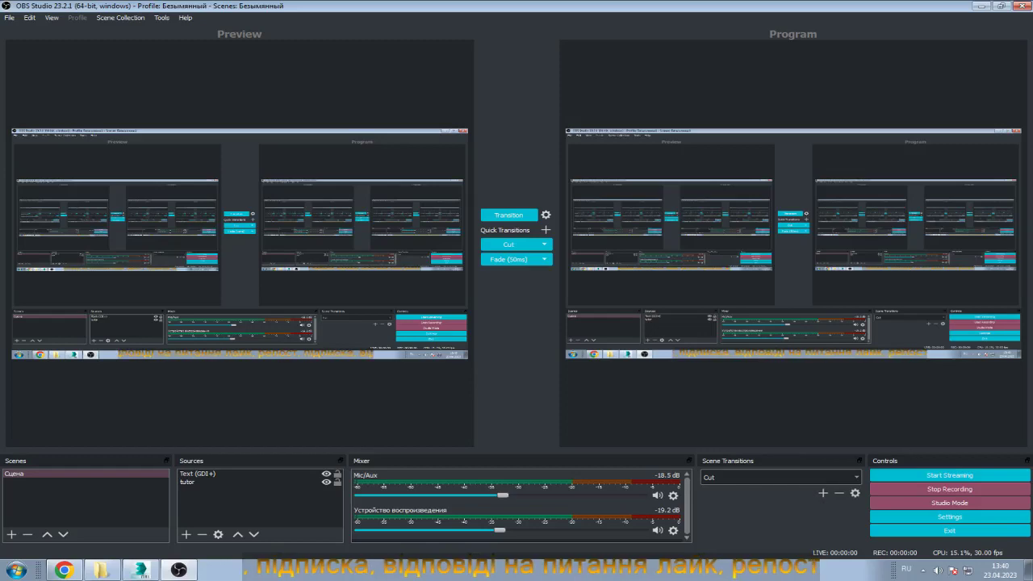
Switch from OBS Studio to the 3ds Max window showing the TIGR_UA.max wheel scene.
click(141, 569)
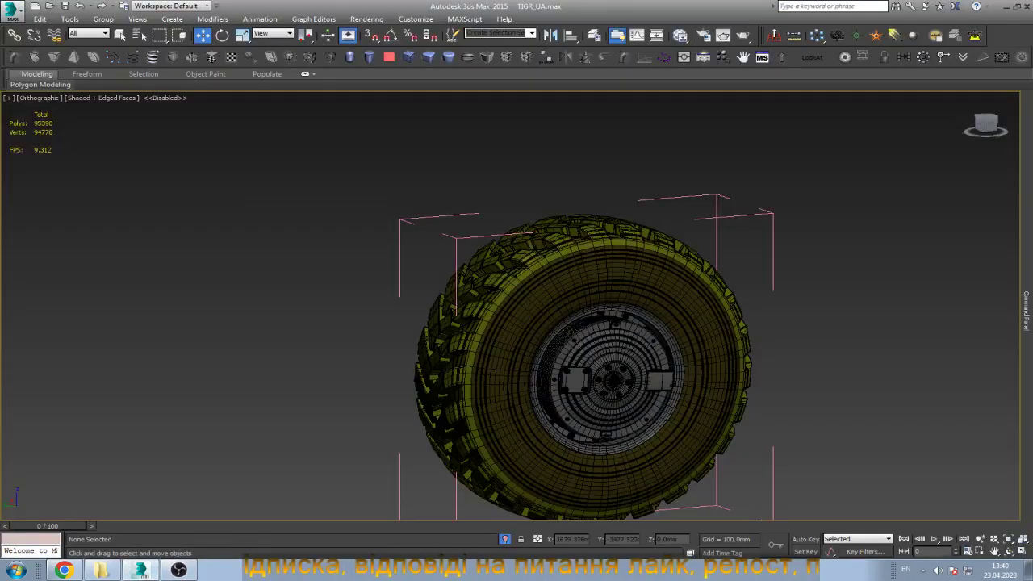
Frame the wheel model in the Left view with zoom extents.
click(597, 347)
click(819, 372)
scroll(819, 372, up, 4)
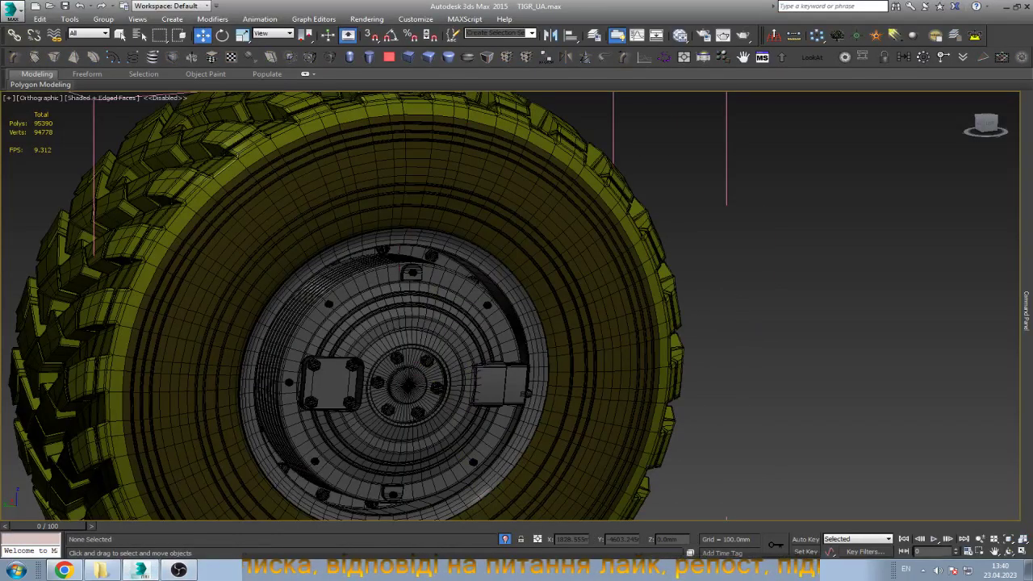
key(l)
key(z)
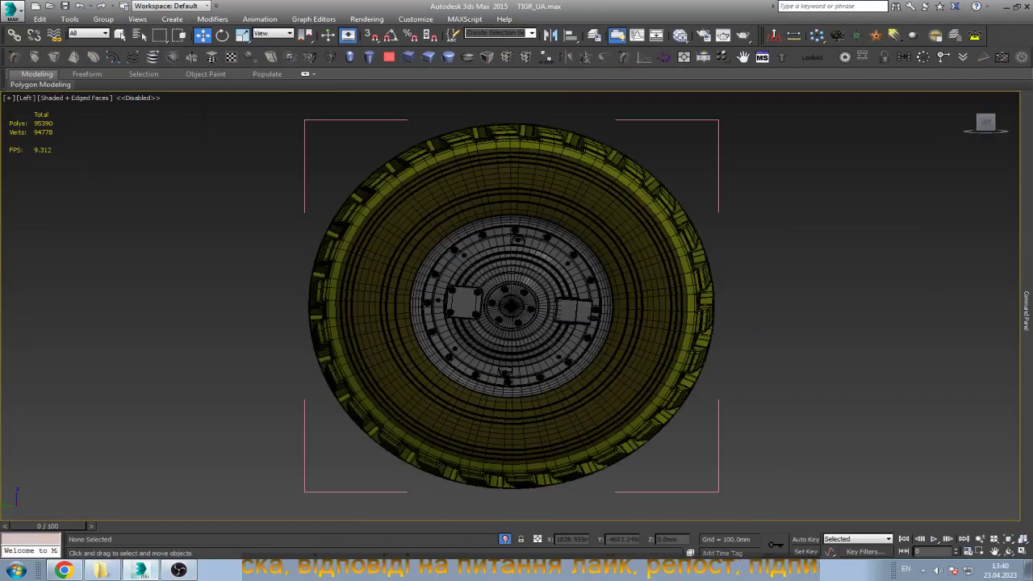
scroll(565, 137, up, 8)
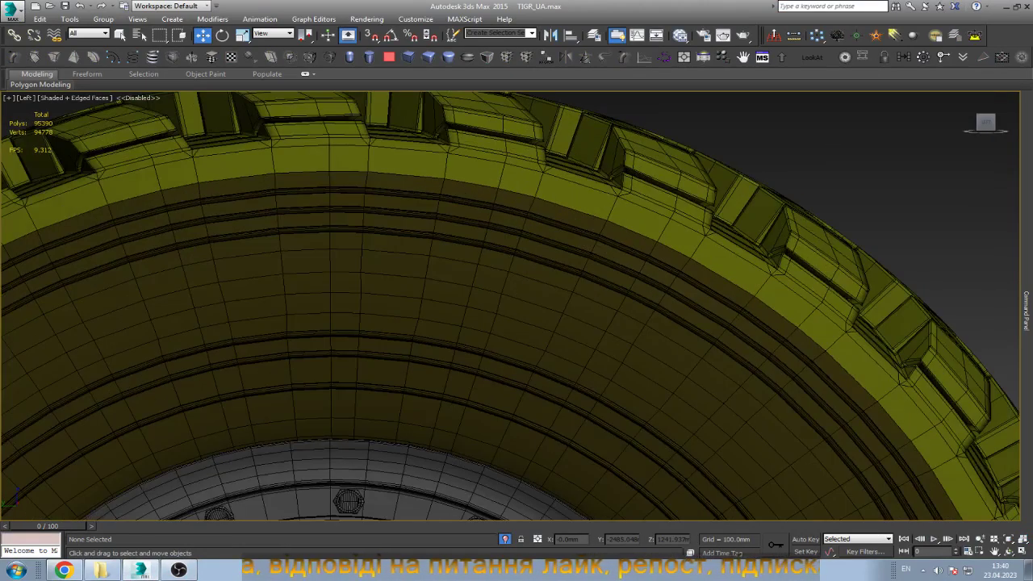
scroll(761, 331, down, 4)
scroll(761, 331, down, 4)
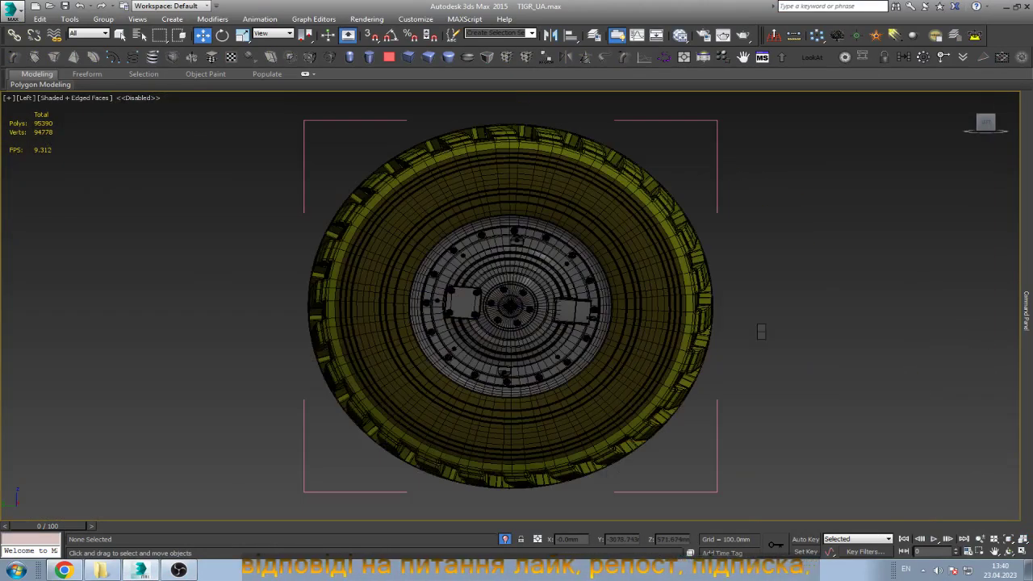
Unhide all hidden objects and zoom in on the full vehicle from the Front view.
key(alt+u)
key(Return)
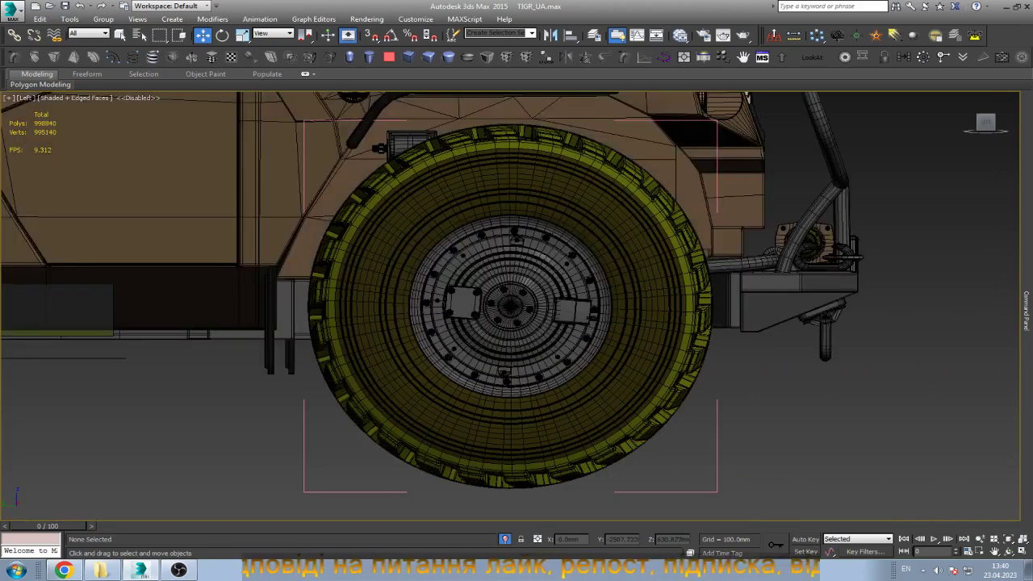
scroll(861, 390, down, 5)
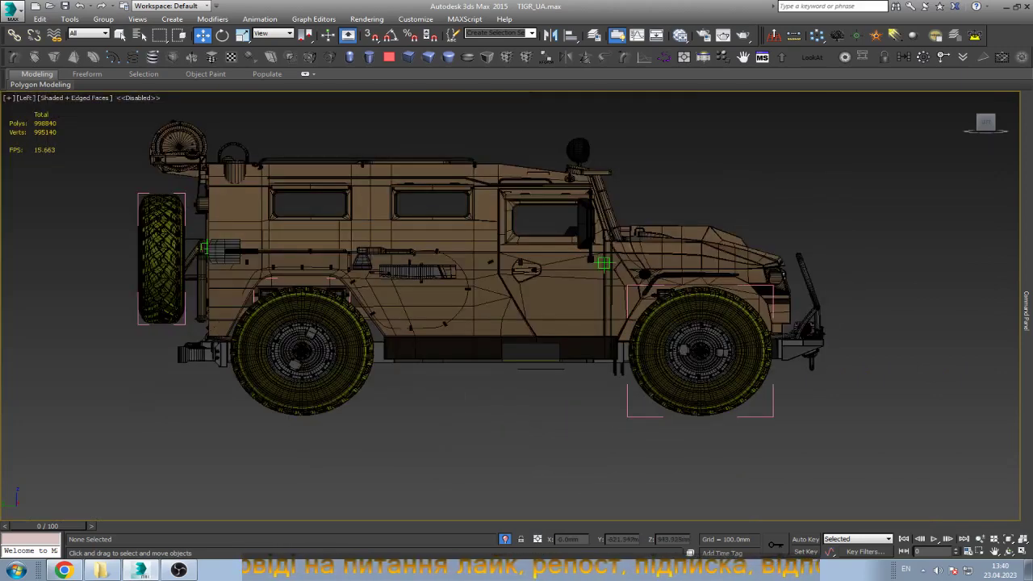
key(f)
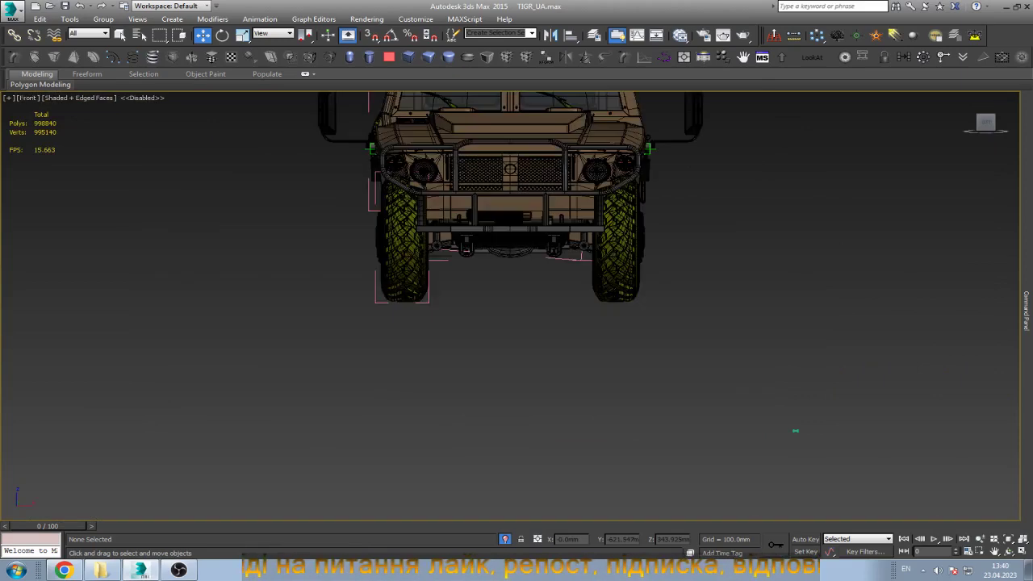
scroll(672, 442, down, 2)
scroll(672, 442, down, 1)
scroll(672, 442, up, 4)
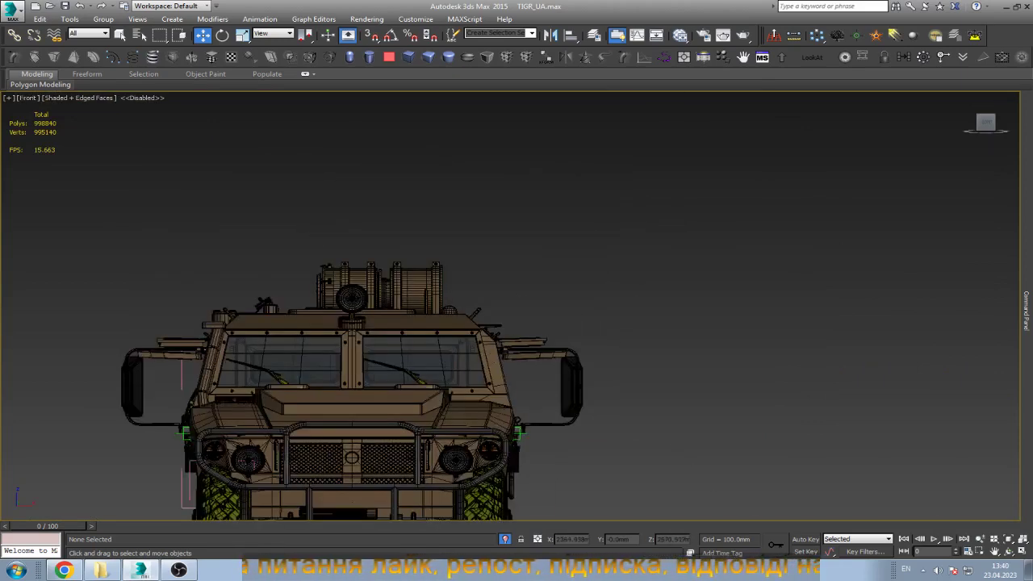
scroll(254, 394, up, 2)
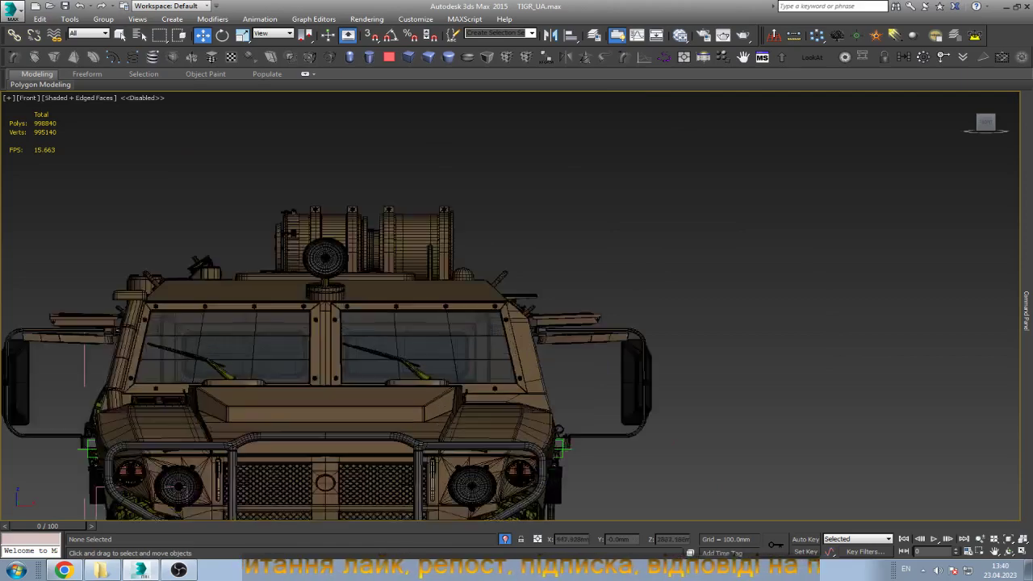
scroll(254, 393, up, 3)
click(435, 315)
key(z)
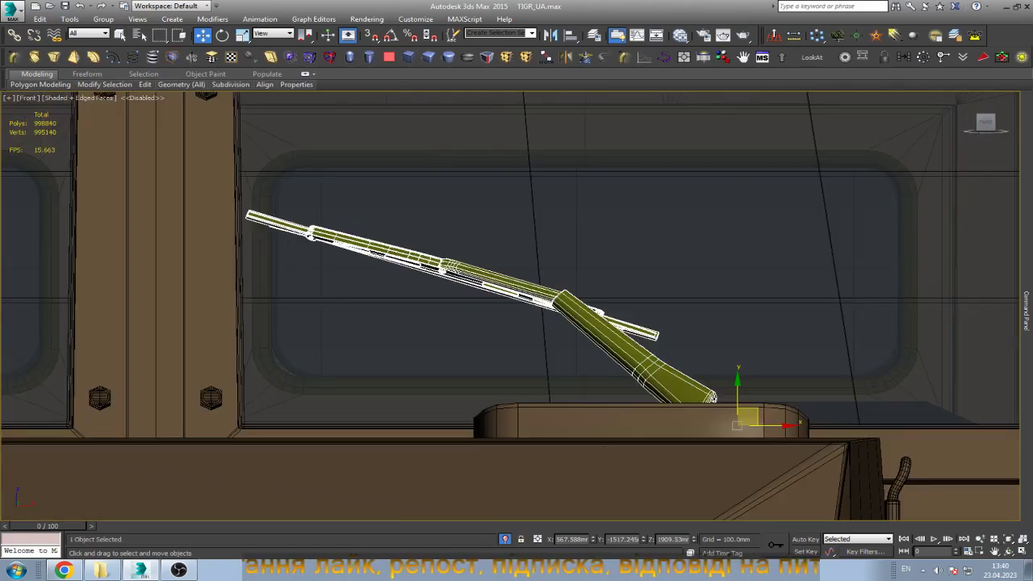
key(e)
alt+middle_drag(711, 397, 613, 355)
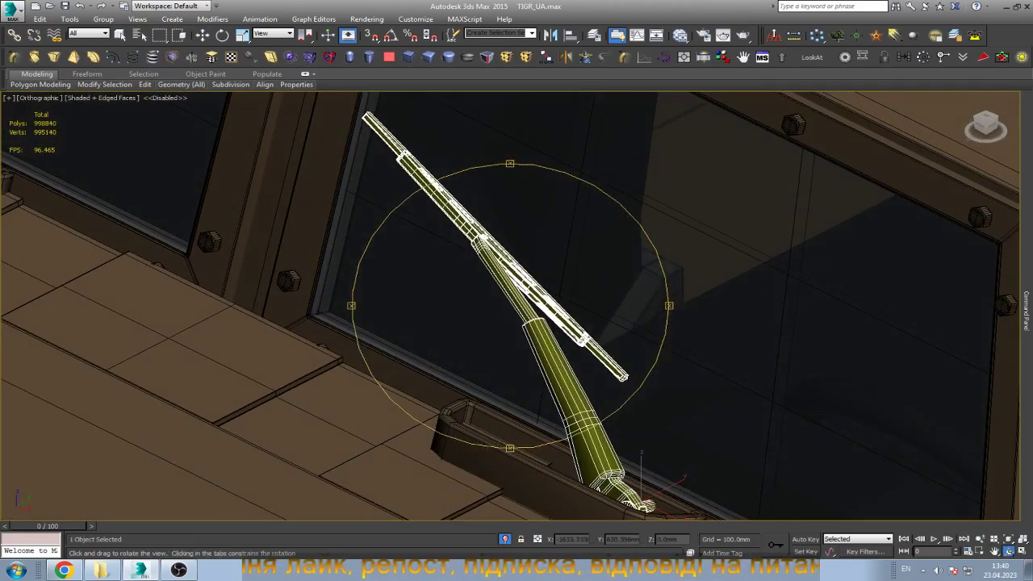
scroll(577, 346, up, 4)
scroll(510, 305, down, 4)
alt+middle_drag(509, 305, 565, 323)
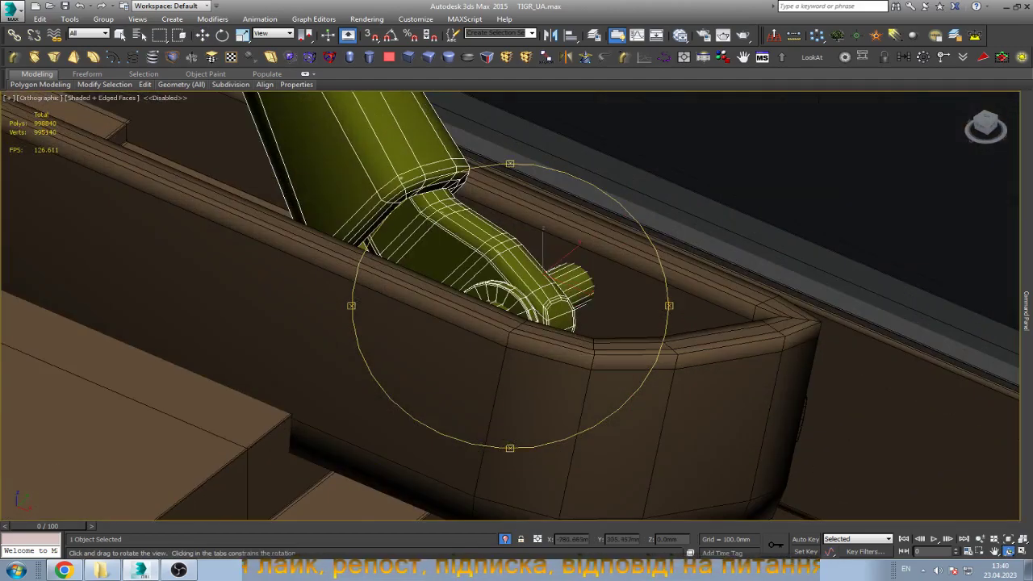
scroll(510, 305, up, 4)
alt+middle_drag(510, 305, 565, 323)
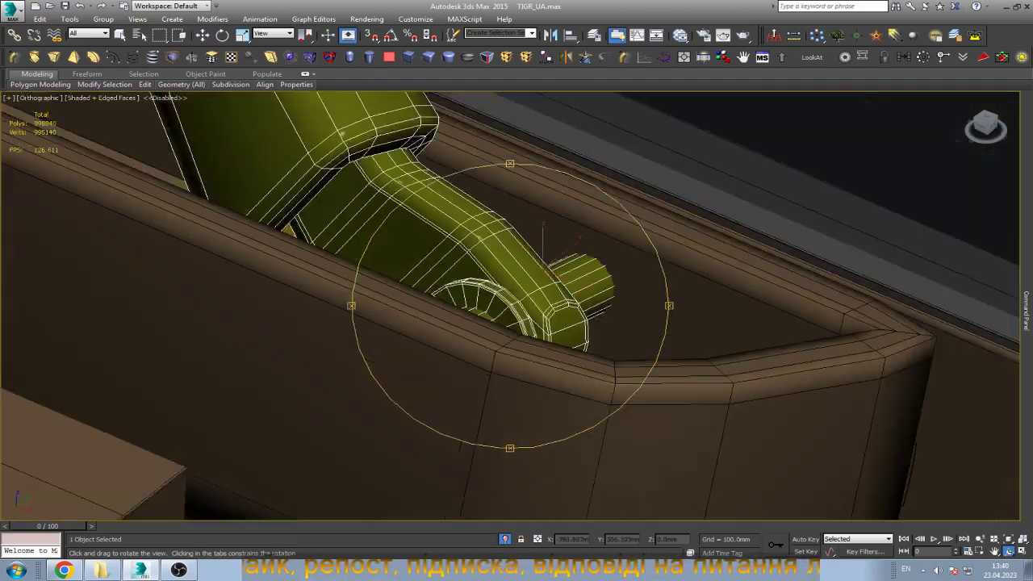
scroll(509, 305, up, 4)
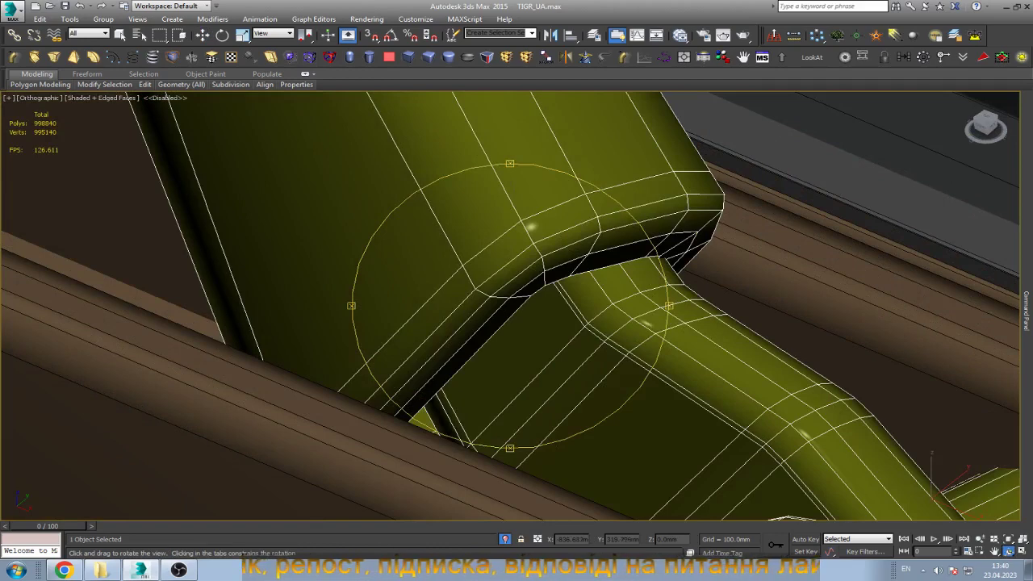
scroll(510, 305, down, 4)
alt+middle_drag(510, 305, 484, 266)
scroll(484, 266, up, 3)
key(w)
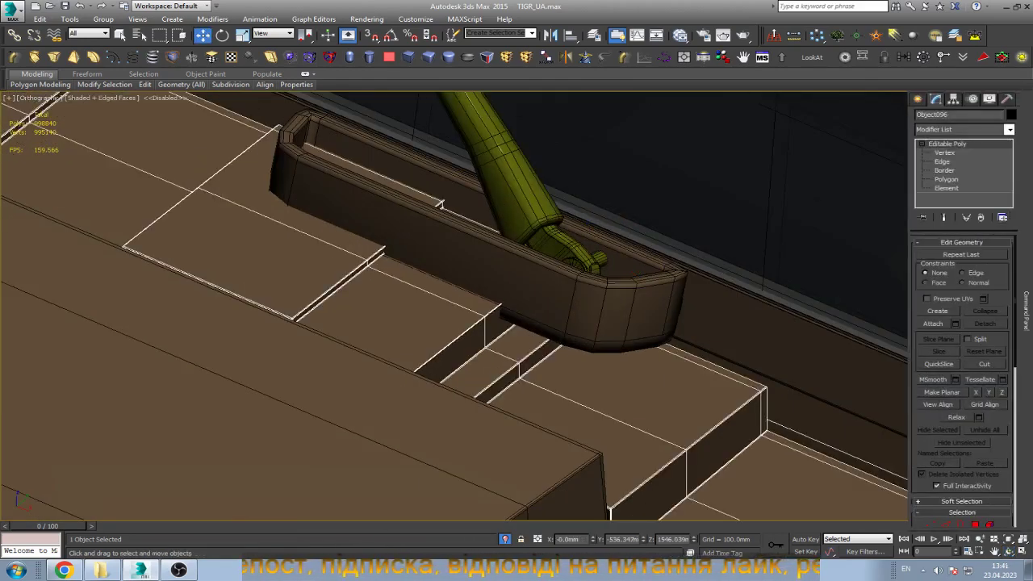
key(5)
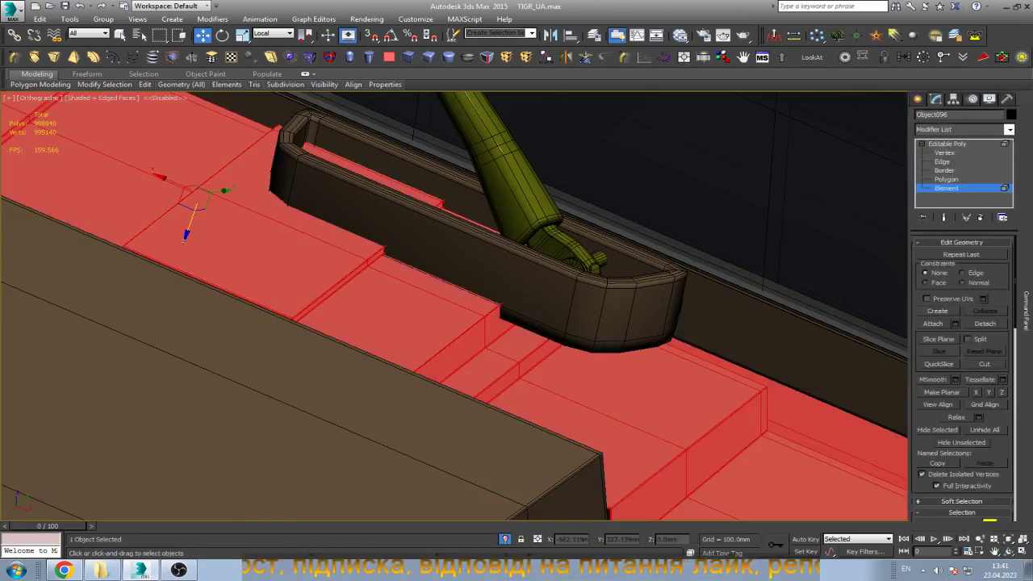
scroll(961, 379, down, 3)
scroll(962, 379, down, 3)
scroll(962, 379, down, 3)
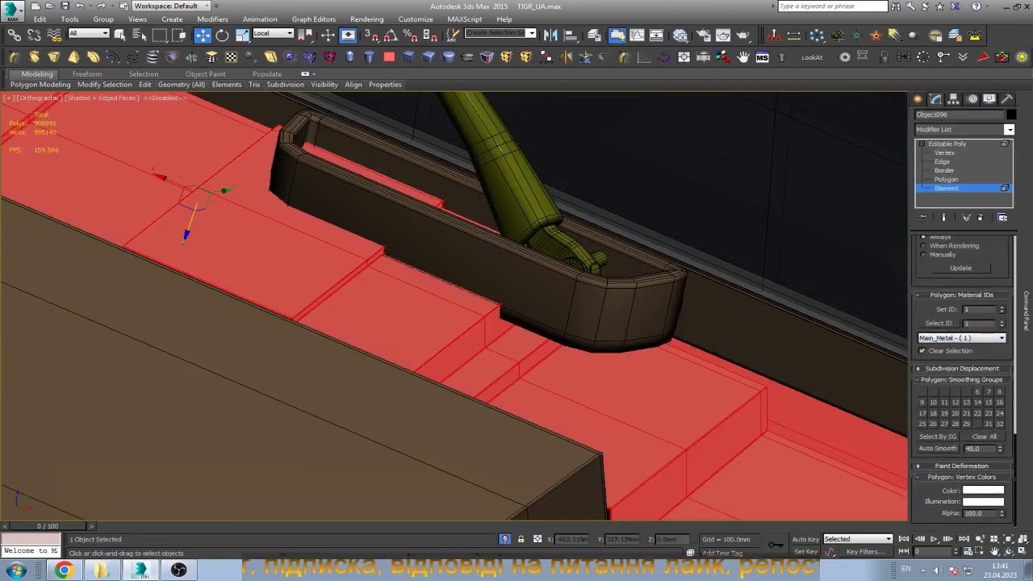
key(5)
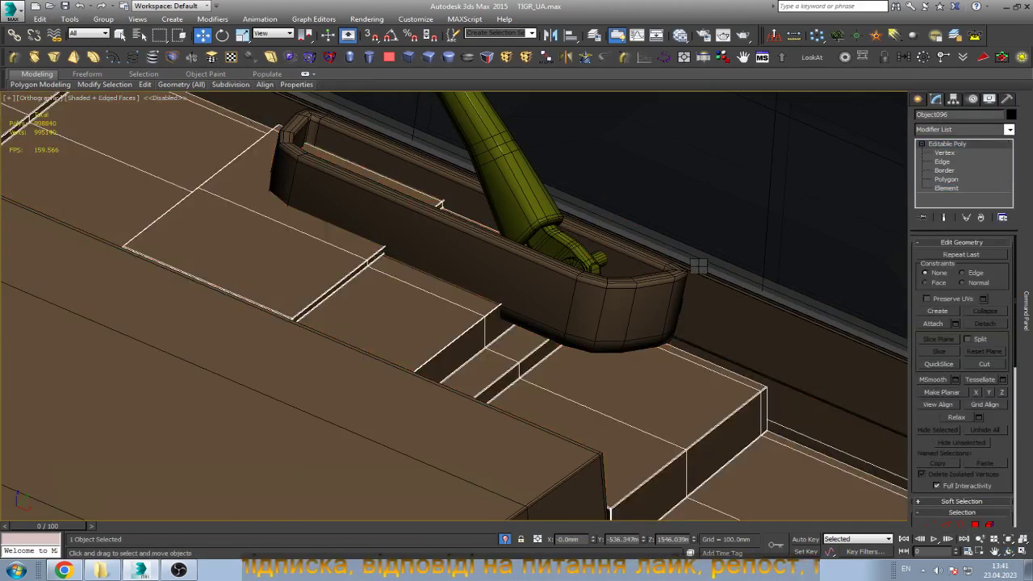
scroll(517, 306, down, 3)
scroll(516, 307, down, 3)
scroll(516, 306, down, 3)
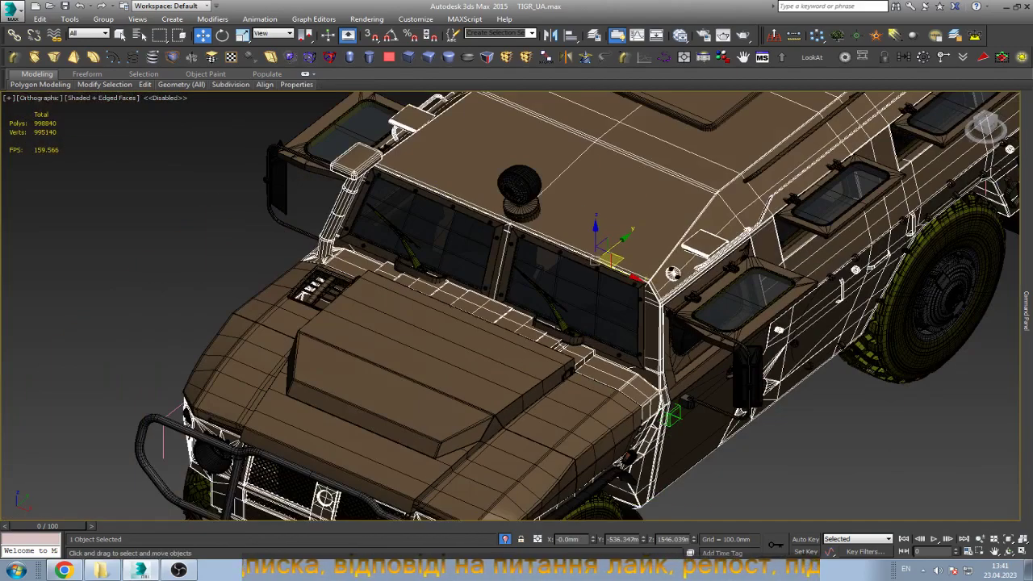
key(ctrl+d)
scroll(691, 261, up, 10)
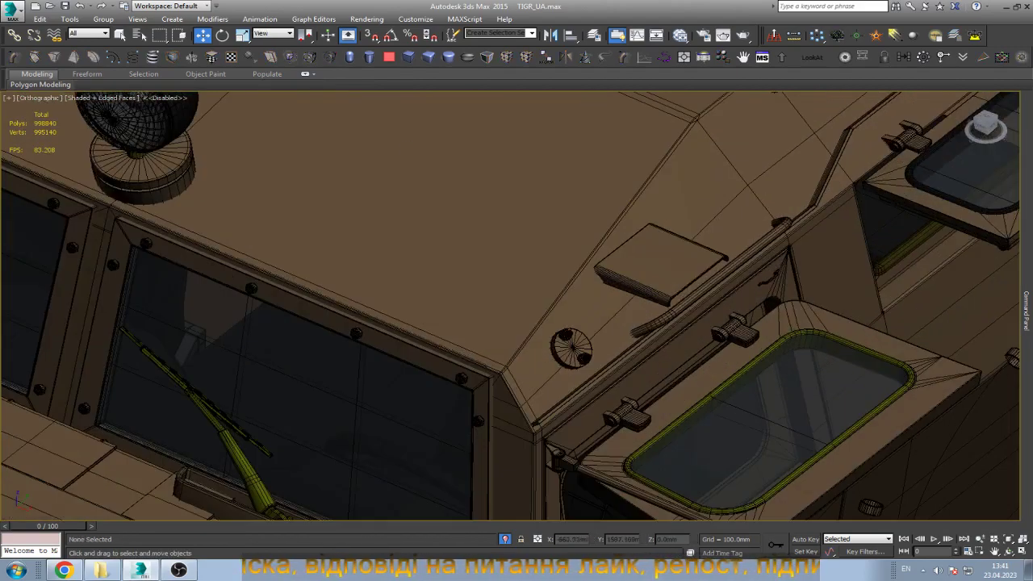
scroll(567, 356, up, 5)
scroll(567, 355, up, 5)
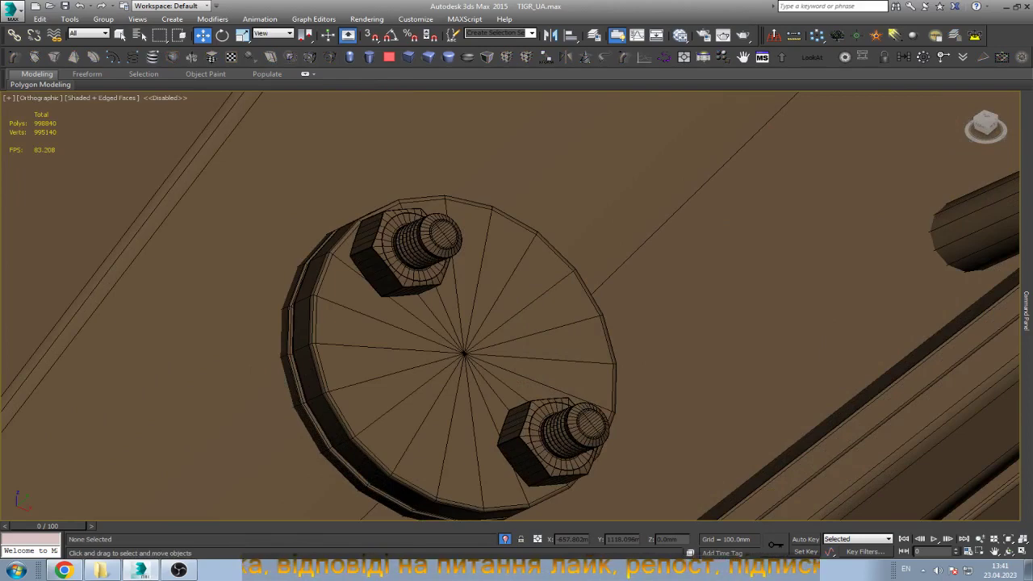
scroll(526, 324, down, 8)
scroll(338, 403, up, 3)
scroll(437, 303, down, 4)
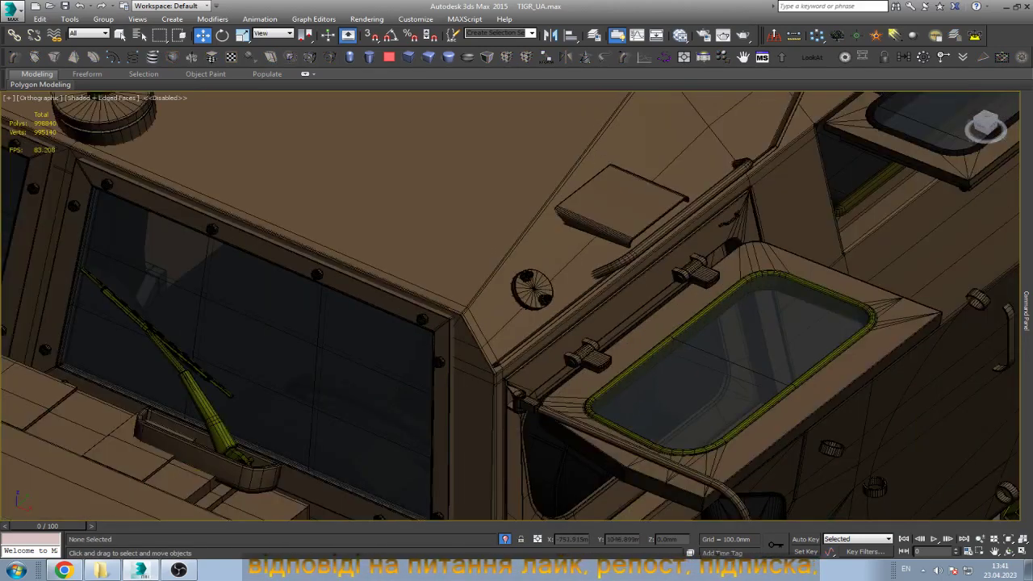
scroll(500, 433, down, 5)
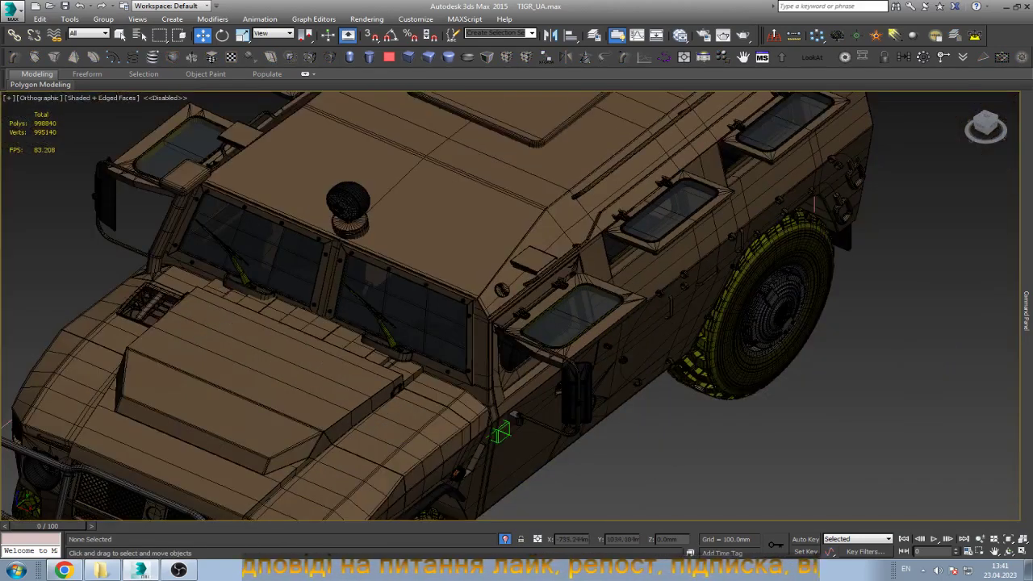
scroll(500, 433, down, 4)
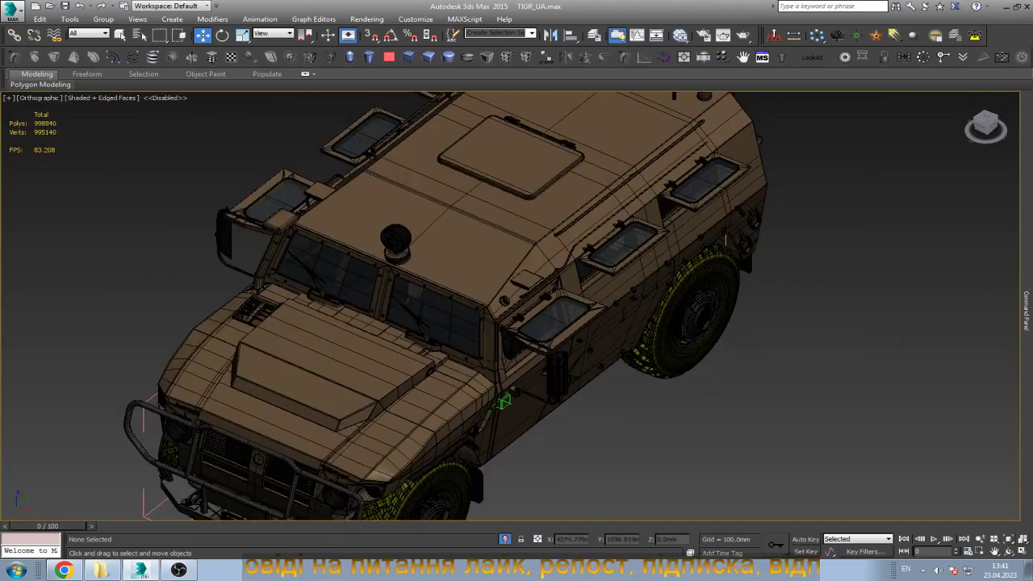
key(ctrl+r)
mouse_move(503, 401)
mouse_down()
mouse_move(348, 459)
mouse_move(530, 477)
mouse_up()
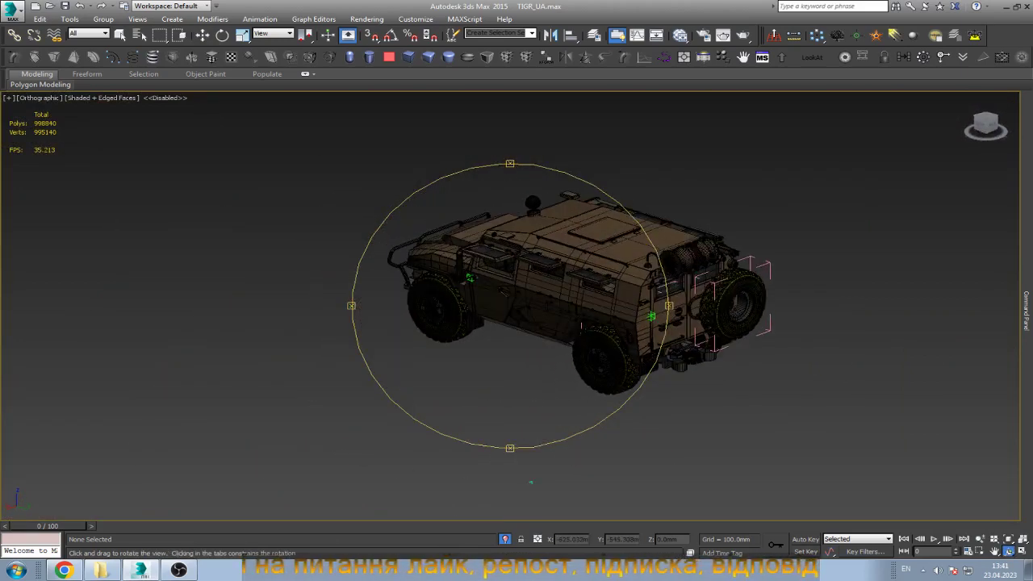
scroll(552, 367, up, 5)
scroll(552, 367, up, 2)
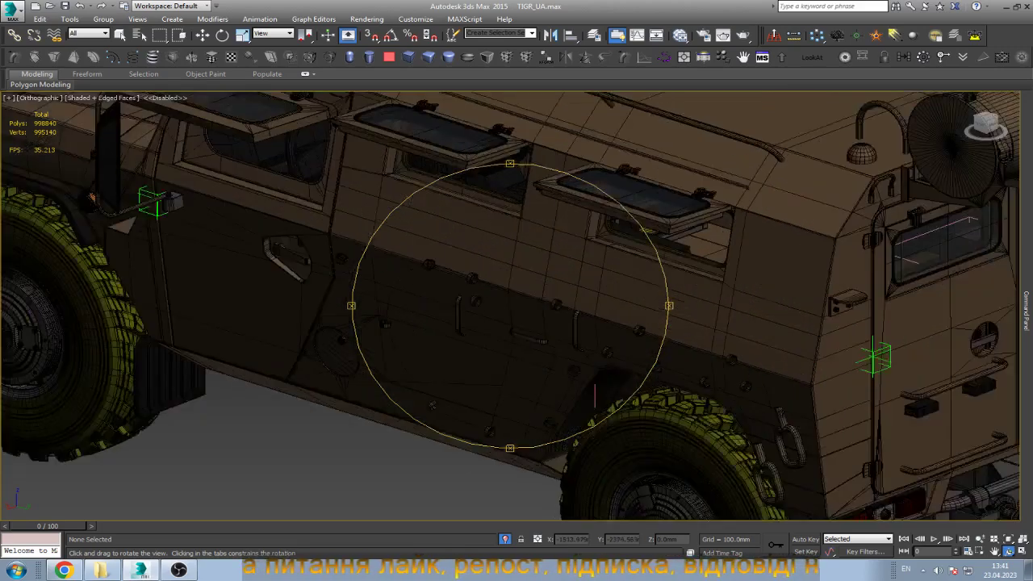
scroll(552, 367, up, 4)
scroll(551, 367, up, 3)
key(w)
click(552, 367)
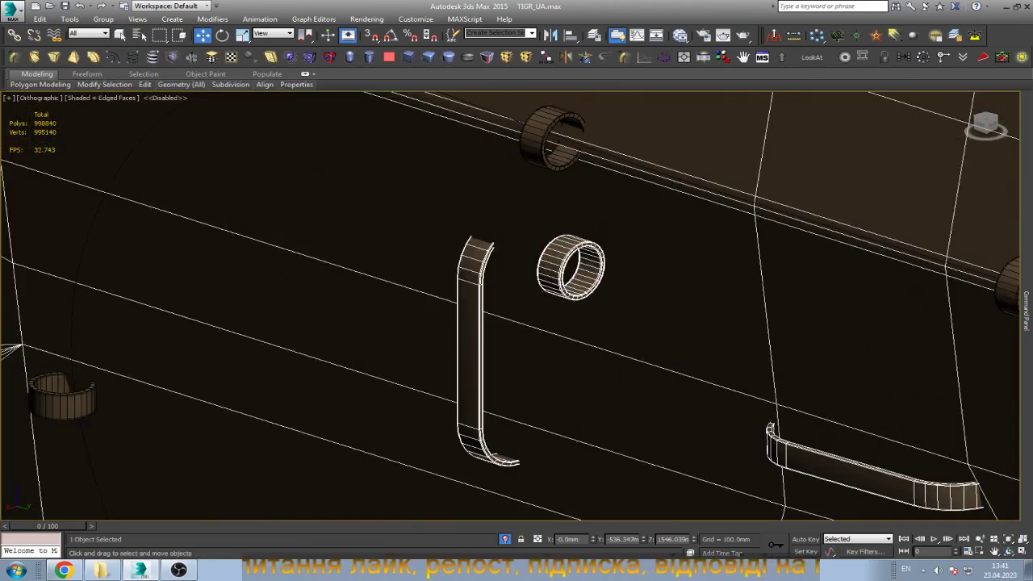
scroll(480, 258, up, 3)
scroll(480, 258, down, 6)
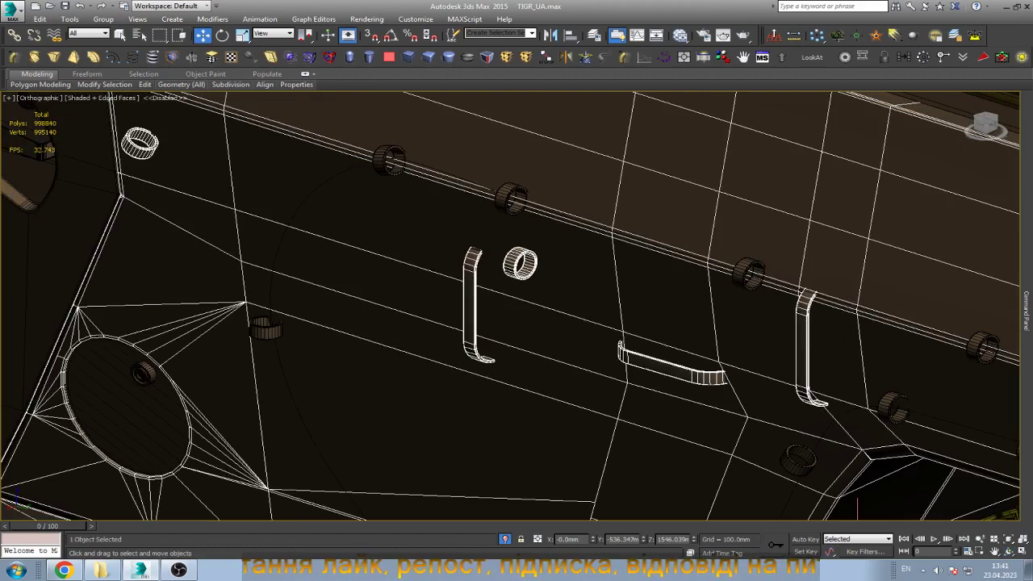
scroll(484, 275, down, 4)
scroll(323, 306, up, 5)
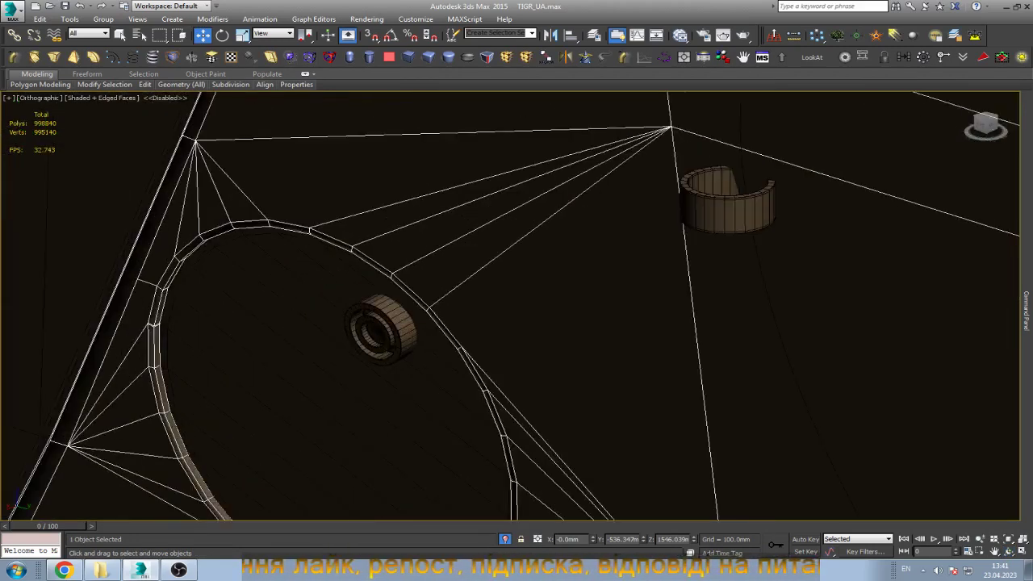
scroll(322, 307, up, 3)
scroll(323, 306, up, 2)
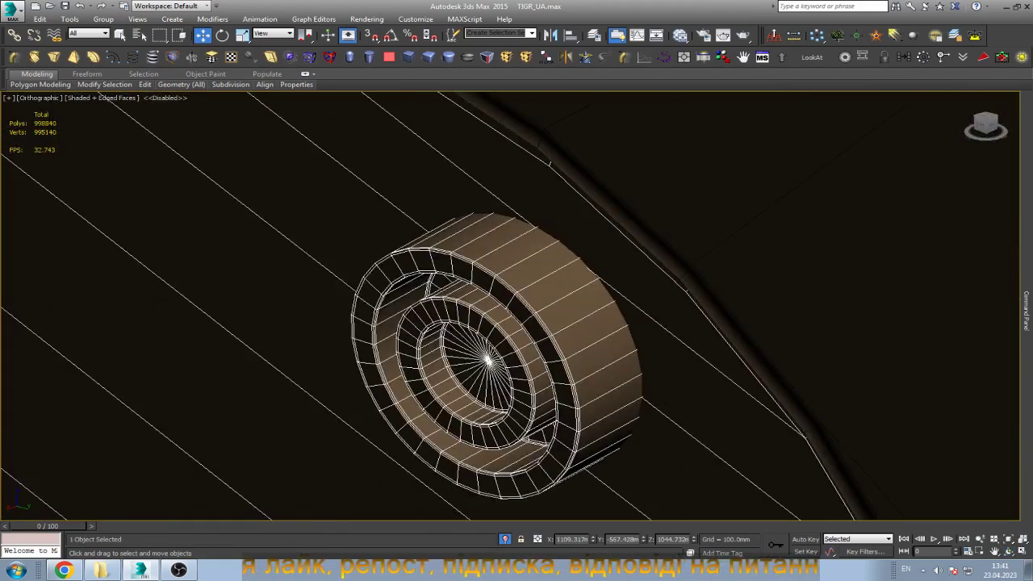
scroll(419, 330, down, 4)
scroll(420, 330, down, 2)
scroll(419, 331, down, 1)
scroll(420, 330, up, 1)
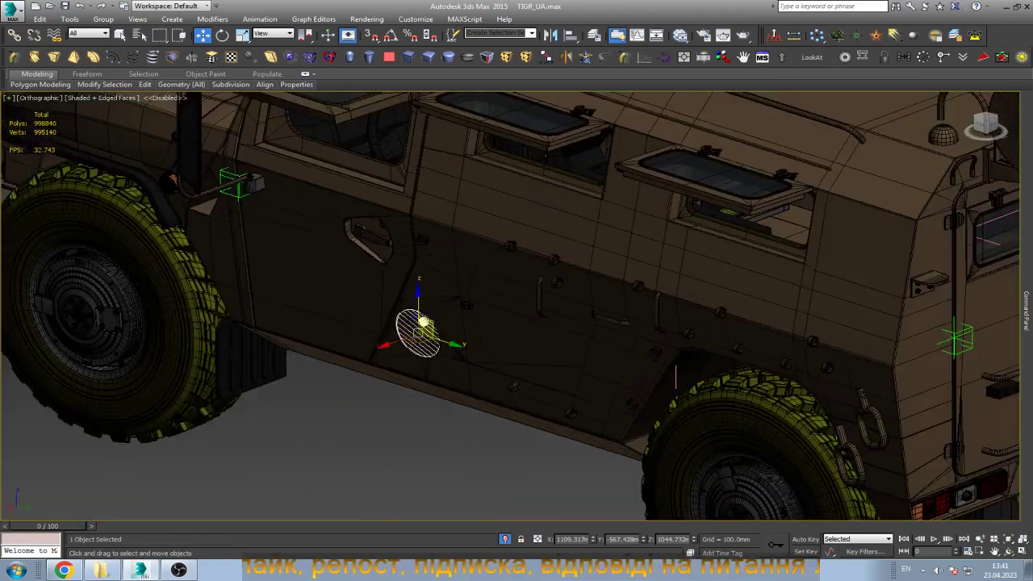
scroll(383, 238, up, 4)
scroll(383, 238, up, 2)
scroll(338, 214, down, 3)
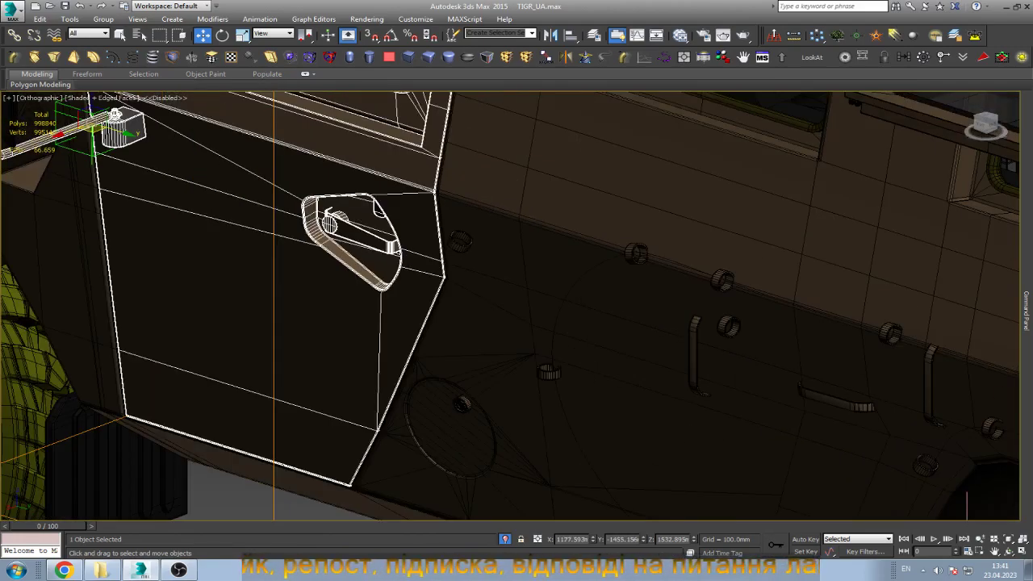
scroll(337, 214, down, 3)
scroll(337, 214, up, 4)
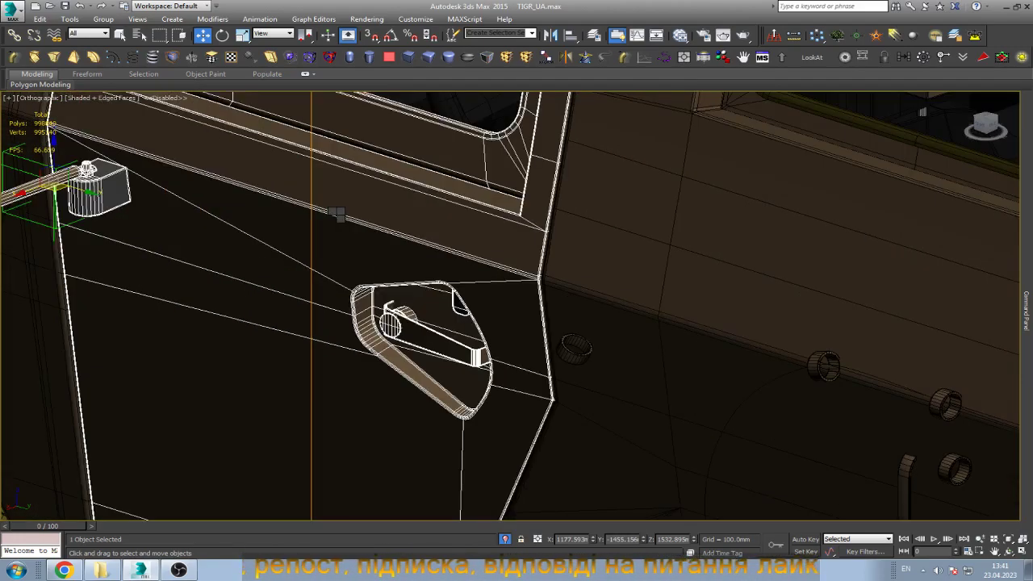
scroll(338, 213, down, 3)
click(337, 214)
scroll(337, 214, down, 4)
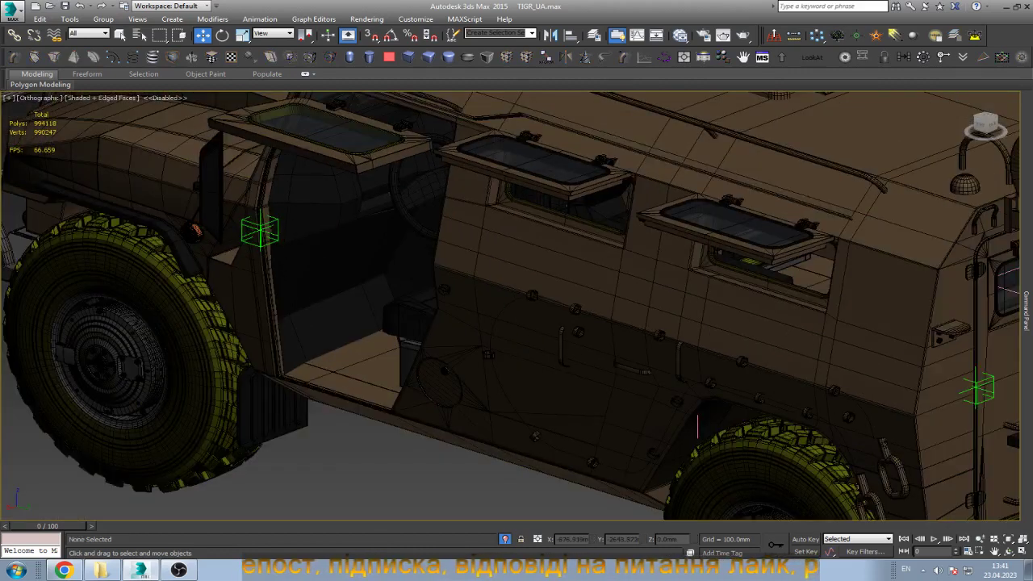
Orbit around the door-sill corner and cab side to inspect the door frame and seat.
click(278, 367)
scroll(280, 369, up, 5)
scroll(281, 370, up, 3)
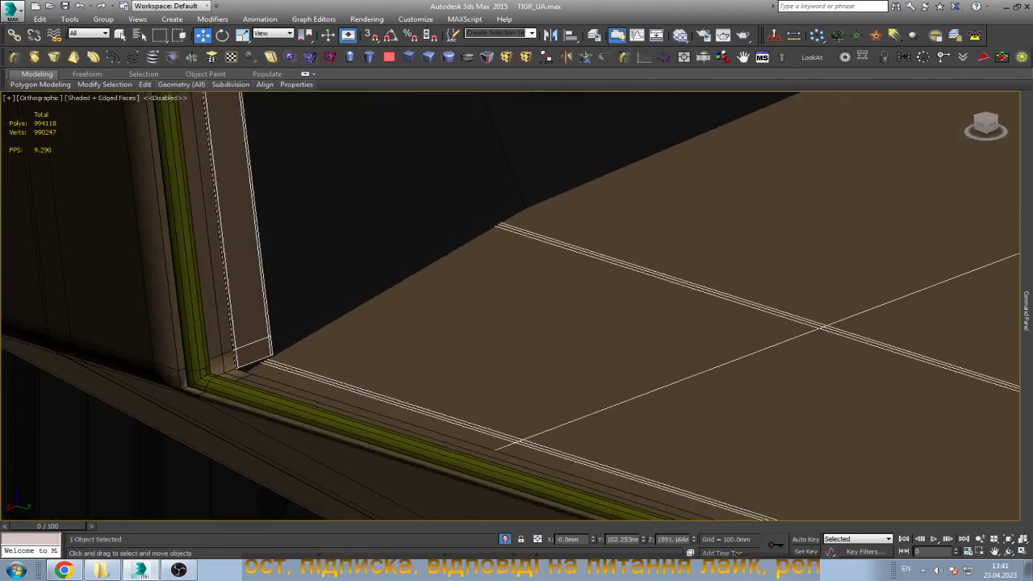
scroll(246, 354, up, 3)
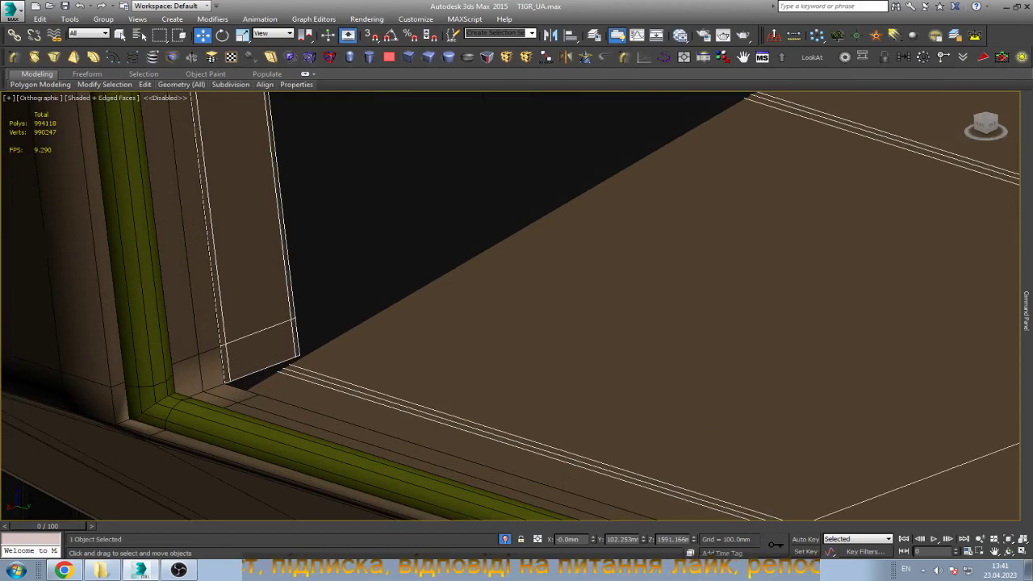
alt+middle_drag(247, 354, 303, 334)
scroll(278, 371, down, 2)
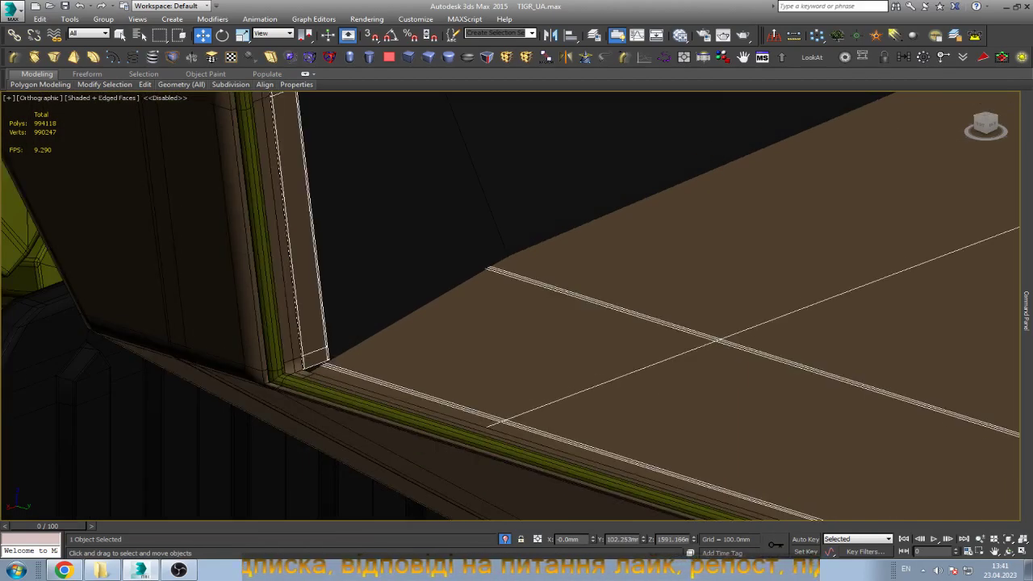
scroll(339, 359, down, 4)
scroll(387, 329, down, 4)
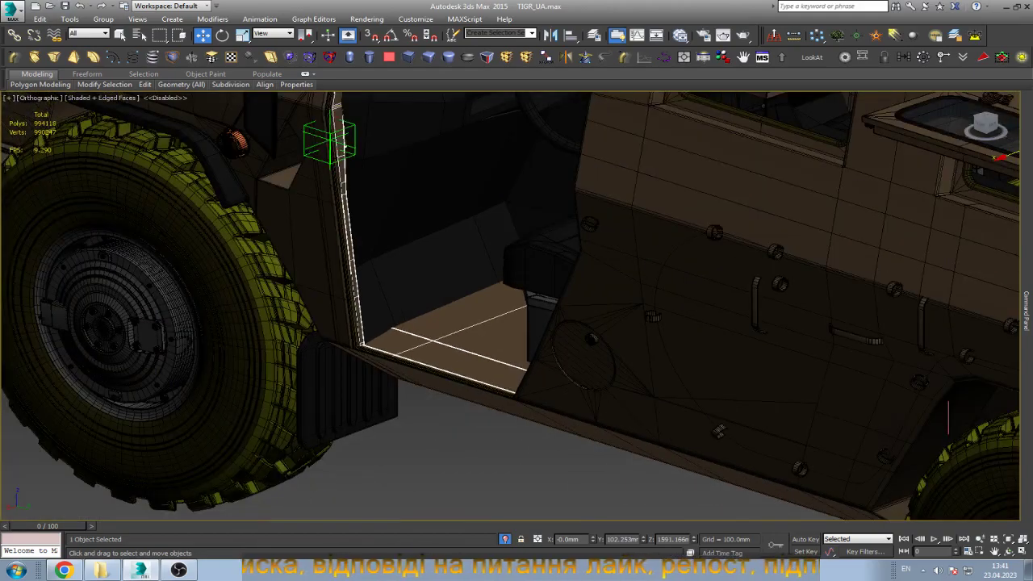
click(536, 262)
alt+middle_drag(537, 266, 613, 266)
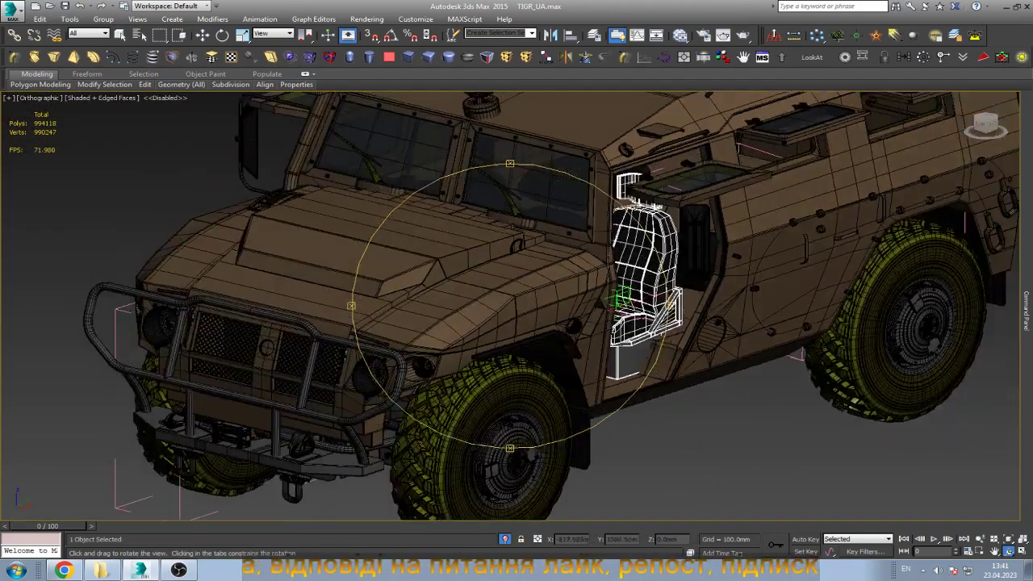
mouse_move(613, 266)
mouse_down()
mouse_move(710, 271)
mouse_move(669, 187)
mouse_up()
scroll(669, 187, up, 5)
scroll(668, 187, up, 1)
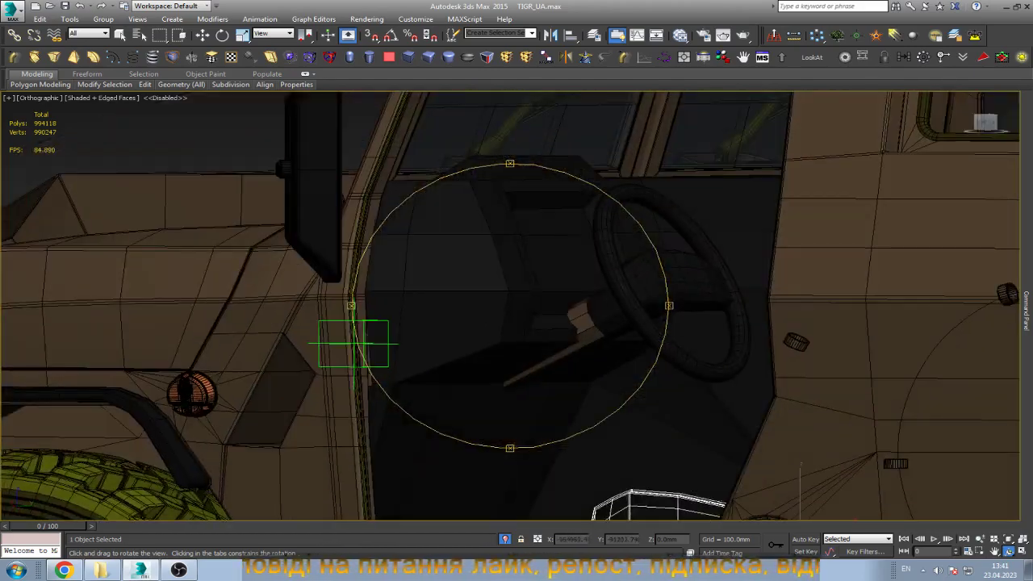
Select the steering wheel and orbit the view toward the dark door panel.
key(w)
click(669, 242)
middle_drag(669, 242, 648, 157)
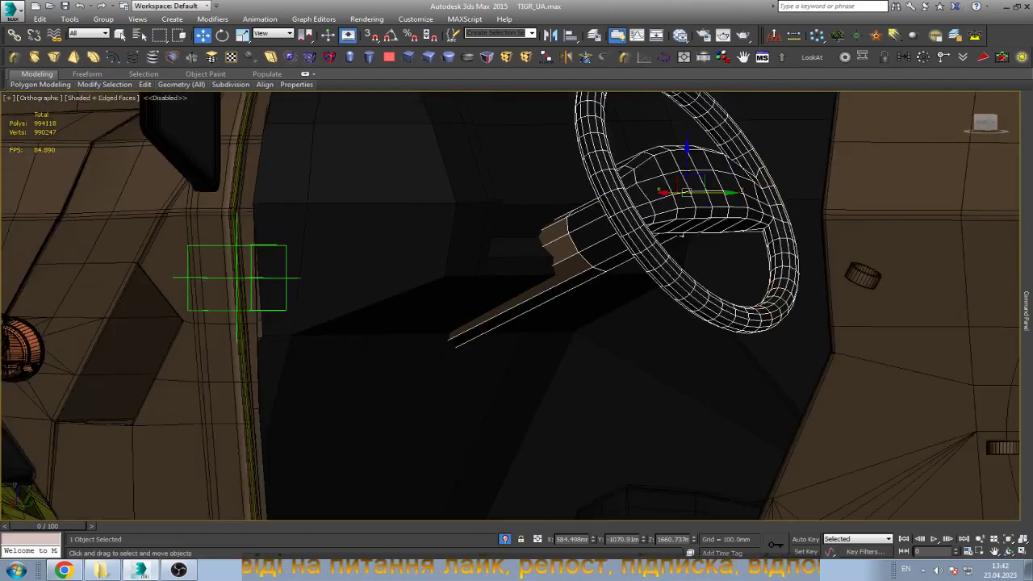
scroll(455, 300, down, 4)
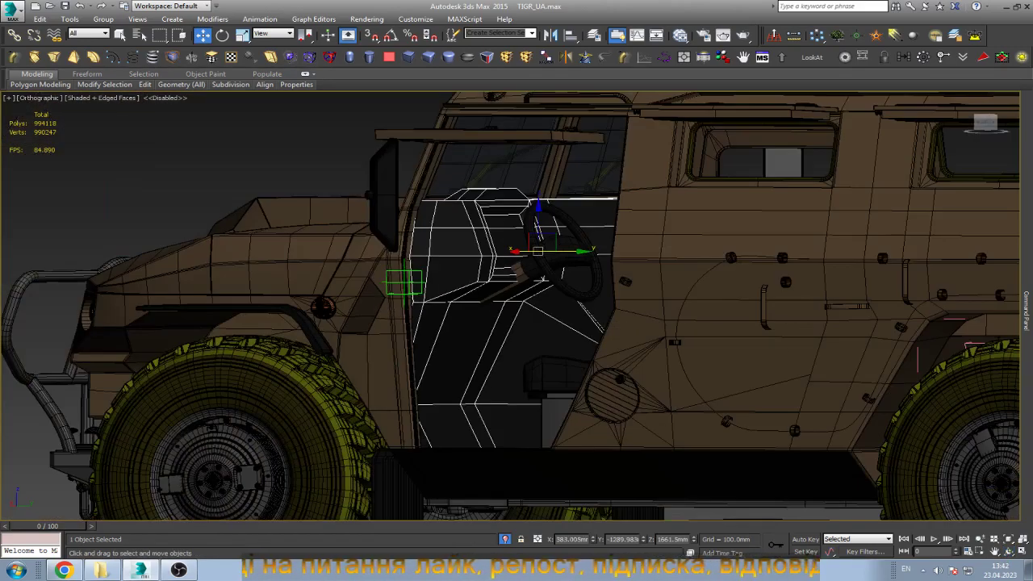
scroll(457, 232, up, 4)
scroll(379, 377, up, 5)
scroll(404, 321, down, 4)
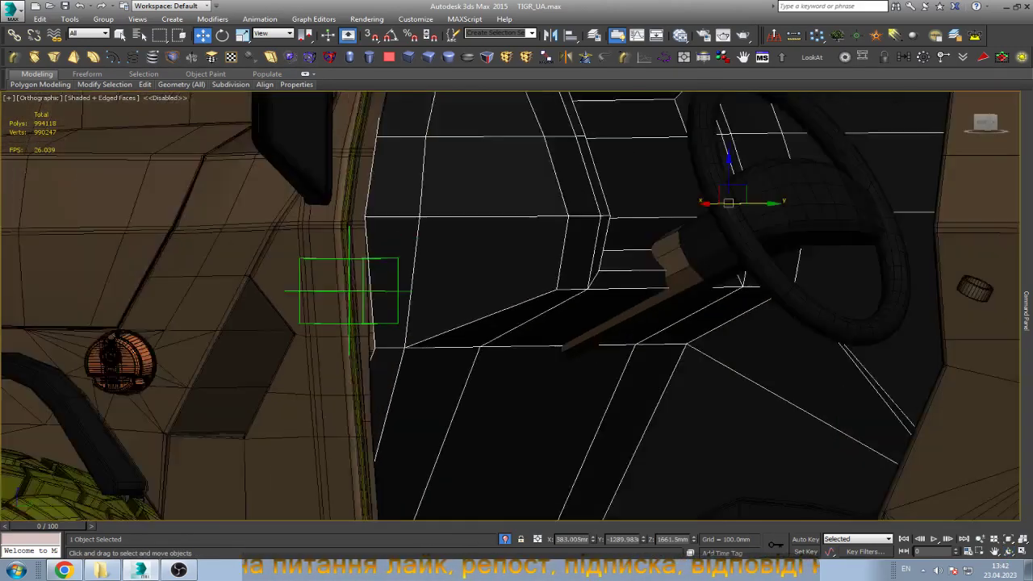
scroll(404, 322, down, 2)
key(ctrl+r)
drag(484, 307, 613, 314)
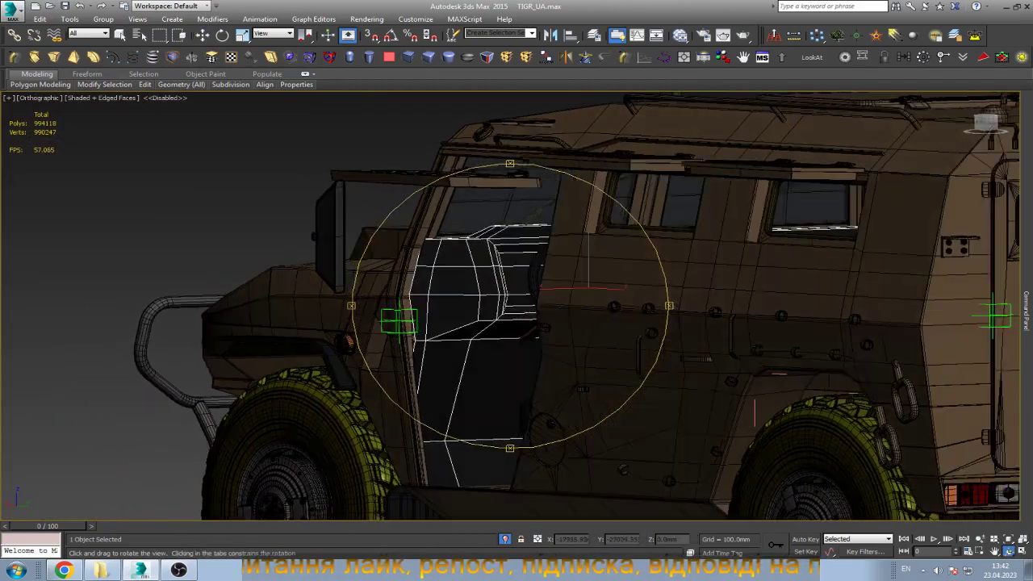
drag(581, 388, 554, 510)
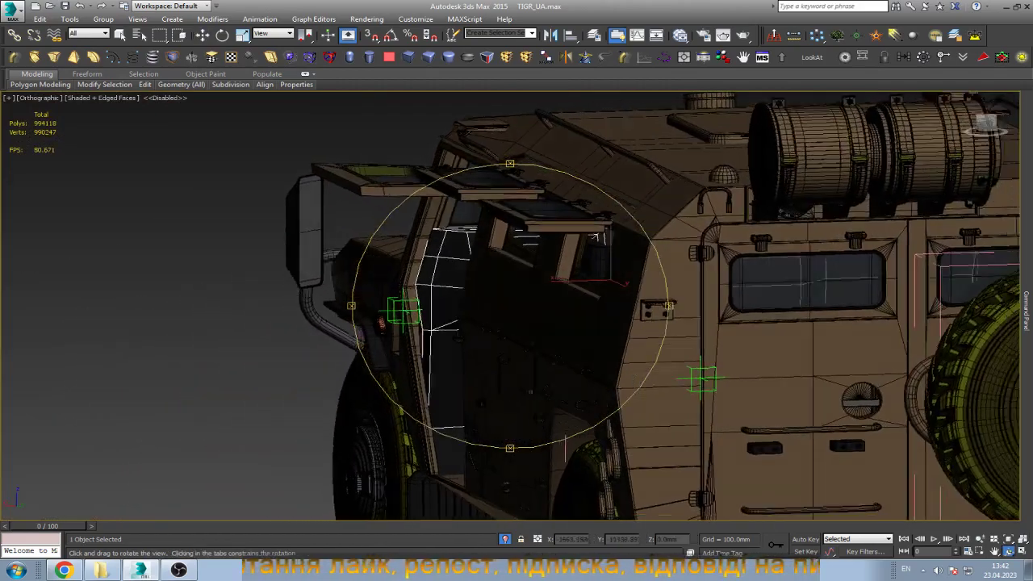
scroll(554, 509, up, 3)
scroll(355, 262, up, 4)
In Vertex mode, slide the door panel's corner vertex left along view-aligned X.
key(Escape)
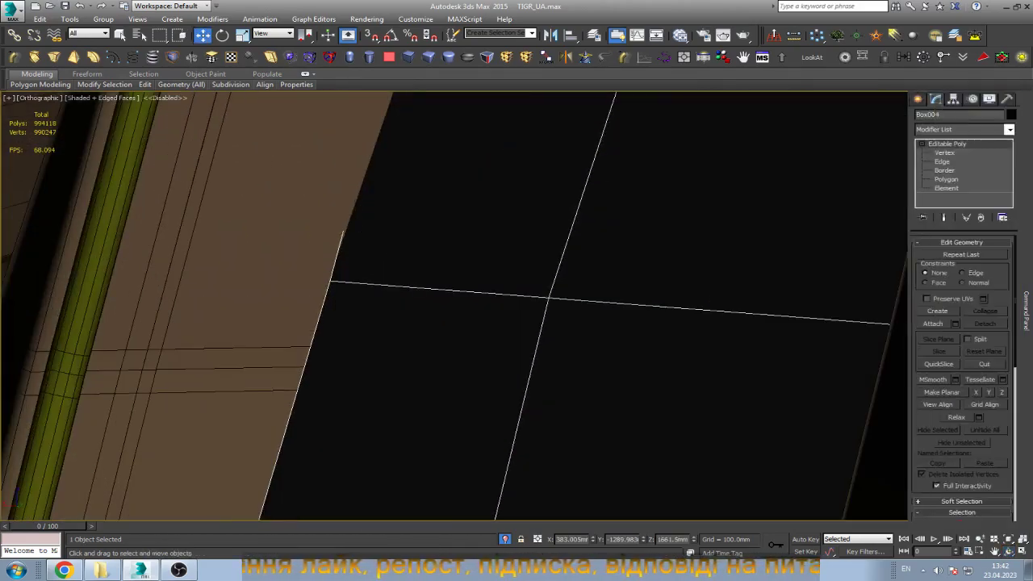
key(1)
scroll(363, 286, up, 2)
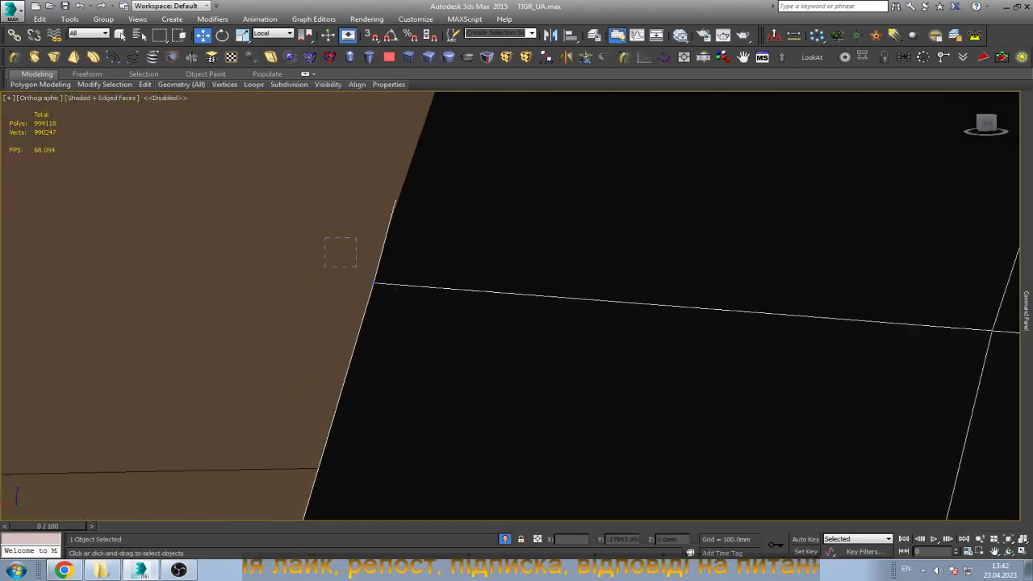
click(367, 284)
click(272, 33)
click(270, 43)
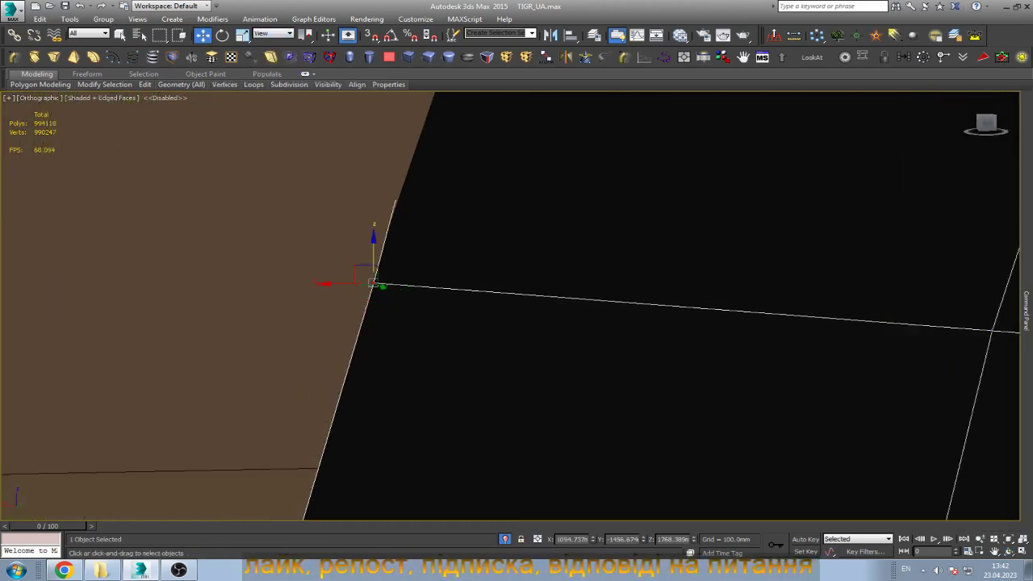
drag(343, 283, 266, 284)
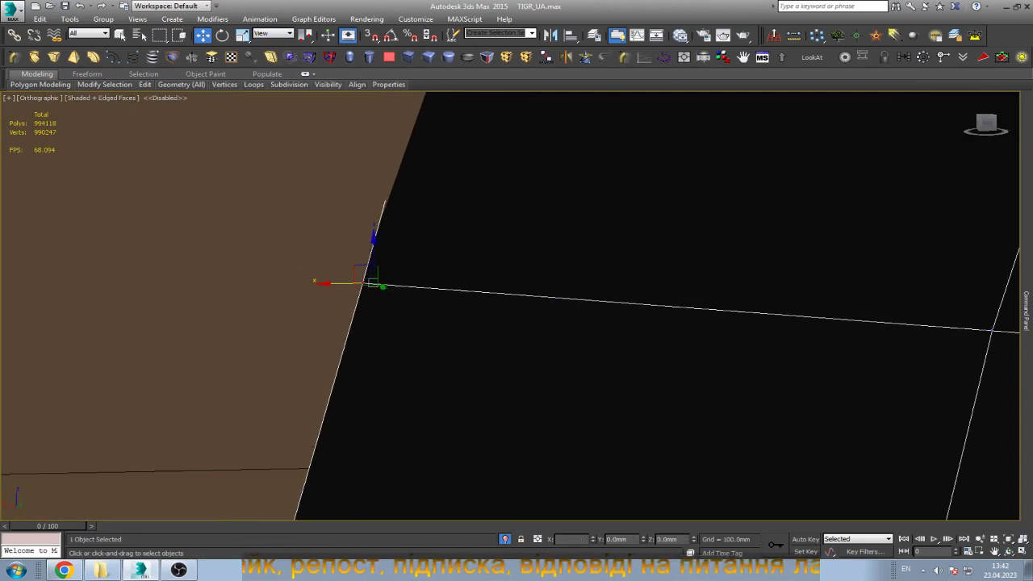
drag(372, 282, 202, 288)
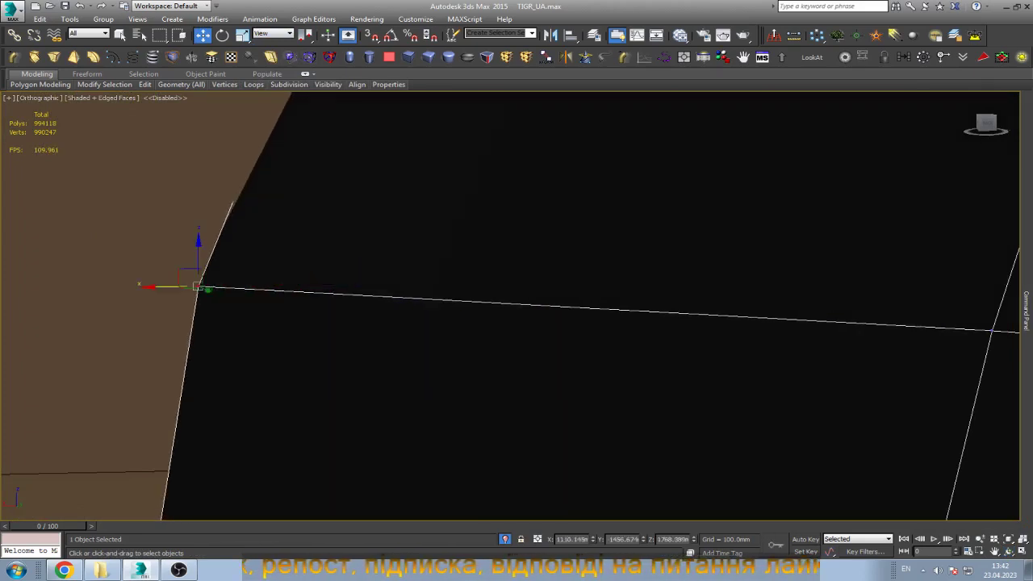
right_click(203, 288)
scroll(403, 291, down, 3)
mouse_move(404, 290)
mouse_down()
mouse_move(341, 290)
mouse_move(447, 290)
mouse_up()
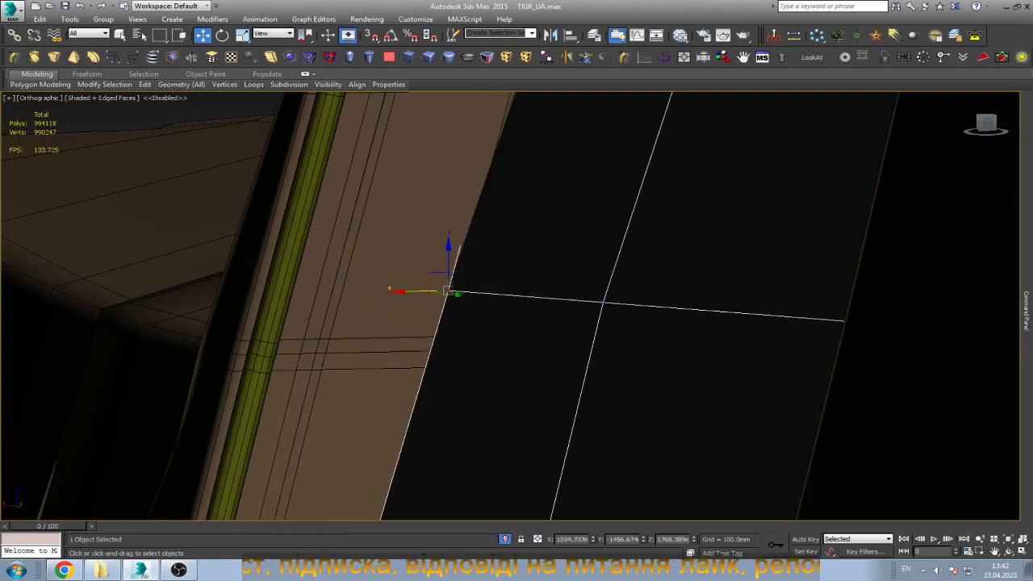
Nudge the vertex slightly along Y and pull the frame vertex further left.
alt+middle_drag(447, 291, 454, 285)
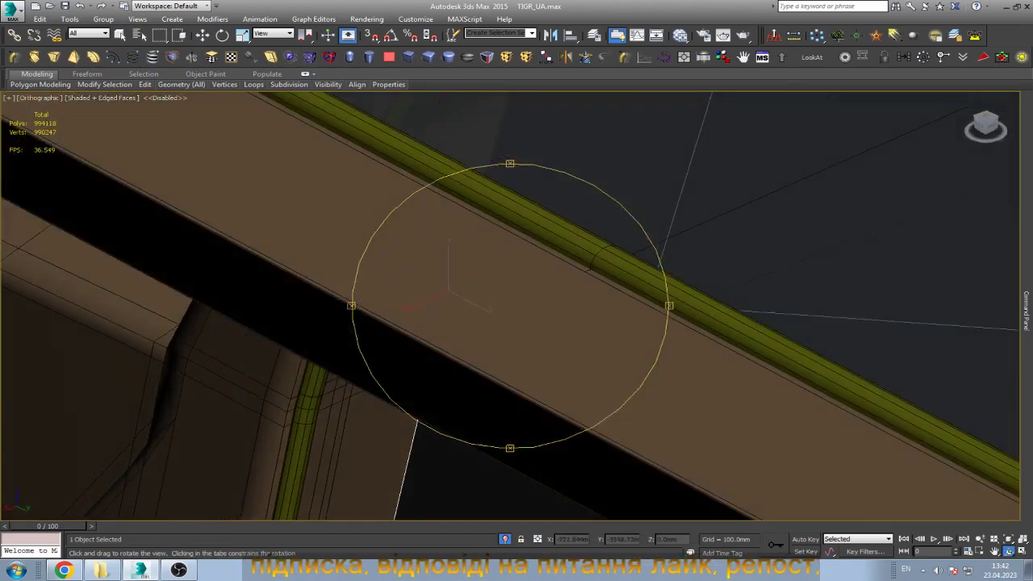
scroll(456, 278, up, 5)
drag(440, 317, 432, 312)
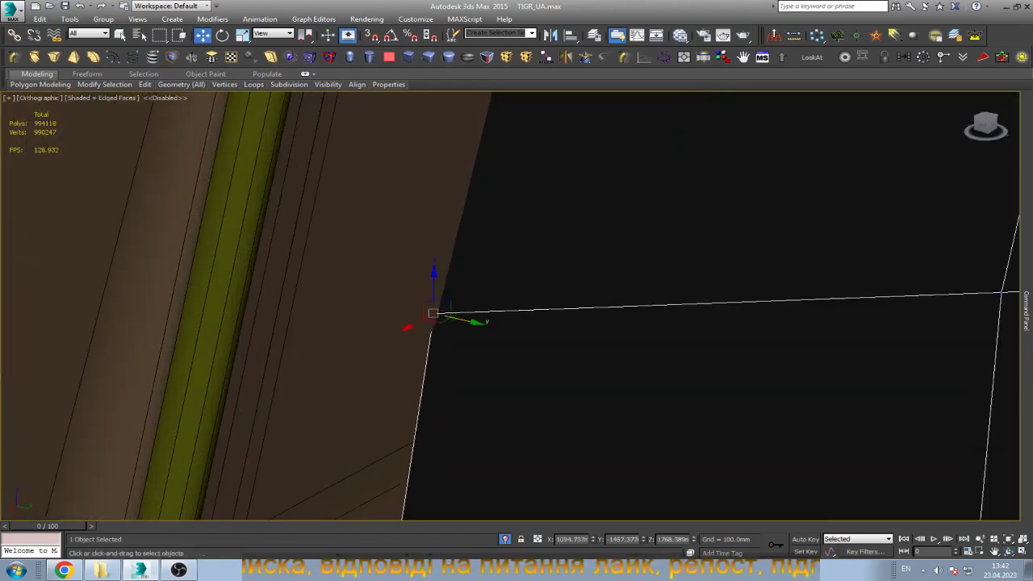
scroll(431, 312, down, 3)
scroll(480, 260, down, 3)
scroll(482, 260, up, 5)
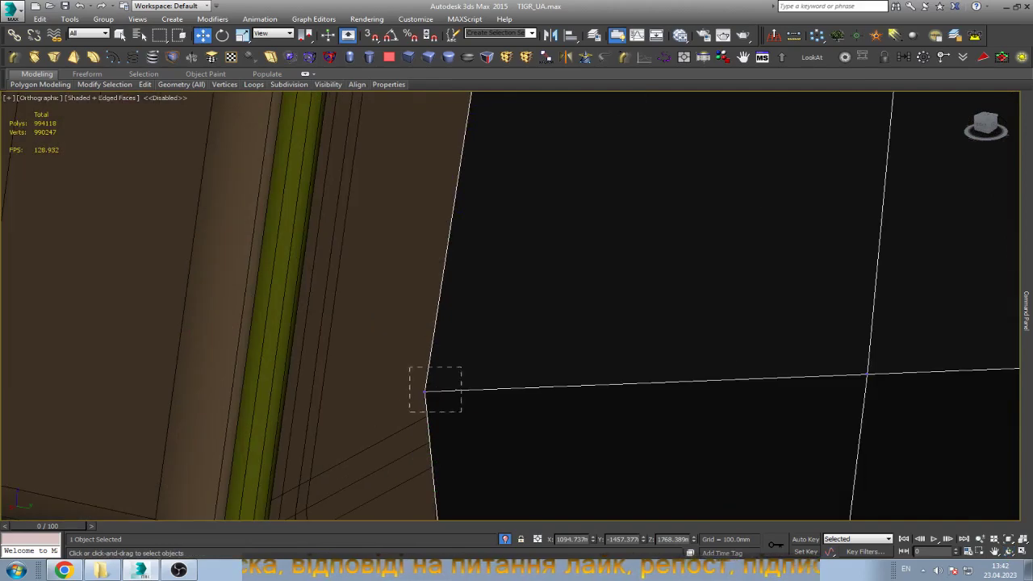
drag(424, 392, 411, 389)
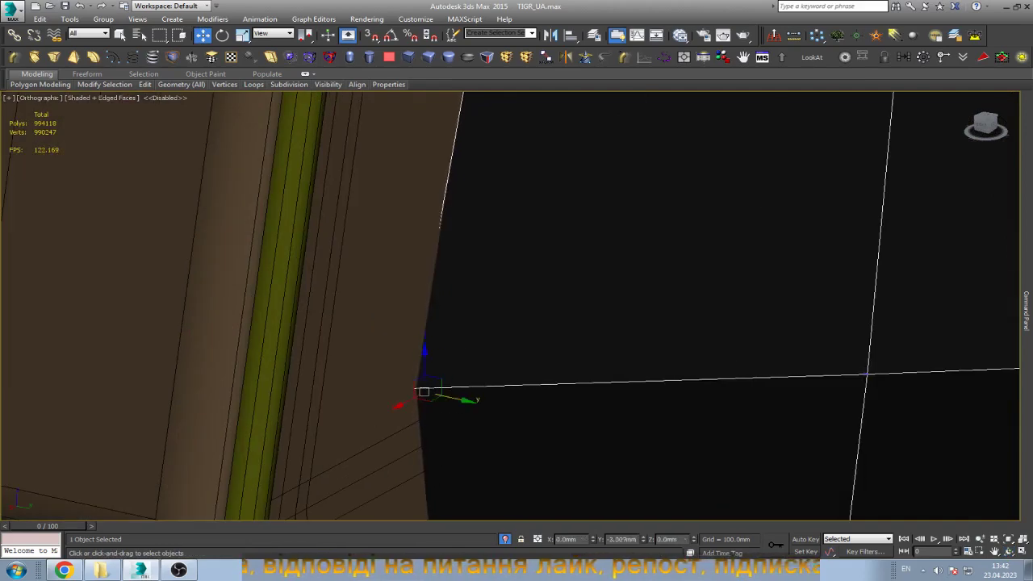
scroll(456, 351, down, 3)
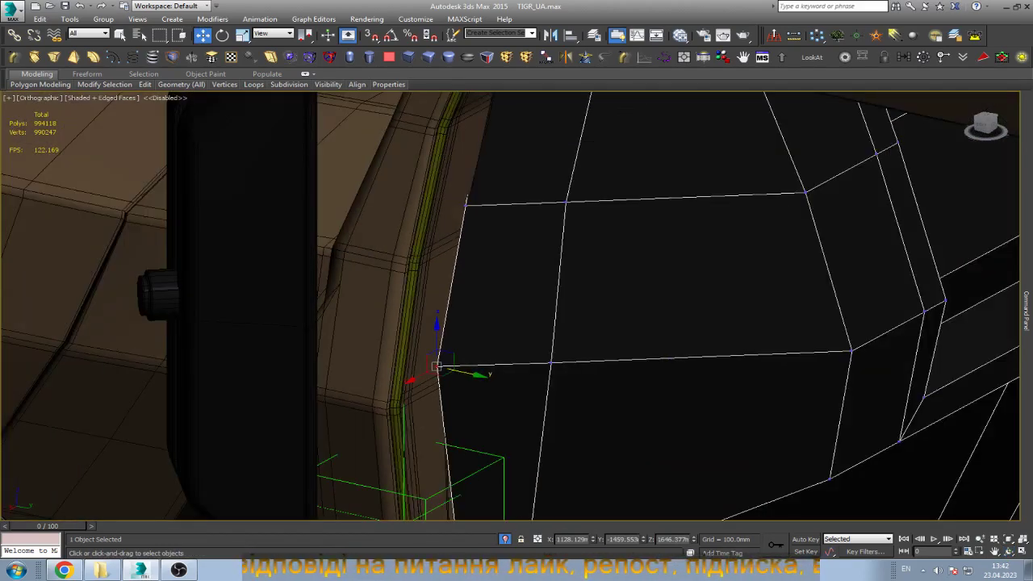
scroll(429, 307, down, 5)
scroll(429, 306, up, 5)
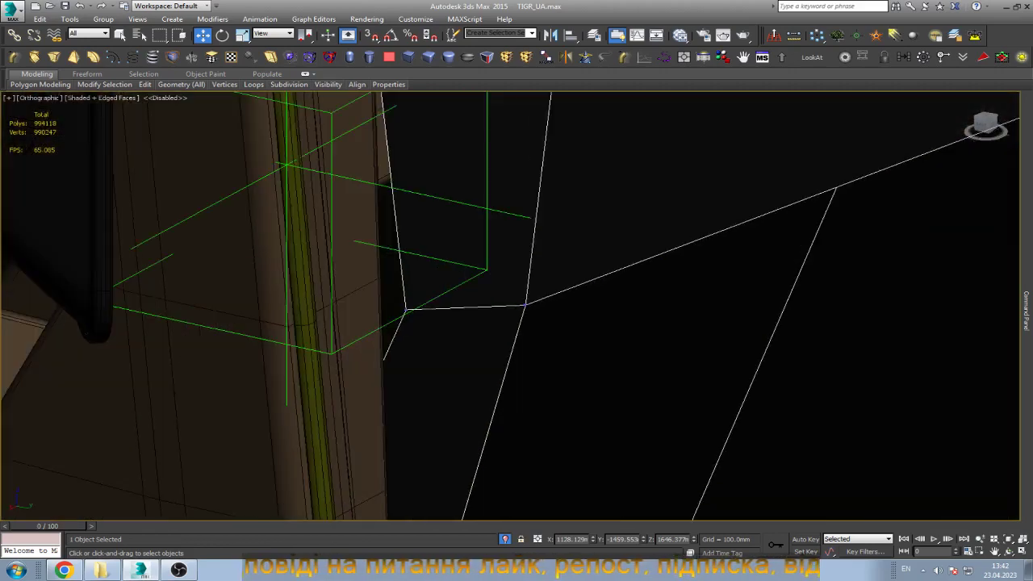
scroll(429, 306, up, 3)
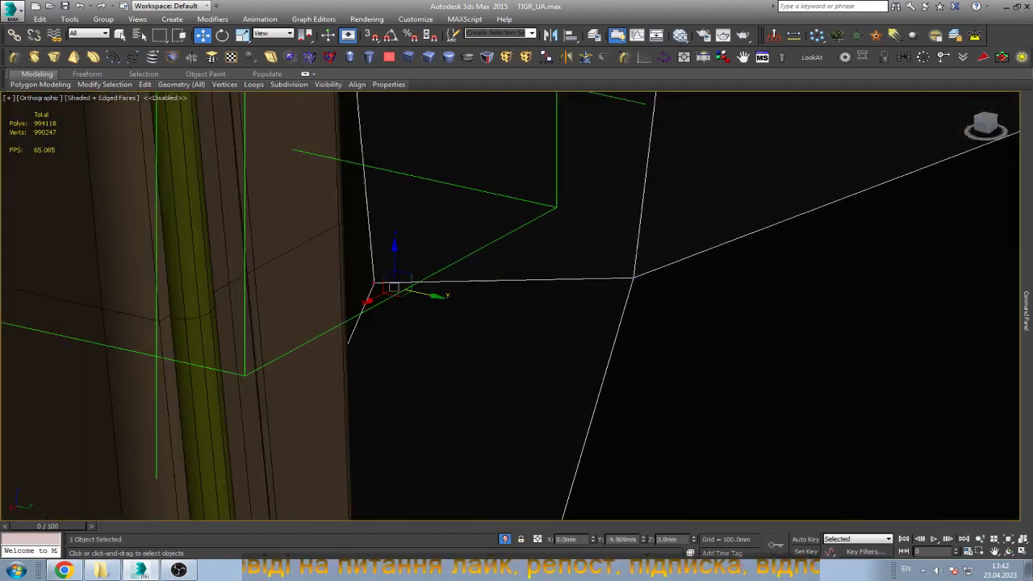
drag(394, 286, 342, 277)
alt+middle_drag(341, 277, 379, 286)
scroll(380, 286, down, 4)
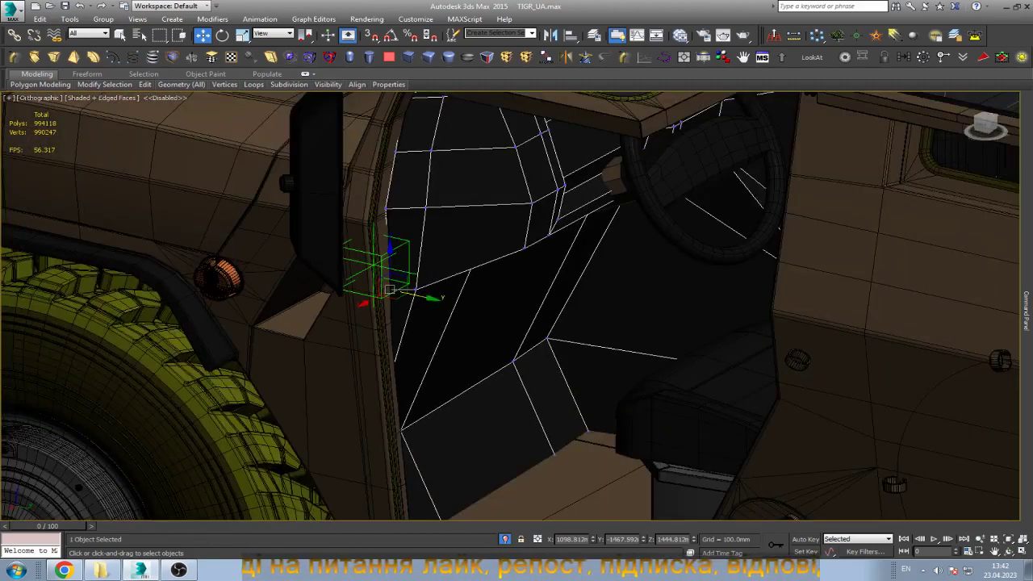
scroll(379, 287, down, 3)
scroll(387, 284, down, 2)
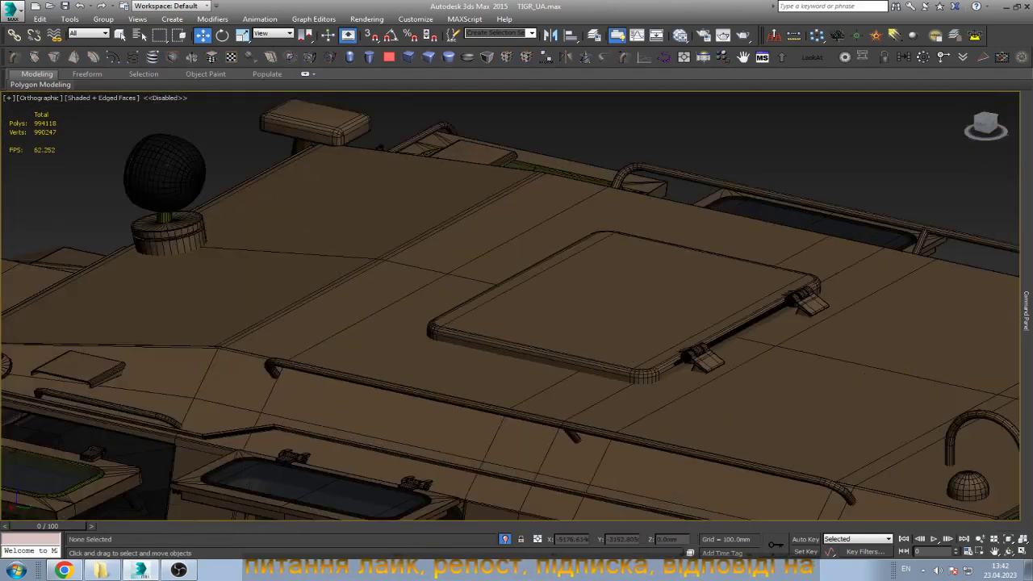
Delete the rectangular hatch lid and check the roof body.
click(640, 344)
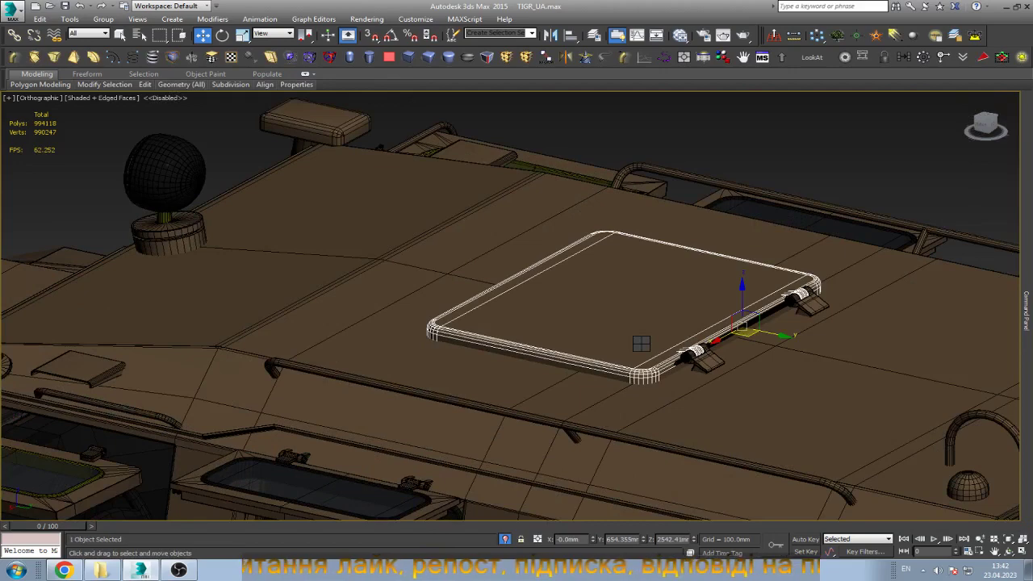
key(Delete)
click(516, 267)
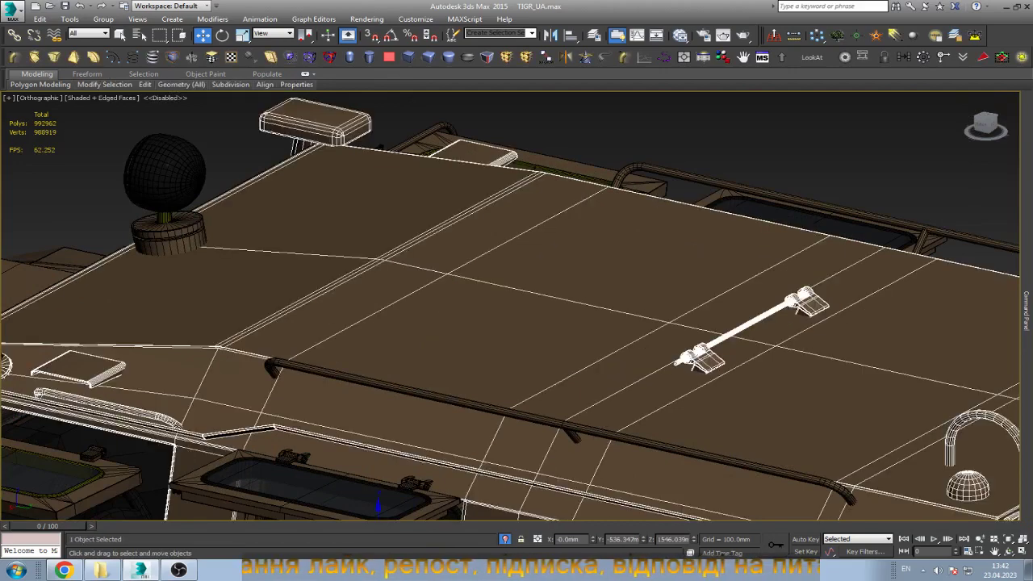
scroll(399, 294, down, 2)
scroll(200, 235, up, 4)
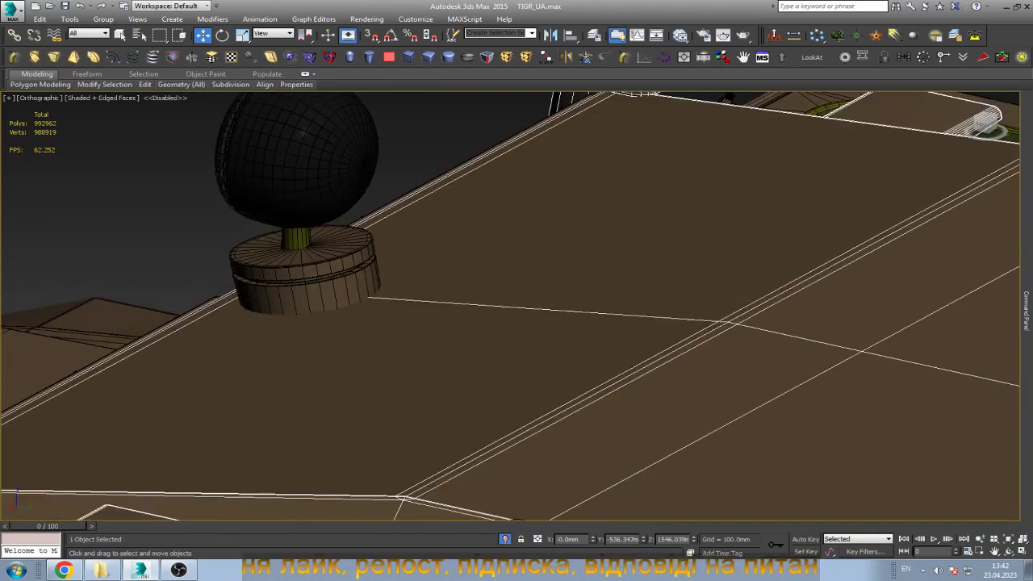
scroll(278, 251, down, 4)
scroll(279, 258, down, 3)
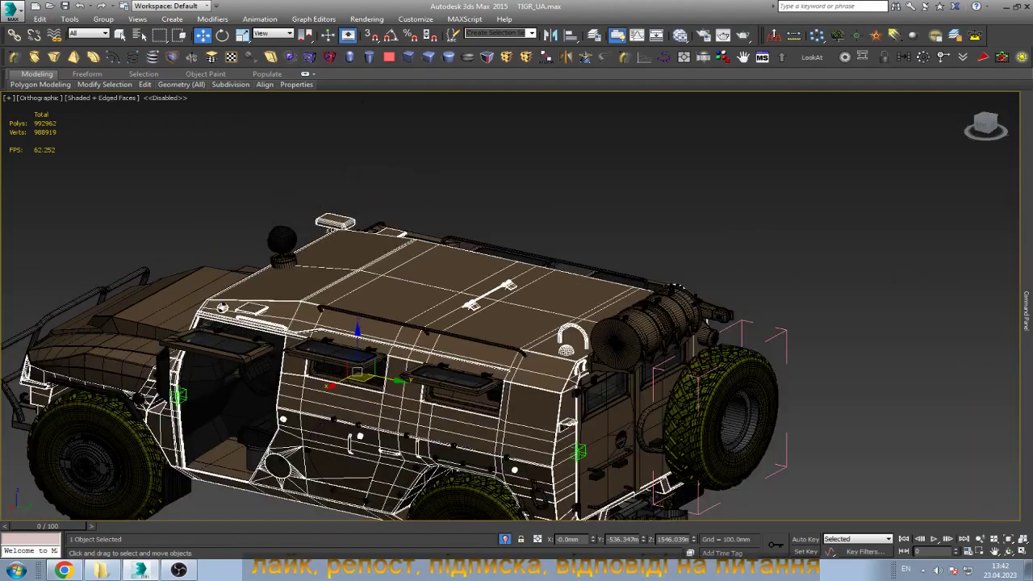
key(ctrl+d)
scroll(628, 362, up, 4)
Select and zoom in on the rear cylinder and its mount bracket.
click(628, 362)
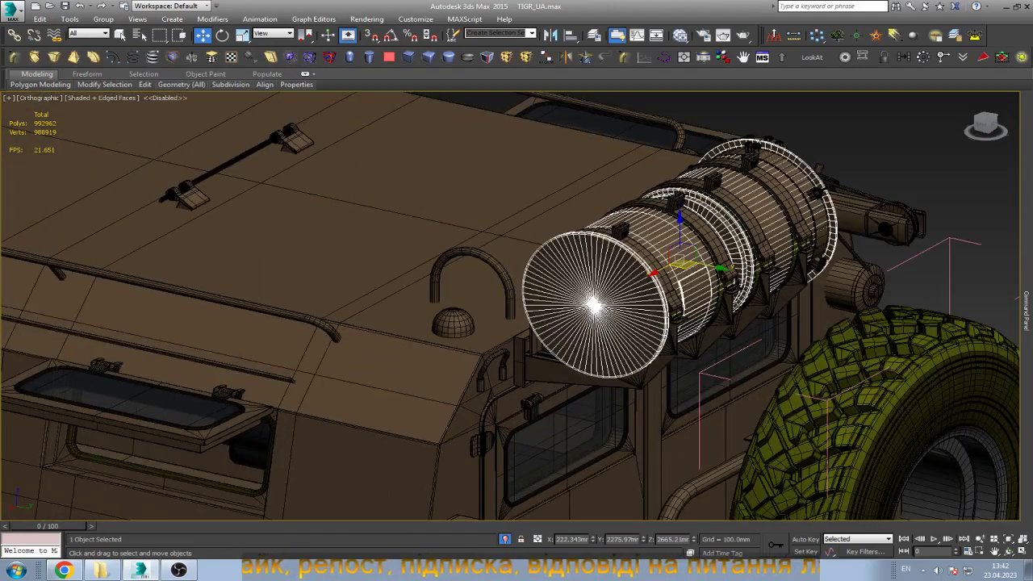
scroll(649, 315, up, 4)
scroll(649, 314, up, 3)
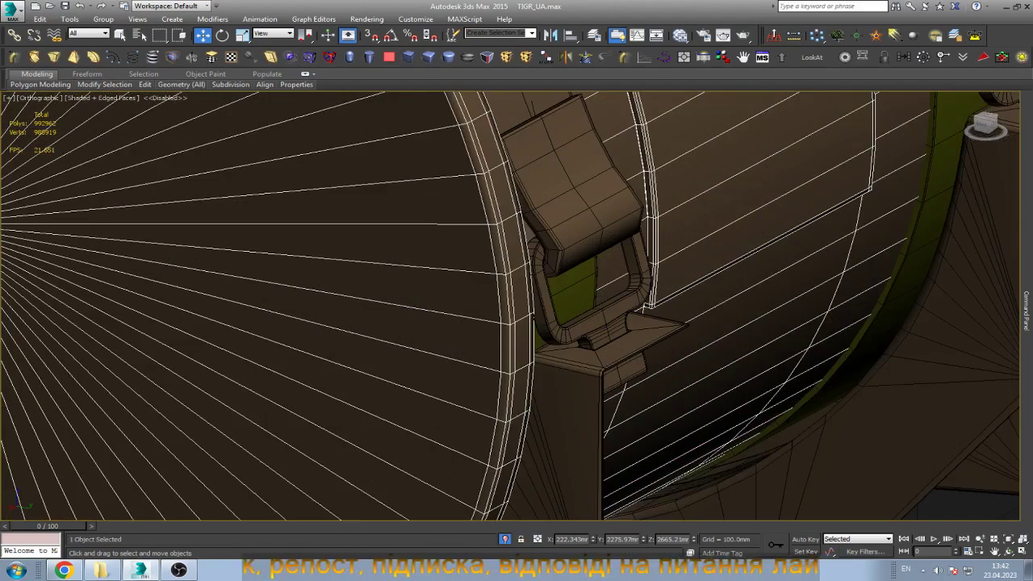
scroll(637, 348, up, 4)
click(543, 409)
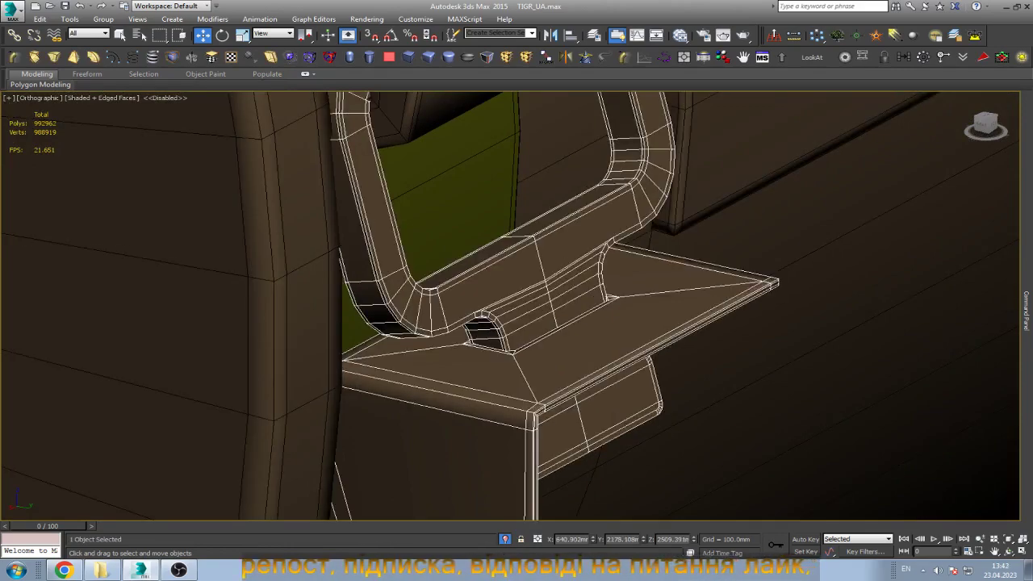
scroll(637, 348, down, 5)
scroll(645, 344, down, 5)
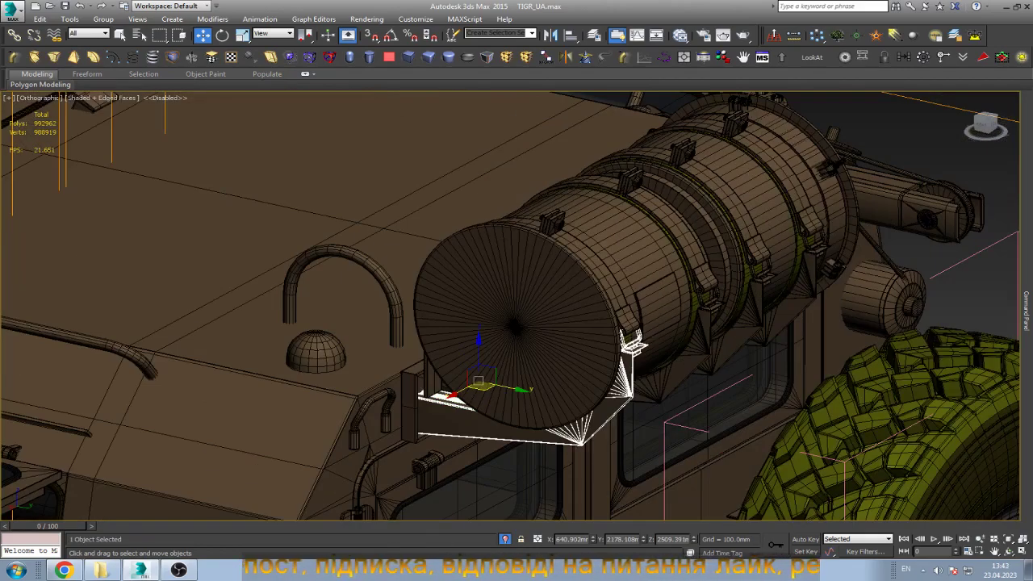
scroll(565, 226, up, 3)
scroll(565, 225, up, 4)
Zoom around the rear and select the curved rail with its clip.
scroll(565, 226, down, 4)
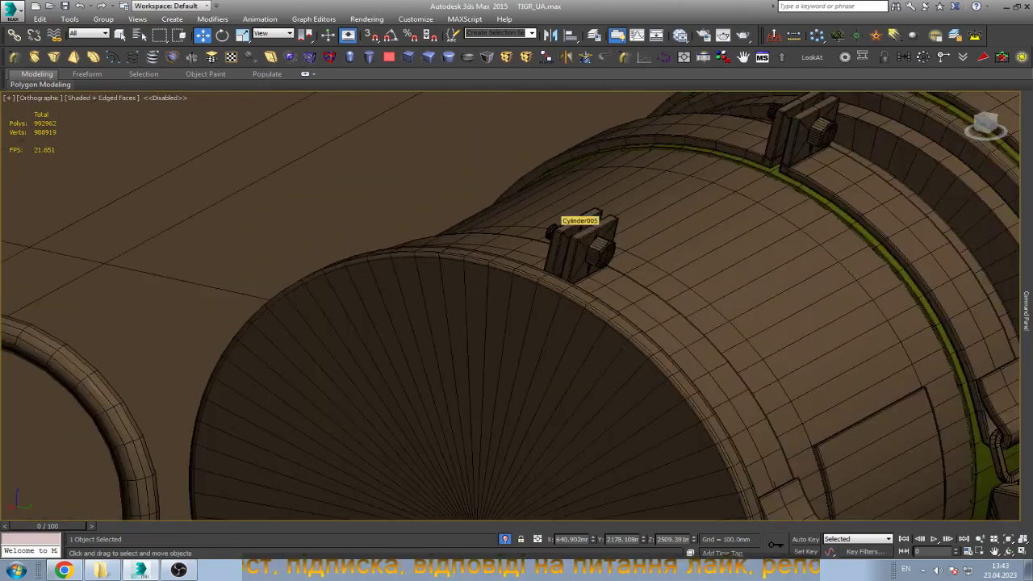
scroll(565, 226, down, 3)
scroll(557, 201, down, 3)
scroll(557, 202, up, 5)
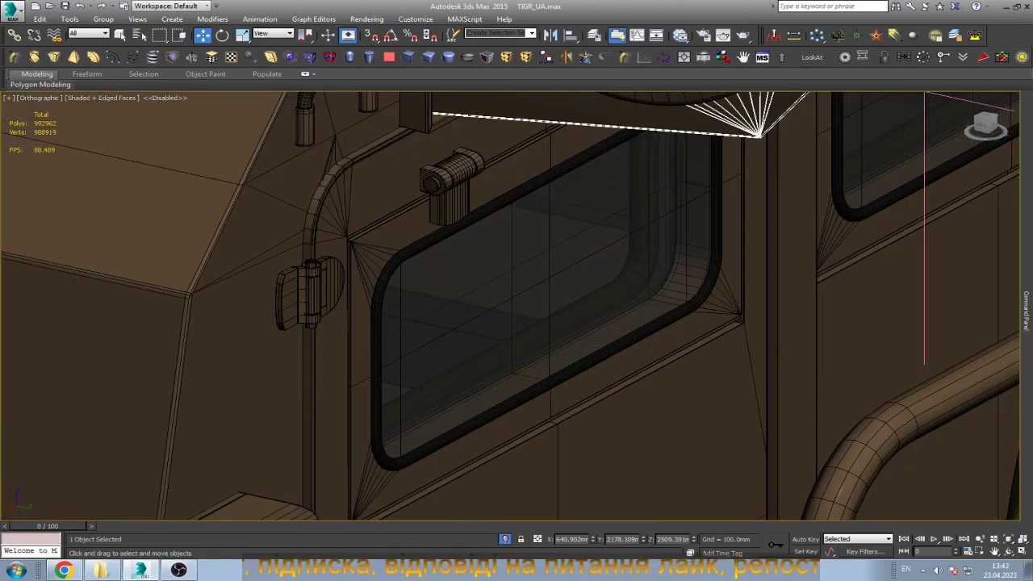
scroll(557, 202, down, 4)
scroll(616, 194, up, 4)
scroll(616, 194, up, 3)
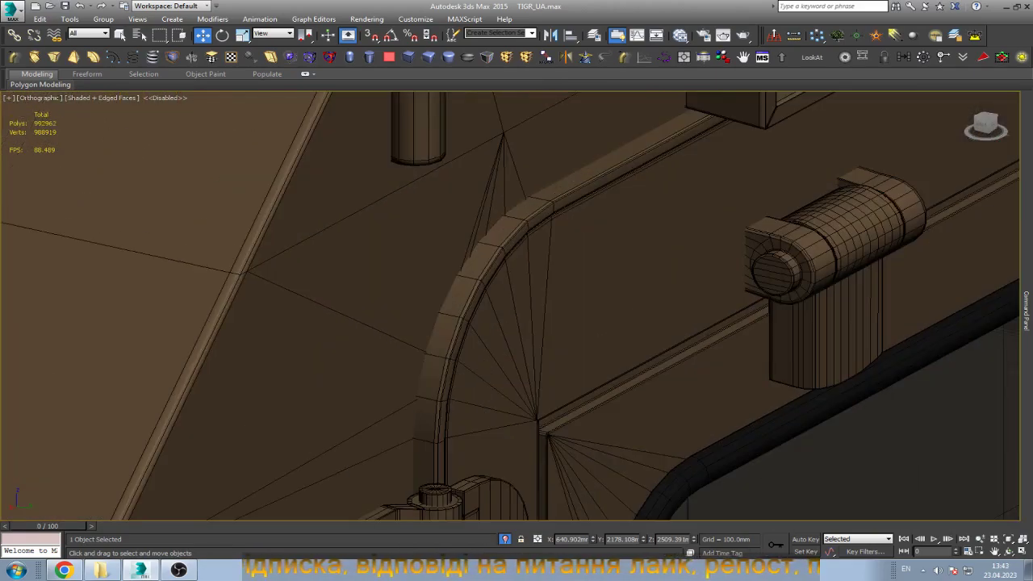
click(500, 339)
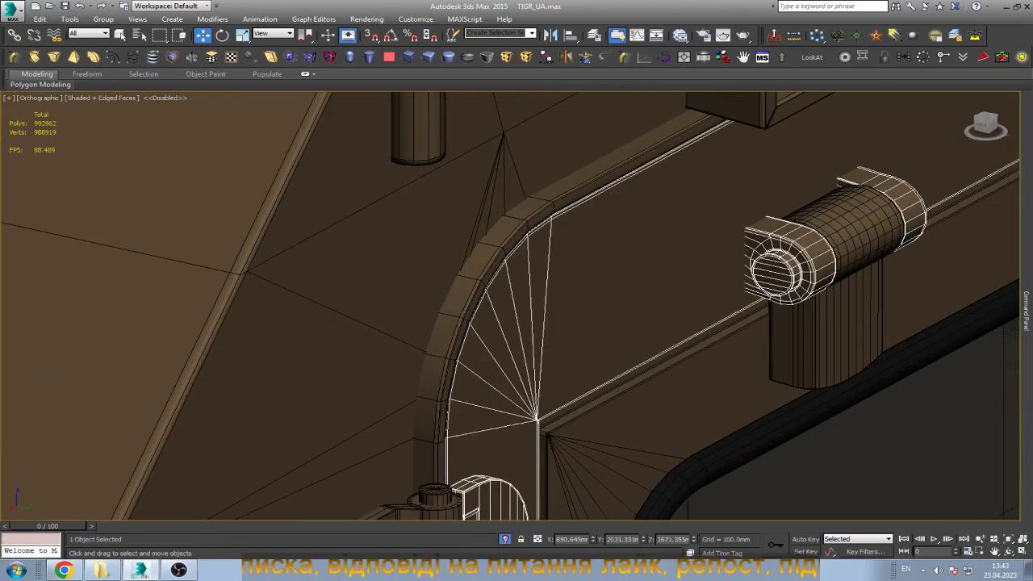
scroll(494, 274, down, 4)
scroll(501, 280, down, 4)
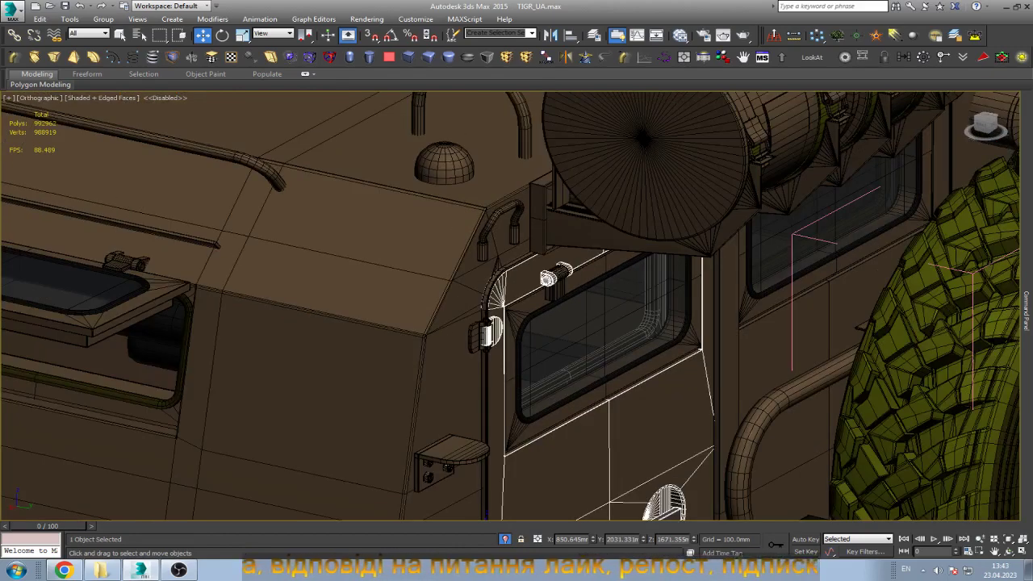
click(518, 347)
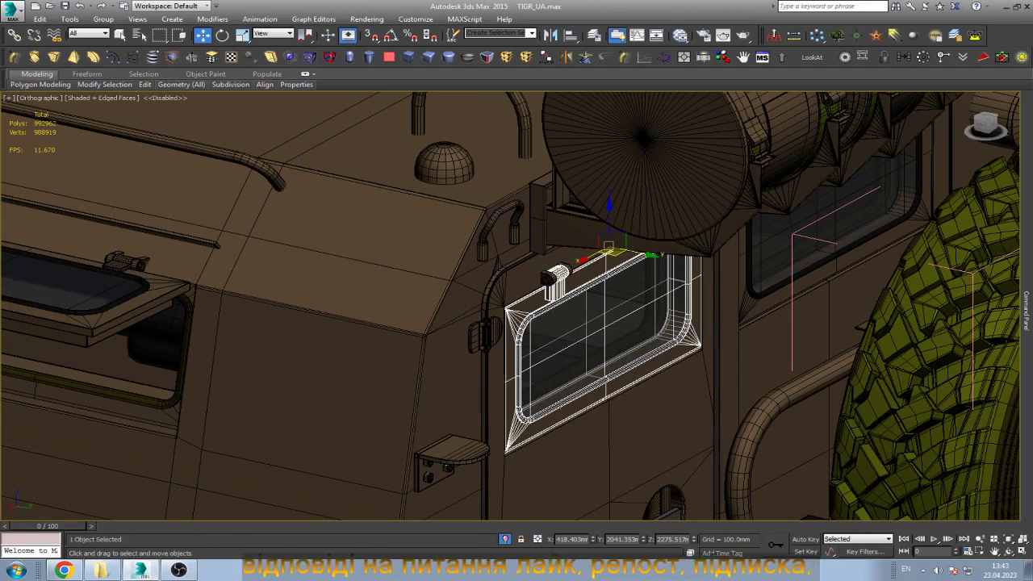
key(e)
drag(634, 242, 637, 222)
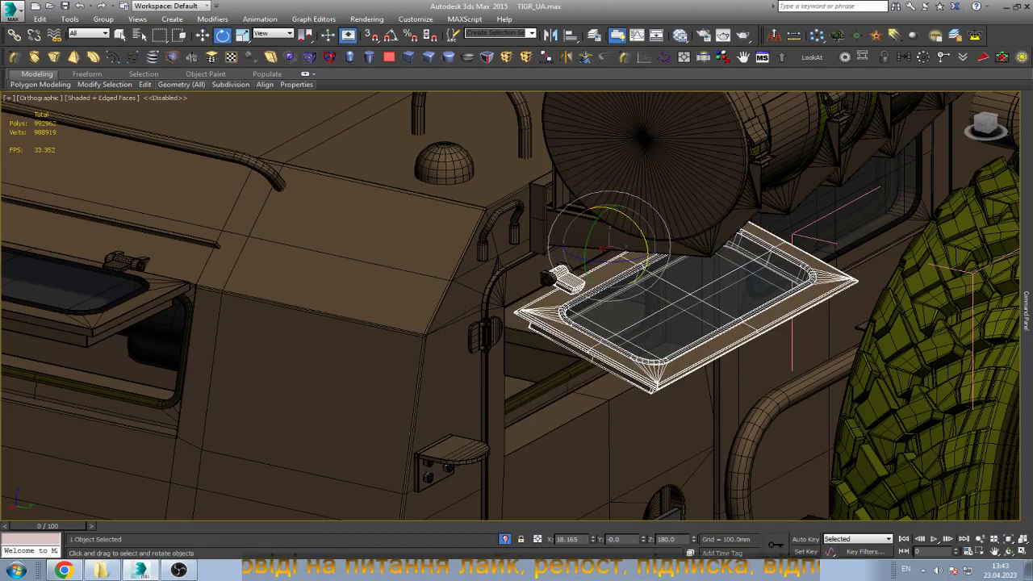
key(ctrl+z)
key(w)
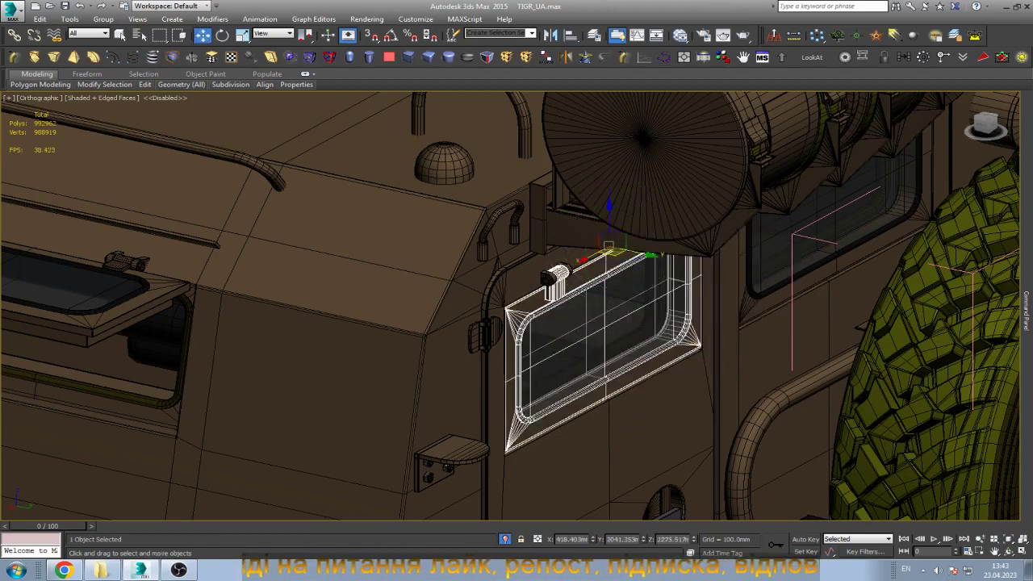
mouse_move(484, 452)
alt+middle_down()
mouse_move(525, 456)
mouse_move(452, 436)
alt+middle_up()
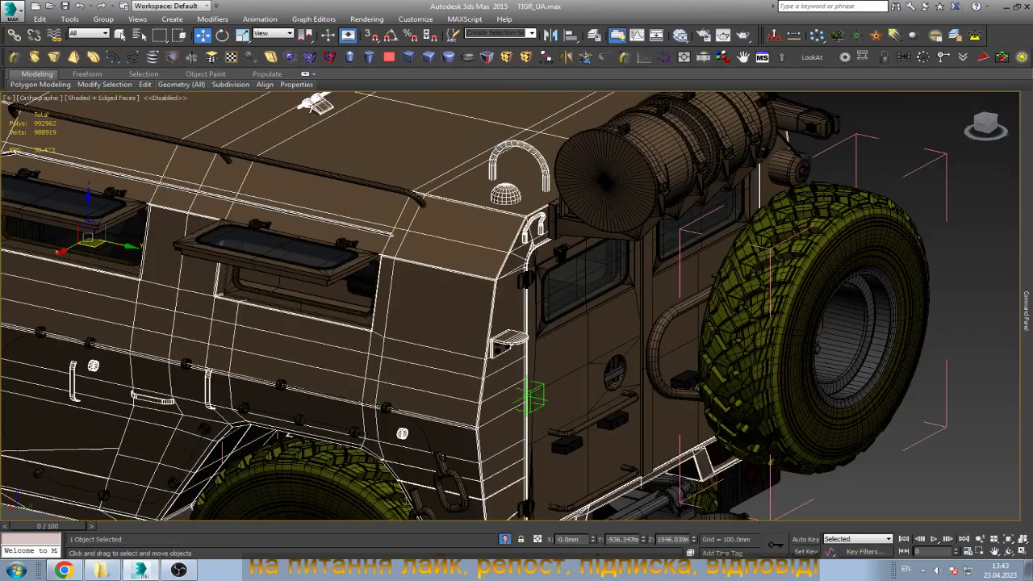
scroll(452, 322, up, 5)
scroll(320, 267, up, 4)
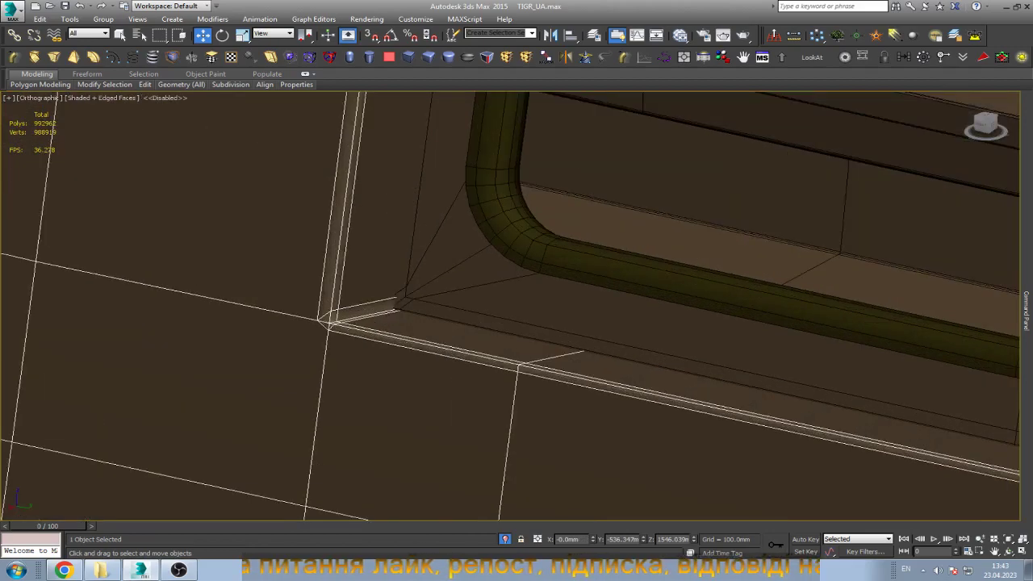
scroll(516, 306, down, 5)
alt+middle_drag(517, 307, 420, 323)
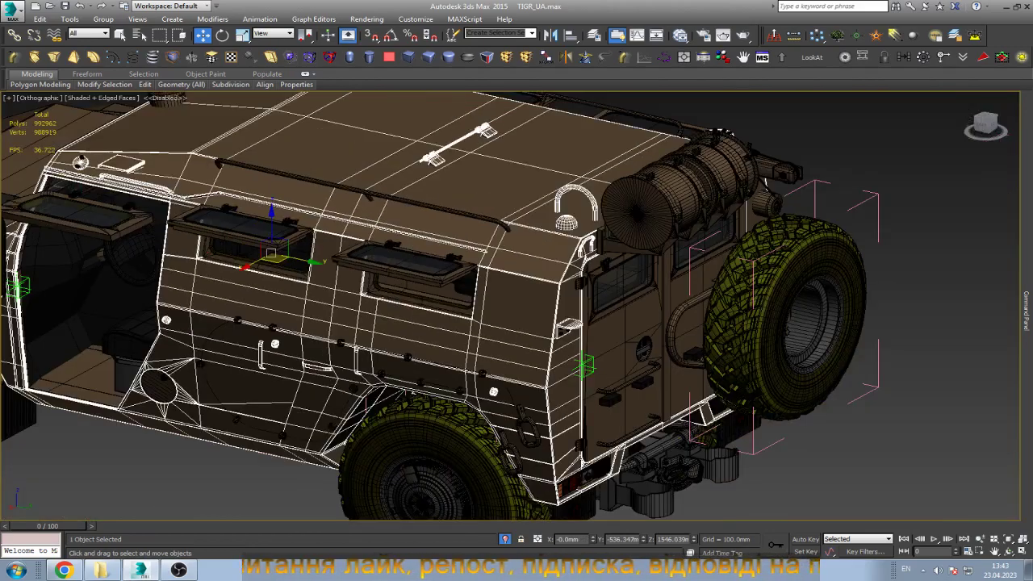
scroll(517, 338, up, 5)
scroll(371, 339, up, 3)
scroll(371, 339, up, 3)
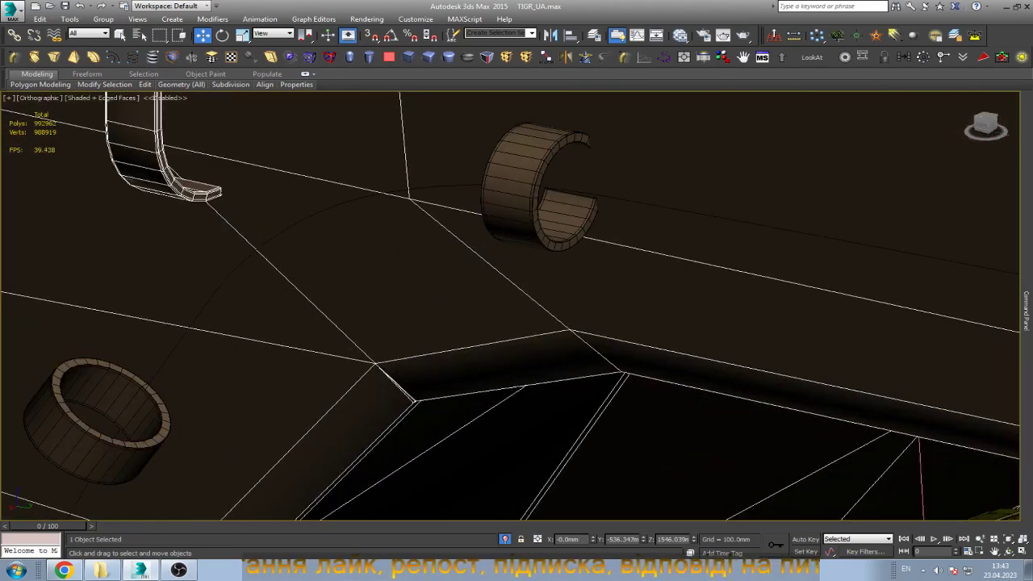
scroll(371, 338, up, 3)
scroll(436, 380, down, 4)
scroll(435, 379, down, 2)
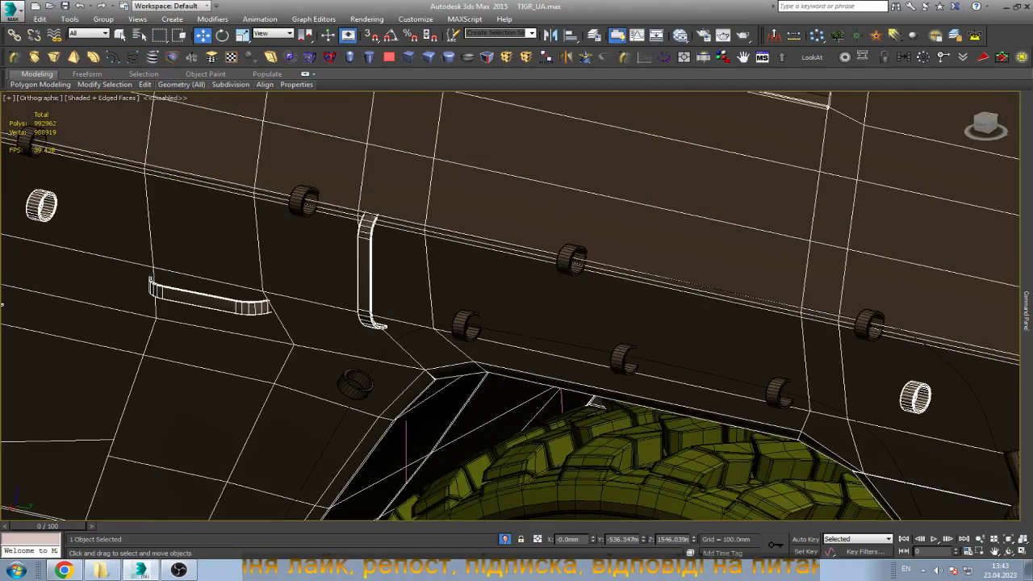
scroll(436, 379, down, 1)
scroll(435, 379, down, 1)
scroll(202, 306, up, 3)
scroll(242, 298, up, 4)
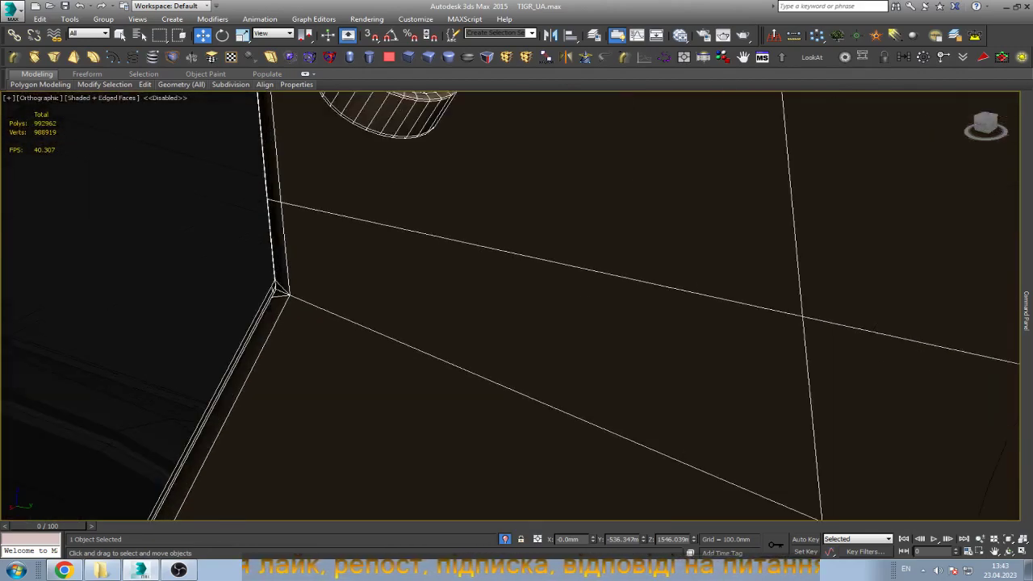
scroll(323, 339, down, 3)
scroll(323, 339, down, 2)
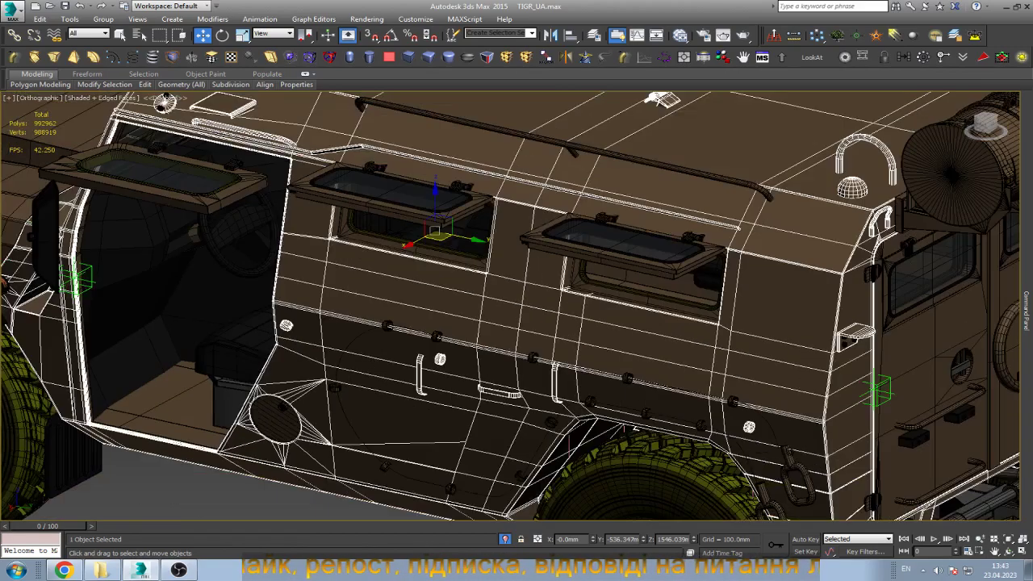
scroll(322, 339, up, 3)
scroll(323, 339, up, 3)
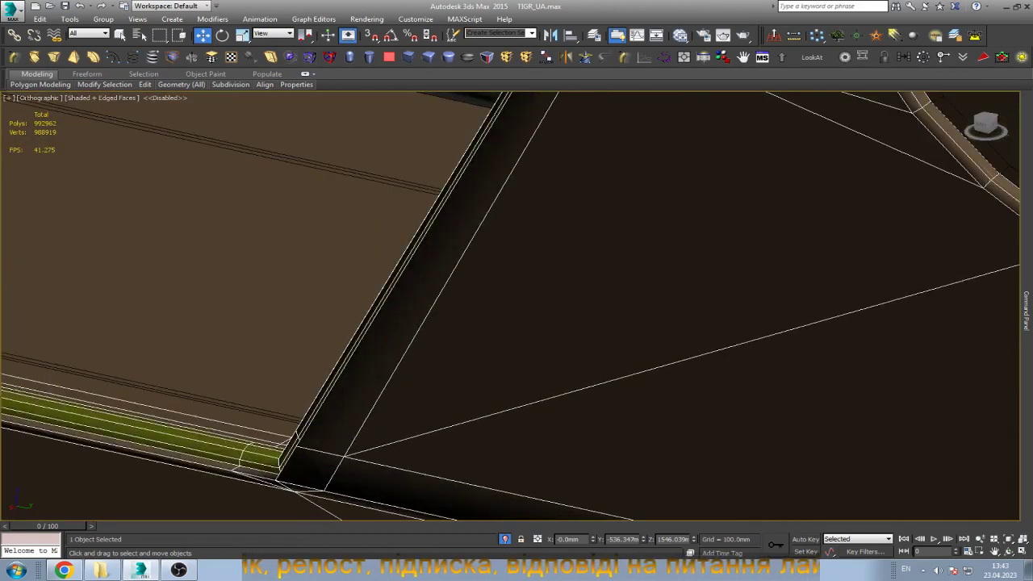
scroll(517, 307, down, 2)
scroll(448, 375, down, 2)
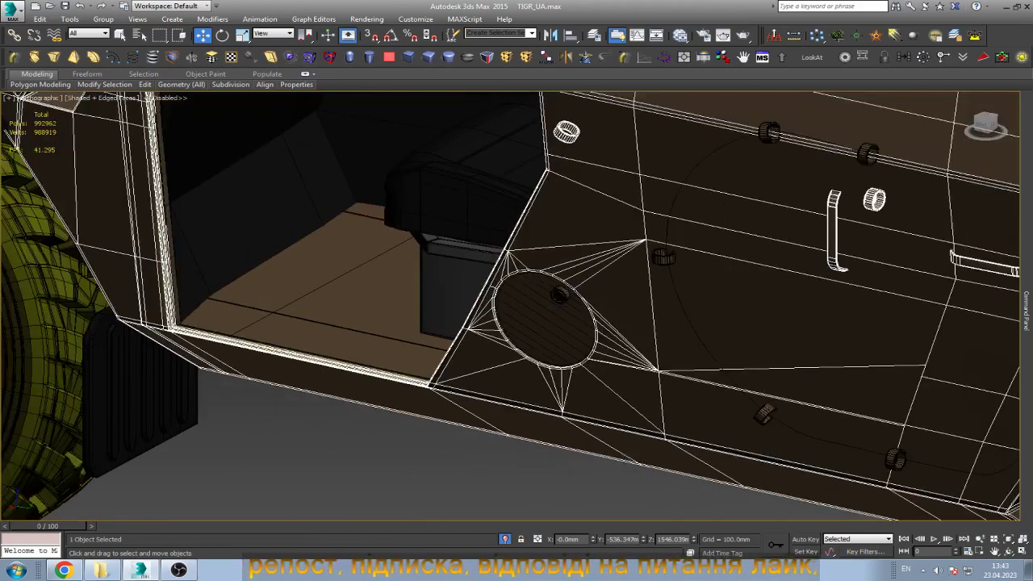
scroll(447, 359, down, 3)
scroll(448, 359, down, 2)
key(ctrl+r)
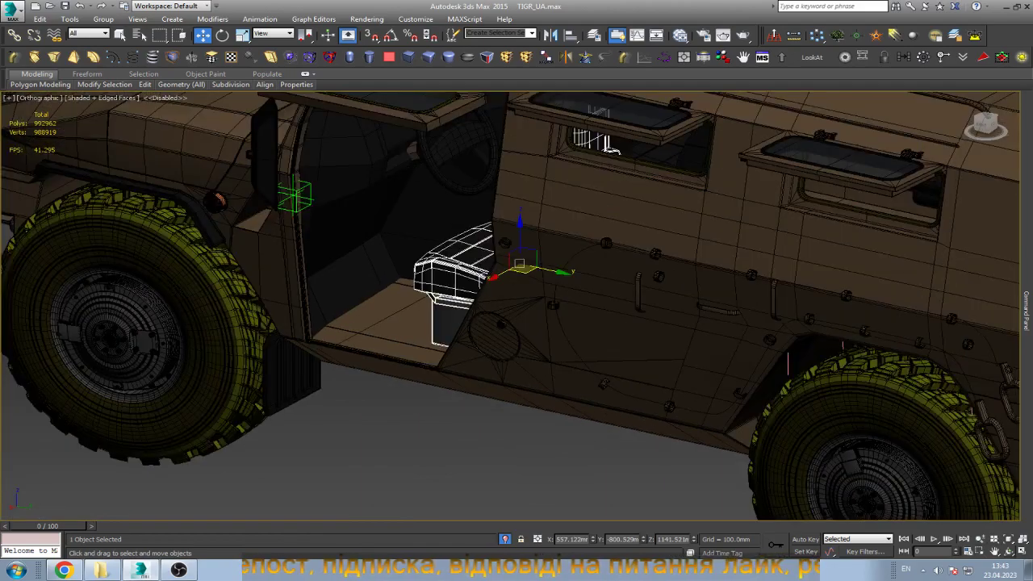
scroll(517, 307, down, 5)
mouse_move(484, 306)
mouse_down()
mouse_move(564, 307)
mouse_move(452, 306)
mouse_move(516, 307)
mouse_move(539, 321)
mouse_up()
scroll(516, 339, up, 5)
scroll(516, 323, down, 3)
scroll(516, 323, down, 4)
scroll(539, 321, down, 3)
Delete the rear door panel and the spare-wheel carrier ring.
scroll(540, 321, up, 5)
key(w)
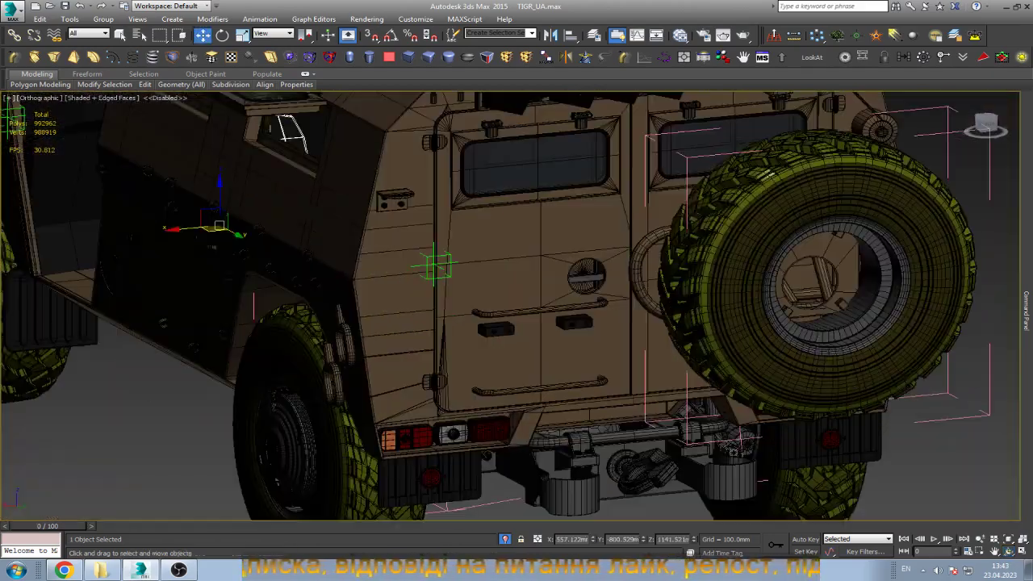
click(598, 353)
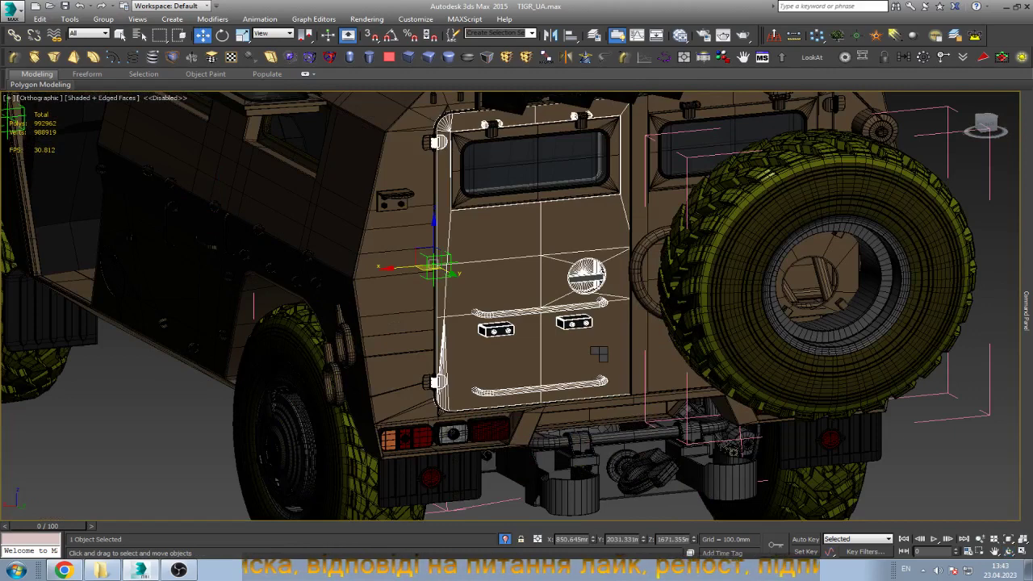
scroll(599, 353, up, 4)
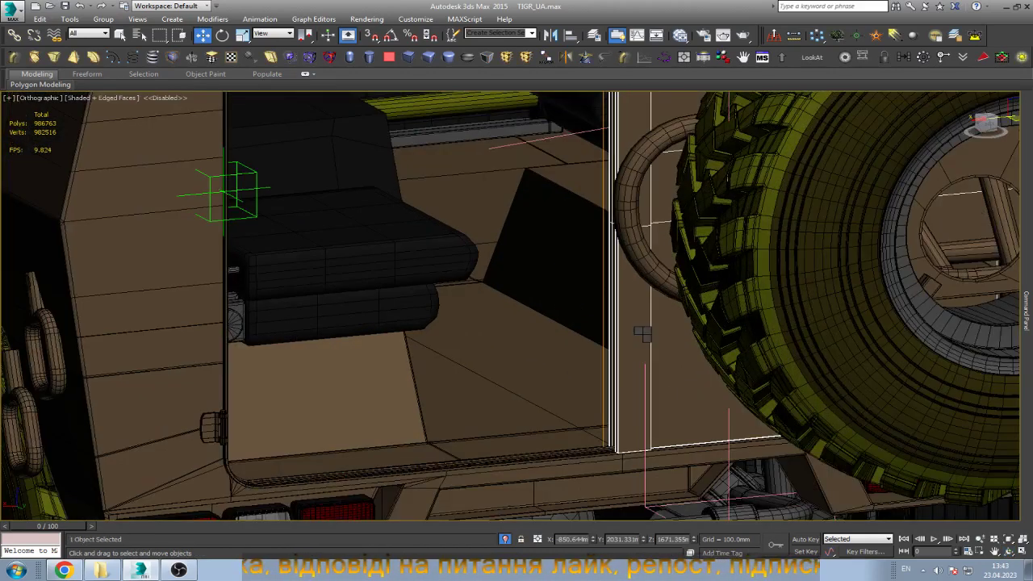
key(Delete)
click(725, 284)
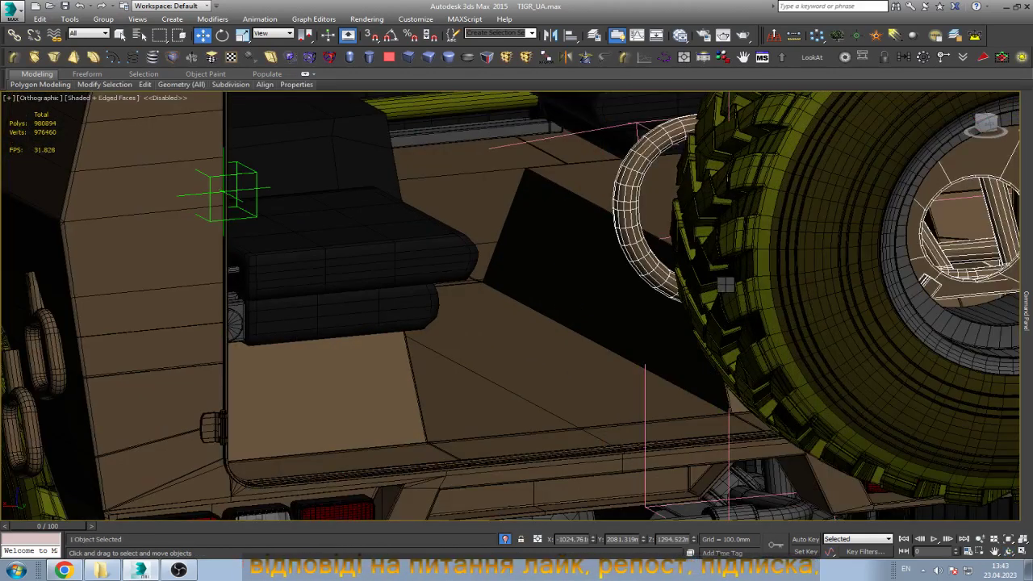
key(Delete)
Delete the spare tire and remaining wheel ring, then inspect the open rear compartment.
click(762, 286)
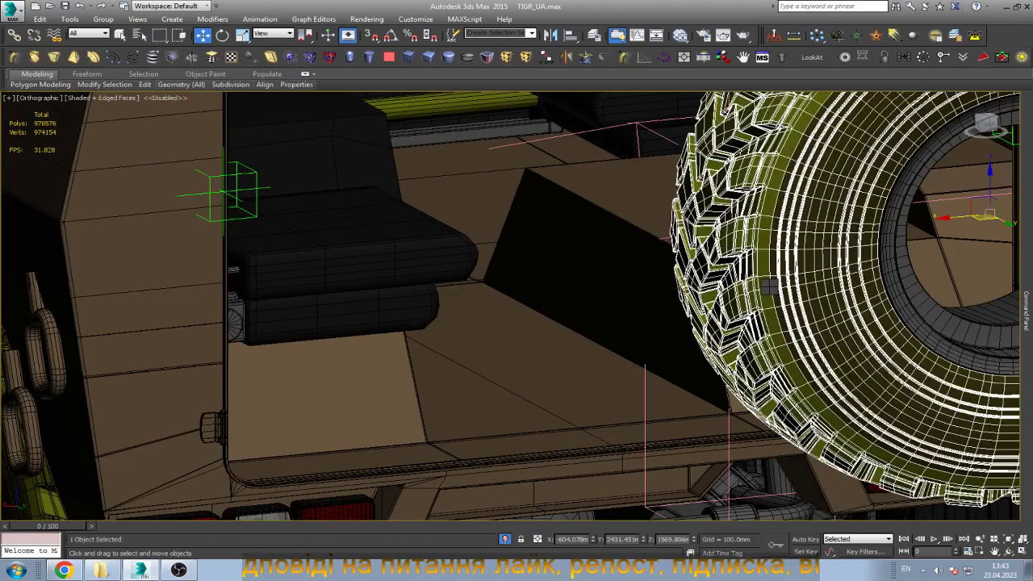
key(Delete)
scroll(516, 307, down, 5)
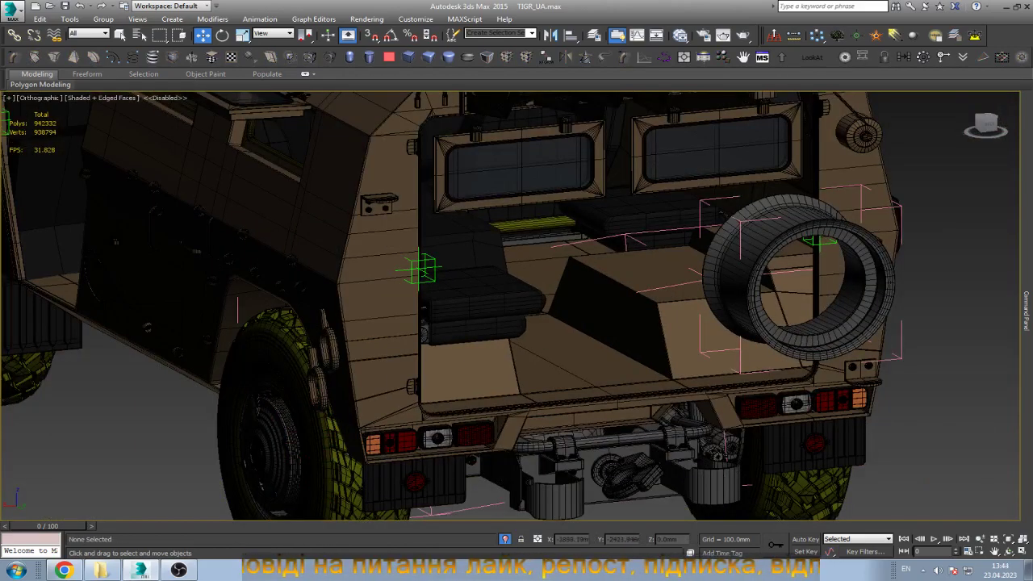
scroll(516, 307, up, 4)
scroll(516, 307, up, 2)
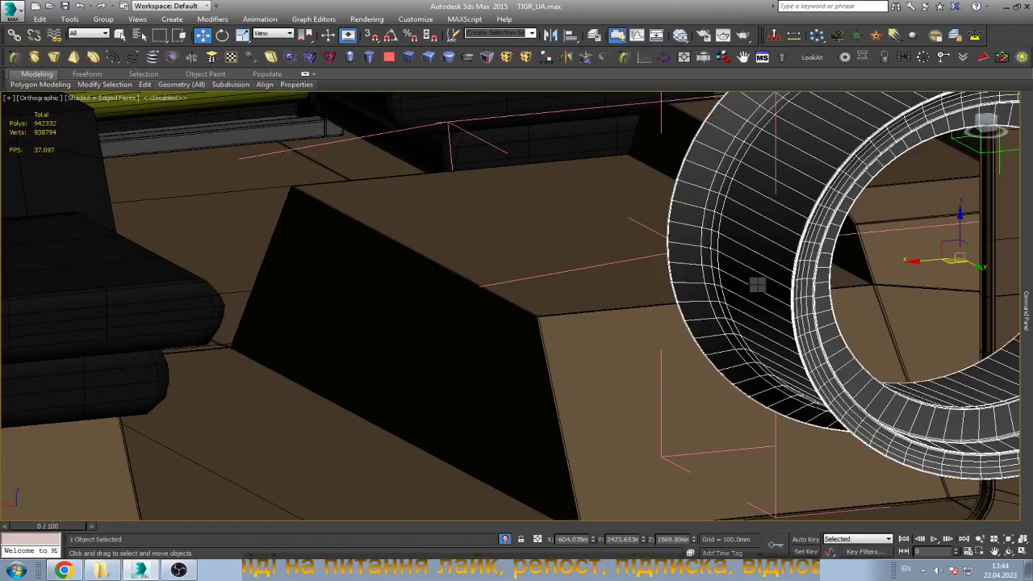
key(Delete)
click(578, 399)
scroll(578, 399, down, 5)
scroll(578, 399, down, 2)
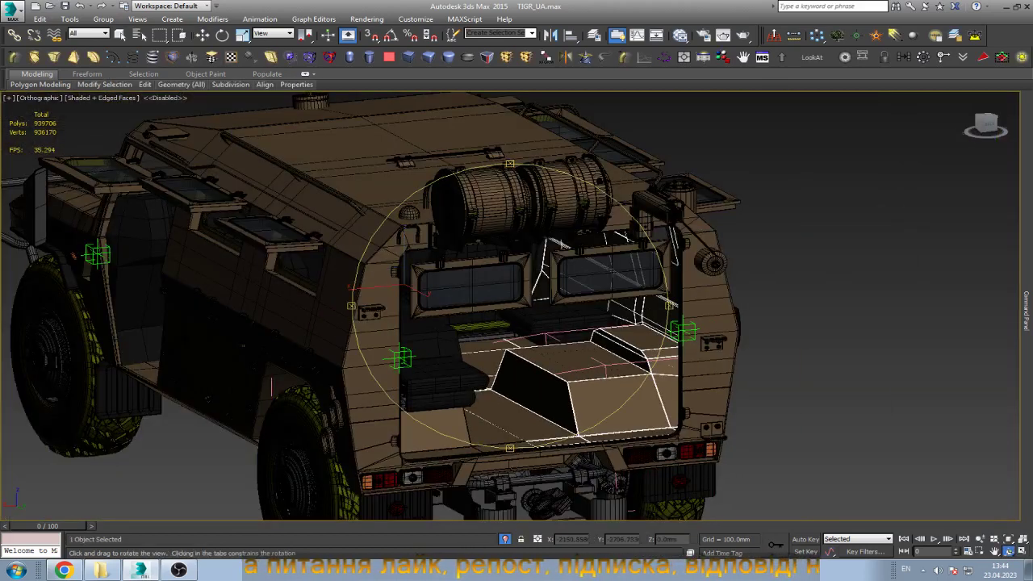
alt+middle_drag(508, 306, 565, 306)
Select the right-hand rear floor box.
scroll(516, 306, up, 5)
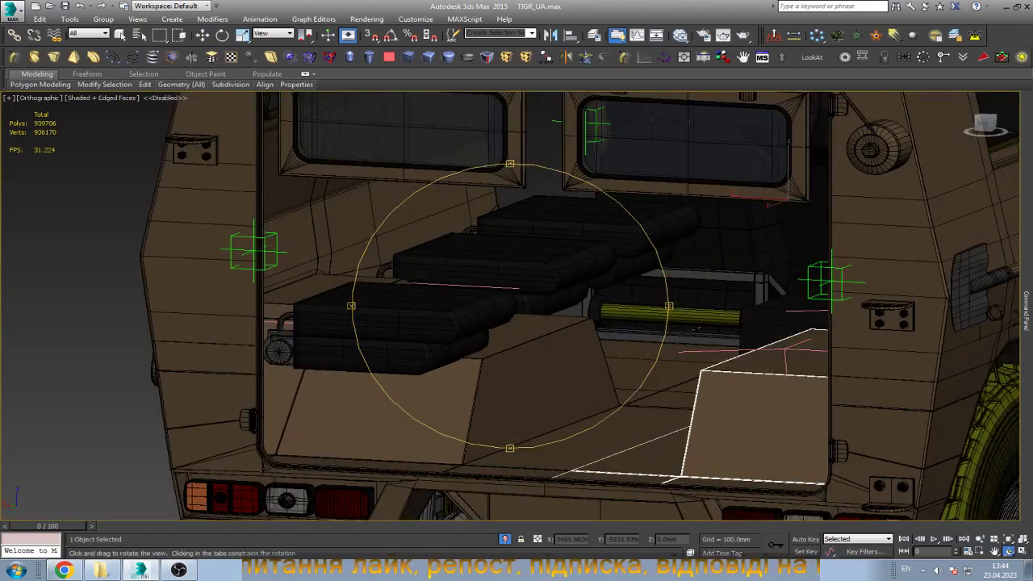
key(w)
click(388, 367)
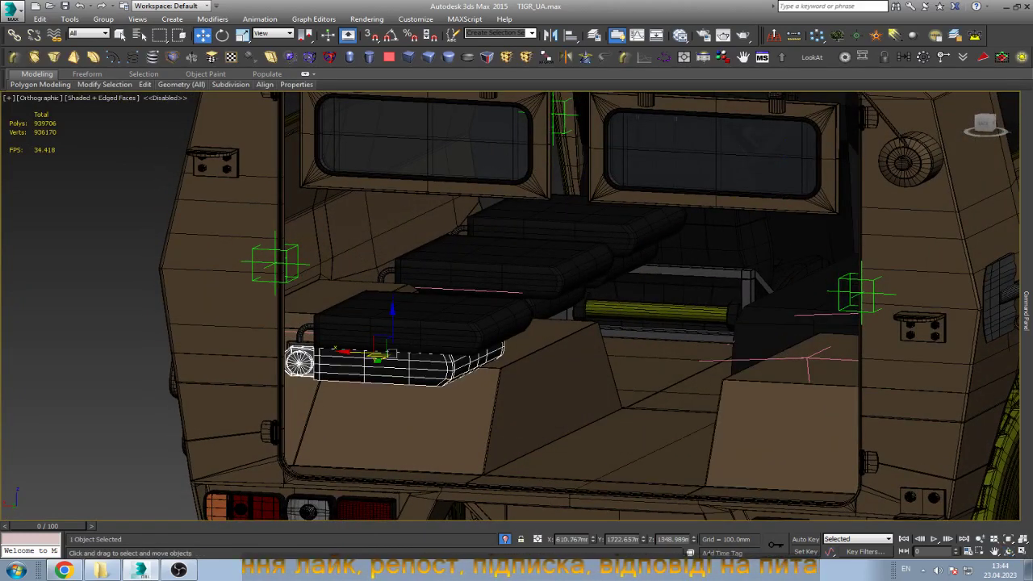
scroll(396, 363, down, 2)
scroll(637, 347, up, 4)
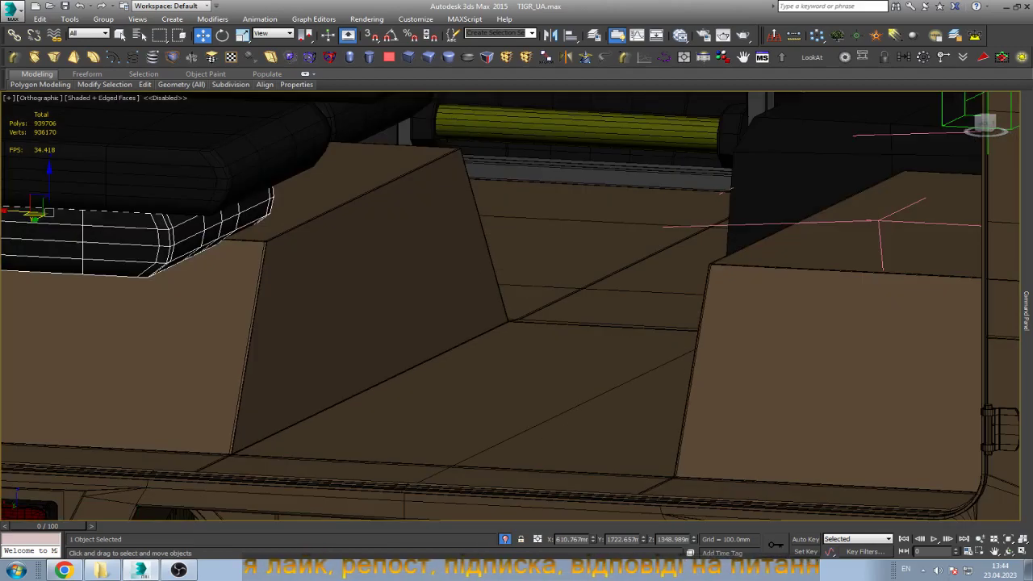
click(806, 379)
scroll(807, 380, down, 2)
scroll(807, 379, up, 3)
scroll(379, 323, up, 2)
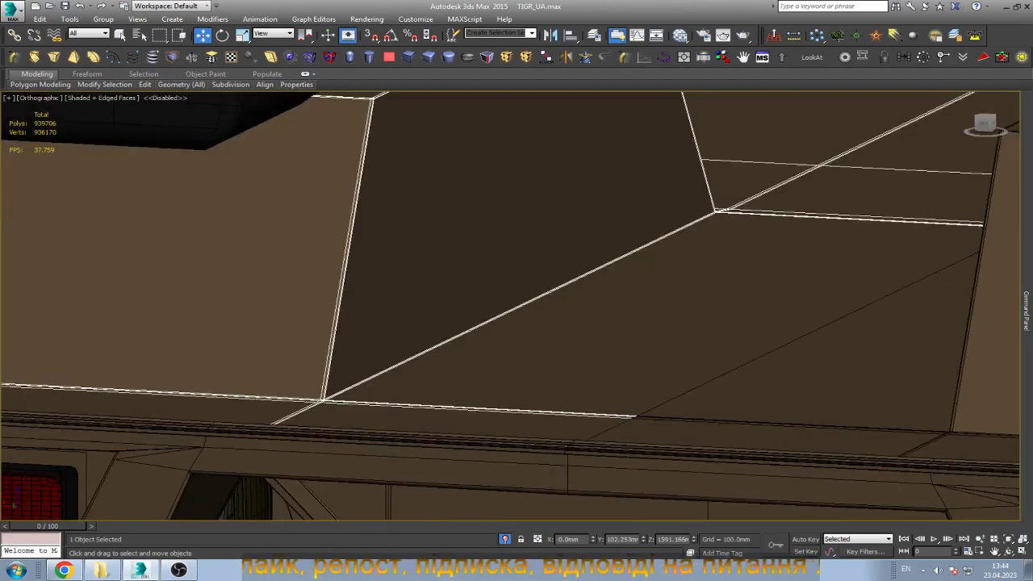
scroll(379, 323, up, 2)
scroll(379, 322, up, 2)
scroll(379, 323, up, 1)
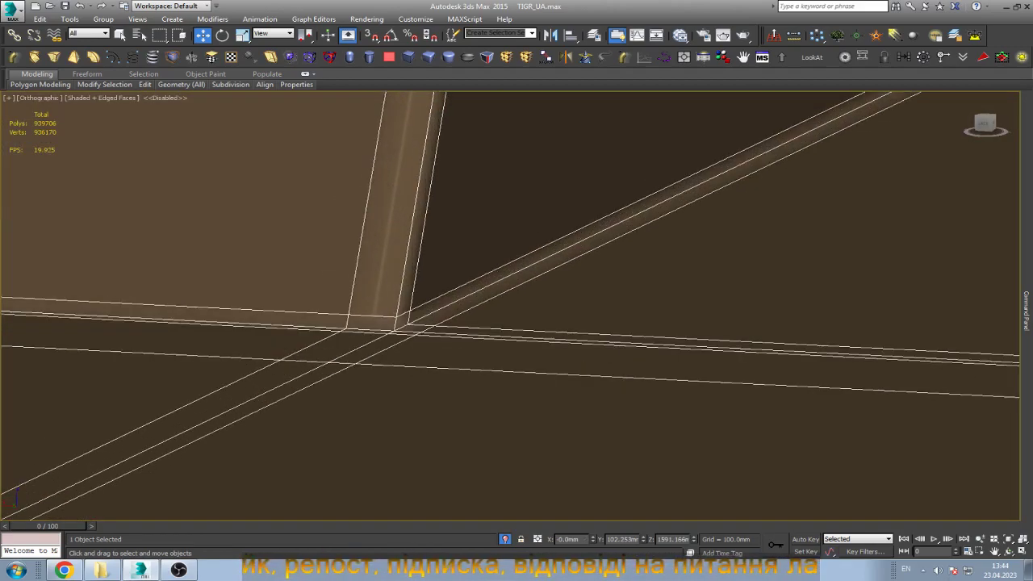
Target Weld the floor box's stray vertex onto its neighbouring vertex.
key(1)
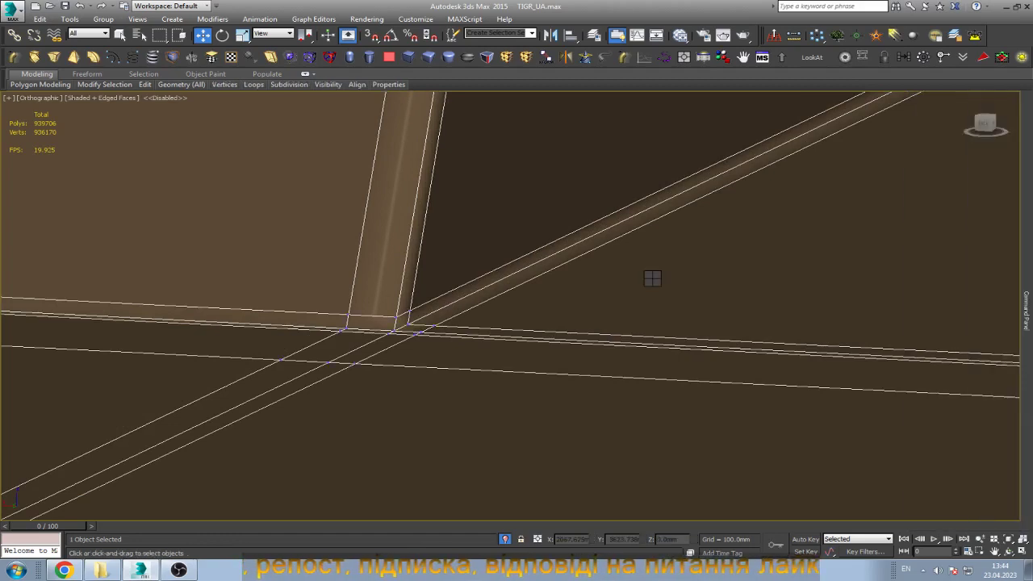
key(q)
drag(355, 362, 327, 362)
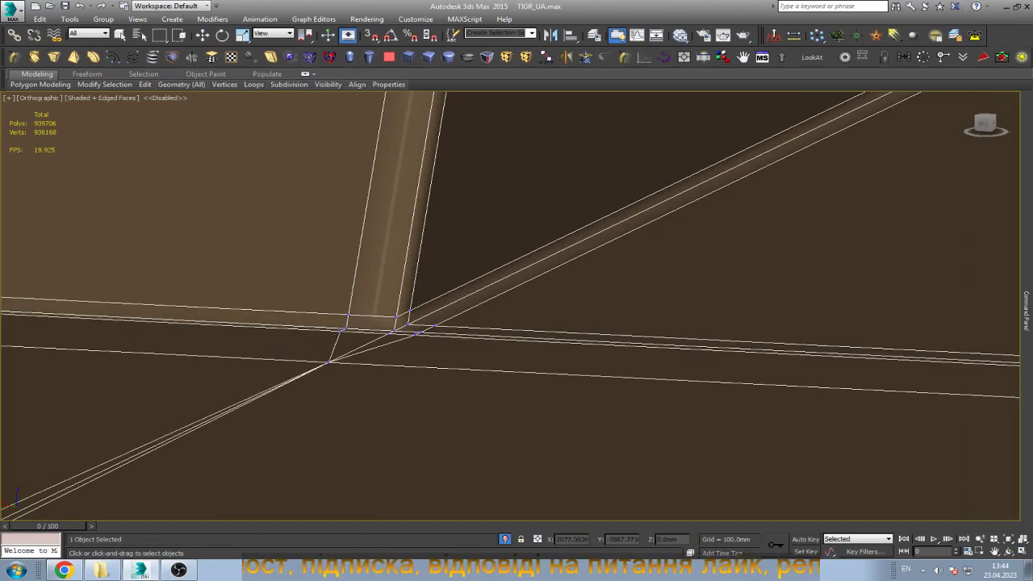
key(w)
Select the vertex where the floor meets the frame edge.
scroll(581, 294, down, 5)
scroll(564, 298, down, 2)
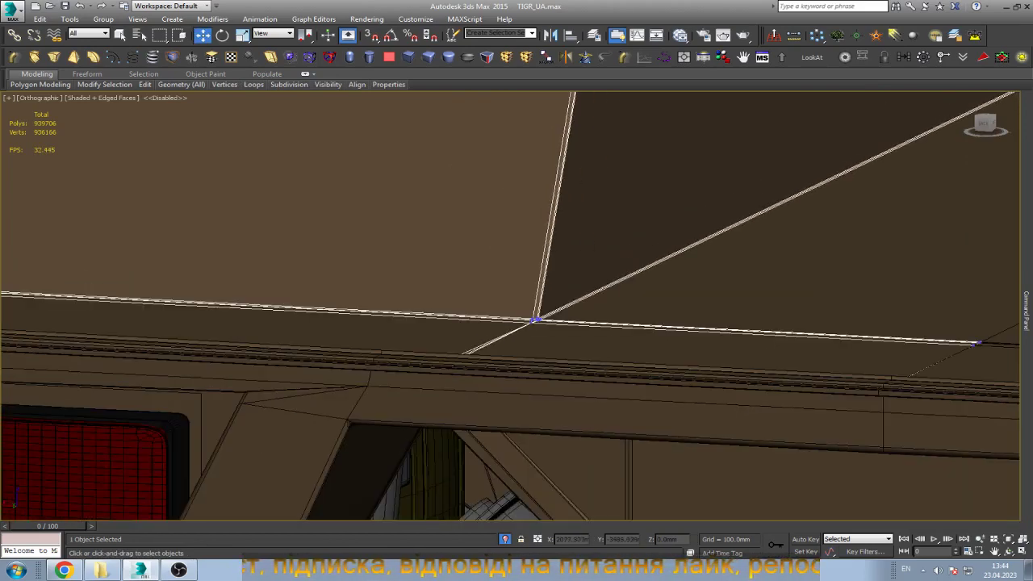
middle_drag(567, 298, 772, 155)
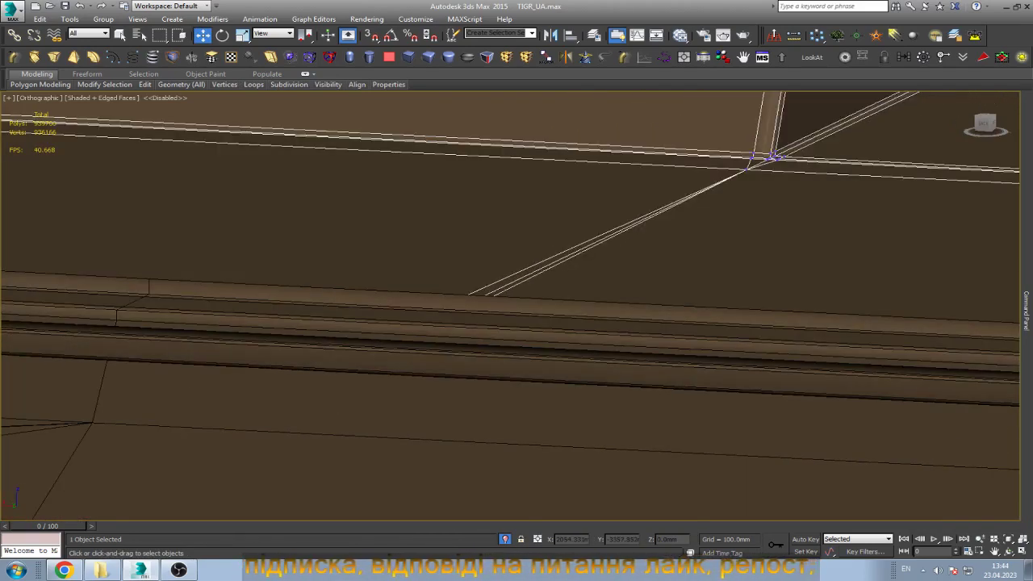
scroll(772, 155, down, 5)
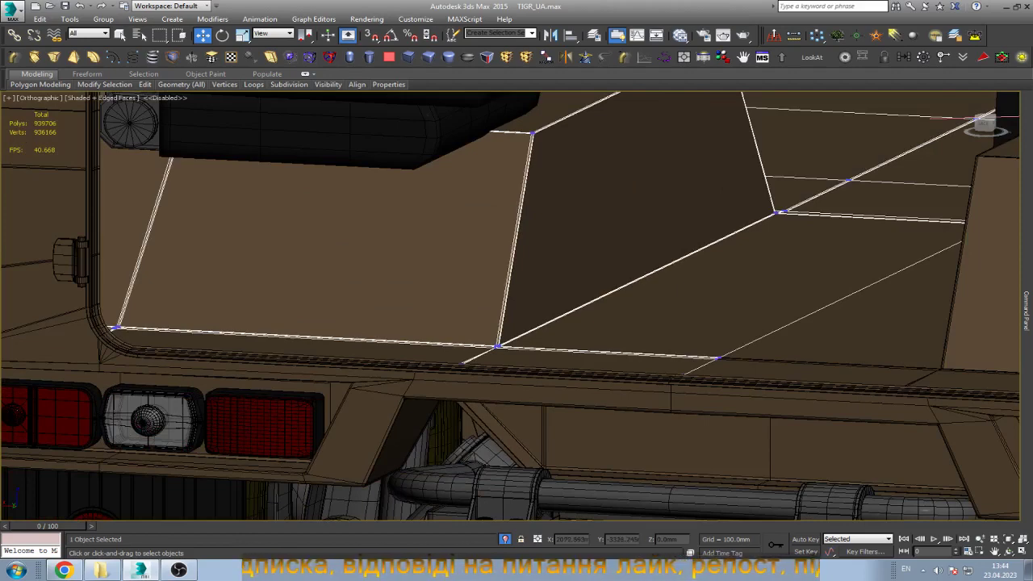
scroll(464, 363, up, 3)
drag(393, 428, 511, 337)
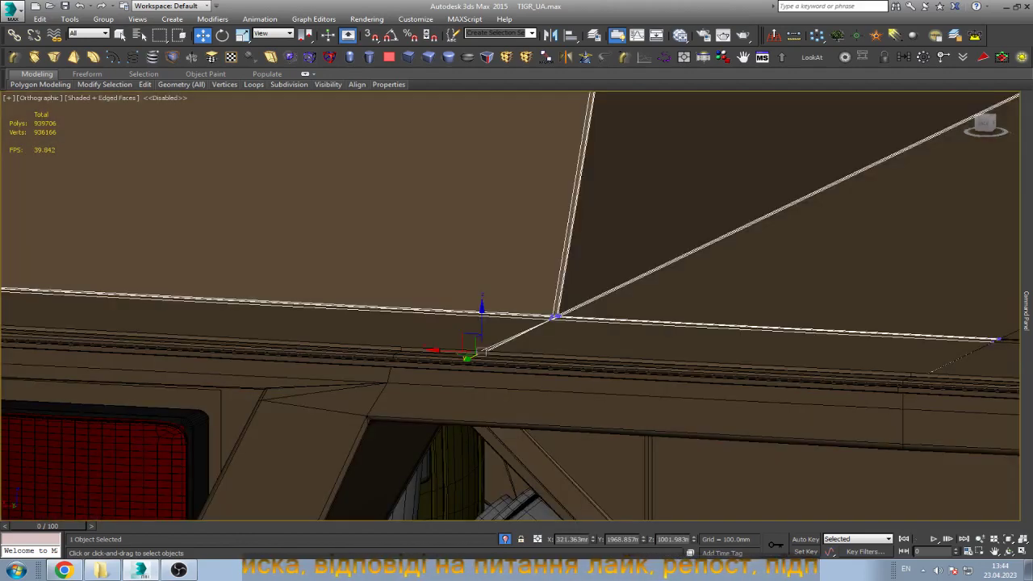
mouse_move(487, 353)
alt+middle_down()
mouse_move(416, 458)
mouse_move(403, 387)
alt+middle_up()
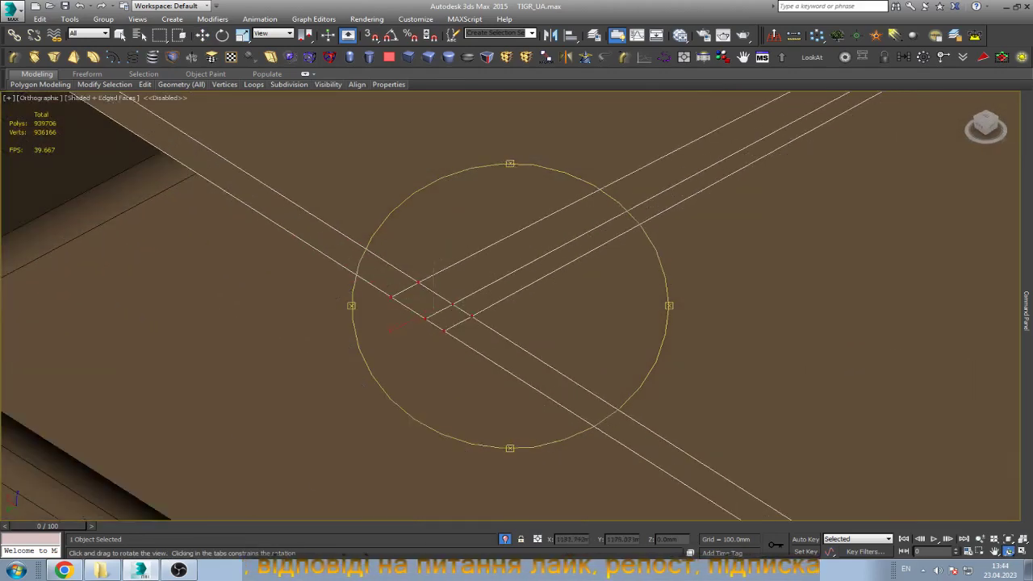
alt+middle_drag(432, 284, 432, 283)
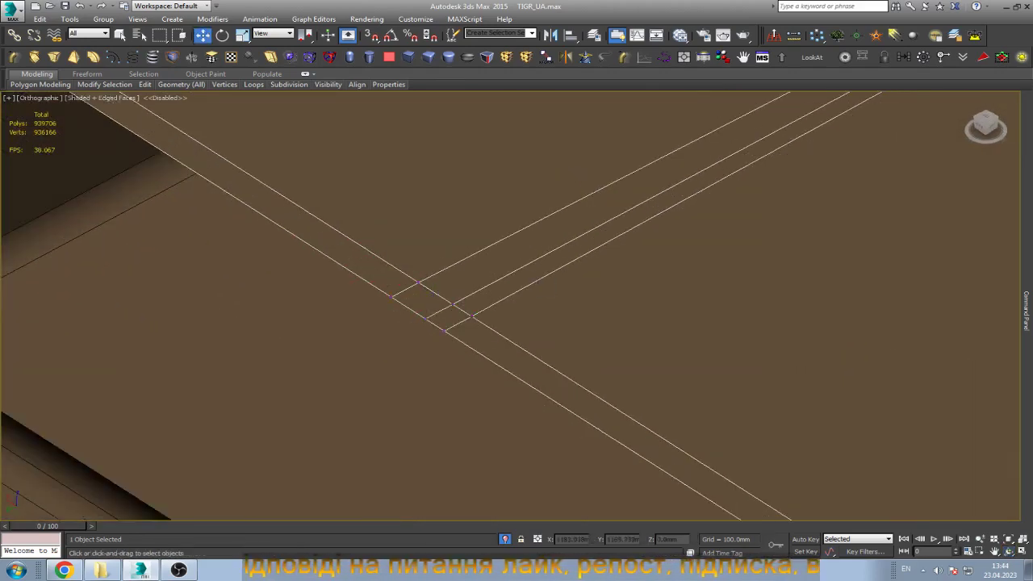
Remove the redundant vertices and short leftover edges at the floor-frame junction.
click(202, 35)
key(ctrl+BackSpace)
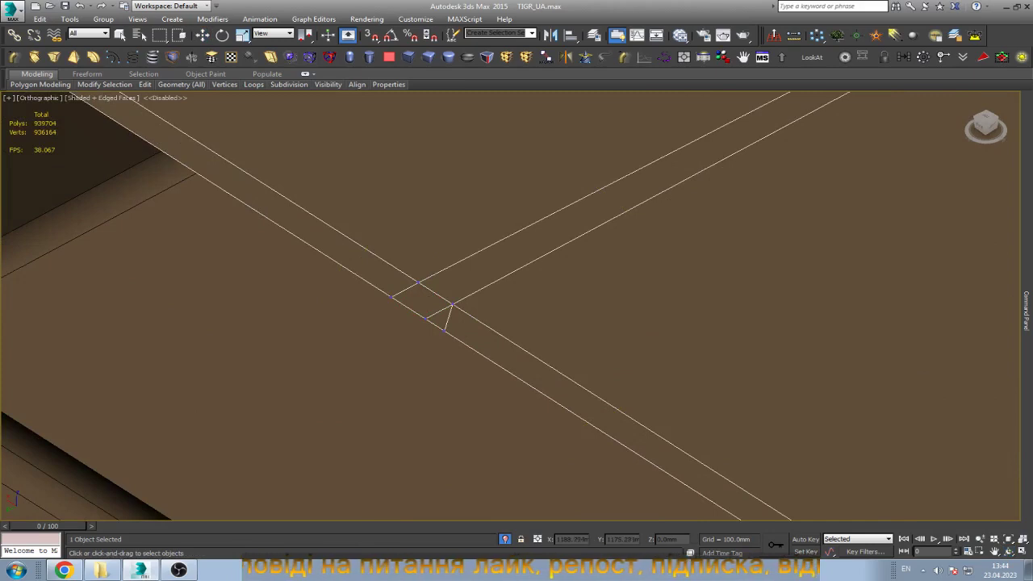
key(ctrl+BackSpace)
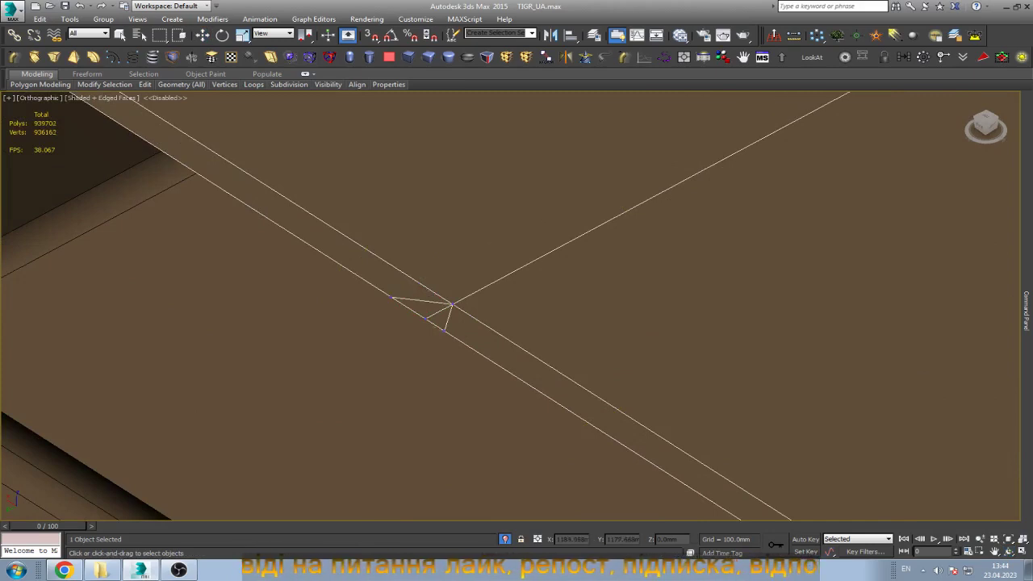
key(ctrl+BackSpace)
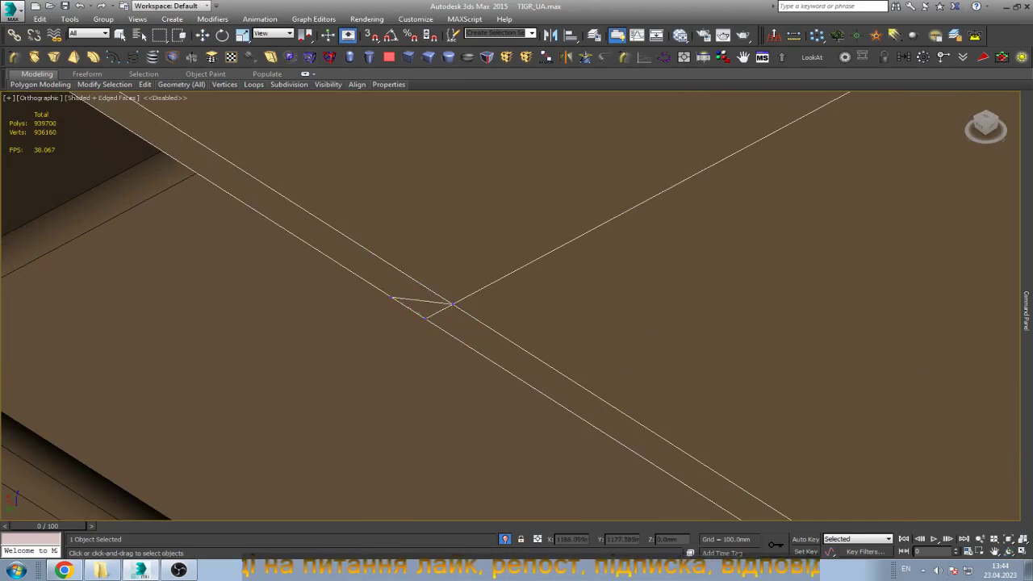
key(ctrl+BackSpace)
key(w)
scroll(538, 359, down, 3)
scroll(538, 359, down, 5)
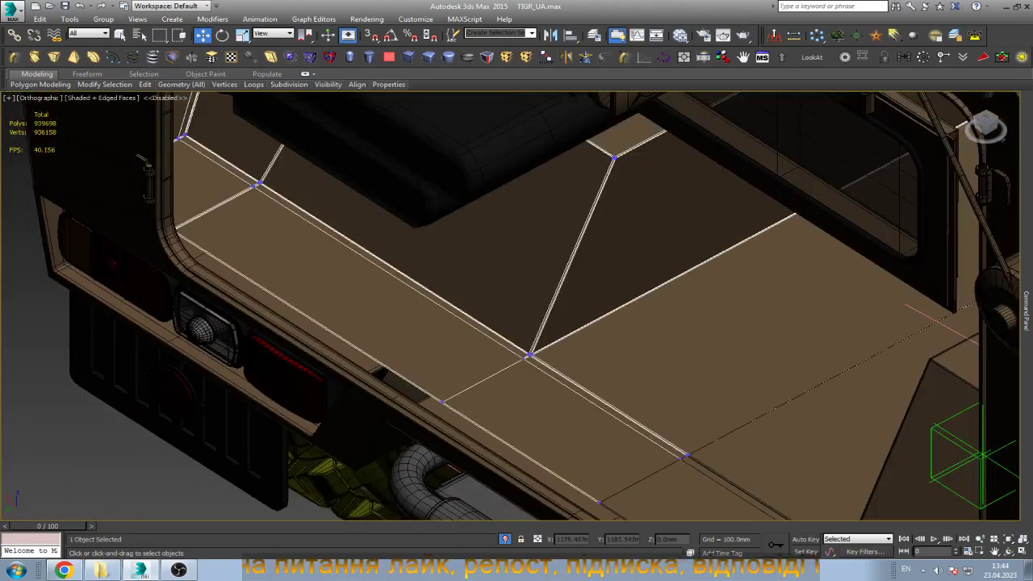
Select a vertex on the floor's rear edge and inspect it from several angles.
click(442, 401)
key(ctrl+r)
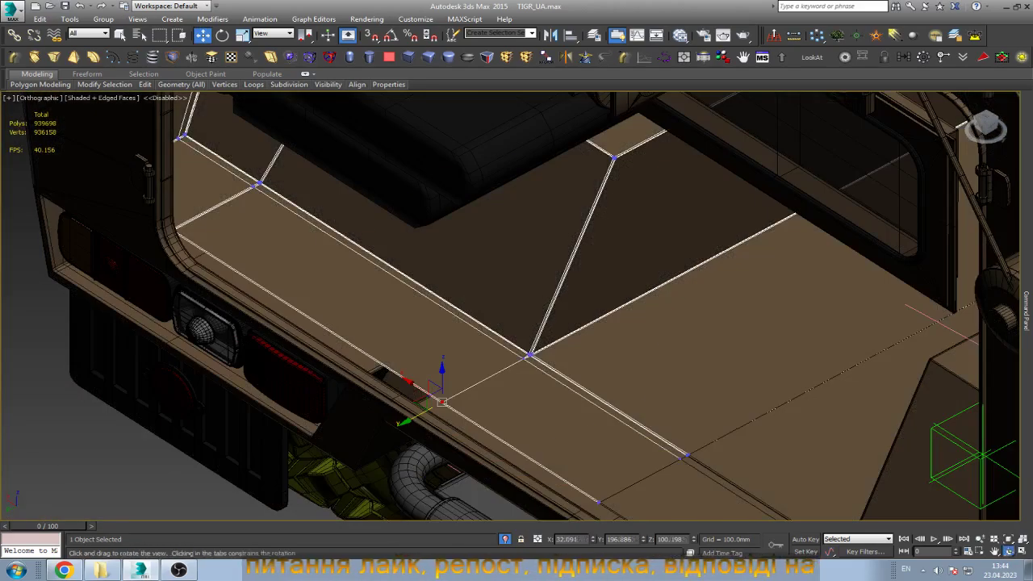
drag(442, 401, 442, 355)
scroll(555, 382, up, 5)
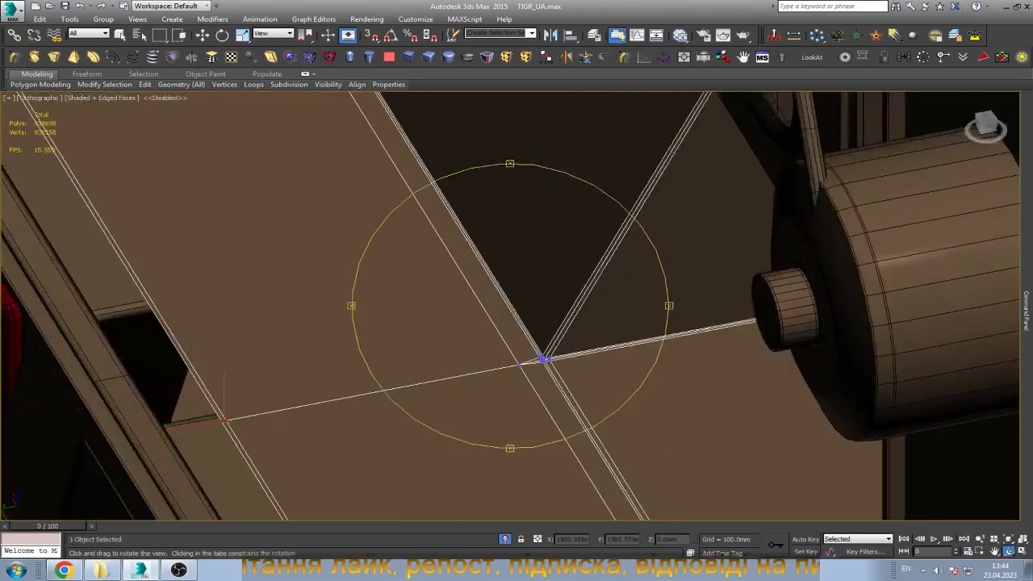
mouse_move(555, 381)
mouse_down()
mouse_move(516, 354)
mouse_move(376, 139)
mouse_up()
scroll(516, 355, down, 5)
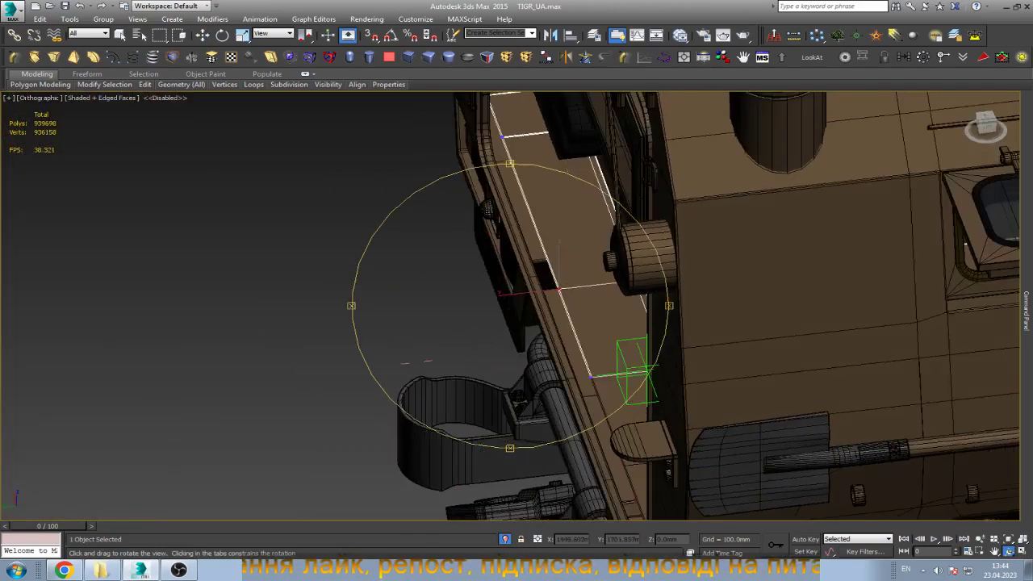
scroll(531, 202, up, 5)
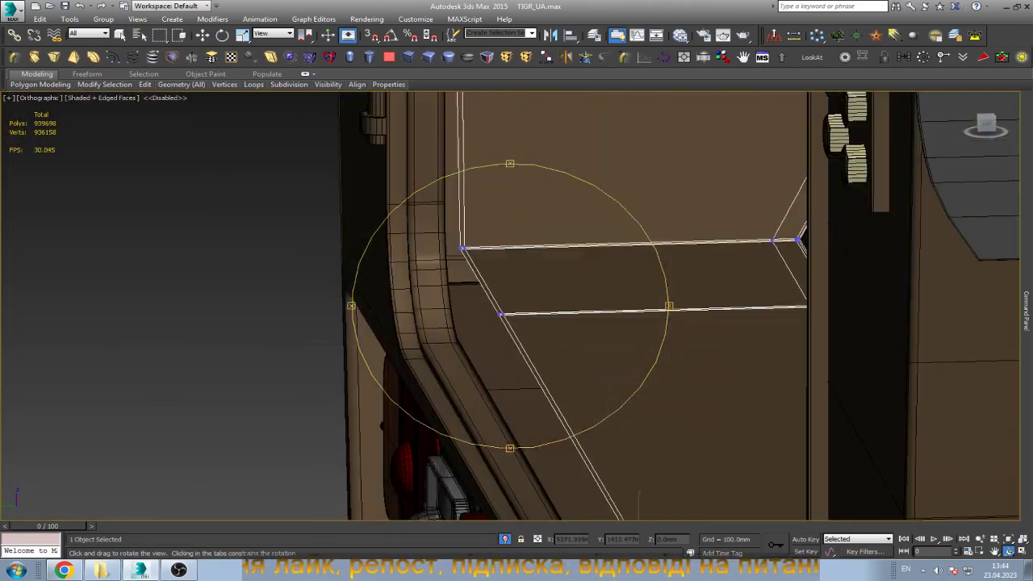
scroll(517, 307, down, 5)
drag(516, 306, 484, 290)
scroll(516, 306, up, 4)
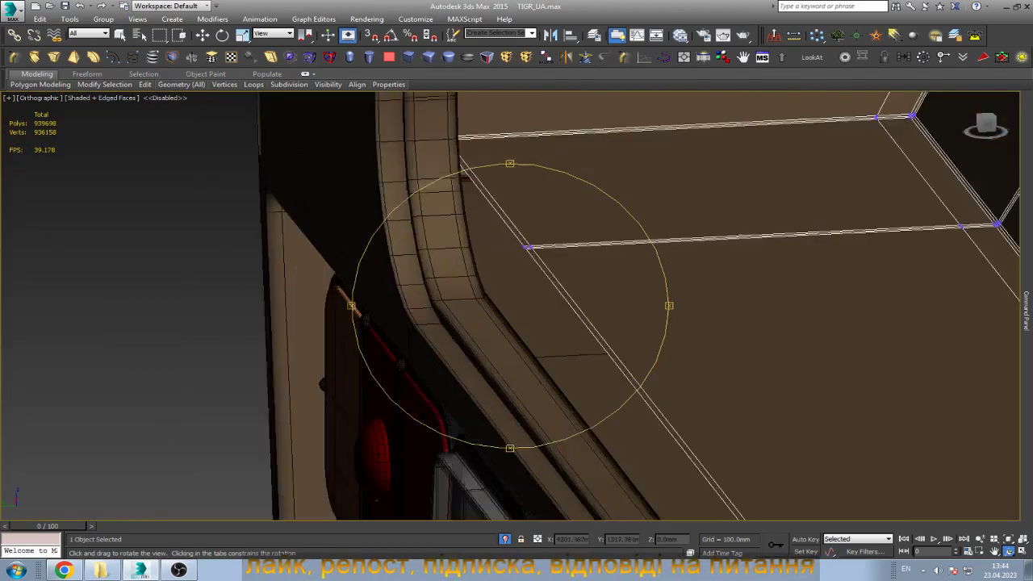
scroll(517, 306, up, 2)
scroll(440, 311, up, 3)
key(w)
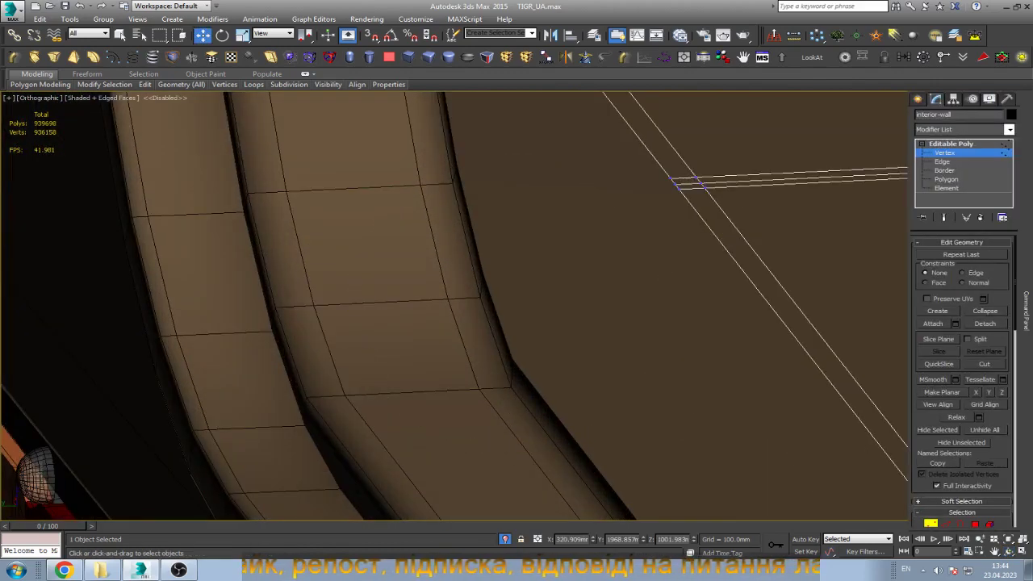
Select the wheel-arch object and remove the door frame's rounded outer edge at the rear.
click(242, 323)
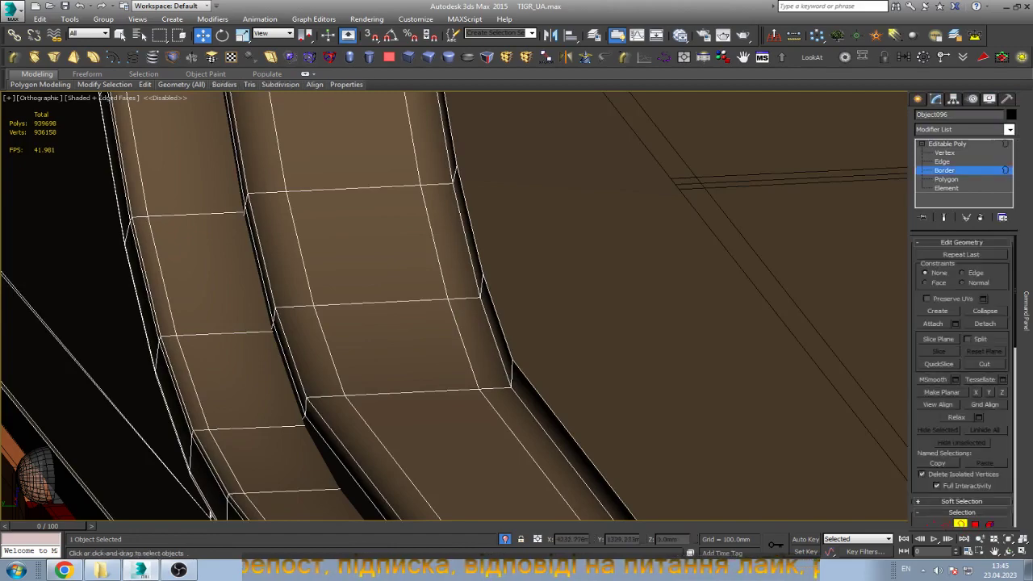
scroll(508, 307, down, 2)
click(1007, 551)
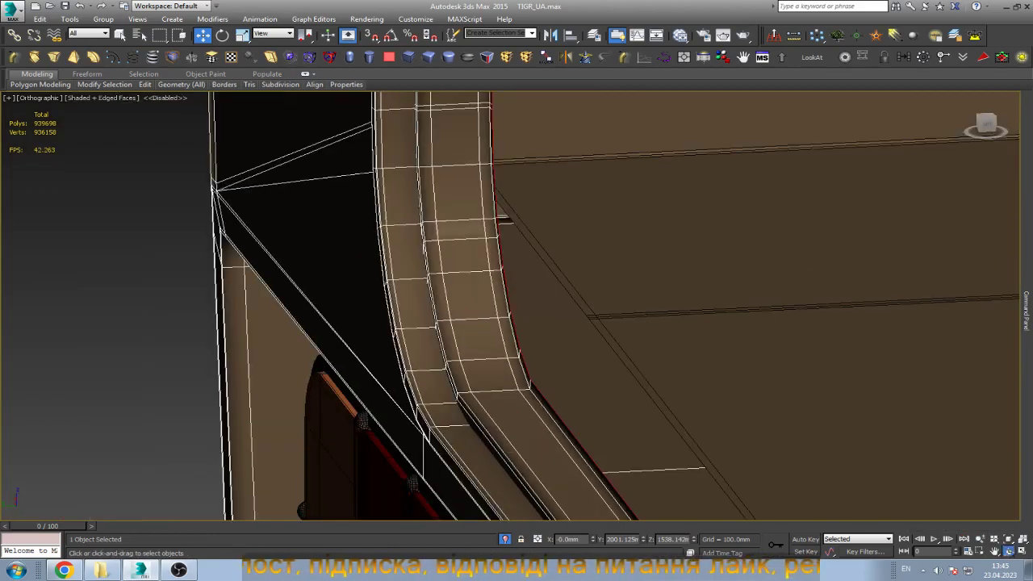
drag(565, 307, 403, 307)
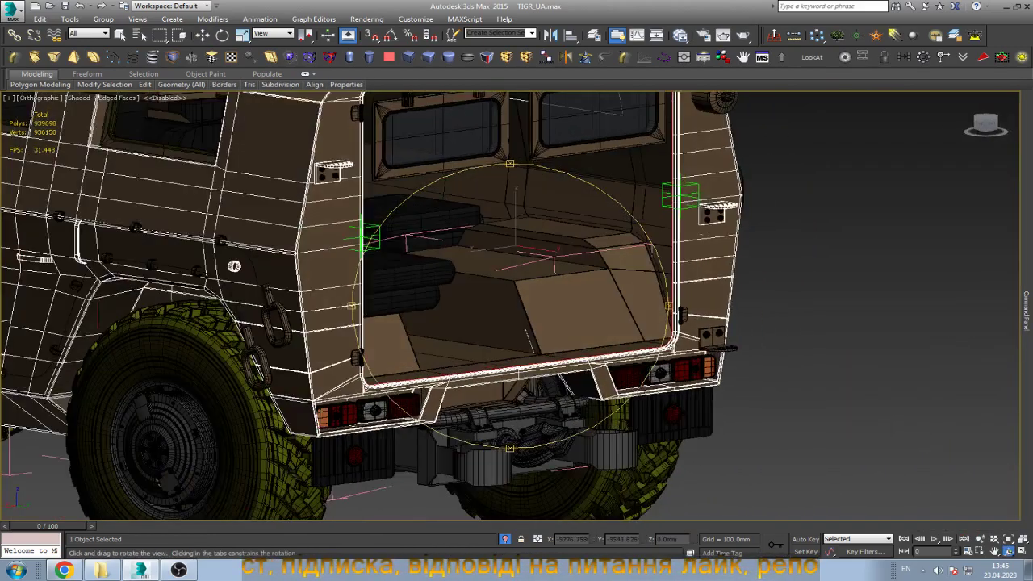
scroll(533, 307, up, 6)
key(w)
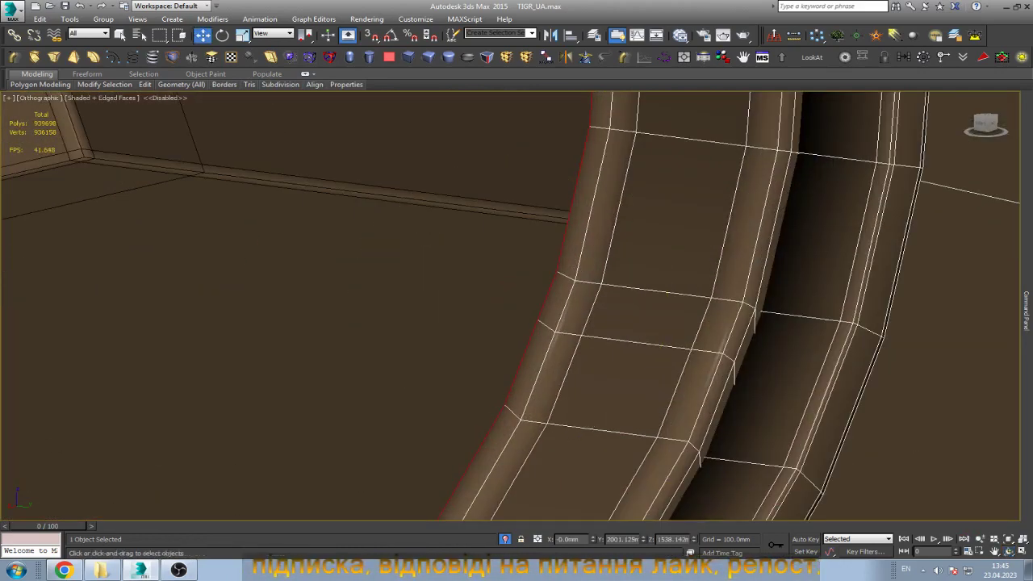
key(ctrl+z)
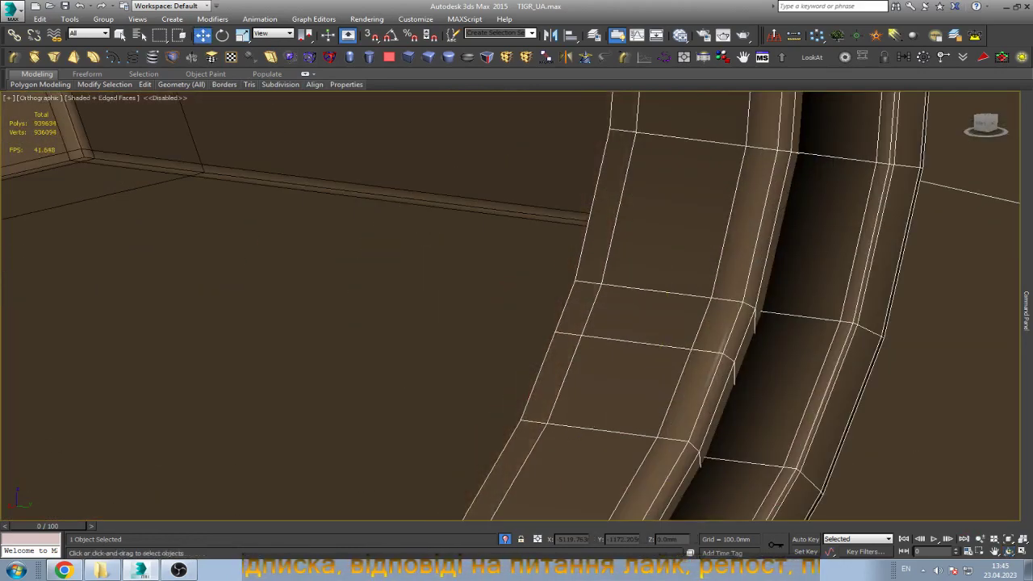
In Element mode, select the curved rear door-frame trim strip.
scroll(601, 385, down, 3)
scroll(600, 384, down, 3)
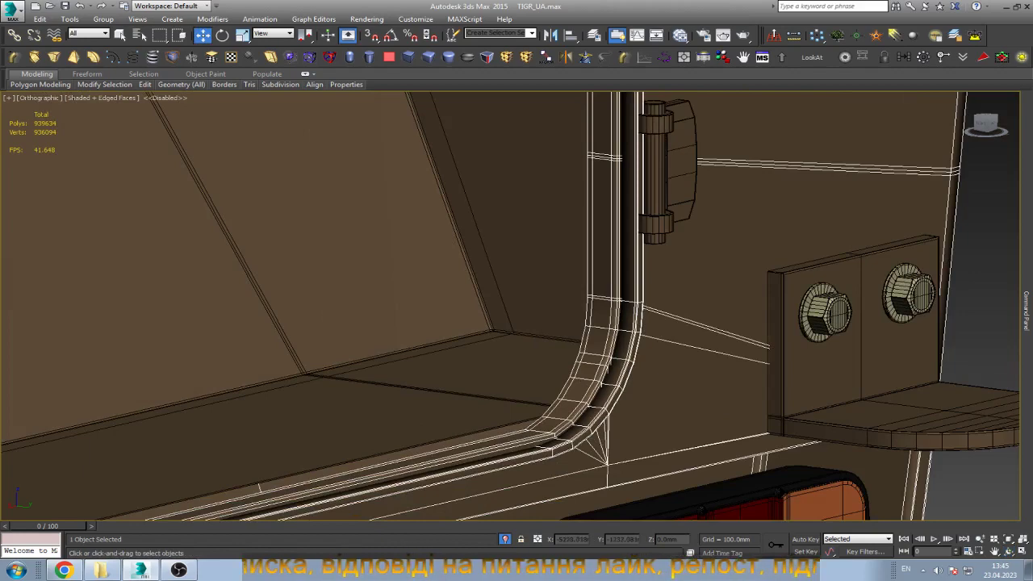
scroll(609, 377, down, 2)
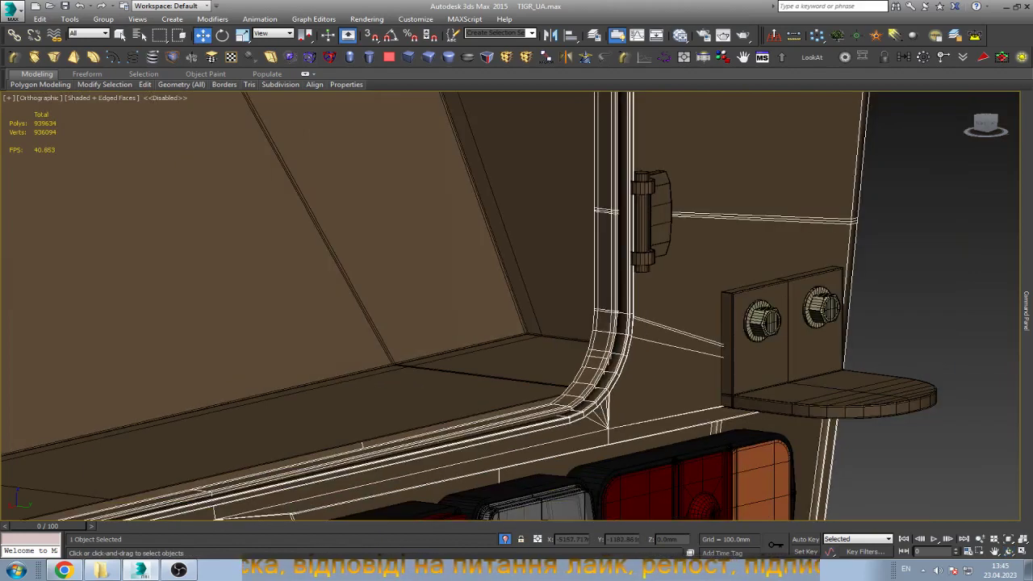
scroll(607, 396, down, 2)
scroll(605, 391, up, 3)
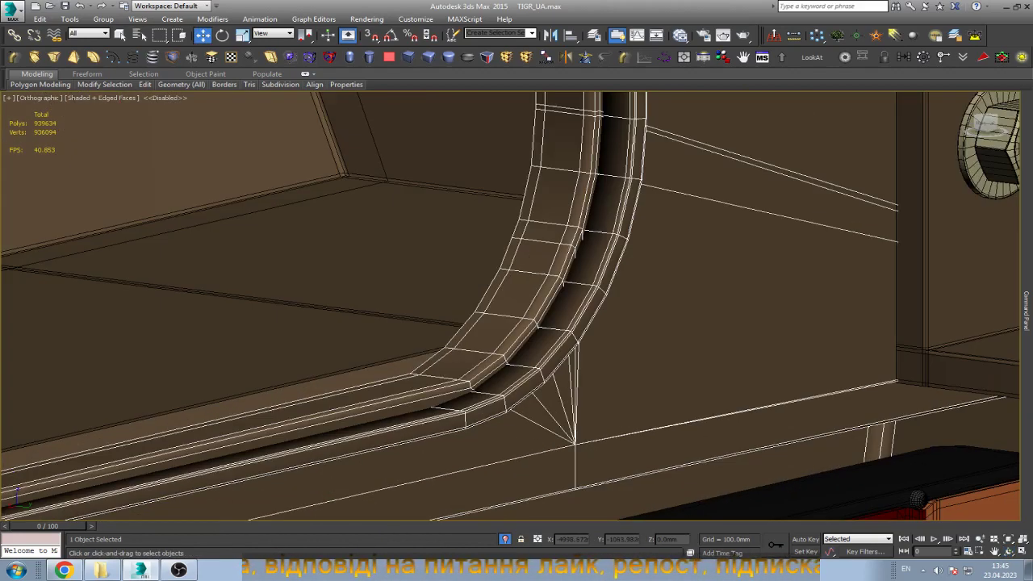
scroll(605, 392, up, 2)
key(5)
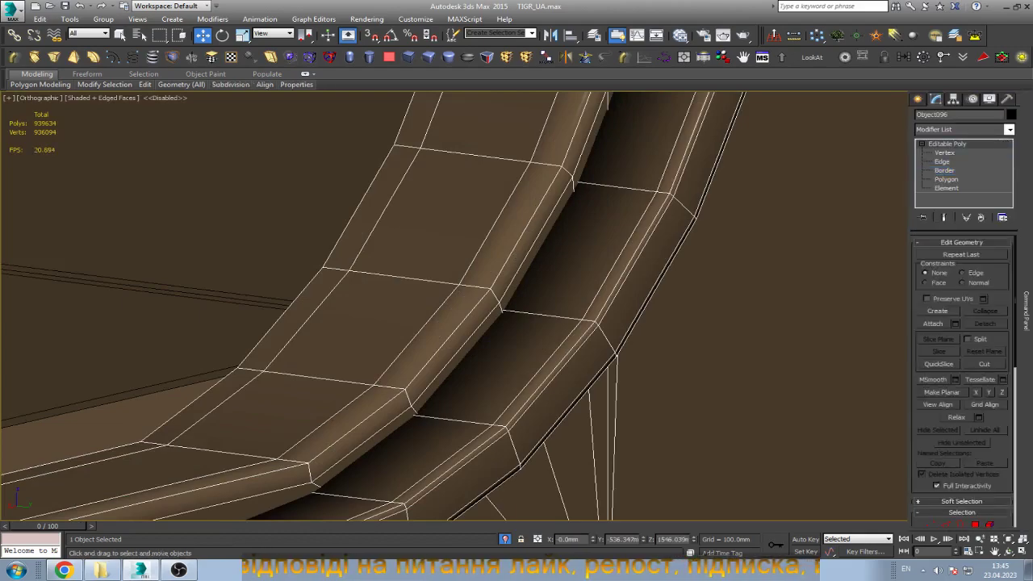
click(484, 355)
click(501, 363)
scroll(500, 363, down, 4)
Detach the trim strip as a new object and leave Element mode.
scroll(577, 335, down, 5)
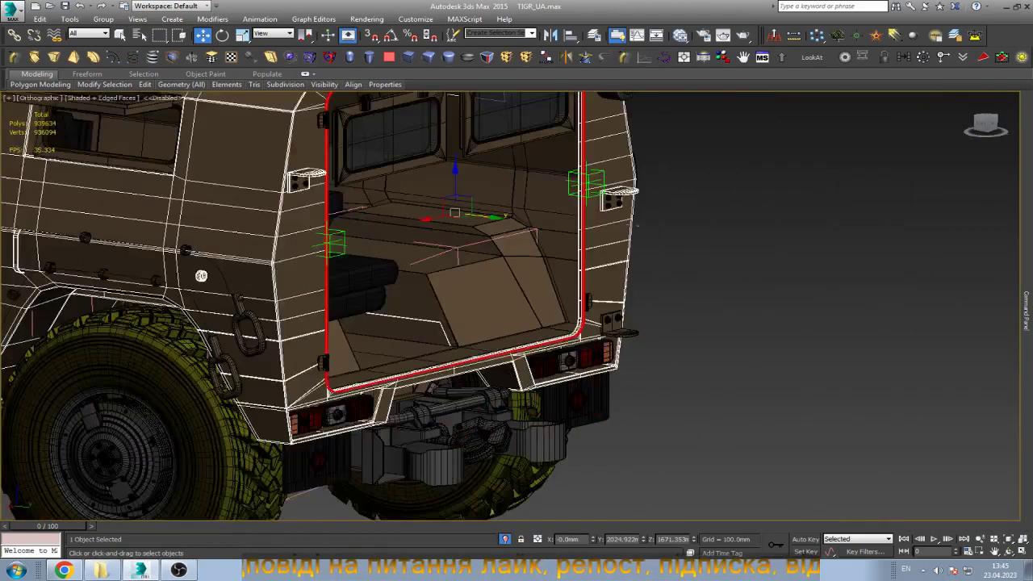
scroll(577, 334, down, 4)
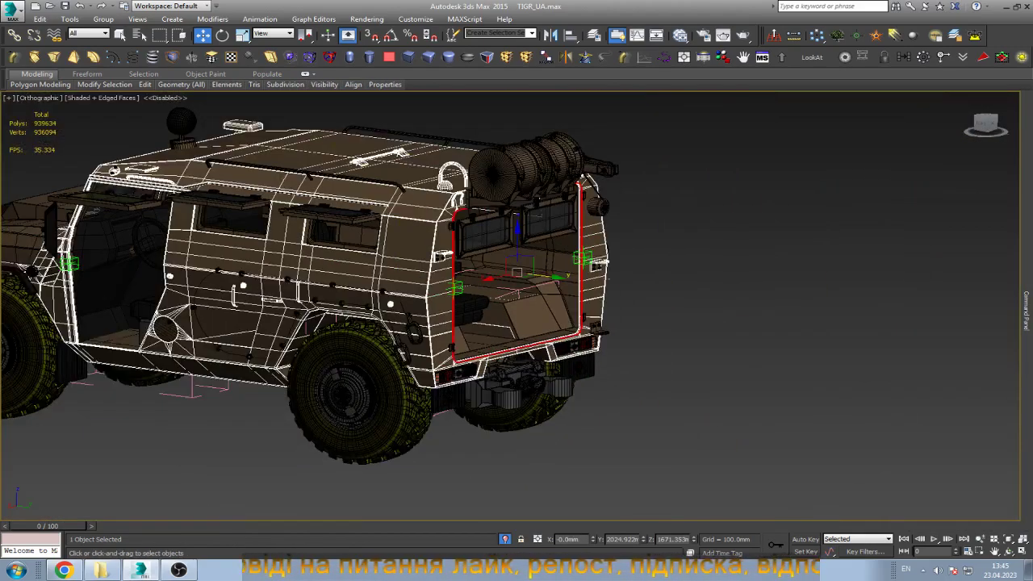
key(alt+d)
key(Return)
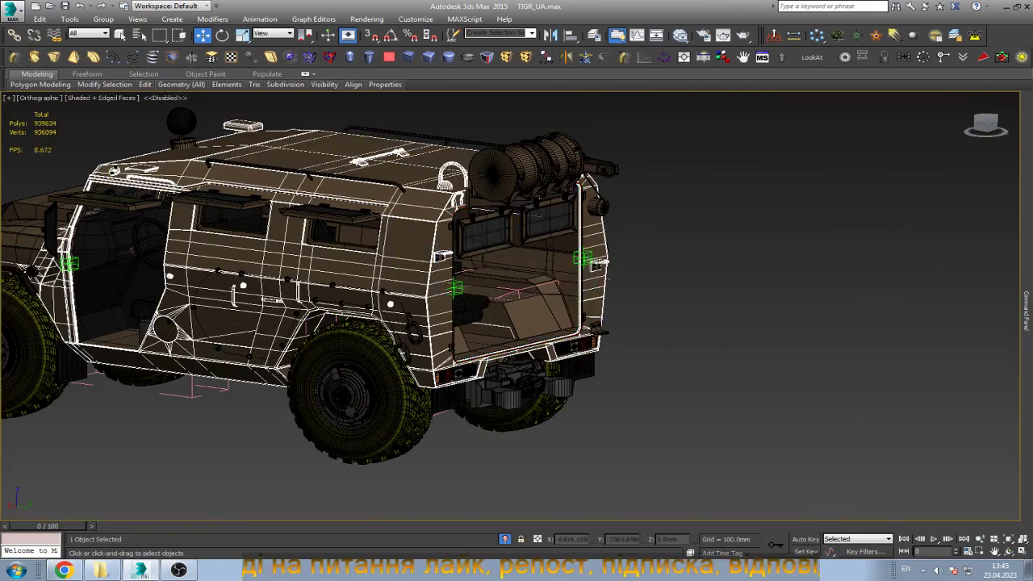
key(5)
key(ctrl+d)
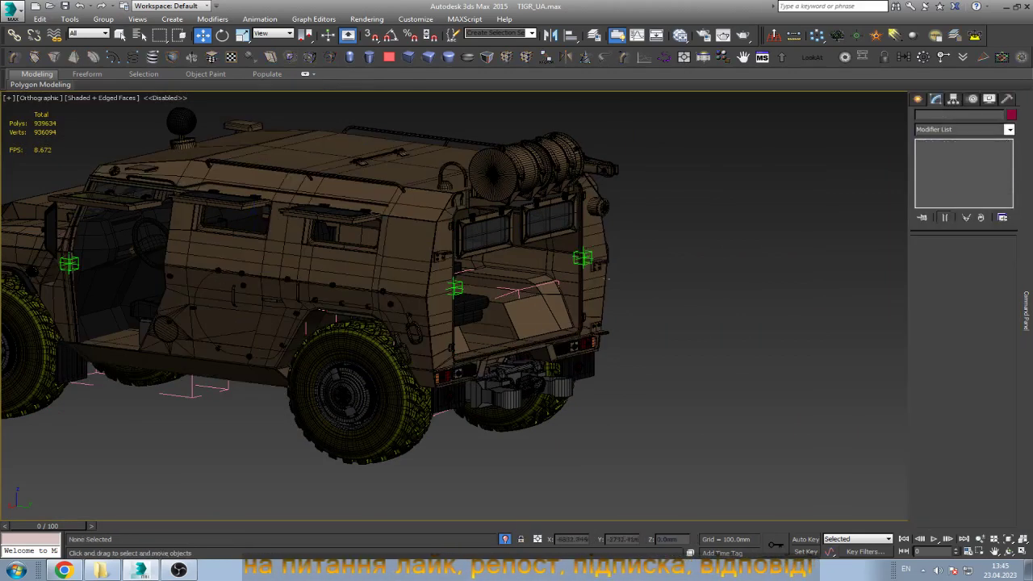
Select the detached door-frame trim, frame it and isolate it.
scroll(595, 339, up, 5)
scroll(594, 339, up, 5)
scroll(564, 341, up, 5)
click(557, 337)
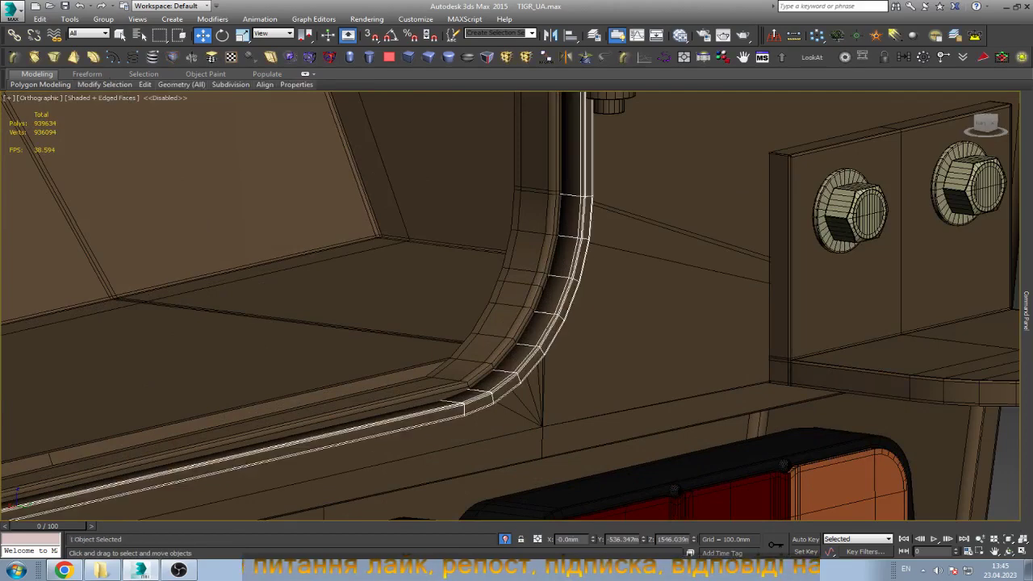
key(z)
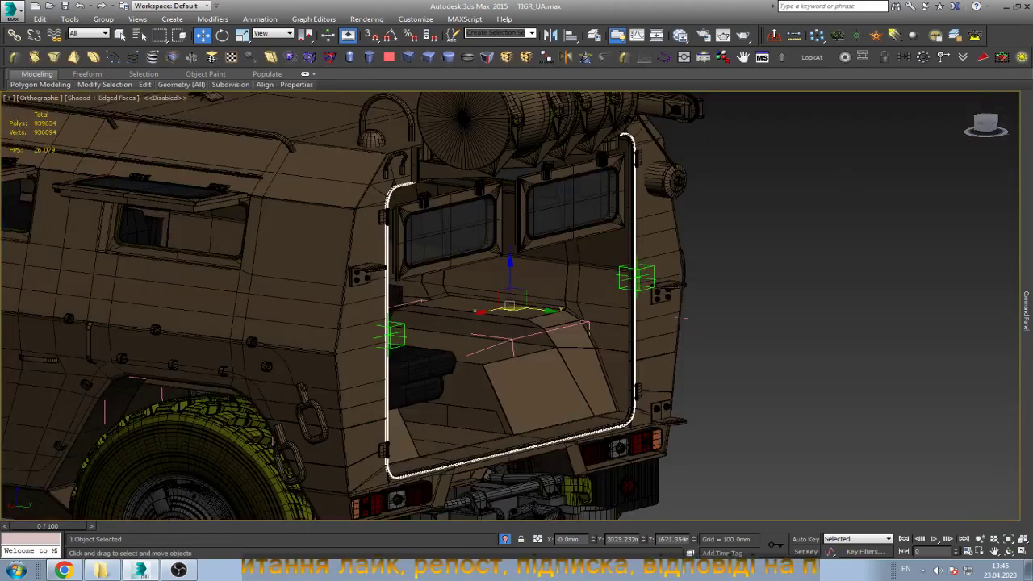
key(alt+q)
Zoom around the isolated trim to inspect it, then deselect it.
scroll(581, 129, up, 5)
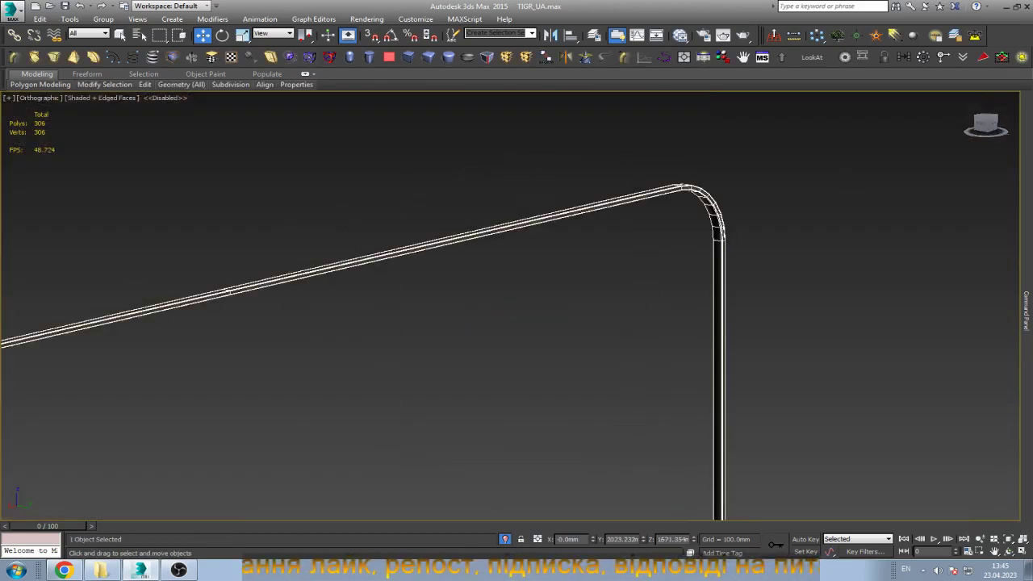
scroll(581, 129, up, 3)
scroll(662, 166, up, 4)
scroll(662, 165, up, 3)
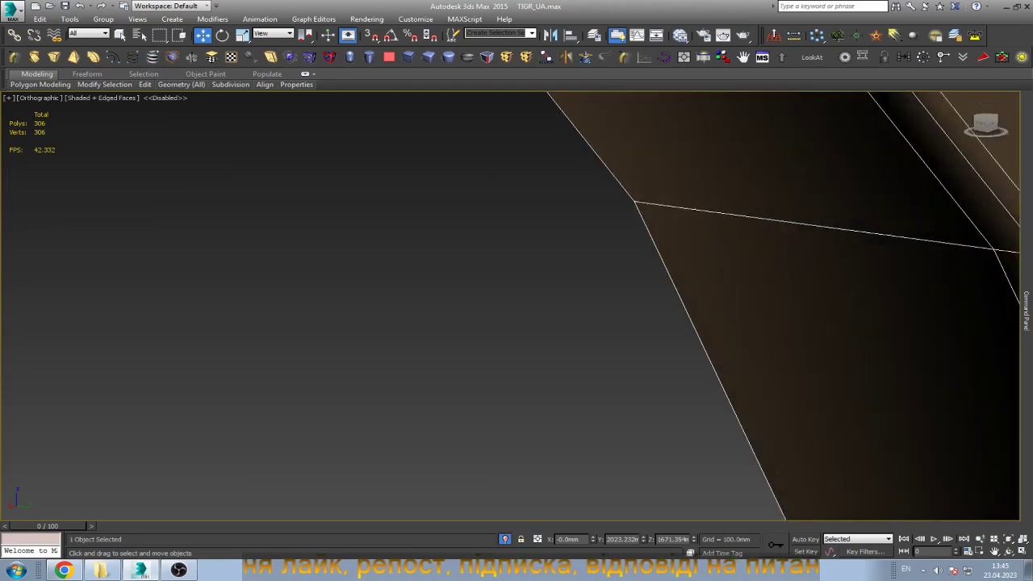
scroll(661, 165, down, 5)
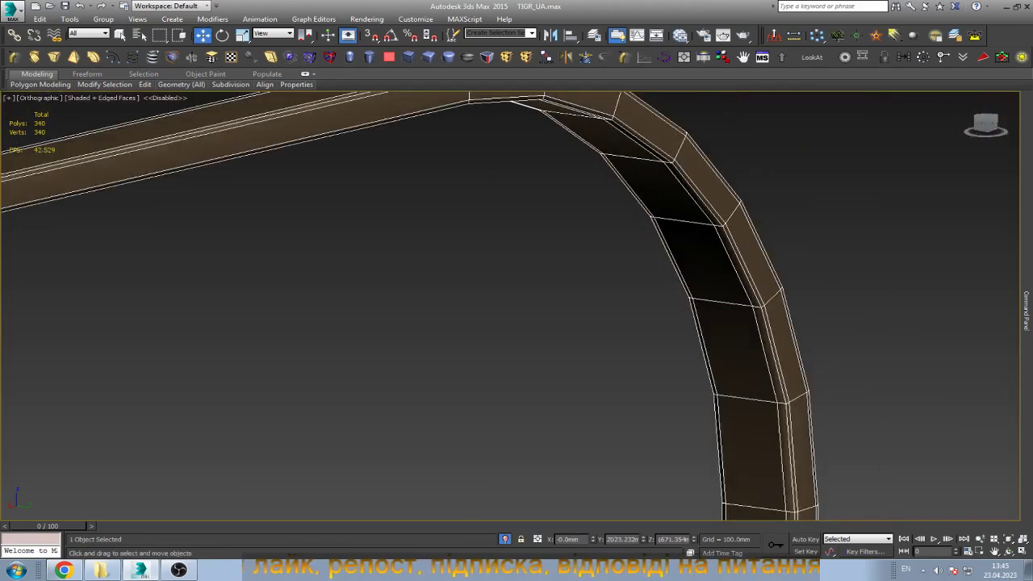
scroll(650, 218, down, 4)
scroll(629, 209, up, 4)
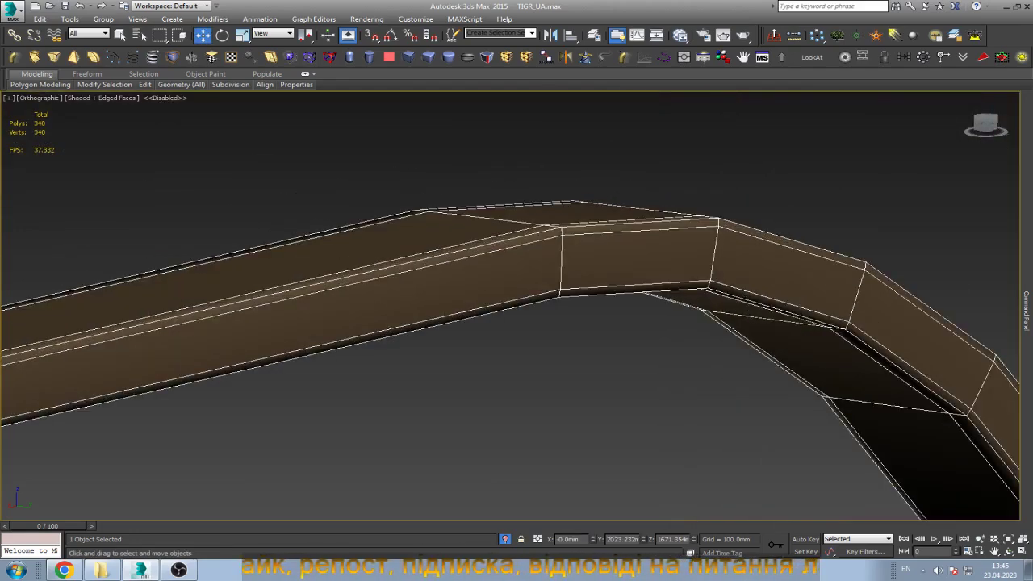
scroll(630, 210, down, 4)
click(678, 377)
scroll(679, 377, down, 5)
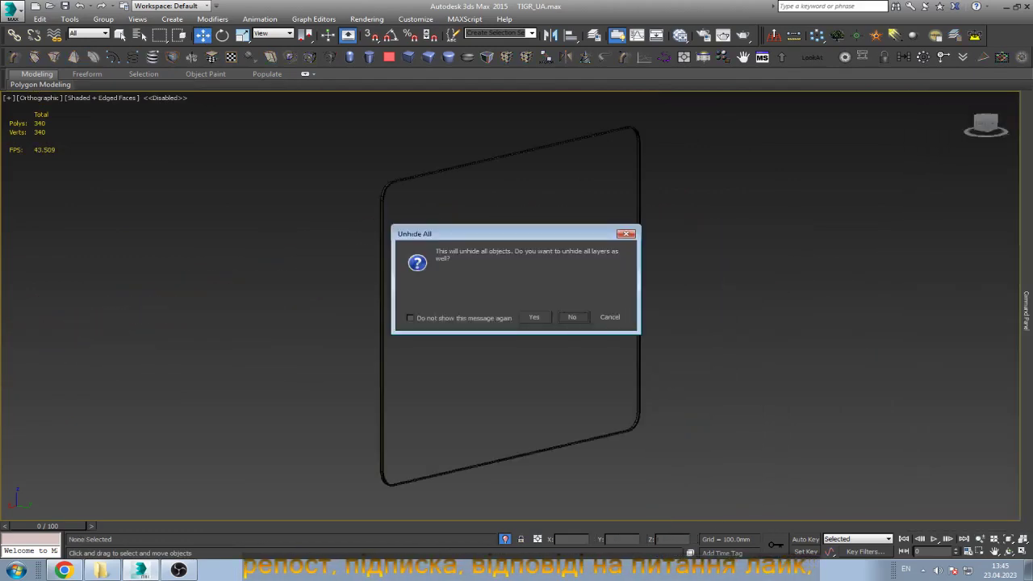
Unhide all objects, then remove the spare tire, rim, carrier frame and rear door.
click(613, 317)
click(595, 327)
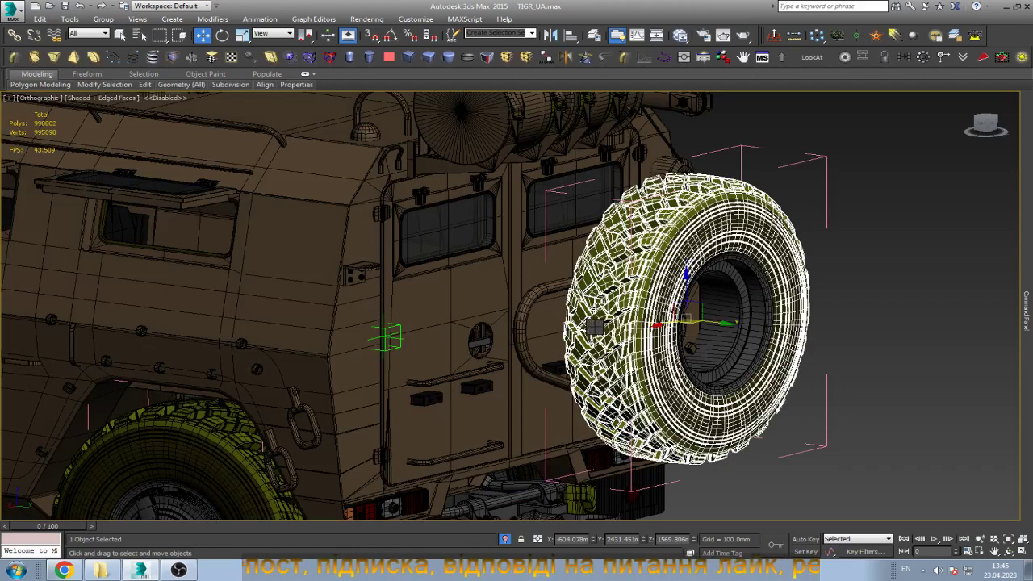
key(Delete)
scroll(612, 324, up, 3)
click(612, 324)
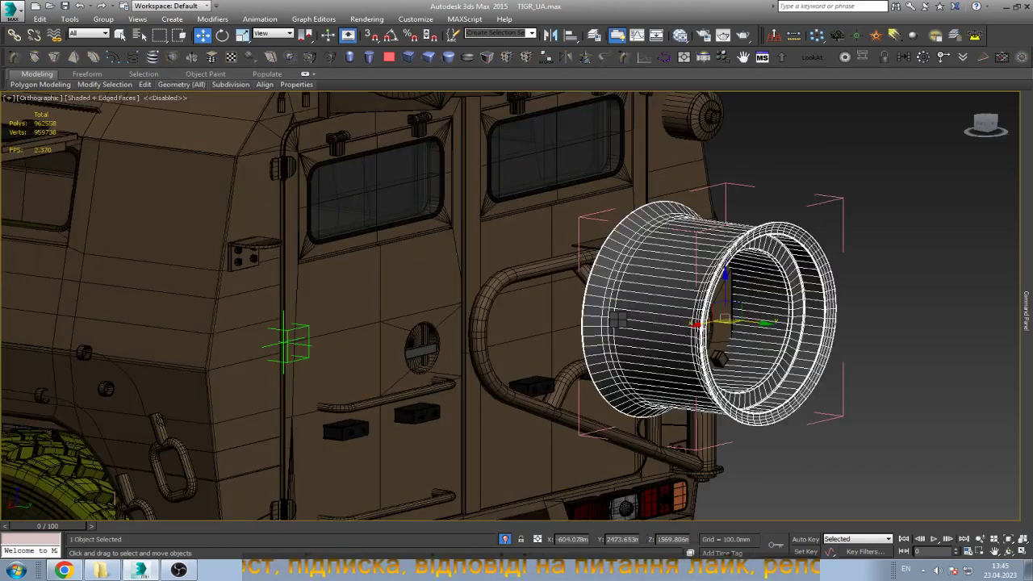
key(Delete)
click(637, 302)
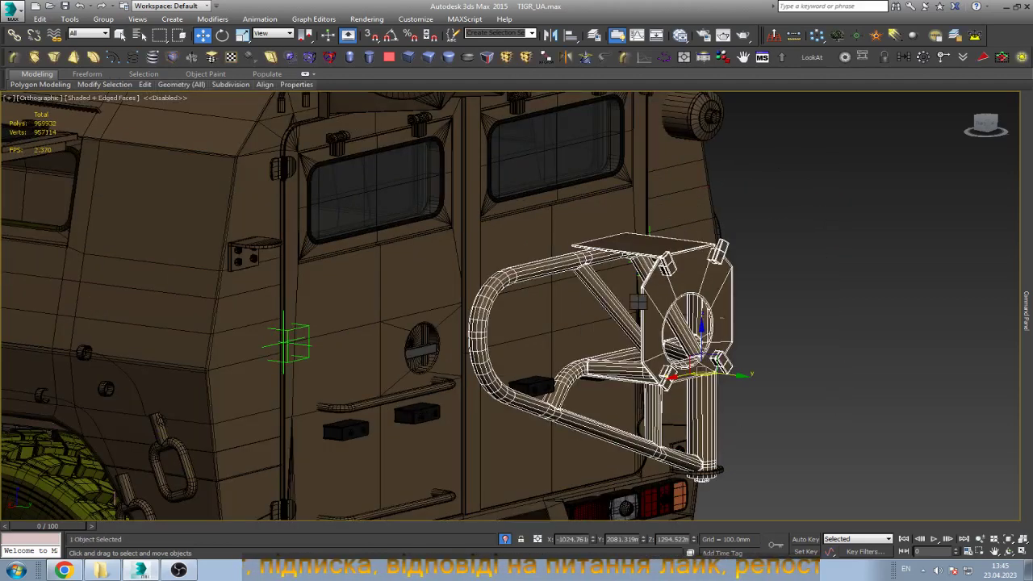
key(Delete)
click(625, 294)
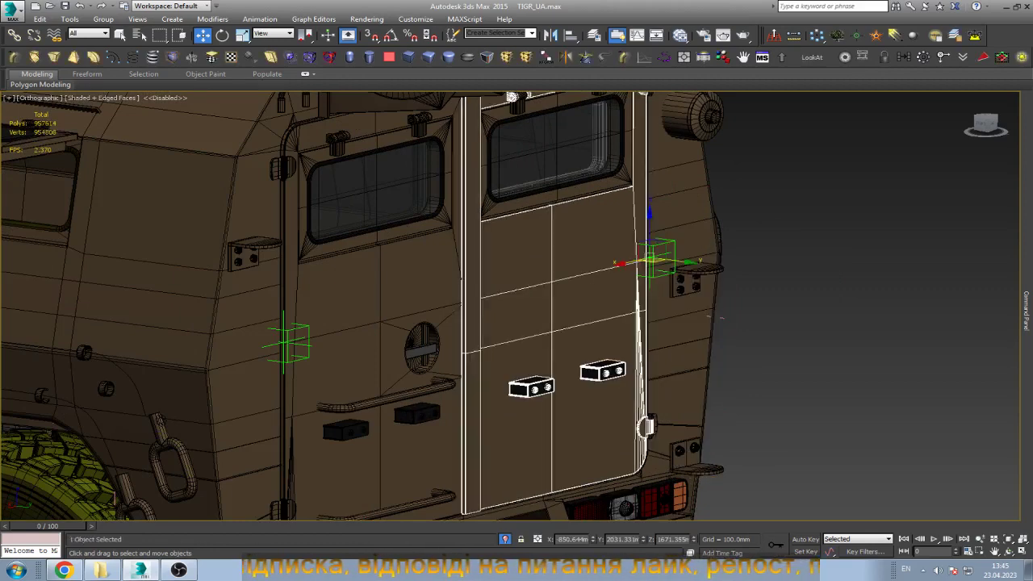
key(Delete)
scroll(638, 298, up, 5)
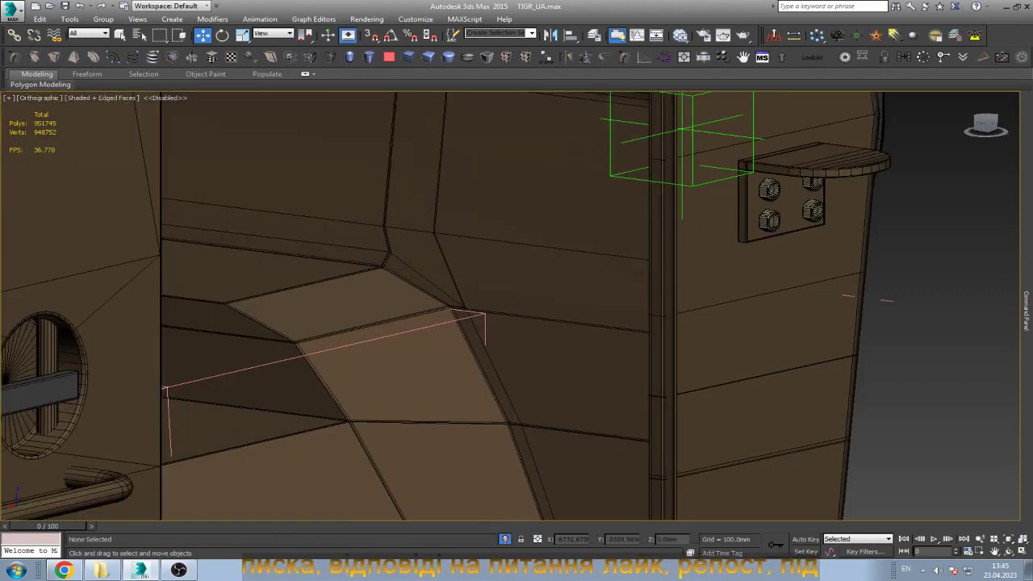
Select the door post and left panel object, try Attach, then cancel and deselect.
click(674, 323)
scroll(674, 322, up, 5)
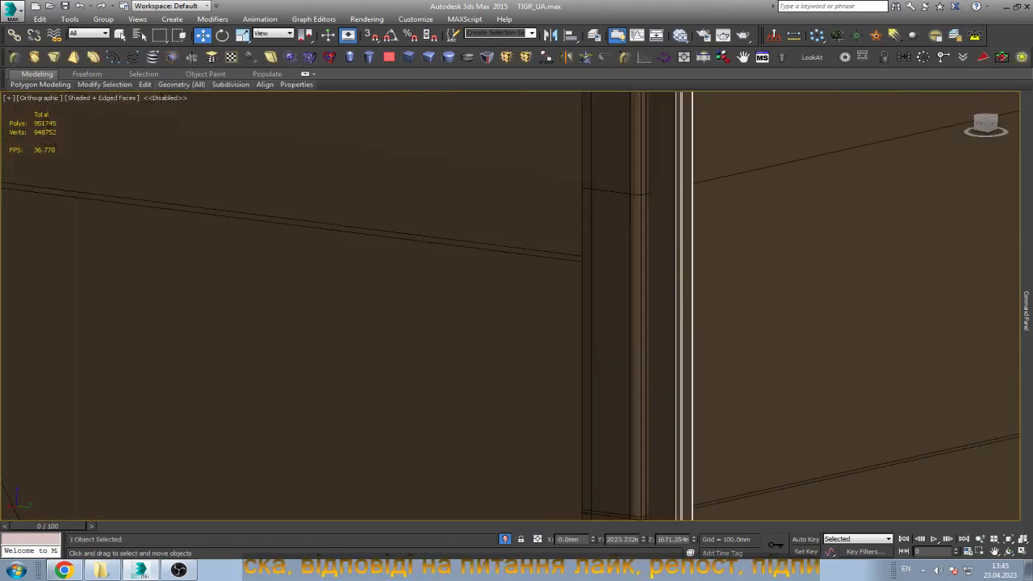
click(615, 323)
click(1026, 311)
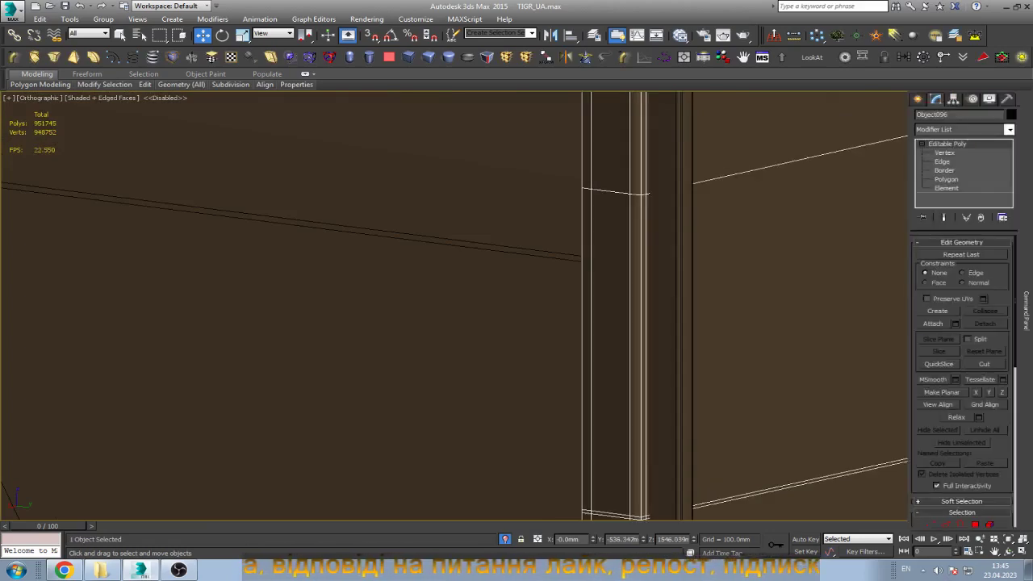
click(934, 324)
key(Escape)
scroll(516, 306, down, 10)
scroll(516, 307, down, 8)
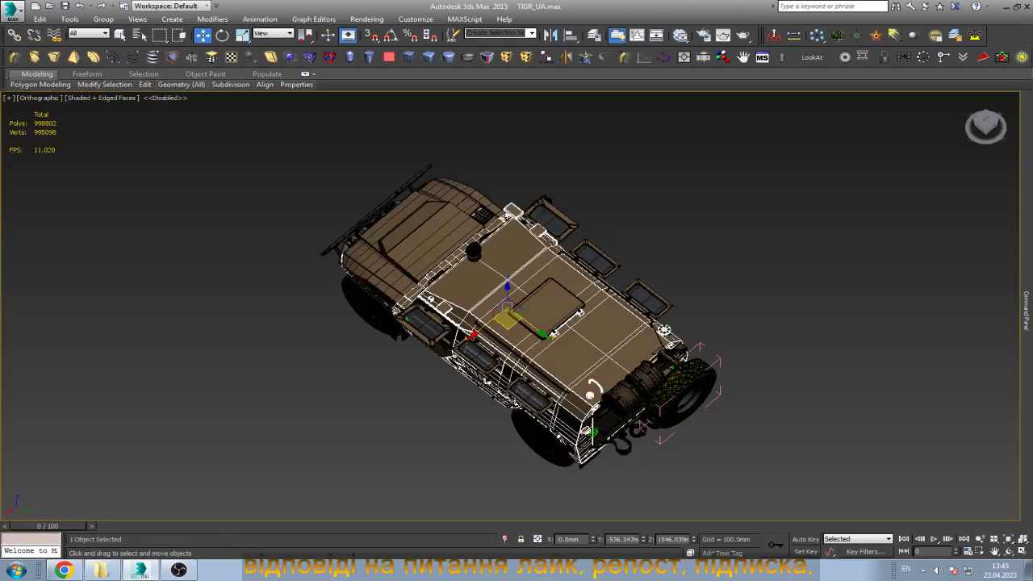
key(ctrl+d)
Hide the rear doors together with the spare tire, rim and inner hub.
alt+middle_drag(517, 307, 564, 242)
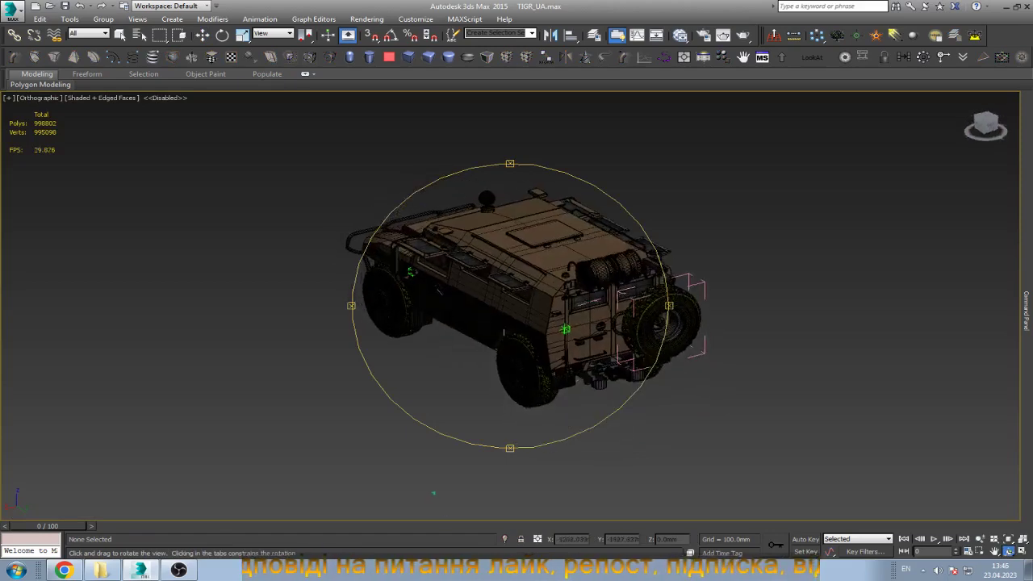
scroll(516, 307, up, 10)
click(471, 232)
middle_drag(470, 232, 413, 315)
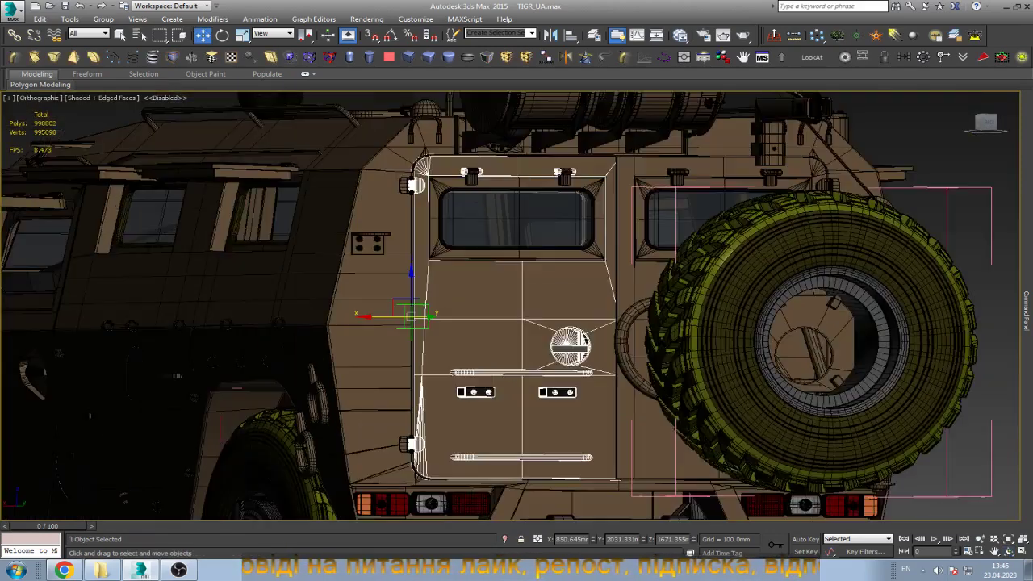
key(Delete)
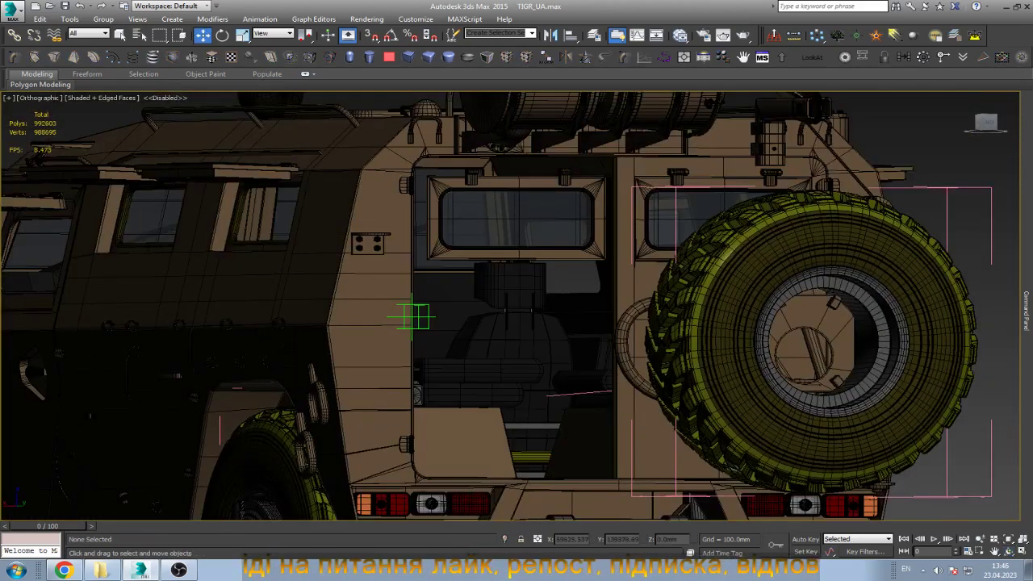
click(637, 363)
ctrl+click(831, 300)
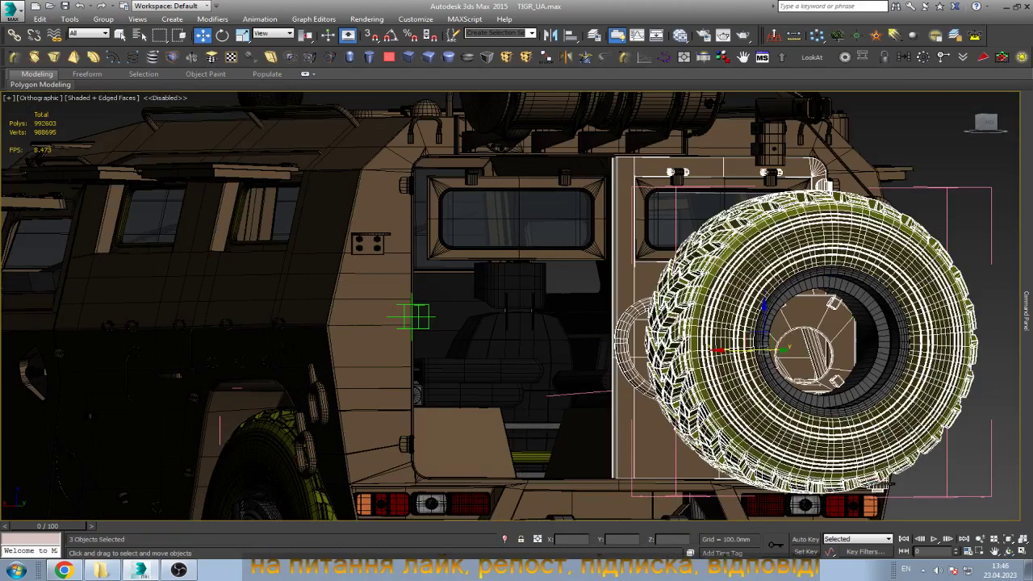
ctrl+click(843, 385)
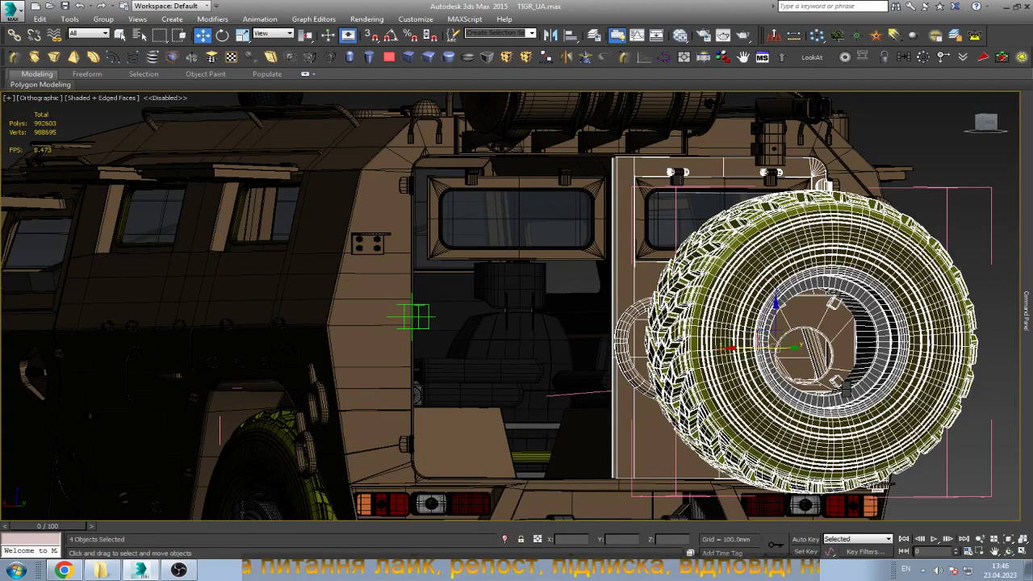
key(Delete)
Orbit around the exposed rear frame to inspect it and clear the selection.
click(812, 341)
scroll(813, 341, up, 5)
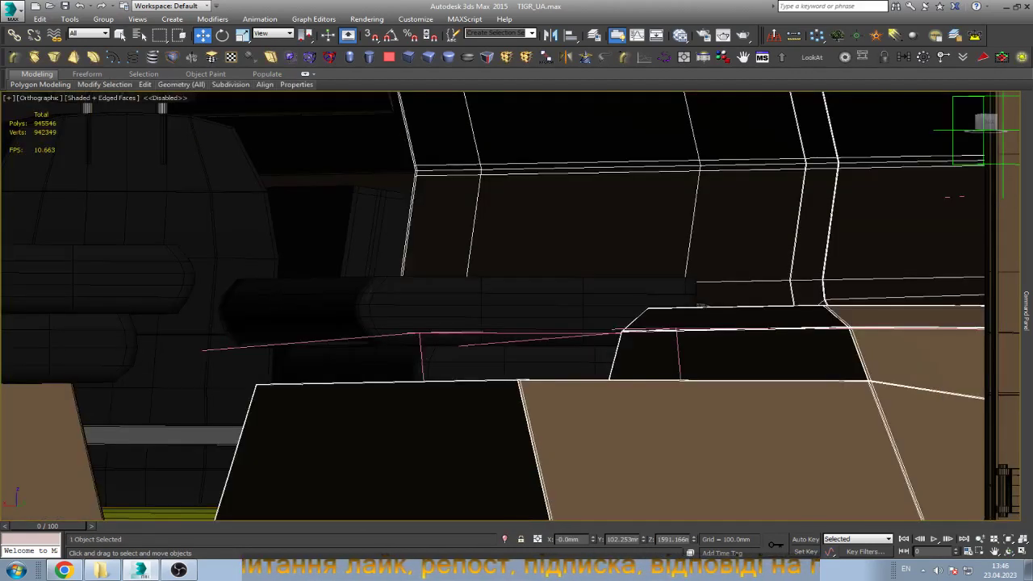
scroll(839, 303, down, 5)
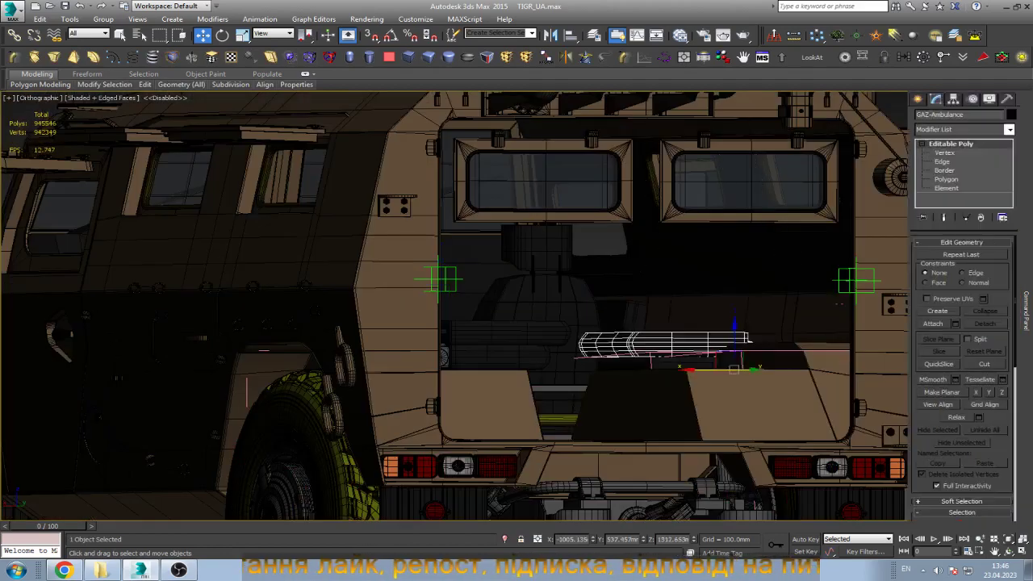
mouse_move(516, 307)
alt+middle_down()
mouse_move(565, 339)
mouse_move(517, 322)
alt+middle_up()
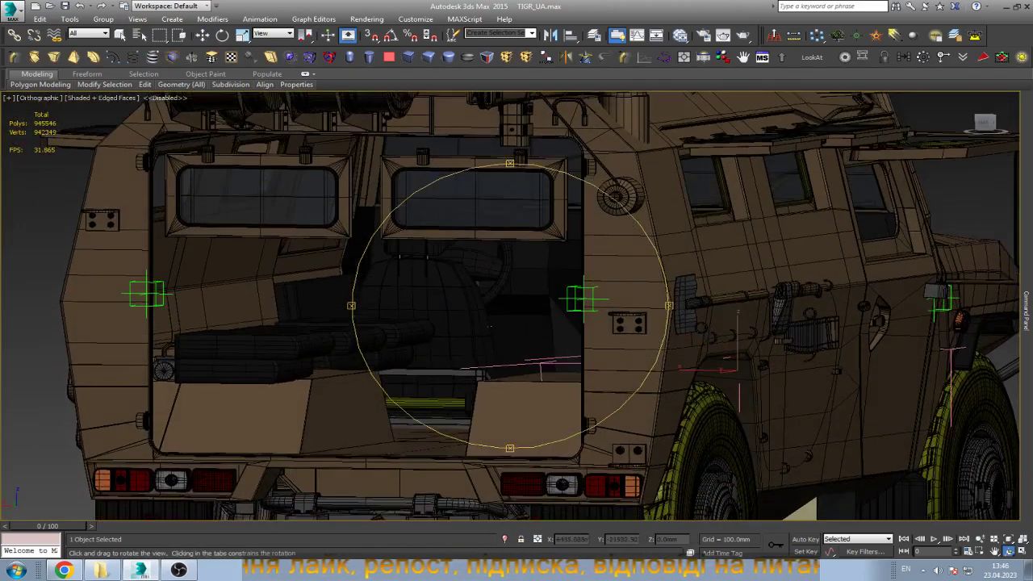
scroll(516, 306, up, 2)
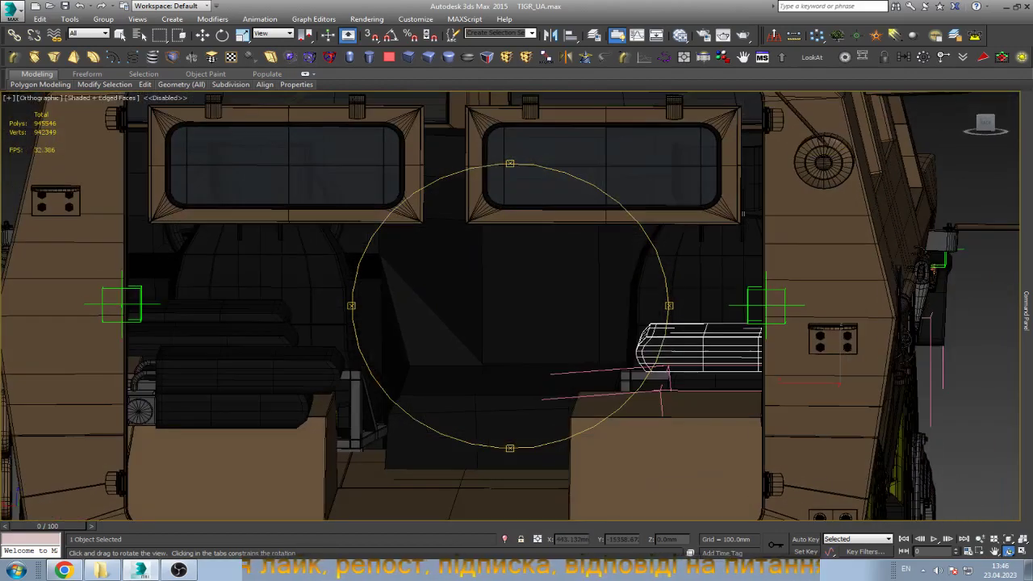
scroll(516, 306, down, 4)
alt+middle_drag(516, 306, 460, 331)
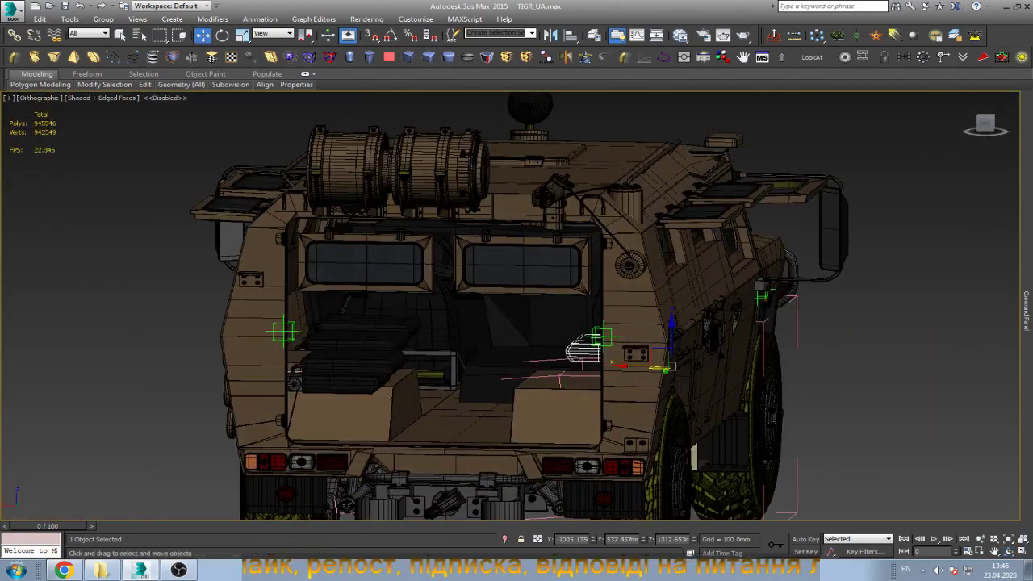
key(ctrl+d)
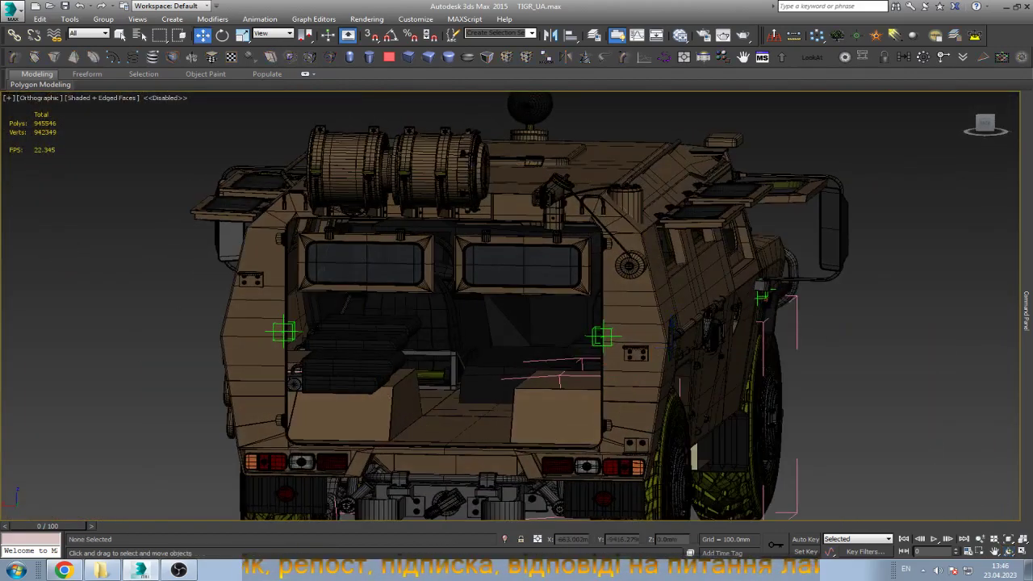
click(101, 571)
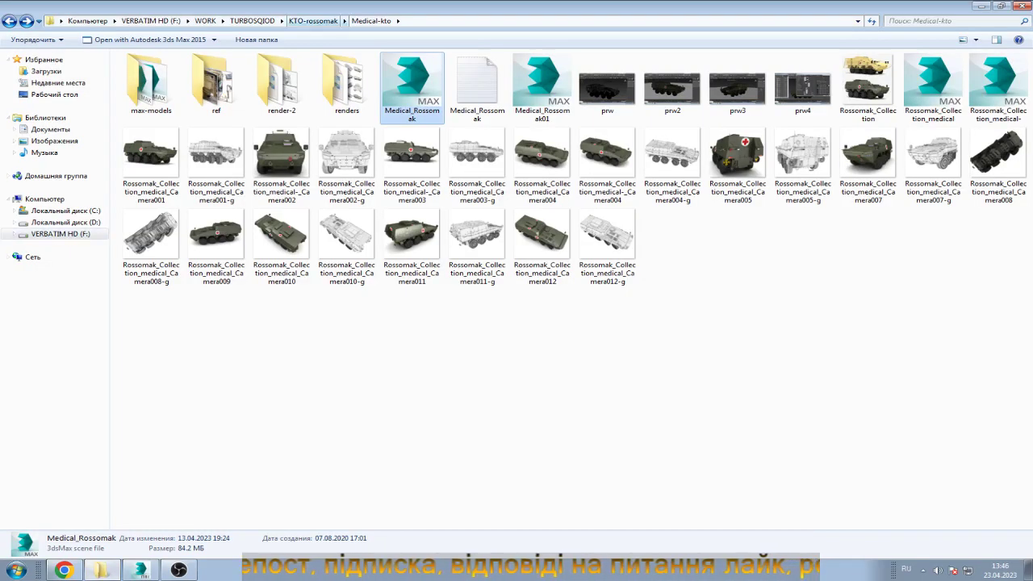
Go from TURBOSQIOD into Gaz_Tigr > ref and open a grey chassis photo.
click(251, 20)
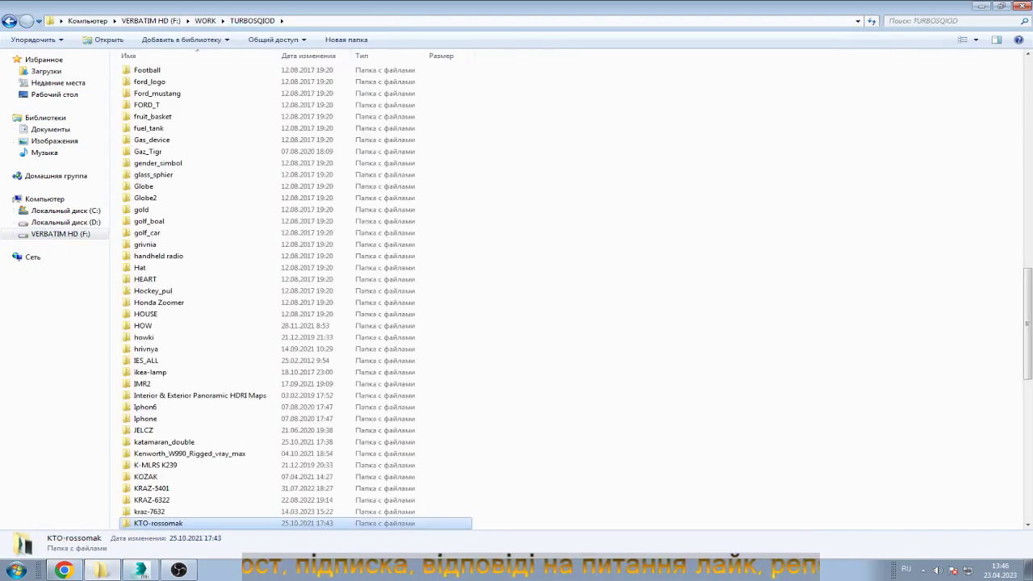
click(150, 151)
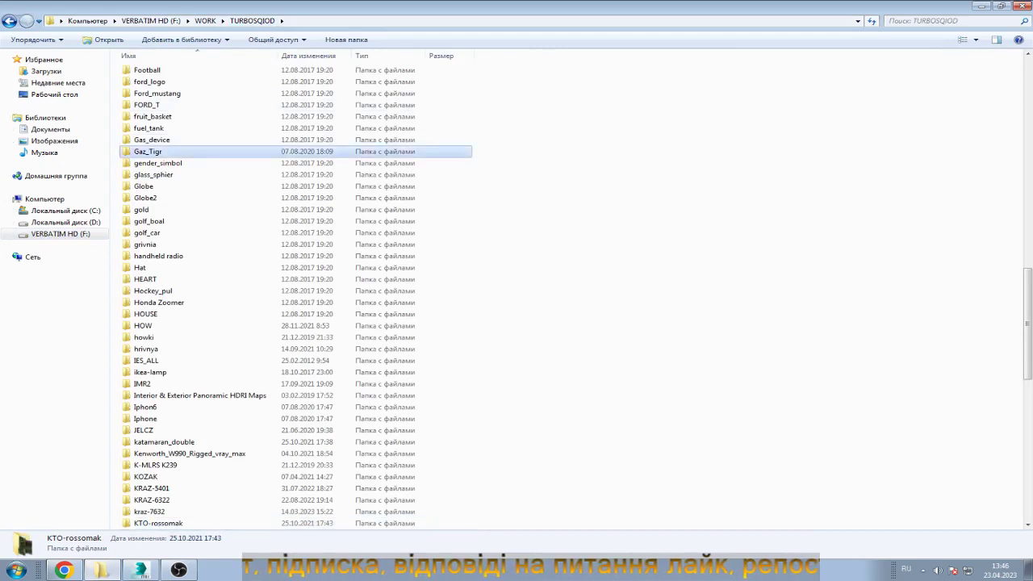
double_click(149, 152)
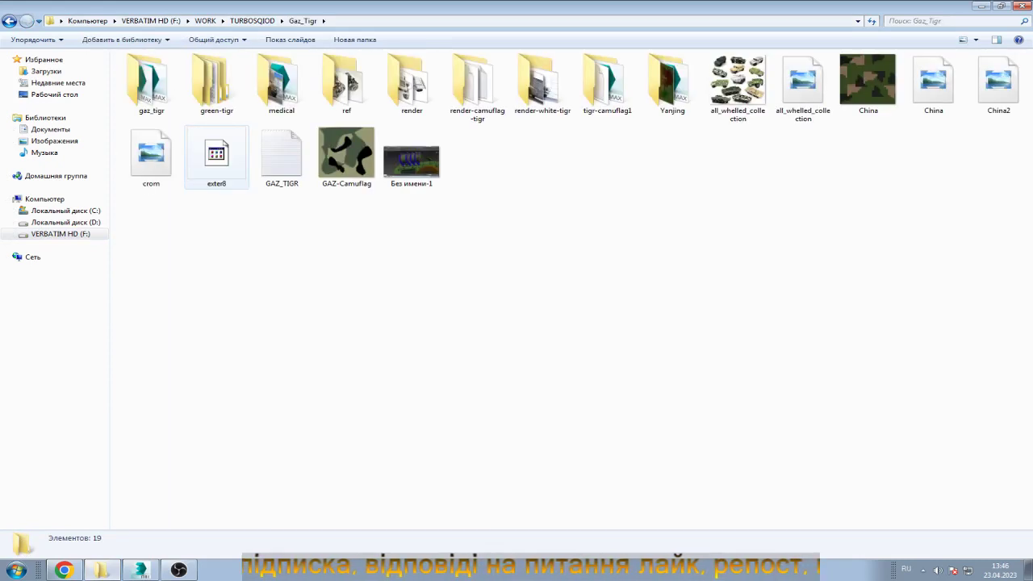
click(216, 80)
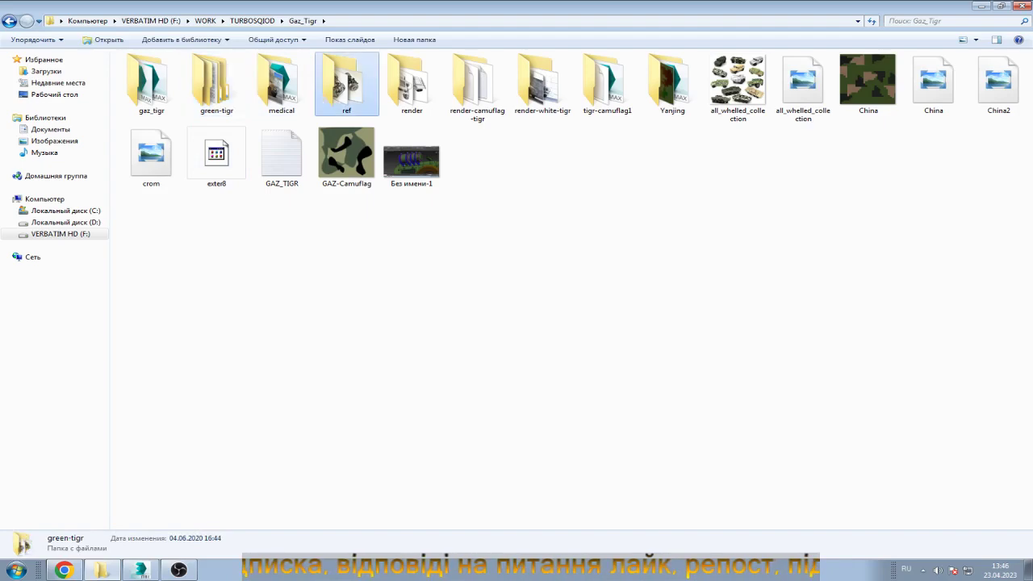
double_click(346, 81)
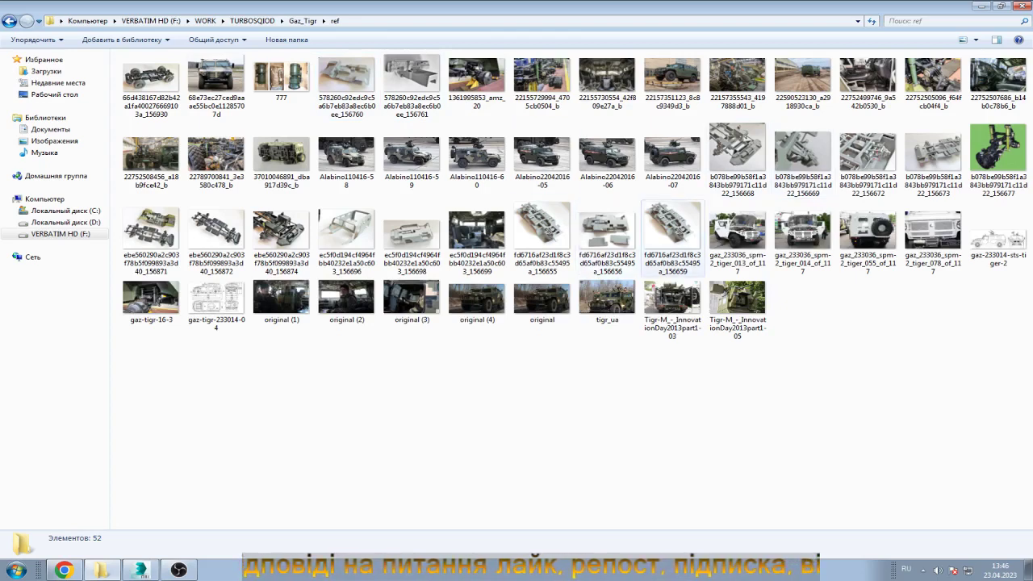
double_click(672, 230)
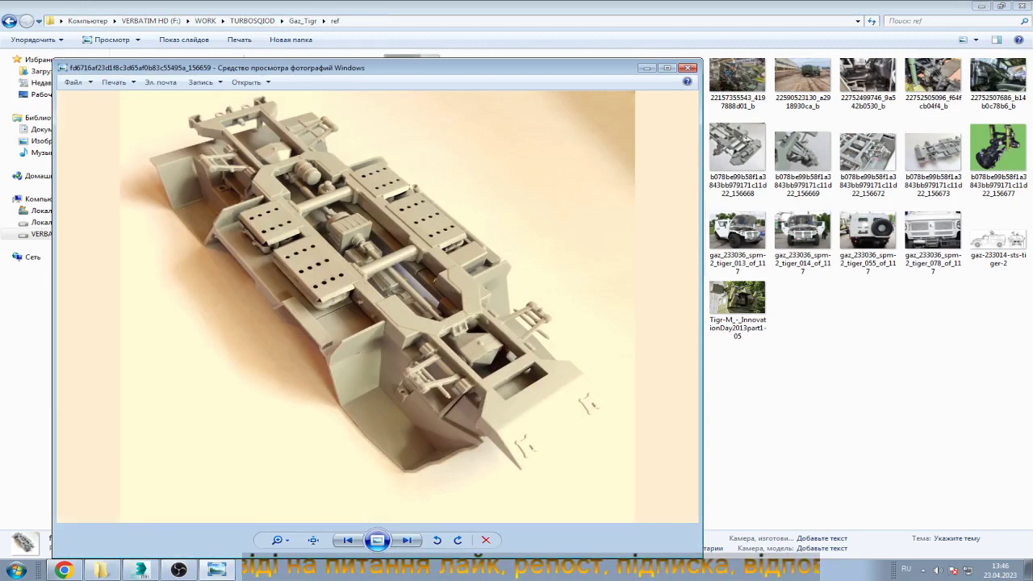
Flip between chassis reference photos, zooming and panning across the underside details.
key(Left)
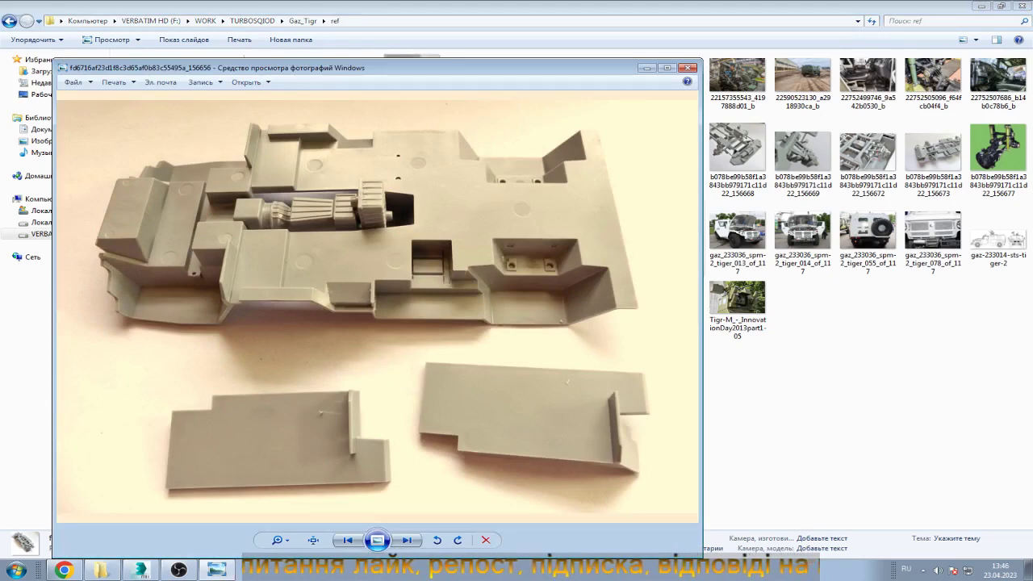
click(347, 540)
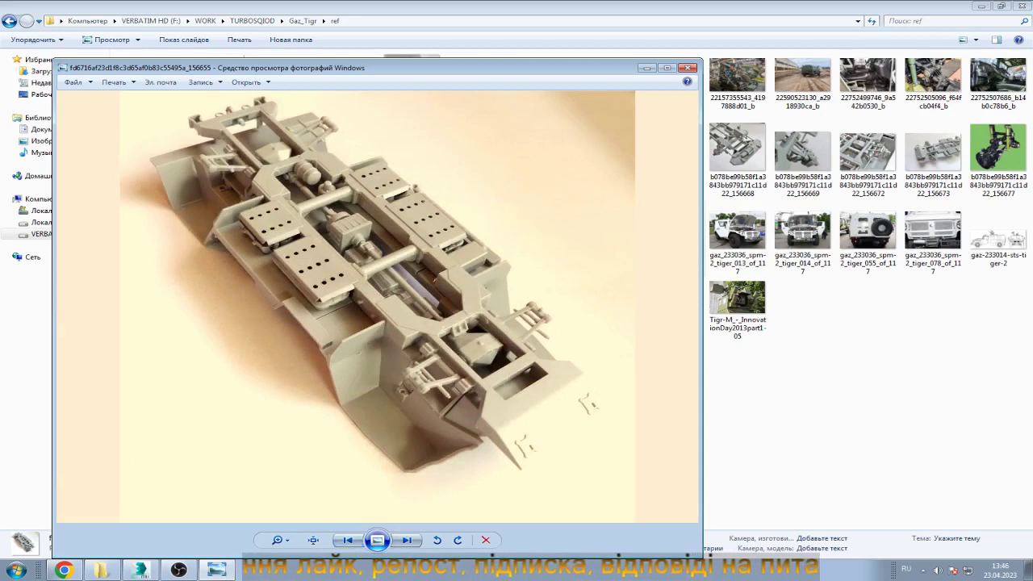
scroll(448, 259, up, 2)
mouse_move(448, 260)
mouse_down()
mouse_move(528, 412)
mouse_move(449, 324)
mouse_up()
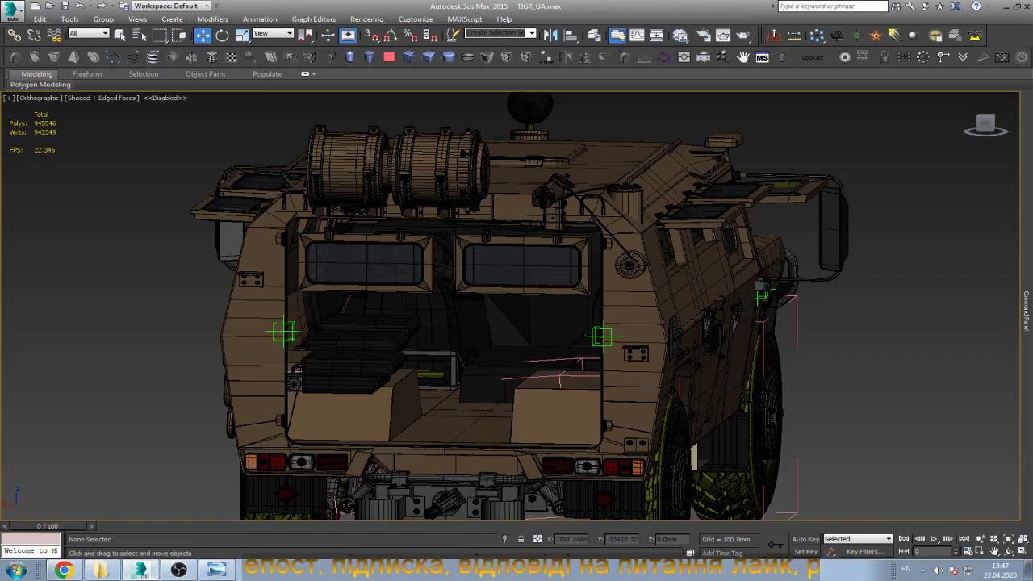
Orbit the view below the vehicle to inspect its underside frame.
scroll(838, 396, down, 2)
click(1007, 551)
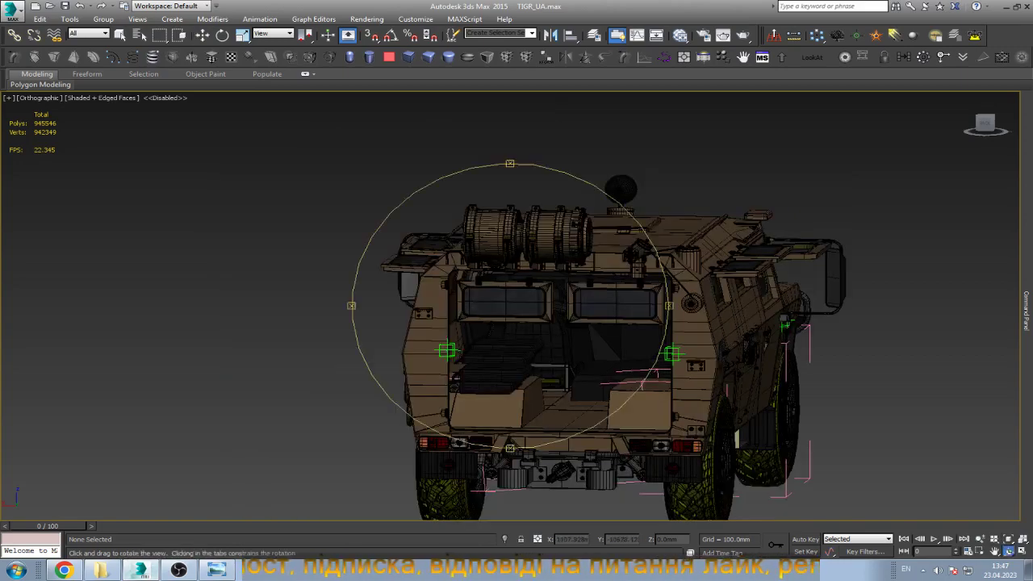
mouse_move(452, 339)
mouse_down()
mouse_move(308, 280)
mouse_move(202, 419)
mouse_up()
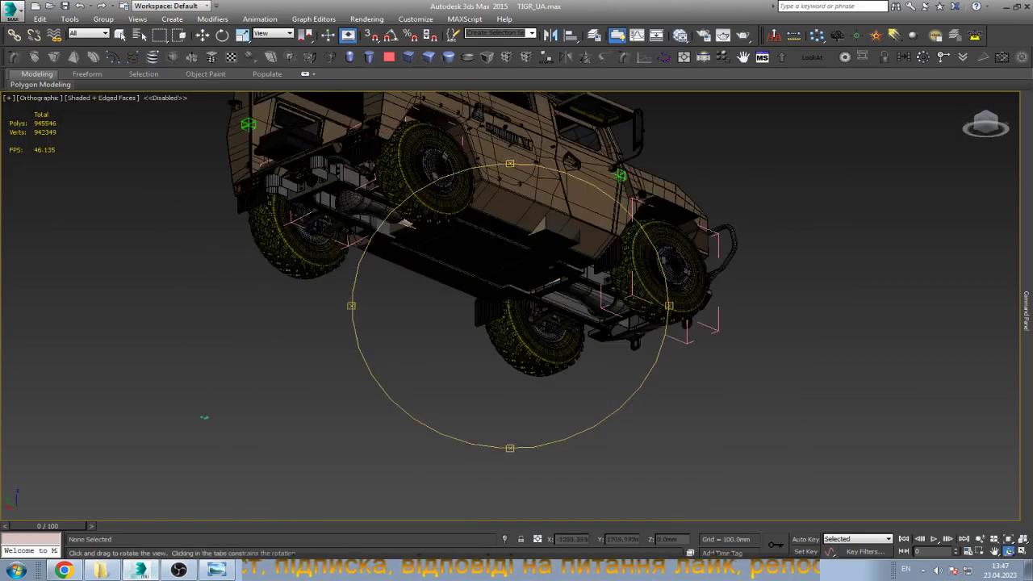
scroll(419, 266, up, 5)
scroll(419, 266, up, 3)
key(w)
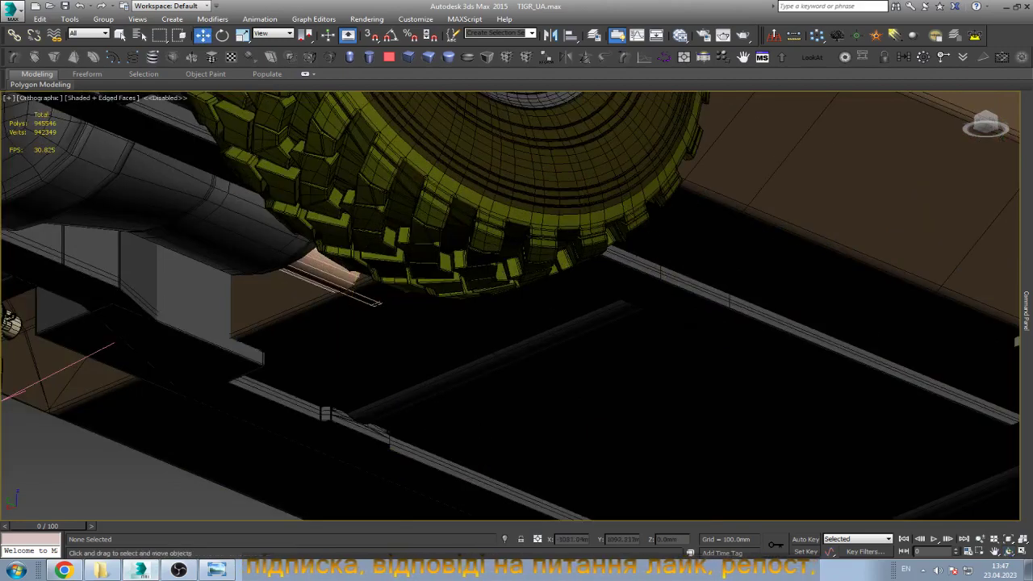
Select the long frame rail, view it top-down, then bring up the chassis reference photo.
click(807, 333)
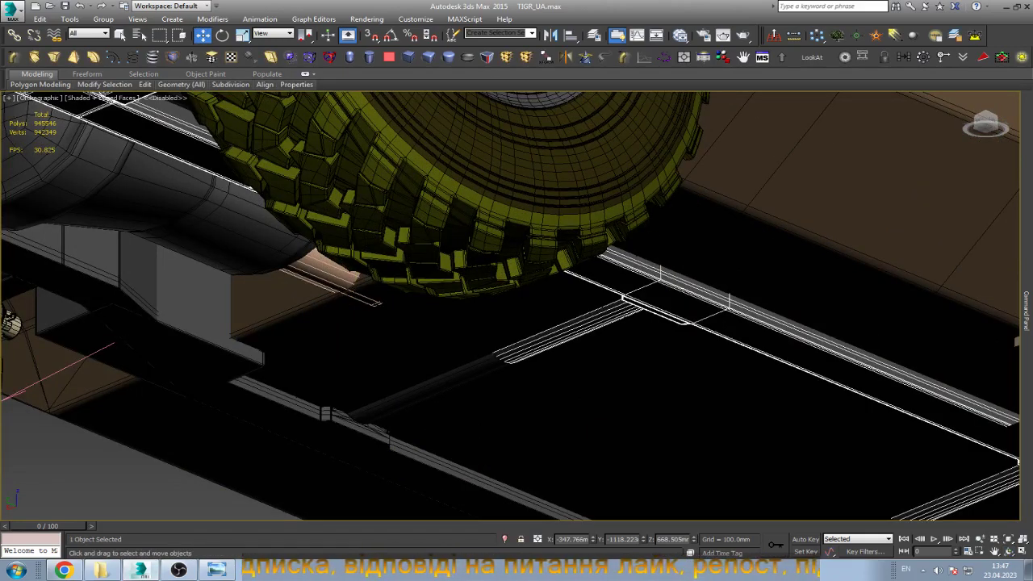
click(1008, 551)
drag(484, 338, 484, 242)
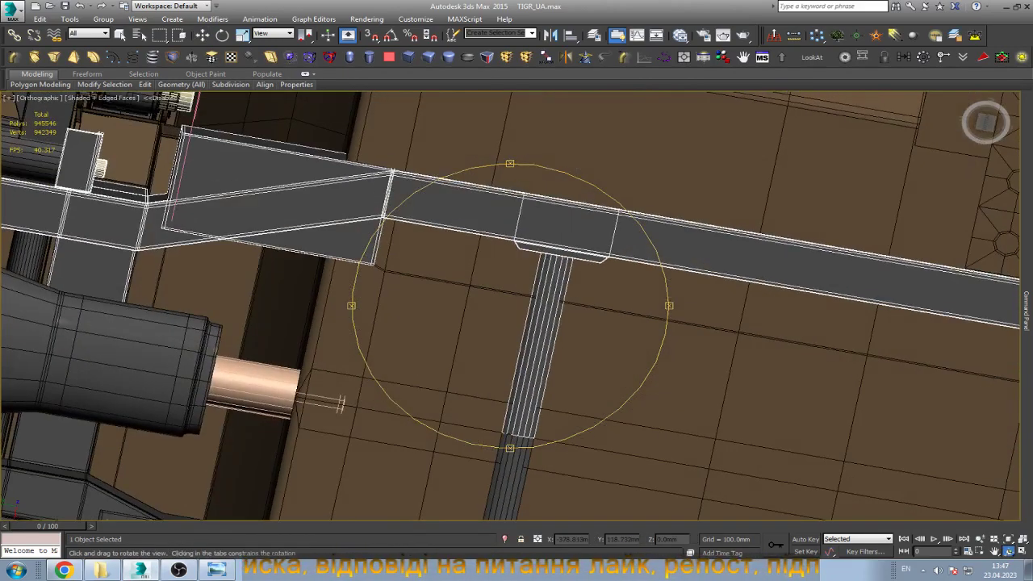
scroll(546, 284, down, 5)
scroll(547, 284, down, 3)
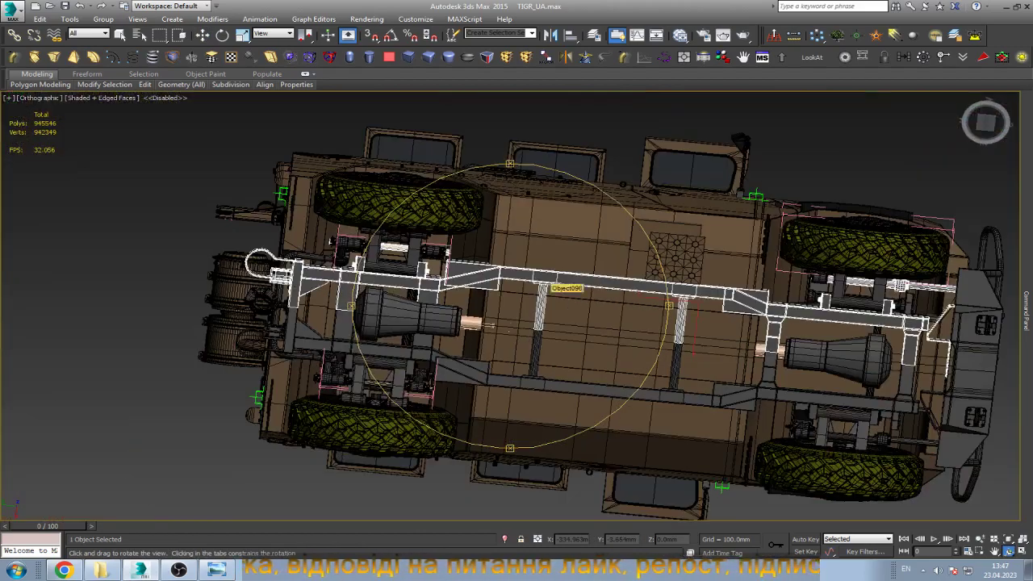
scroll(549, 283, up, 3)
key(w)
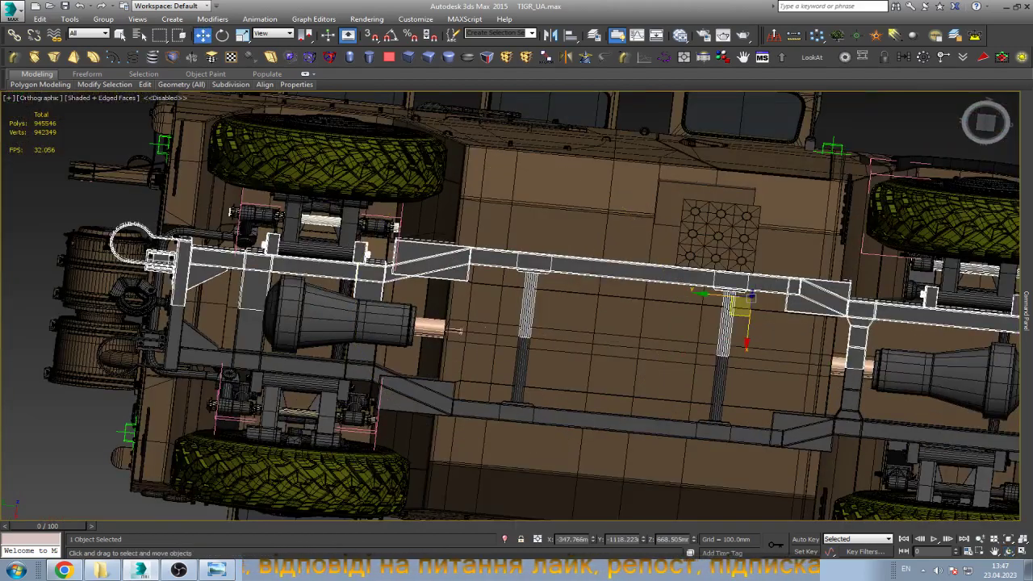
key(alt+Tab)
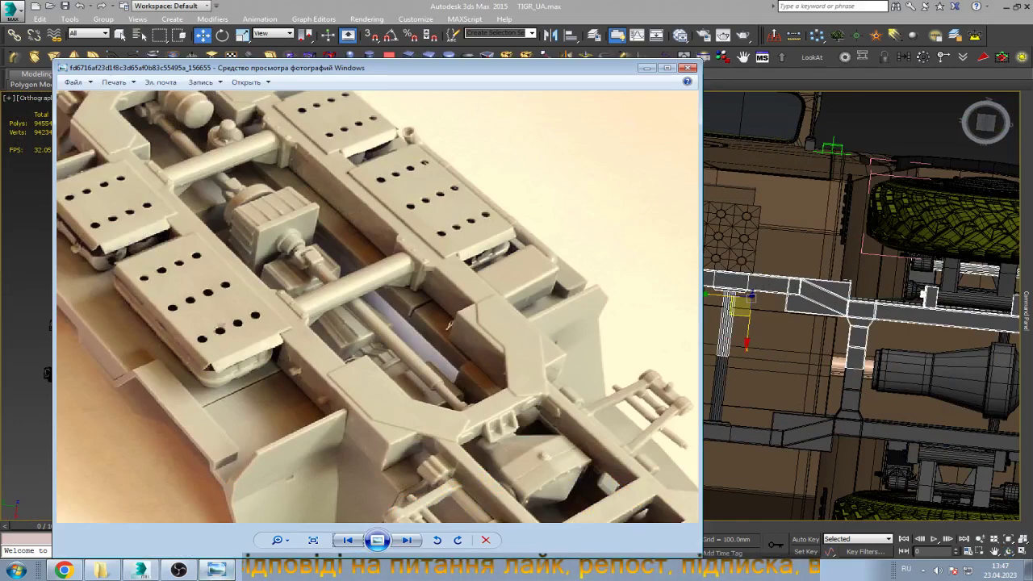
Pan the zoomed chassis photo to the front cross-member and brackets, then return to 3ds Max.
key(alt+Tab)
key(alt+Tab)
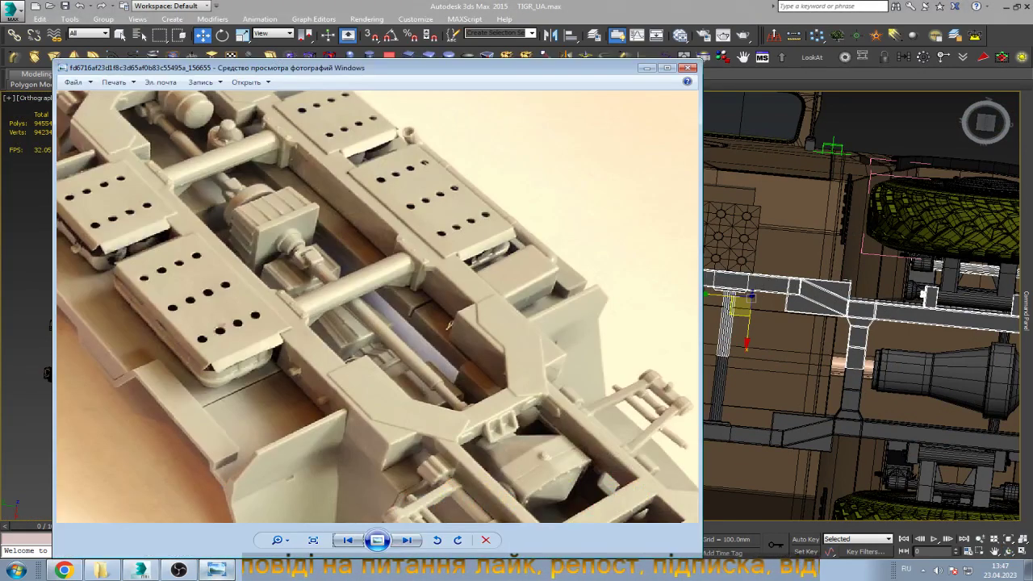
key(alt+Tab)
key(alt+Tab)
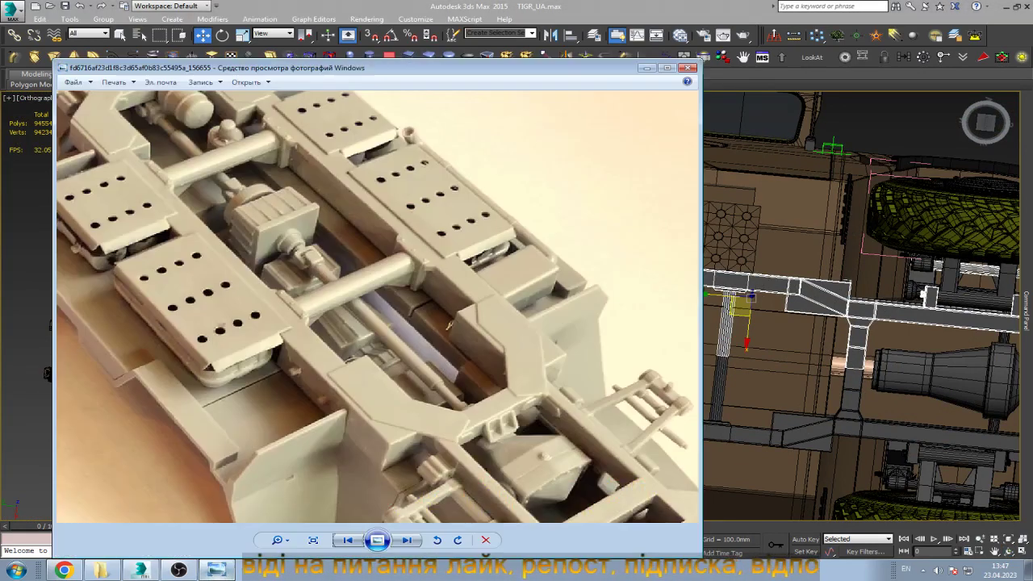
drag(484, 363, 339, 266)
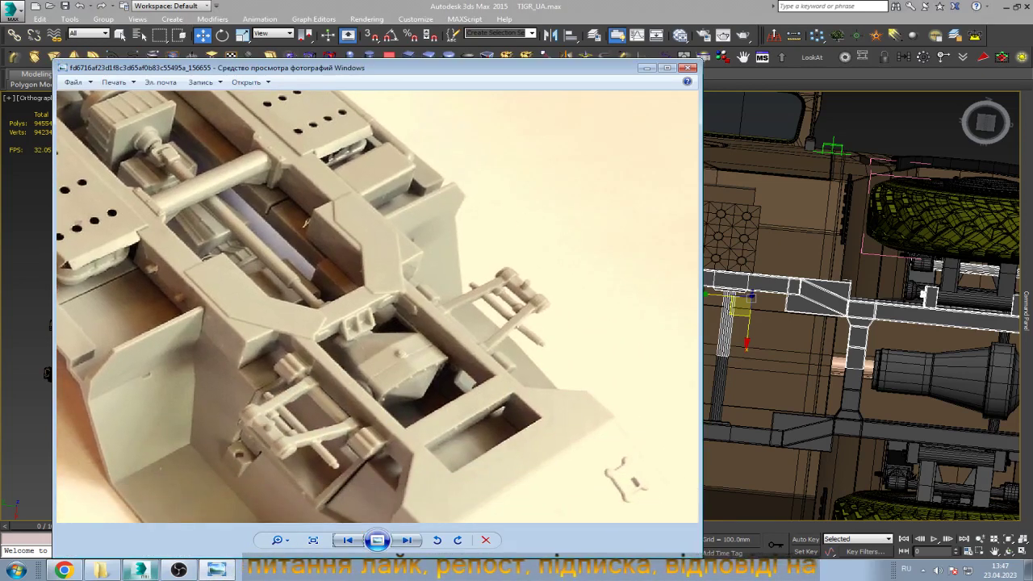
key(alt+Tab)
key(super+Down)
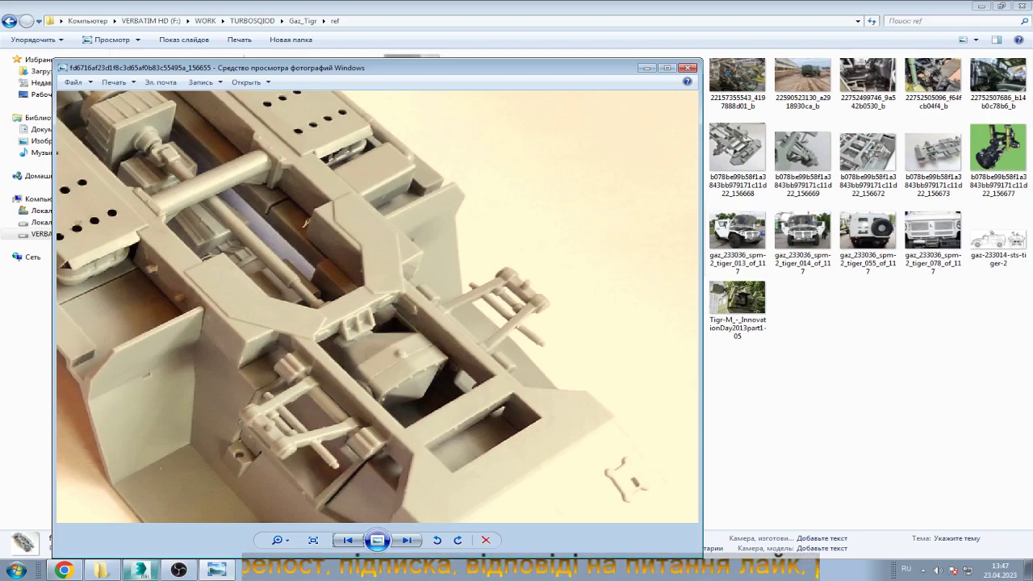
key(alt+Tab)
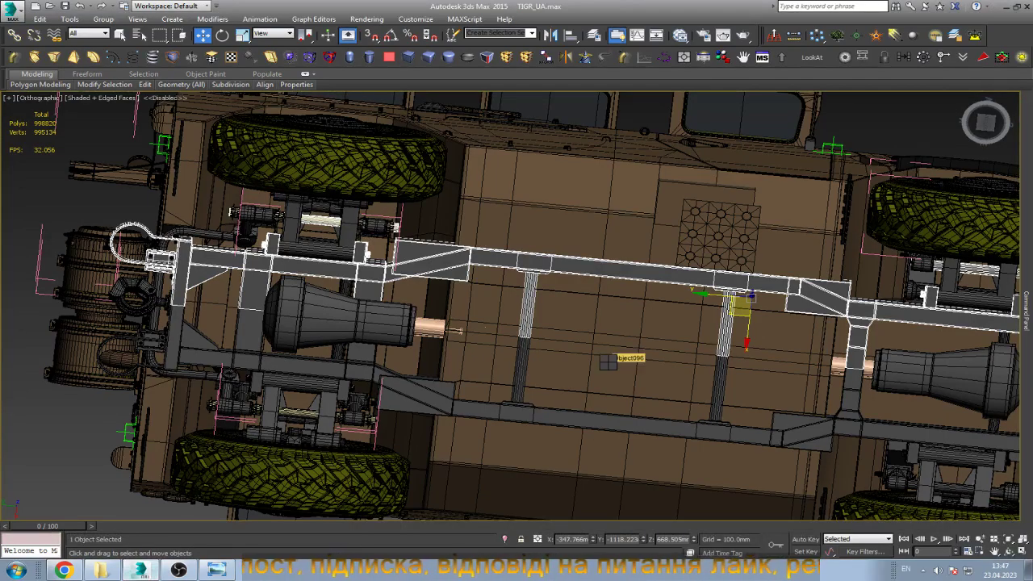
Select the body floor object and pan and zoom across the vehicle underside.
click(622, 355)
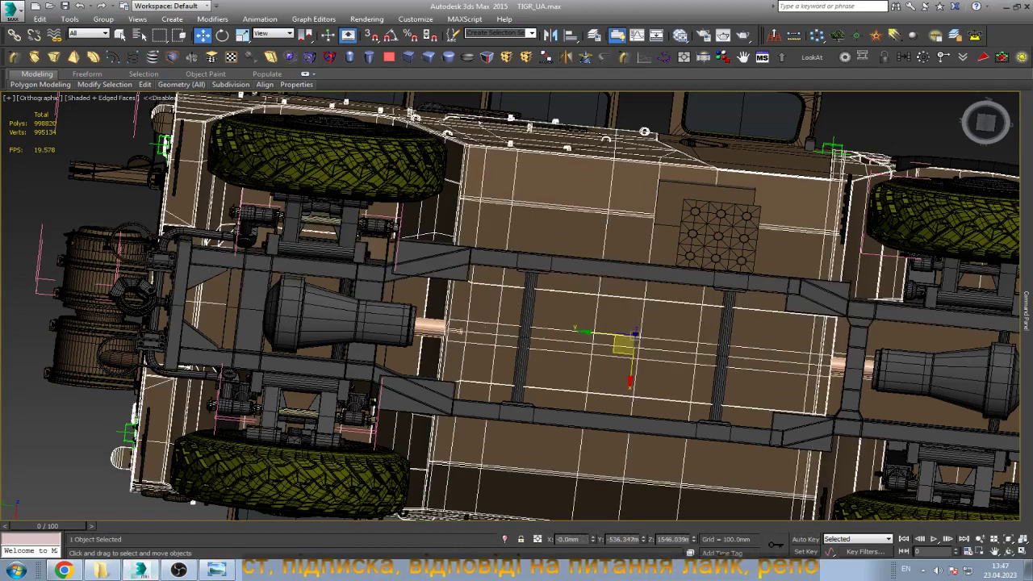
mouse_move(630, 339)
middle_down()
mouse_move(484, 331)
mouse_move(593, 269)
mouse_move(565, 242)
middle_up()
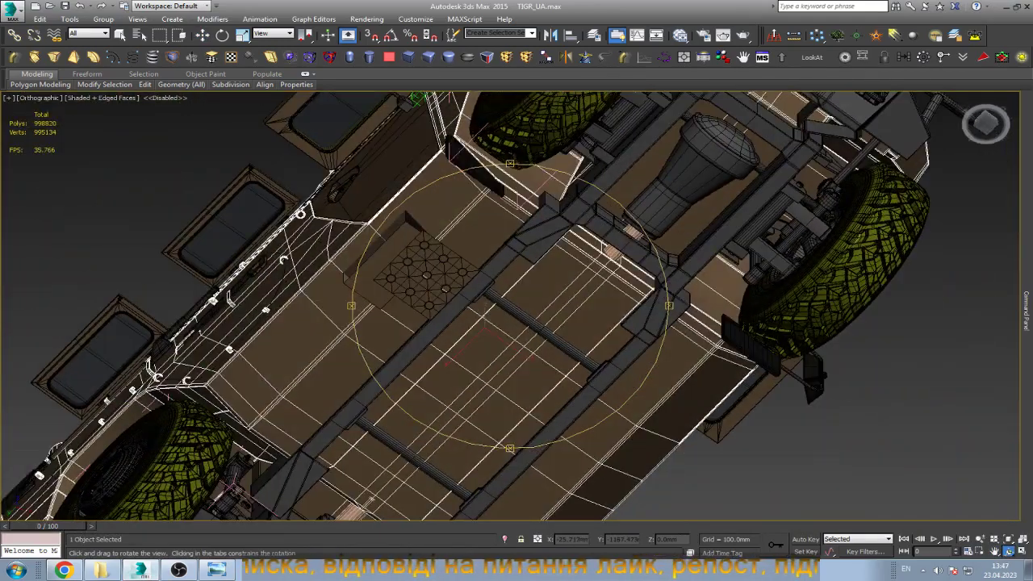
scroll(564, 242, down, 5)
scroll(565, 242, up, 5)
scroll(564, 242, up, 5)
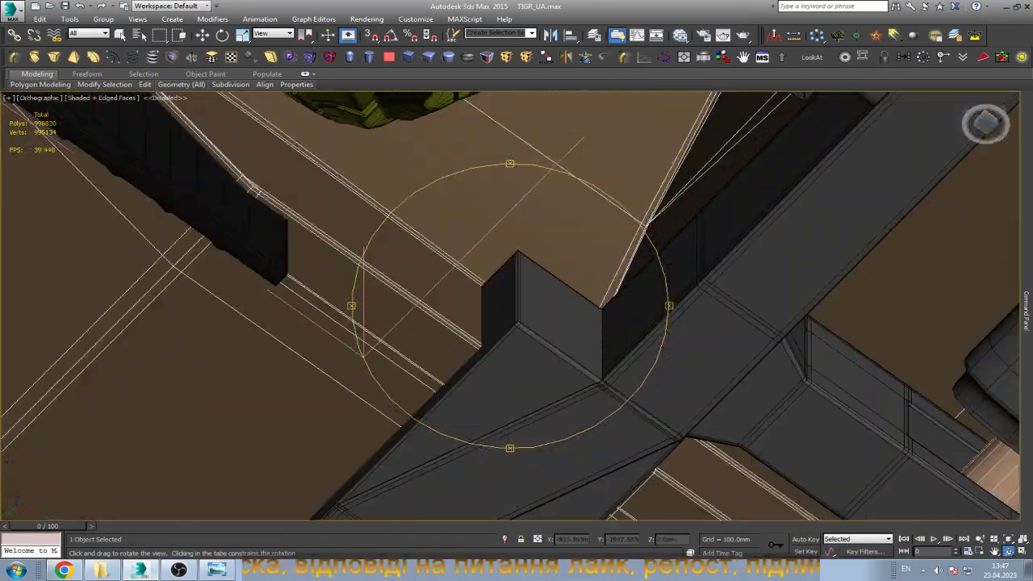
scroll(510, 307, down, 3)
scroll(510, 307, down, 5)
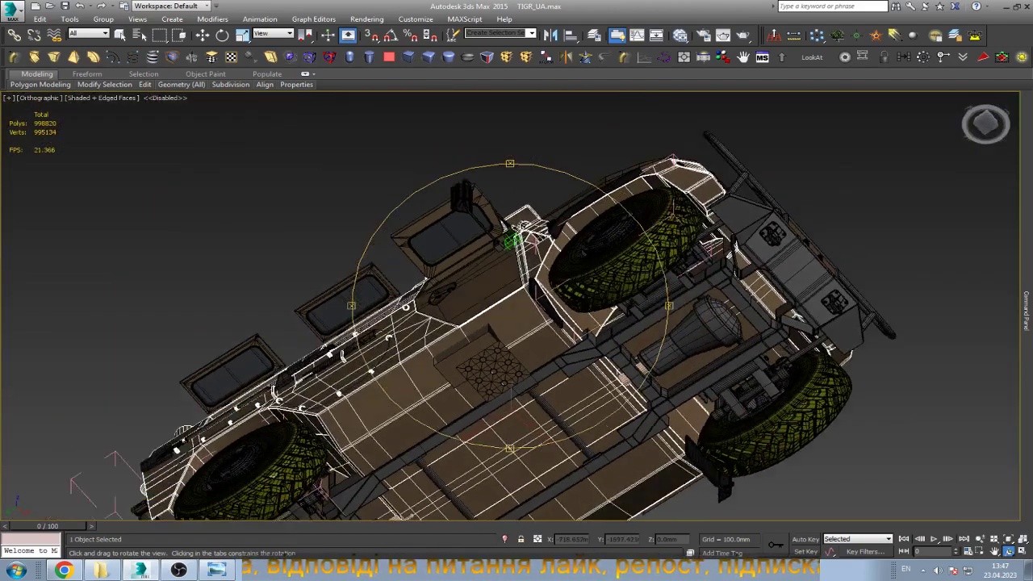
Clear the selection, adjust the zoom, and bring the chassis reference photo forward.
key(w)
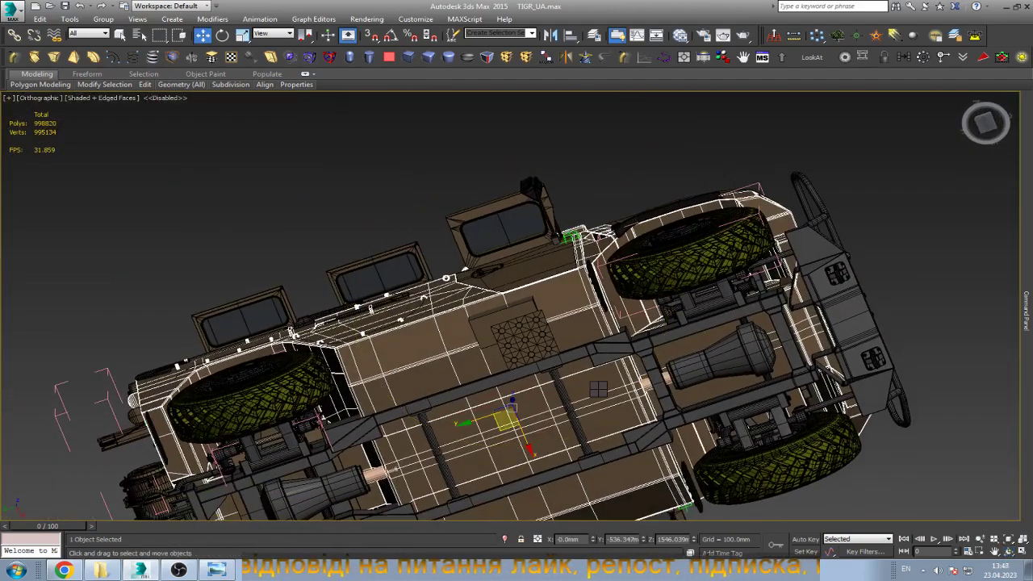
key(ctrl+d)
scroll(516, 306, up, 2)
scroll(516, 307, down, 2)
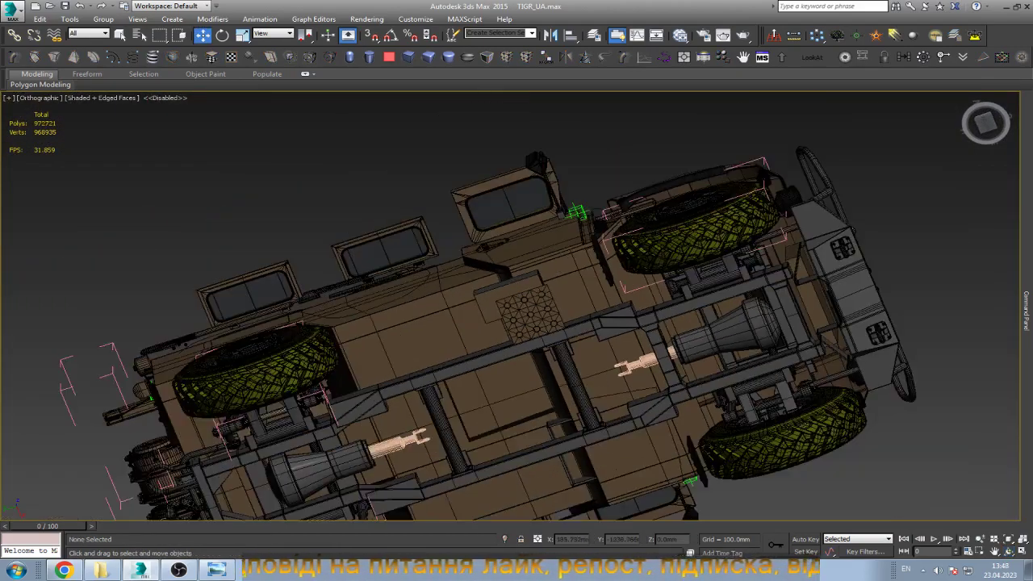
scroll(516, 306, up, 3)
key(alt+Tab)
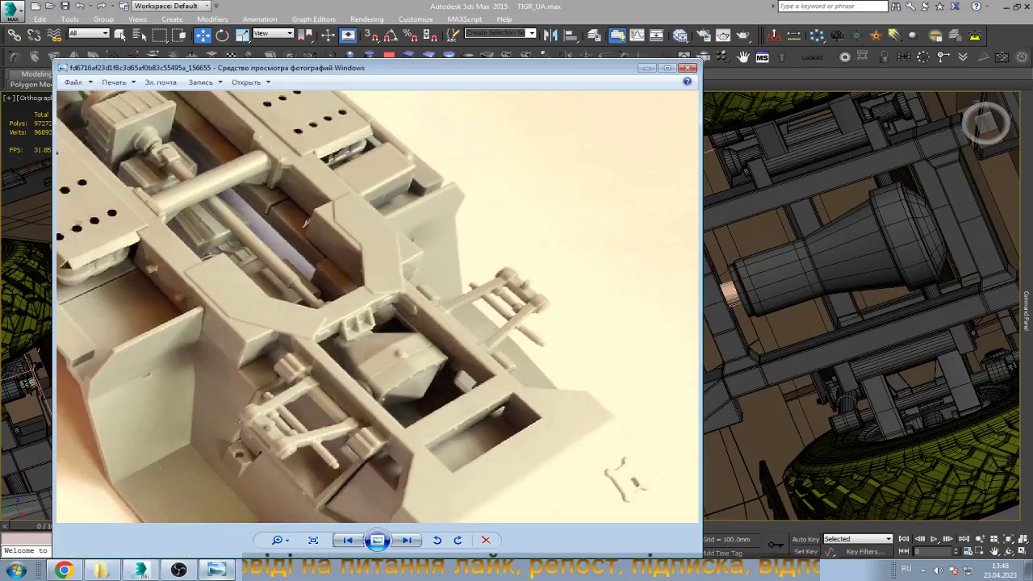
Minimize the chassis photo and zoom the viewport onto the crossmember and driveshaft yoke.
key(alt+Tab)
key(alt+Tab)
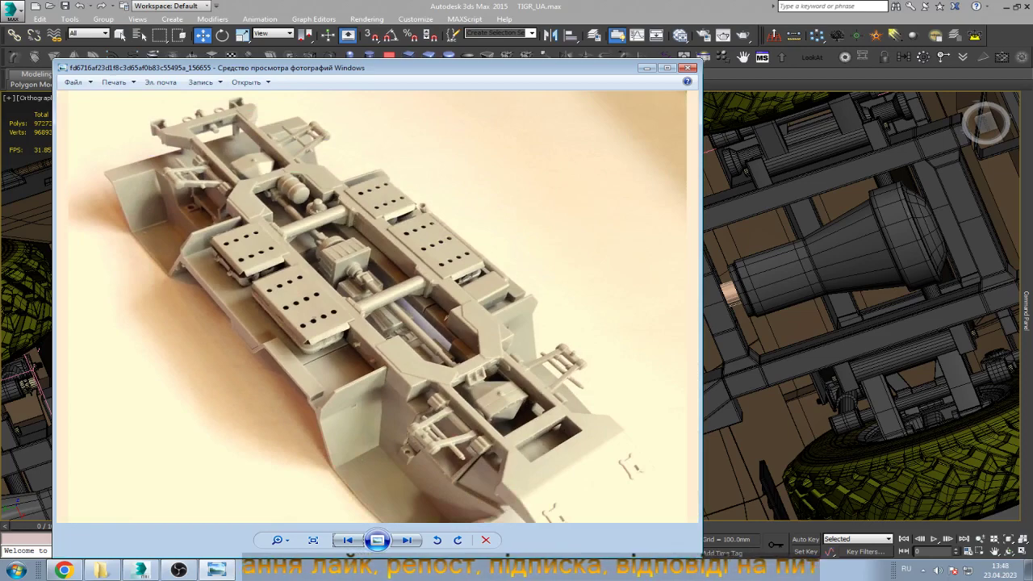
click(646, 68)
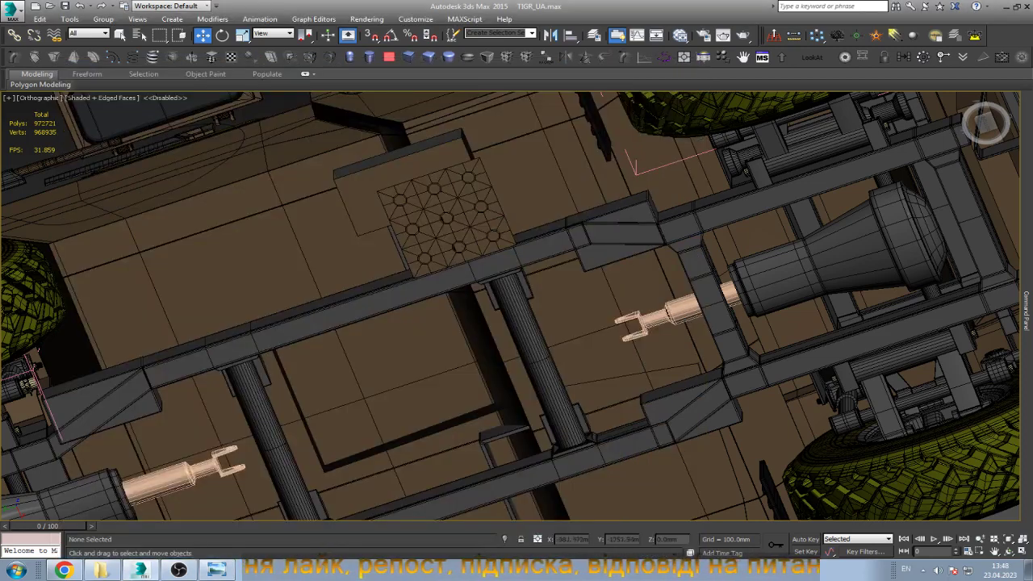
scroll(598, 145, down, 5)
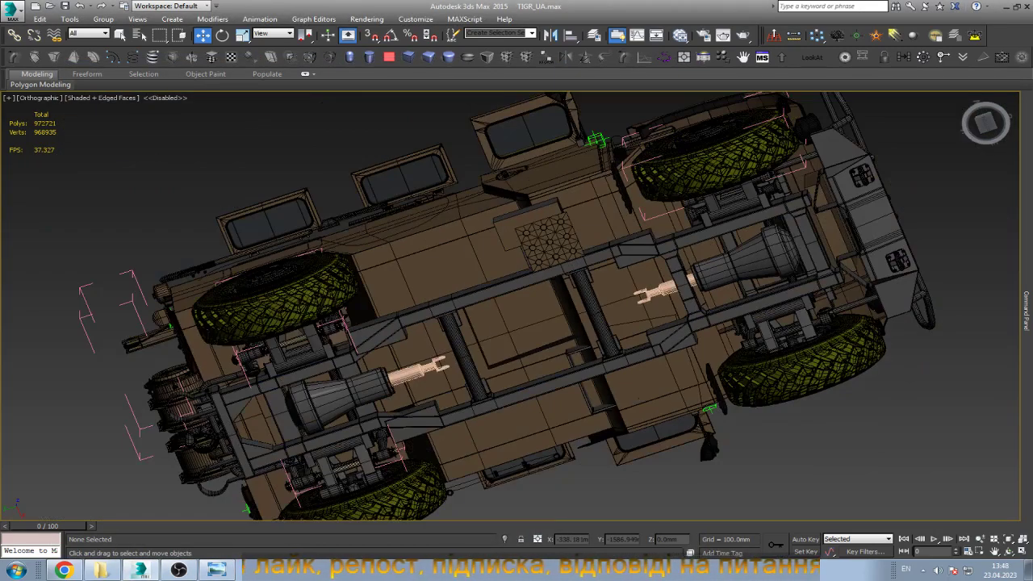
scroll(442, 372, up, 3)
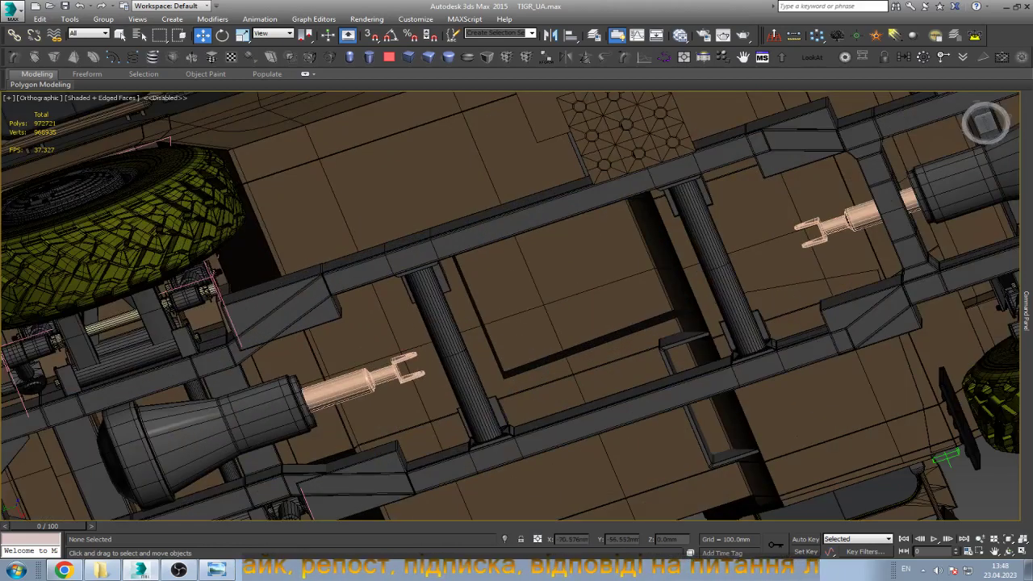
scroll(472, 367, up, 2)
Draw a small box beside the tubular crossmember and raise it along its height axis.
scroll(472, 367, up, 2)
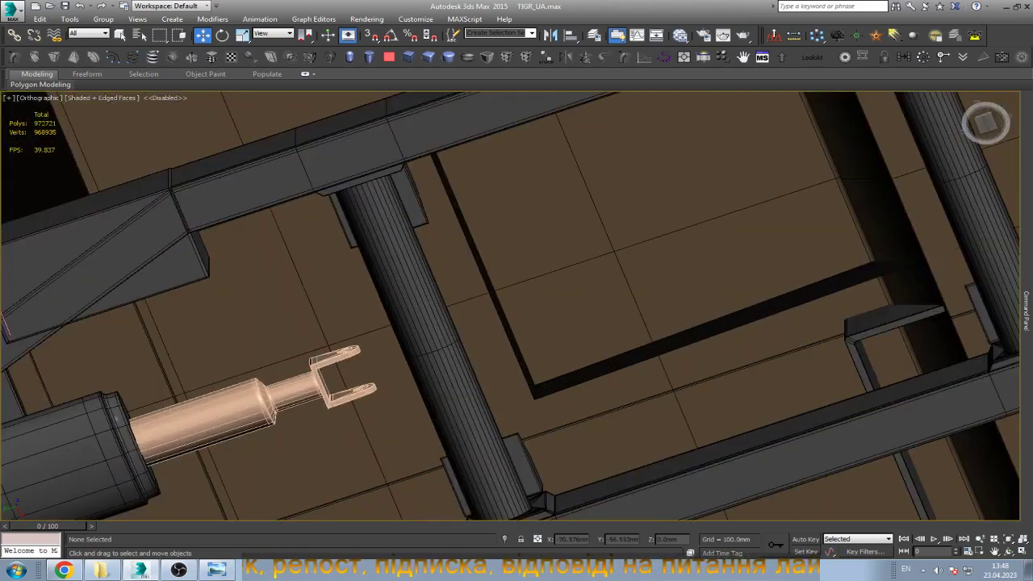
click(409, 56)
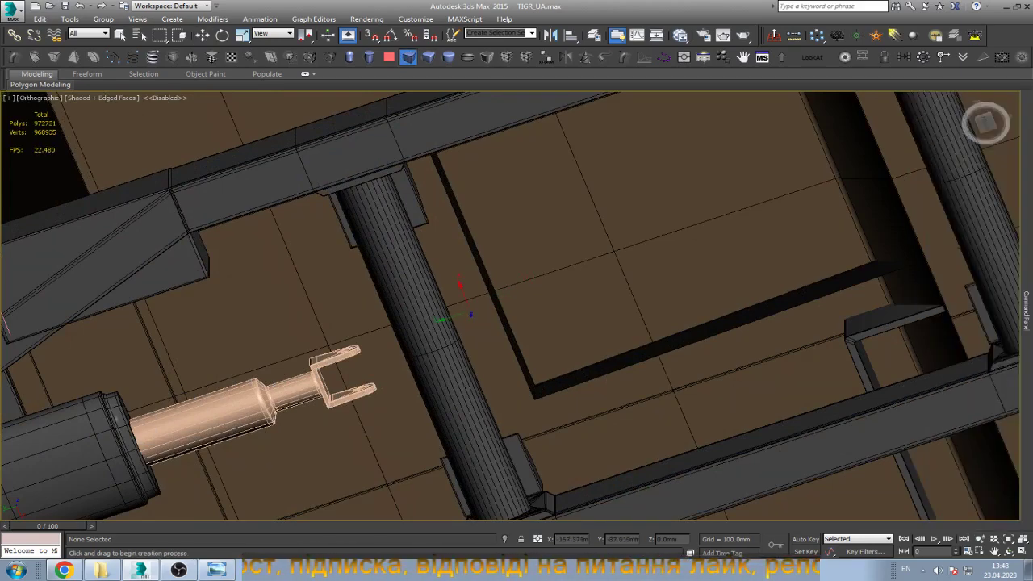
drag(541, 393, 472, 363)
click(523, 333)
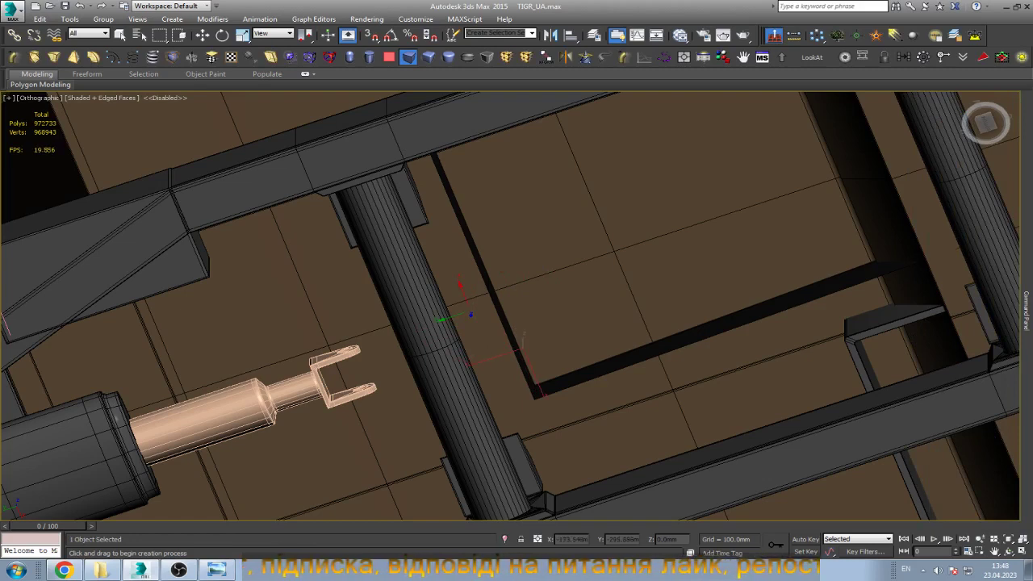
key(w)
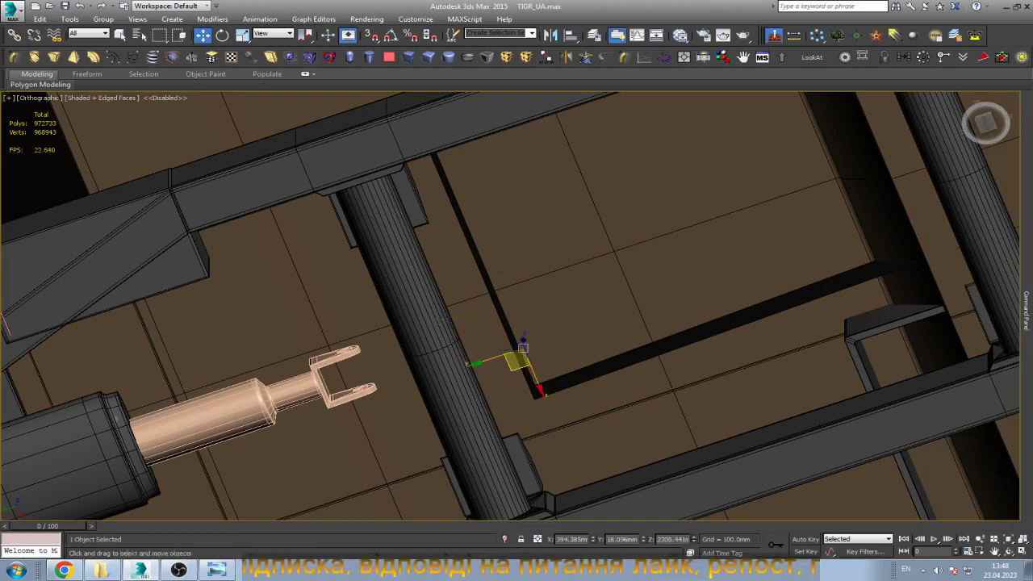
drag(523, 345, 523, 315)
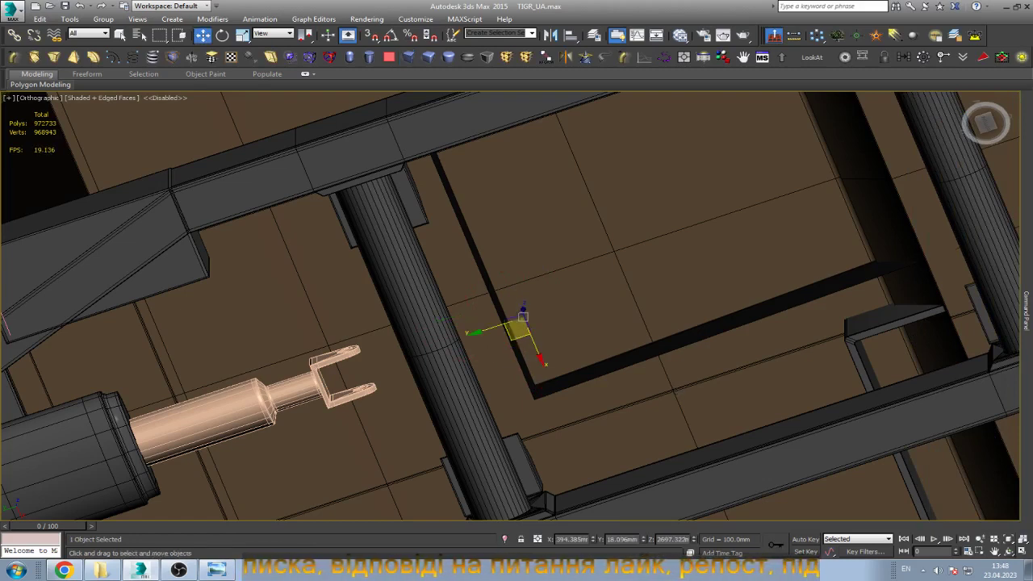
Orbit to view the whole underside and slide the box down into place under the frame.
click(1007, 551)
scroll(516, 323, down, 6)
mouse_move(452, 306)
mouse_down()
mouse_move(306, 297)
mouse_move(510, 353)
mouse_up()
key(w)
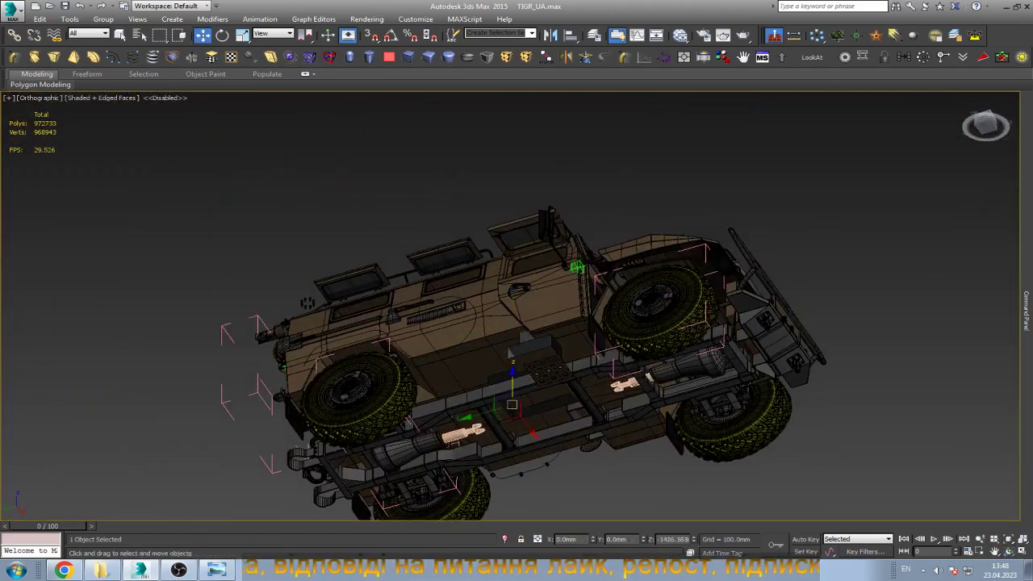
drag(511, 404, 514, 428)
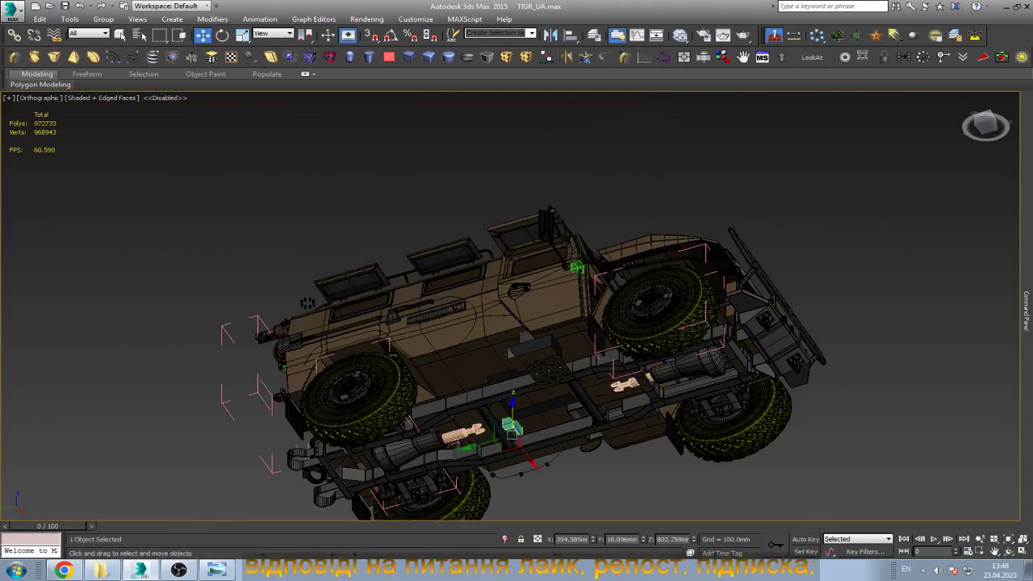
scroll(514, 428, up, 5)
scroll(532, 419, up, 3)
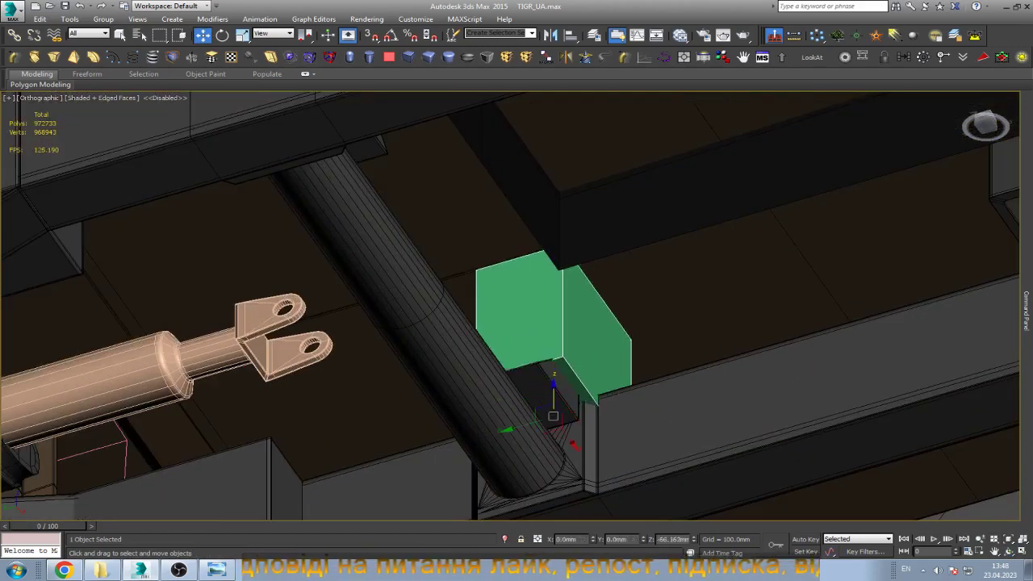
Convert the green box to Editable Poly, move its pivot to mid-height, and zero its X position.
drag(554, 387, 554, 374)
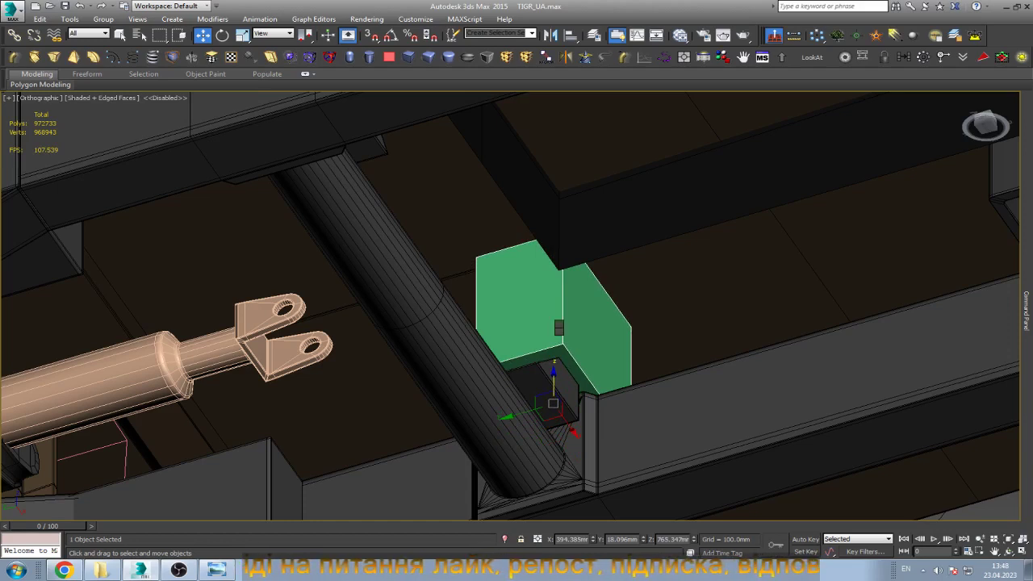
right_drag(558, 326, 647, 324)
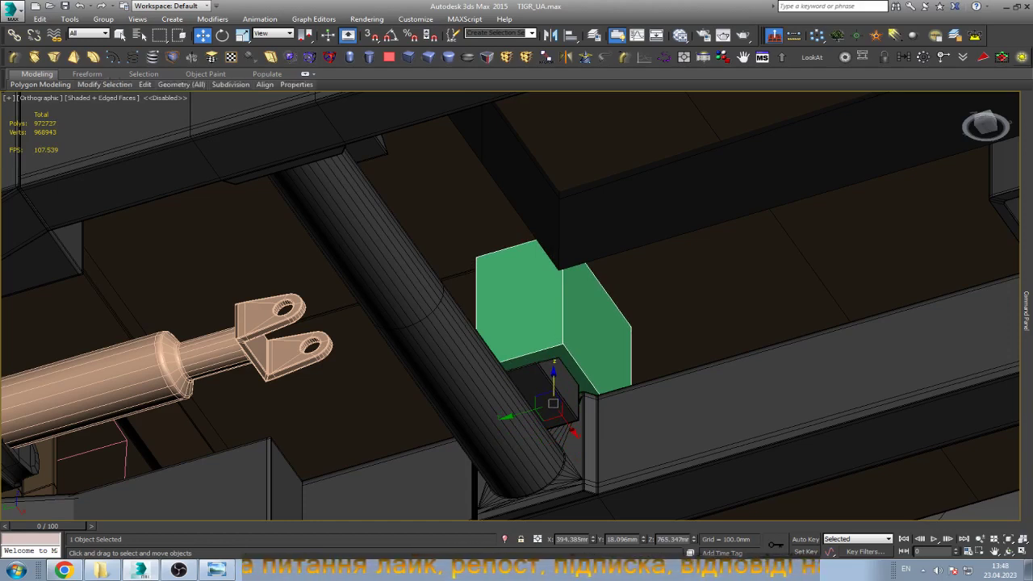
drag(552, 403, 553, 349)
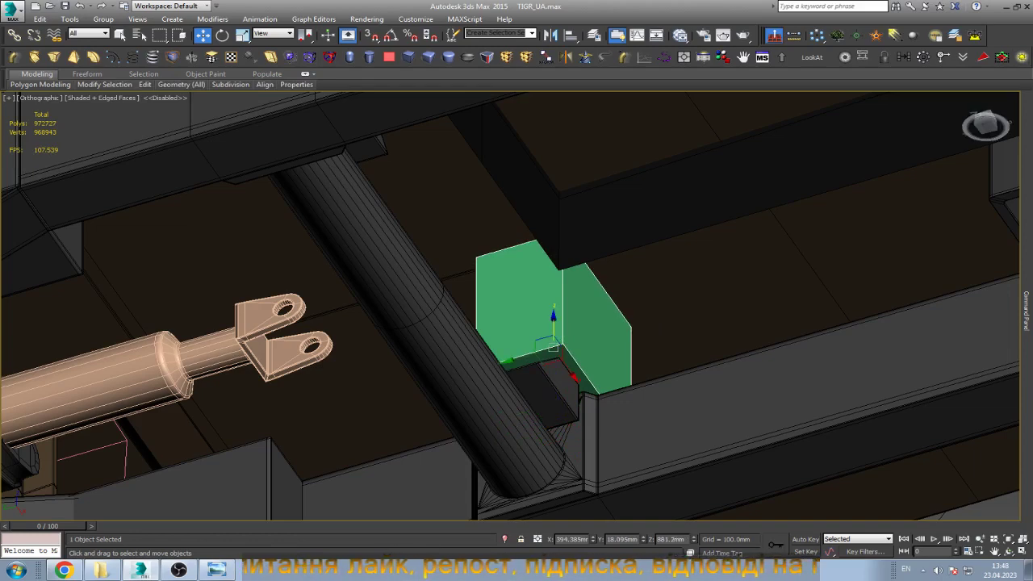
right_click(593, 539)
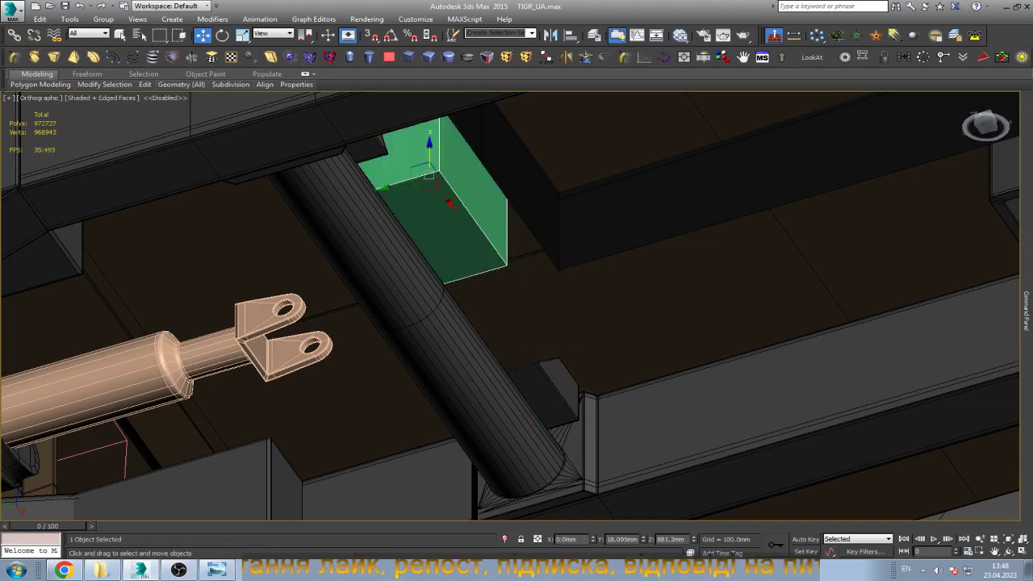
Orbit out over the whole underside and bring up the chassis reference photo.
mouse_move(516, 306)
alt+middle_down()
mouse_move(435, 226)
mouse_move(371, 193)
alt+middle_up()
scroll(510, 305, up, 5)
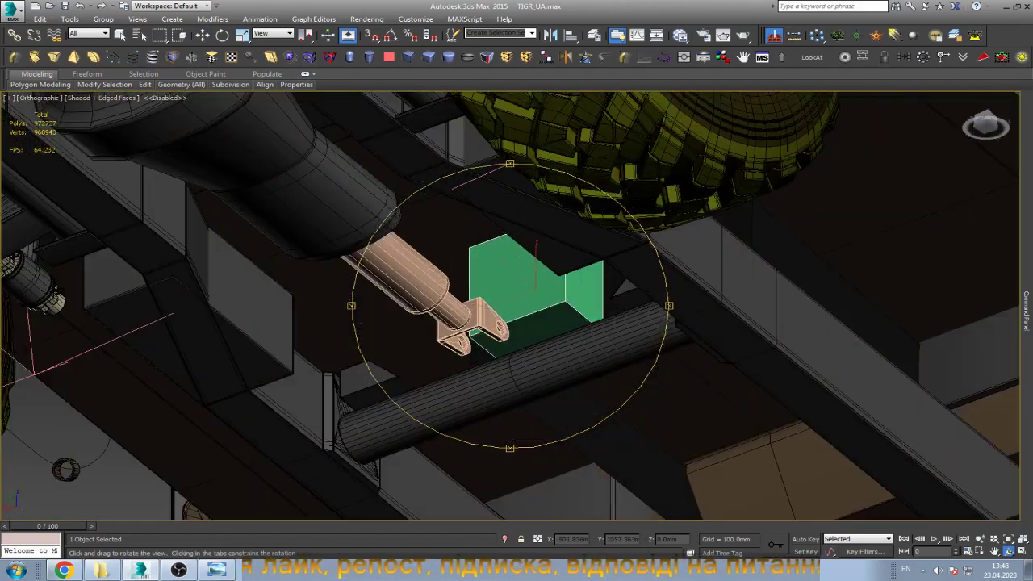
key(Escape)
click(216, 570)
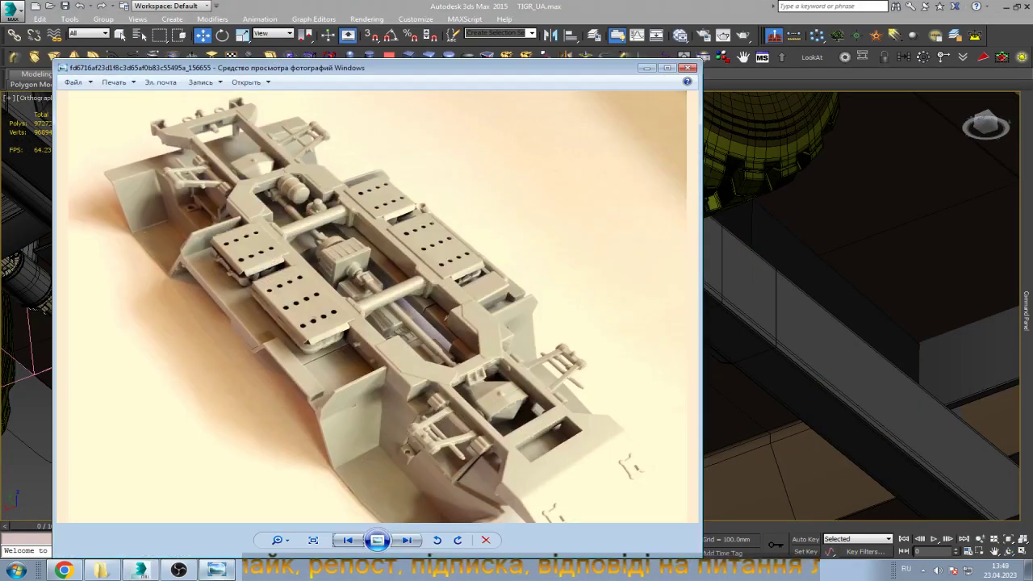
key(alt+Tab)
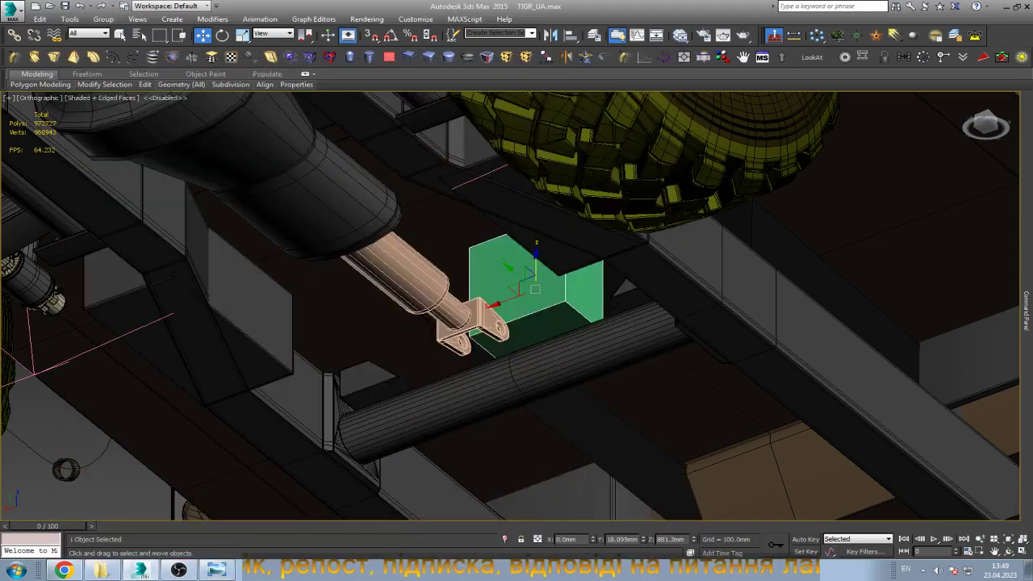
mouse_move(535, 288)
mouse_down()
mouse_move(534, 349)
mouse_move(564, 291)
mouse_move(645, 323)
mouse_move(597, 355)
mouse_up()
click(1007, 551)
key(Escape)
alt+middle_drag(516, 360, 517, 339)
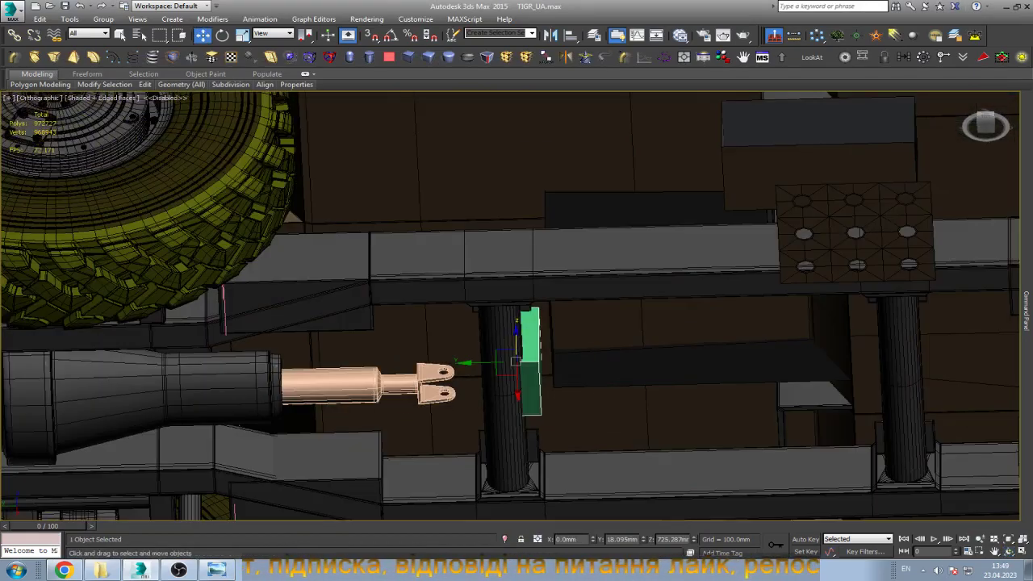
scroll(516, 361, down, 5)
scroll(444, 363, up, 5)
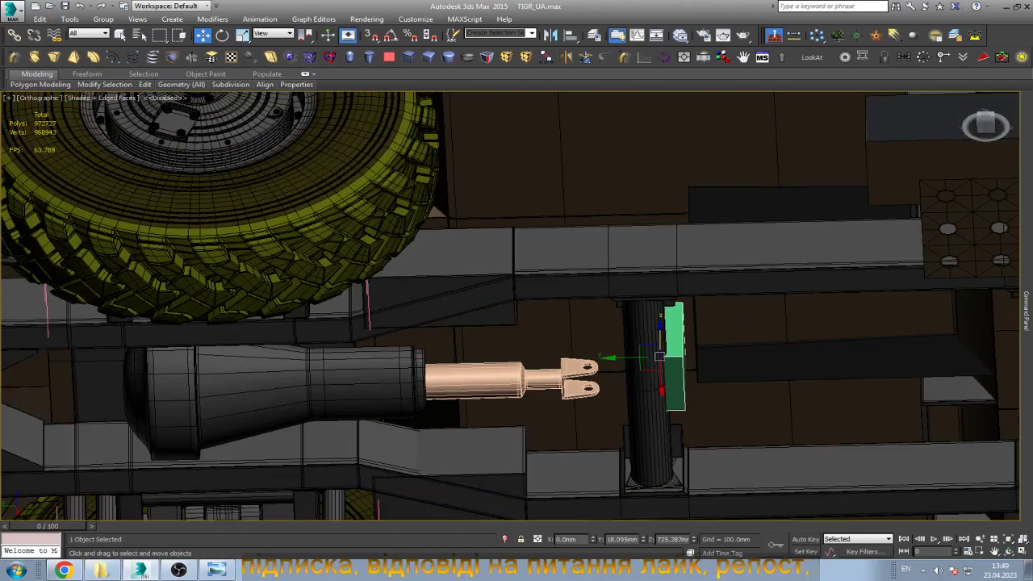
click(363, 387)
ctrl+click(484, 375)
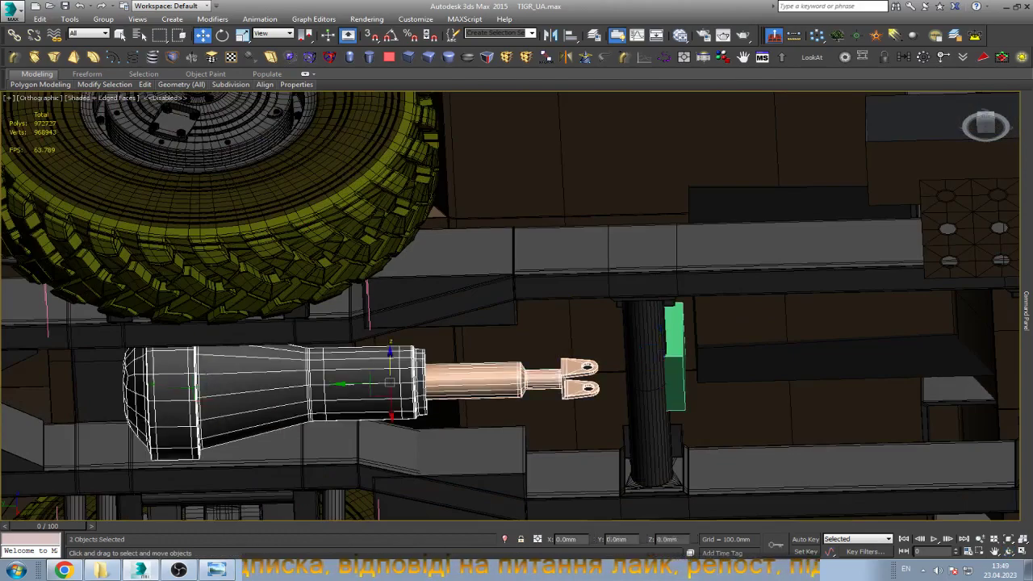
key(z)
key(ctrl+r)
mouse_move(510, 305)
mouse_down()
mouse_move(419, 202)
mouse_move(451, 266)
mouse_move(492, 275)
mouse_up()
key(w)
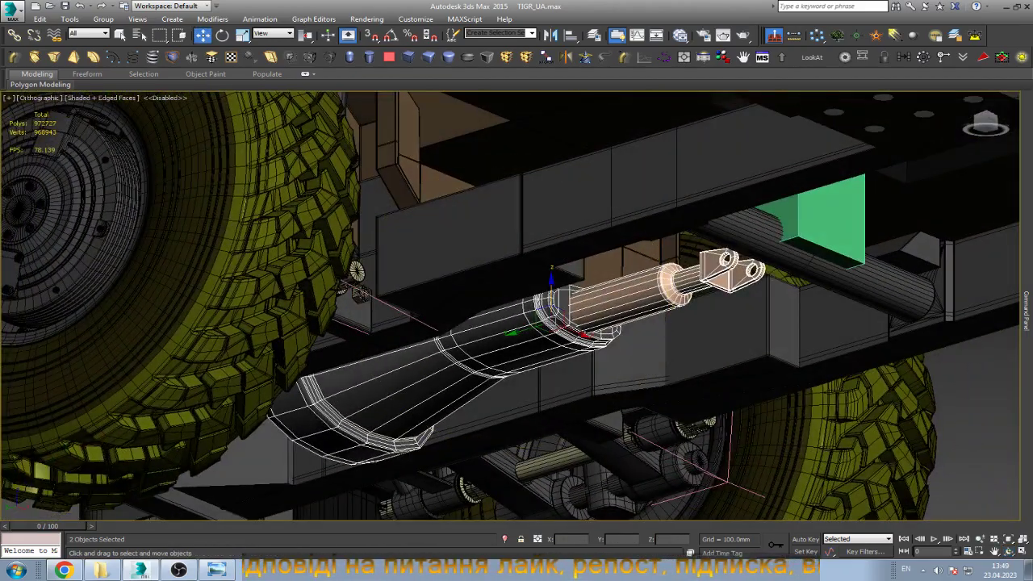
click(215, 570)
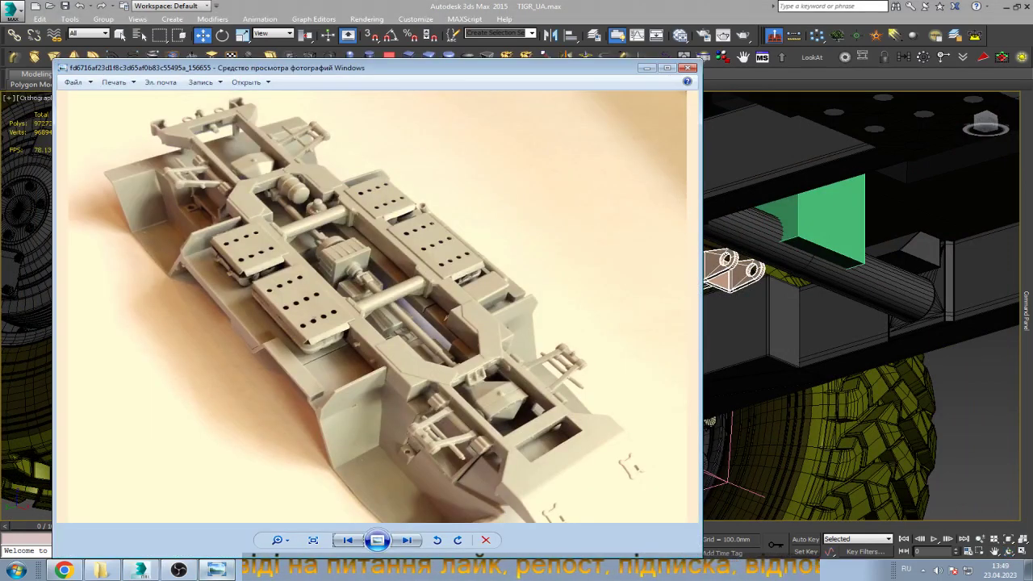
click(215, 570)
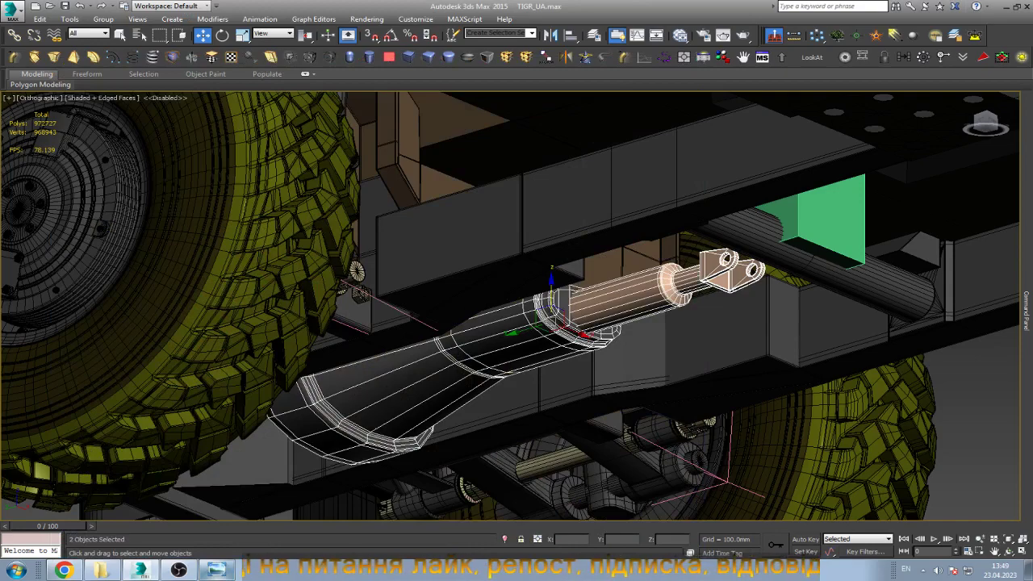
key(z)
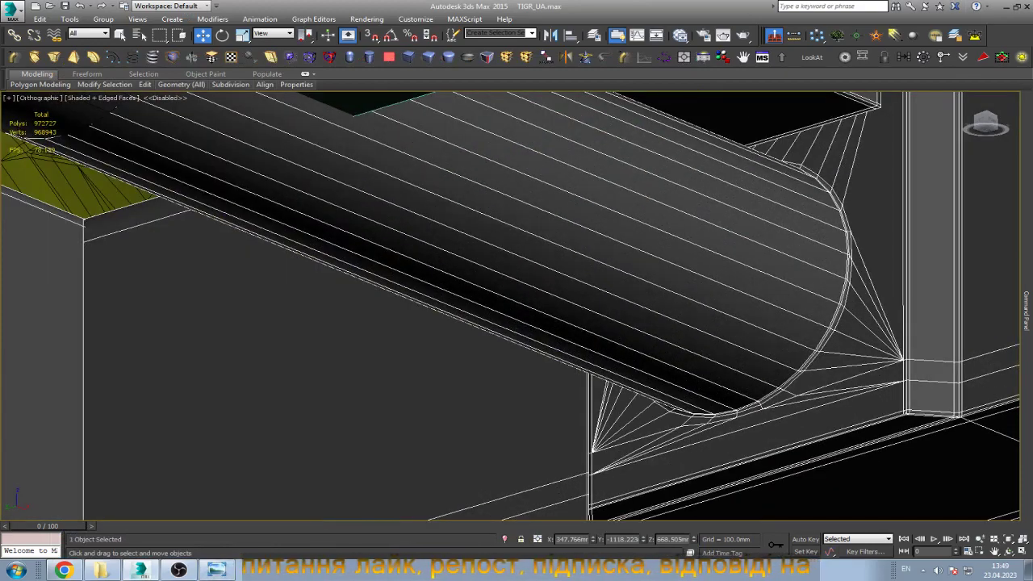
Restore the earlier view and slide the green box along the crossbar tube to Y -65.02.
key(shift+z)
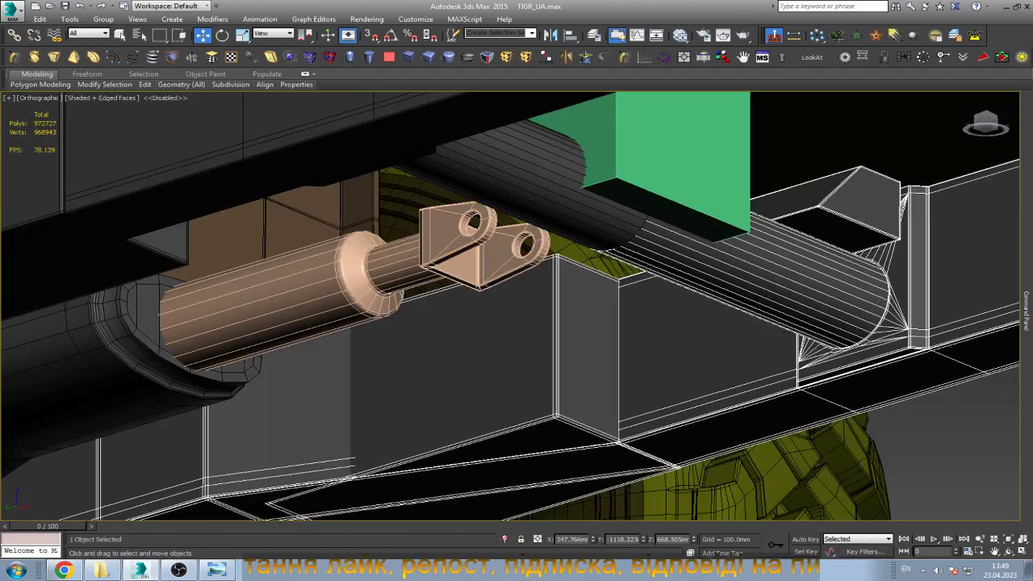
key(shift+z)
key(shift+z)
key(shift+z)
key(shift+z)
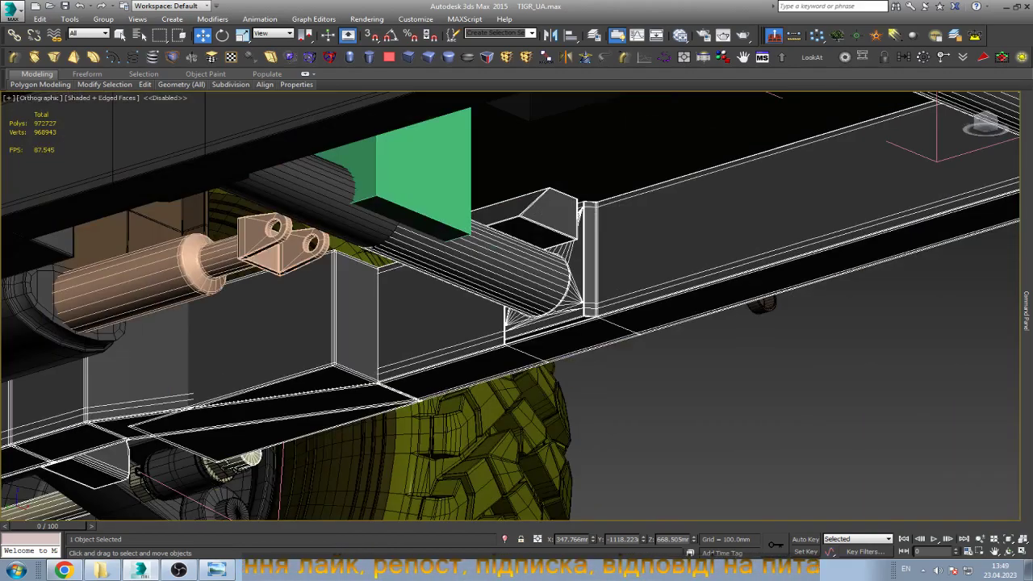
key(shift+z)
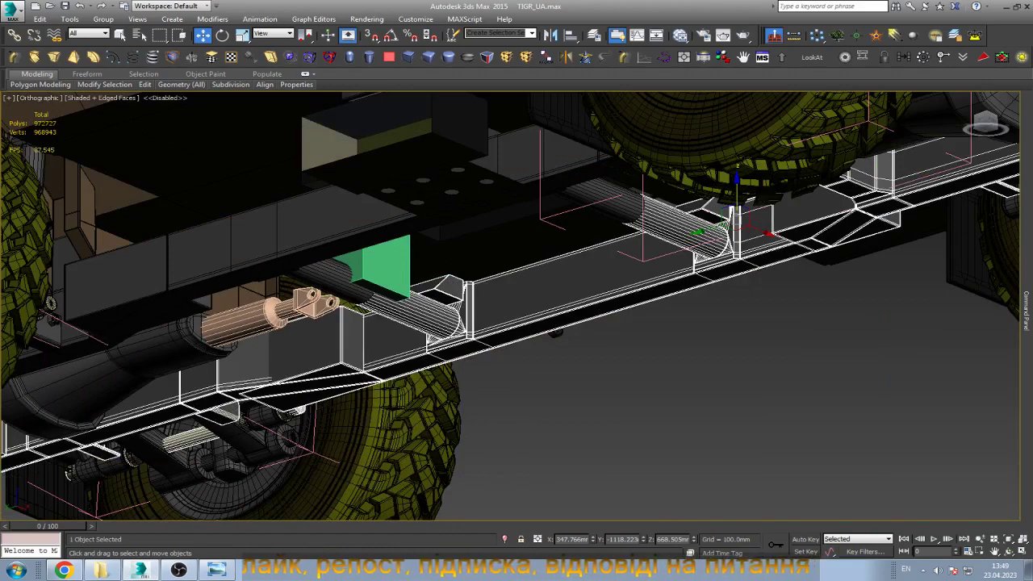
key(shift+z)
key(shift+z)
key(shift+z)
key(shift+z)
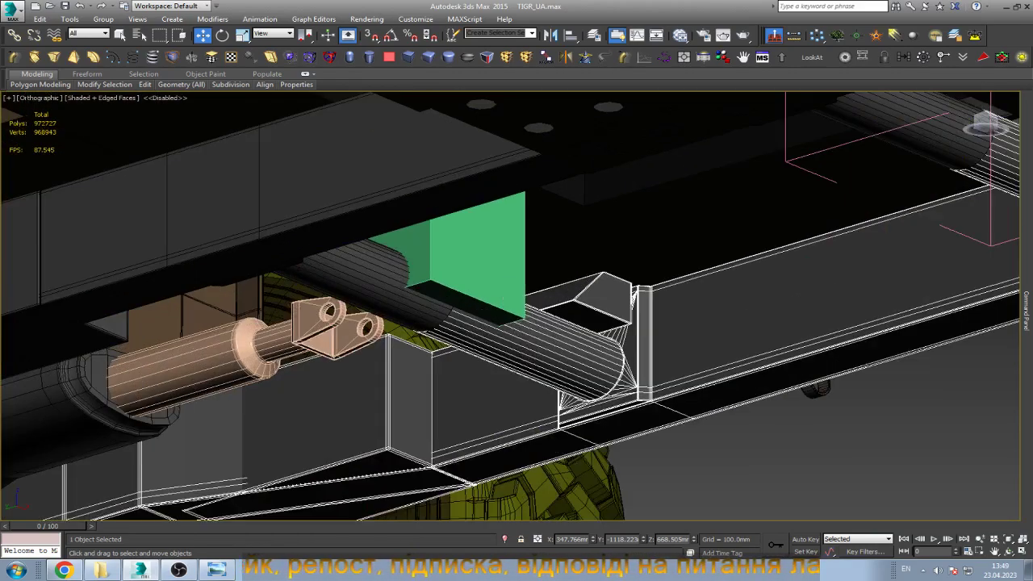
click(451, 246)
mouse_move(448, 242)
mouse_down()
mouse_move(493, 228)
mouse_move(458, 243)
mouse_up()
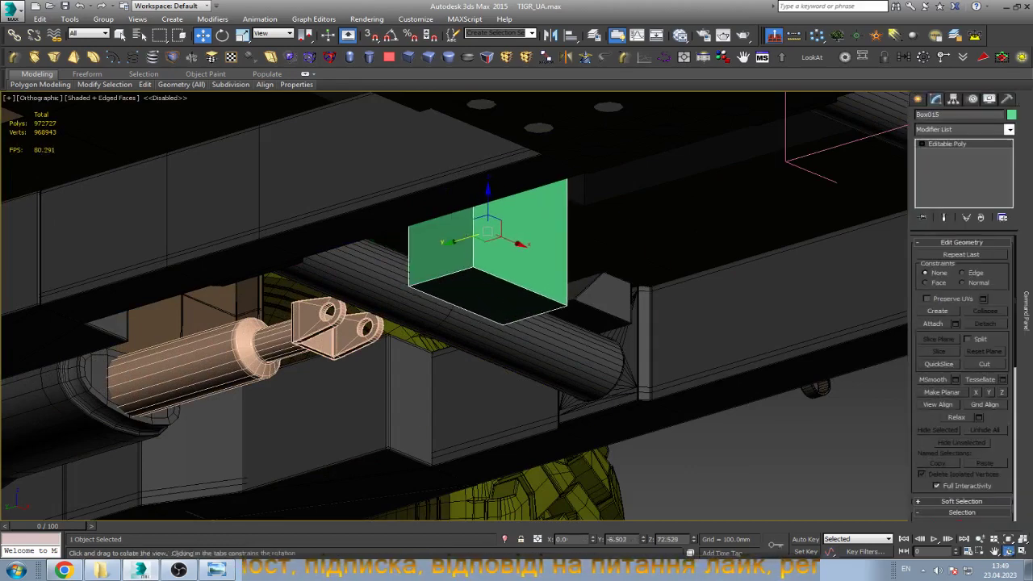
Orbit around the green box to check its seat on the tubular cross member.
click(1008, 551)
mouse_move(517, 307)
mouse_down()
mouse_move(565, 291)
mouse_move(516, 259)
mouse_up()
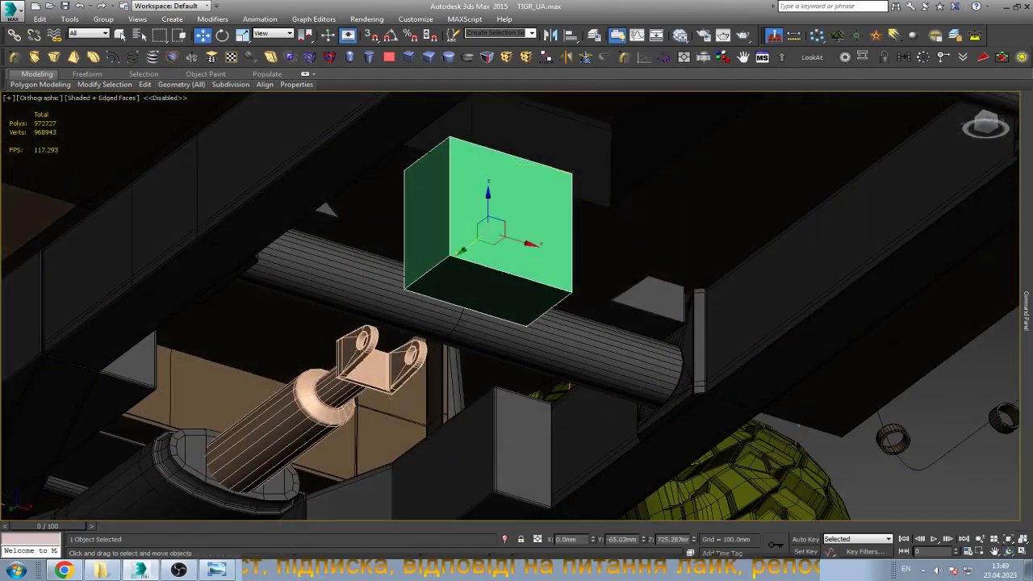
key(Escape)
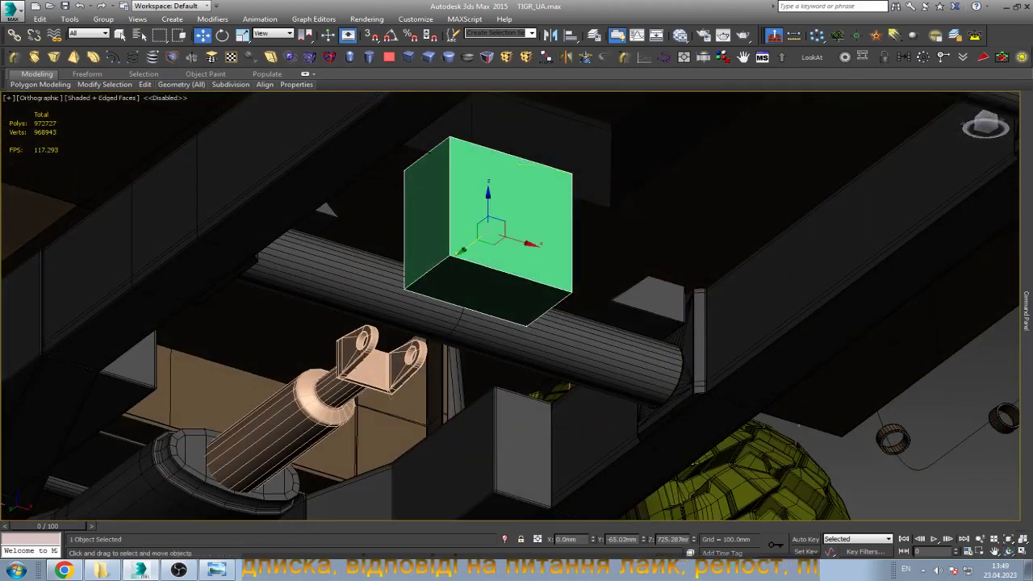
click(1008, 551)
mouse_move(517, 323)
mouse_down()
mouse_move(564, 307)
mouse_move(500, 290)
mouse_up()
mouse_move(516, 242)
mouse_down()
mouse_move(553, 158)
mouse_move(500, 242)
mouse_up()
key(w)
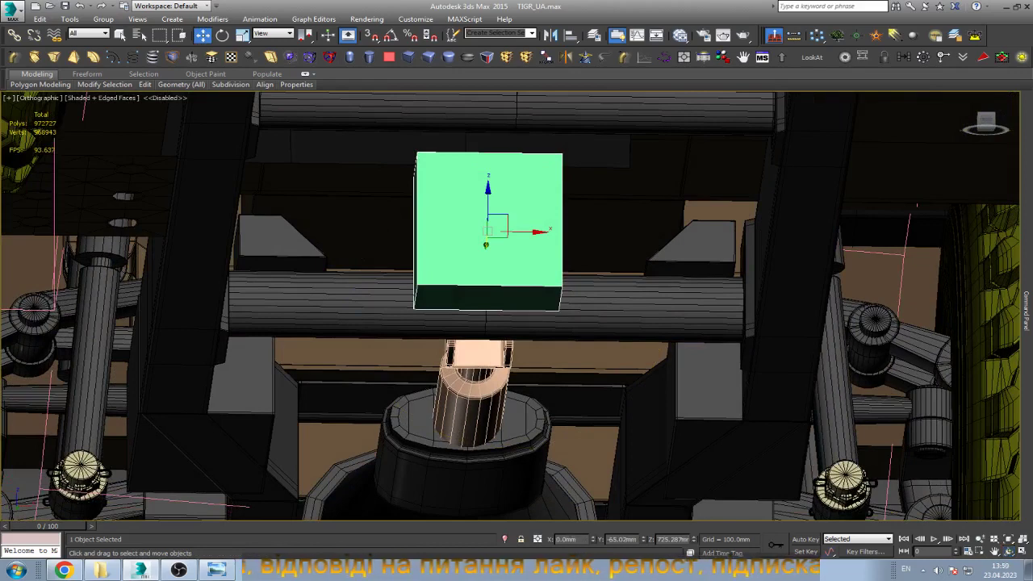
scroll(714, 247, up, 5)
scroll(714, 247, up, 3)
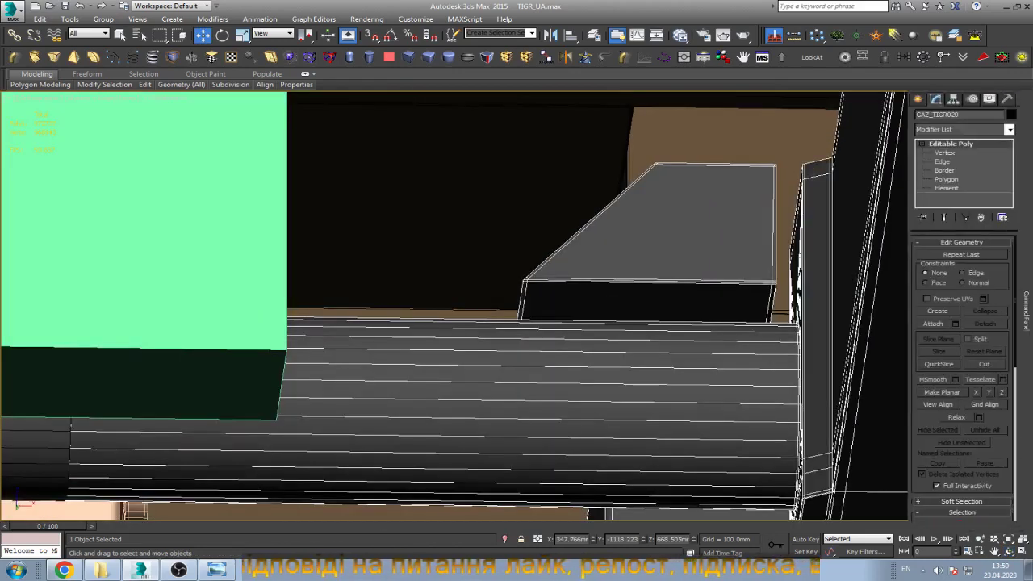
In Element mode, select the slanted block and shift it sideways along X.
key(5)
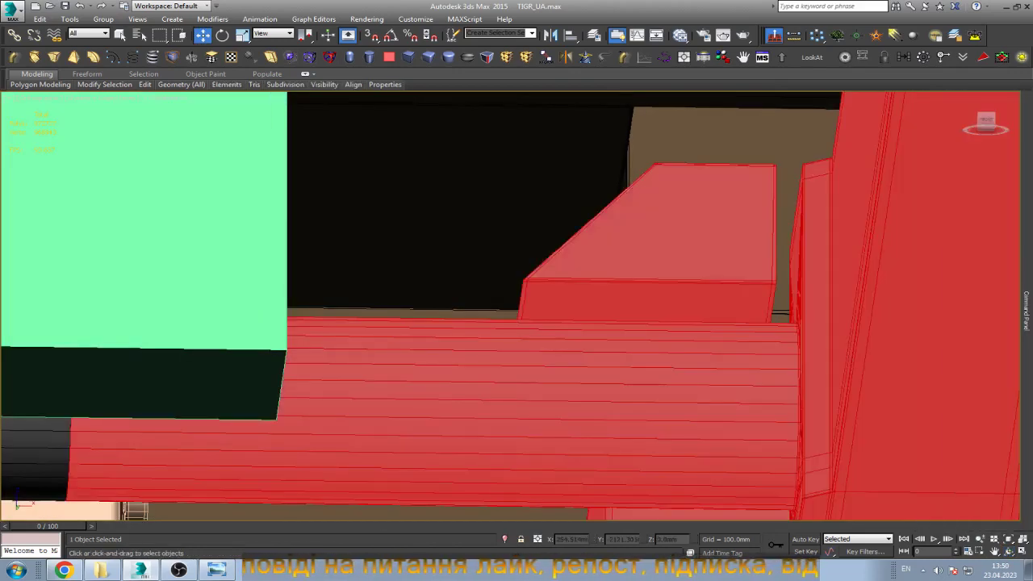
click(646, 242)
scroll(645, 242, up, 2)
drag(686, 280, 725, 280)
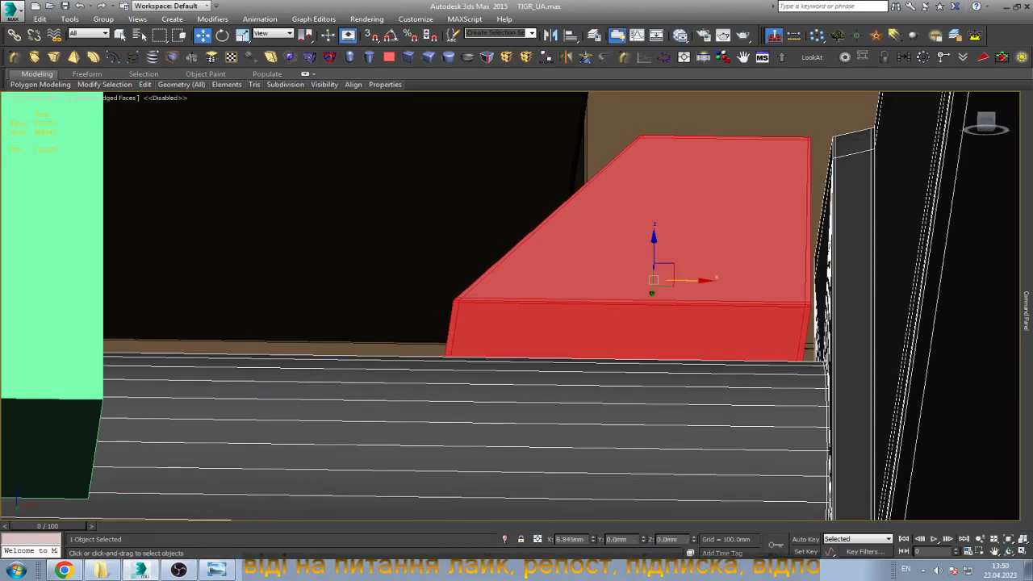
scroll(595, 258, down, 3)
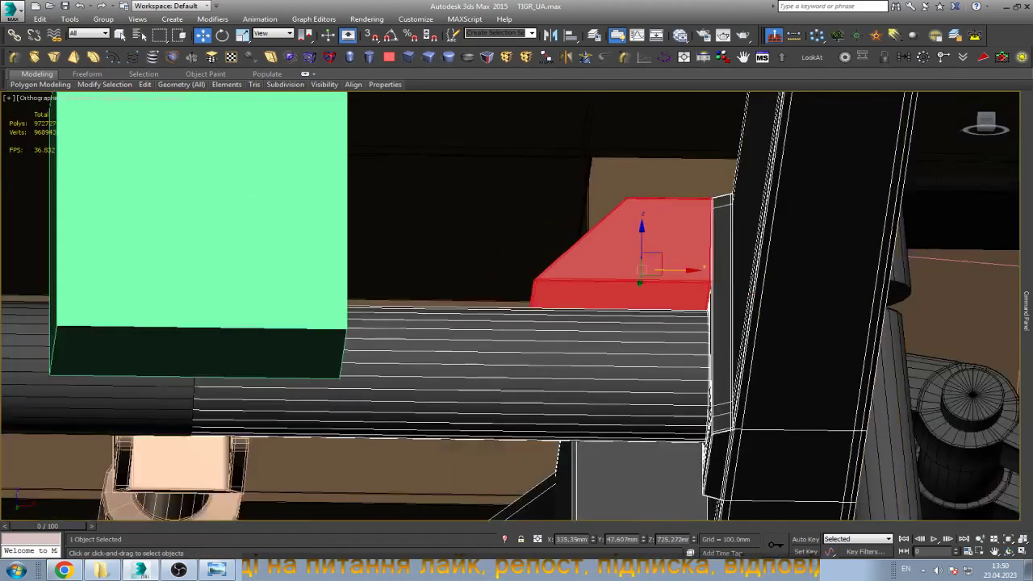
scroll(594, 259, down, 4)
Return to object level and zoom around the wedge bracket beside the green box.
click(952, 143)
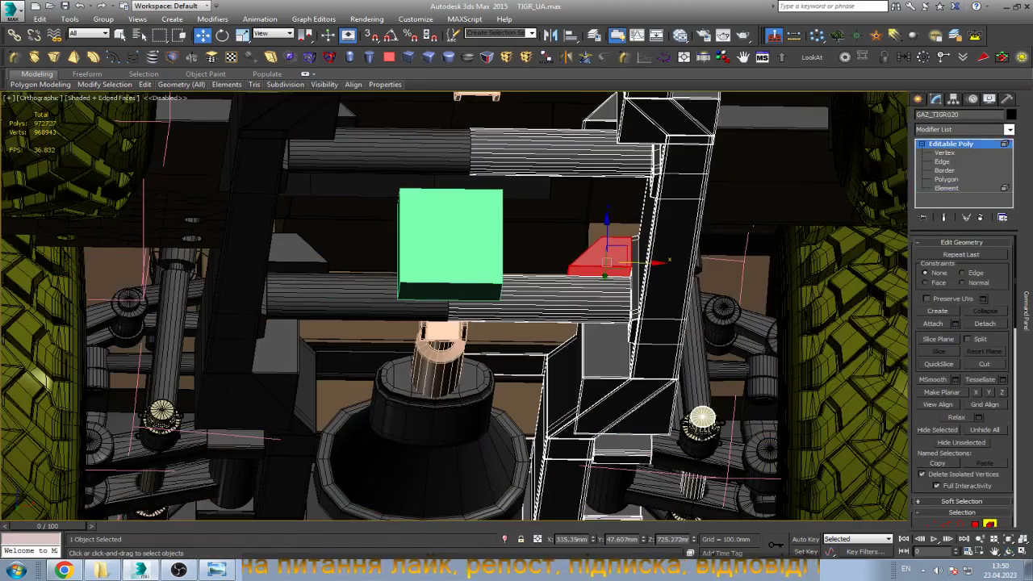
scroll(621, 298, down, 2)
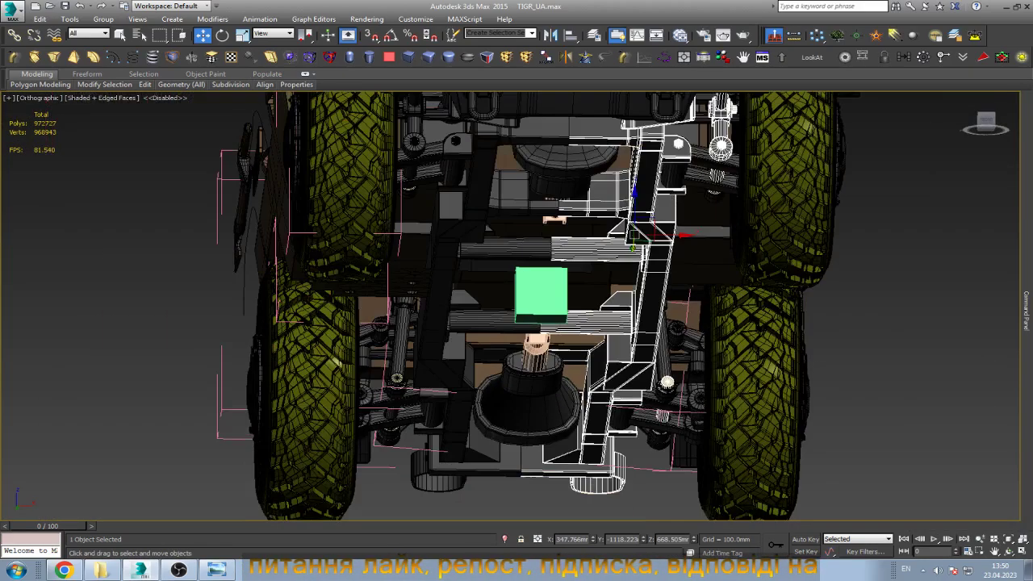
scroll(621, 299, up, 3)
scroll(621, 299, up, 3)
scroll(621, 299, up, 2)
scroll(613, 283, down, 2)
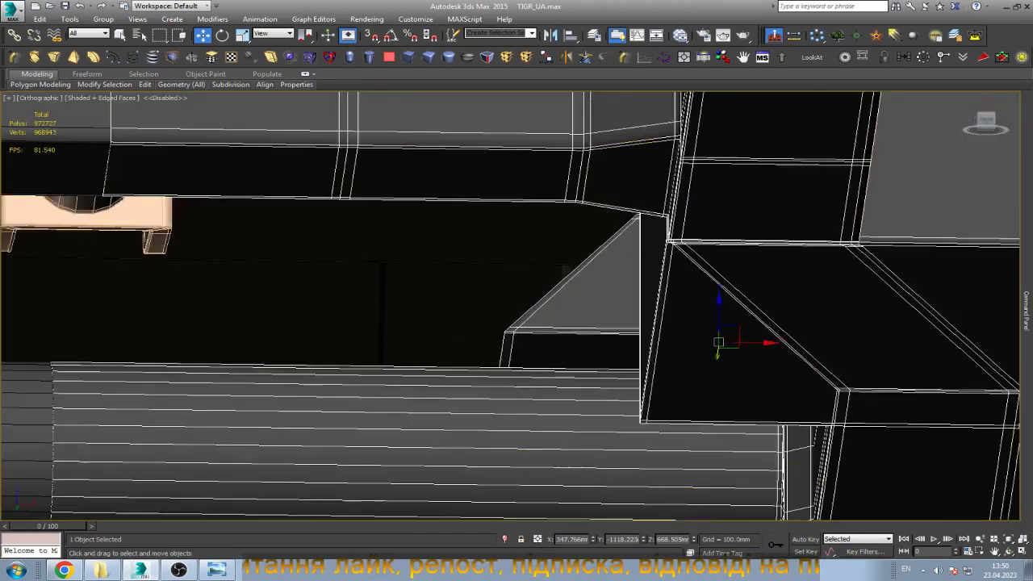
scroll(614, 283, down, 3)
scroll(623, 243, up, 3)
scroll(624, 243, up, 3)
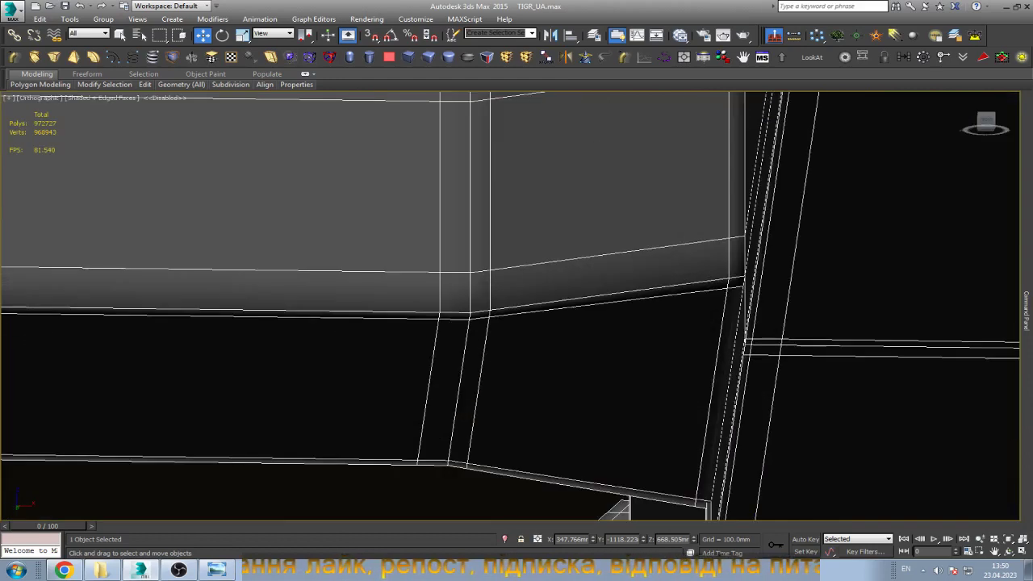
scroll(806, 202, down, 2)
scroll(807, 202, up, 3)
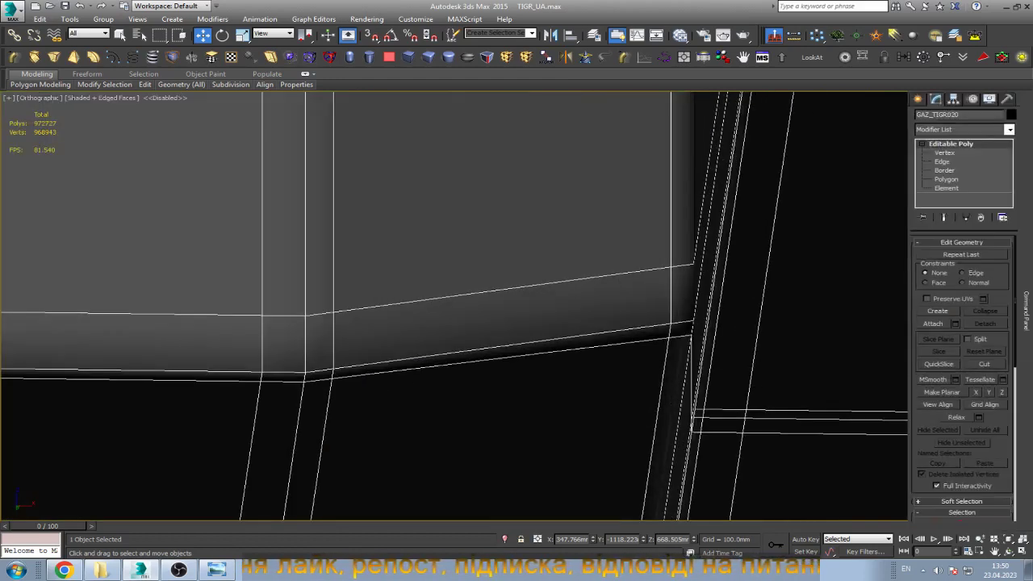
click(941, 162)
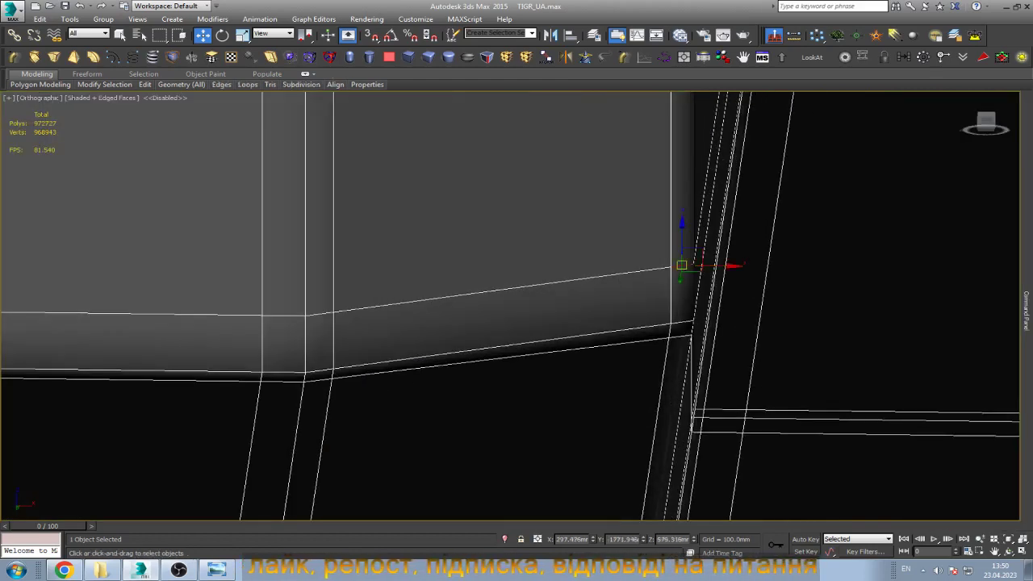
Orbit and zoom to an angled close-up of the frame beam joint.
scroll(686, 275, down, 2)
alt+middle_drag(686, 275, 597, 240)
mouse_move(668, 305)
mouse_down()
mouse_move(638, 307)
mouse_move(630, 352)
mouse_move(429, 443)
mouse_move(508, 323)
mouse_up()
scroll(601, 258, up, 3)
scroll(601, 258, up, 3)
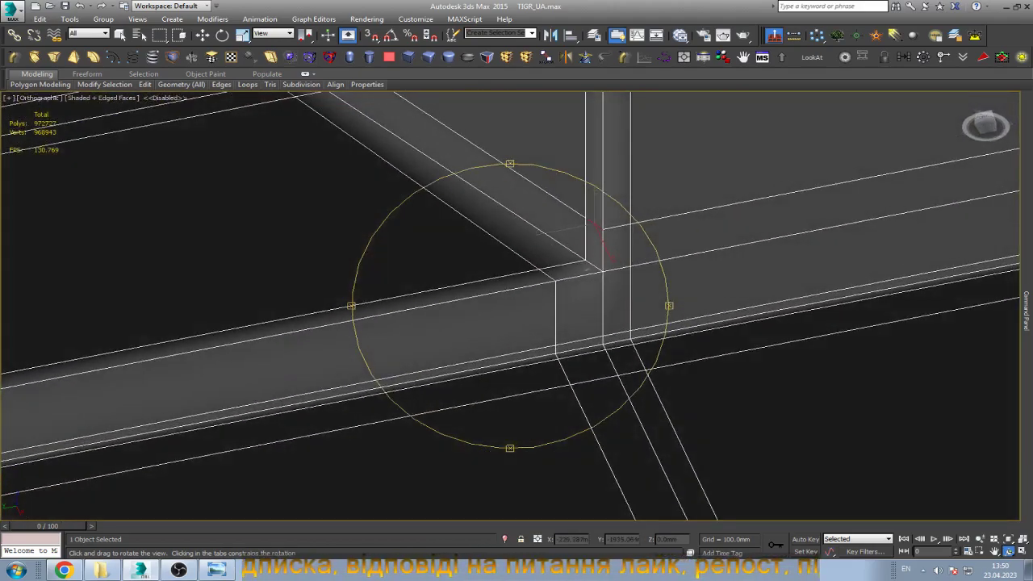
drag(601, 266, 565, 290)
key(w)
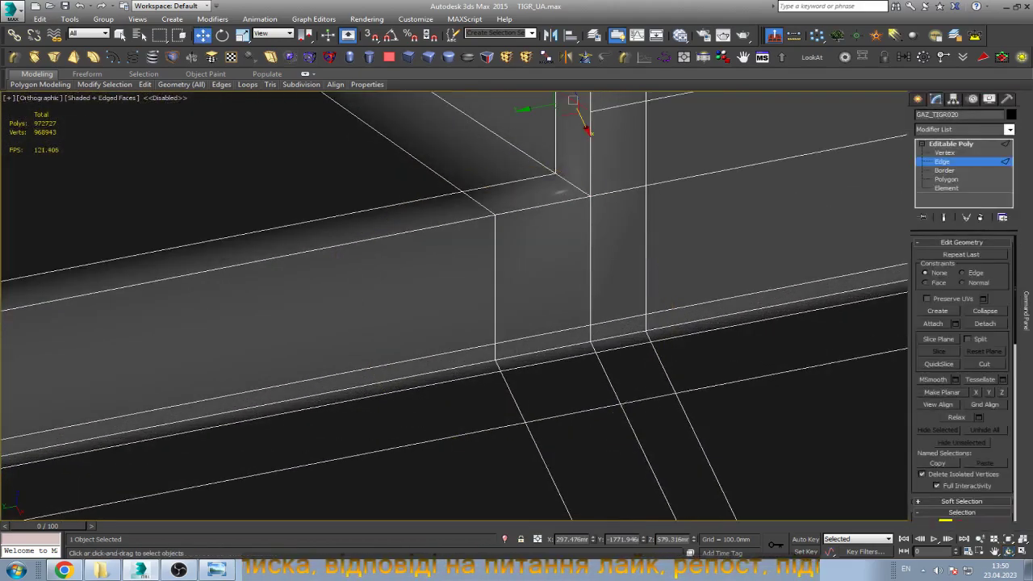
Target-weld the extra corner vertices at the joint, cutting the vertex count to 968939.
key(1)
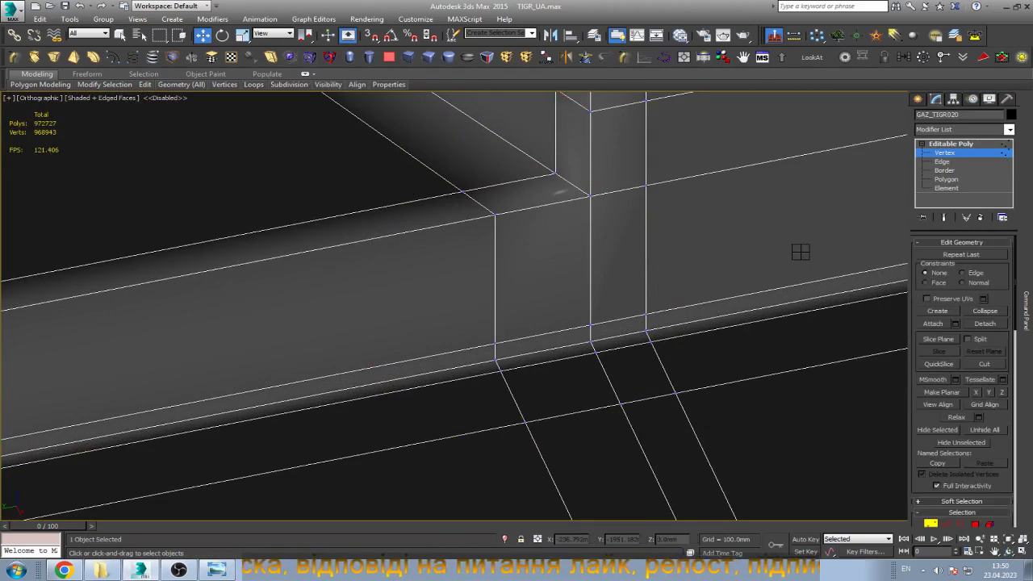
drag(646, 314, 590, 324)
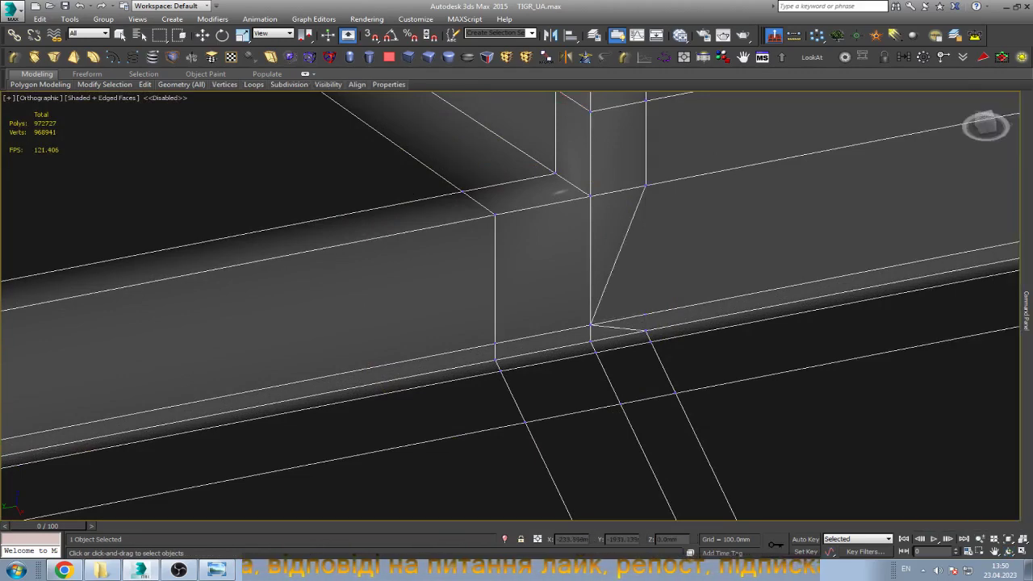
key(w)
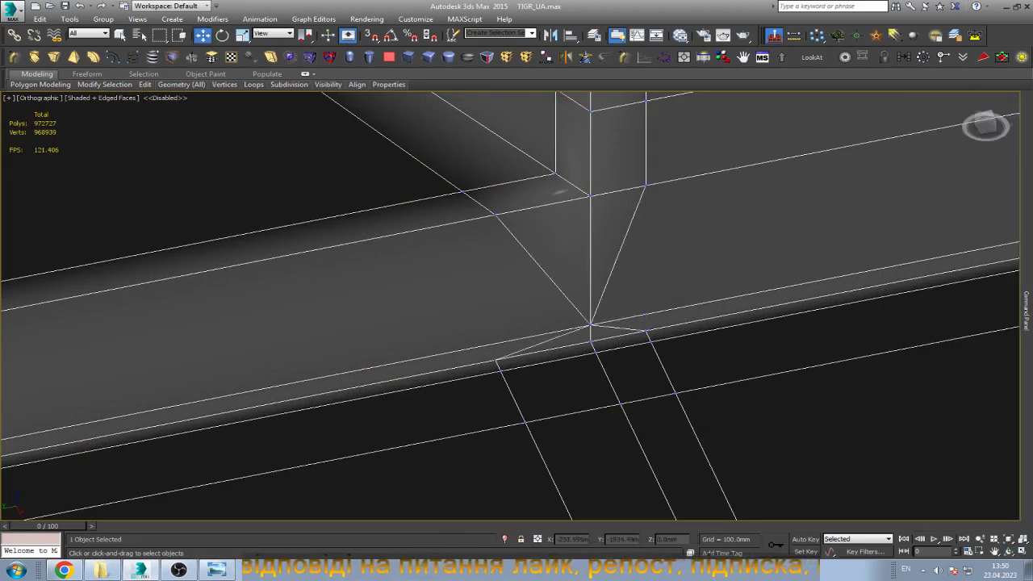
scroll(588, 385, down, 3)
scroll(597, 220, up, 3)
scroll(597, 220, down, 5)
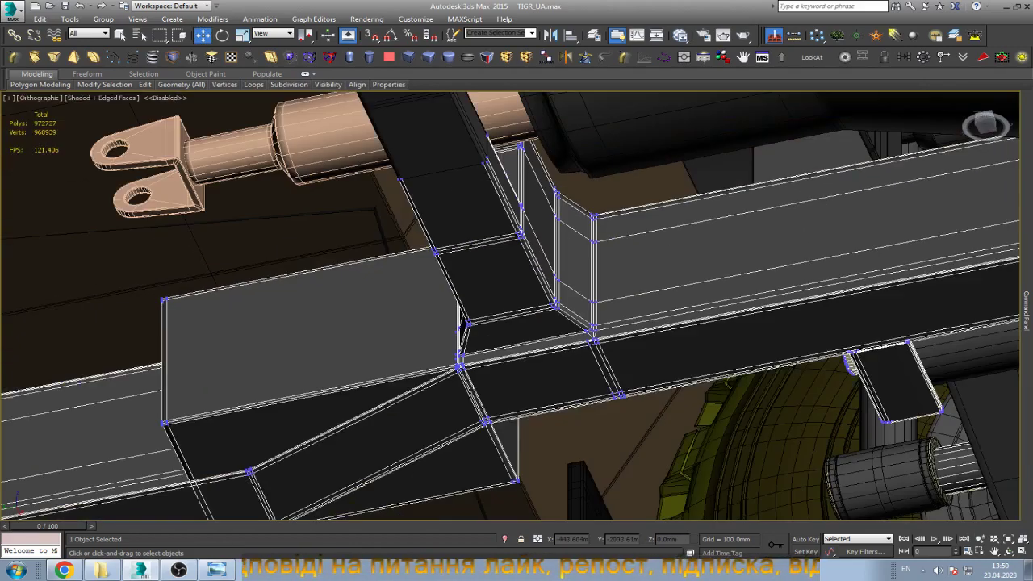
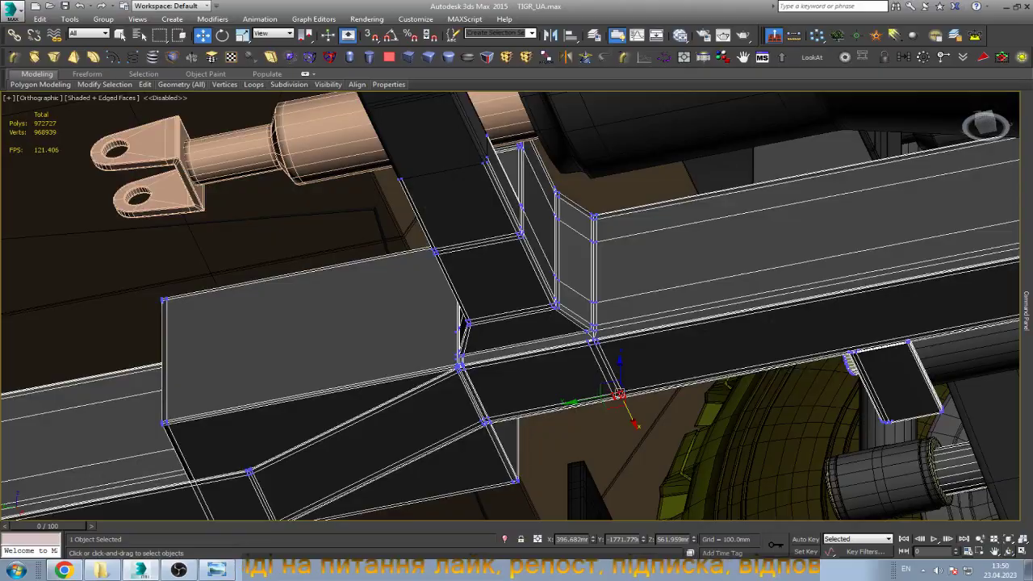
Orbit to the frame junction and isolate the GAZ_TIGR020 frame mesh in Select mode.
click(1008, 551)
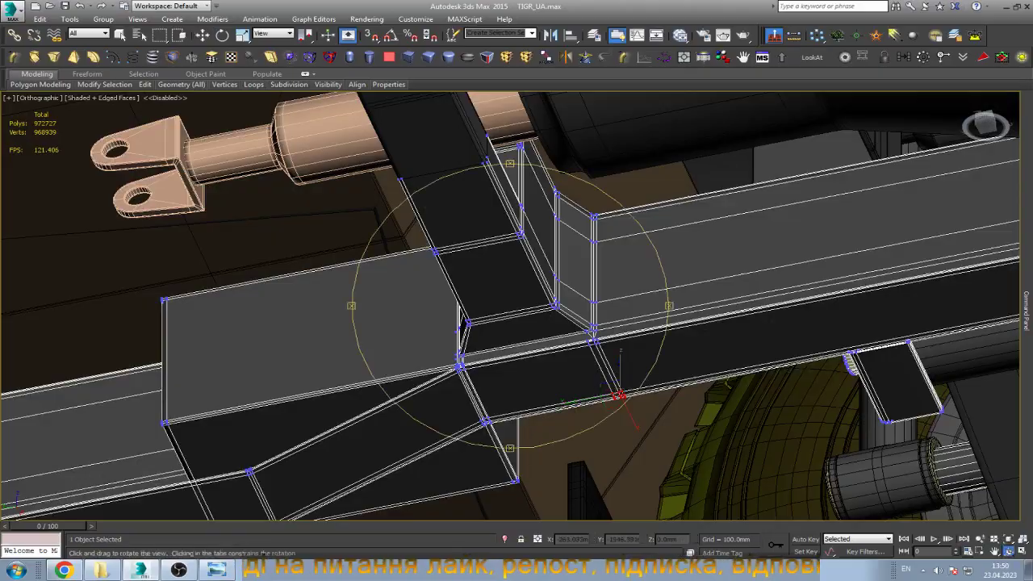
mouse_move(565, 338)
mouse_down()
mouse_move(420, 295)
mouse_move(452, 242)
mouse_move(427, 274)
mouse_move(411, 270)
mouse_move(375, 210)
mouse_up()
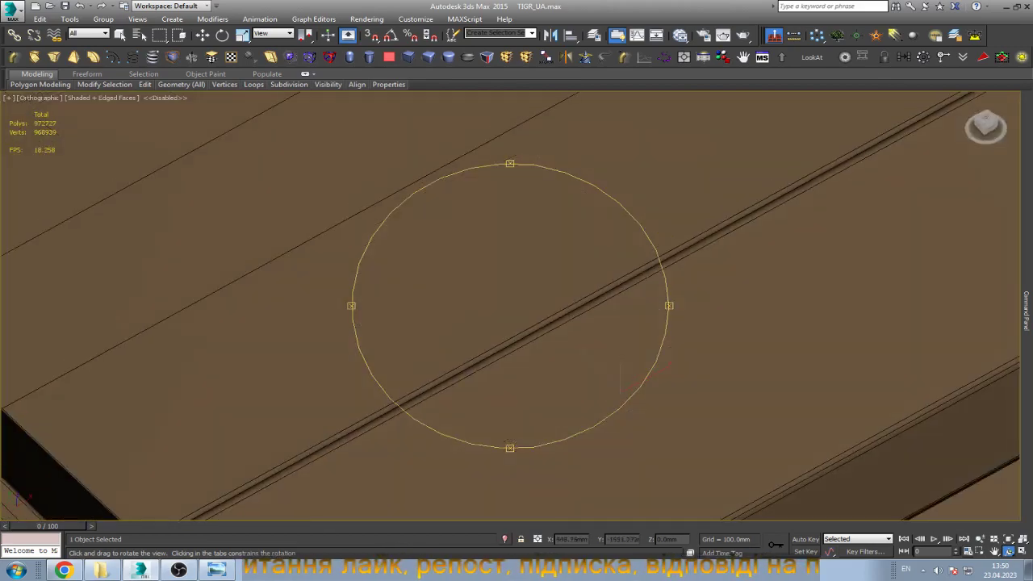
key(q)
key(alt+q)
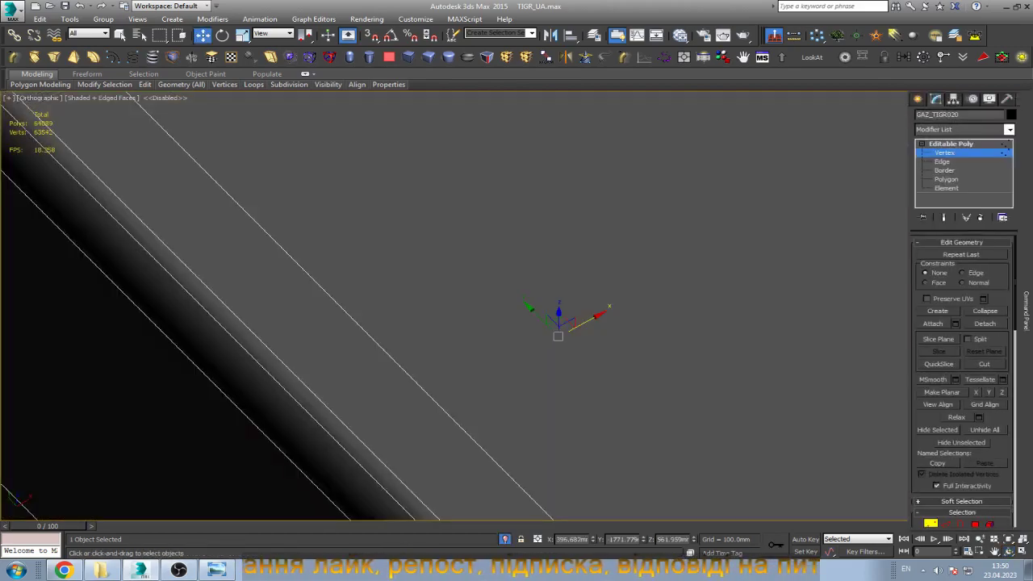
Zoom to the beam's box corner and target-weld the loose vertex onto its neighbouring corner vertex.
middle_drag(556, 323, 517, 307)
scroll(517, 307, down, 5)
scroll(517, 307, up, 4)
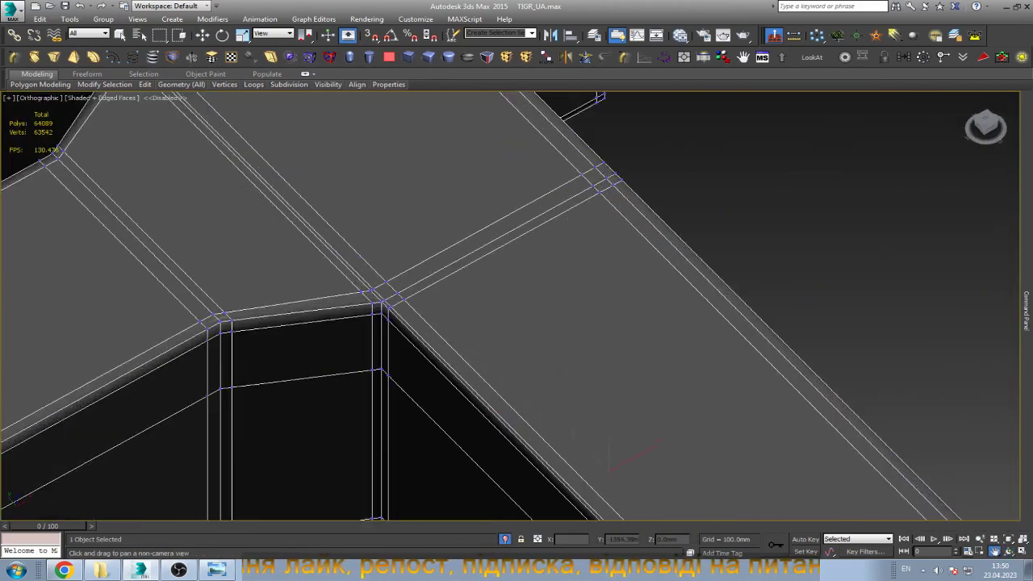
scroll(516, 306, down, 5)
scroll(516, 307, up, 5)
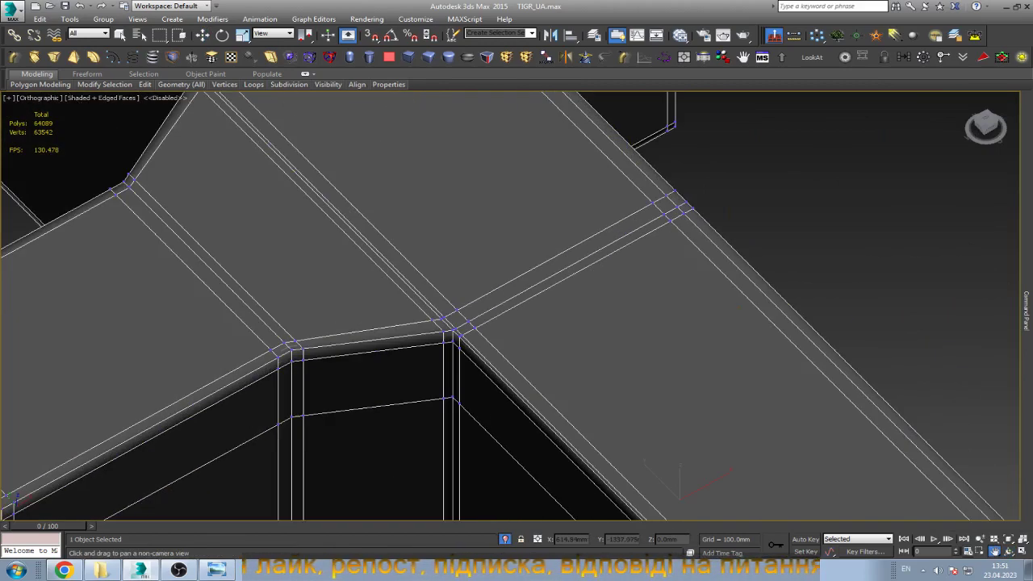
scroll(516, 306, up, 3)
scroll(516, 306, up, 2)
key(q)
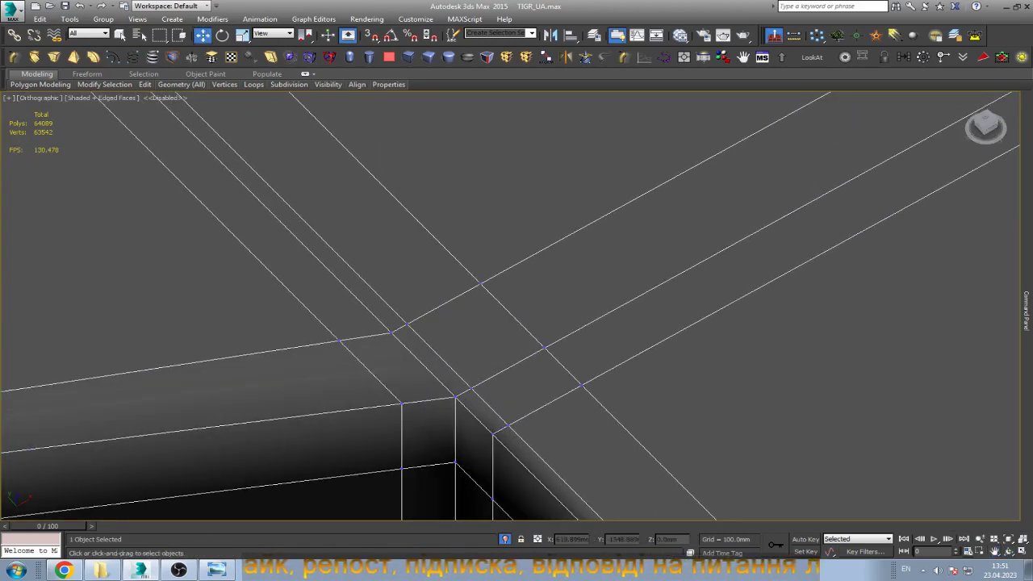
middle_click(549, 297)
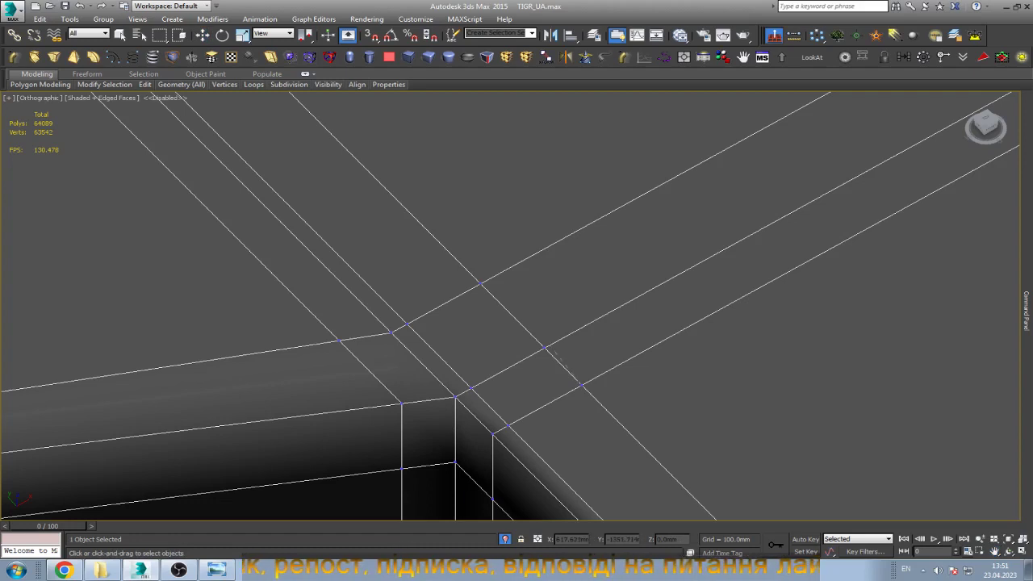
drag(581, 385, 544, 347)
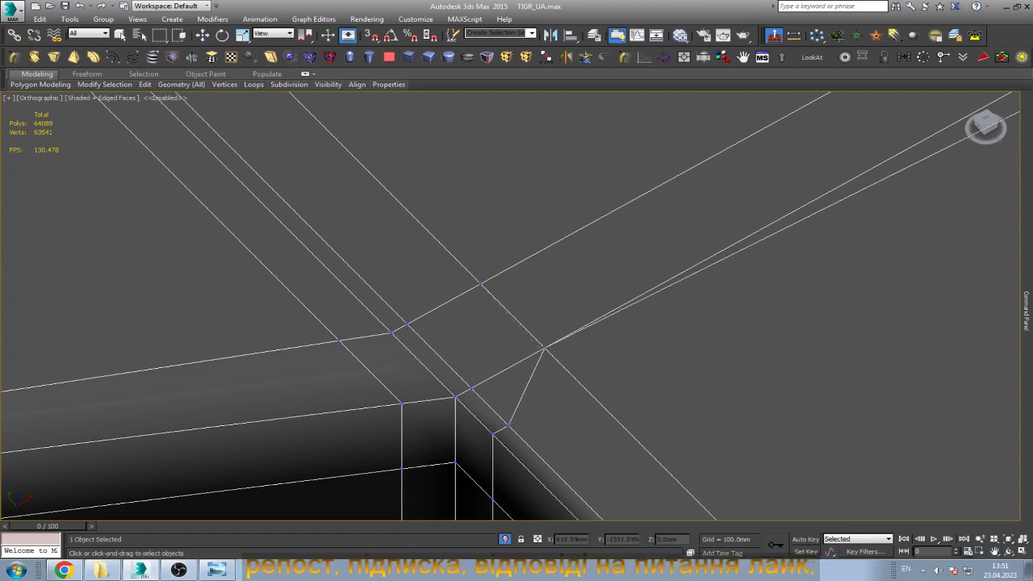
key(w)
At Edge level, select the long stray diagonal edge.
scroll(517, 306, up, 3)
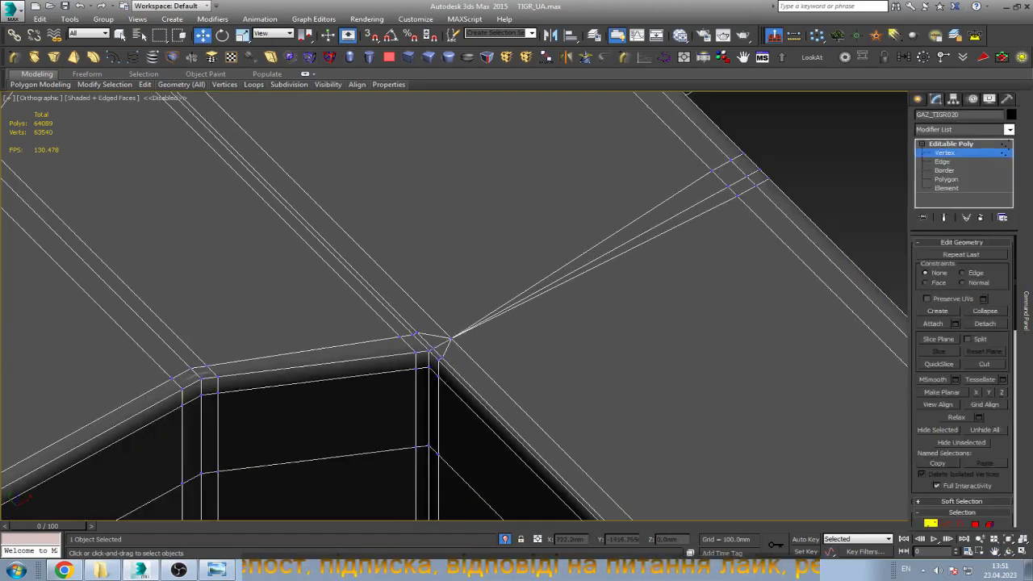
key(2)
click(589, 249)
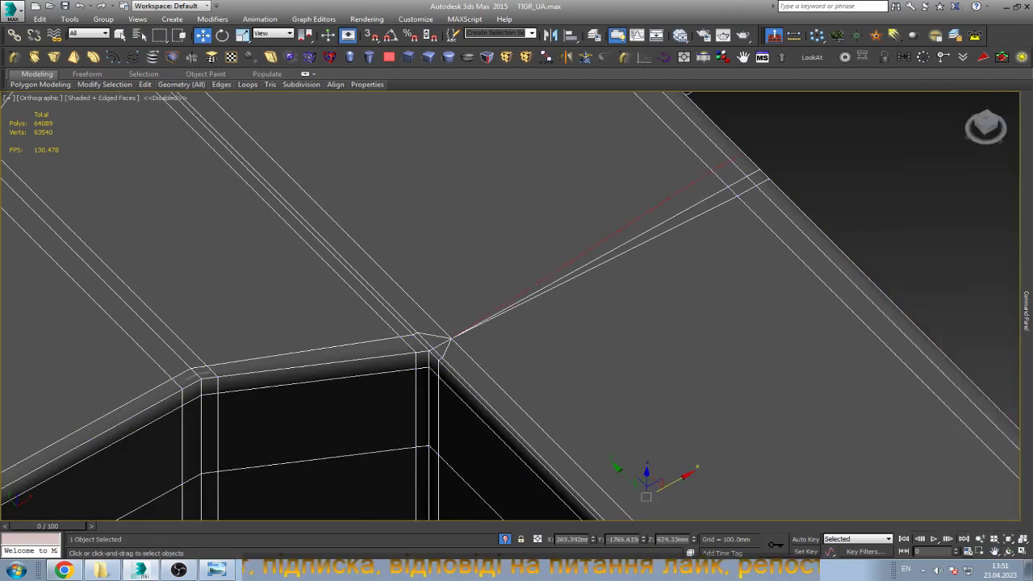
scroll(689, 198, down, 3)
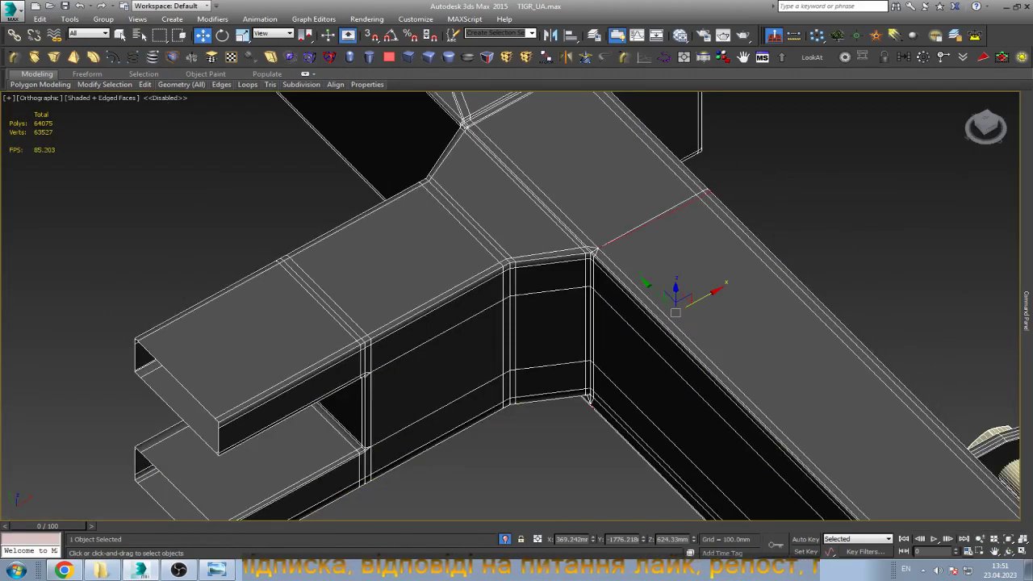
Remove the selected stray diagonal edge with Ctrl+Backspace.
key(ctrl+BackSpace)
scroll(669, 307, down, 2)
scroll(670, 306, up, 5)
scroll(669, 306, up, 3)
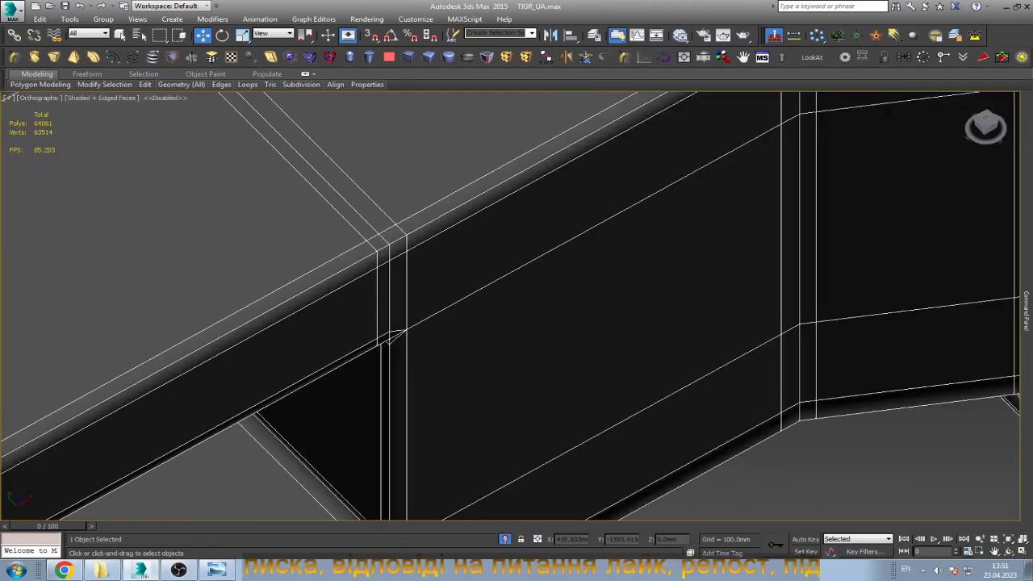
scroll(393, 329, up, 5)
At Vertex level, target-weld the two loose junction vertices onto their neighbours.
key(1)
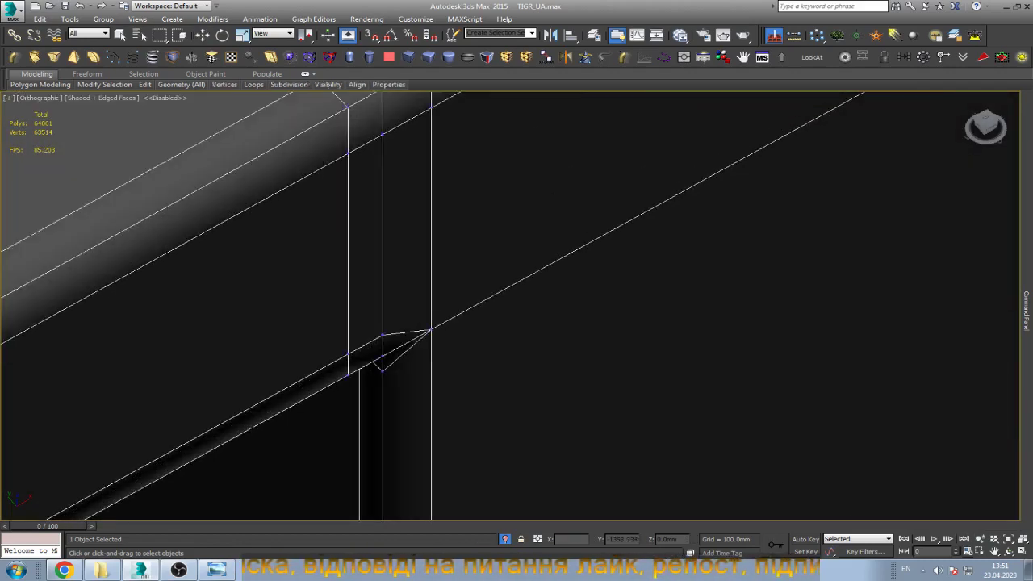
drag(348, 353, 383, 334)
key(w)
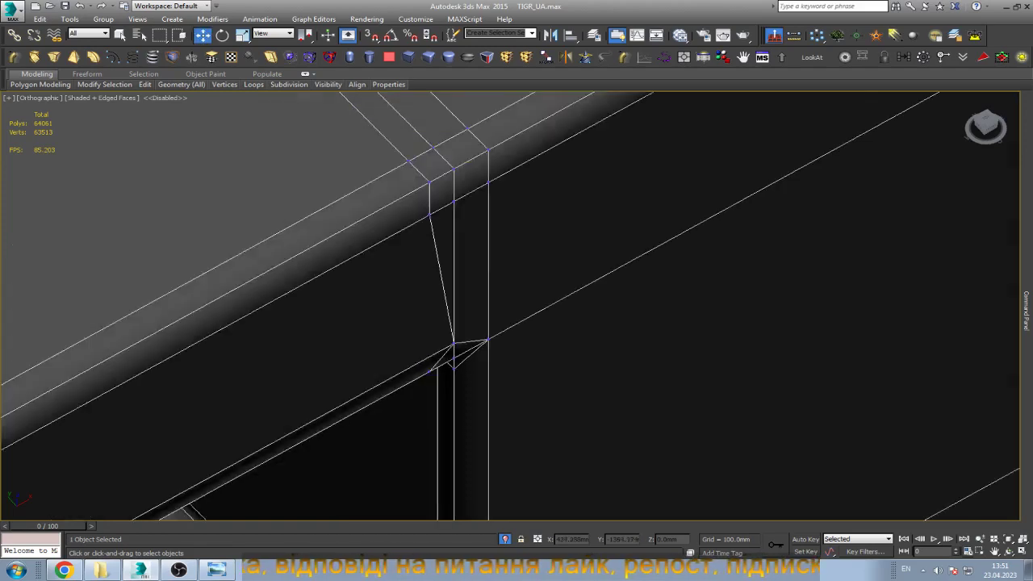
scroll(516, 306, down, 3)
scroll(562, 388, up, 4)
scroll(581, 371, up, 2)
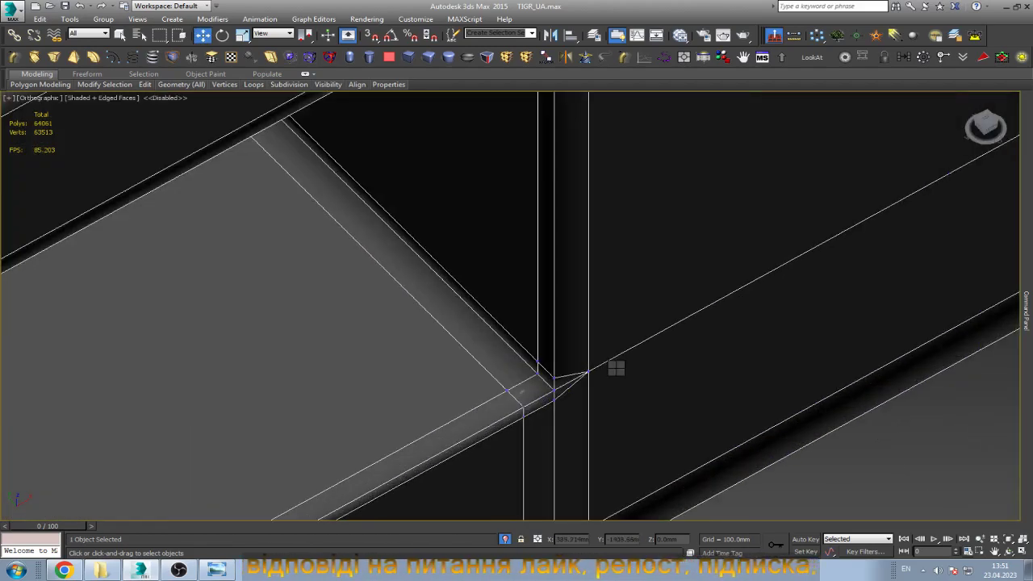
key(q)
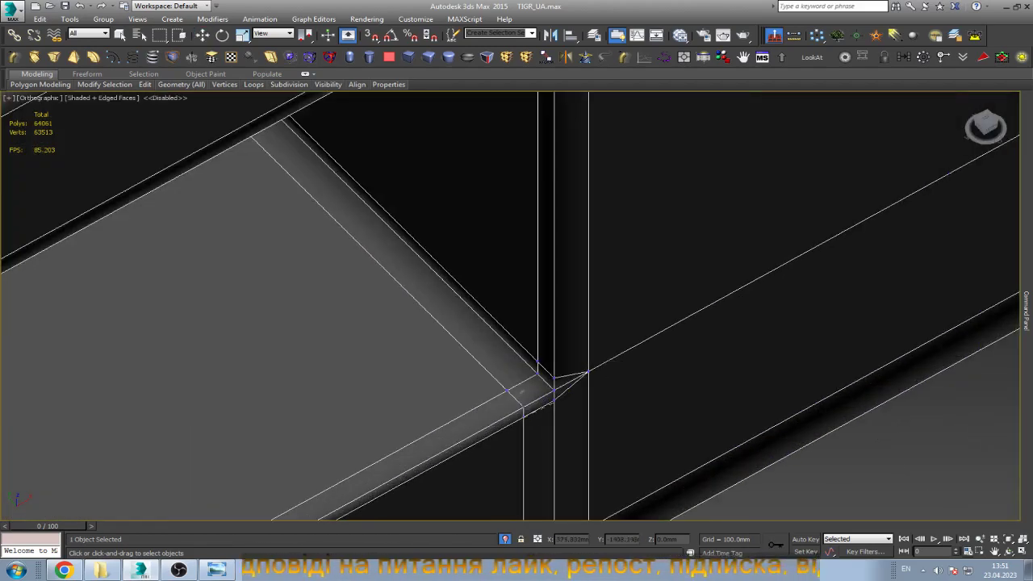
drag(520, 392, 553, 378)
Orbit to the other beam junction and target-weld its stray vertex onto the junction corner.
key(w)
scroll(629, 395, down, 3)
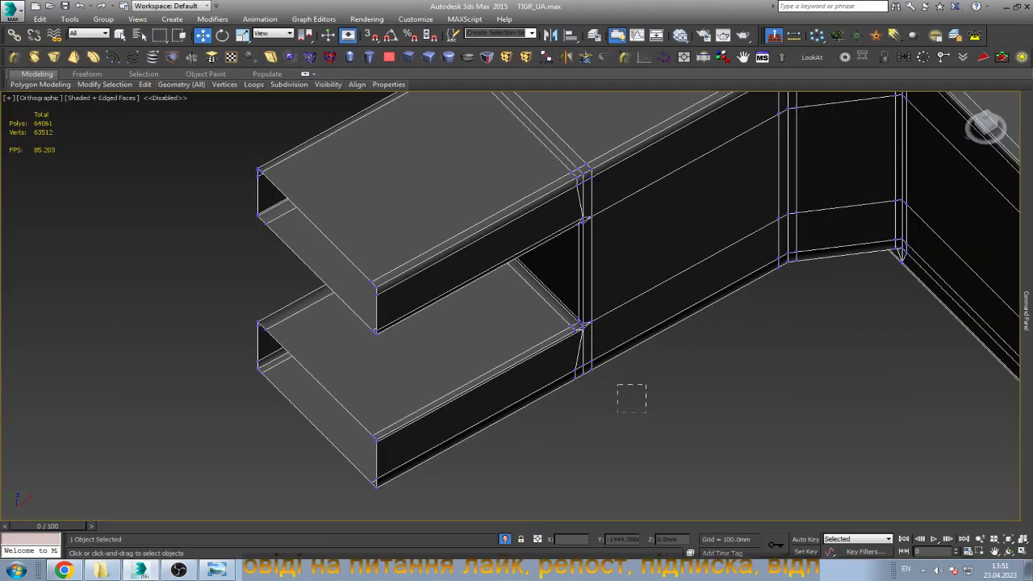
alt+middle_drag(580, 326, 452, 331)
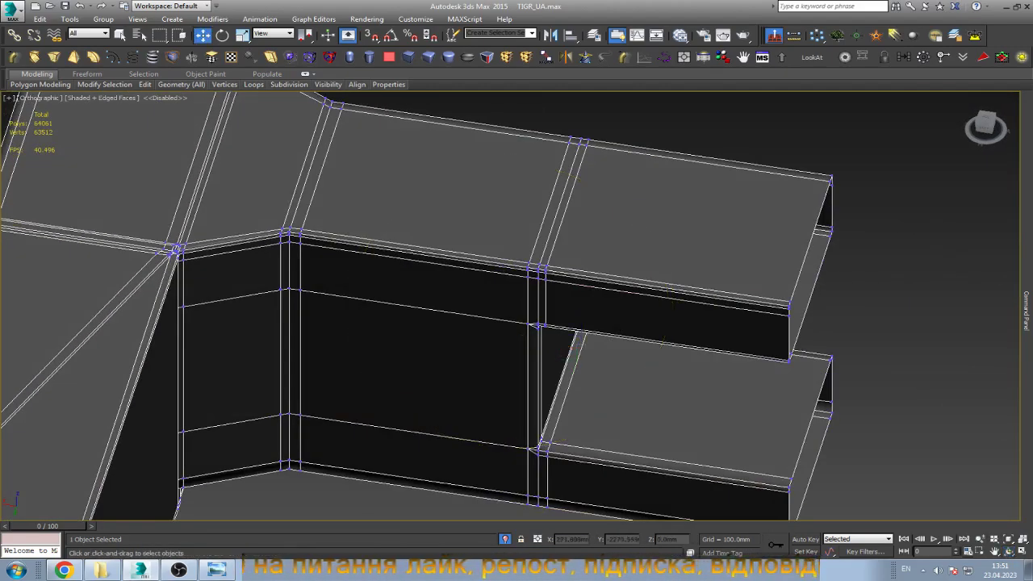
scroll(542, 319, up, 4)
scroll(542, 318, up, 3)
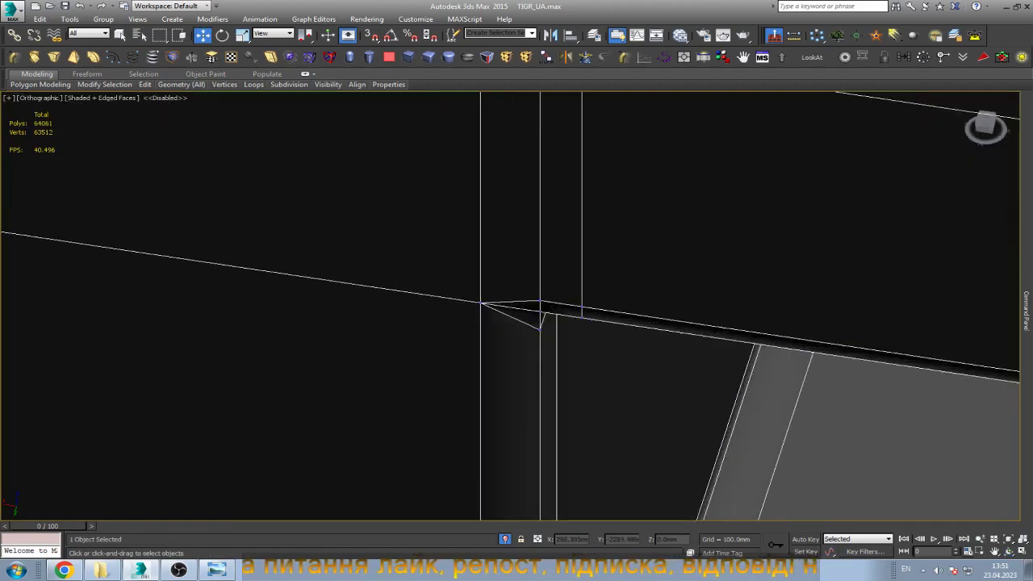
key(q)
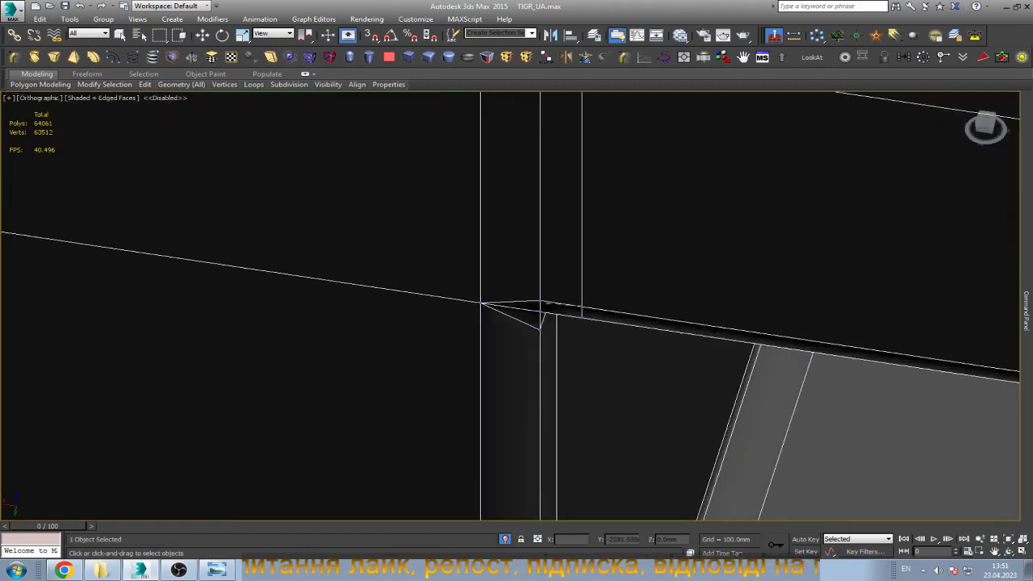
scroll(565, 306, down, 5)
scroll(565, 307, up, 5)
scroll(608, 310, up, 2)
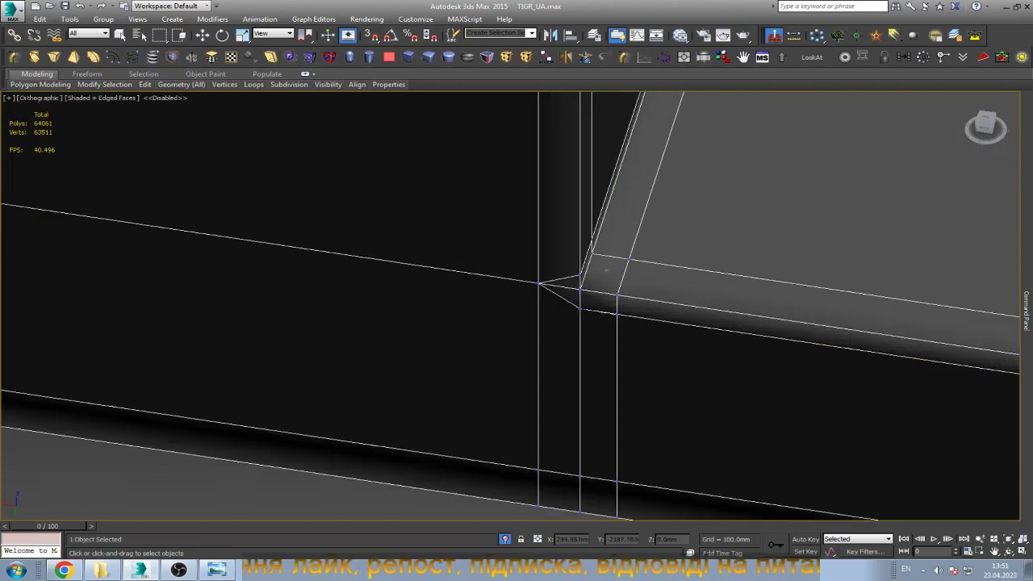
drag(616, 313, 579, 309)
key(w)
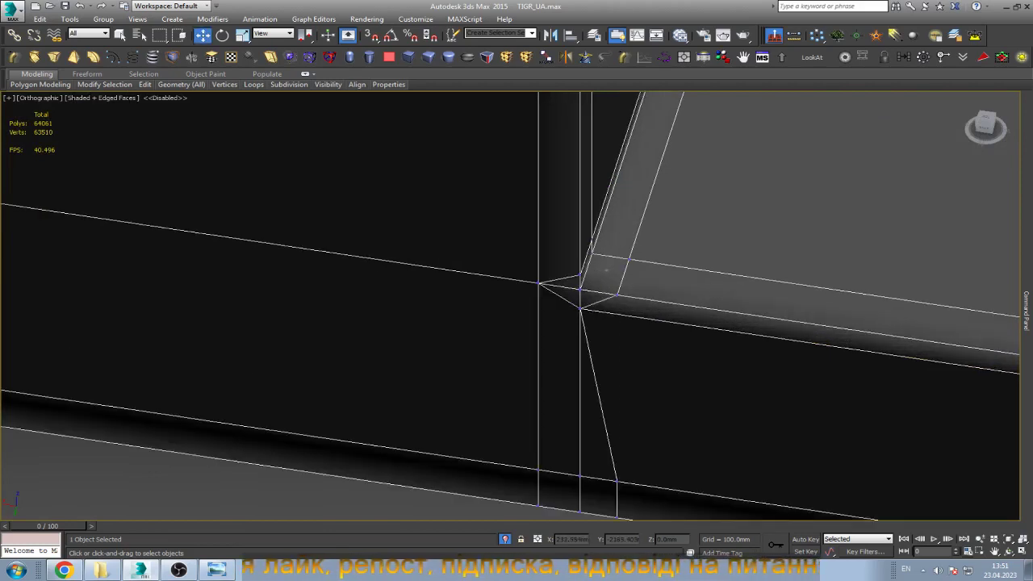
Select the leftover diagonal edge at that junction and remove it.
key(2)
click(598, 395)
key(BackSpace)
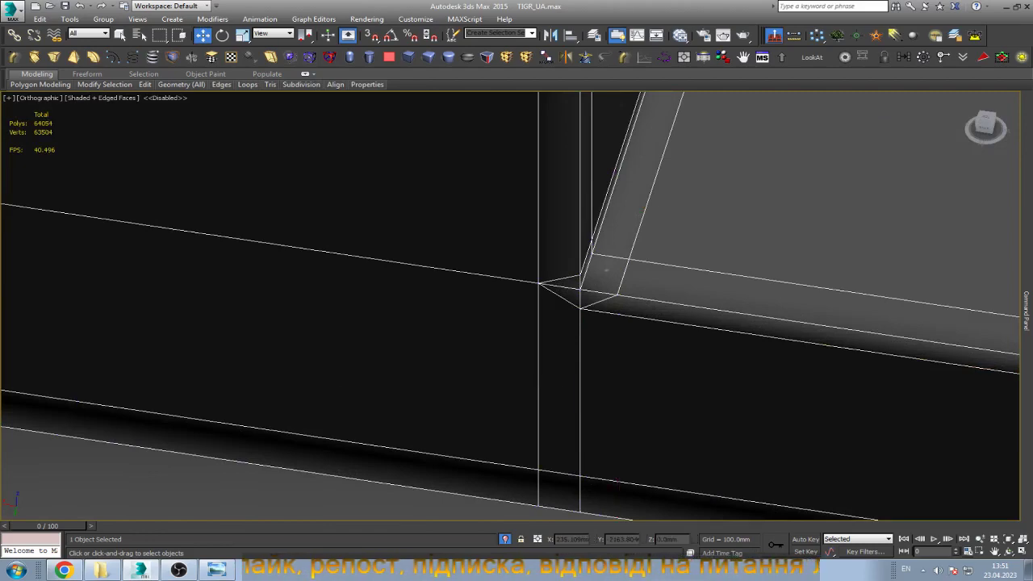
scroll(605, 307, down, 5)
scroll(605, 307, up, 5)
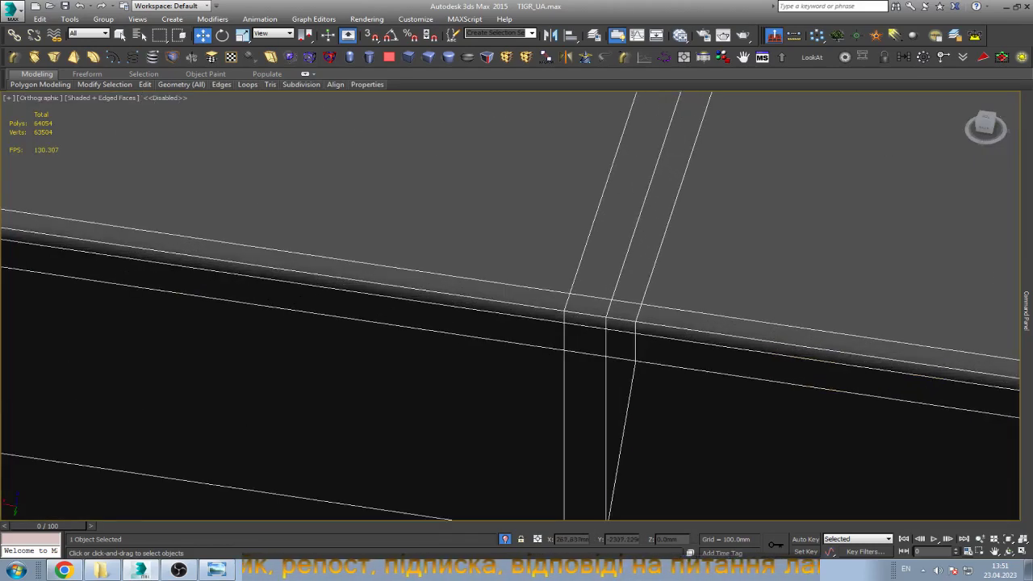
scroll(605, 307, down, 3)
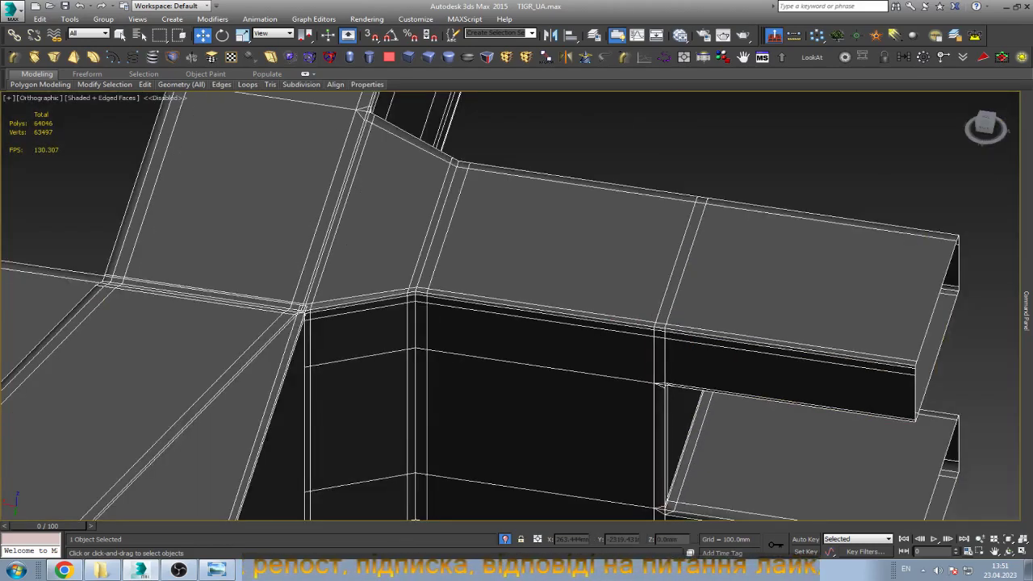
scroll(682, 331, down, 3)
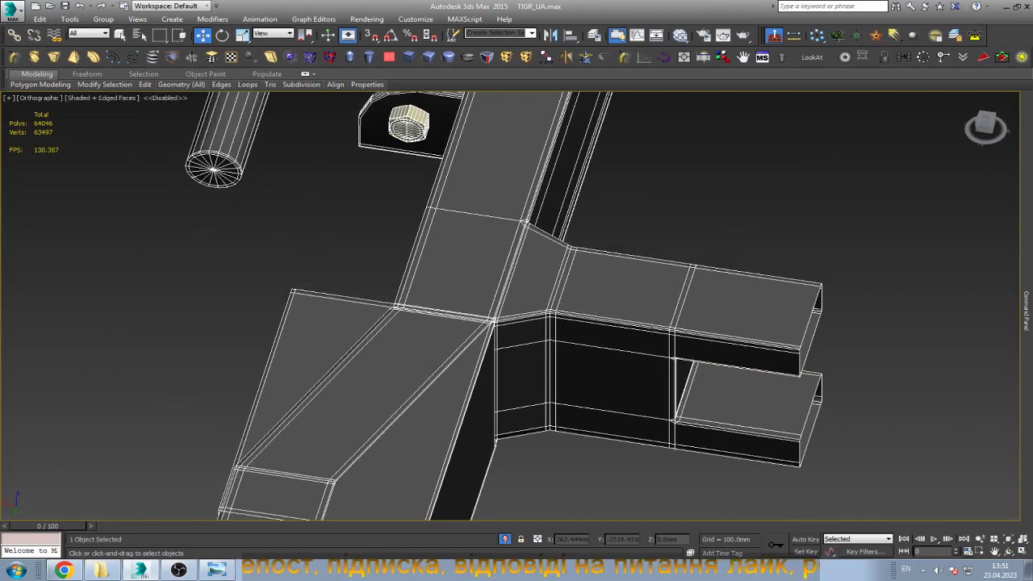
key(5)
scroll(961, 379, down, 5)
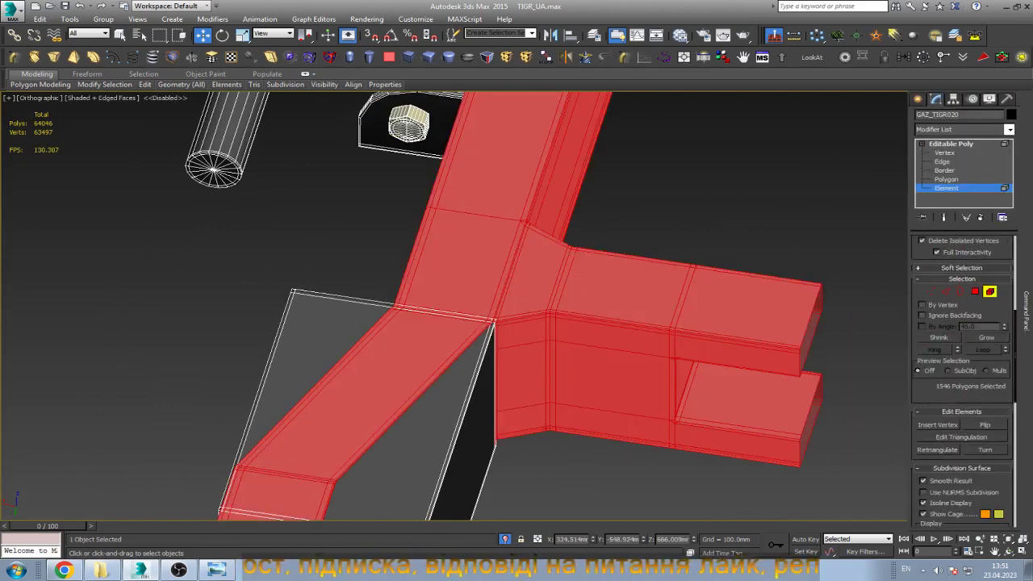
scroll(962, 380, down, 5)
scroll(962, 379, down, 5)
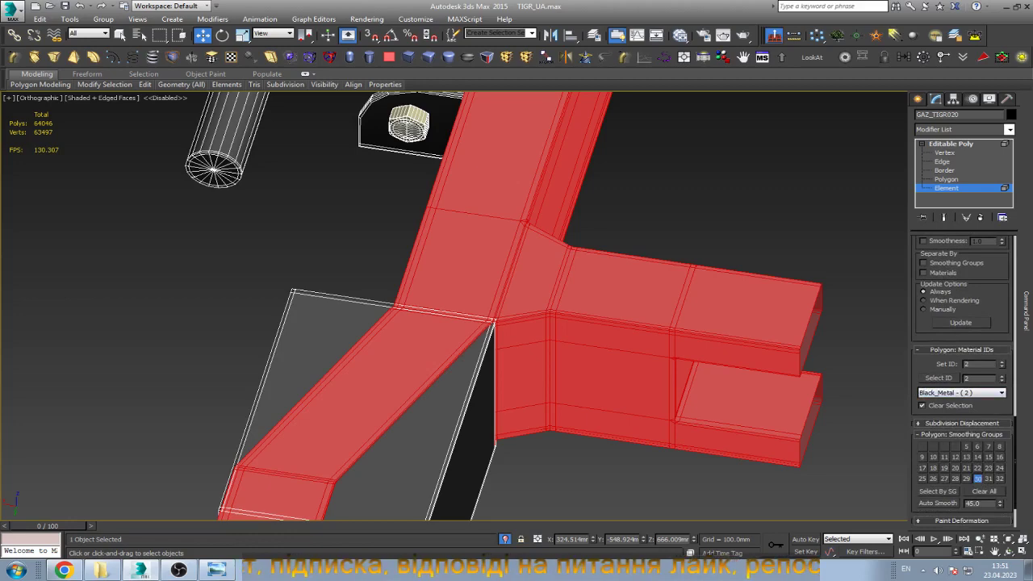
key(5)
key(ctrl+d)
scroll(517, 307, down, 5)
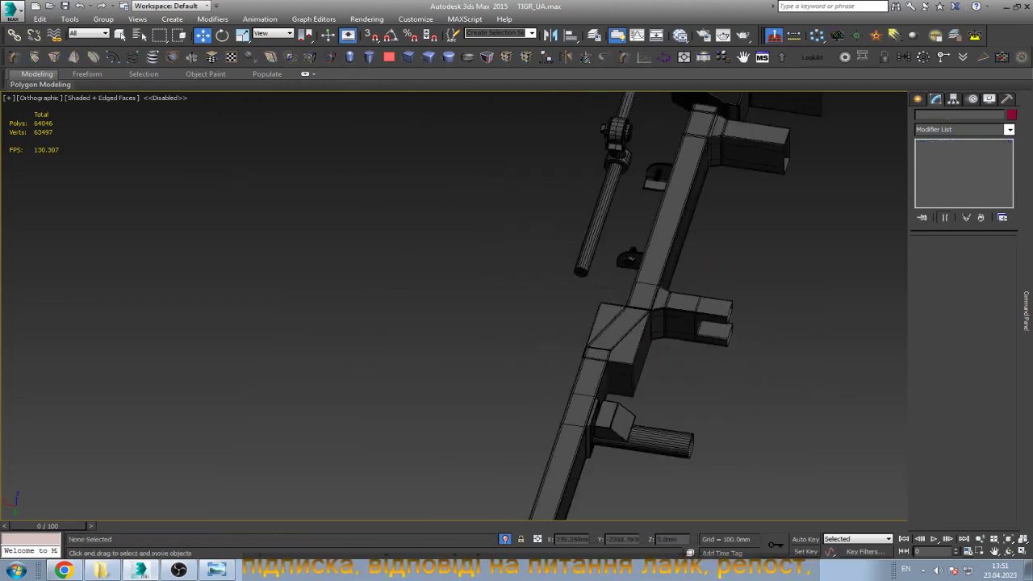
key(ctrl+a)
scroll(742, 113, up, 10)
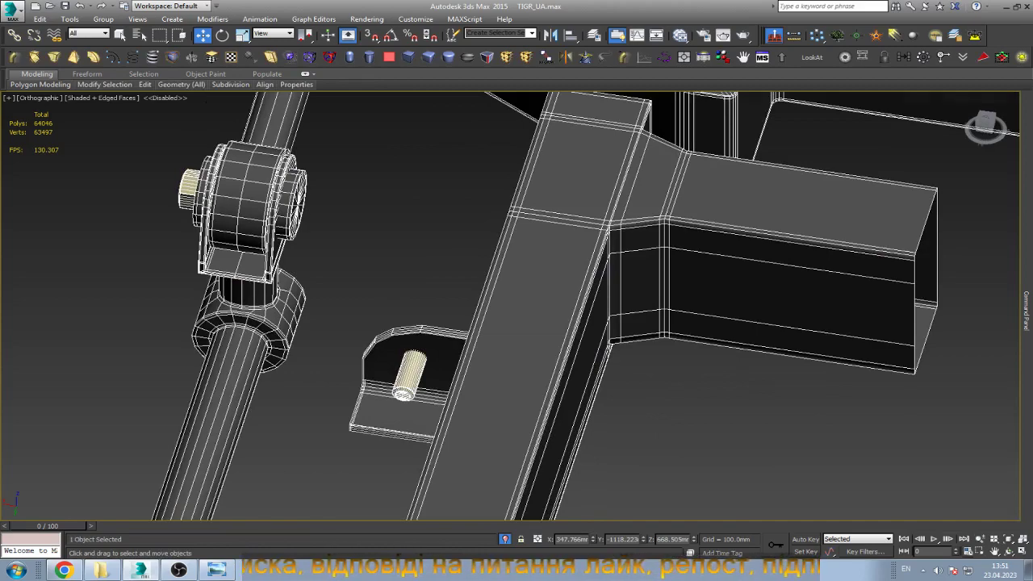
Zoom to the corner beside the pin bracket and target-weld the stray vertex onto its neighbour.
scroll(541, 246, down, 3)
scroll(323, 218, up, 5)
scroll(436, 266, up, 3)
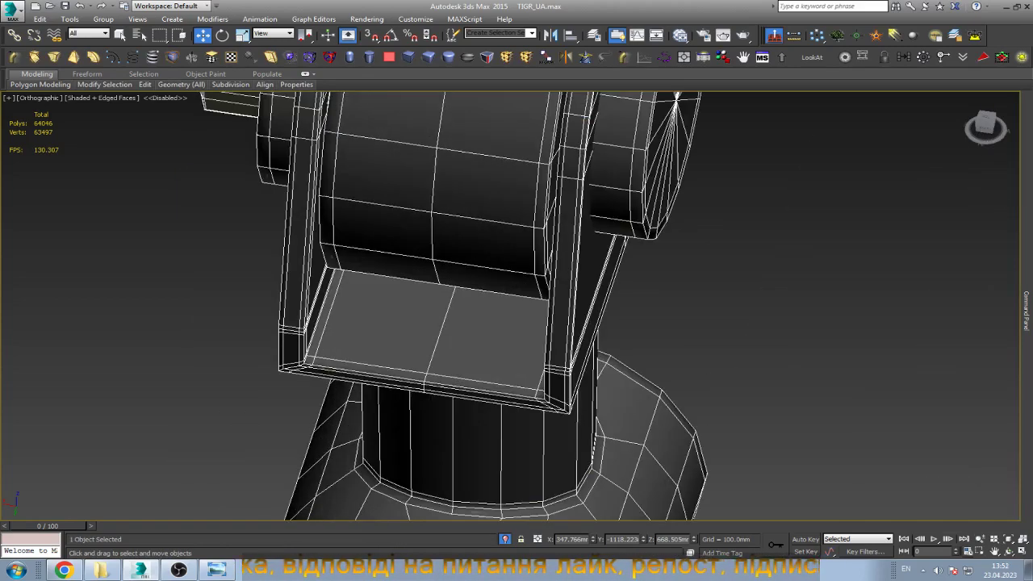
scroll(384, 290, down, 2)
scroll(383, 290, down, 3)
scroll(563, 459, up, 4)
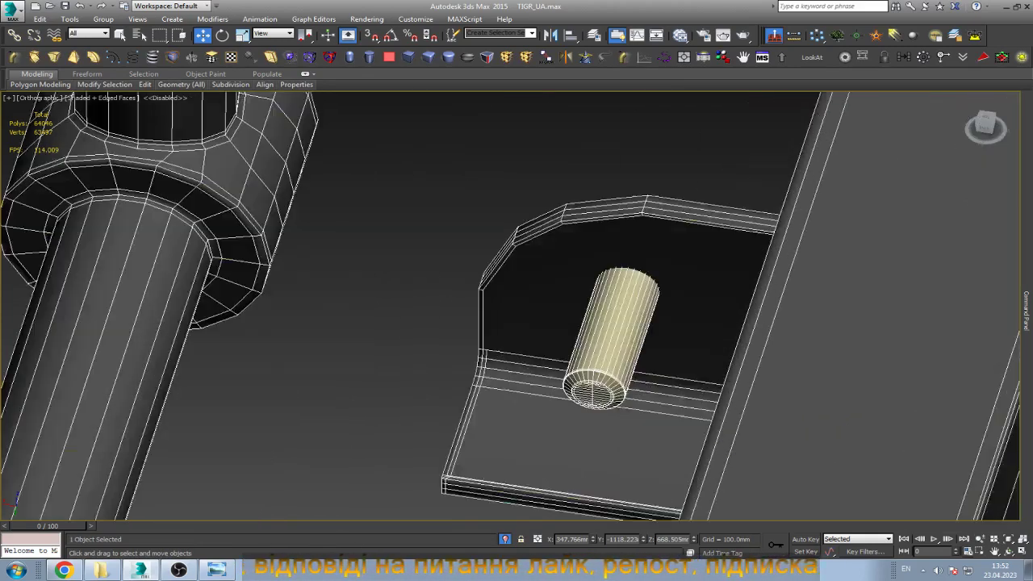
scroll(562, 459, up, 1)
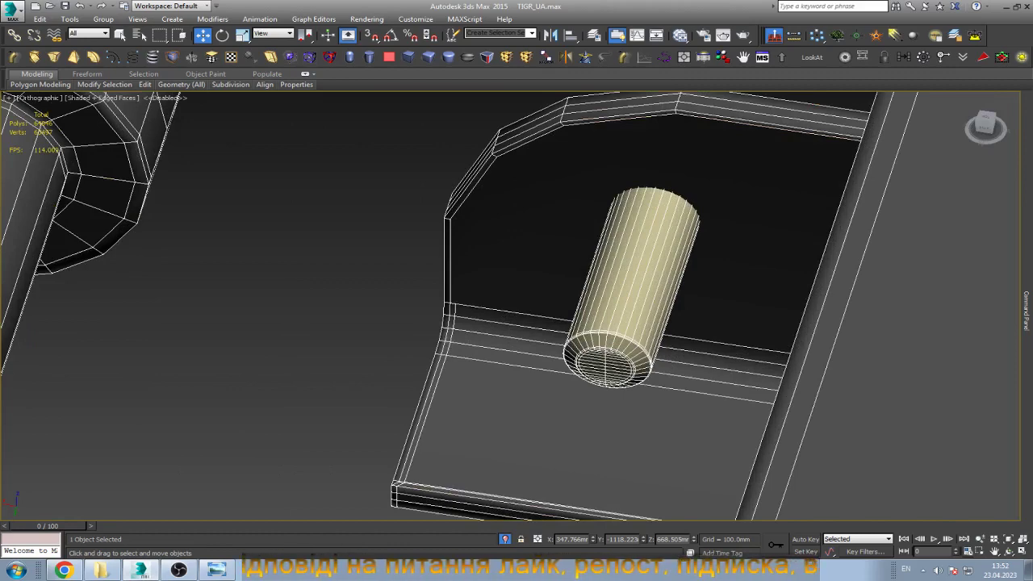
scroll(517, 306, up, 3)
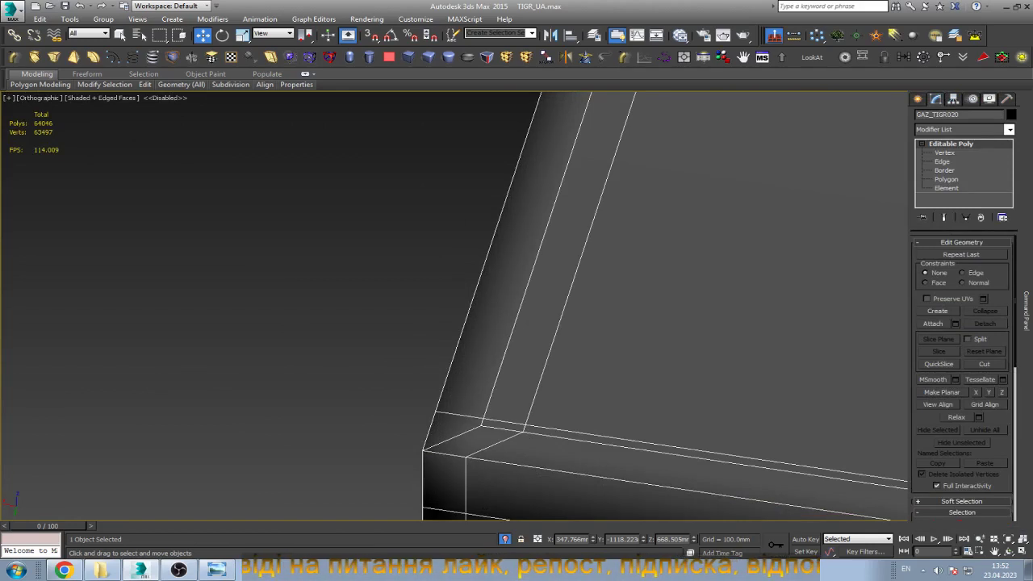
click(944, 152)
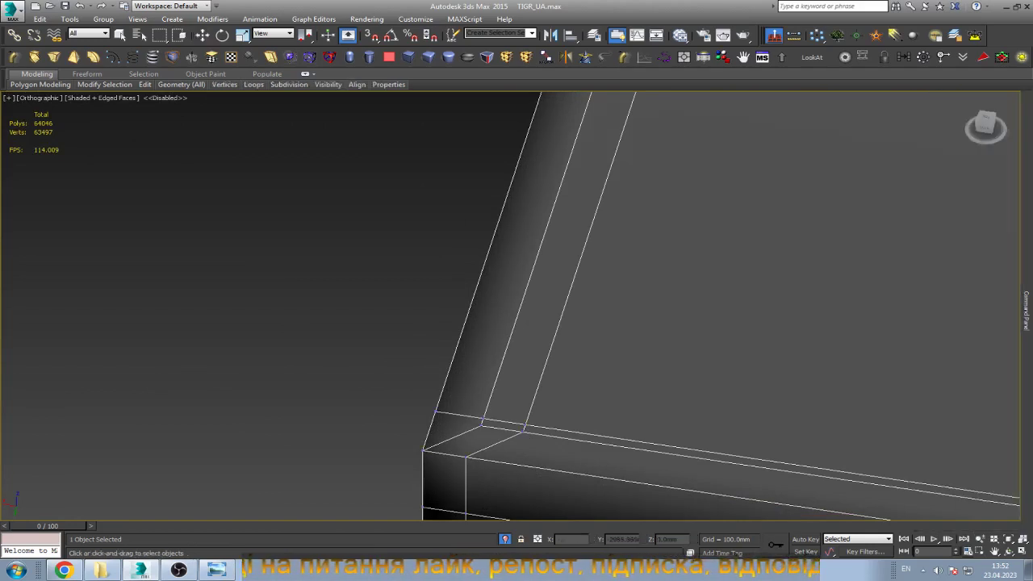
drag(523, 427, 482, 422)
key(w)
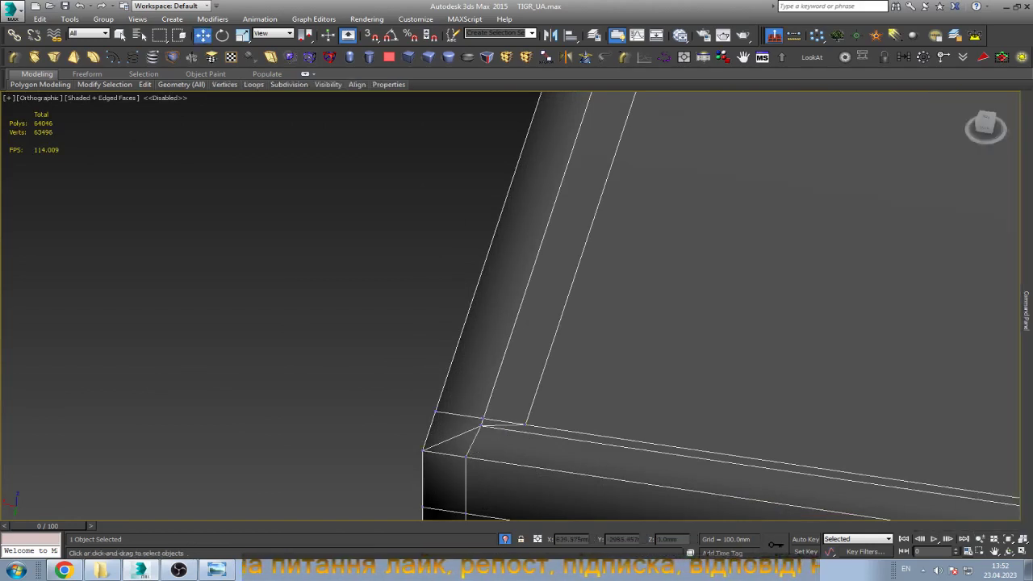
At Edge level, select an edge on the top face.
key(2)
click(579, 259)
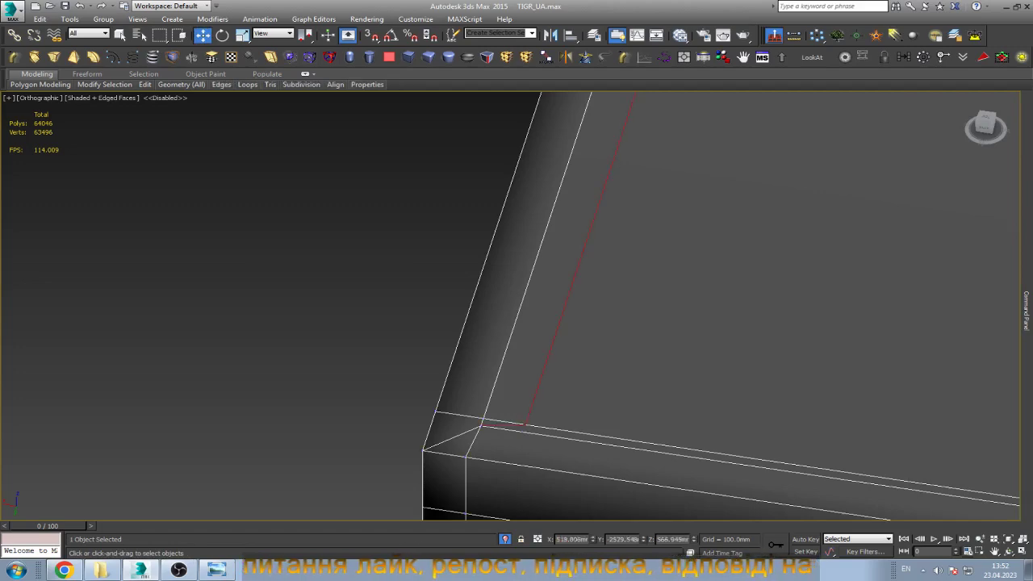
scroll(633, 142, down, 3)
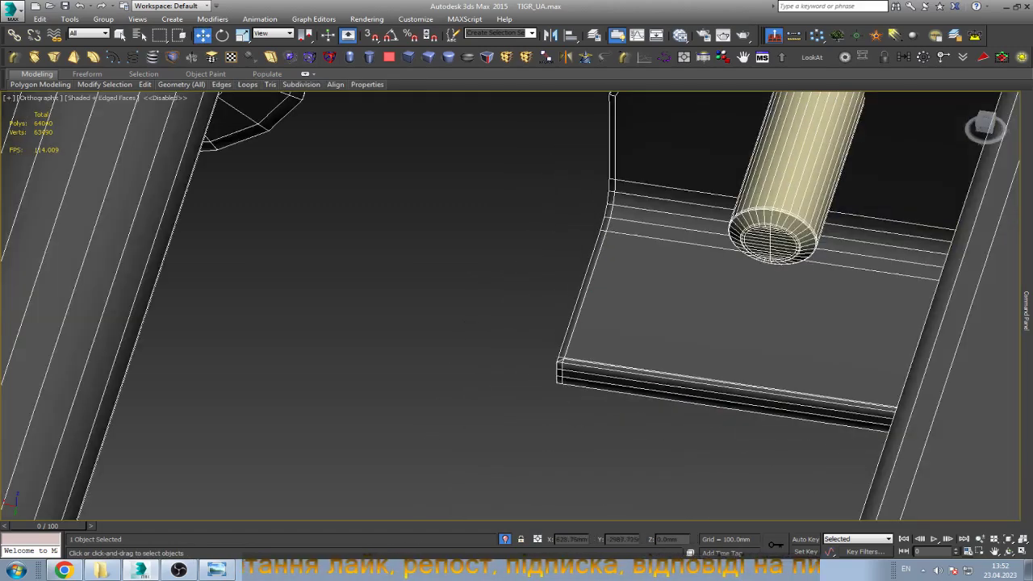
Select the plate's front top edge and orbit in on the beam-box corner.
click(726, 383)
alt+middle_drag(564, 323, 452, 307)
scroll(510, 305, up, 5)
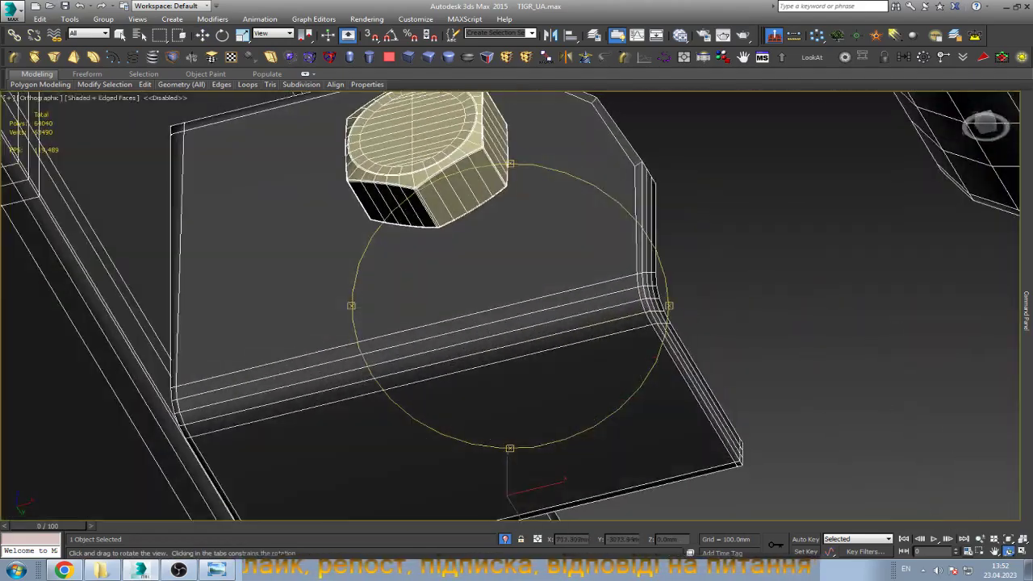
scroll(510, 305, down, 4)
alt+middle_drag(510, 305, 452, 306)
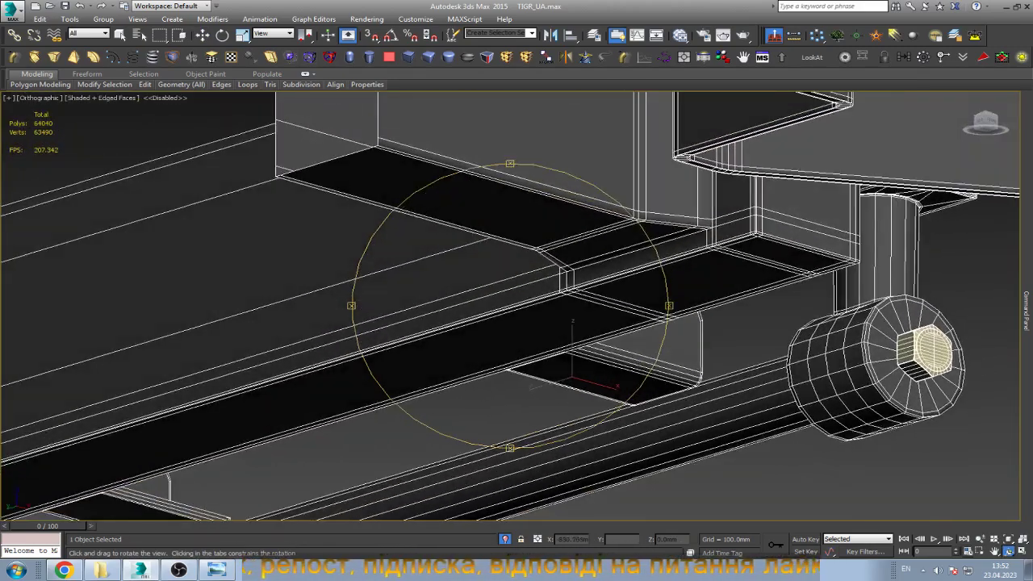
scroll(510, 305, up, 5)
scroll(510, 305, up, 3)
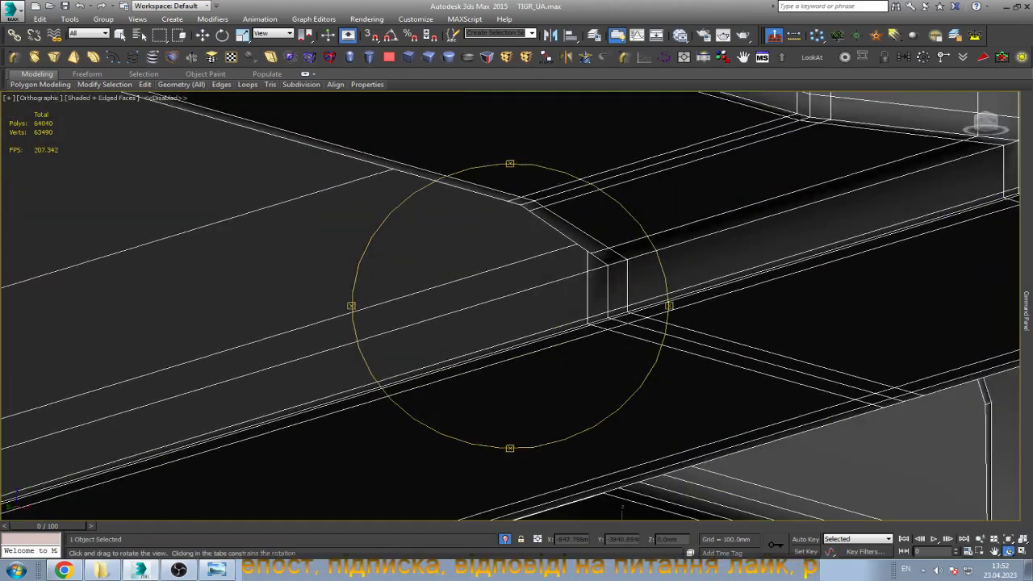
mouse_move(510, 304)
alt+middle_down()
mouse_move(484, 306)
mouse_move(476, 266)
alt+middle_up()
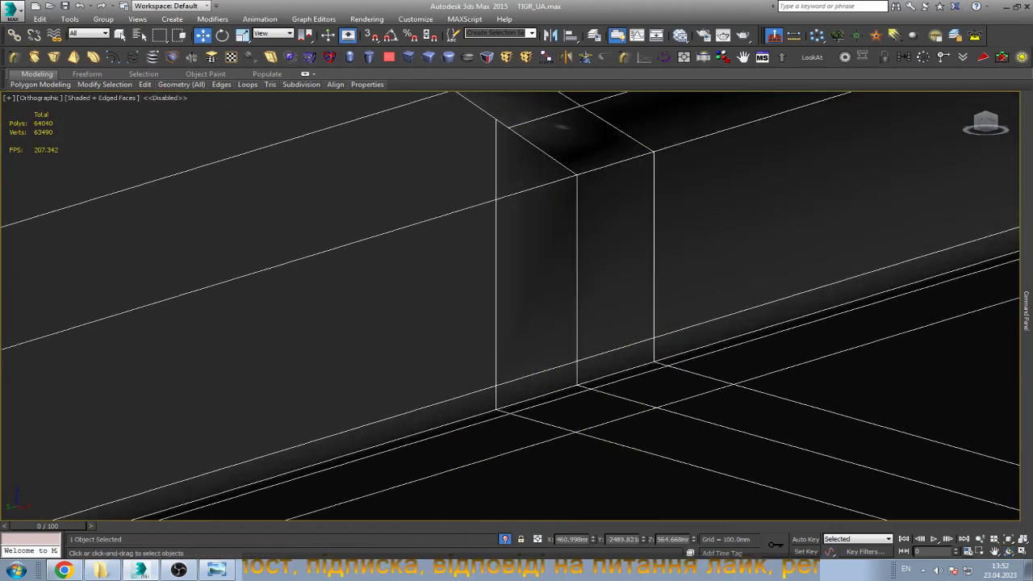
At Vertex level, target-weld the stray vertices onto the box's corner vertex.
key(1)
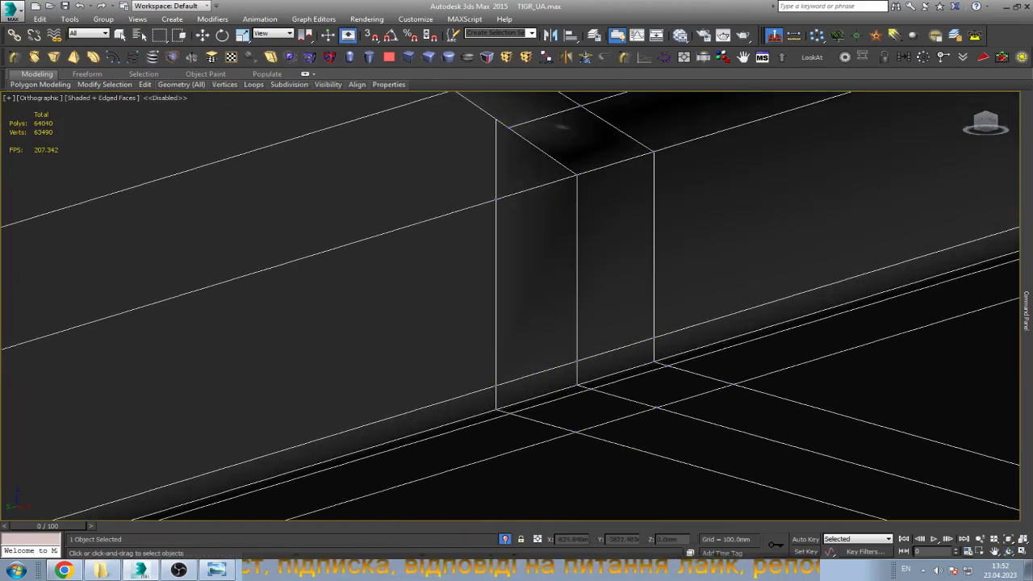
click(578, 357)
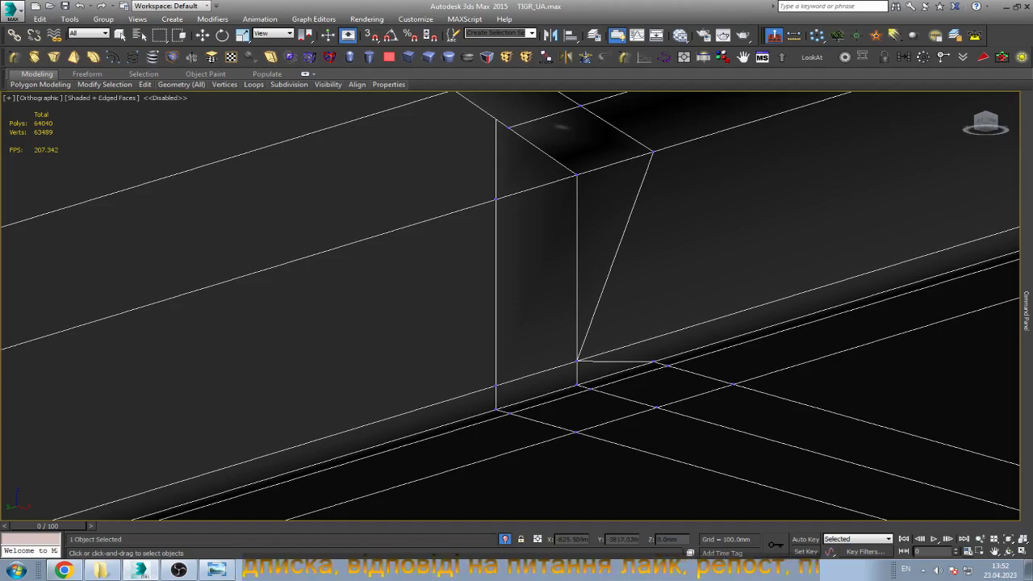
key(w)
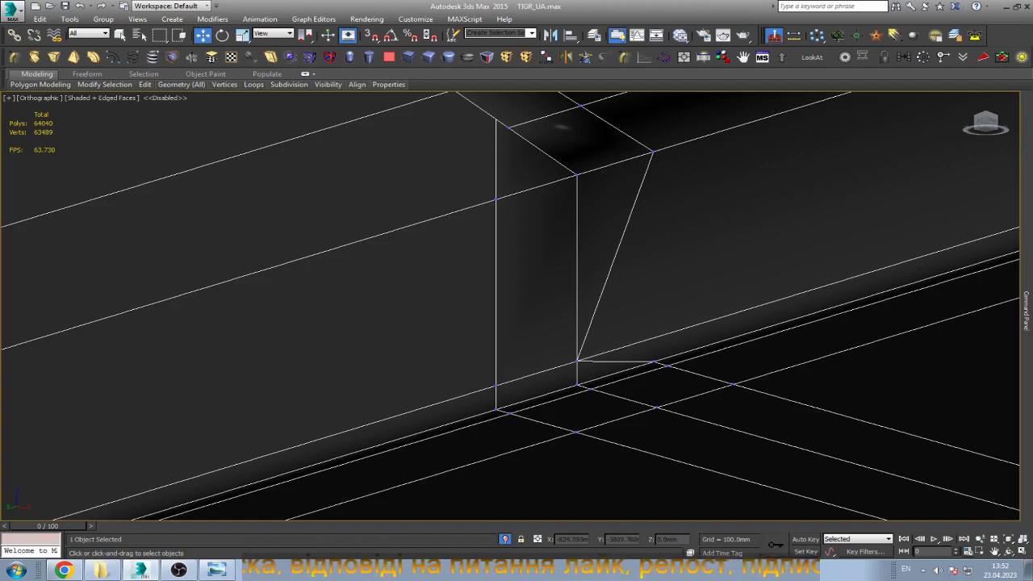
click(496, 386)
click(645, 341)
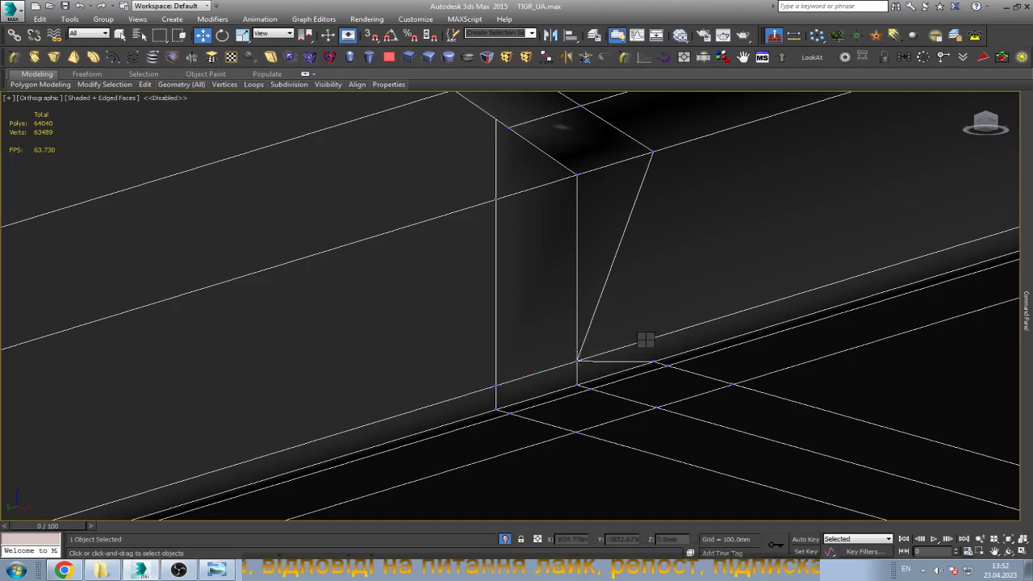
key(q)
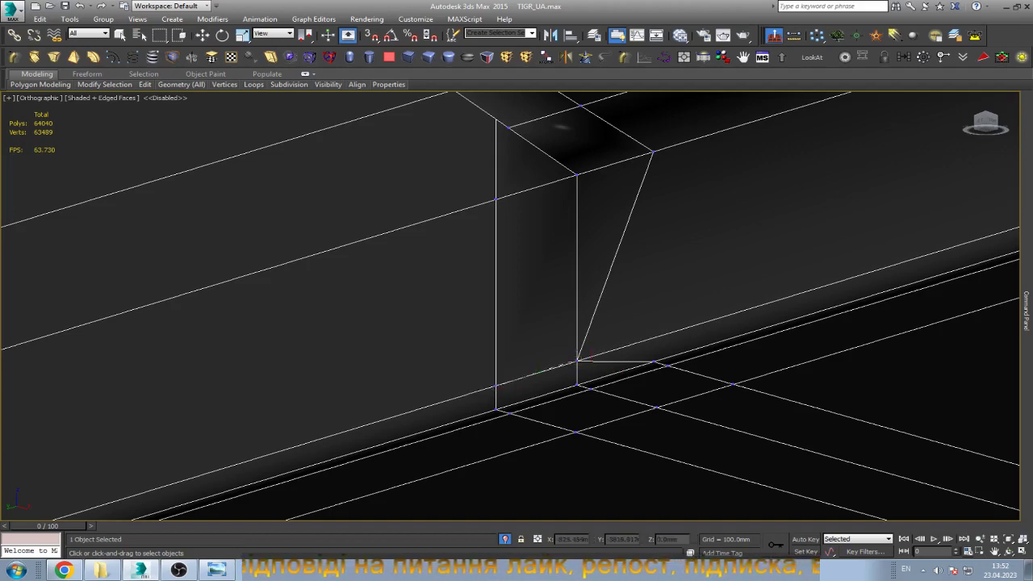
click(576, 361)
key(w)
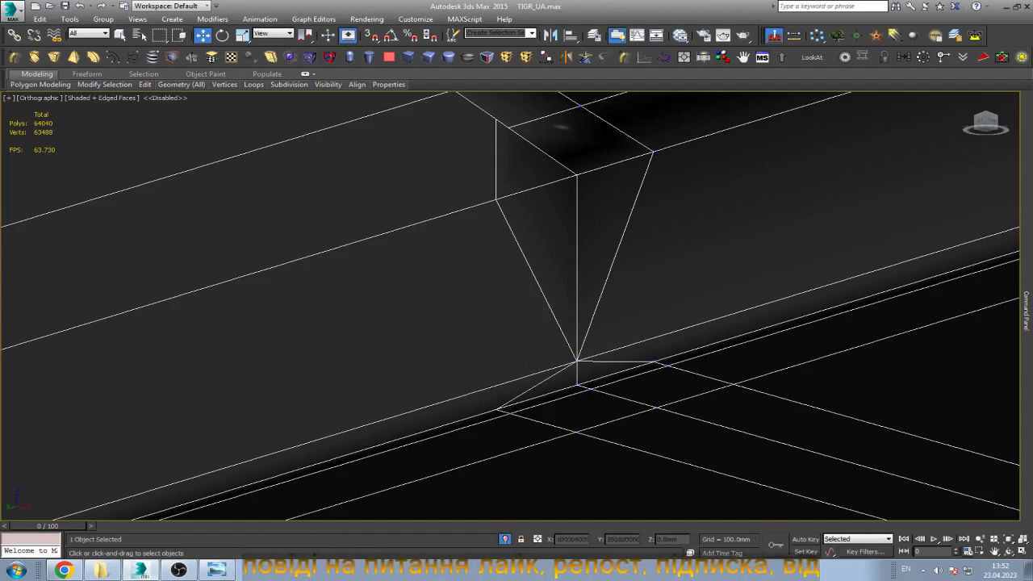
Frame the selected edges, then weld two stray vertices onto the same corner vertex.
key(2)
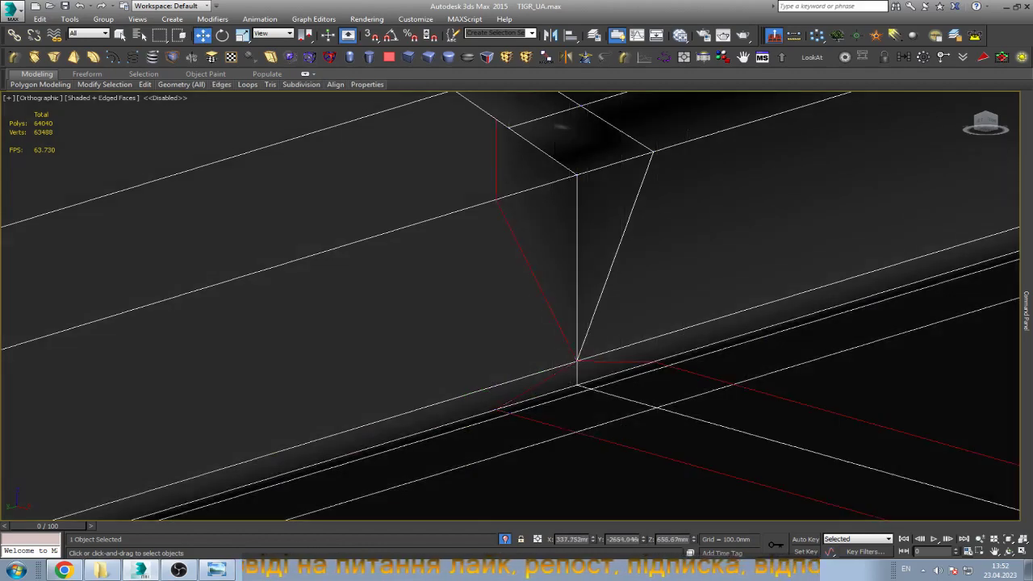
key(z)
alt+middle_drag(634, 347, 613, 331)
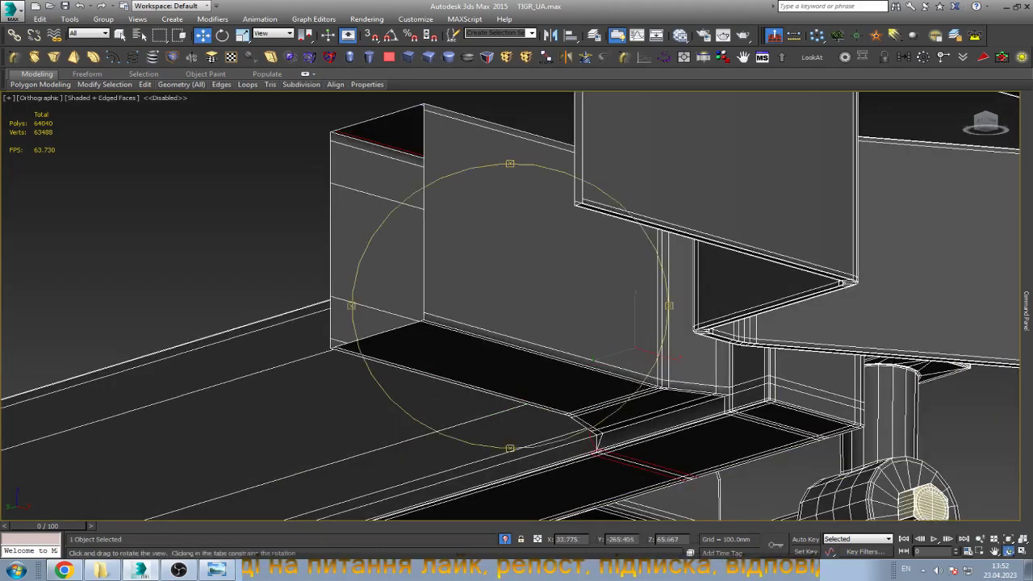
scroll(661, 286, up, 3)
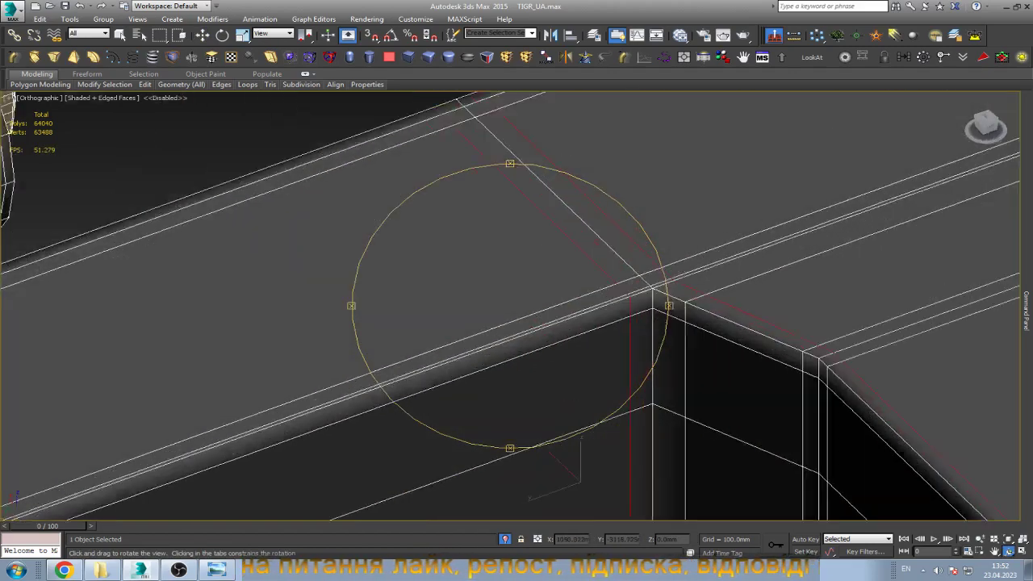
scroll(661, 286, up, 3)
key(w)
key(1)
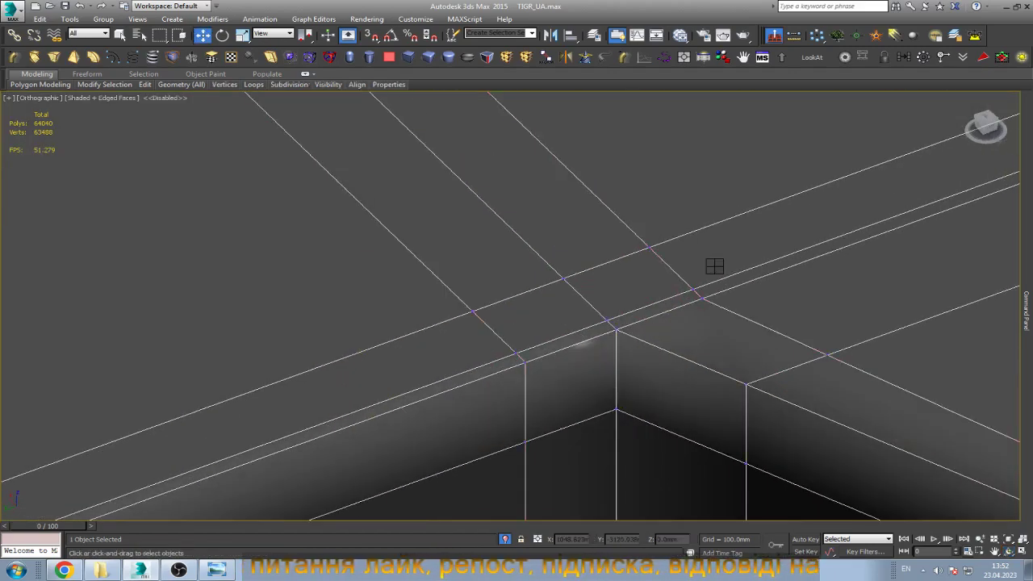
drag(651, 246, 563, 278)
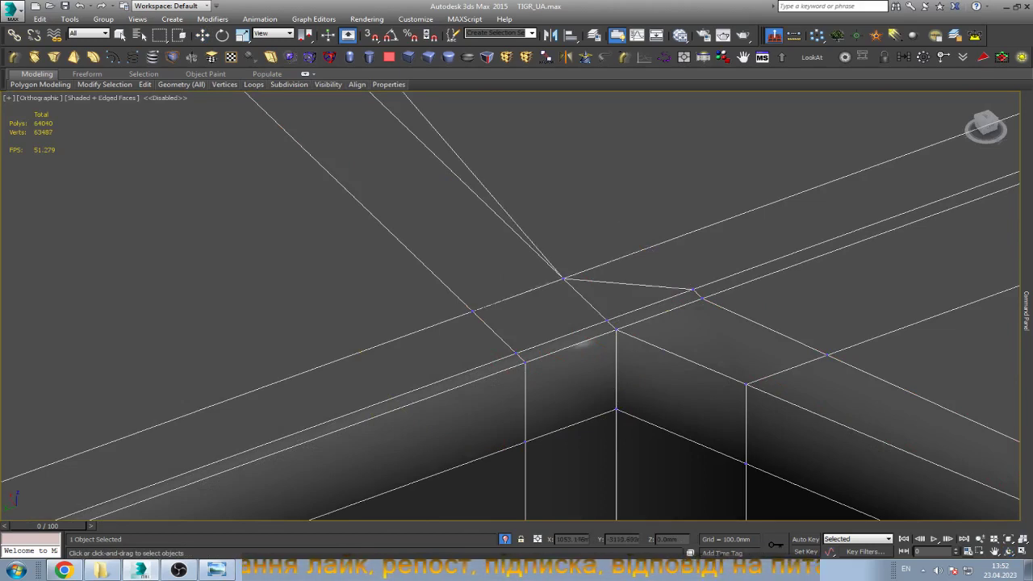
drag(473, 309, 563, 278)
Clear the edge selection and target-weld the remaining stray vertex onto the beam corner.
key(2)
click(484, 187)
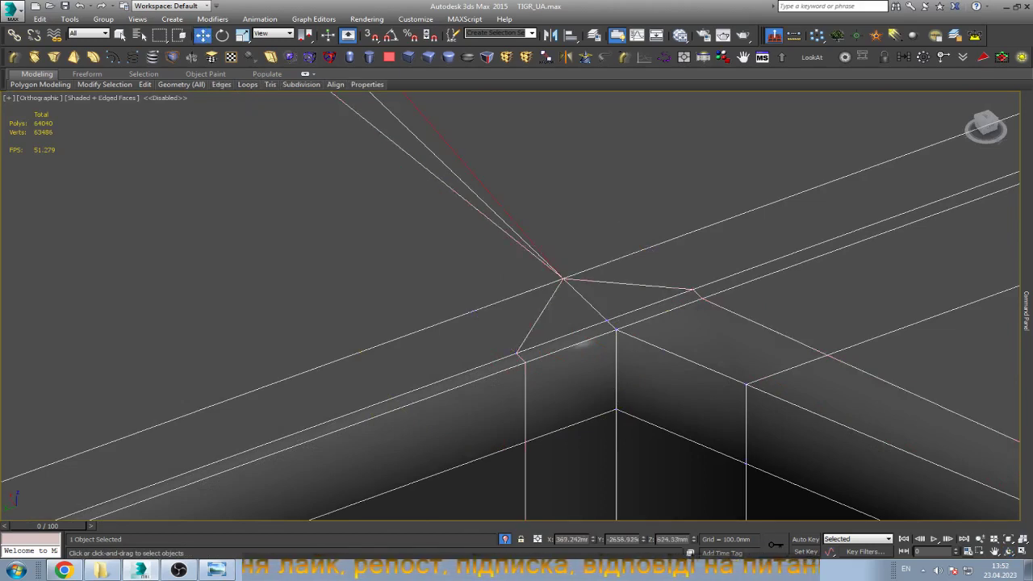
scroll(548, 202, down, 5)
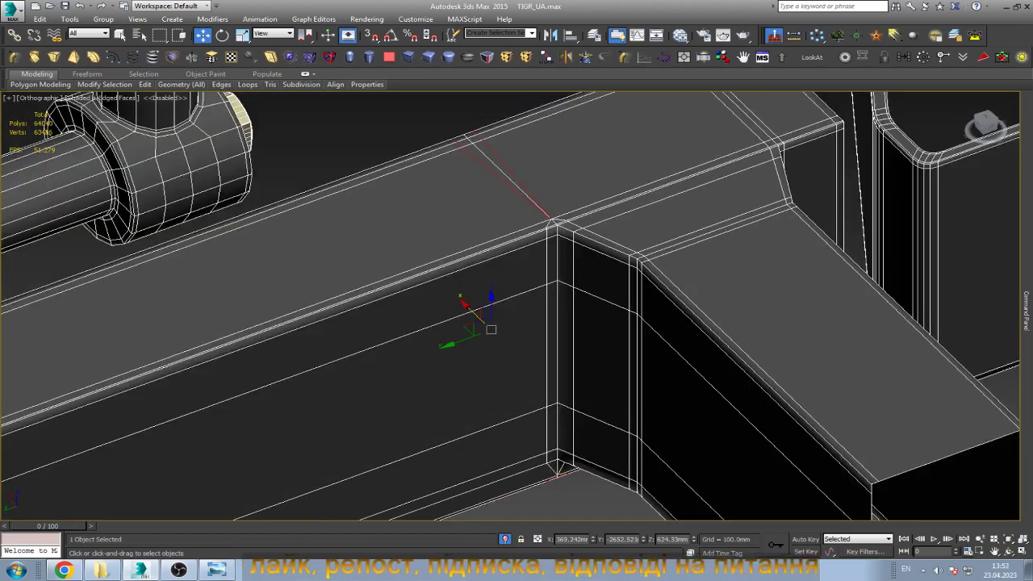
key(ctrl+d)
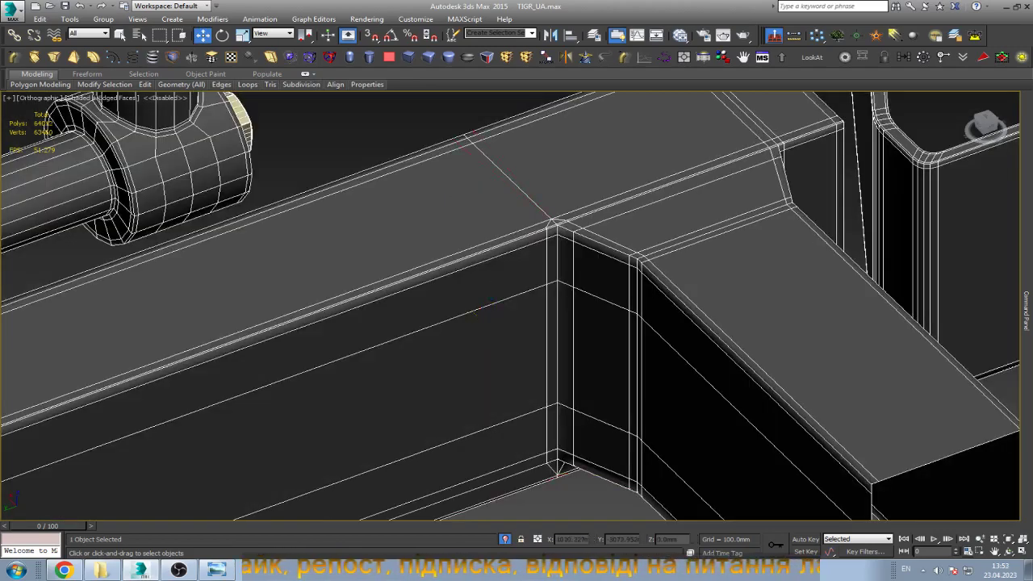
scroll(476, 308, down, 5)
scroll(621, 298, up, 4)
scroll(621, 298, up, 3)
scroll(621, 298, up, 2)
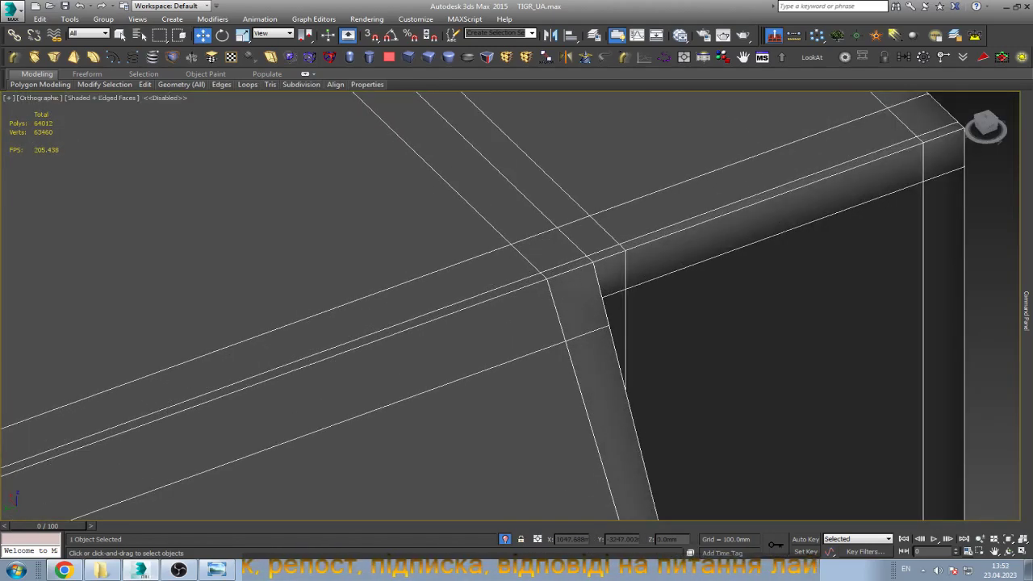
key(1)
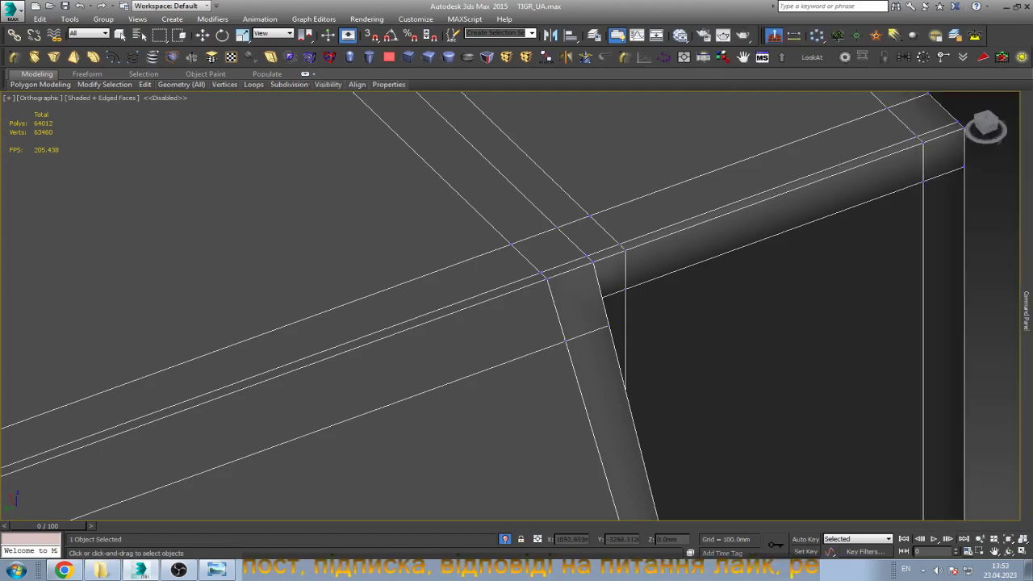
drag(589, 216, 556, 227)
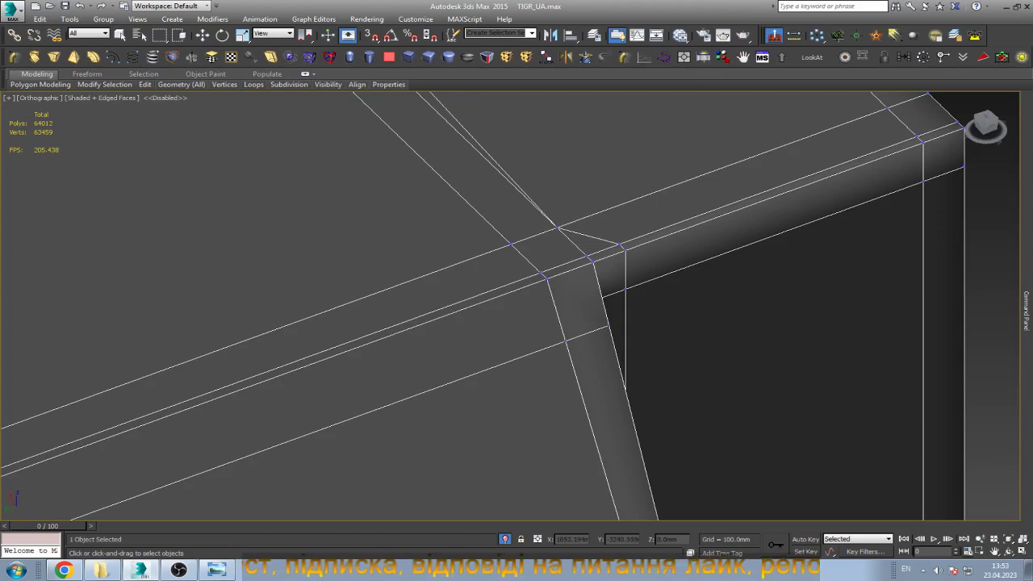
Orbit in on the frame junction and weld both stray vertices into the corner vertex.
key(w)
scroll(605, 129, down, 3)
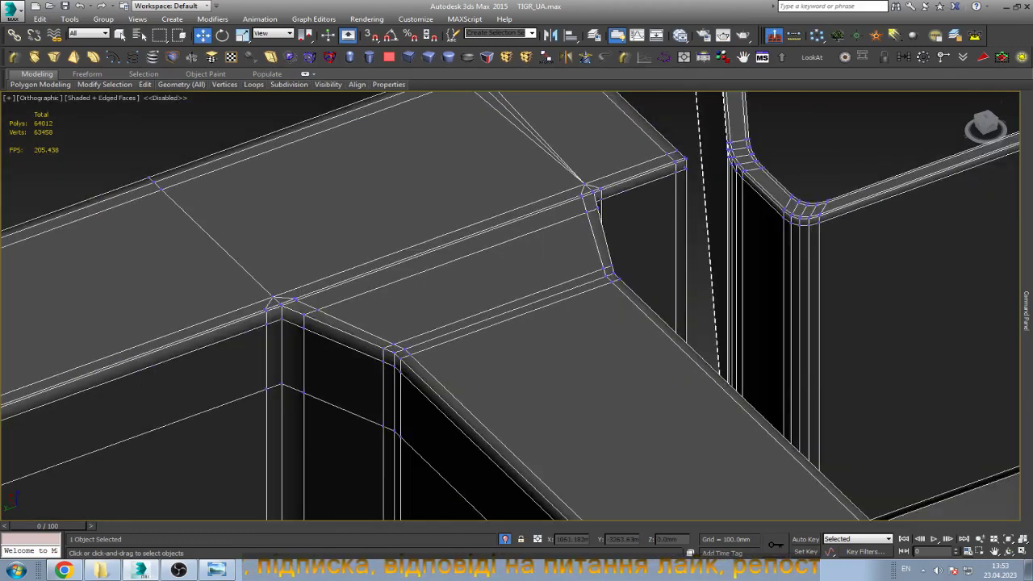
scroll(605, 129, down, 1)
key(ctrl+r)
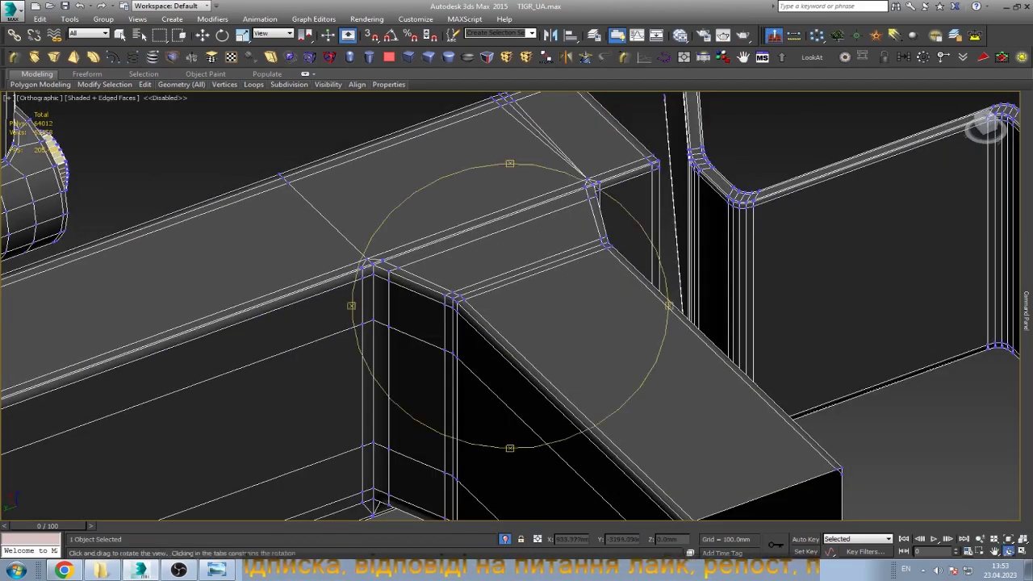
drag(508, 322, 508, 202)
drag(508, 363, 484, 242)
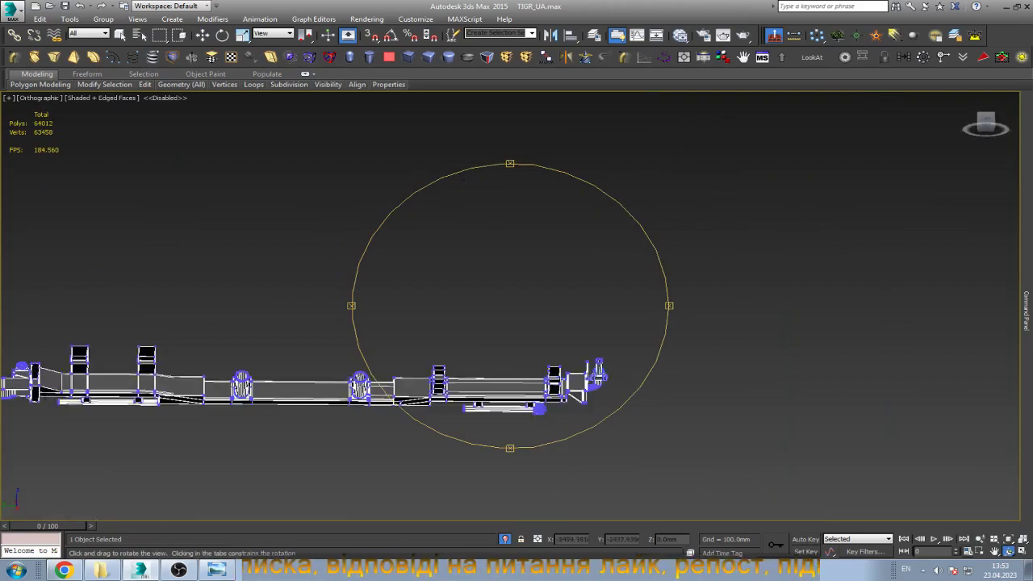
scroll(570, 268, up, 5)
scroll(571, 268, up, 2)
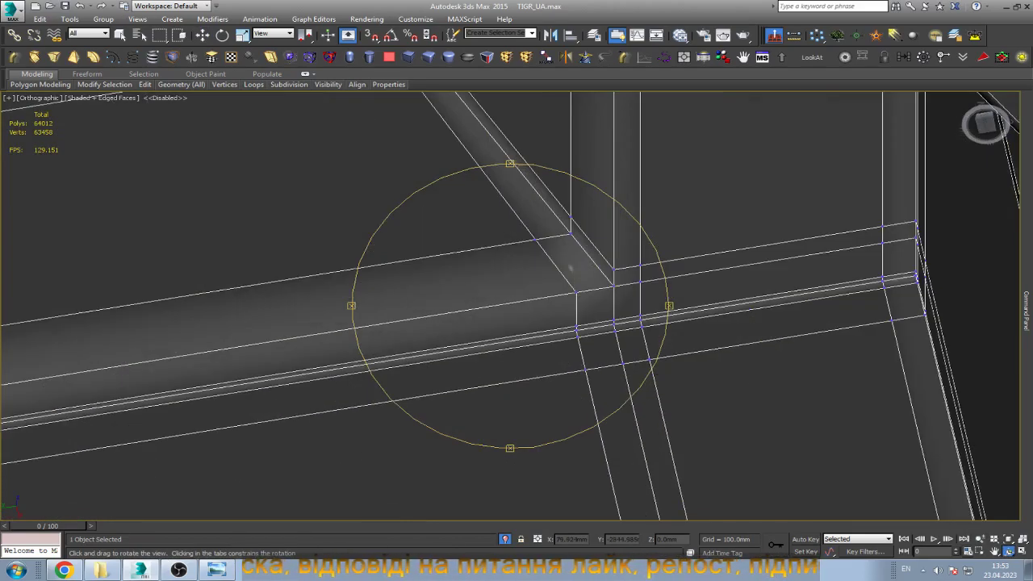
drag(571, 268, 620, 293)
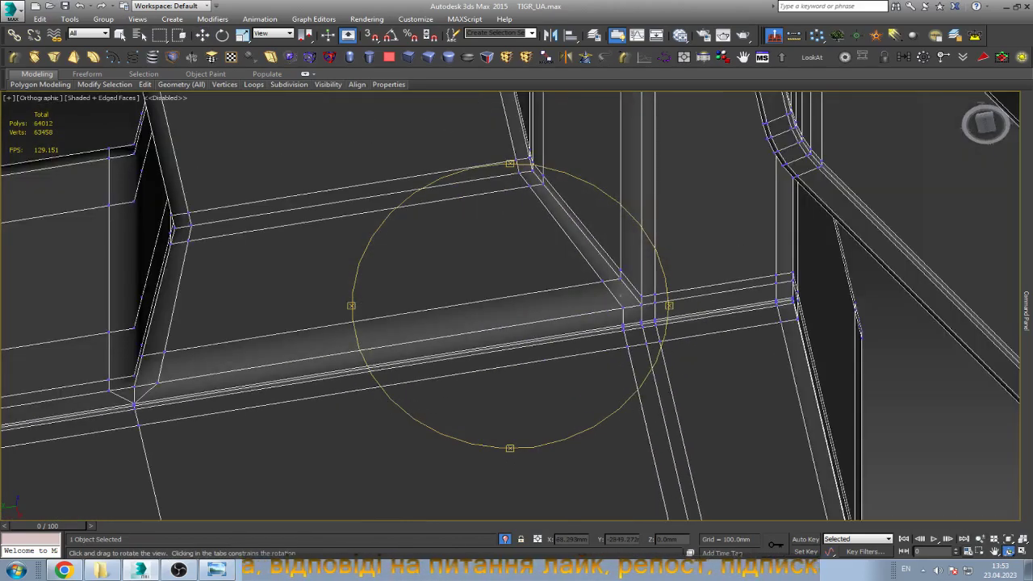
drag(511, 287, 484, 267)
key(Escape)
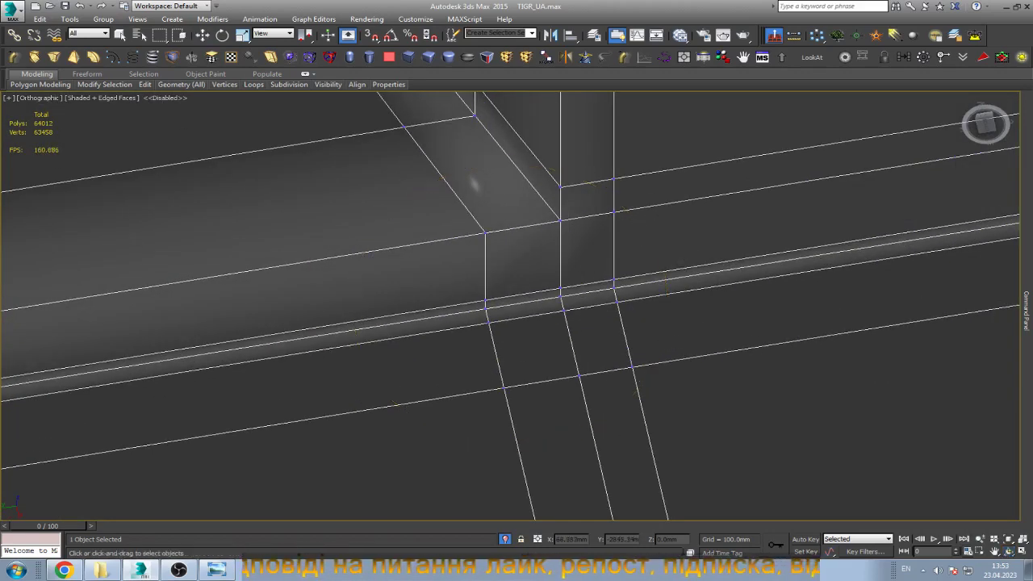
click(561, 287)
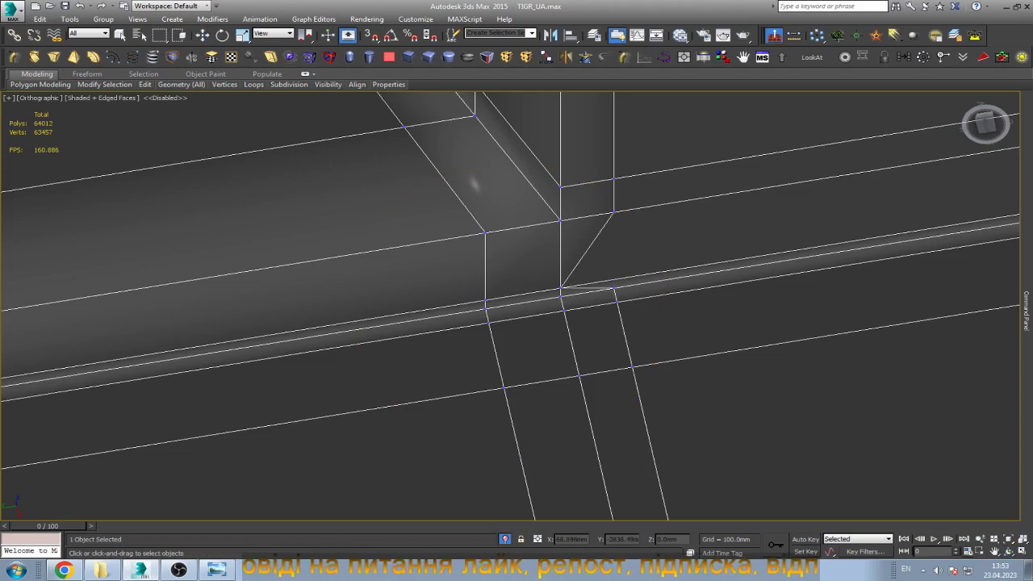
click(561, 287)
key(w)
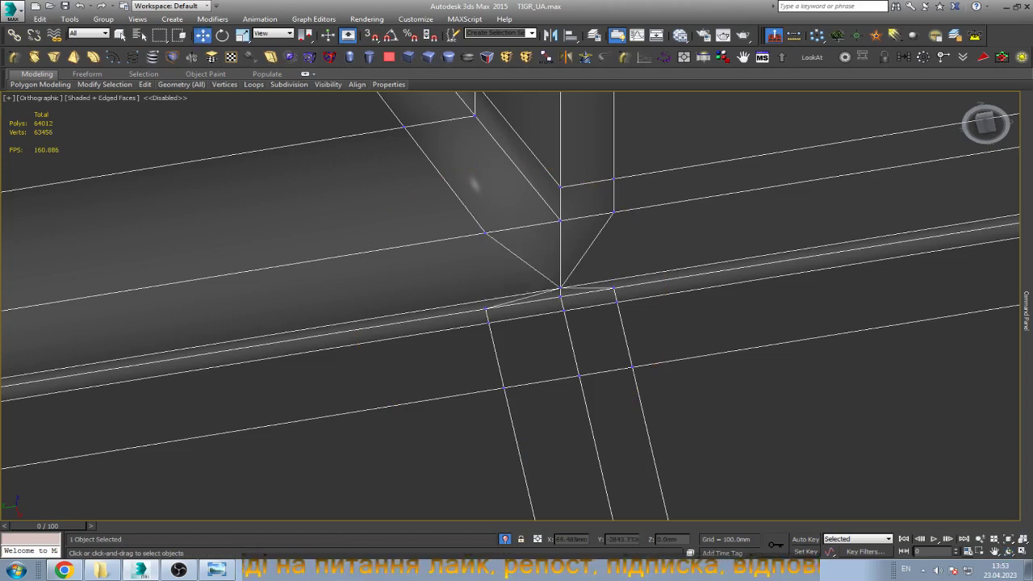
Loop-select the extra edges around that face at Edge level and remove them.
key(2)
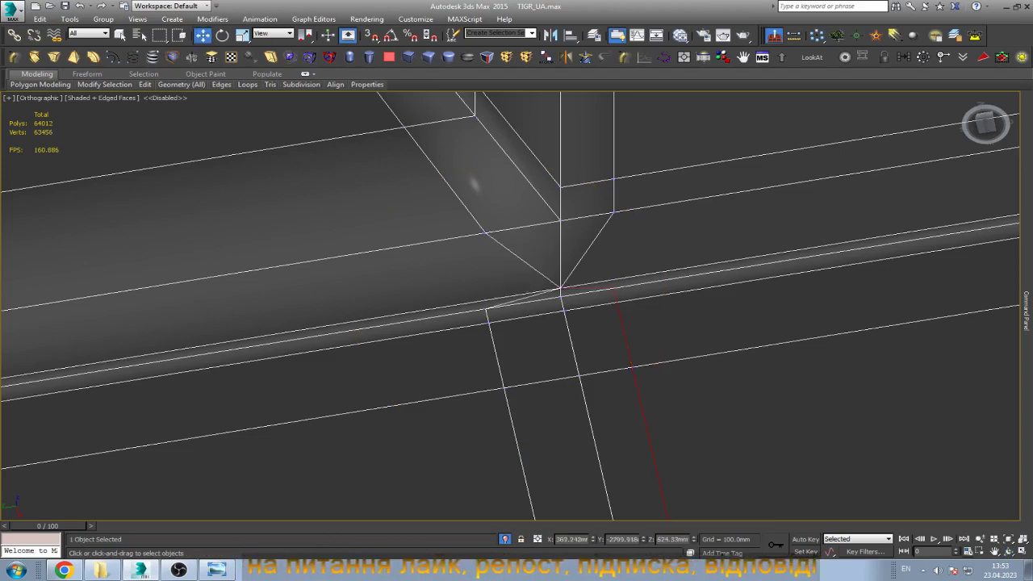
key(alt+l)
key(ctrl+BackSpace)
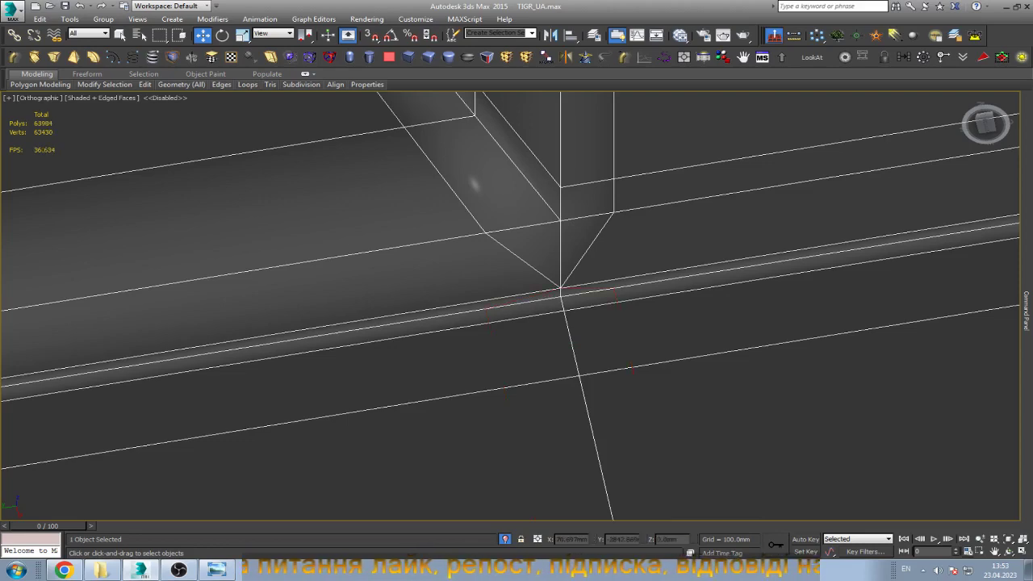
scroll(516, 307, down, 2)
scroll(517, 306, down, 2)
scroll(516, 306, down, 1)
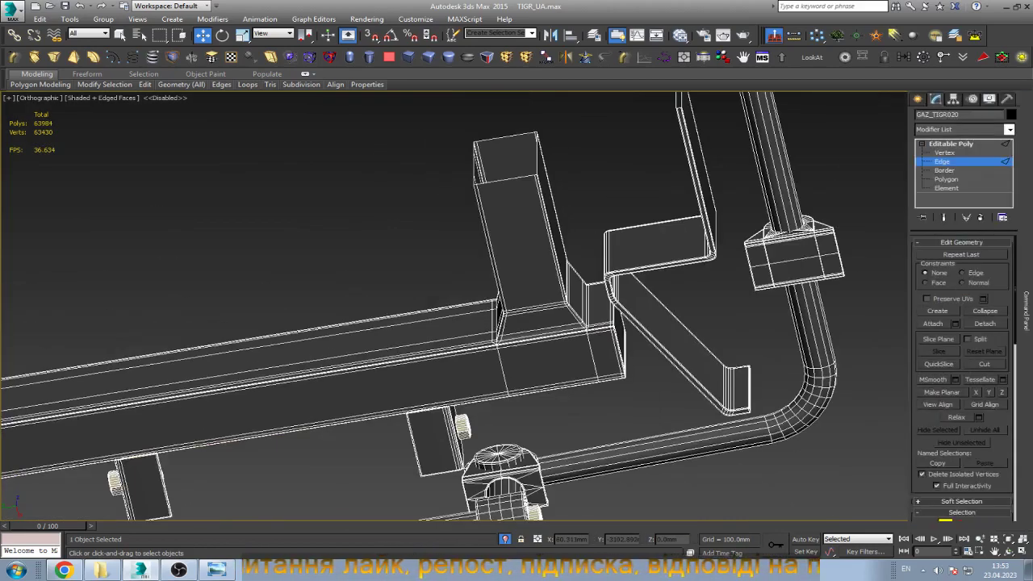
Exit edge editing, clear the selection, and briefly view then close the chassis reference photo.
click(950, 142)
click(484, 484)
scroll(484, 323, down, 5)
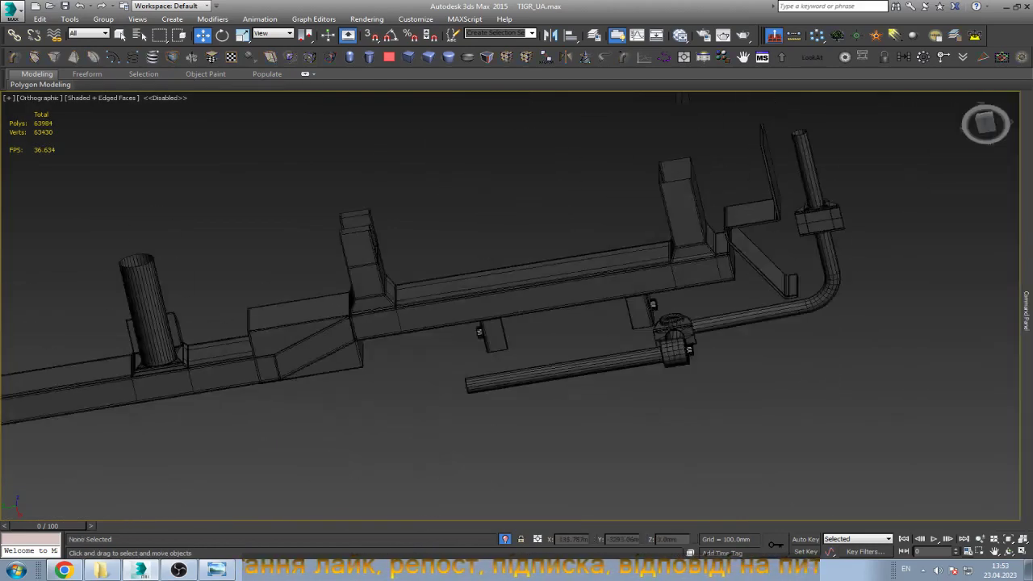
scroll(484, 322, down, 2)
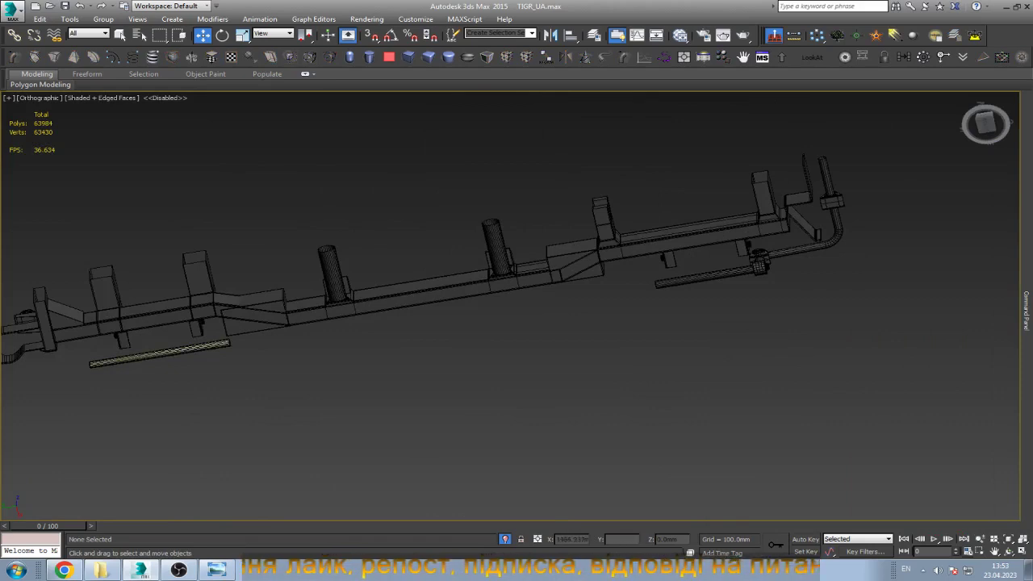
click(216, 569)
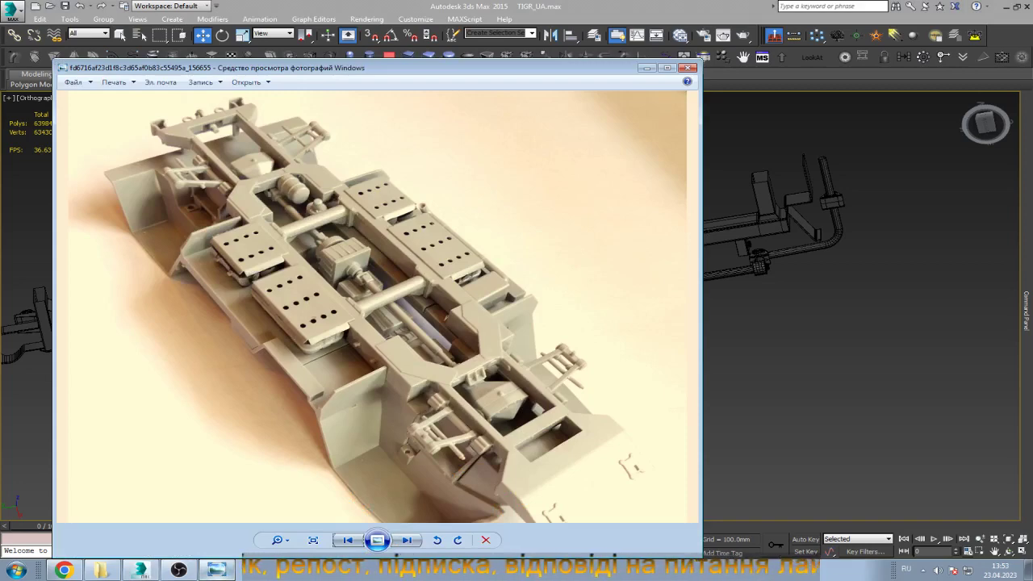
key(alt+F4)
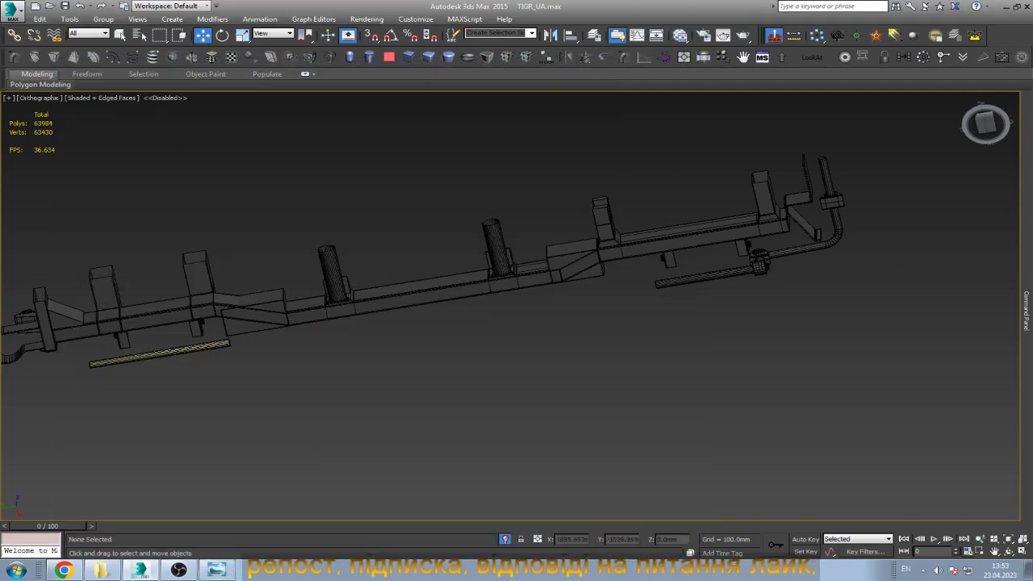
Unhide the whole vehicle, select the underbody panel, orbit underneath, and reopen the chassis photo.
key(Return)
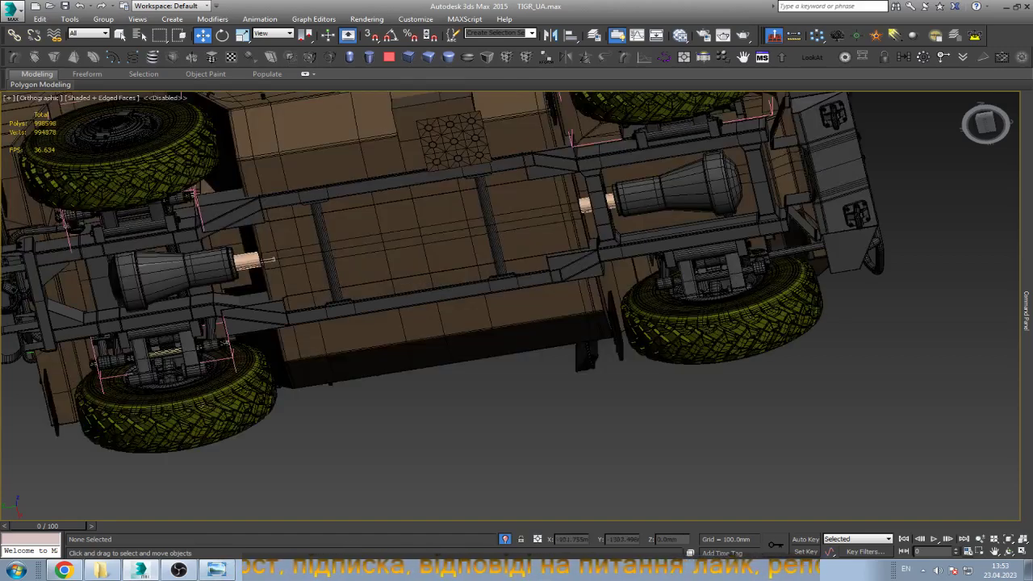
click(209, 96)
scroll(530, 234, up, 3)
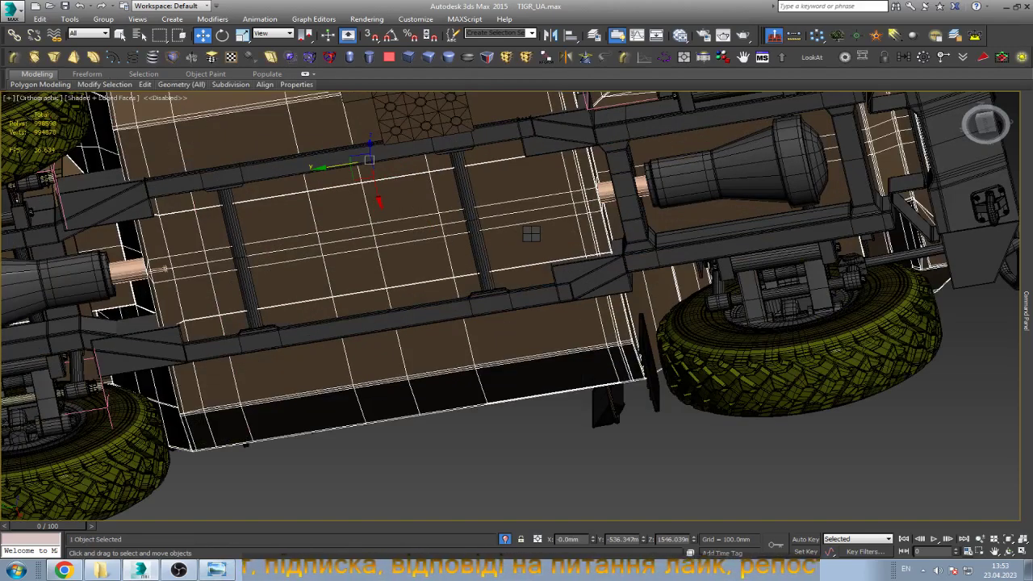
alt+middle_drag(510, 305, 564, 242)
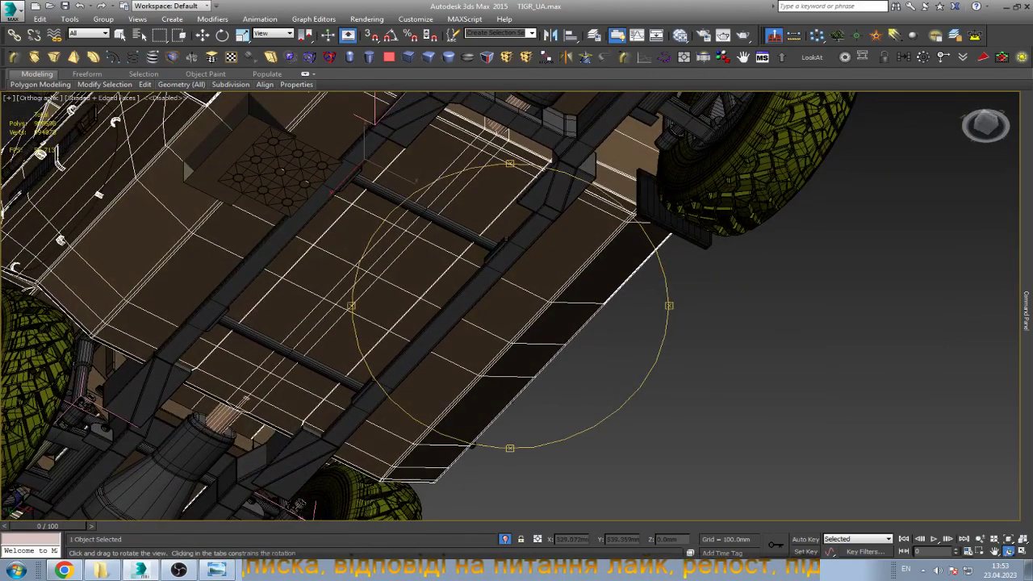
click(216, 571)
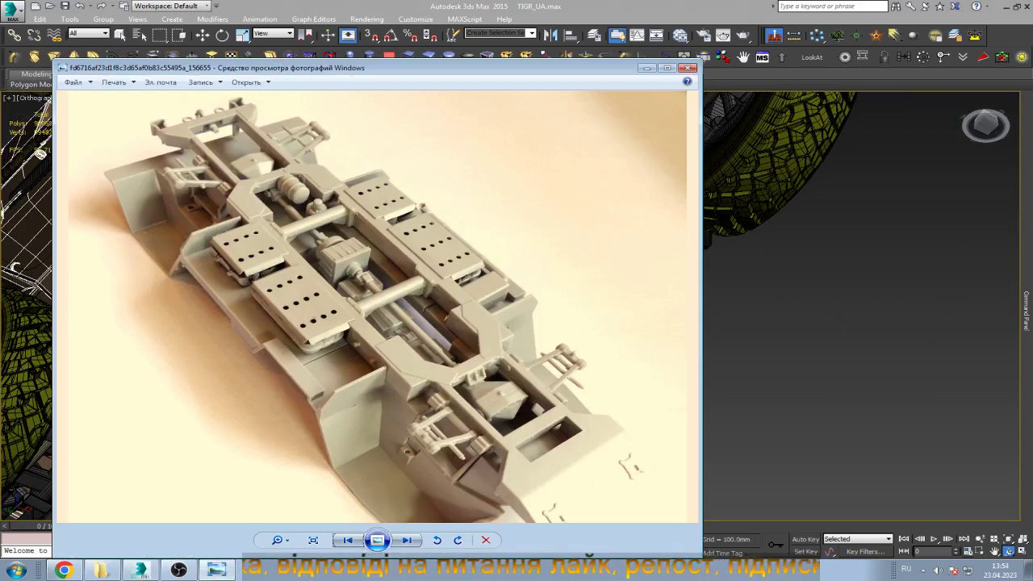
Page through the chassis and Tiger vehicle photos to the side-and-front drawing.
key(Right)
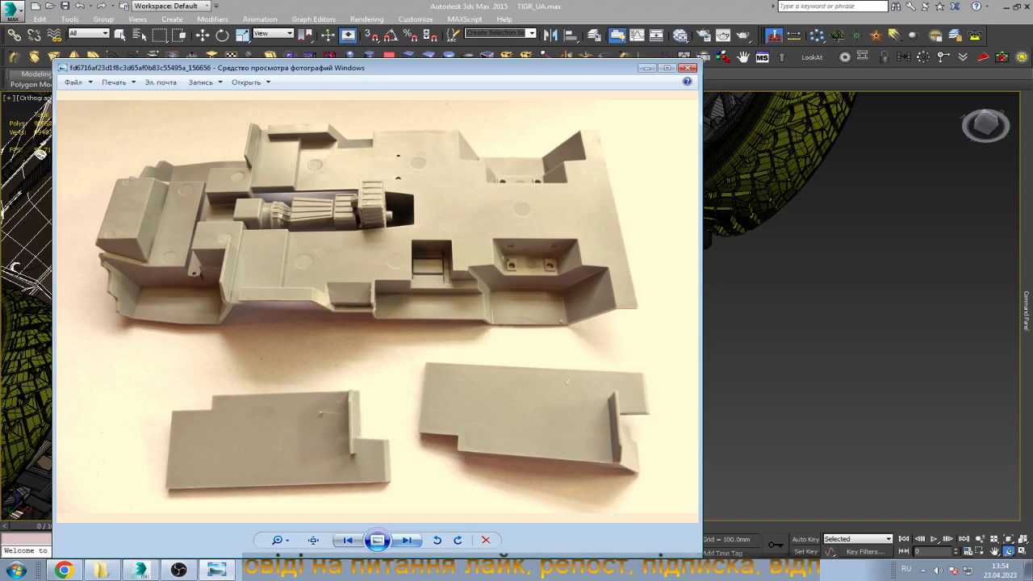
key(Right)
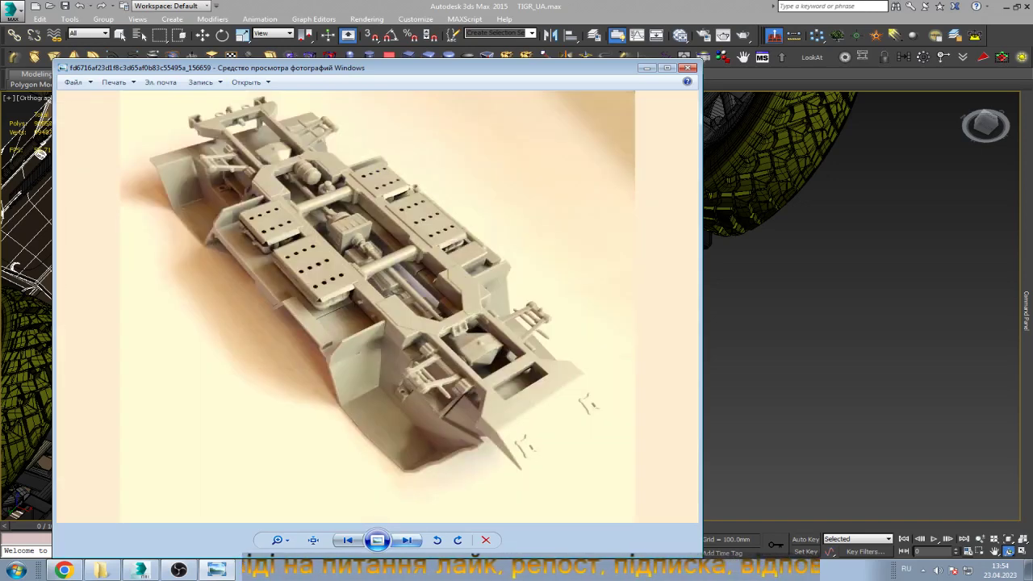
key(Right)
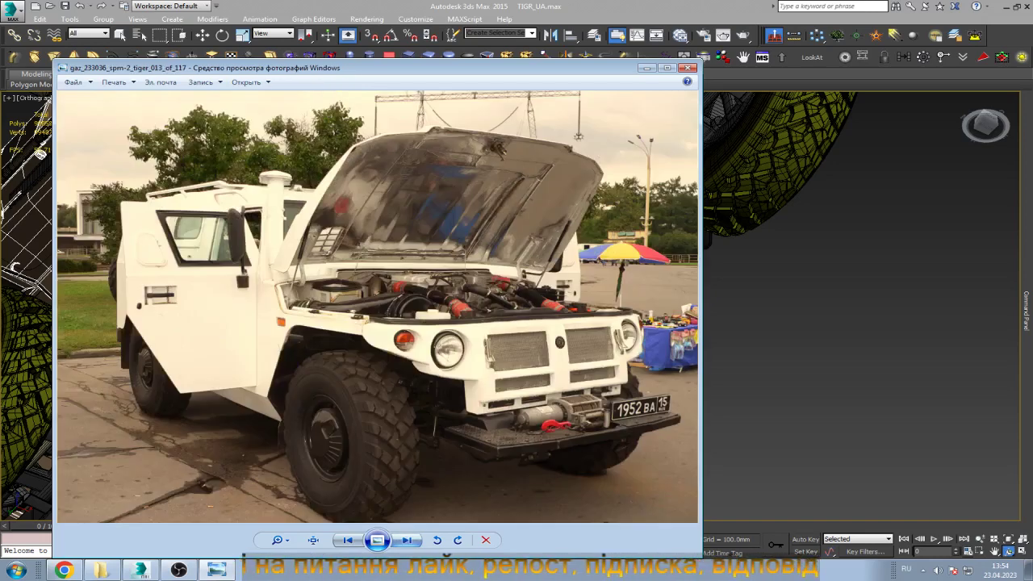
key(Right)
key(Right)
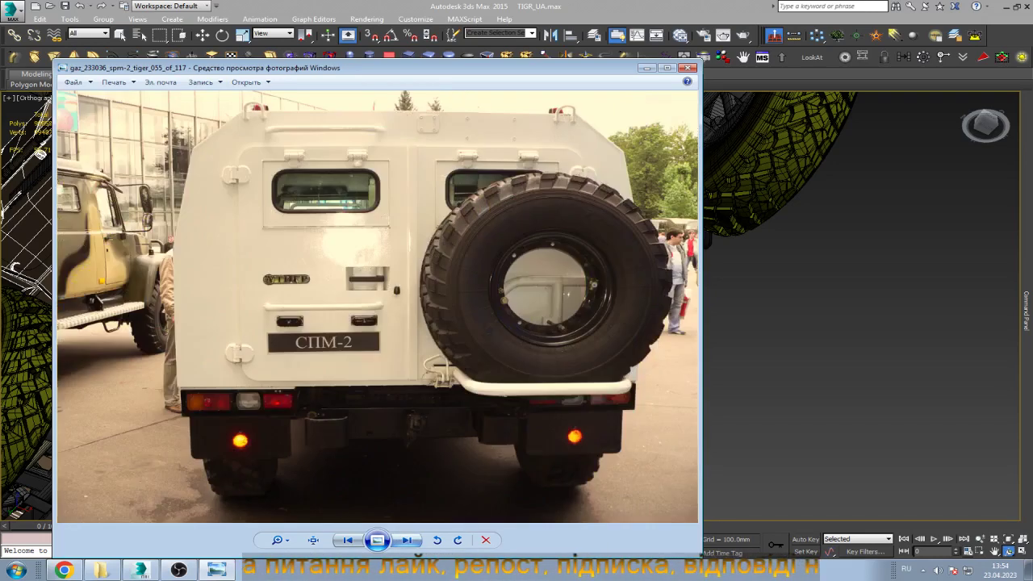
key(Right)
key(Right)
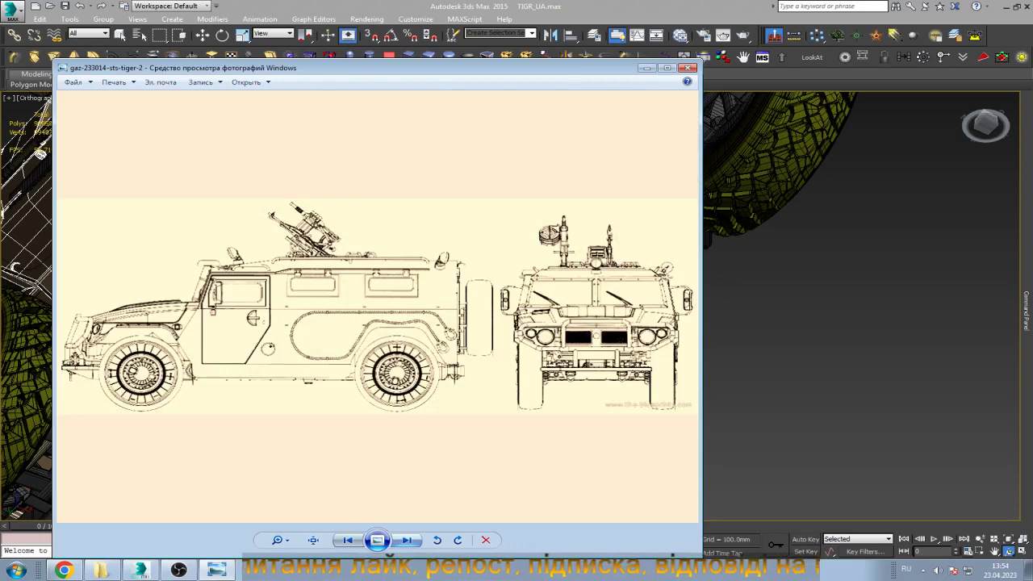
key(Right)
Continue past the dimensioned blueprint to the Tigr-M interior photo, then zoom and pan the interior.
click(408, 540)
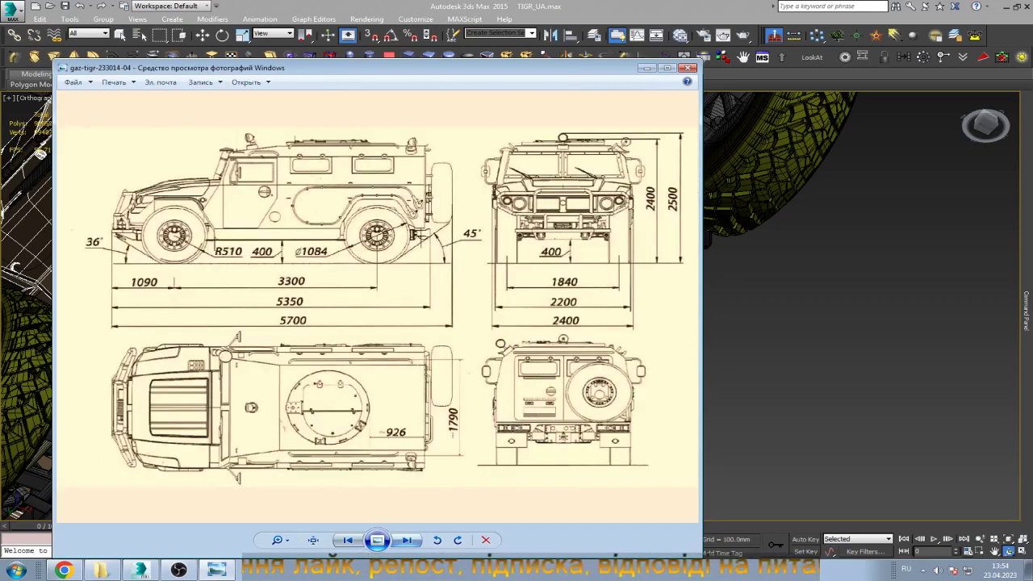
click(407, 540)
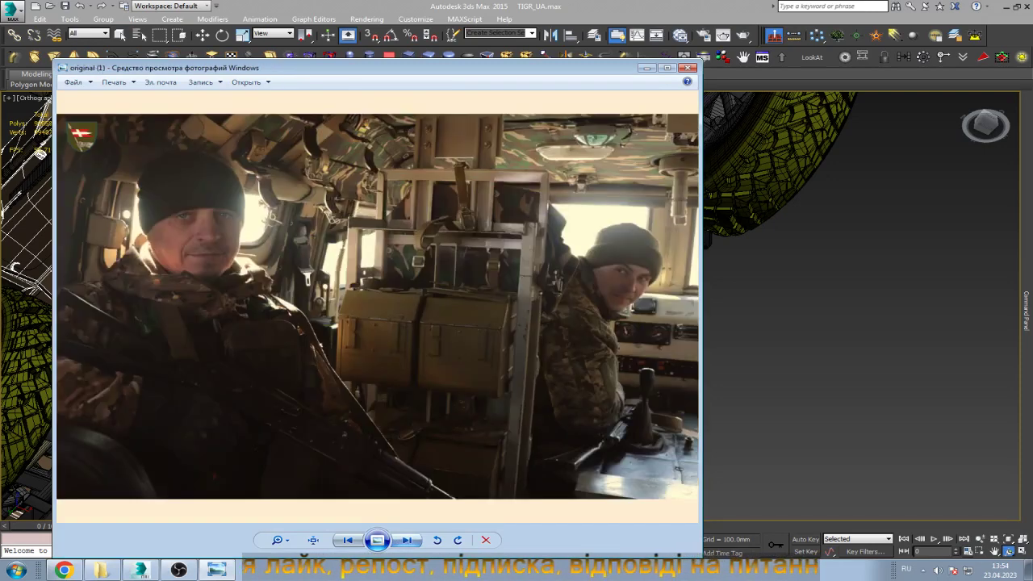
click(408, 539)
click(407, 539)
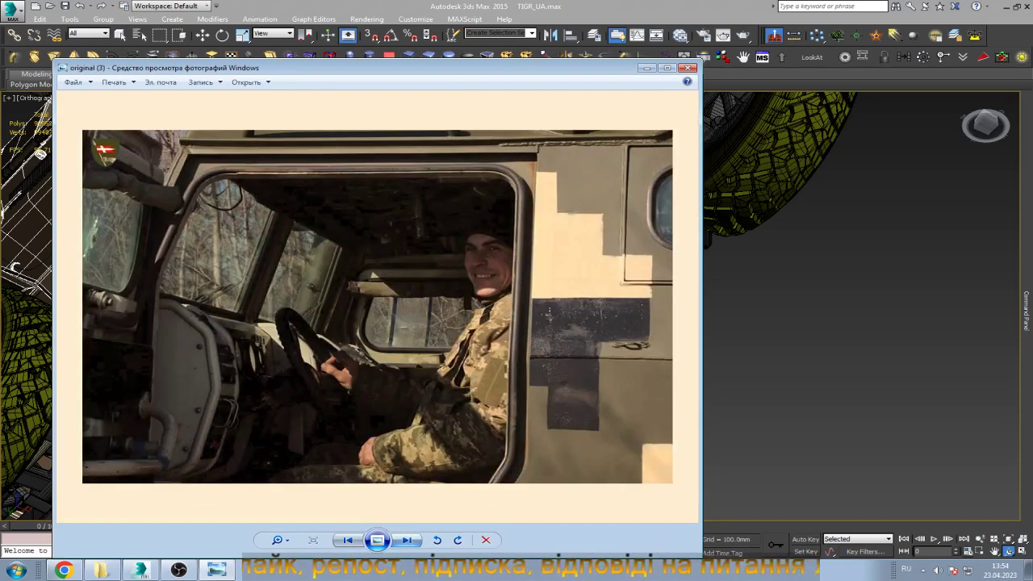
click(408, 540)
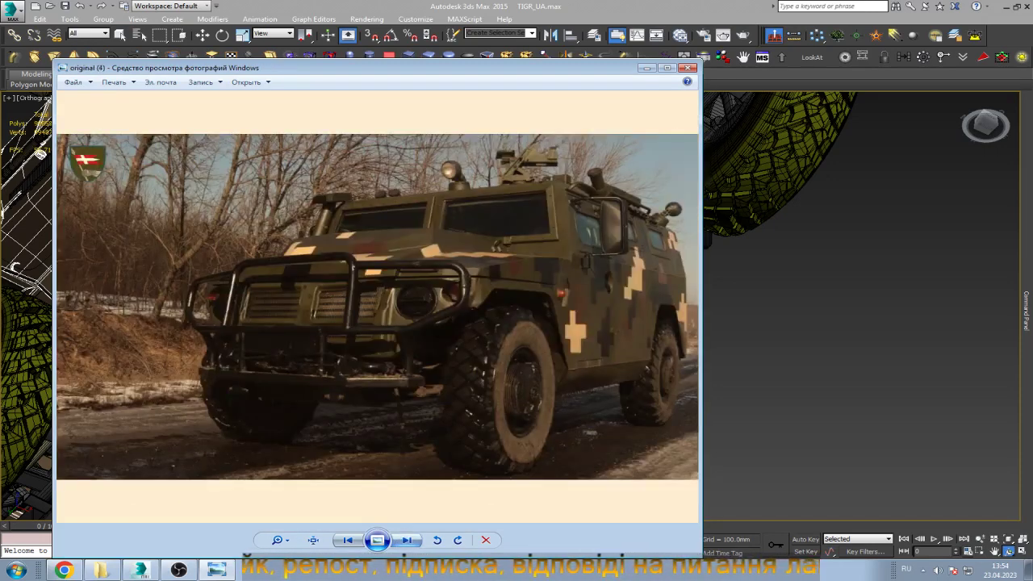
click(407, 540)
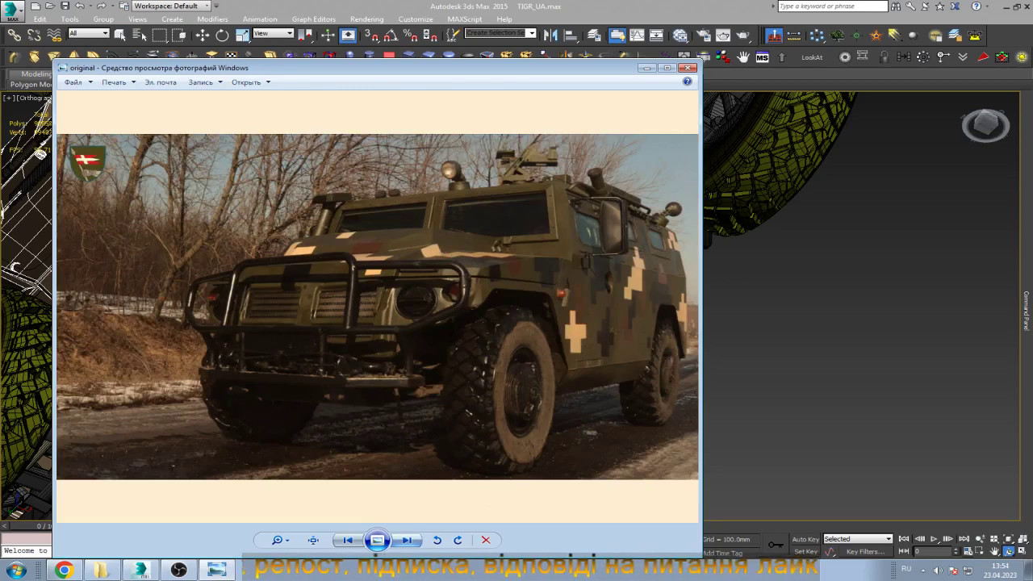
click(407, 540)
click(408, 540)
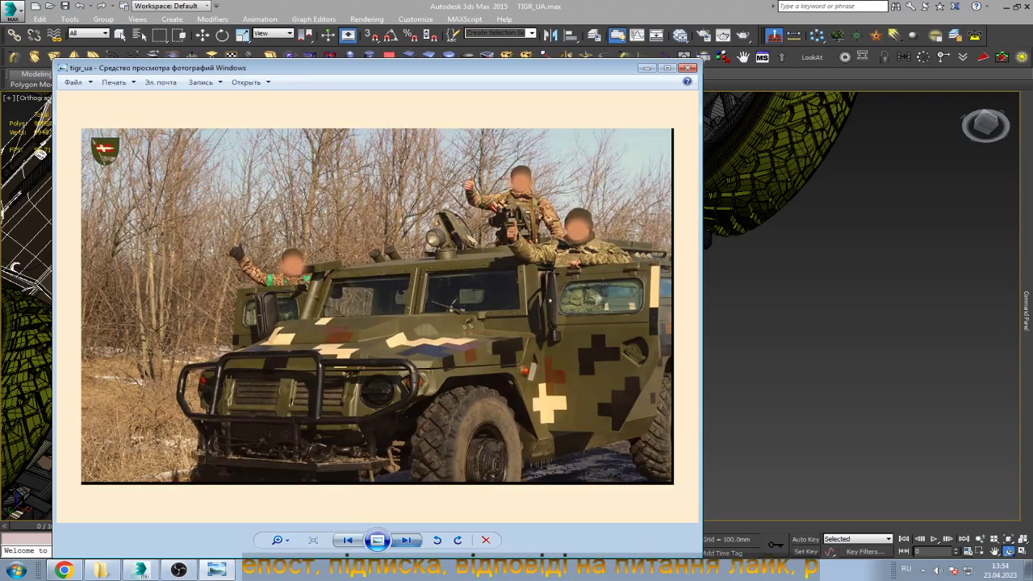
scroll(411, 230, up, 3)
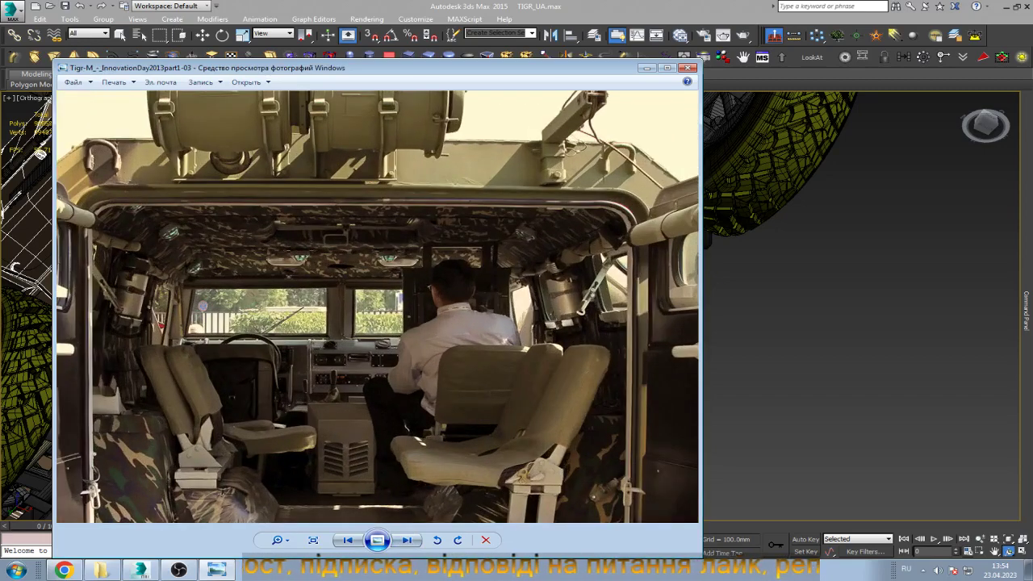
mouse_move(411, 230)
mouse_down()
mouse_move(492, 141)
mouse_move(415, 137)
mouse_up()
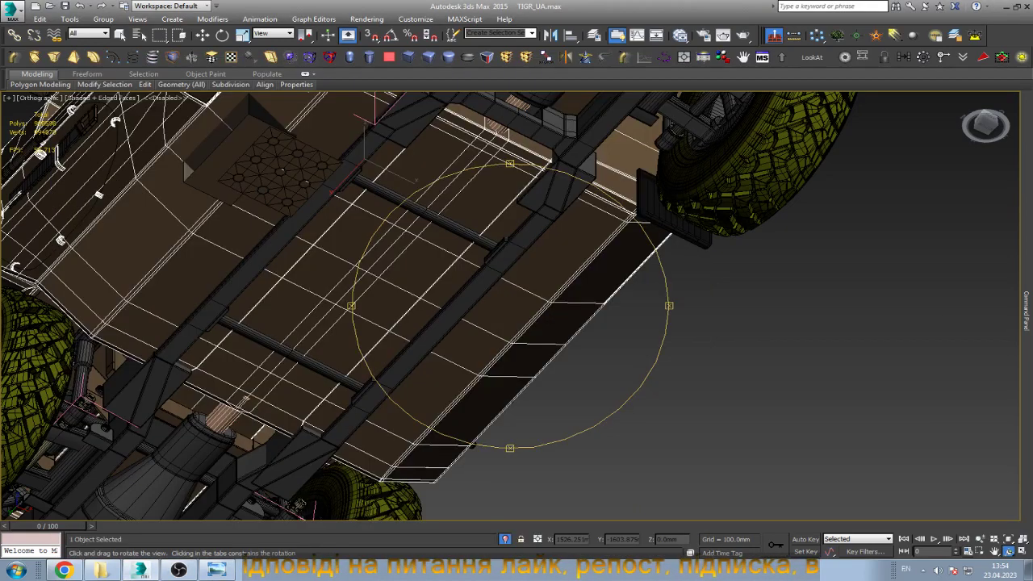
Undo back to an empty selection and frame the whole Tigr in the Front view.
mouse_move(115, 121)
mouse_down()
mouse_move(130, 101)
mouse_move(209, 347)
mouse_move(346, 306)
mouse_up()
scroll(428, 395, up, 5)
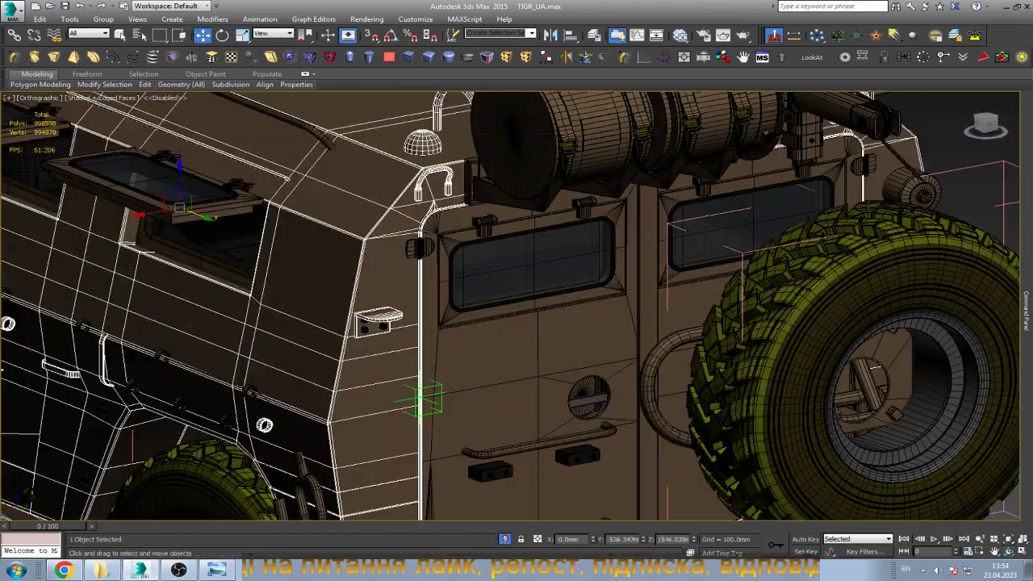
click(436, 384)
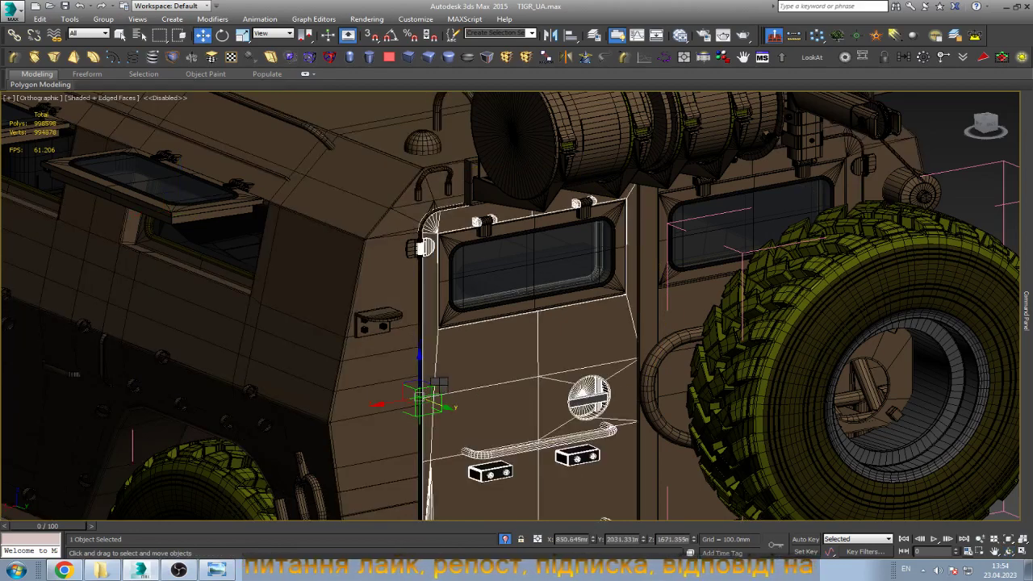
key(ctrl+z)
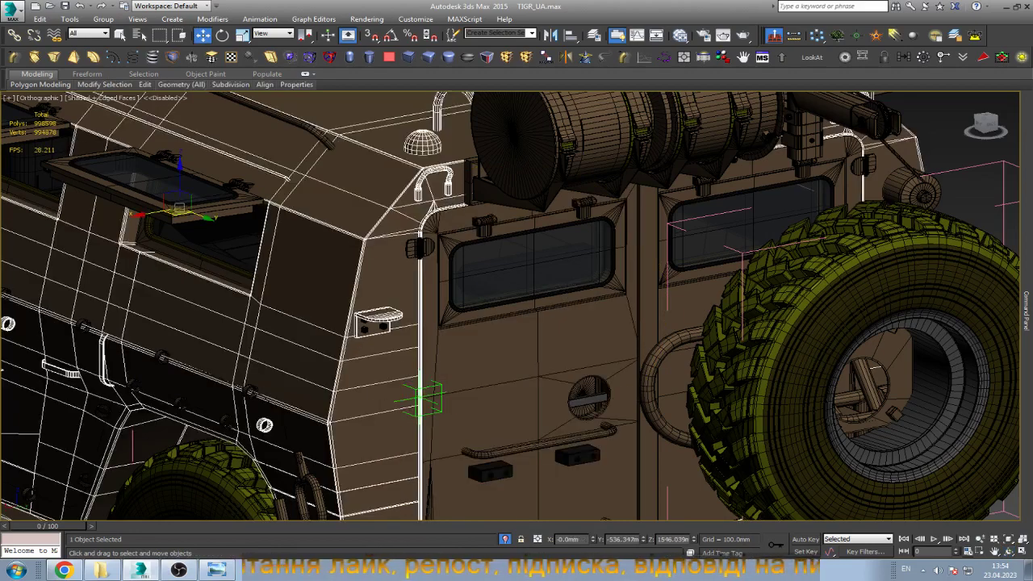
key(ctrl+z)
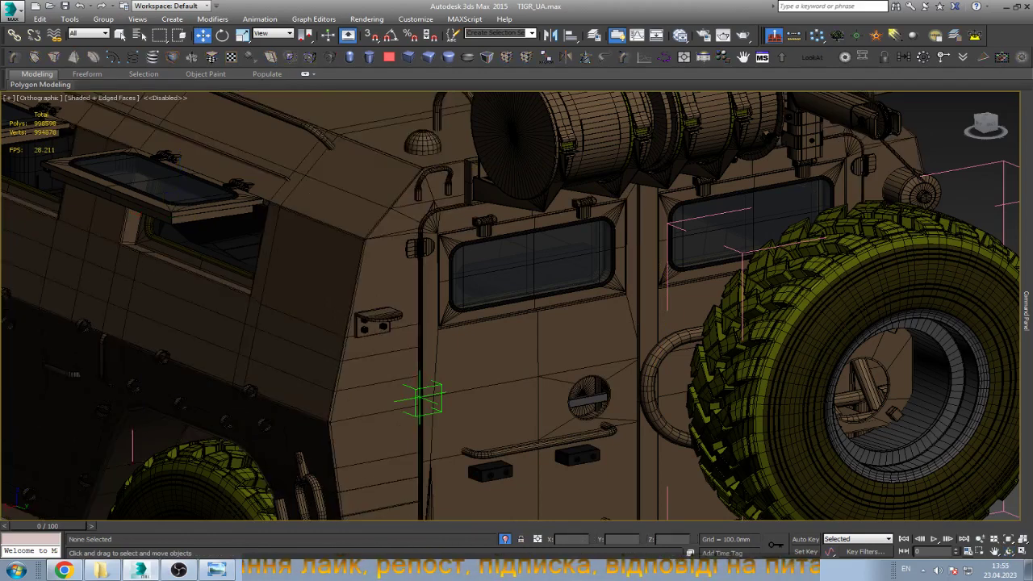
key(f)
key(z)
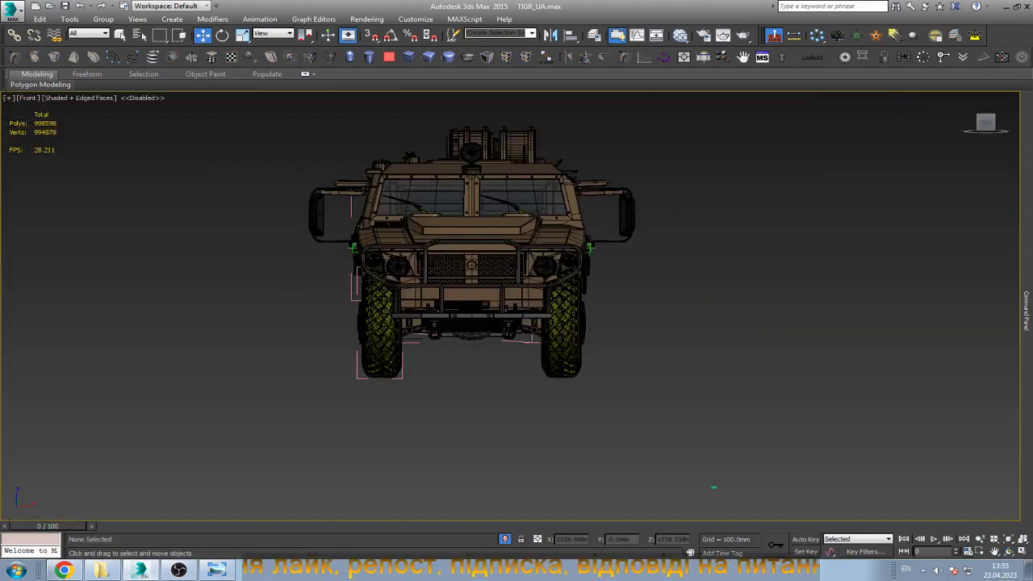
Place a Point helper right of the vehicle, shown as a 500 mm box, and hide the Command Panel.
scroll(664, 321, up, 2)
scroll(664, 320, up, 2)
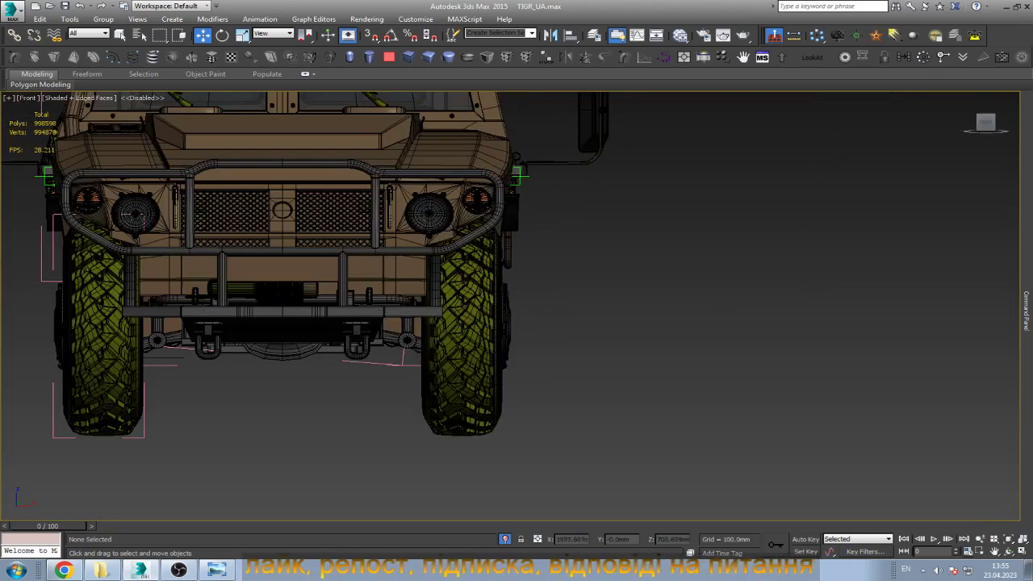
click(856, 35)
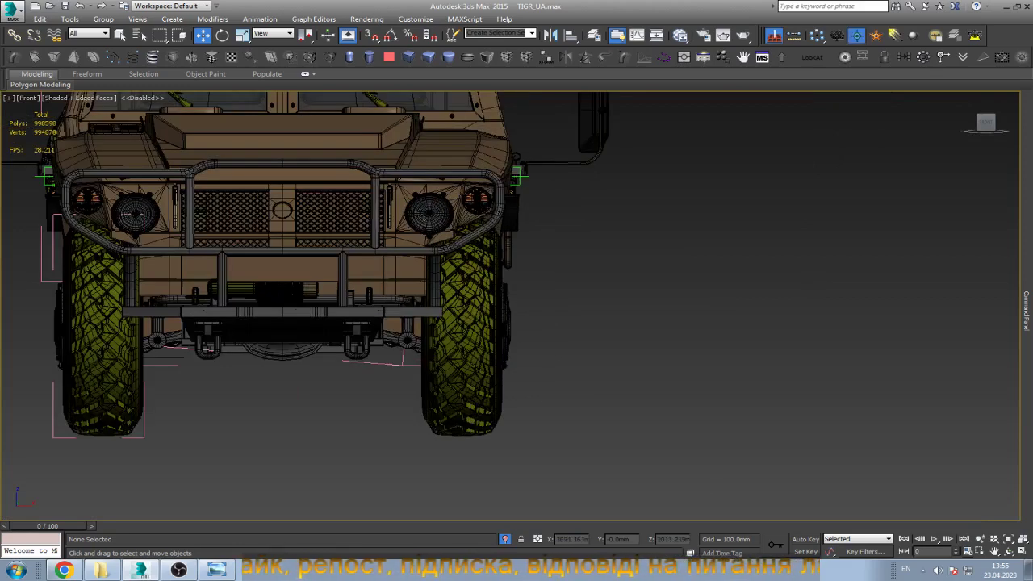
click(727, 294)
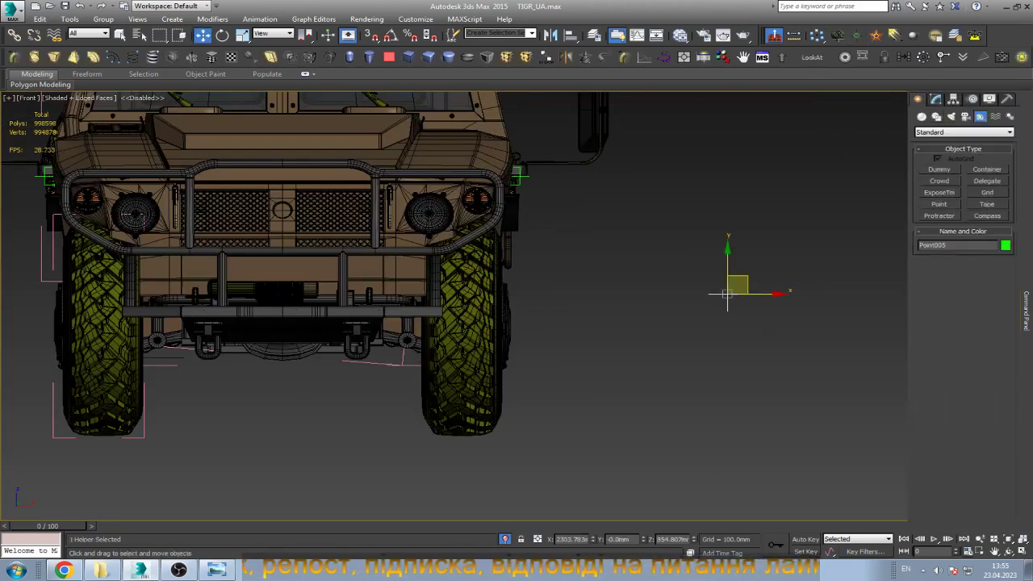
click(934, 98)
click(927, 294)
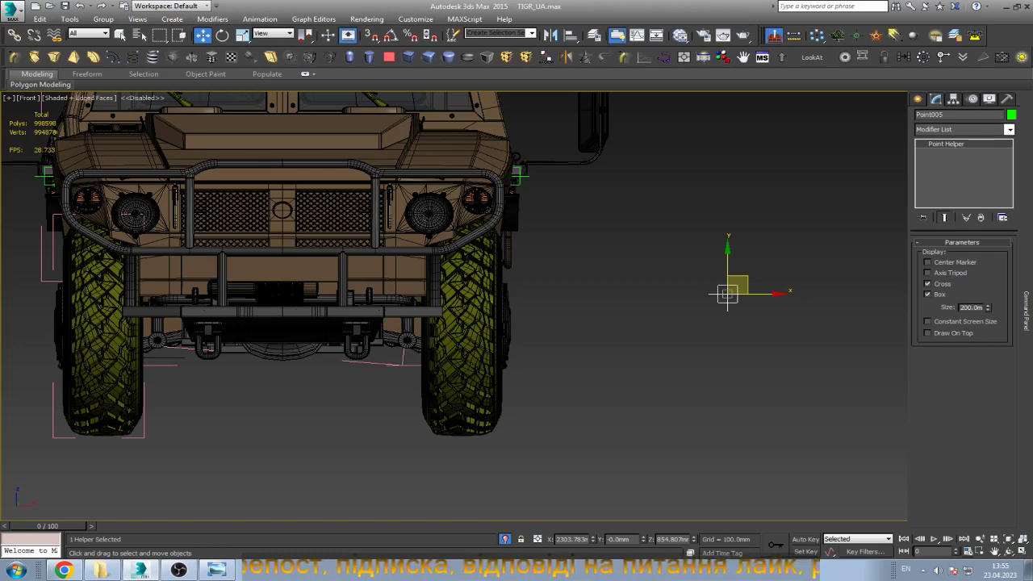
double_click(971, 308)
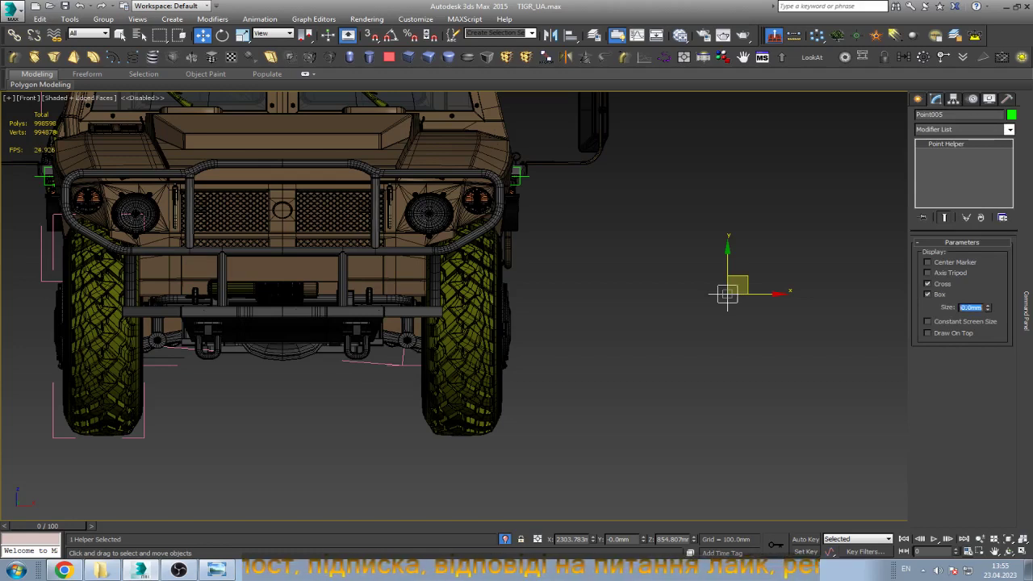
text(500)
key(Return)
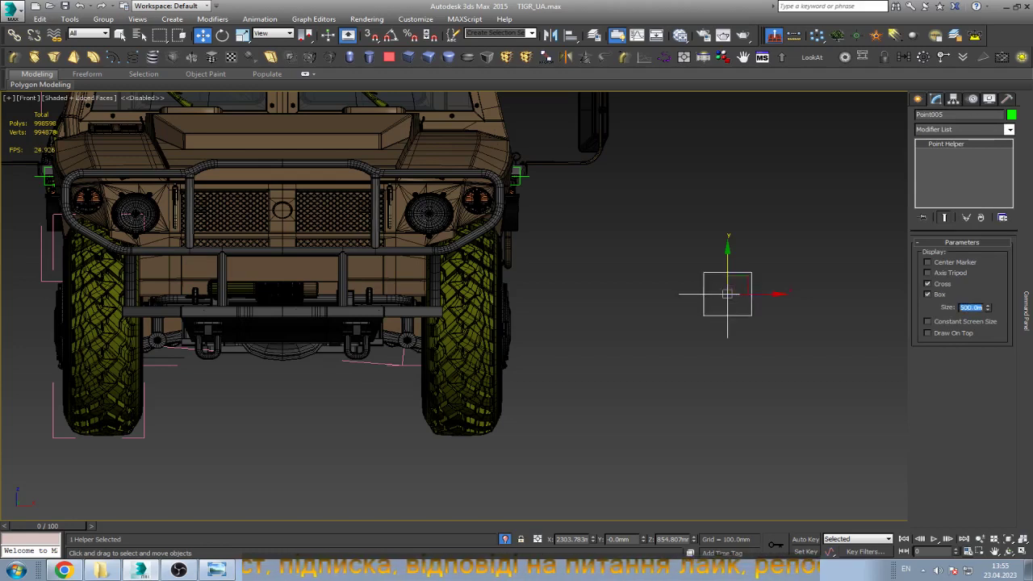
key(ctrl+x)
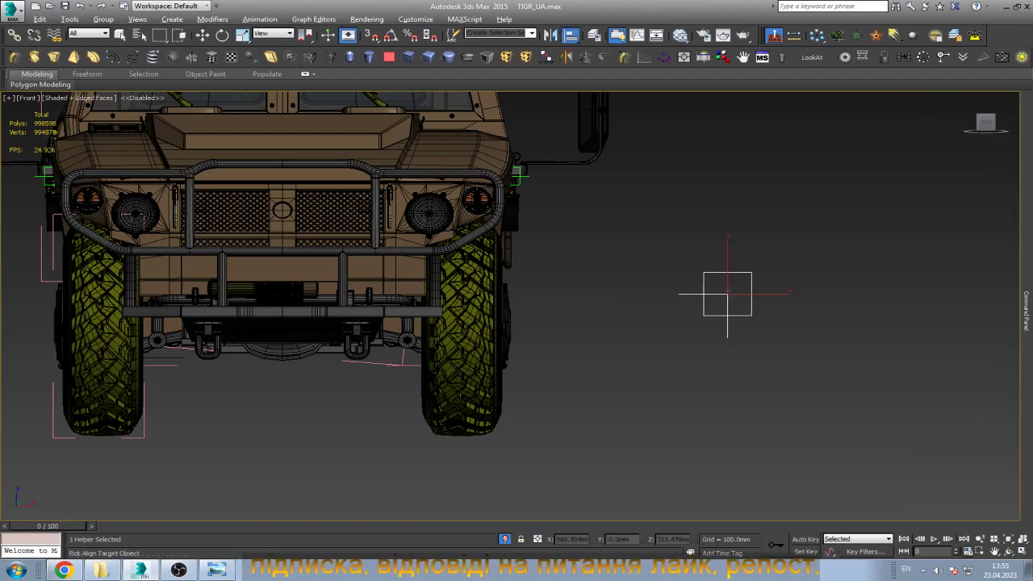
Align the helper pivot-to-pivot with wheel Object022 and nudge it left along X onto the hub.
click(484, 202)
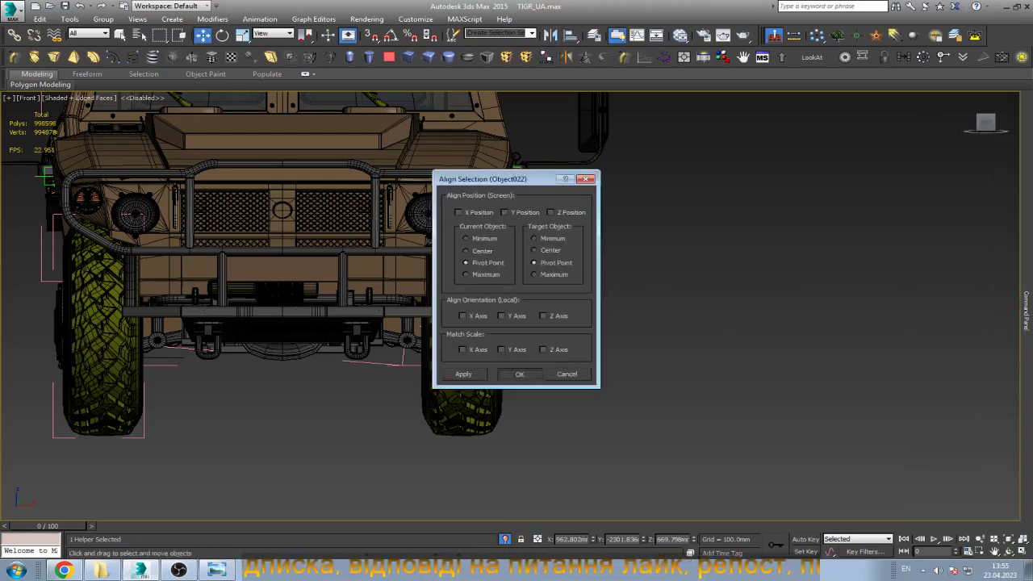
click(518, 374)
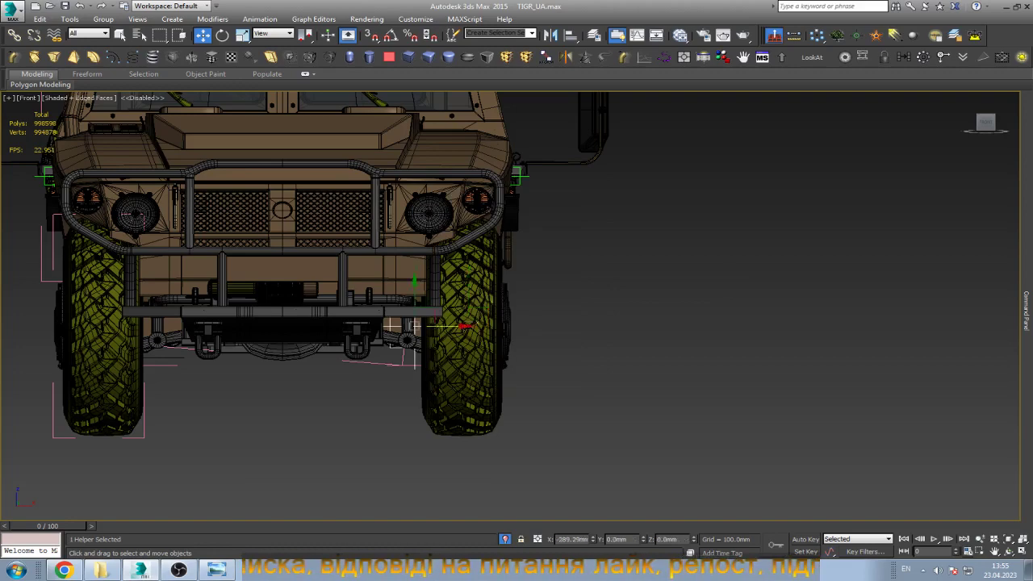
drag(468, 325, 408, 328)
scroll(403, 326, up, 4)
scroll(403, 326, up, 3)
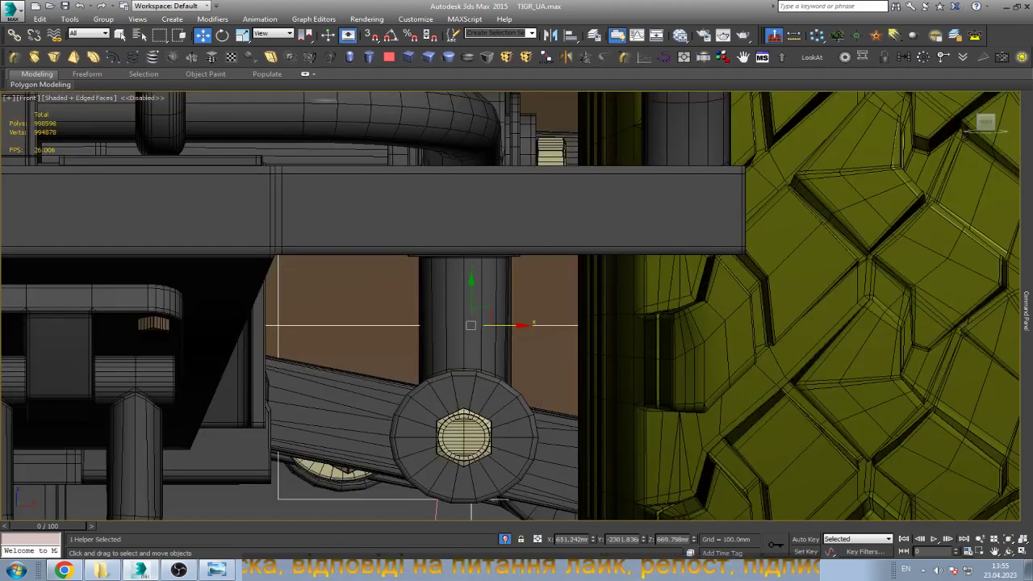
drag(471, 325, 463, 325)
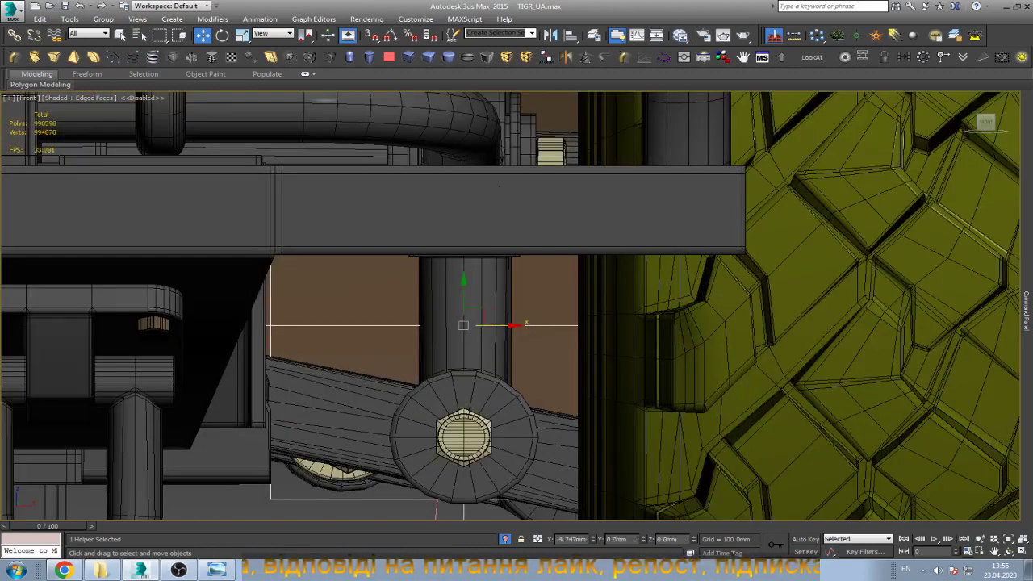
scroll(465, 325, up, 5)
scroll(465, 324, up, 2)
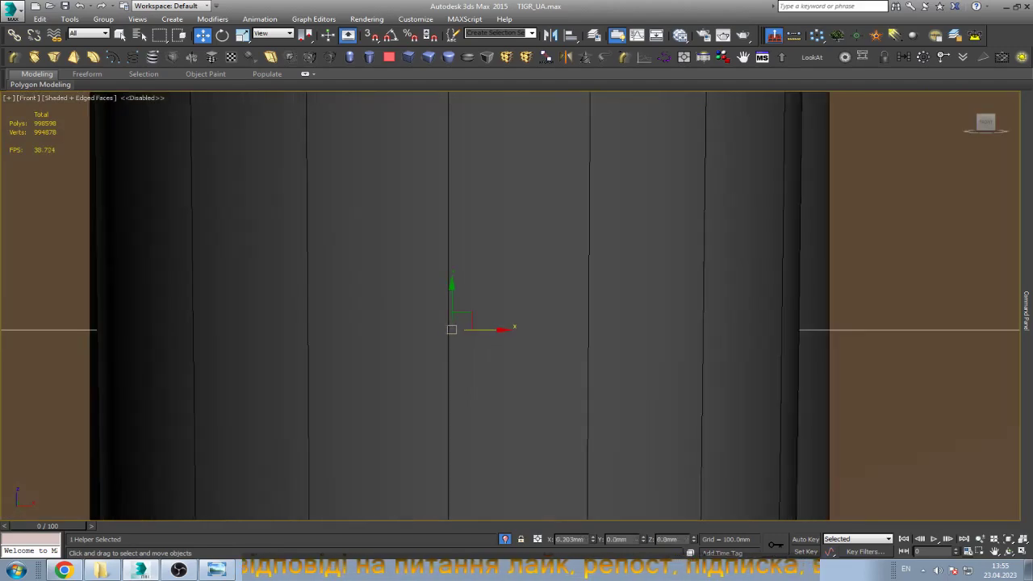
scroll(517, 300, down, 3)
scroll(516, 300, down, 3)
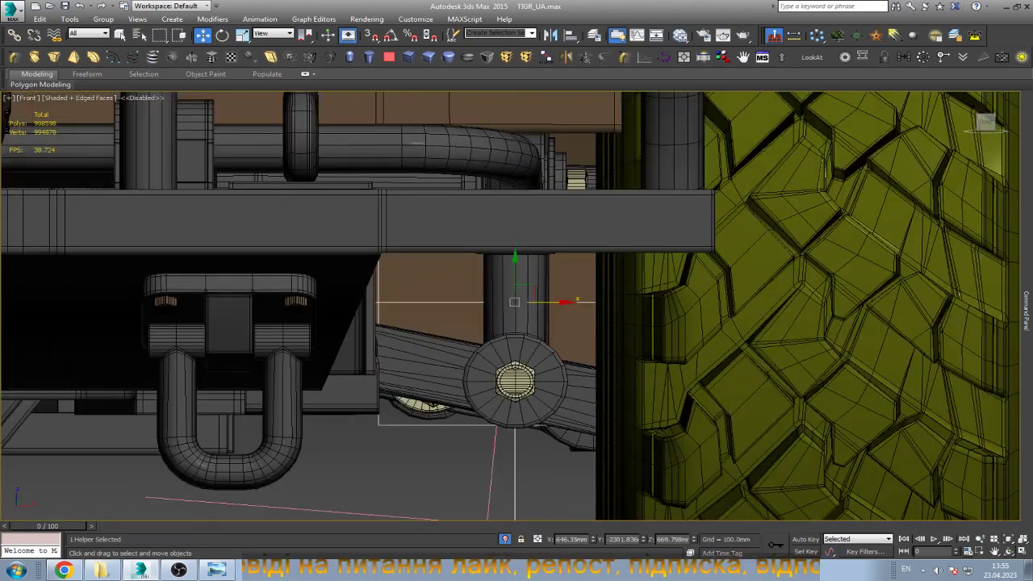
Orbit to view the truck's underside and bring up the vehicle reference photo.
key(ctrl+r)
mouse_move(516, 300)
mouse_down()
mouse_move(565, 242)
mouse_move(484, 283)
mouse_up()
scroll(510, 305, up, 5)
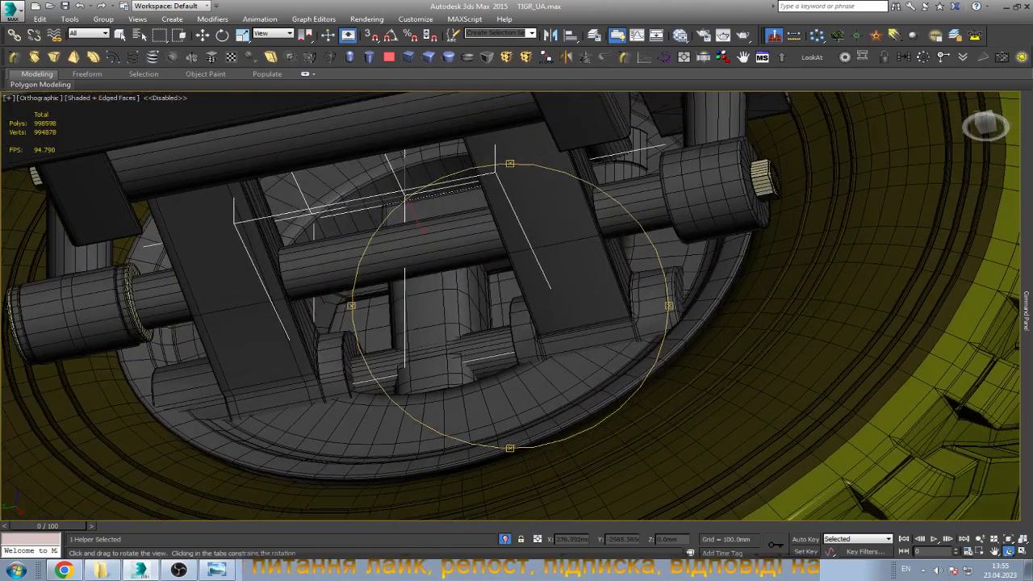
scroll(510, 305, down, 5)
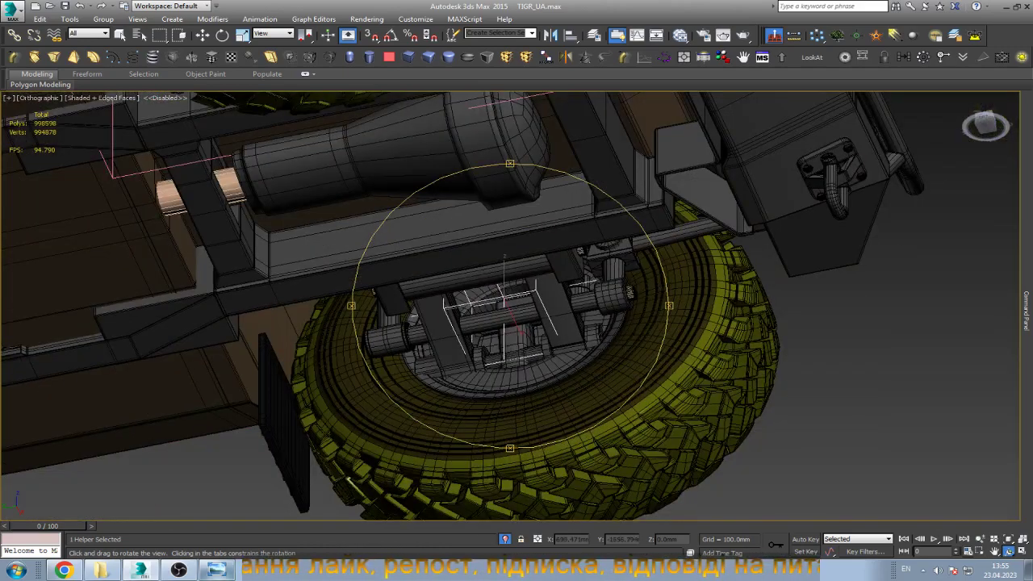
click(216, 569)
scroll(378, 307, up, 2)
Pan the zoomed photo over the rear interior and open door, then return to 3ds Max.
drag(378, 323, 378, 299)
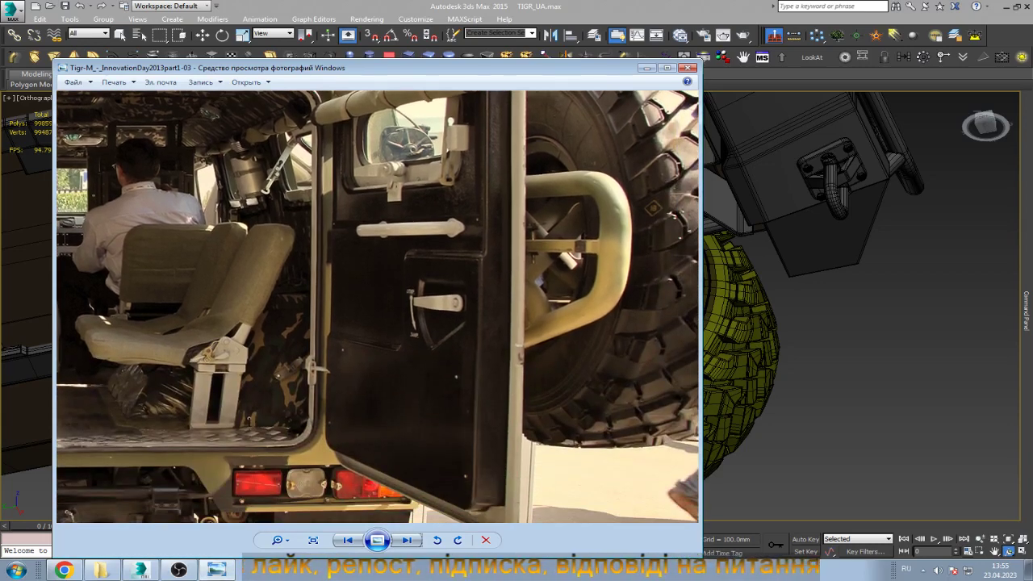
mouse_move(355, 307)
mouse_down()
mouse_move(661, 250)
mouse_move(395, 286)
mouse_move(430, 242)
mouse_up()
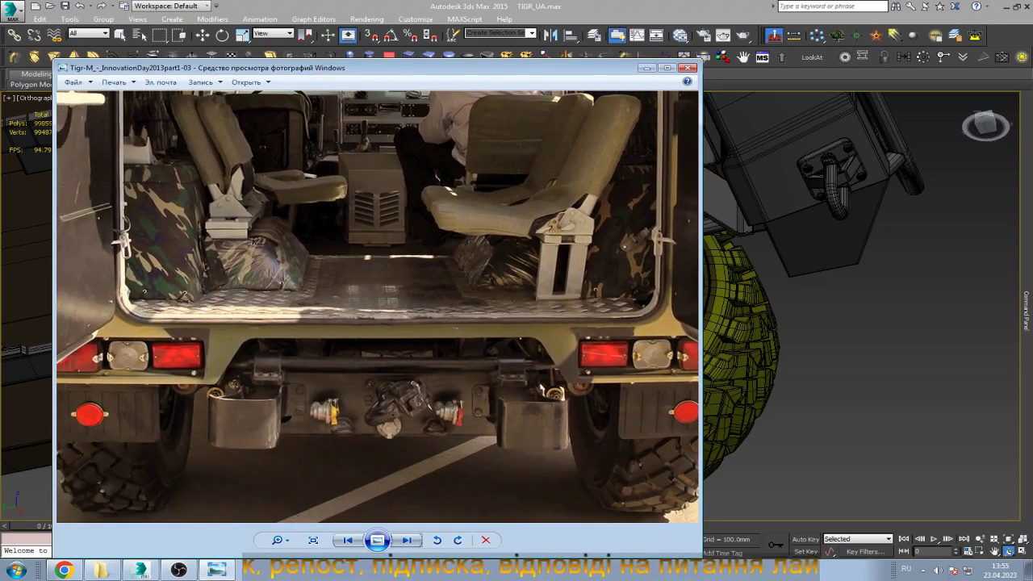
mouse_move(339, 307)
mouse_down()
mouse_move(415, 306)
mouse_move(386, 353)
mouse_move(243, 355)
mouse_move(165, 391)
mouse_up()
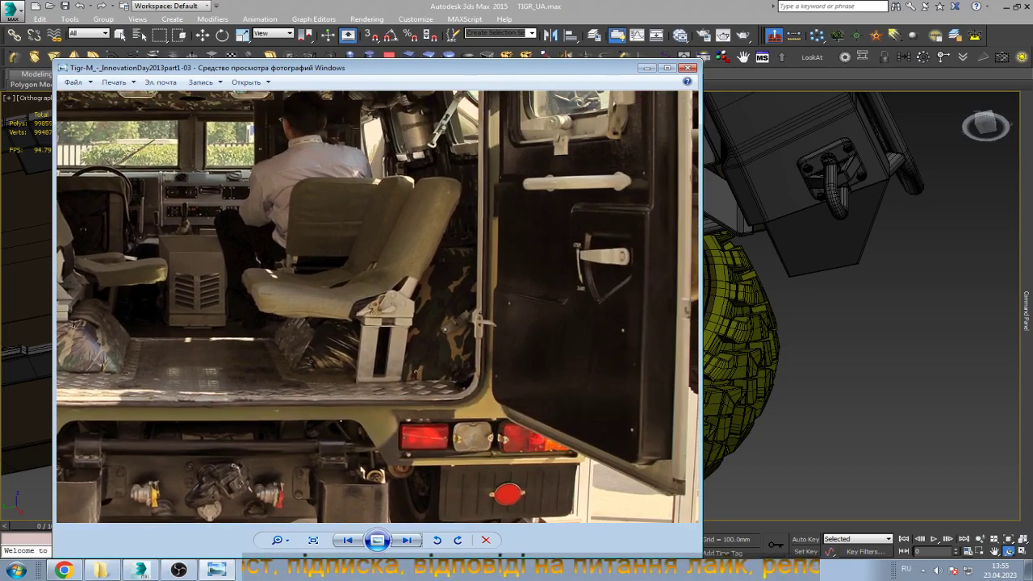
key(alt+Tab)
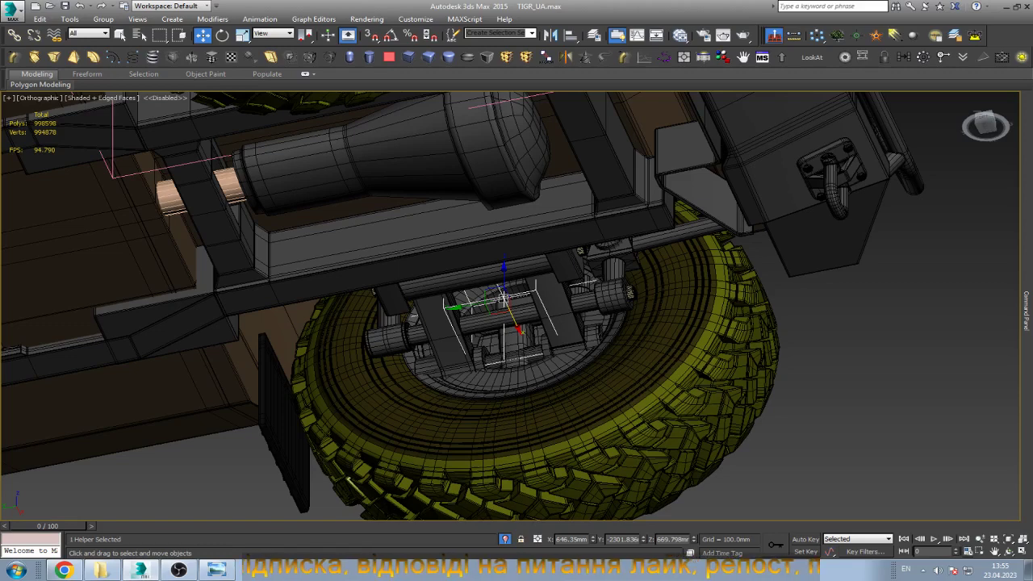
Instance the helper as Point006 at X -646.35 and move it onto the opposite front wheel's hub.
key(ctrl+v)
key(Return)
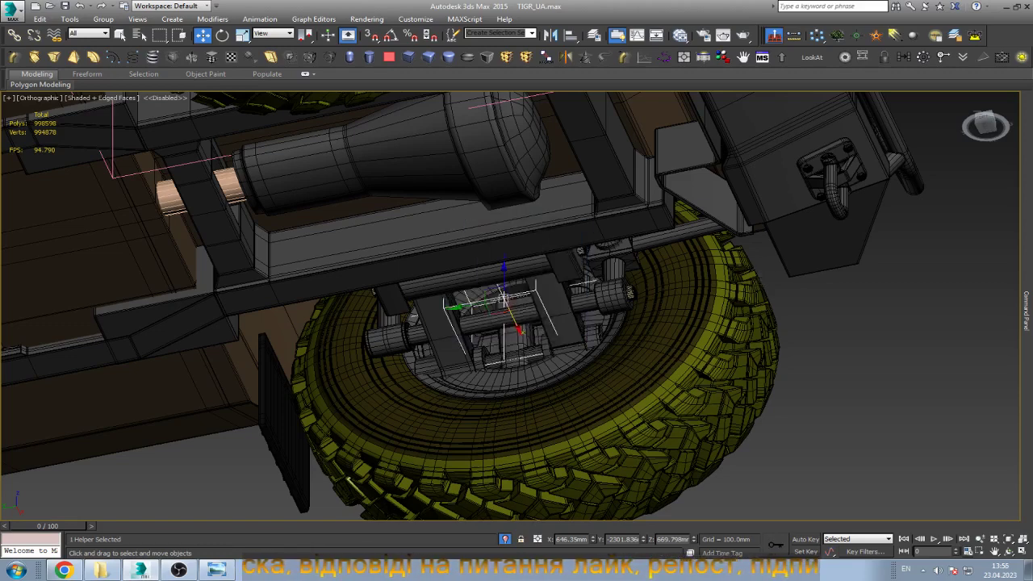
text(-646.35)
key(Return)
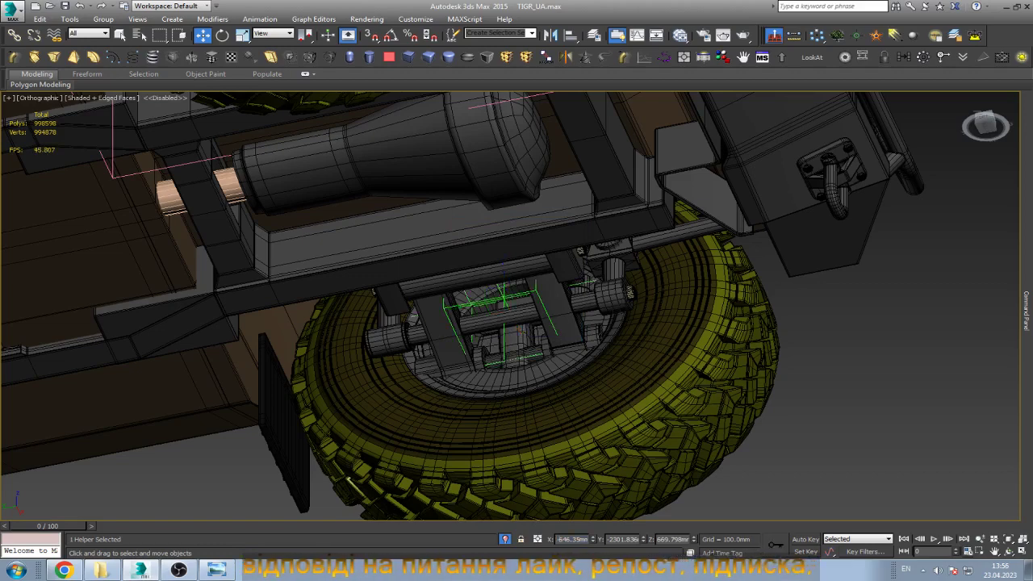
key(z)
click(1007, 551)
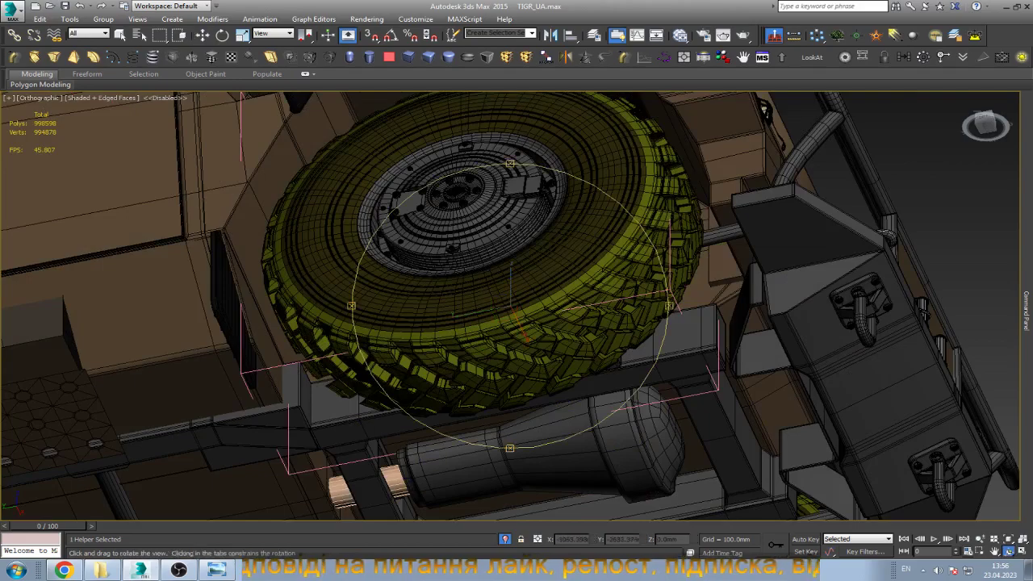
mouse_move(565, 242)
mouse_down()
mouse_move(565, 338)
mouse_move(323, 355)
mouse_up()
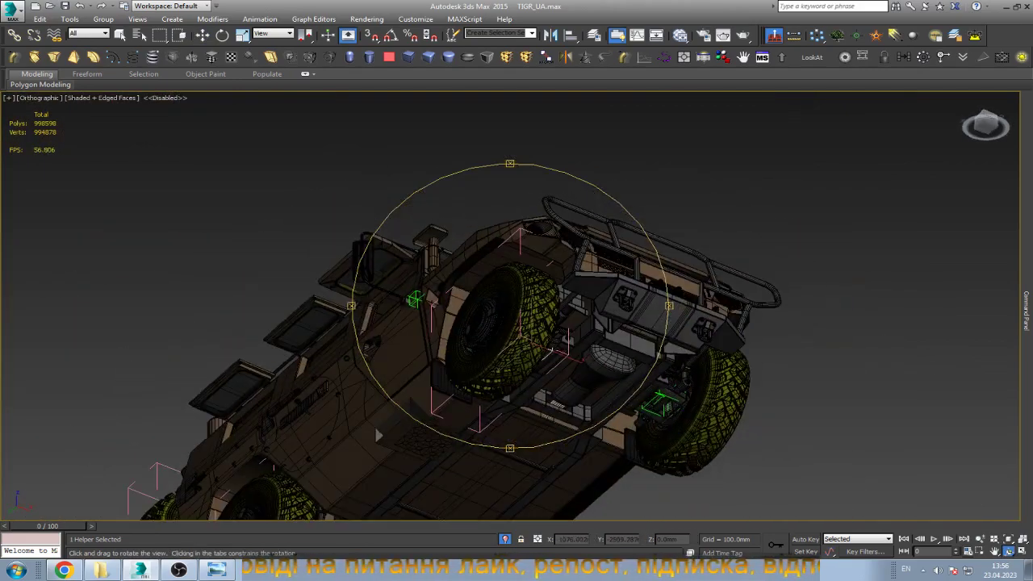
key(z)
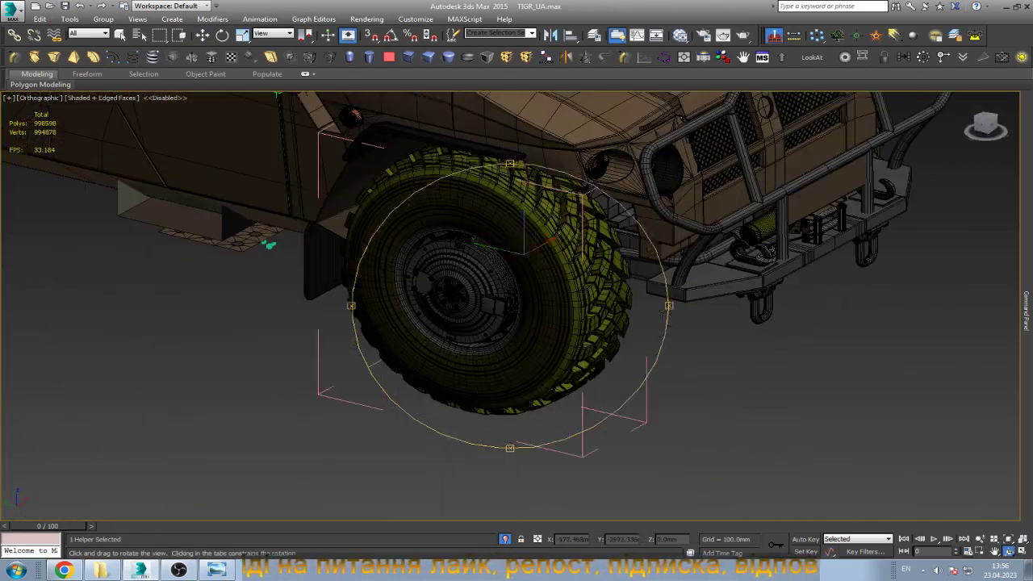
key(w)
drag(523, 254, 482, 276)
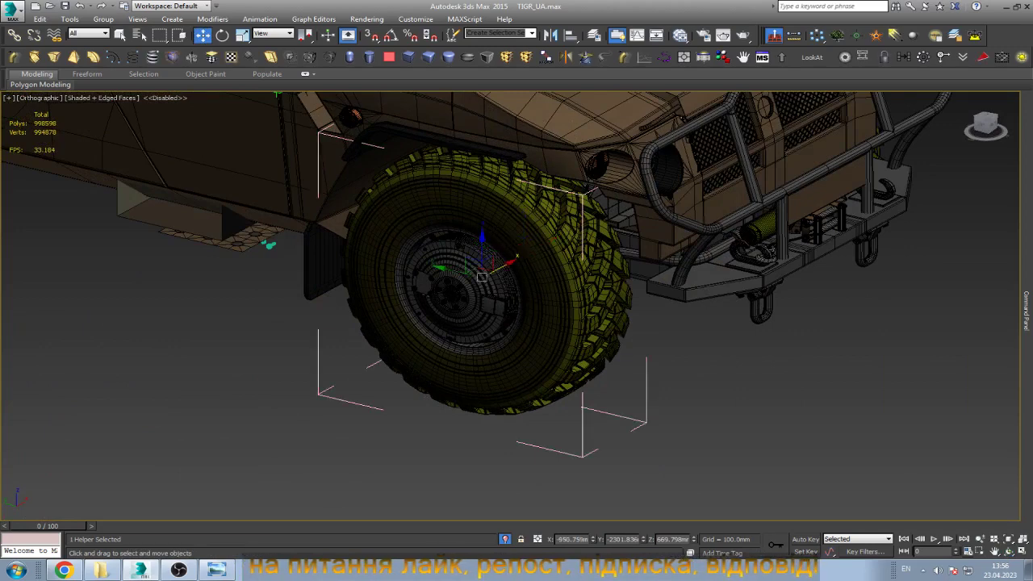
Close the wheel group and isolate the wheel with the central axle assembly.
click(103, 19)
click(129, 73)
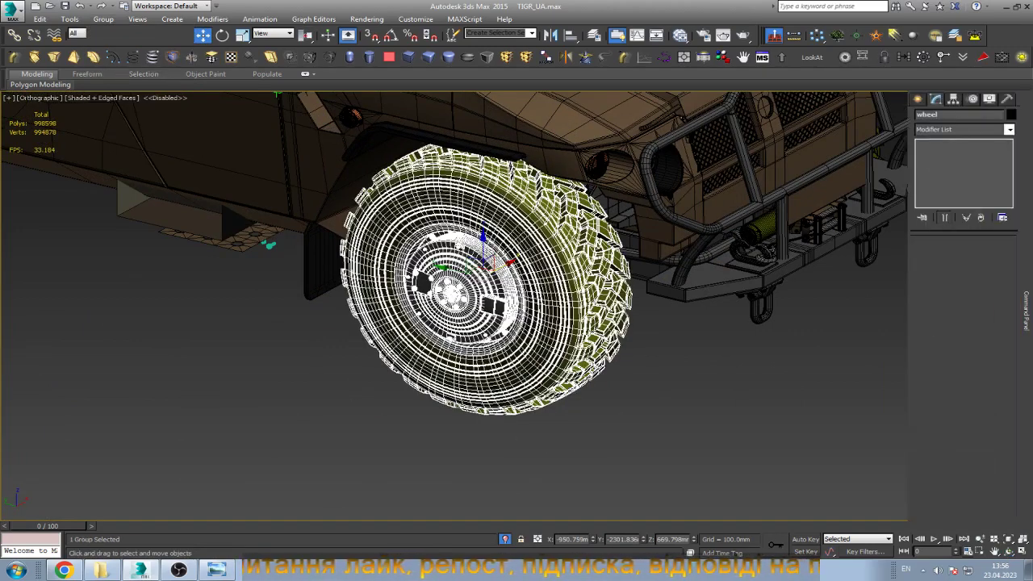
mouse_move(748, 363)
middle_down()
mouse_move(776, 393)
mouse_move(726, 201)
mouse_move(694, 186)
mouse_move(645, 210)
middle_up()
scroll(510, 304, up, 5)
key(w)
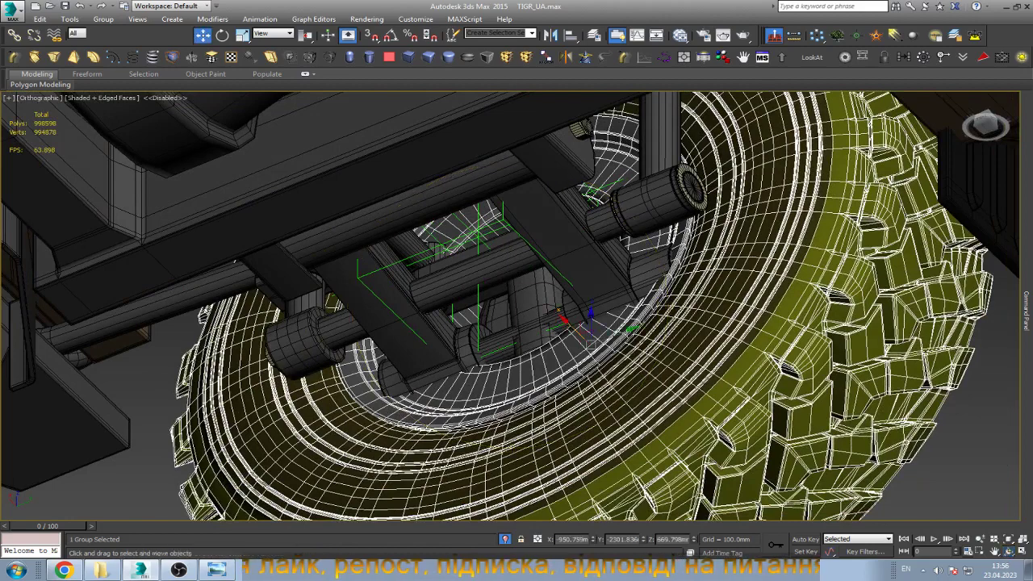
ctrl+click(565, 314)
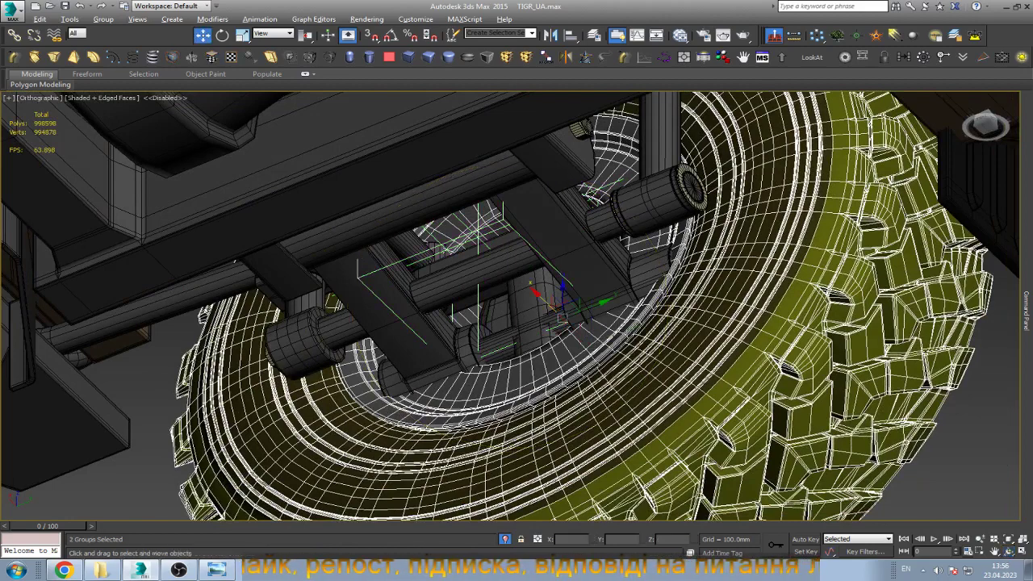
key(alt+q)
key(ctrl+d)
Select the wheel, try Select and Link, then unhide all hidden objects.
scroll(484, 322, up, 5)
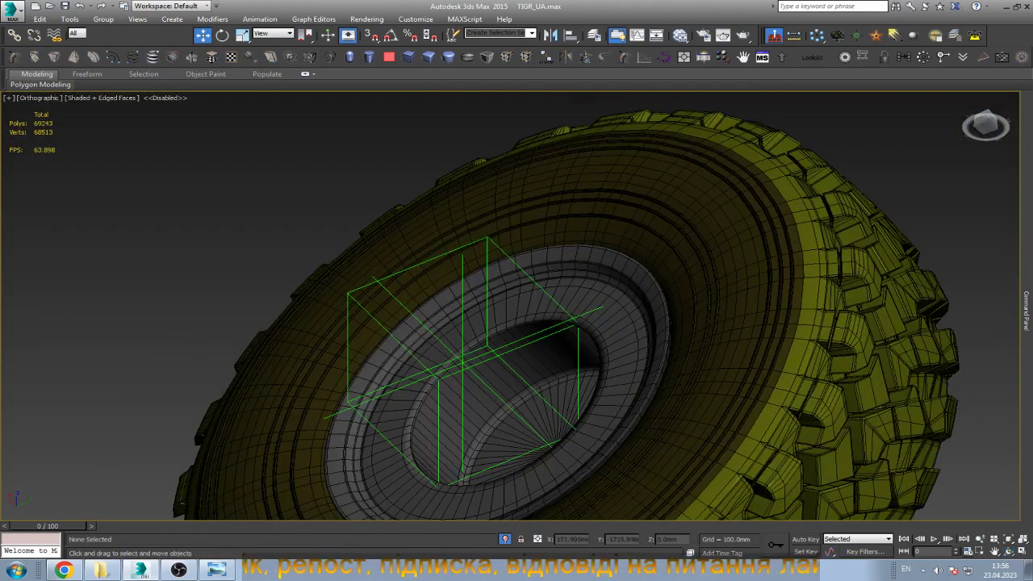
click(557, 439)
click(14, 34)
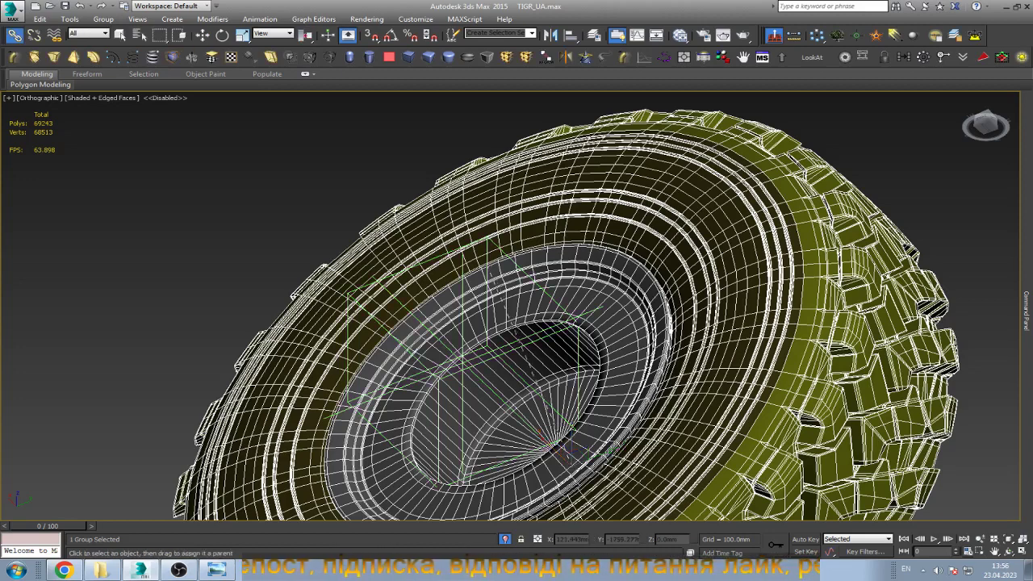
key(w)
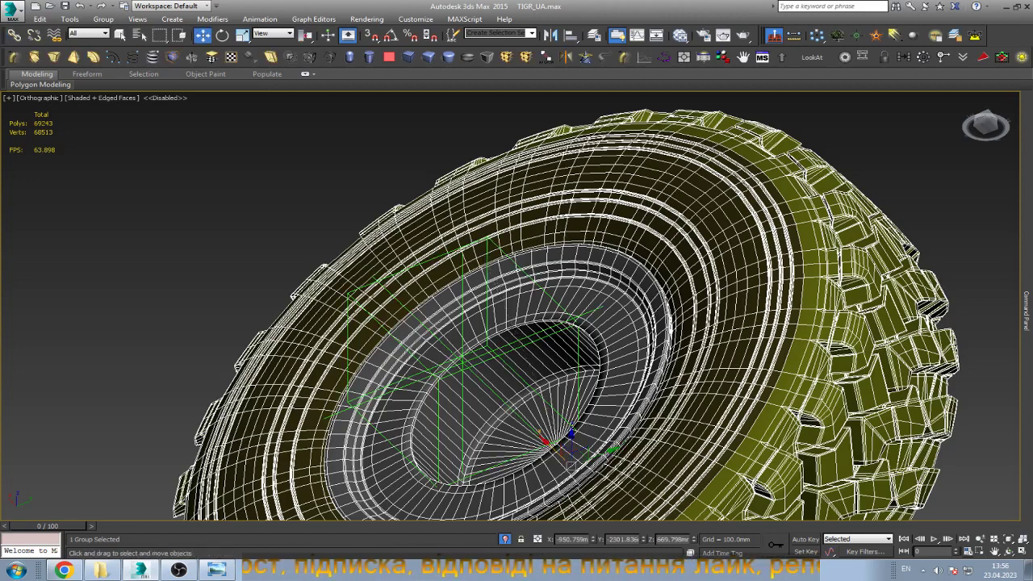
right_click(574, 305)
click(613, 242)
click(571, 316)
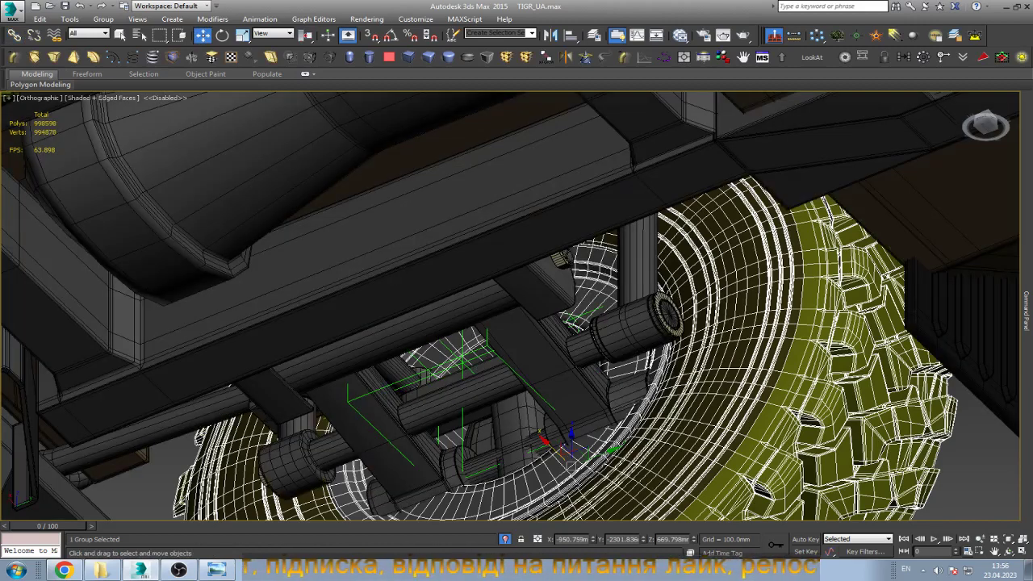
Isolate the spare wheel with its green-outlined group and try linking it.
scroll(568, 306, down, 3)
click(379, 186)
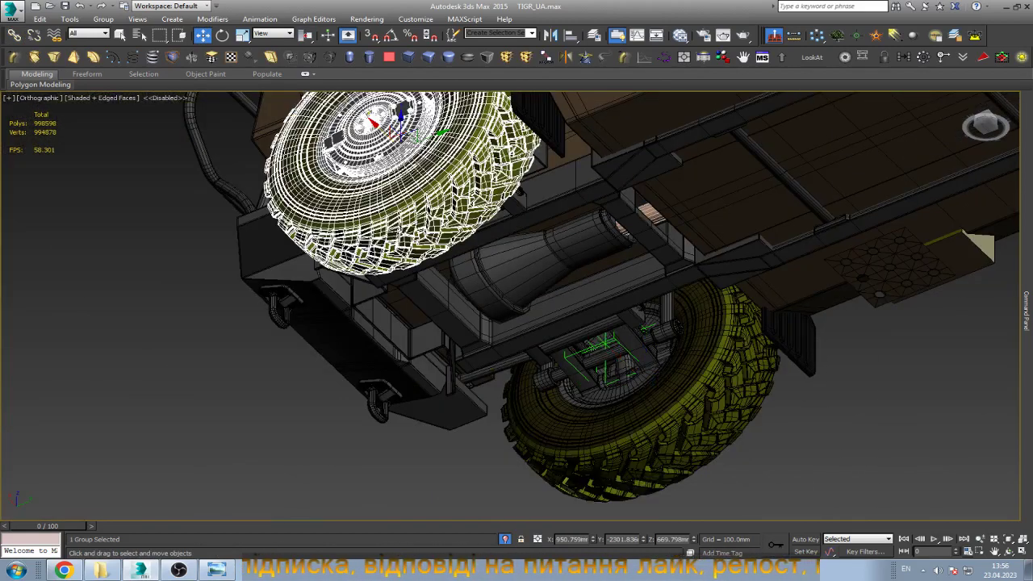
key(z)
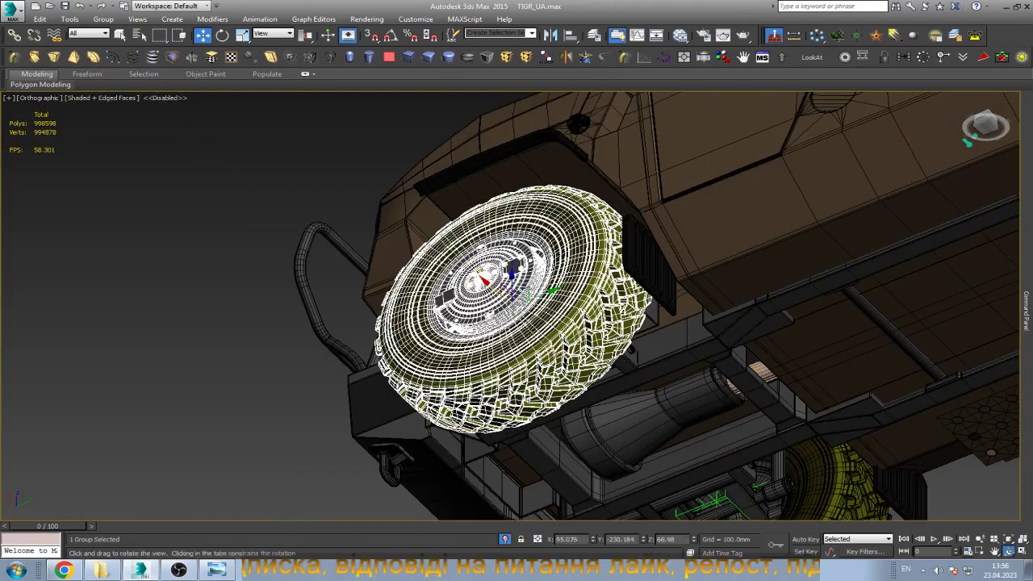
alt+middle_drag(508, 307, 508, 242)
scroll(503, 299, up, 3)
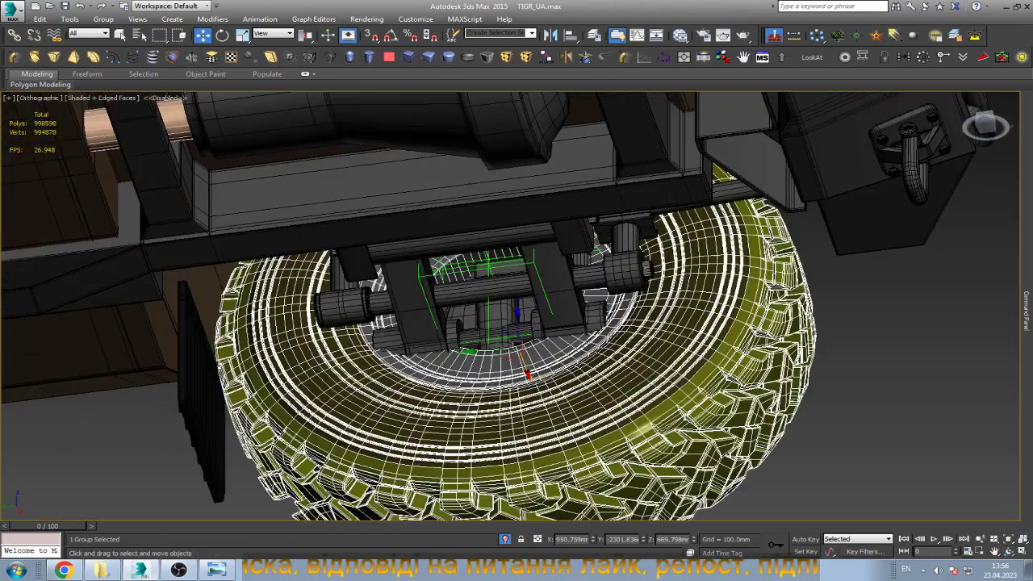
ctrl+click(484, 290)
key(alt+q)
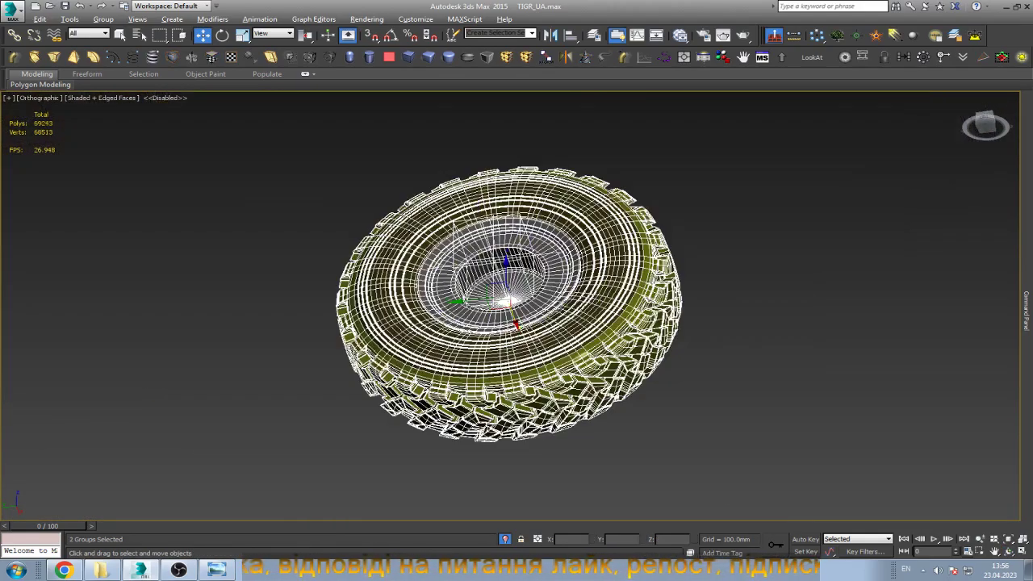
scroll(456, 338, up, 3)
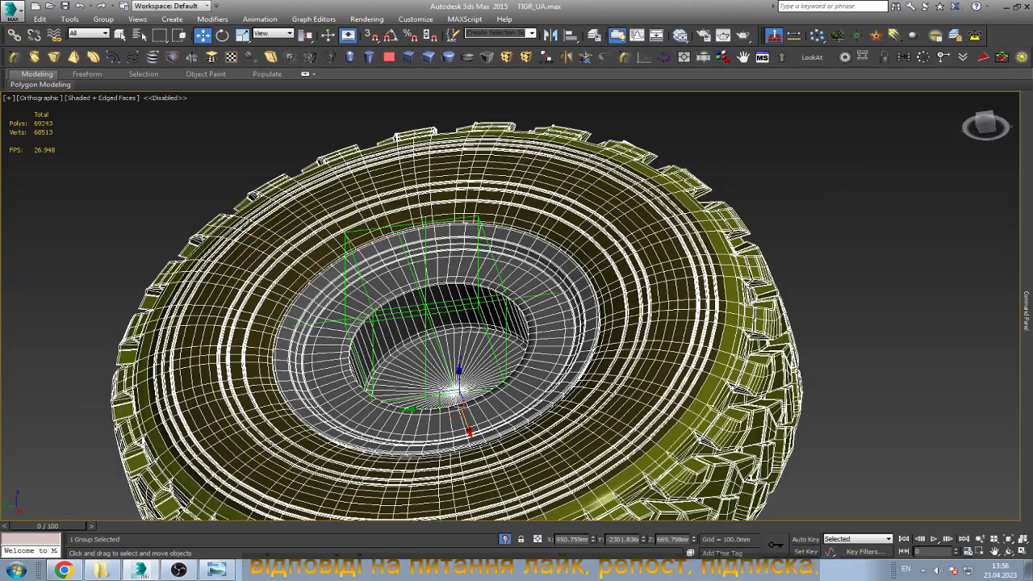
click(14, 35)
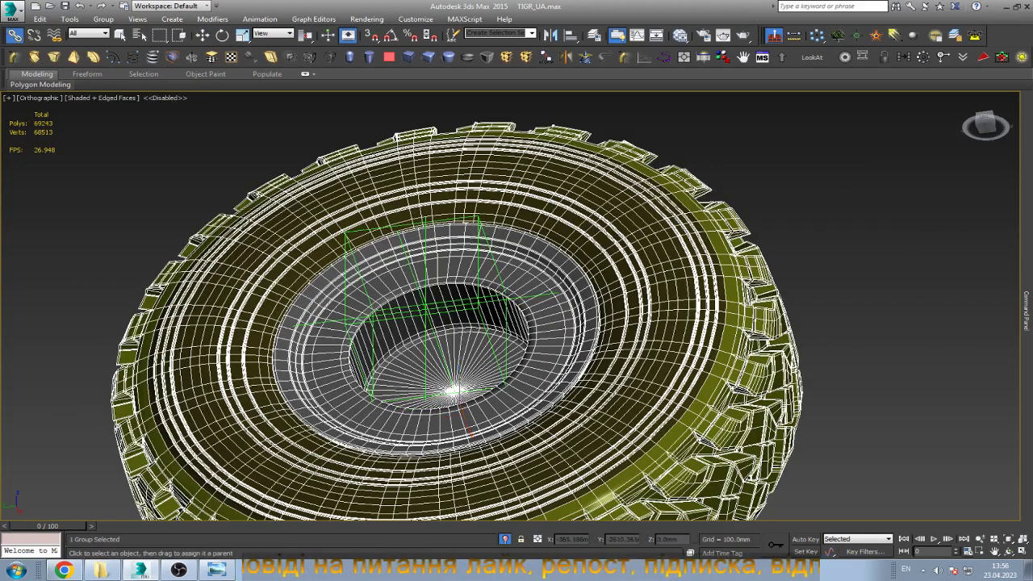
key(w)
End isolation to show the full vehicle and select the hull and frame objects.
scroll(526, 283, down, 5)
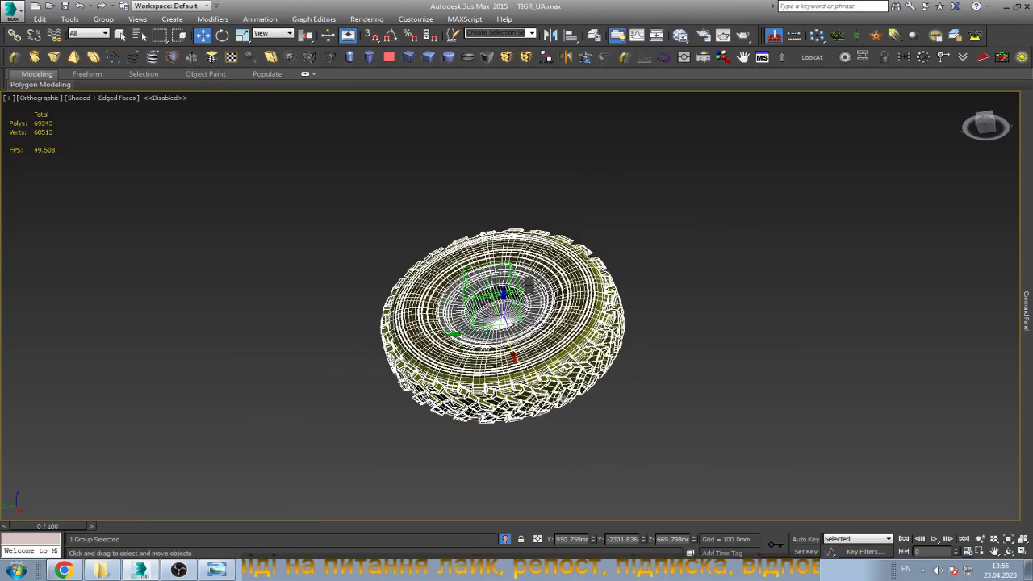
key(alt+q)
click(573, 317)
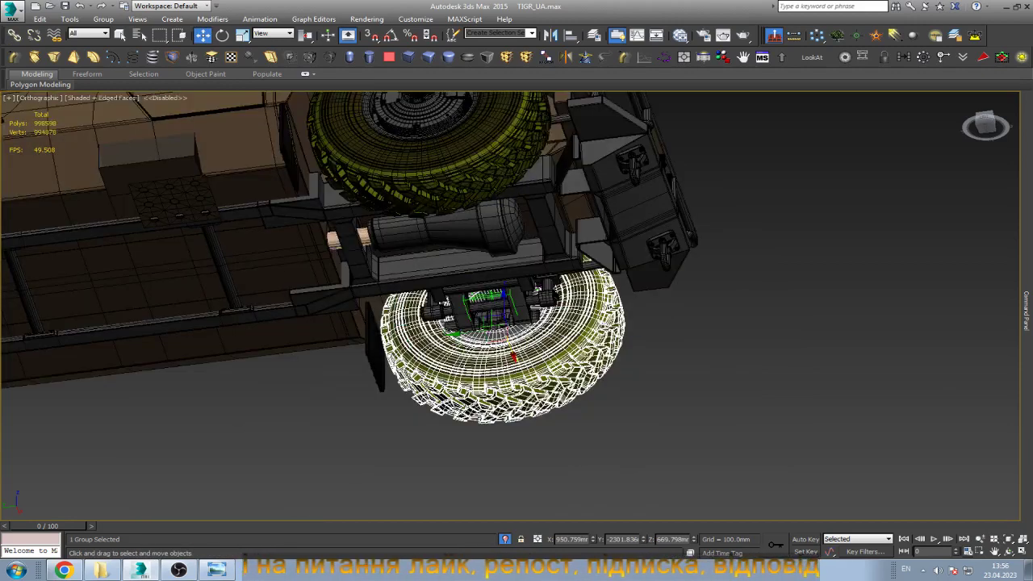
click(338, 240)
scroll(338, 240, up, 2)
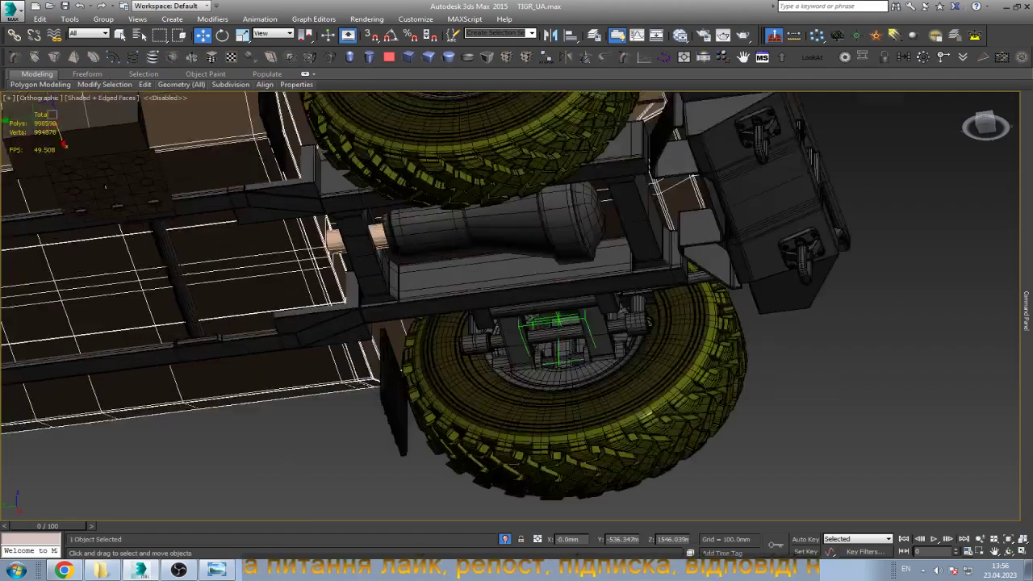
scroll(338, 240, up, 3)
Isolate the hull objects and select the hull mesh Object096.
key(alt+q)
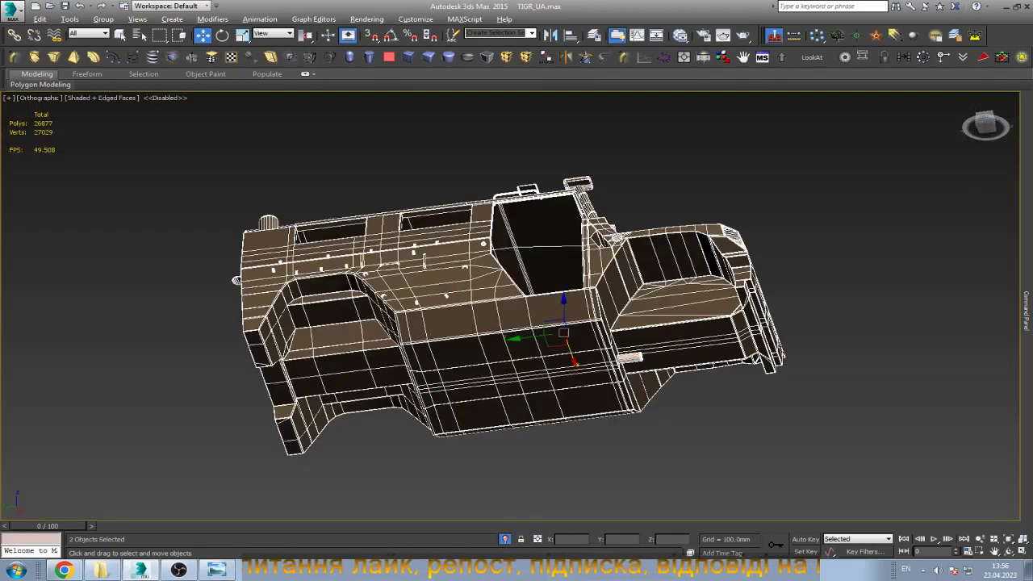
click(236, 280)
scroll(653, 344, up, 3)
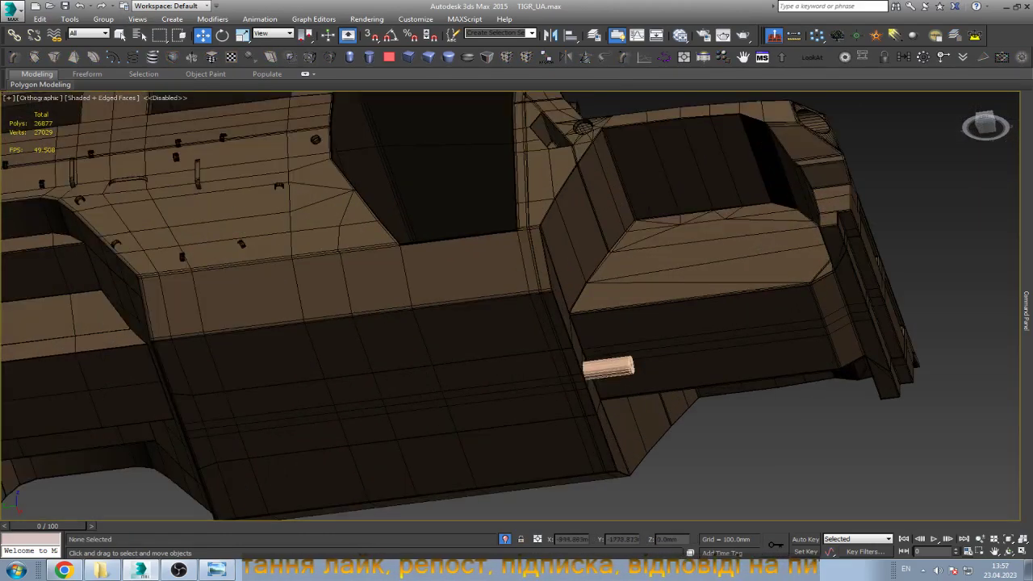
click(583, 327)
scroll(582, 327, up, 3)
scroll(521, 293, down, 3)
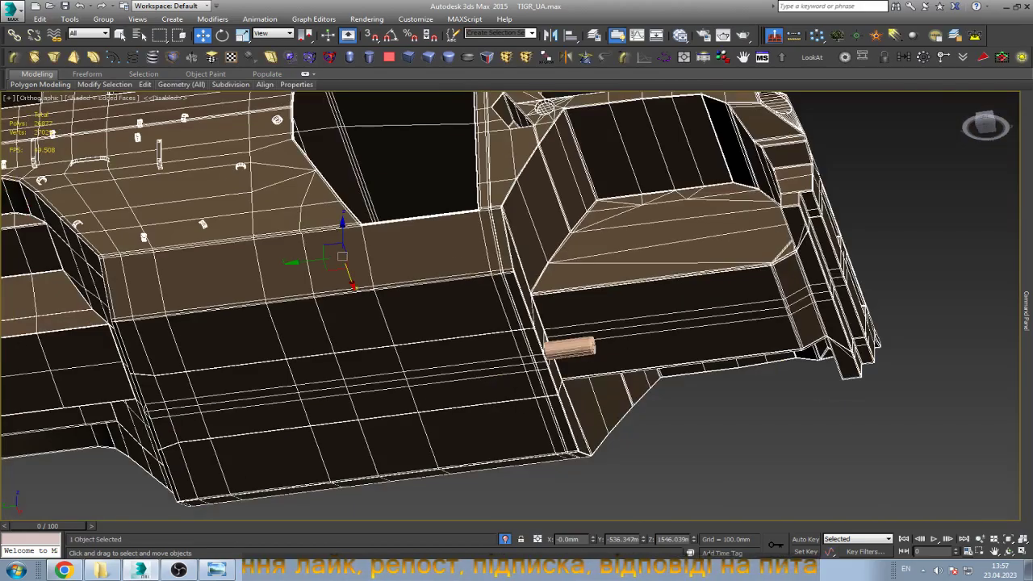
Orbit and zoom to the underside beam corner beside the small cylinder.
key(ctrl+r)
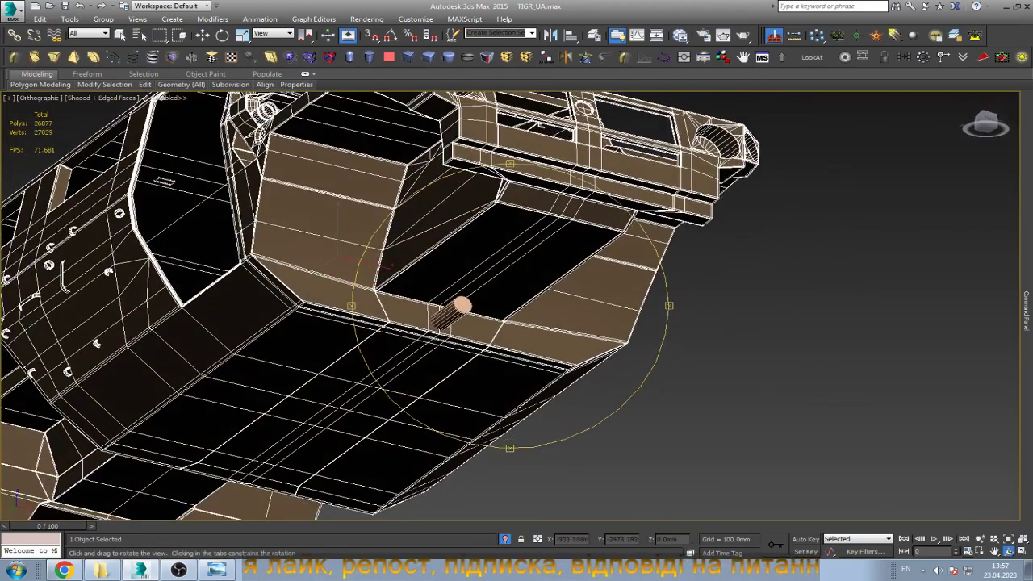
scroll(363, 282, up, 5)
scroll(407, 274, up, 3)
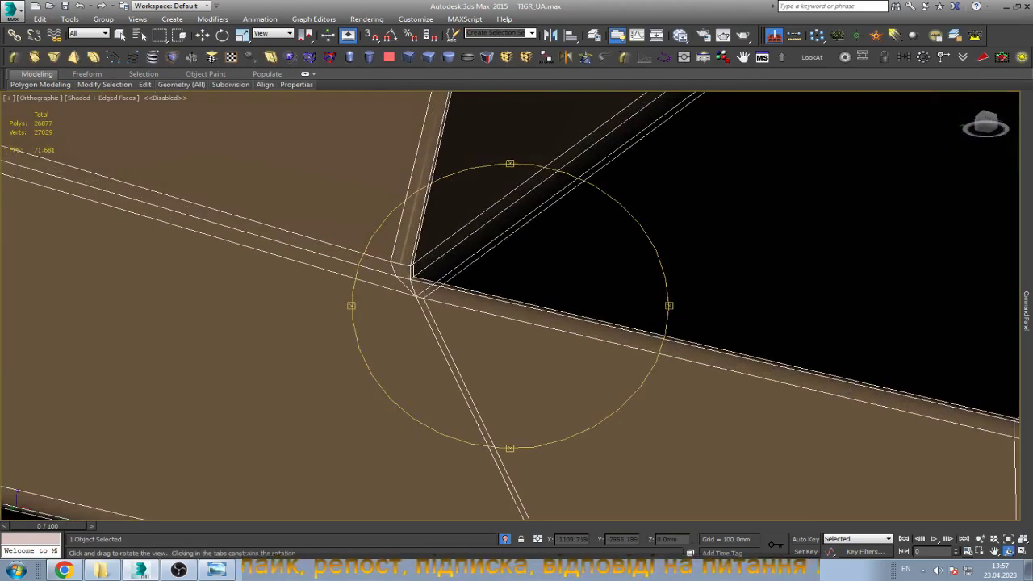
scroll(419, 259, down, 5)
scroll(420, 258, down, 3)
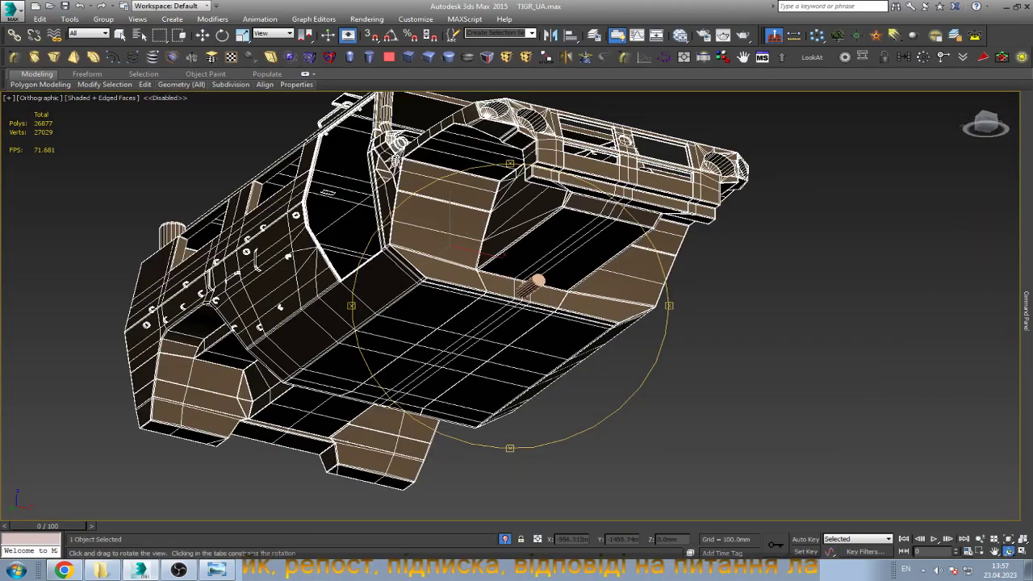
scroll(476, 252, up, 4)
scroll(476, 252, up, 3)
scroll(476, 252, up, 2)
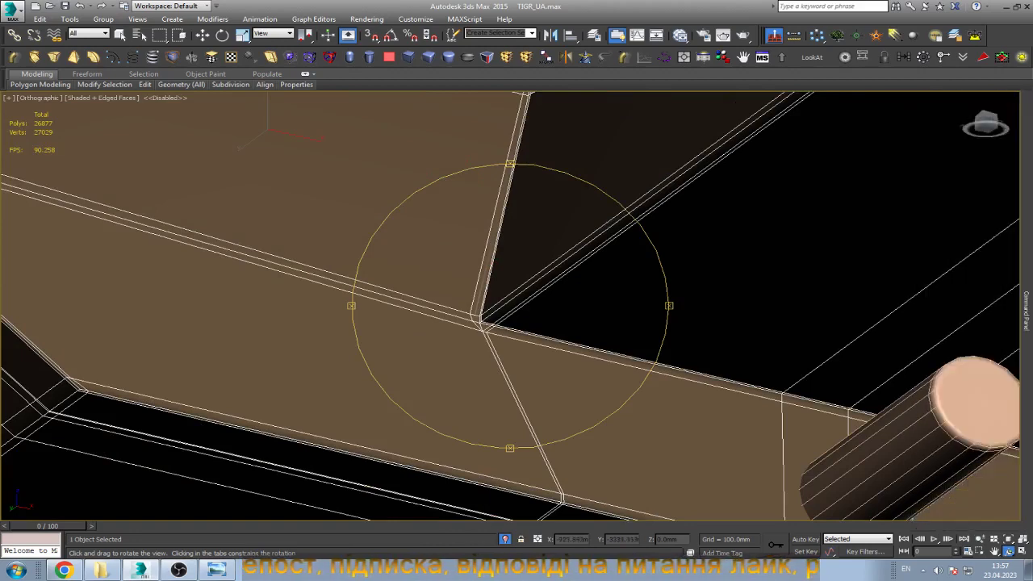
key(Escape)
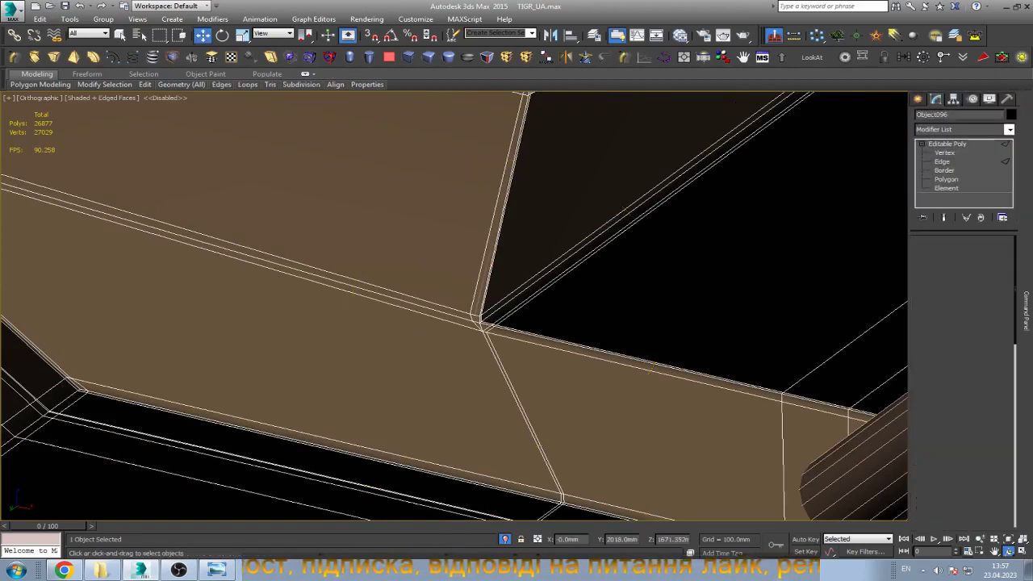
scroll(484, 323, up, 2)
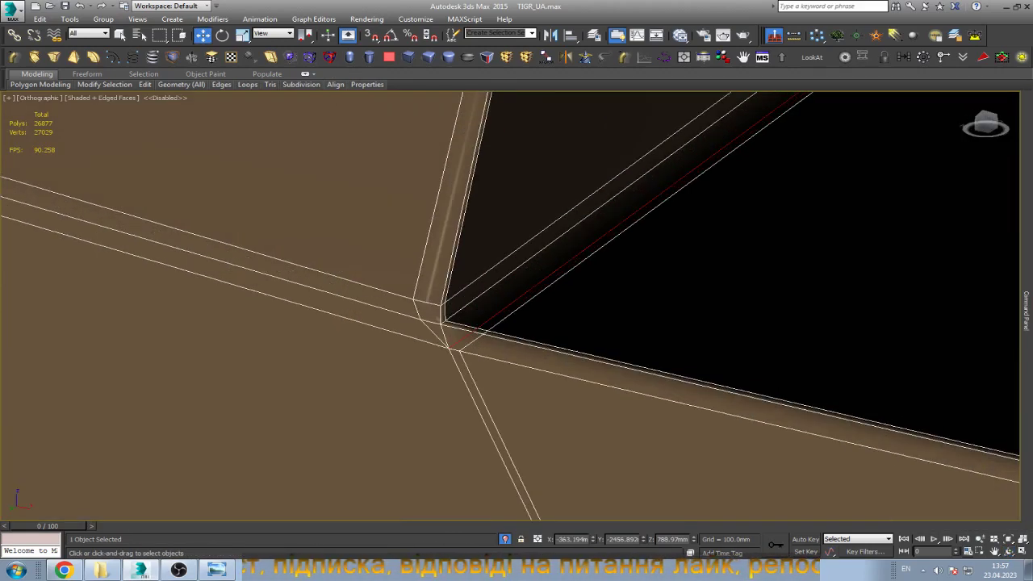
scroll(484, 323, down, 1)
scroll(484, 323, down, 3)
scroll(484, 322, down, 3)
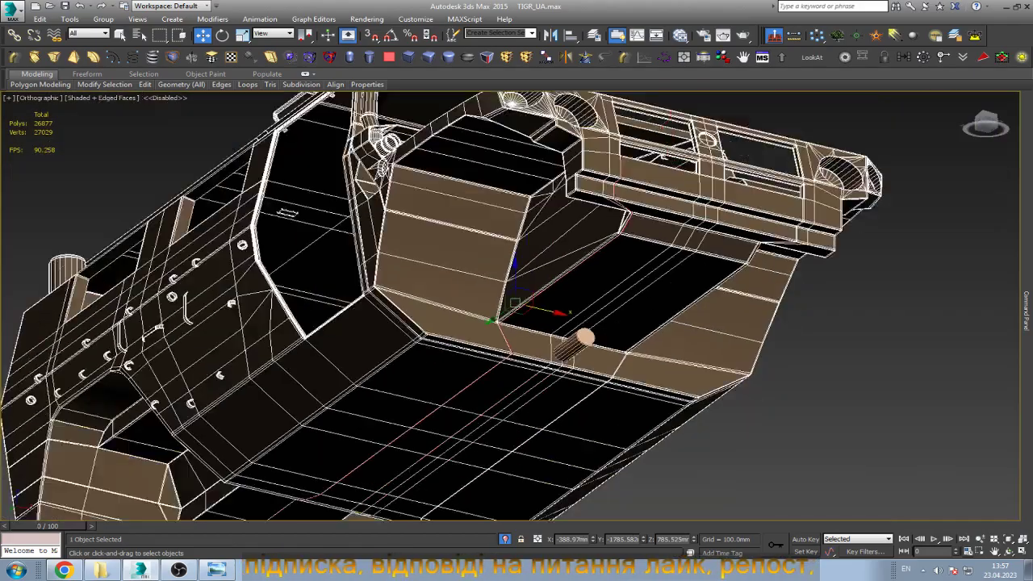
scroll(484, 323, down, 3)
key(ctrl+r)
mouse_move(533, 292)
mouse_down()
mouse_move(488, 274)
mouse_move(484, 310)
mouse_move(472, 287)
mouse_move(111, 97)
mouse_move(242, 202)
mouse_move(484, 298)
mouse_move(451, 266)
mouse_up()
scroll(484, 314, up, 4)
scroll(484, 319, up, 4)
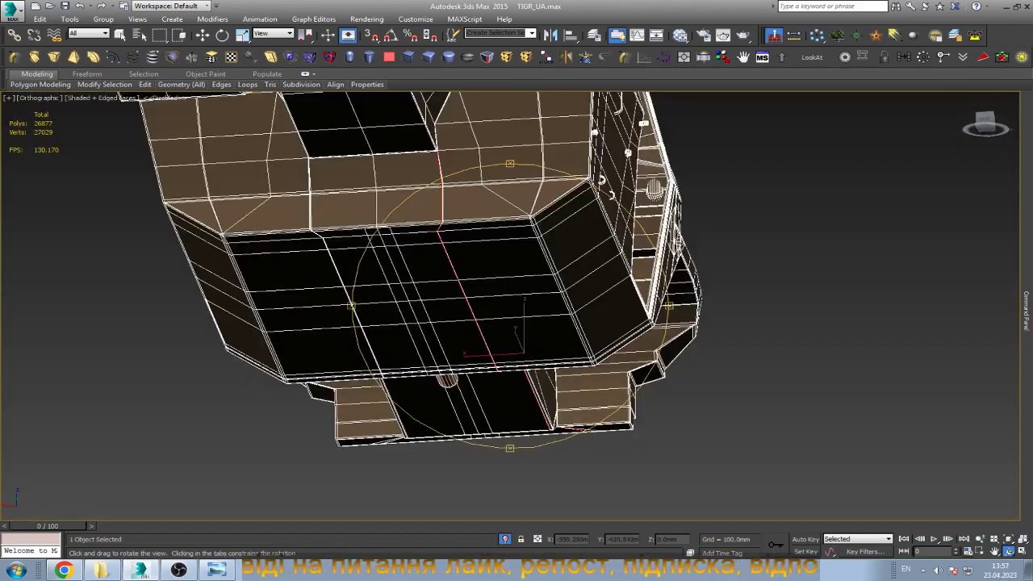
key(Escape)
scroll(516, 306, up, 5)
scroll(516, 306, up, 3)
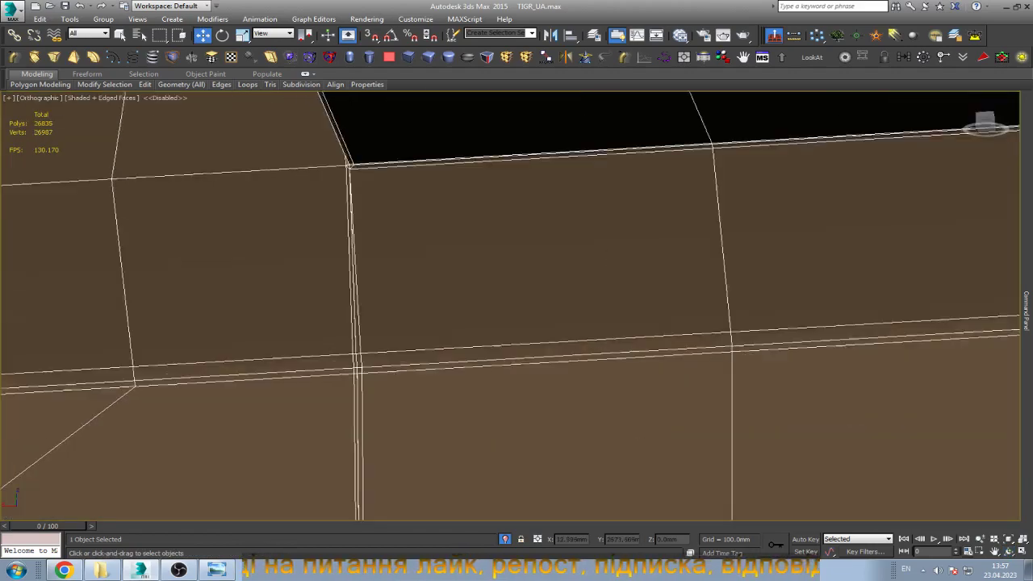
scroll(517, 306, up, 3)
key(z)
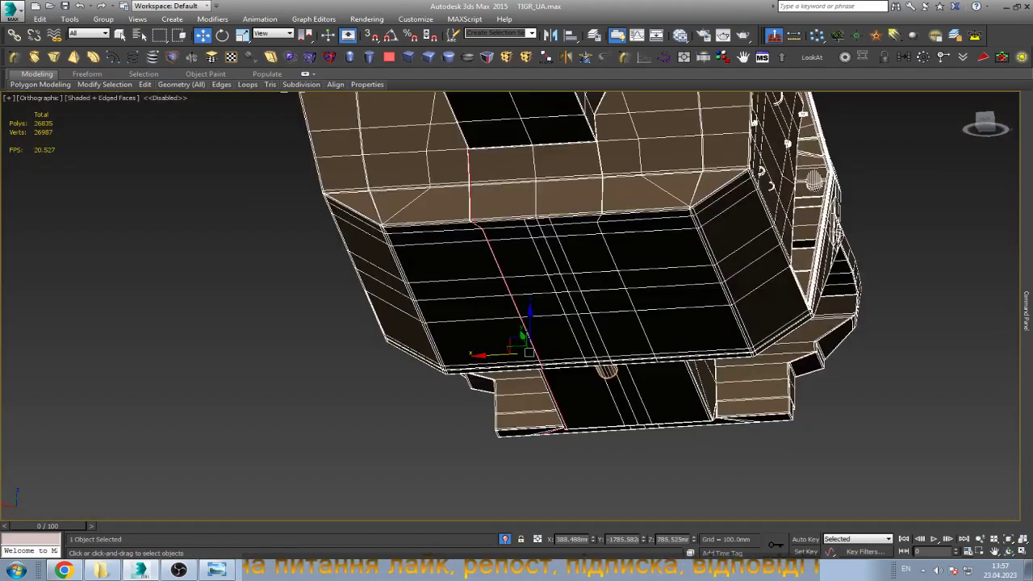
key(ctrl+r)
drag(517, 323, 564, 242)
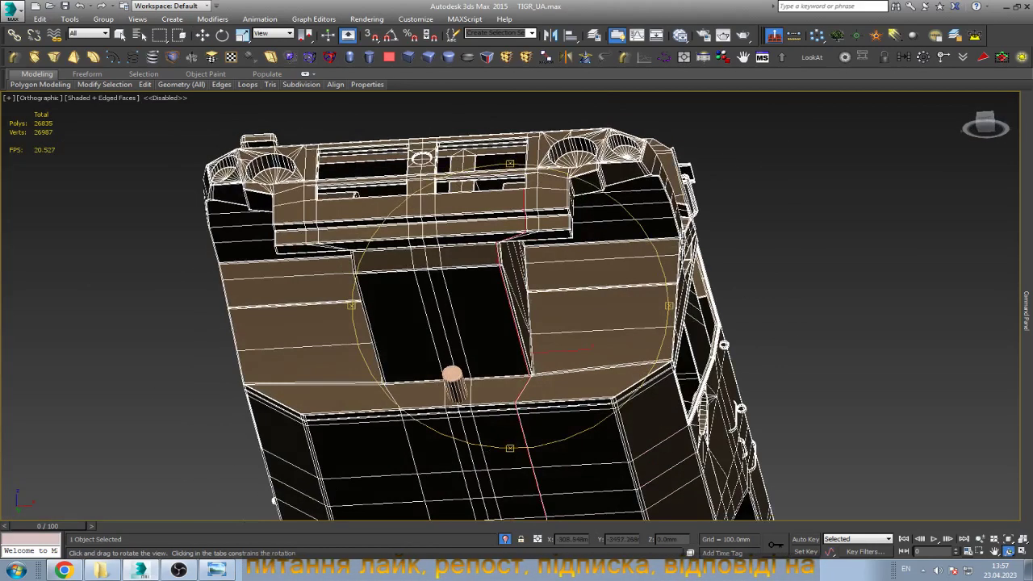
scroll(516, 307, up, 3)
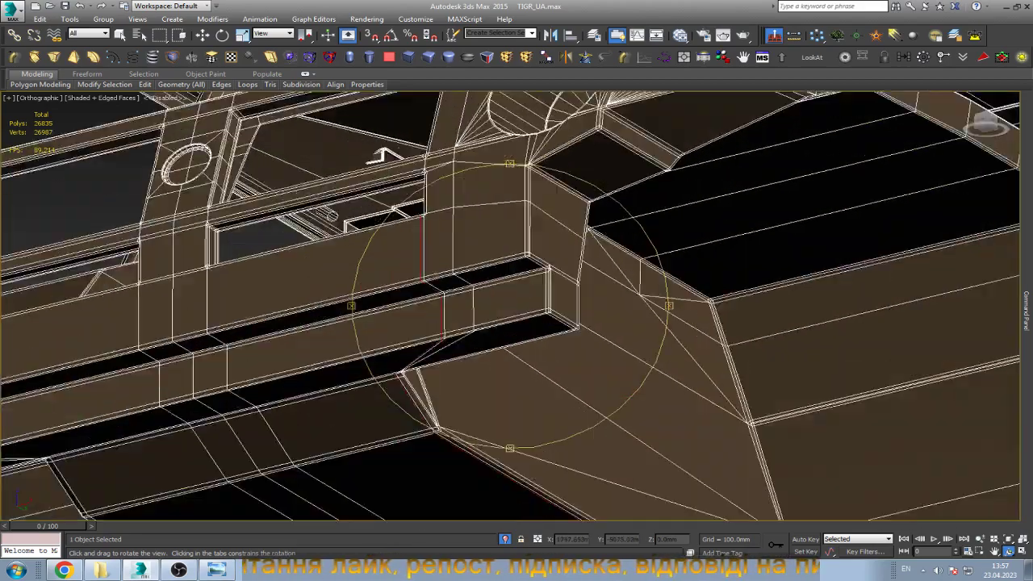
scroll(516, 306, up, 3)
scroll(509, 305, down, 3)
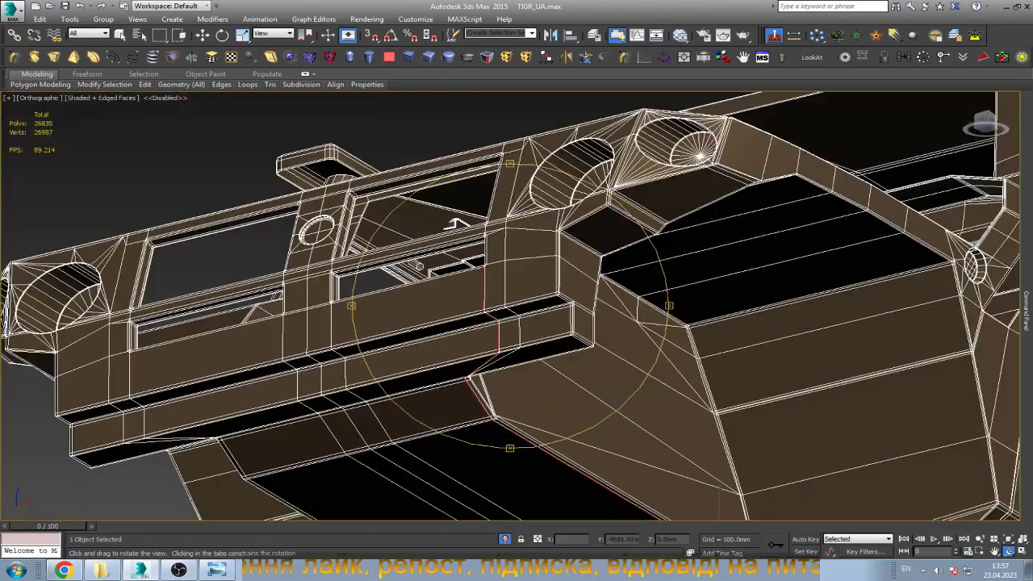
scroll(510, 304, up, 3)
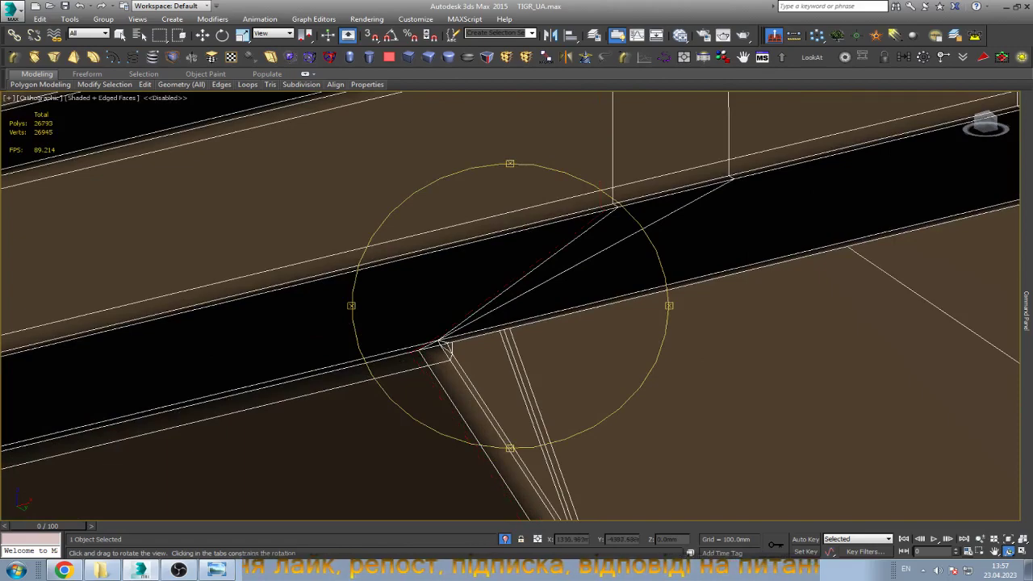
key(Escape)
scroll(492, 346, down, 3)
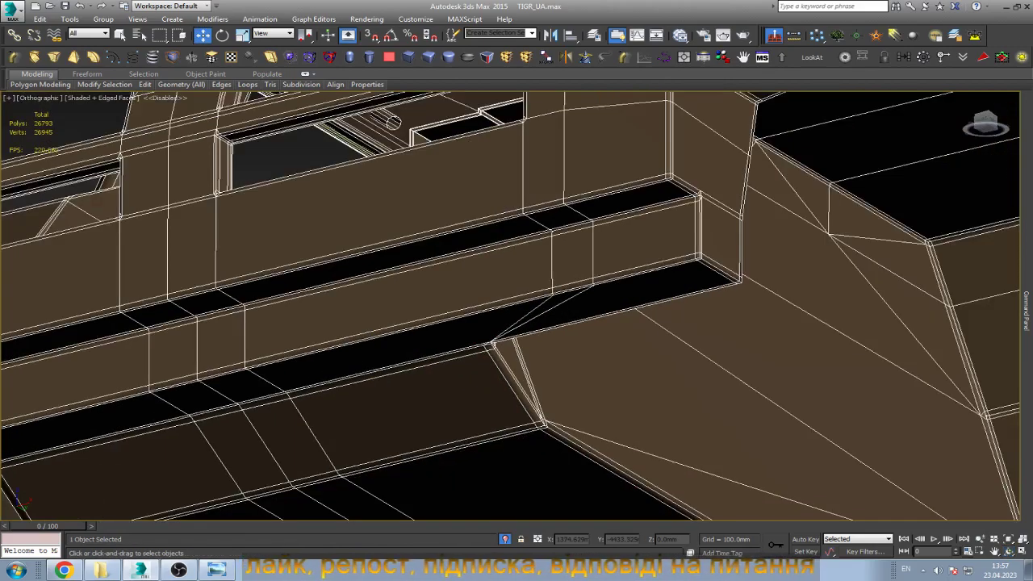
scroll(492, 347, down, 3)
scroll(492, 347, down, 2)
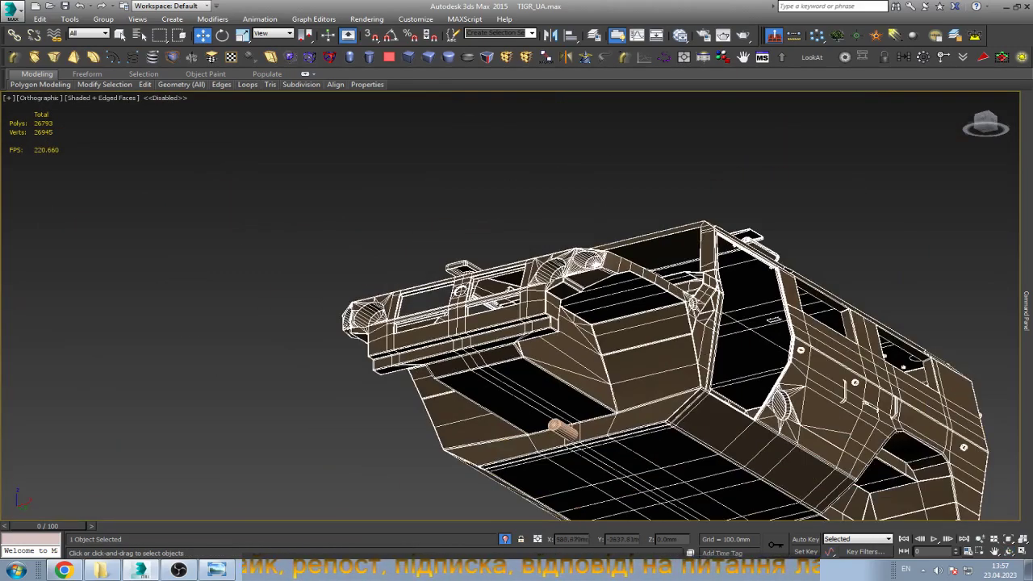
scroll(589, 448, up, 5)
scroll(533, 315, down, 4)
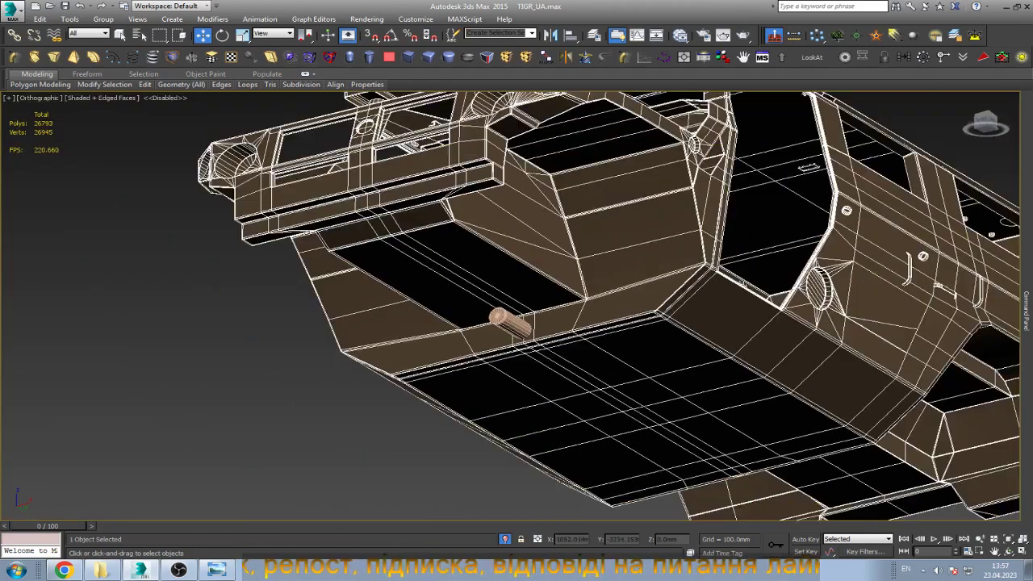
scroll(543, 338, up, 5)
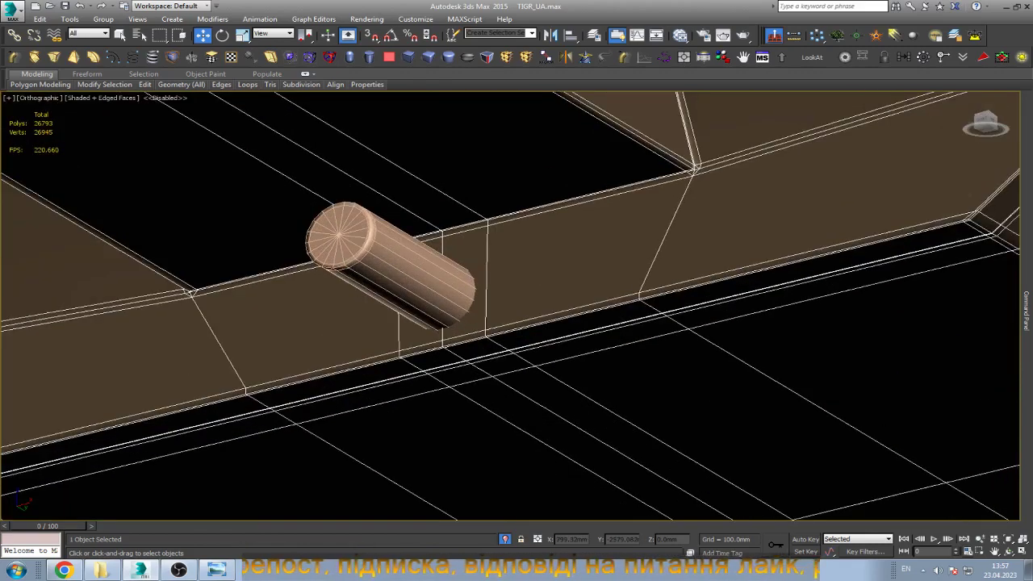
scroll(532, 318, down, 3)
scroll(532, 318, down, 2)
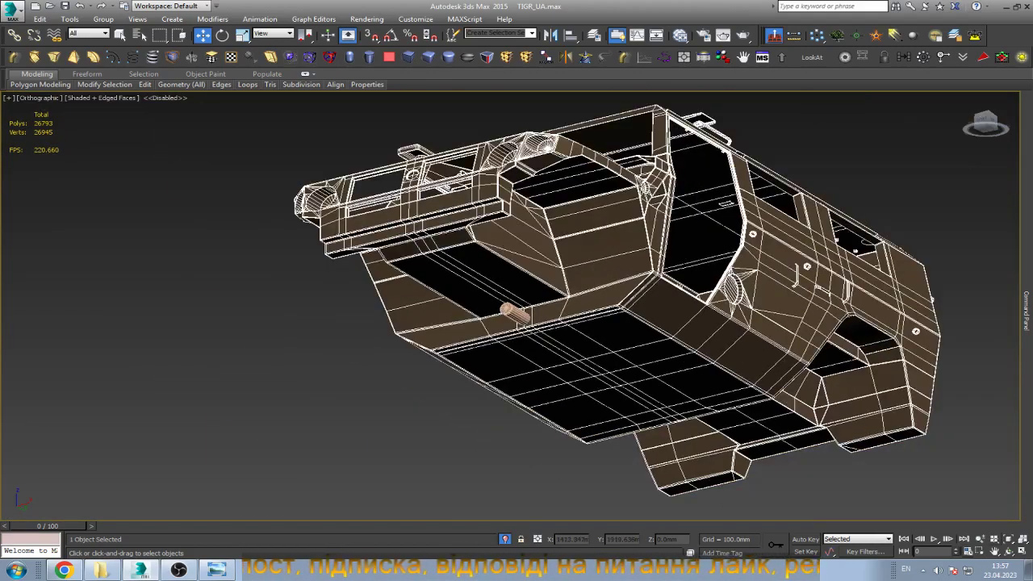
mouse_move(532, 318)
alt+middle_down()
mouse_move(451, 339)
mouse_move(452, 315)
alt+middle_up()
scroll(508, 307, up, 5)
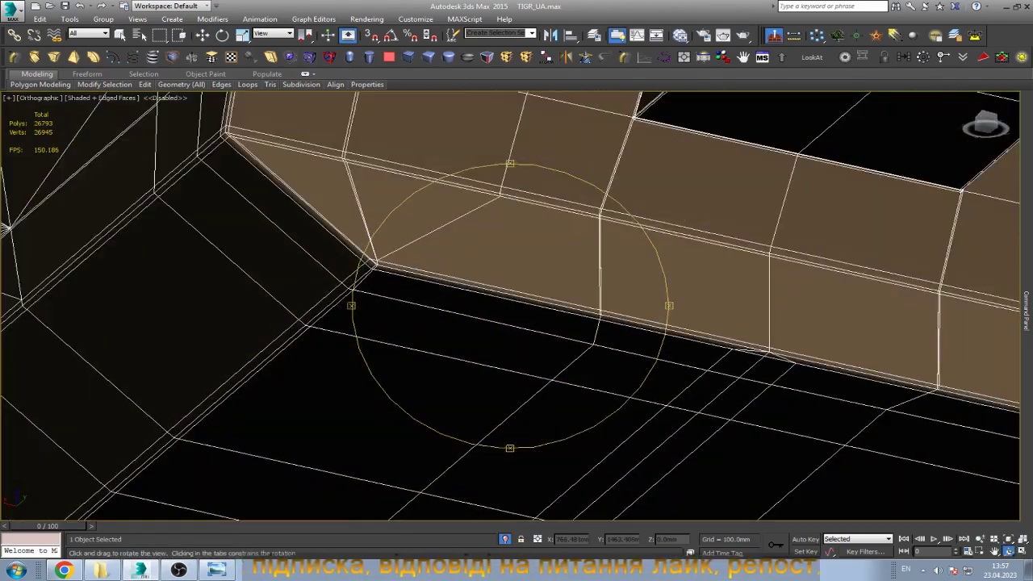
scroll(508, 306, up, 5)
scroll(508, 306, up, 3)
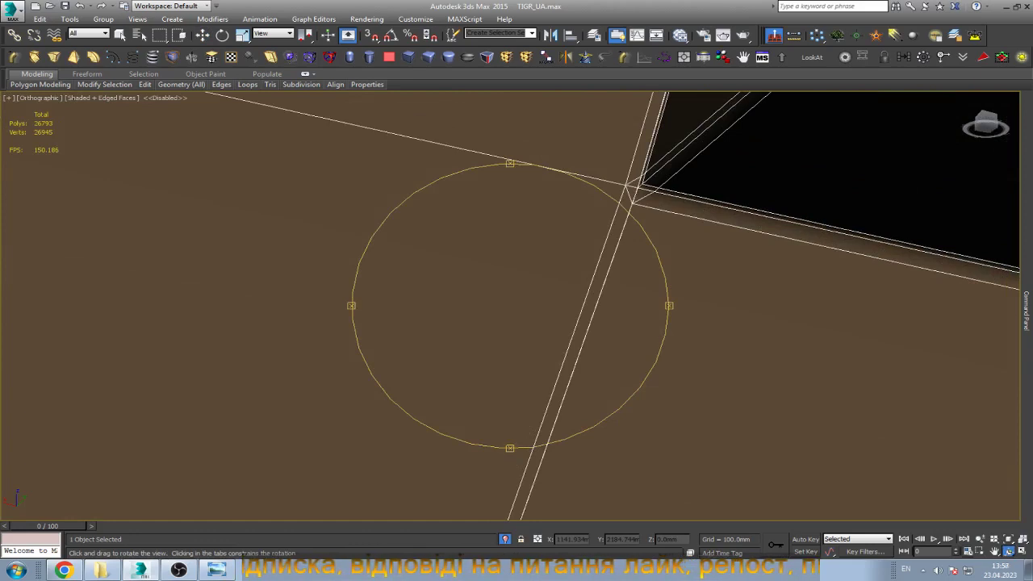
Tilt the view around the beam corner and zoom in on the stray vertices.
alt+middle_drag(597, 275, 615, 268)
key(q)
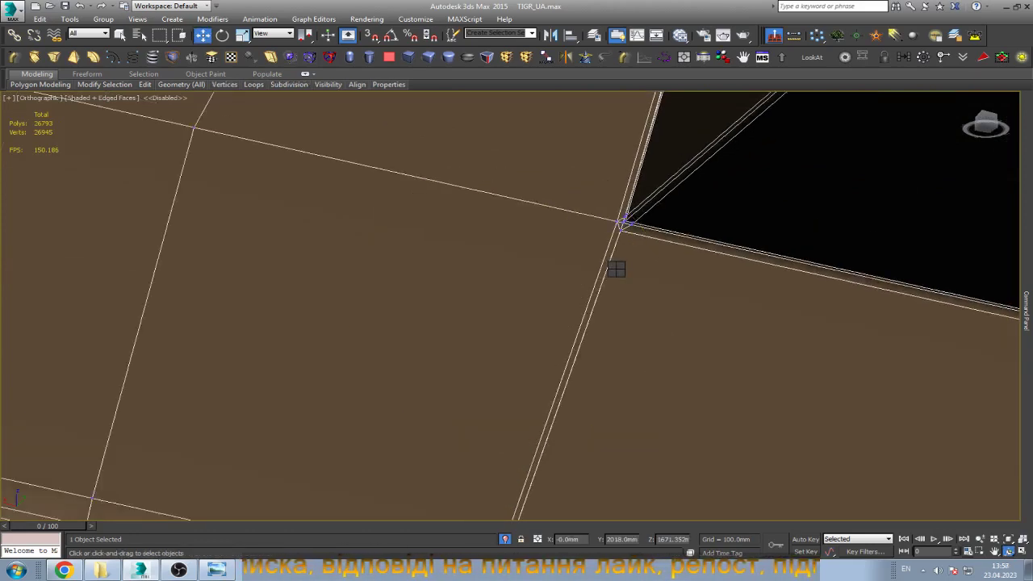
key(e)
key(w)
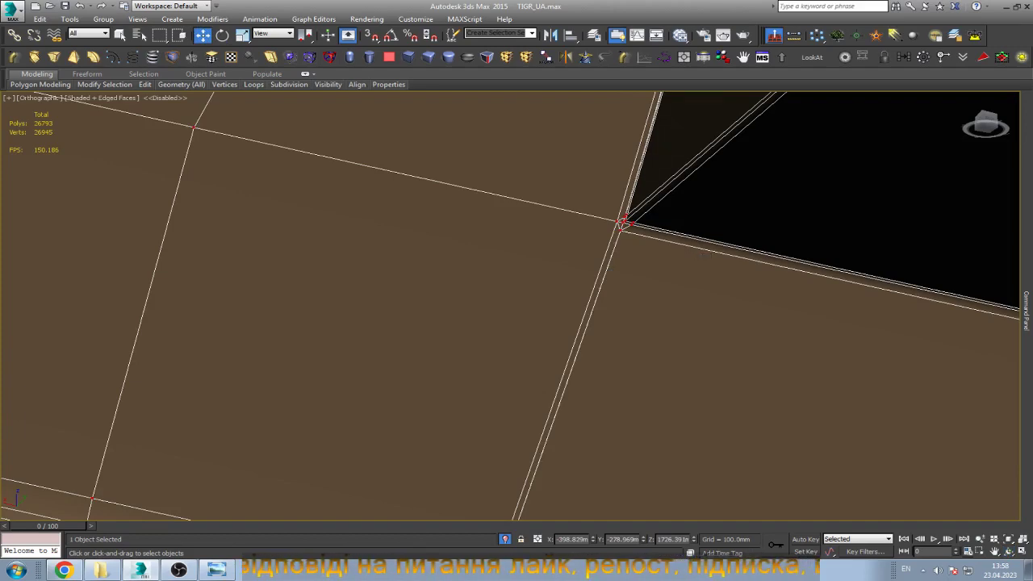
scroll(623, 222, down, 2)
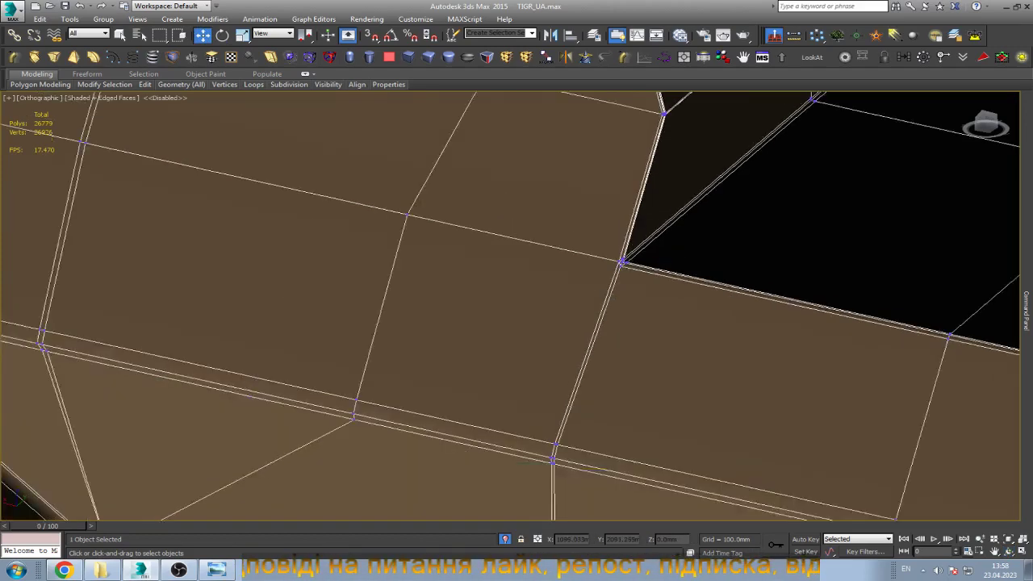
scroll(623, 221, down, 2)
scroll(510, 306, down, 2)
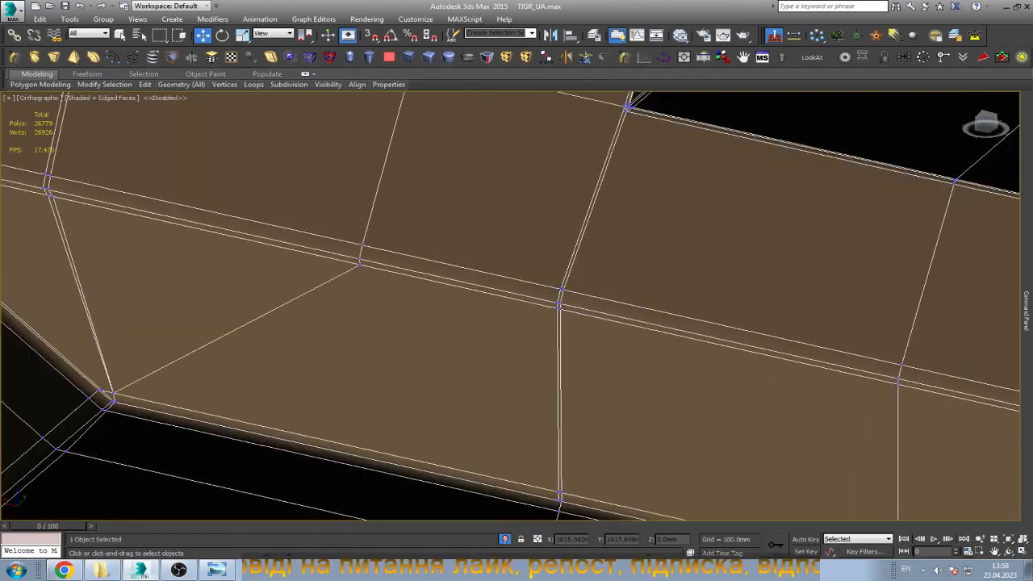
scroll(558, 306, down, 2)
scroll(555, 387, up, 4)
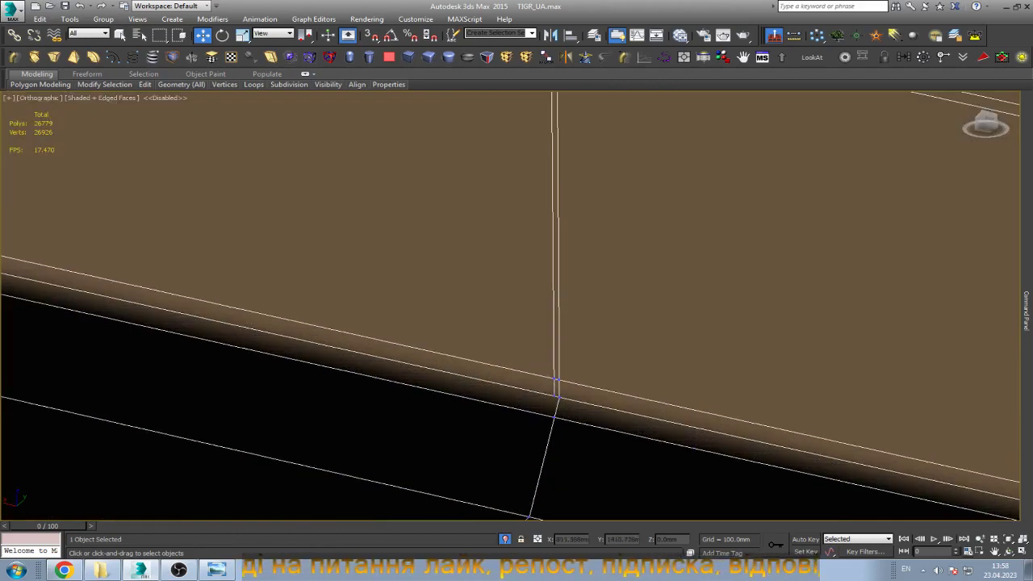
scroll(557, 392, up, 2)
scroll(557, 105, down, 2)
scroll(581, 105, down, 2)
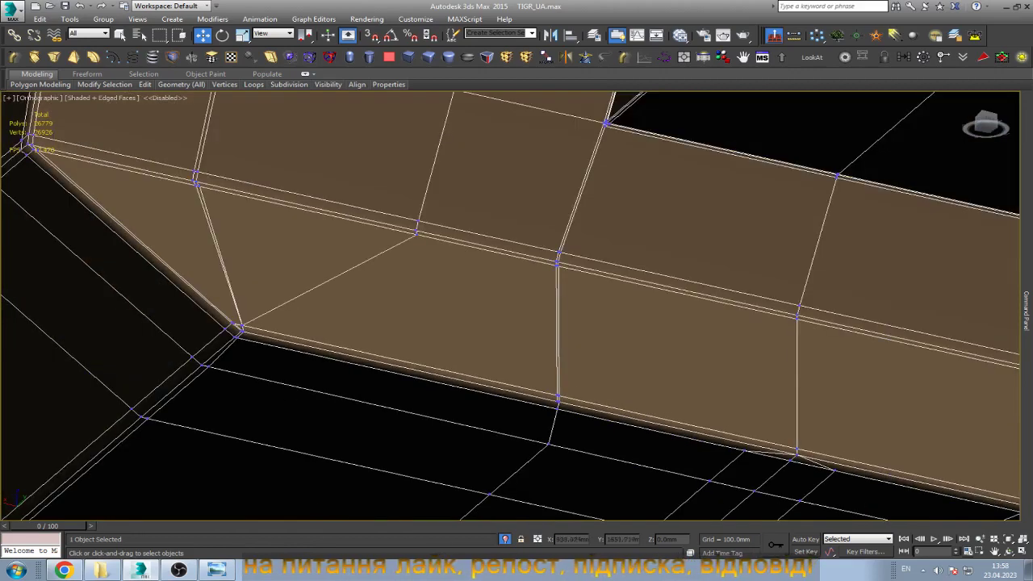
scroll(605, 109, up, 1)
scroll(597, 136, up, 2)
scroll(613, 112, down, 2)
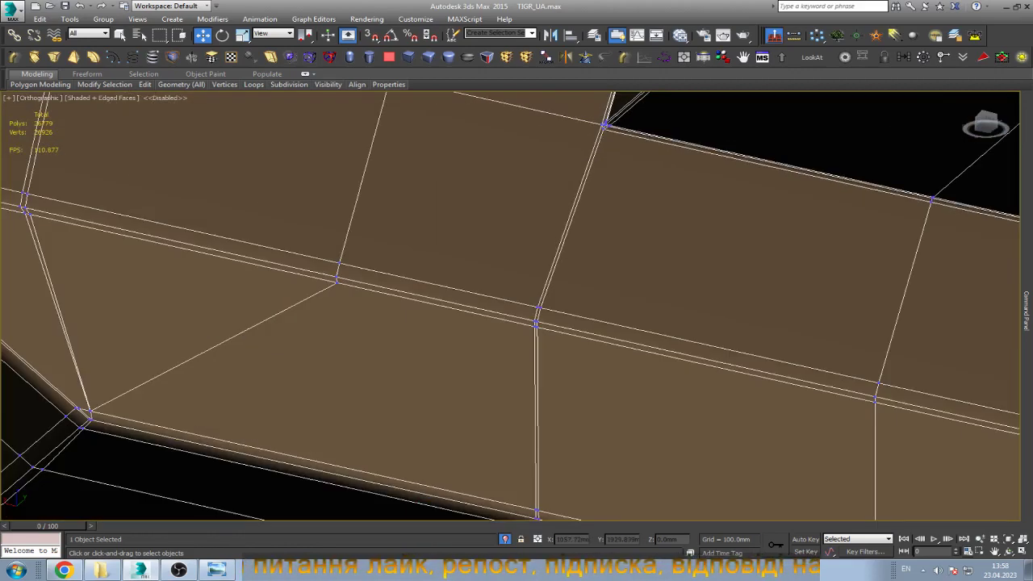
scroll(536, 323, up, 2)
scroll(536, 322, down, 1)
scroll(536, 323, down, 2)
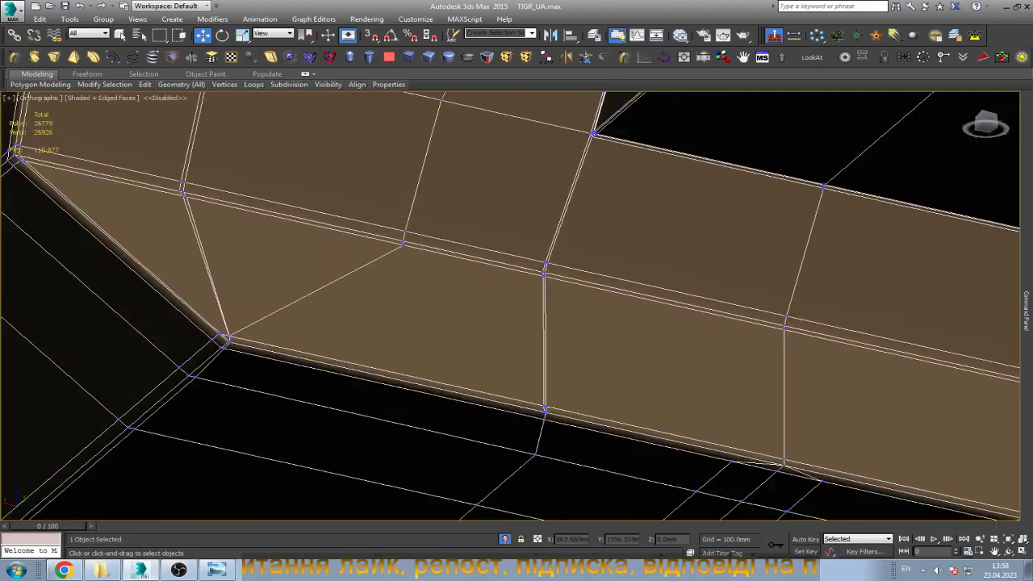
scroll(533, 404, up, 4)
scroll(532, 411, up, 2)
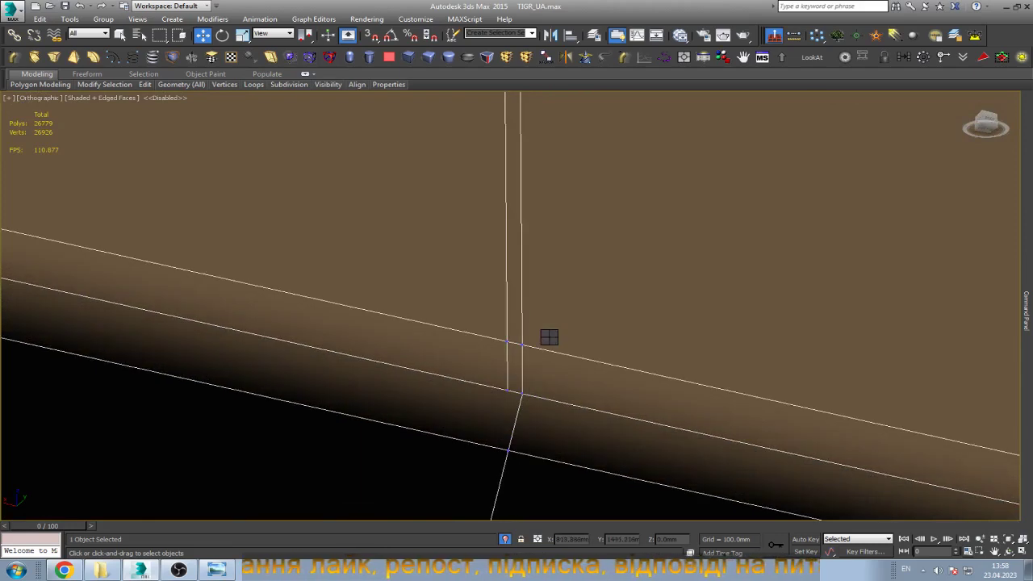
Weld the stray vertex onto its neighbouring vertex.
key(q)
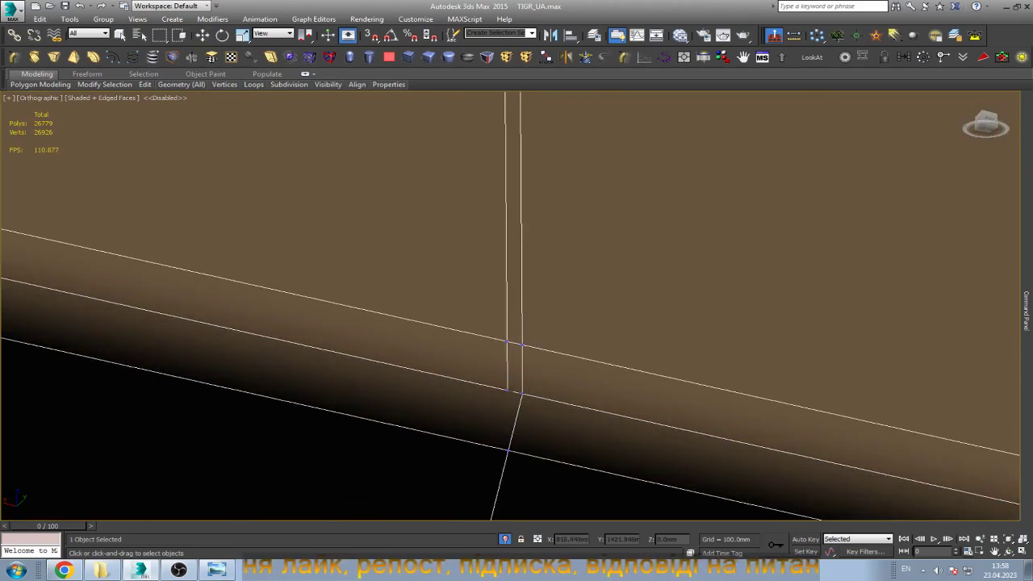
drag(507, 390, 521, 394)
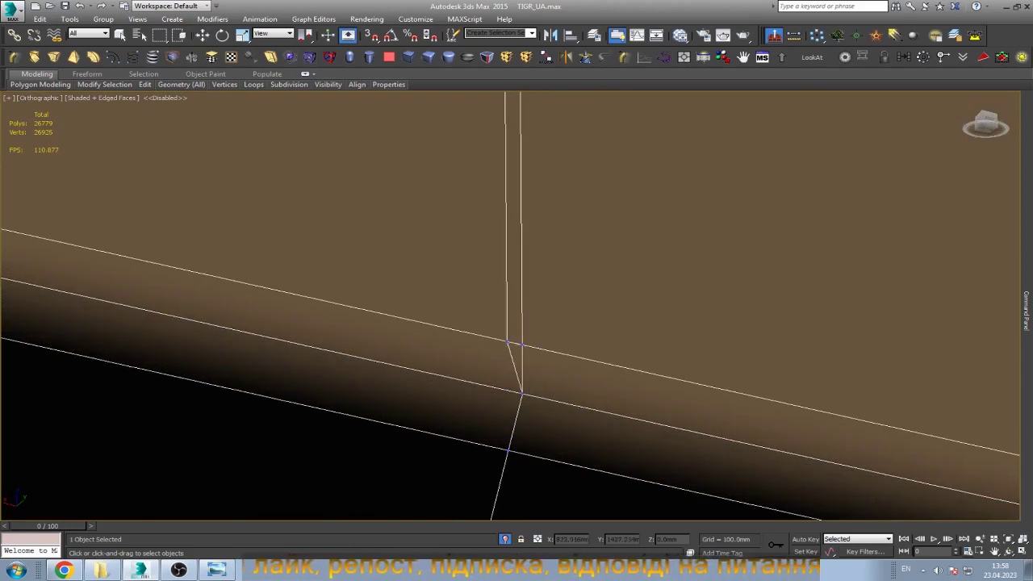
key(w)
scroll(517, 363, down, 1)
scroll(516, 363, down, 5)
scroll(516, 323, up, 3)
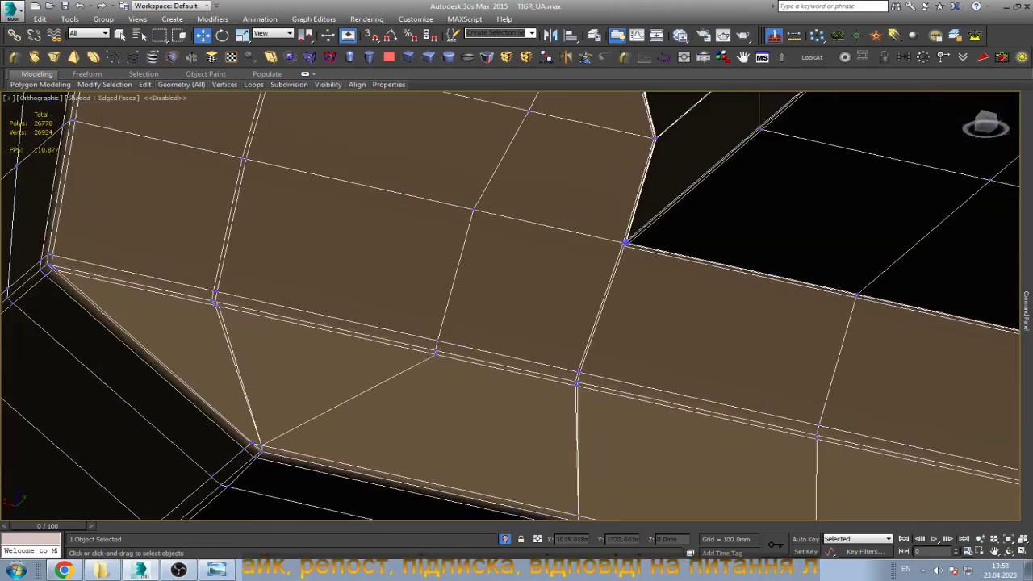
scroll(577, 378, up, 4)
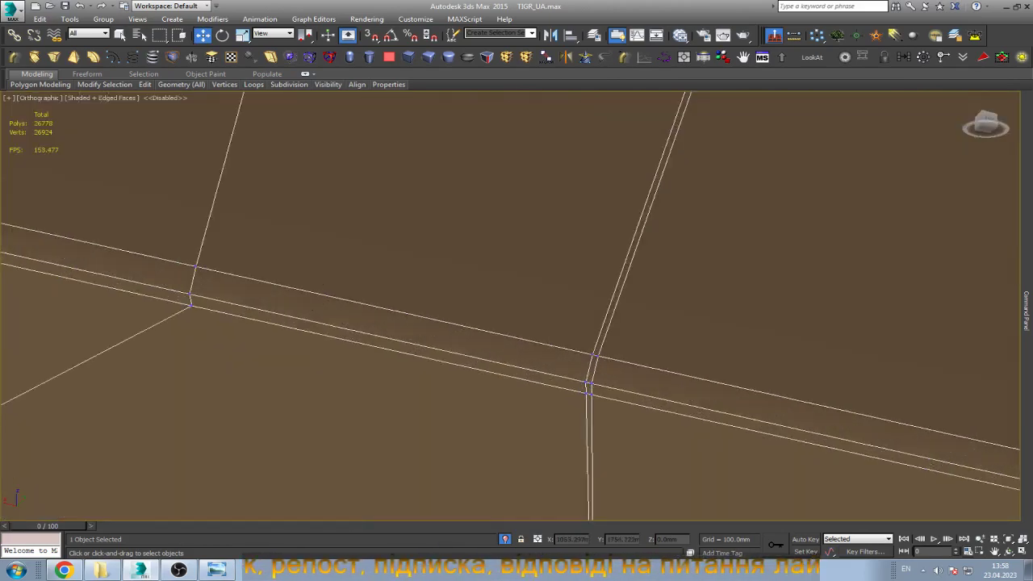
scroll(624, 353, down, 4)
scroll(624, 353, down, 2)
scroll(624, 353, up, 2)
scroll(578, 379, up, 5)
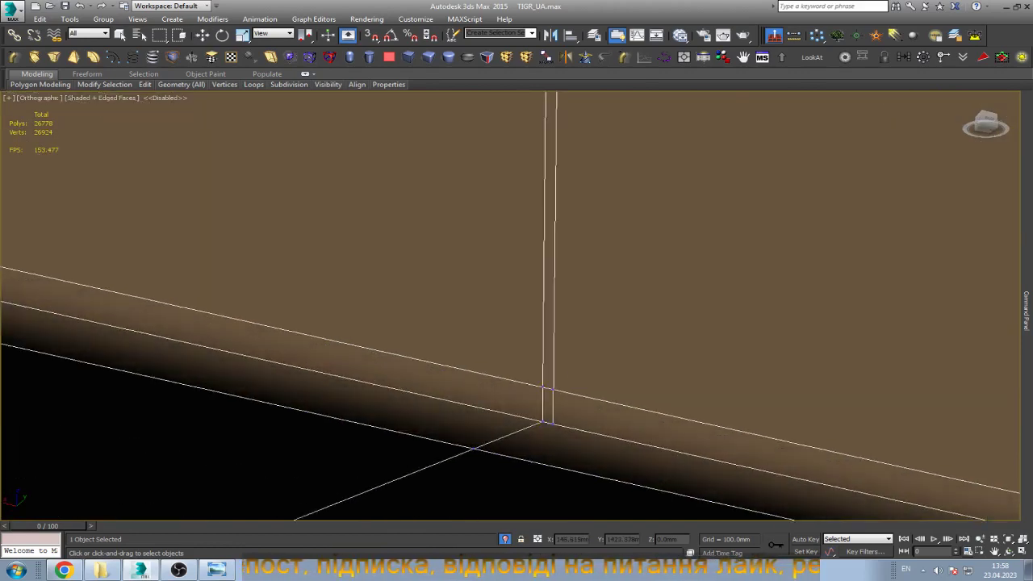
Weld the right vertex of the nearby pair onto the left one.
drag(553, 420, 543, 420)
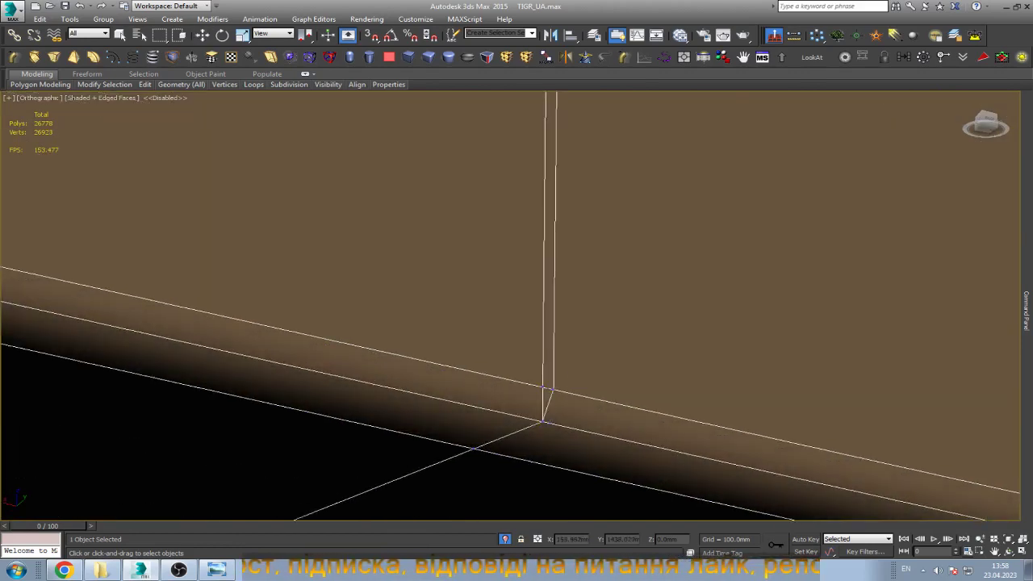
key(w)
scroll(565, 387, down, 2)
scroll(565, 387, down, 3)
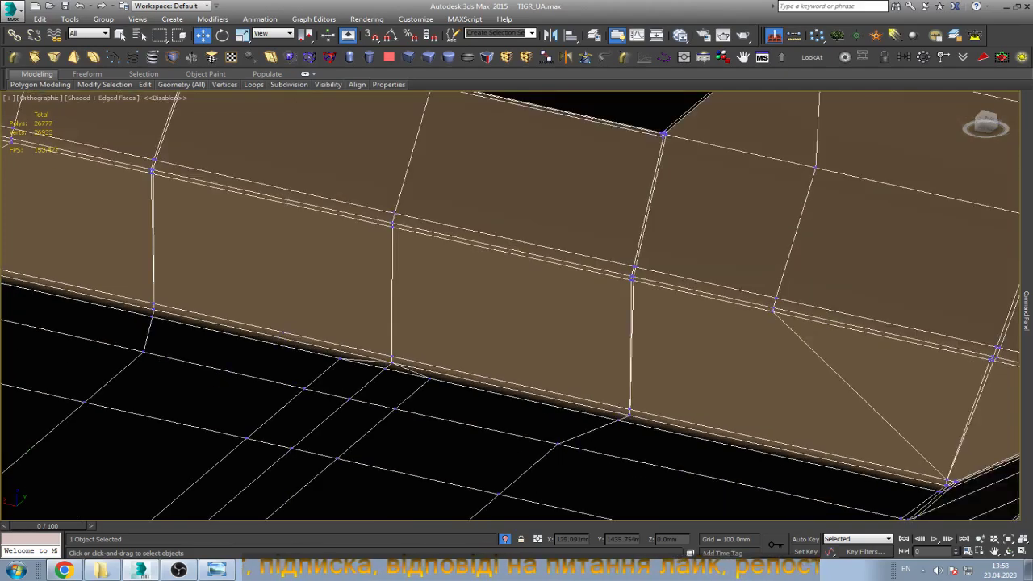
scroll(516, 307, down, 3)
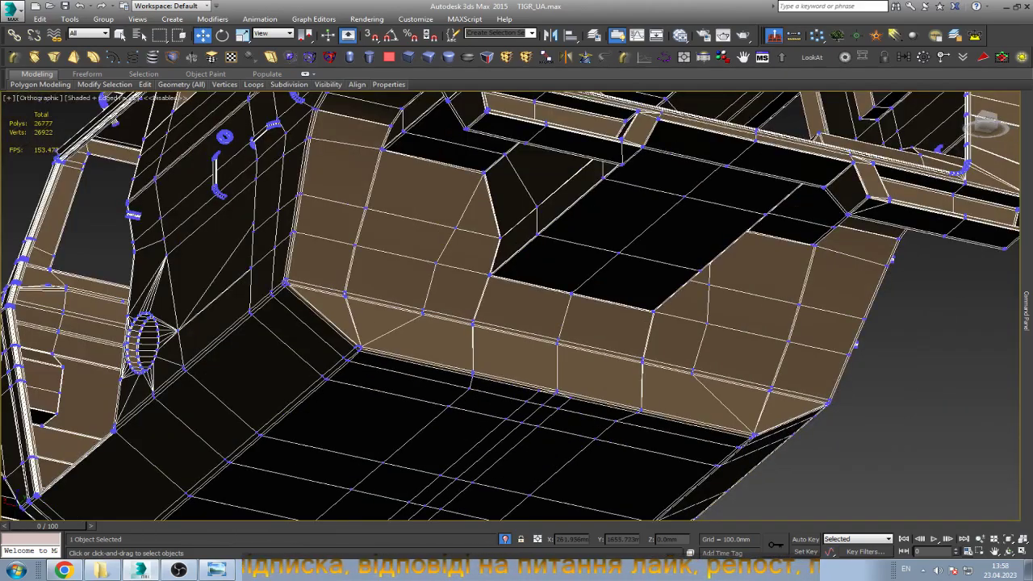
scroll(517, 307, down, 3)
scroll(484, 242, up, 4)
scroll(484, 242, up, 3)
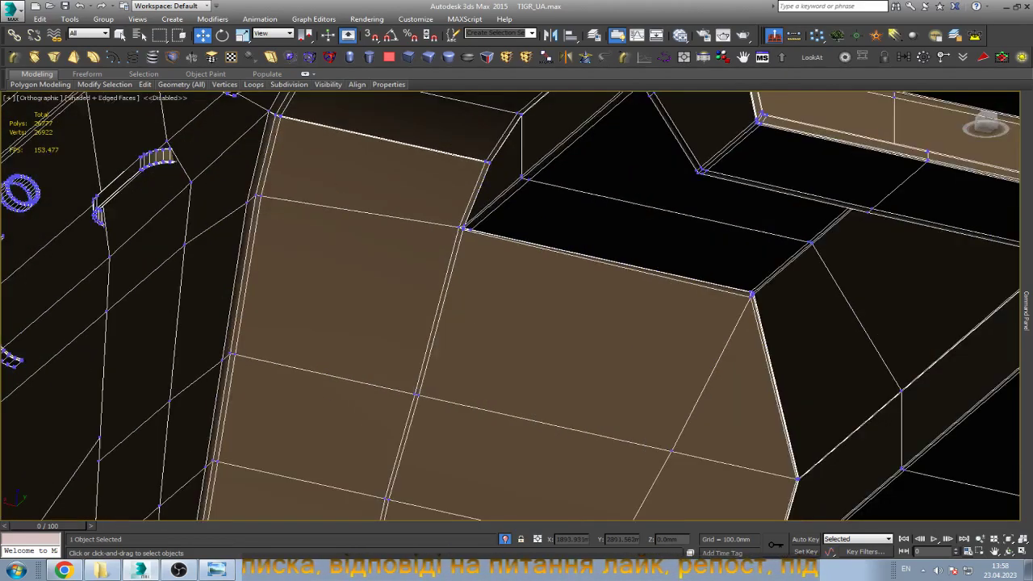
scroll(744, 276, up, 2)
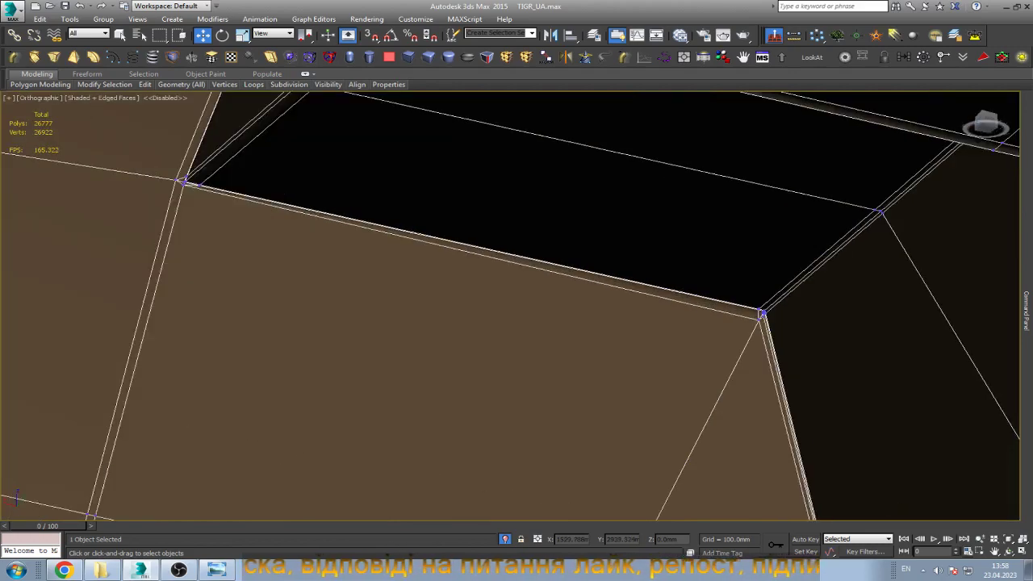
scroll(760, 313, down, 3)
scroll(645, 290, down, 2)
scroll(564, 274, down, 3)
scroll(421, 250, up, 5)
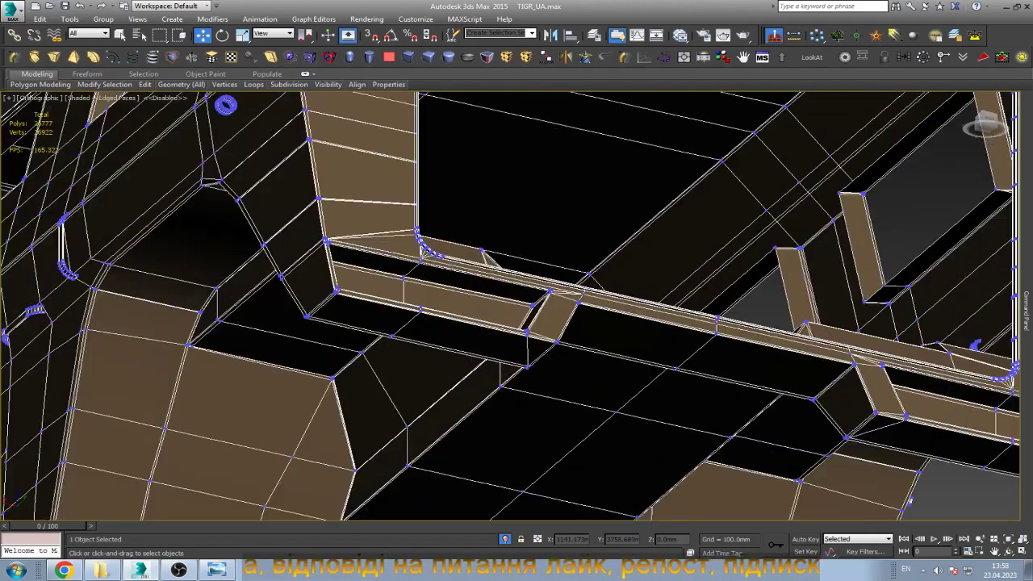
scroll(548, 307, up, 2)
scroll(549, 307, up, 1)
scroll(548, 306, up, 1)
Select the diagonal edge across the rounded window opening's floor at Edge level.
scroll(548, 307, up, 1)
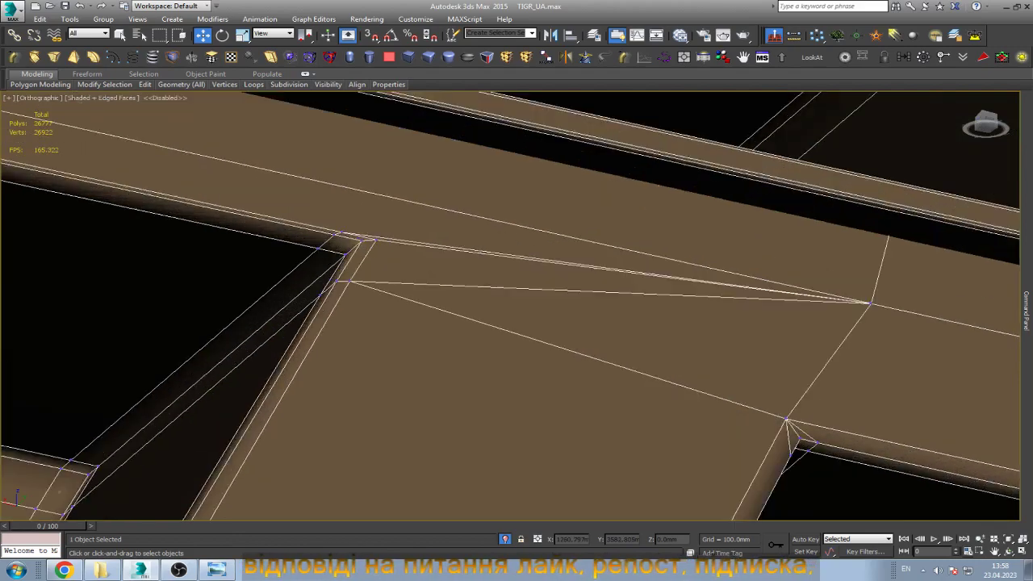
scroll(517, 306, down, 2)
scroll(516, 307, down, 1)
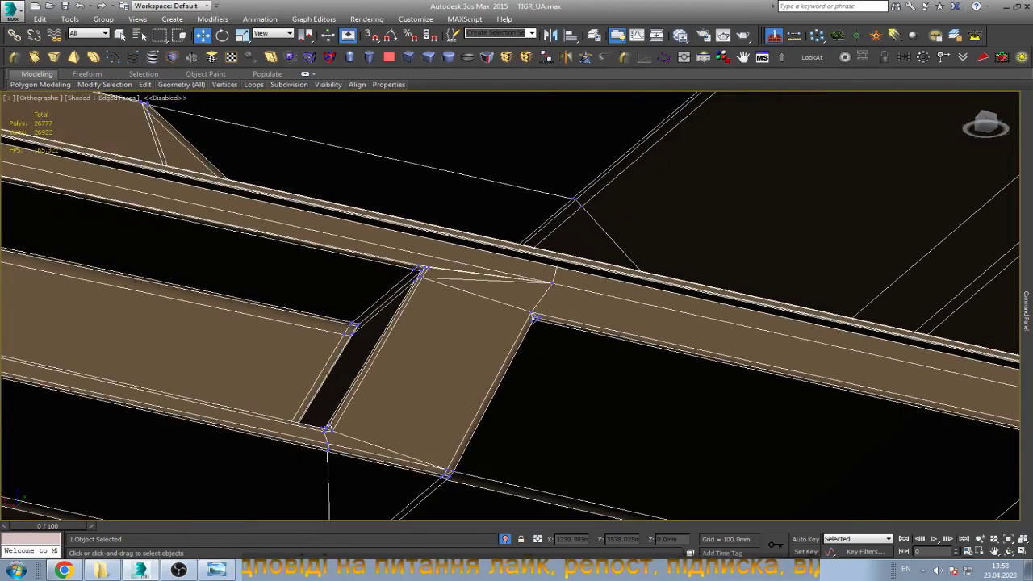
scroll(419, 387, down, 2)
scroll(419, 387, up, 2)
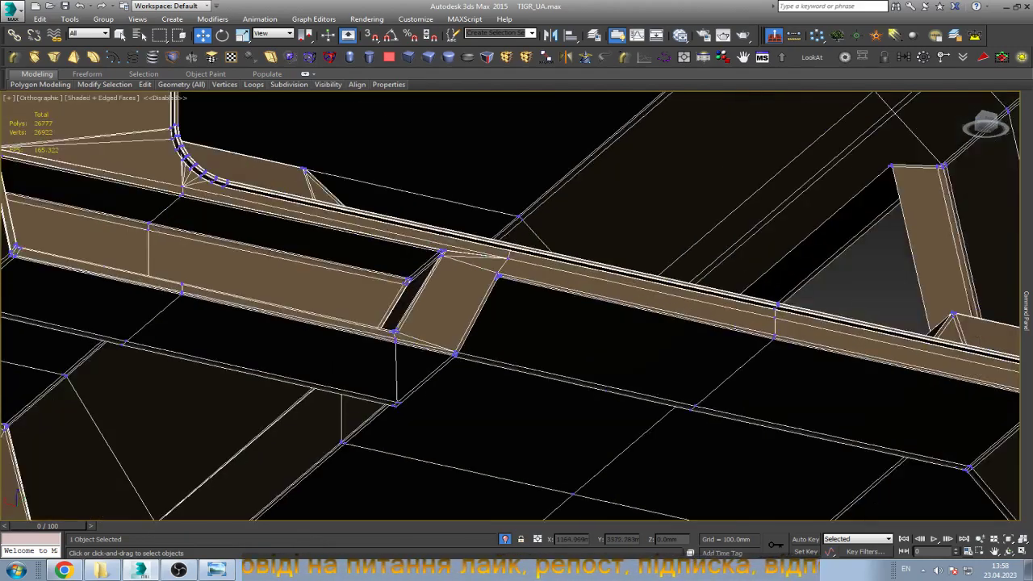
scroll(419, 387, up, 3)
scroll(420, 387, up, 1)
scroll(379, 307, down, 2)
scroll(379, 484, up, 2)
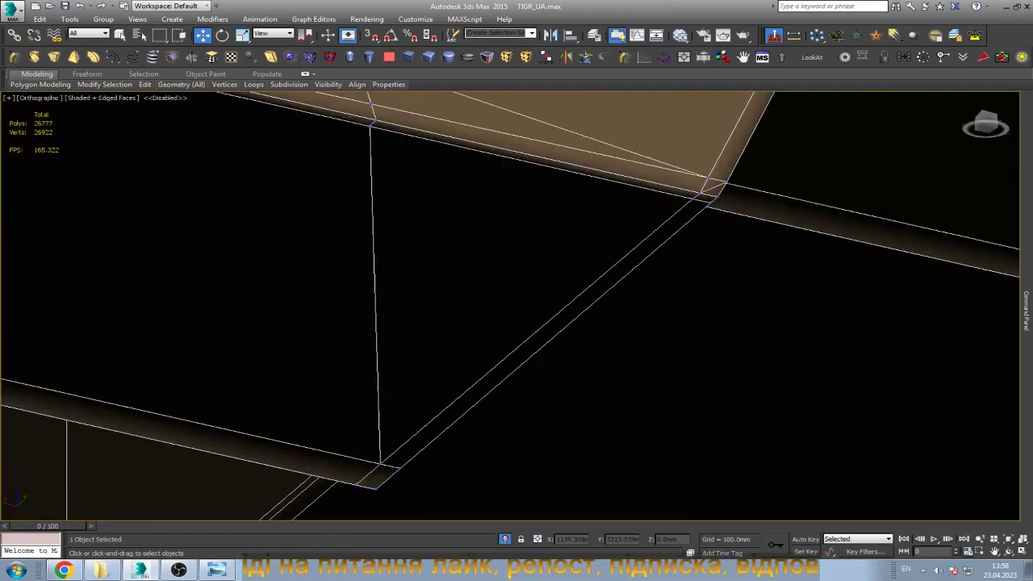
scroll(379, 403, down, 2)
scroll(380, 404, down, 2)
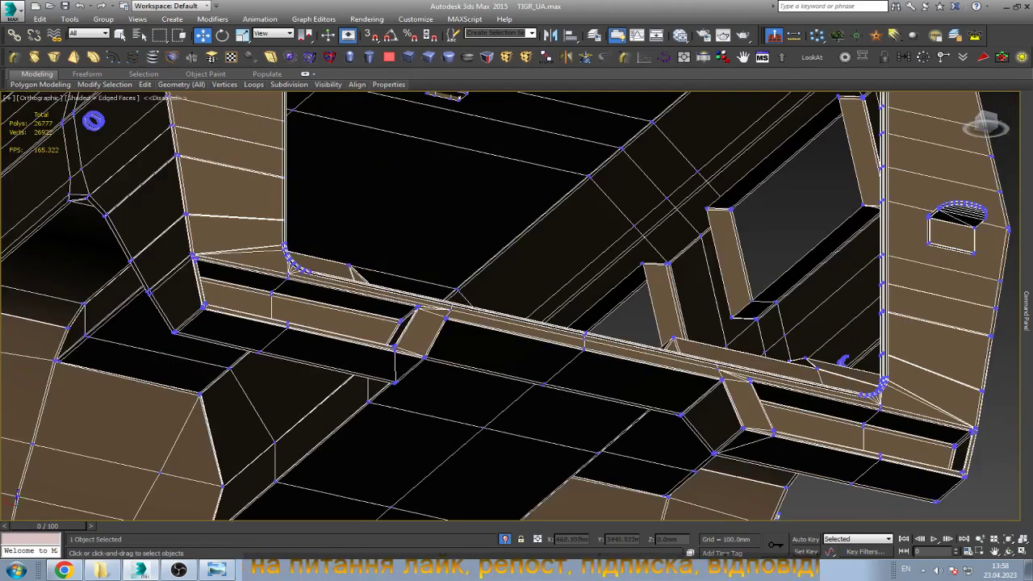
scroll(710, 242, down, 3)
scroll(710, 315, up, 4)
scroll(710, 315, down, 2)
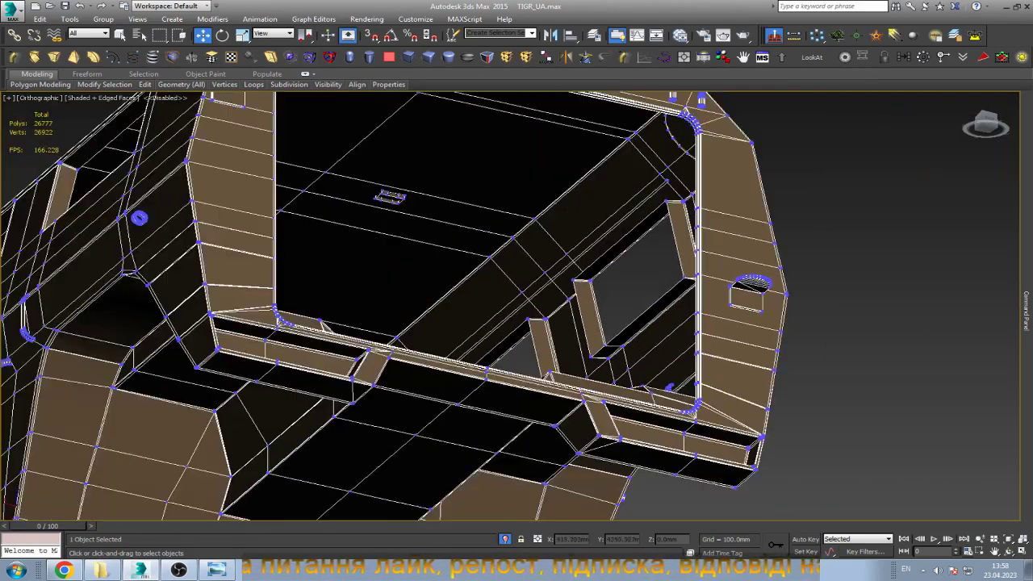
scroll(770, 305, up, 3)
scroll(771, 305, up, 3)
scroll(770, 305, up, 2)
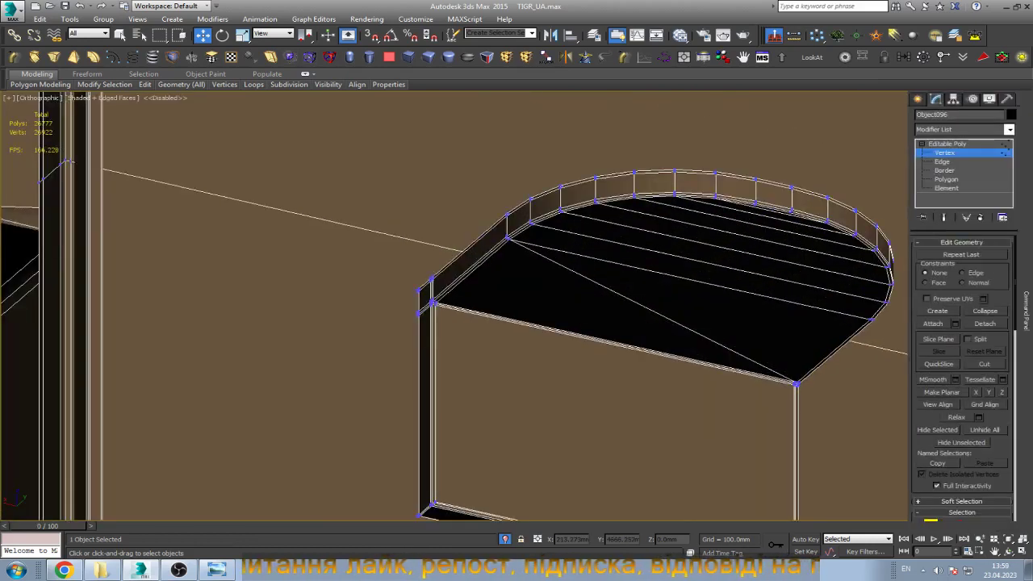
scroll(616, 247, up, 2)
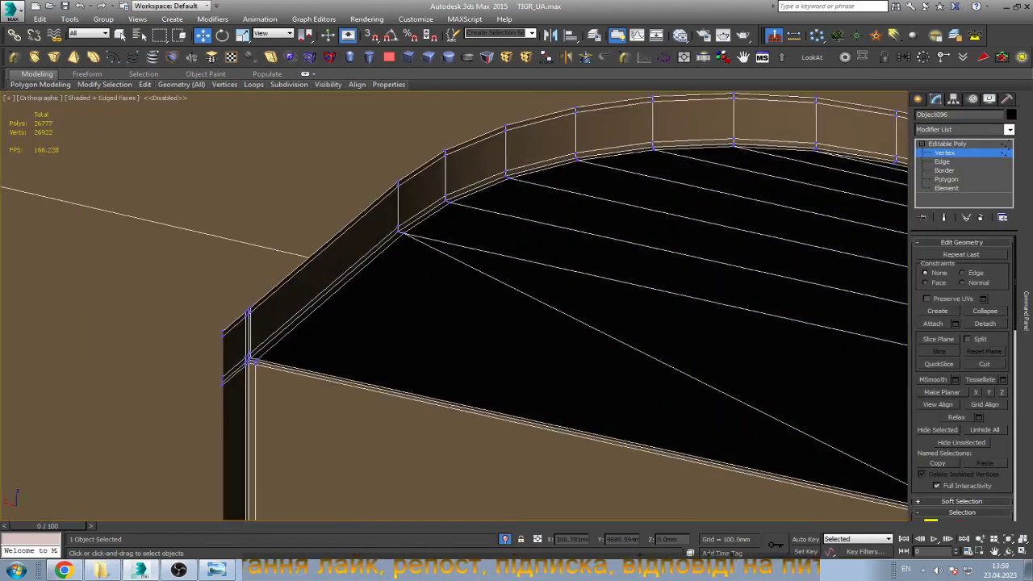
key(2)
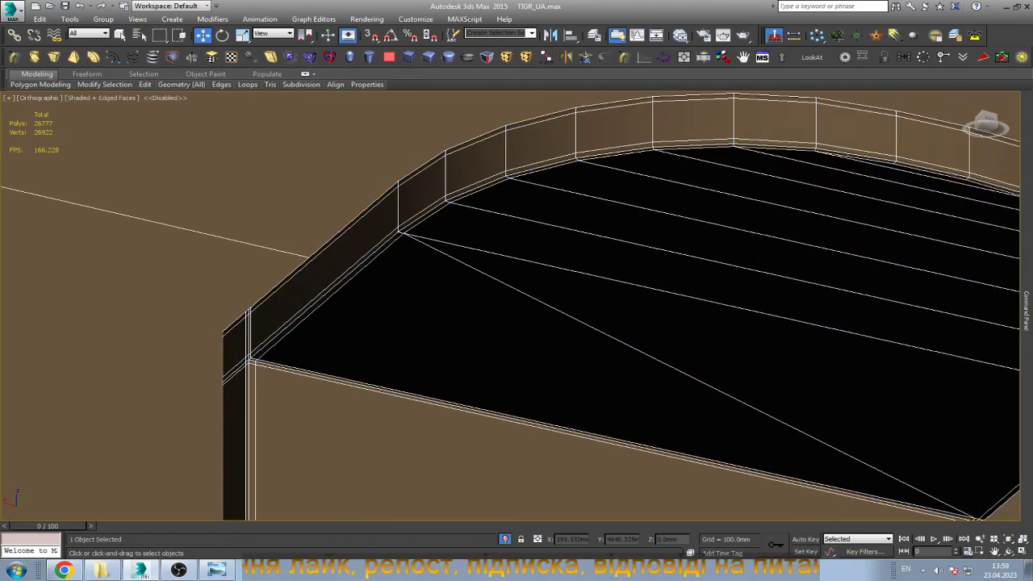
click(597, 328)
scroll(597, 328, down, 3)
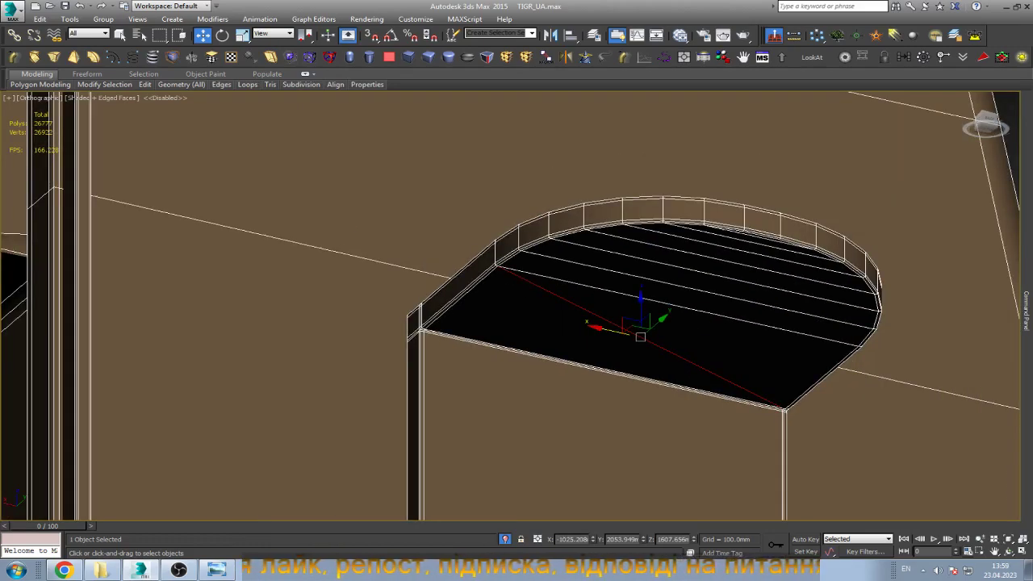
scroll(625, 319, down, 4)
scroll(625, 319, down, 3)
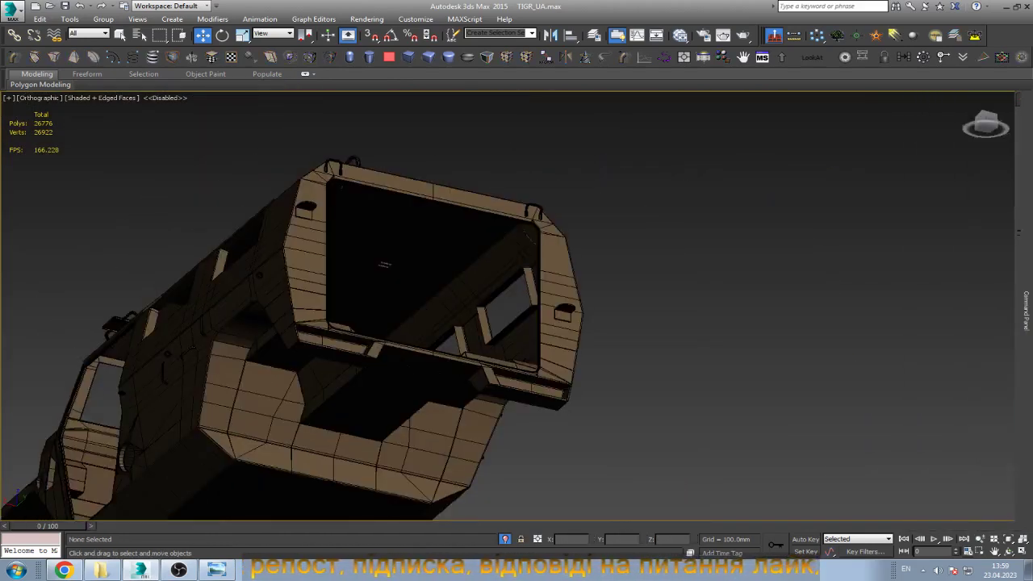
scroll(483, 404, down, 3)
scroll(483, 404, up, 5)
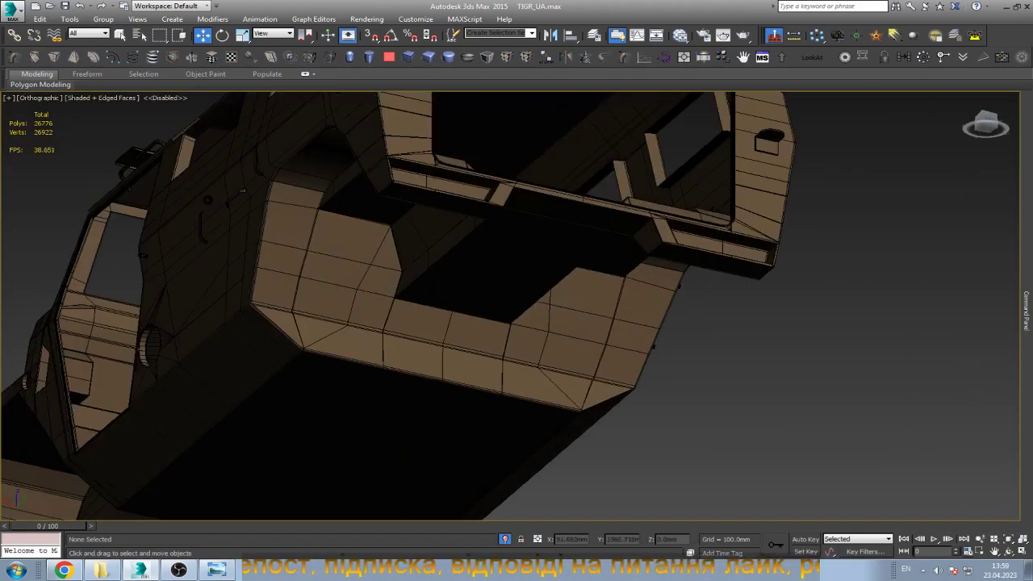
click(482, 404)
scroll(482, 403, up, 5)
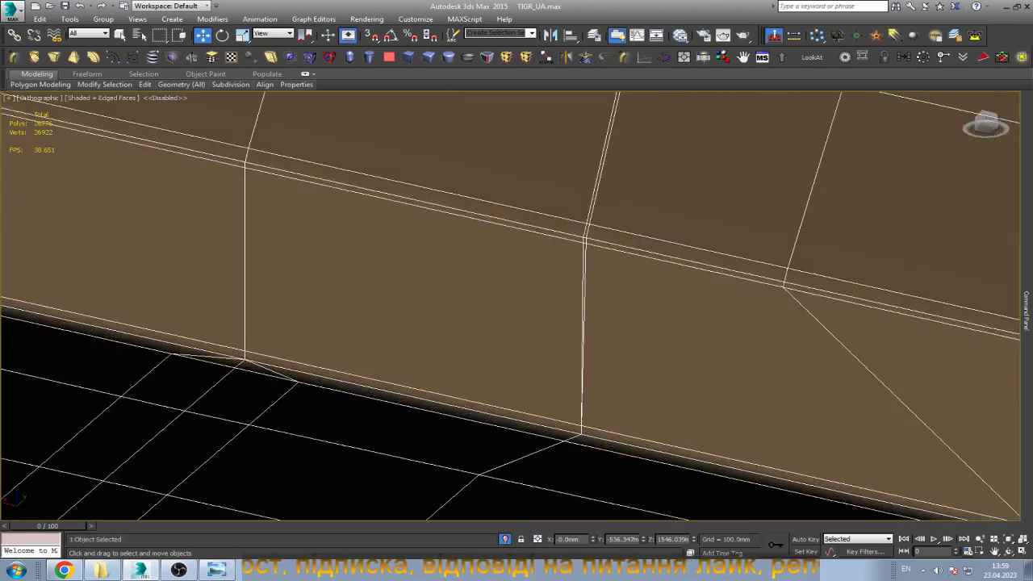
key(3)
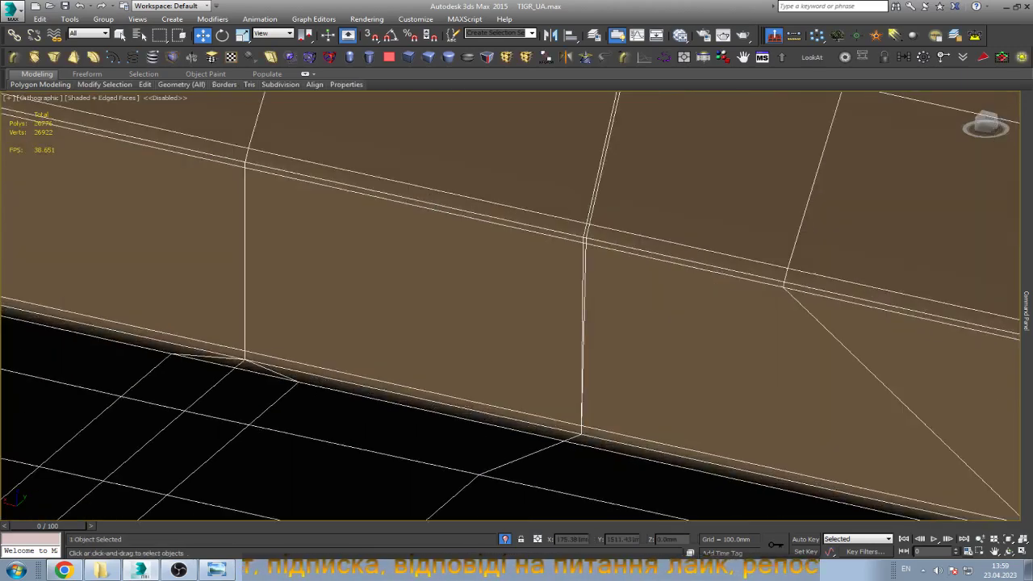
key(alt+q)
click(536, 367)
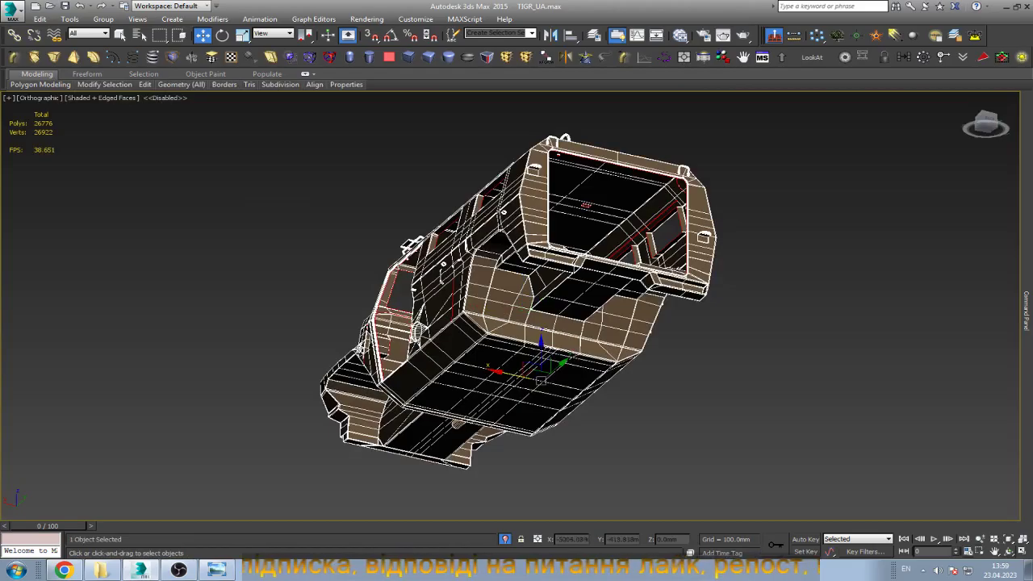
key(ctrl+r)
mouse_move(509, 306)
mouse_down()
mouse_move(613, 339)
mouse_move(565, 307)
mouse_up()
scroll(516, 306, up, 5)
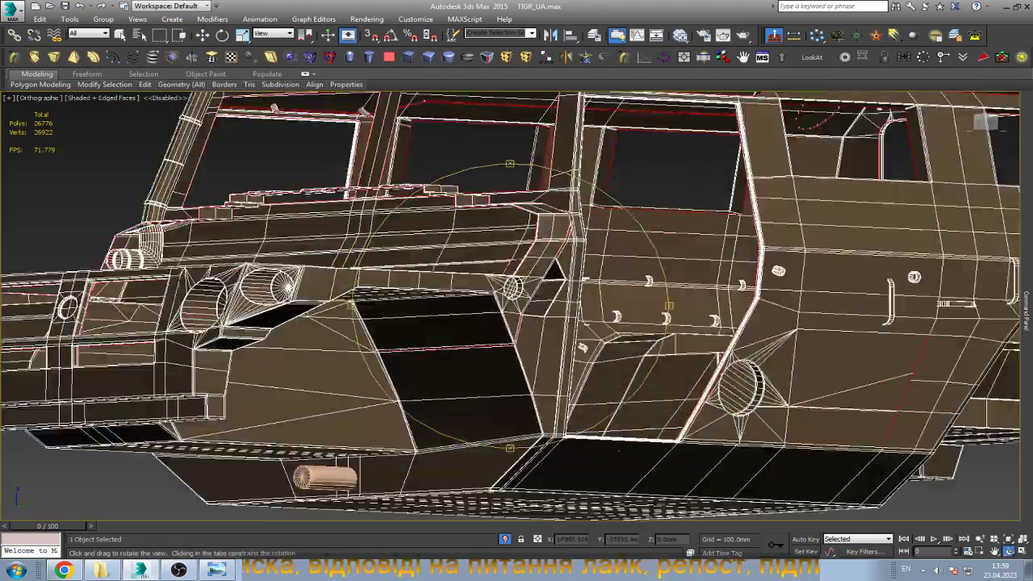
scroll(517, 307, up, 5)
scroll(517, 307, up, 1)
scroll(517, 306, down, 6)
scroll(516, 306, down, 2)
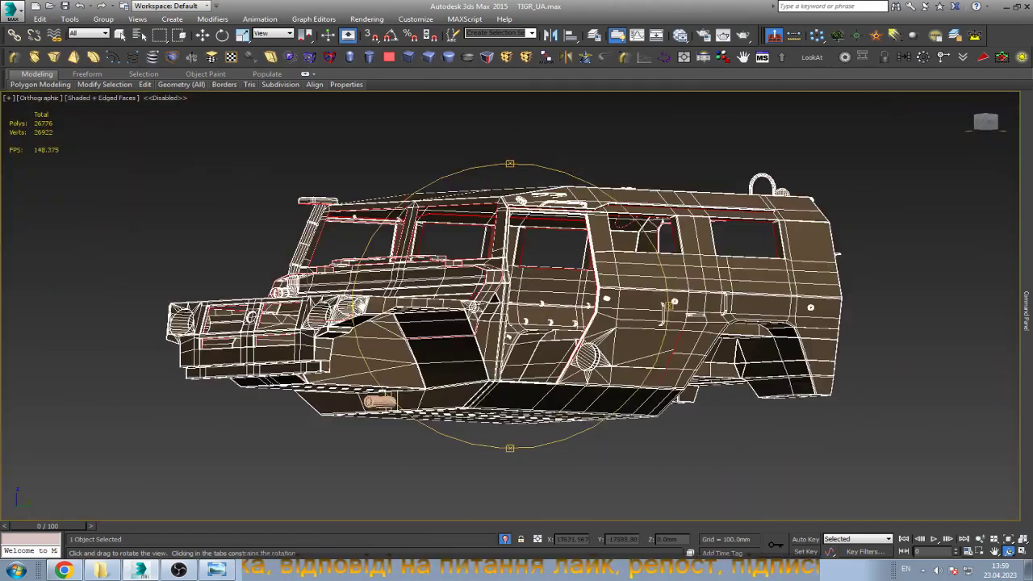
drag(565, 306, 524, 267)
scroll(516, 306, up, 3)
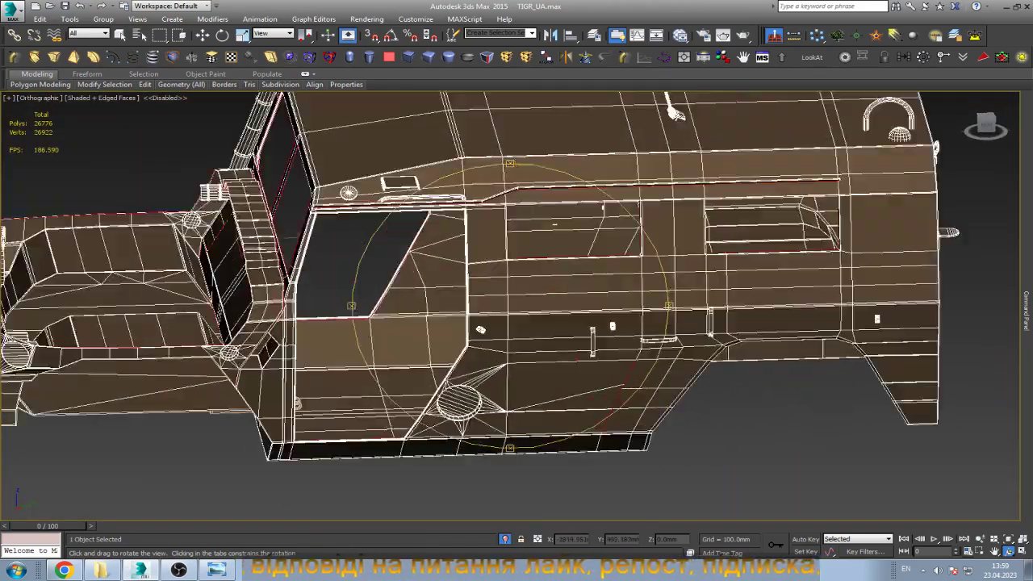
scroll(606, 379, up, 4)
key(w)
scroll(606, 379, up, 3)
key(1)
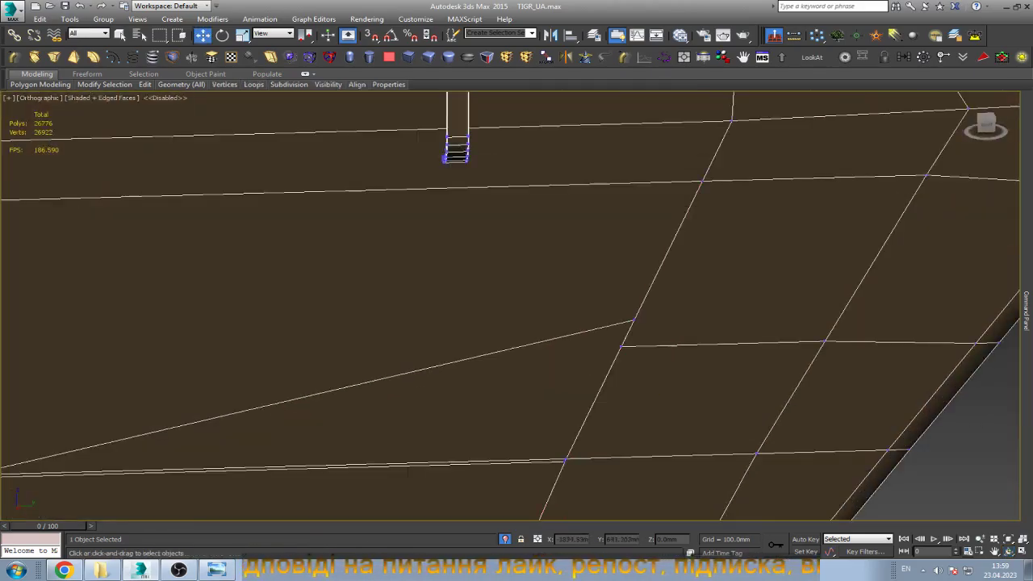
Switch to Select and Move and zoom in on the hidden geometry under the round hatch.
key(q)
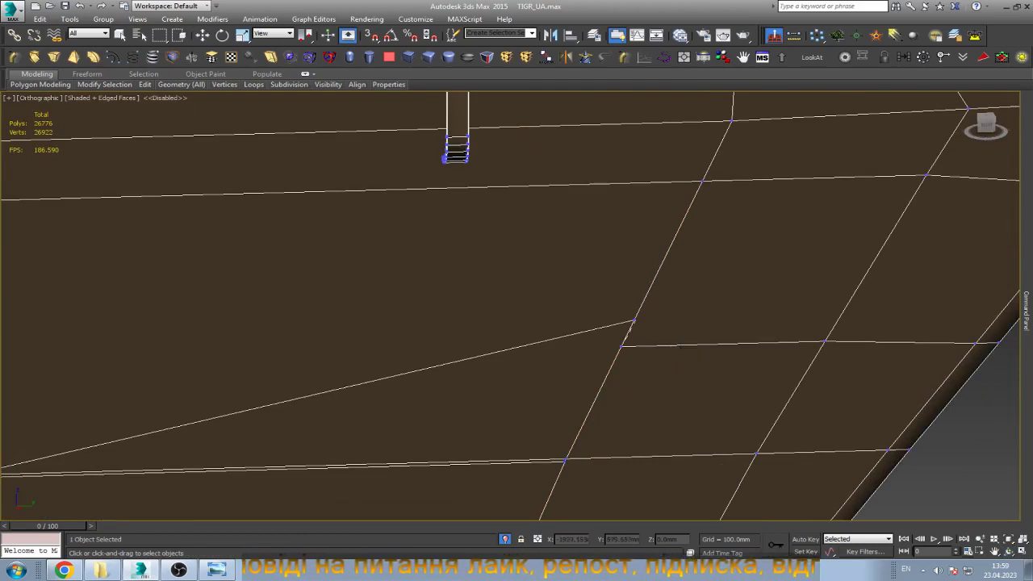
key(w)
scroll(429, 353, down, 5)
scroll(429, 353, up, 4)
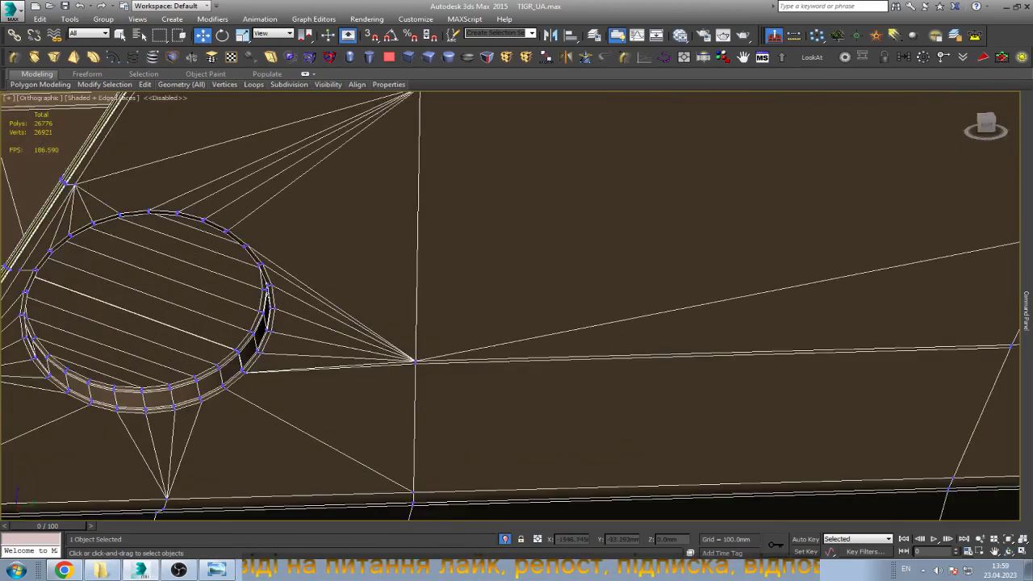
scroll(430, 353, up, 2)
scroll(429, 353, down, 3)
scroll(429, 352, down, 2)
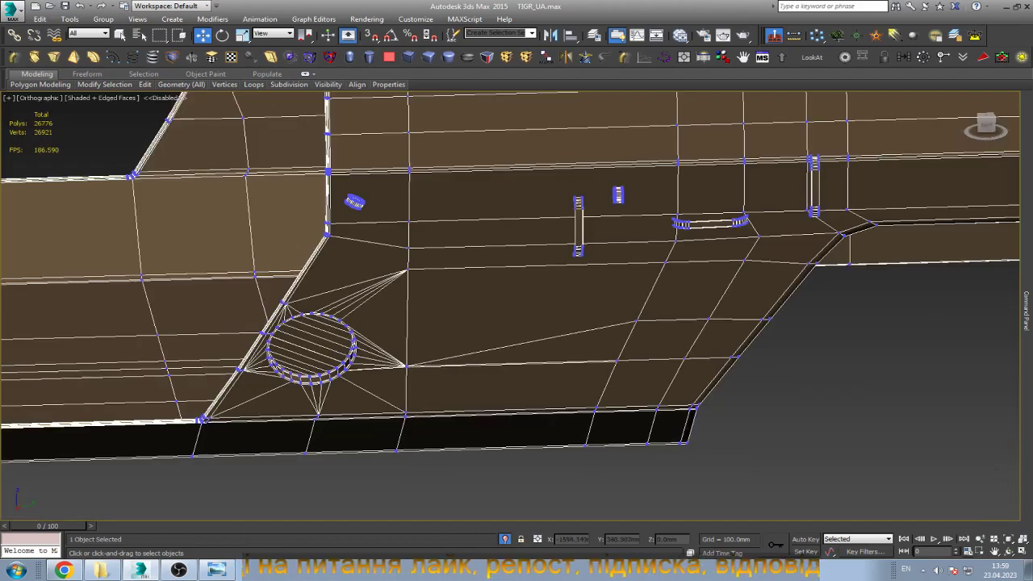
scroll(429, 352, up, 6)
scroll(429, 352, down, 4)
scroll(429, 353, up, 3)
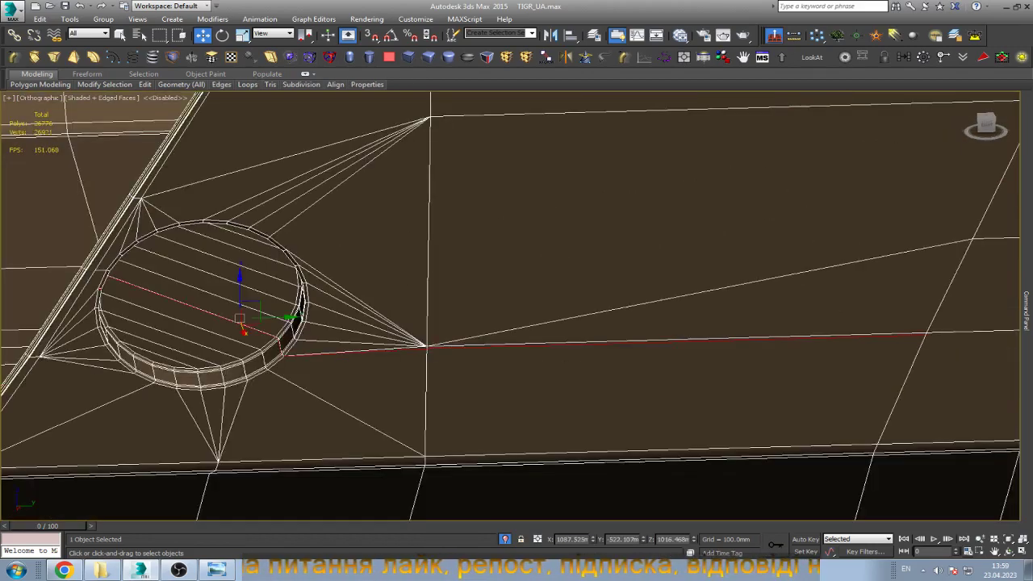
scroll(82, 258, up, 3)
scroll(194, 314, down, 3)
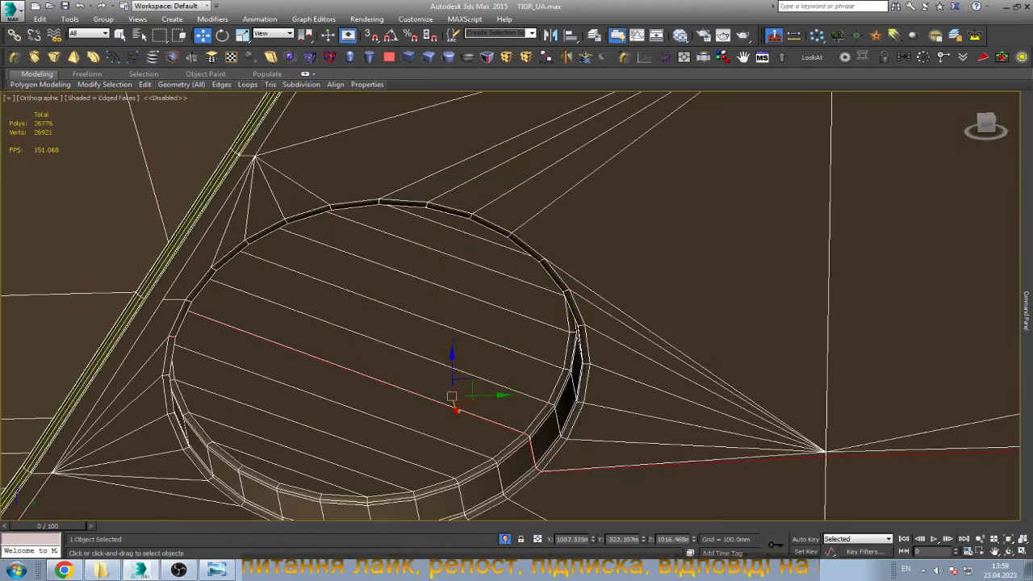
scroll(193, 315, up, 4)
scroll(194, 315, up, 2)
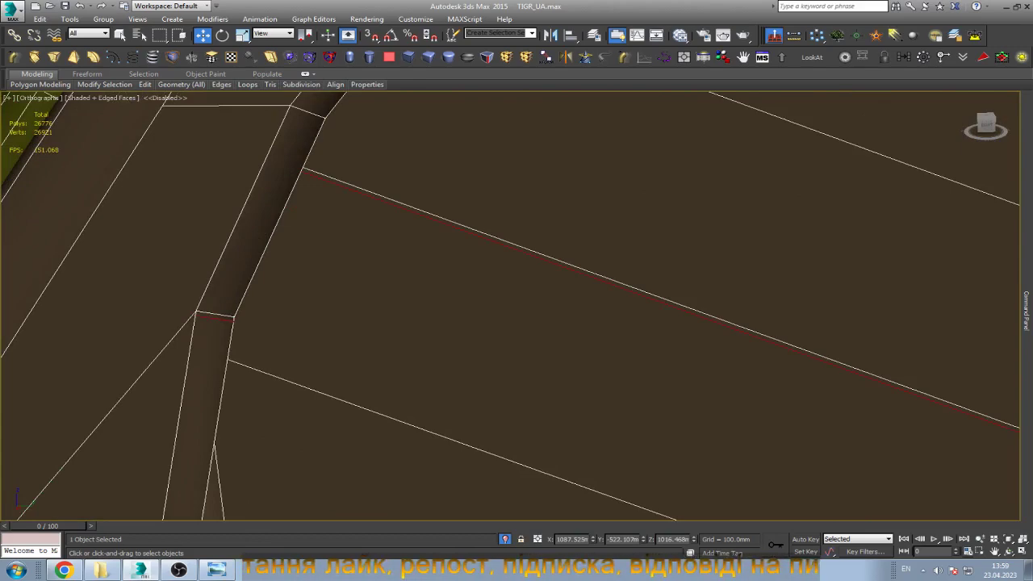
scroll(241, 315, down, 2)
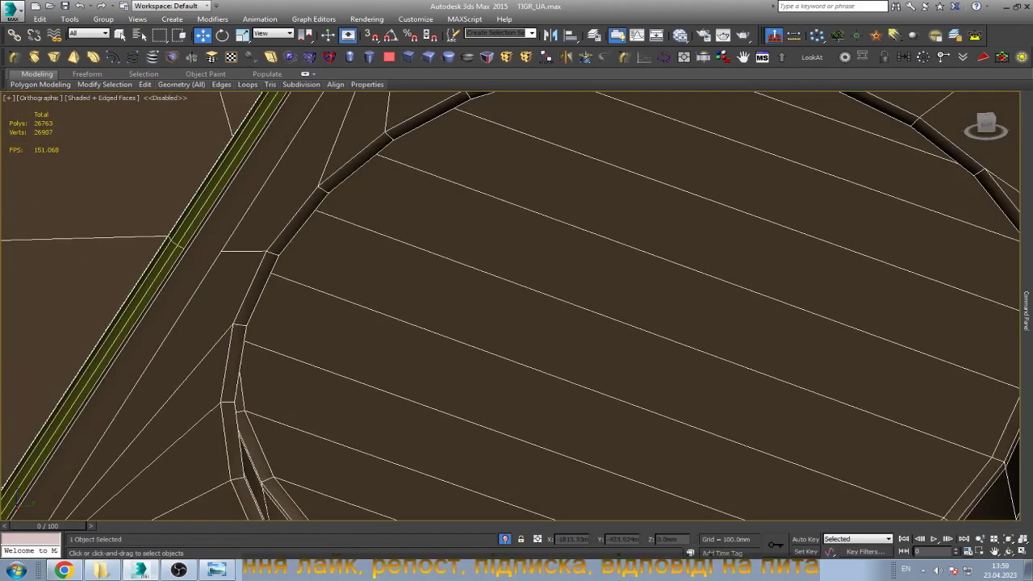
scroll(371, 315, down, 4)
scroll(371, 315, up, 3)
scroll(371, 315, up, 2)
scroll(371, 315, down, 4)
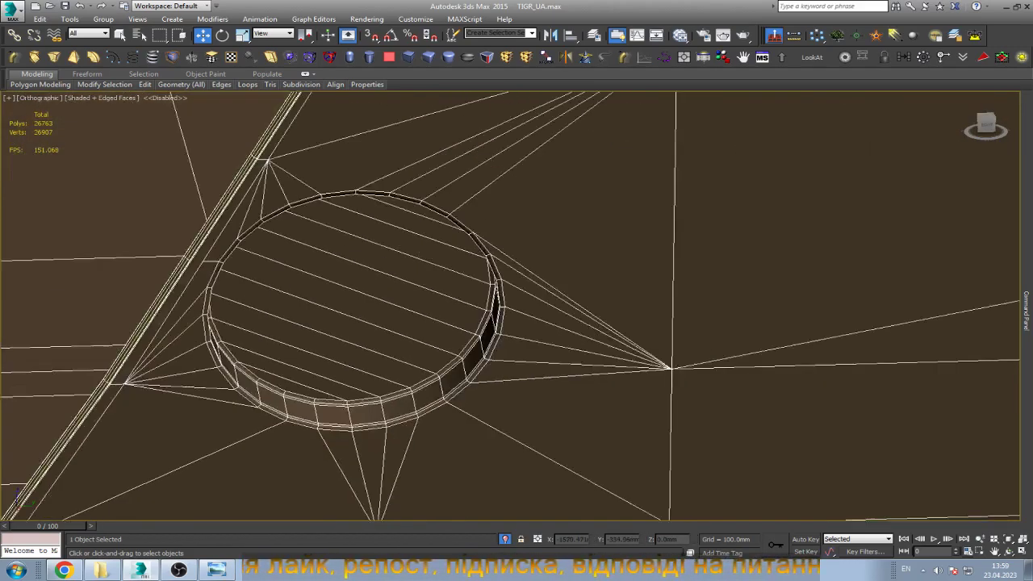
scroll(360, 379, down, 2)
scroll(407, 362, down, 4)
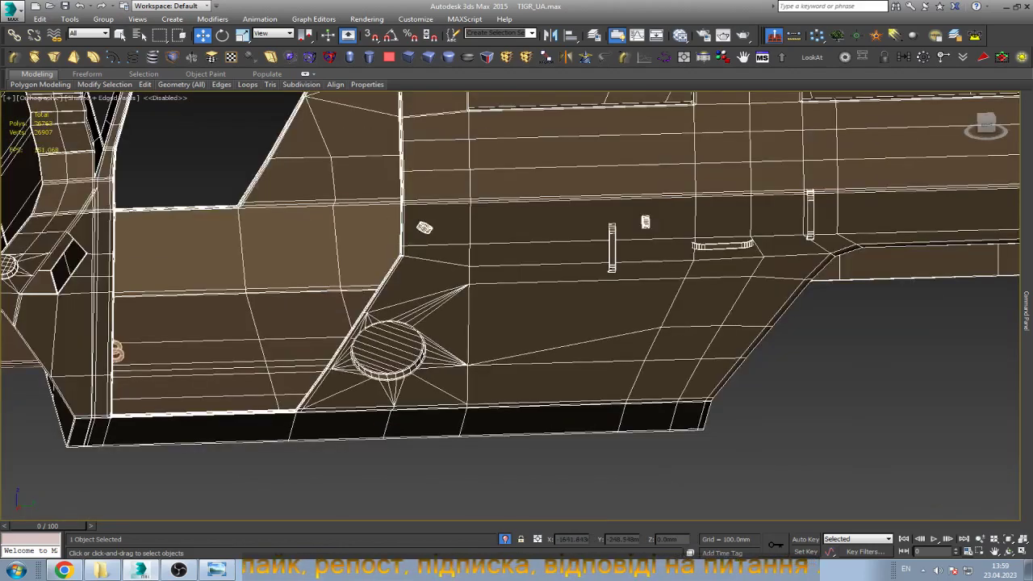
scroll(295, 416, up, 3)
scroll(295, 416, up, 3)
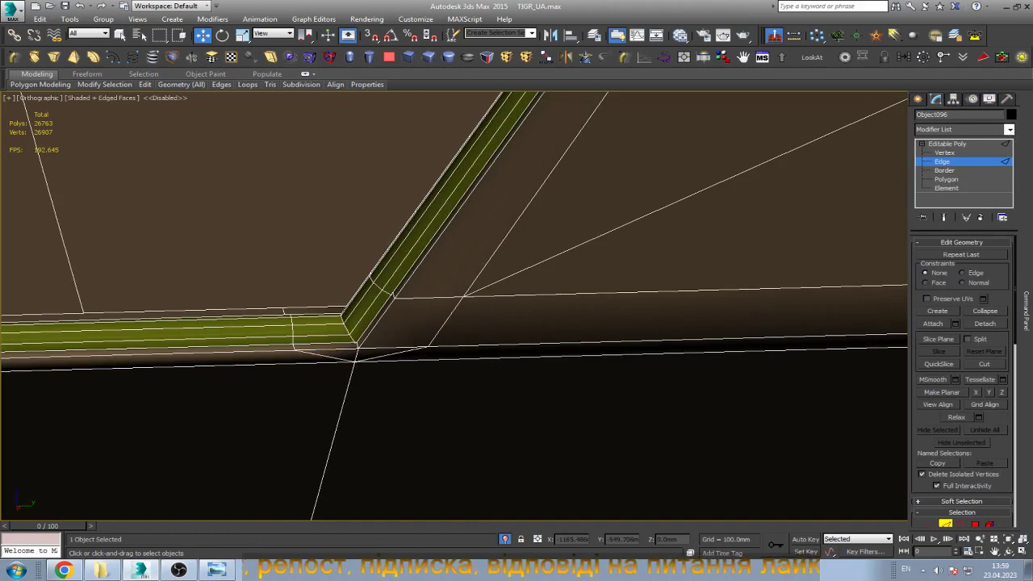
Frame the whole vehicle in view, keeping the body selected.
key(z)
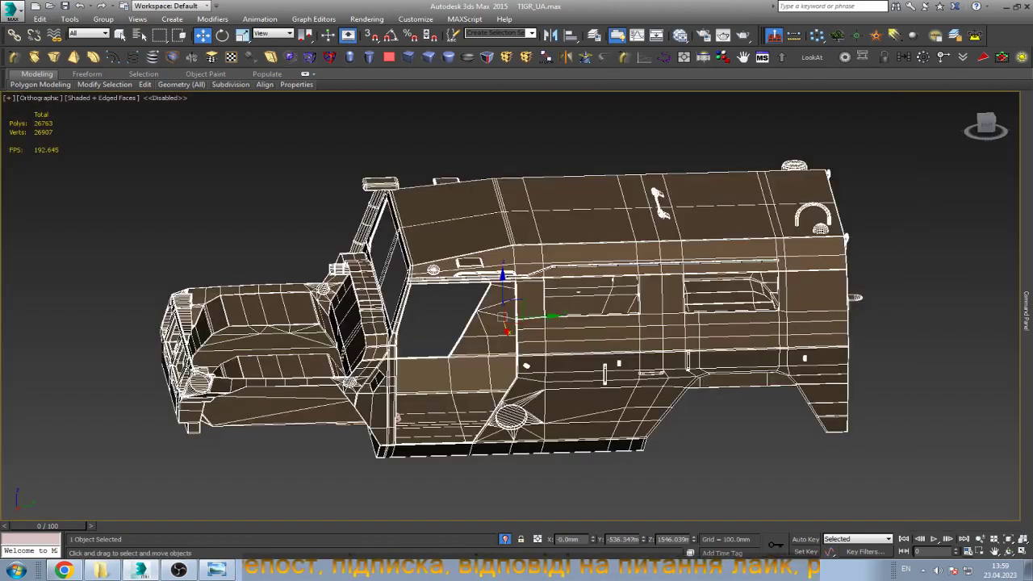
click(397, 417)
scroll(397, 418, up, 3)
scroll(173, 427, up, 3)
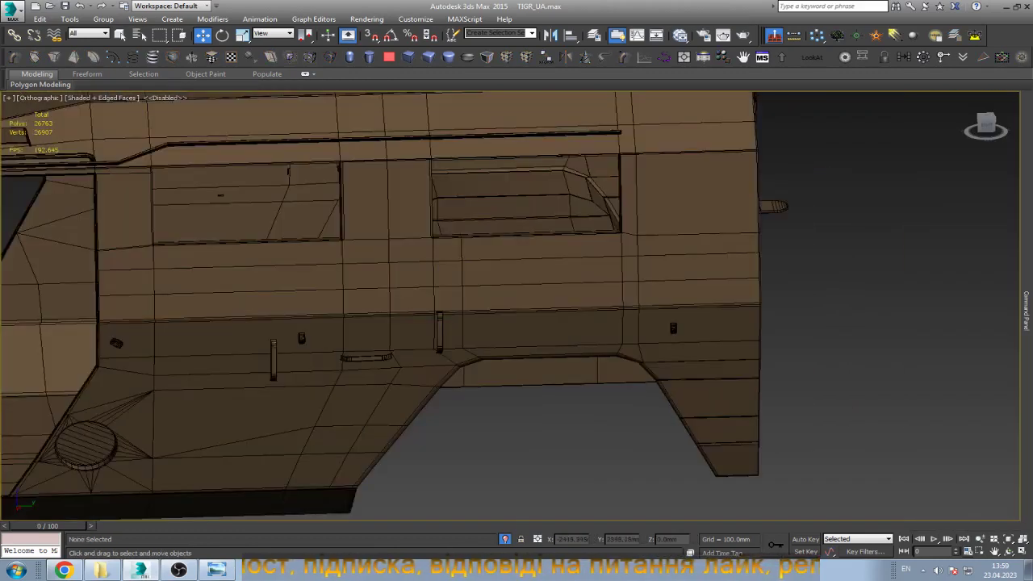
key(ctrl+z)
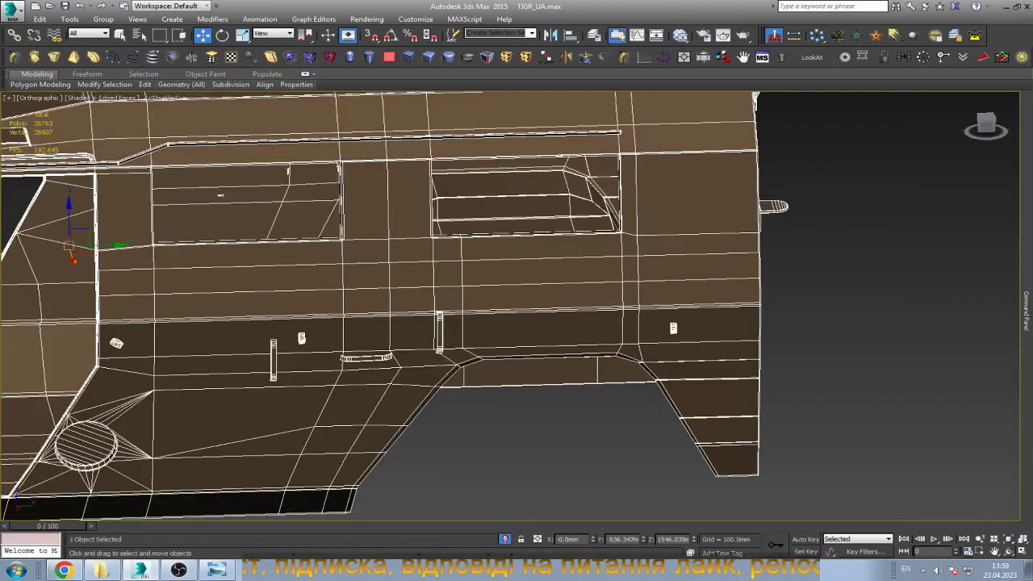
Orbit beneath the Tigr body to look up at its underside floor.
click(1007, 551)
drag(508, 338, 508, 242)
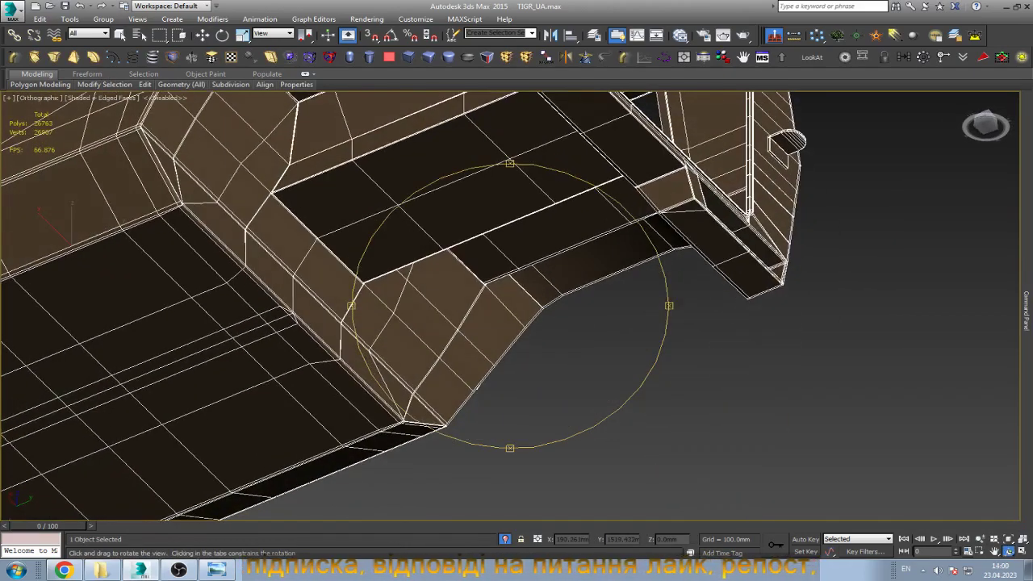
drag(451, 339, 380, 290)
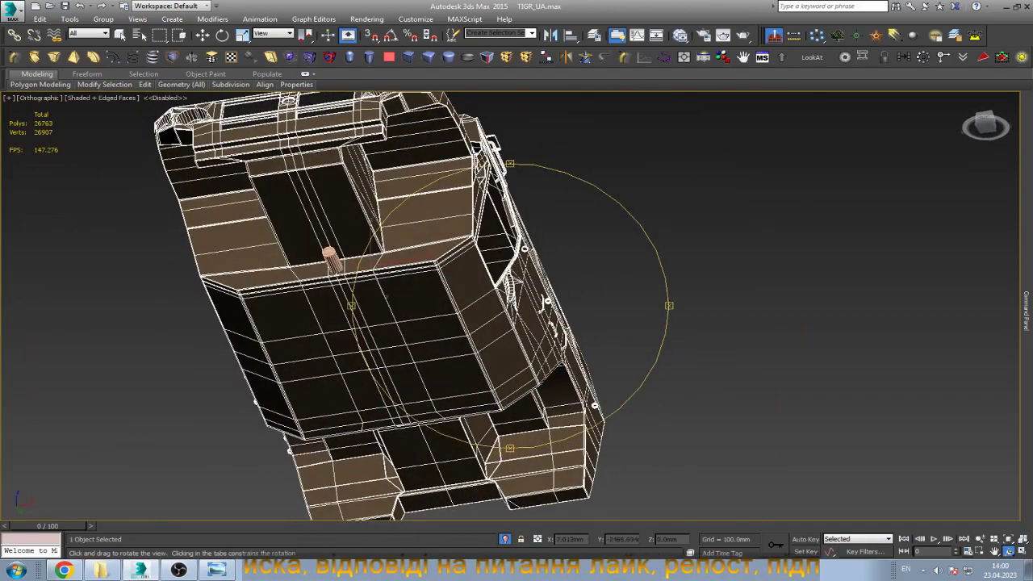
scroll(339, 267, up, 5)
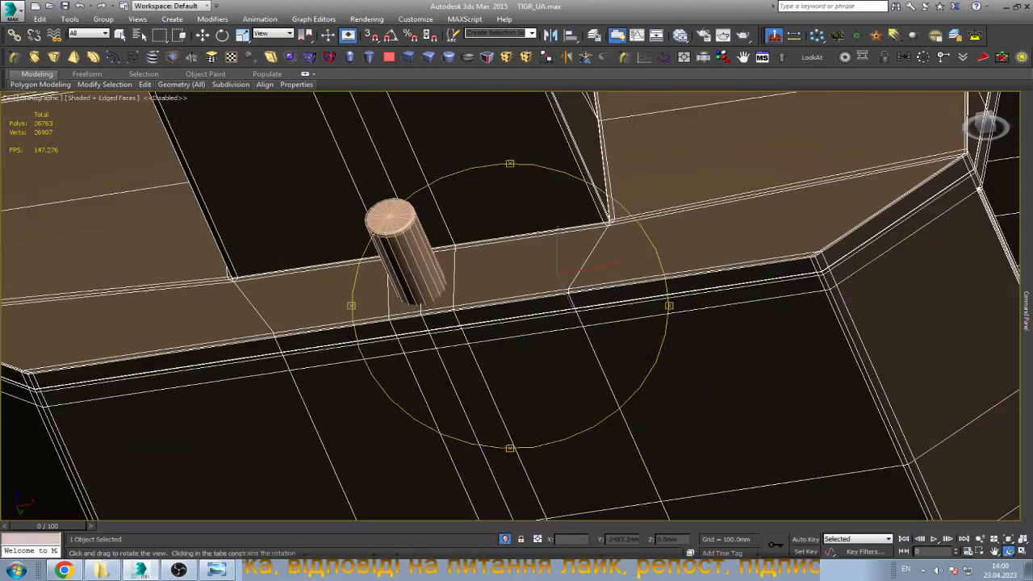
scroll(565, 209, up, 5)
key(shift+z)
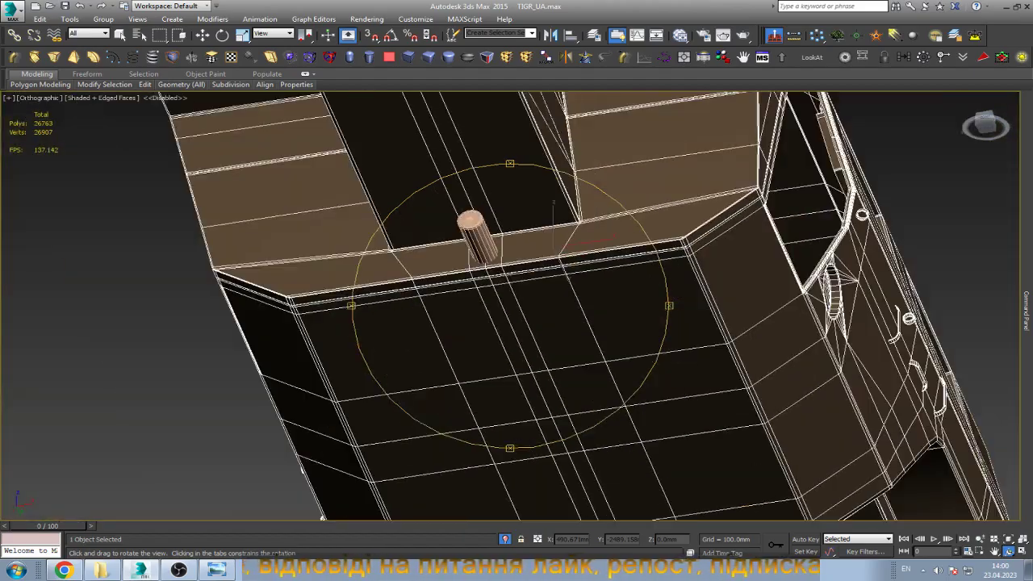
key(shift+z)
mouse_move(517, 306)
mouse_down()
mouse_move(452, 339)
mouse_move(484, 323)
mouse_up()
Nudge the selected floor-panel edge and its vertices slightly to the left.
key(w)
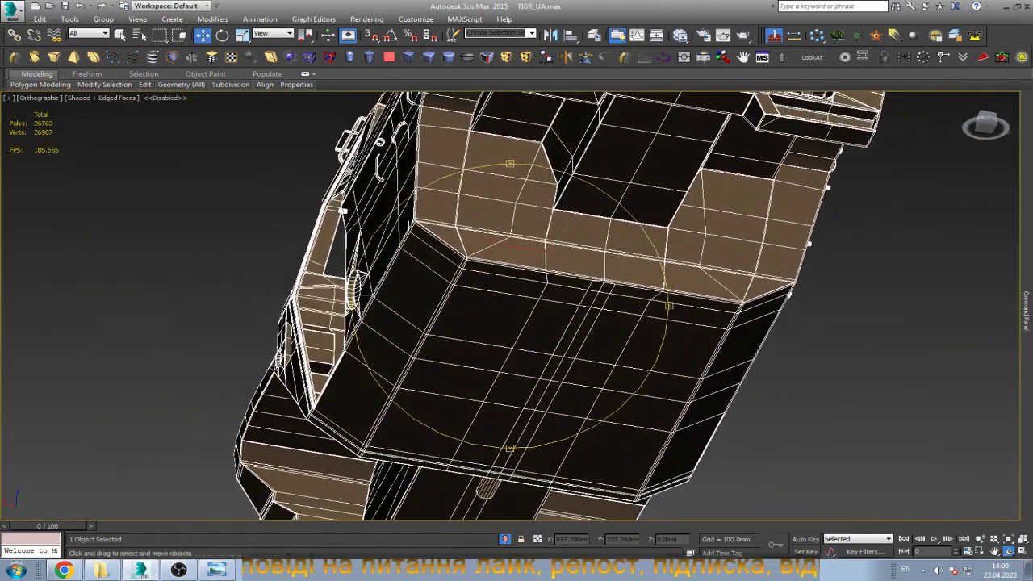
key(2)
click(523, 315)
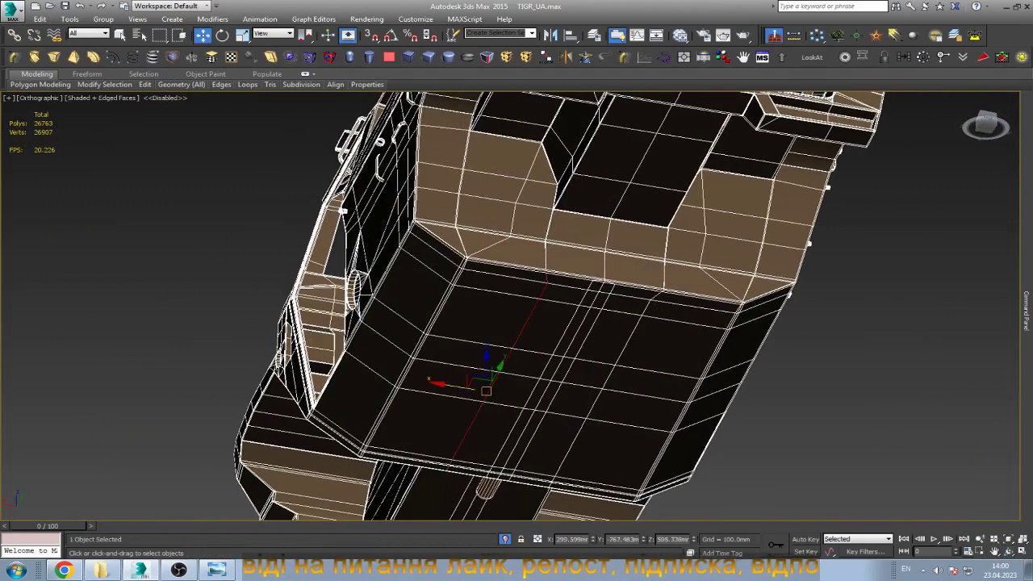
key(1)
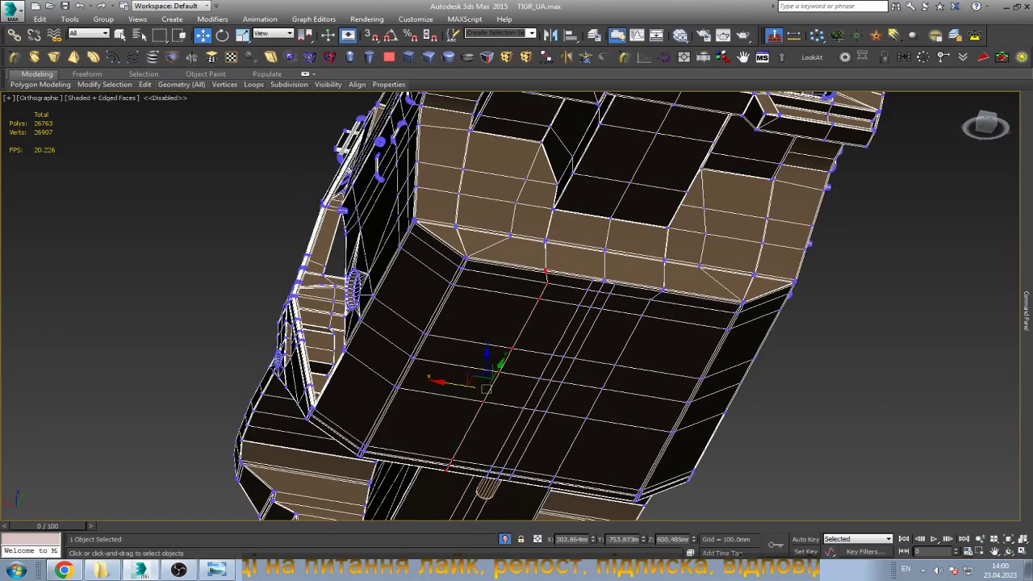
key(e)
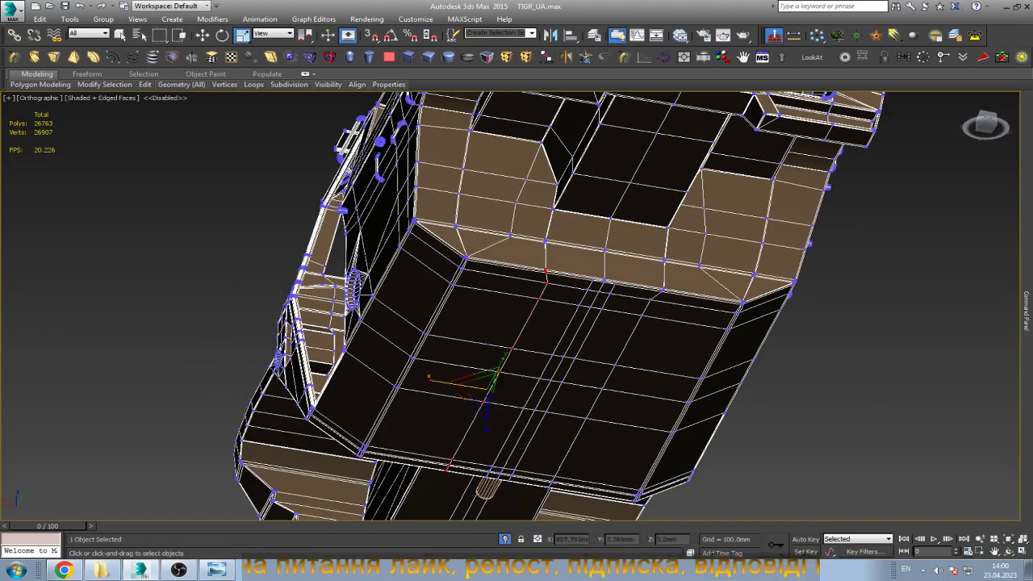
key(r)
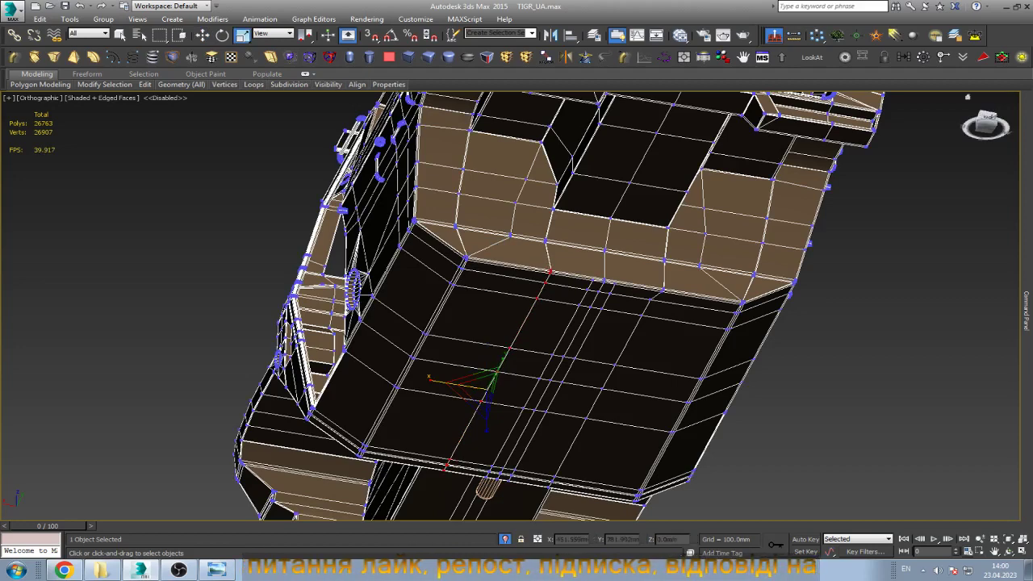
key(w)
scroll(534, 325, up, 3)
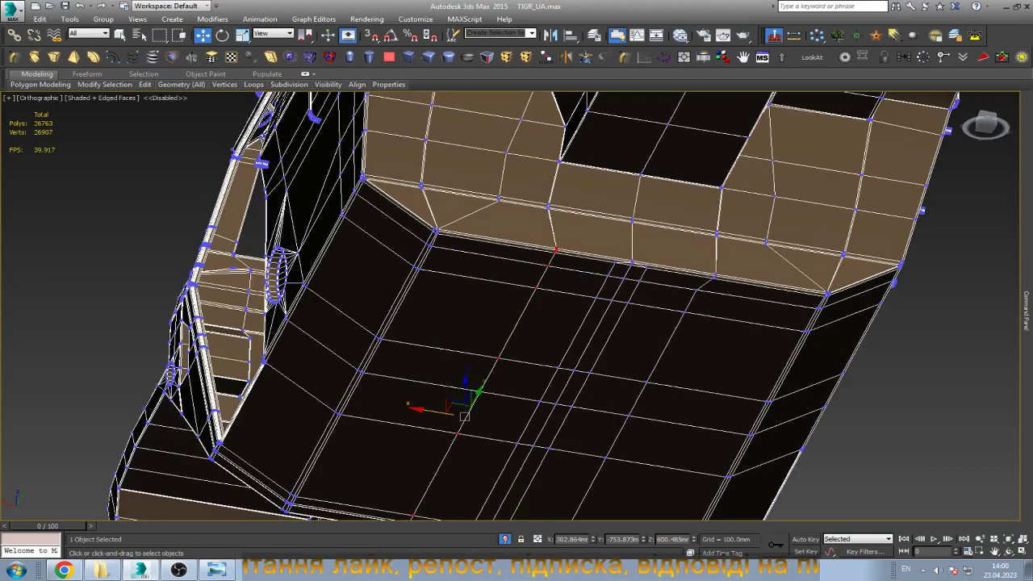
drag(464, 416, 462, 417)
drag(464, 411, 458, 410)
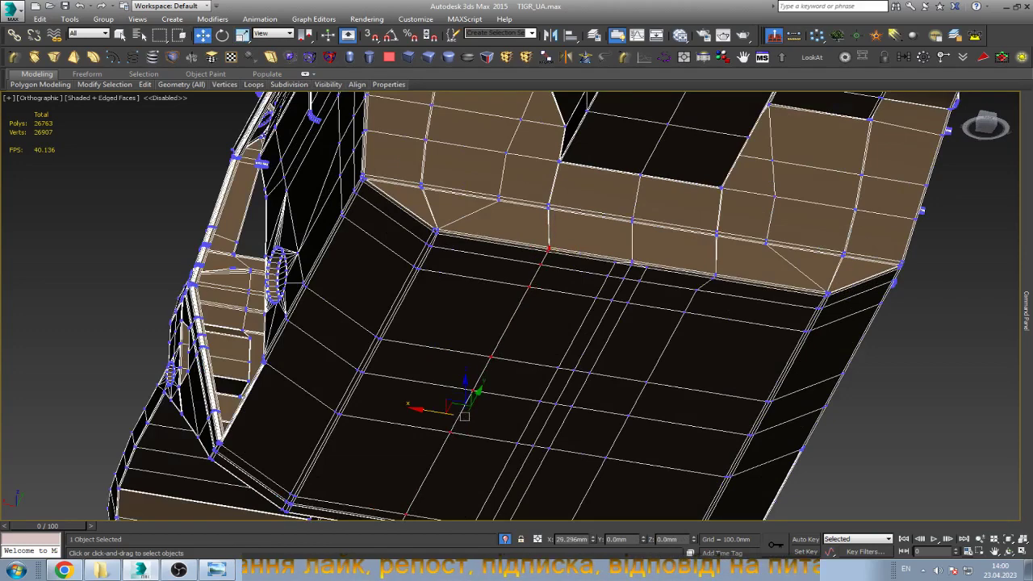
key(2)
Place the underside floor edge loop at X 332.126mm using the status-bar X field.
click(652, 365)
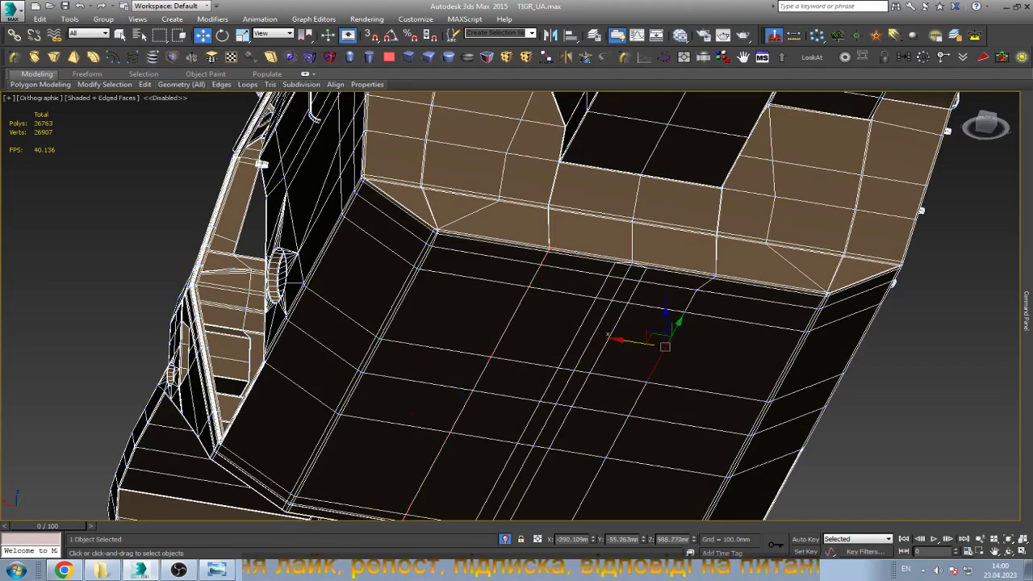
alt+middle_drag(653, 365, 621, 403)
key(r)
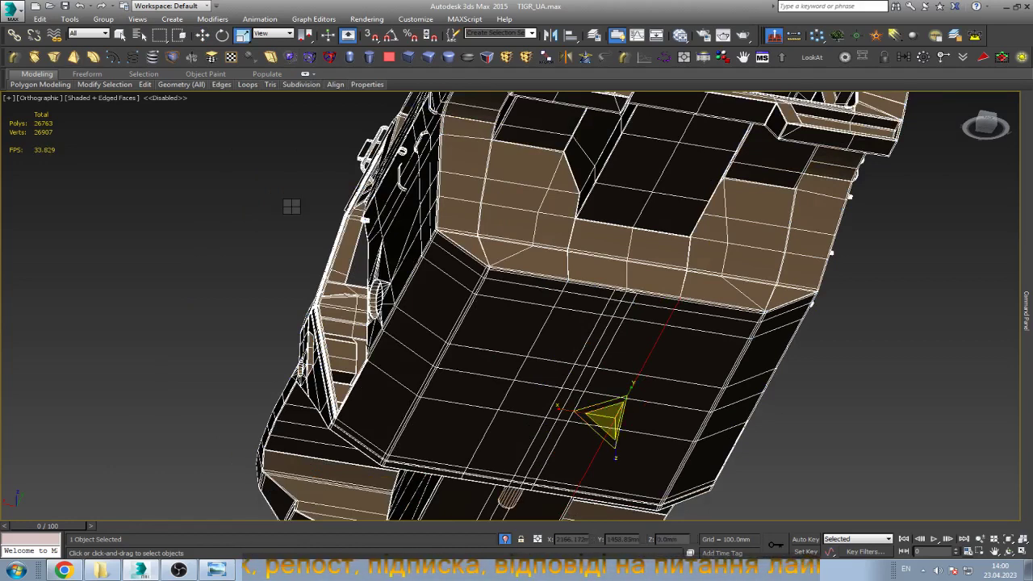
key(w)
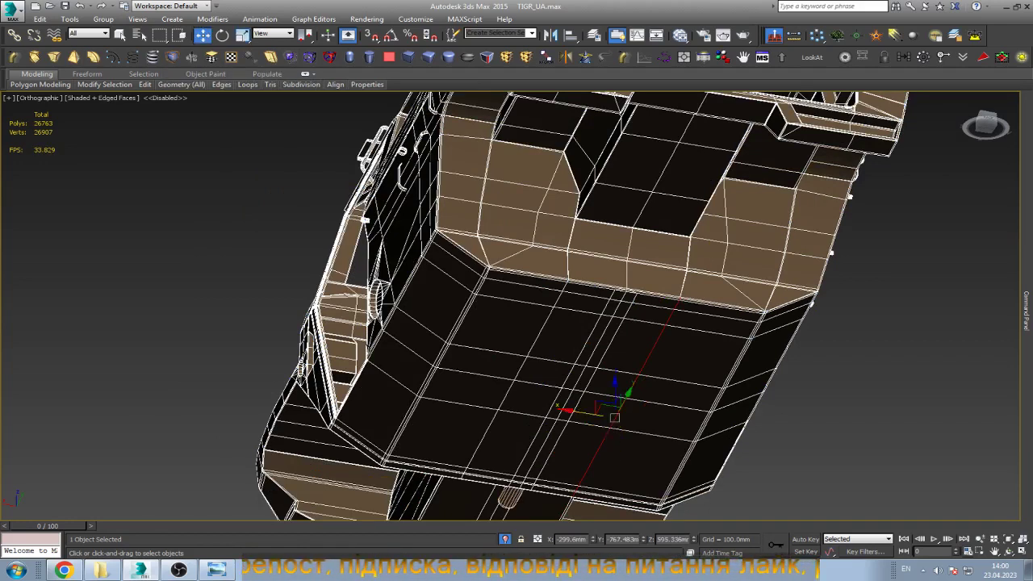
drag(580, 412, 469, 393)
double_click(571, 539)
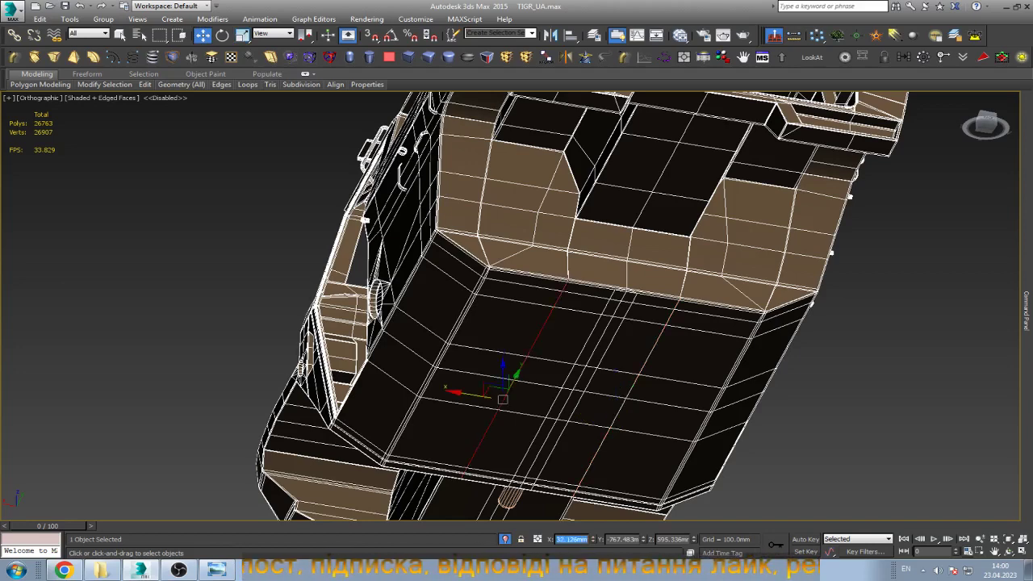
right_click(583, 539)
key(Escape)
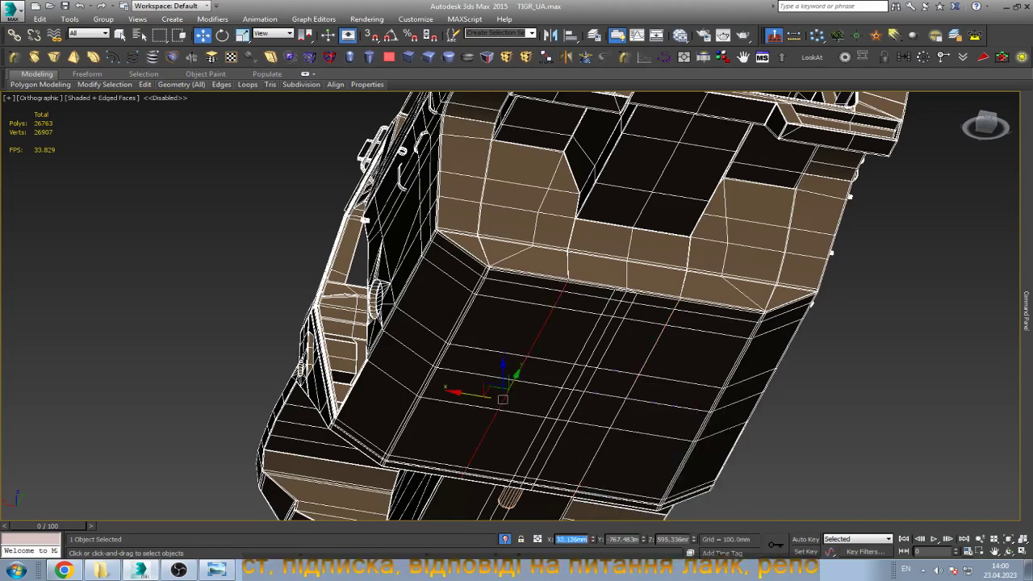
key(ctrl+z)
double_click(571, 539)
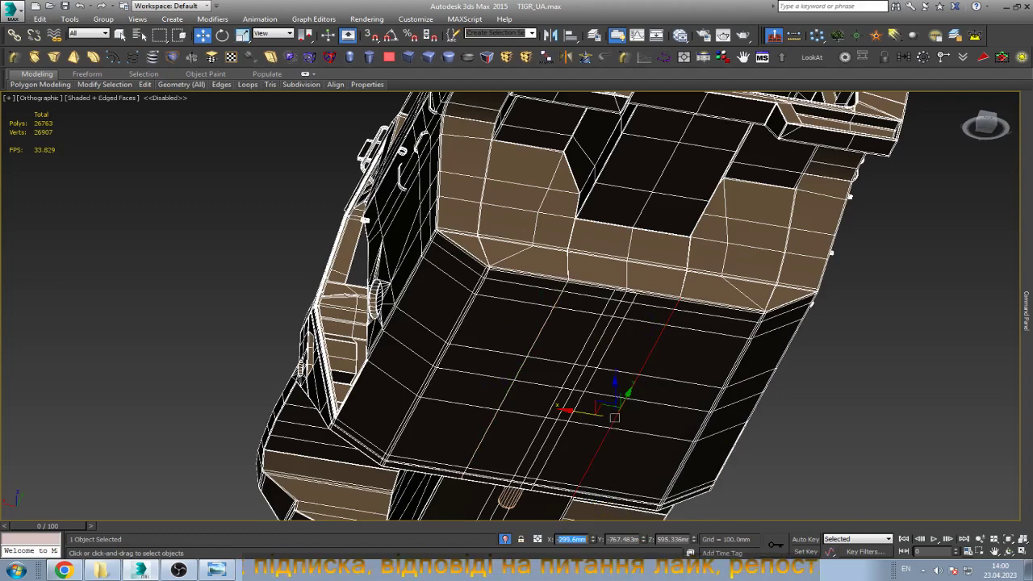
text(332.126)
key(Return)
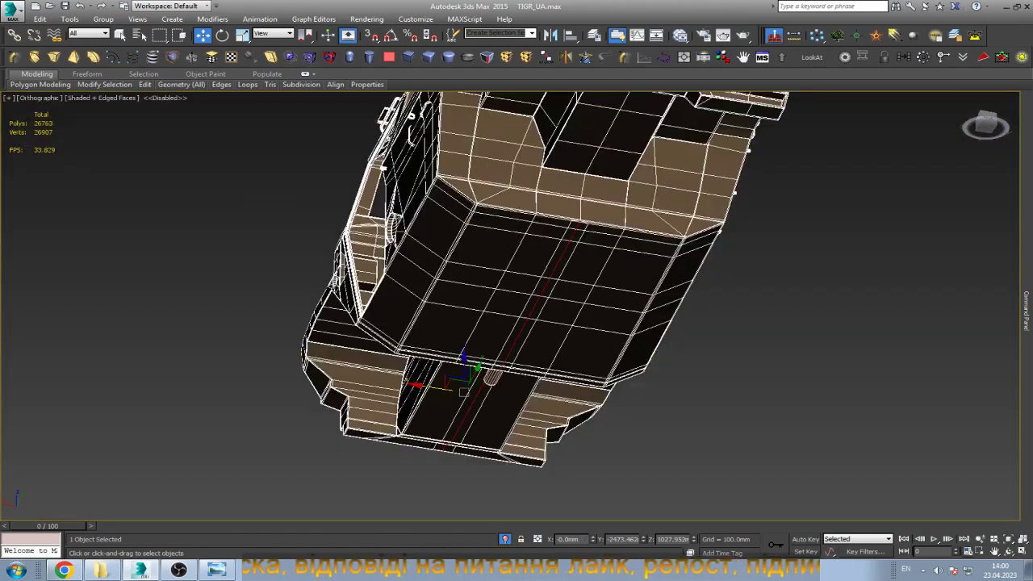
Slide the corner vertex along X to the body corner beside the cylinder.
click(1007, 551)
mouse_move(510, 339)
mouse_down()
mouse_move(532, 306)
mouse_move(516, 242)
mouse_up()
scroll(510, 305, up, 5)
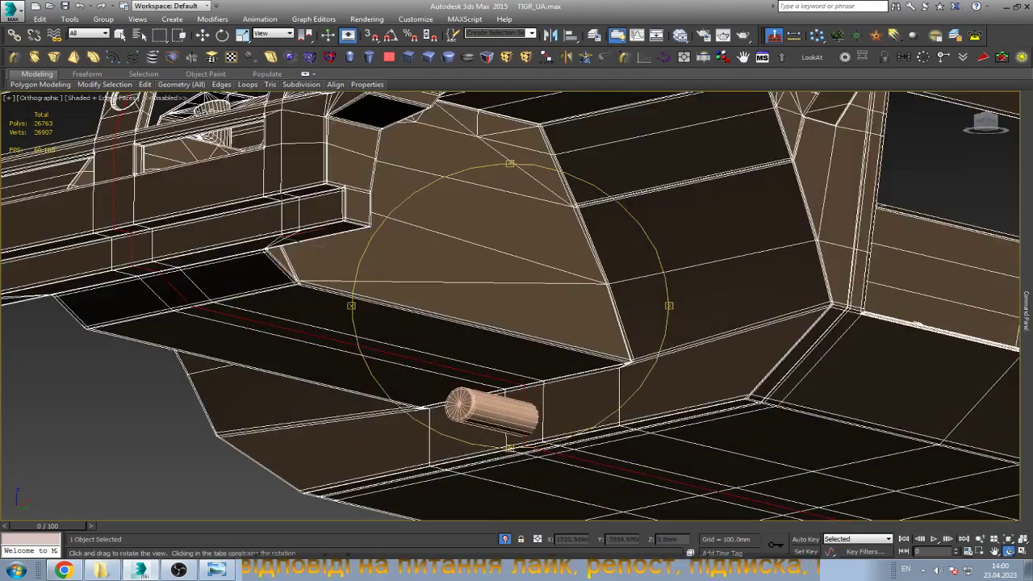
scroll(516, 408, up, 4)
key(Escape)
scroll(543, 383, up, 3)
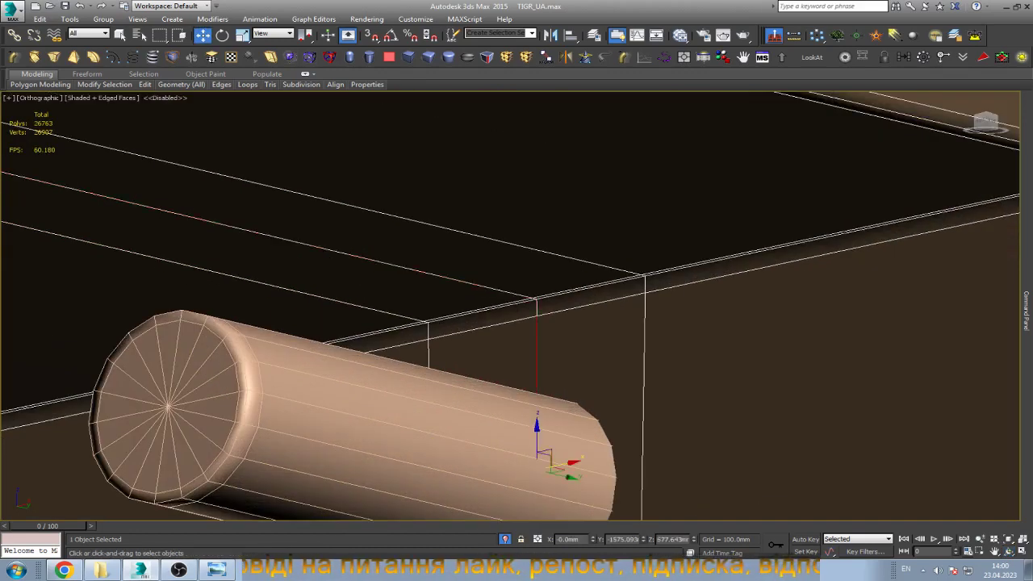
scroll(516, 307, down, 3)
scroll(516, 307, down, 2)
scroll(516, 306, up, 5)
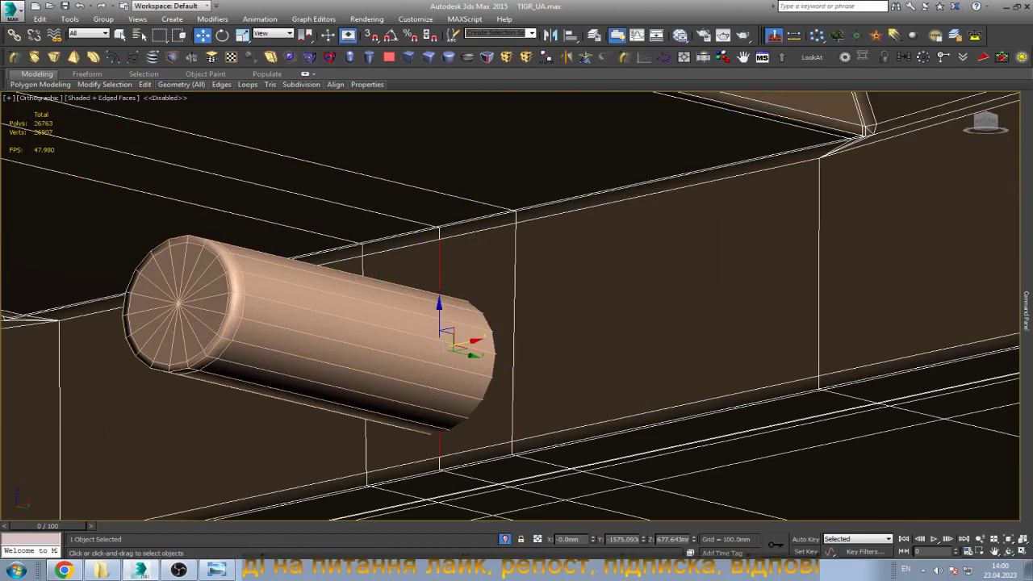
scroll(516, 315, down, 2)
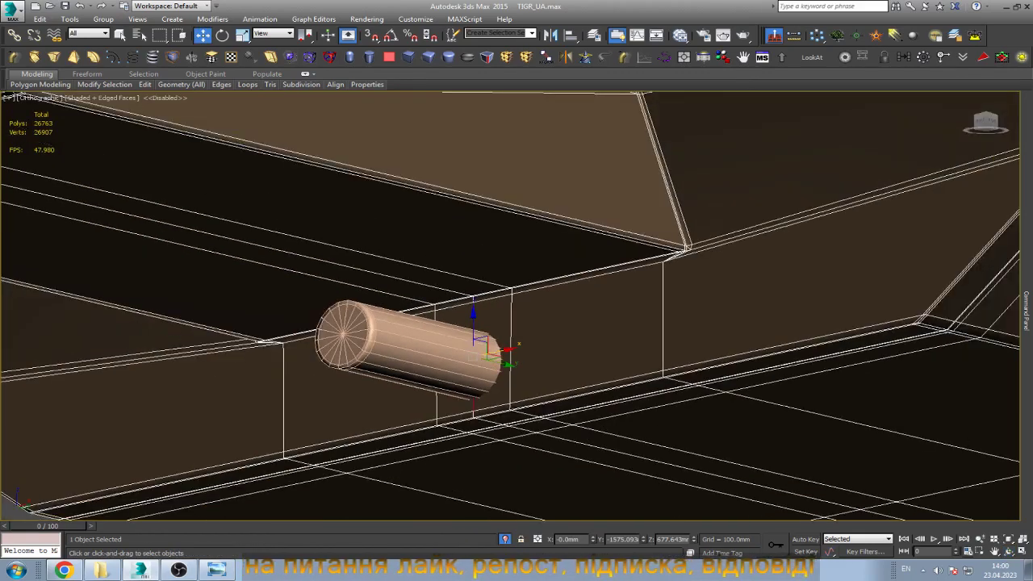
scroll(565, 306, up, 3)
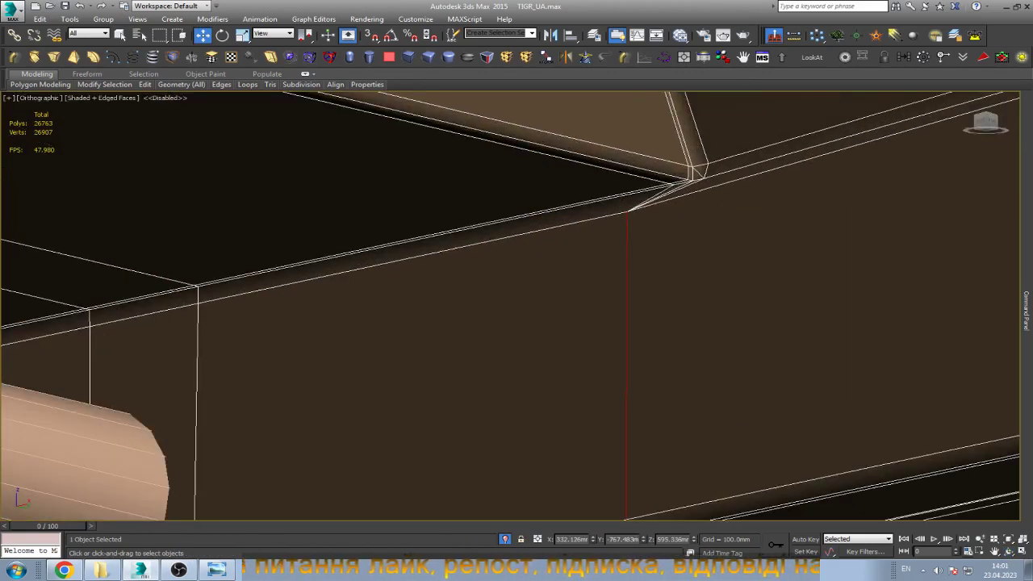
scroll(565, 306, up, 2)
drag(462, 269, 643, 232)
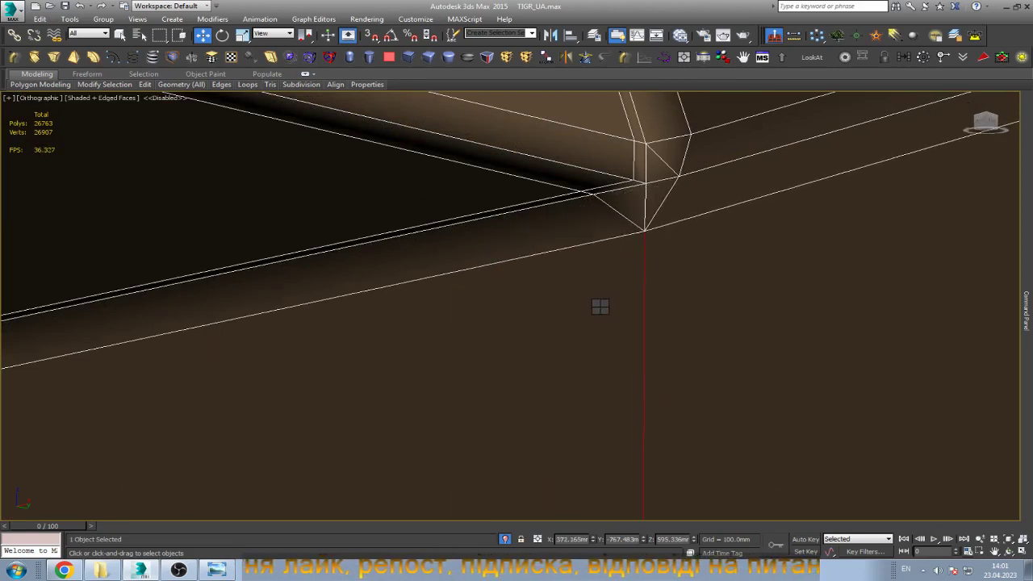
scroll(676, 135, up, 3)
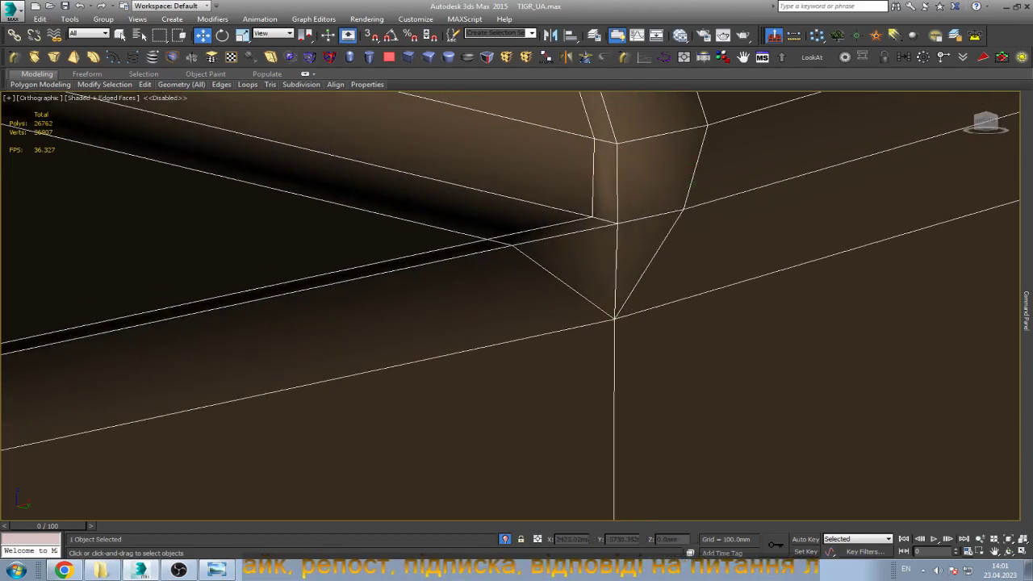
scroll(650, 173, down, 2)
scroll(649, 173, down, 2)
scroll(650, 174, down, 2)
scroll(298, 316, up, 2)
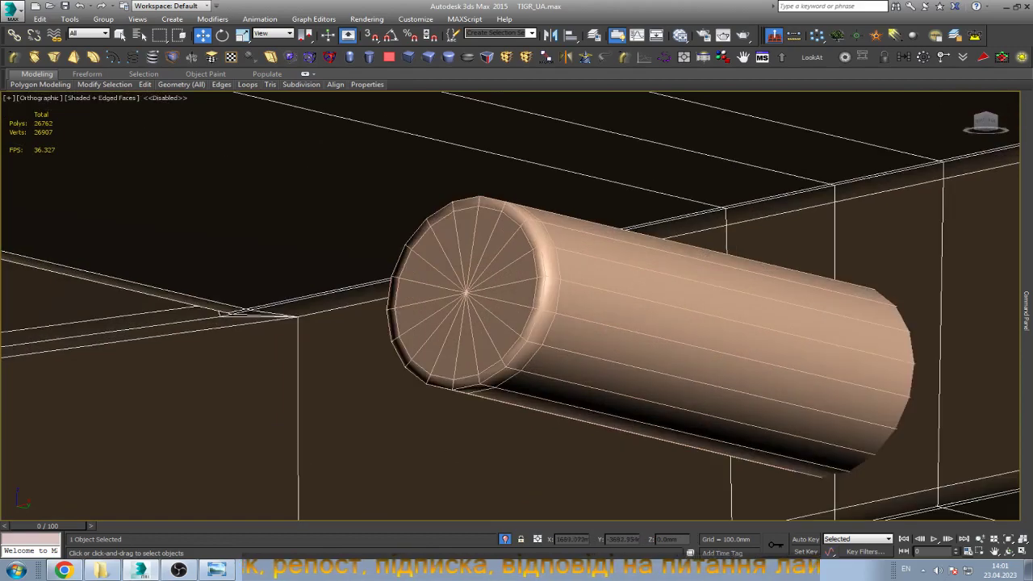
Slide the vertical edge beside the cylinder left onto the body corner.
click(299, 347)
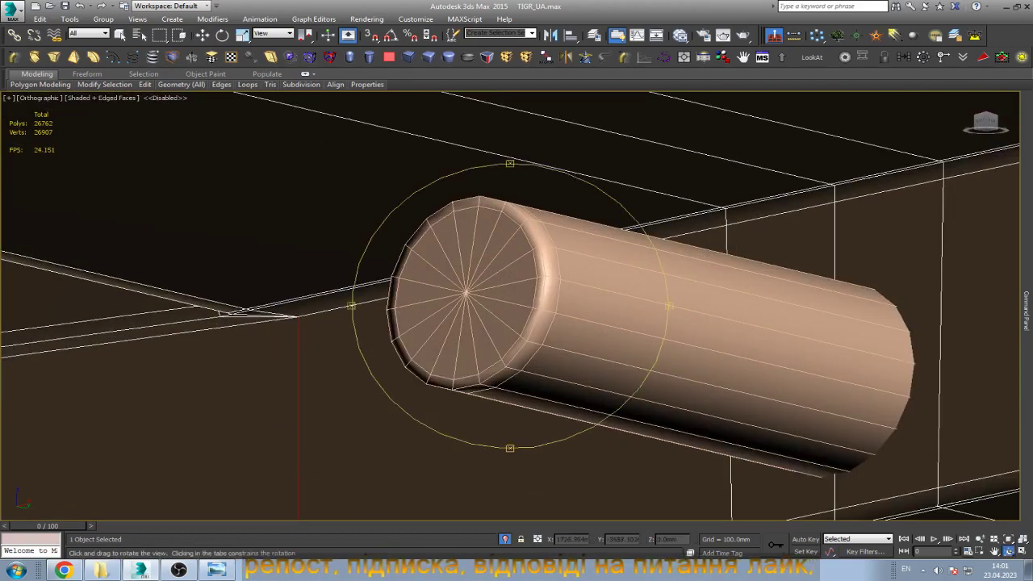
alt+middle_drag(516, 306, 565, 202)
key(z)
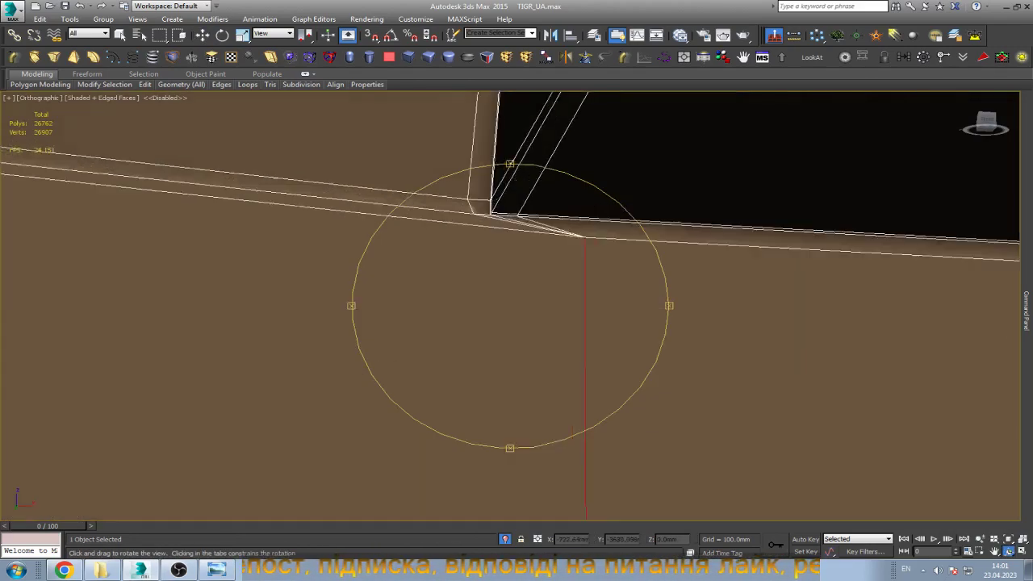
key(w)
drag(660, 363, 394, 363)
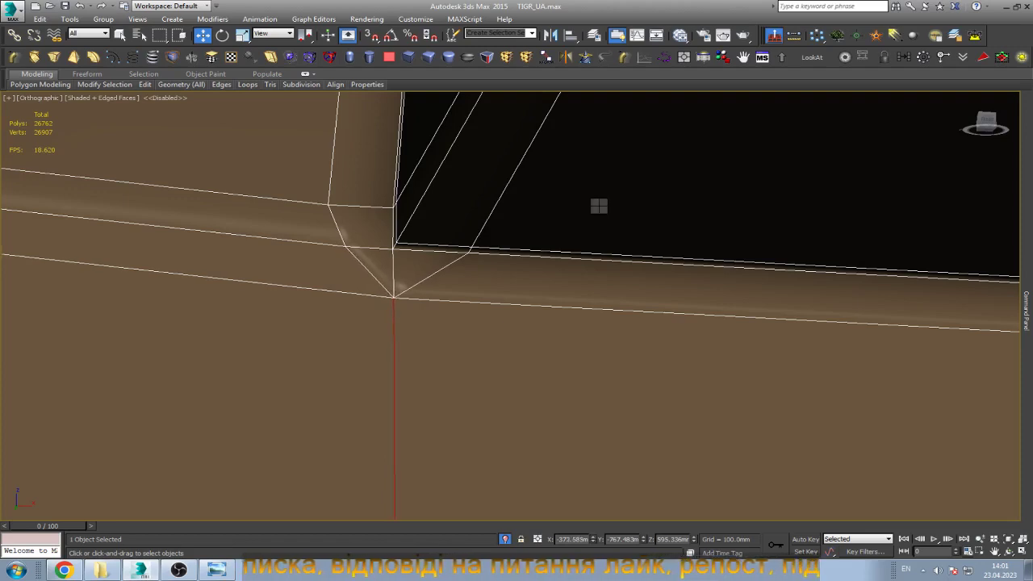
scroll(597, 205, down, 3)
mouse_move(597, 205)
alt+middle_down()
mouse_move(660, 197)
mouse_move(577, 307)
alt+middle_up()
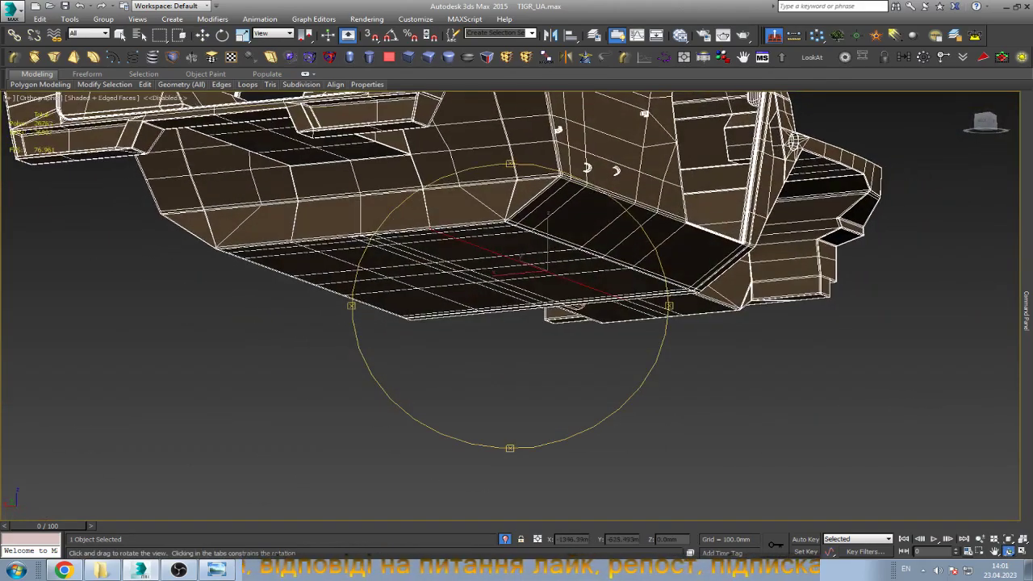
Delete two vertical edges, one on the hull panel and one on the front face.
alt+middle_drag(587, 167, 597, 174)
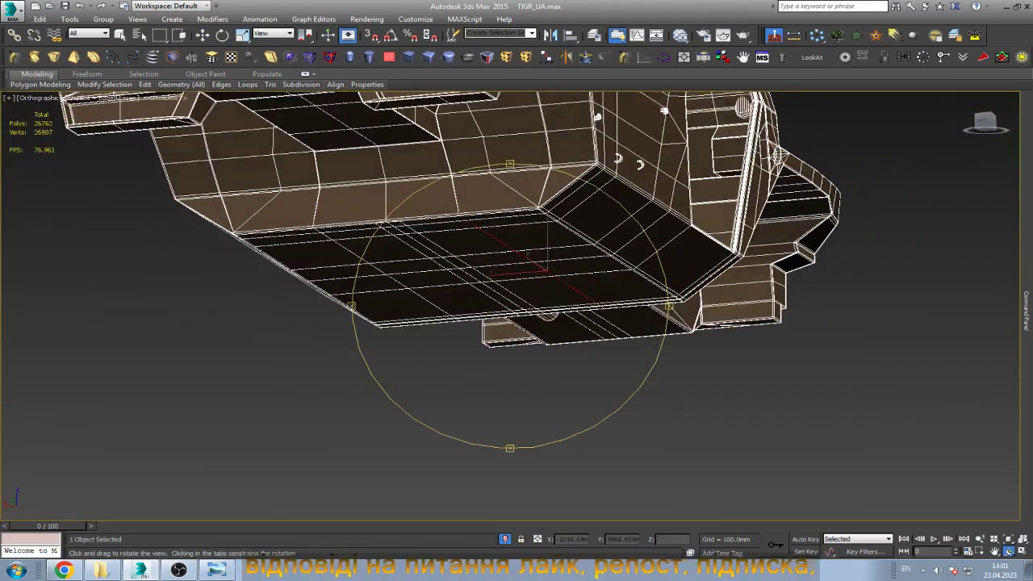
scroll(597, 173, up, 5)
key(w)
click(459, 180)
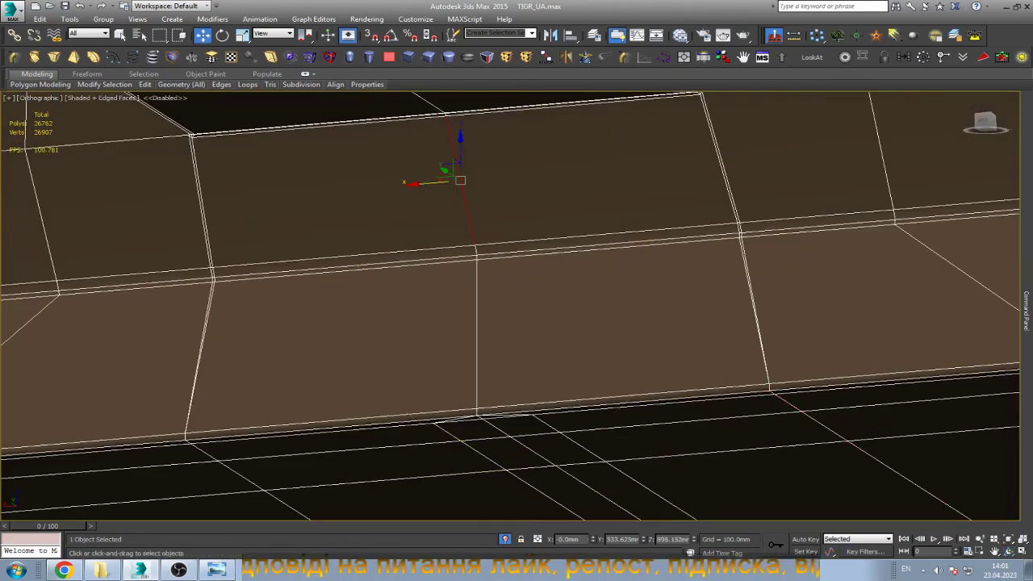
key(Delete)
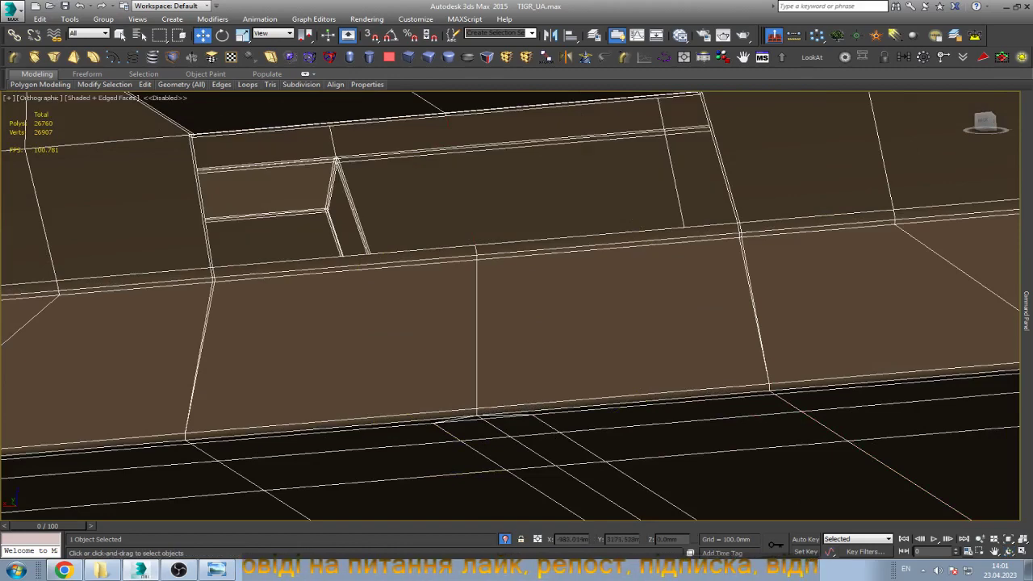
click(476, 331)
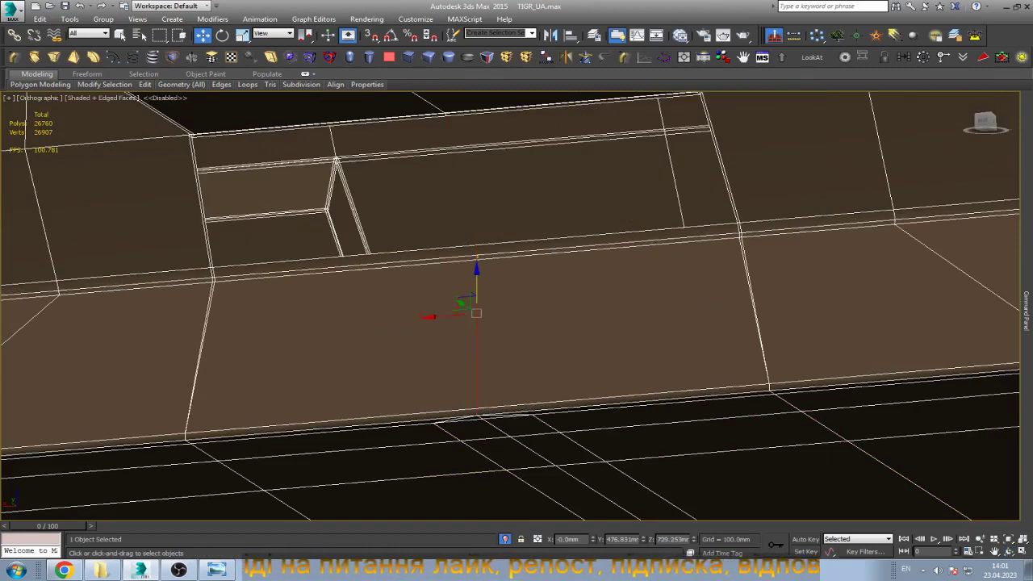
key(Delete)
scroll(516, 307, down, 5)
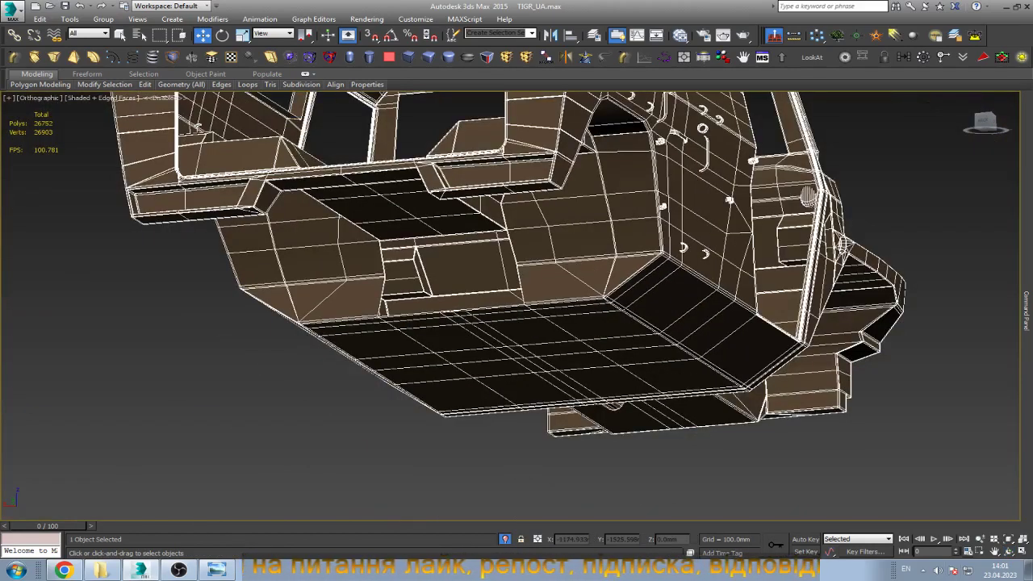
Turn to the vehicle's underside and delete the beam face around the cylinder.
click(1008, 550)
key(shift+z)
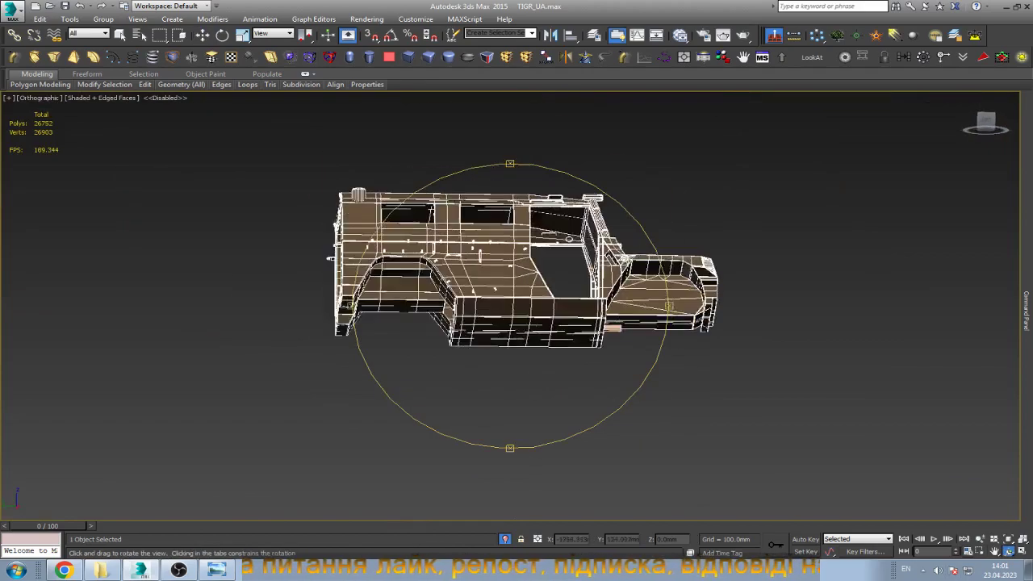
drag(569, 339, 570, 266)
scroll(570, 266, up, 5)
key(z)
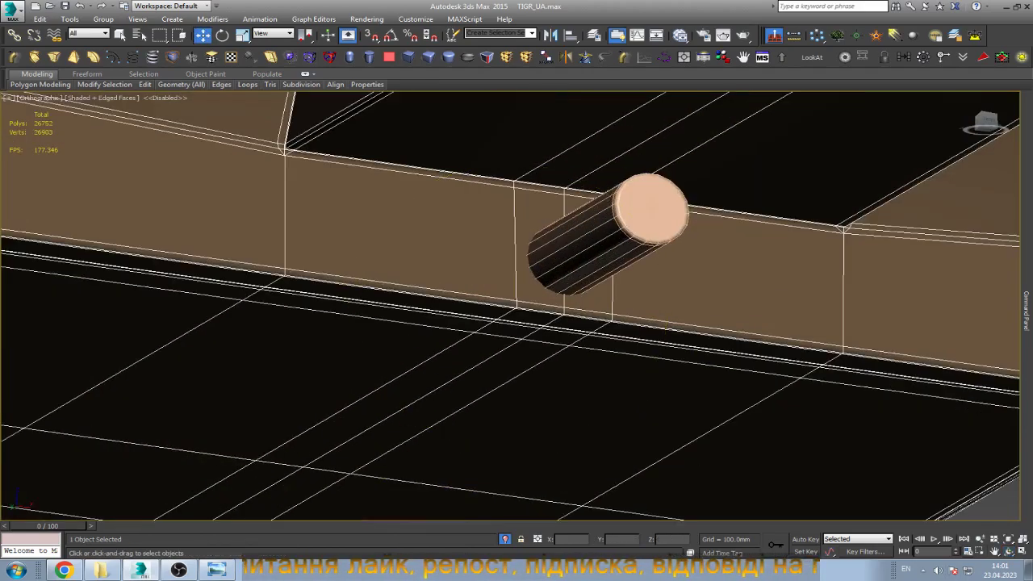
key(w)
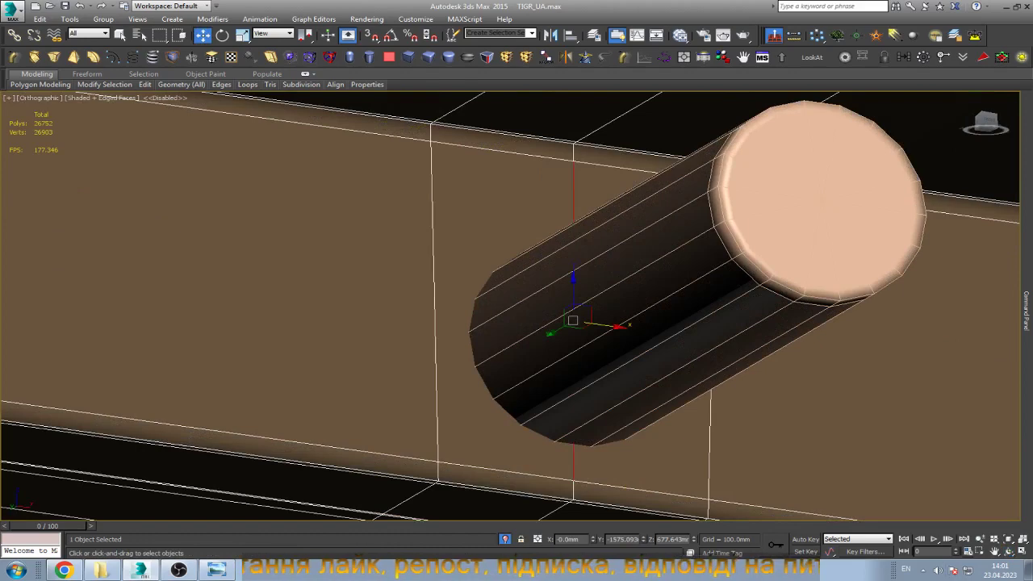
scroll(516, 307, down, 3)
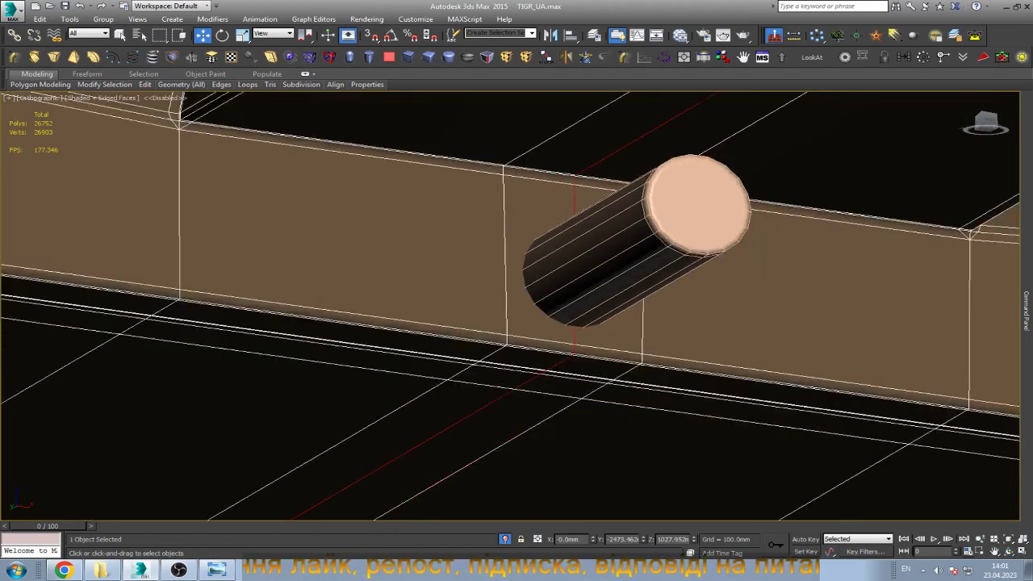
key(Delete)
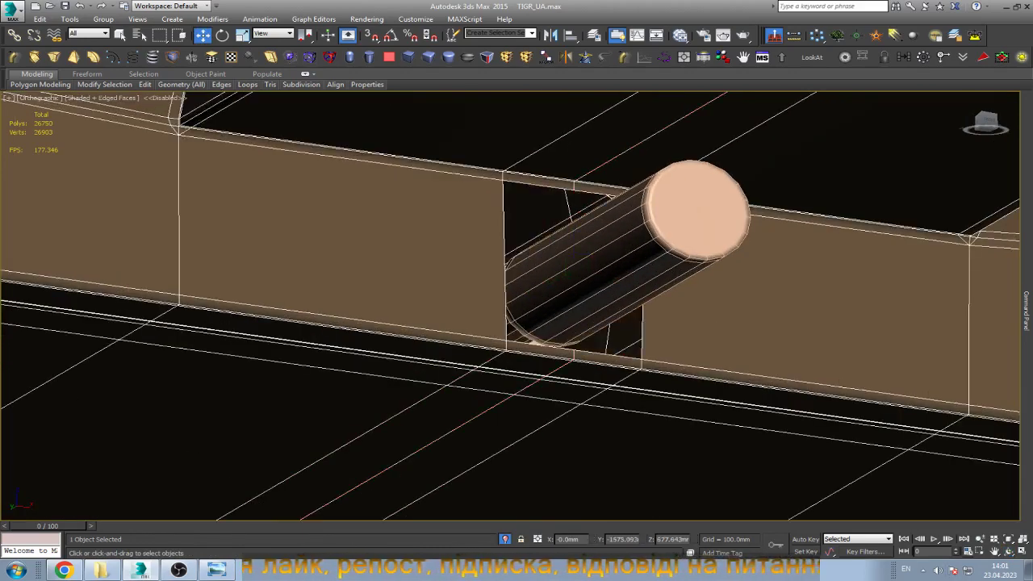
scroll(565, 371, up, 3)
scroll(573, 355, up, 2)
scroll(609, 357, down, 2)
Delete the beam faces to the left and right of the cylinder.
alt+middle_drag(565, 339, 609, 357)
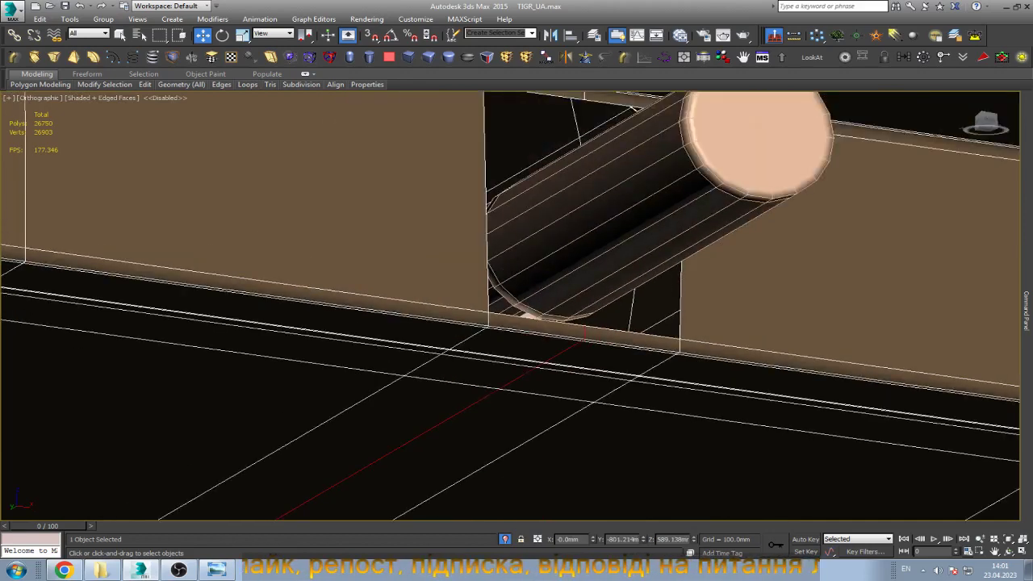
scroll(610, 357, up, 2)
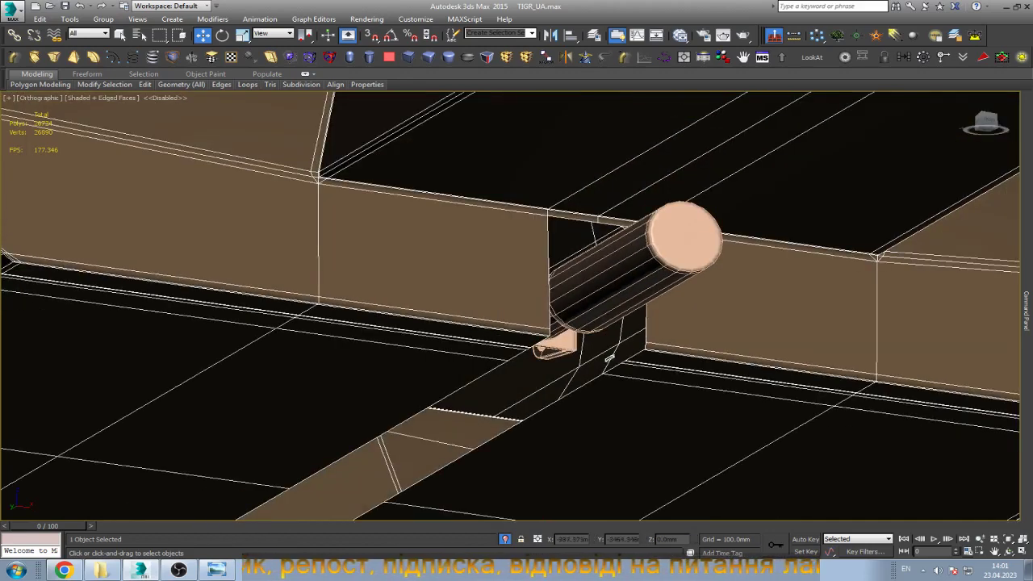
click(532, 266)
key(Delete)
click(830, 300)
key(Delete)
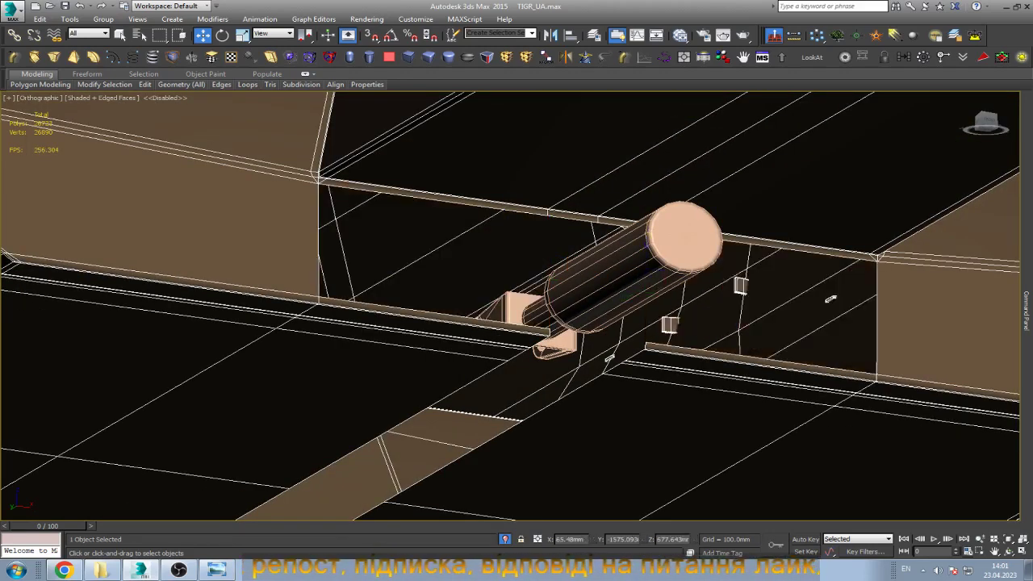
scroll(829, 300, down, 4)
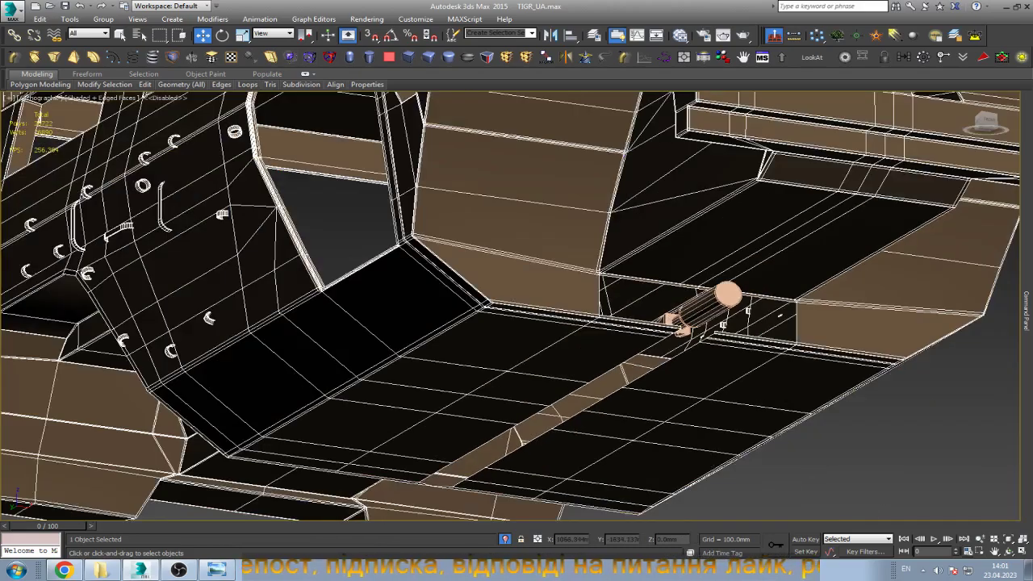
click(1007, 551)
mouse_move(516, 266)
mouse_down()
mouse_move(279, 251)
mouse_move(338, 298)
mouse_up()
Remove the edge loop under the right grey panel and the edge ring under the left.
scroll(403, 202, up, 2)
scroll(403, 201, up, 5)
right_click(371, 117)
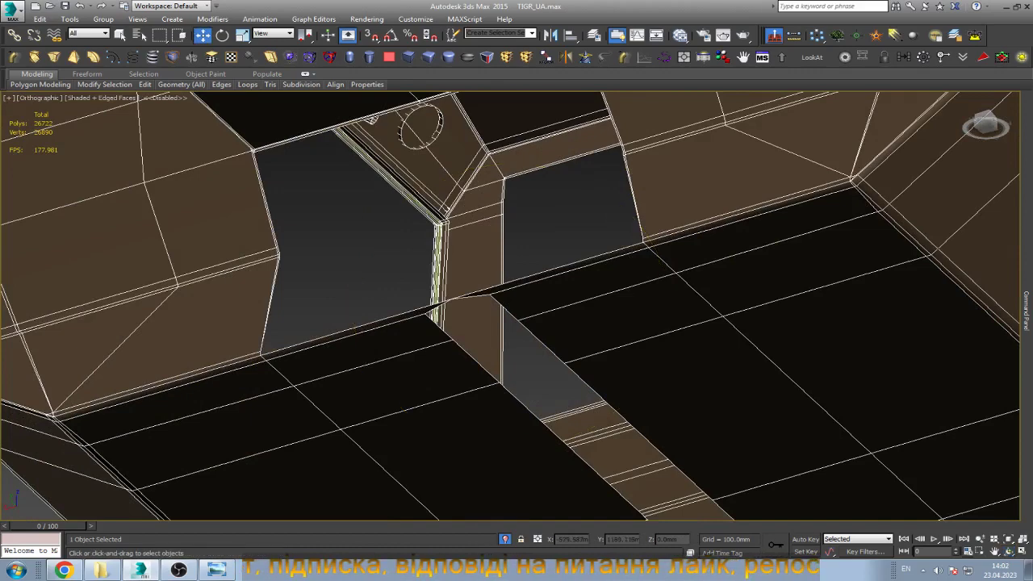
click(546, 270)
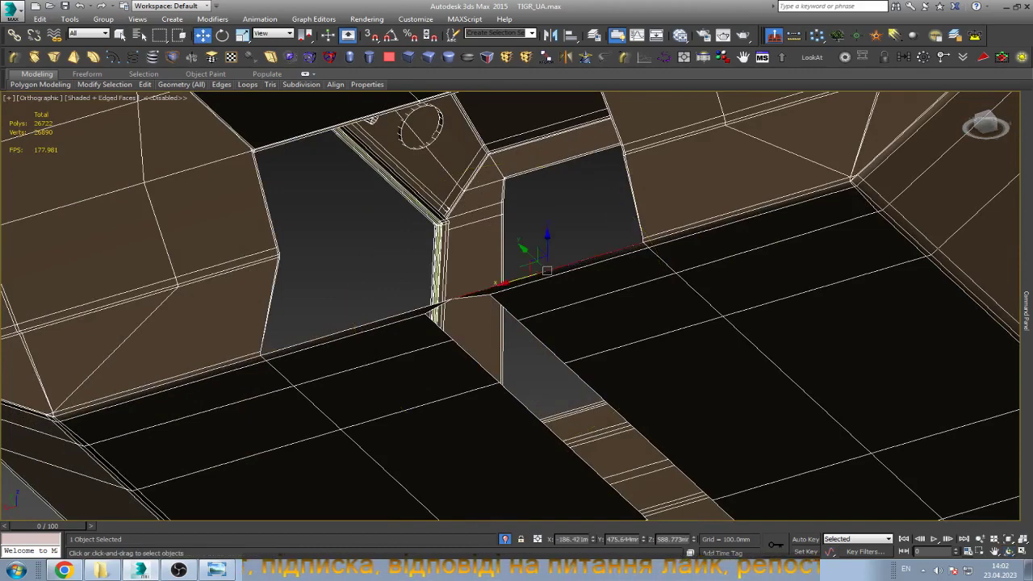
double_click(546, 270)
click(754, 353)
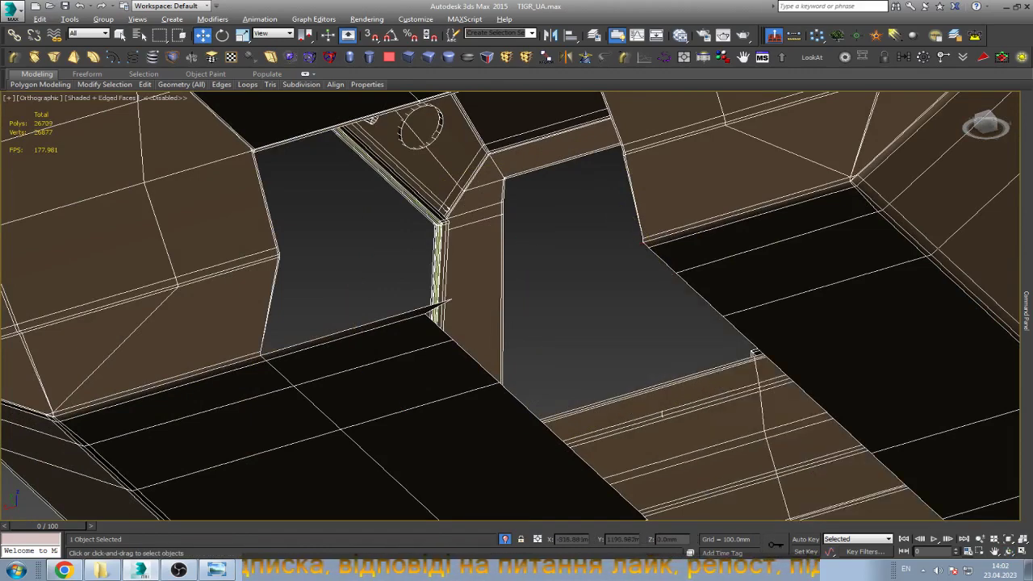
click(355, 326)
key(alt+r)
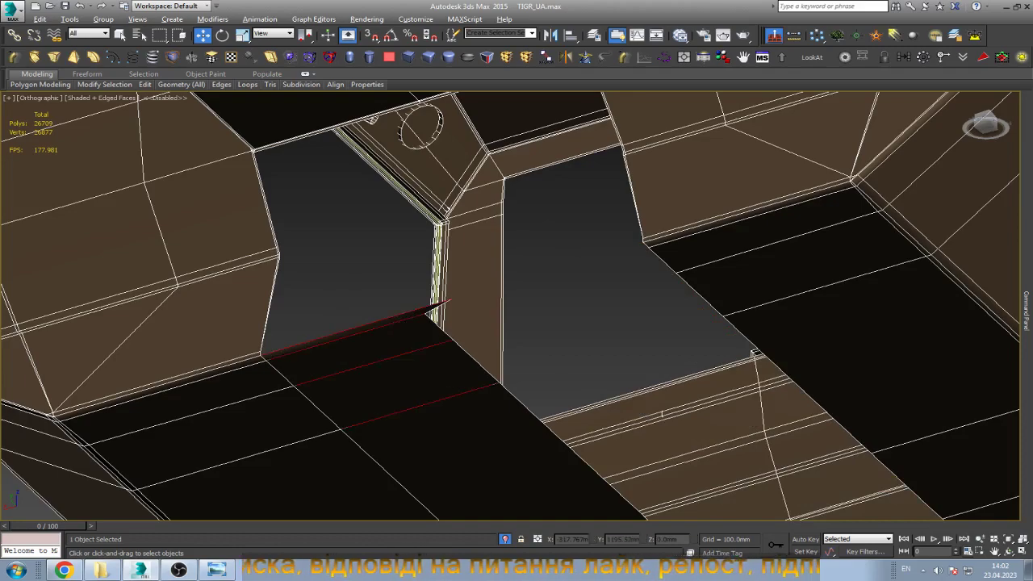
click(402, 309)
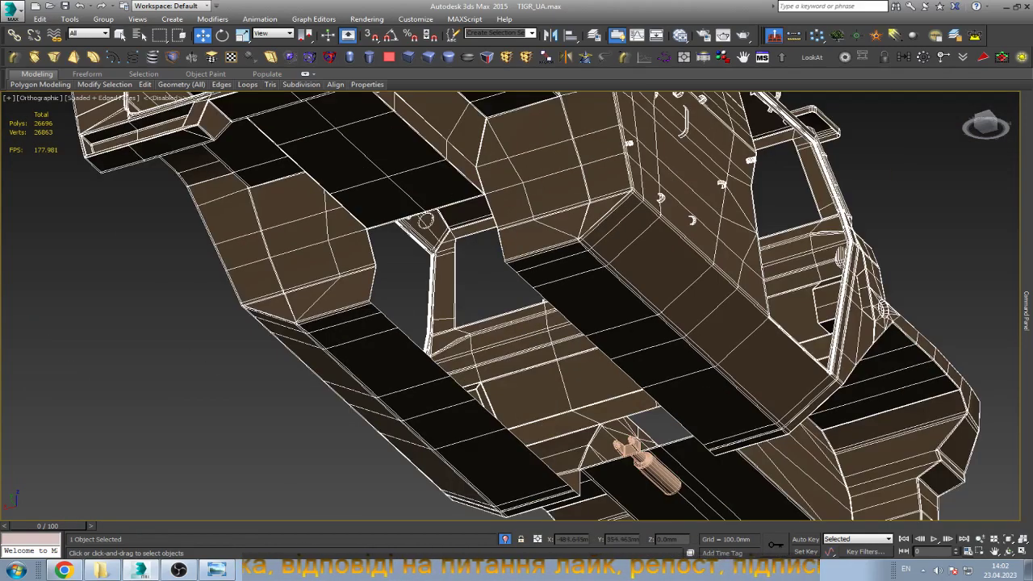
Zoom in and select the edge beside the circular hole.
scroll(492, 363, up, 2)
scroll(492, 363, up, 3)
scroll(492, 363, up, 3)
scroll(492, 363, up, 2)
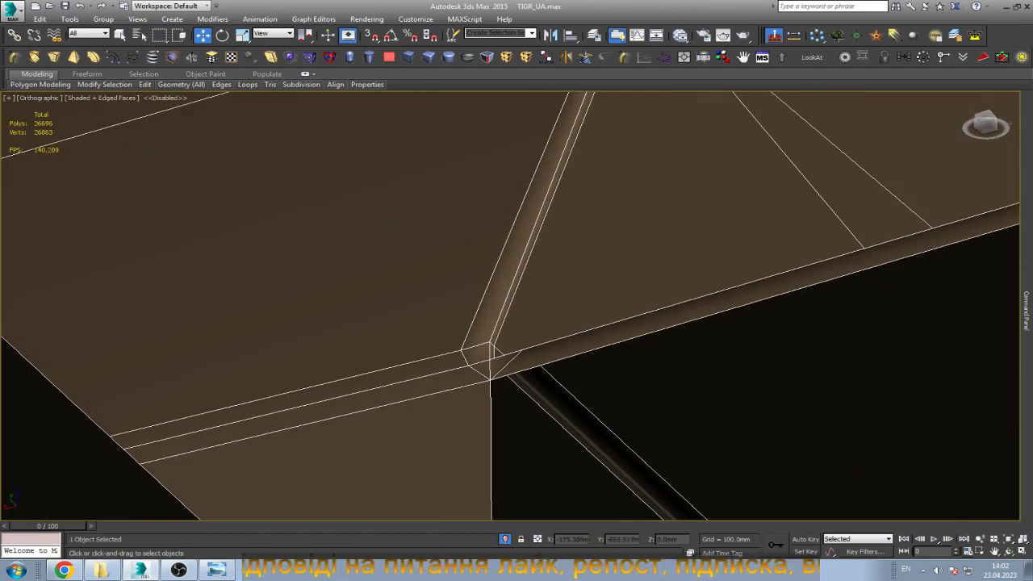
scroll(674, 110, down, 5)
scroll(674, 110, down, 4)
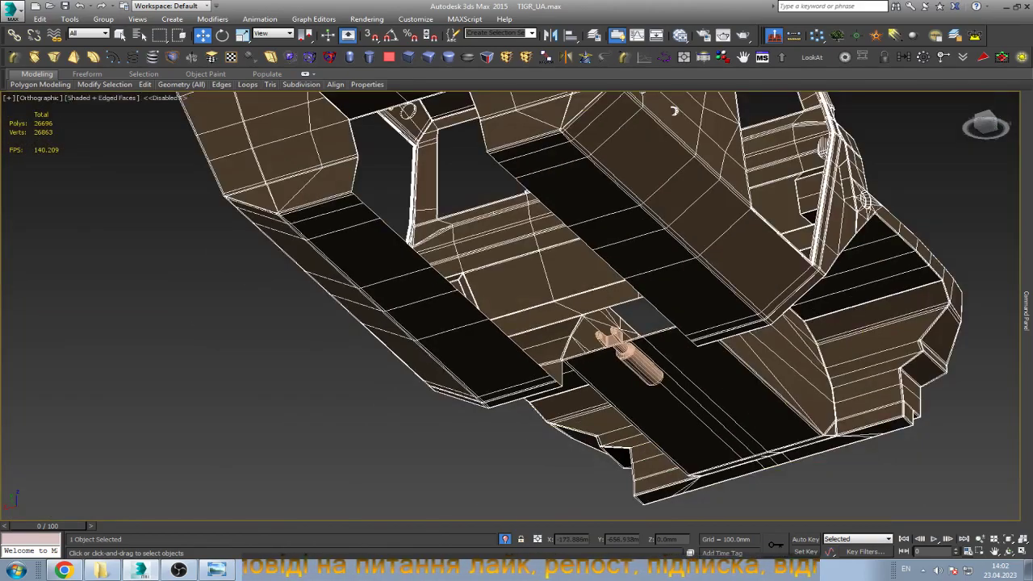
scroll(673, 110, up, 2)
scroll(674, 111, up, 4)
scroll(673, 110, up, 3)
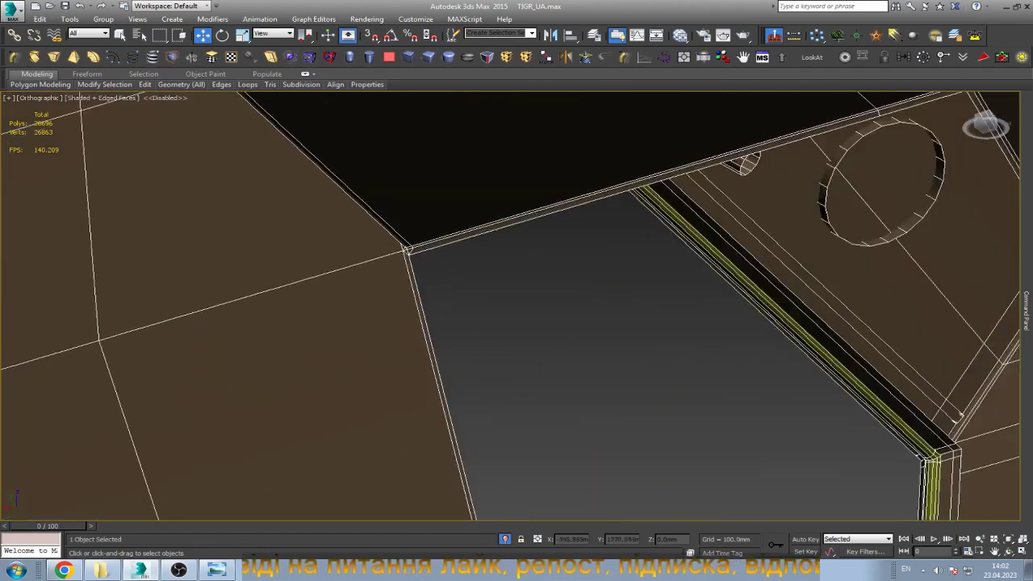
scroll(674, 110, up, 2)
scroll(510, 306, down, 2)
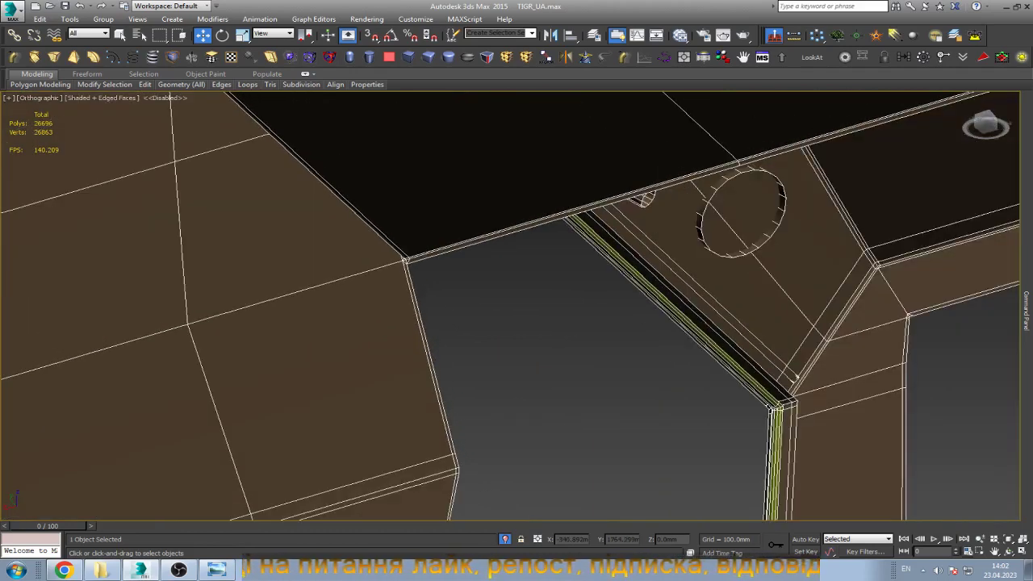
click(643, 198)
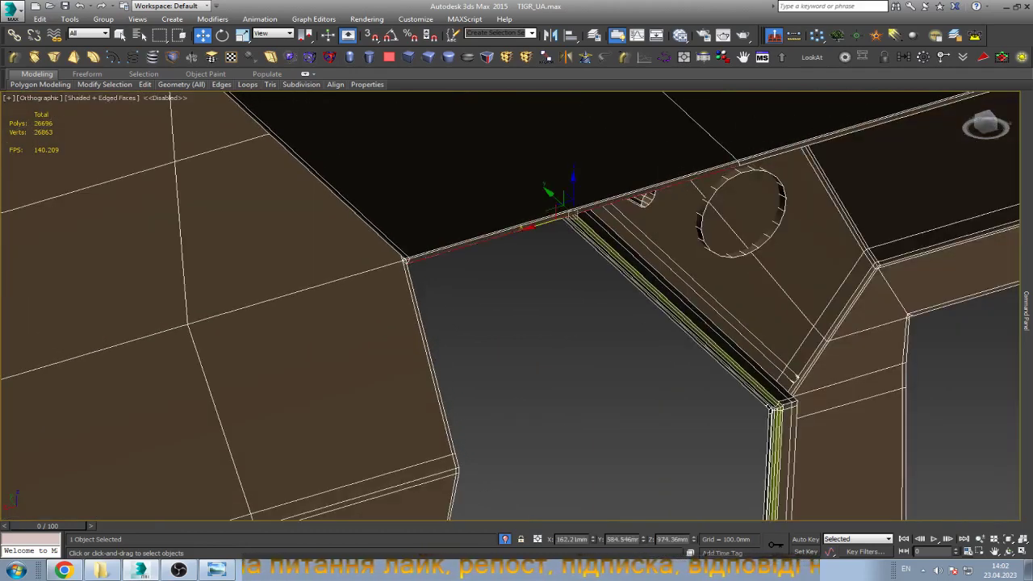
scroll(490, 253, down, 2)
scroll(489, 253, down, 3)
scroll(411, 275, down, 3)
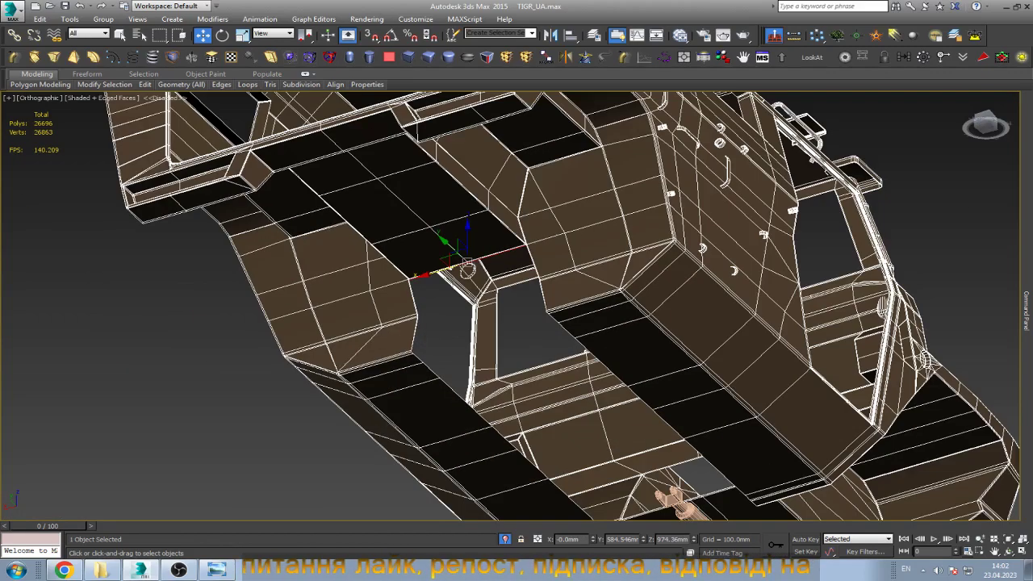
scroll(468, 270, up, 3)
scroll(484, 282, up, 3)
scroll(524, 307, up, 2)
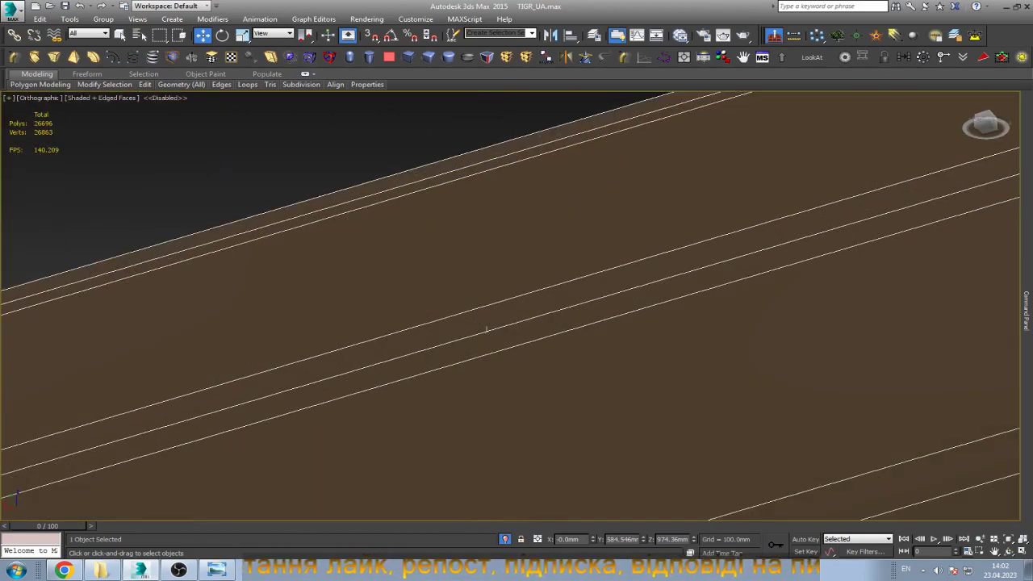
scroll(553, 327, down, 2)
scroll(553, 327, up, 3)
scroll(552, 328, down, 2)
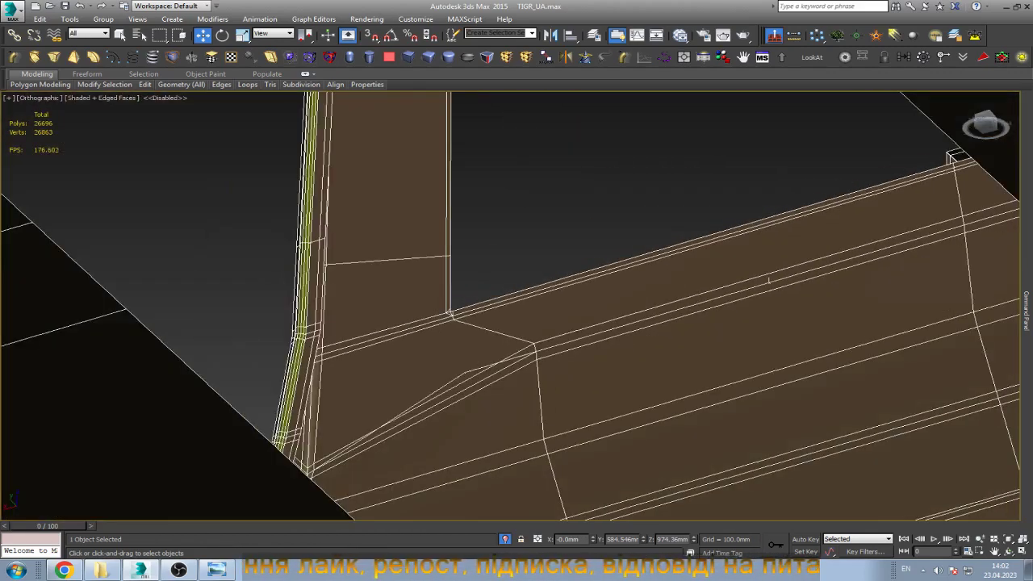
Pan and orbit around the vehicle to view the hole from an oblique angle.
middle_drag(553, 327, 750, 276)
scroll(333, 347, up, 2)
scroll(333, 347, down, 3)
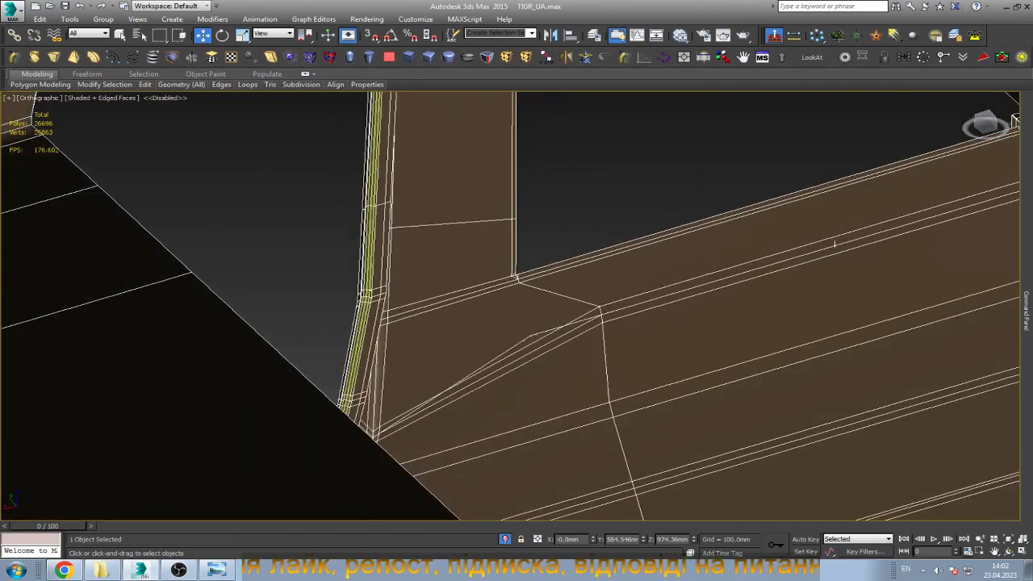
scroll(333, 347, down, 4)
key(ctrl+r)
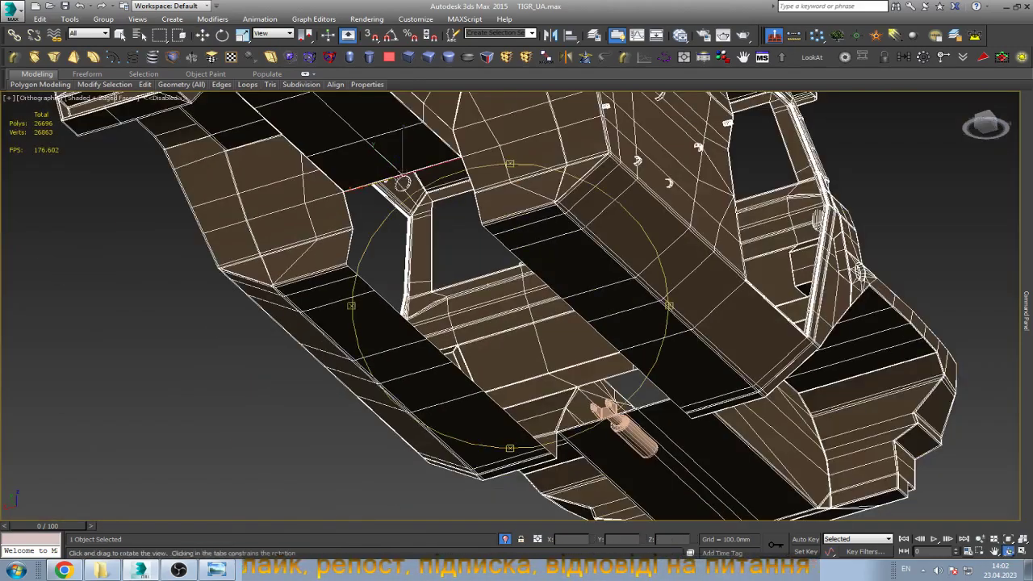
scroll(532, 306, down, 5)
drag(517, 307, 580, 306)
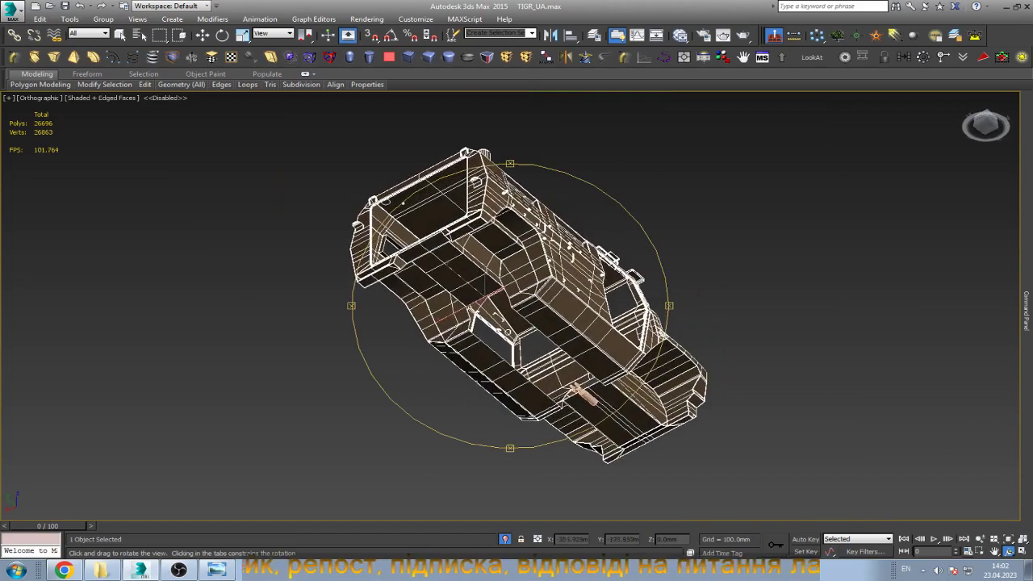
scroll(533, 347, up, 4)
scroll(533, 347, up, 3)
scroll(533, 347, up, 2)
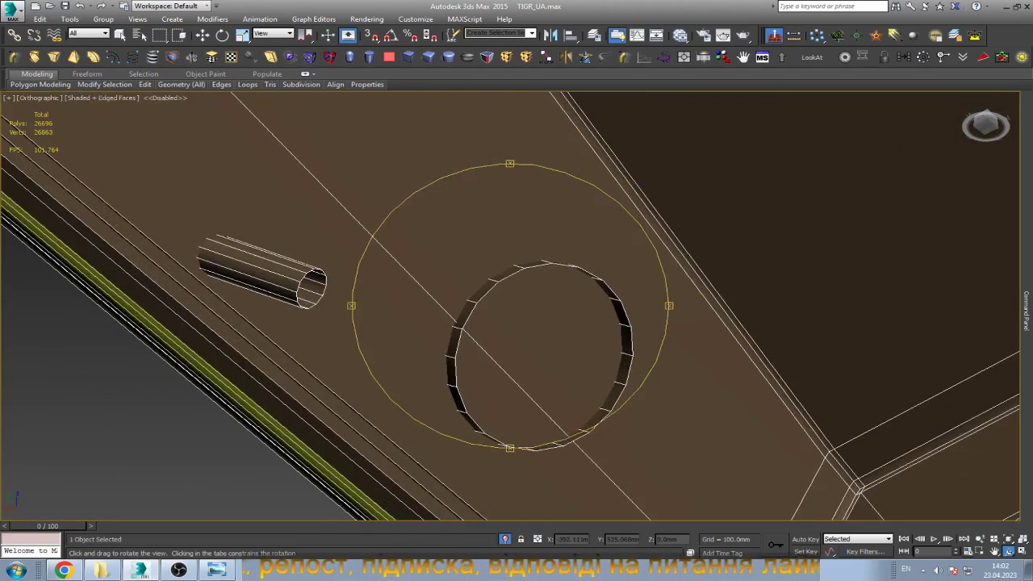
scroll(427, 216, down, 3)
drag(452, 242, 427, 216)
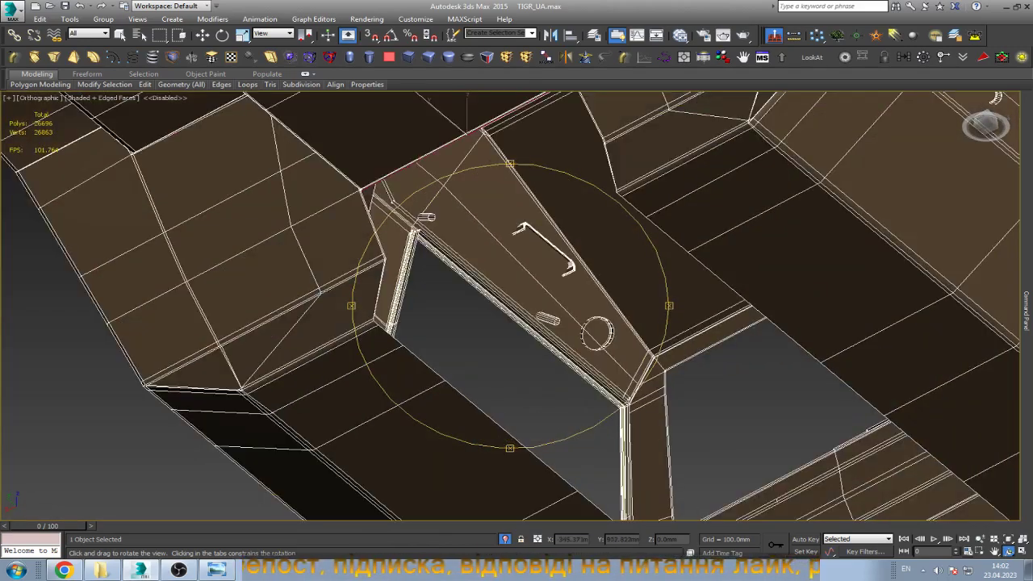
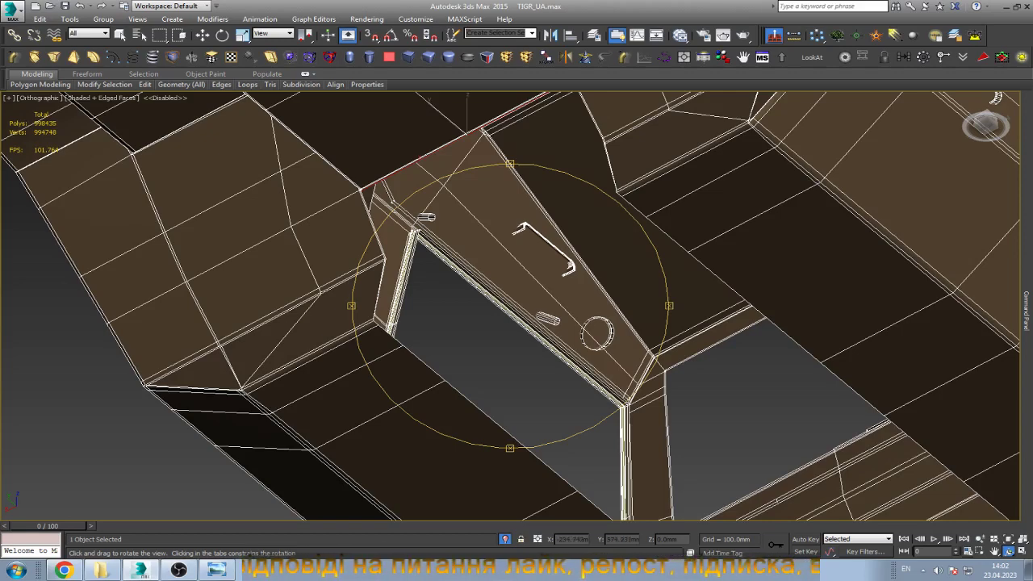
Bridge the underside gap between the diagonal edge and the short edge below it.
scroll(427, 217, down, 10)
drag(427, 217, 602, 222)
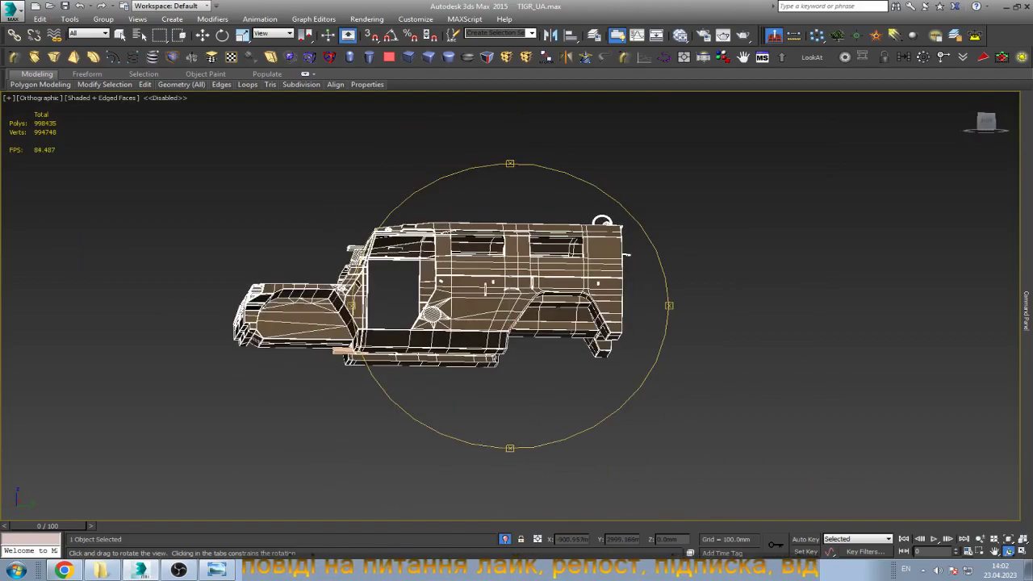
scroll(355, 234, up, 3)
scroll(355, 234, up, 3)
scroll(515, 327, up, 5)
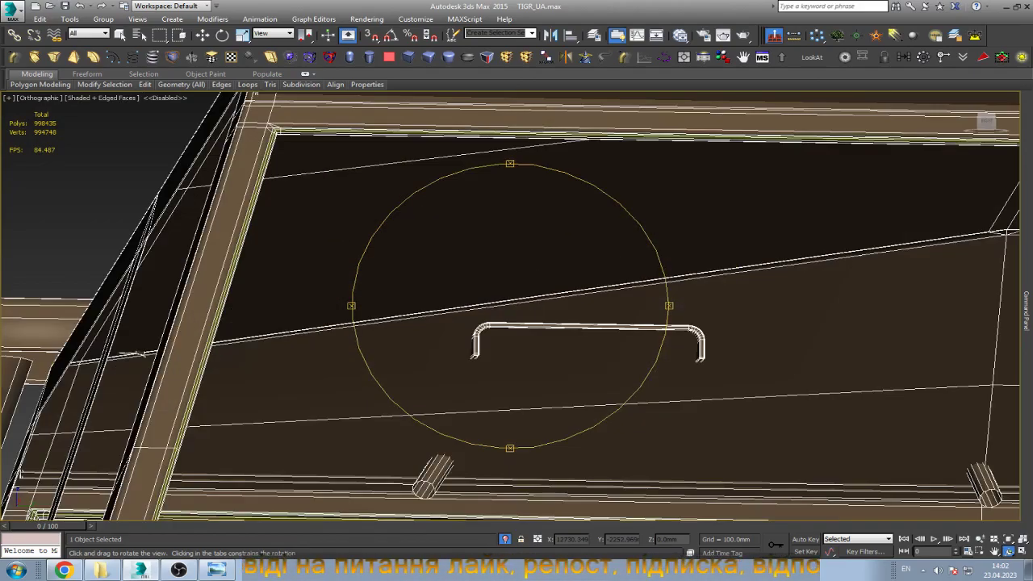
scroll(516, 323, down, 5)
scroll(516, 323, down, 2)
mouse_move(516, 323)
mouse_down()
mouse_move(597, 371)
mouse_move(525, 327)
mouse_up()
scroll(517, 323, up, 5)
scroll(516, 322, up, 2)
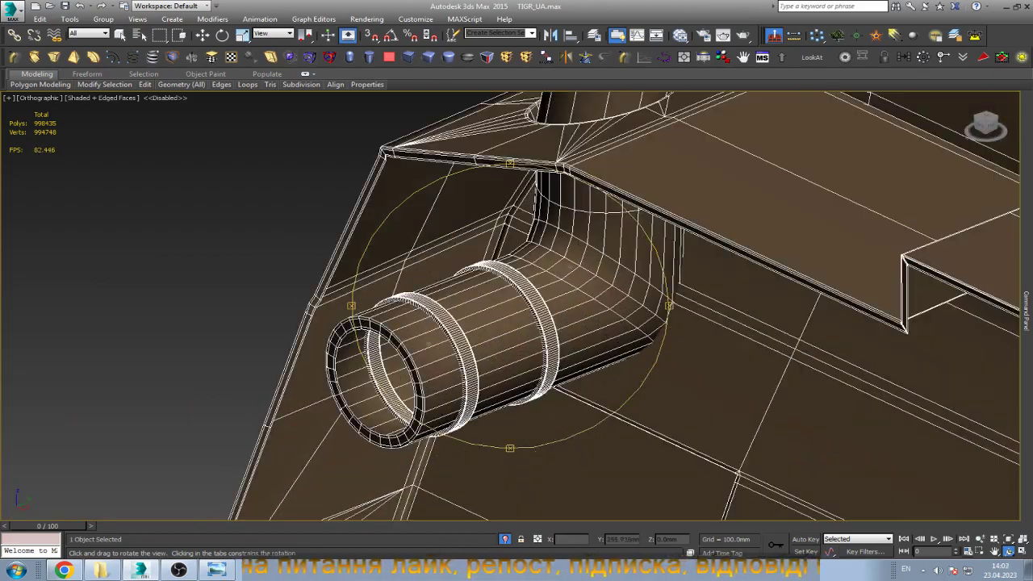
scroll(395, 379, up, 3)
scroll(552, 315, down, 4)
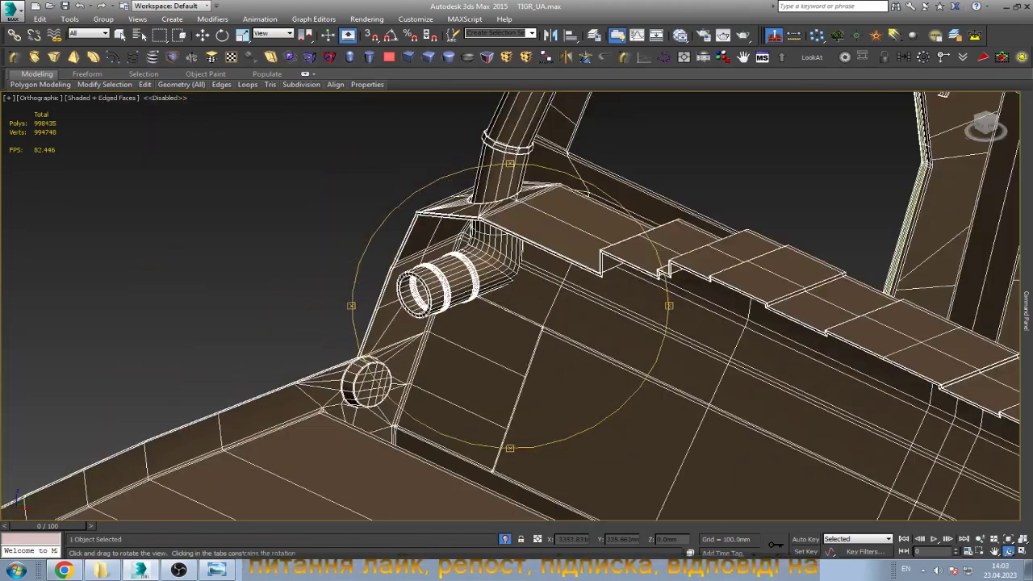
drag(551, 315, 564, 323)
scroll(552, 315, up, 3)
scroll(552, 314, up, 2)
drag(509, 305, 524, 314)
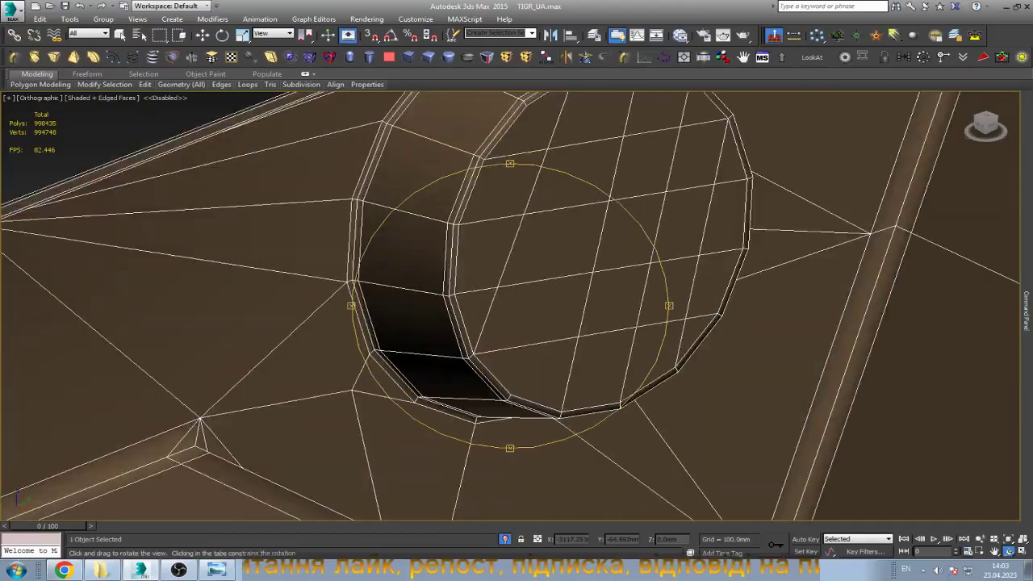
scroll(510, 305, down, 4)
scroll(510, 305, down, 3)
scroll(510, 305, up, 5)
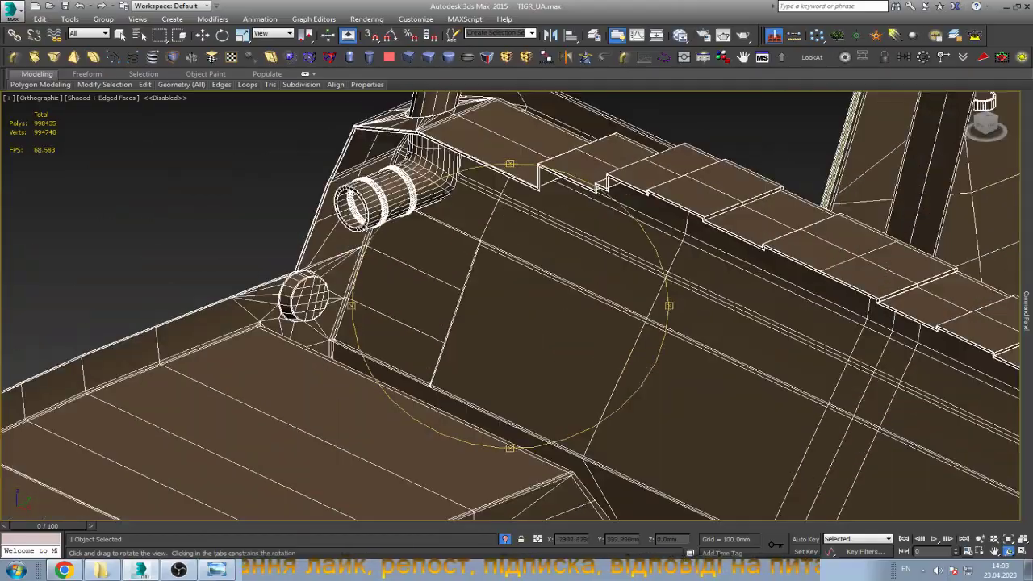
scroll(509, 305, down, 5)
mouse_move(510, 305)
mouse_down()
mouse_move(533, 315)
mouse_move(565, 266)
mouse_move(582, 292)
mouse_move(565, 292)
mouse_up()
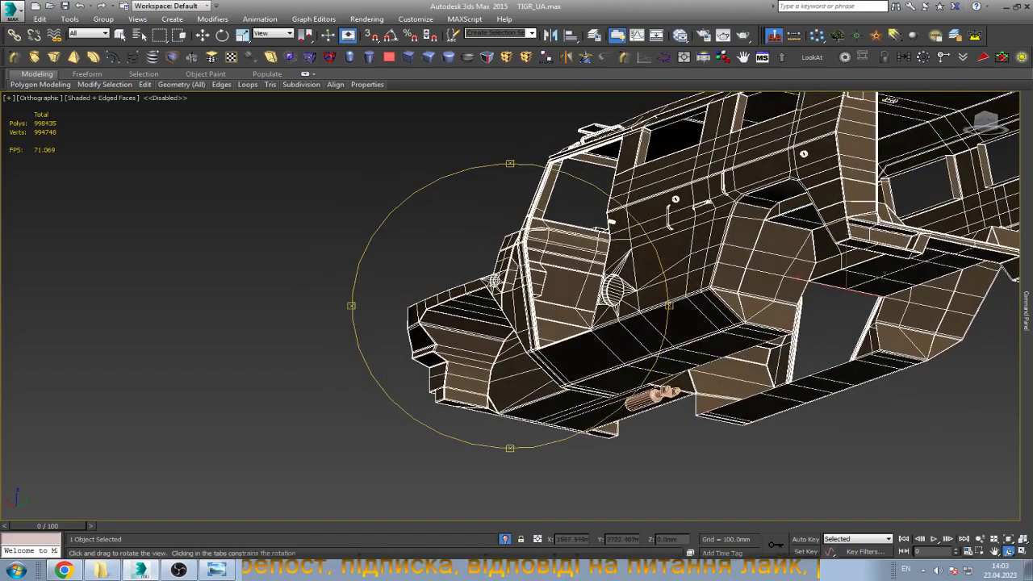
scroll(847, 303, up, 5)
scroll(847, 303, down, 5)
mouse_move(565, 292)
mouse_down()
mouse_move(544, 254)
mouse_move(427, 258)
mouse_move(379, 363)
mouse_up()
scroll(380, 363, up, 3)
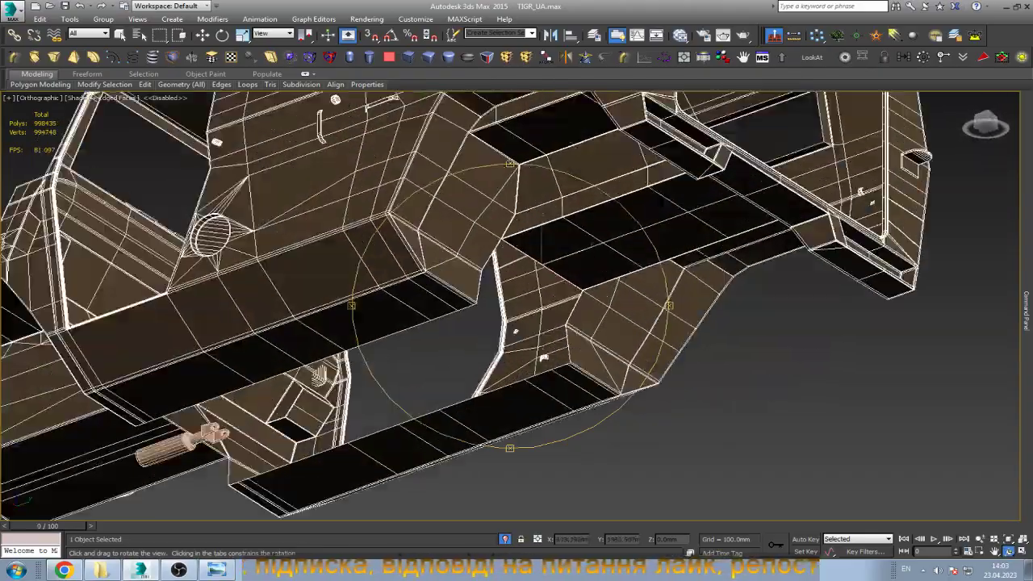
scroll(379, 363, up, 3)
right_click(246, 391)
scroll(247, 391, up, 3)
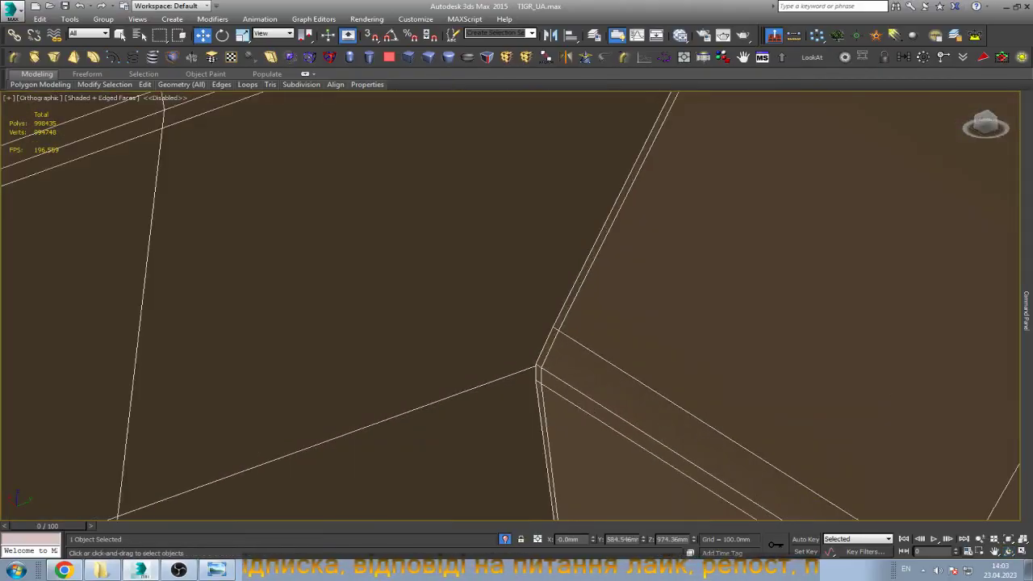
click(543, 332)
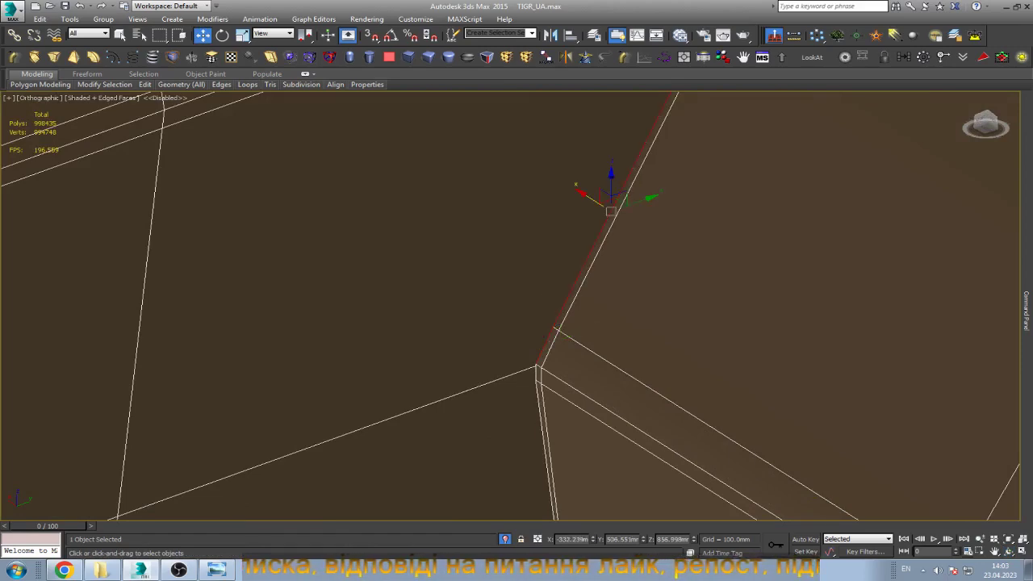
scroll(253, 484, down, 5)
middle_drag(254, 484, 361, 466)
scroll(361, 466, up, 5)
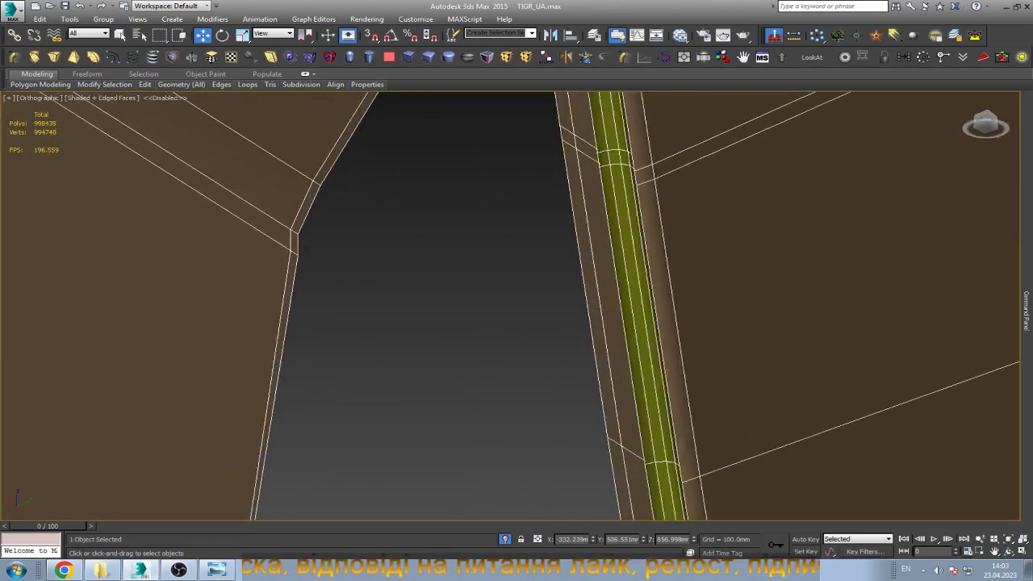
scroll(361, 465, up, 3)
click(323, 235)
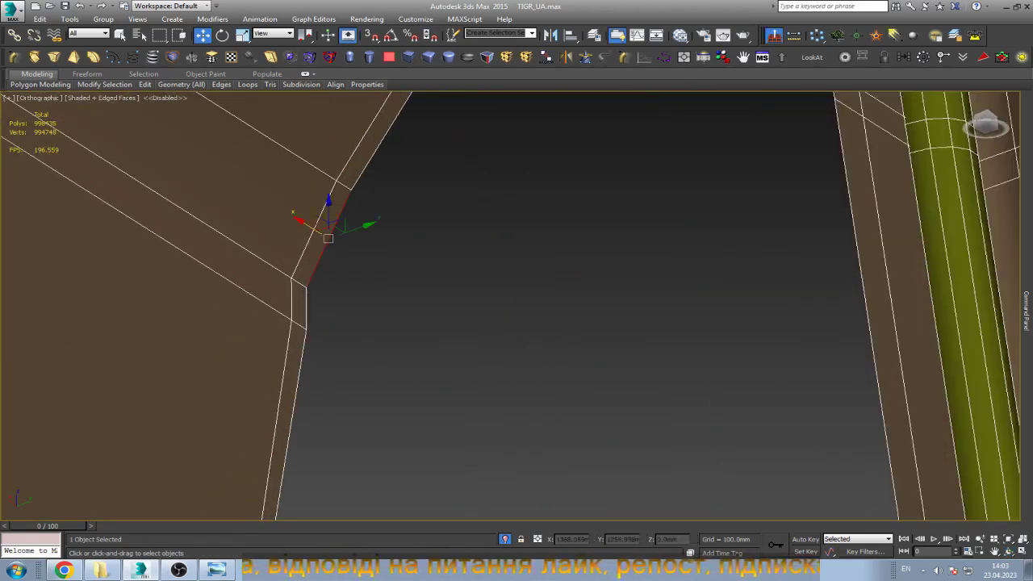
ctrl+click(305, 306)
scroll(445, 505, down, 3)
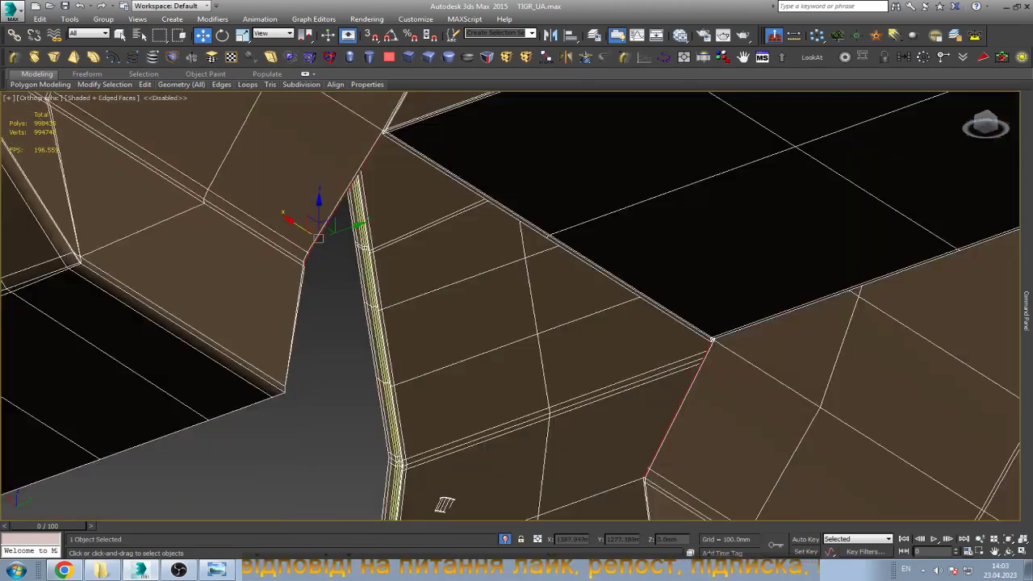
scroll(962, 380, down, 3)
scroll(961, 379, down, 3)
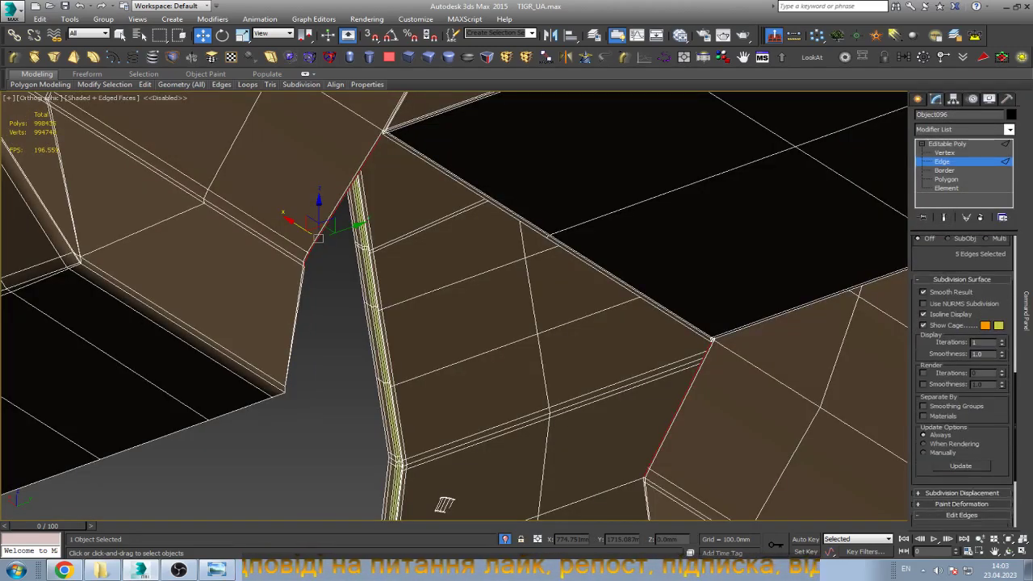
scroll(961, 379, down, 3)
scroll(961, 379, down, 3)
click(932, 460)
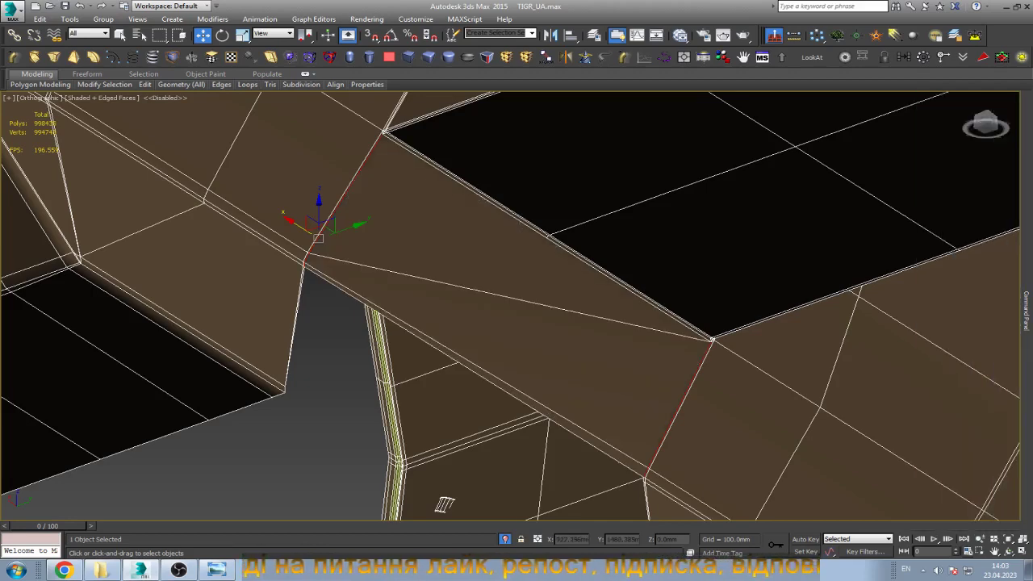
Move the selected edge to X 0.0mm on the hull's center seam.
scroll(699, 327, up, 5)
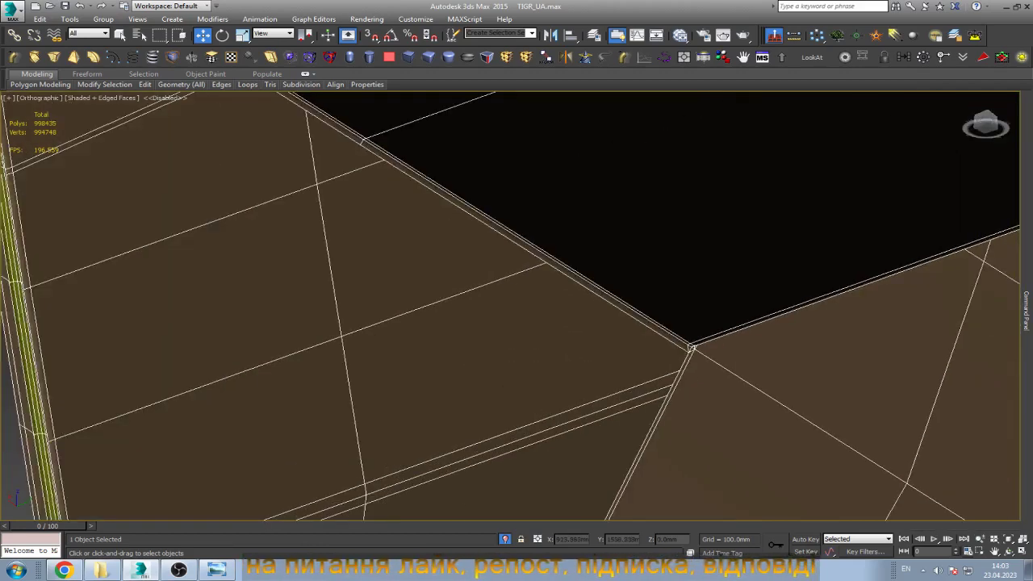
scroll(700, 326, down, 2)
scroll(700, 326, down, 2)
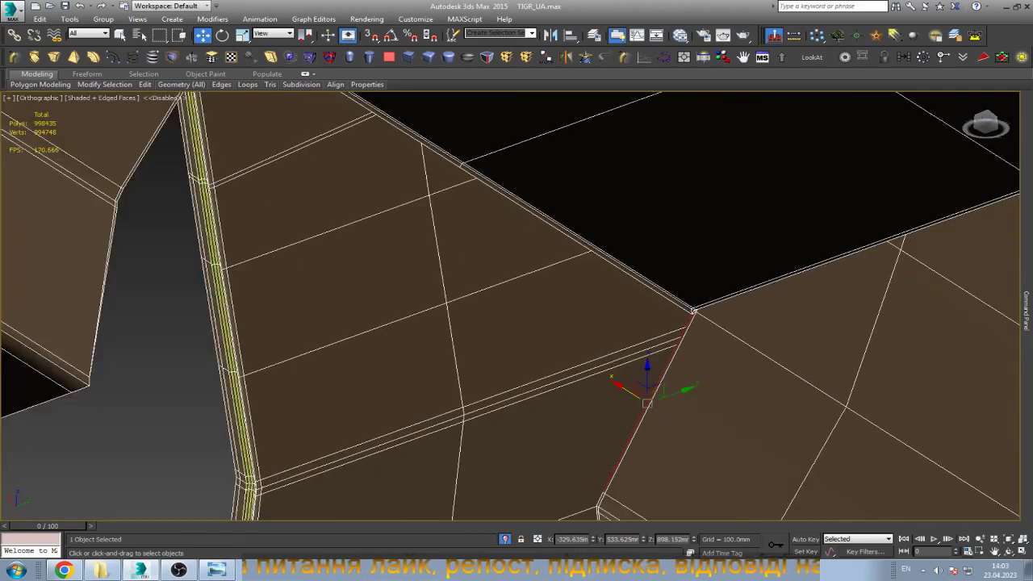
scroll(421, 470, down, 1)
scroll(345, 478, up, 5)
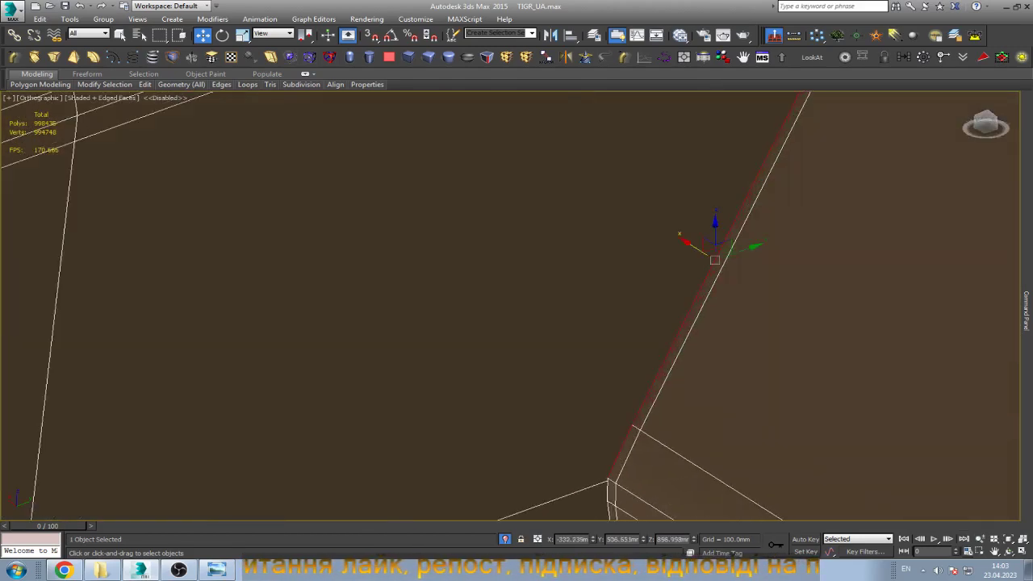
scroll(545, 484, down, 3)
scroll(545, 484, down, 2)
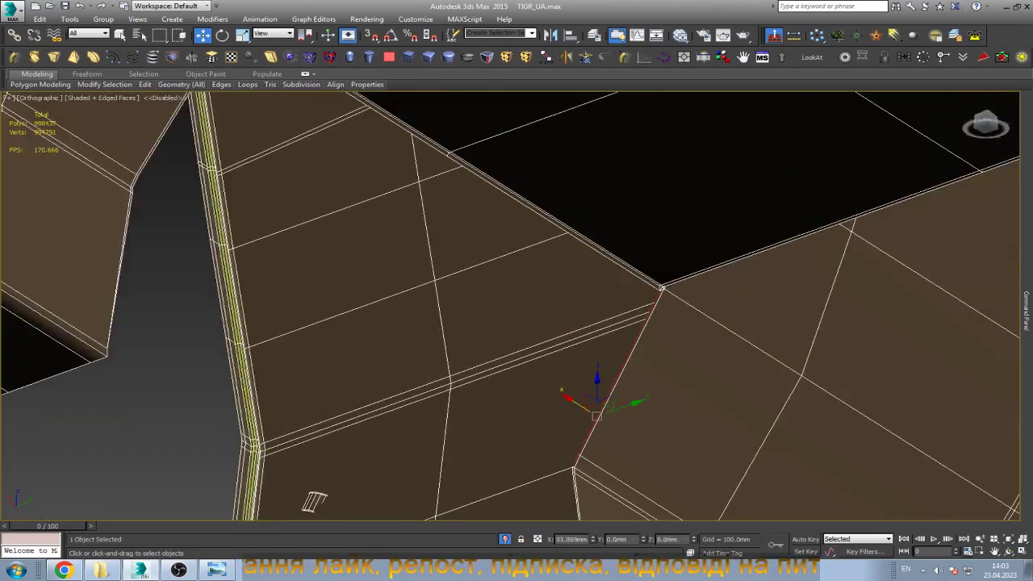
drag(581, 401, 505, 356)
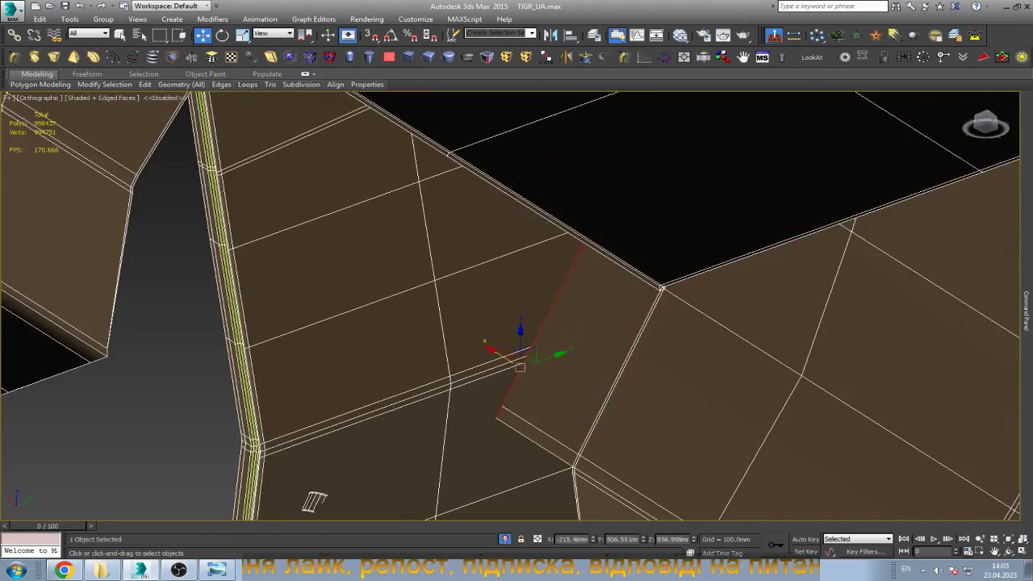
text(0)
key(Return)
key(z)
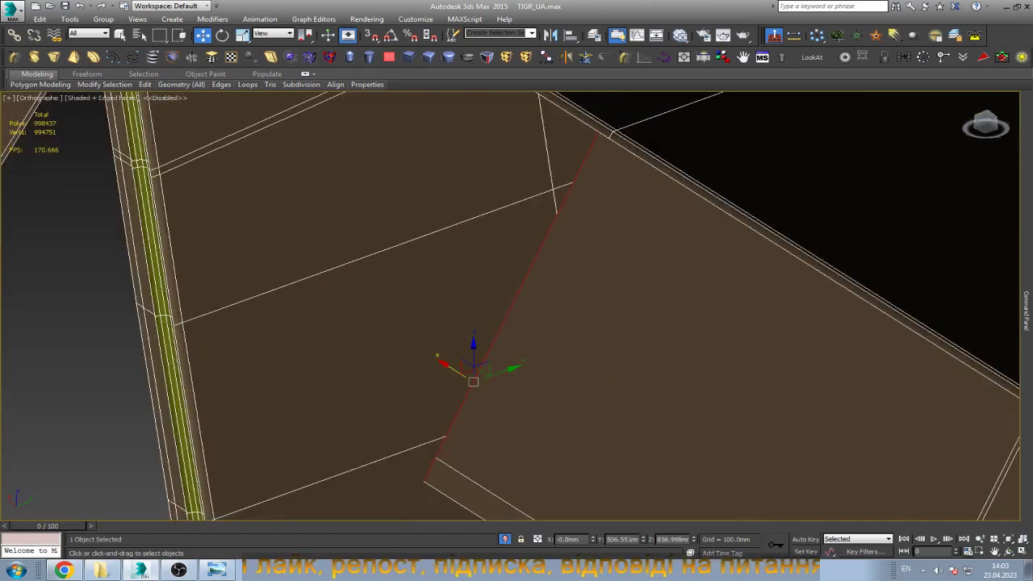
text(r)
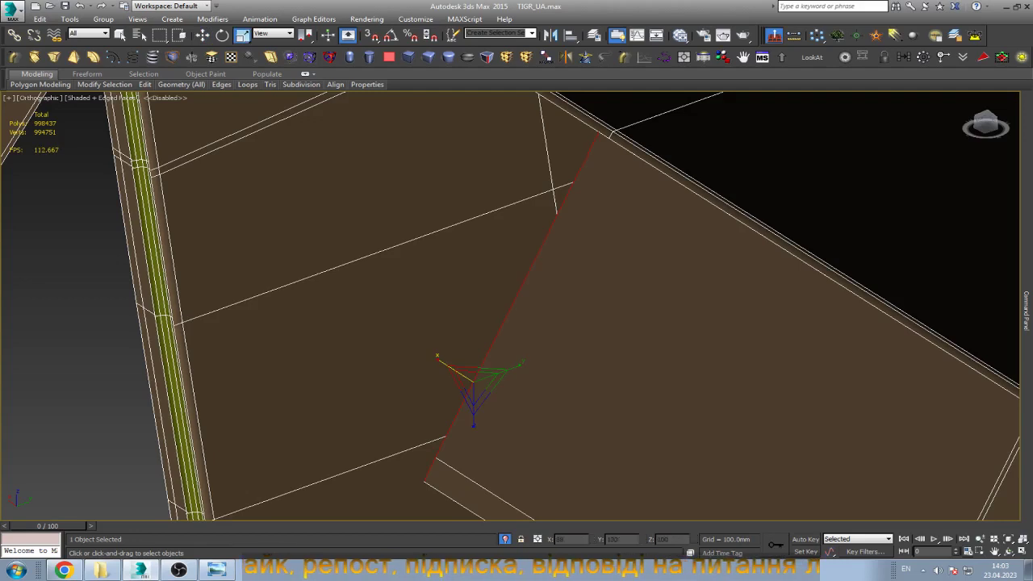
text(3)
key(Return)
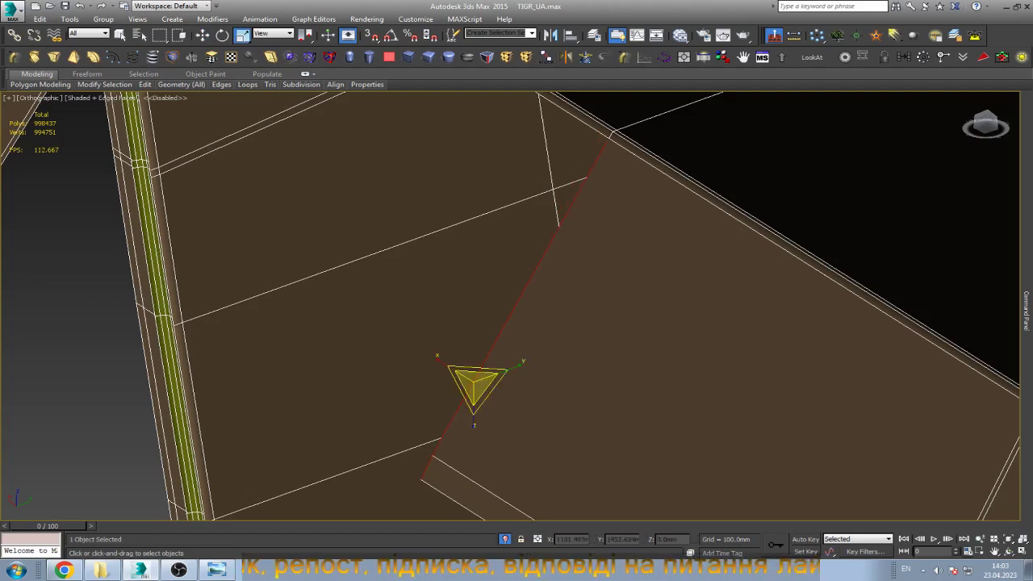
key(w)
scroll(557, 325, up, 1)
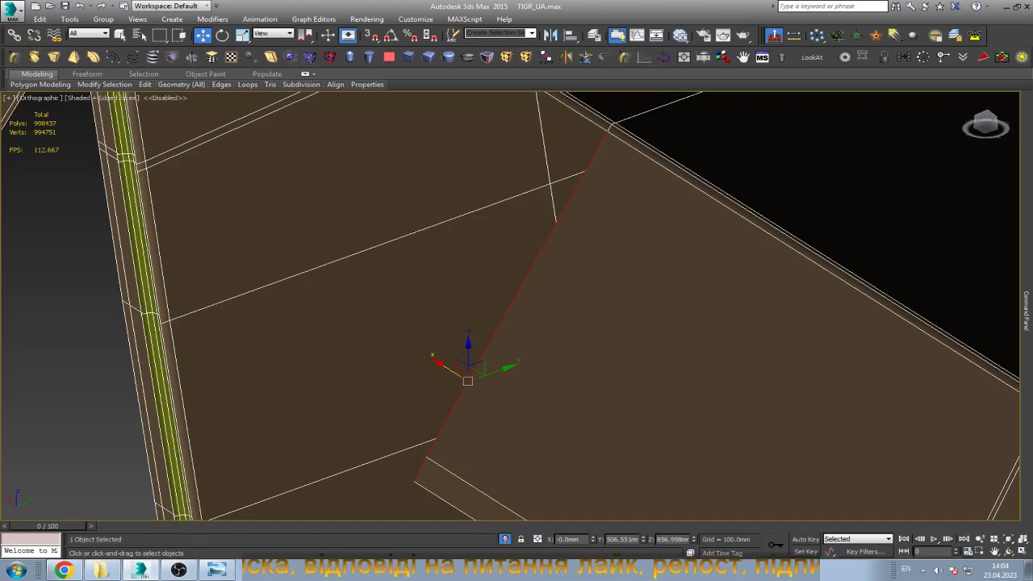
Select an edge of the dark object and reset its X position to 0.
scroll(518, 463, down, 5)
scroll(519, 463, up, 5)
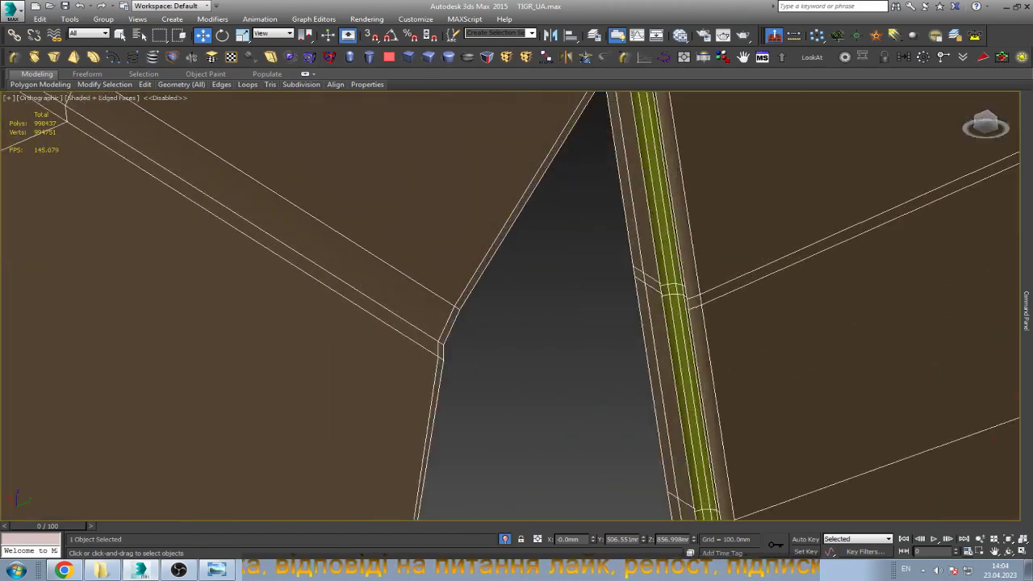
click(442, 322)
alt+middle_drag(468, 311, 466, 375)
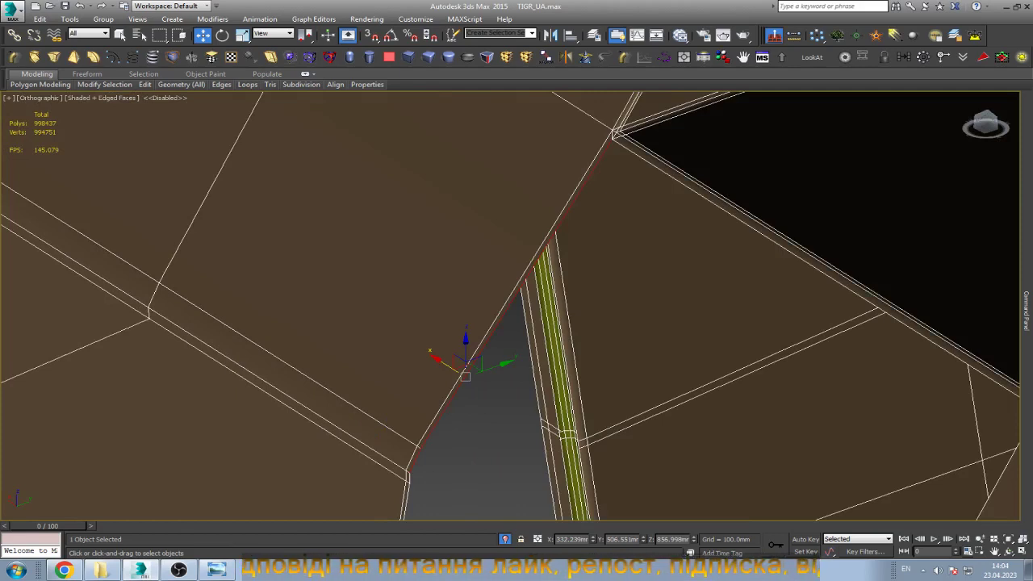
mouse_move(466, 376)
alt+middle_down()
mouse_move(597, 293)
mouse_move(465, 377)
alt+middle_up()
right_click(593, 539)
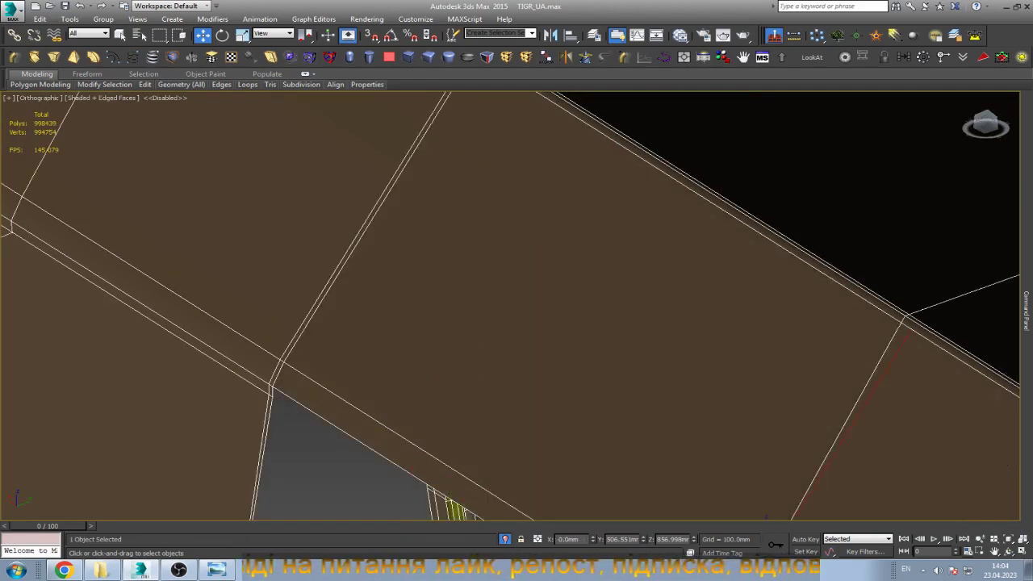
key(z)
key(r)
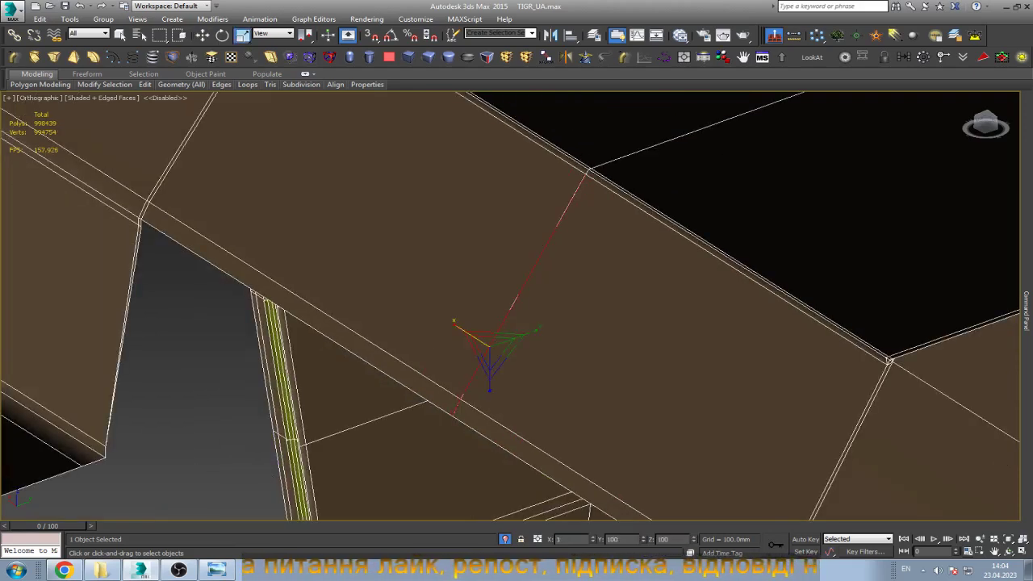
key(w)
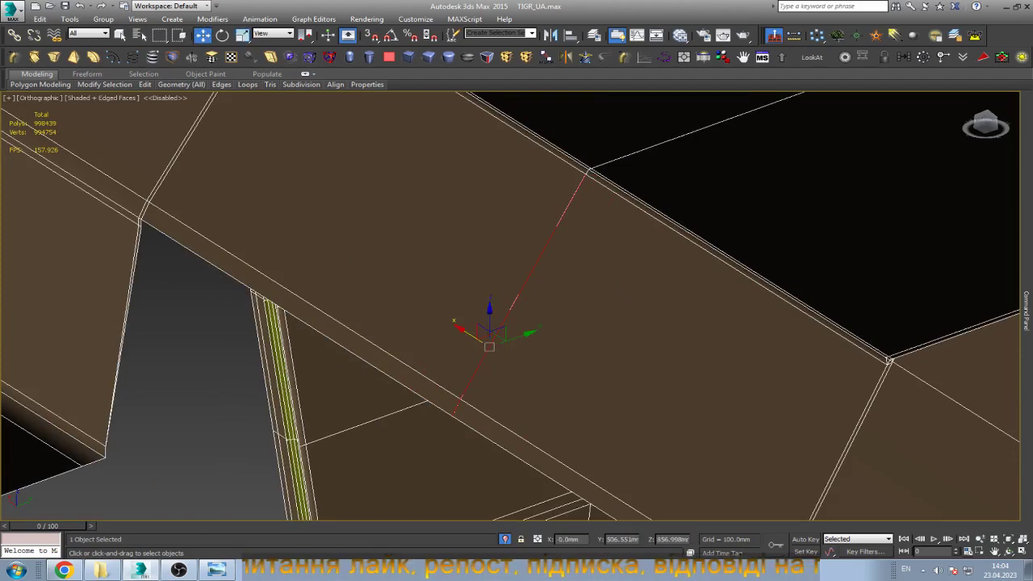
scroll(528, 333, up, 2)
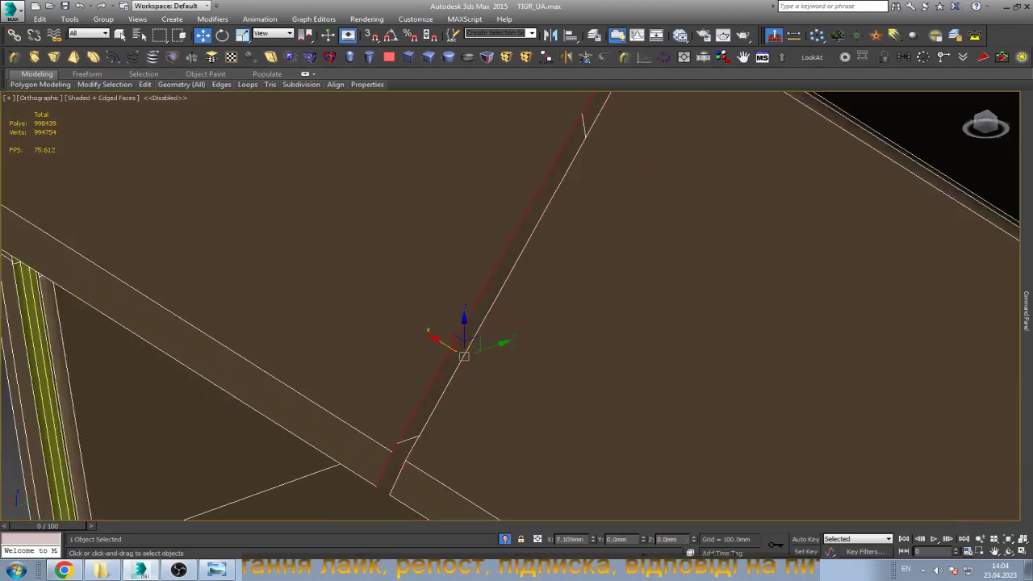
scroll(464, 339, up, 2)
In Vertex mode, target-weld the two stray vertices onto their neighbours at the band crossing.
key(1)
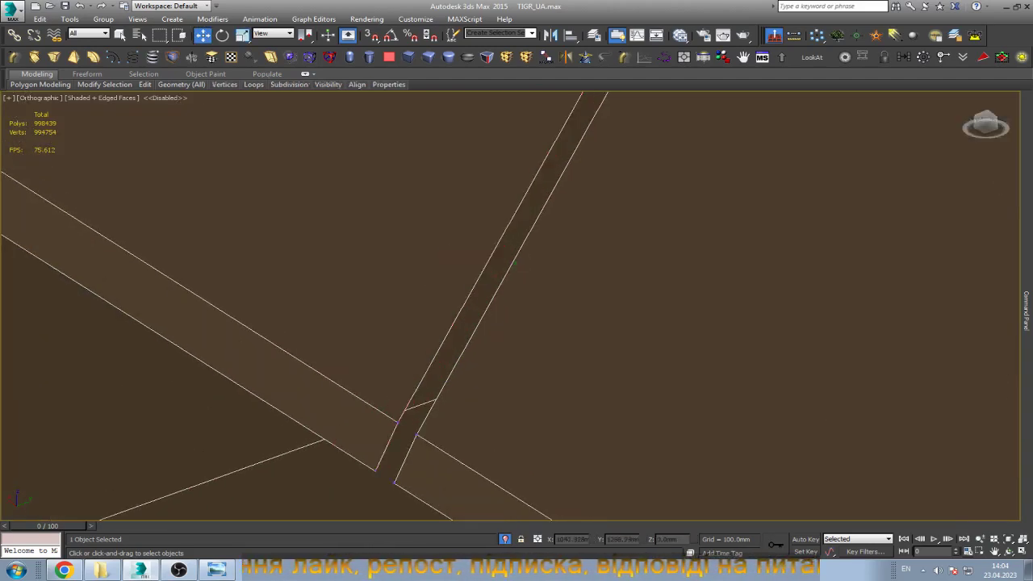
scroll(472, 389, up, 1)
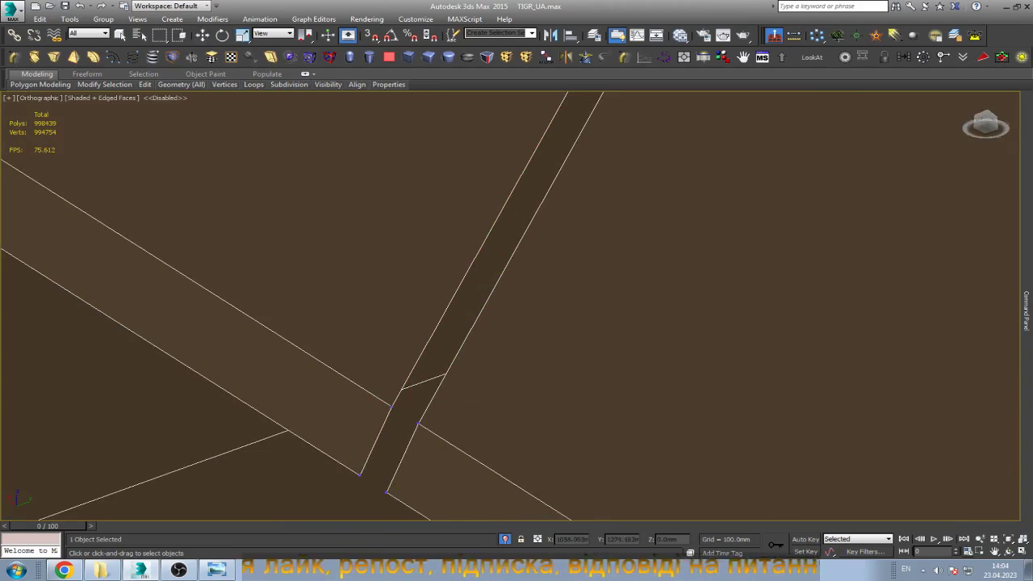
click(418, 422)
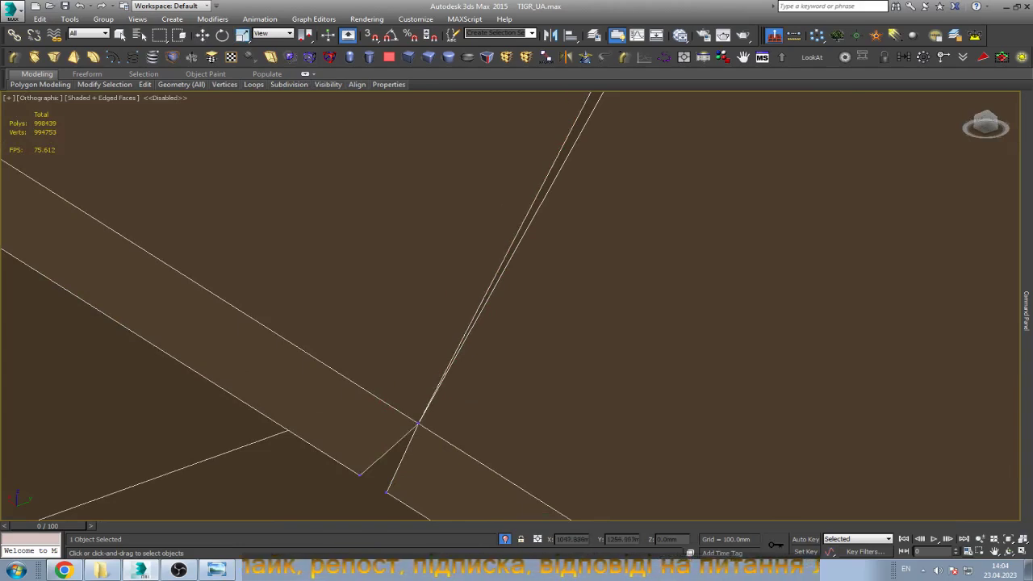
click(386, 491)
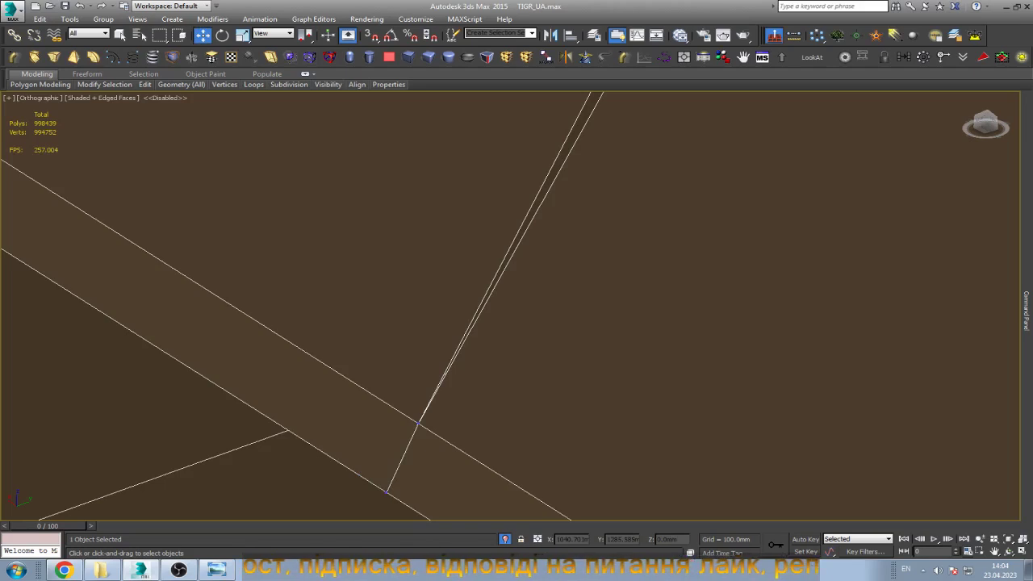
middle_drag(418, 421, 612, 218)
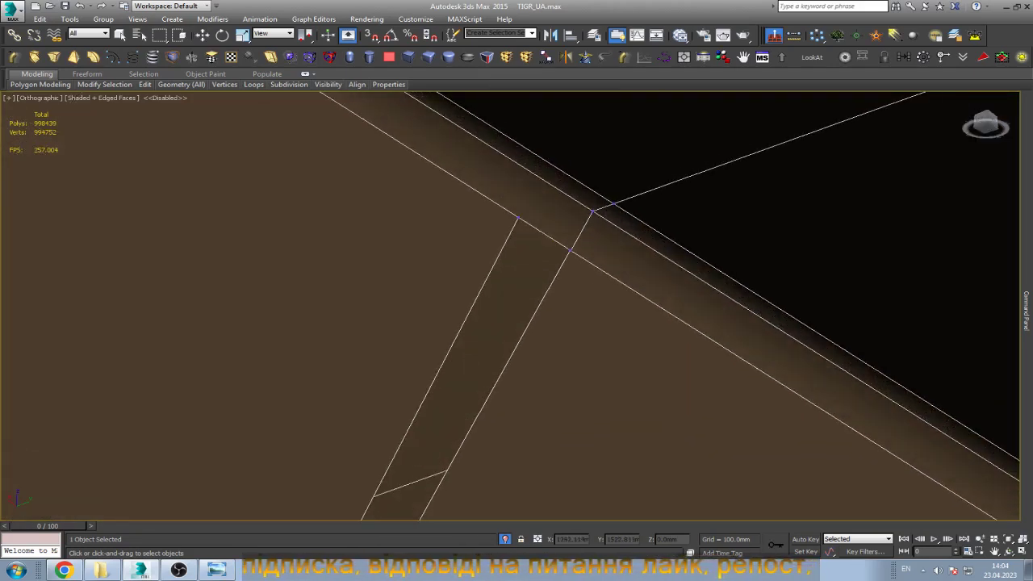
key(q)
scroll(455, 209, down, 2)
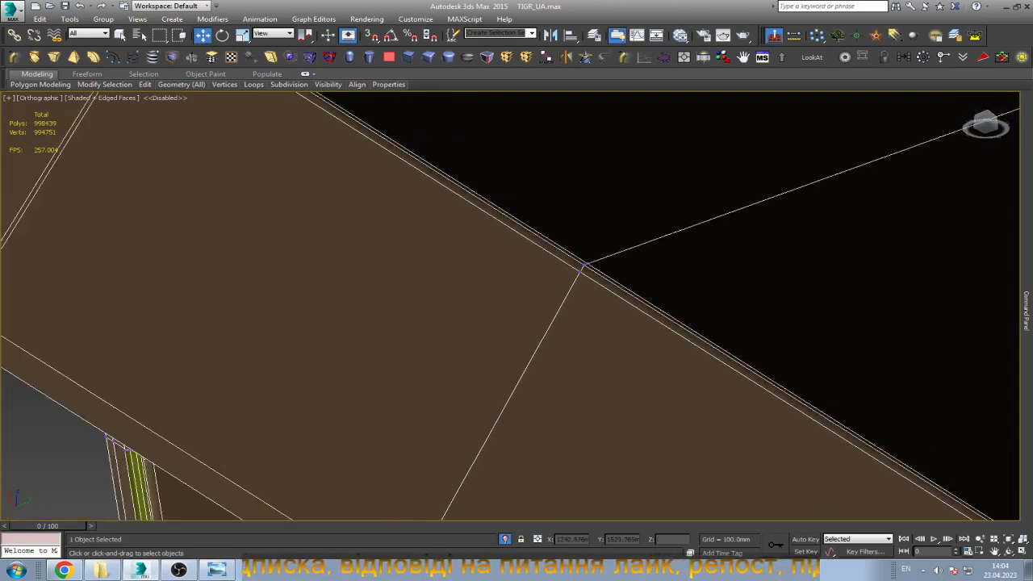
scroll(456, 209, down, 4)
scroll(456, 210, down, 2)
scroll(484, 208, up, 5)
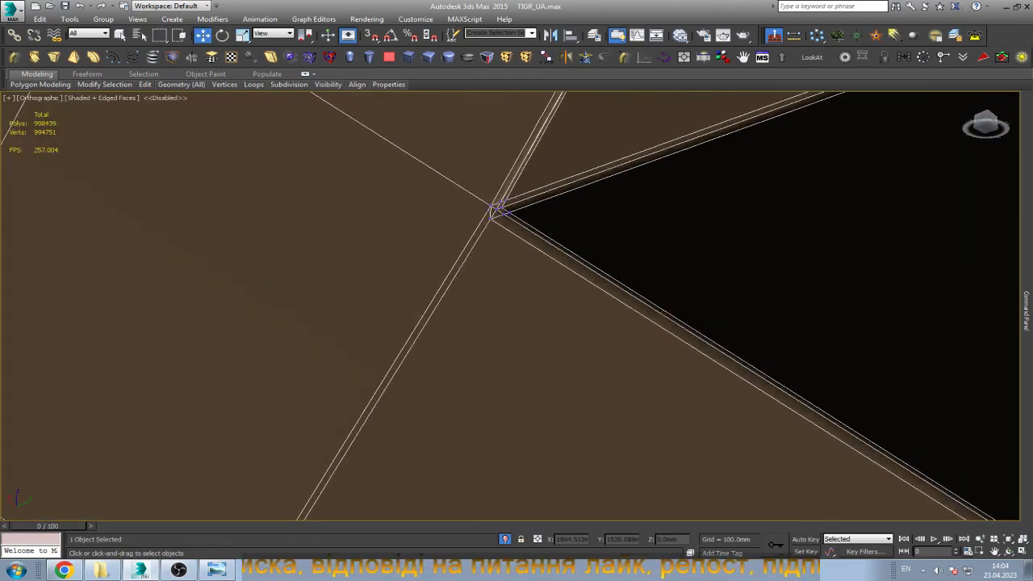
scroll(484, 208, down, 7)
scroll(473, 287, down, 2)
scroll(474, 286, up, 6)
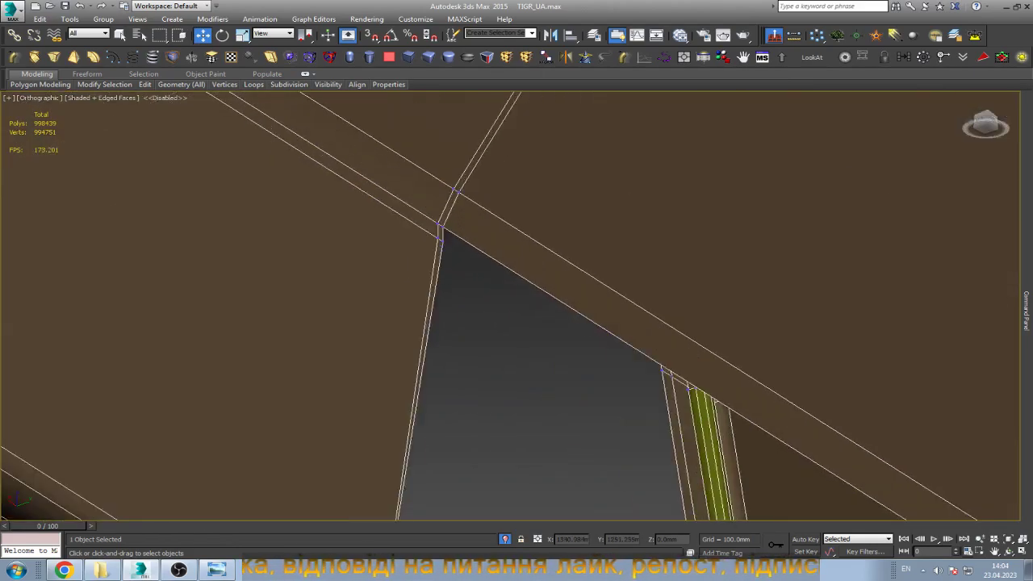
scroll(460, 242, up, 3)
key(2)
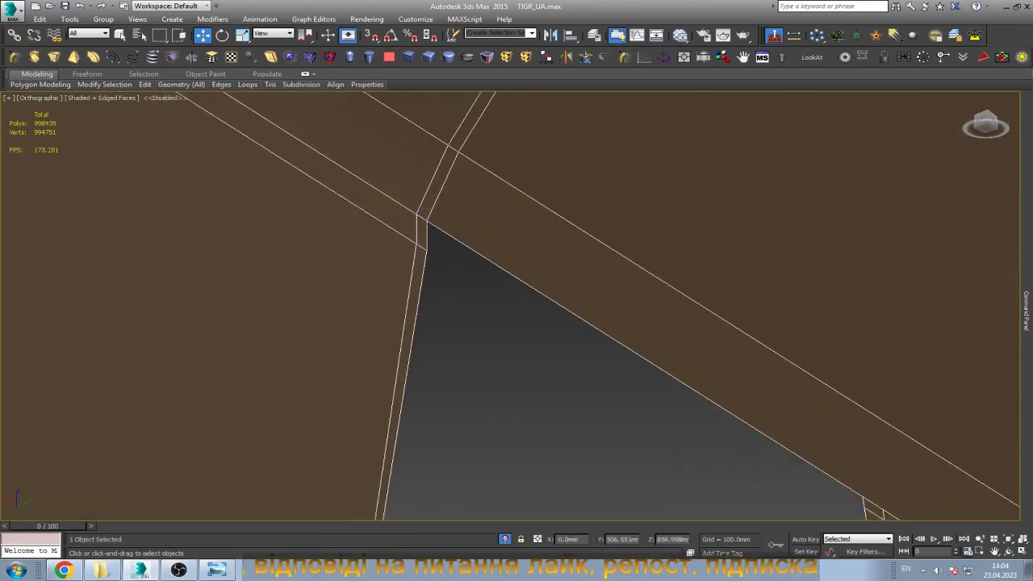
key(z)
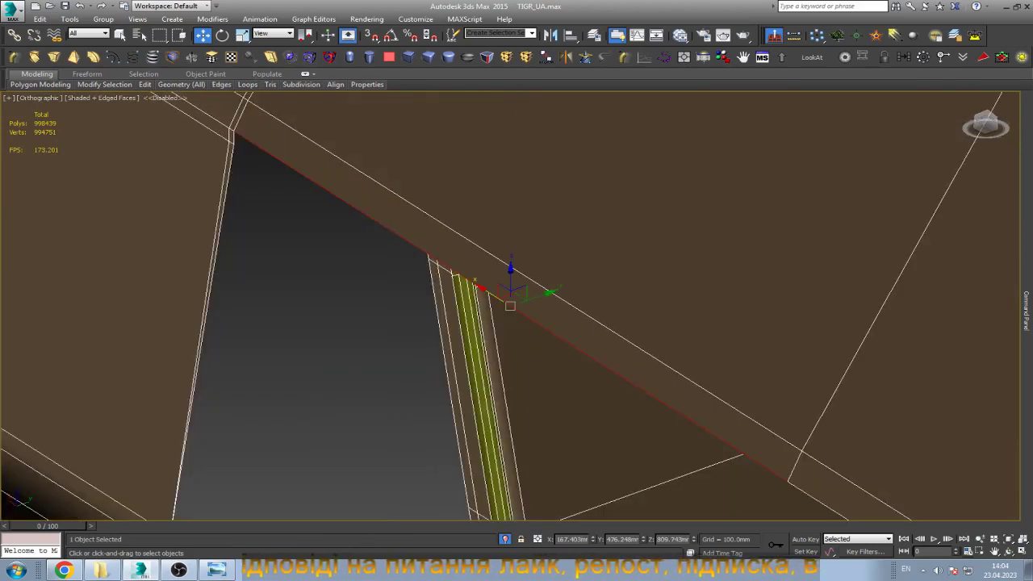
click(784, 471)
key(z)
scroll(517, 306, up, 2)
scroll(517, 306, up, 2)
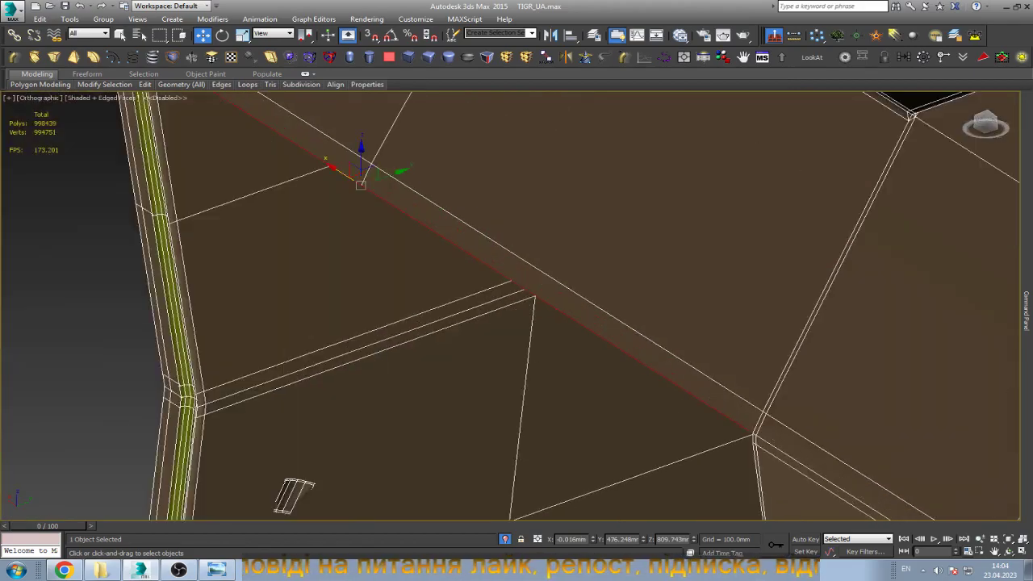
scroll(726, 359, down, 3)
scroll(726, 359, down, 3)
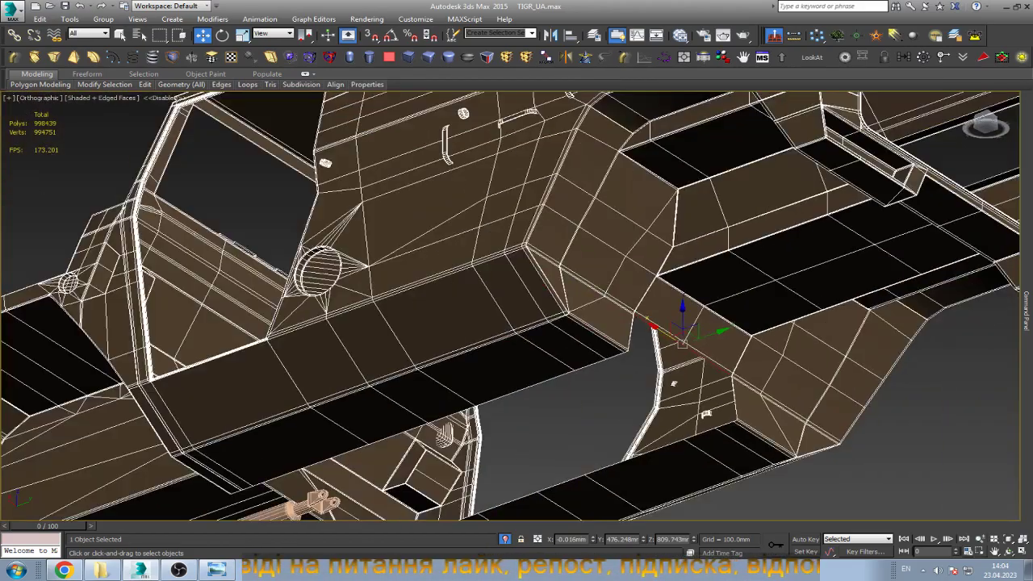
click(1008, 551)
drag(517, 363, 302, 136)
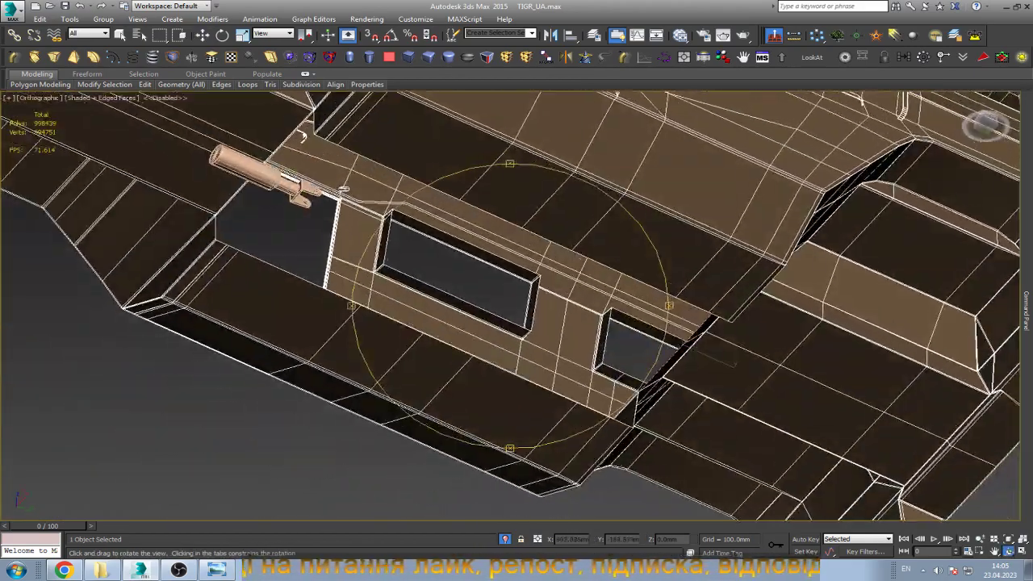
right_click(302, 135)
drag(702, 355, 290, 173)
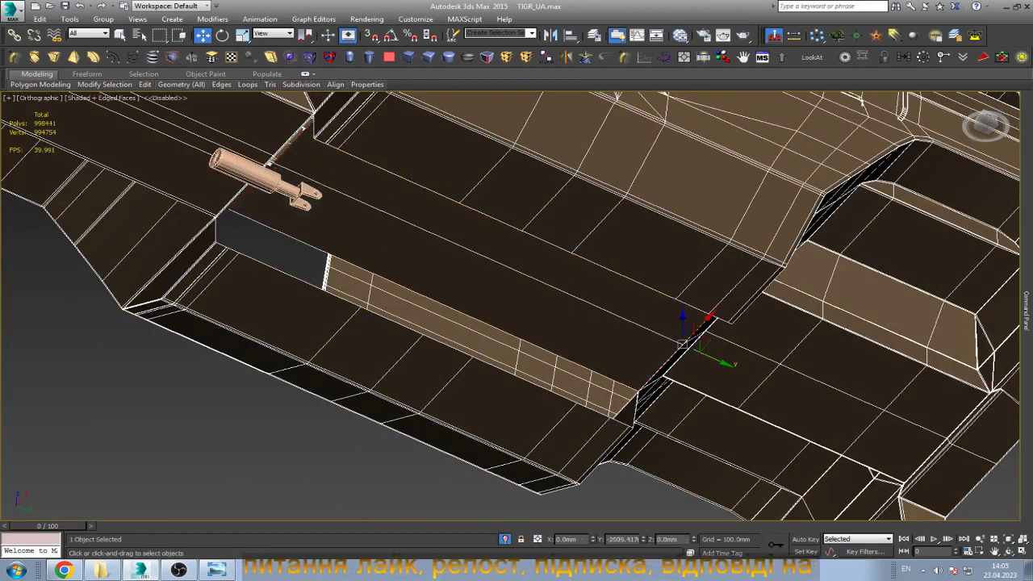
key(z)
scroll(496, 250, up, 3)
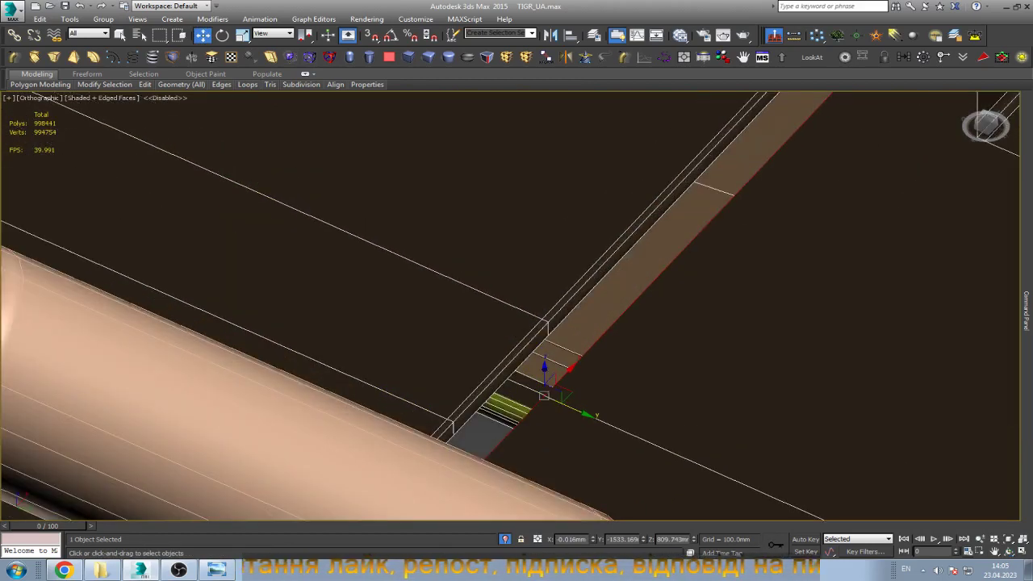
drag(568, 405, 541, 392)
scroll(520, 359, down, 2)
scroll(520, 359, down, 2)
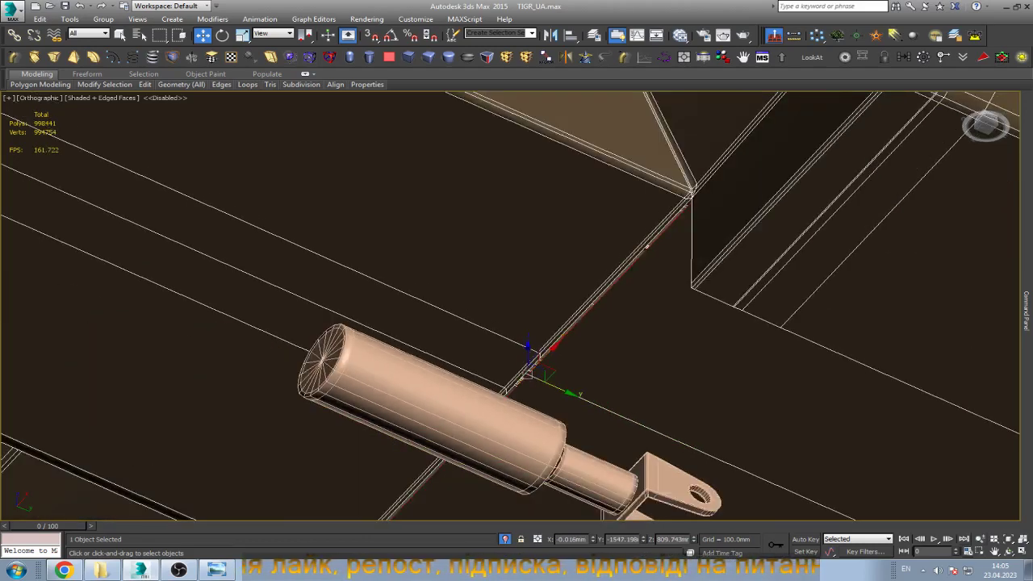
alt+middle_drag(528, 355, 565, 339)
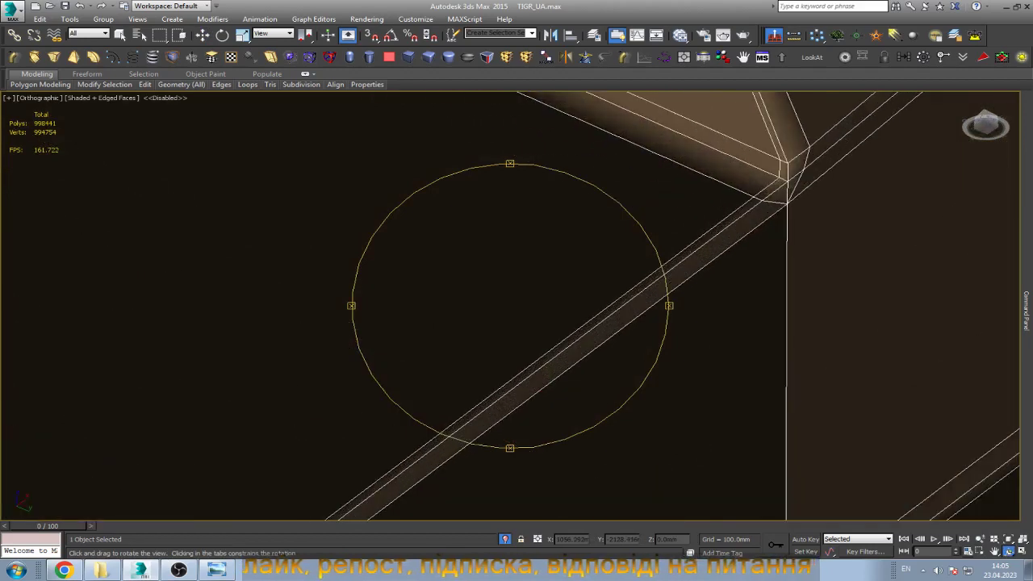
alt+middle_drag(517, 306, 484, 323)
key(w)
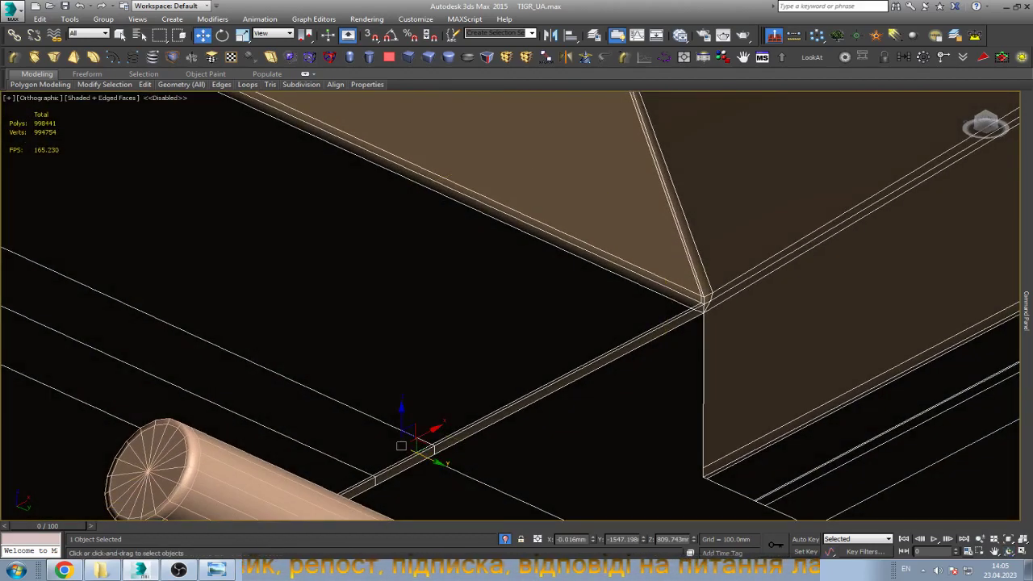
drag(401, 445, 380, 477)
scroll(380, 476, up, 3)
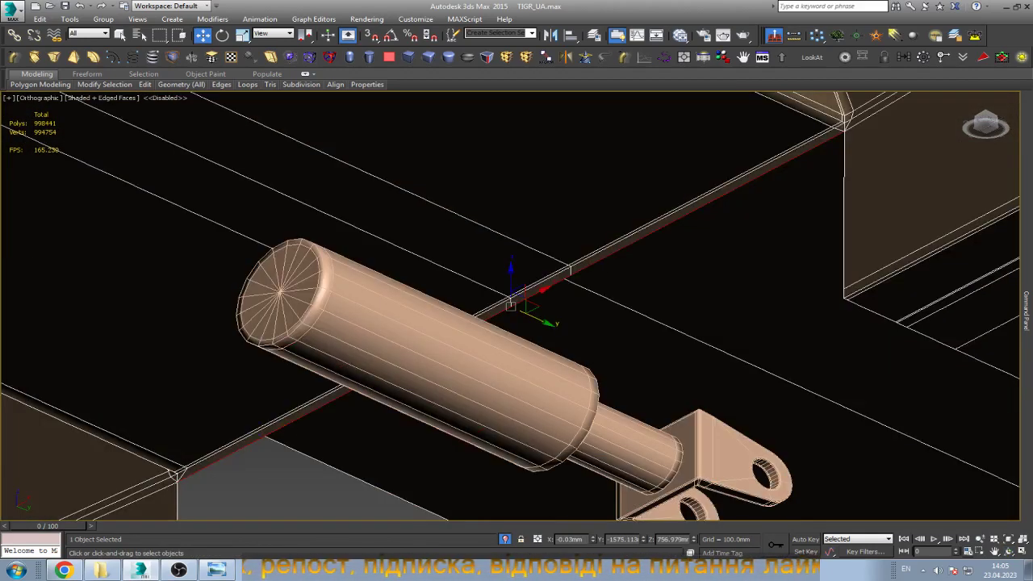
scroll(509, 323, down, 1)
scroll(508, 322, down, 5)
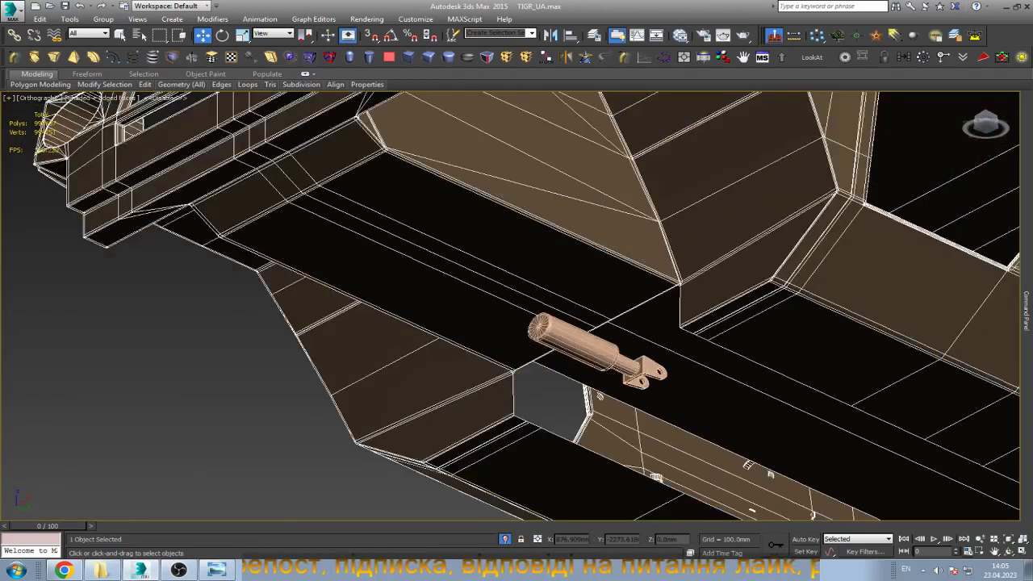
alt+middle_drag(508, 323, 532, 315)
scroll(524, 242, up, 8)
scroll(510, 307, down, 3)
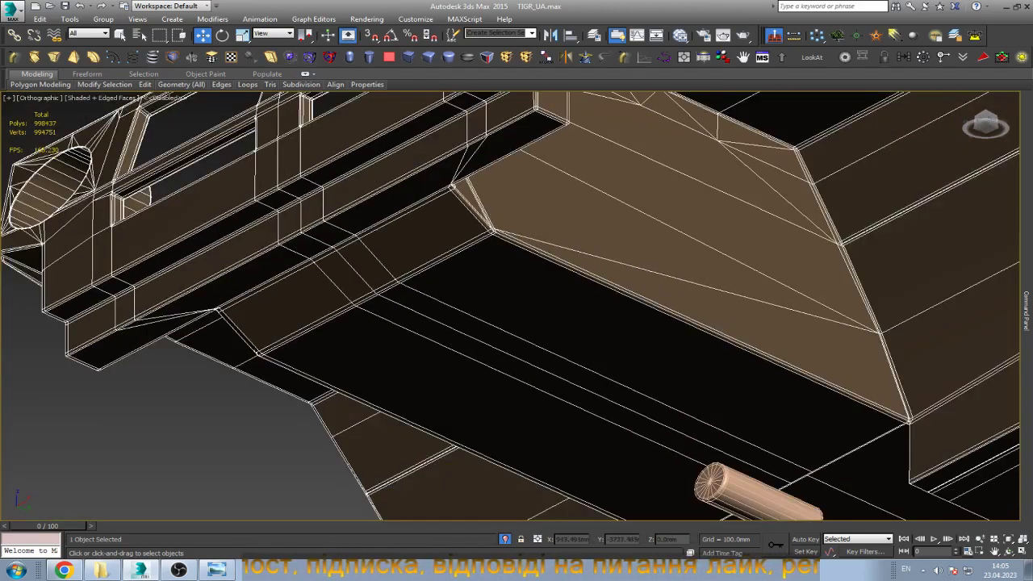
click(355, 270)
scroll(516, 307, down, 3)
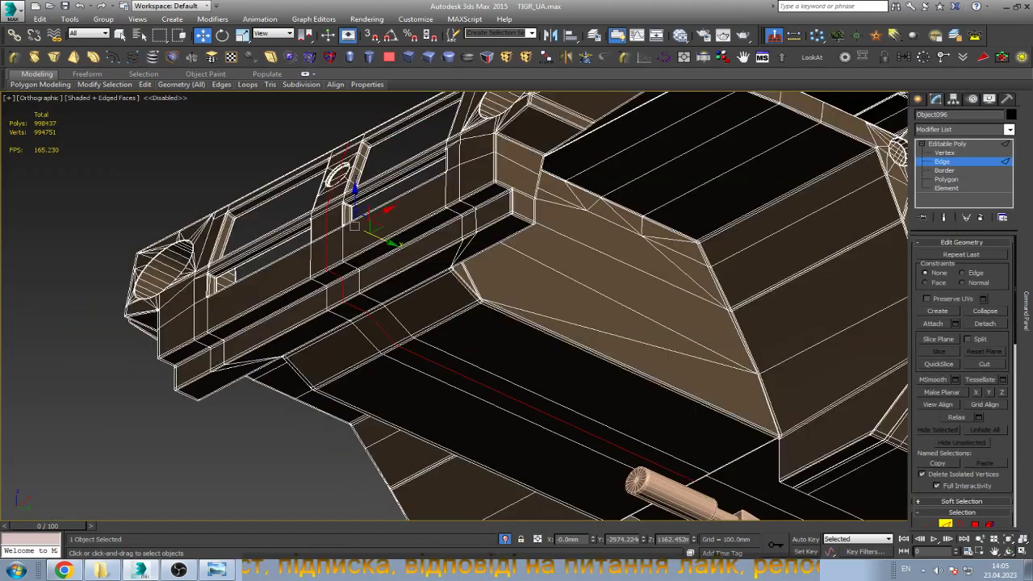
alt+middle_drag(516, 307, 517, 242)
scroll(347, 197, up, 3)
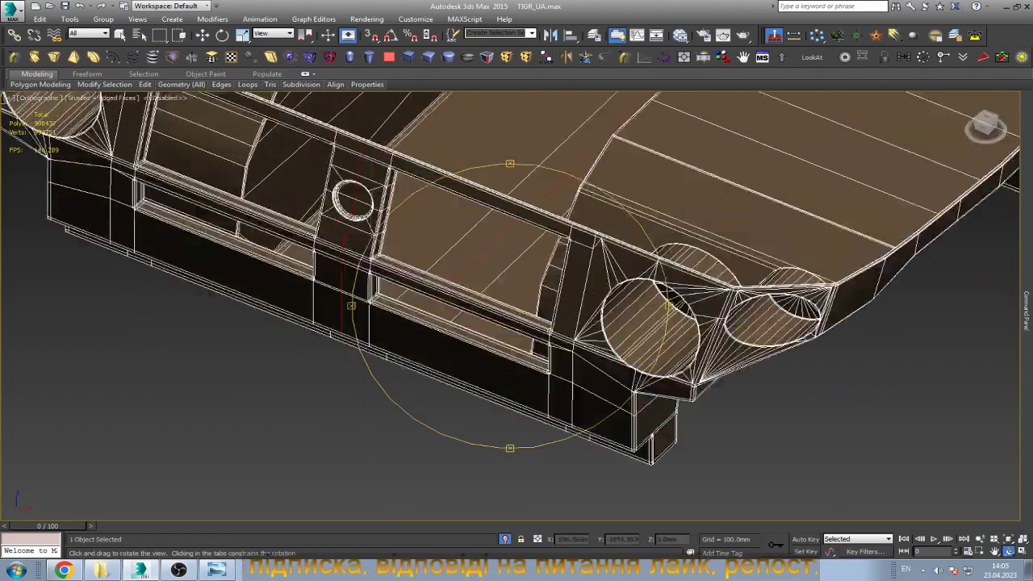
scroll(346, 198, up, 3)
scroll(347, 198, up, 2)
scroll(508, 306, down, 3)
alt+middle_drag(508, 307, 484, 266)
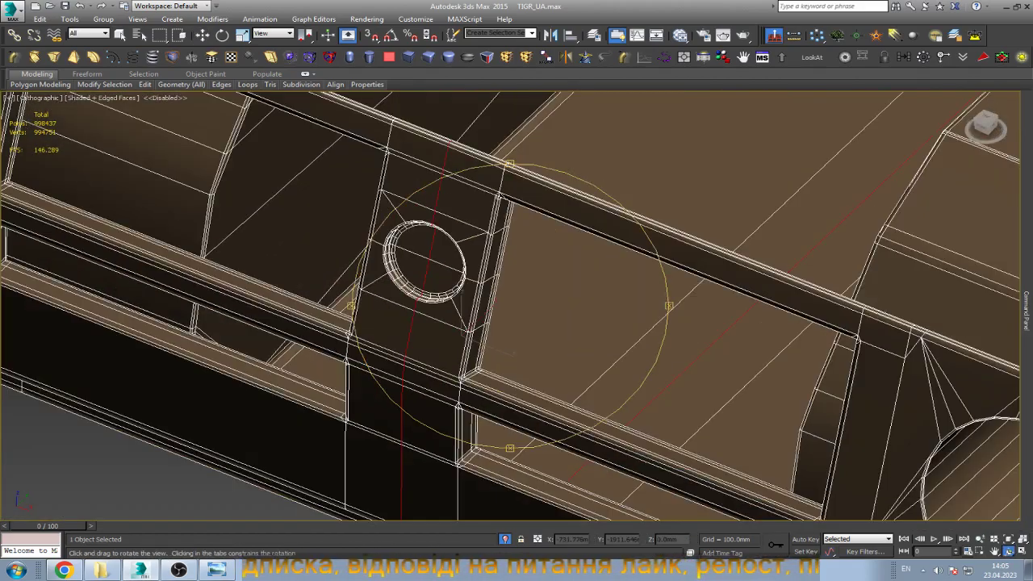
scroll(415, 206, up, 5)
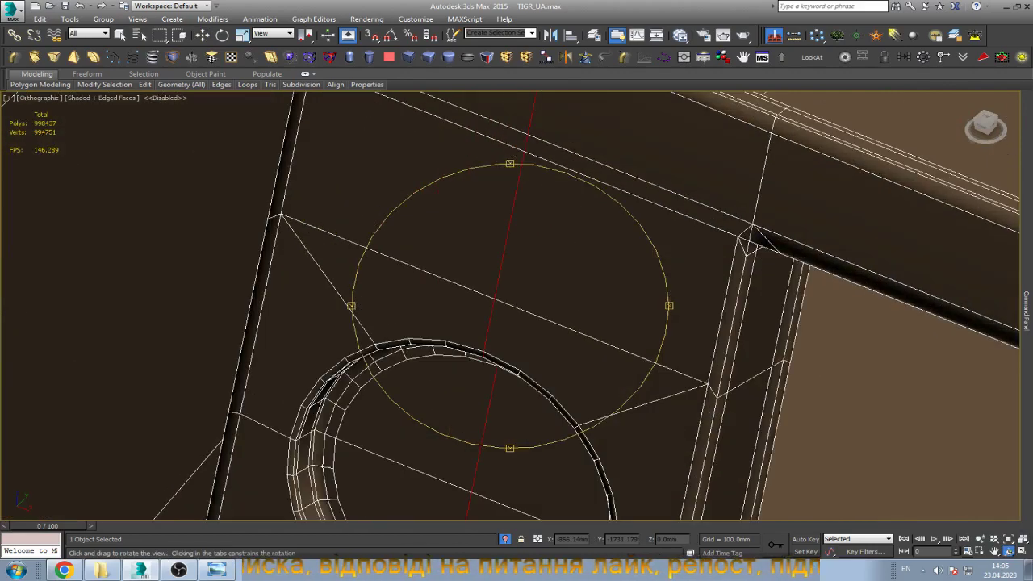
scroll(418, 214, down, 5)
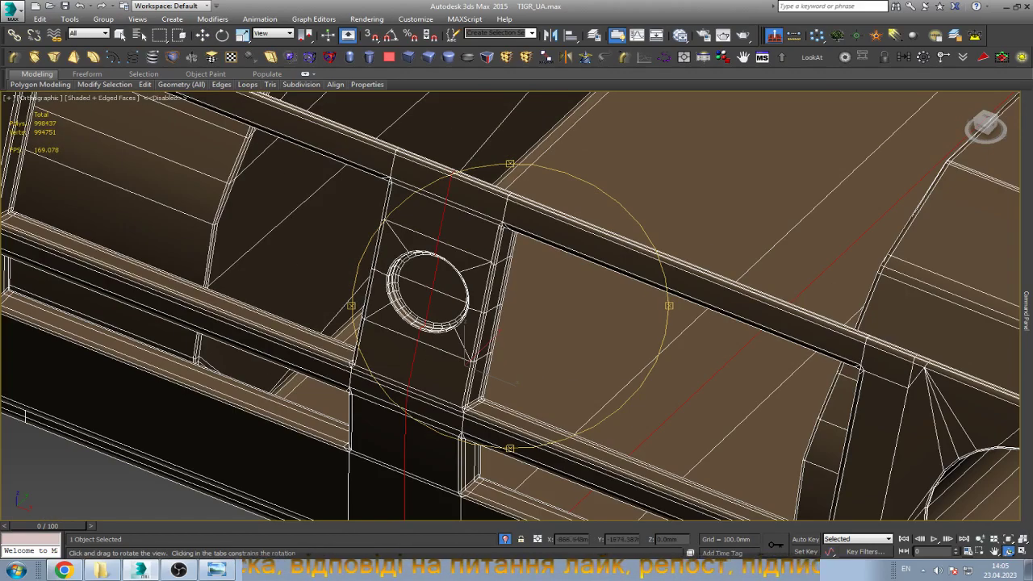
scroll(472, 178, up, 5)
scroll(463, 157, down, 5)
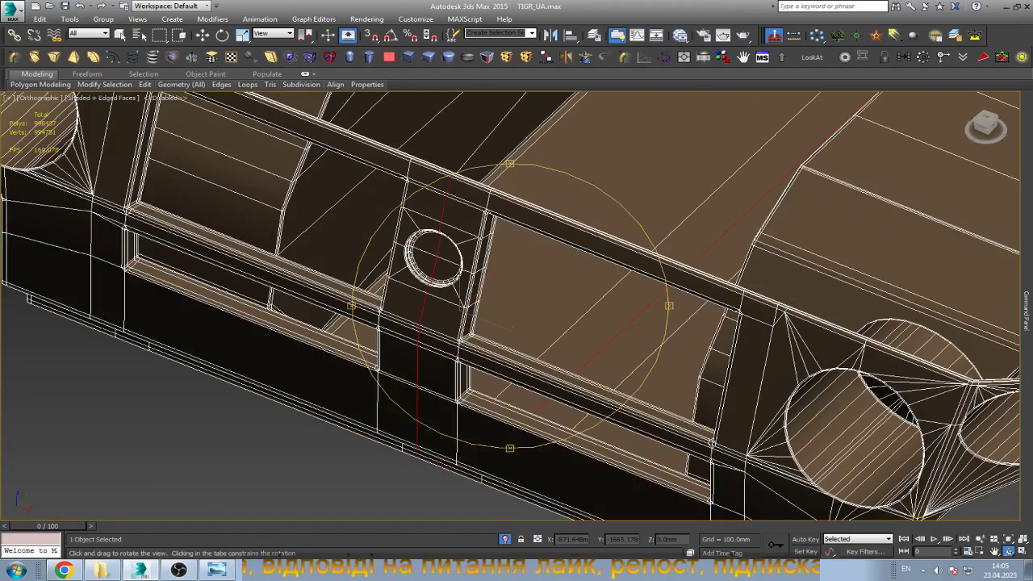
mouse_move(463, 158)
mouse_down()
mouse_move(501, 193)
mouse_move(476, 205)
mouse_move(460, 242)
mouse_move(436, 246)
mouse_move(500, 234)
mouse_up()
scroll(460, 242, up, 5)
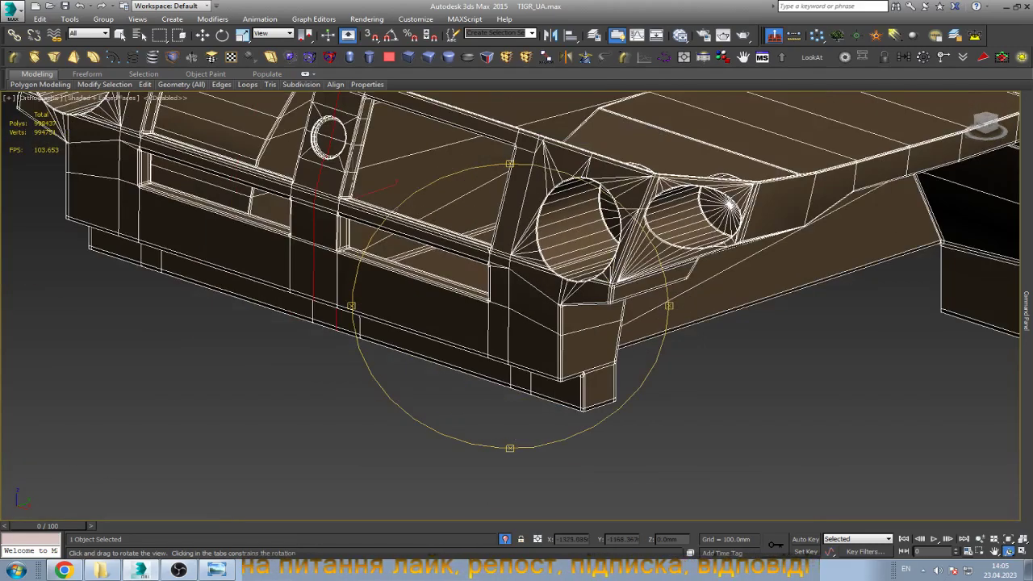
scroll(708, 216, up, 5)
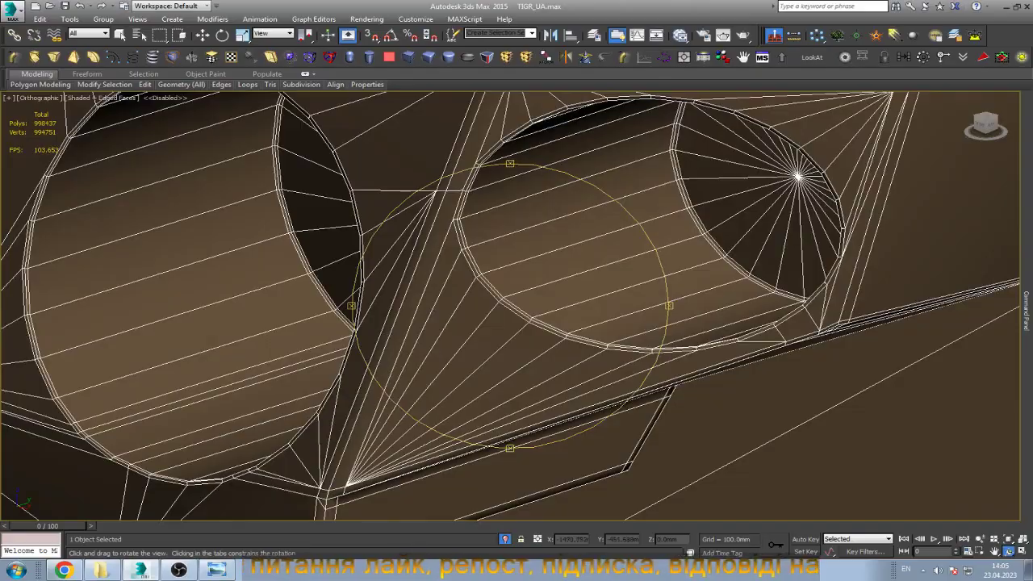
scroll(707, 216, down, 5)
mouse_move(500, 234)
mouse_down()
mouse_move(468, 270)
mouse_move(500, 258)
mouse_move(511, 274)
mouse_up()
scroll(512, 371, down, 3)
scroll(511, 371, up, 6)
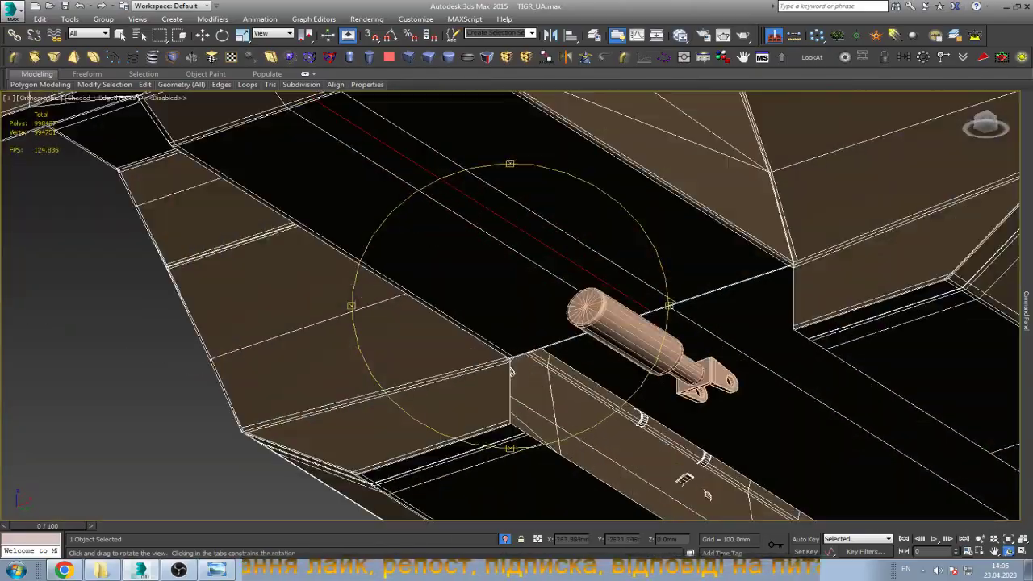
scroll(525, 346, up, 5)
scroll(525, 346, down, 5)
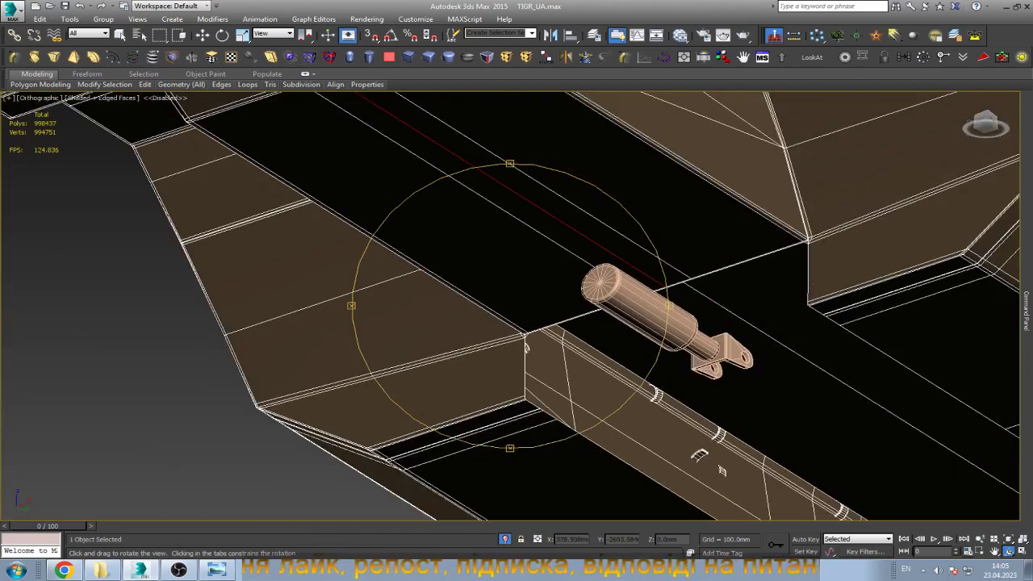
scroll(525, 347, down, 3)
scroll(525, 347, down, 3)
scroll(565, 322, up, 4)
Select the thin strip at the block corner and inspect its corners around the hydraulic strut.
scroll(642, 311, up, 3)
key(w)
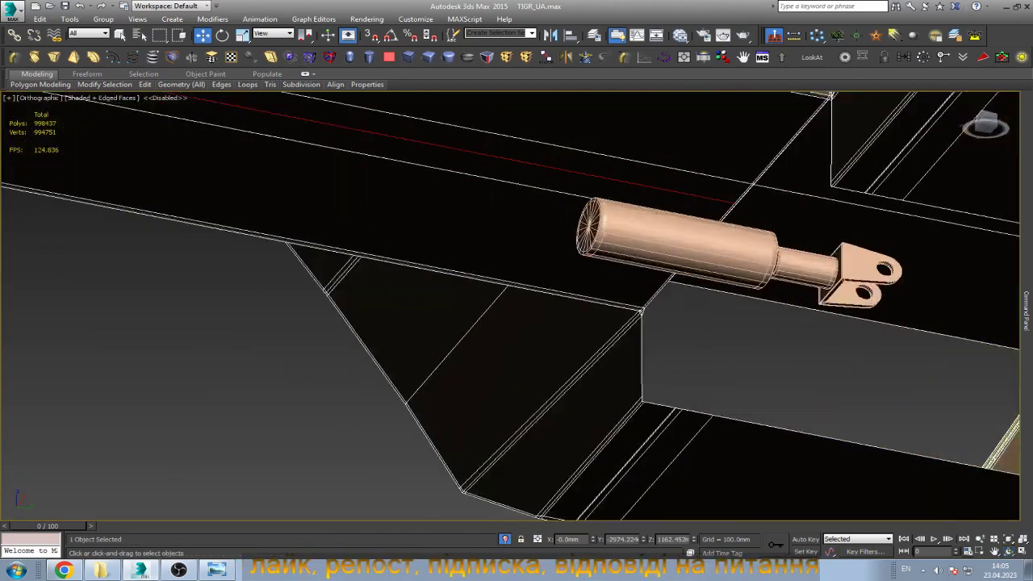
scroll(642, 310, up, 3)
scroll(621, 307, up, 2)
scroll(613, 311, up, 1)
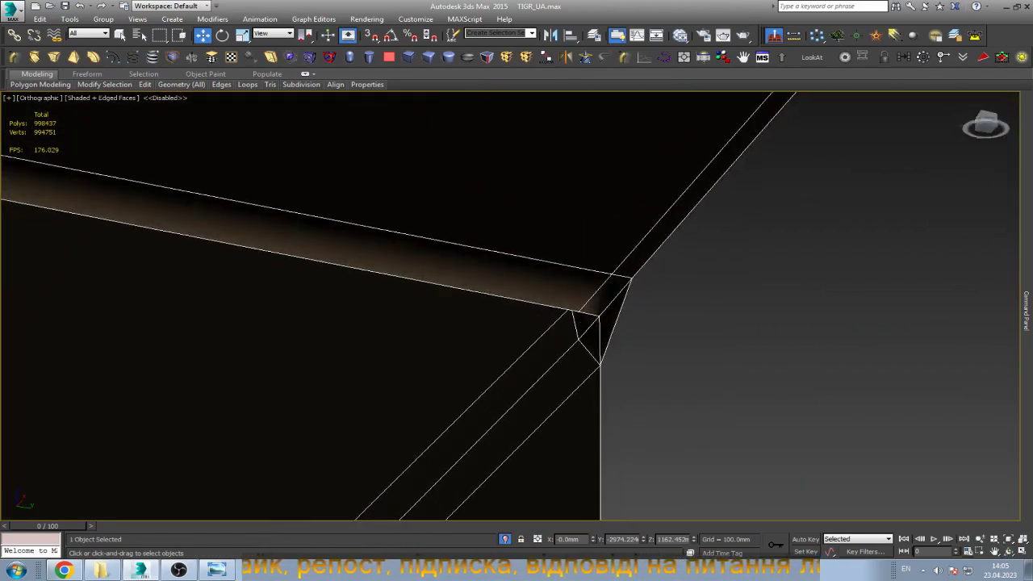
click(614, 321)
scroll(614, 321, down, 3)
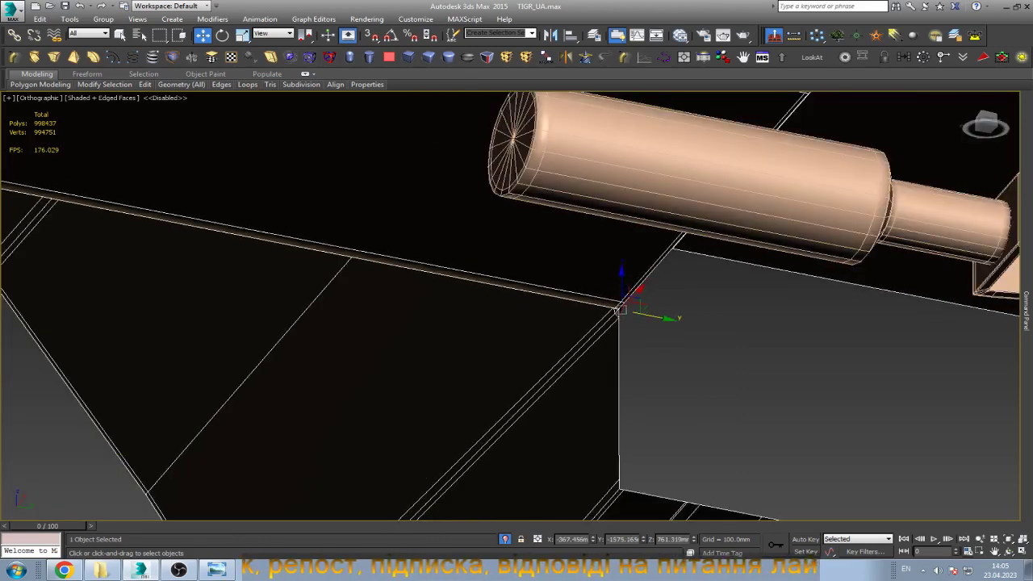
scroll(615, 321, down, 2)
scroll(615, 322, up, 3)
scroll(615, 322, up, 3)
scroll(758, 242, down, 1)
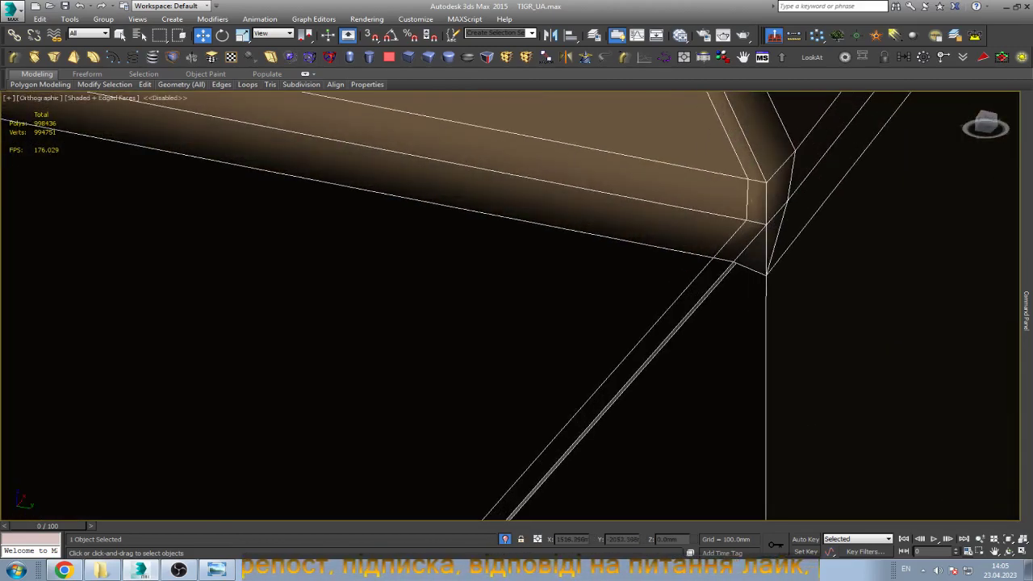
scroll(743, 153, up, 2)
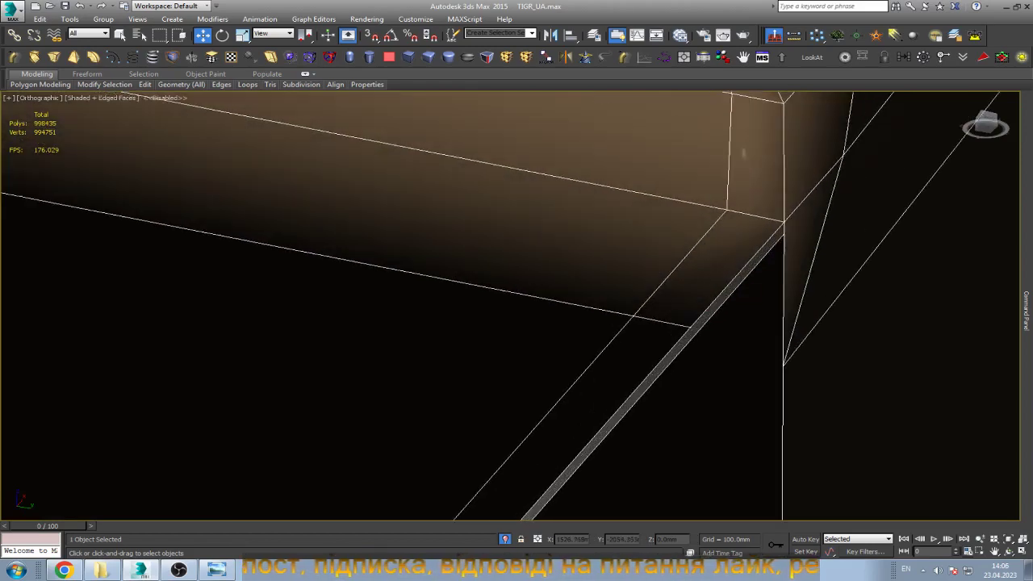
scroll(743, 153, down, 1)
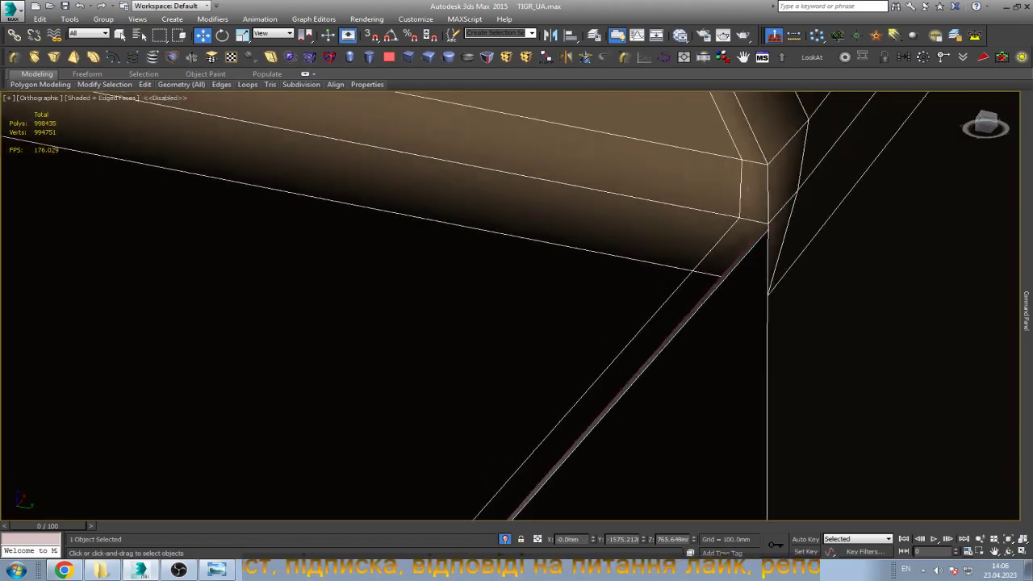
scroll(743, 154, down, 2)
scroll(743, 154, down, 2)
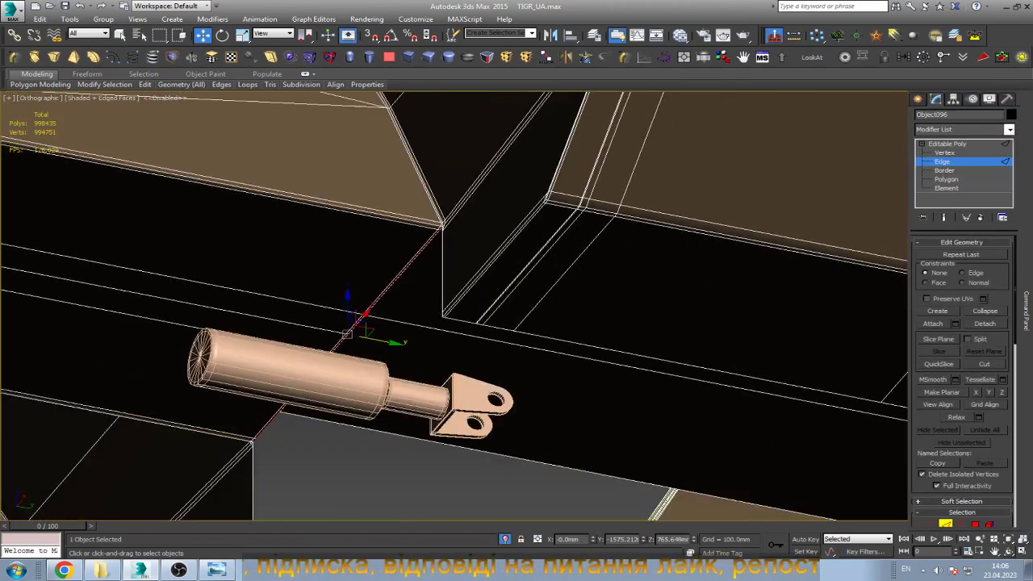
mouse_move(565, 242)
alt+middle_down()
mouse_move(516, 194)
mouse_move(372, 355)
alt+middle_up()
scroll(510, 306, up, 5)
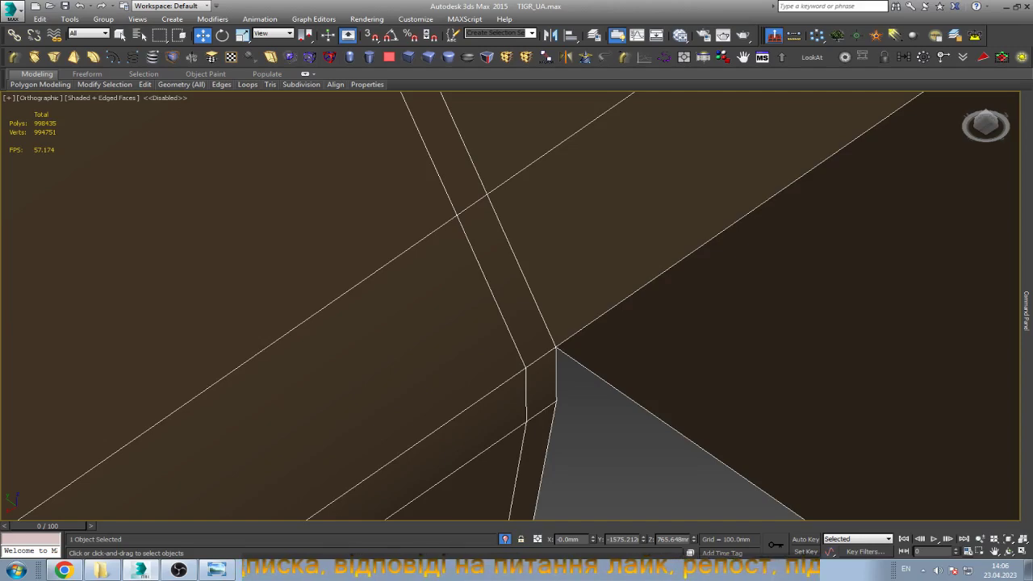
scroll(541, 452, down, 1)
scroll(540, 452, down, 2)
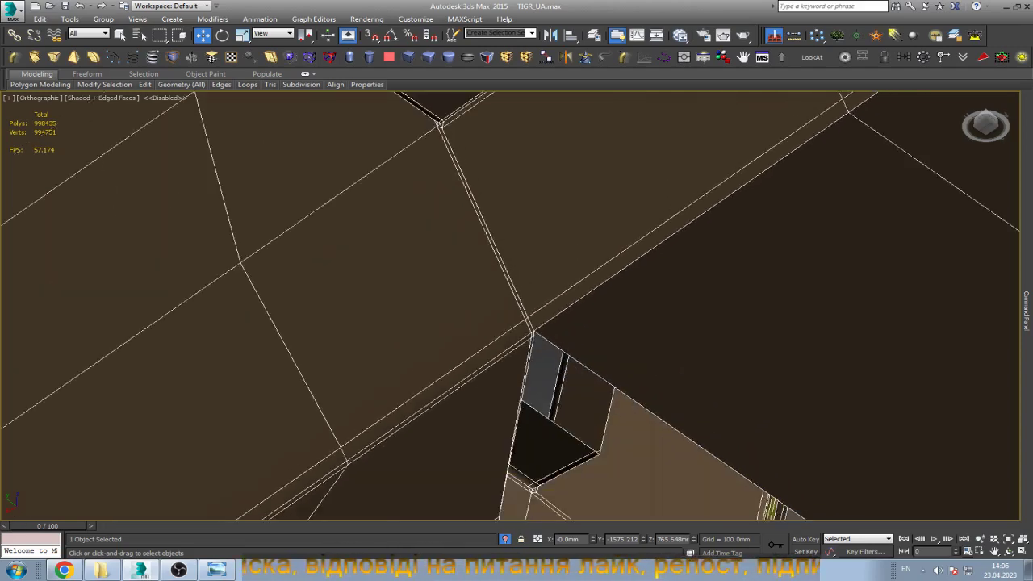
scroll(541, 452, down, 2)
scroll(541, 452, down, 2)
scroll(484, 282, up, 3)
scroll(484, 283, up, 2)
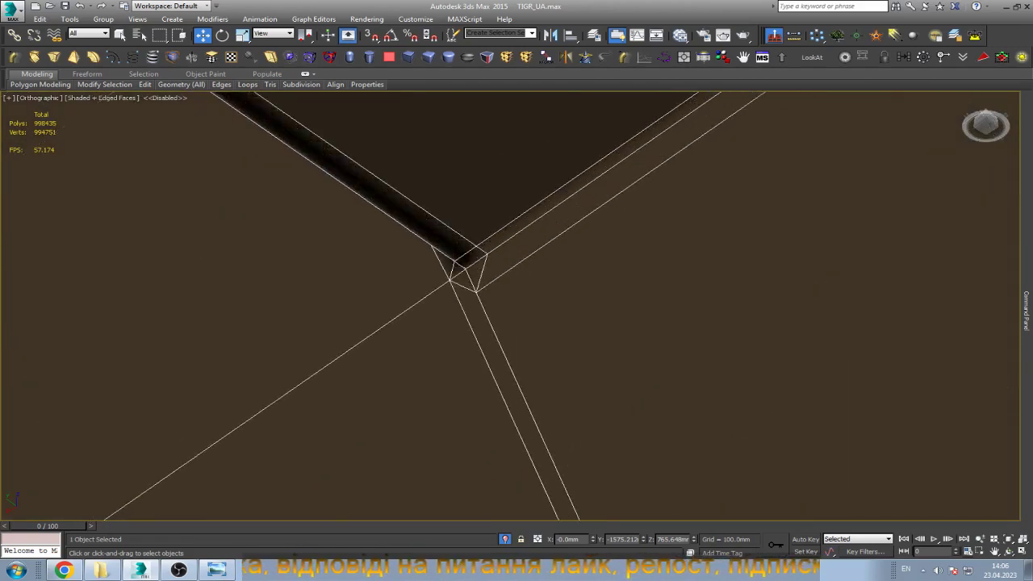
scroll(476, 275, down, 2)
scroll(476, 274, down, 1)
scroll(476, 274, down, 1)
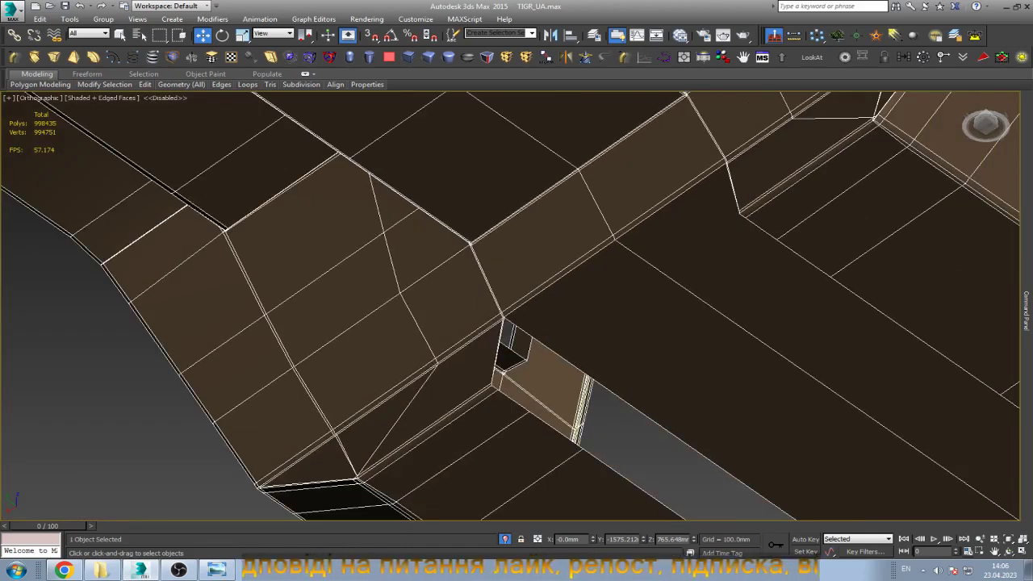
scroll(500, 323, up, 3)
scroll(500, 323, down, 2)
scroll(500, 322, up, 1)
scroll(500, 323, up, 2)
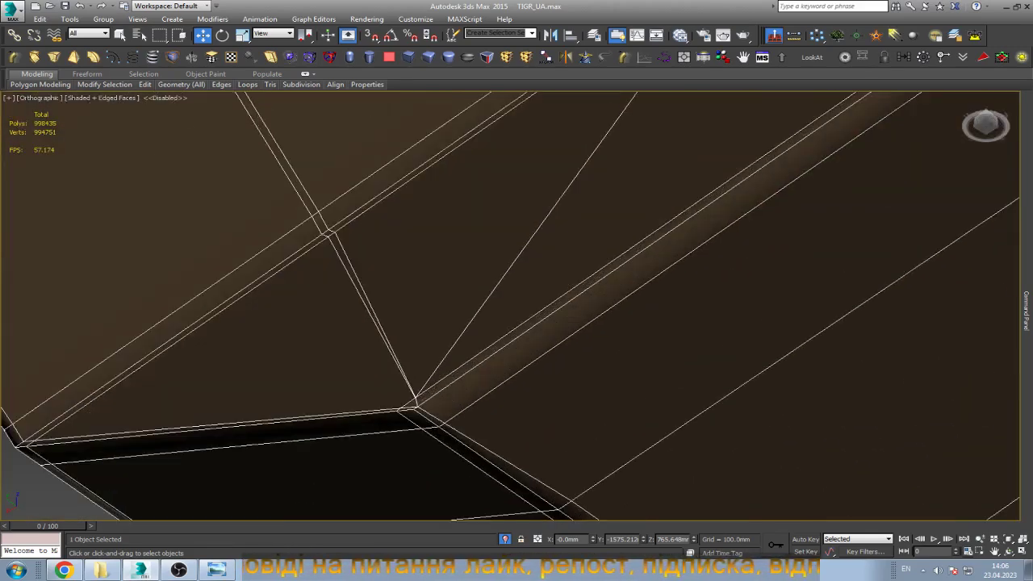
alt+middle_drag(500, 323, 581, 282)
In vertex mode, Target Weld two stray underside vertices onto their neighbouring corner vertices.
key(1)
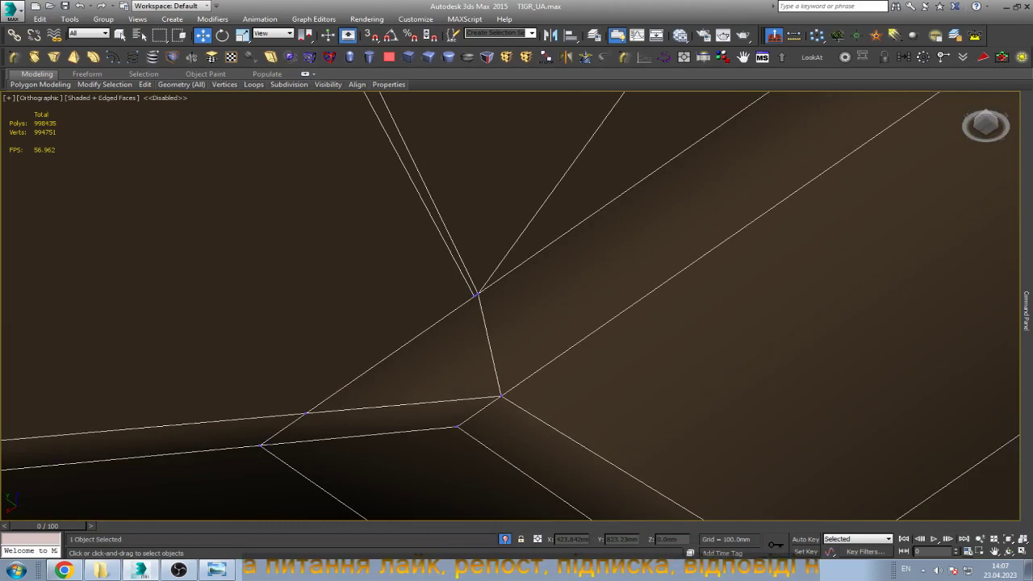
key(q)
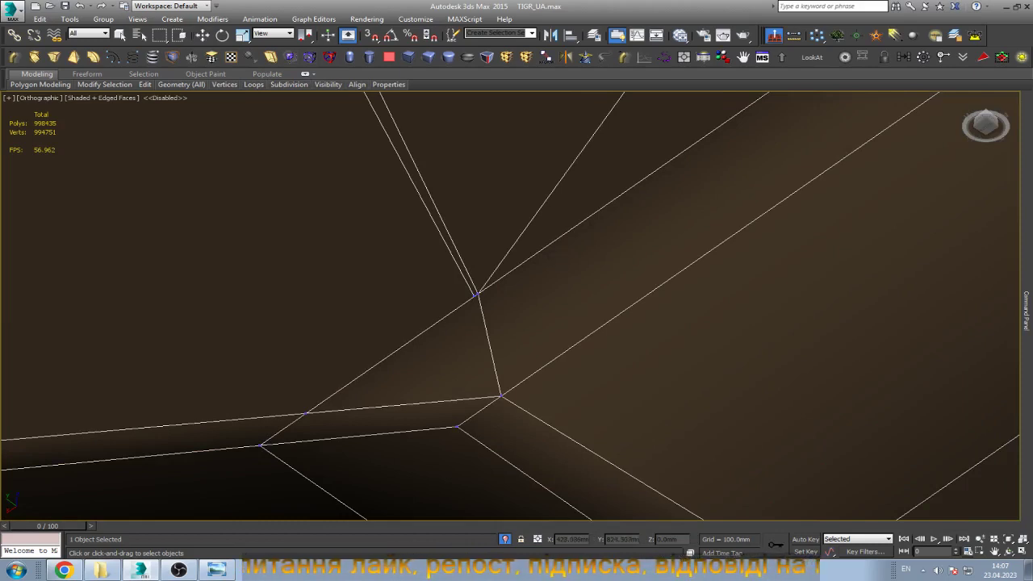
scroll(480, 294, up, 3)
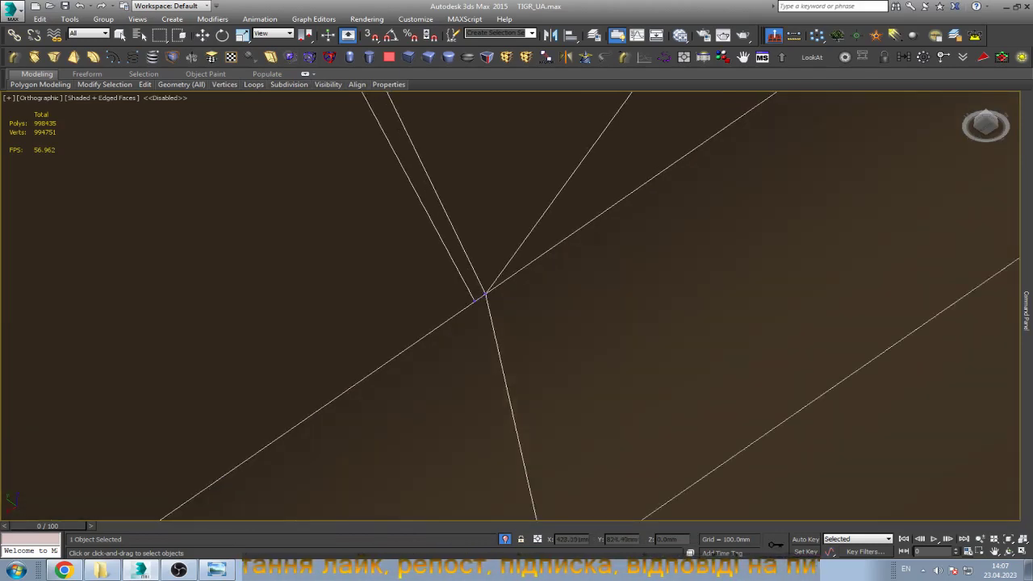
key(w)
scroll(517, 307, down, 4)
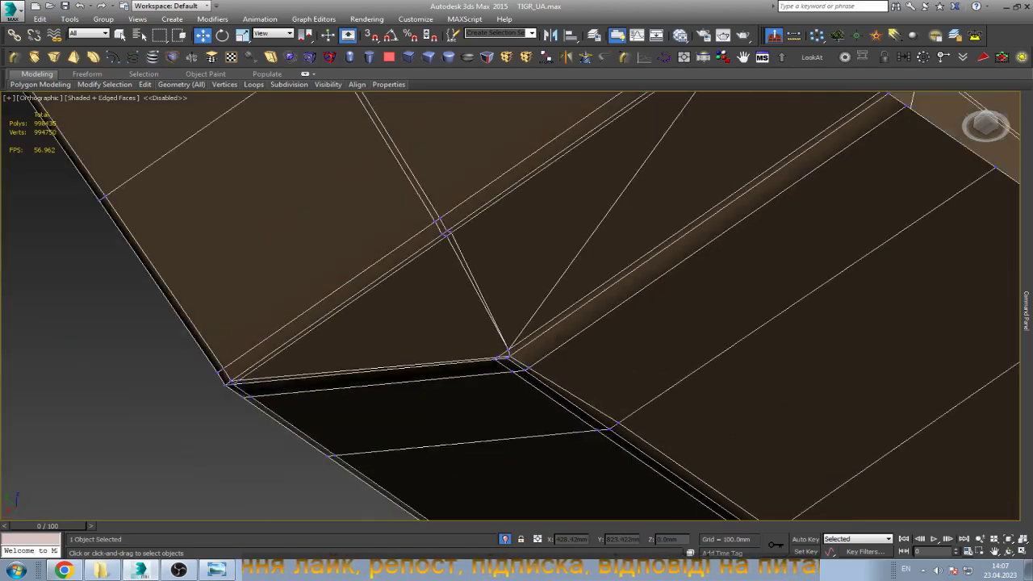
scroll(439, 229, up, 3)
scroll(484, 323, up, 2)
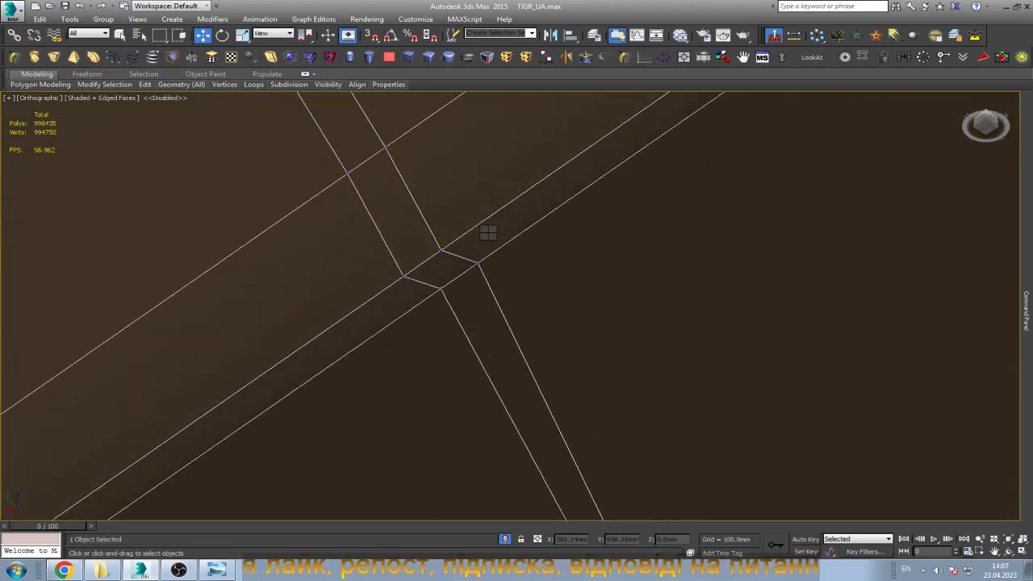
key(q)
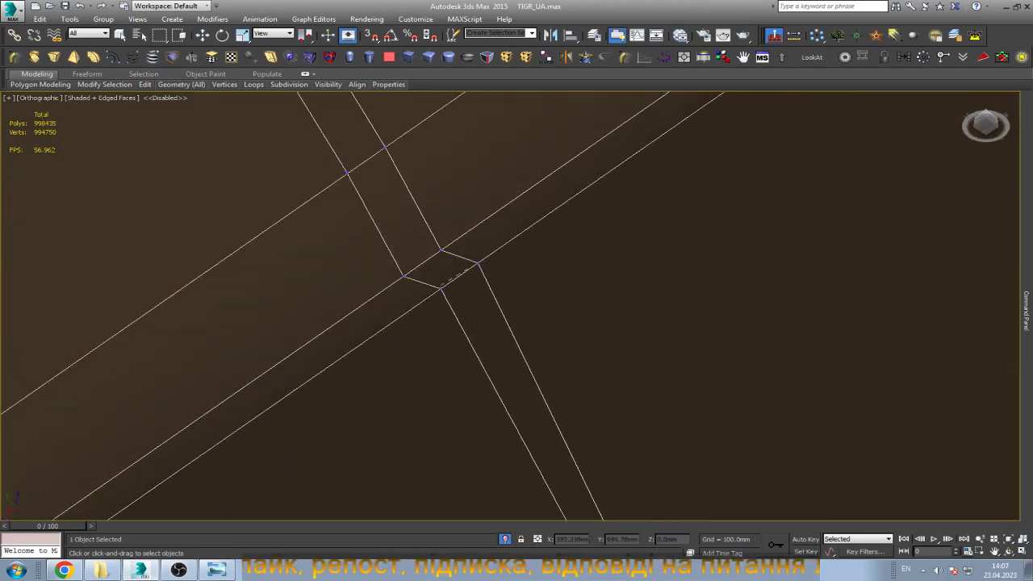
click(441, 287)
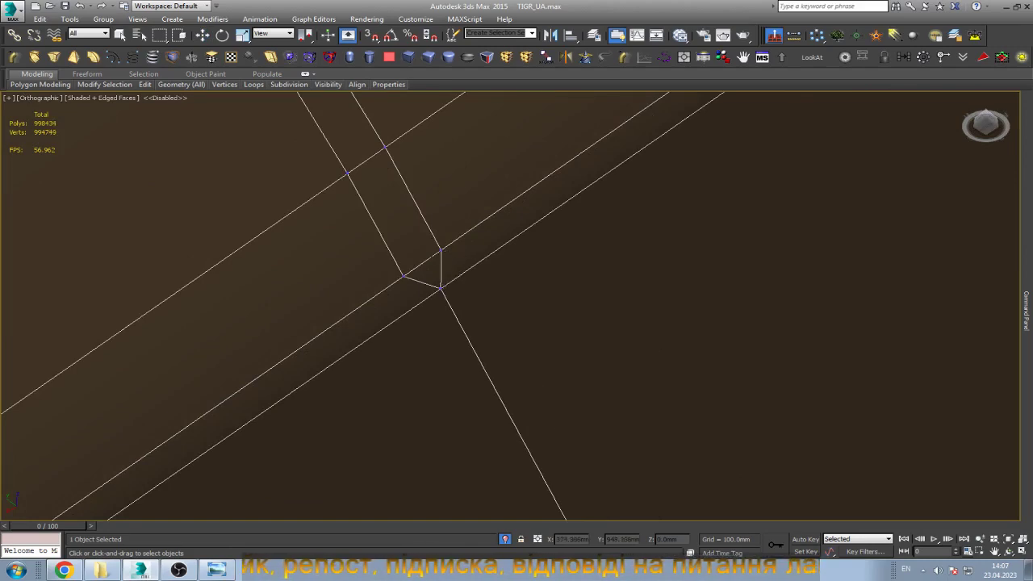
click(441, 251)
scroll(440, 274, down, 5)
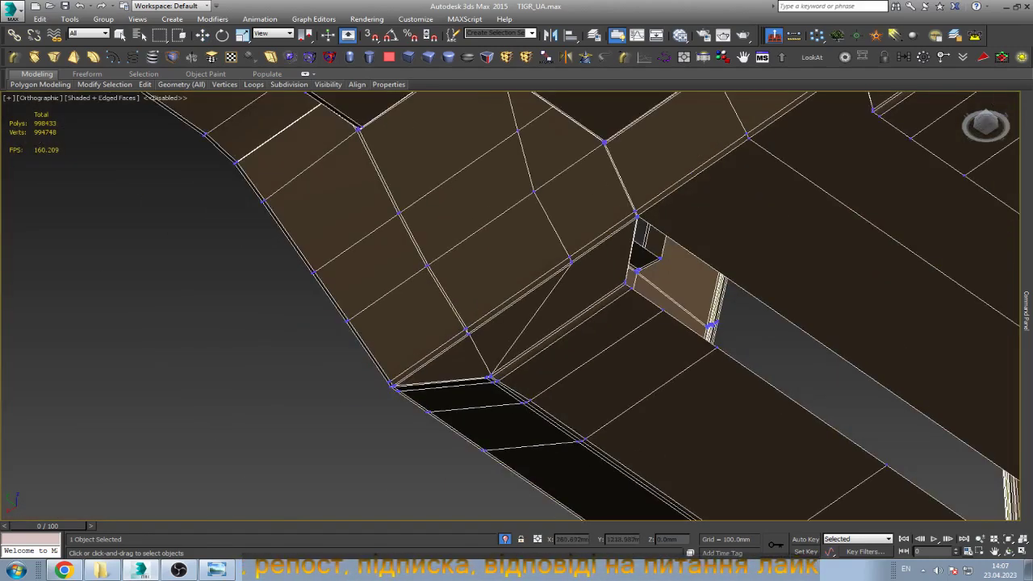
scroll(428, 347, up, 5)
scroll(428, 347, down, 3)
scroll(427, 347, up, 8)
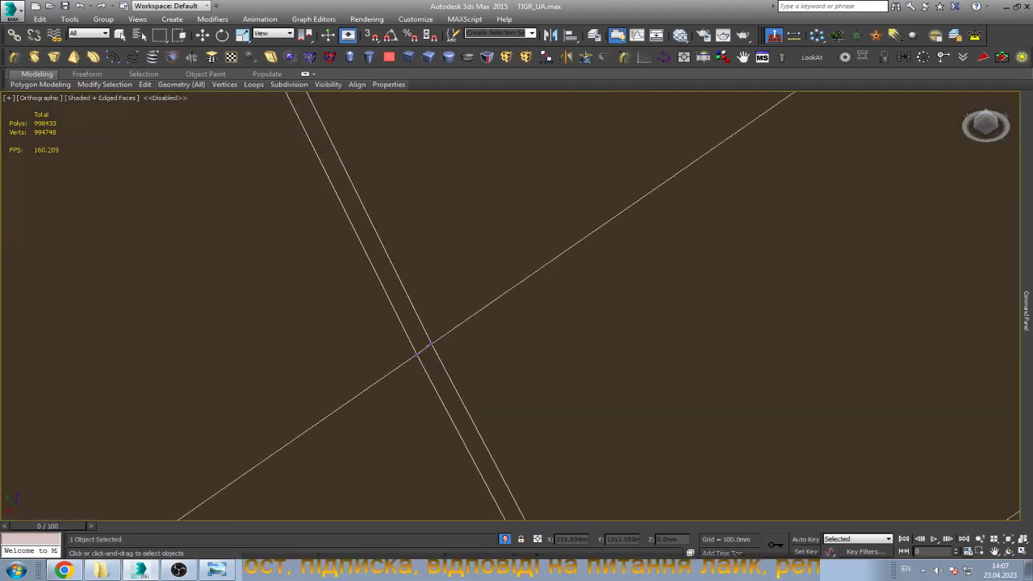
click(430, 343)
scroll(428, 346, down, 5)
scroll(502, 341, up, 5)
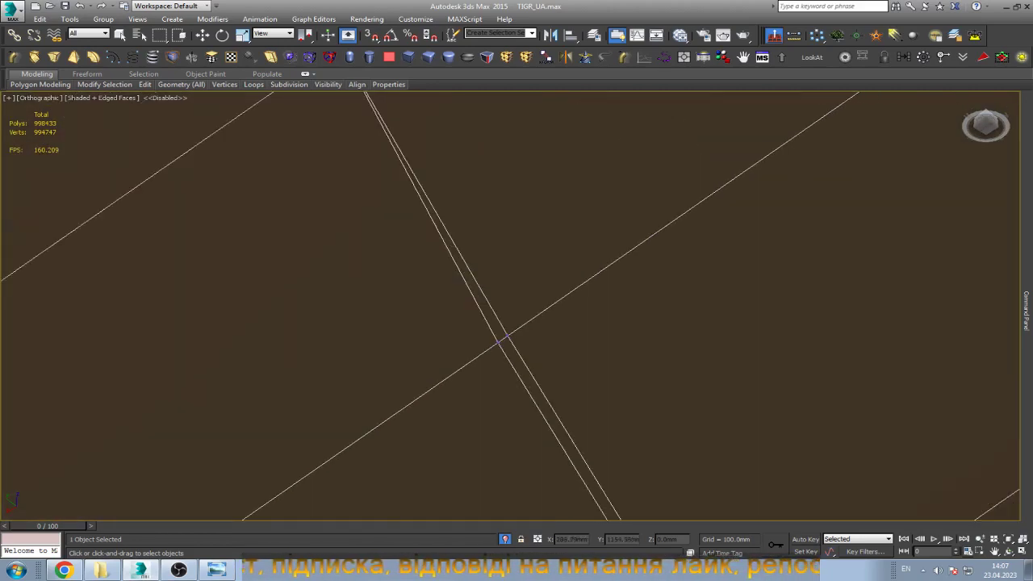
Weld the doubled vertex at the edge intersection and the upper vertex onto the lower one.
key(w)
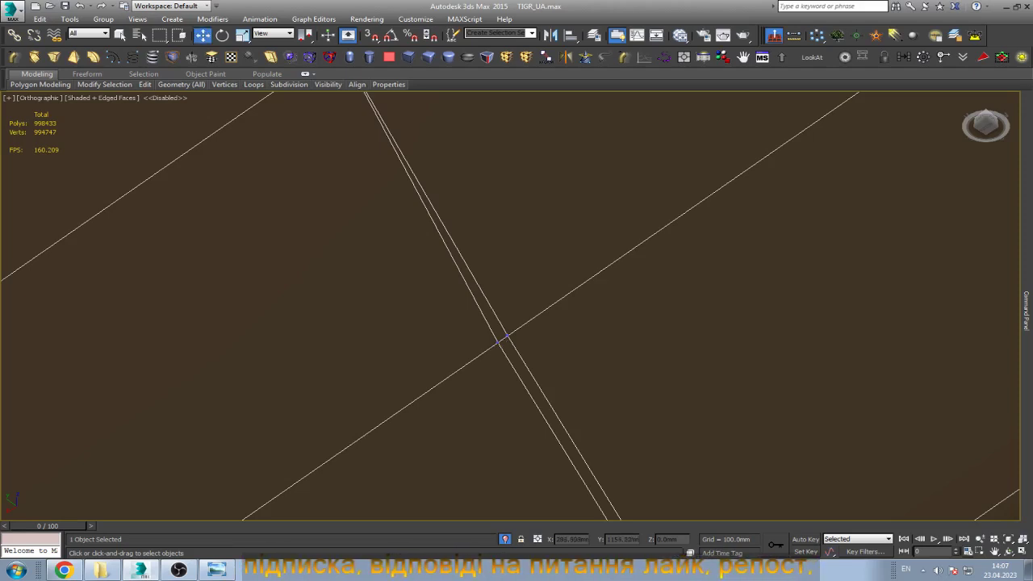
alt+middle_drag(504, 337, 546, 312)
key(ctrl+shift+w)
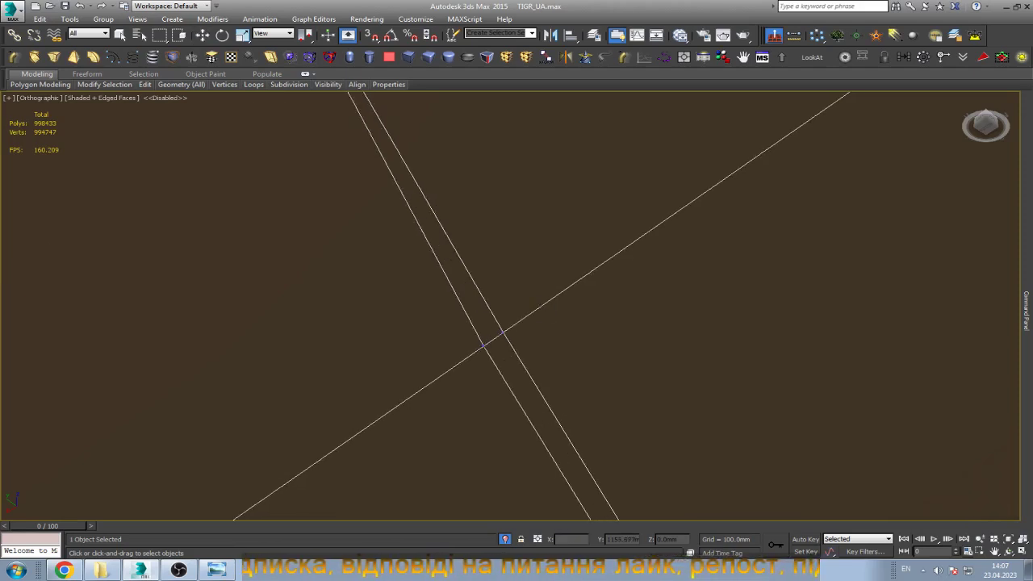
drag(502, 330, 483, 345)
key(w)
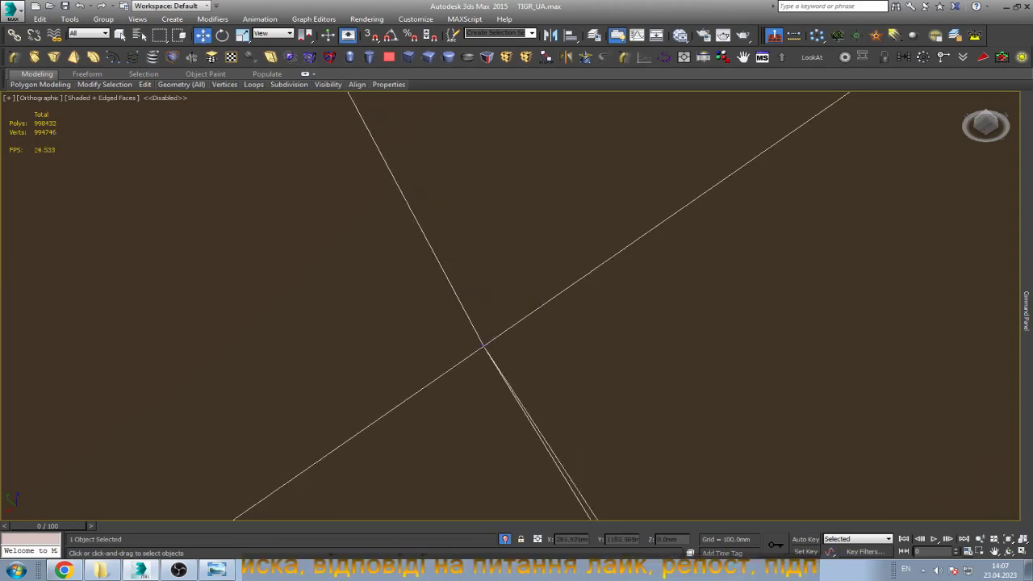
scroll(483, 345, down, 5)
scroll(464, 389, up, 5)
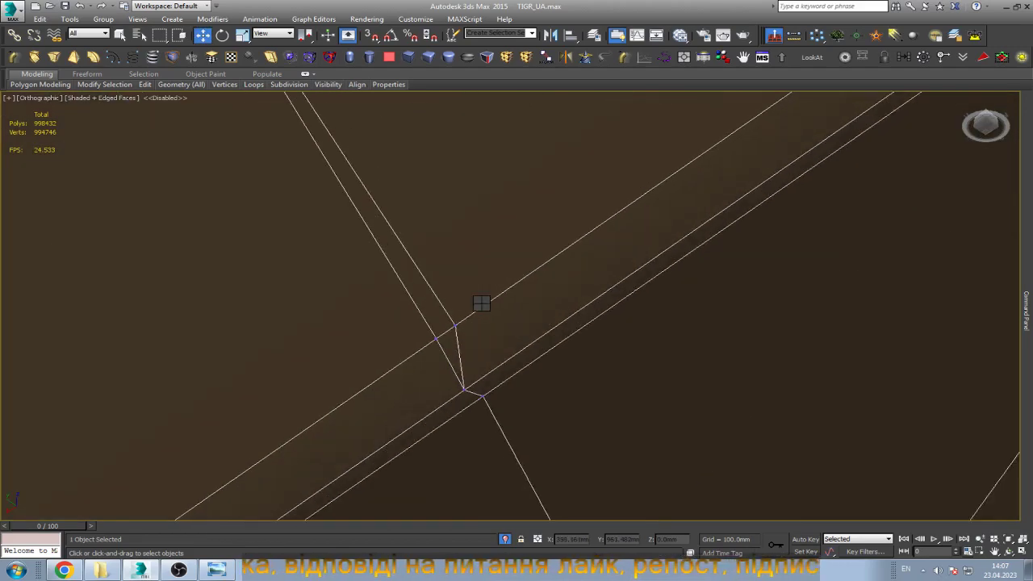
key(ctrl+shift+w)
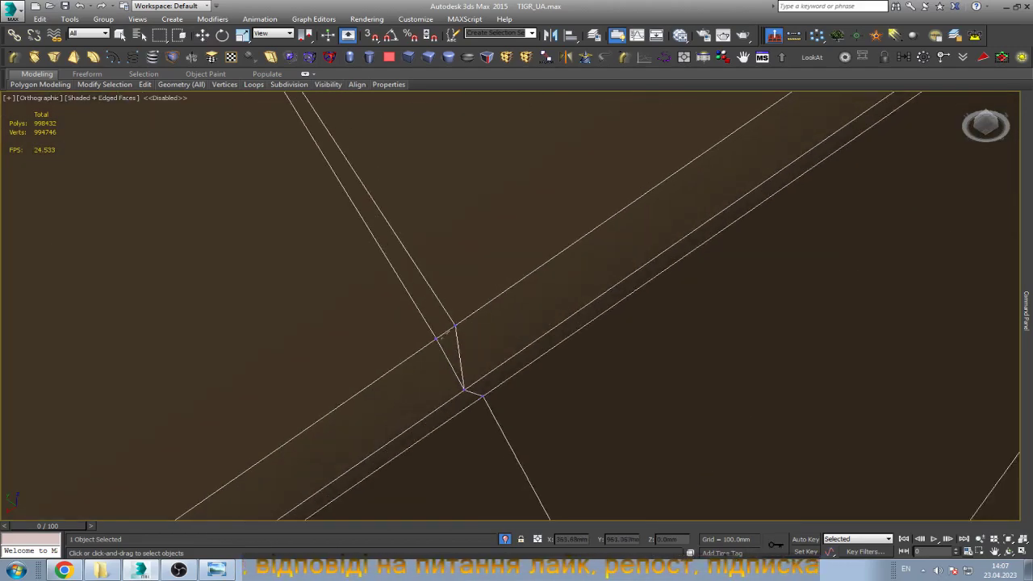
click(435, 339)
key(w)
Nudge the vertex beside the weld slightly down and left.
click(483, 396)
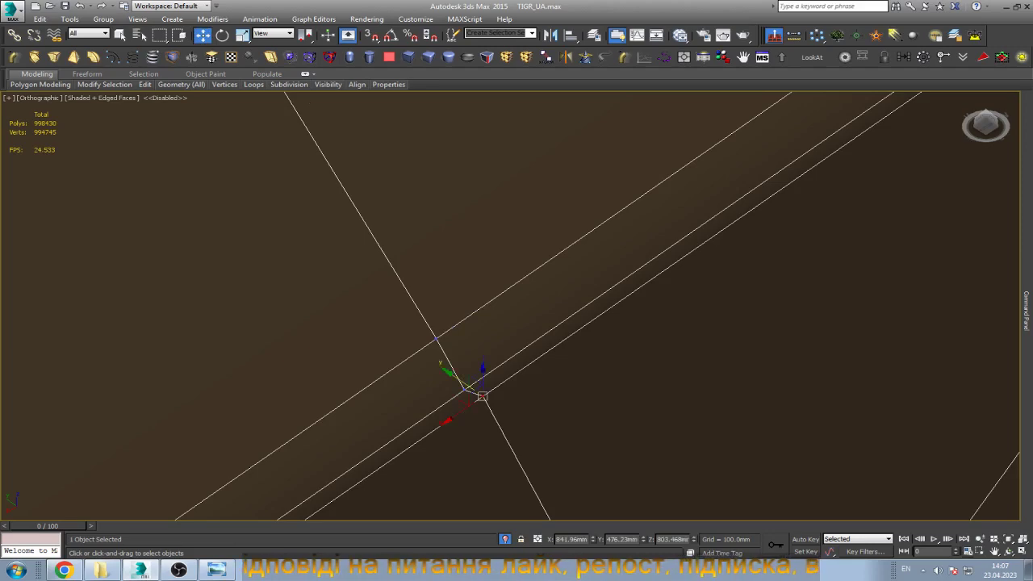
drag(483, 396, 473, 402)
scroll(472, 402, down, 3)
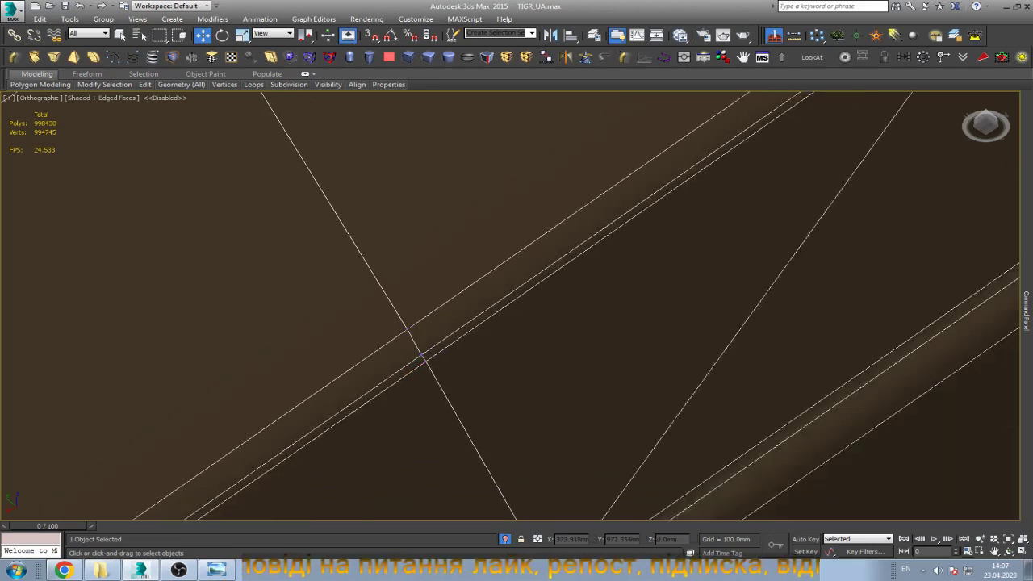
scroll(473, 402, down, 5)
scroll(482, 313, down, 3)
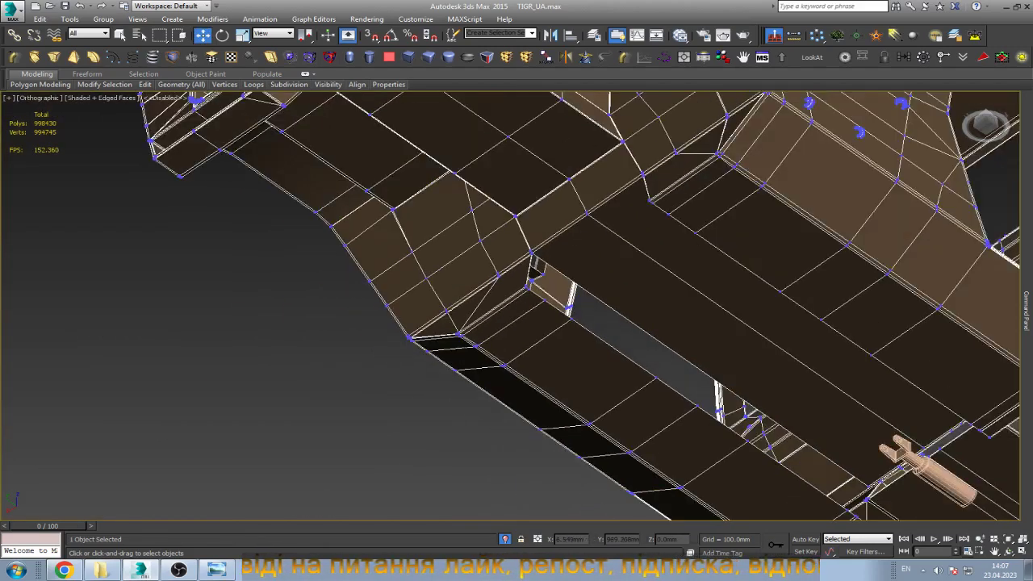
middle_drag(920, 464, 799, 416)
scroll(799, 415, down, 2)
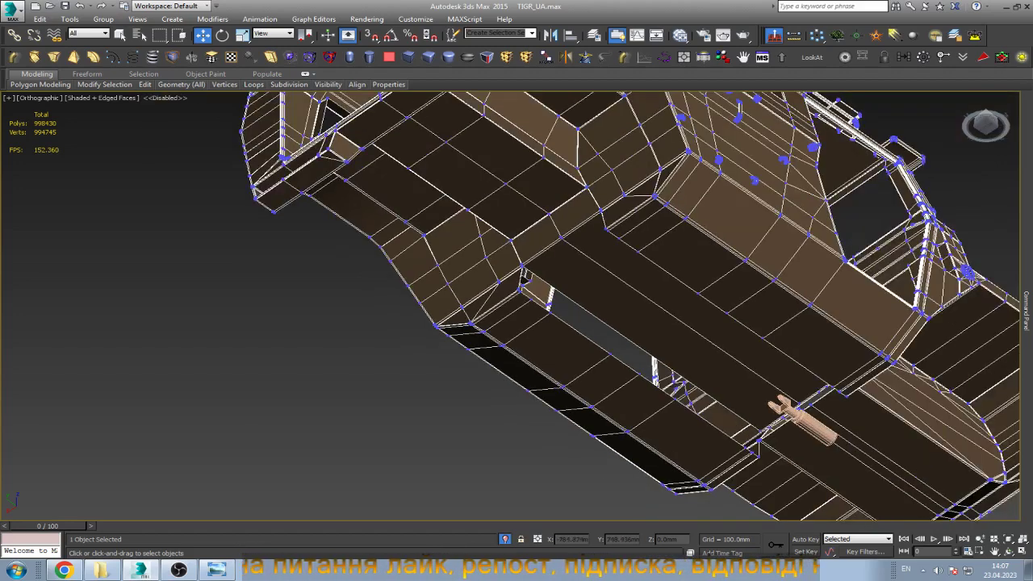
scroll(799, 415, up, 3)
scroll(799, 415, up, 3)
scroll(799, 415, up, 2)
scroll(799, 415, down, 2)
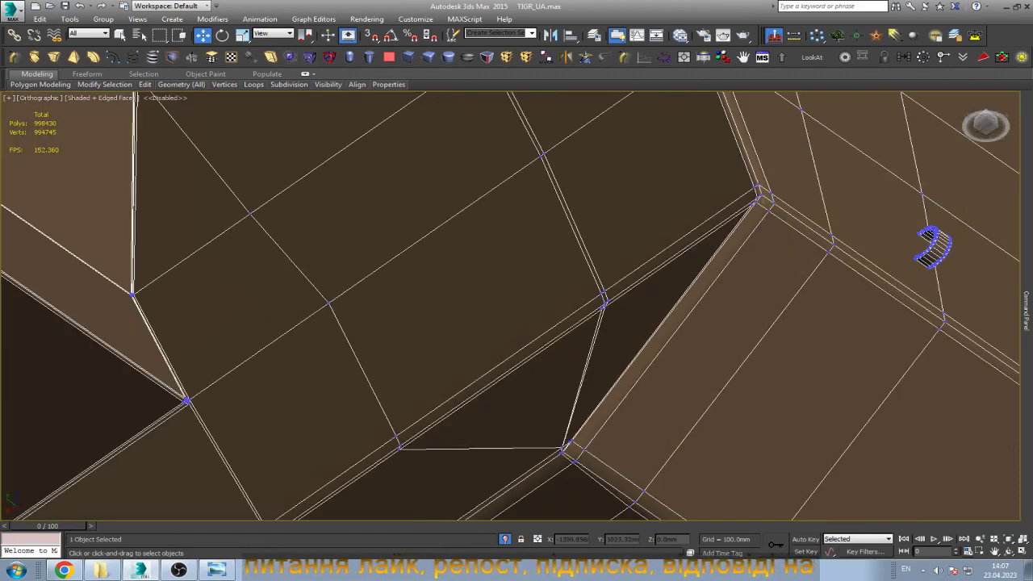
scroll(932, 246, up, 2)
scroll(932, 246, down, 1)
scroll(931, 250, down, 2)
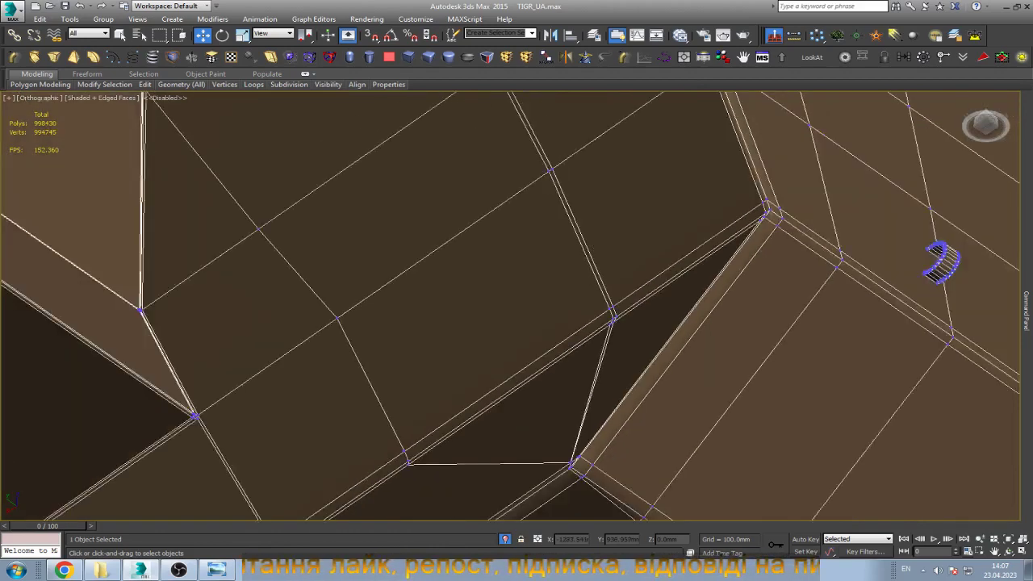
scroll(934, 259, up, 2)
scroll(617, 397, up, 3)
scroll(617, 397, down, 1)
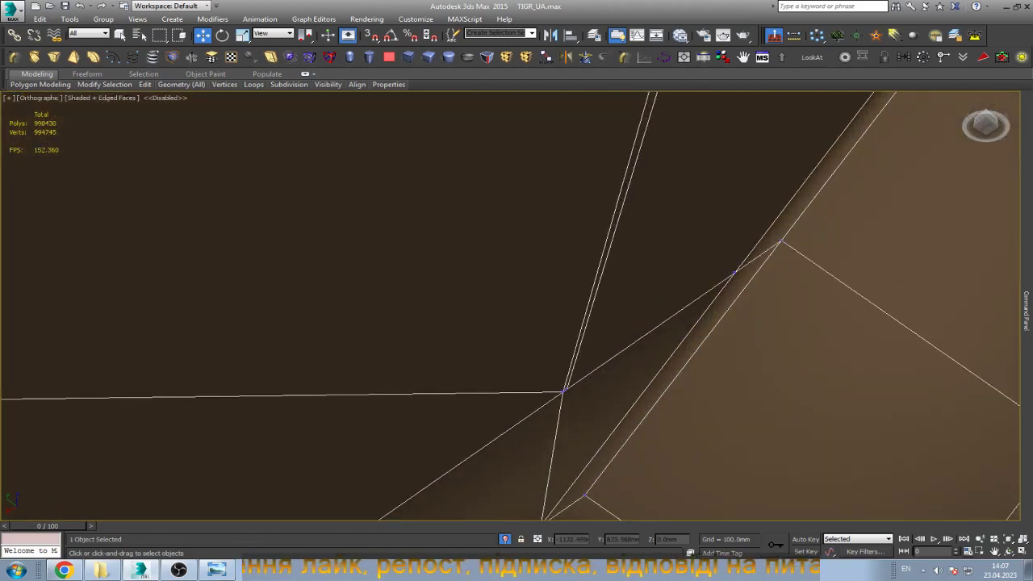
Remove four redundant vertices on the underside edges with Backspace.
key(q)
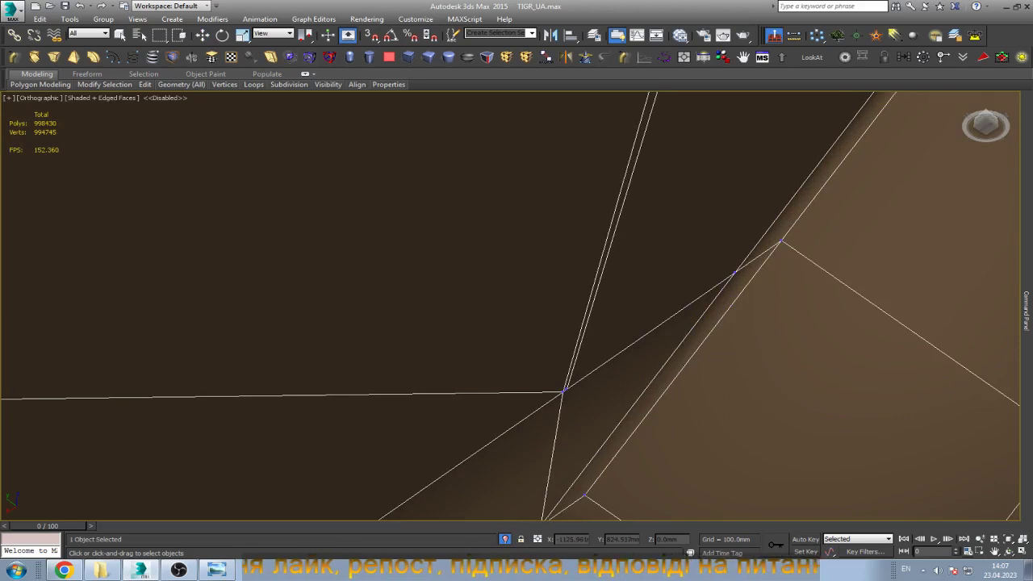
scroll(929, 219, down, 2)
scroll(928, 219, down, 3)
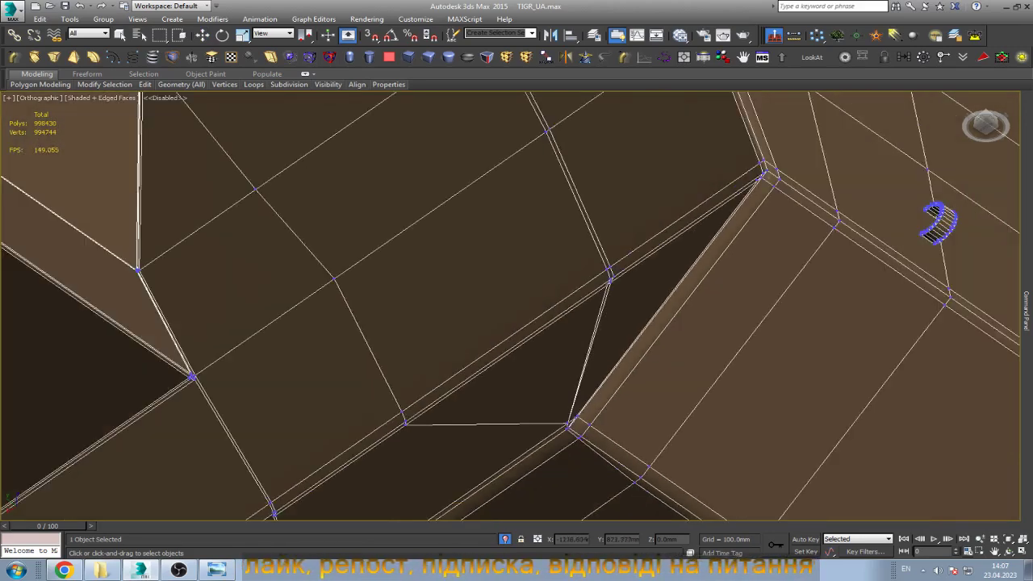
scroll(929, 218, up, 5)
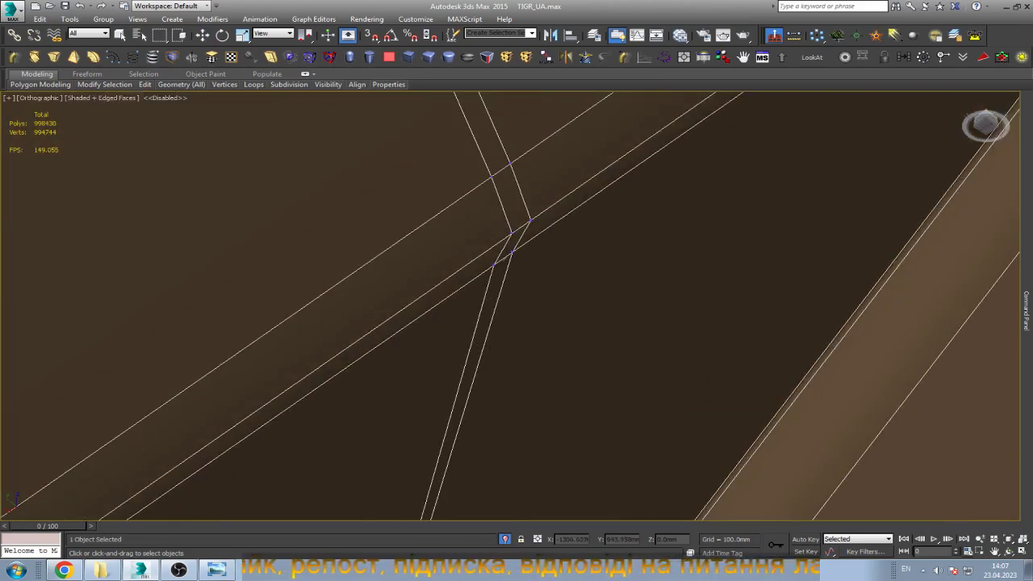
key(BackSpace)
key(BackSpace)
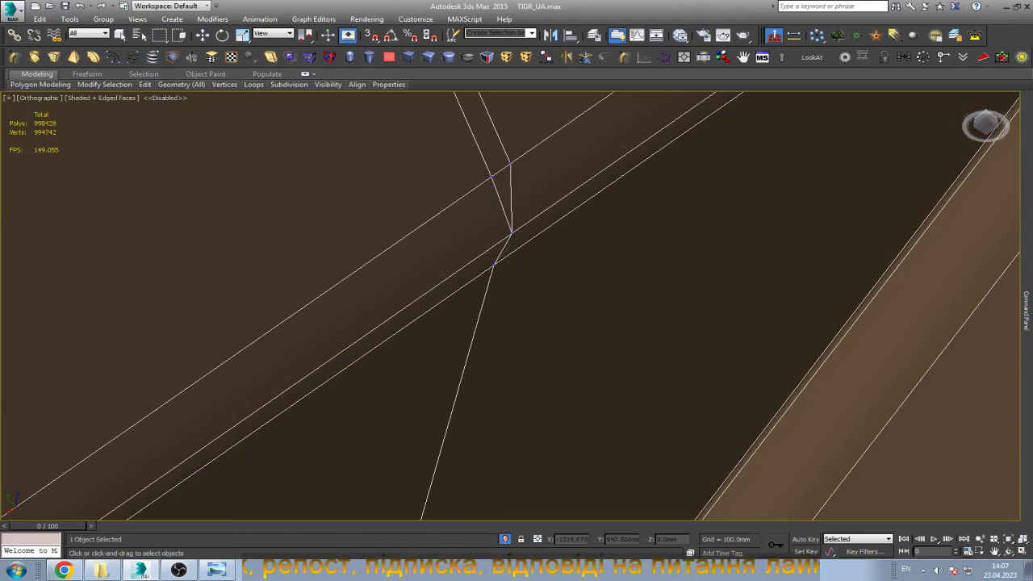
key(BackSpace)
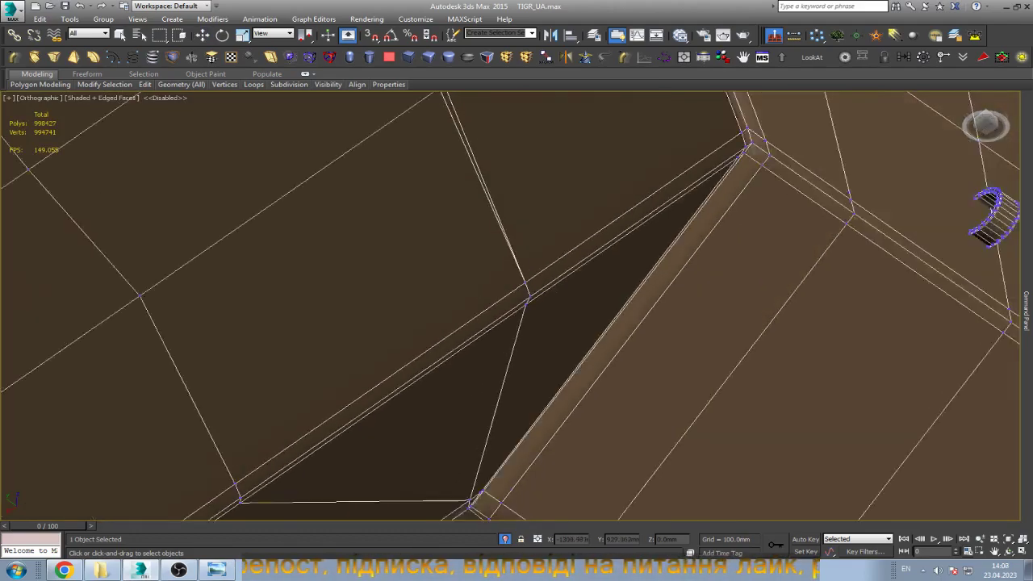
scroll(1015, 187, down, 3)
scroll(1015, 187, up, 3)
scroll(1015, 187, down, 3)
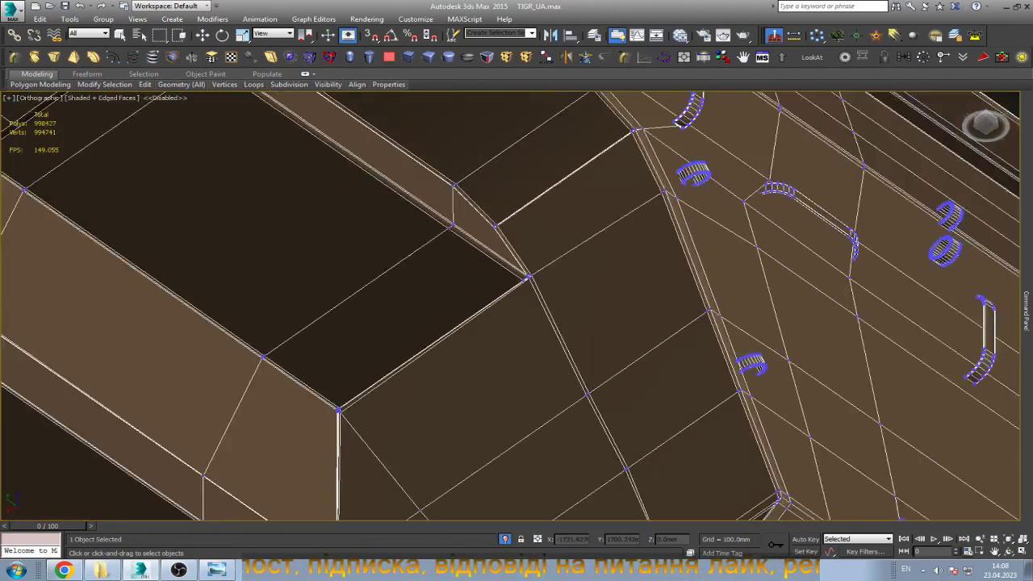
scroll(1016, 344, up, 5)
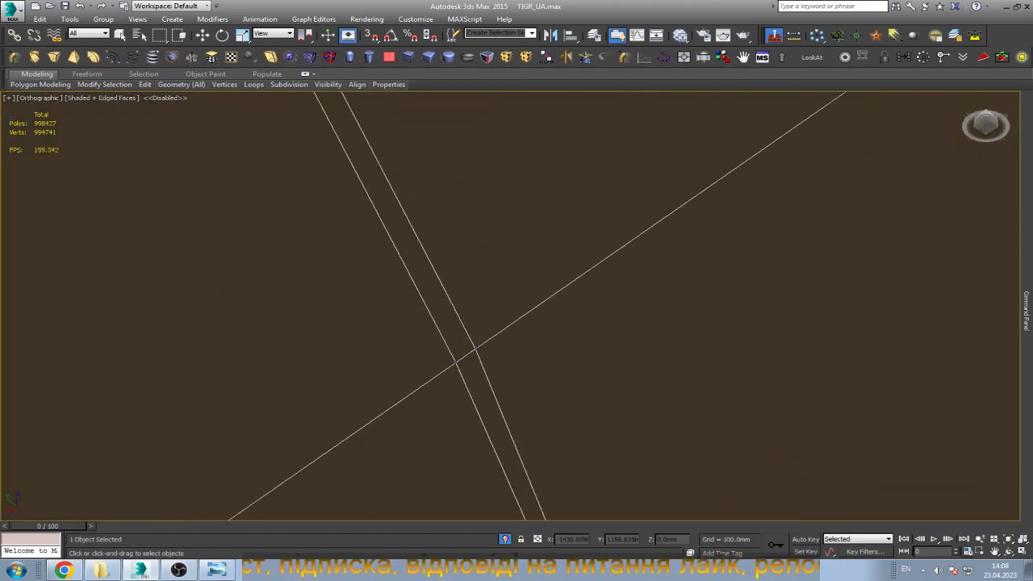
key(BackSpace)
scroll(1016, 344, down, 3)
scroll(1016, 343, up, 3)
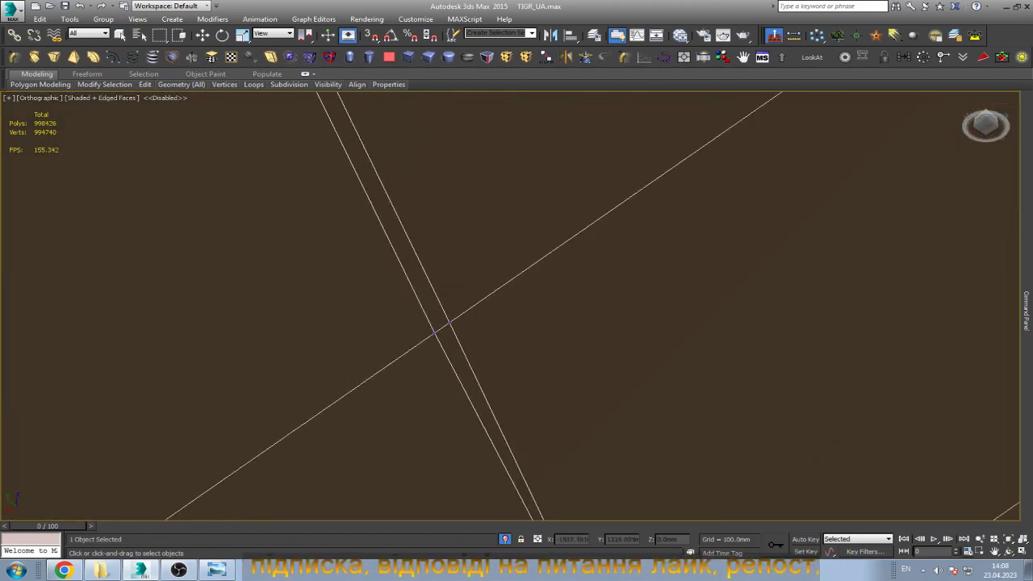
key(BackSpace)
scroll(1017, 344, down, 3)
scroll(1017, 344, up, 1)
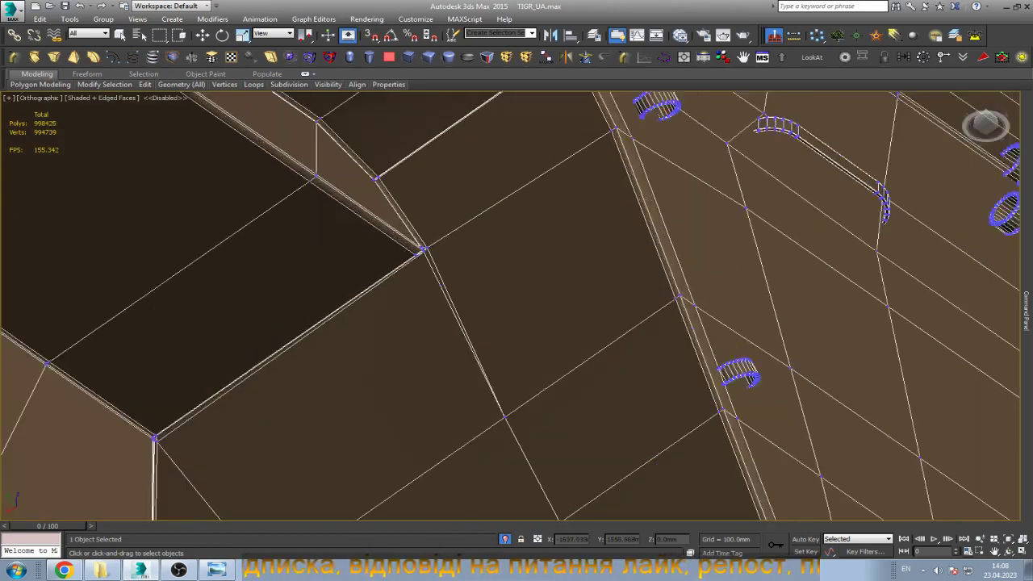
scroll(1016, 344, up, 2)
scroll(1016, 343, down, 1)
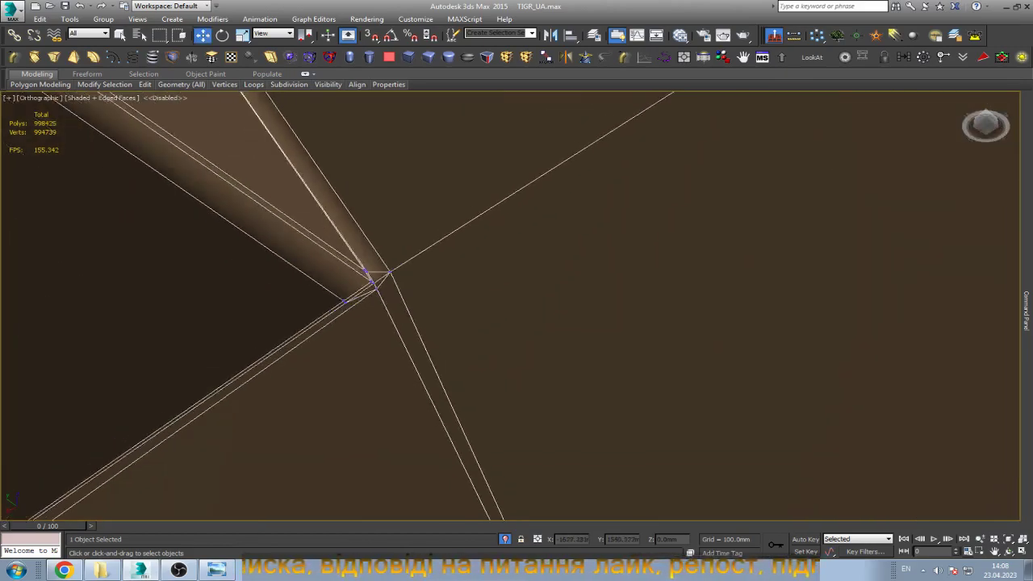
scroll(1017, 343, down, 2)
scroll(510, 306, down, 3)
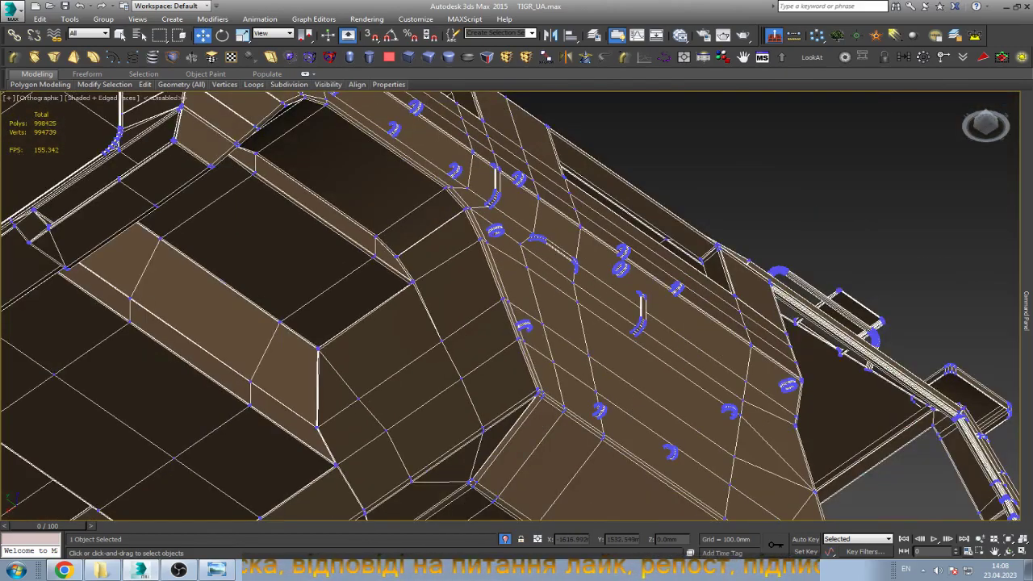
scroll(510, 306, down, 3)
scroll(516, 307, down, 3)
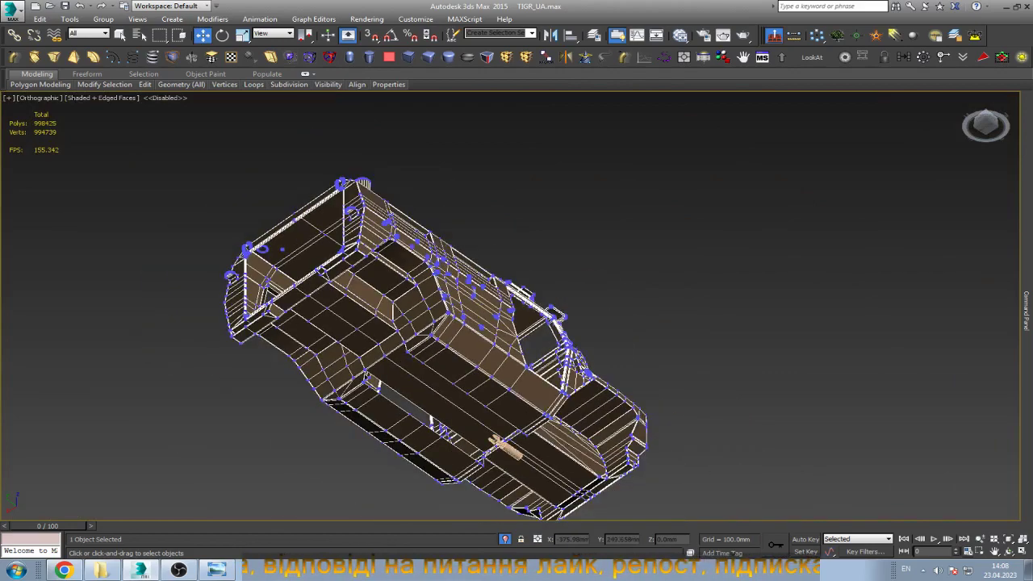
scroll(516, 307, up, 6)
scroll(517, 306, up, 2)
scroll(516, 307, up, 2)
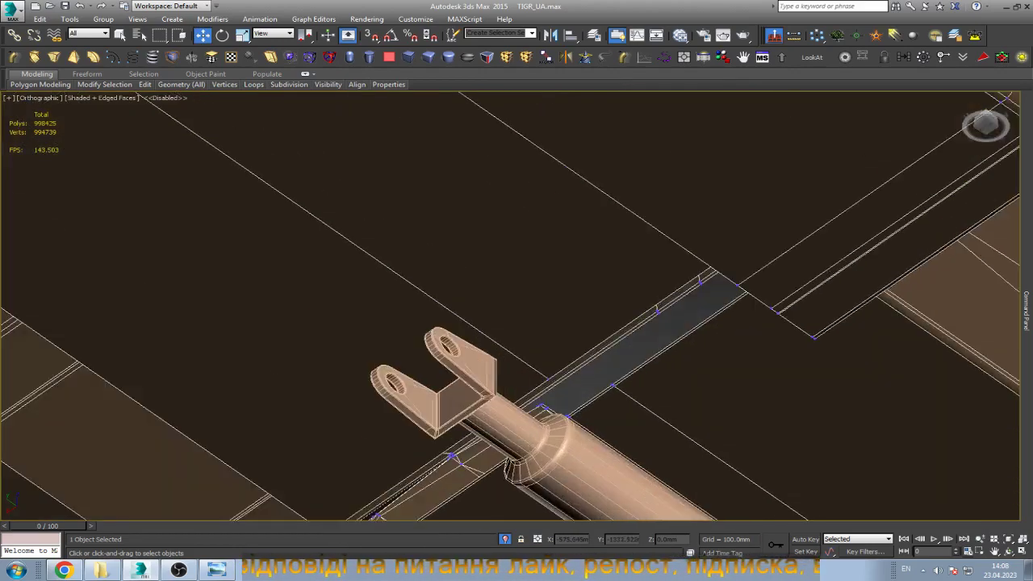
scroll(516, 306, up, 2)
scroll(516, 307, up, 3)
scroll(588, 377, down, 5)
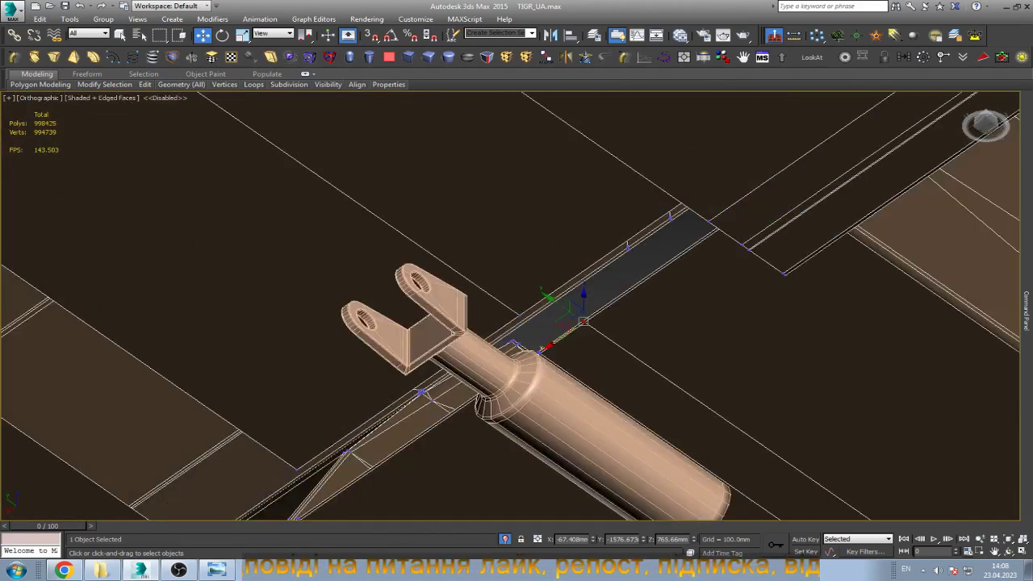
Move the underbody strip edge along X to 0 mm.
mouse_move(516, 307)
alt+middle_down()
mouse_move(565, 290)
mouse_move(581, 298)
mouse_move(585, 278)
alt+middle_up()
scroll(581, 299, down, 8)
scroll(577, 283, up, 4)
scroll(576, 282, up, 3)
scroll(577, 283, up, 3)
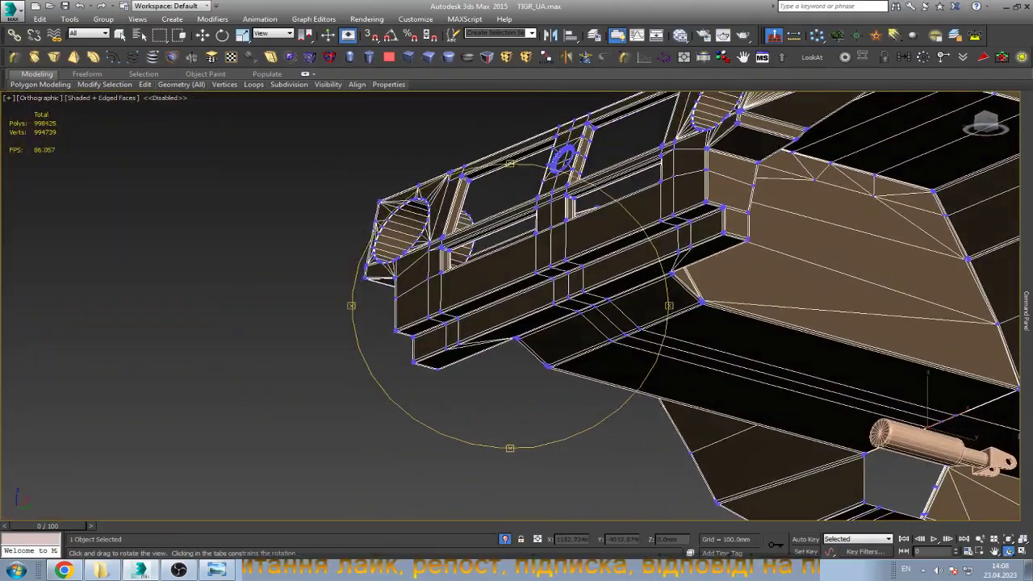
scroll(517, 307, up, 3)
scroll(516, 306, up, 3)
key(w)
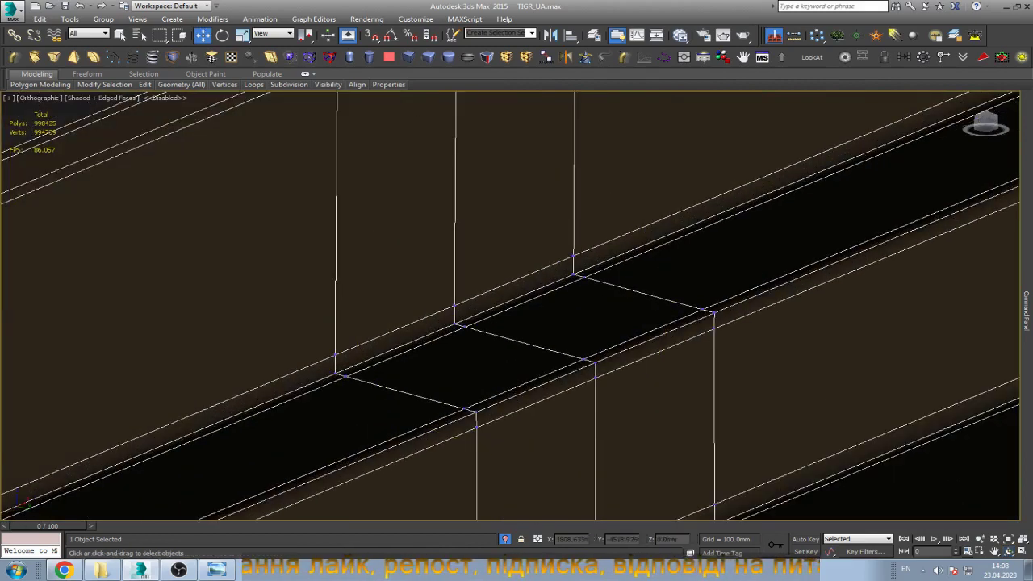
key(2)
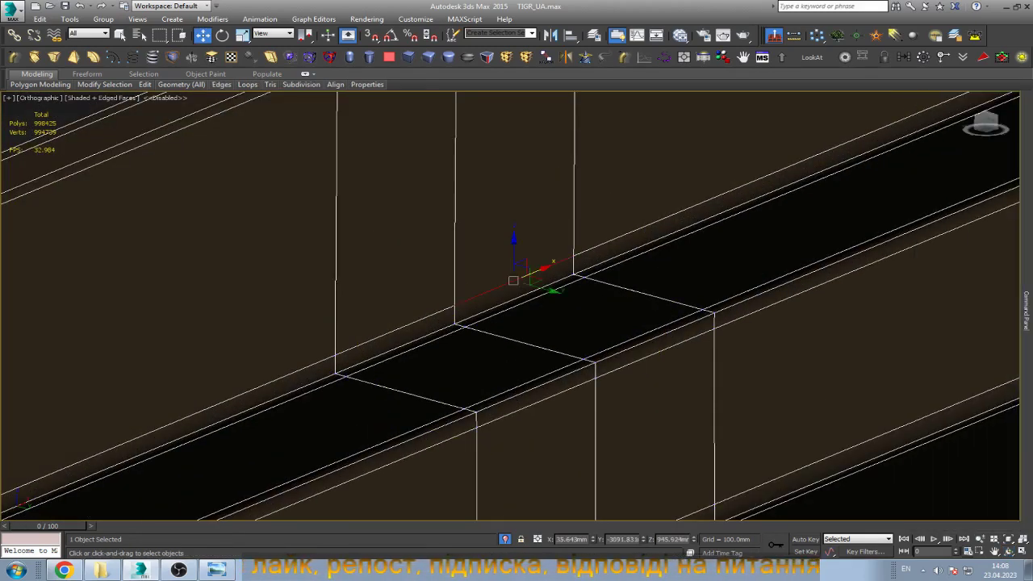
drag(520, 278, 411, 319)
Target Weld the right and lower stray vertices onto the central vertex.
key(1)
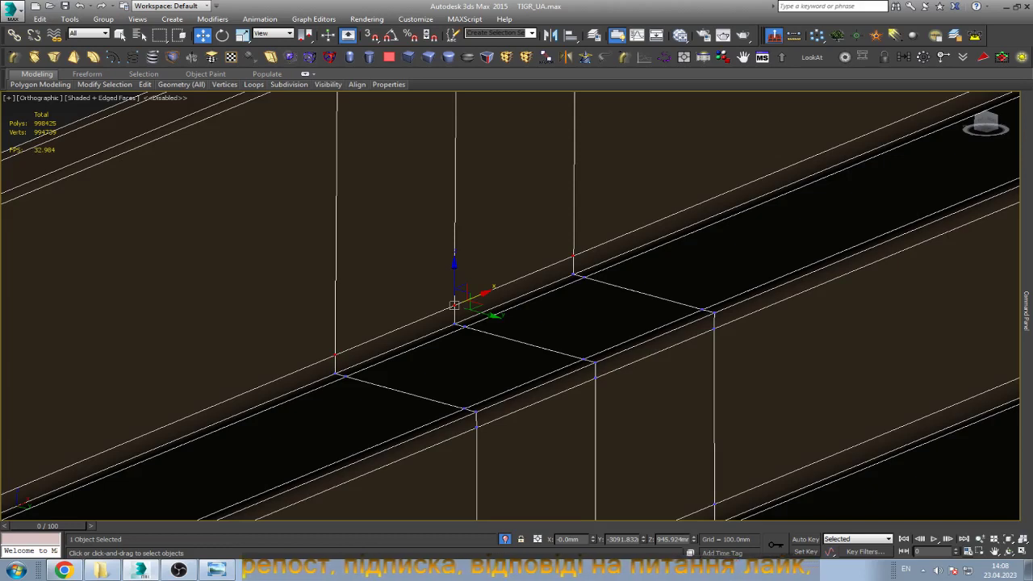
click(454, 305)
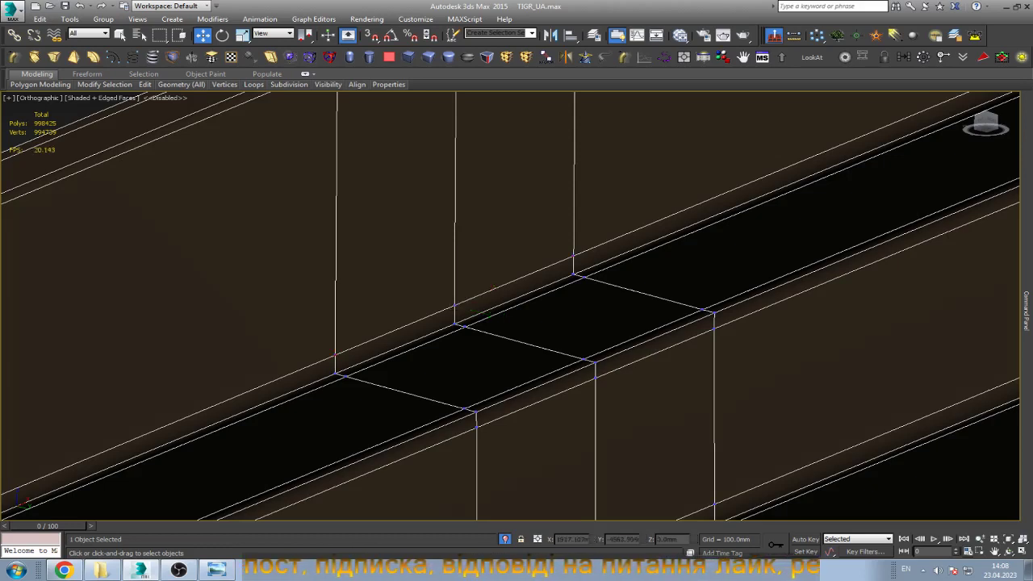
key(q)
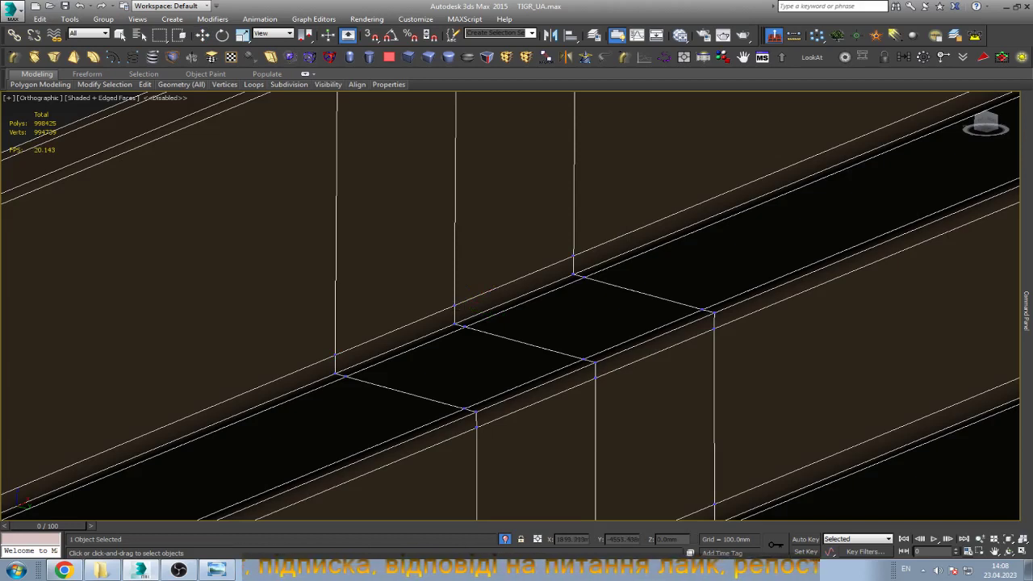
click(454, 305)
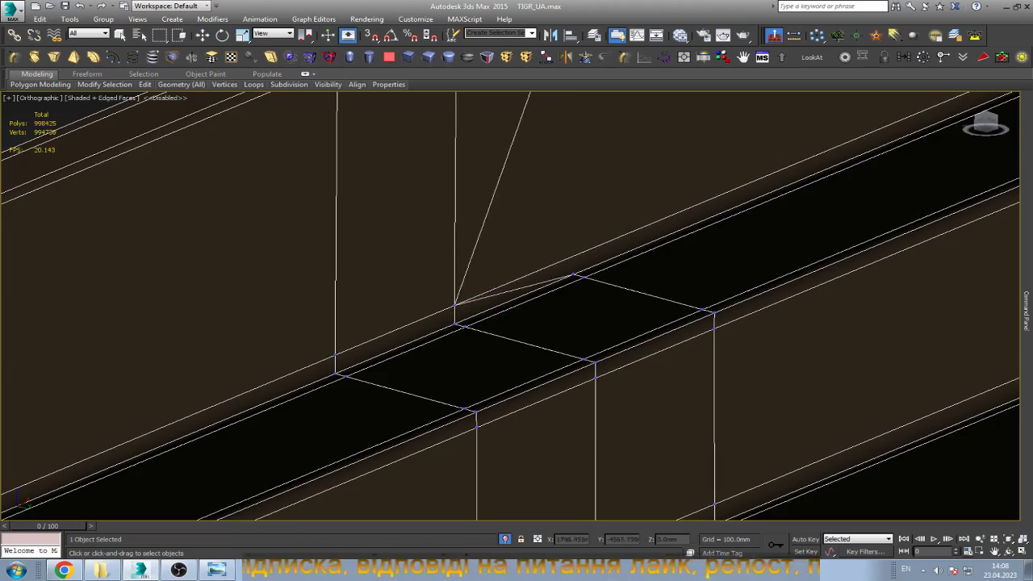
click(454, 305)
key(w)
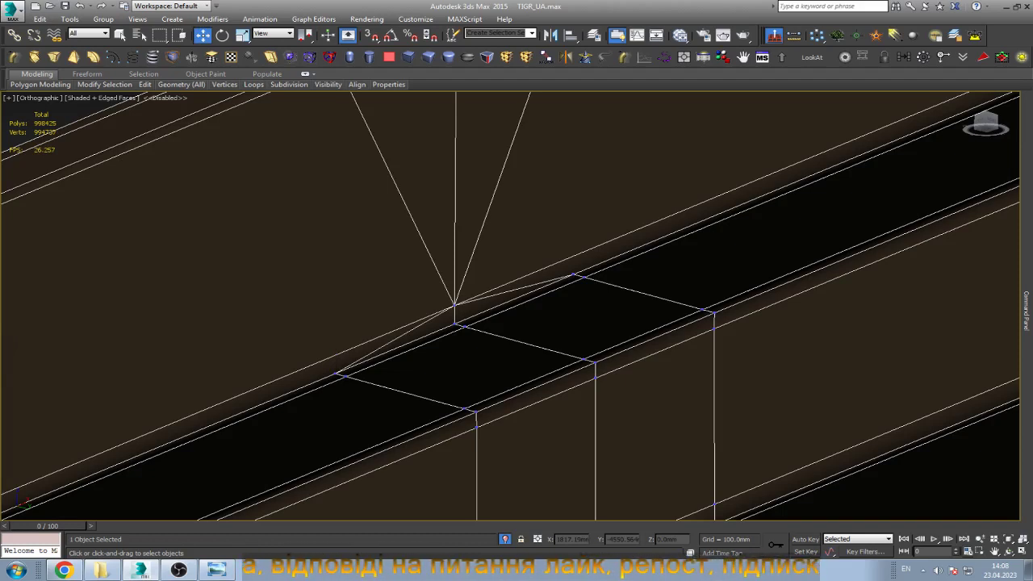
Select the whole edge loop running along the underbody strip.
key(2)
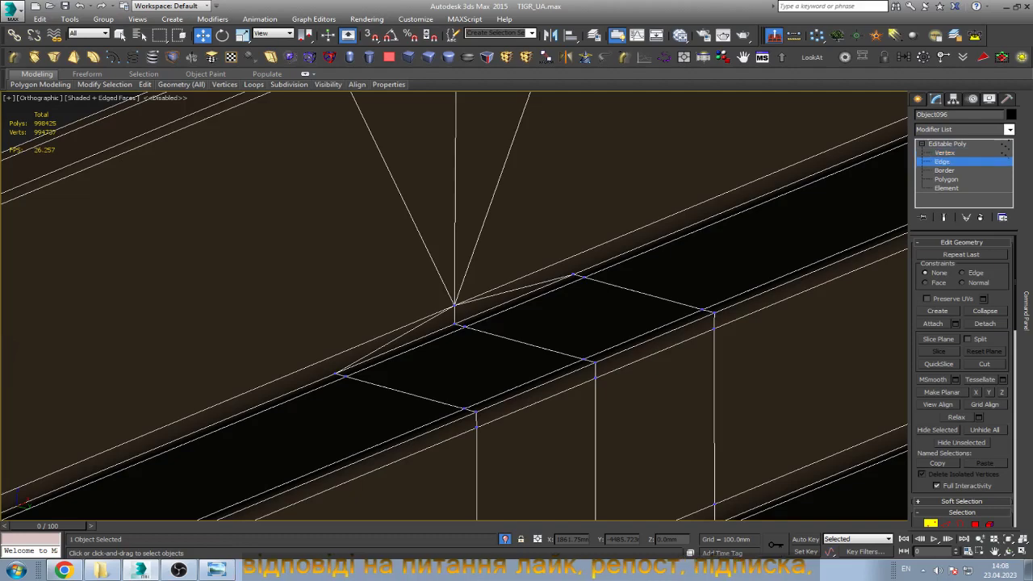
double_click(643, 293)
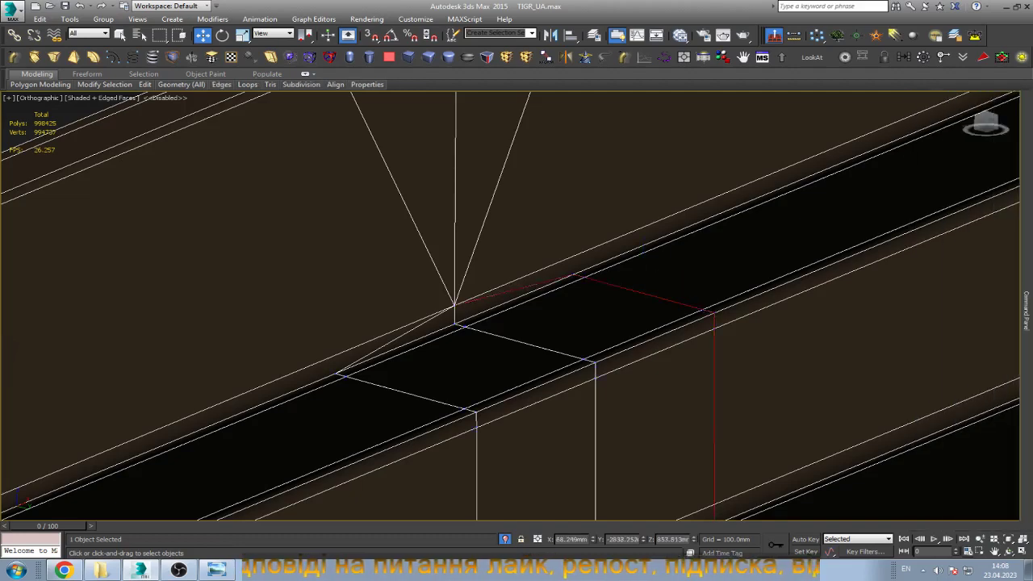
alt+middle_drag(517, 307, 484, 322)
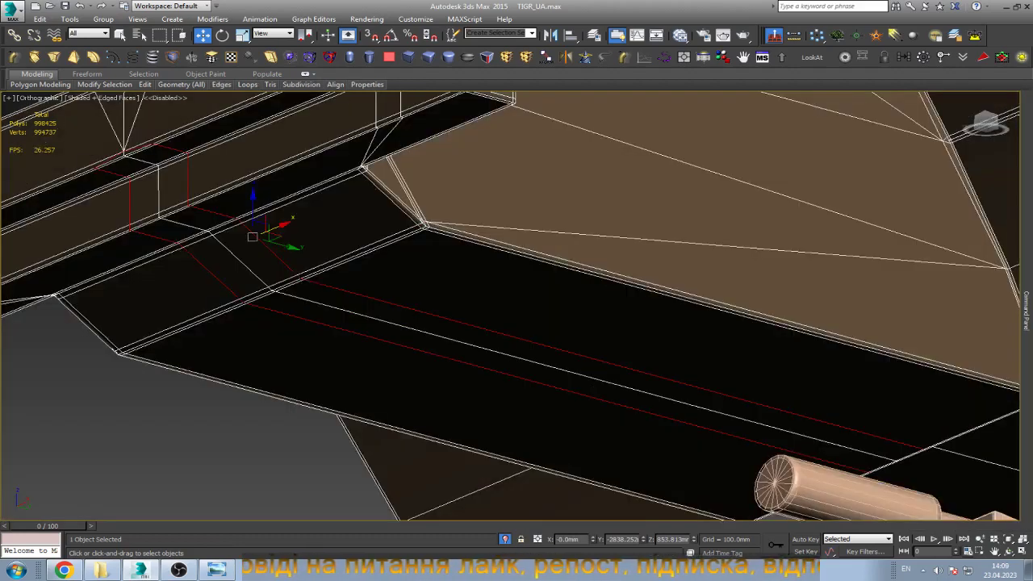
Remove the selected strip edge loop, cutting the mesh by 32 polygons.
scroll(563, 309, down, 3)
key(ctrl+BackSpace)
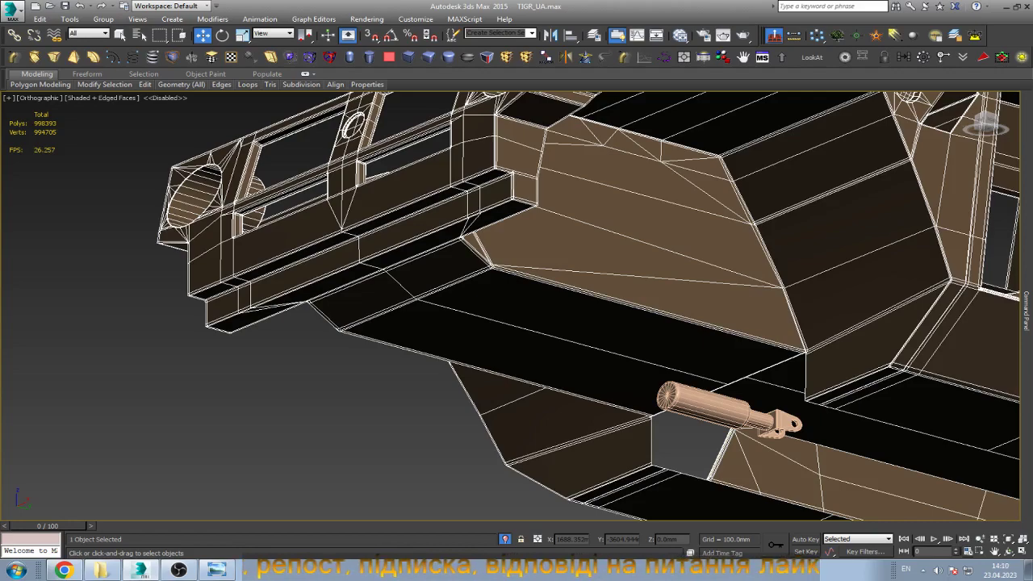
scroll(611, 310, down, 5)
scroll(610, 310, up, 6)
scroll(610, 311, up, 4)
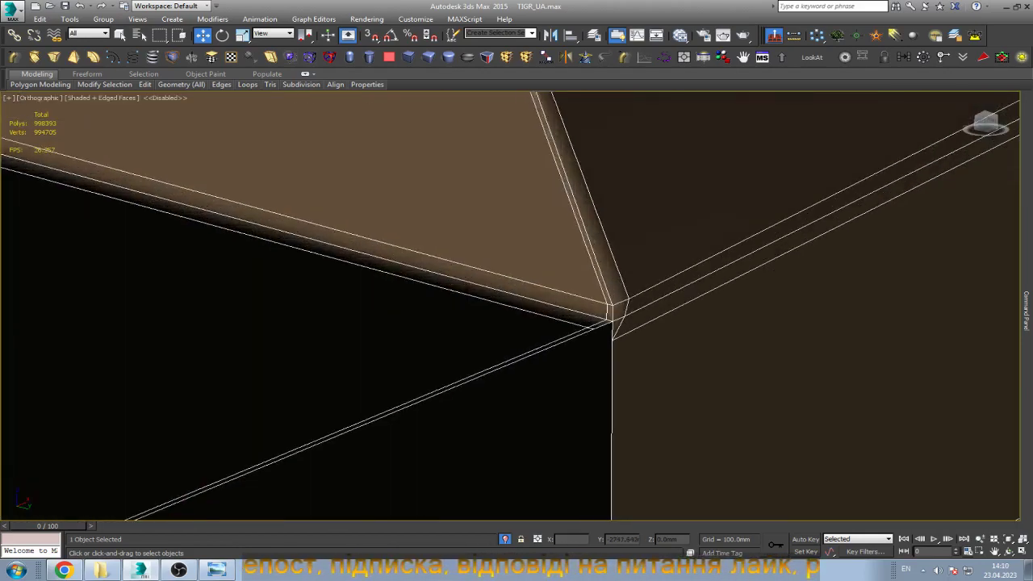
scroll(611, 310, up, 1)
scroll(611, 311, up, 1)
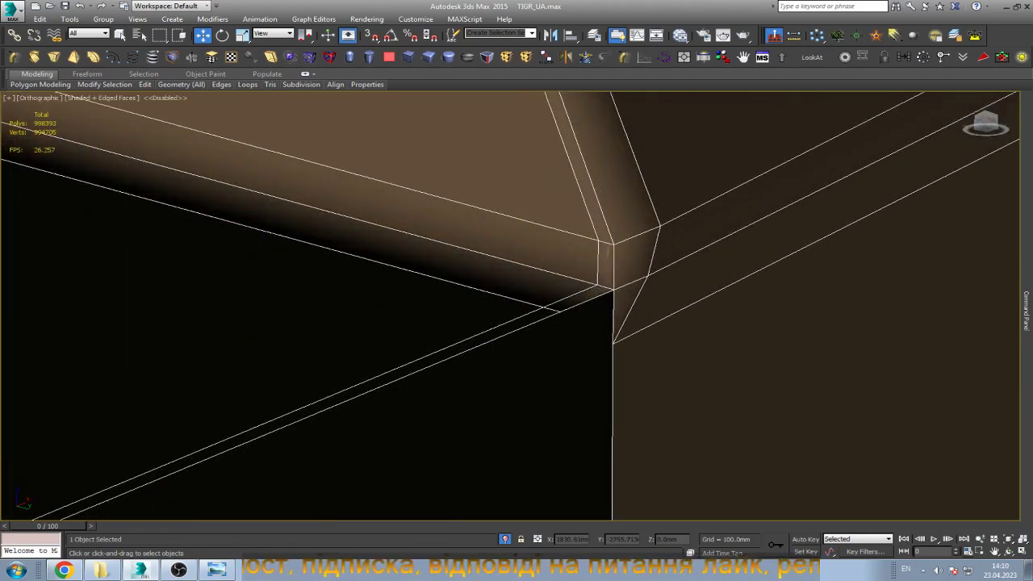
Zoom and orbit to inspect the cleaned underbody and hydraulic strut.
scroll(611, 310, down, 2)
scroll(610, 311, down, 2)
scroll(611, 310, down, 2)
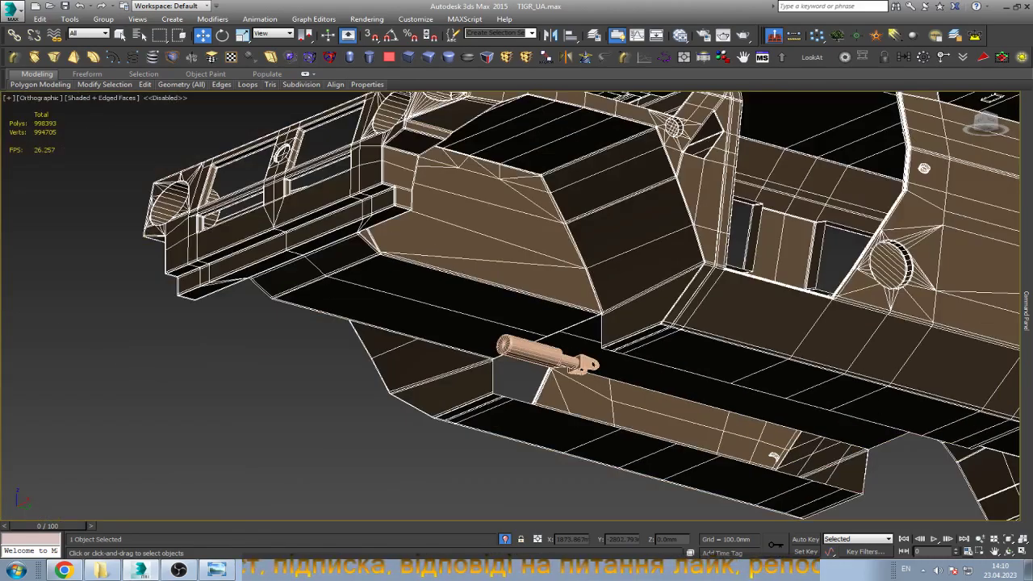
scroll(694, 335, down, 2)
scroll(694, 335, up, 3)
scroll(694, 335, up, 3)
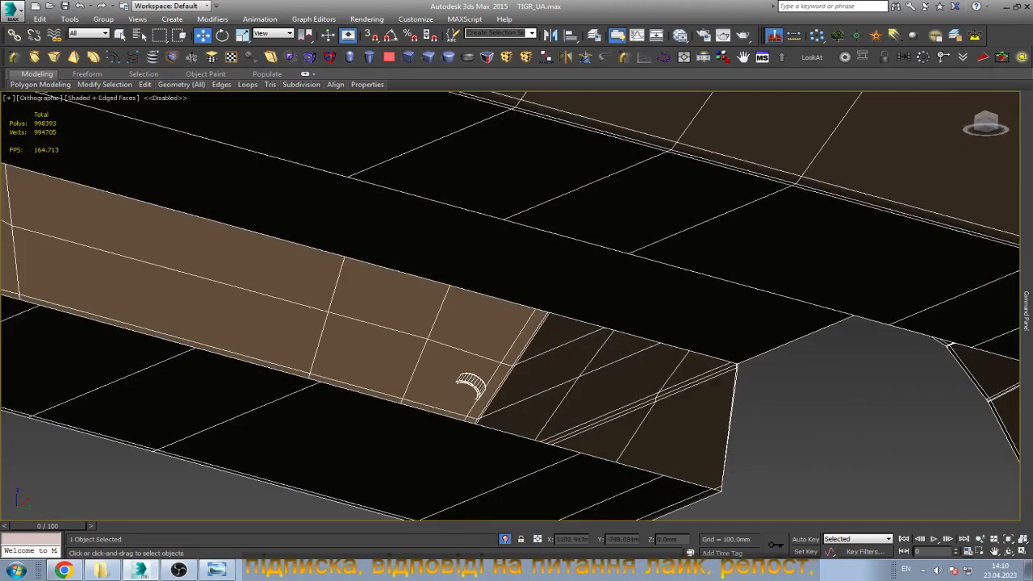
scroll(694, 335, up, 2)
scroll(693, 334, up, 1)
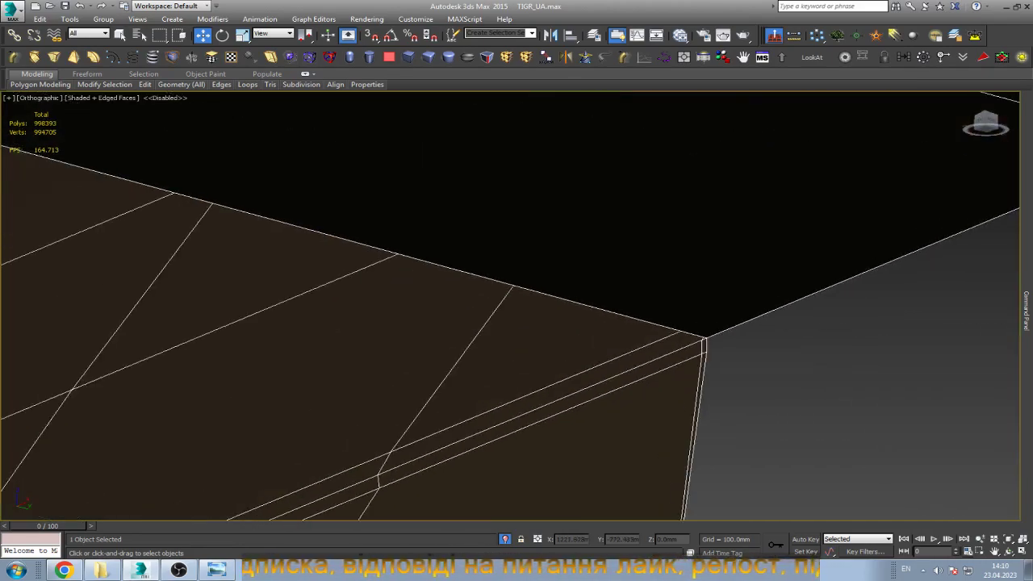
mouse_move(355, 371)
alt+middle_down()
mouse_move(345, 372)
mouse_move(593, 357)
alt+middle_up()
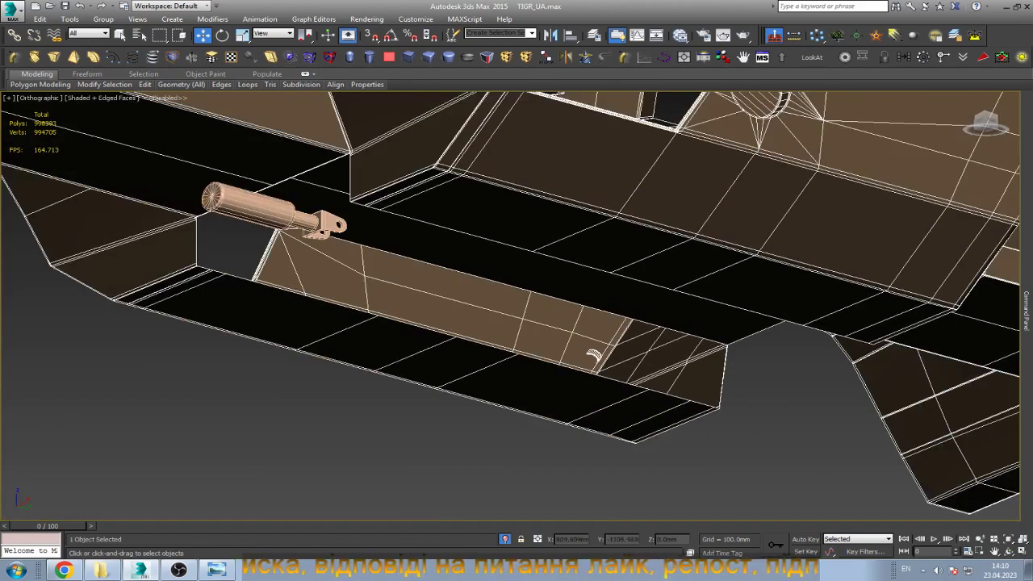
scroll(593, 356, up, 10)
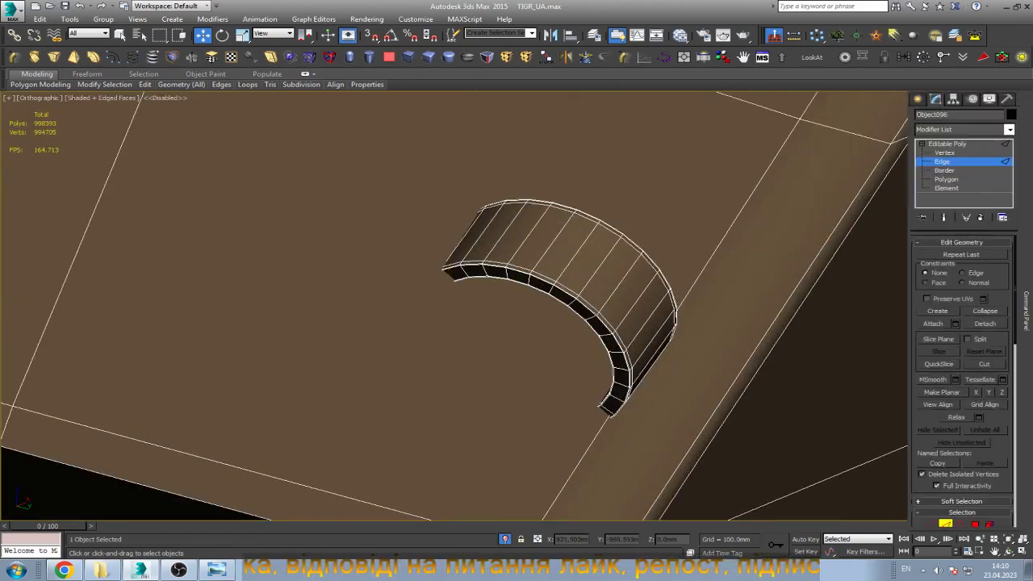
Select the arc-shaped bolt as a whole element, with the Move tool ready.
click(945, 187)
click(565, 307)
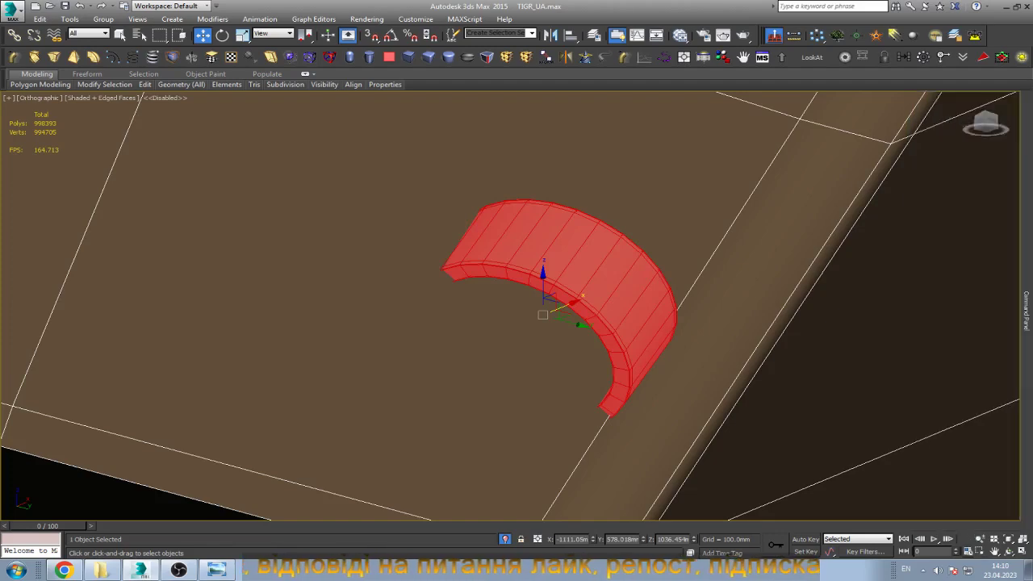
alt+middle_drag(564, 307, 451, 331)
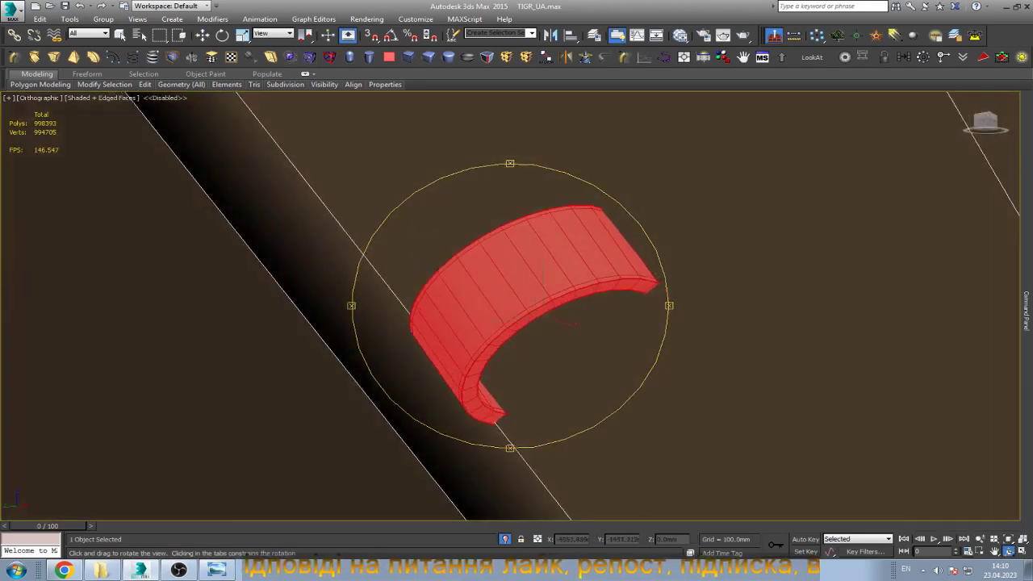
key(w)
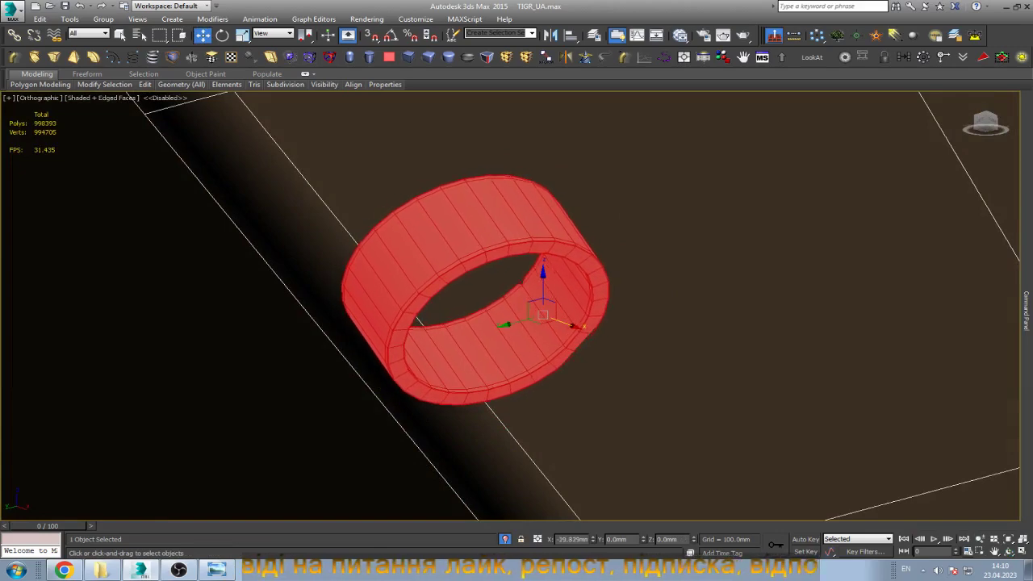
scroll(449, 338, down, 5)
scroll(607, 324, up, 3)
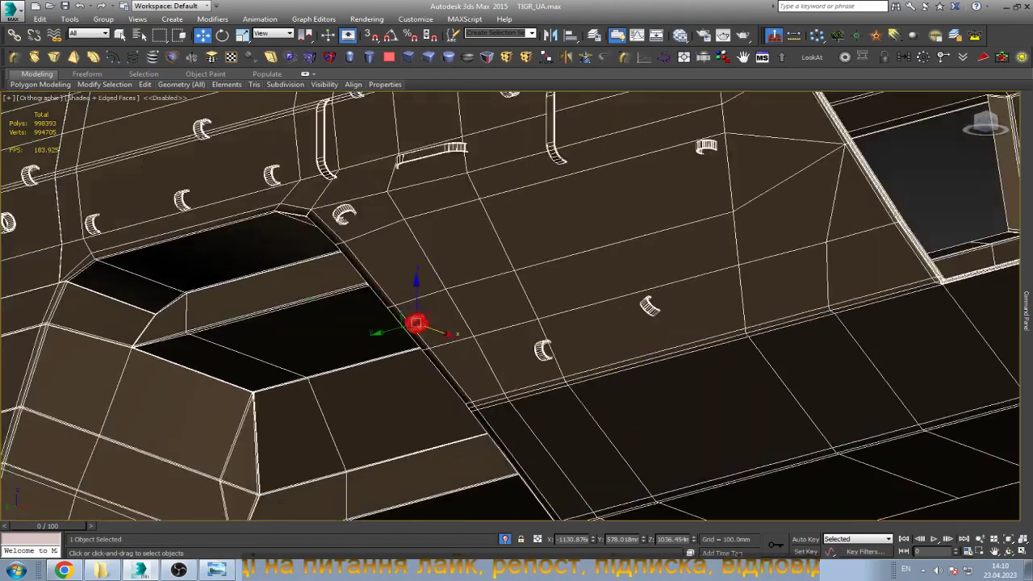
scroll(607, 324, up, 5)
Select and inspect the small ring bolt and the curved bolt to its right.
click(597, 322)
scroll(597, 323, up, 3)
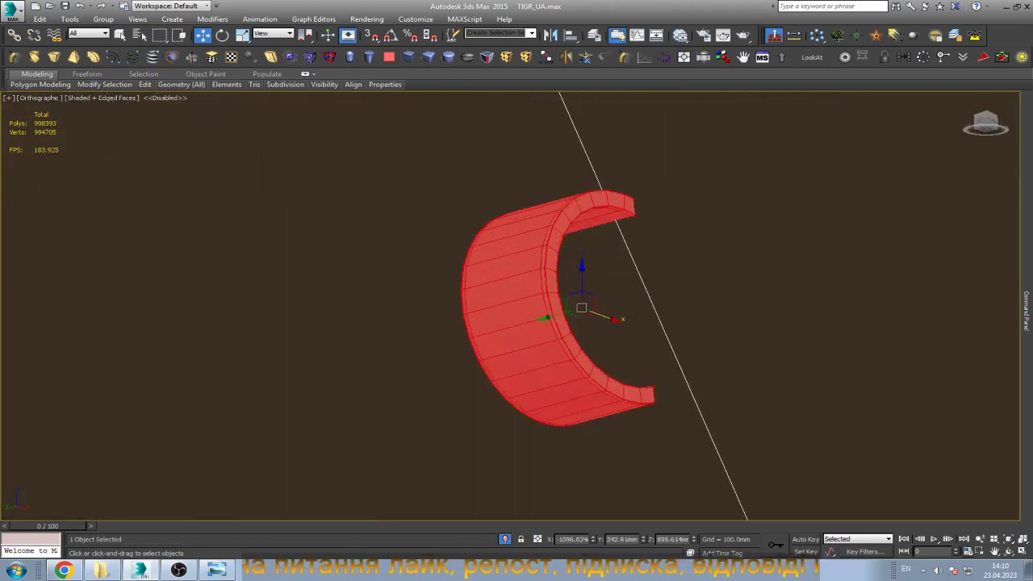
alt+middle_drag(581, 307, 557, 290)
scroll(554, 334, down, 2)
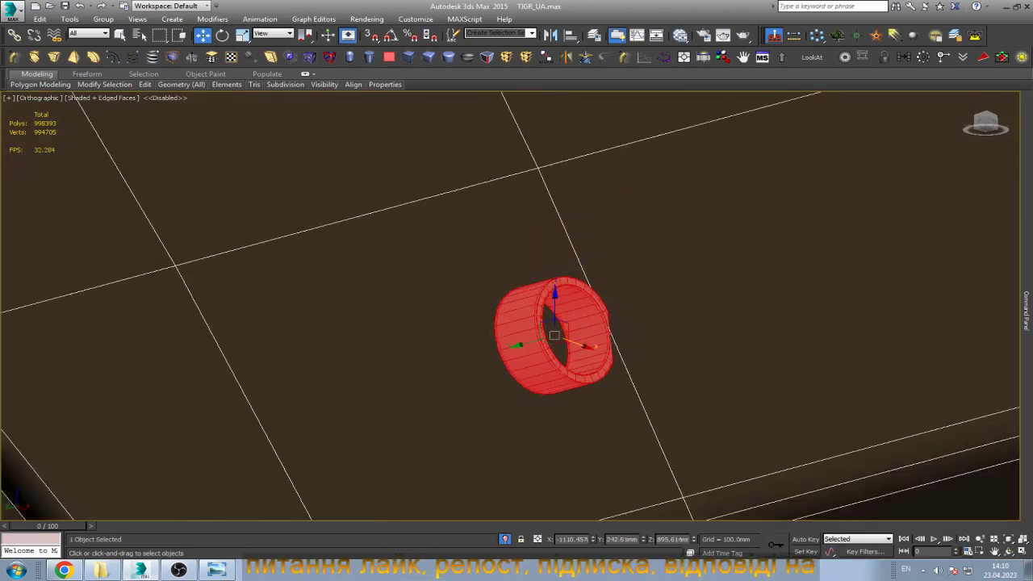
scroll(581, 384, down, 4)
click(789, 282)
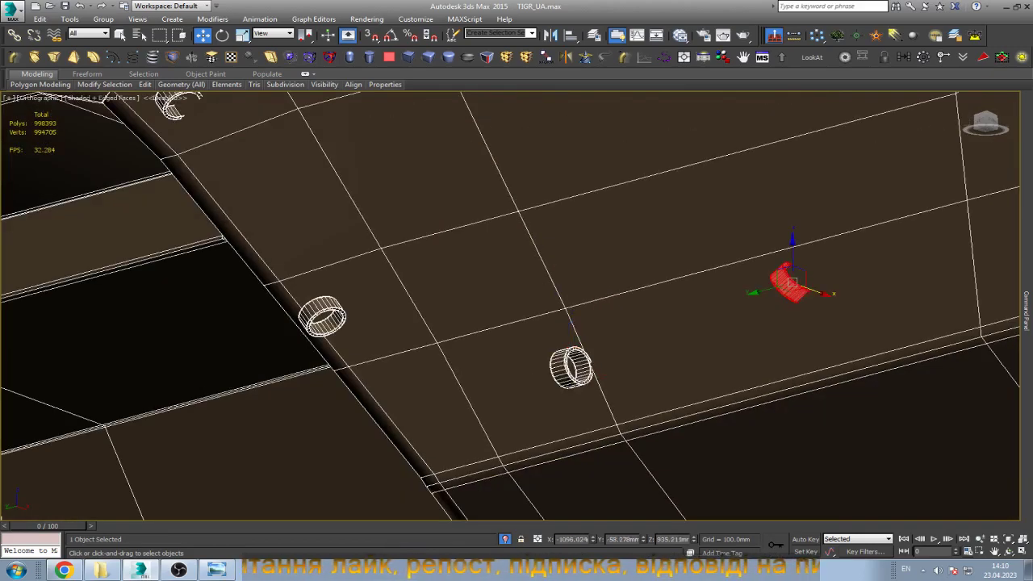
scroll(799, 286, up, 4)
alt+middle_drag(758, 266, 730, 254)
scroll(726, 314, down, 4)
scroll(694, 347, down, 3)
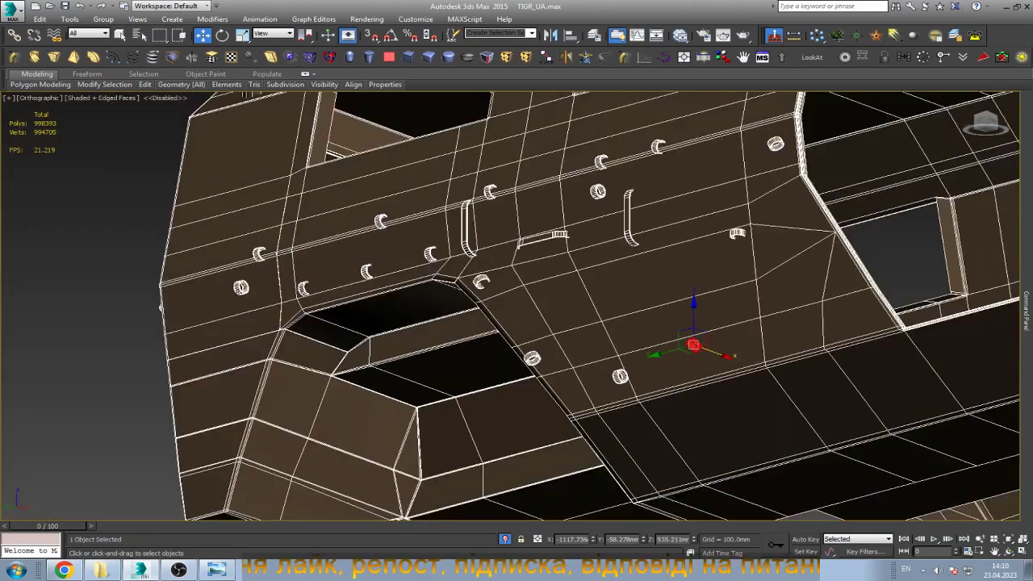
scroll(565, 339, up, 2)
scroll(516, 323, up, 3)
Select the C-shaped bolt in the row and view it from above and the side.
click(489, 292)
scroll(484, 291, up, 2)
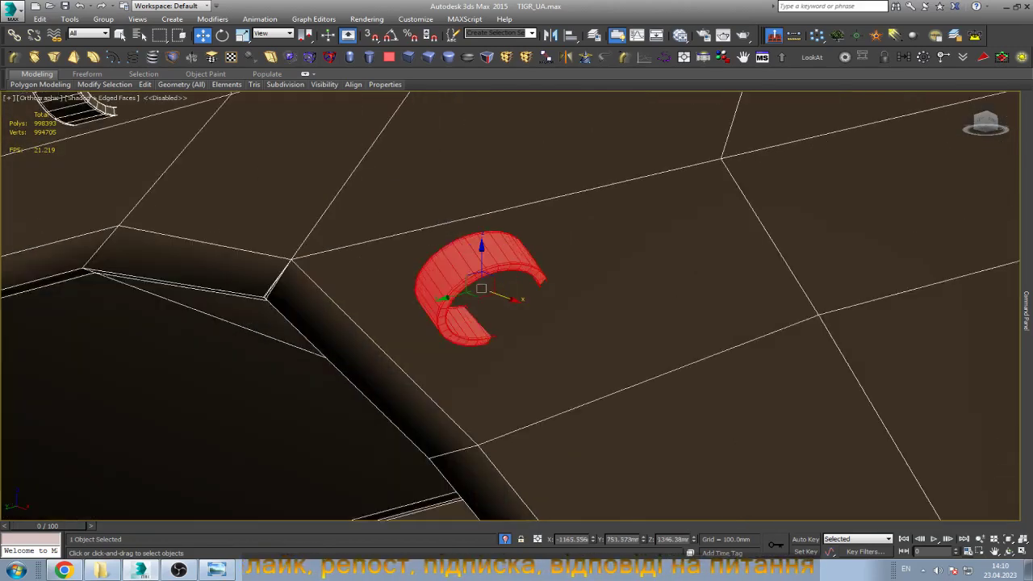
scroll(516, 299, up, 2)
alt+middle_drag(516, 299, 516, 339)
alt+middle_drag(462, 281, 462, 292)
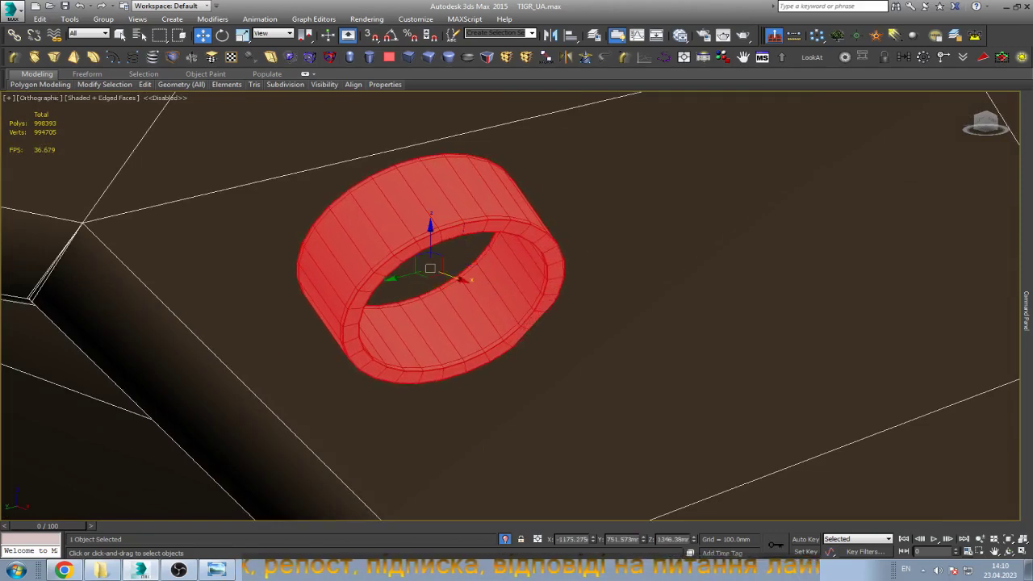
scroll(456, 292, down, 5)
scroll(456, 292, down, 5)
scroll(468, 300, up, 6)
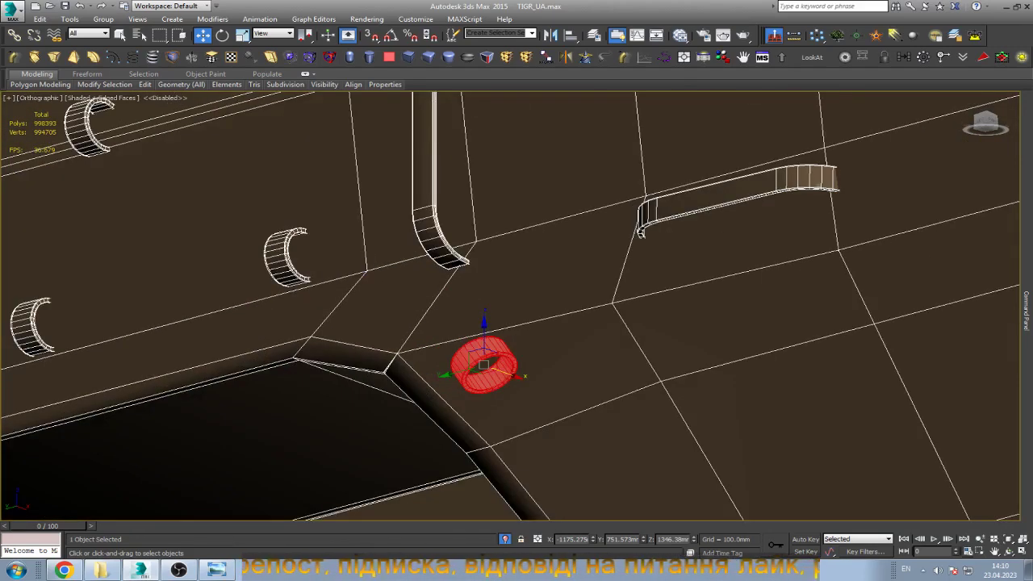
scroll(525, 403, up, 5)
scroll(525, 403, up, 2)
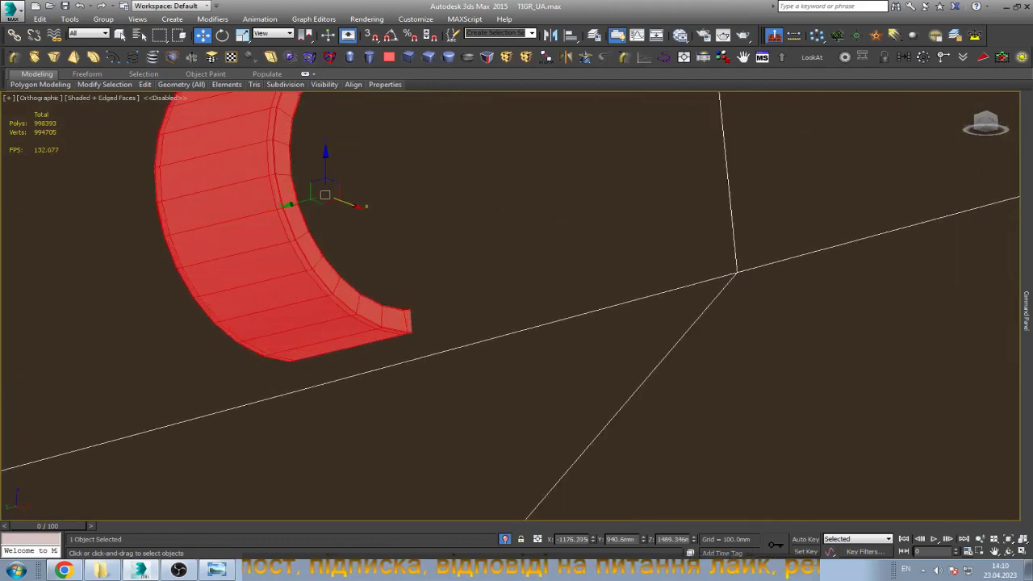
Slide the ring bolt and the left crescent bolt along X, then check the X position value.
drag(347, 204, 355, 206)
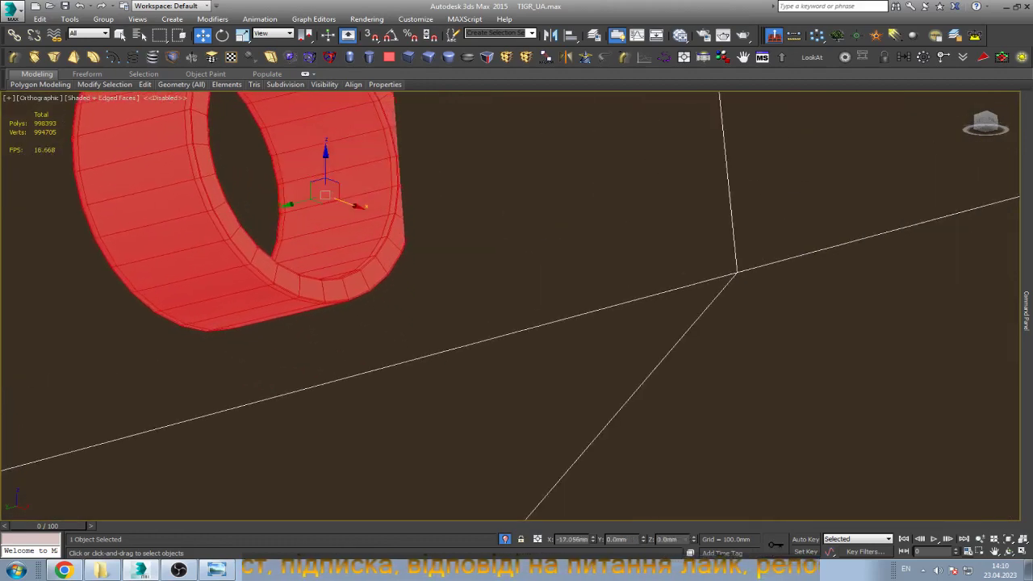
scroll(363, 234, down, 4)
scroll(484, 266, down, 4)
scroll(309, 316, up, 1)
click(307, 315)
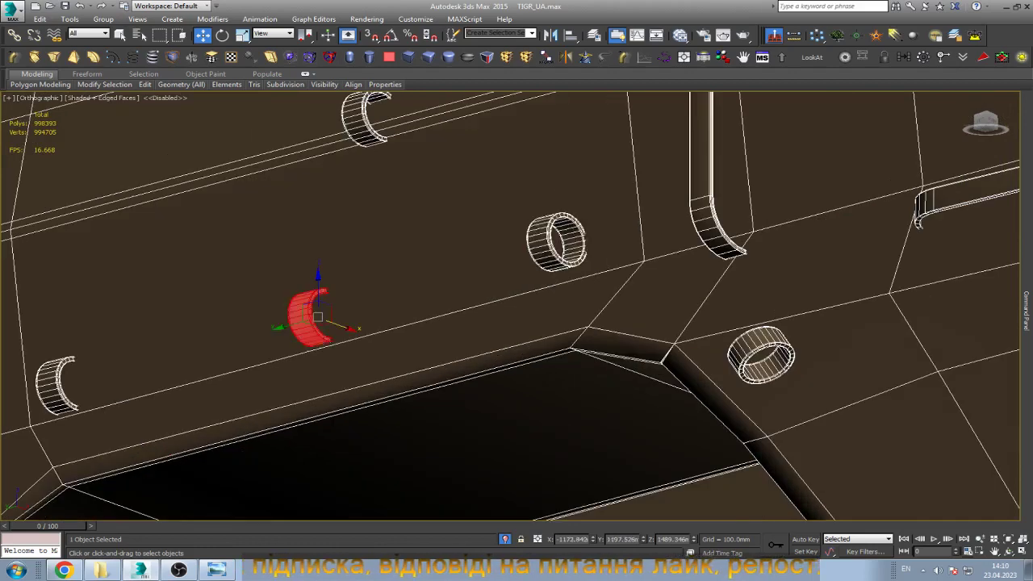
scroll(310, 319, up, 5)
scroll(311, 319, up, 2)
drag(397, 353, 322, 329)
scroll(516, 327, down, 4)
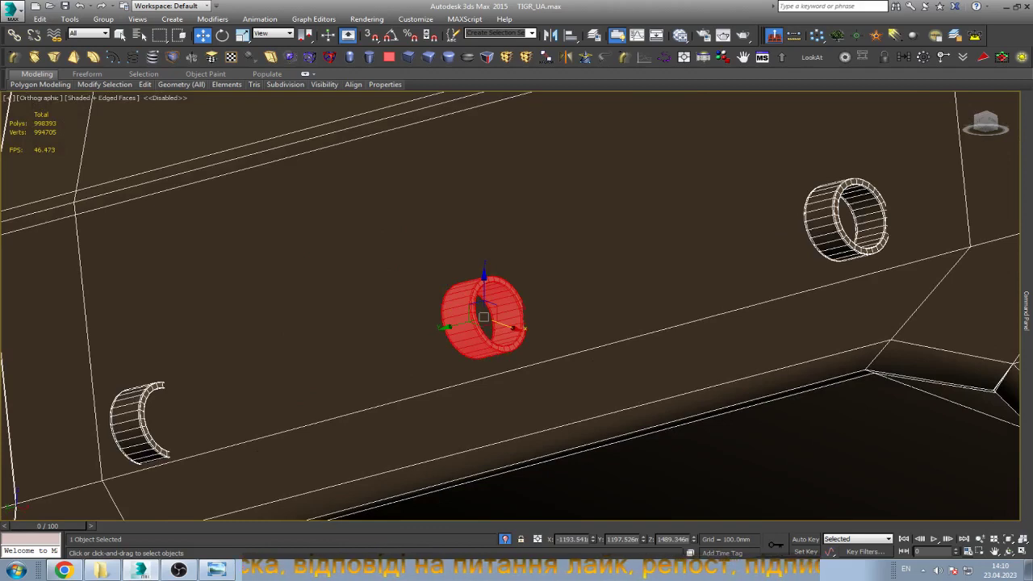
right_click(579, 538)
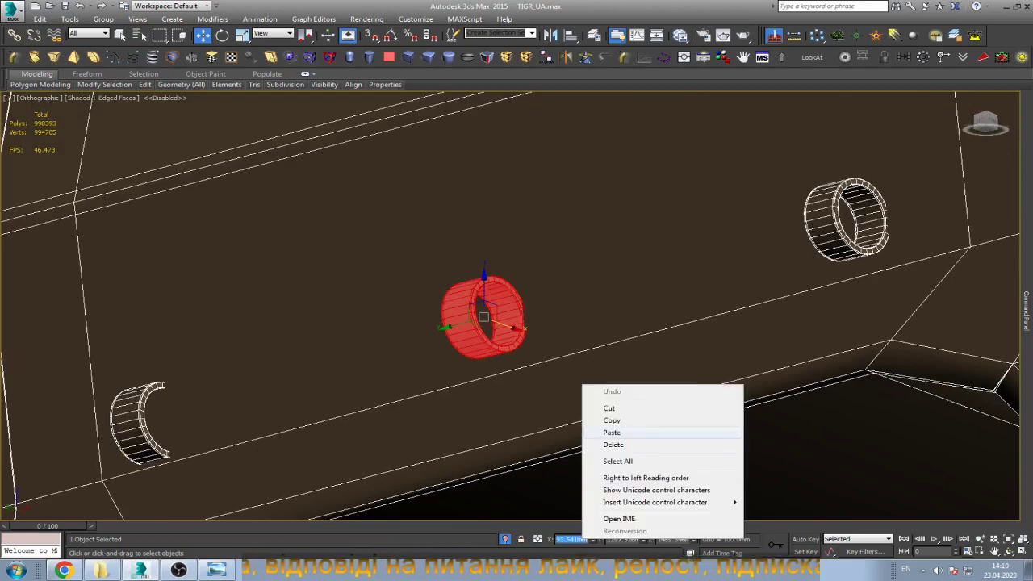
key(Escape)
Give the lower-left crescent ring the copied X position of about -1193.5 mm.
click(141, 420)
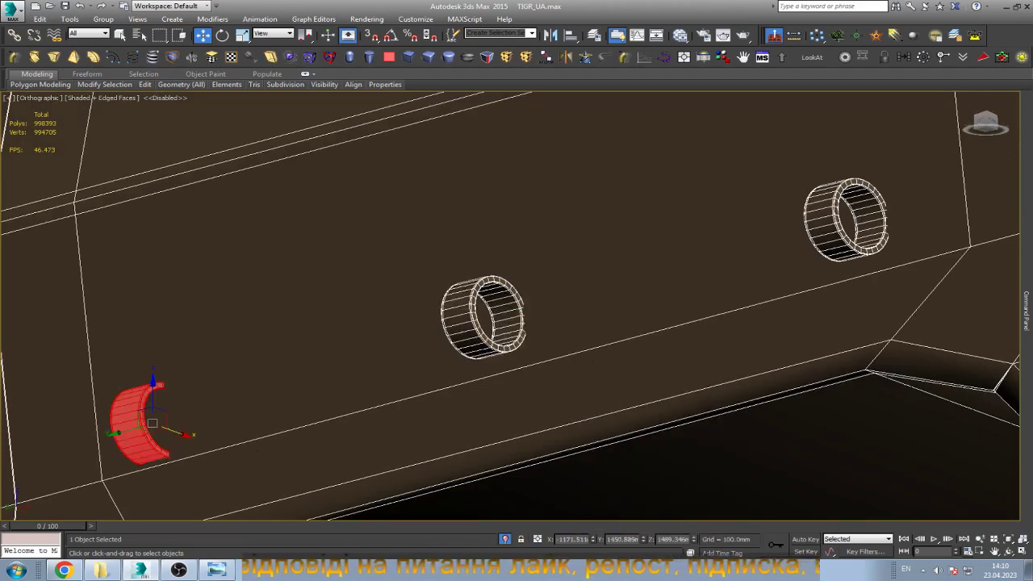
right_click(574, 539)
click(601, 428)
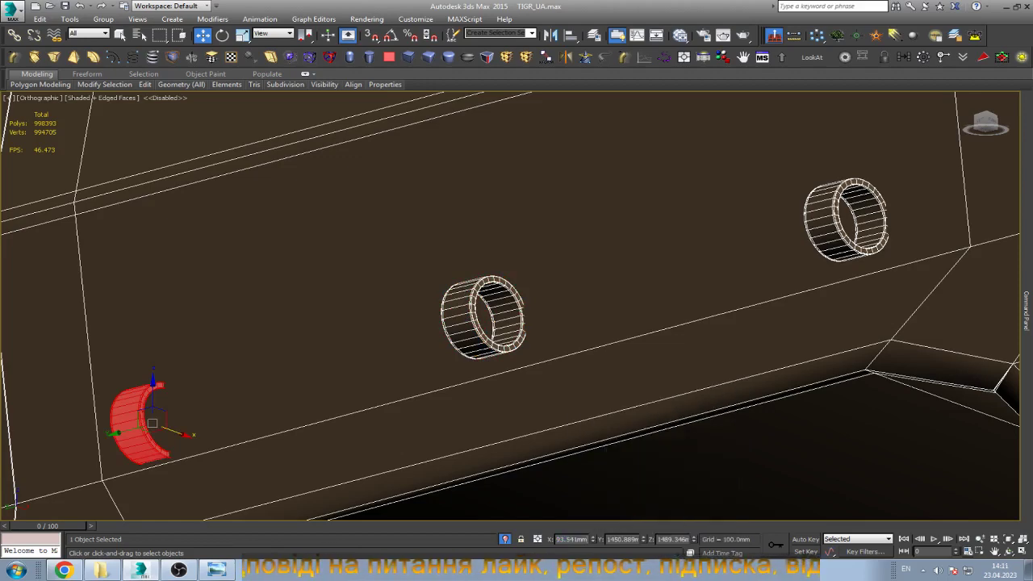
text(-1193.539)
key(Return)
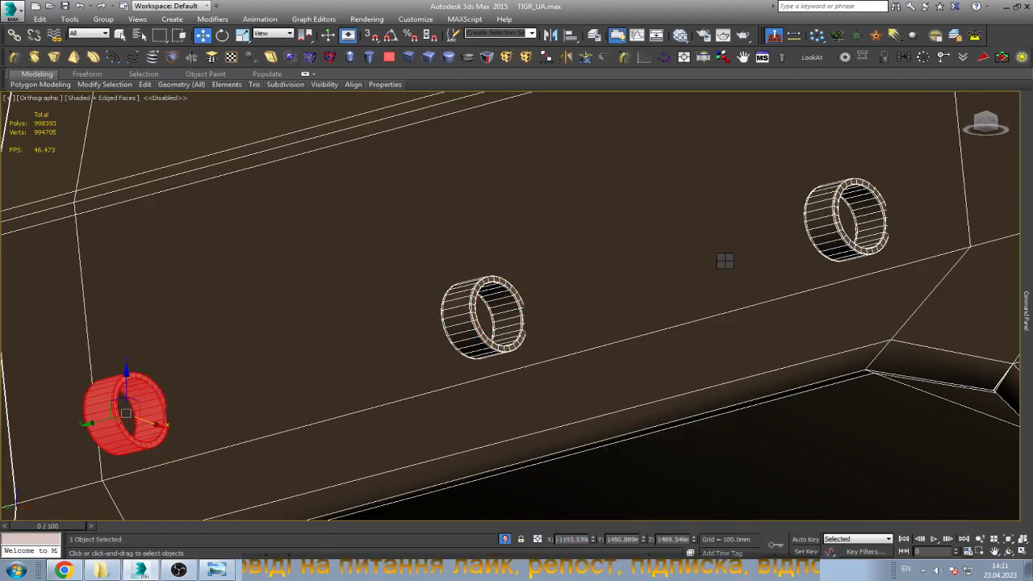
scroll(723, 259, down, 3)
scroll(322, 277, up, 3)
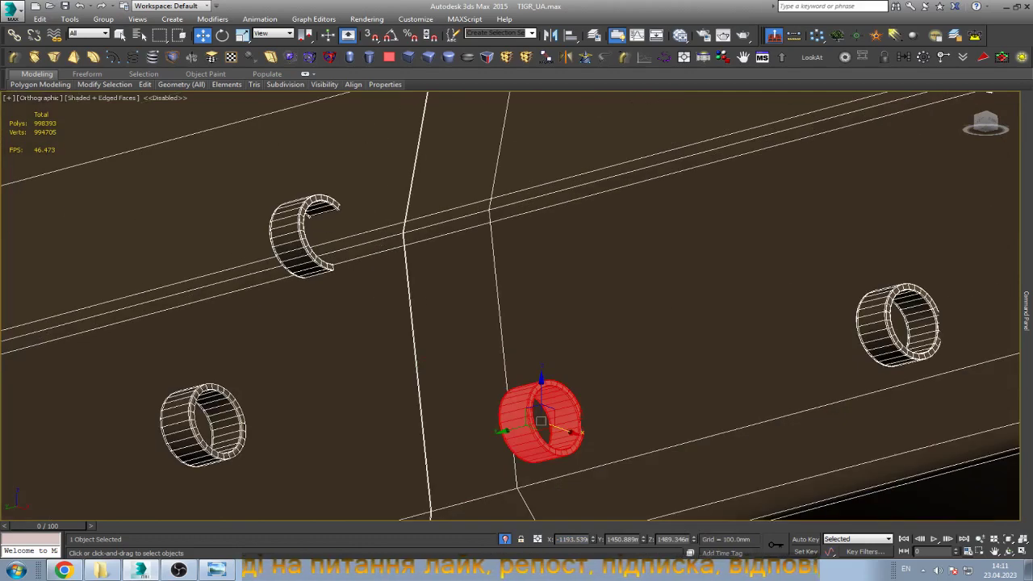
Give the upper crescent ring the same X position of about -1193.5 mm.
click(203, 426)
scroll(205, 434, up, 4)
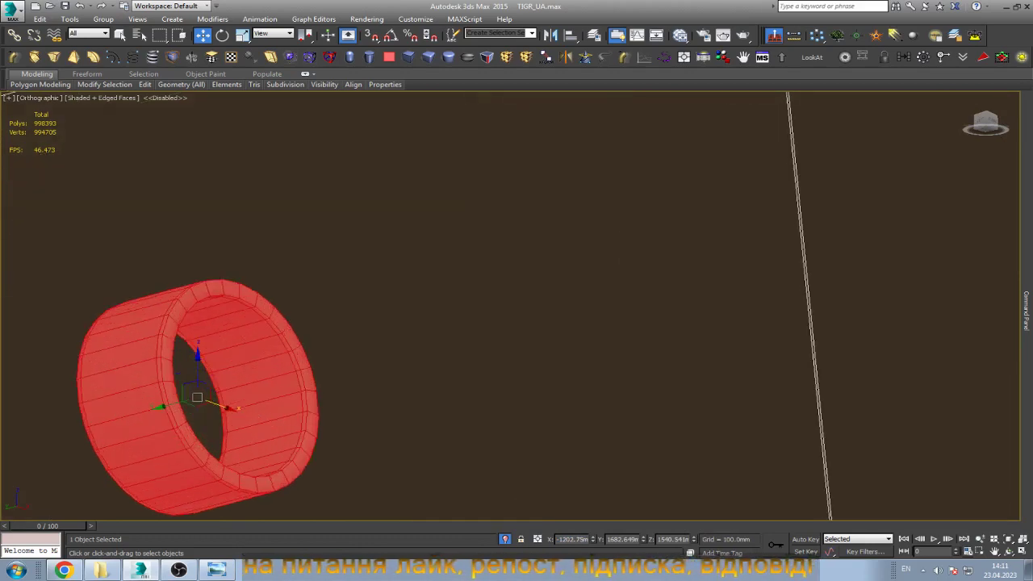
scroll(362, 400, down, 2)
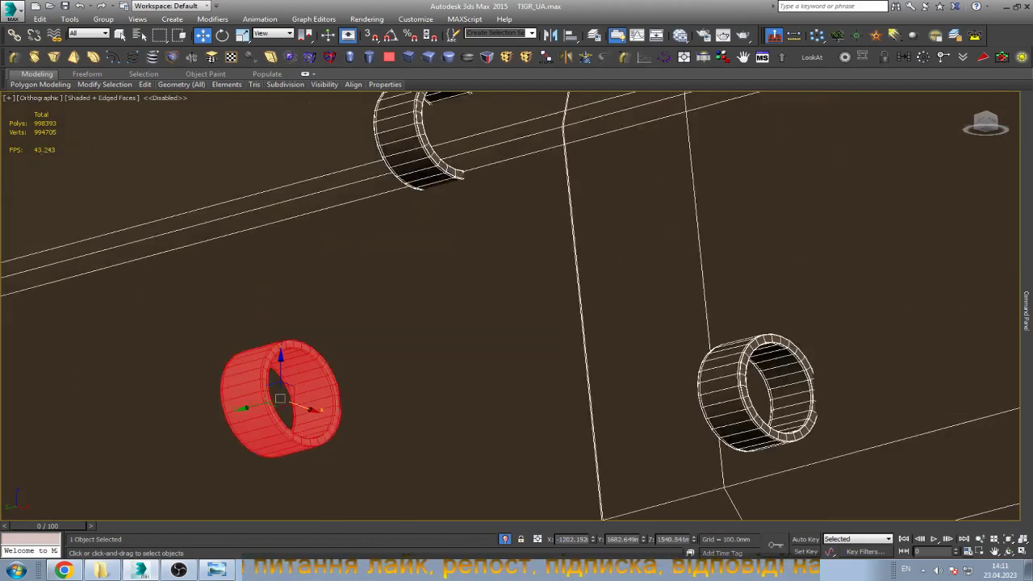
scroll(353, 418, down, 1)
click(405, 208)
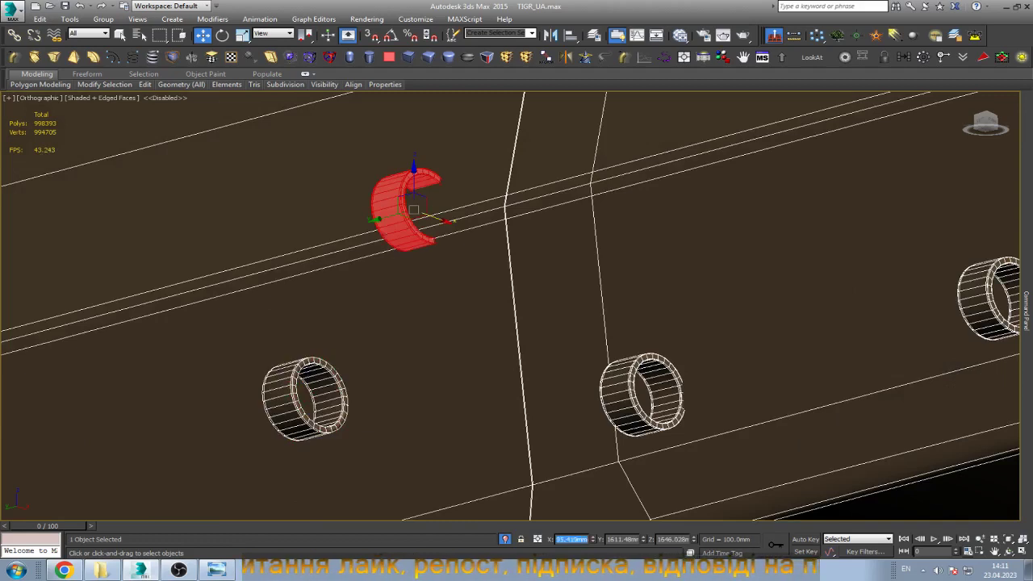
right_click(574, 539)
click(605, 432)
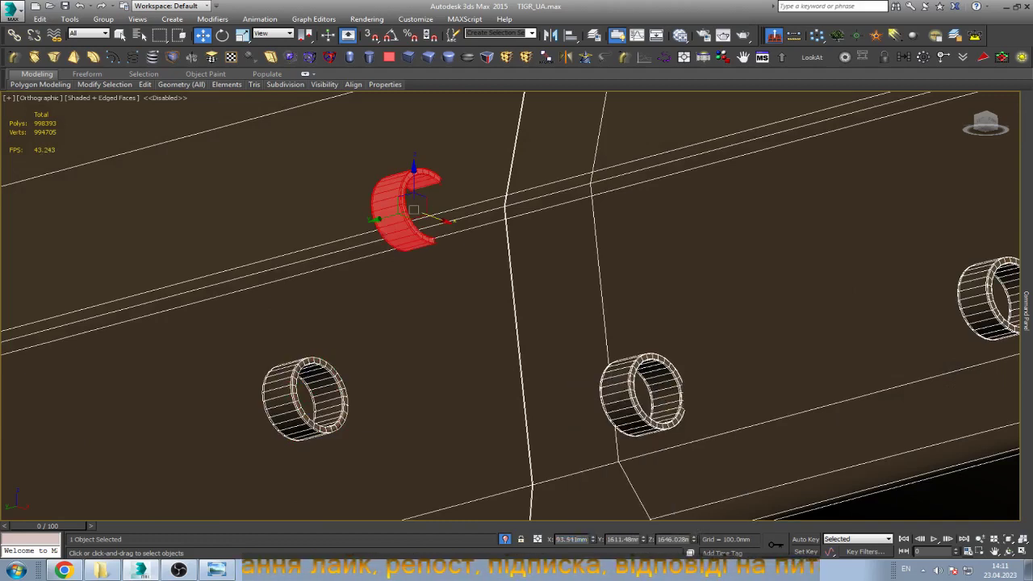
text(-1153.537)
key(Return)
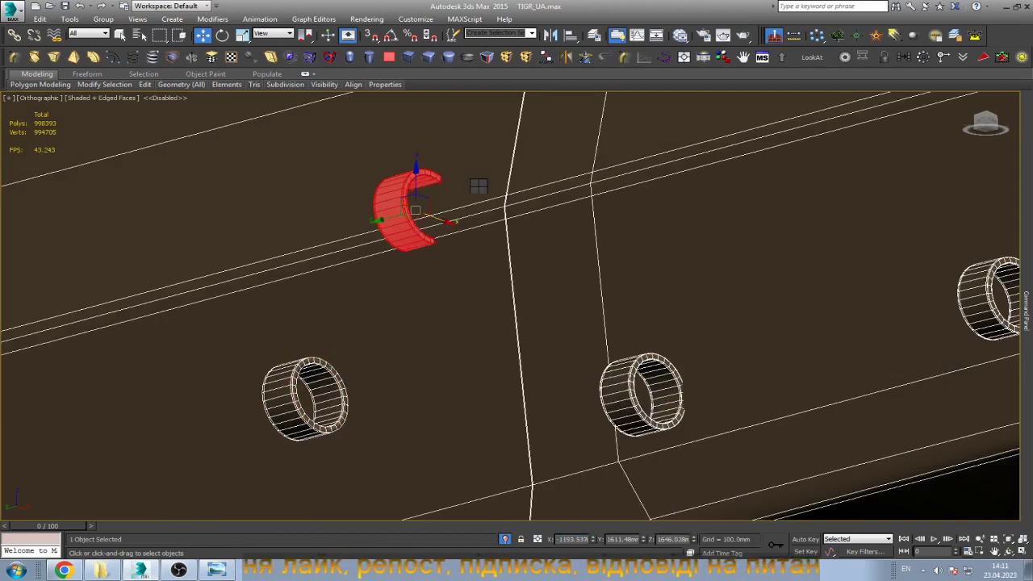
scroll(477, 186, up, 2)
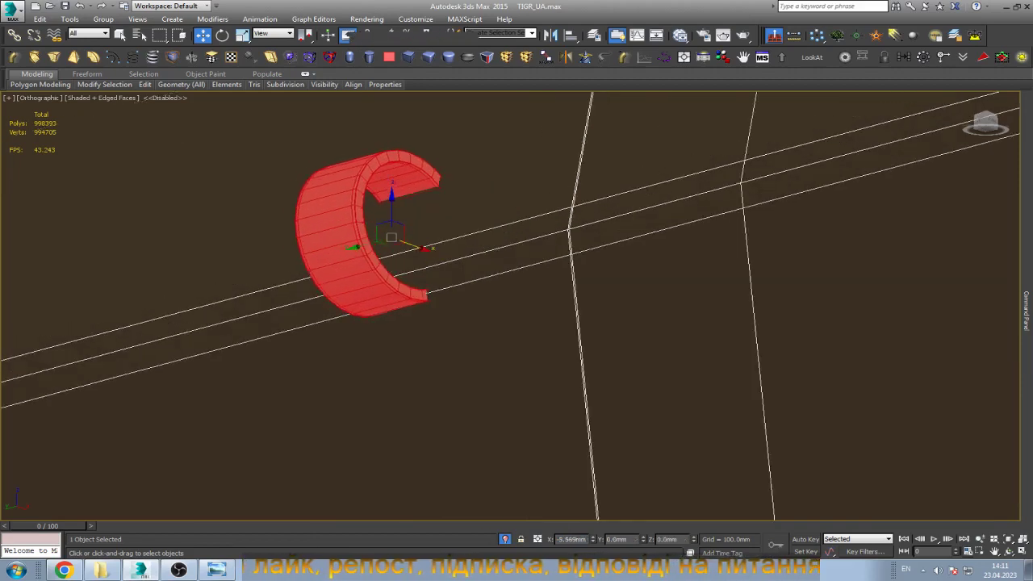
scroll(315, 282, down, 2)
scroll(340, 287, down, 3)
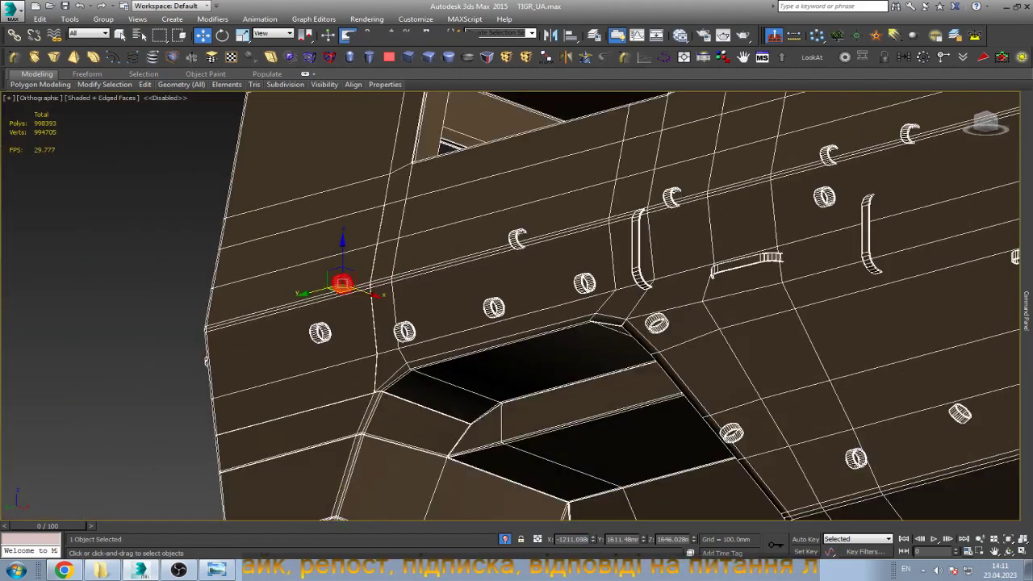
scroll(484, 246, up, 3)
Frame the centre ring in the view and inspect the next ring along the hull.
click(516, 250)
key(z)
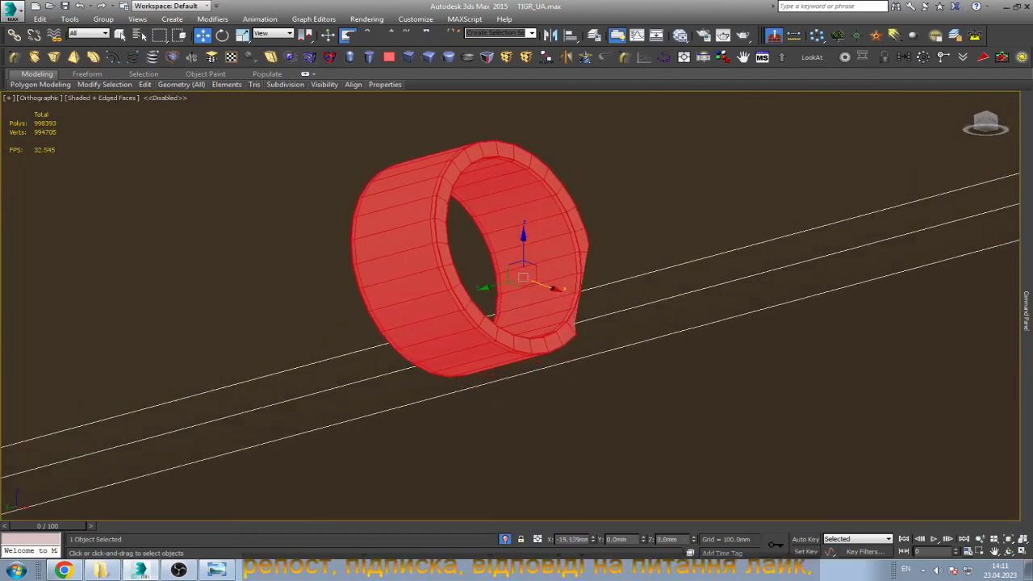
scroll(386, 304, down, 2)
scroll(386, 303, down, 4)
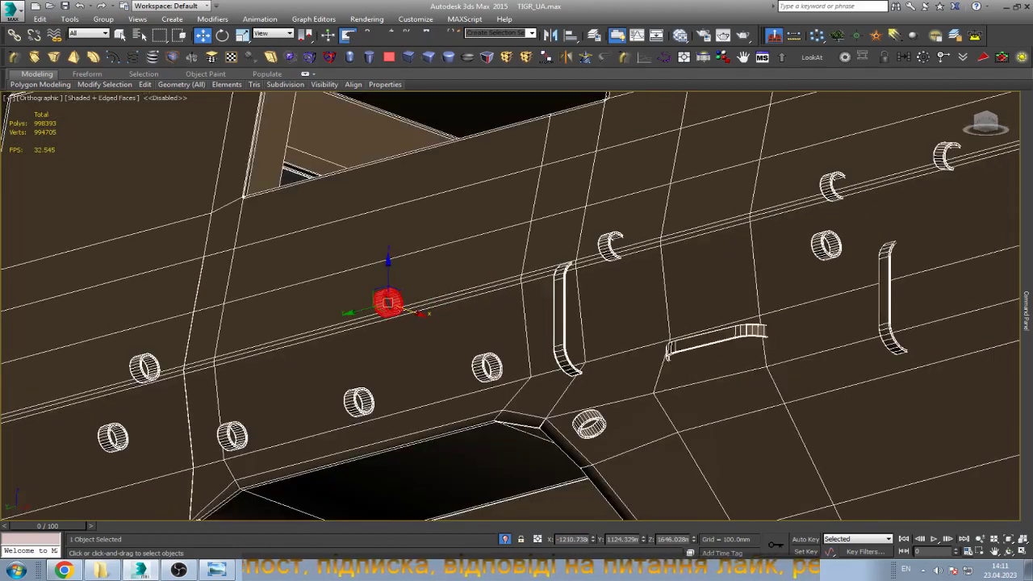
scroll(611, 266, up, 5)
click(577, 202)
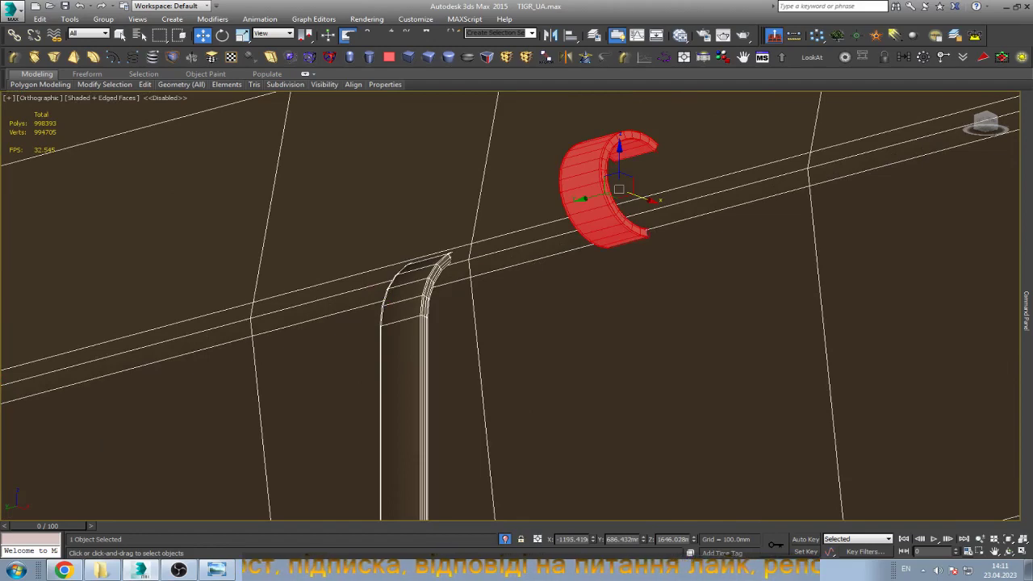
scroll(632, 451, down, 2)
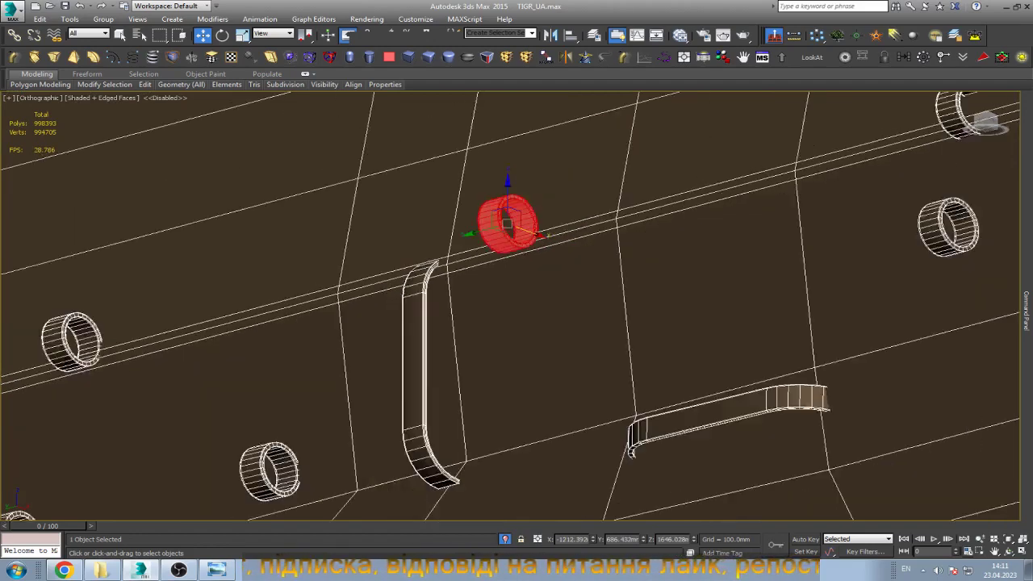
scroll(416, 323, down, 1)
scroll(416, 347, up, 6)
Select the vertical handle and a nearby ring to check their alignment.
click(367, 322)
scroll(363, 326, down, 4)
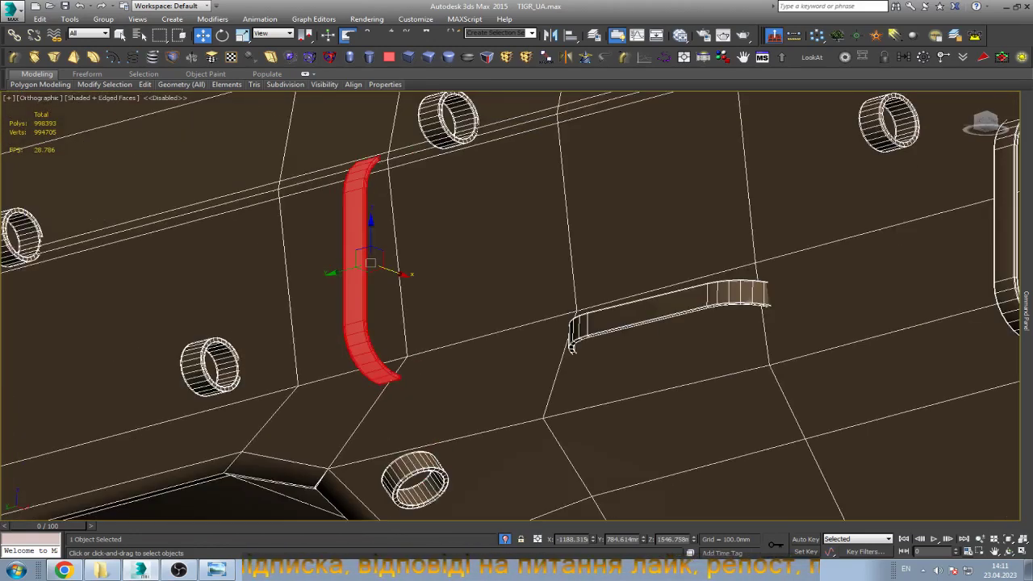
scroll(420, 282, down, 3)
scroll(646, 208, up, 2)
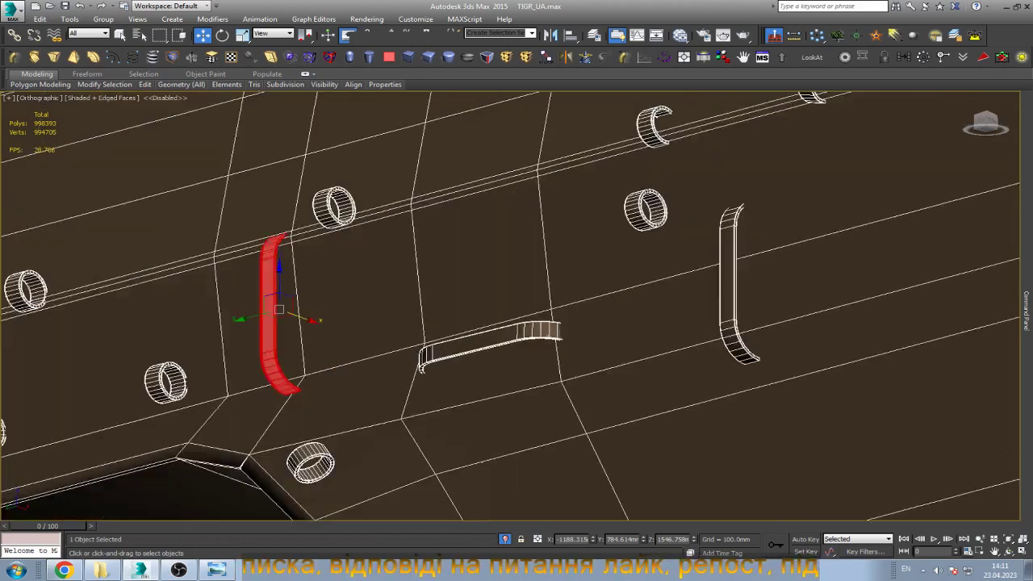
scroll(645, 208, up, 2)
click(646, 208)
scroll(686, 211, up, 4)
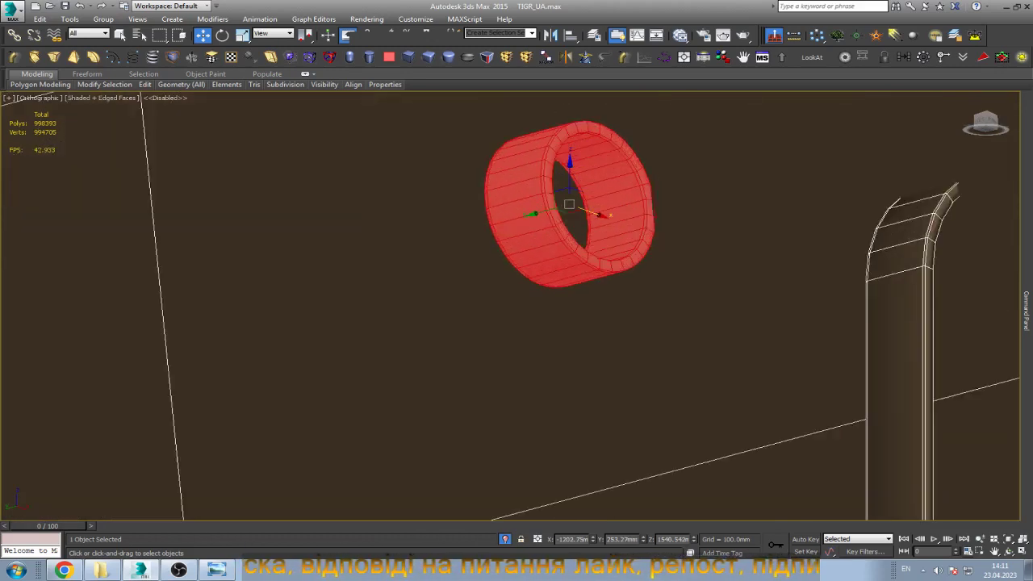
scroll(439, 234, down, 4)
scroll(439, 234, down, 2)
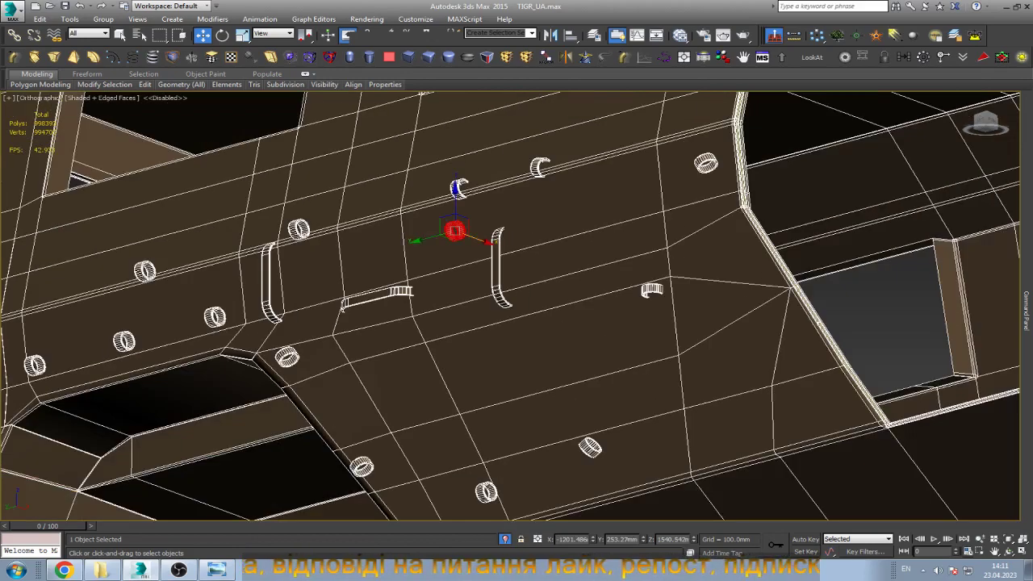
scroll(506, 242, up, 5)
scroll(506, 242, up, 2)
scroll(506, 242, up, 2)
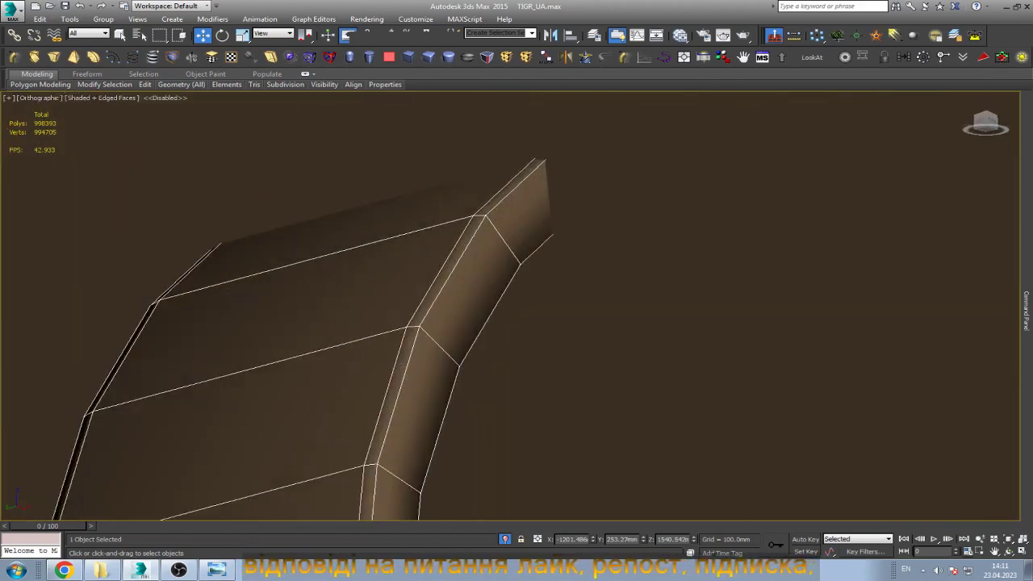
Loop-select an edge on the vertical handle and insert a new edge loop across it.
click(1026, 311)
click(943, 161)
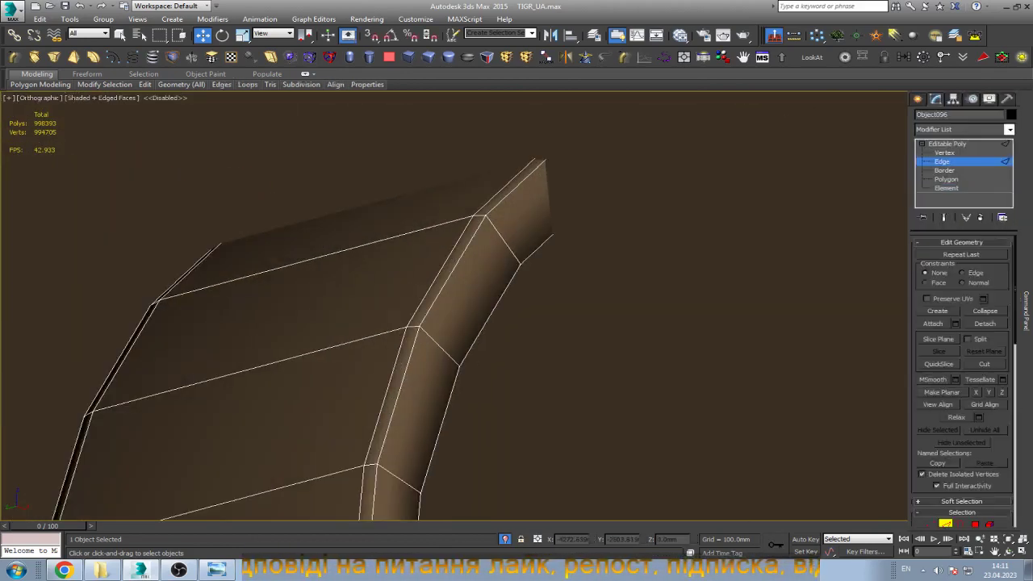
click(501, 239)
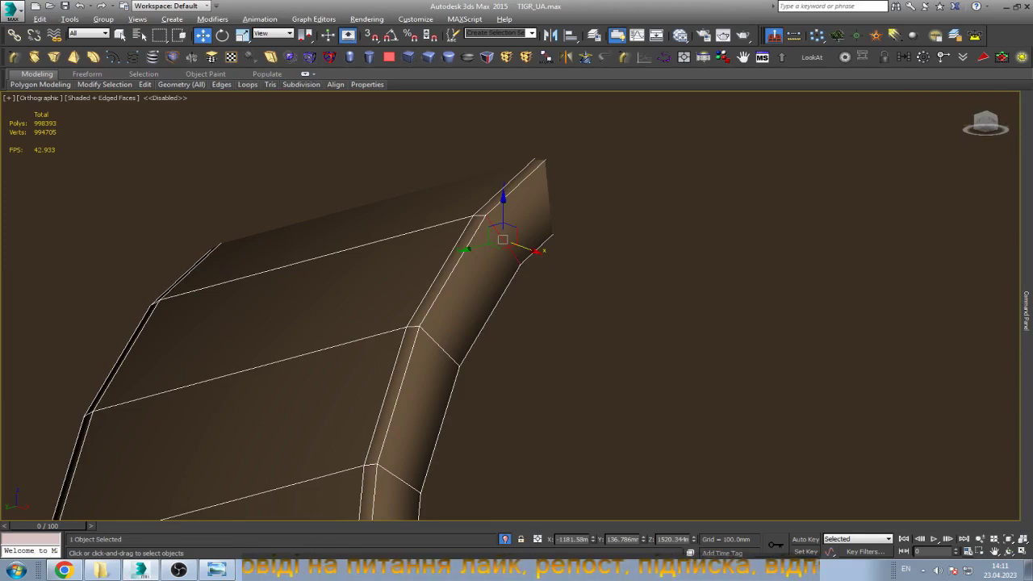
double_click(503, 241)
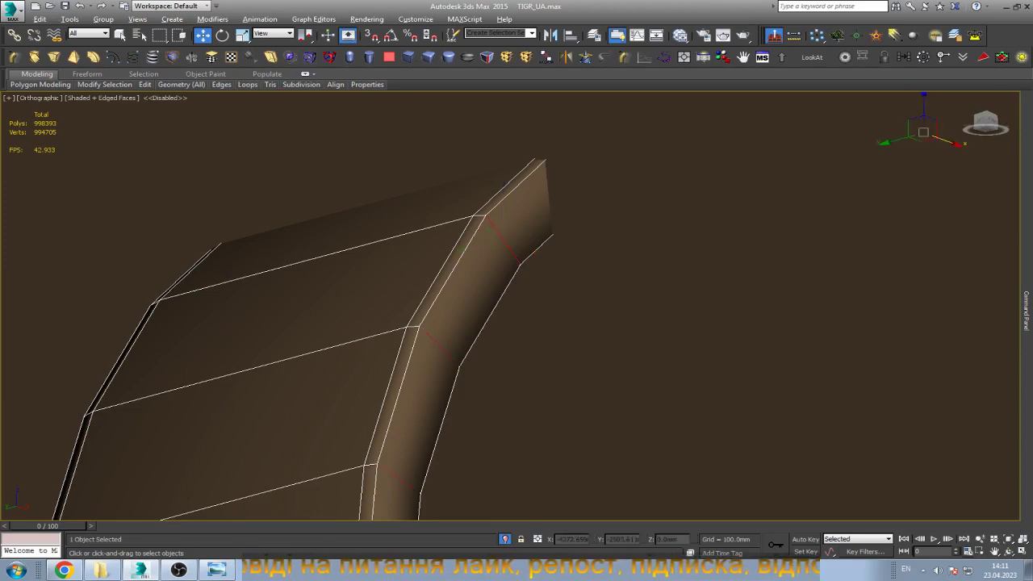
click(505, 243)
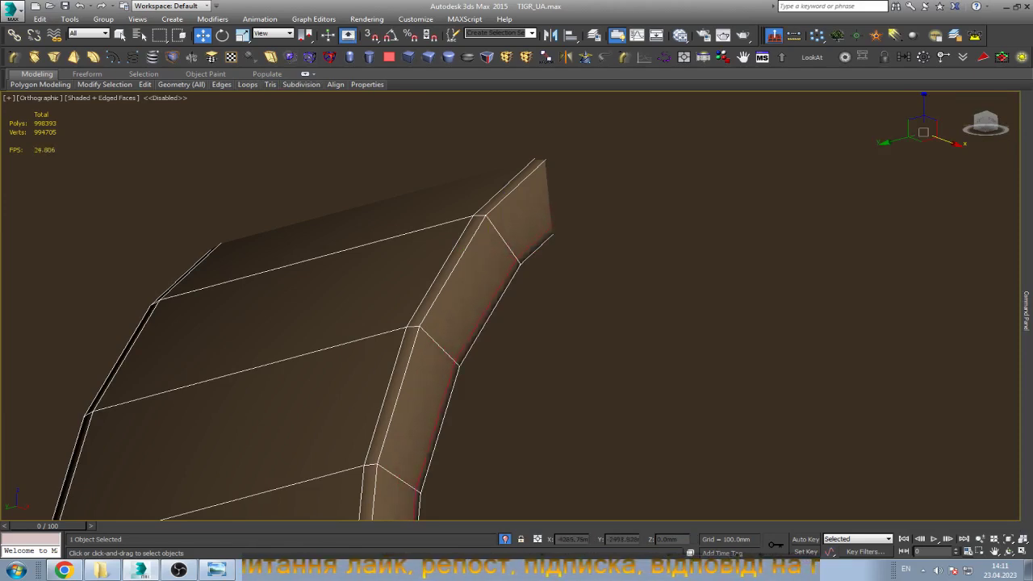
scroll(431, 296, down, 3)
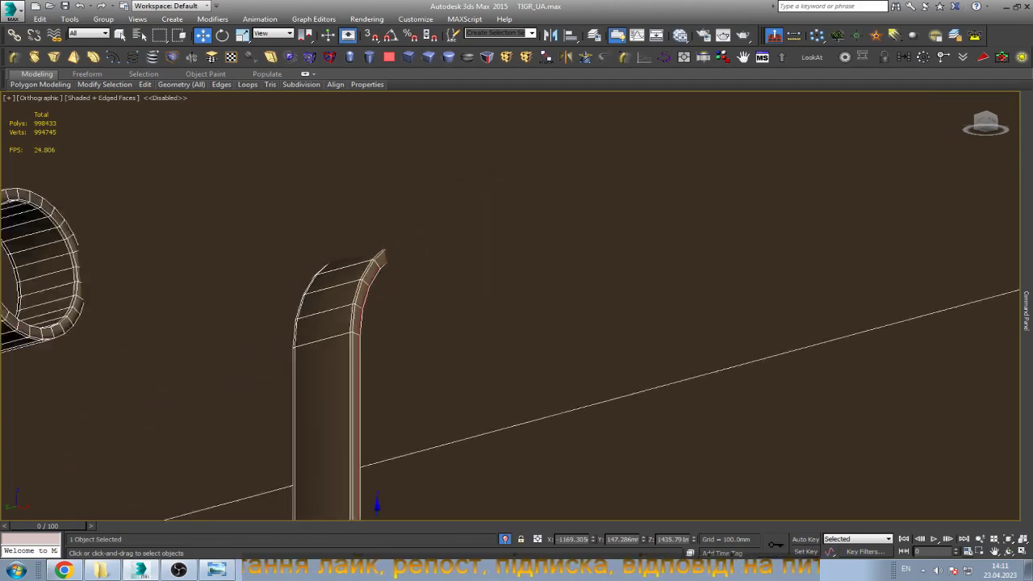
scroll(430, 295, down, 4)
scroll(347, 262, down, 4)
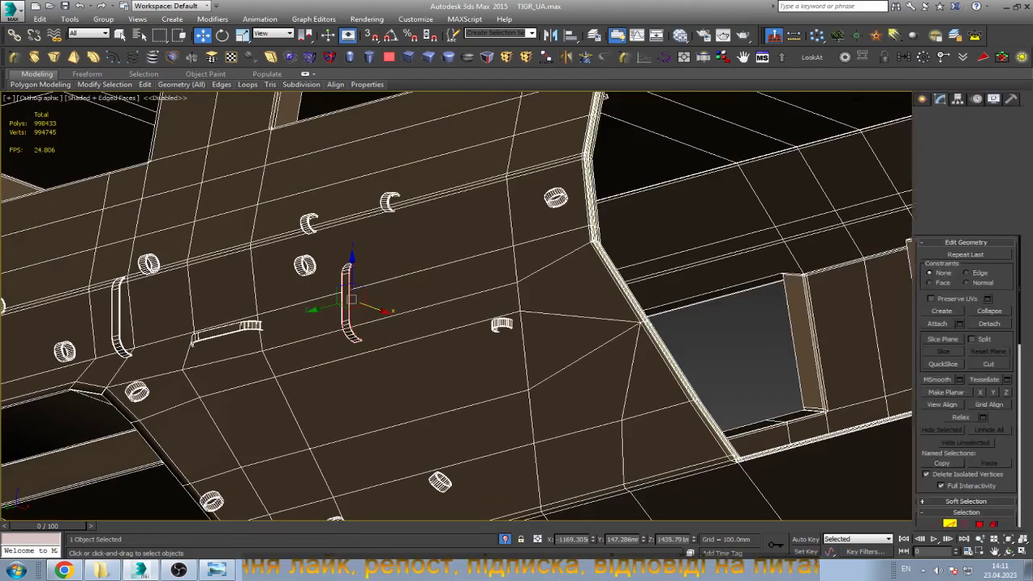
click(305, 265)
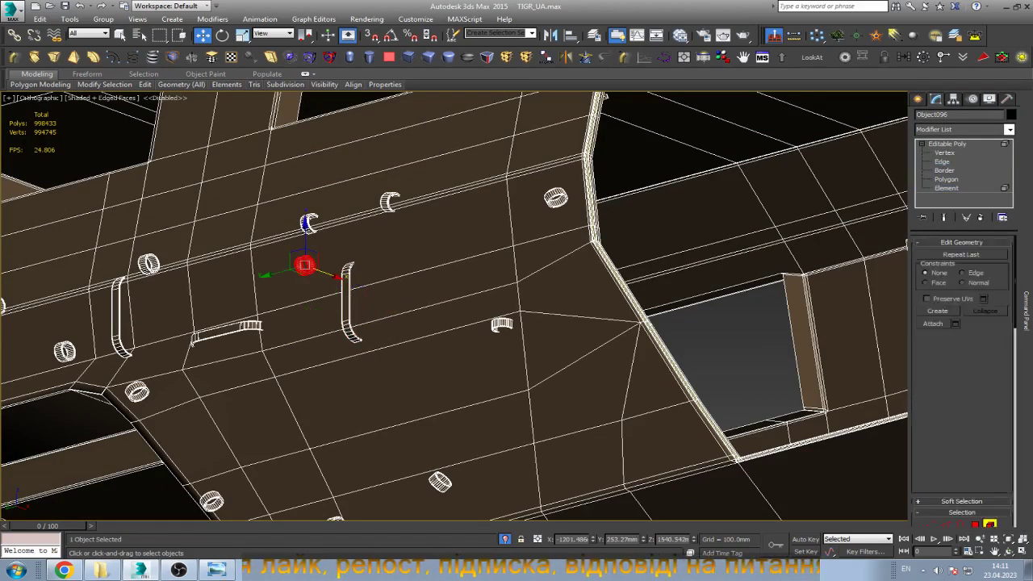
click(501, 324)
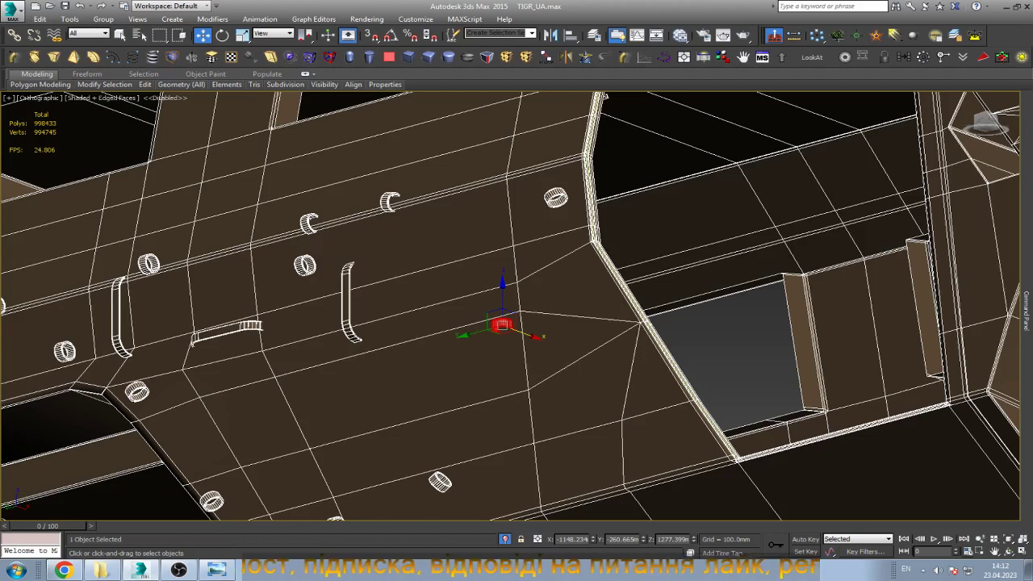
Slide another C-shaped ring on the hull slightly along X.
scroll(565, 283, up, 3)
scroll(565, 282, up, 3)
scroll(565, 282, up, 3)
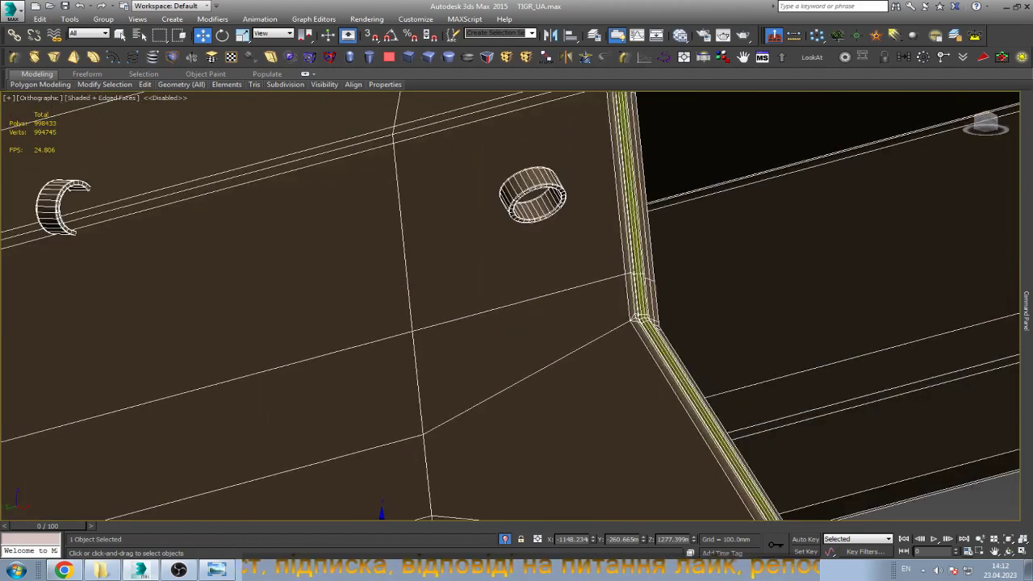
click(532, 194)
scroll(566, 192, up, 3)
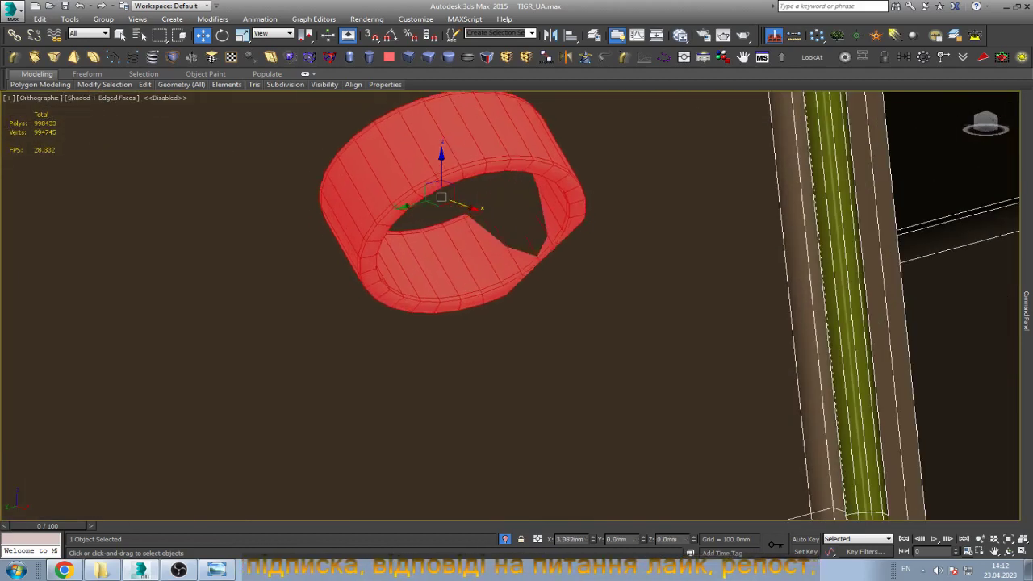
scroll(562, 299, down, 5)
scroll(541, 280, down, 3)
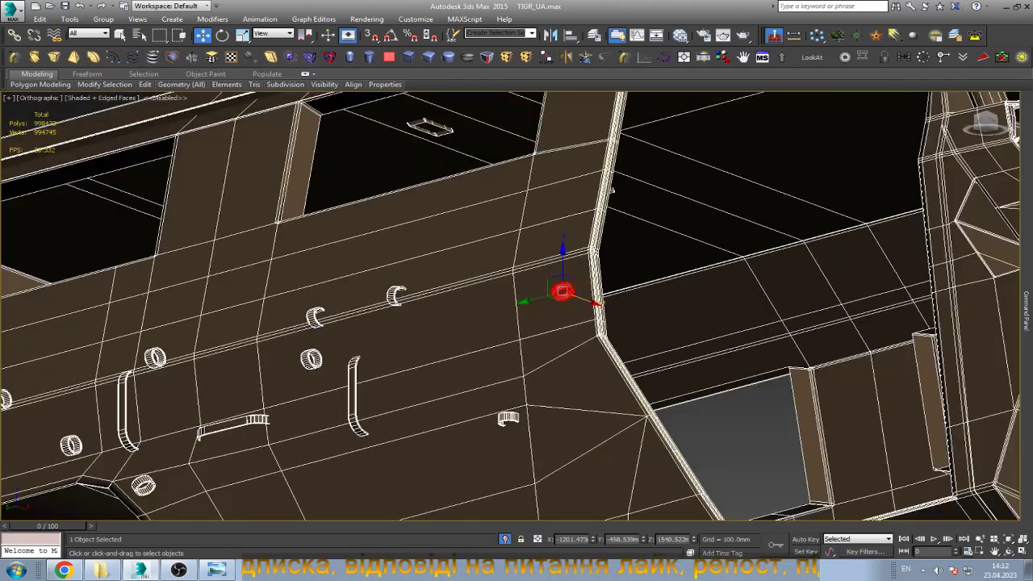
scroll(404, 266, up, 4)
click(403, 266)
scroll(403, 266, up, 3)
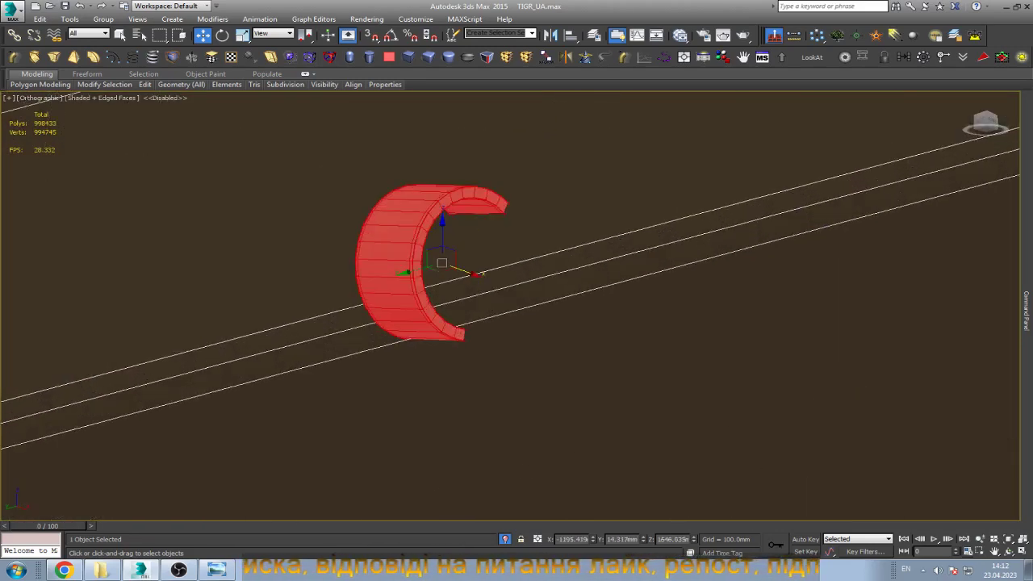
drag(464, 269, 439, 263)
Shift the next C-ring into line with the other rings.
scroll(500, 267, down, 3)
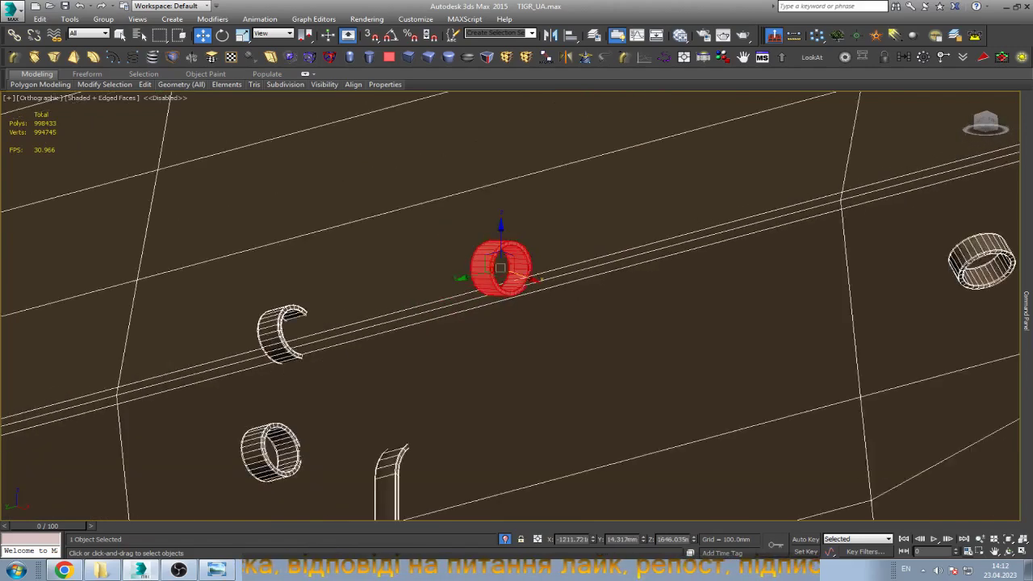
scroll(554, 274, down, 2)
scroll(365, 311, up, 4)
click(359, 305)
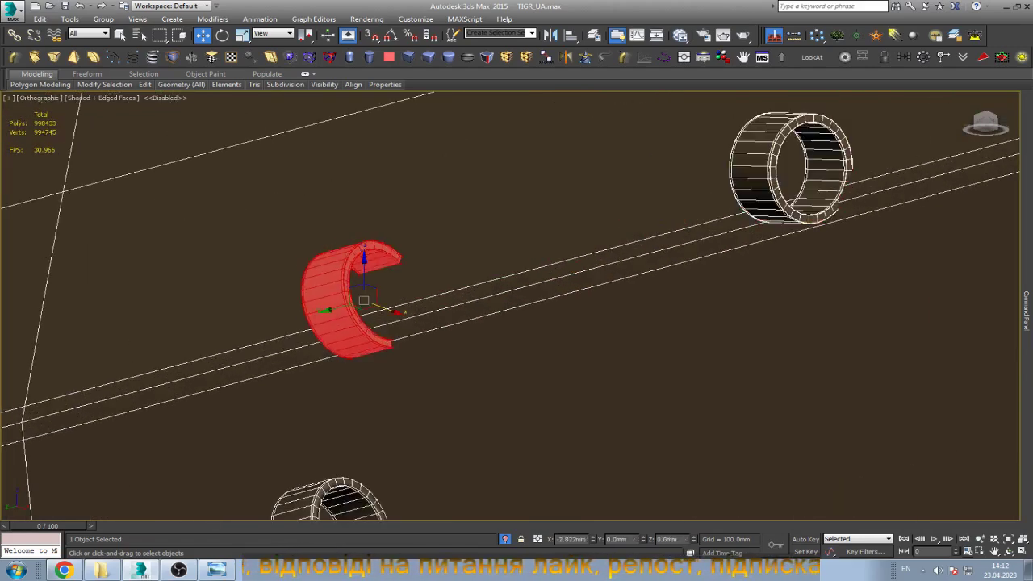
drag(364, 301, 379, 297)
scroll(416, 226, down, 3)
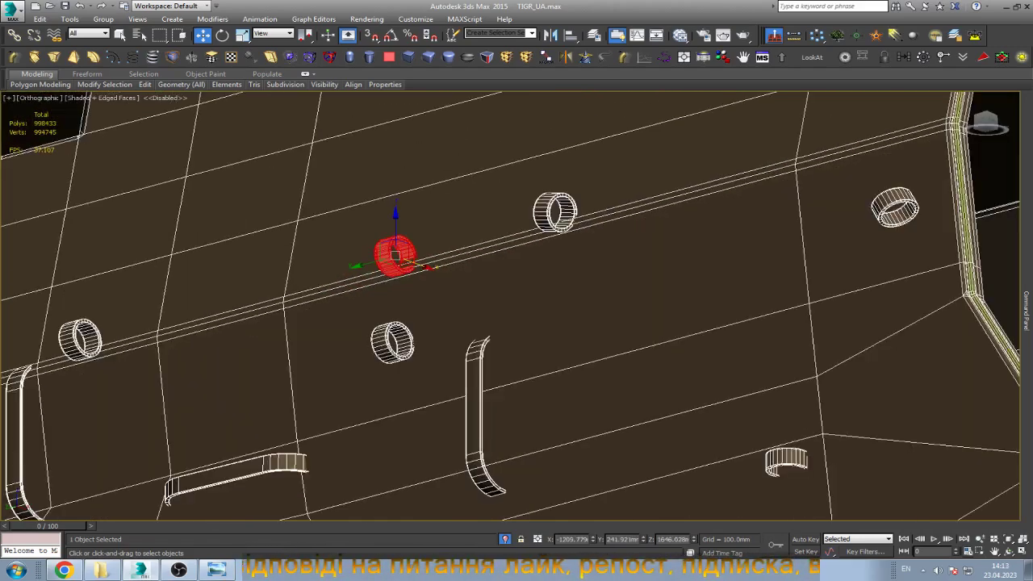
scroll(412, 316, up, 4)
scroll(411, 317, up, 1)
scroll(407, 363, up, 3)
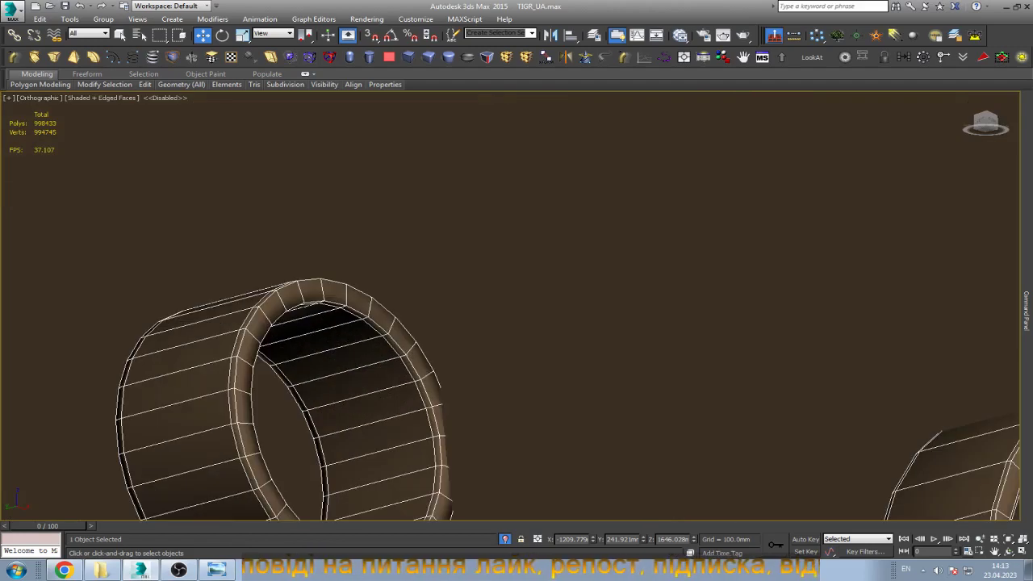
scroll(373, 296, up, 4)
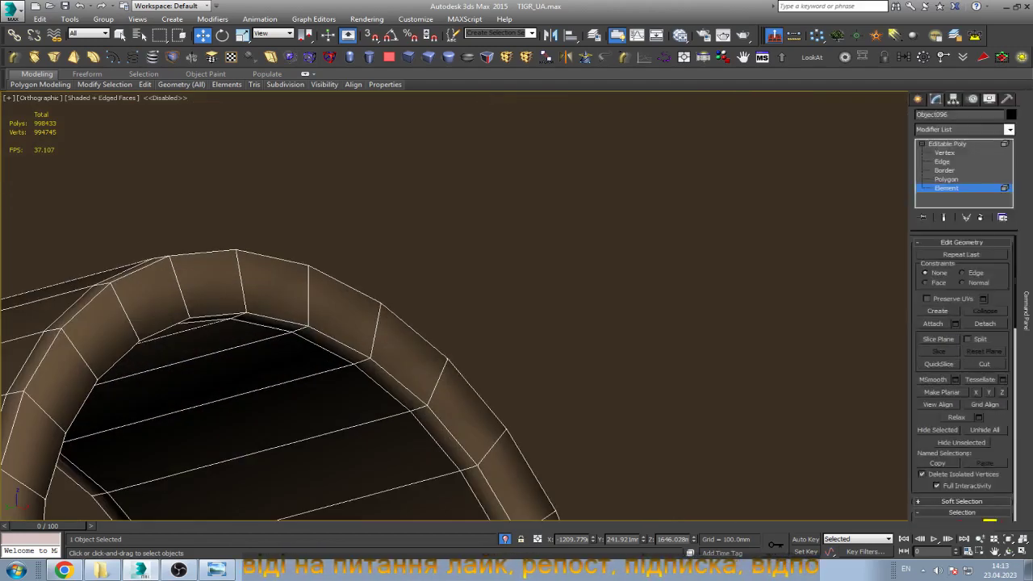
Ring-select a side edge of the ring and connect it with a new edge loop.
click(942, 162)
scroll(407, 323, down, 3)
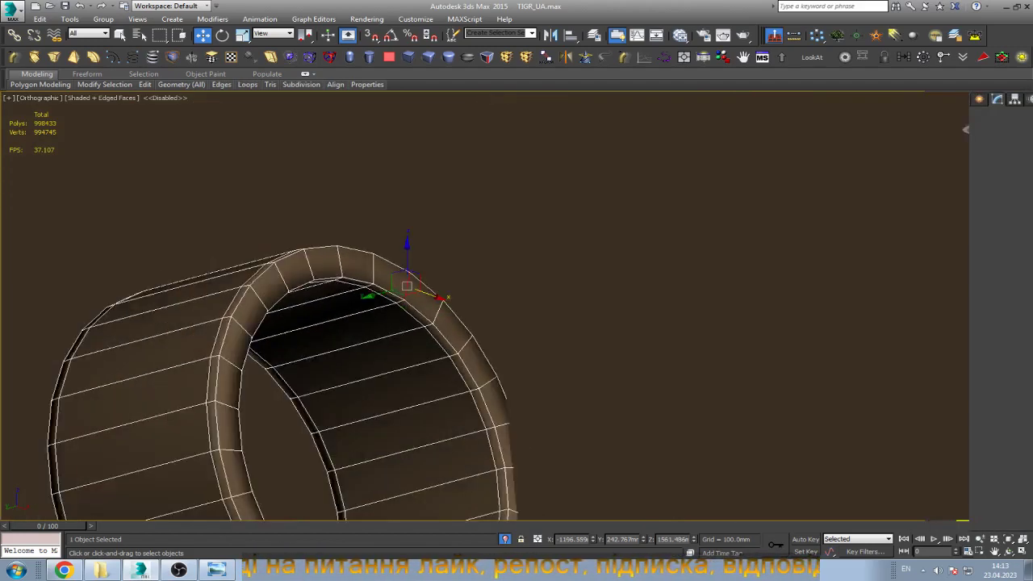
scroll(443, 247, down, 5)
click(1007, 551)
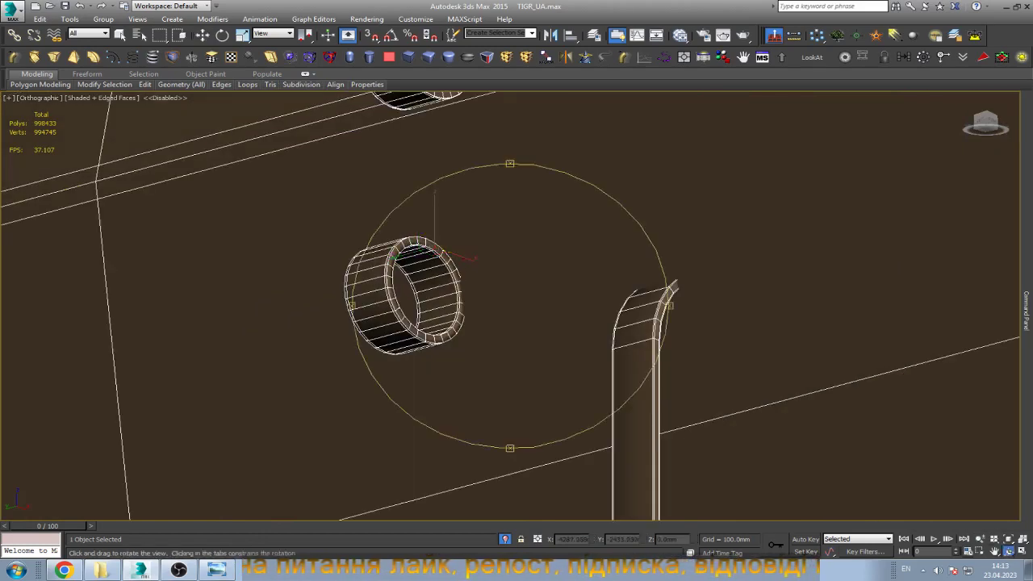
scroll(443, 257, up, 6)
key(w)
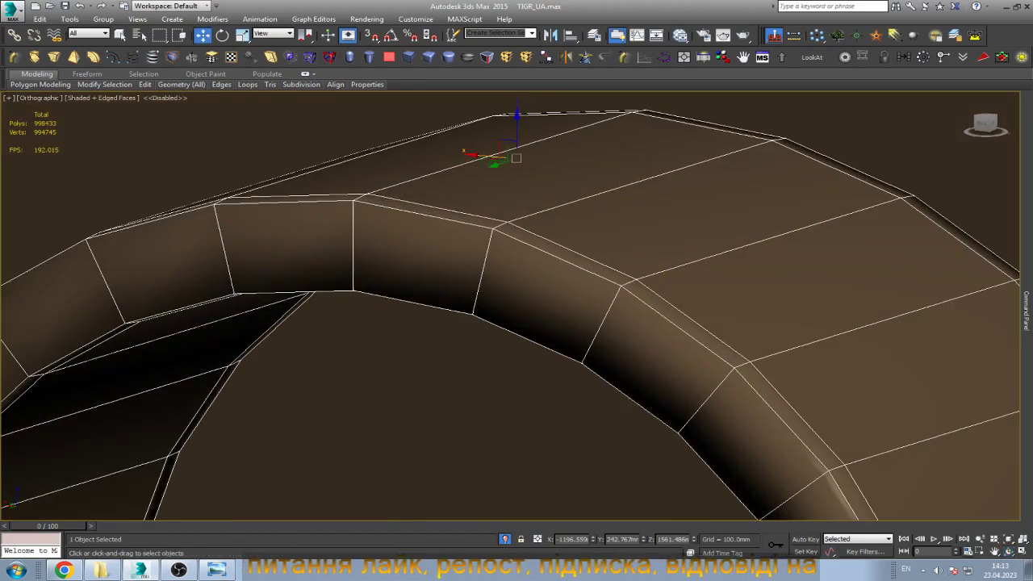
click(478, 290)
key(alt+r)
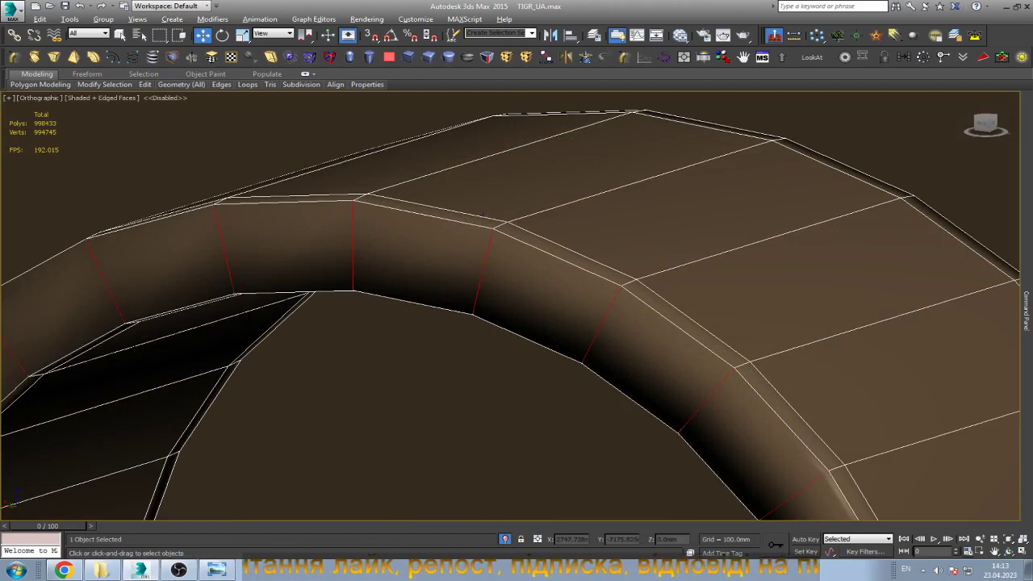
key(ctrl+shift+e)
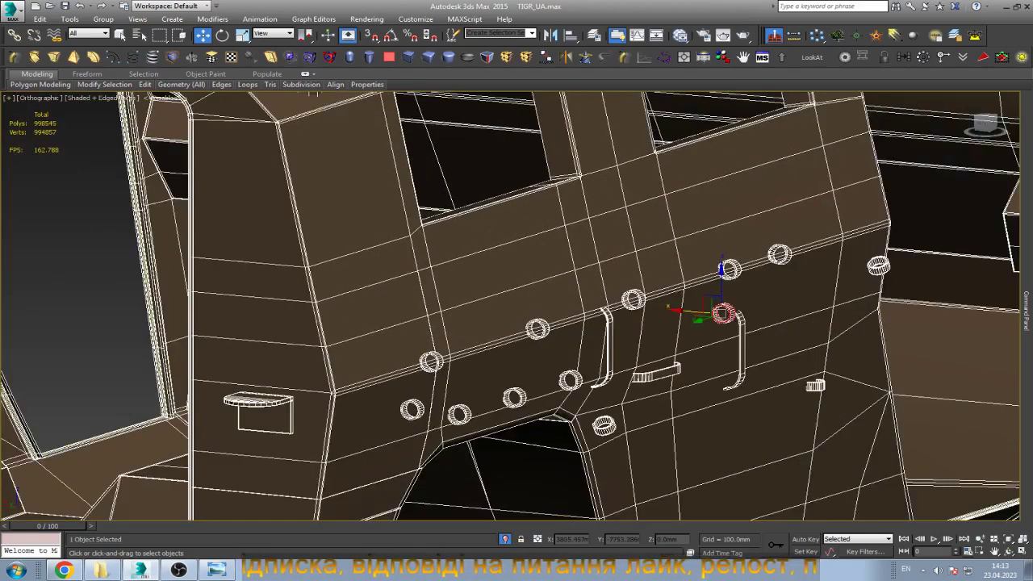
scroll(420, 242, up, 5)
scroll(419, 242, up, 3)
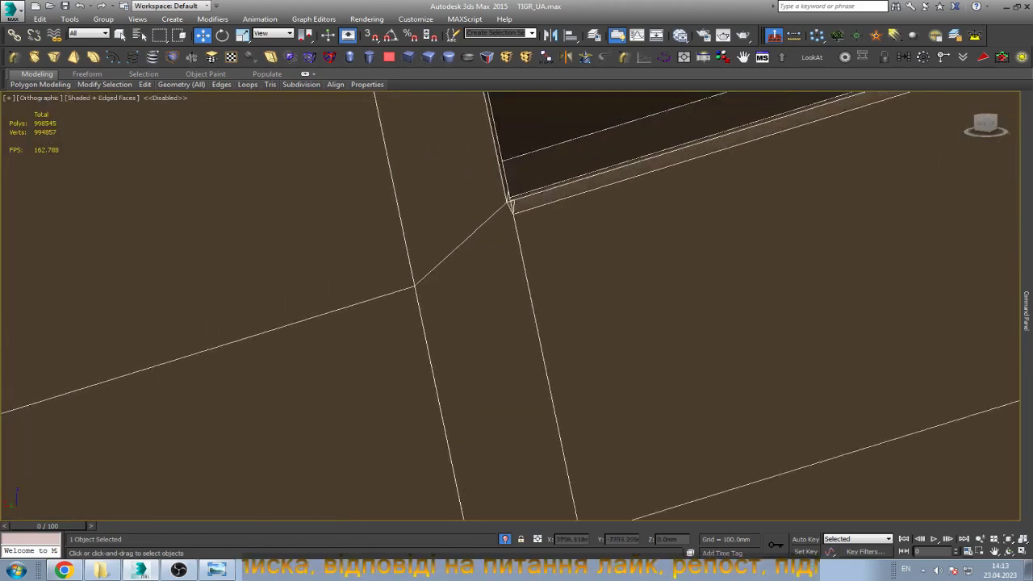
scroll(419, 242, up, 2)
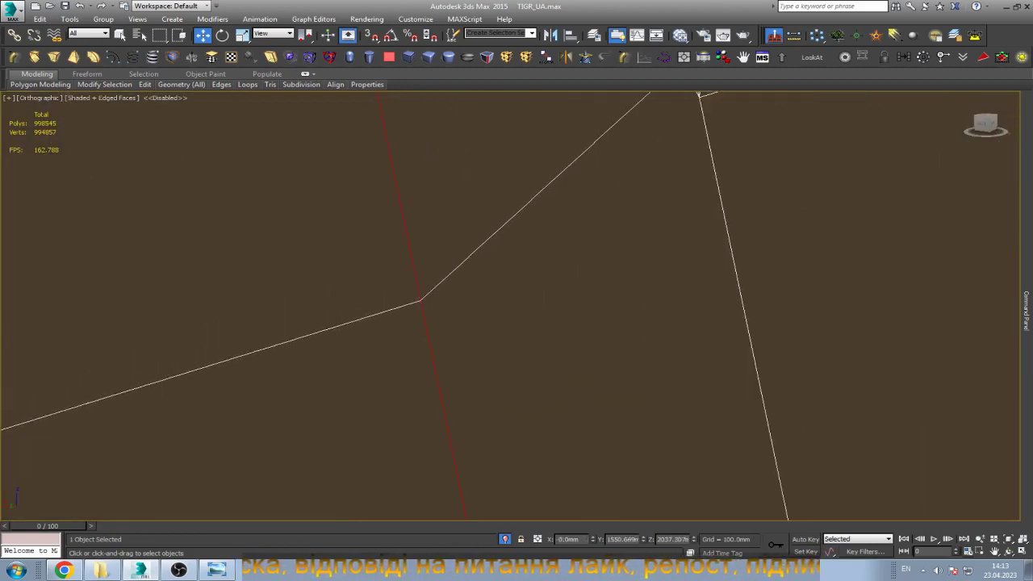
key(z)
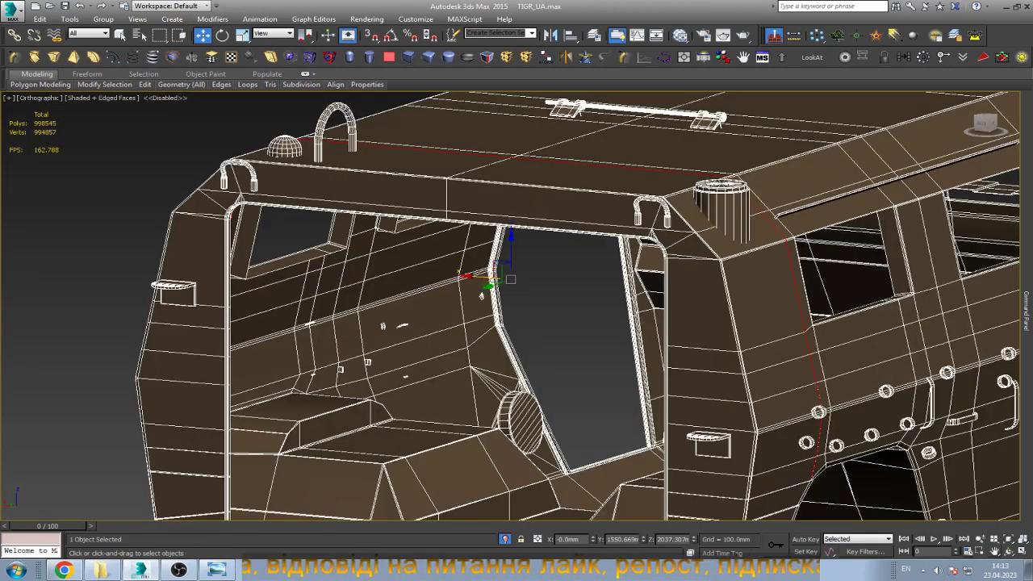
click(1008, 551)
drag(565, 339, 452, 322)
scroll(516, 306, up, 3)
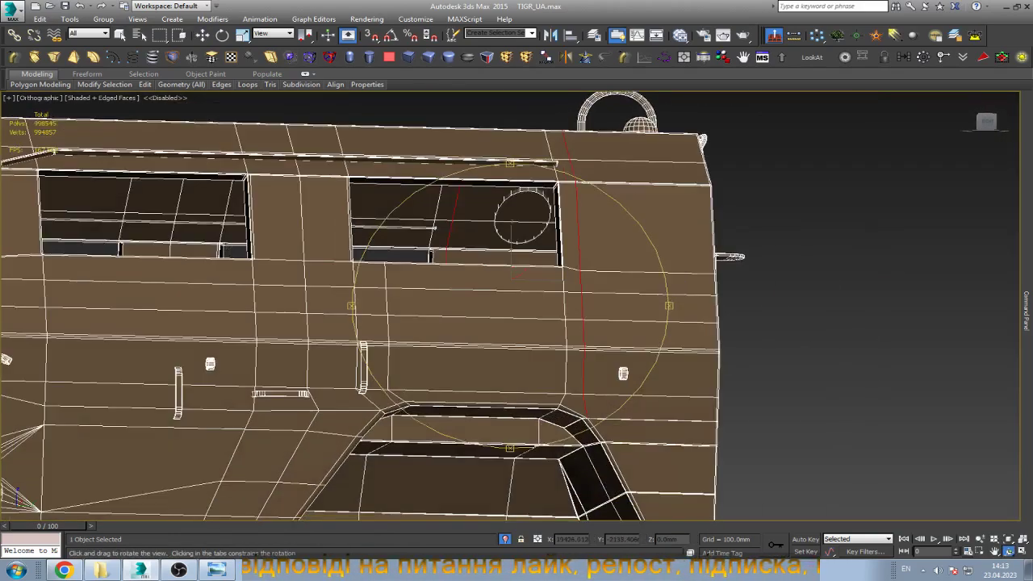
scroll(517, 307, up, 3)
scroll(516, 307, up, 3)
scroll(516, 307, up, 2)
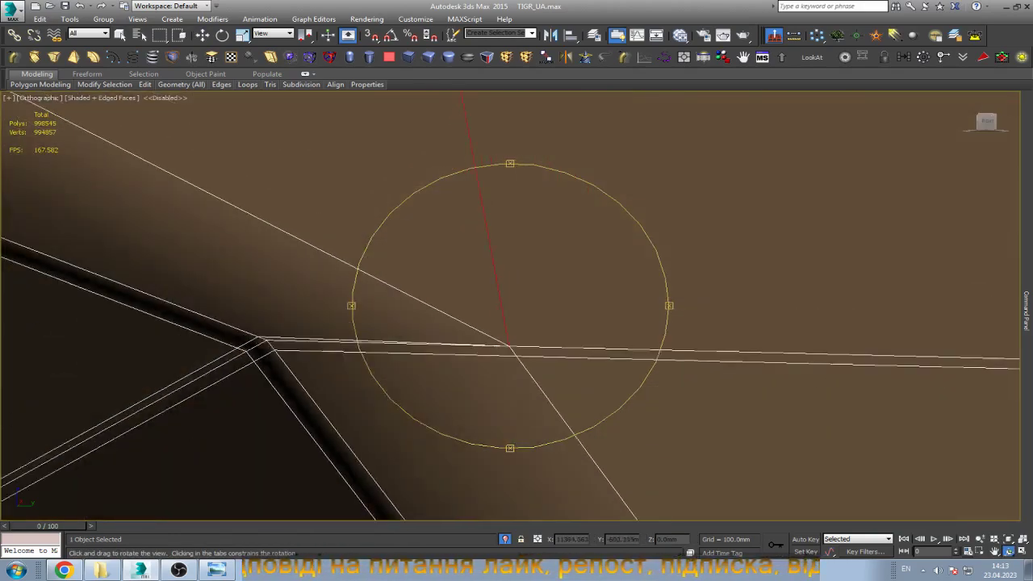
drag(516, 306, 484, 291)
scroll(403, 322, down, 5)
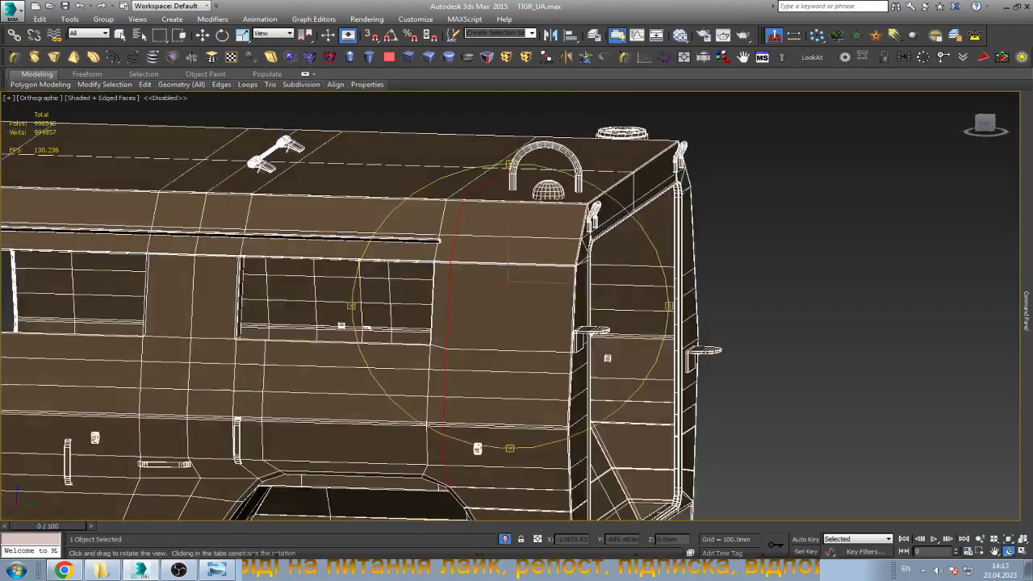
mouse_move(403, 323)
mouse_down()
mouse_move(290, 328)
mouse_move(408, 240)
mouse_move(452, 266)
mouse_up()
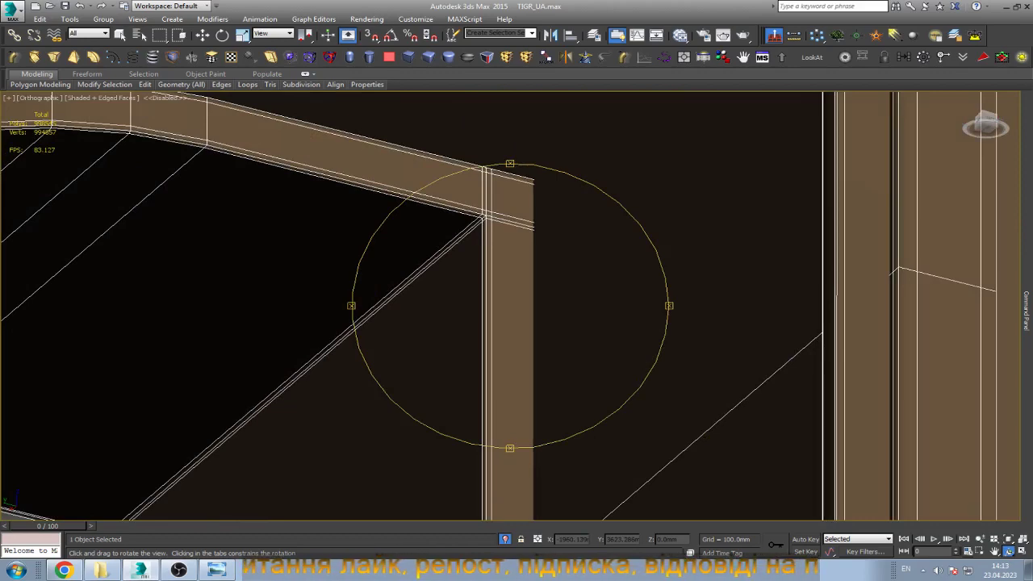
scroll(509, 306, down, 10)
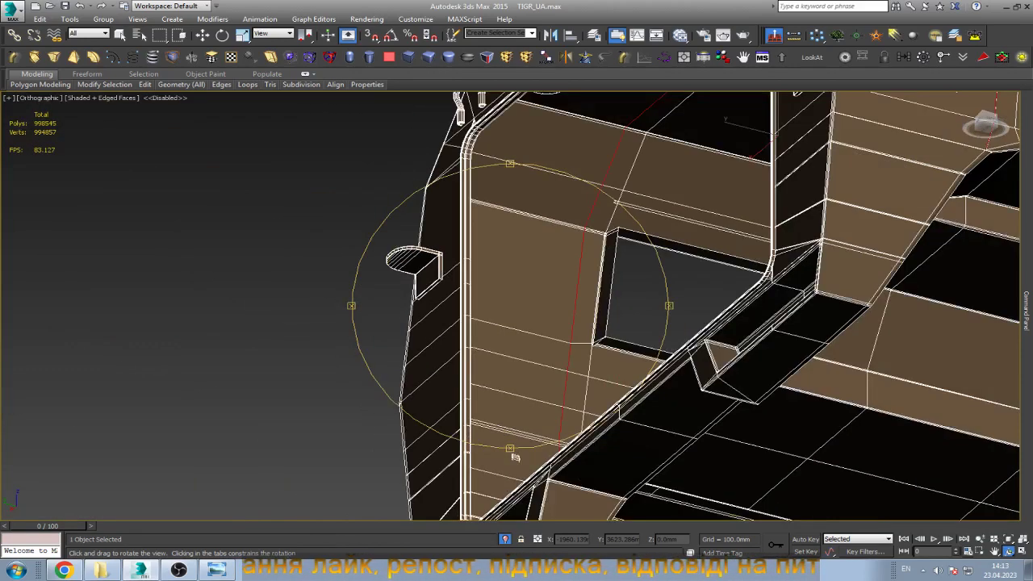
drag(565, 242, 589, 246)
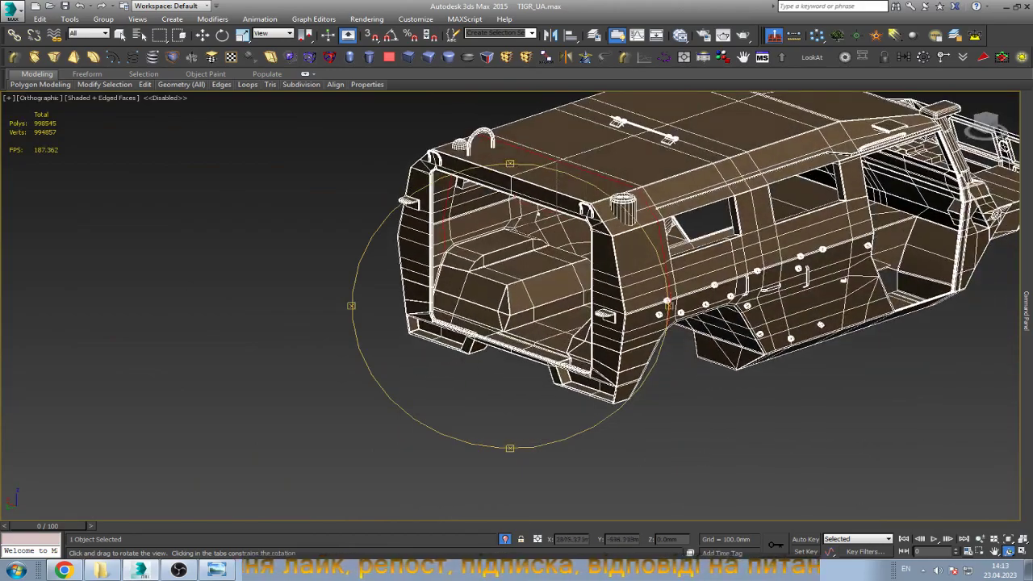
scroll(509, 306, up, 10)
scroll(509, 306, down, 5)
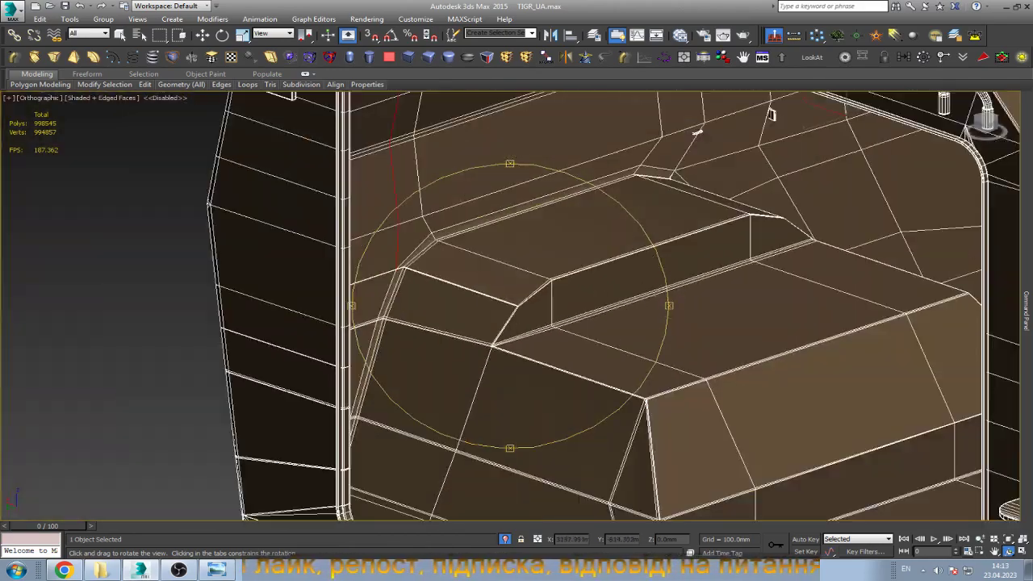
scroll(509, 306, up, 5)
scroll(509, 305, up, 3)
drag(509, 306, 557, 290)
scroll(509, 306, down, 5)
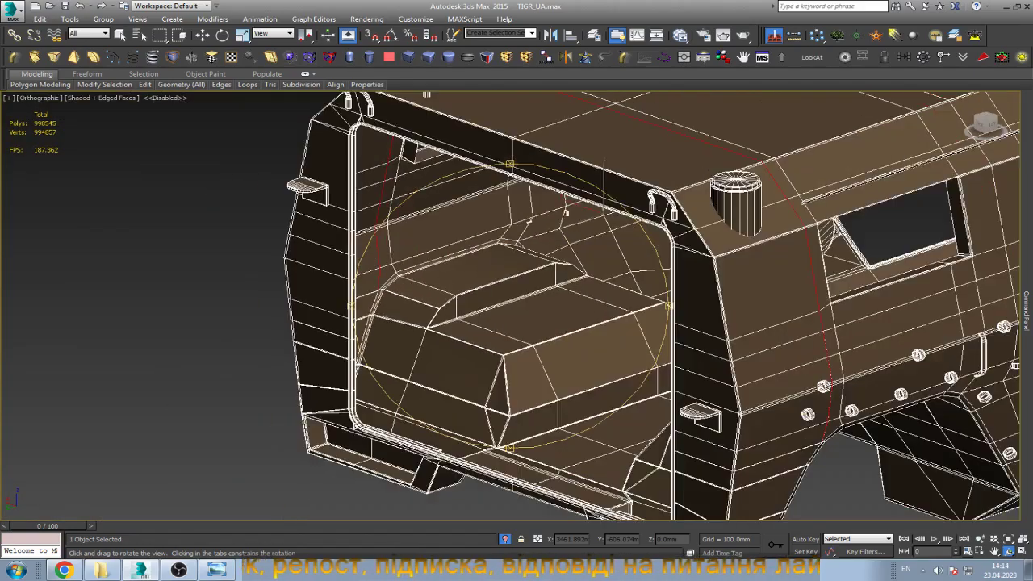
scroll(509, 306, up, 5)
scroll(509, 306, down, 4)
scroll(509, 306, up, 2)
mouse_move(509, 306)
mouse_down()
mouse_move(565, 290)
mouse_move(500, 307)
mouse_up()
scroll(509, 306, up, 4)
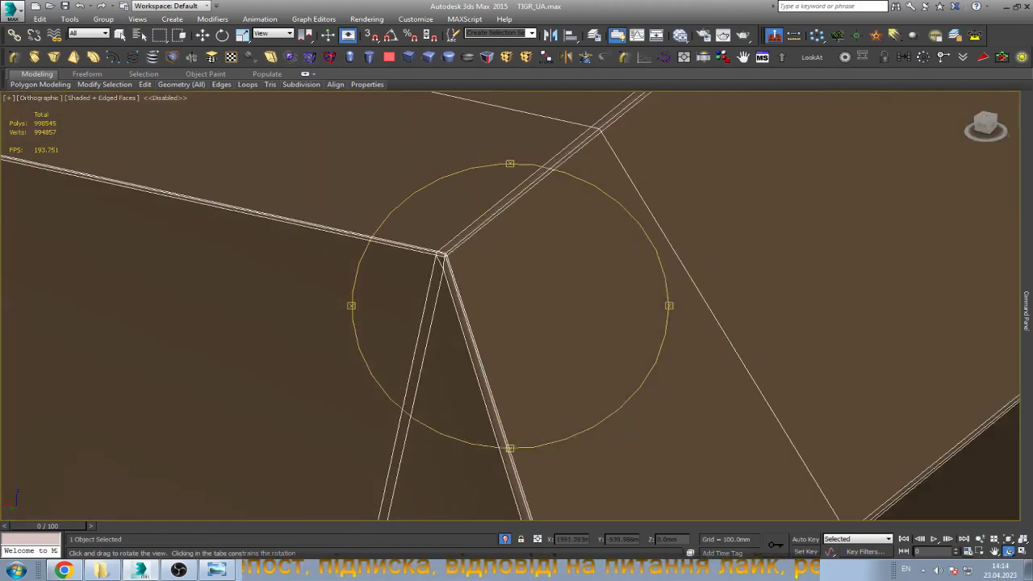
scroll(509, 306, down, 4)
scroll(509, 305, up, 3)
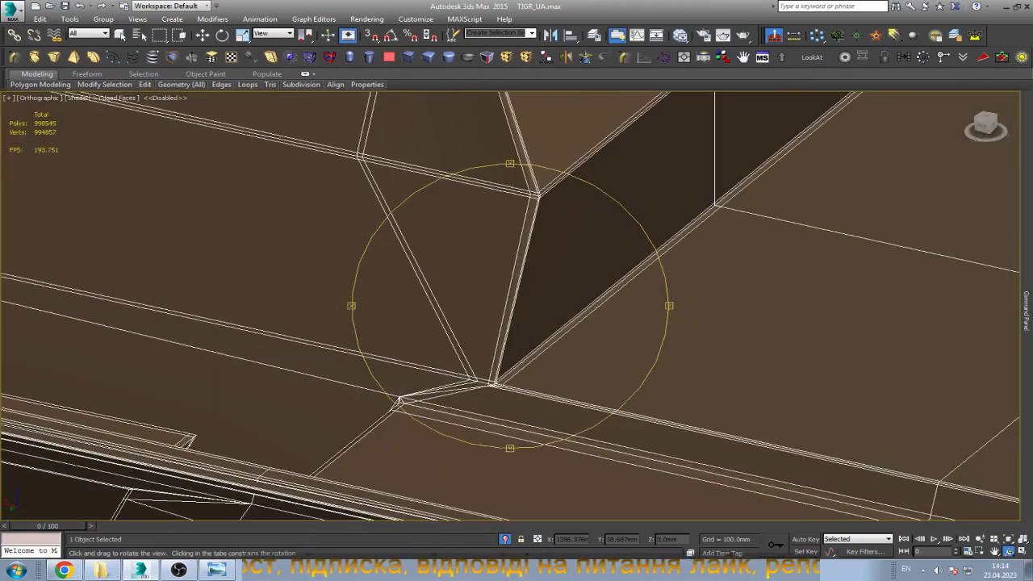
drag(452, 242, 424, 233)
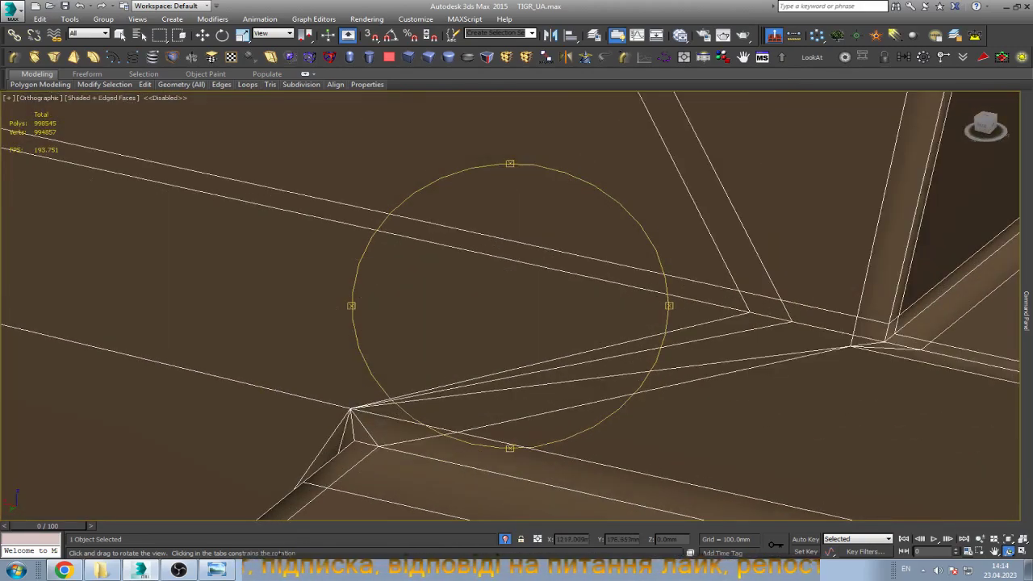
mouse_move(484, 266)
mouse_down()
mouse_move(404, 218)
mouse_move(476, 234)
mouse_move(419, 323)
mouse_move(452, 291)
mouse_move(613, 443)
mouse_move(440, 158)
mouse_up()
Roll the view toward vertical, then select the underbody strip edge and lower it.
scroll(484, 234, down, 5)
scroll(440, 161, up, 5)
scroll(440, 161, up, 5)
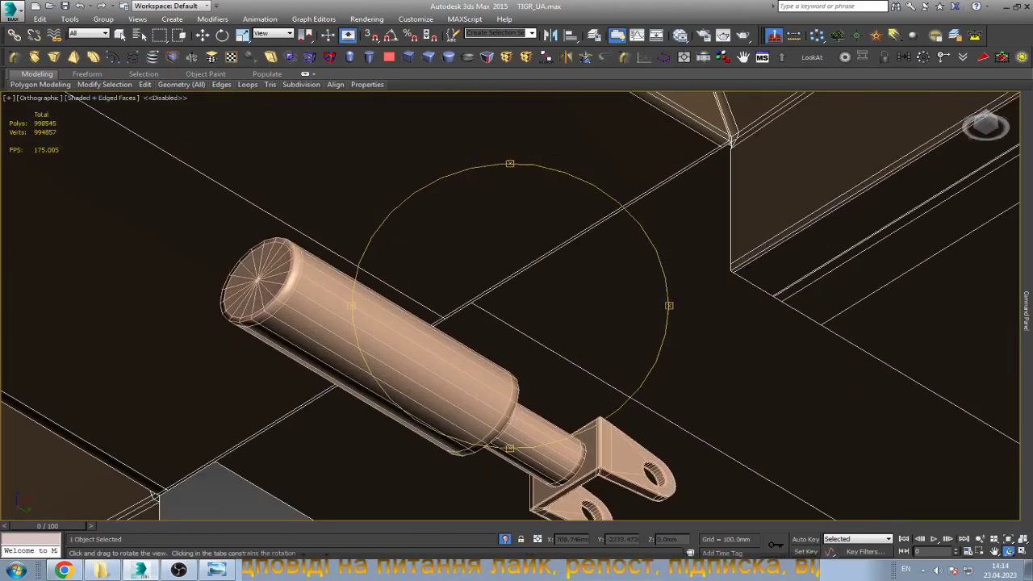
key(w)
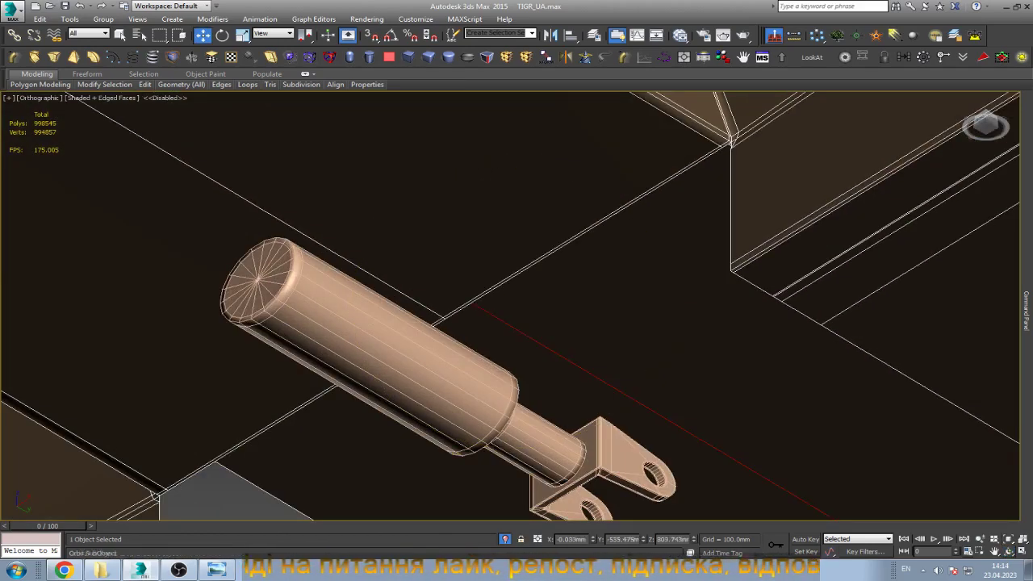
key(ctrl+r)
scroll(509, 306, down, 10)
mouse_move(726, 242)
mouse_down()
mouse_move(839, 94)
mouse_move(766, 202)
mouse_up()
scroll(839, 95, up, 8)
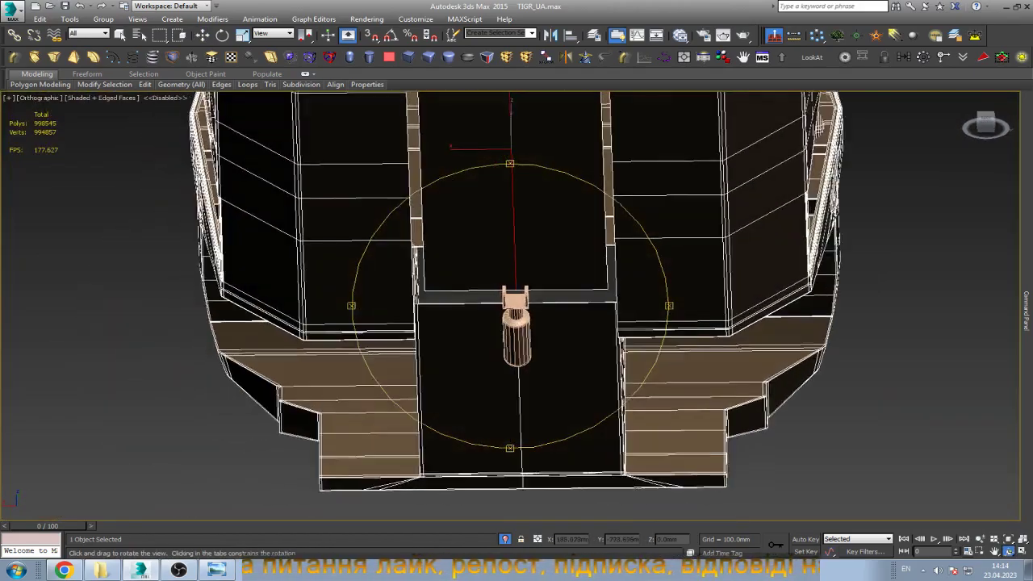
scroll(516, 307, up, 5)
scroll(516, 307, up, 4)
key(Escape)
click(581, 272)
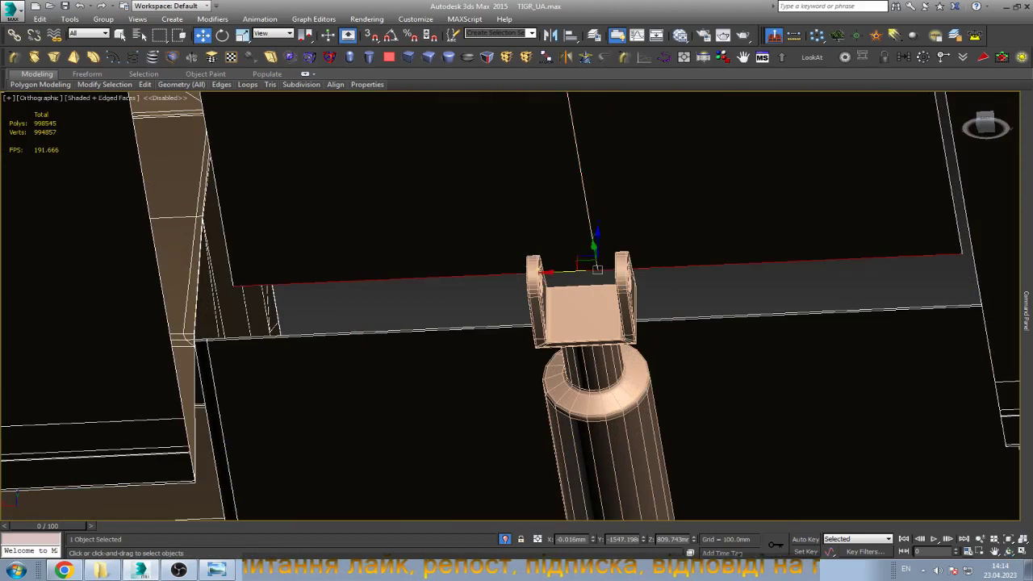
drag(594, 238, 595, 287)
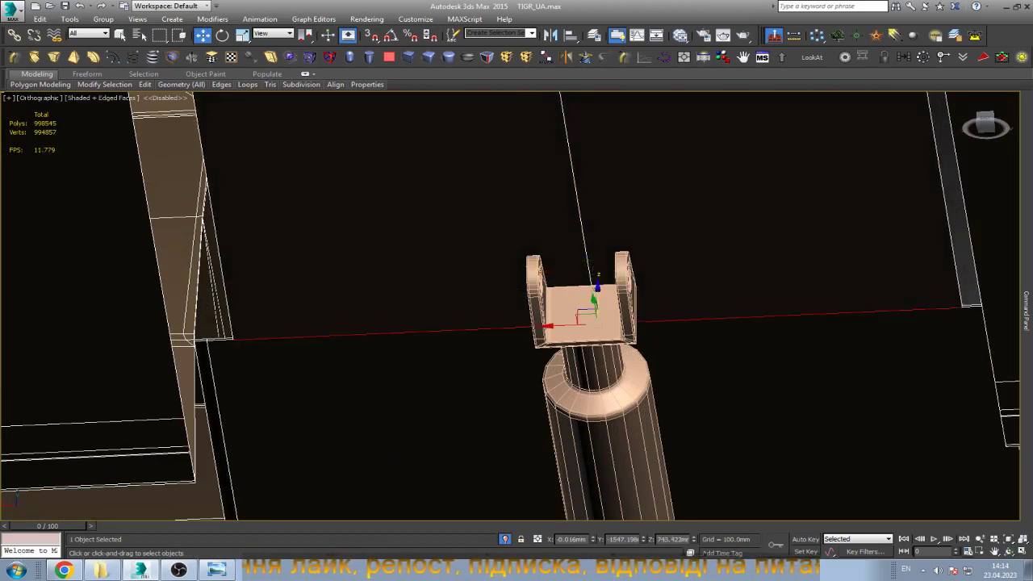
Orbit around the strut's cylinder assembly and raise the selected strip edge.
alt+middle_drag(594, 286, 500, 242)
key(ctrl+r)
drag(468, 210, 433, 174)
drag(451, 297, 546, 308)
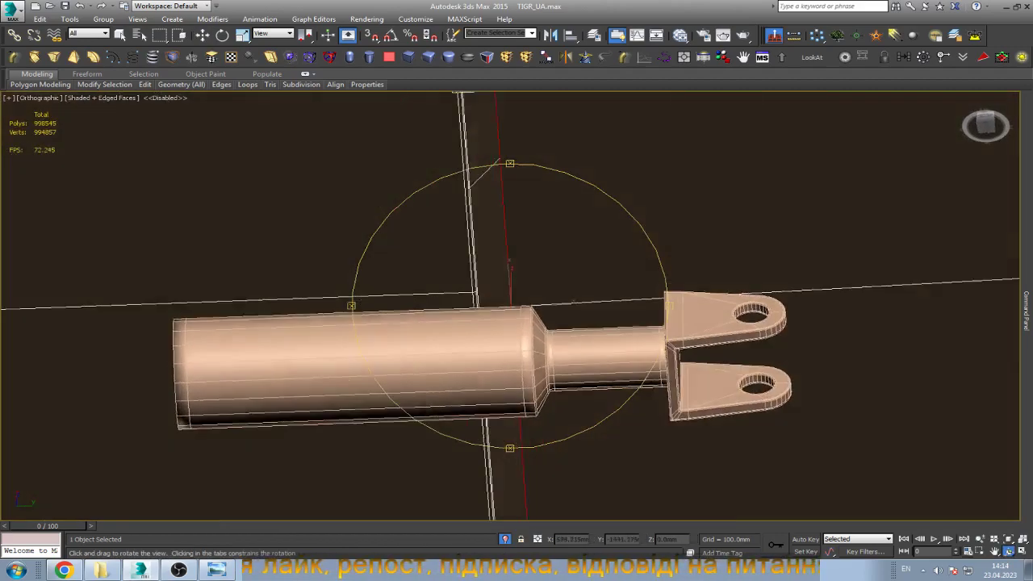
scroll(546, 308, up, 5)
key(Escape)
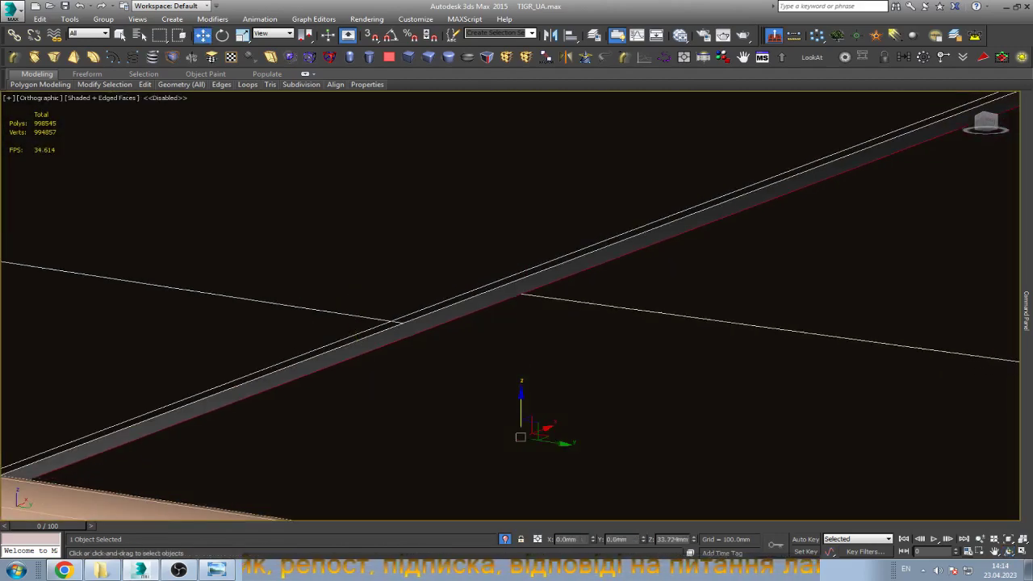
mouse_move(521, 436)
mouse_down()
mouse_move(520, 287)
mouse_move(605, 278)
mouse_up()
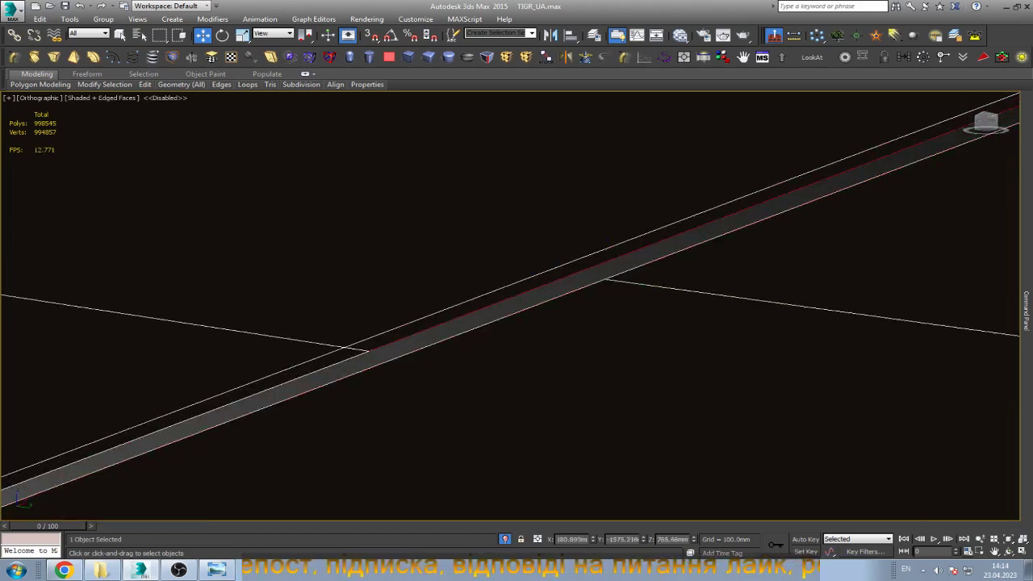
Copy the 765.66mm Z height and apply it to the strip edge.
click(671, 539)
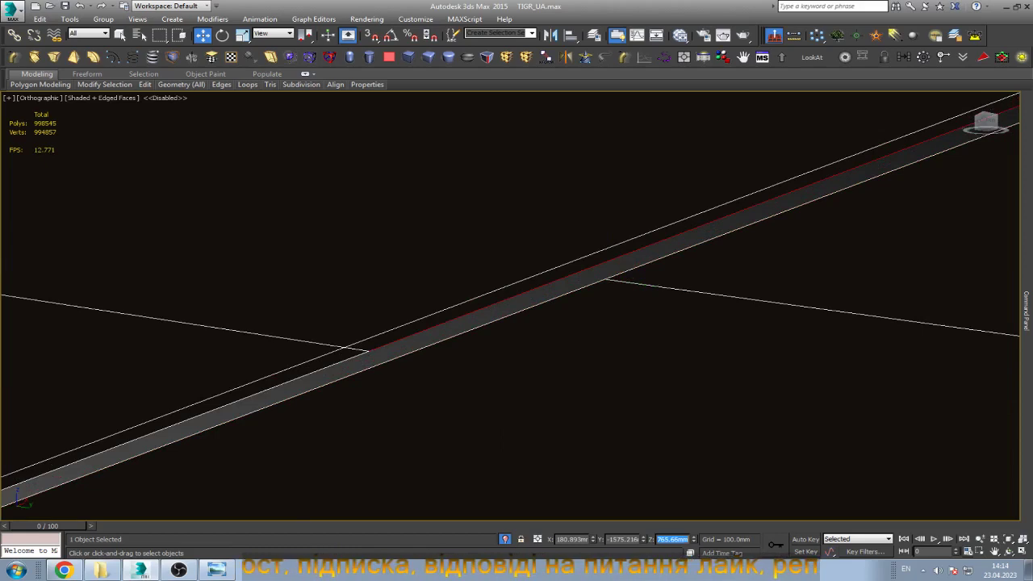
right_click(675, 539)
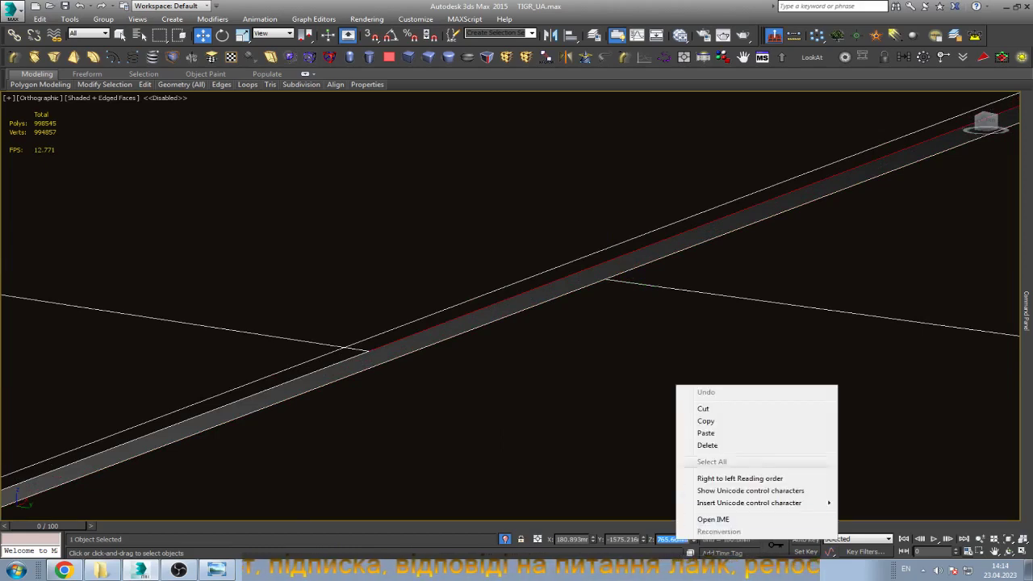
click(706, 421)
key(ctrl+z)
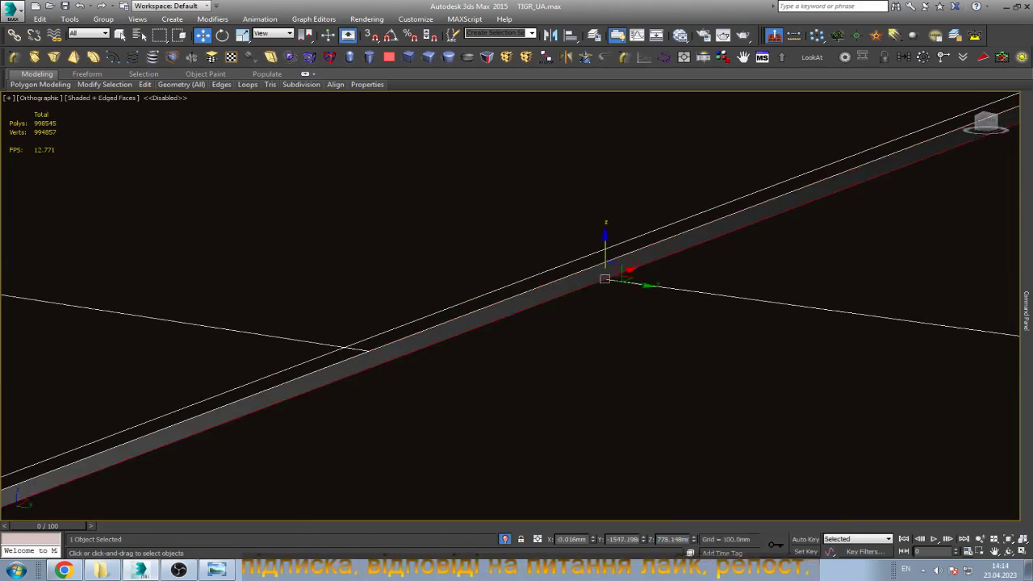
click(673, 538)
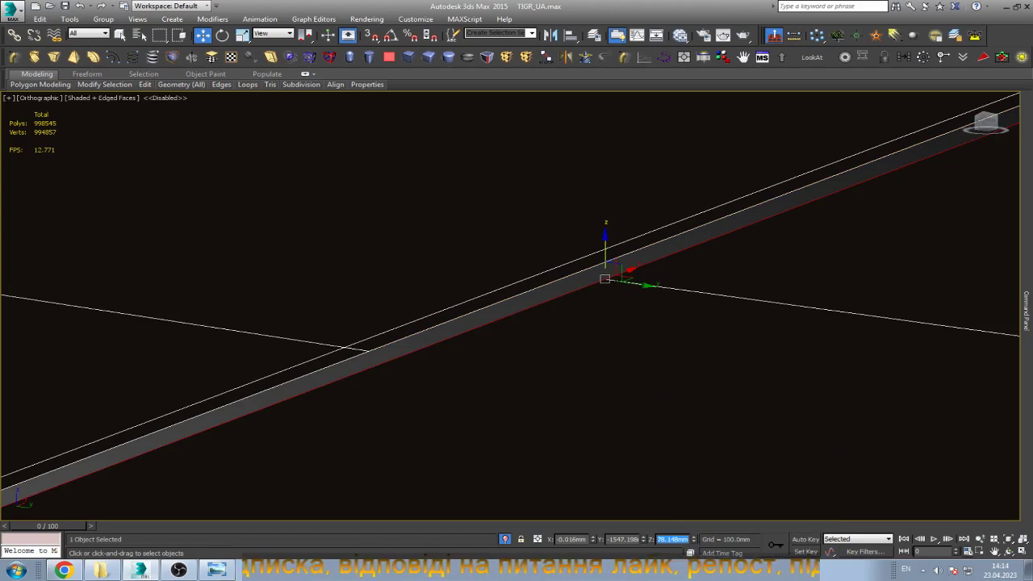
key(Escape)
text(765.66)
key(Return)
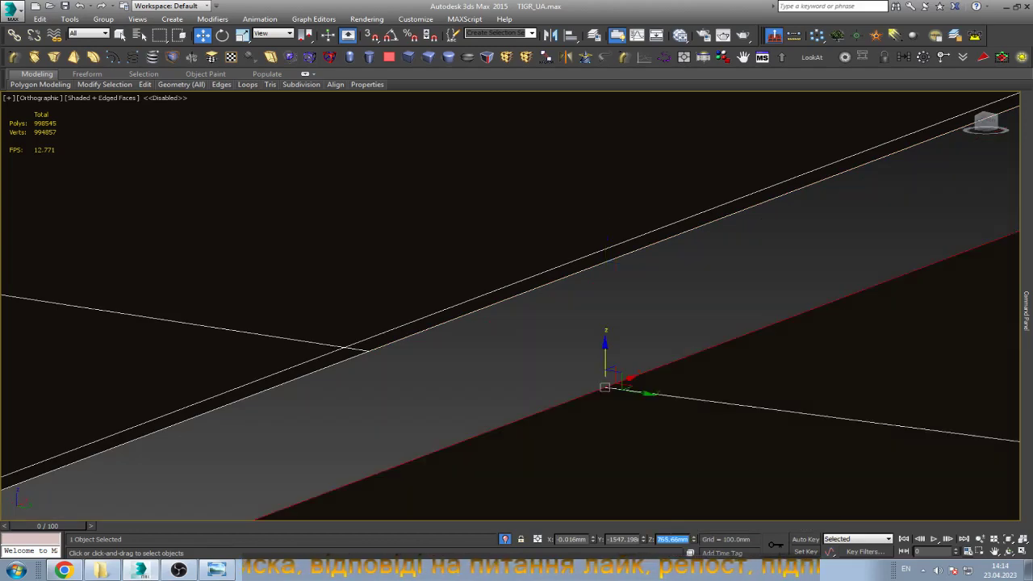
scroll(584, 365, down, 3)
scroll(584, 364, down, 3)
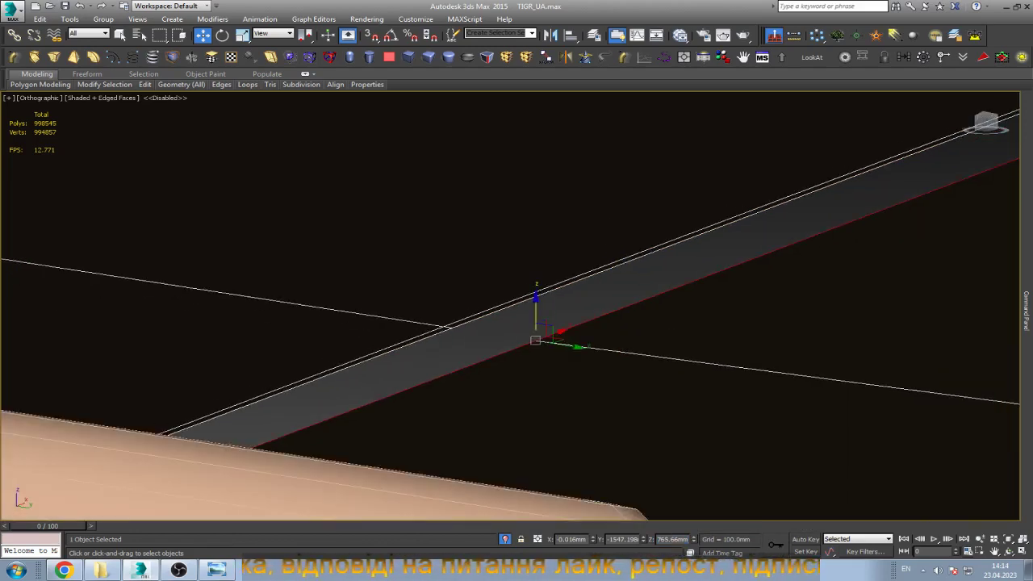
scroll(584, 365, down, 3)
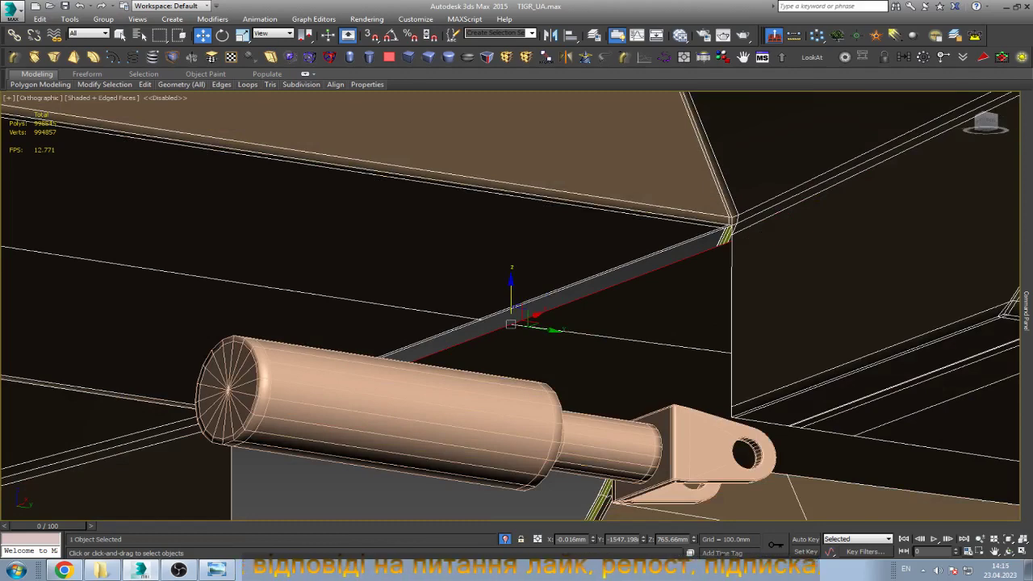
Isolate the underbody strip and switch to vertex editing, framed on the strip.
key(alt+q)
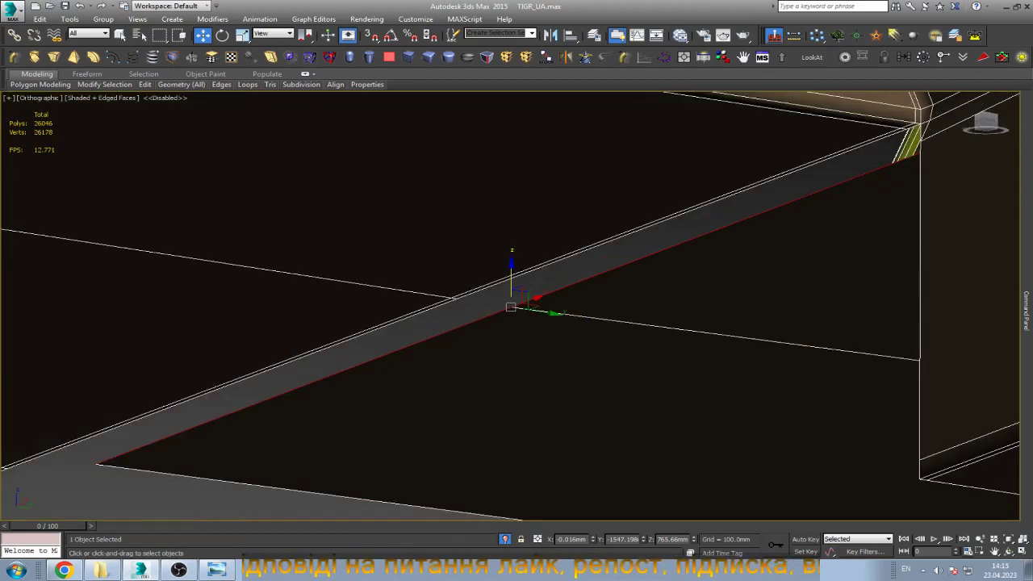
mouse_move(422, 327)
middle_down()
mouse_move(762, 226)
mouse_move(726, 242)
middle_up()
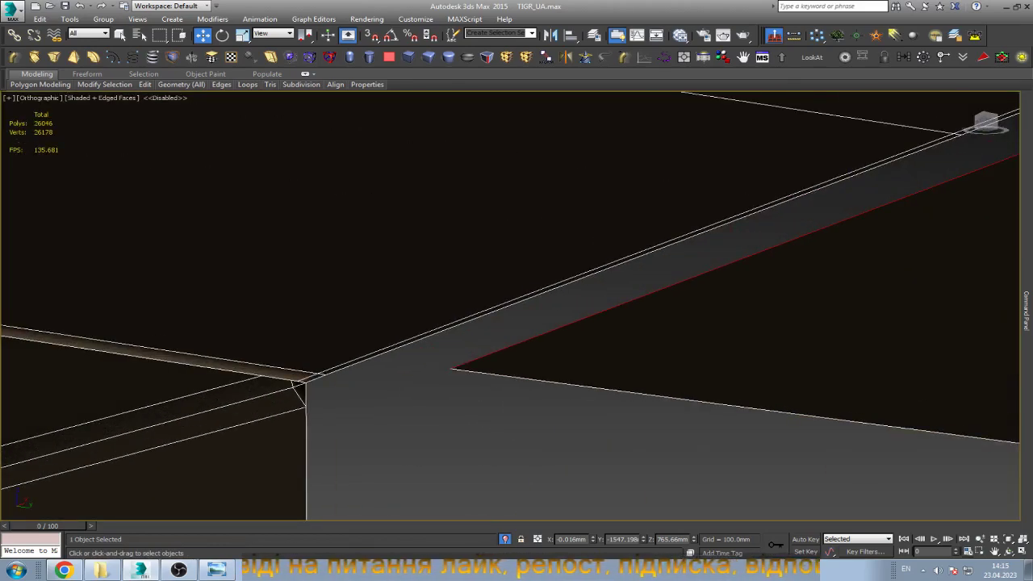
key(ctrl+z)
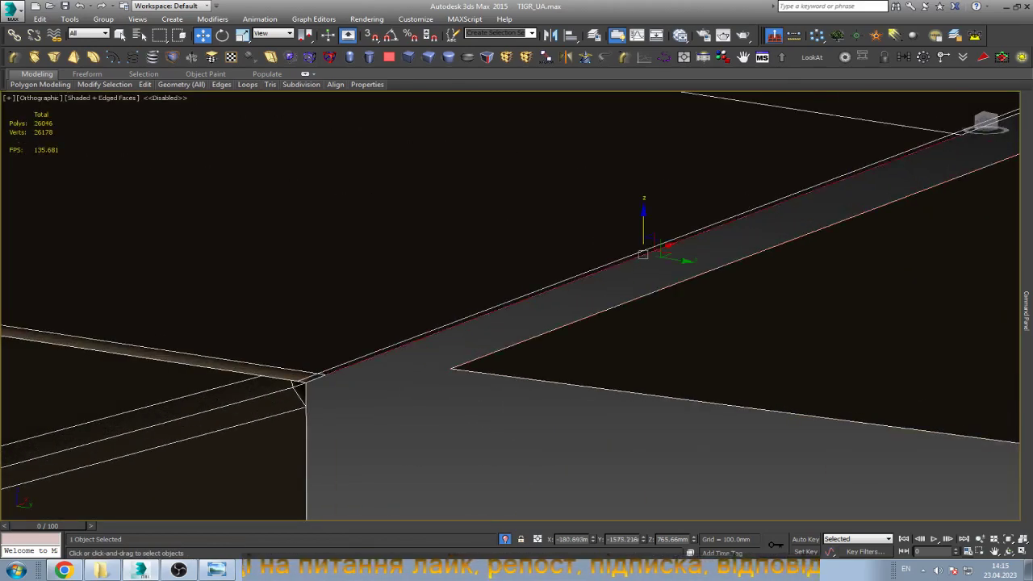
key(ctrl+y)
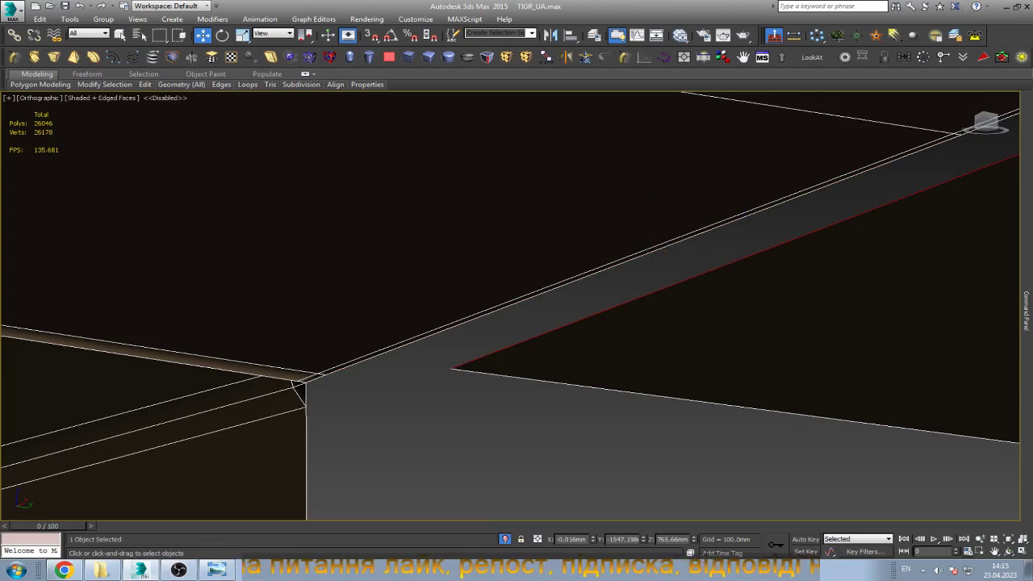
key(z)
key(1)
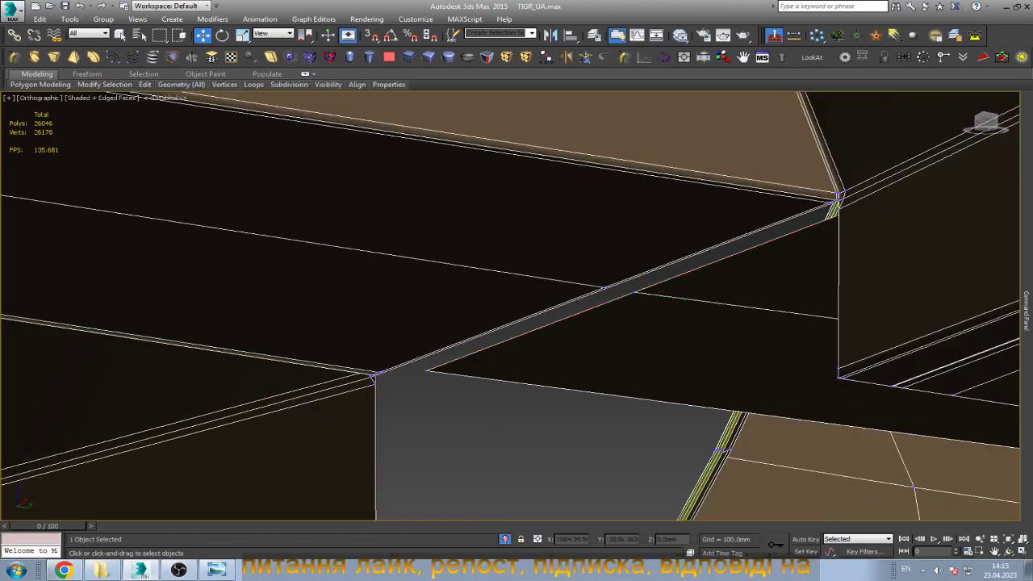
key(alt+q)
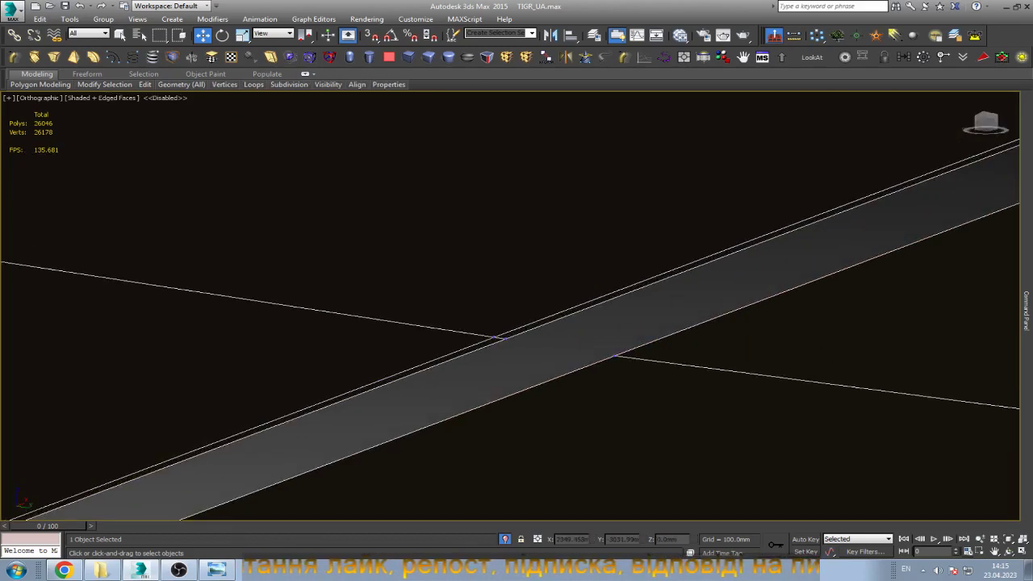
key(q)
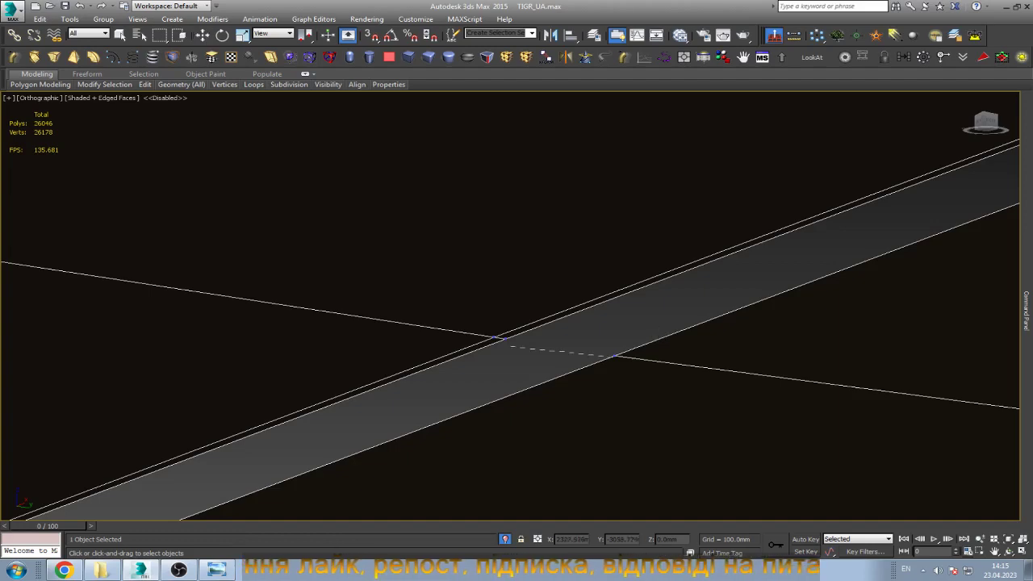
Target-weld the stray vertex onto the corner vertex and orbit to inspect the corner.
scroll(500, 339, down, 1)
scroll(500, 339, up, 4)
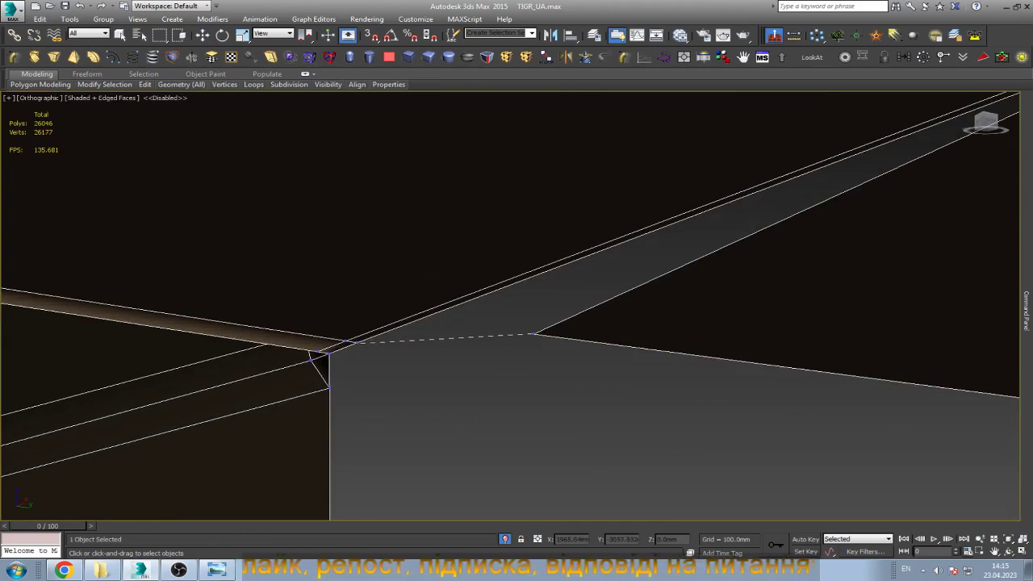
click(532, 333)
scroll(510, 306, down, 3)
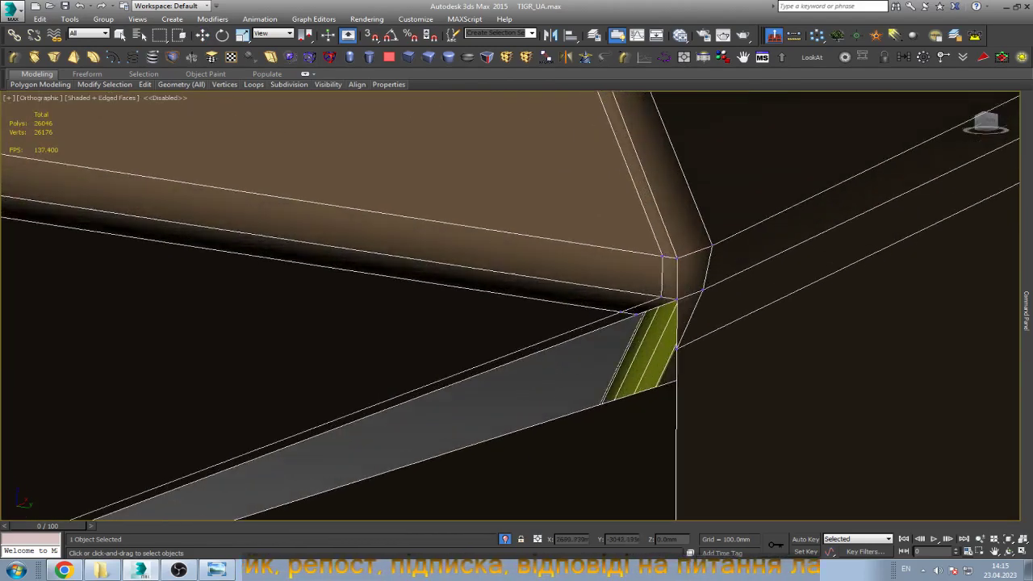
key(w)
mouse_move(687, 352)
alt+middle_down()
mouse_move(654, 380)
mouse_move(635, 373)
alt+middle_up()
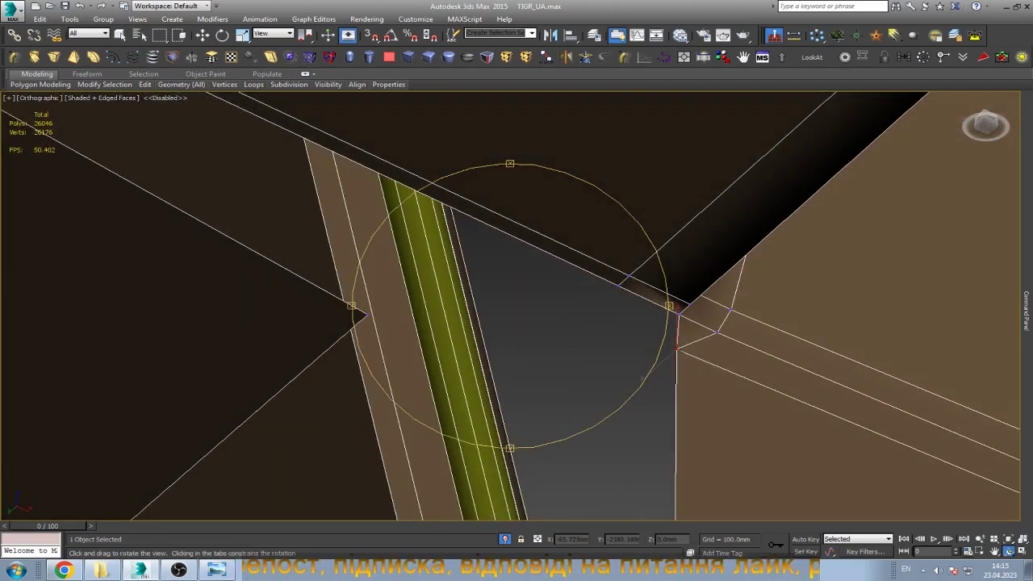
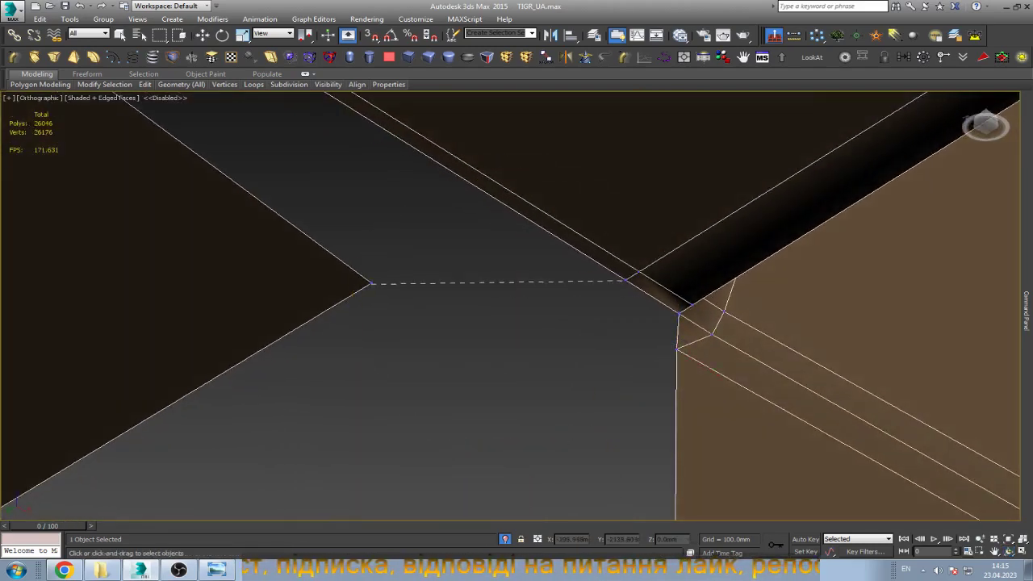
Zoom in on the underside rail box ends to locate the stray corner vertices.
scroll(655, 306, down, 1)
scroll(655, 306, down, 1)
scroll(655, 307, down, 2)
scroll(655, 306, down, 3)
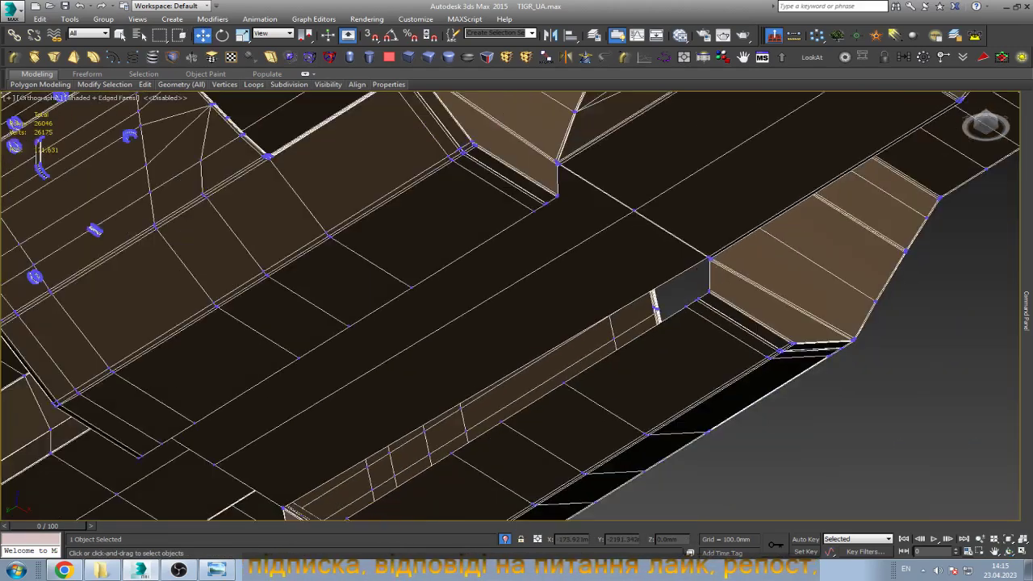
scroll(655, 307, down, 2)
scroll(423, 449, up, 3)
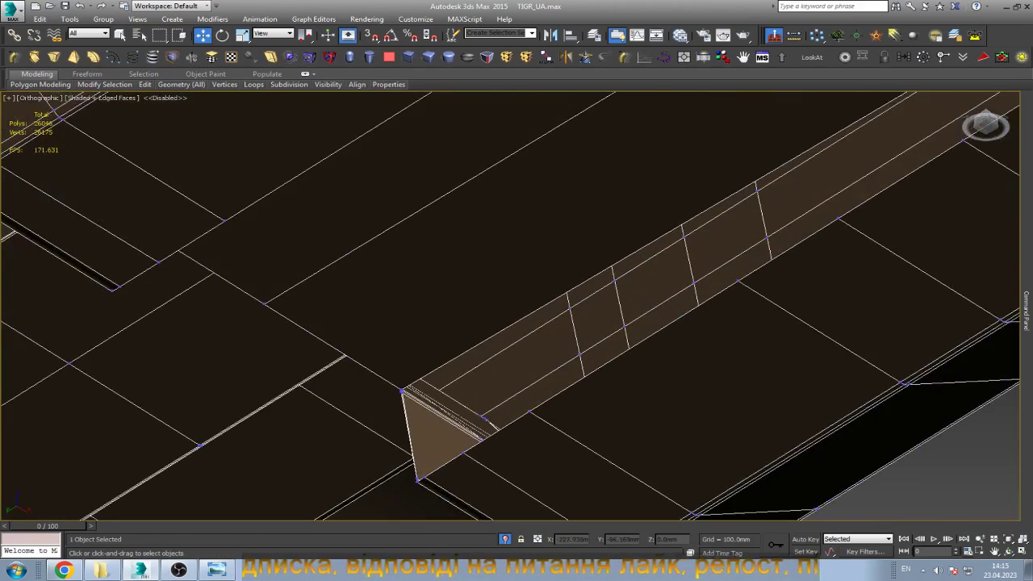
scroll(423, 450, up, 2)
scroll(423, 450, up, 1)
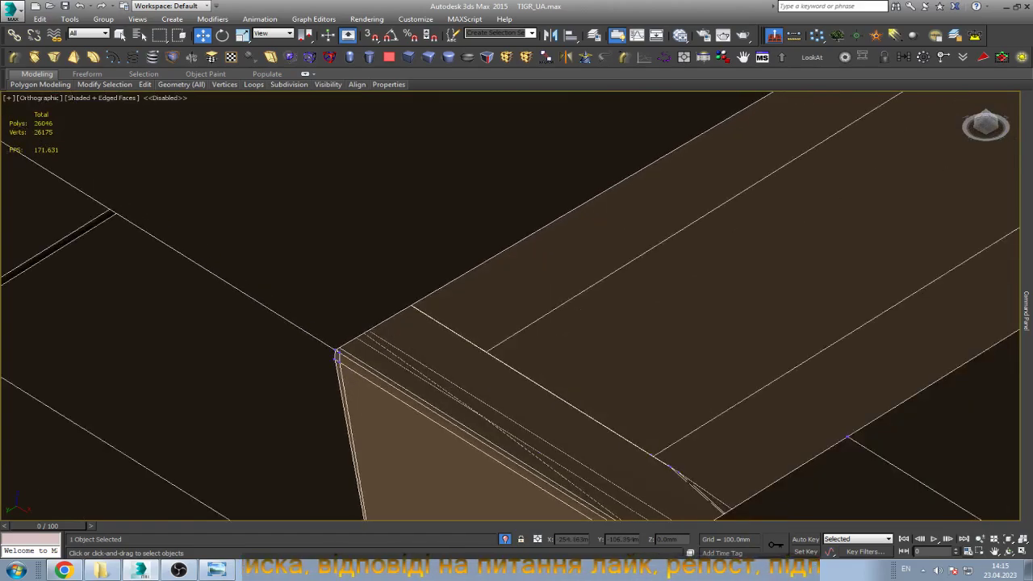
scroll(516, 307, down, 3)
scroll(517, 307, up, 1)
scroll(645, 234, up, 2)
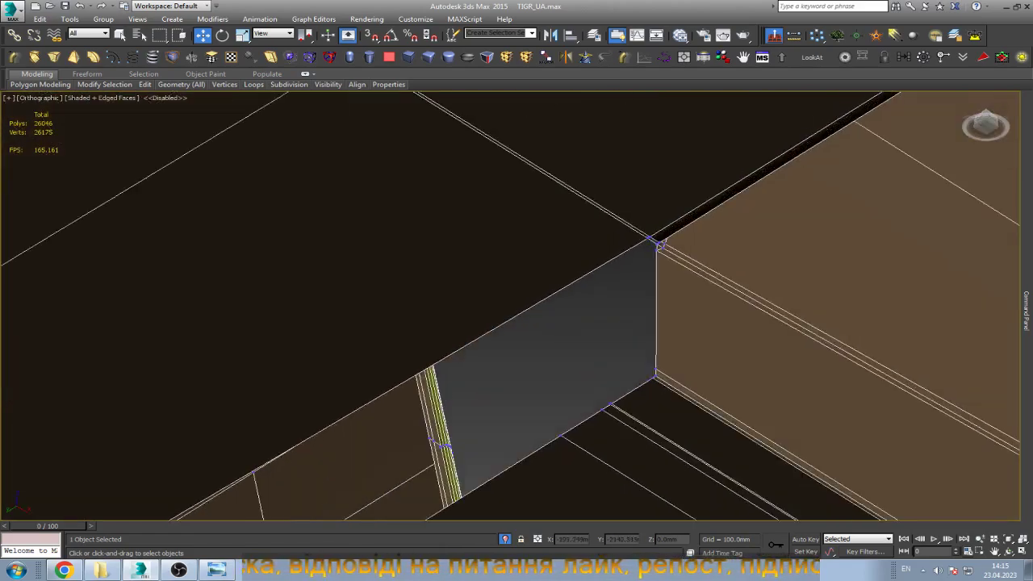
scroll(645, 234, up, 2)
scroll(646, 234, up, 1)
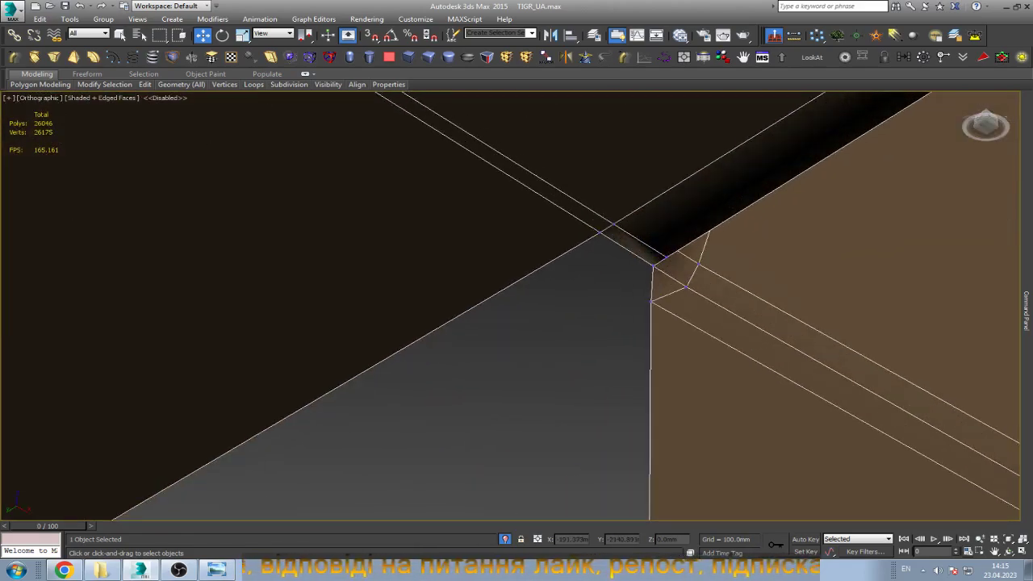
scroll(654, 258, down, 1)
scroll(655, 250, down, 2)
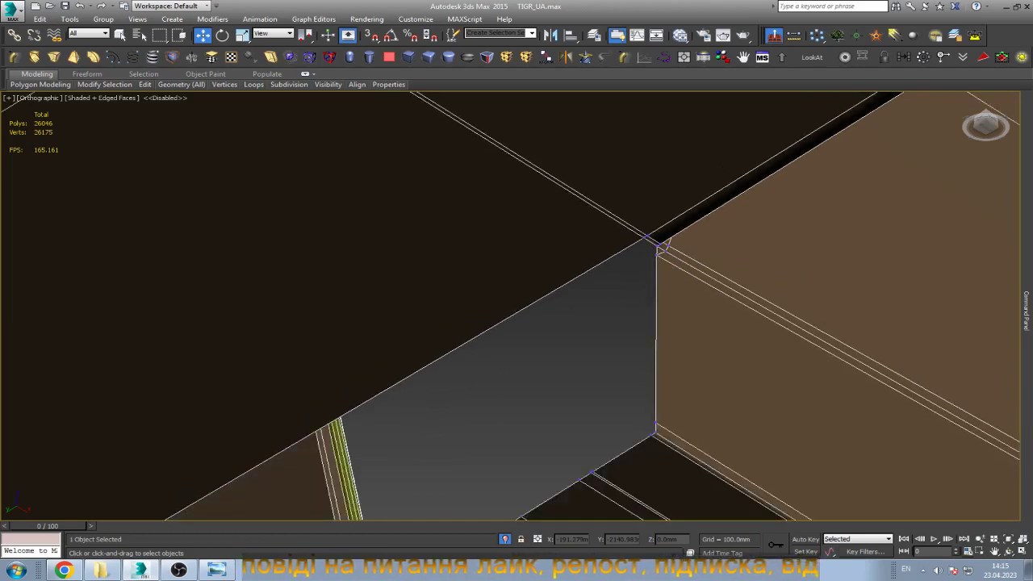
Orbit and zoom around the rail box corner to check the welded vertex, leaving 26174 vertices.
alt+middle_drag(660, 247, 667, 233)
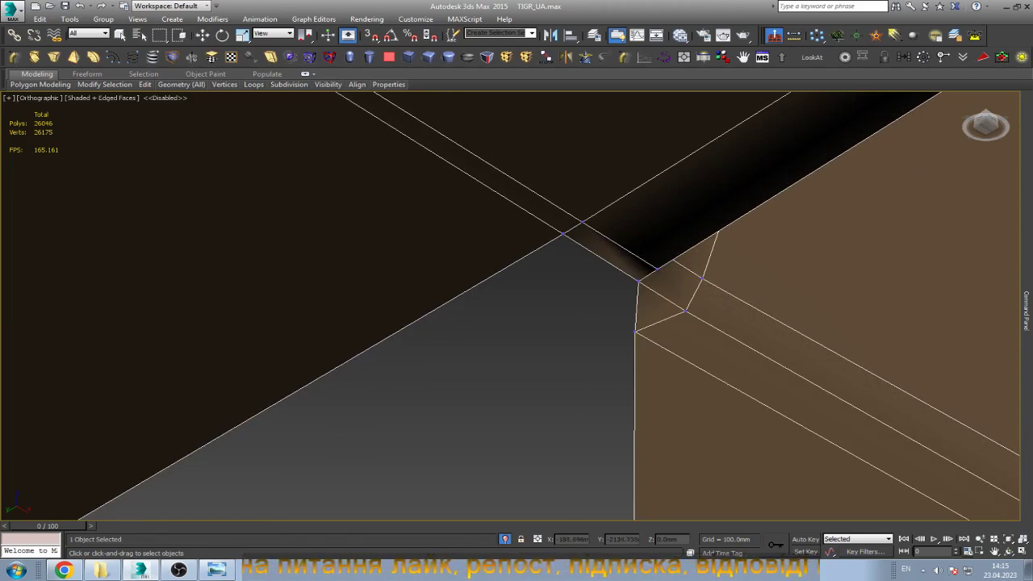
scroll(677, 311, down, 1)
scroll(678, 310, down, 1)
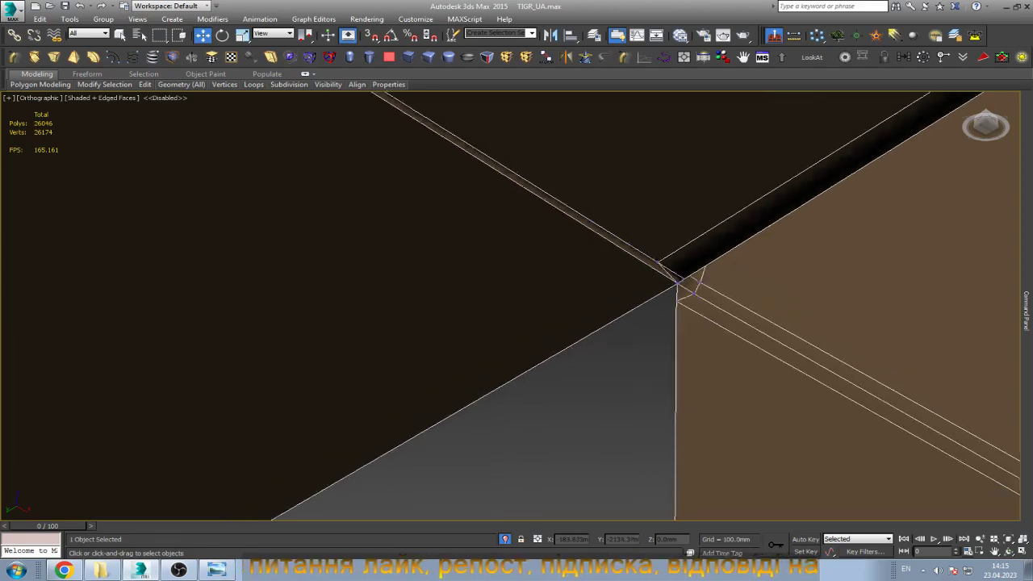
scroll(678, 310, down, 3)
scroll(677, 311, down, 5)
scroll(537, 359, up, 4)
scroll(537, 359, up, 2)
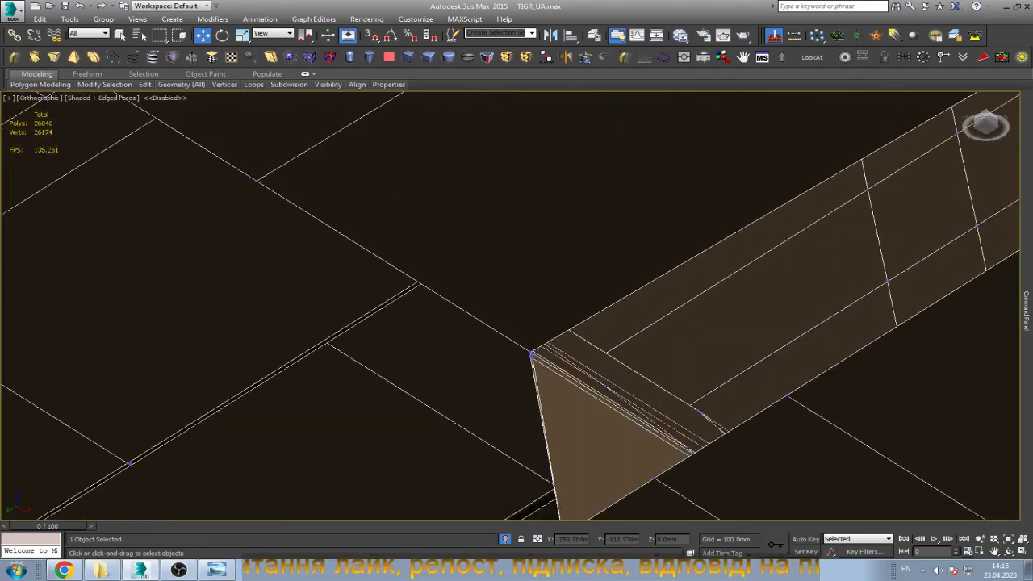
scroll(536, 359, up, 2)
scroll(541, 367, down, 3)
scroll(565, 386, down, 5)
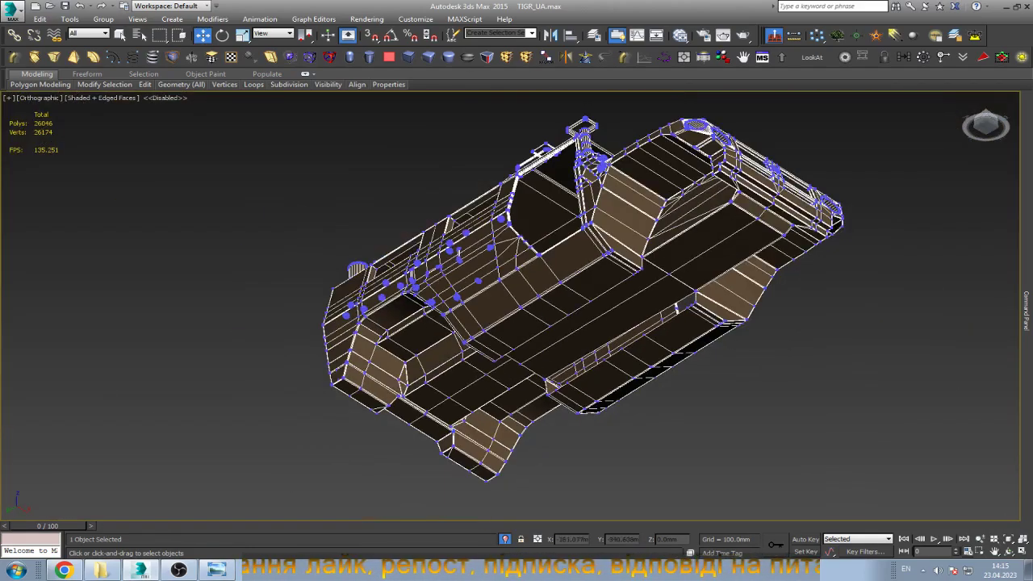
scroll(565, 385, up, 4)
scroll(596, 306, up, 3)
scroll(627, 209, up, 2)
scroll(564, 242, up, 2)
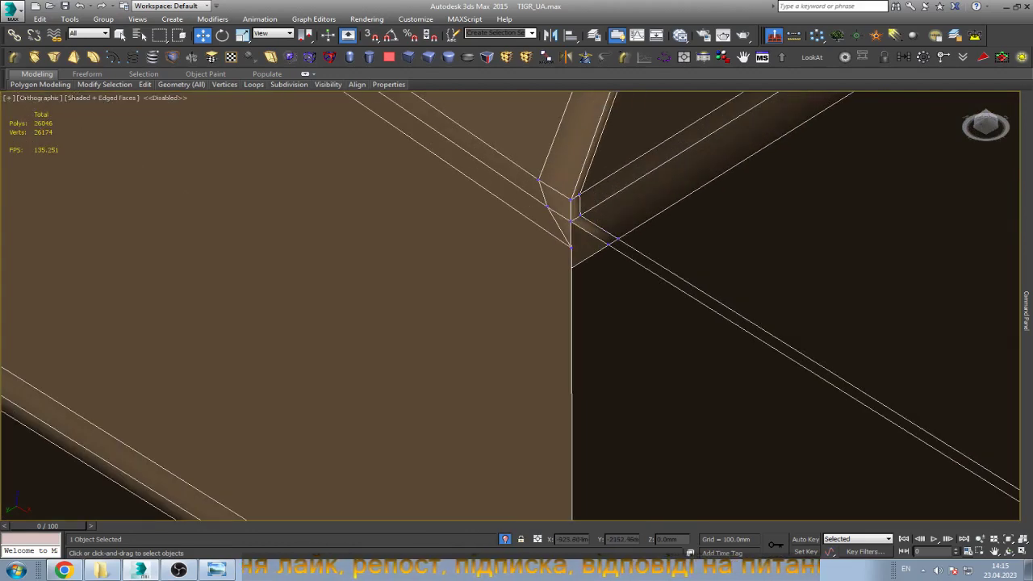
scroll(564, 242, up, 1)
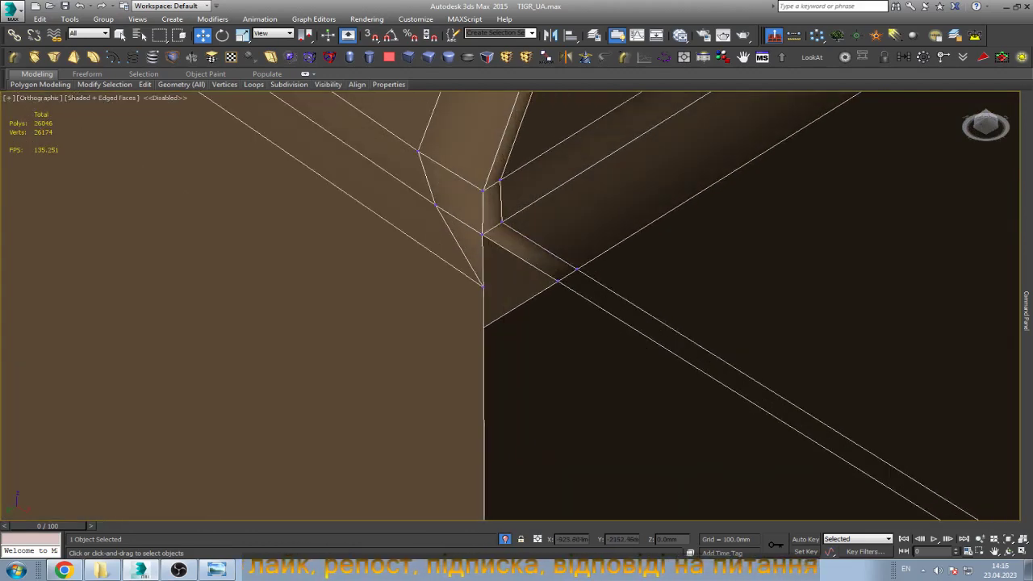
Target-weld the leftover vertex into the rail corner and return to Select and Move.
key(q)
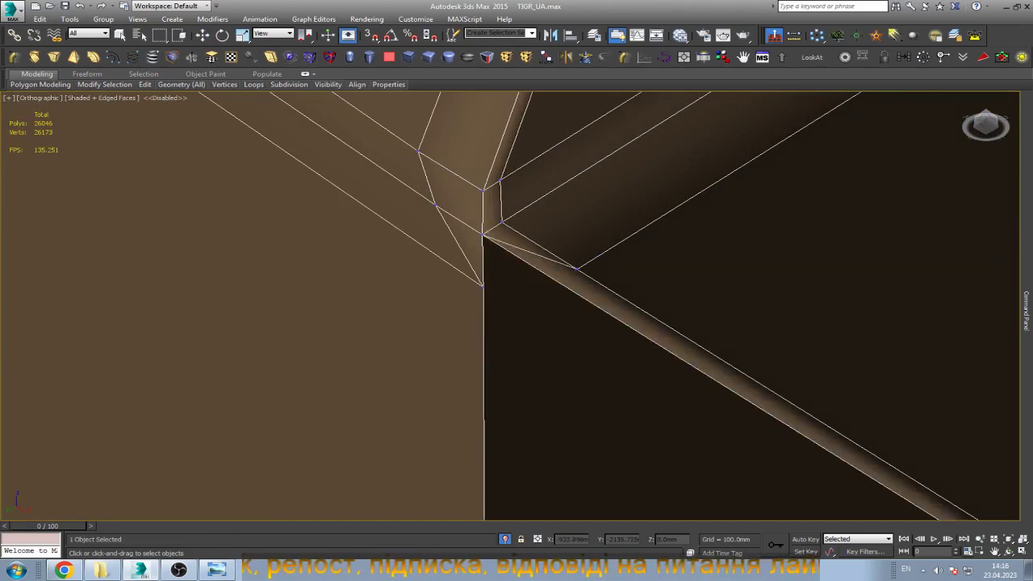
key(w)
scroll(516, 307, up, 2)
scroll(517, 306, up, 2)
scroll(557, 275, down, 2)
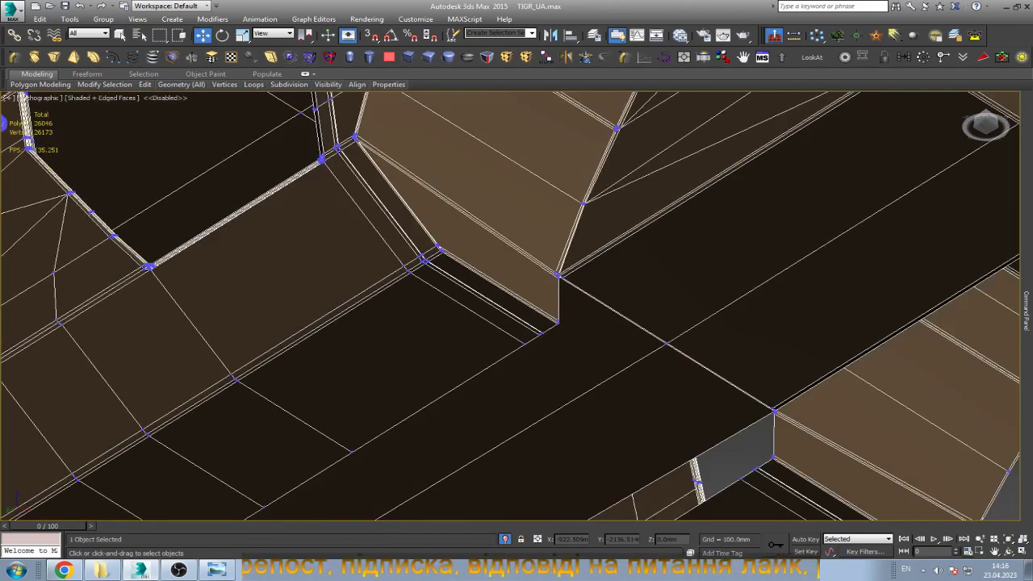
scroll(661, 371, down, 5)
scroll(662, 372, up, 3)
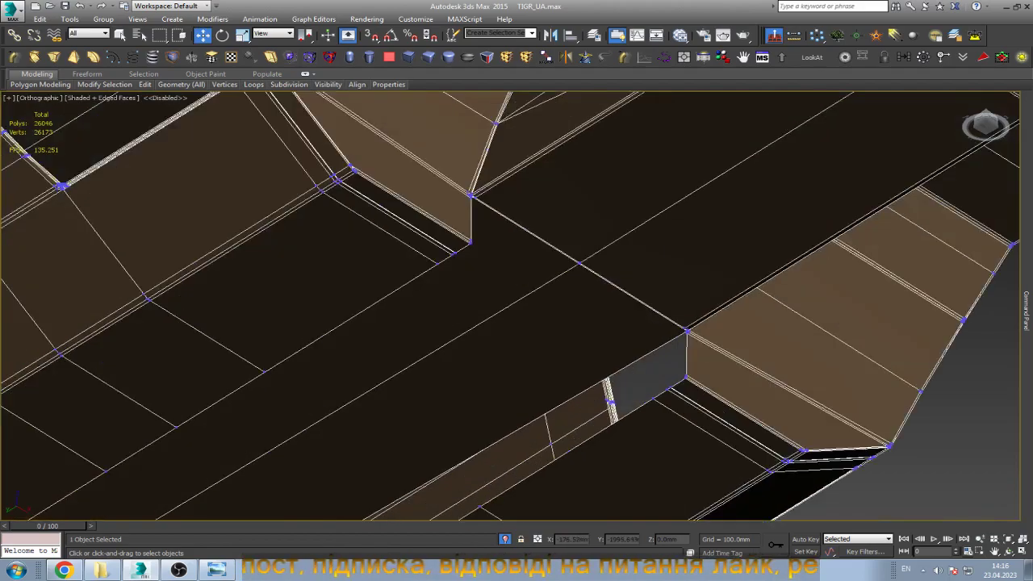
scroll(662, 371, up, 2)
Zoom and orbit around the corner to confirm the weld, now 26173 vertices.
scroll(661, 371, down, 5)
scroll(420, 331, up, 2)
scroll(419, 331, up, 4)
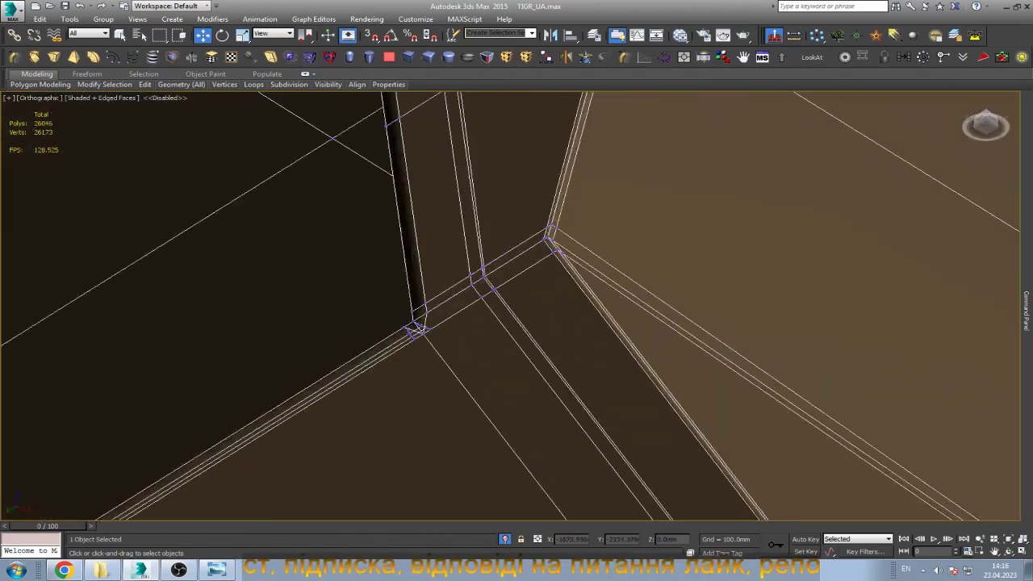
scroll(420, 331, down, 1)
scroll(419, 330, down, 4)
scroll(500, 266, up, 2)
scroll(500, 266, up, 3)
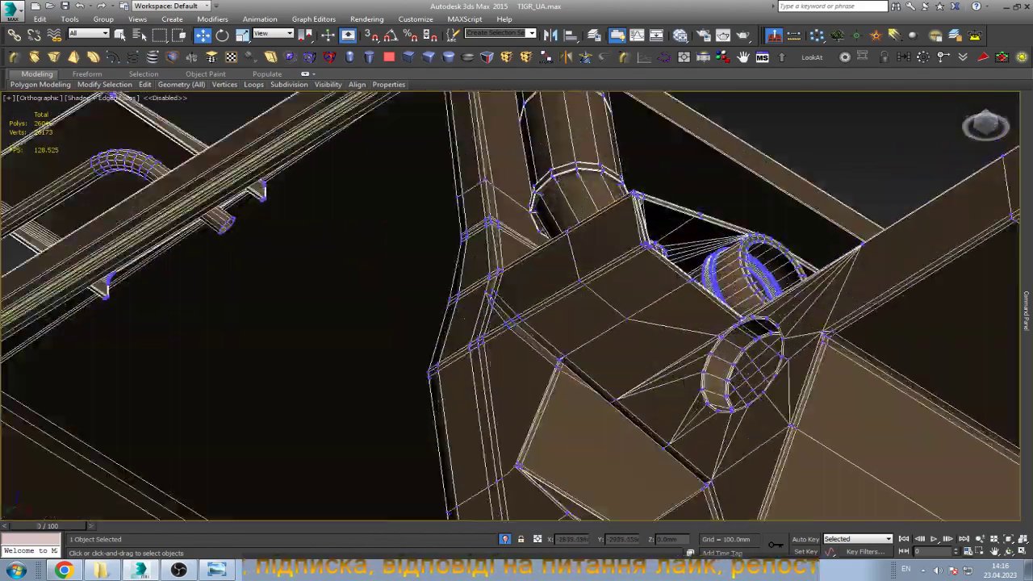
scroll(501, 266, up, 2)
scroll(500, 266, up, 2)
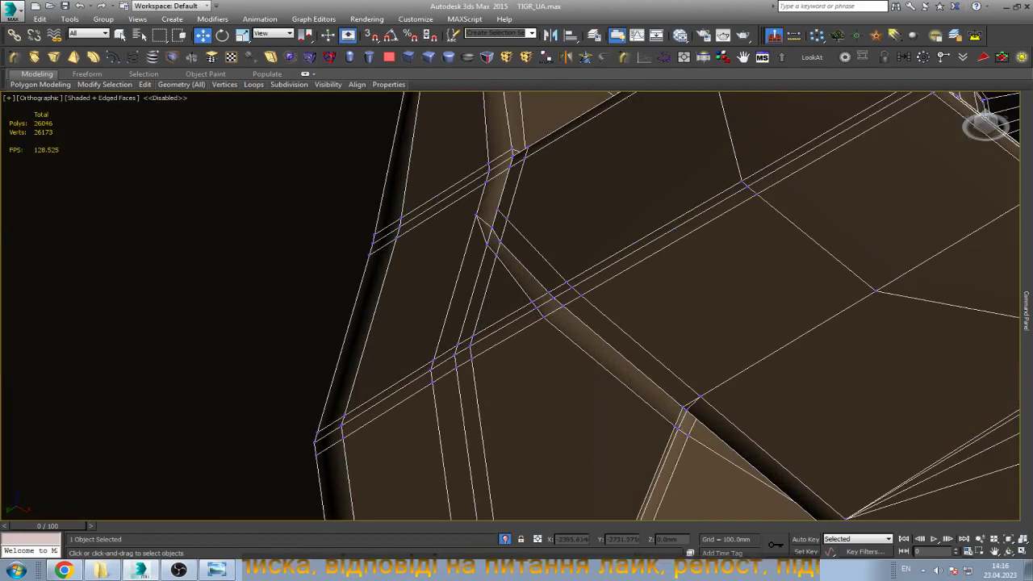
scroll(498, 319, down, 2)
scroll(529, 442, up, 3)
scroll(528, 442, up, 2)
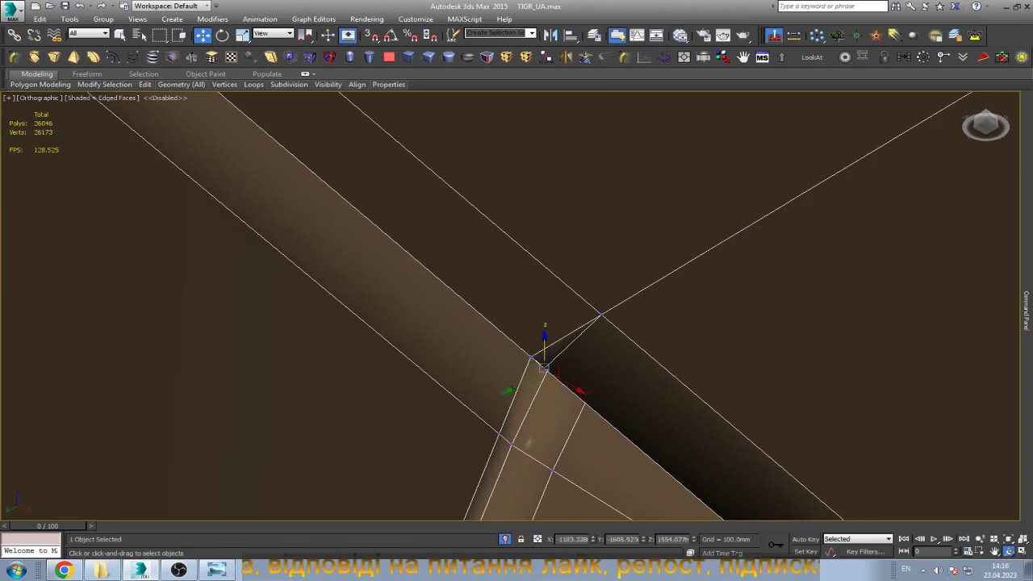
alt+middle_drag(528, 442, 565, 452)
mouse_move(564, 452)
mouse_down()
mouse_move(516, 404)
mouse_move(521, 387)
mouse_up()
Insert a new edge loop through the underside rail corner.
key(w)
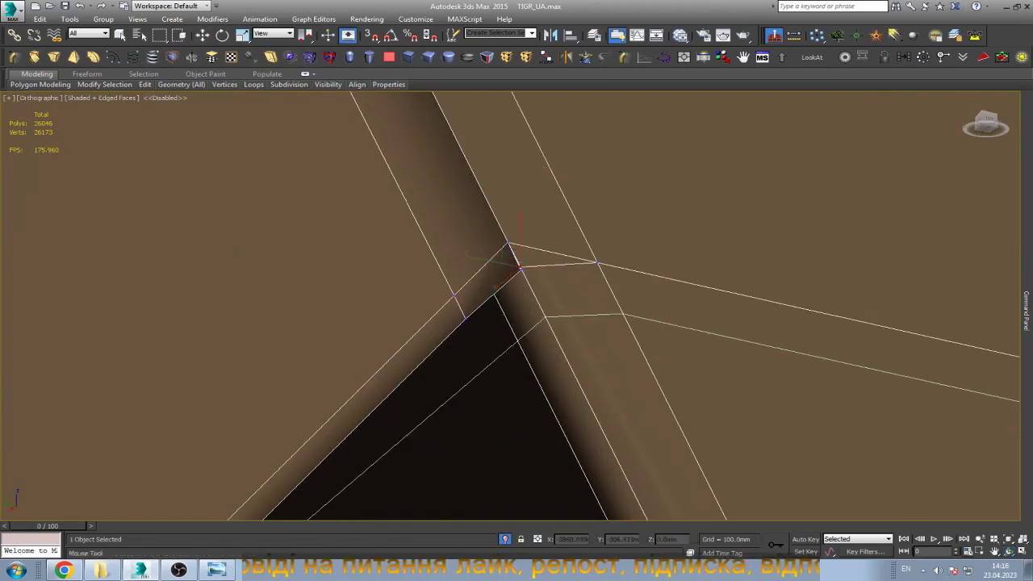
click(581, 317)
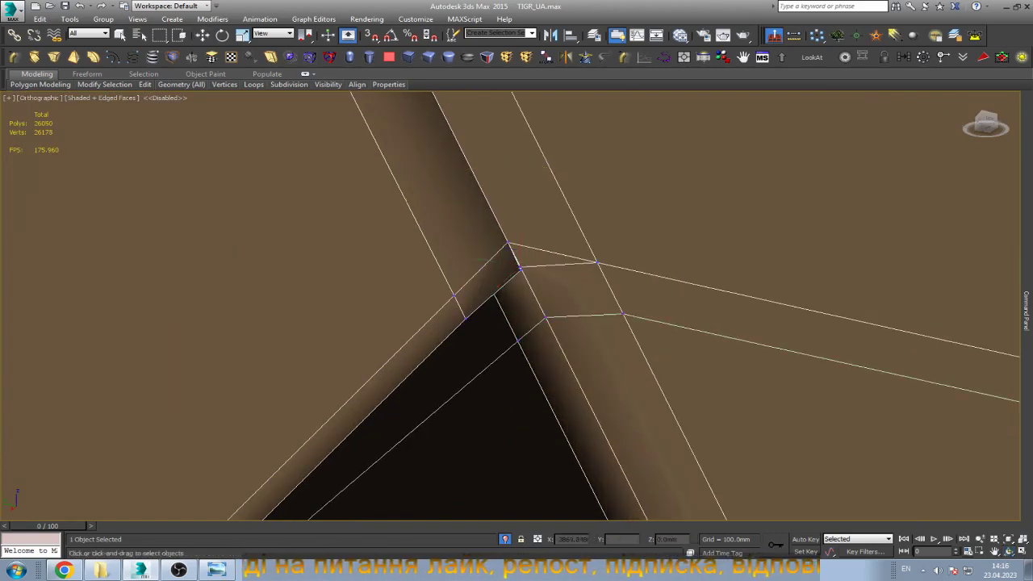
key(w)
scroll(623, 300, down, 3)
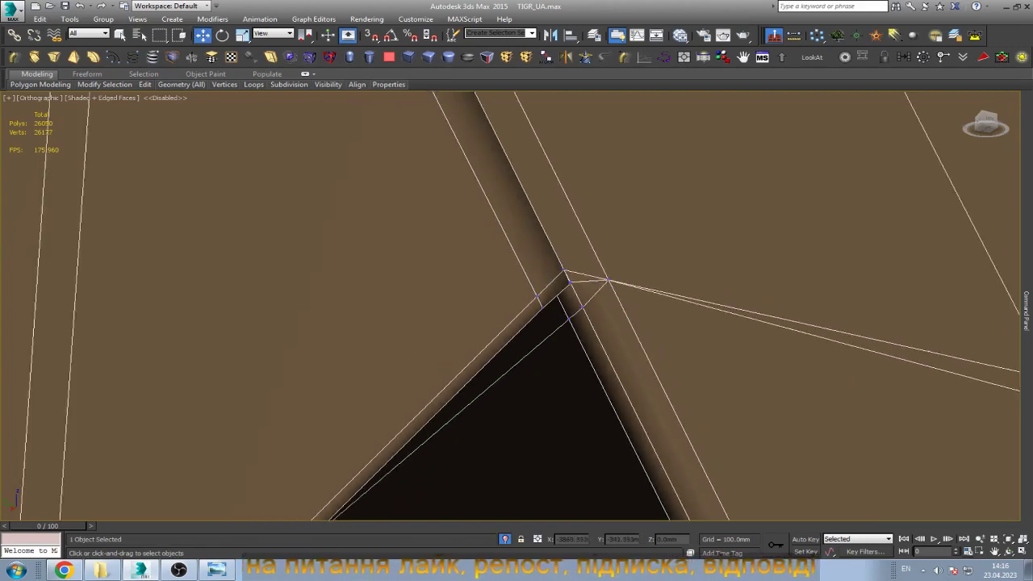
Remove the leftover long edge at Edge sub-object level.
key(2)
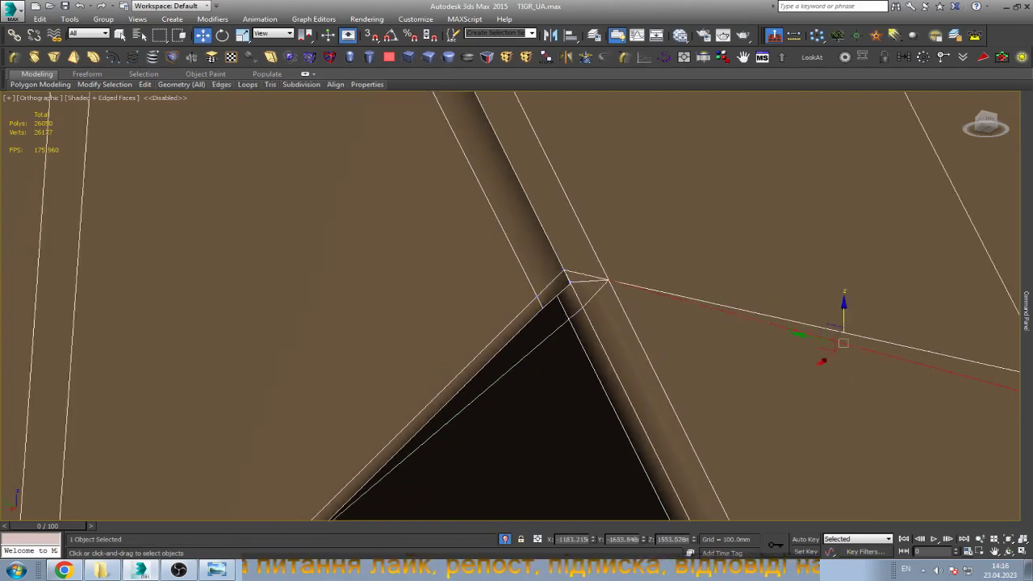
key(ctrl+BackSpace)
key(e)
scroll(812, 334, down, 5)
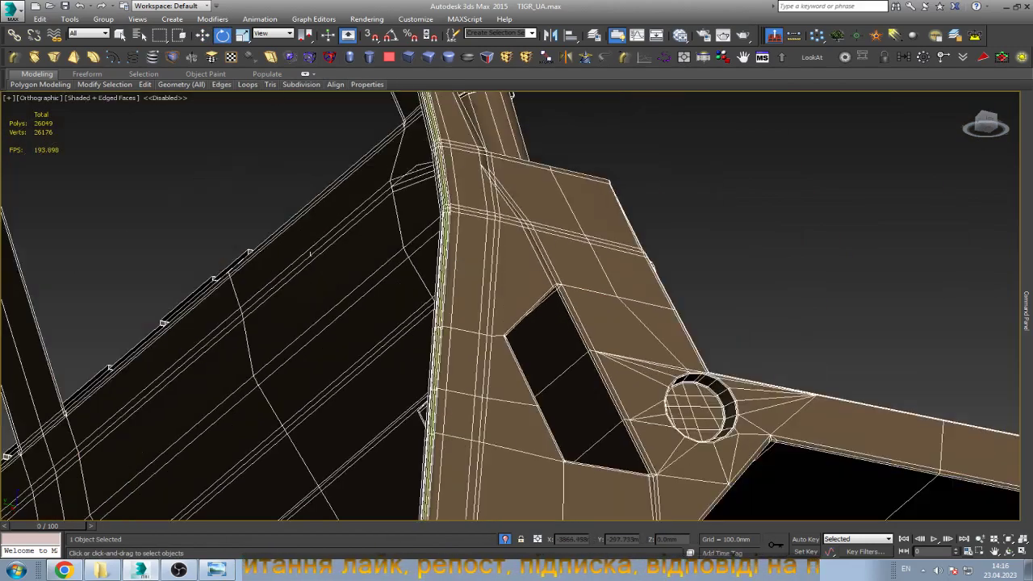
Orbit the vehicle body around to a side view.
key(ctrl+r)
scroll(511, 95, down, 10)
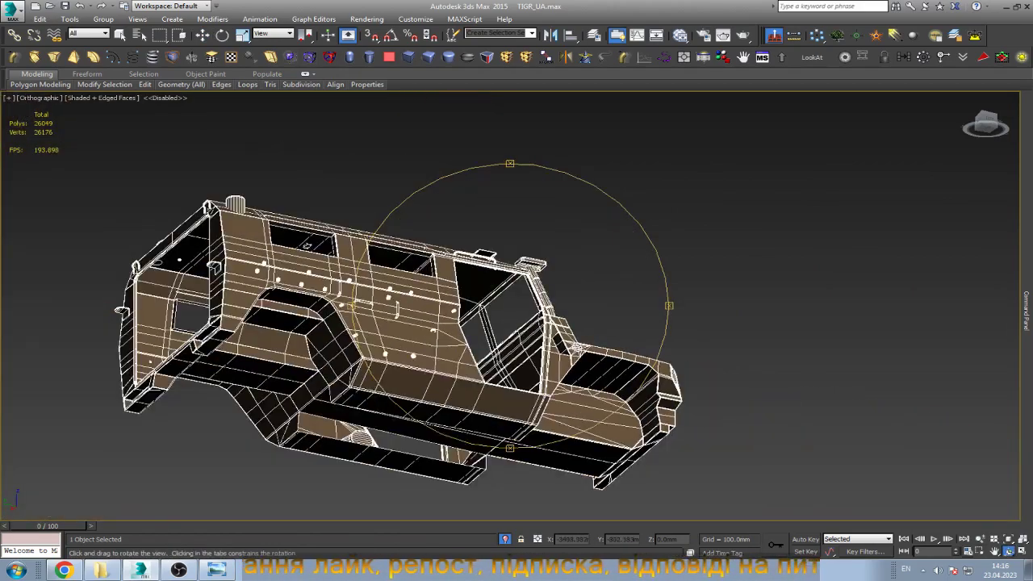
drag(511, 95, 544, 262)
drag(668, 305, 660, 300)
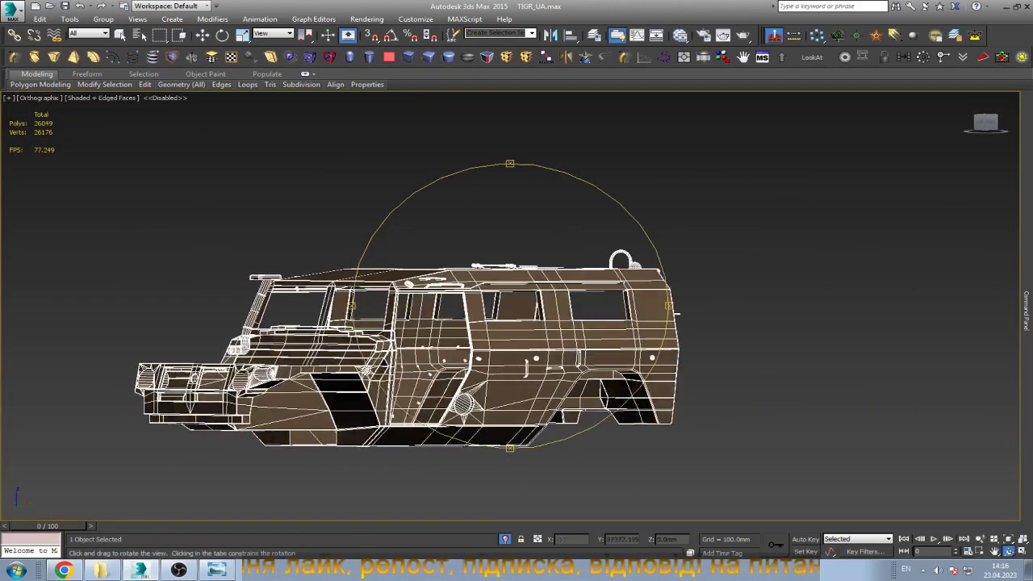
scroll(660, 300, up, 8)
scroll(660, 300, up, 6)
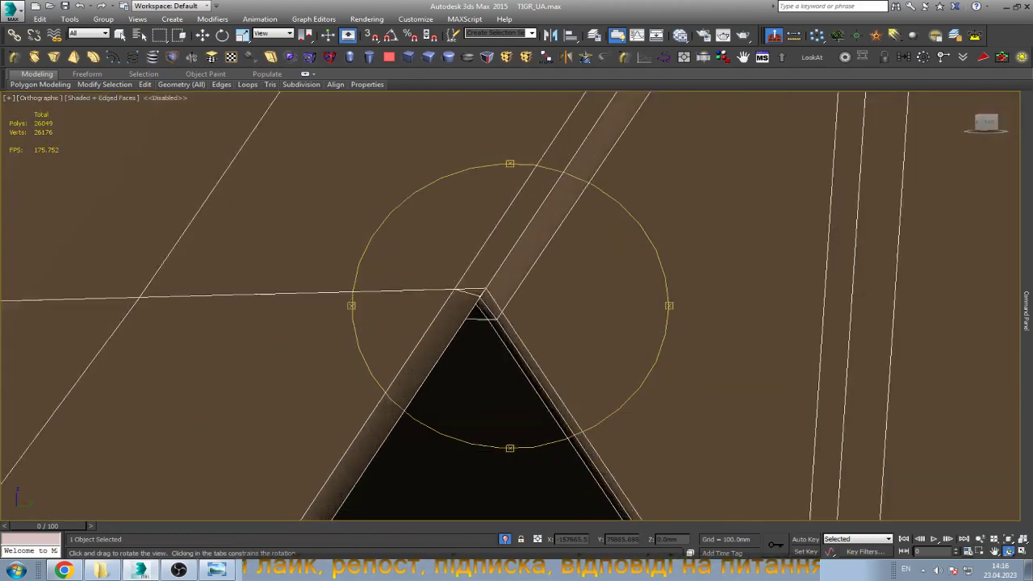
scroll(660, 300, up, 3)
key(Escape)
Select the panel-corner edge and orbit to inspect the front underside.
click(556, 191)
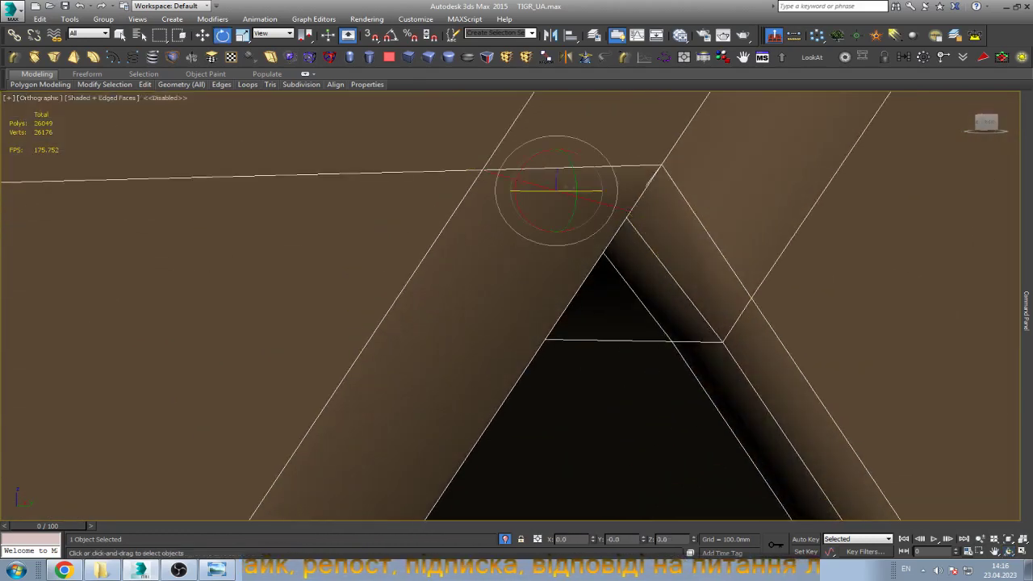
key(ctrl+r)
mouse_move(557, 191)
mouse_down()
mouse_move(621, 188)
mouse_move(654, 226)
mouse_up()
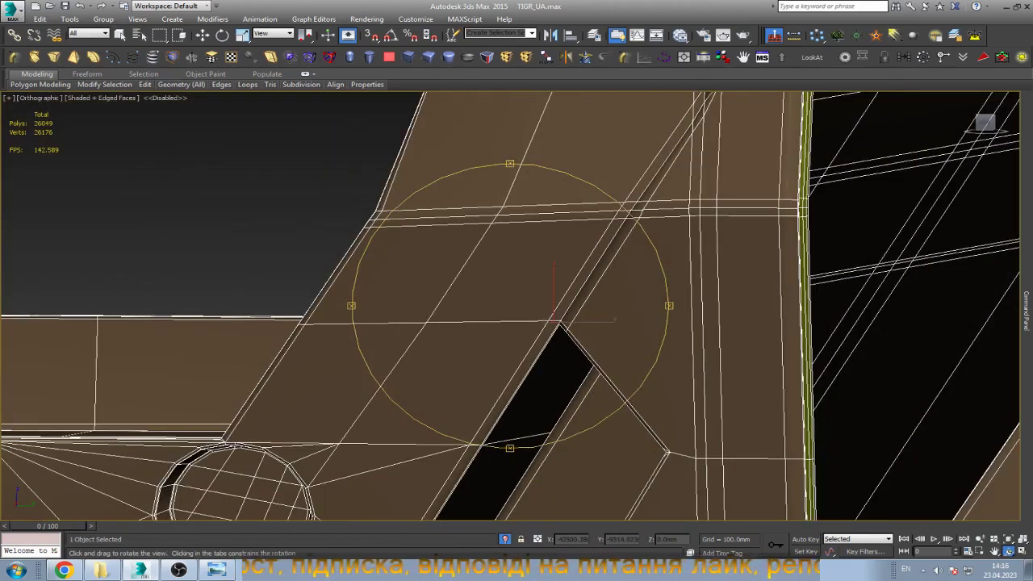
mouse_move(654, 226)
mouse_down()
mouse_move(678, 250)
mouse_move(487, 309)
mouse_up()
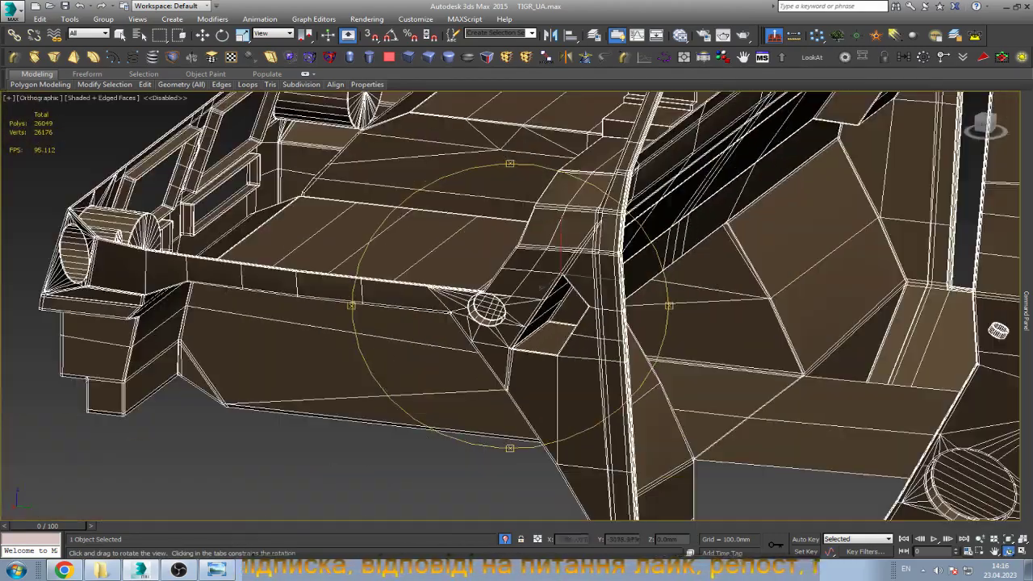
drag(541, 288, 565, 282)
scroll(564, 282, up, 10)
Cap the open border at the underside rail's end, bringing polygons to 26051.
key(e)
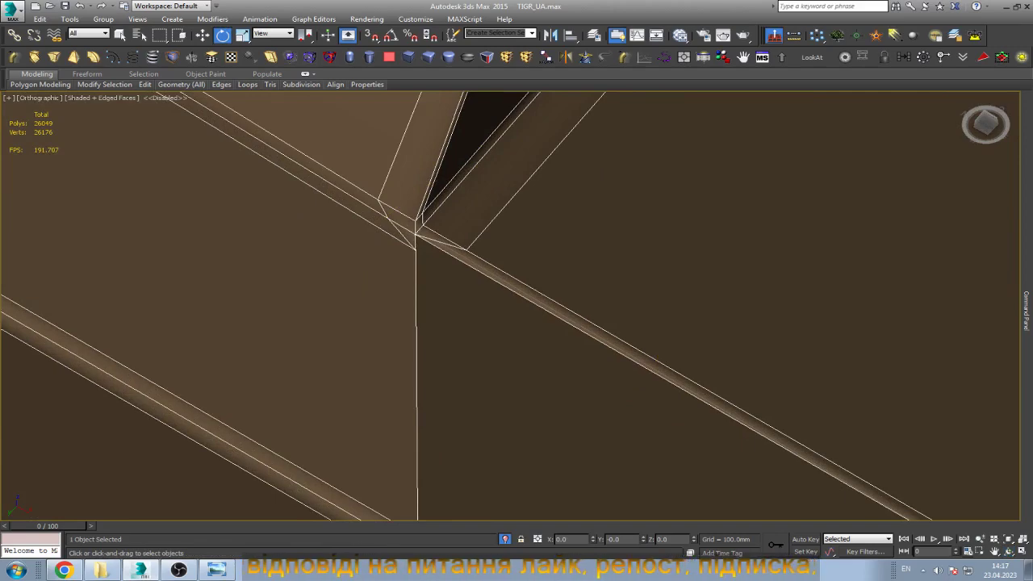
key(3)
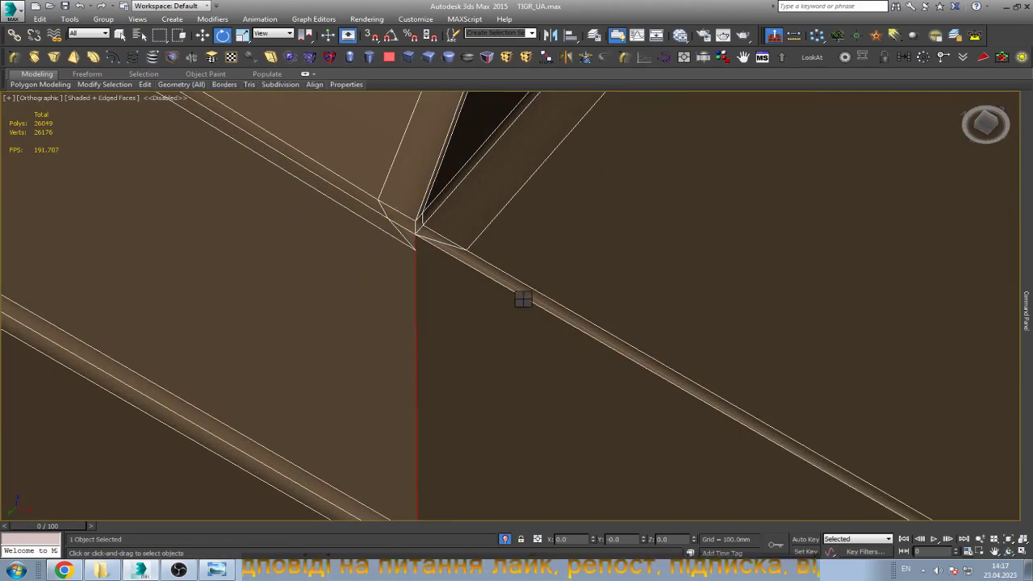
scroll(522, 299, down, 5)
scroll(323, 427, up, 5)
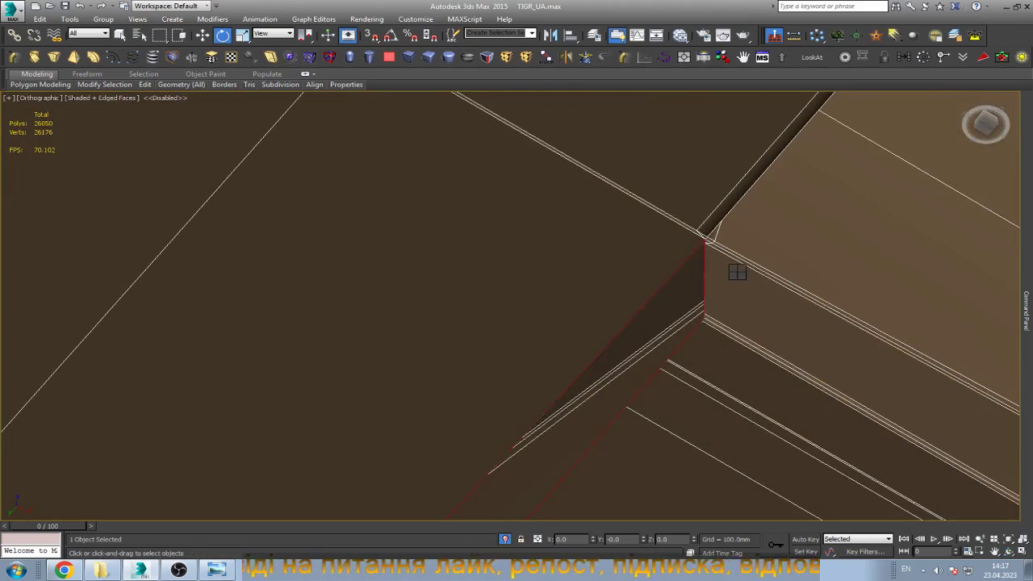
key(w)
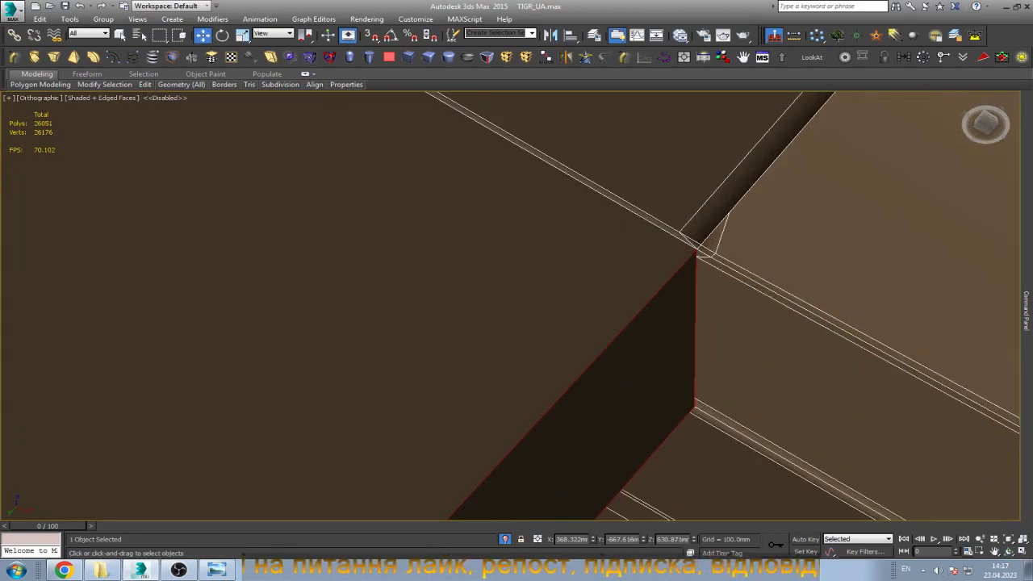
scroll(698, 202, up, 2)
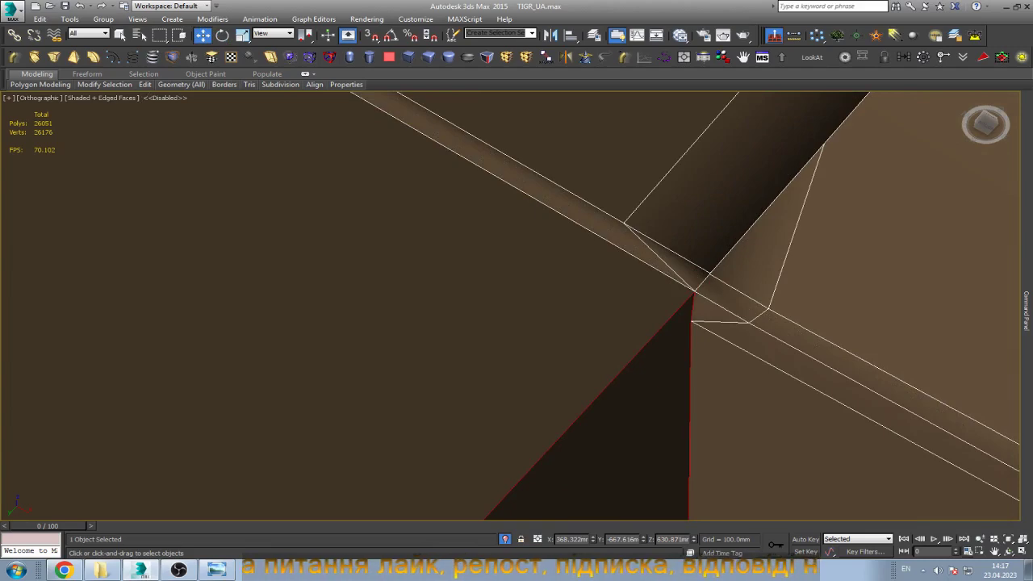
scroll(646, 178, down, 2)
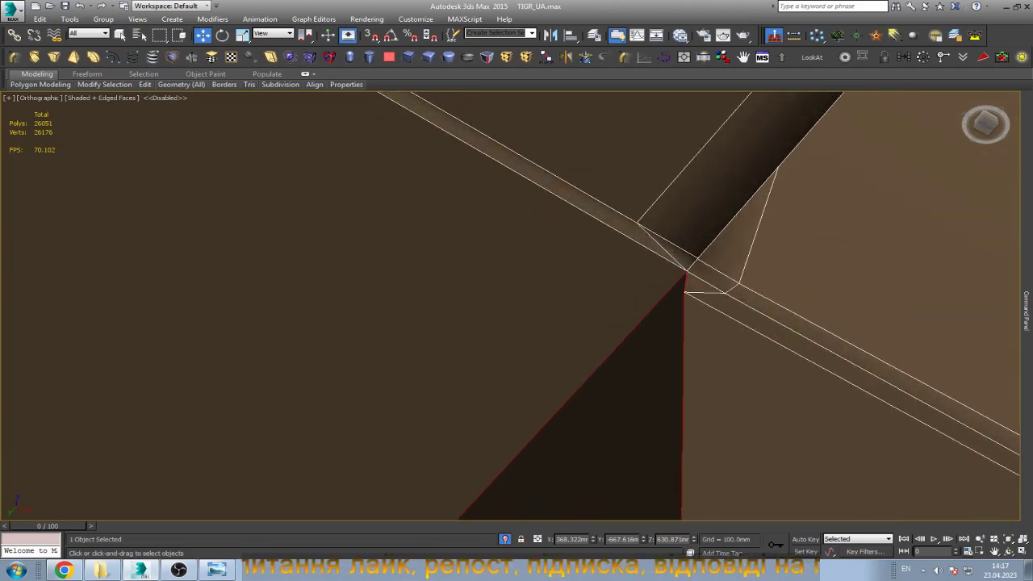
scroll(706, 230, down, 2)
scroll(706, 230, down, 2)
scroll(703, 240, down, 3)
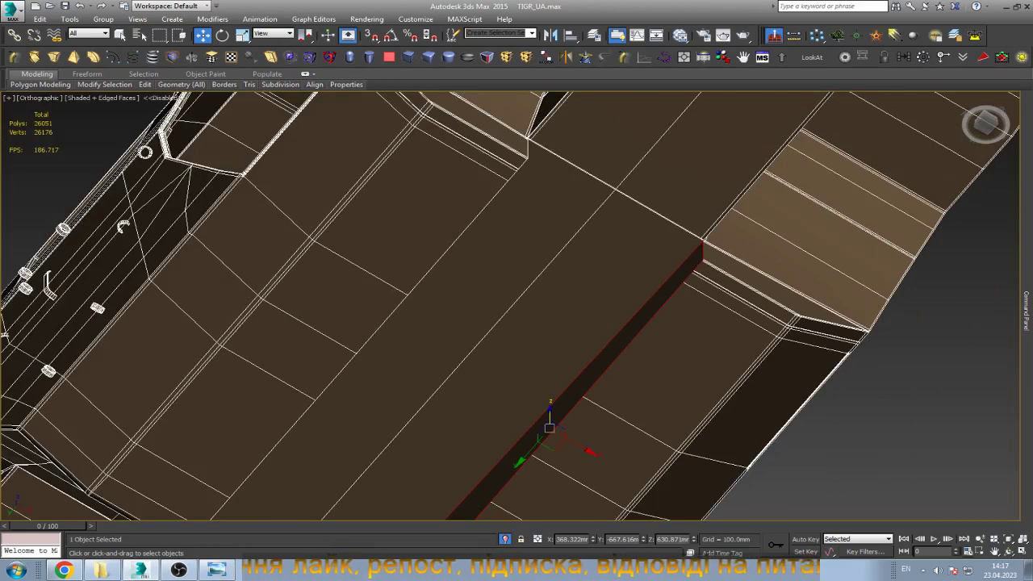
scroll(702, 242, down, 5)
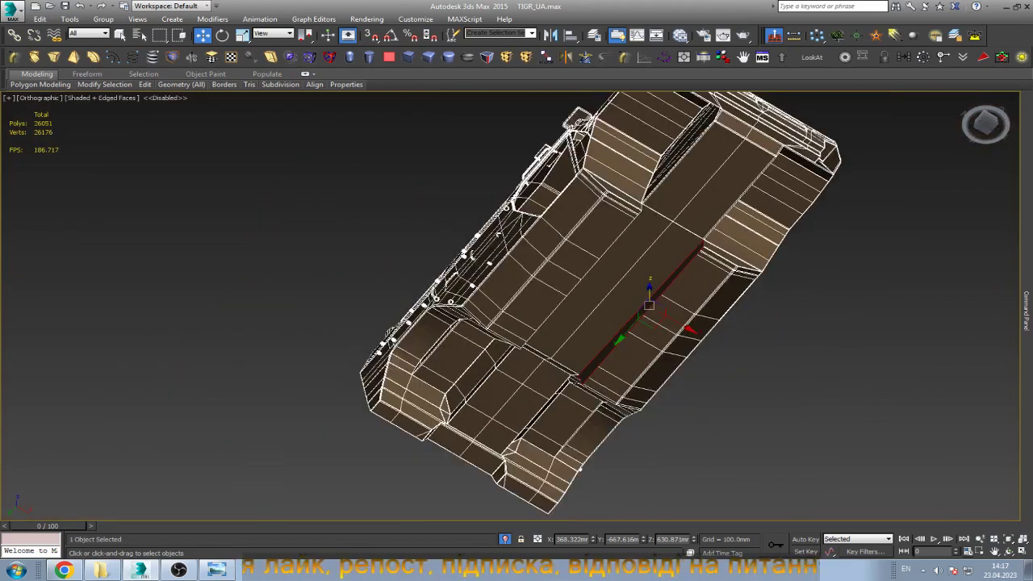
Orbit the vehicle to view its underside and the patched rail from above.
click(1009, 551)
drag(564, 266, 516, 339)
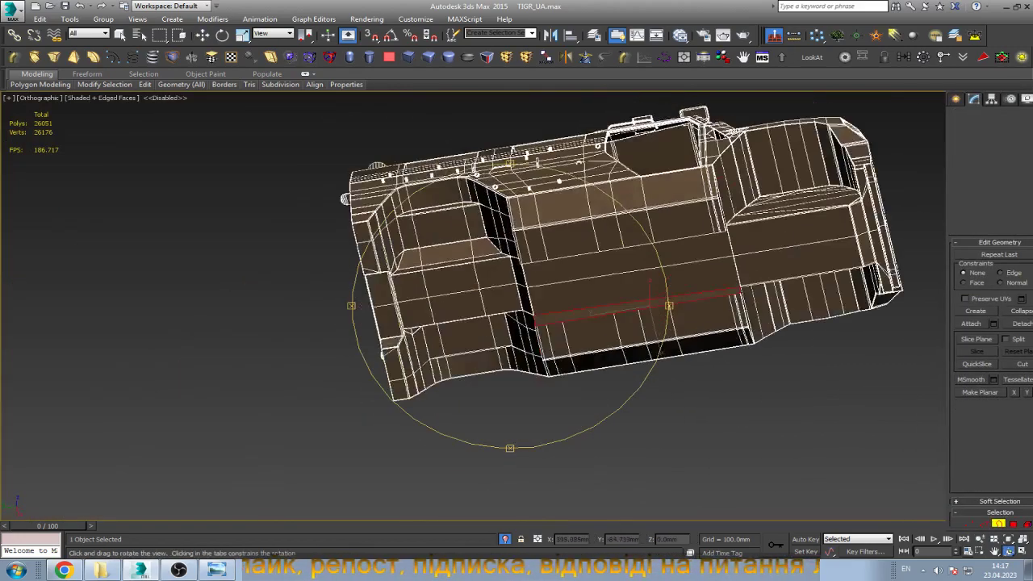
drag(429, 100, 435, 158)
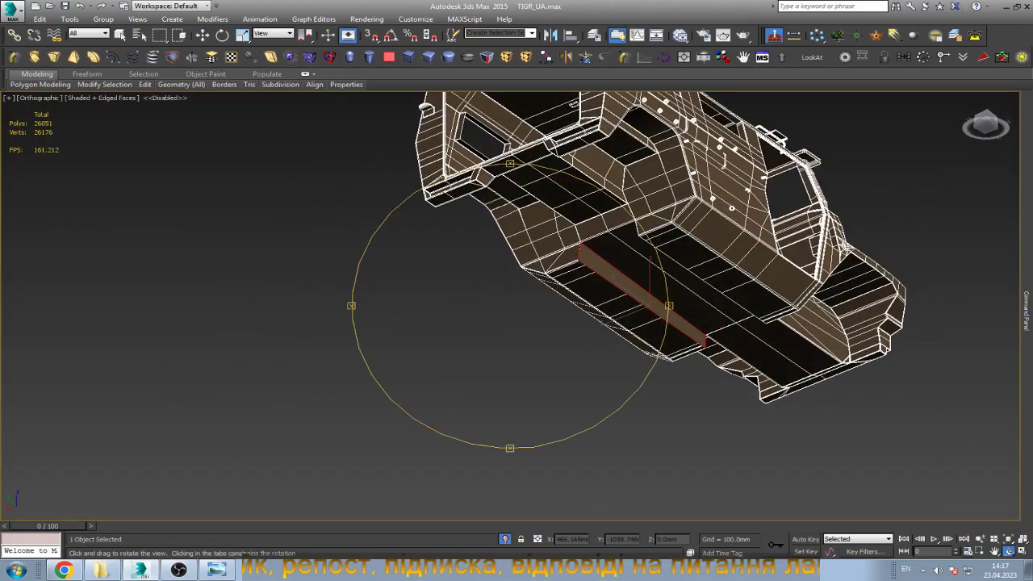
drag(517, 242, 516, 339)
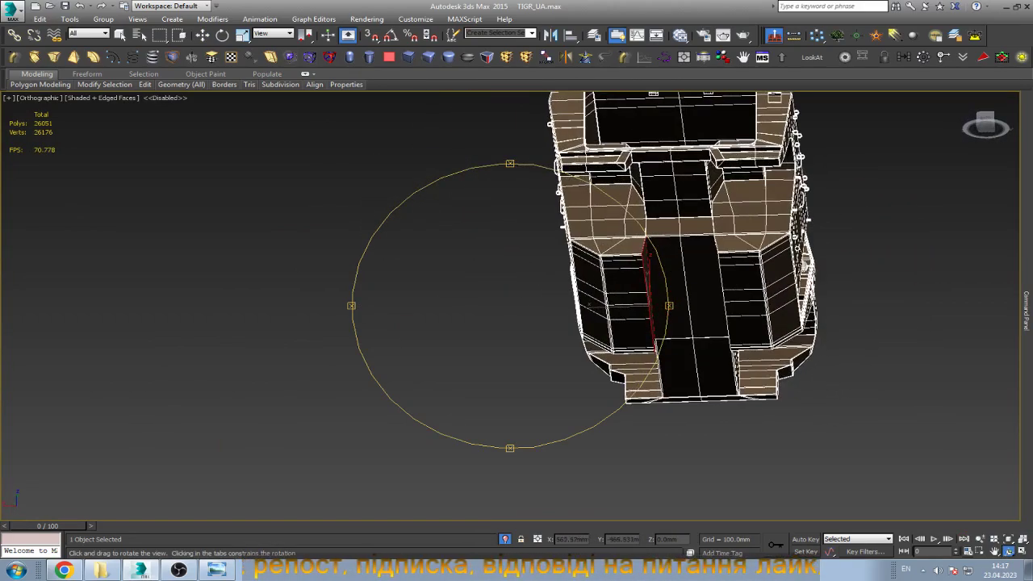
scroll(630, 178, up, 5)
scroll(510, 305, up, 5)
scroll(510, 305, down, 5)
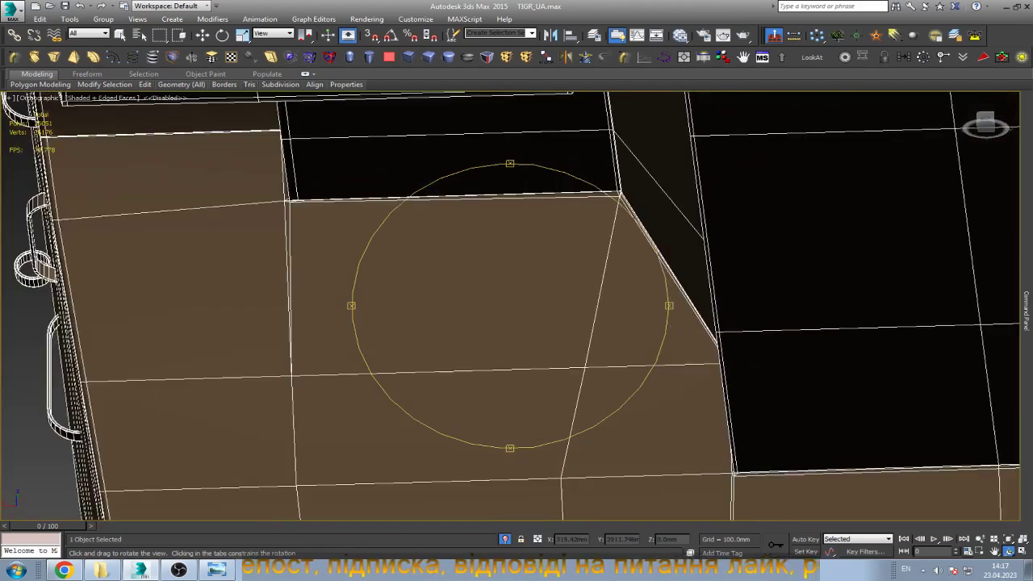
drag(517, 242, 564, 242)
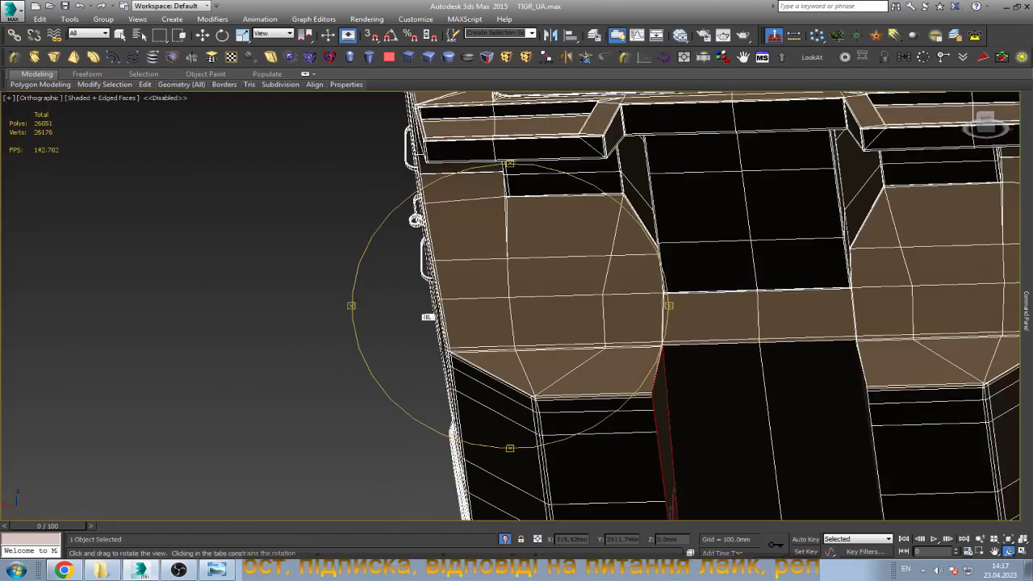
scroll(428, 317, up, 3)
scroll(428, 317, down, 5)
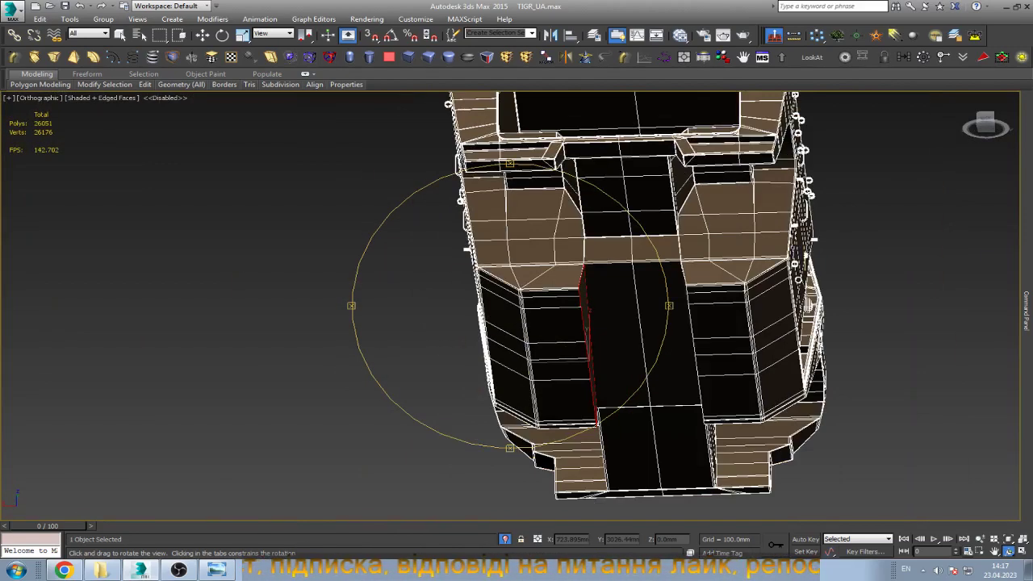
drag(516, 242, 589, 315)
drag(517, 307, 500, 308)
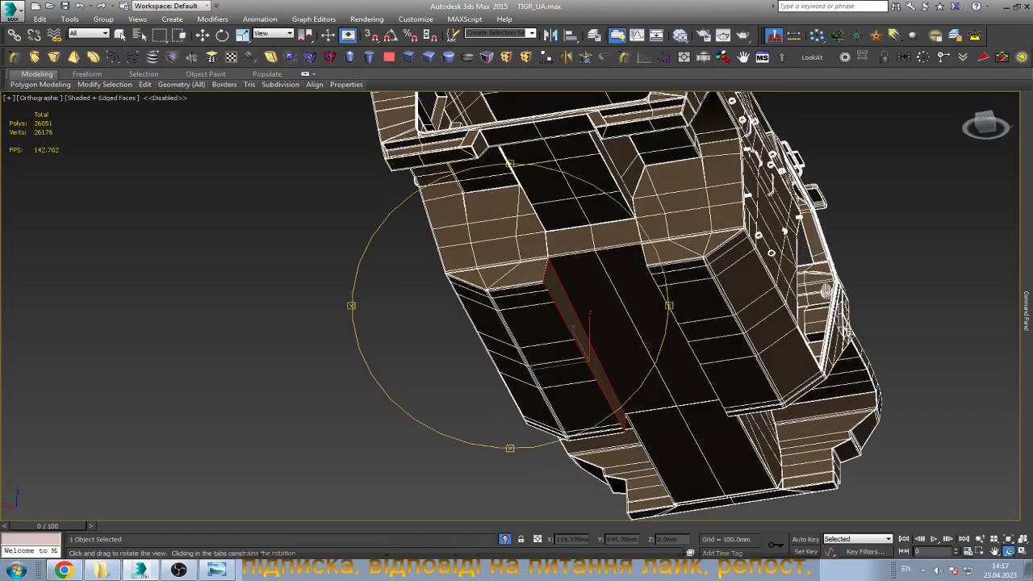
Zoom and tilt closer to inspect the capped rail corner, ending in the Modify panel.
scroll(627, 258, up, 3)
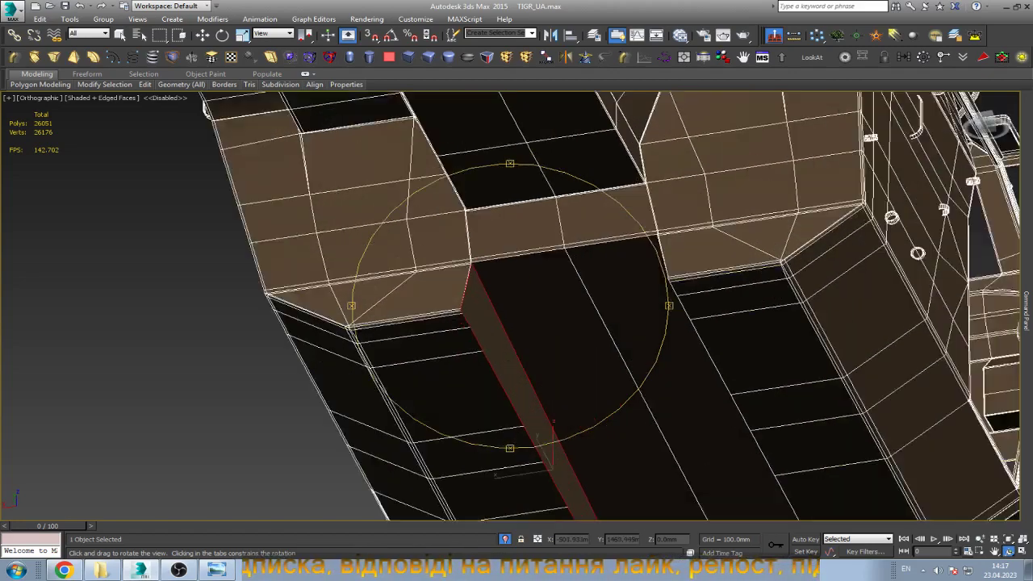
scroll(551, 436, up, 2)
scroll(551, 435, up, 3)
scroll(516, 306, down, 3)
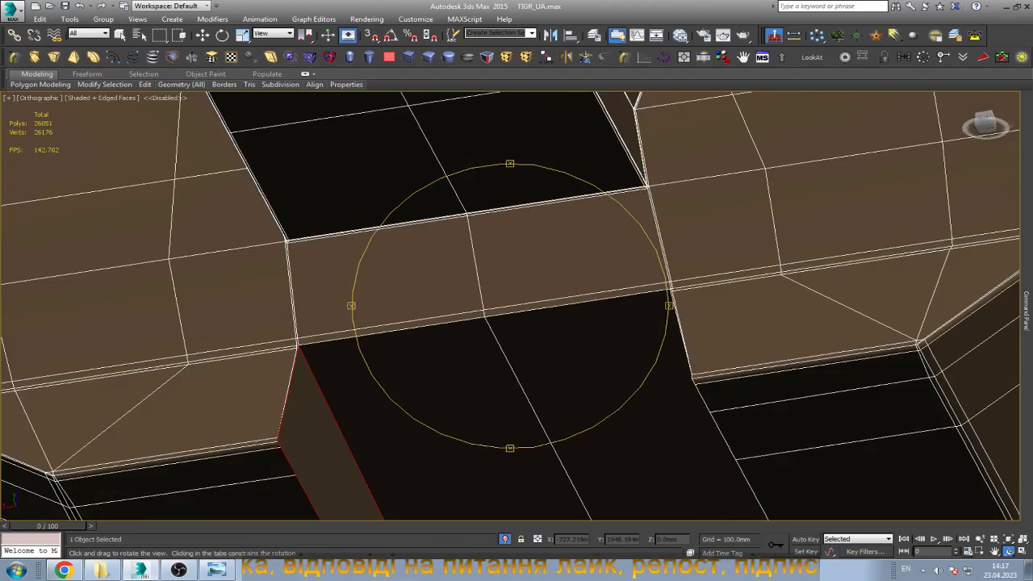
drag(182, 95, 170, 97)
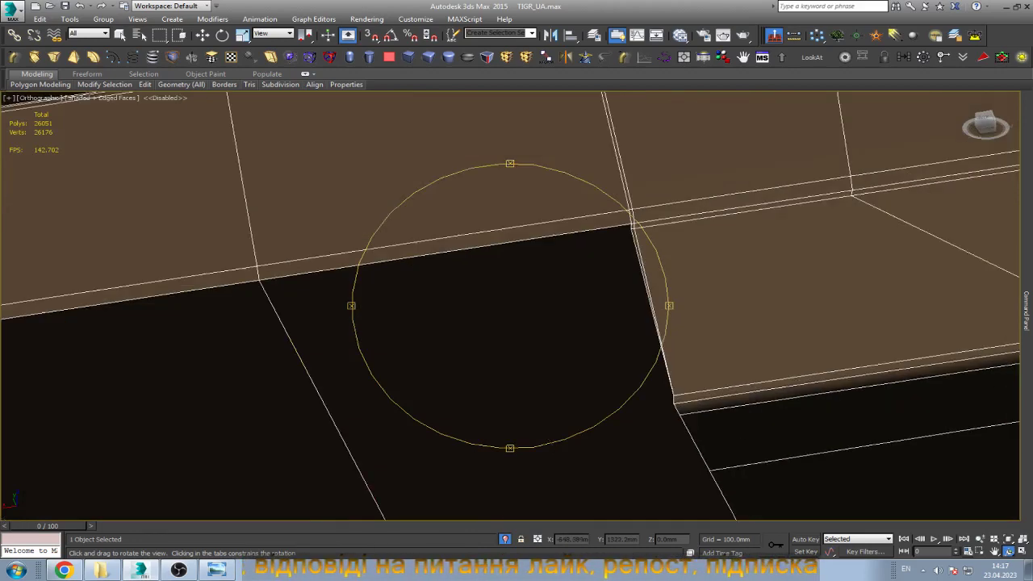
scroll(516, 307, up, 3)
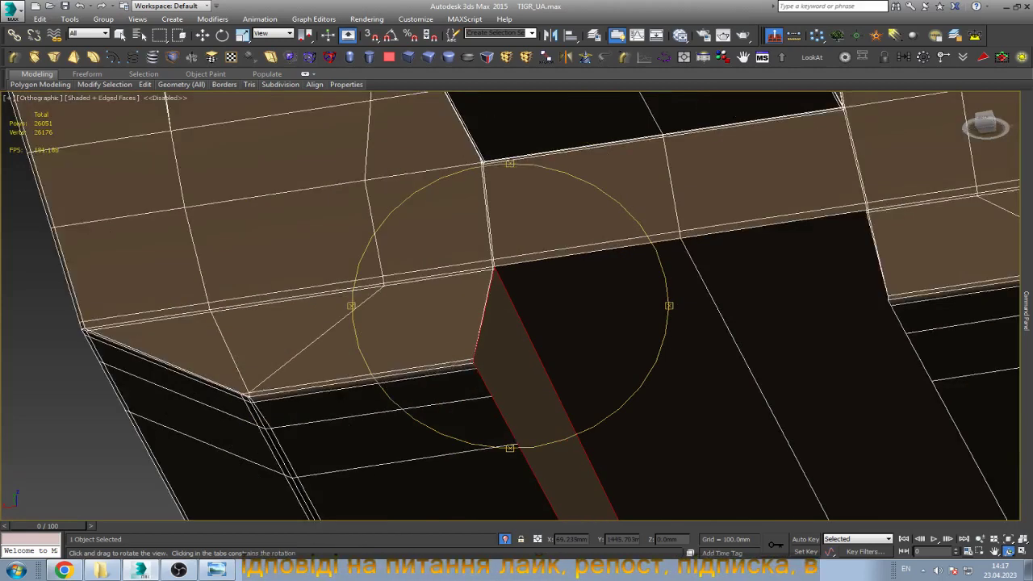
scroll(516, 307, up, 2)
key(Escape)
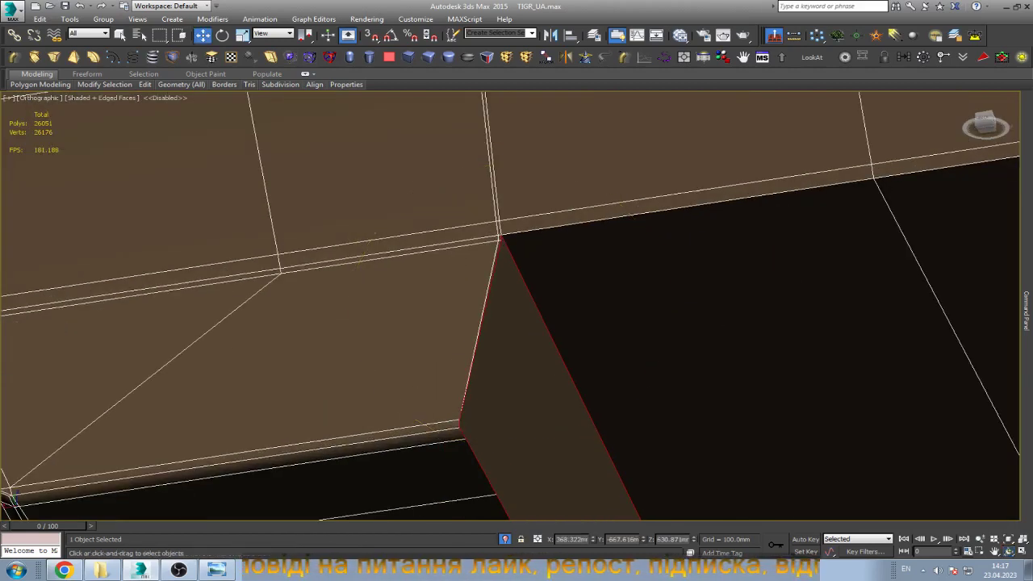
alt+middle_drag(516, 307, 488, 305)
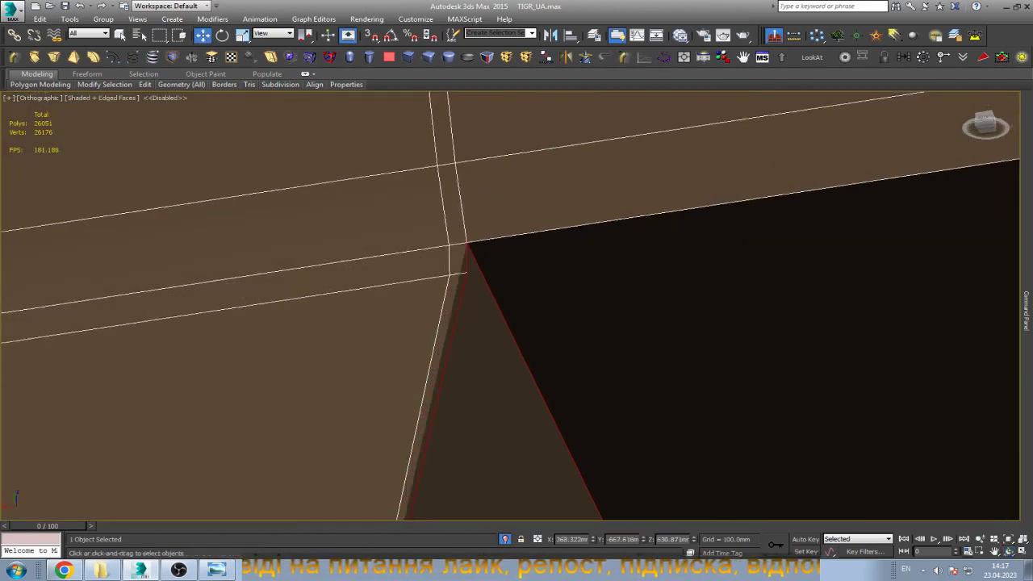
click(1026, 310)
key(1)
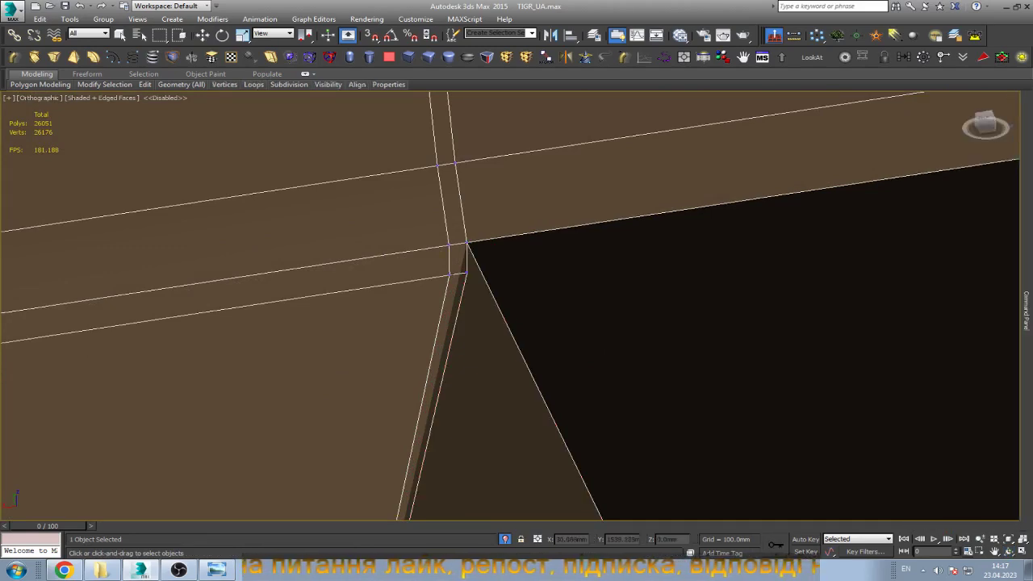
scroll(466, 259, down, 2)
scroll(465, 258, down, 2)
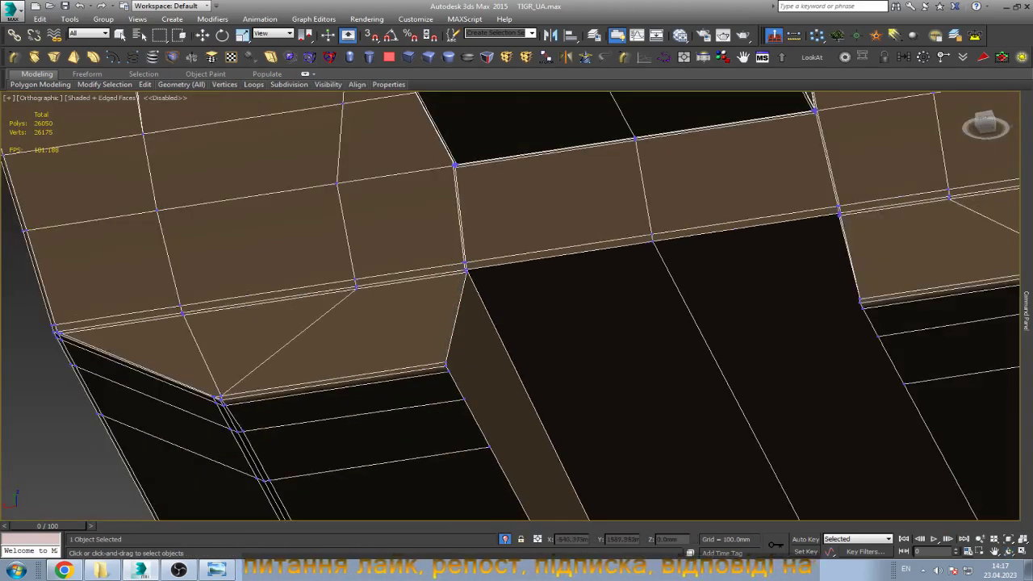
scroll(880, 234, up, 3)
scroll(879, 234, up, 2)
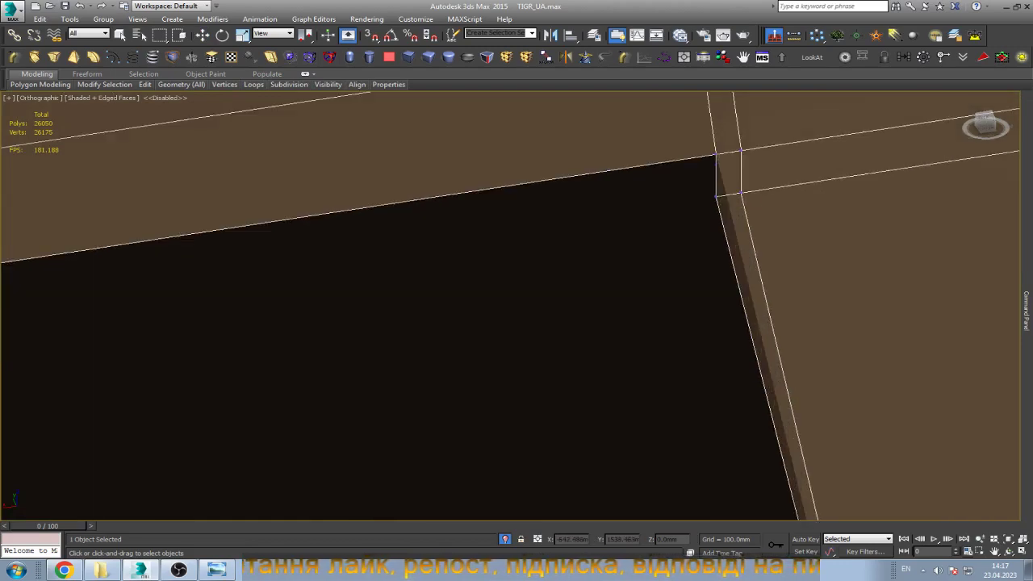
scroll(879, 234, down, 1)
scroll(879, 234, down, 2)
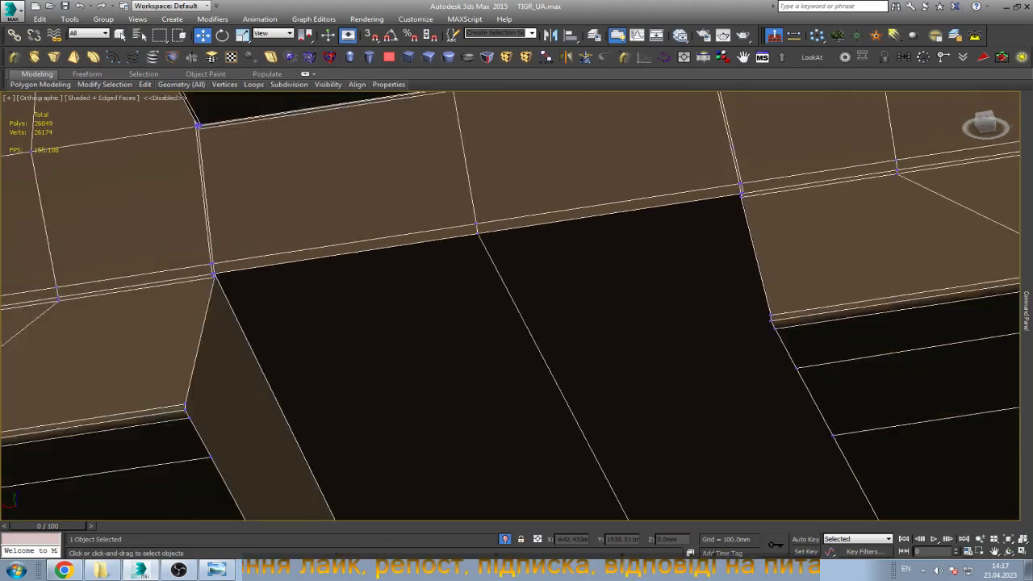
scroll(879, 234, down, 2)
scroll(716, 440, up, 3)
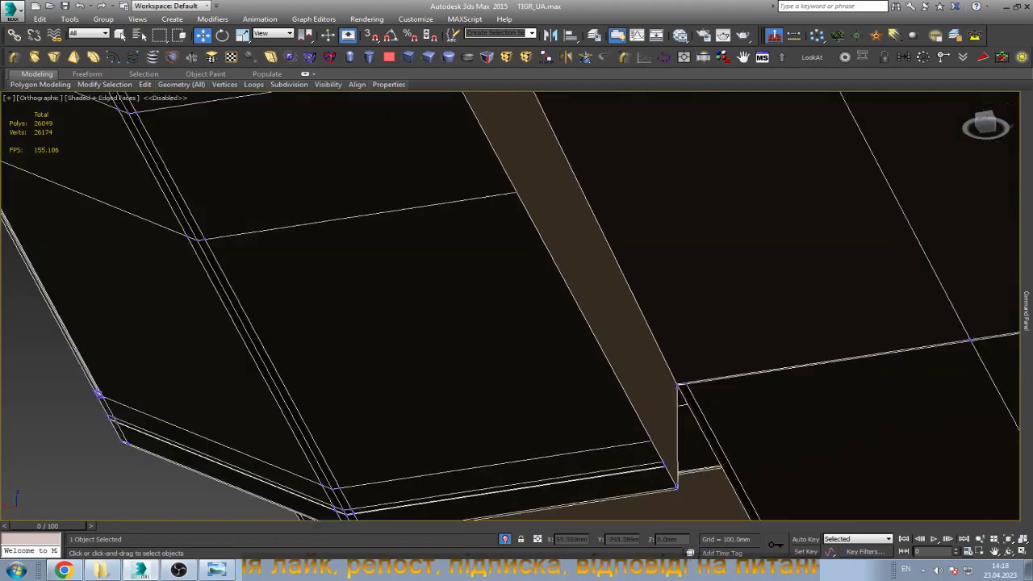
scroll(717, 439, up, 2)
scroll(681, 304, up, 3)
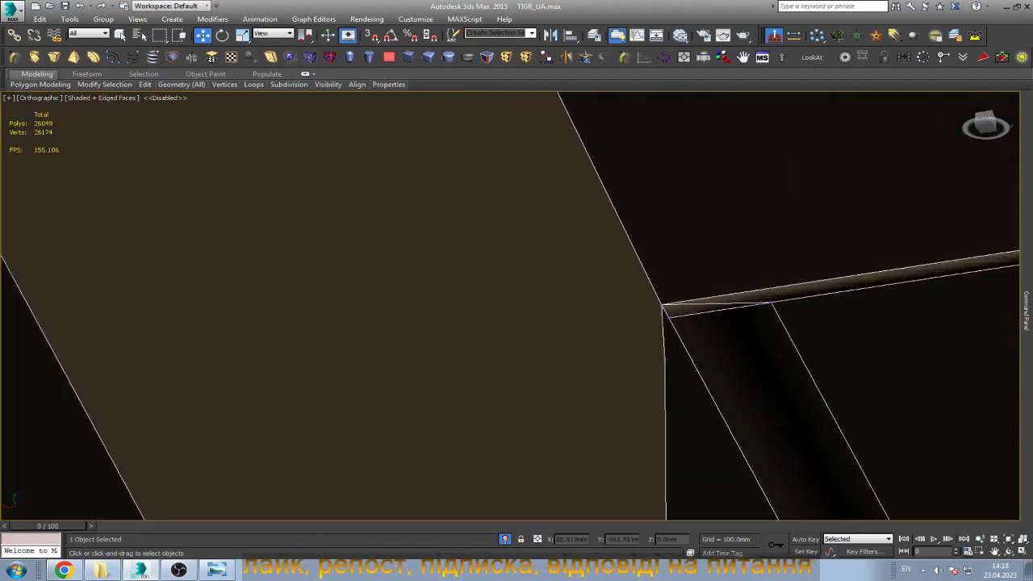
scroll(669, 371, down, 1)
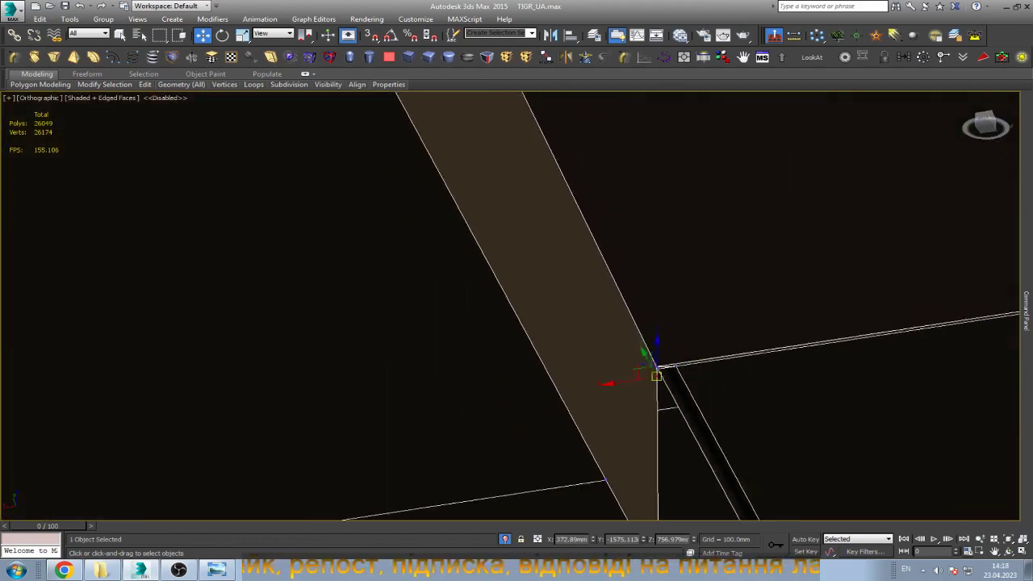
scroll(670, 371, down, 2)
scroll(670, 371, down, 2)
scroll(682, 434, up, 3)
scroll(682, 434, up, 2)
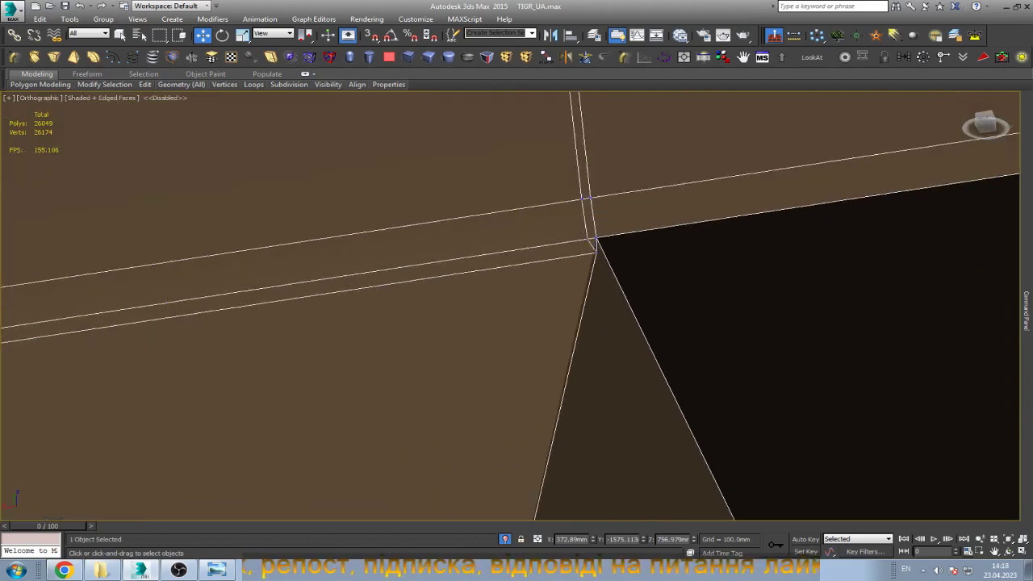
scroll(681, 434, up, 1)
click(581, 246)
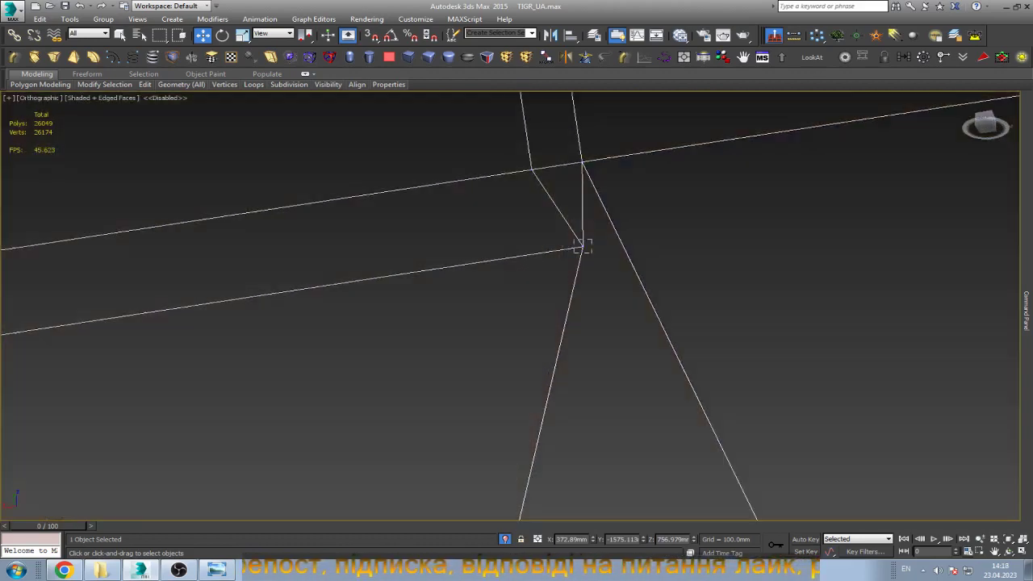
scroll(582, 247, down, 1)
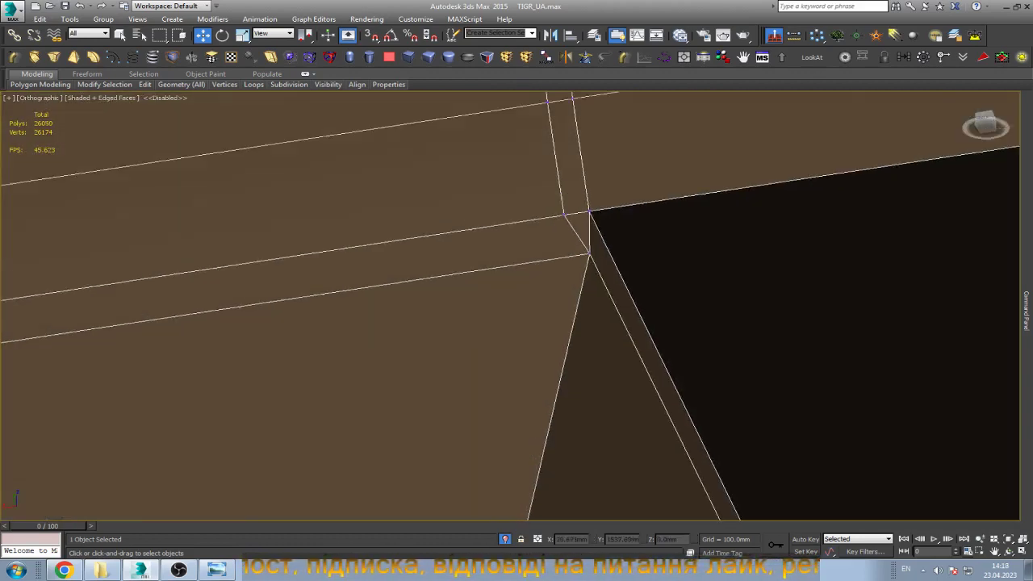
scroll(582, 247, down, 1)
scroll(582, 247, down, 2)
scroll(589, 252, up, 1)
scroll(589, 252, up, 1)
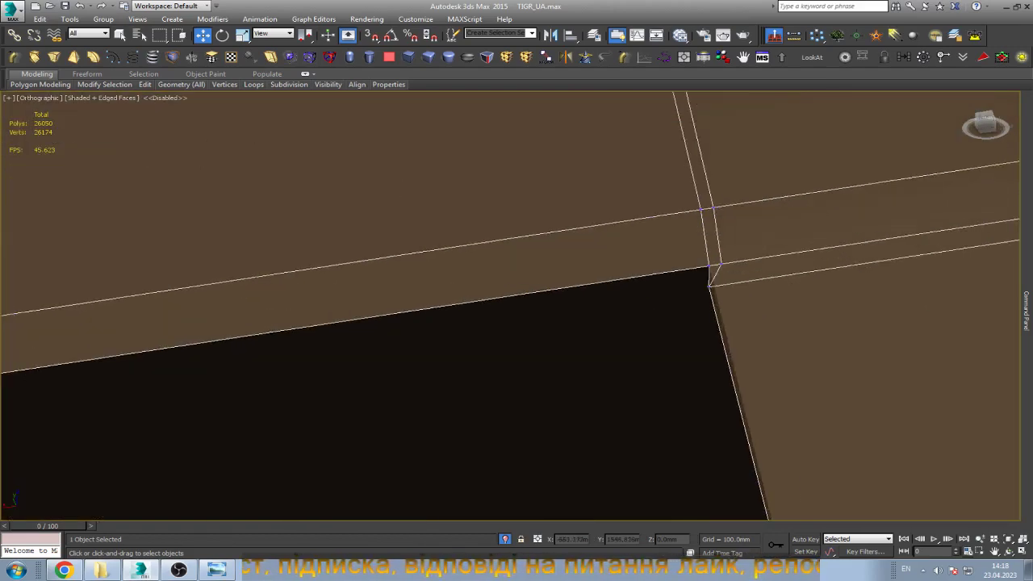
scroll(589, 252, up, 1)
click(672, 296)
scroll(645, 266, down, 1)
scroll(614, 222, down, 2)
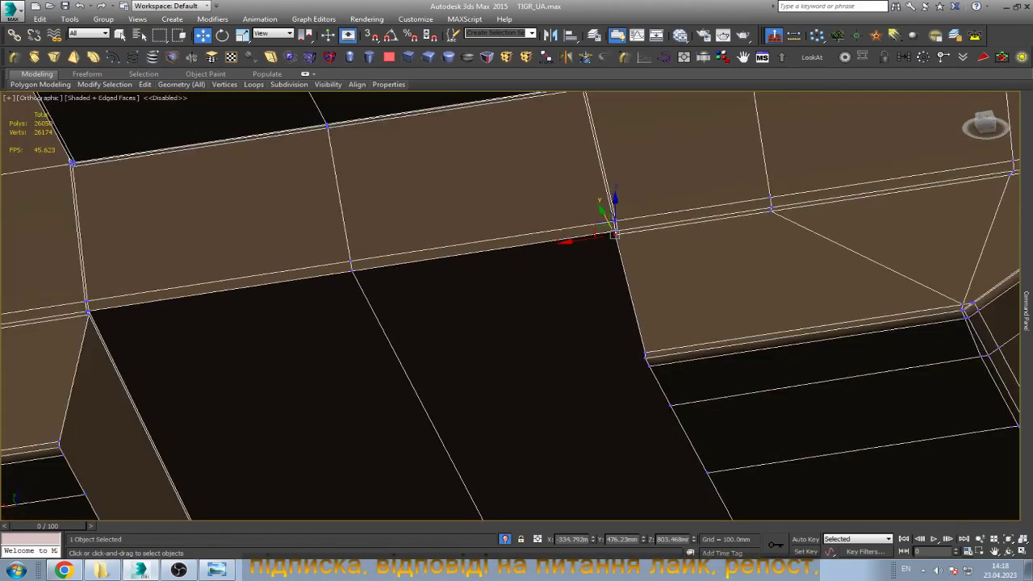
scroll(613, 222, down, 3)
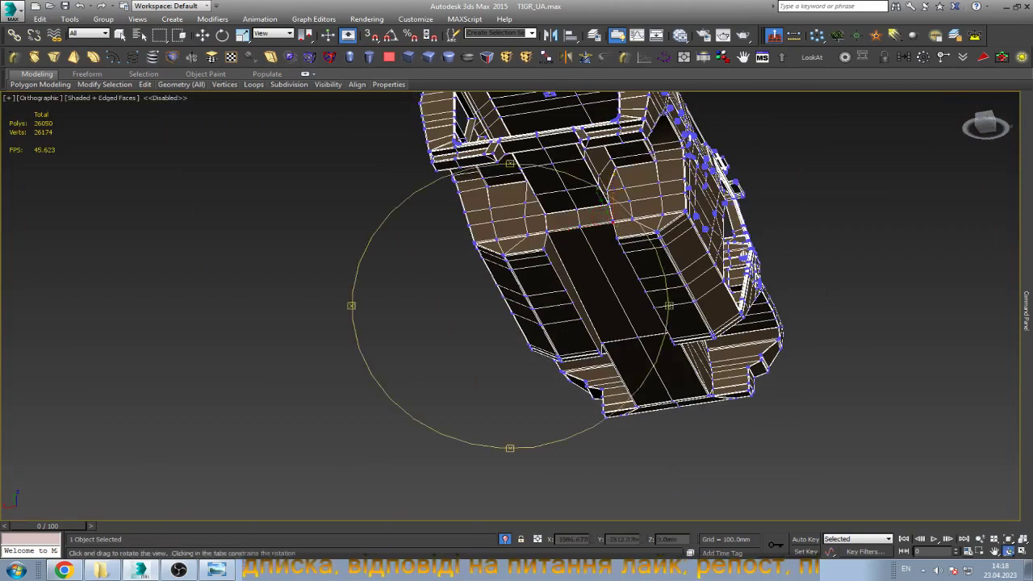
alt+middle_drag(517, 306, 452, 242)
scroll(605, 194, up, 3)
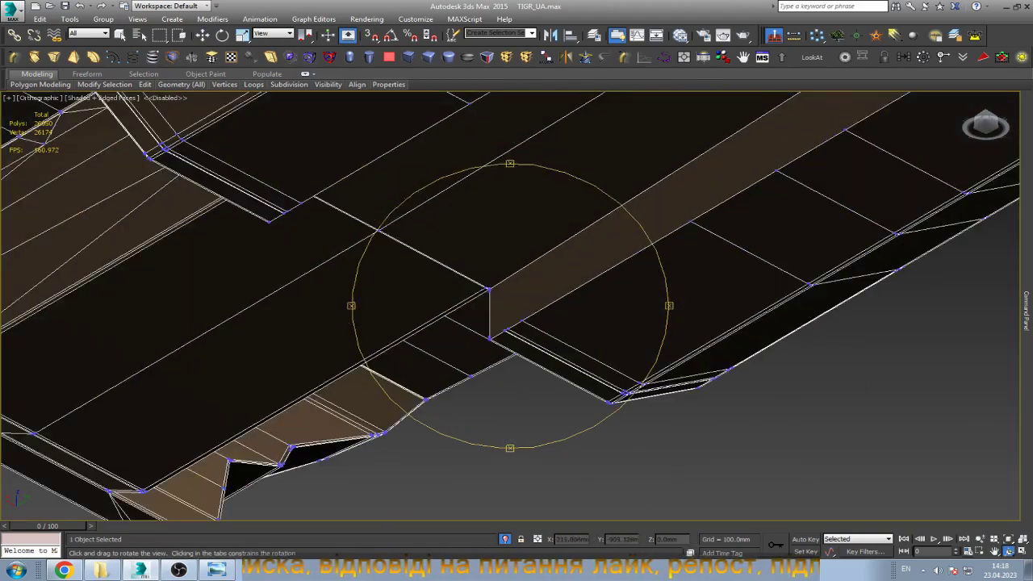
scroll(605, 194, up, 2)
scroll(605, 194, up, 1)
key(Escape)
Cut an edge upward from the rail's corner vertex to the box's vertical edge.
click(604, 338)
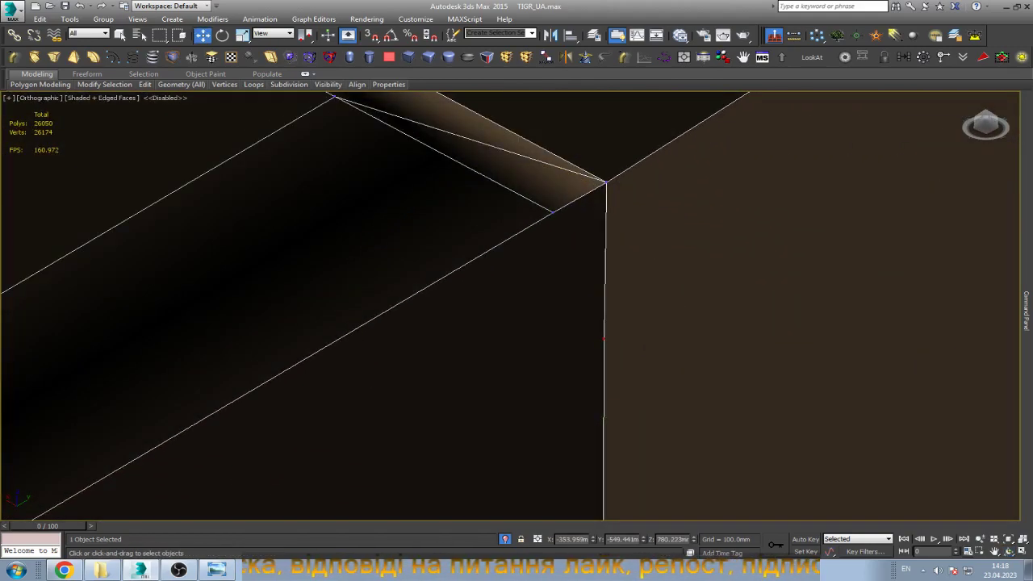
click(993, 92)
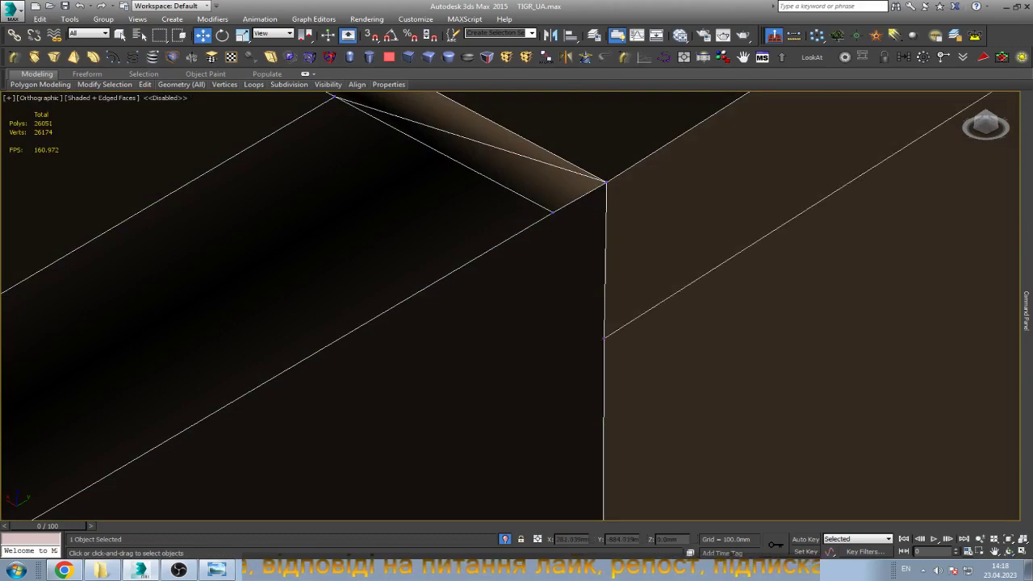
scroll(605, 339, down, 1)
scroll(605, 339, down, 1)
scroll(605, 338, down, 1)
scroll(605, 339, down, 1)
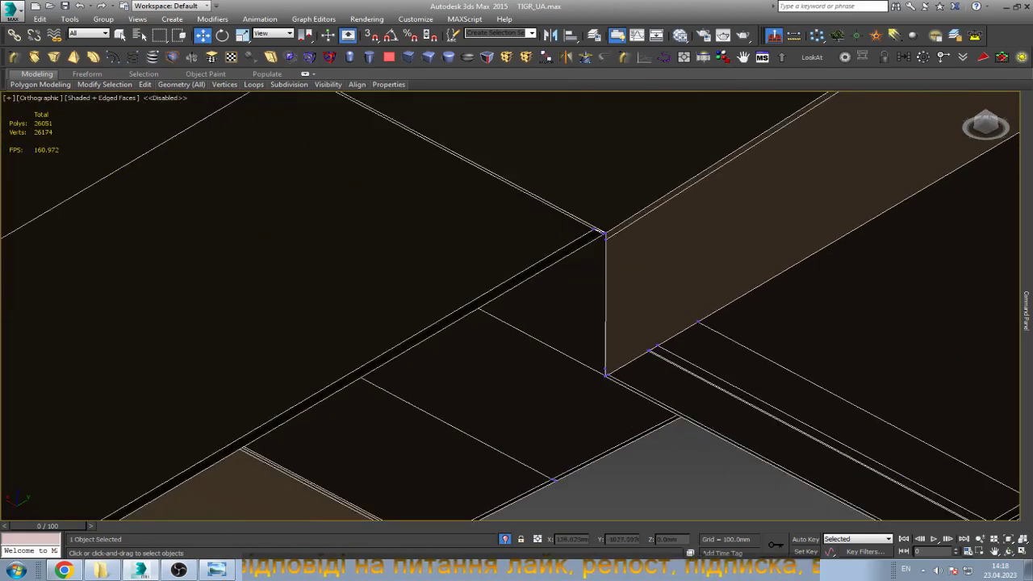
scroll(617, 349, up, 4)
scroll(594, 323, up, 1)
scroll(594, 323, up, 1)
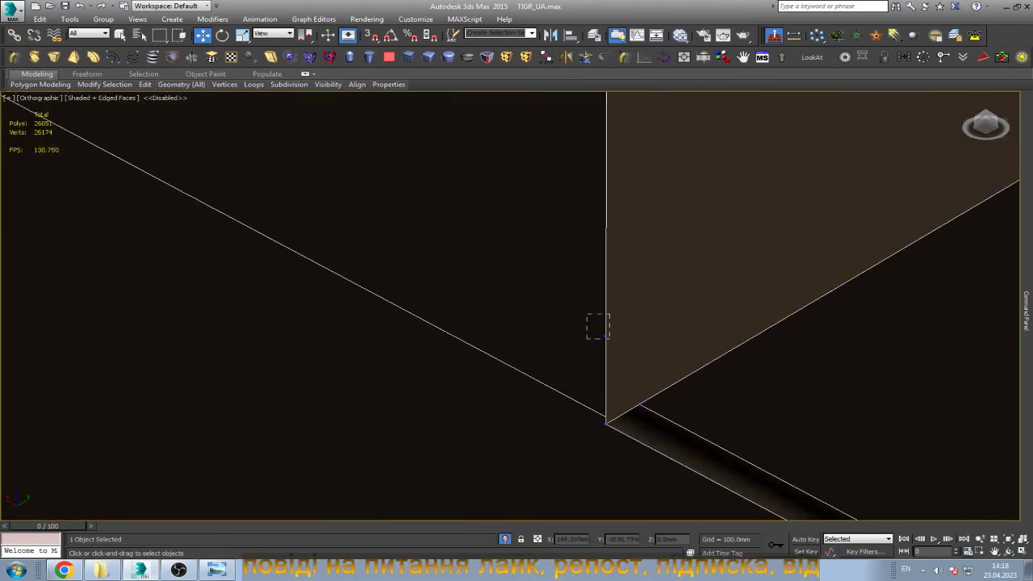
click(595, 330)
scroll(595, 334, down, 3)
scroll(565, 347, down, 3)
scroll(565, 347, down, 2)
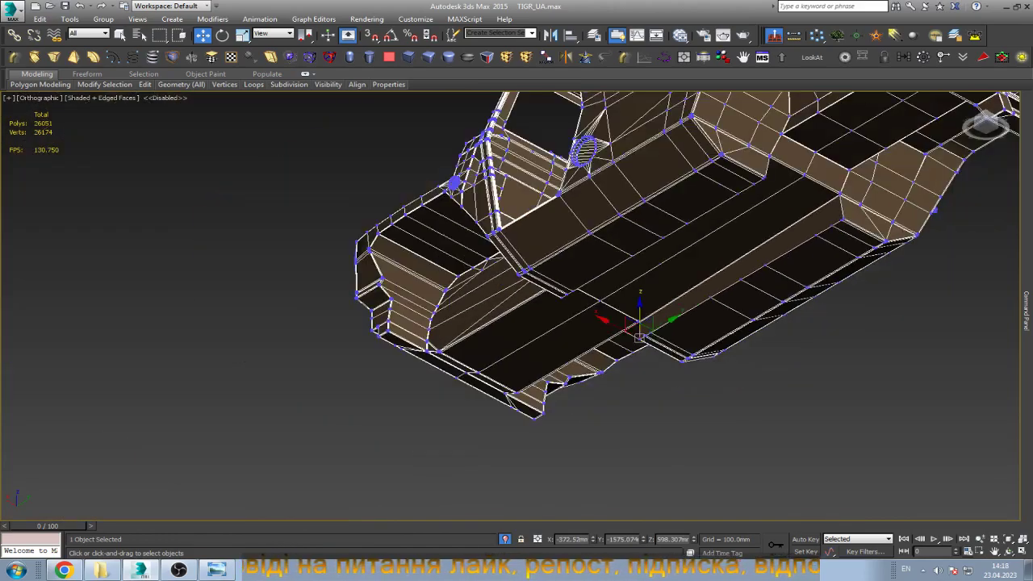
scroll(564, 347, up, 3)
scroll(565, 347, up, 3)
scroll(839, 185, up, 3)
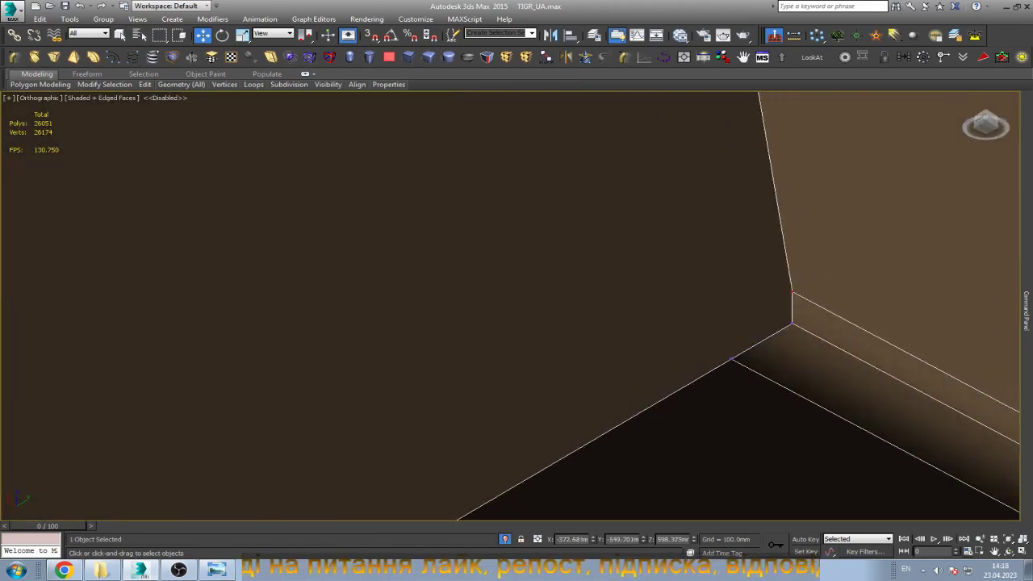
scroll(774, 307, up, 3)
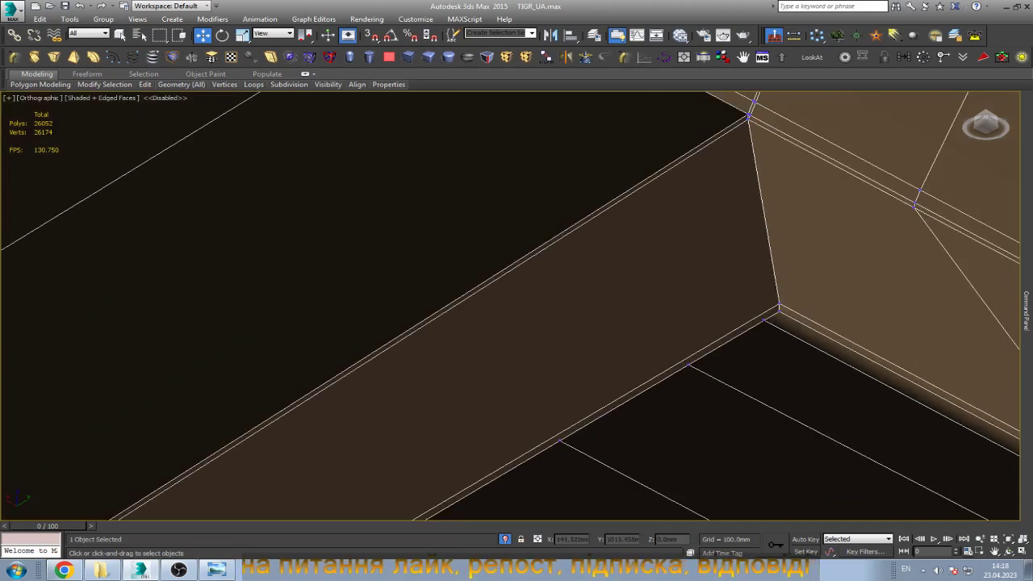
scroll(775, 307, up, 2)
scroll(758, 153, up, 3)
scroll(750, 193, up, 2)
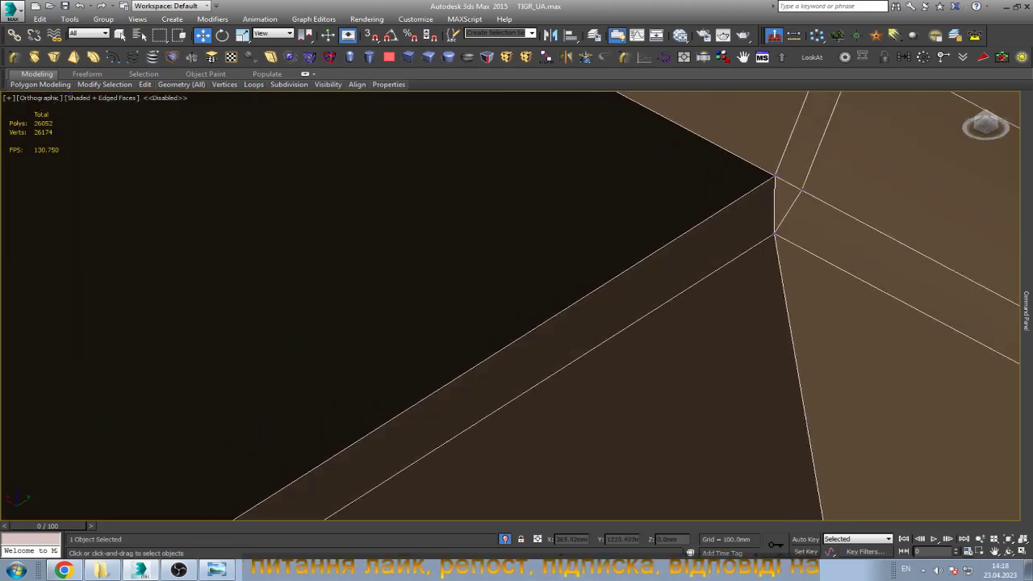
Try a cut across the corner faces, inspect it, then undo the added strip of edges.
key(shift+alt+s)
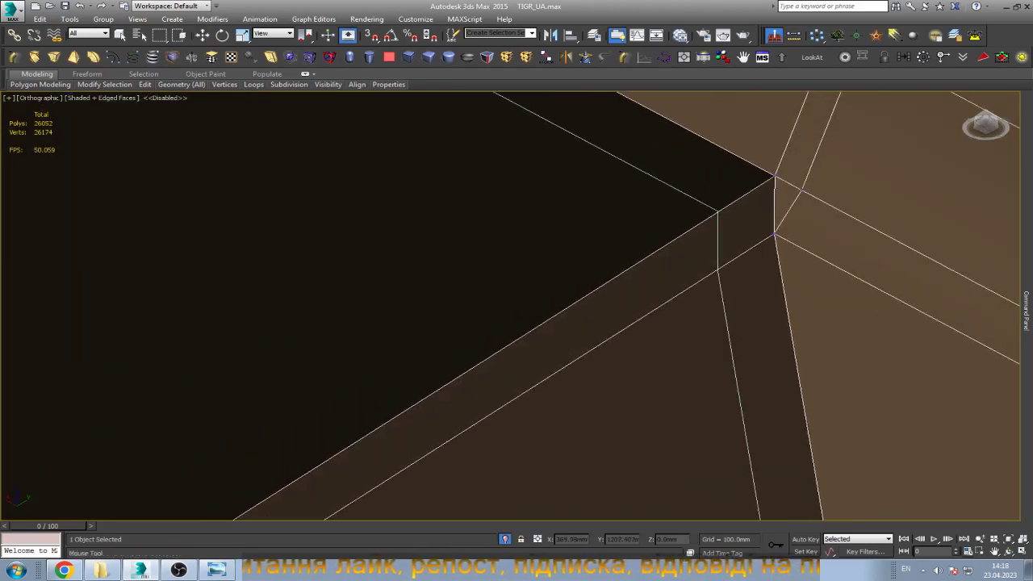
click(775, 234)
mouse_move(774, 234)
alt+middle_down()
mouse_move(708, 283)
mouse_move(673, 279)
alt+middle_up()
key(ctrl+z)
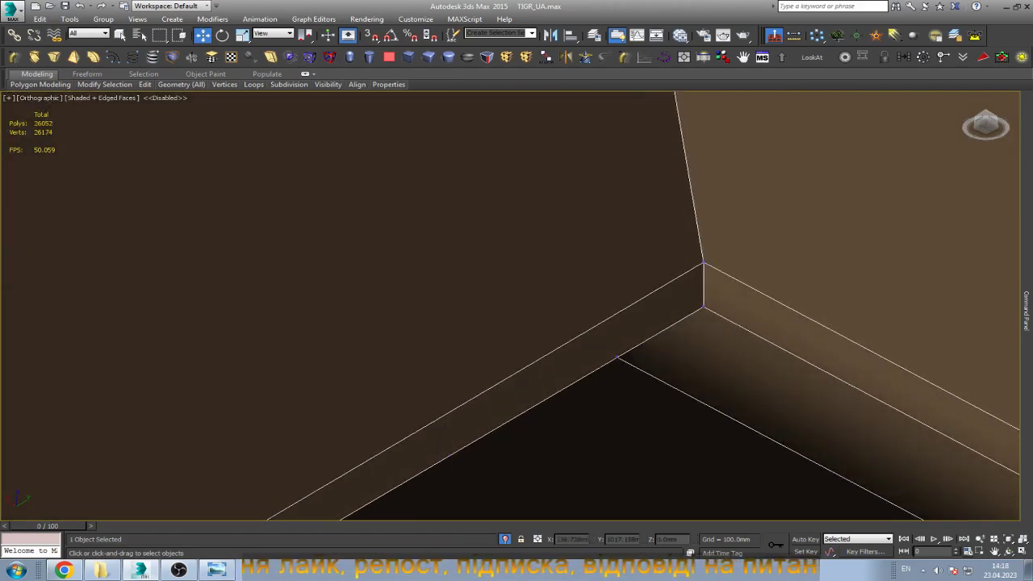
Re-cut edges at the rail corner and orbit around the notch vertex.
key(;)
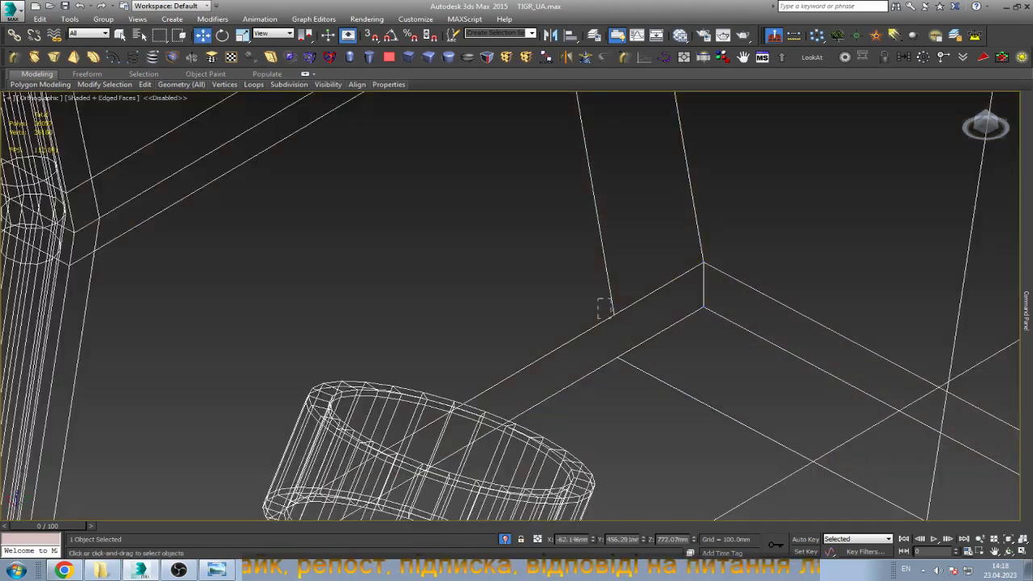
click(615, 334)
scroll(615, 335, down, 3)
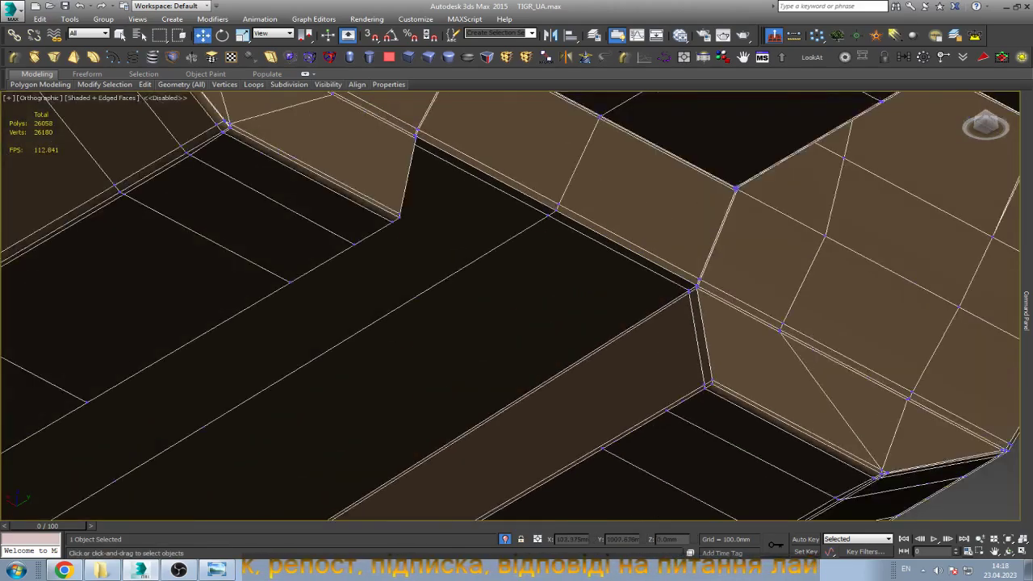
scroll(615, 335, down, 5)
scroll(516, 306, up, 8)
scroll(658, 289, up, 3)
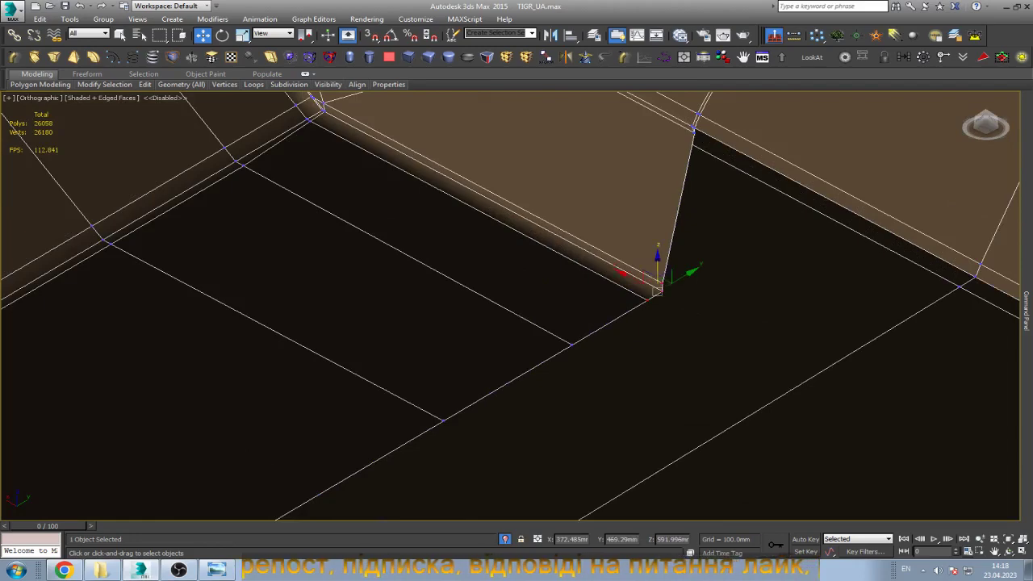
alt+middle_drag(657, 289, 581, 322)
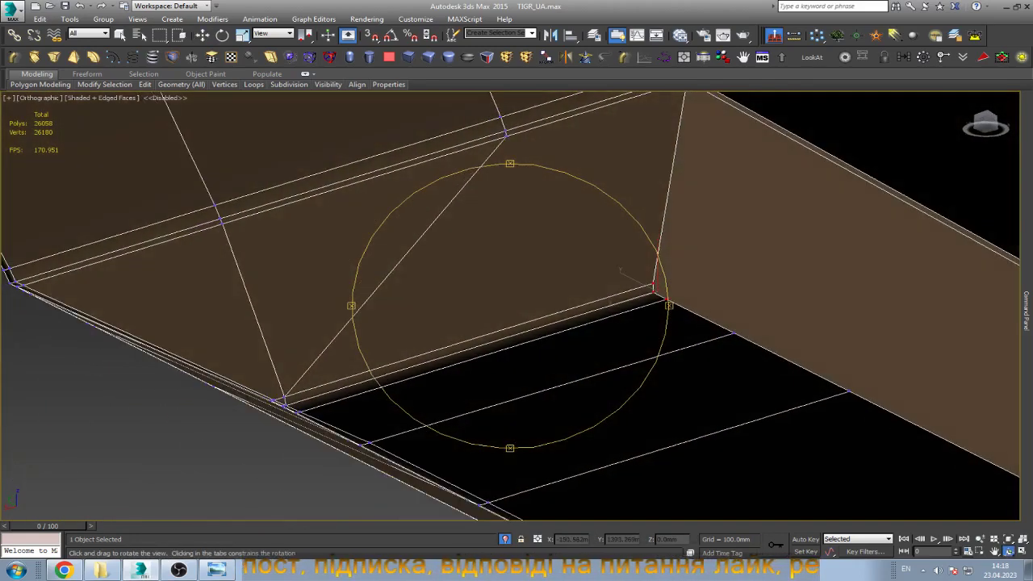
scroll(655, 298, down, 3)
scroll(652, 322, down, 2)
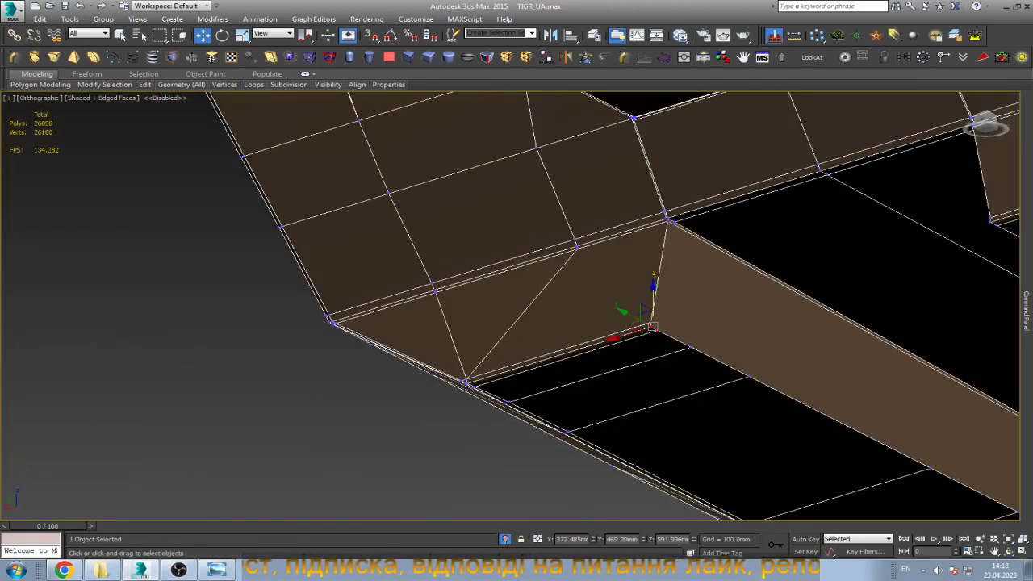
scroll(673, 248, up, 3)
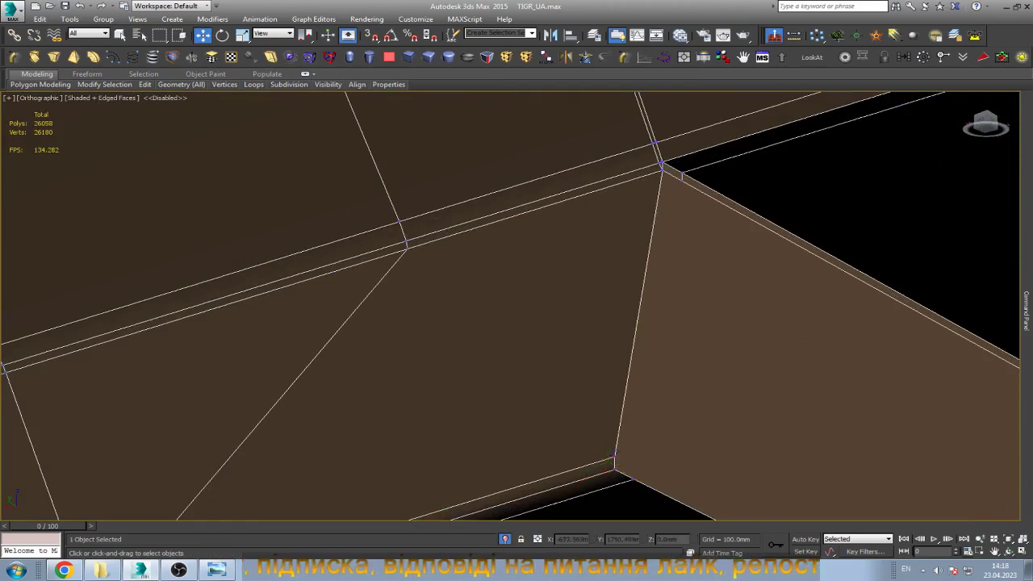
Join the notch vertex to the lower edge point, adding a thin strip face.
click(682, 176)
click(655, 326)
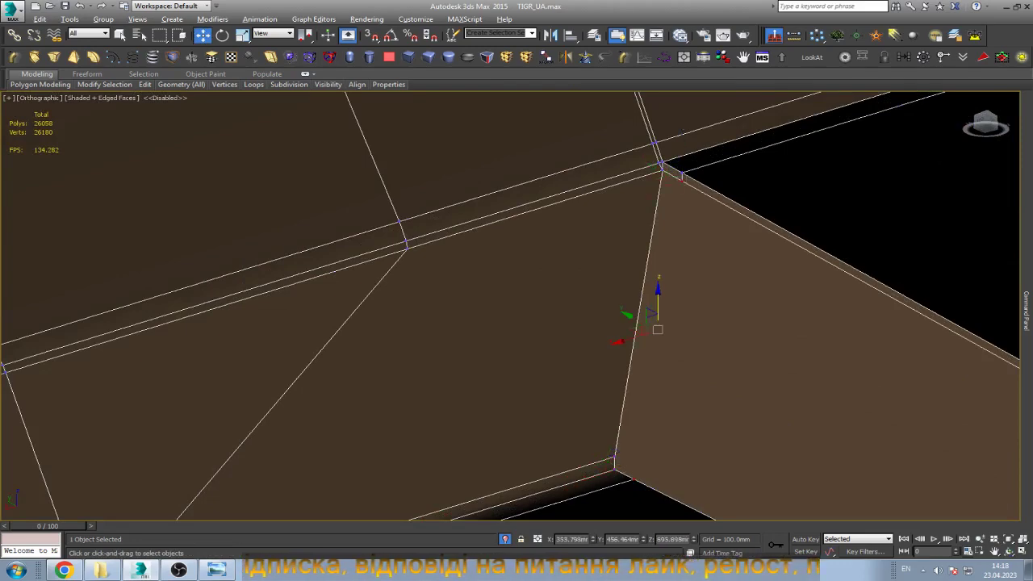
middle_drag(657, 329, 617, 216)
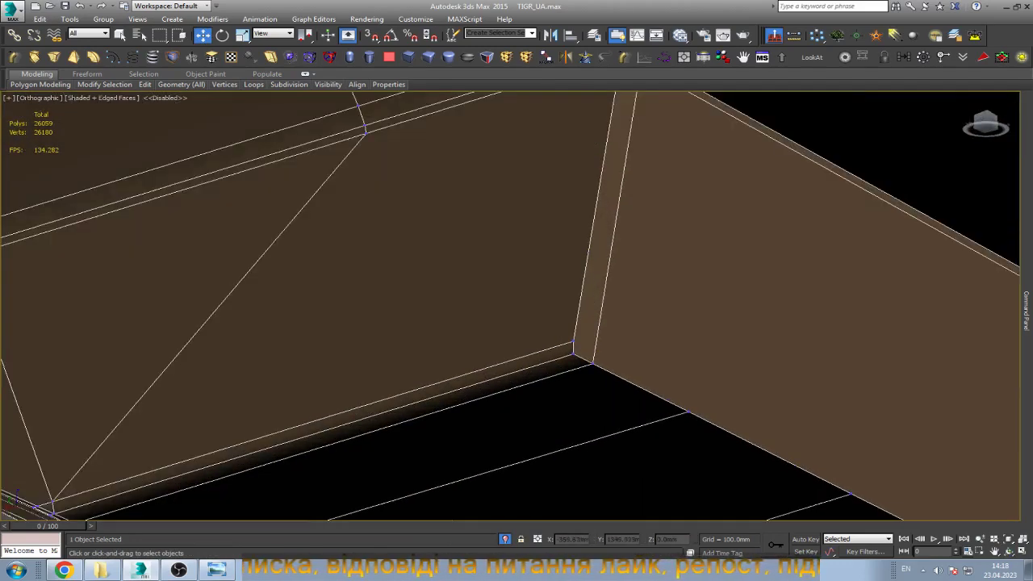
scroll(516, 306, down, 3)
middle_drag(516, 307, 484, 338)
scroll(484, 339, up, 3)
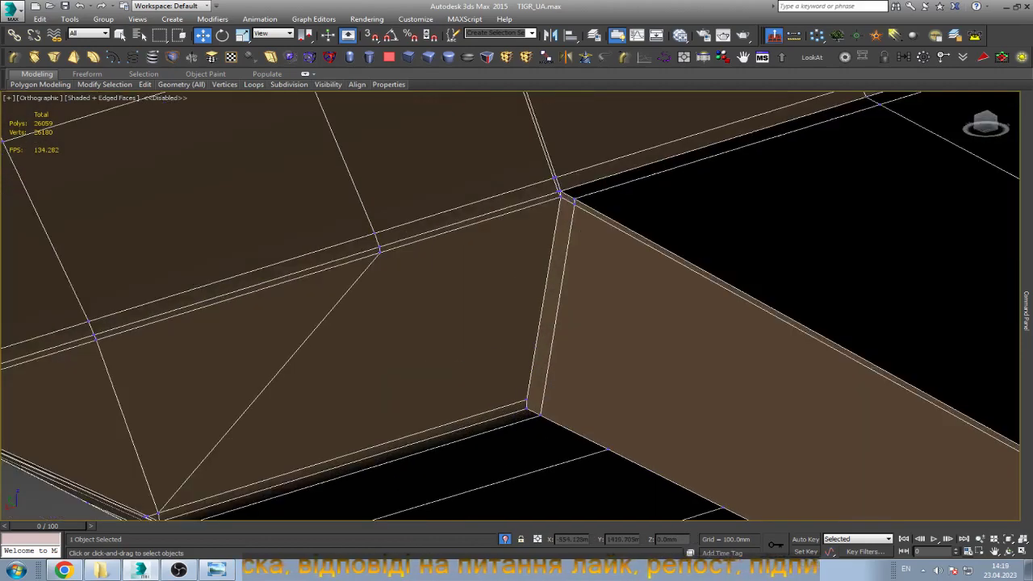
Cut an edge across the face from the point on the edge, then return to Select and Move.
key(alt+c)
click(649, 240)
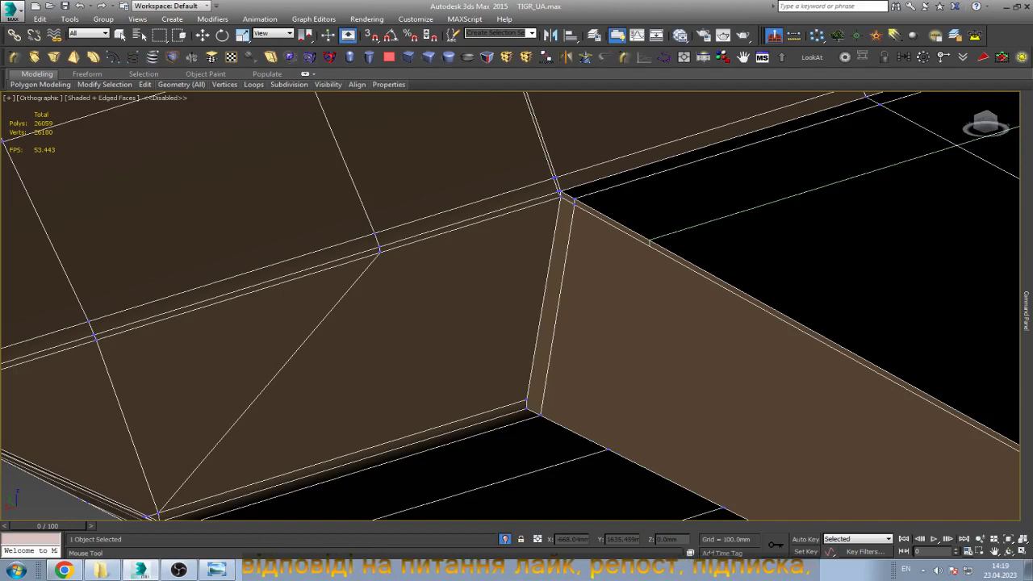
right_click(993, 149)
key(w)
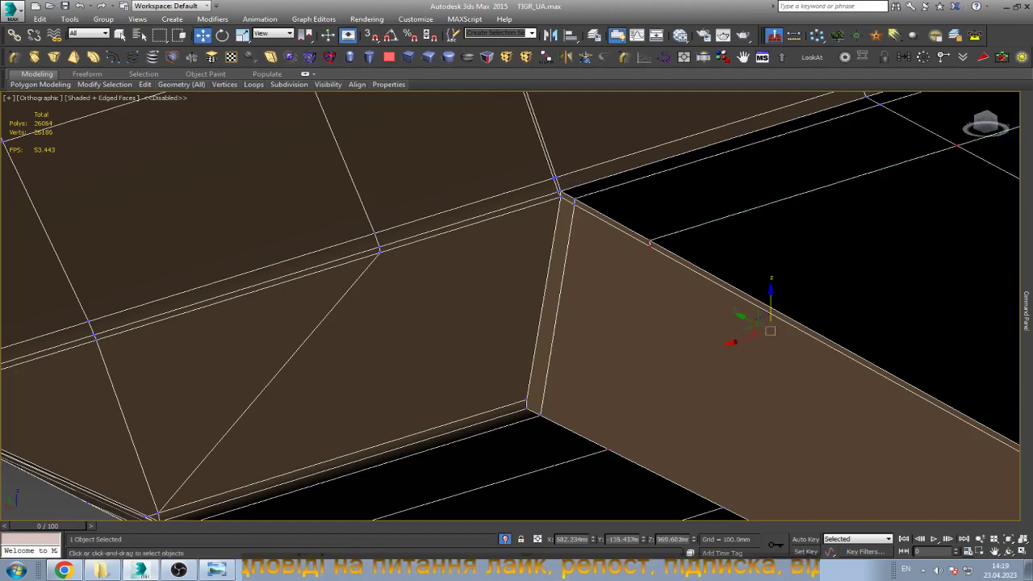
click(1008, 551)
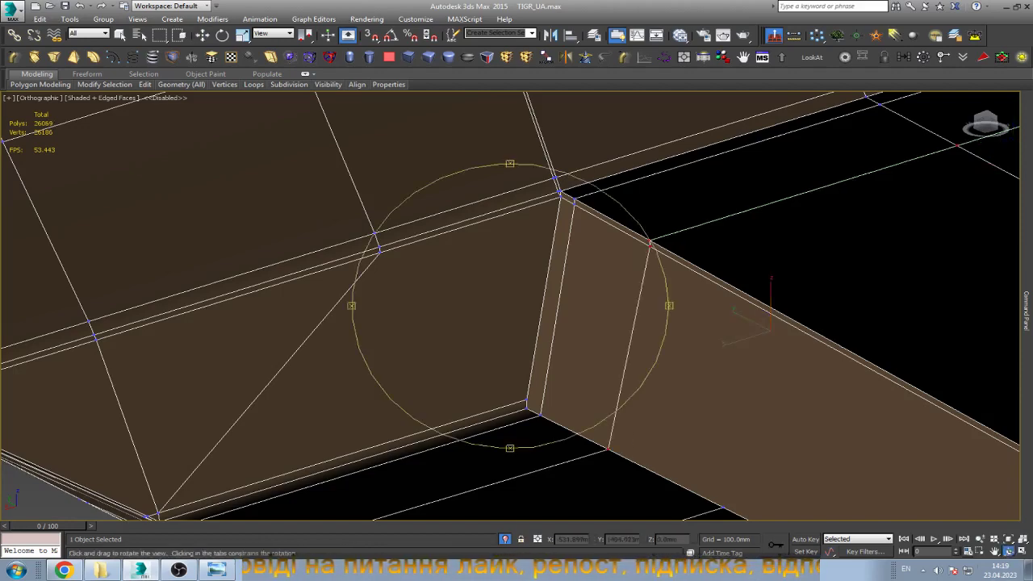
drag(565, 322, 484, 242)
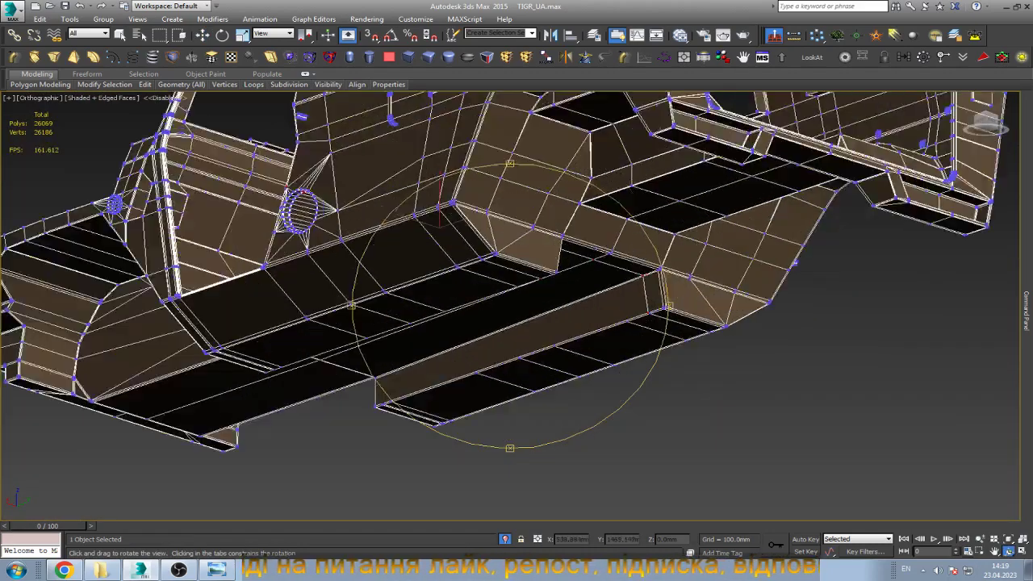
scroll(516, 242, up, 5)
key(Escape)
scroll(516, 242, up, 3)
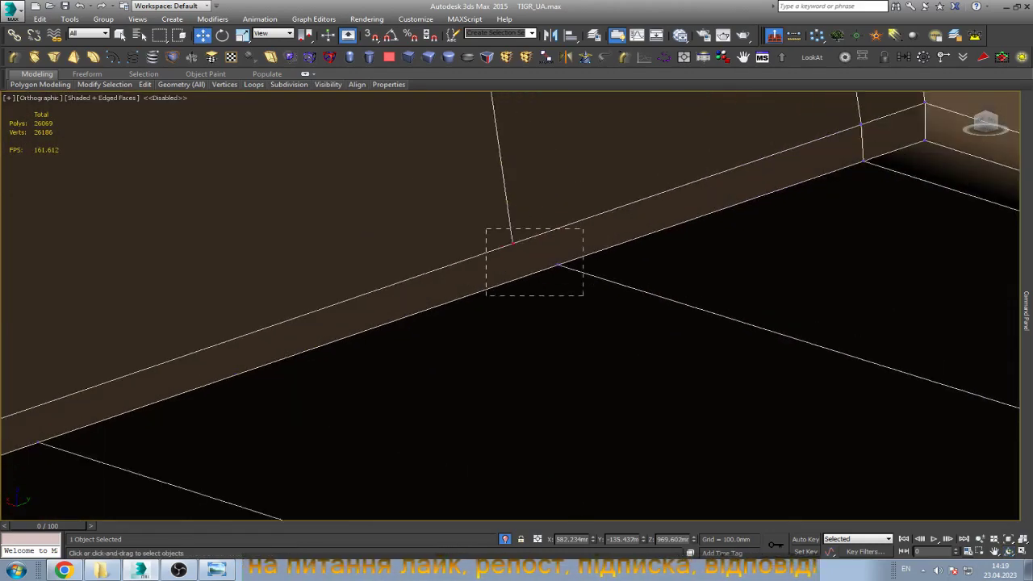
Cut edges up, down and across the rail's side face from the rail-edge vertex.
drag(486, 228, 583, 295)
middle_drag(535, 266, 813, 238)
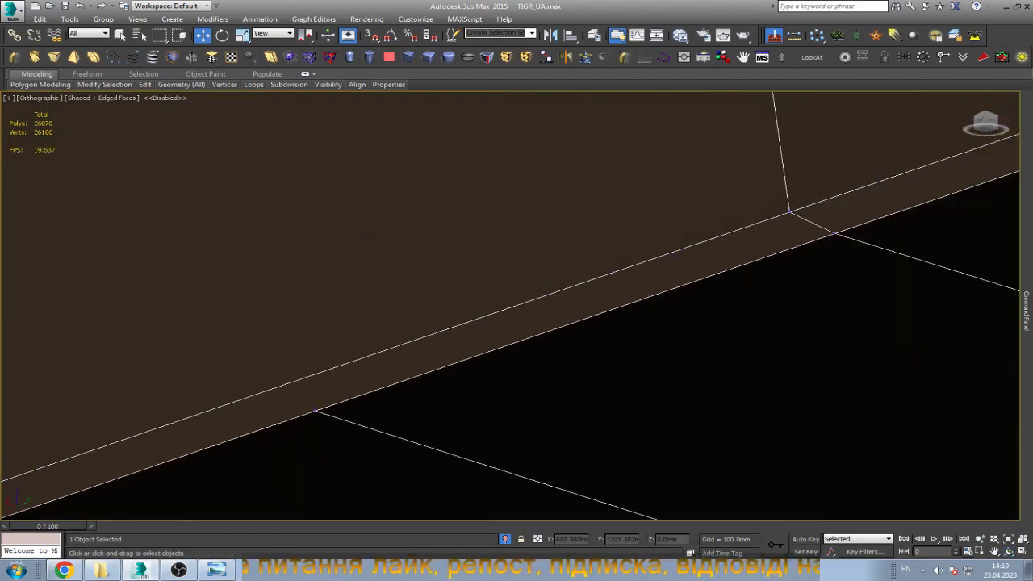
click(288, 94)
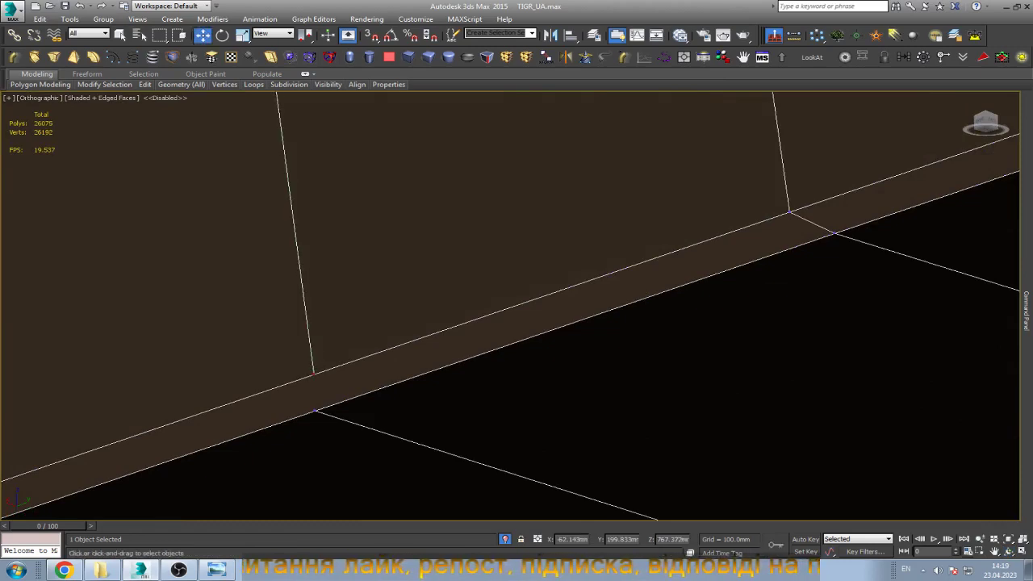
alt+middle_drag(517, 307, 564, 266)
scroll(516, 306, down, 3)
scroll(516, 306, up, 3)
click(492, 389)
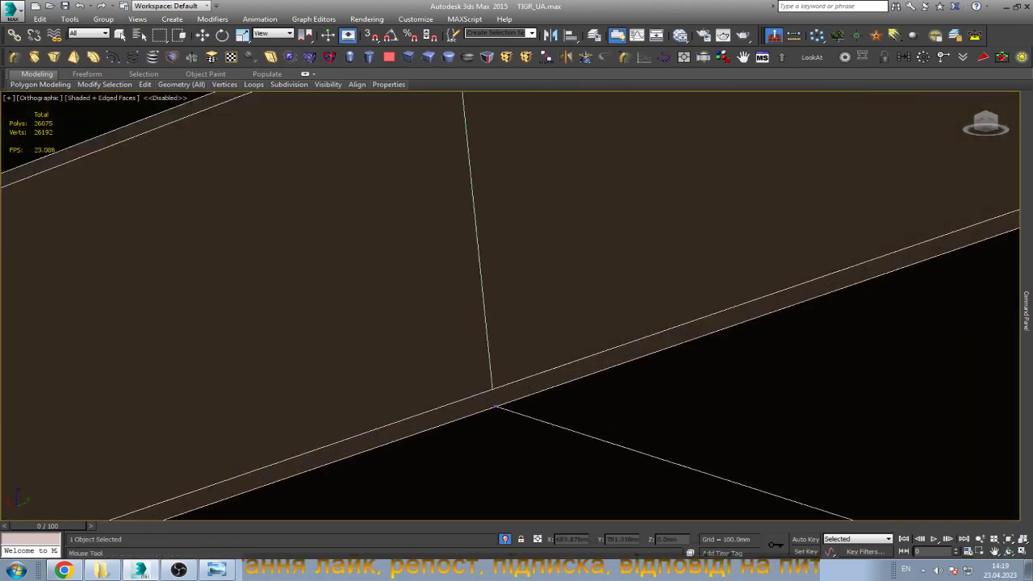
scroll(516, 307, down, 3)
scroll(517, 307, up, 3)
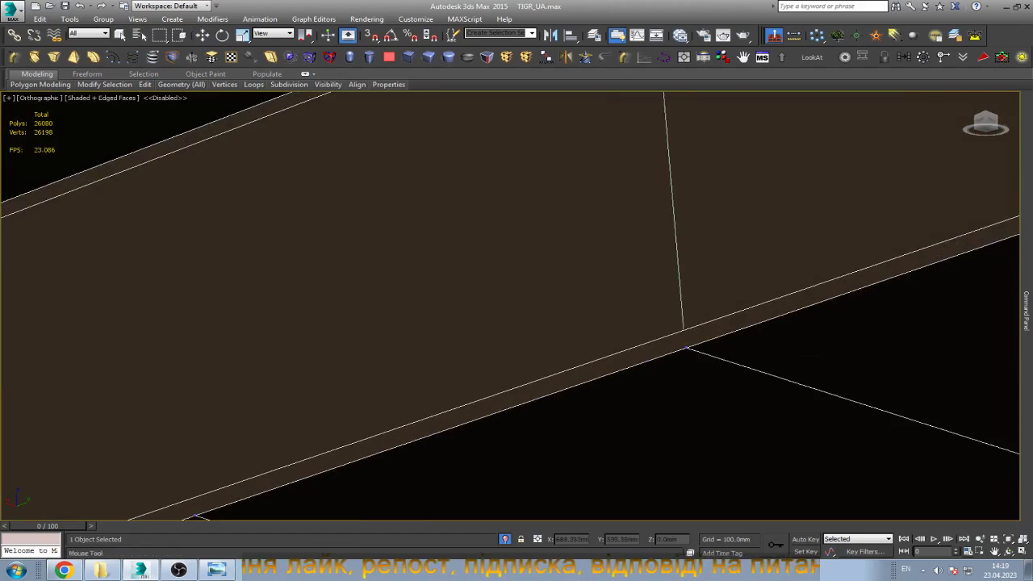
scroll(516, 307, down, 2)
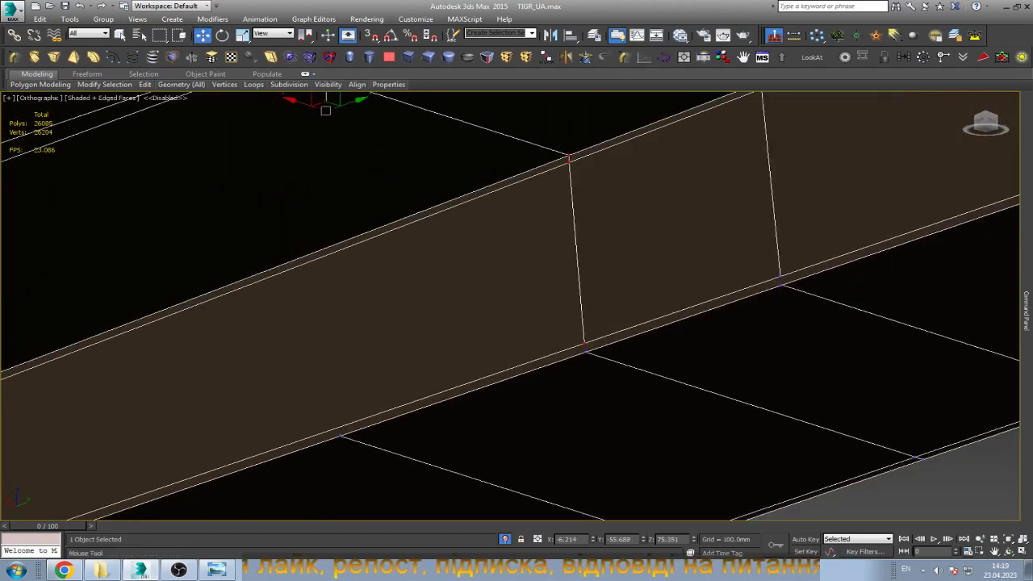
click(333, 428)
Insert two vertical edge loops along the rail with Swift Loop.
key(w)
scroll(322, 283, down, 3)
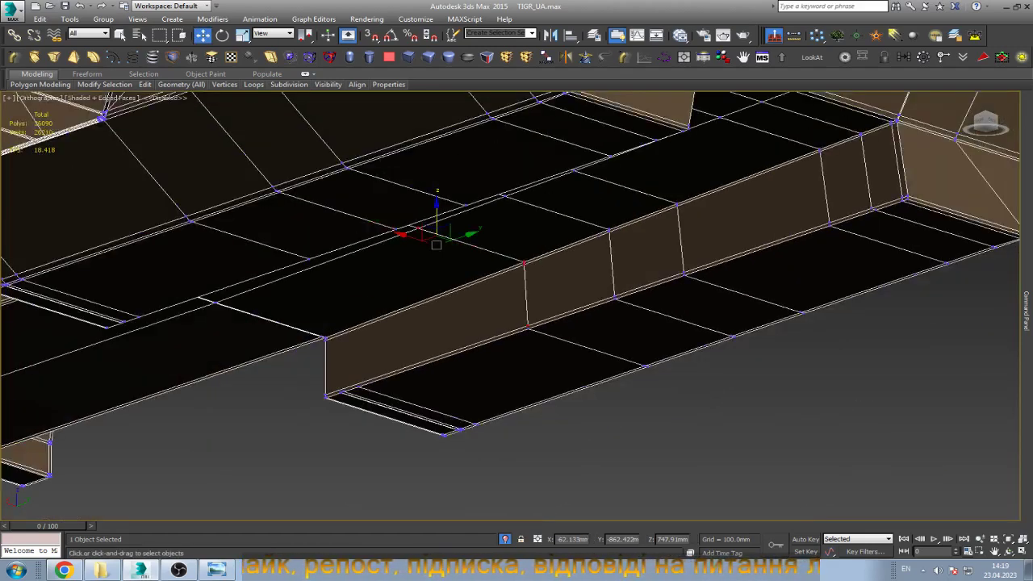
scroll(323, 282, up, 3)
scroll(444, 306, up, 3)
key(shift+alt+w)
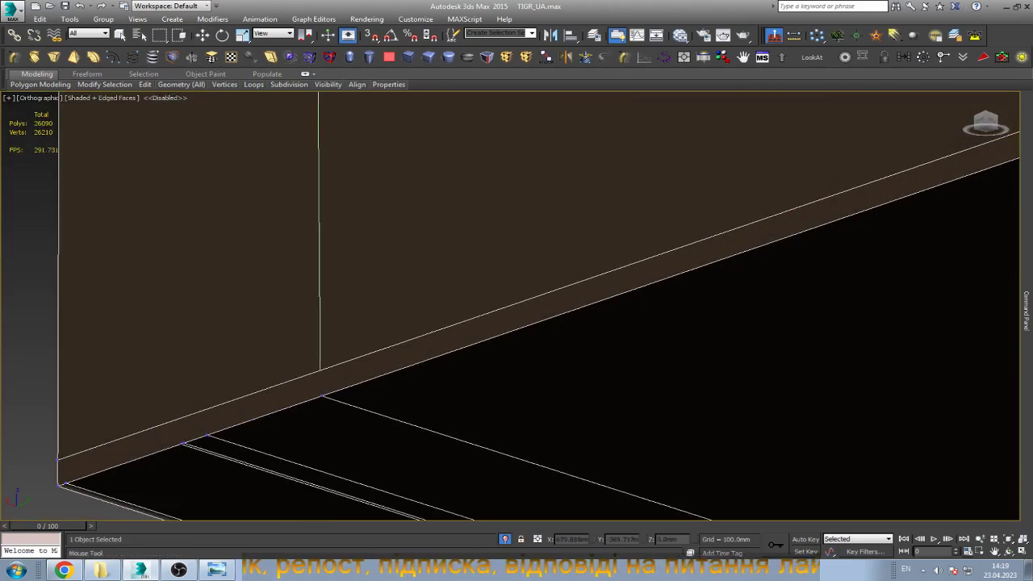
click(319, 242)
middle_drag(320, 242, 398, 226)
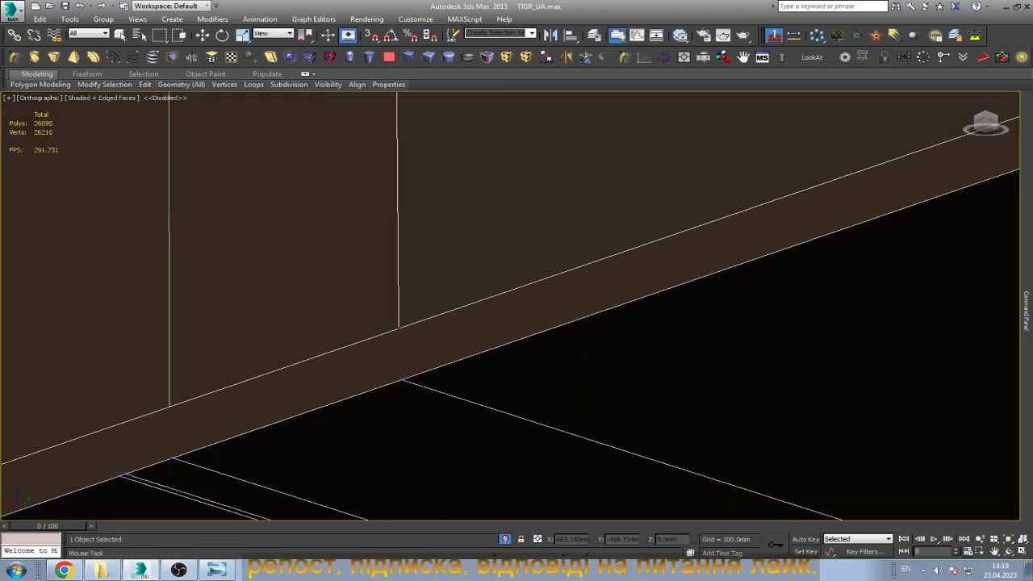
click(398, 328)
scroll(149, 416, up, 3)
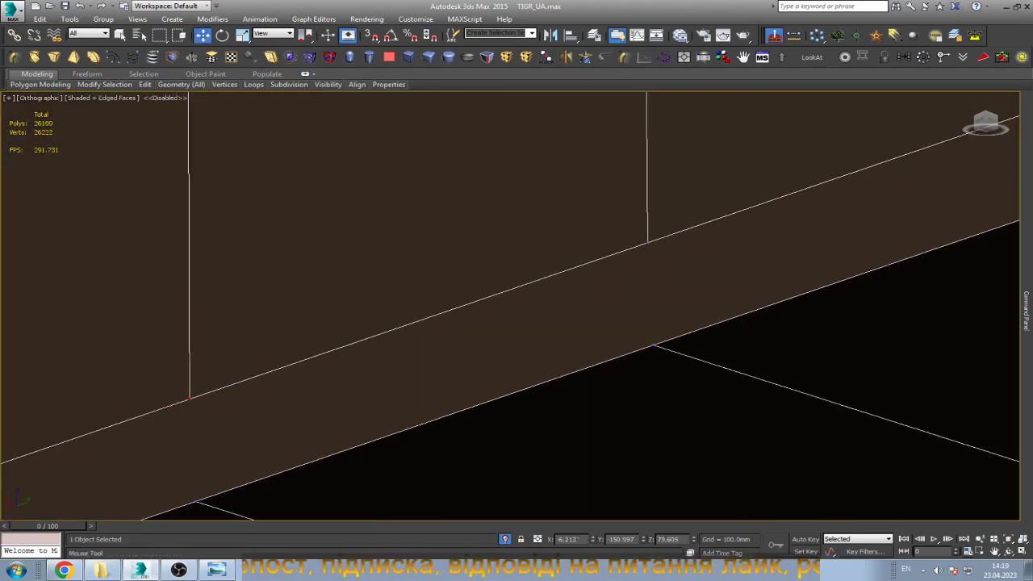
click(95, 430)
scroll(541, 323, down, 4)
scroll(374, 274, up, 5)
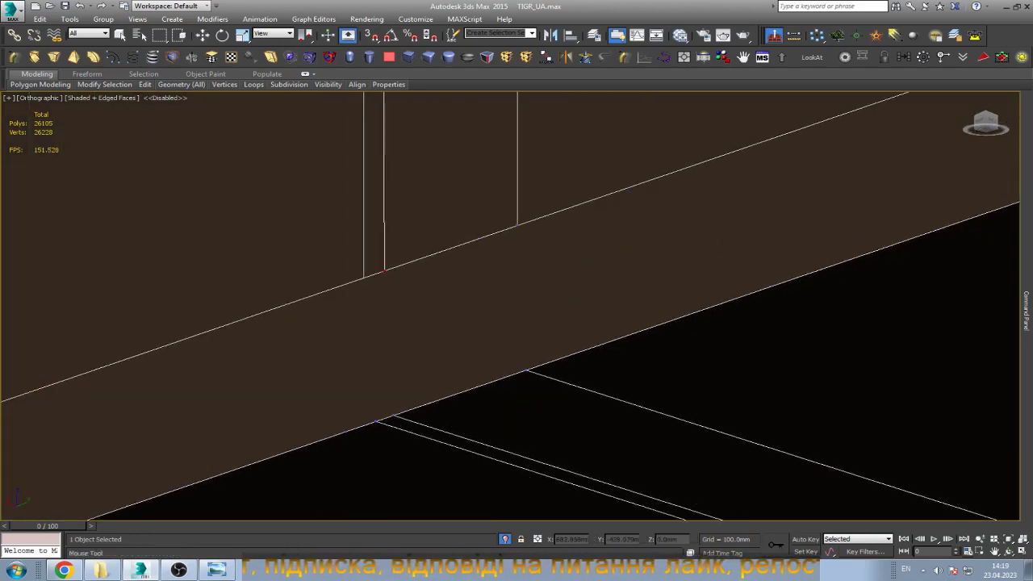
click(365, 274)
right_click(364, 274)
Add another edge loop close to the rail corner.
scroll(493, 252, down, 4)
scroll(265, 326, up, 4)
key(semicolon)
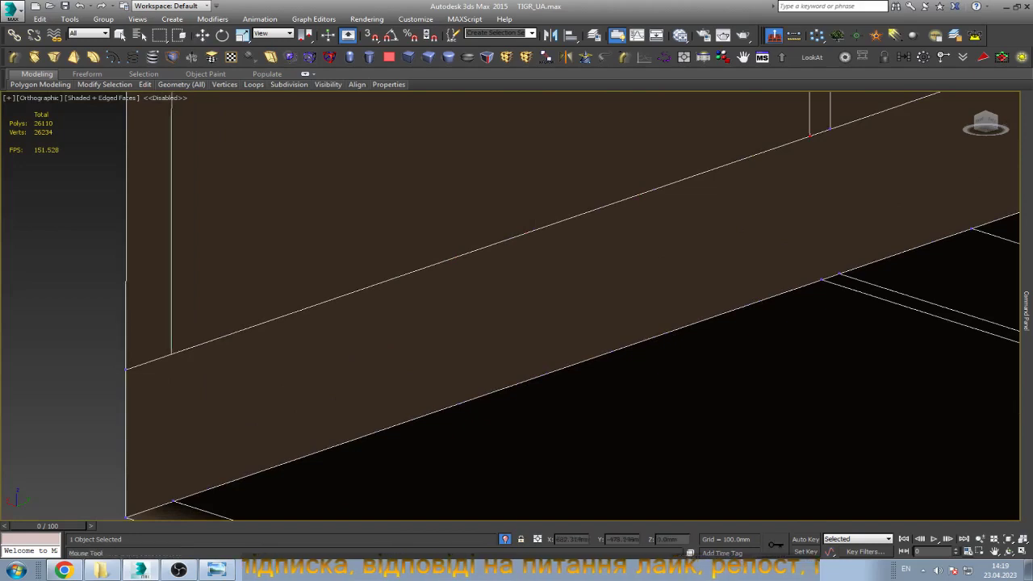
click(171, 266)
right_click(171, 266)
scroll(171, 266, up, 2)
scroll(516, 306, down, 2)
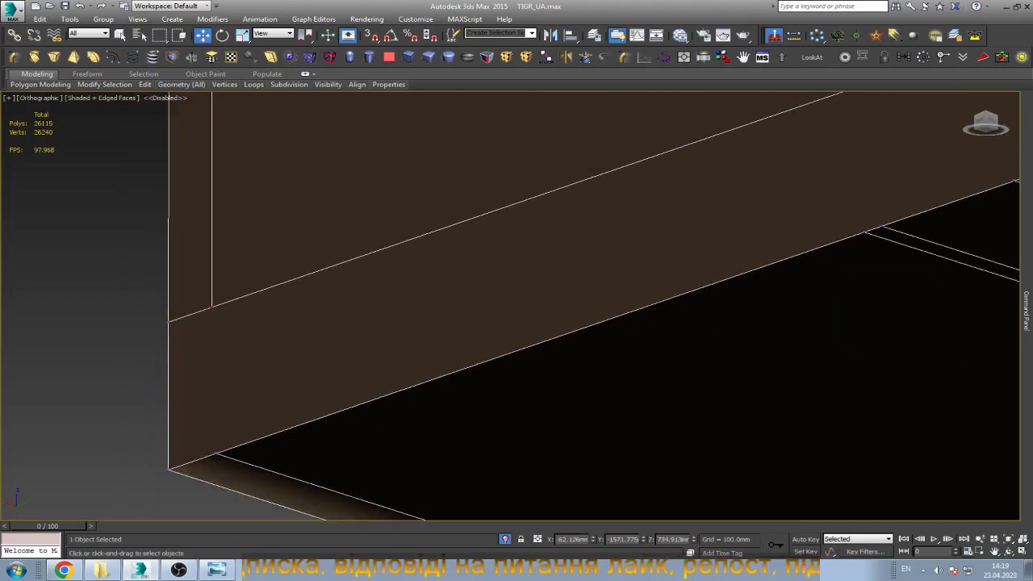
Join four upper/lower vertex pairs along the rail corner with Ctrl+Shift+E edges.
drag(255, 461, 254, 462)
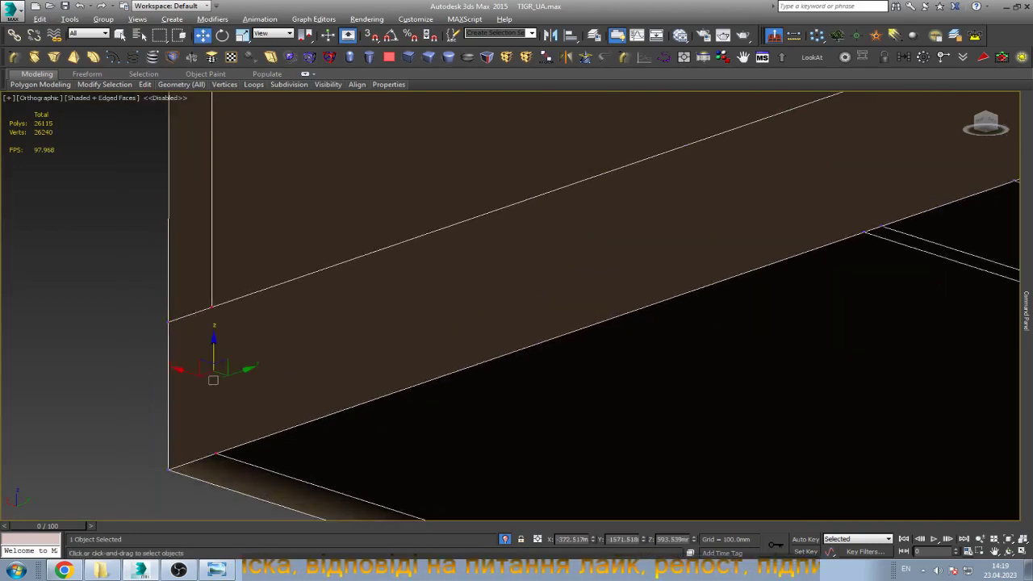
key(ctrl+shift+e)
scroll(516, 307, down, 2)
scroll(516, 306, down, 2)
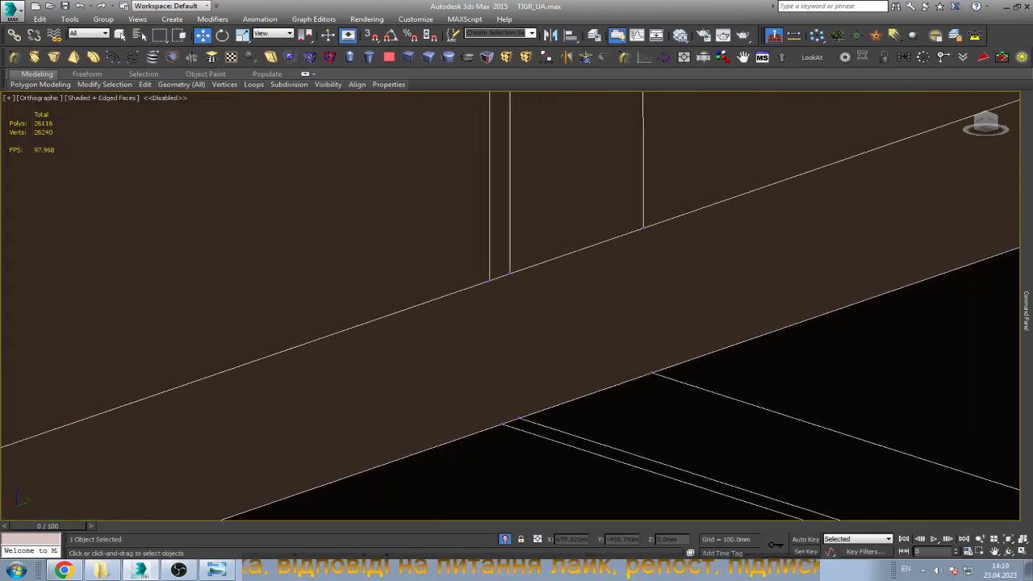
drag(462, 263, 496, 295)
ctrl+drag(481, 406, 510, 446)
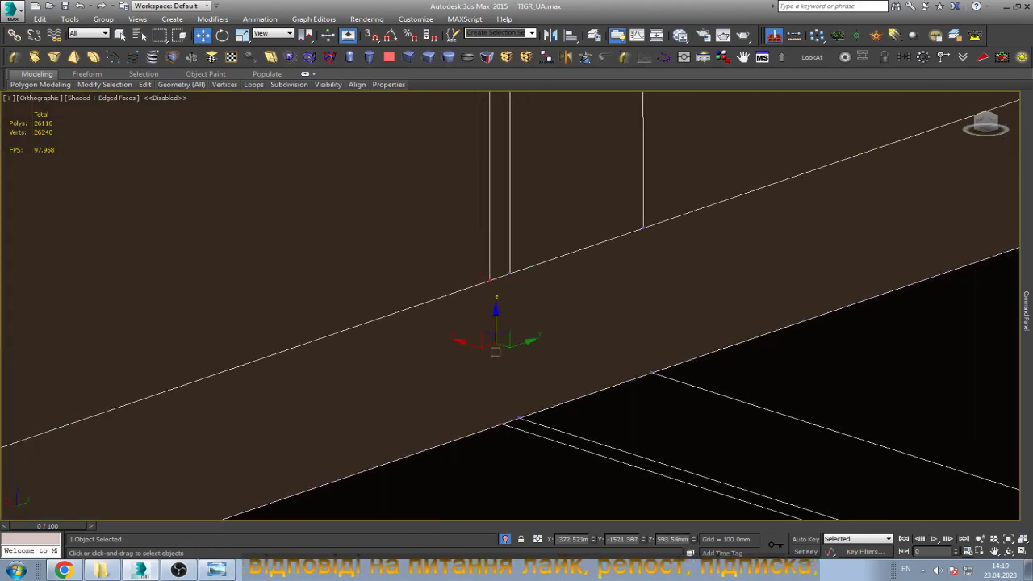
key(ctrl+shift+e)
drag(503, 261, 530, 280)
ctrl+drag(505, 380, 533, 431)
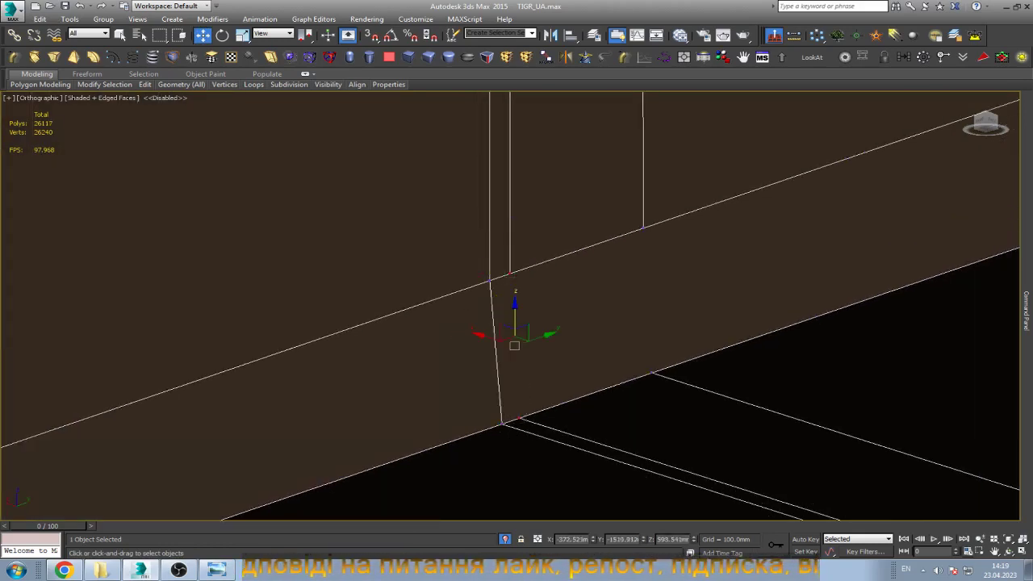
key(ctrl+shift+e)
drag(618, 219, 673, 250)
ctrl+drag(630, 355, 673, 395)
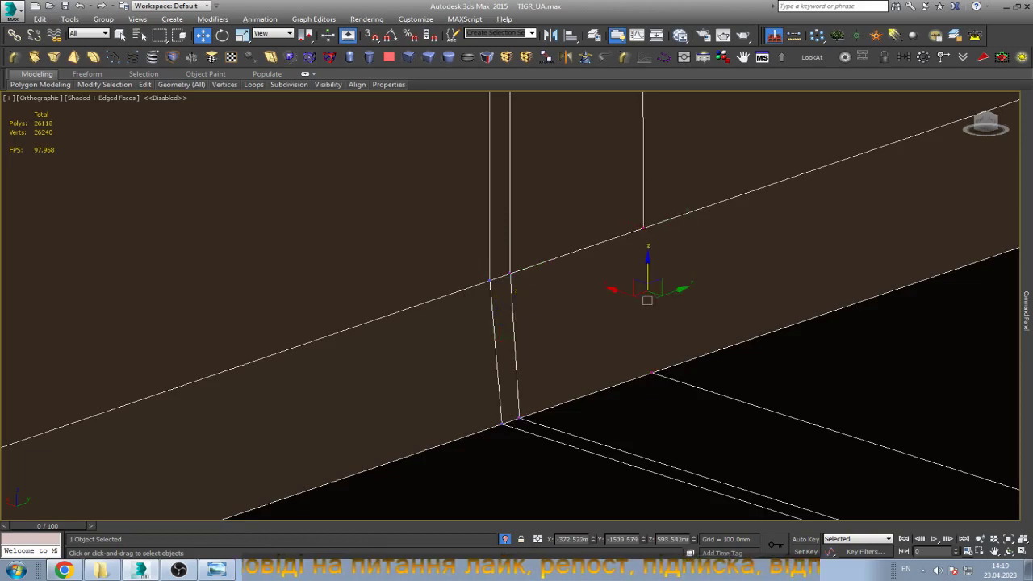
key(ctrl+shift+e)
Pan out and toggle F3 wireframe to check the divided corner.
scroll(517, 307, down, 3)
middle_drag(403, 363, 565, 250)
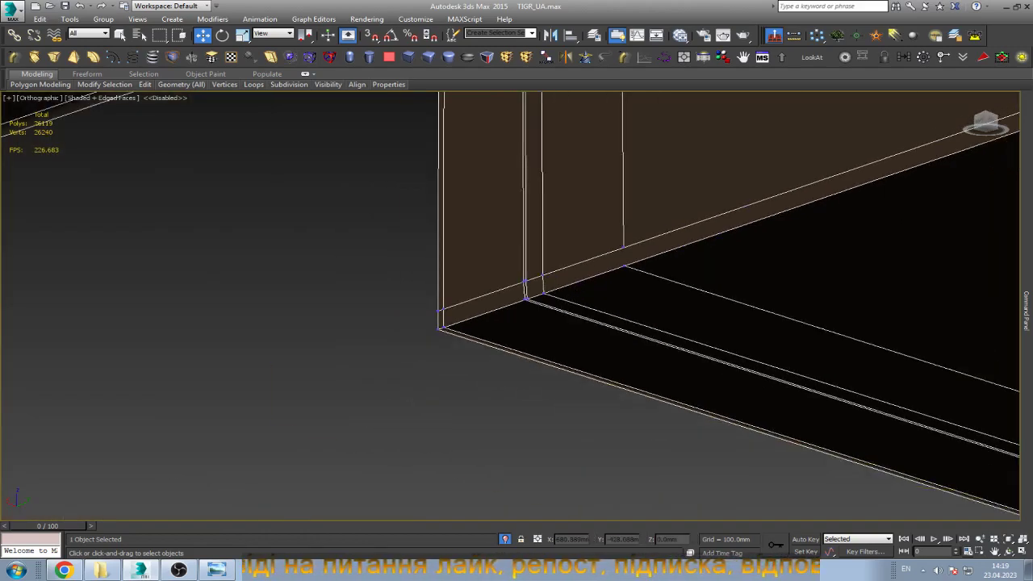
key(F3)
key(F3)
scroll(621, 246, up, 5)
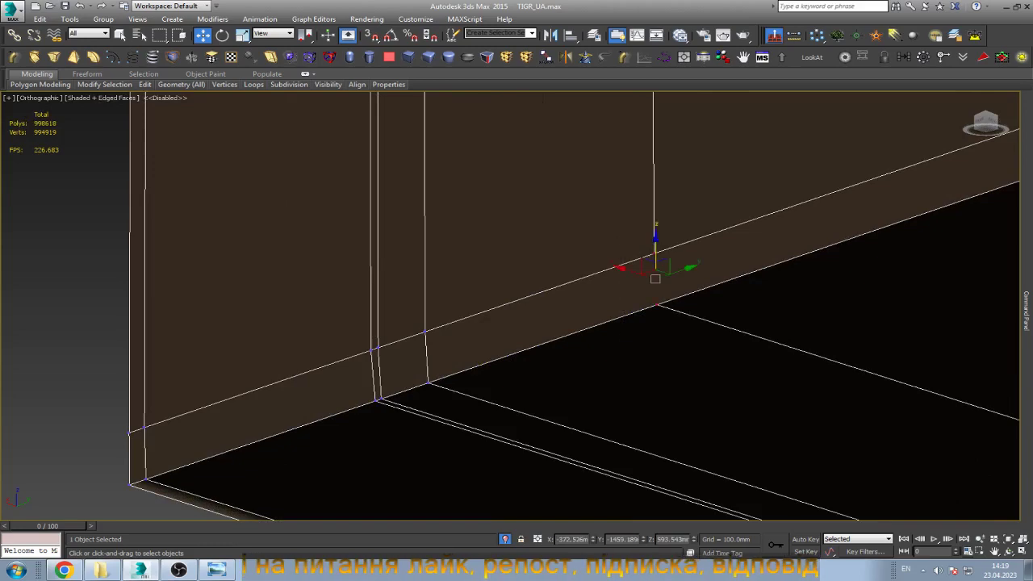
Pan along the beam to its far corner and split faces at three vertices there.
middle_drag(516, 323, 452, 275)
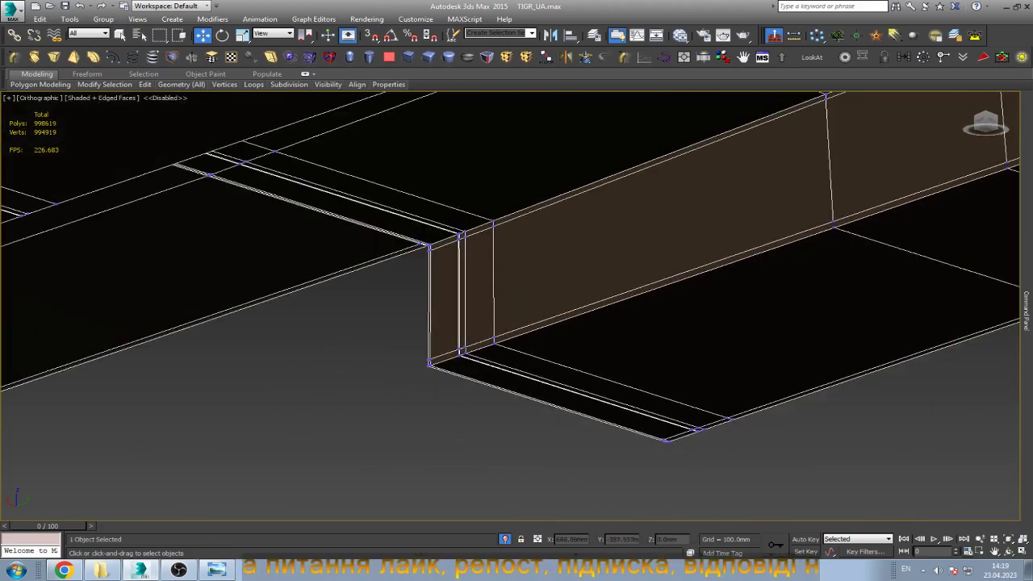
scroll(806, 240, up, 4)
click(766, 271)
key(z)
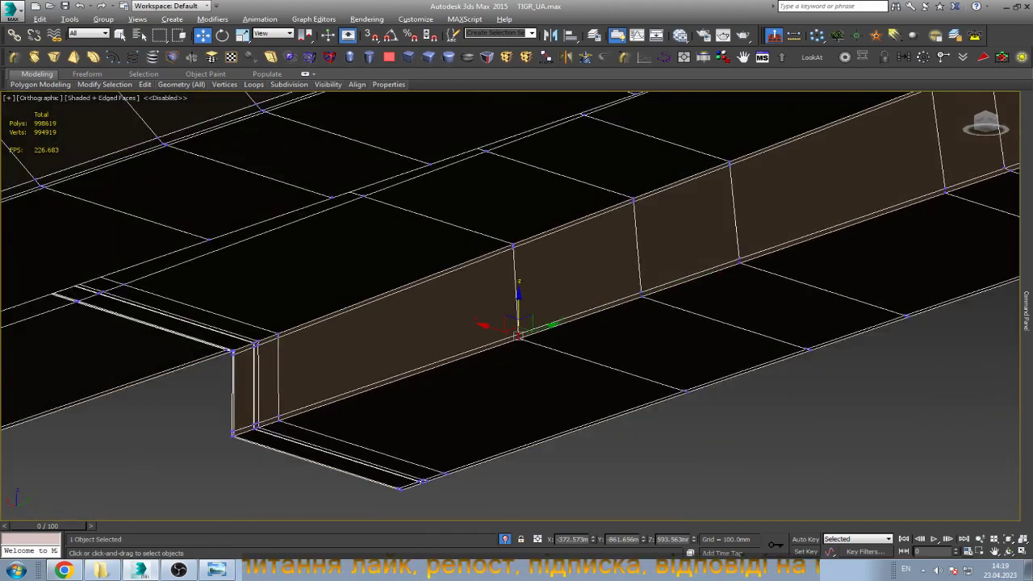
scroll(517, 333, up, 3)
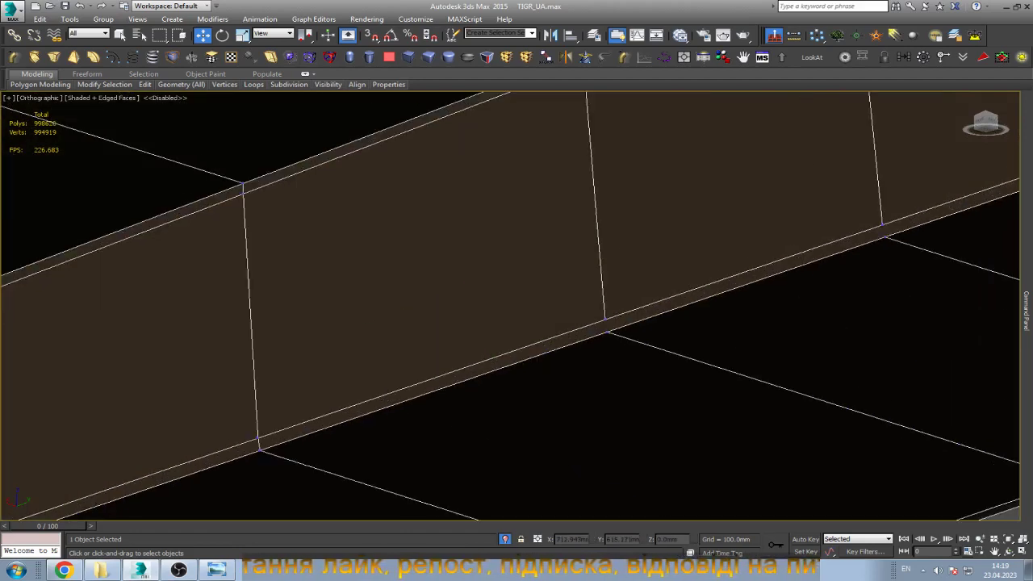
scroll(604, 315, down, 2)
scroll(675, 285, up, 5)
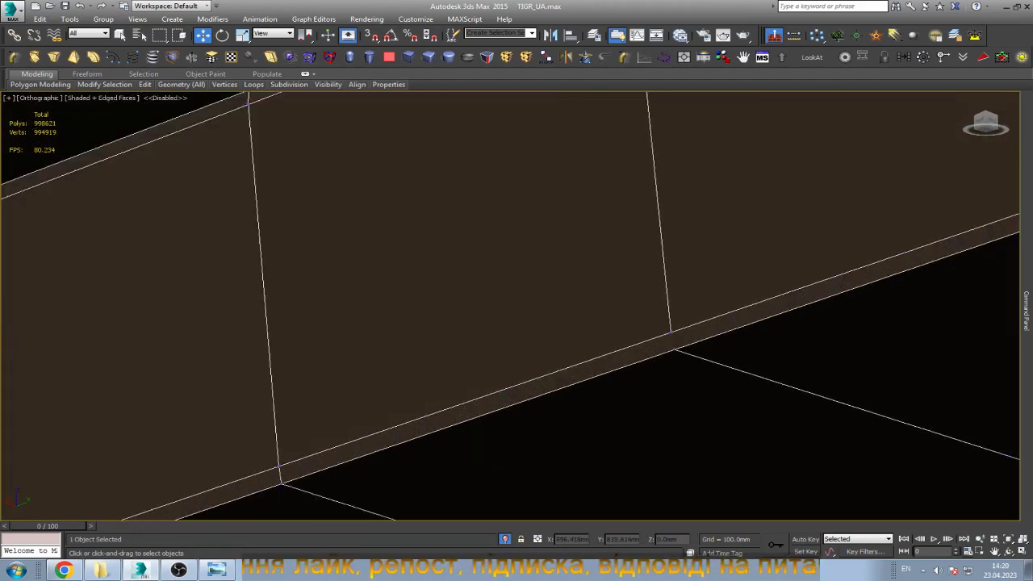
click(671, 339)
scroll(390, 307, down, 5)
scroll(779, 228, up, 5)
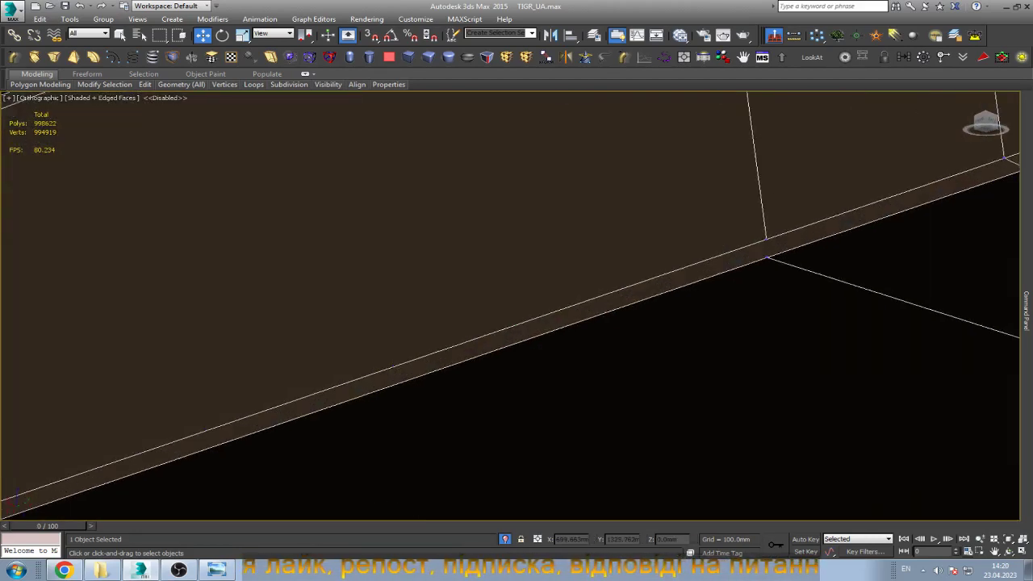
click(768, 244)
scroll(516, 295, down, 4)
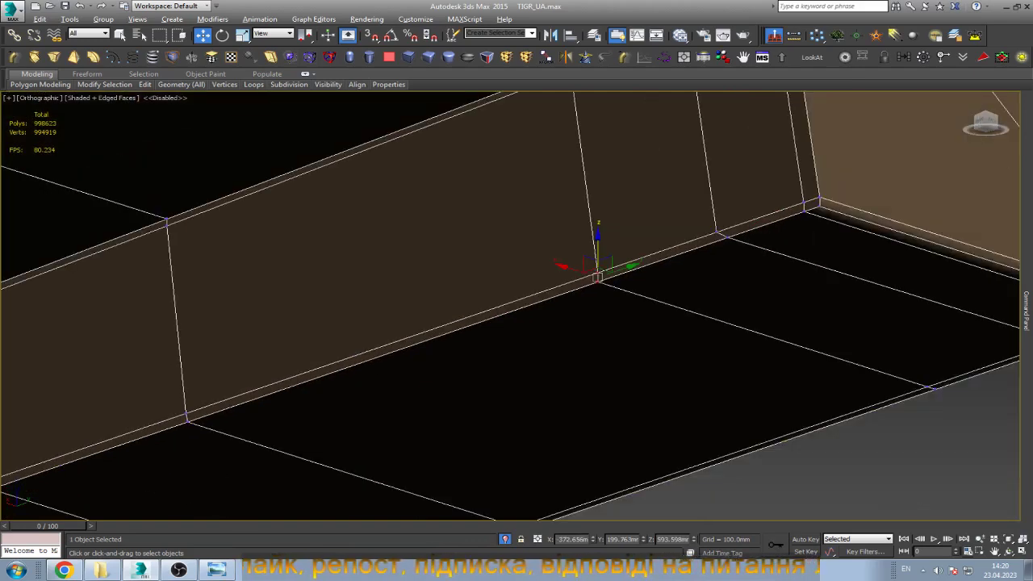
scroll(516, 307, up, 3)
scroll(516, 306, up, 2)
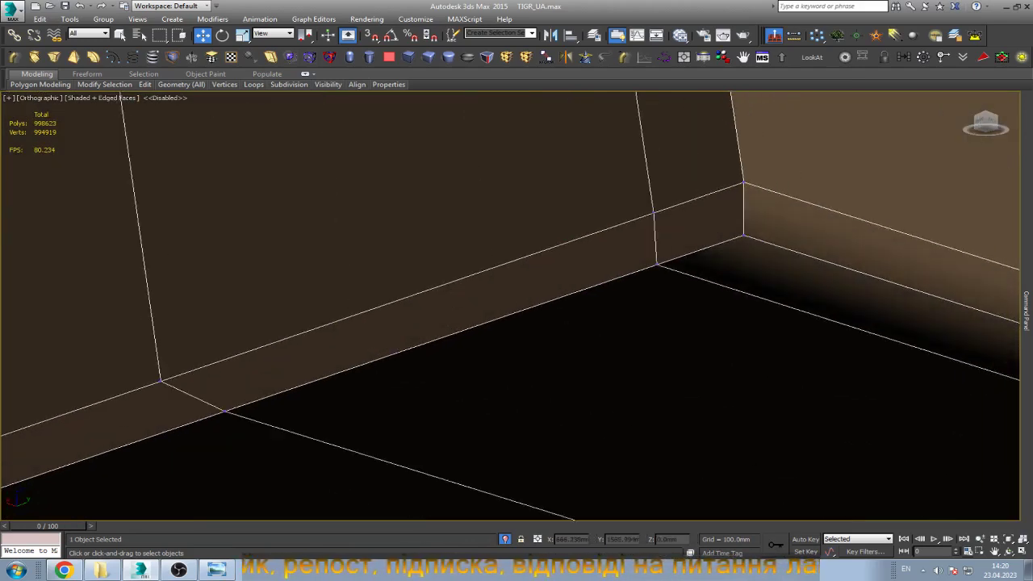
scroll(516, 307, down, 2)
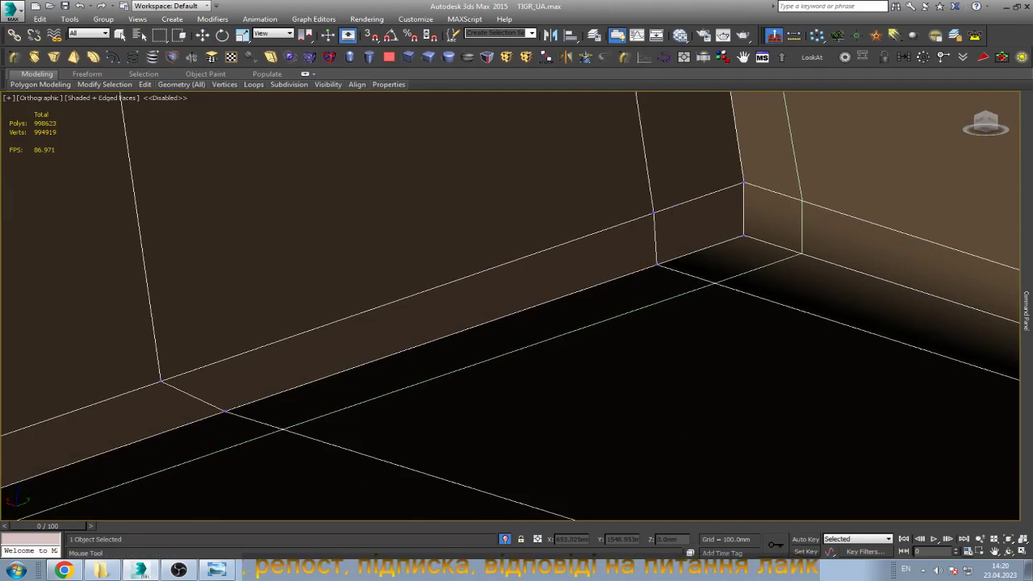
scroll(516, 306, up, 1)
scroll(516, 306, down, 3)
scroll(517, 307, up, 2)
Weld a stray rail vertex onto its neighbour, then undo the weld.
scroll(517, 306, up, 2)
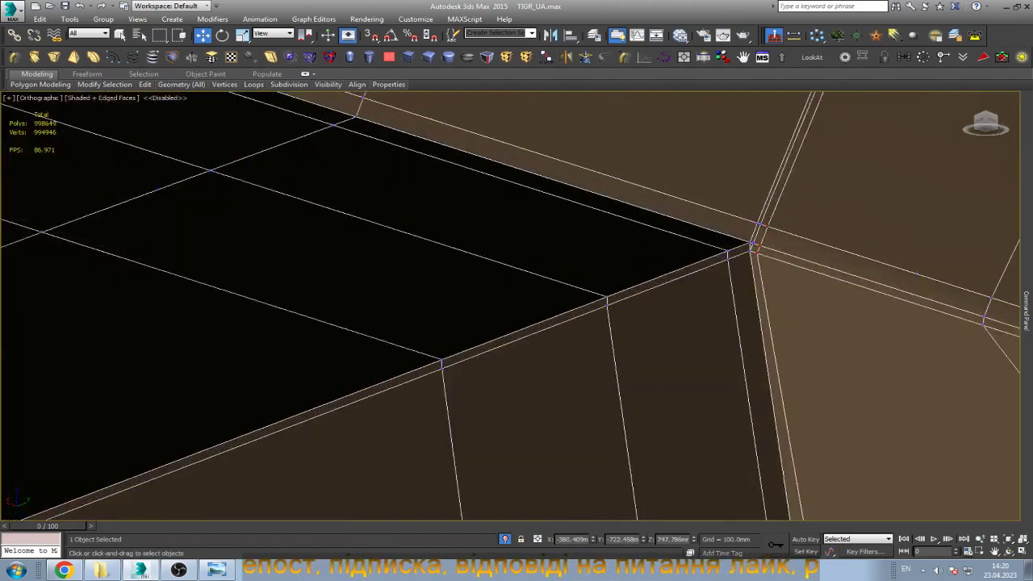
scroll(516, 307, up, 1)
scroll(768, 219, up, 2)
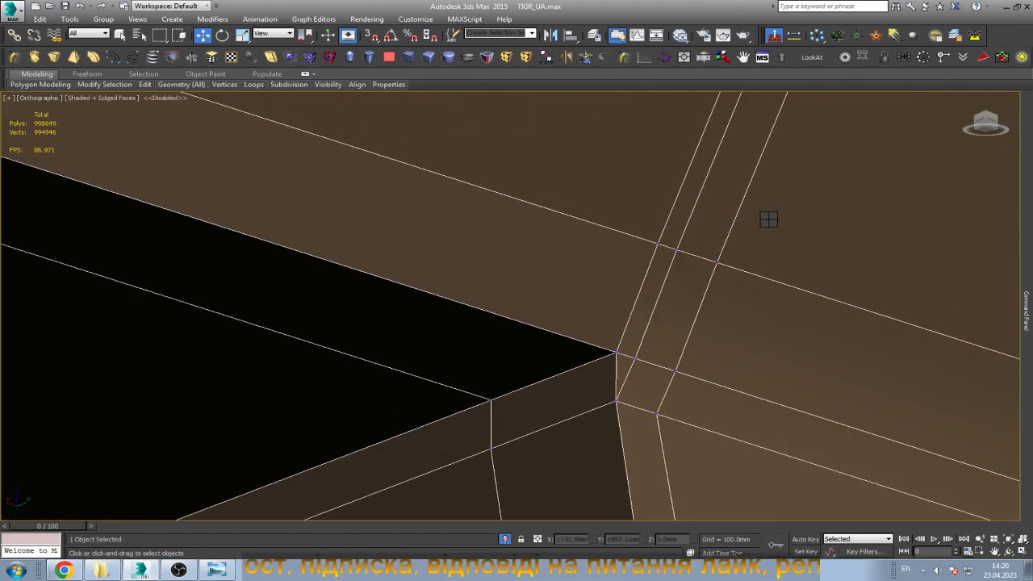
click(636, 358)
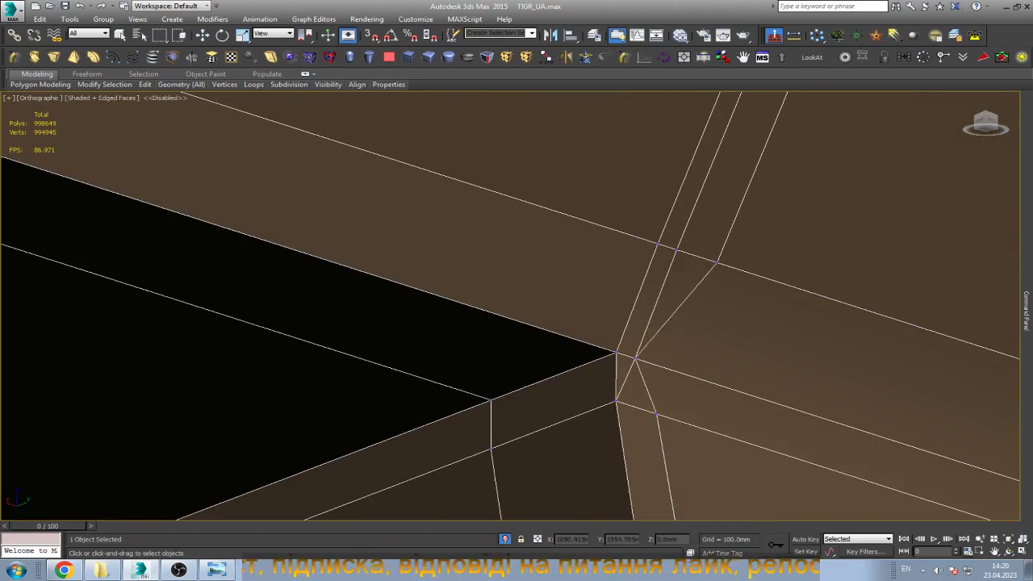
key(w)
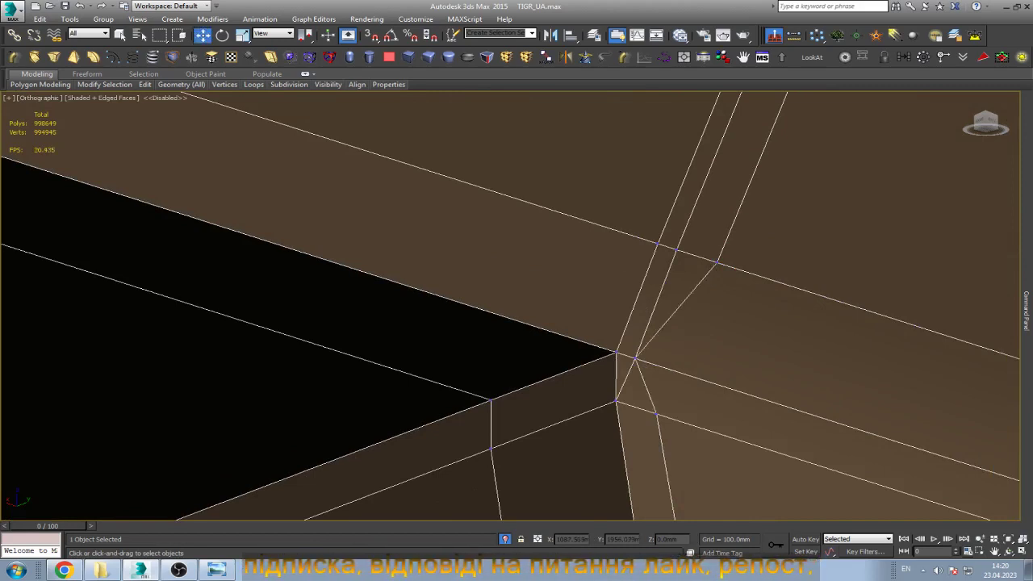
key(ctrl+z)
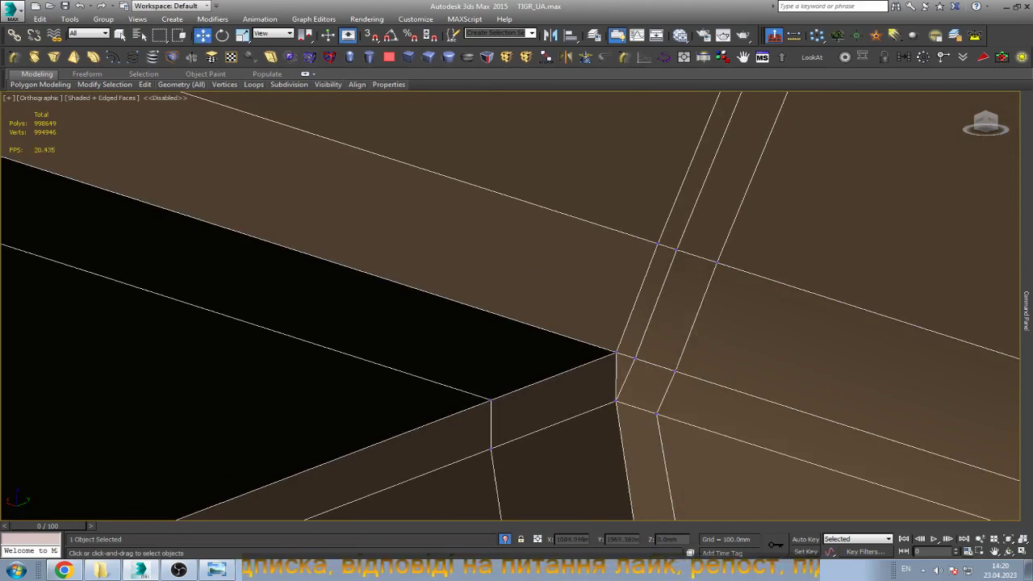
Select the rail's corner vertex and orbit to view the corner from another angle.
scroll(982, 222, down, 3)
scroll(983, 222, down, 4)
scroll(509, 242, up, 5)
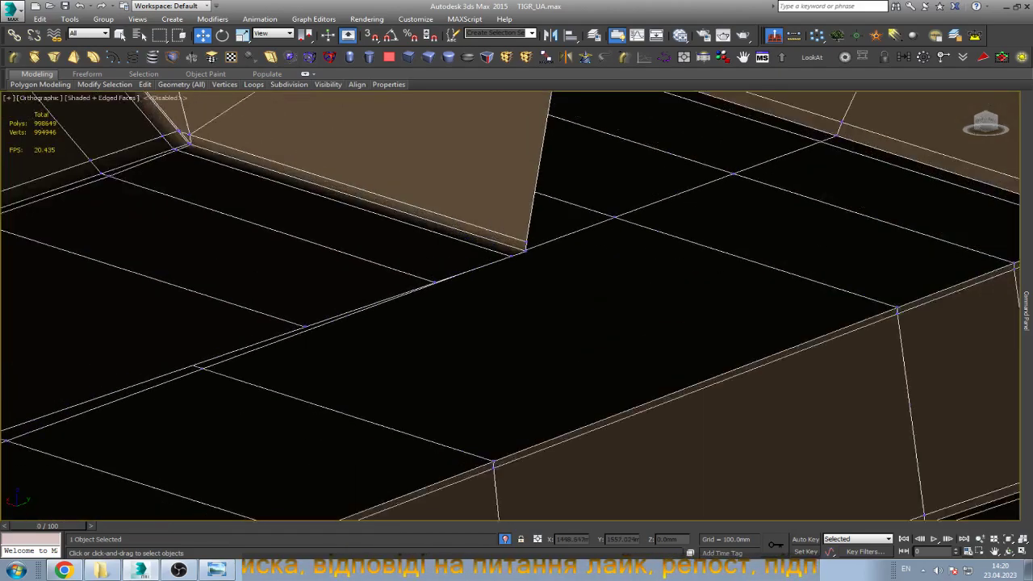
scroll(508, 242, up, 3)
drag(517, 238, 557, 282)
key(ctrl+r)
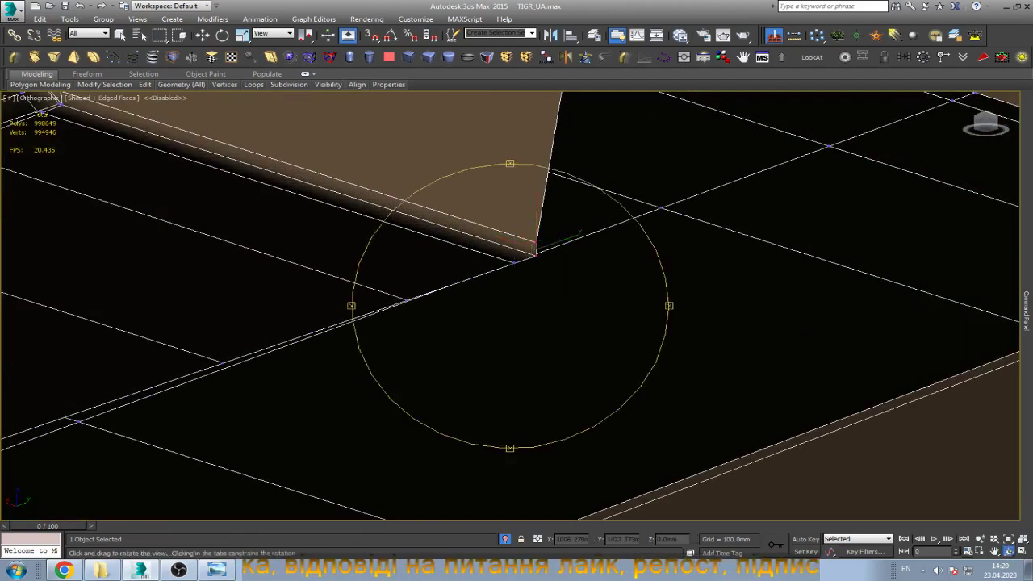
scroll(520, 258, down, 5)
mouse_move(504, 266)
mouse_down()
mouse_move(481, 245)
mouse_move(291, 244)
mouse_up()
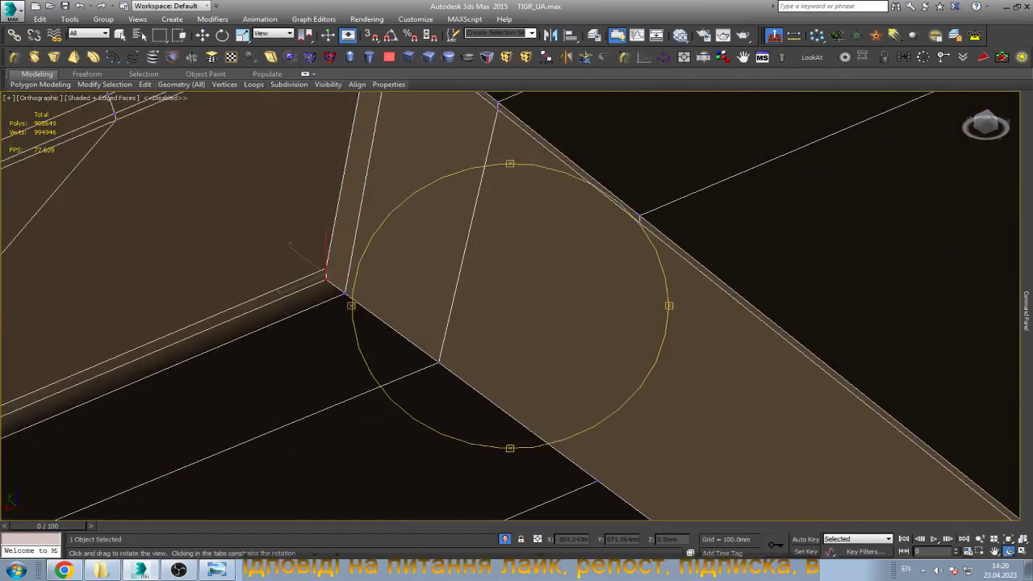
right_click(290, 244)
scroll(605, 273, down, 2)
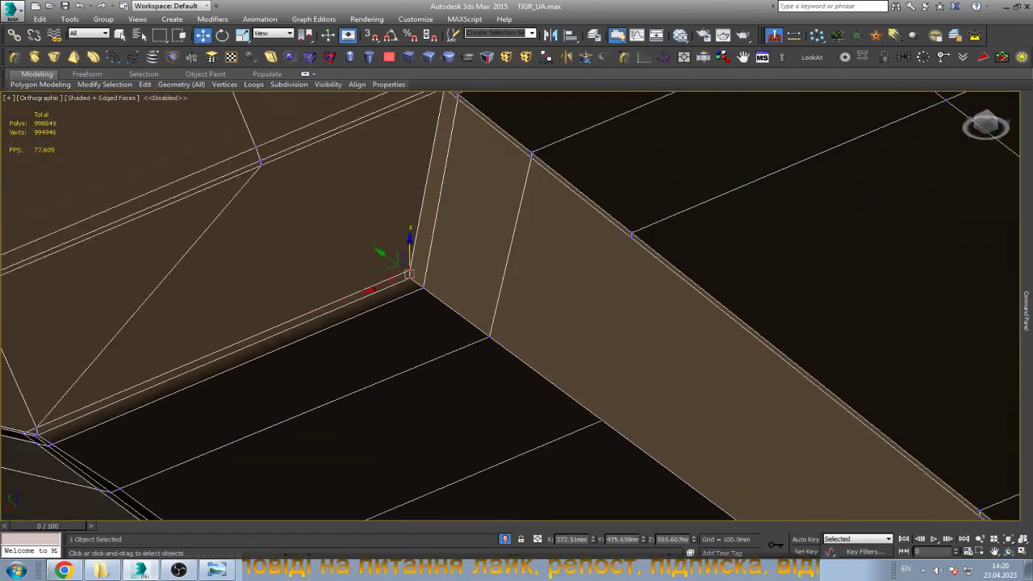
scroll(625, 238, down, 2)
In wireframe, connect the strip's corner vertex to the lower vertex with an edge.
key(F3)
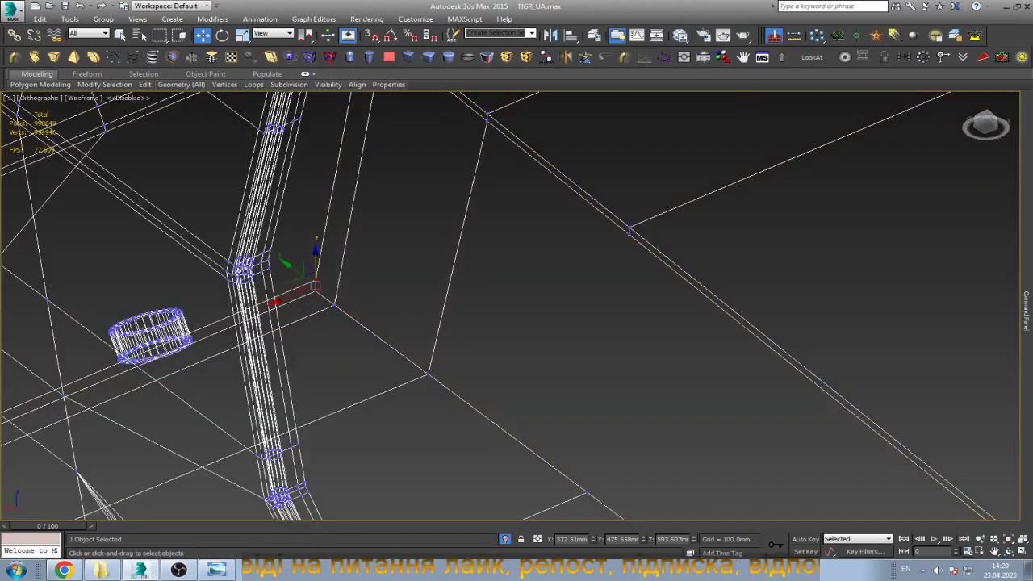
key(F3)
key(F3)
click(633, 227)
key(F3)
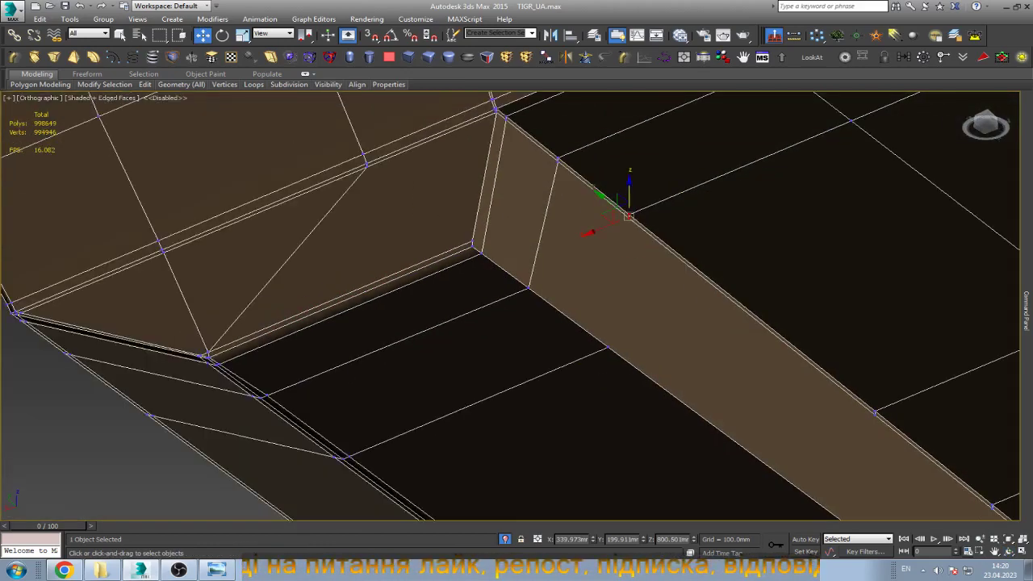
drag(630, 361, 621, 260)
key(ctrl+shift+e)
Connect another vertex on the strip edge across the rail strip.
scroll(556, 306, down, 3)
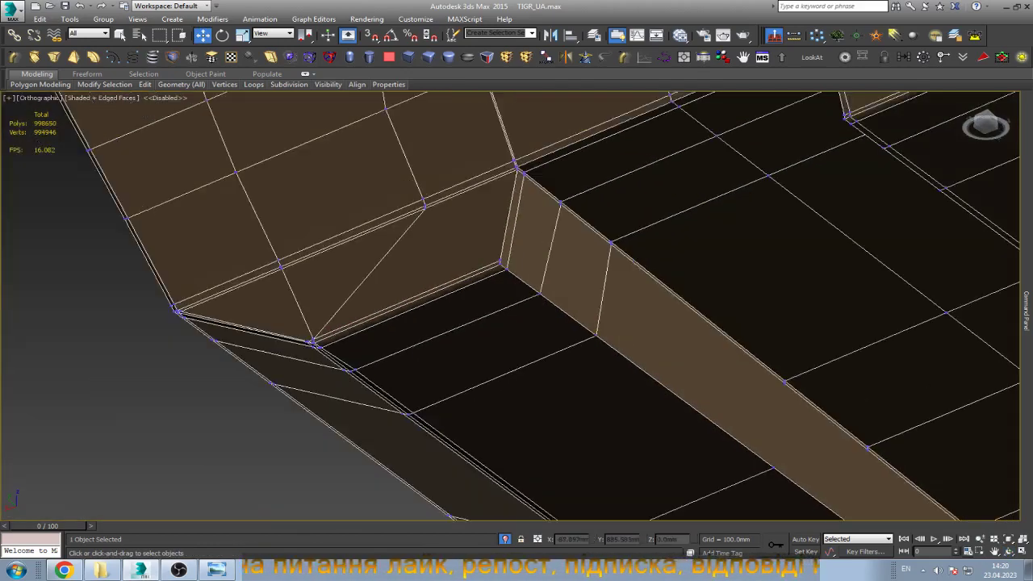
scroll(766, 387, up, 5)
click(818, 357)
scroll(396, 173, down, 3)
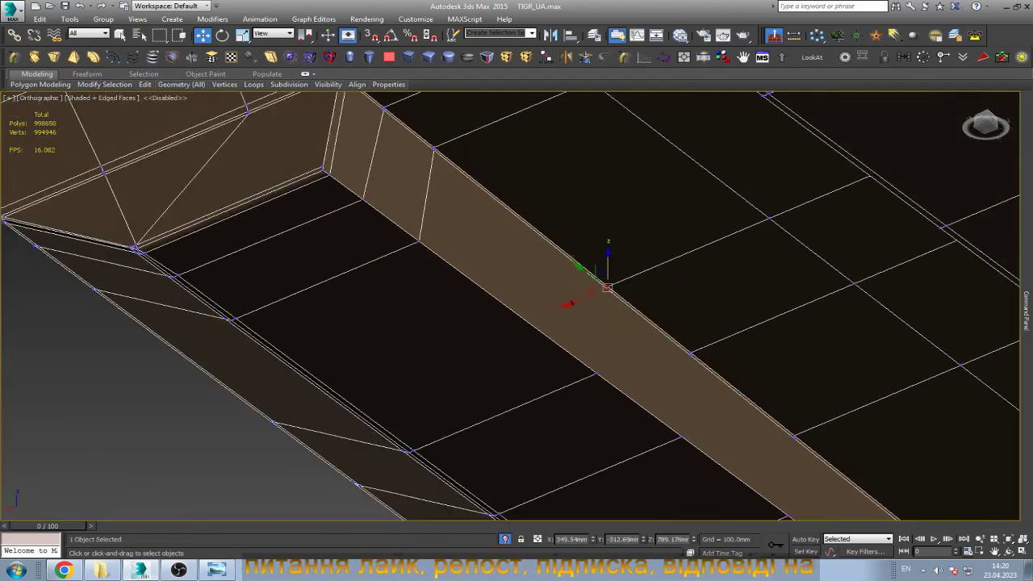
scroll(608, 328, up, 5)
scroll(564, 339, down, 2)
scroll(565, 338, down, 2)
key(ctrl+shift+e)
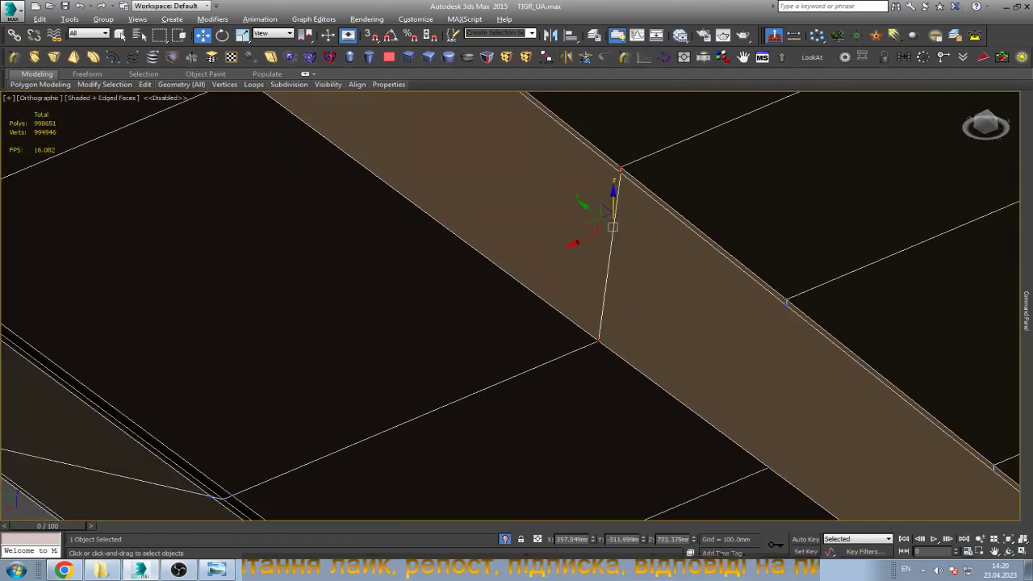
Connect two more upper-edge vertices farther along the strip to the vertices below.
click(749, 296)
middle_drag(747, 294, 711, 231)
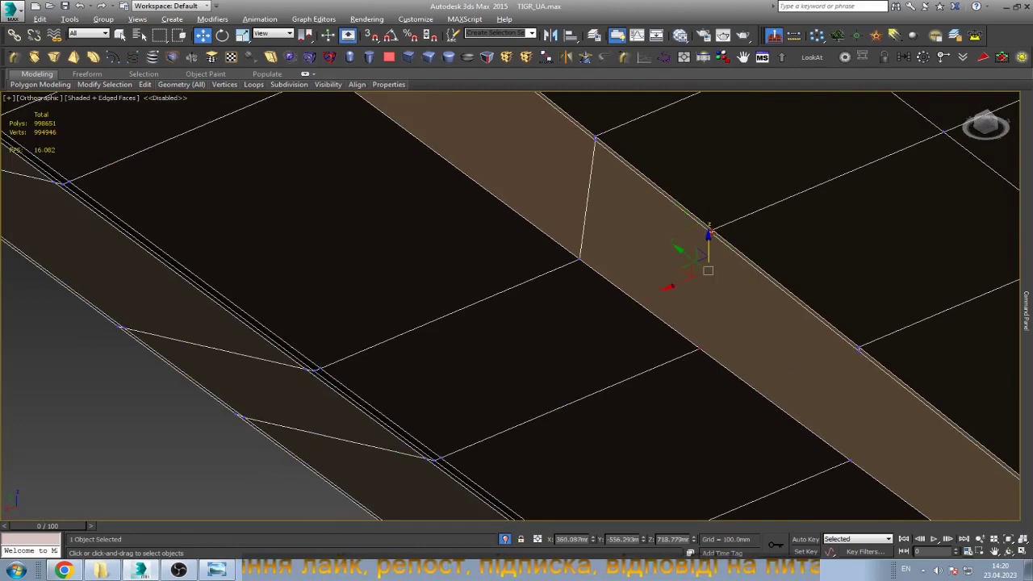
key(ctrl+shift+e)
scroll(697, 348, down, 3)
scroll(807, 387, up, 3)
scroll(637, 332, up, 2)
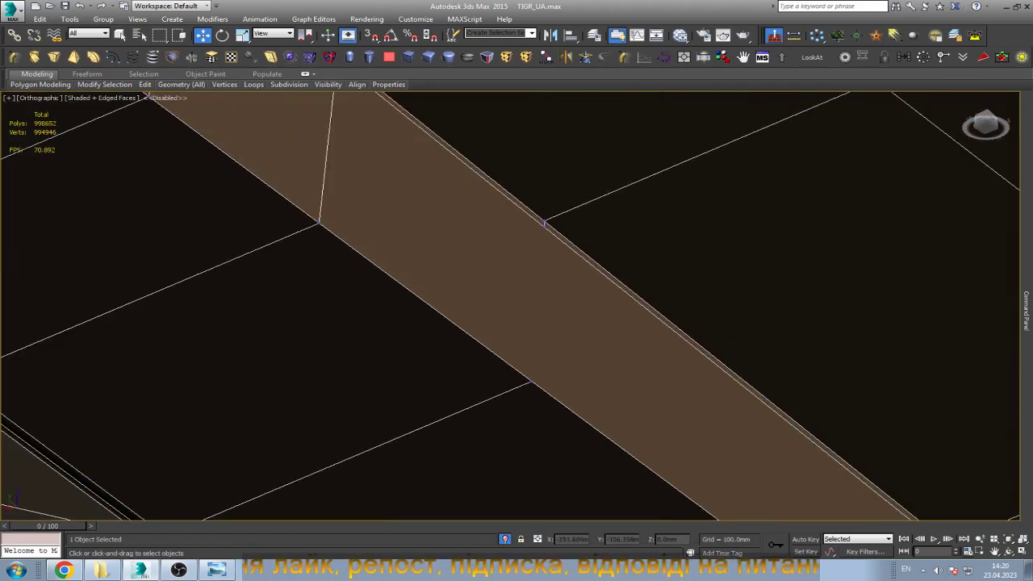
drag(576, 236, 575, 236)
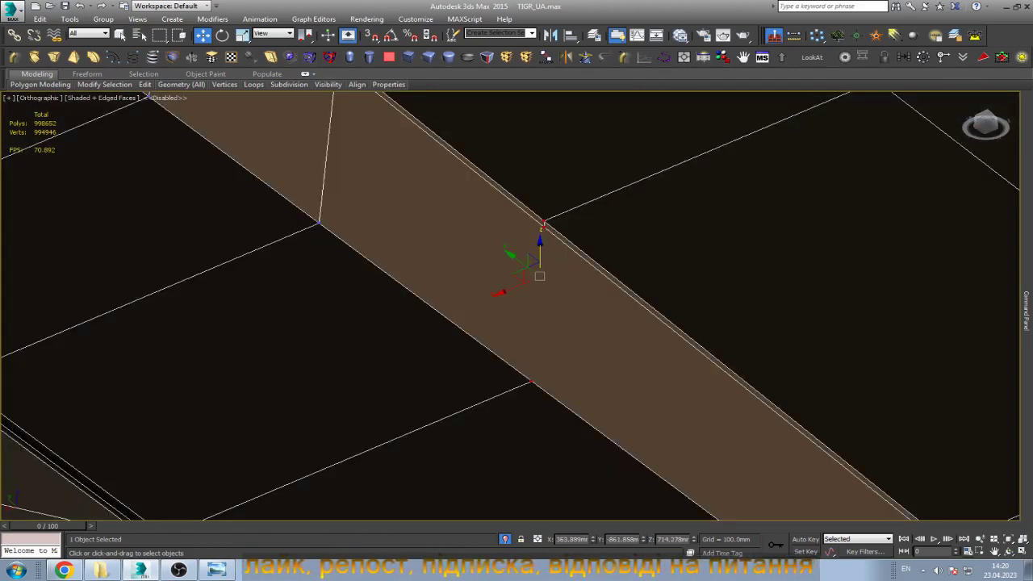
key(ctrl+shift+e)
alt+middle_drag(540, 242, 652, 329)
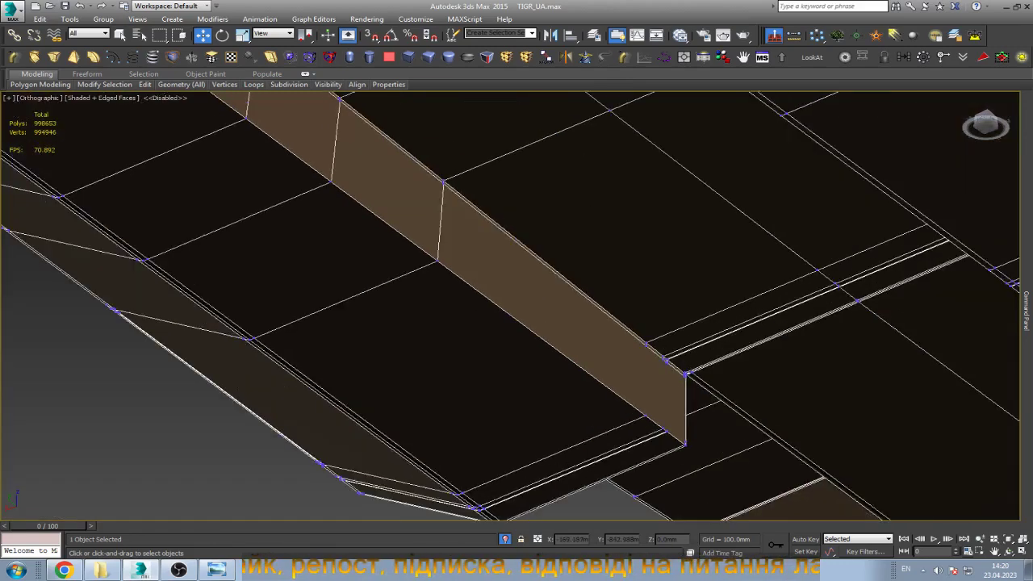
Lower a vertex at the rail's end and connect it with a vertical edge.
scroll(652, 329, up, 2)
click(600, 272)
scroll(599, 272, down, 2)
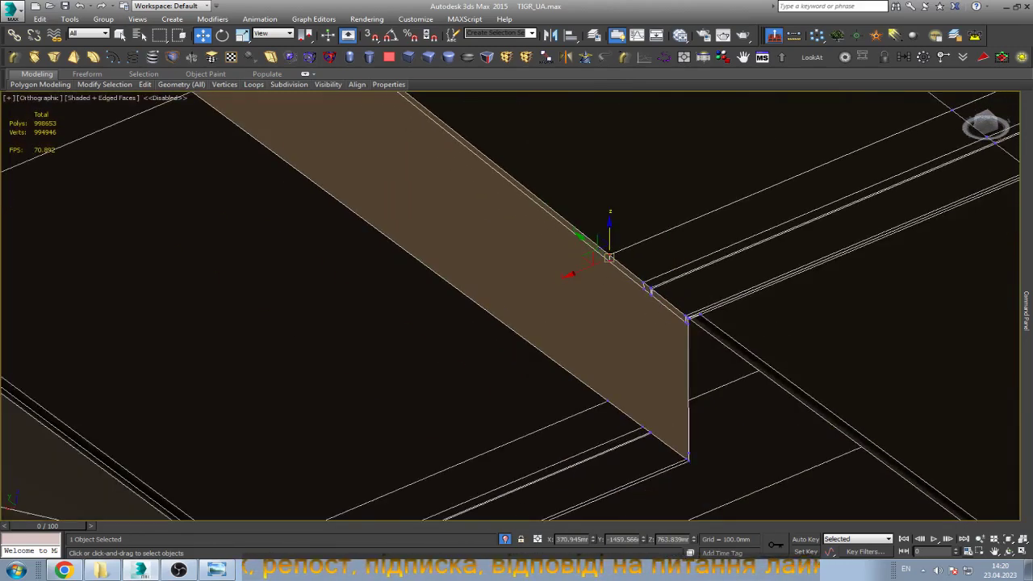
alt+middle_drag(599, 272, 613, 125)
drag(613, 127, 612, 217)
key(ctrl+shift+e)
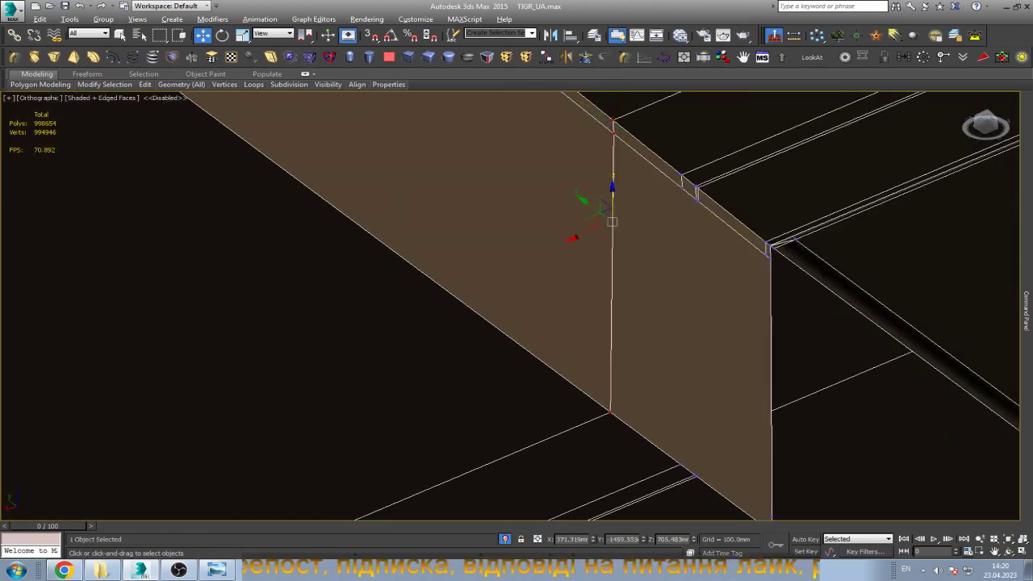
Select vertices on the panel corner while orbiting toward the edited corner.
click(682, 180)
scroll(682, 179, up, 4)
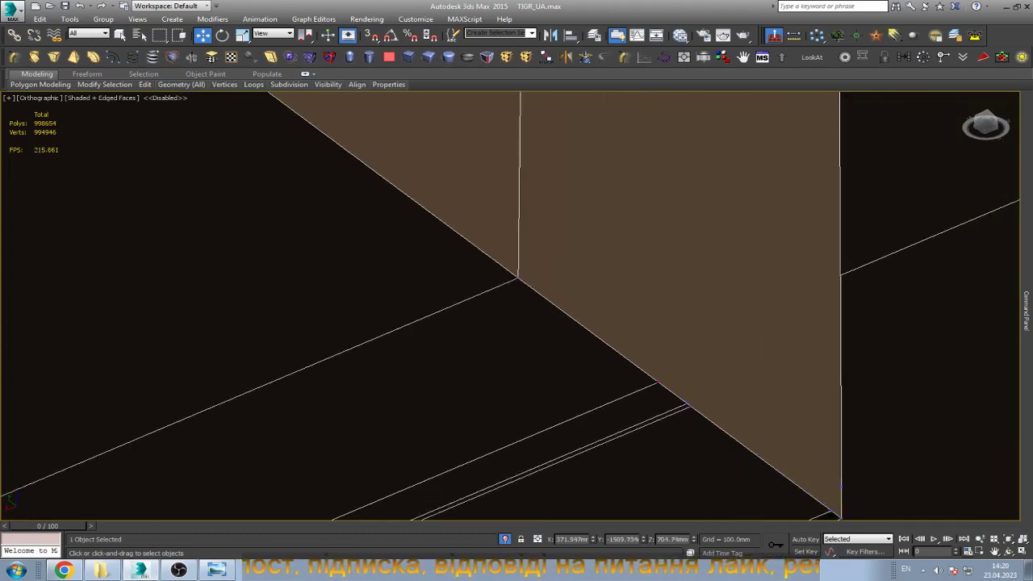
alt+middle_drag(516, 307, 646, 209)
scroll(646, 210, up, 2)
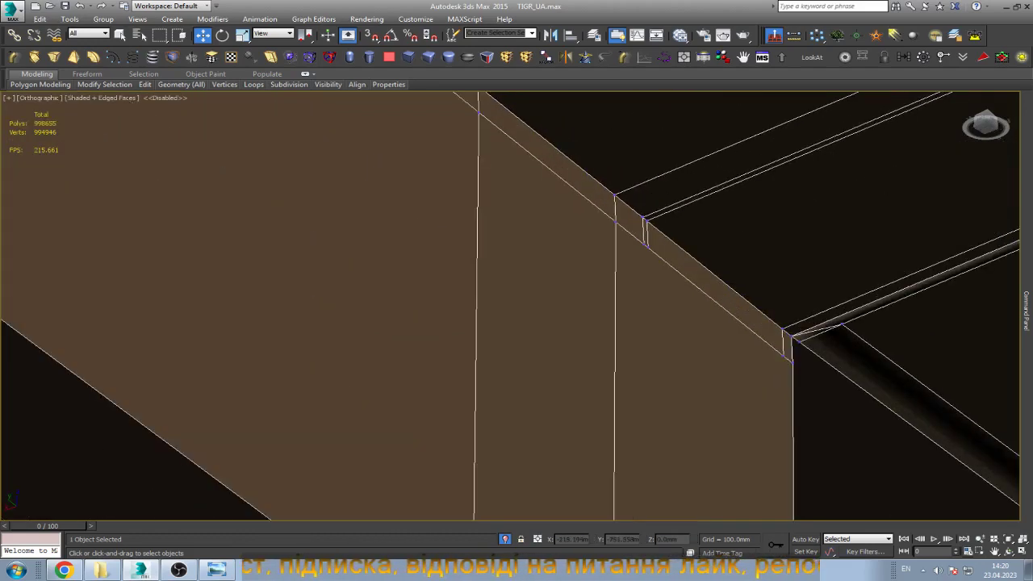
scroll(646, 210, up, 2)
click(639, 250)
alt+middle_drag(639, 250, 597, 162)
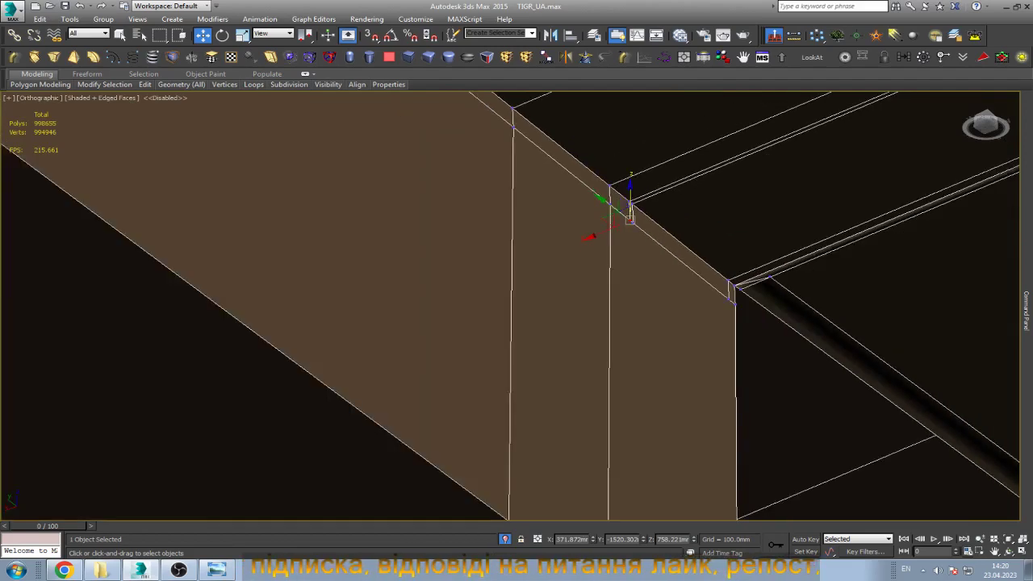
scroll(591, 110, up, 4)
scroll(592, 110, down, 2)
scroll(591, 109, up, 2)
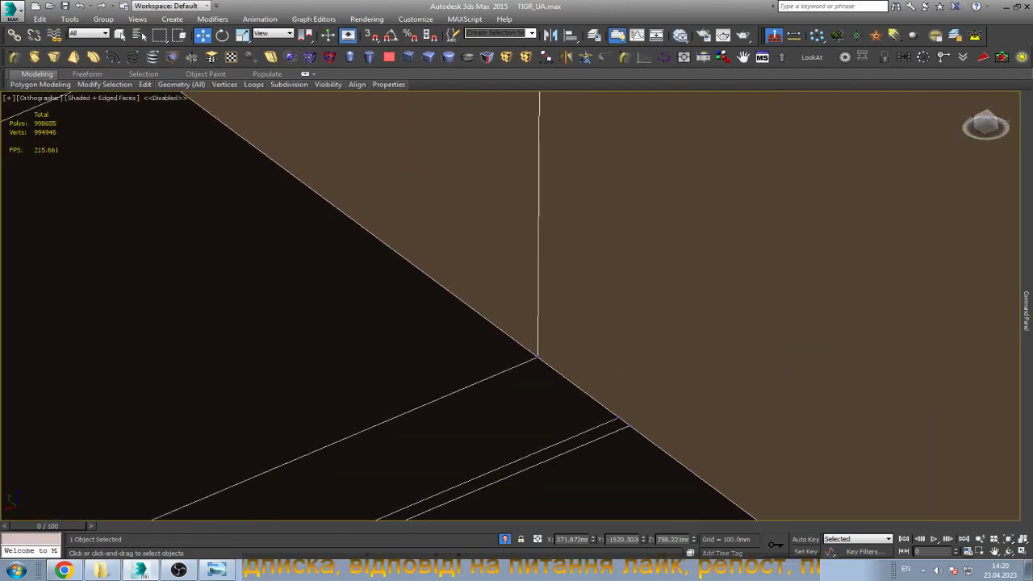
Select the panel's lower-edge vertex and frame the panel edge against the floor groove.
click(618, 418)
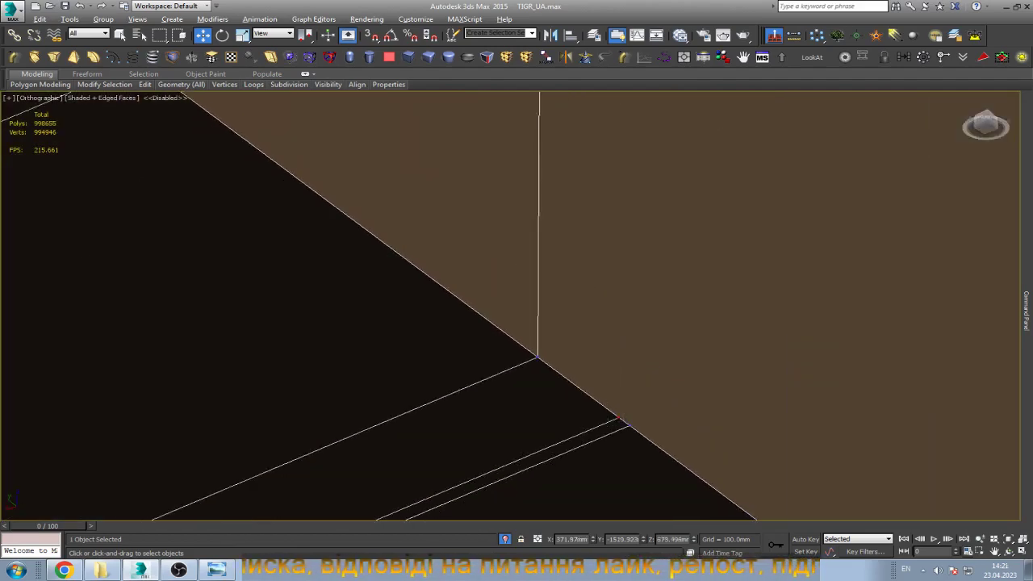
alt+middle_drag(618, 419, 629, 460)
scroll(629, 460, up, 2)
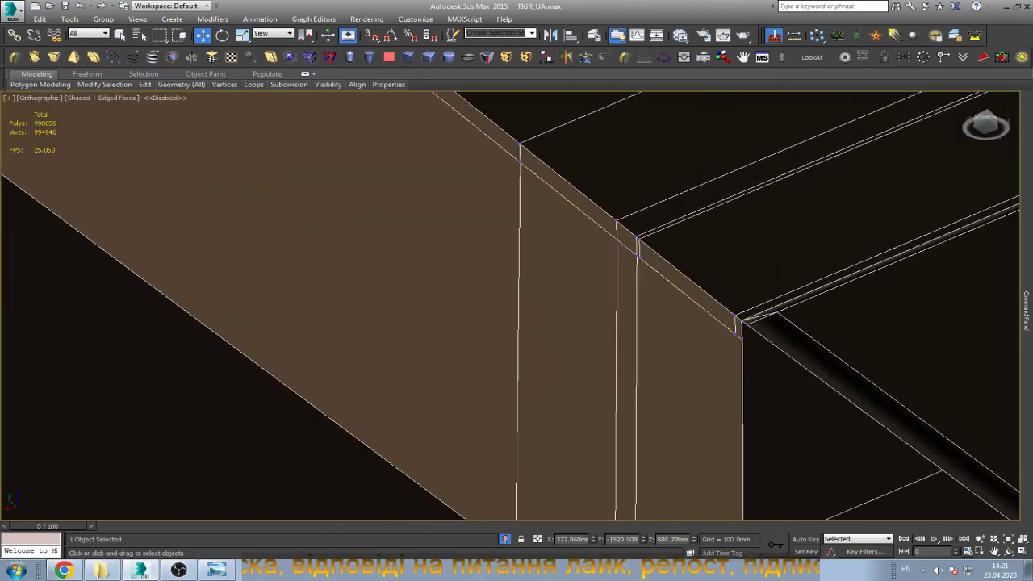
scroll(646, 254, up, 3)
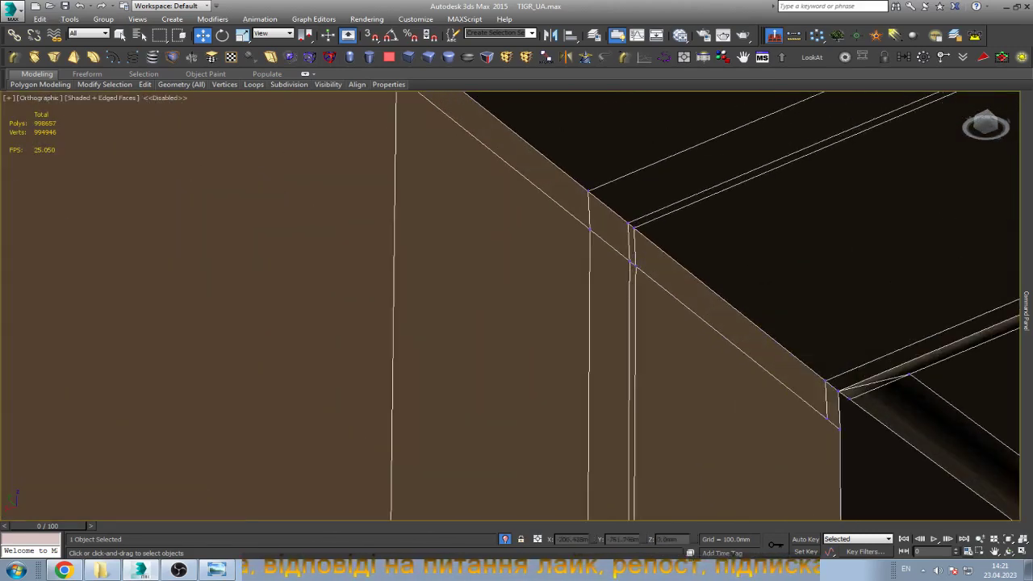
alt+middle_drag(634, 264, 686, 274)
scroll(657, 384, up, 1)
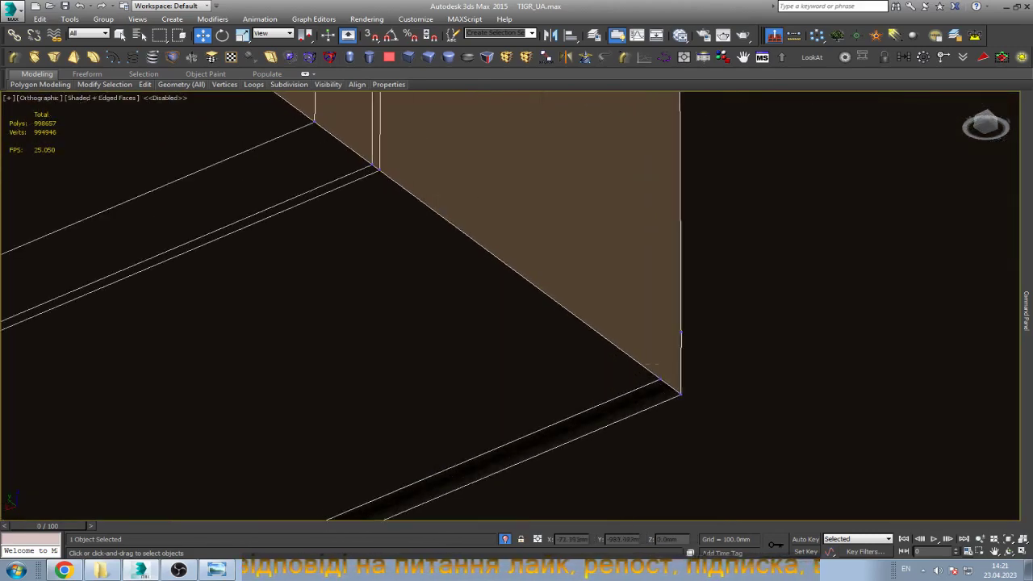
alt+middle_drag(657, 355, 589, 354)
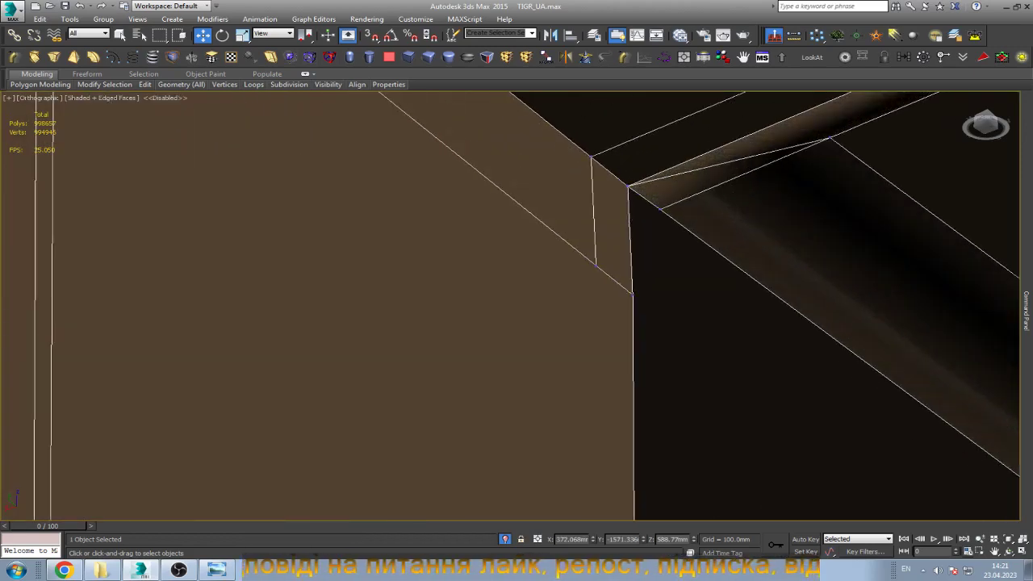
scroll(590, 268, down, 2)
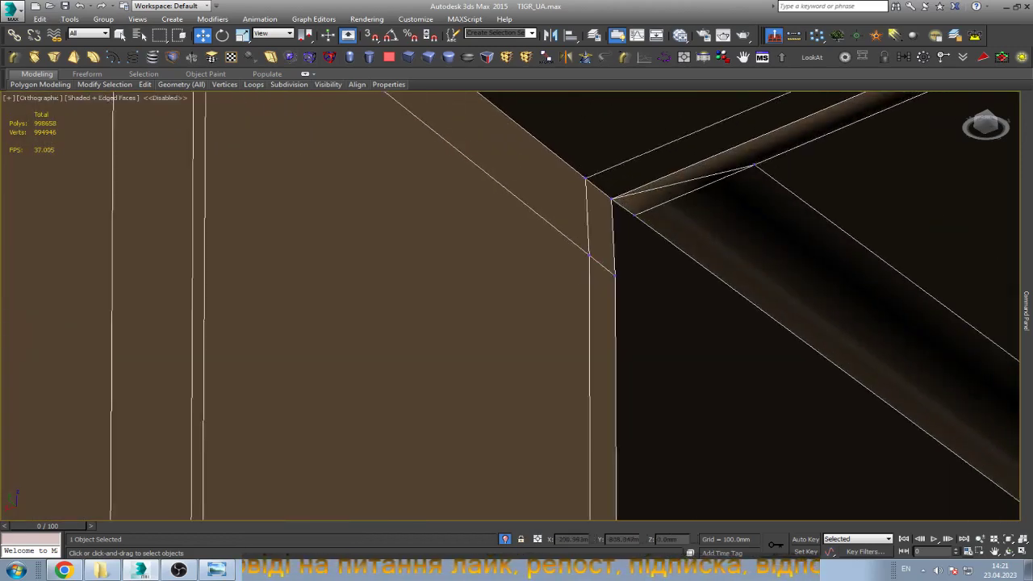
scroll(590, 269, down, 3)
scroll(557, 428, up, 2)
scroll(557, 427, up, 2)
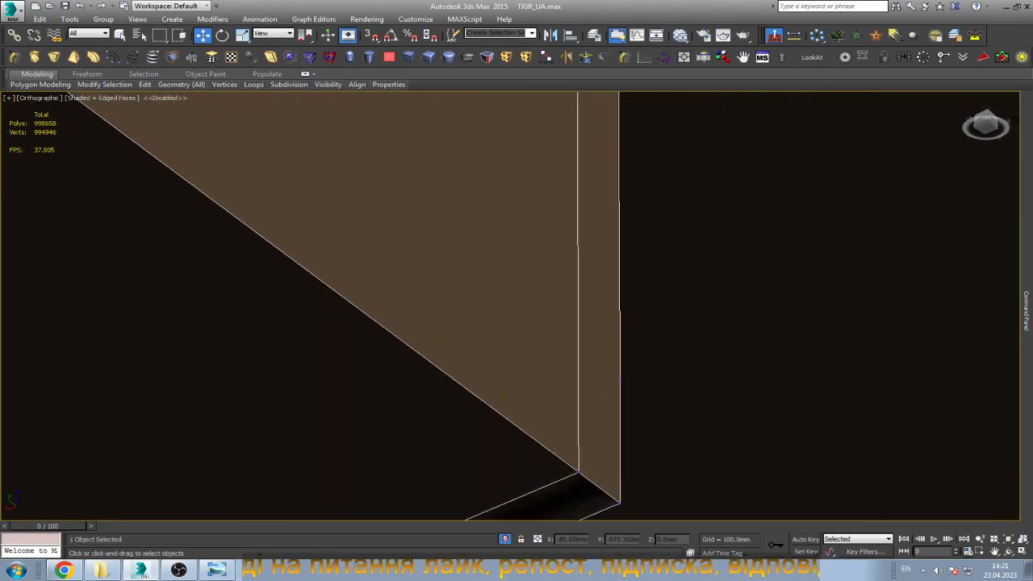
scroll(587, 363, up, 2)
Cut a diagonal edge across the panel end and select the new cut's vertices.
key(alt+c)
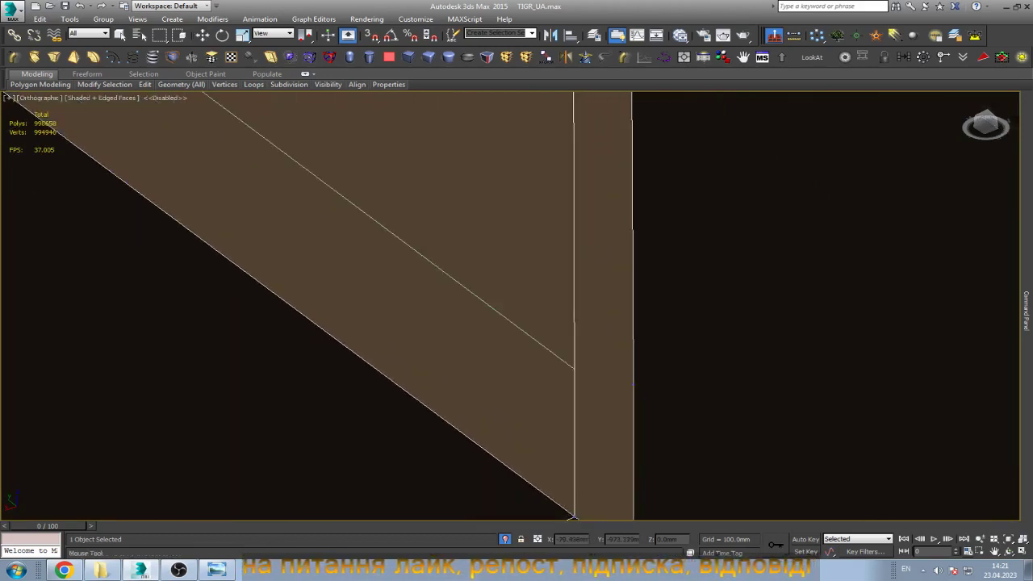
key(w)
drag(562, 345, 657, 396)
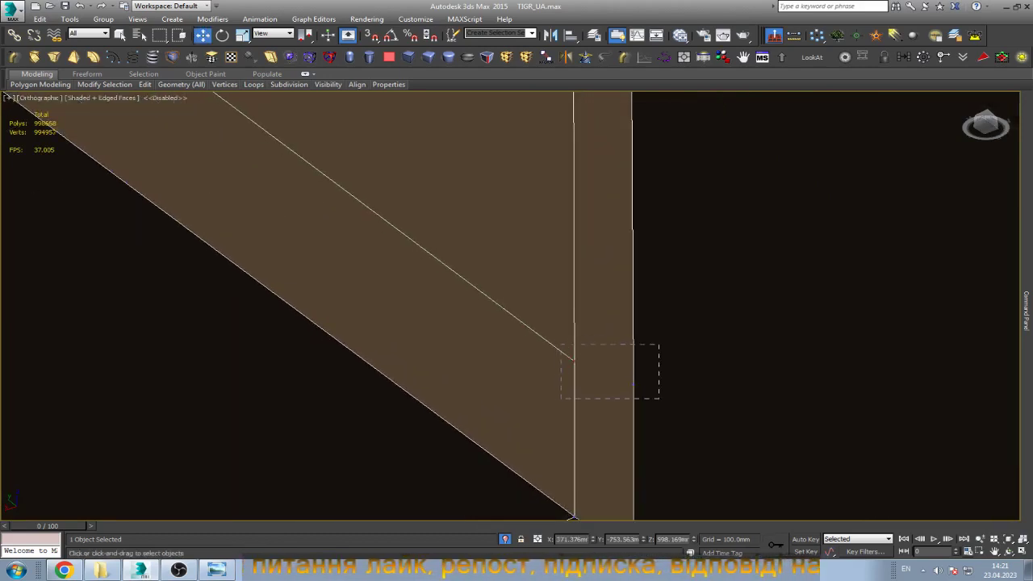
scroll(597, 359, down, 2)
Connect the inner-corner vertex to the other selected vertex with an edge.
scroll(685, 371, down, 3)
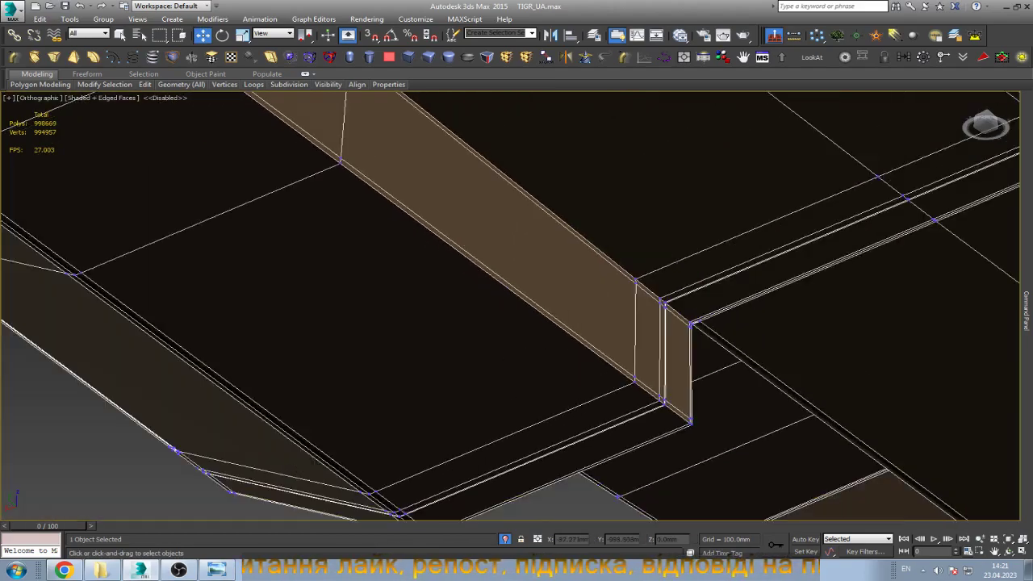
scroll(807, 387, down, 3)
scroll(961, 413, down, 3)
scroll(613, 354, up, 3)
scroll(613, 355, up, 3)
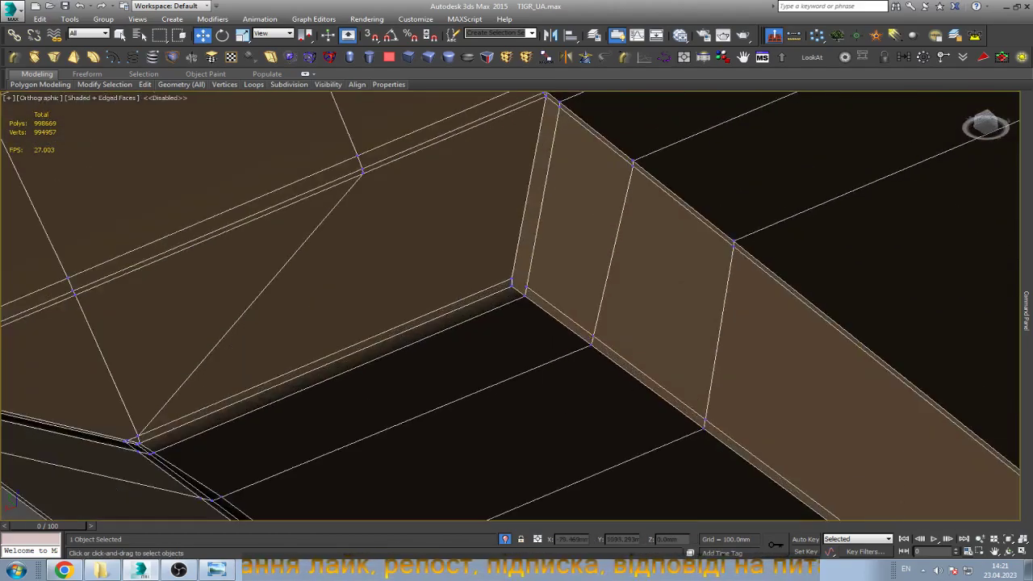
scroll(613, 355, up, 2)
scroll(613, 355, up, 2)
click(545, 304)
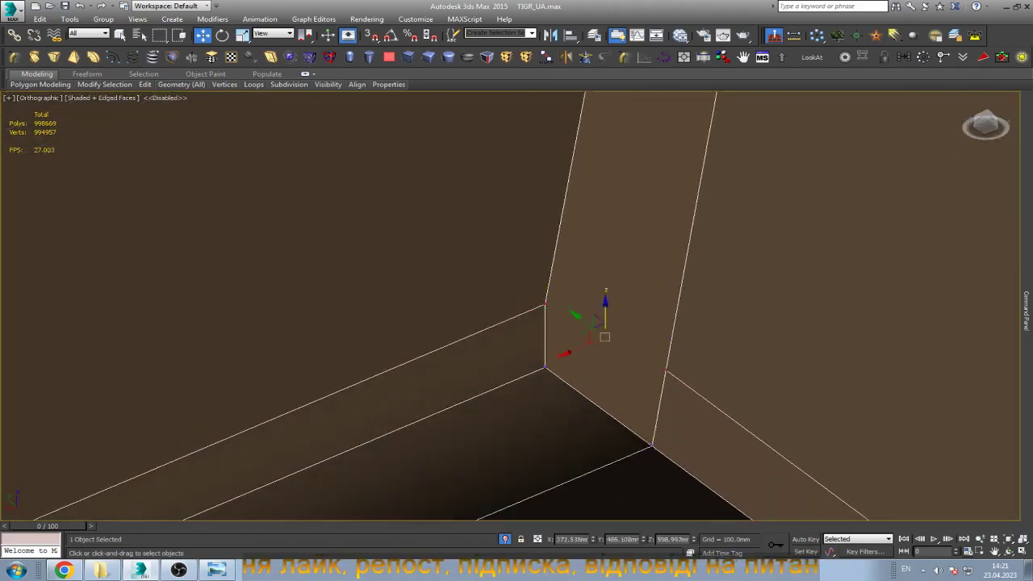
key(ctrl+shift+e)
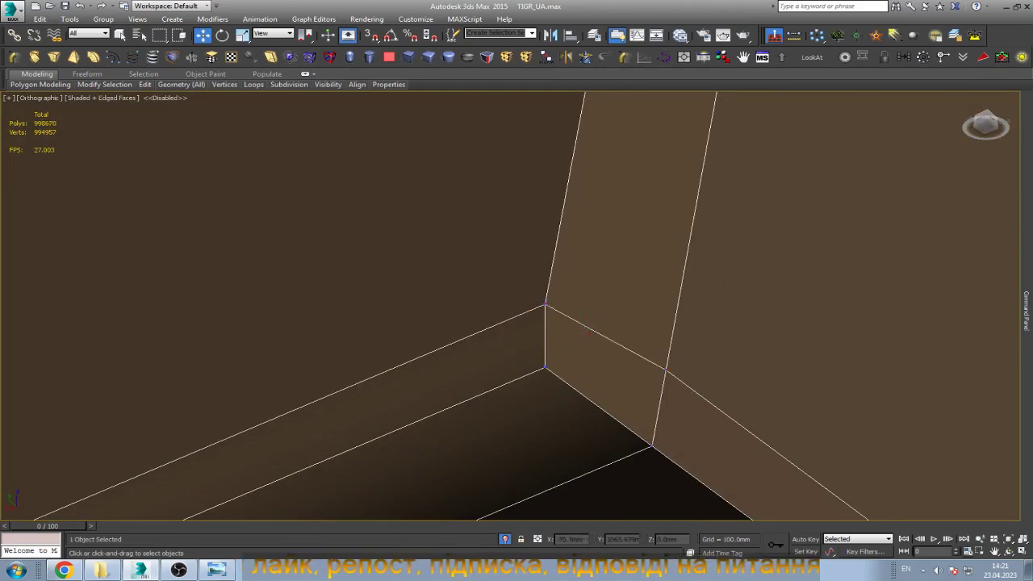
Insert an edge loop parallel to the corner edge and orbit to inspect the corner.
key(alt+shift+w)
key(w)
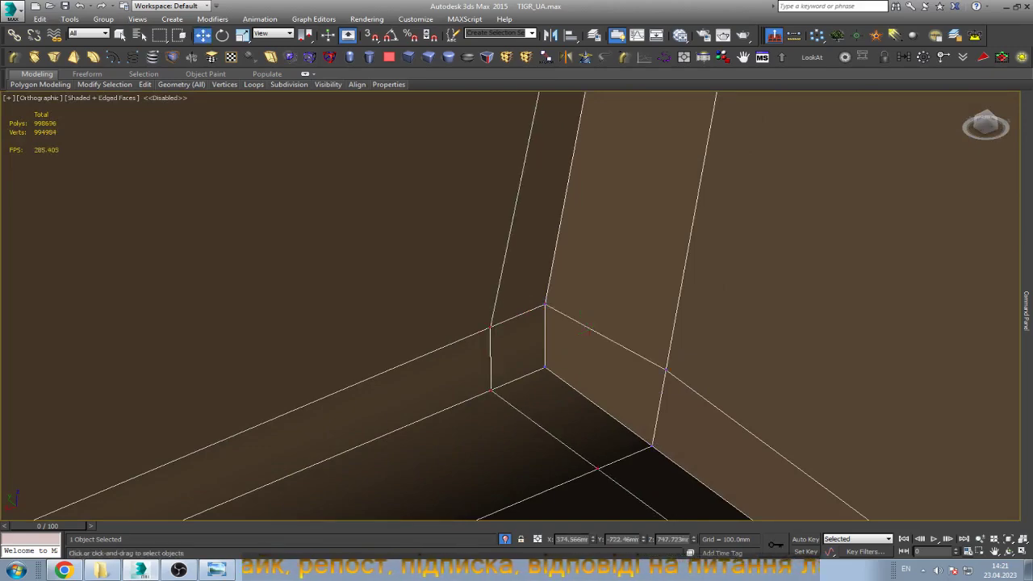
alt+middle_drag(517, 306, 565, 242)
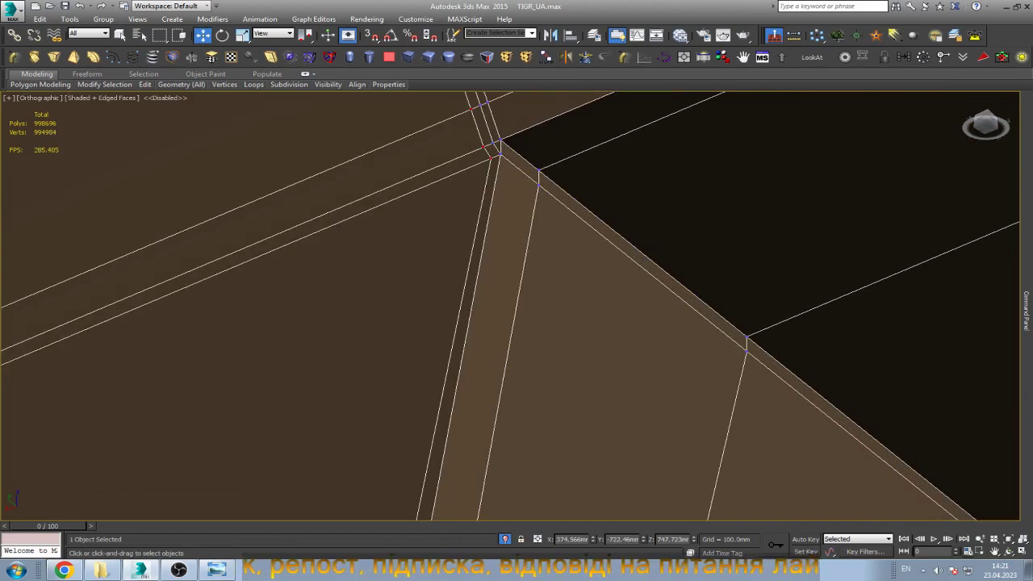
alt+middle_drag(516, 306, 580, 274)
Add another Swift Loop edge loop right beside the rail corner.
key(alt+shift+w)
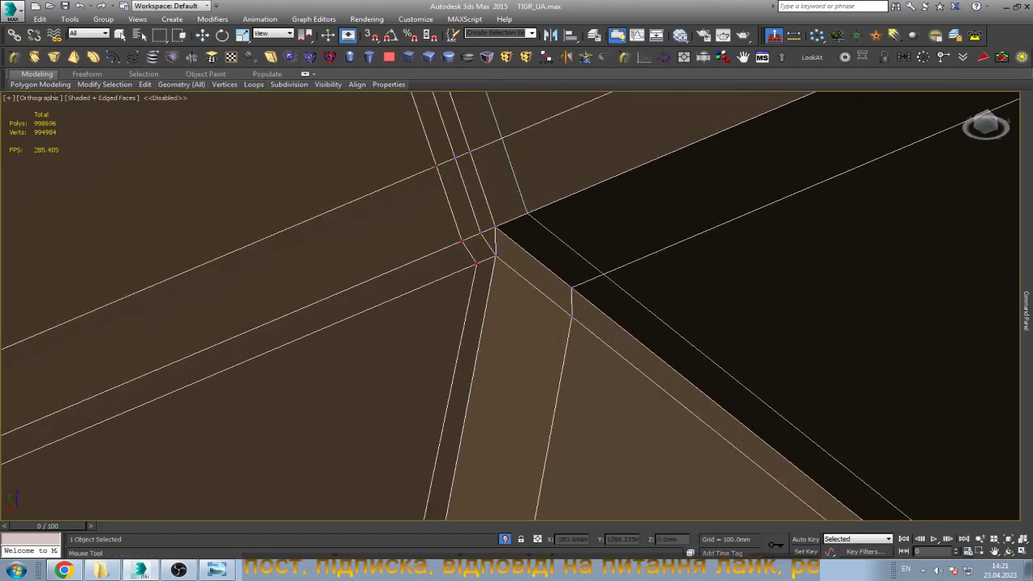
key(w)
scroll(517, 307, down, 3)
scroll(516, 307, down, 5)
scroll(517, 307, up, 5)
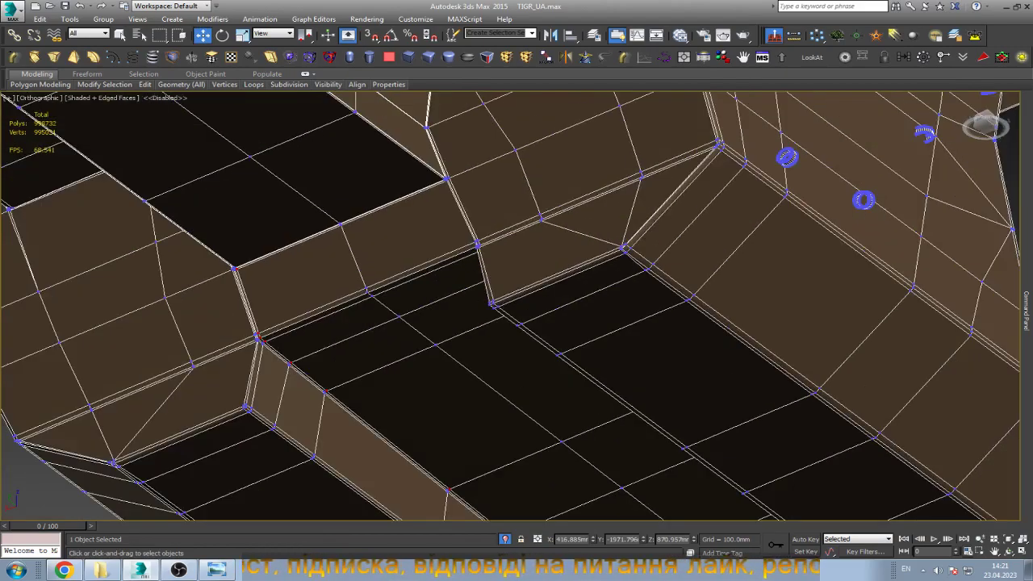
scroll(565, 258, up, 3)
scroll(565, 258, up, 3)
scroll(565, 258, up, 1)
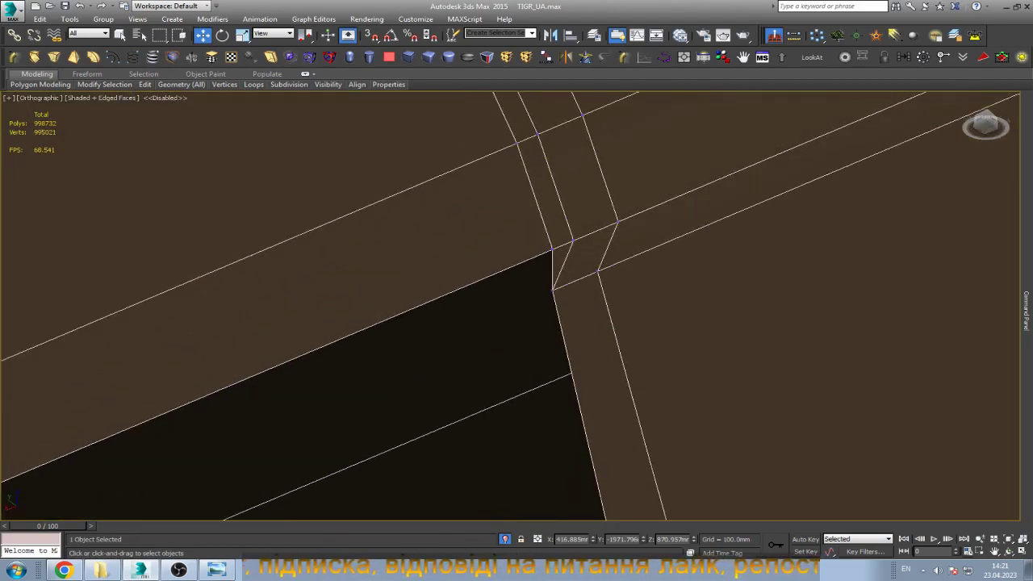
click(494, 213)
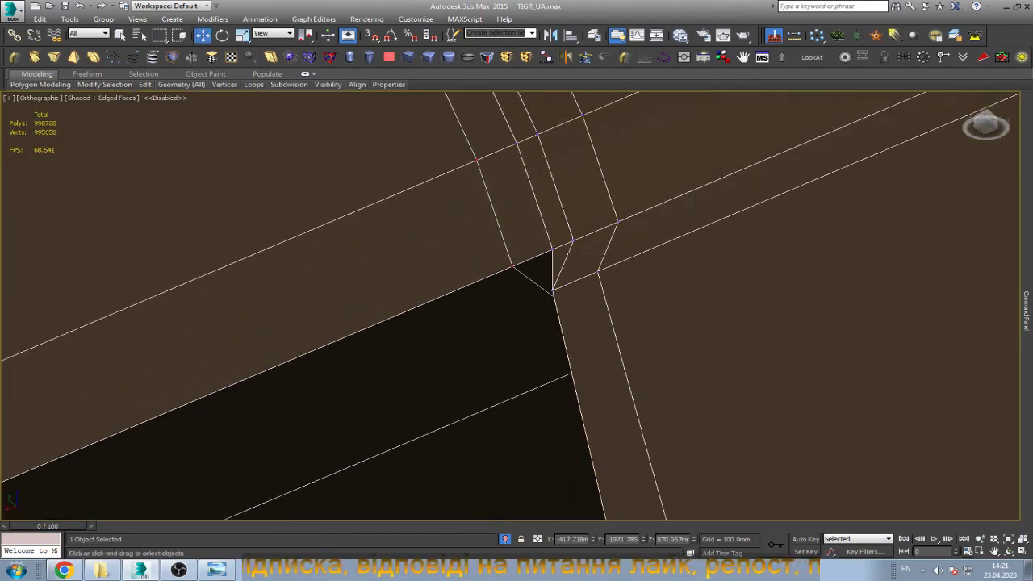
Select the whole body element, assign smoothing group 30, and clear the selection.
key(5)
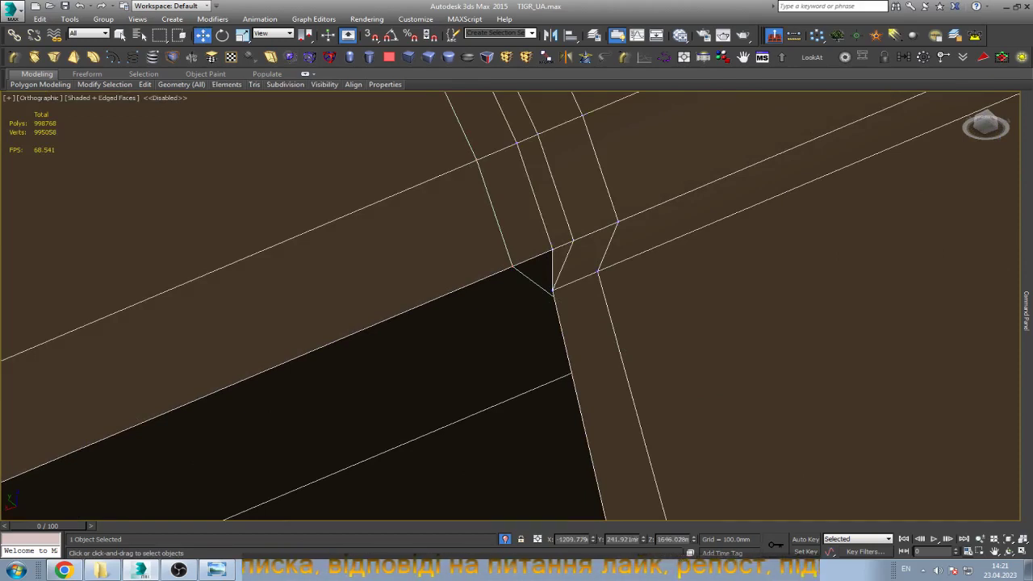
key(ctrl+a)
scroll(962, 379, down, 3)
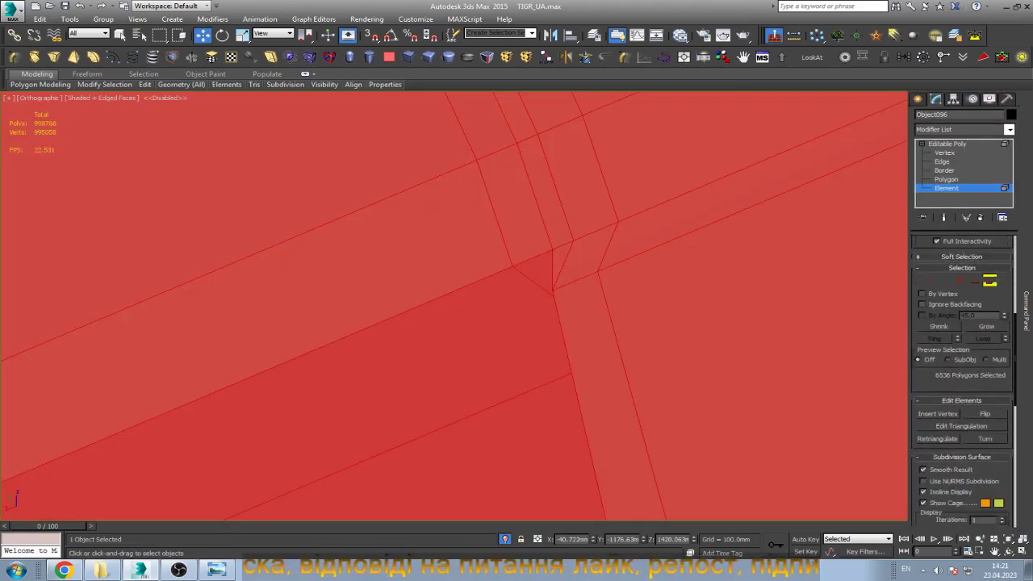
scroll(962, 380, down, 3)
scroll(962, 379, down, 3)
click(976, 450)
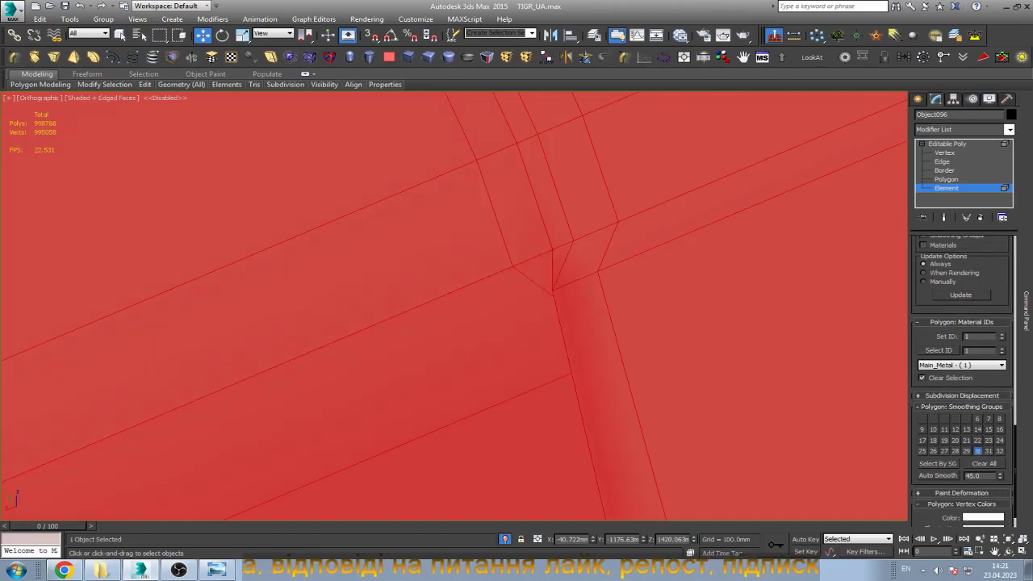
key(6)
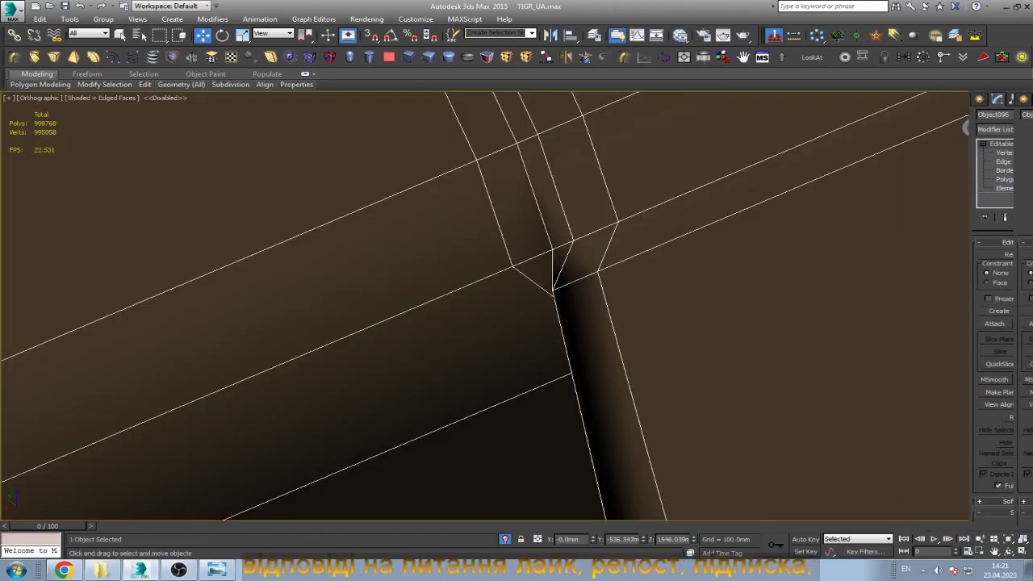
Orbit and zoom to inspect the underside panels.
scroll(645, 282, down, 10)
alt+middle_drag(772, 295, 847, 266)
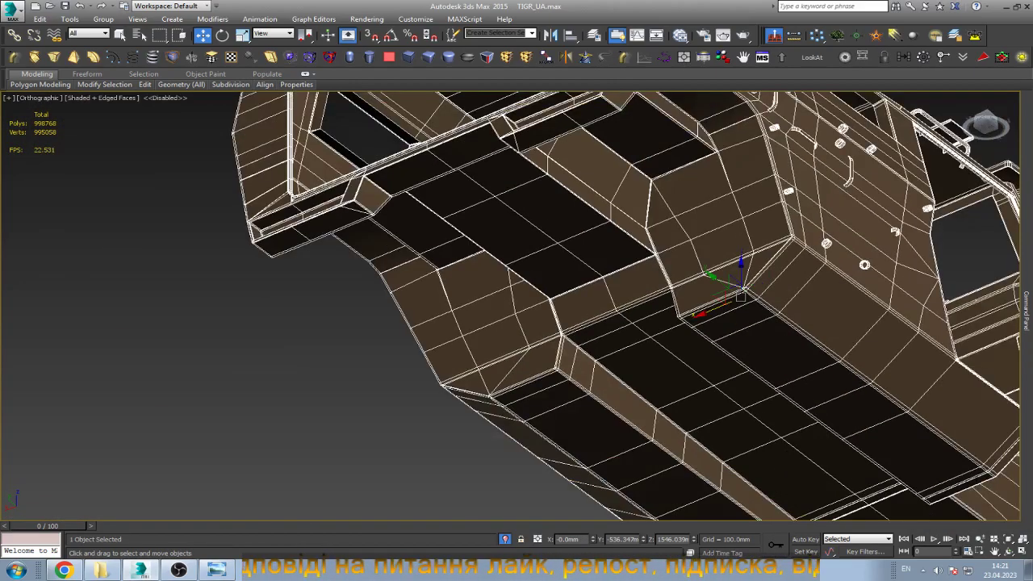
scroll(509, 347, up, 5)
scroll(809, 291, up, 3)
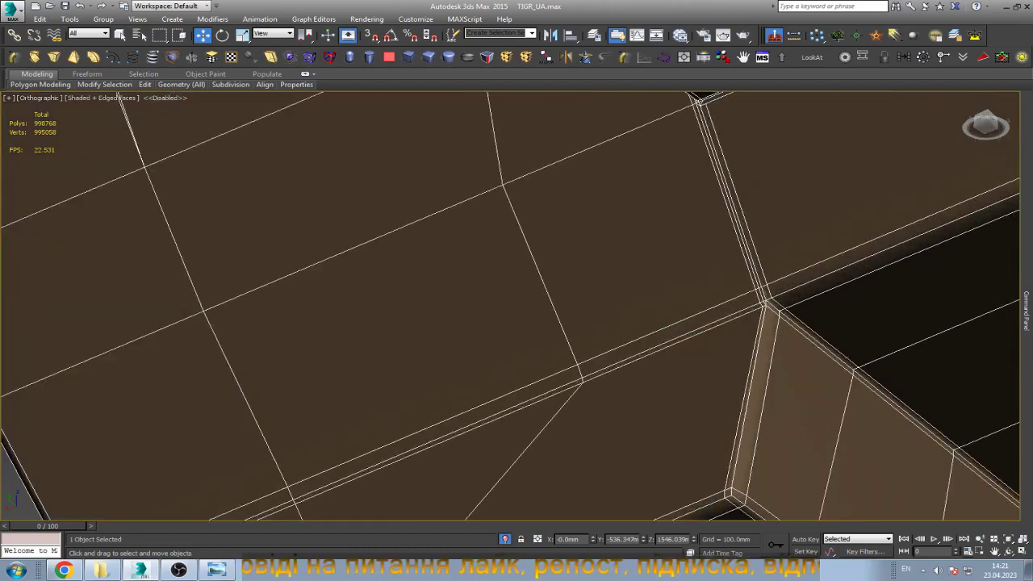
scroll(809, 291, up, 2)
scroll(742, 306, down, 2)
scroll(742, 307, down, 2)
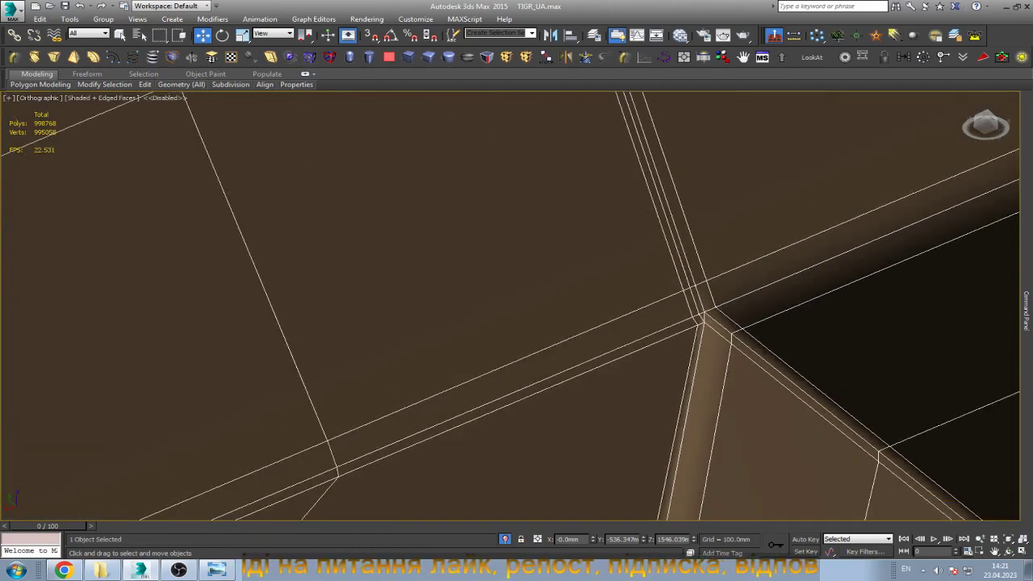
scroll(742, 307, down, 2)
scroll(742, 307, down, 3)
scroll(742, 307, down, 5)
scroll(742, 307, up, 8)
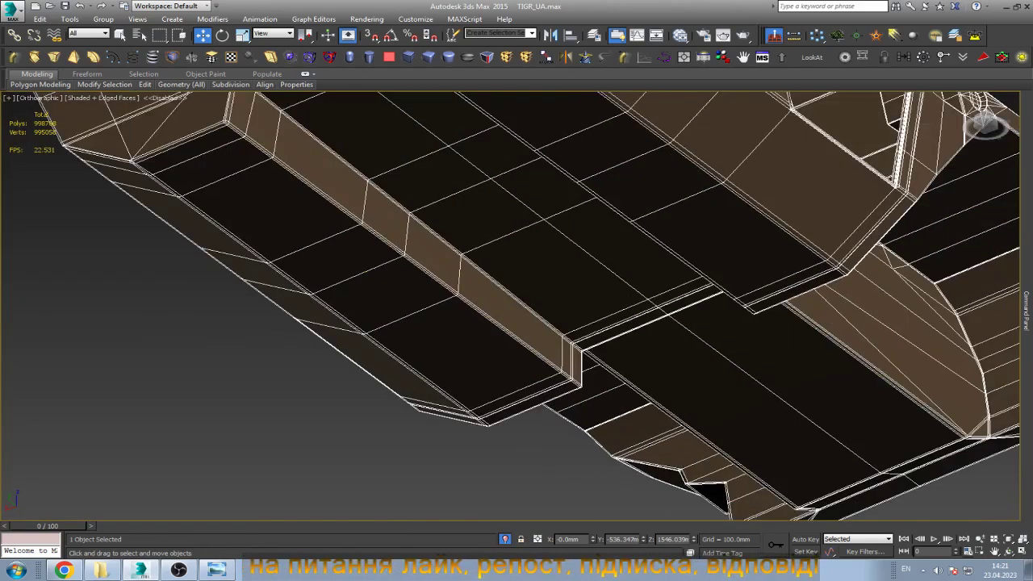
scroll(743, 307, up, 3)
scroll(605, 274, up, 3)
scroll(605, 274, up, 2)
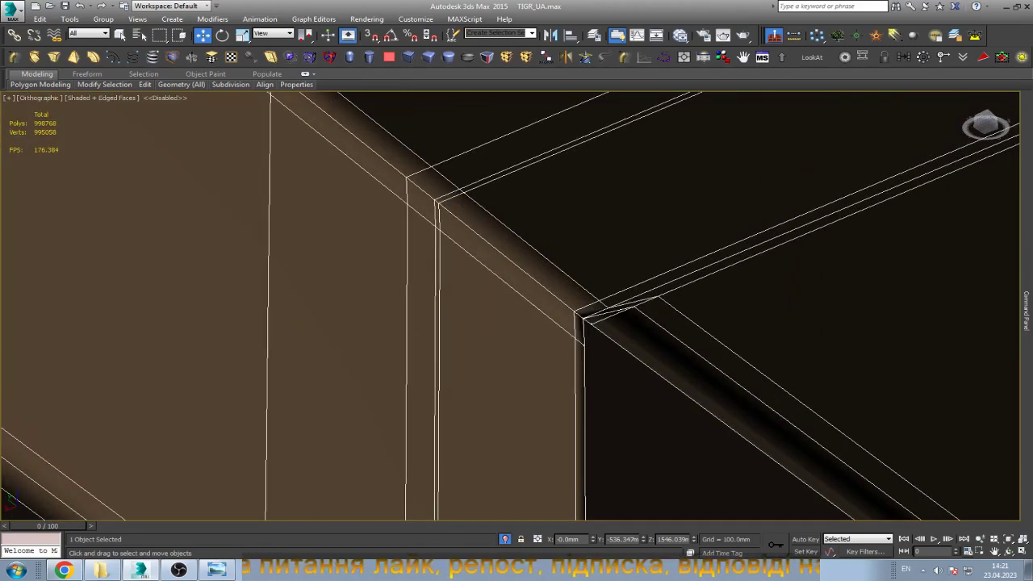
scroll(605, 274, up, 2)
scroll(605, 274, up, 2)
scroll(605, 274, down, 2)
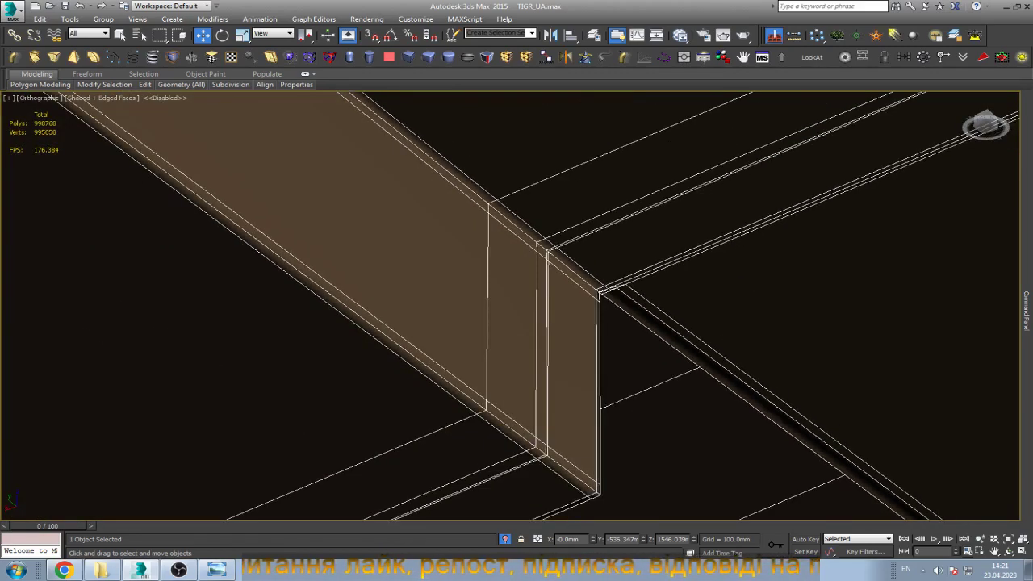
scroll(605, 274, down, 4)
Orbit and zoom around further underside panel corners to check them.
alt+middle_drag(605, 275, 565, 242)
scroll(606, 274, up, 4)
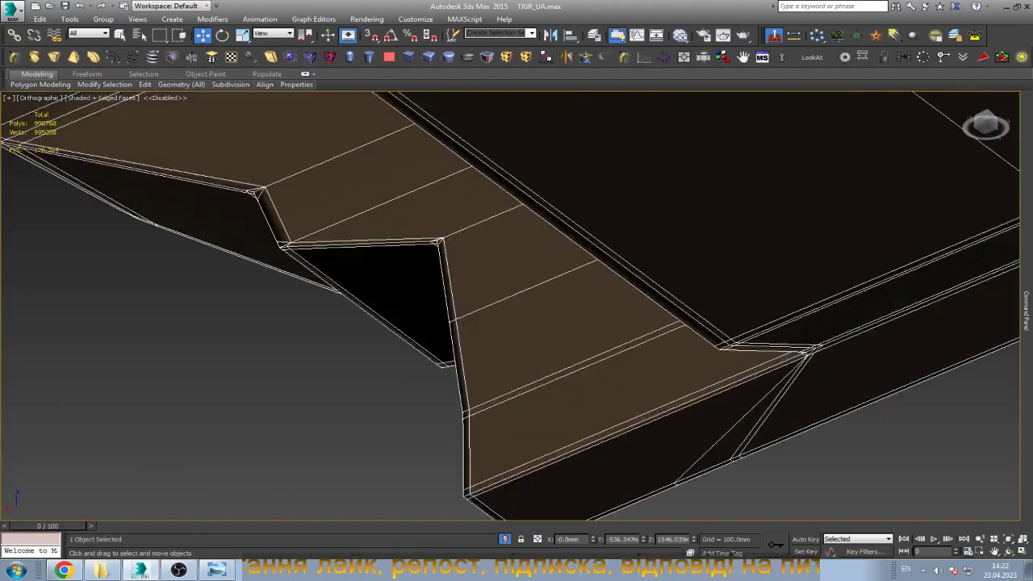
scroll(807, 352, up, 3)
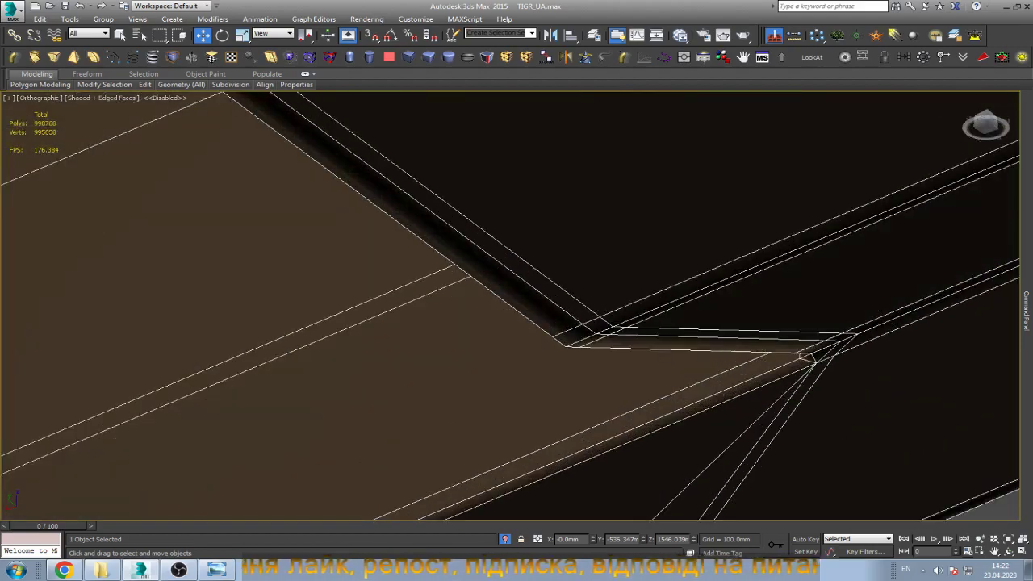
scroll(642, 213, down, 4)
alt+middle_drag(564, 282, 524, 267)
scroll(641, 214, up, 3)
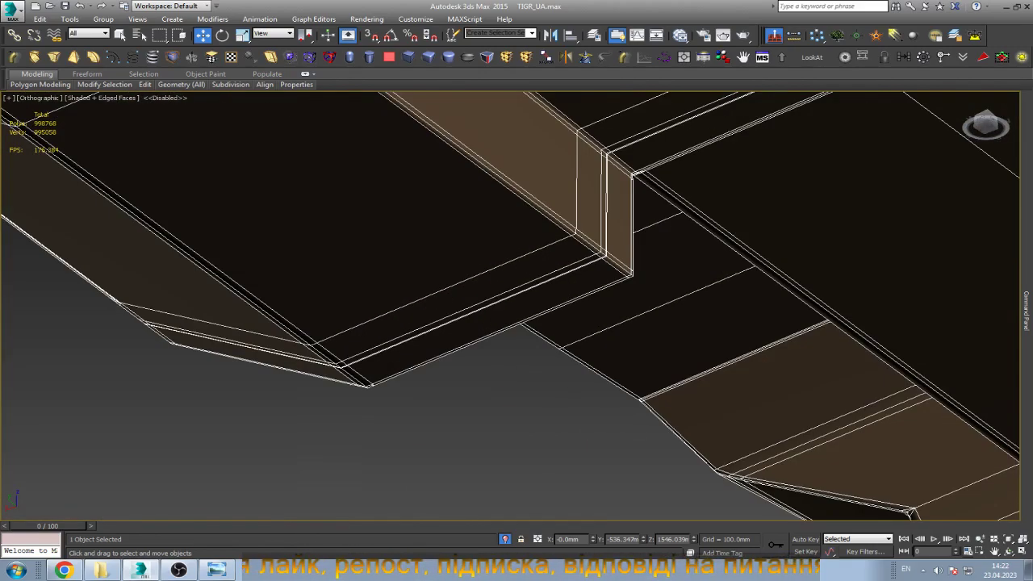
scroll(641, 214, up, 3)
scroll(629, 323, up, 2)
scroll(629, 323, up, 3)
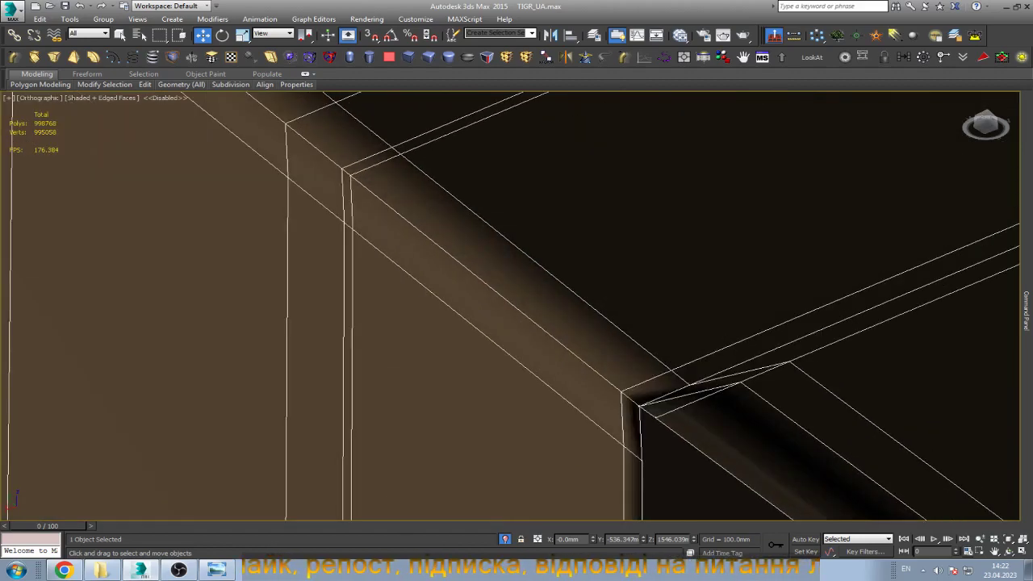
Zoom in on the underside rail corner and remove the edge loop running along it.
key(1)
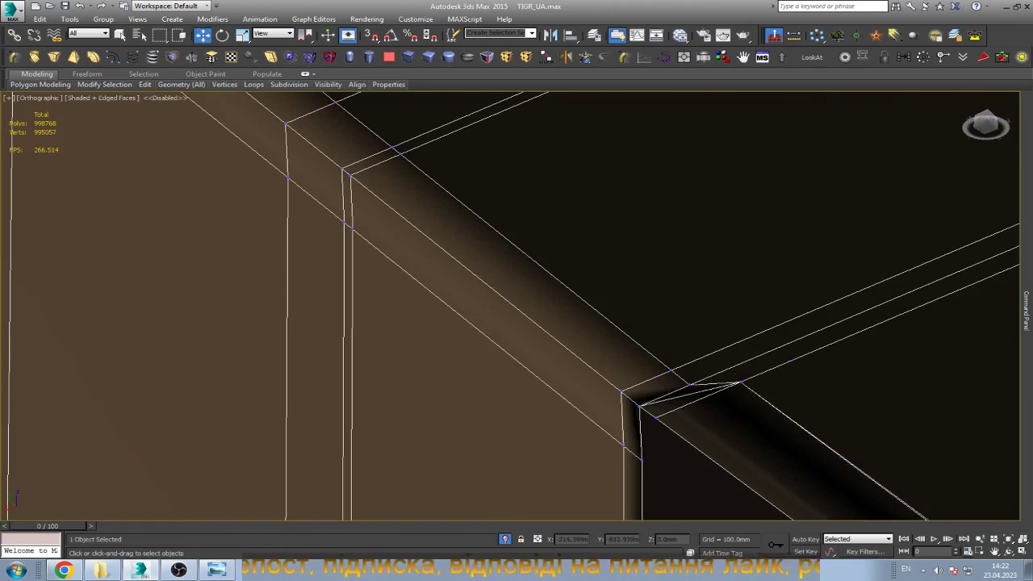
scroll(516, 306, down, 3)
scroll(516, 307, down, 2)
scroll(816, 421, up, 5)
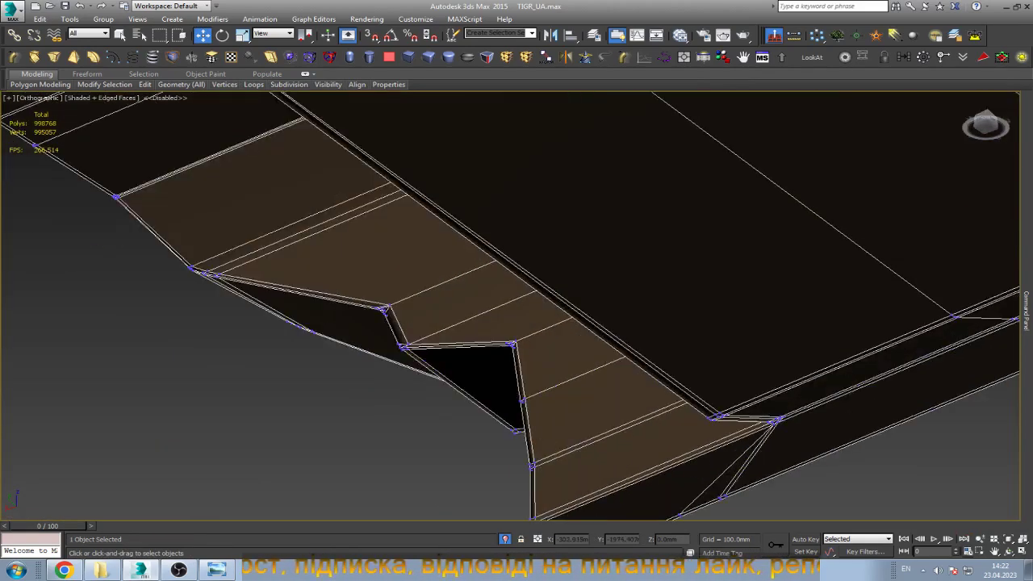
key(2)
double_click(705, 405)
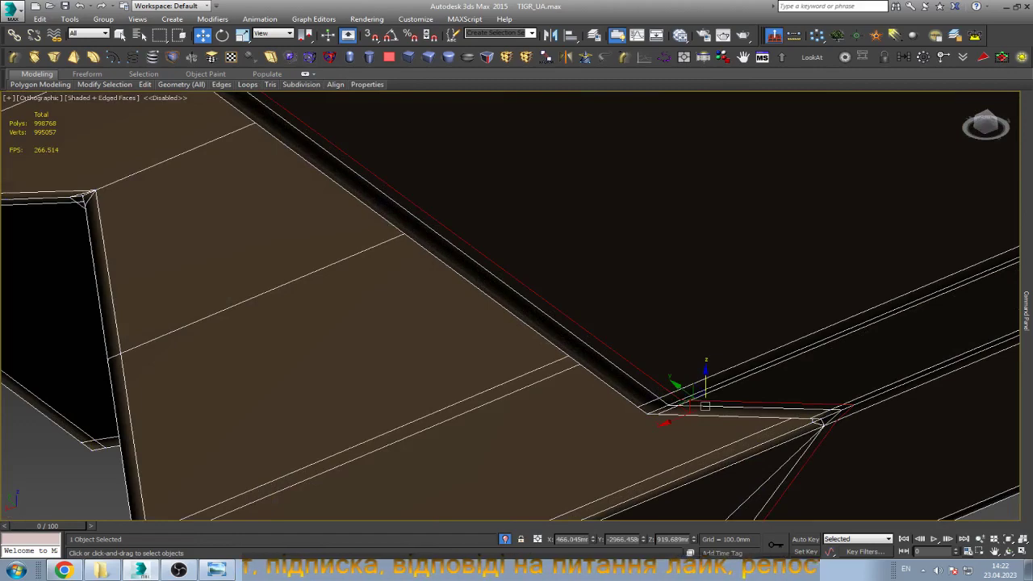
key(r)
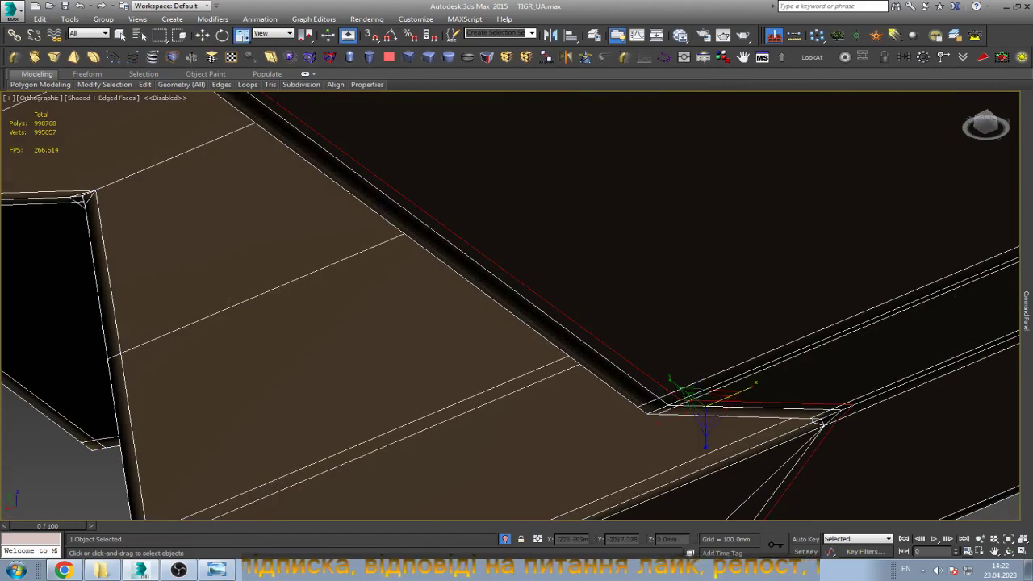
key(ctrl+BackSpace)
key(q)
Orbit around the rail corner to inspect it from below.
mouse_move(655, 381)
alt+middle_down()
mouse_move(565, 339)
mouse_move(589, 323)
alt+middle_up()
scroll(726, 323, up, 5)
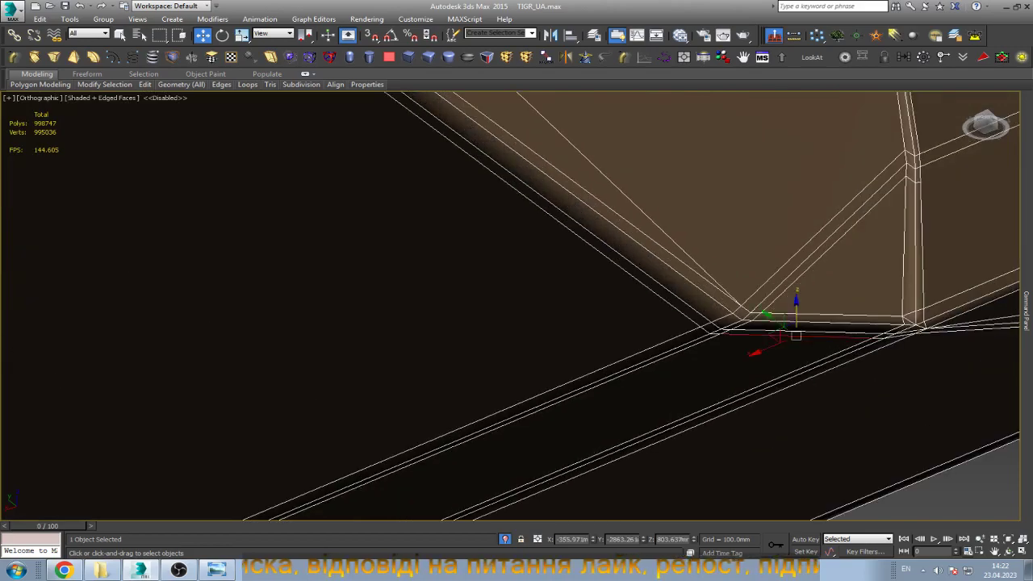
mouse_move(758, 346)
alt+middle_down()
mouse_move(774, 339)
mouse_move(680, 349)
alt+middle_up()
scroll(775, 339, down, 5)
scroll(680, 348, up, 6)
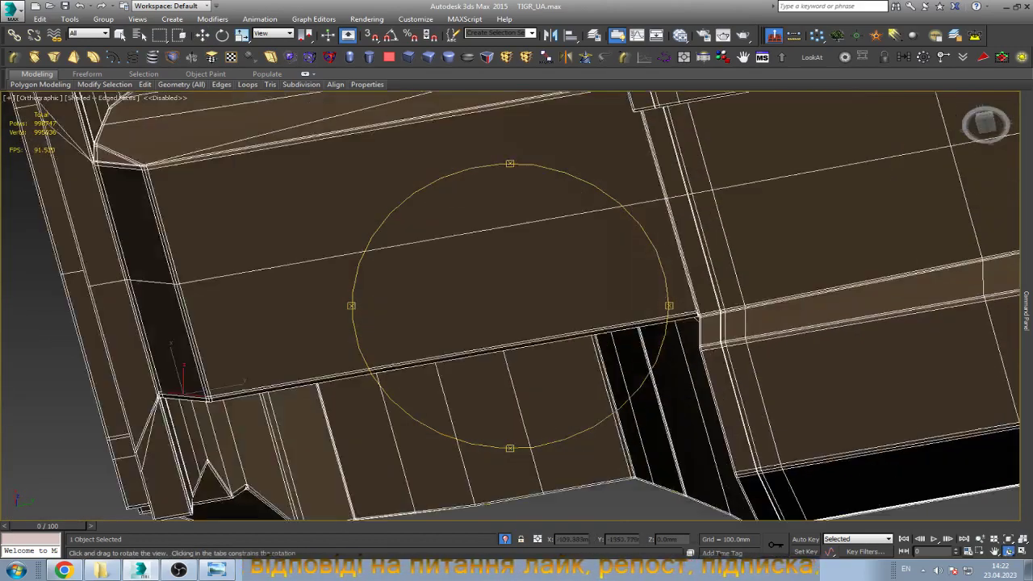
scroll(680, 348, up, 3)
scroll(680, 348, up, 1)
right_click(680, 349)
Remove the doubled edge along the top of the rail corner.
key(1)
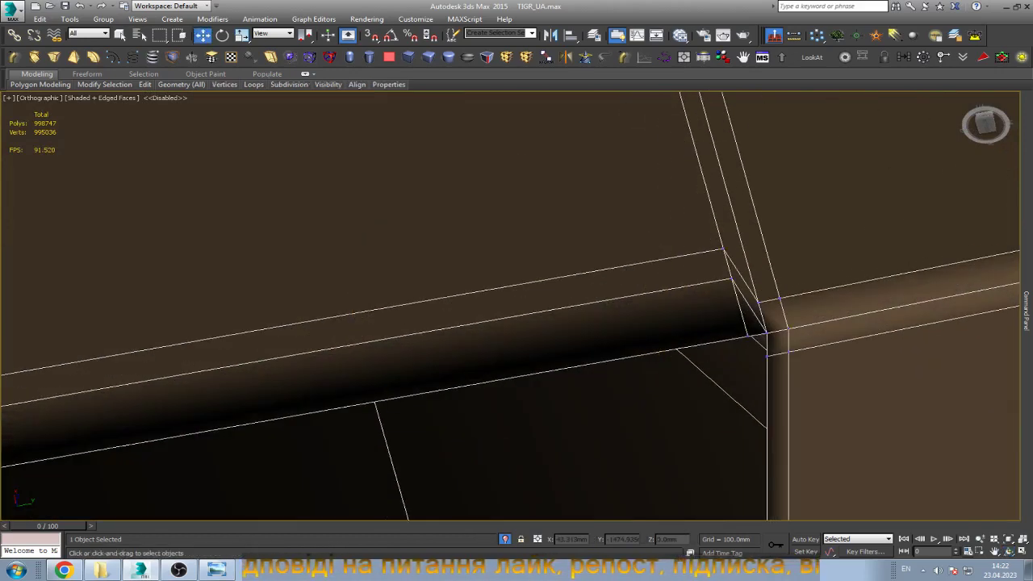
key(q)
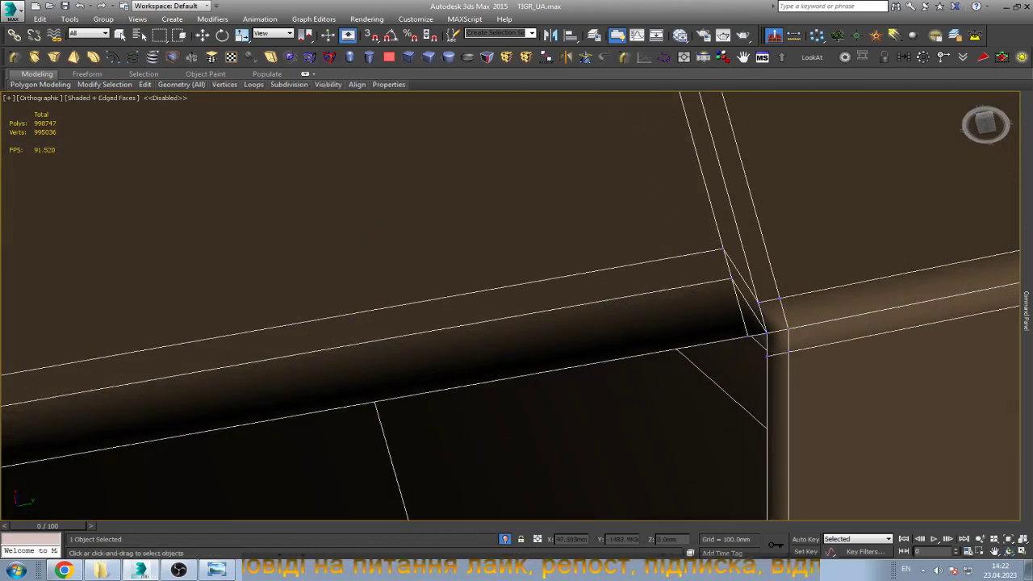
key(w)
scroll(517, 306, up, 2)
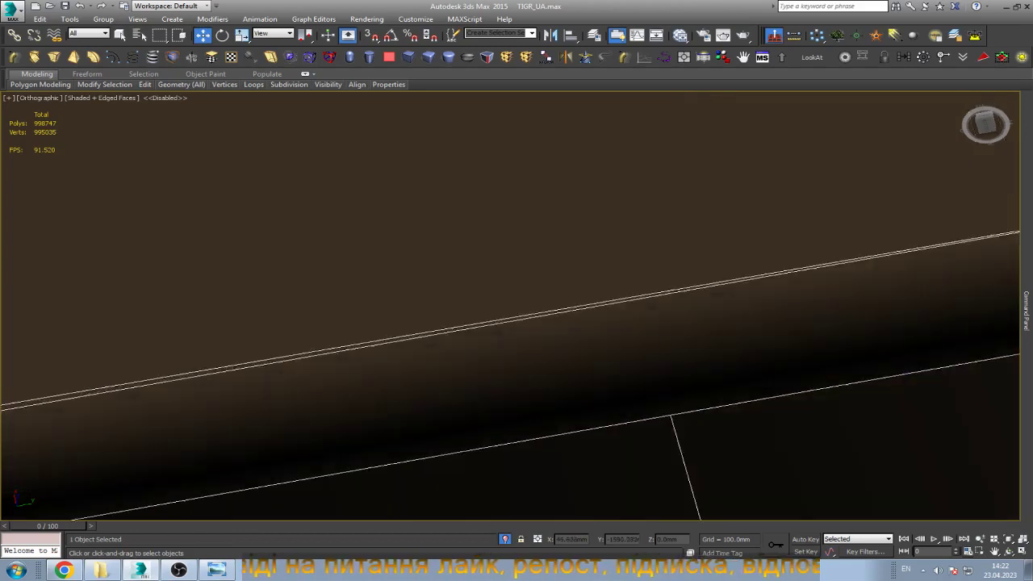
key(2)
click(564, 311)
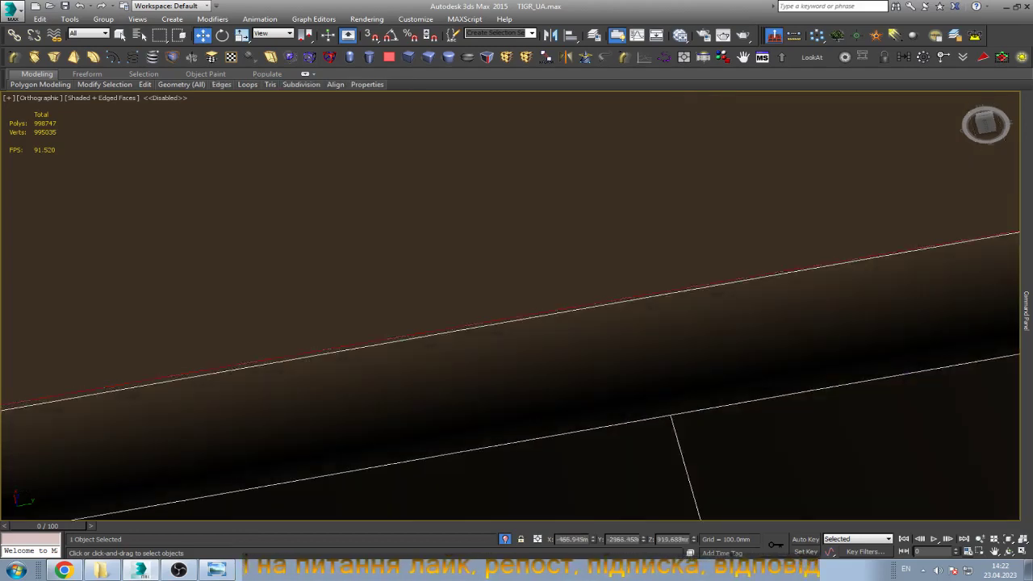
key(ctrl+BackSpace)
Zoom out and back in to review the cleaned rail corner.
scroll(516, 307, down, 1)
scroll(516, 306, down, 2)
scroll(516, 307, down, 1)
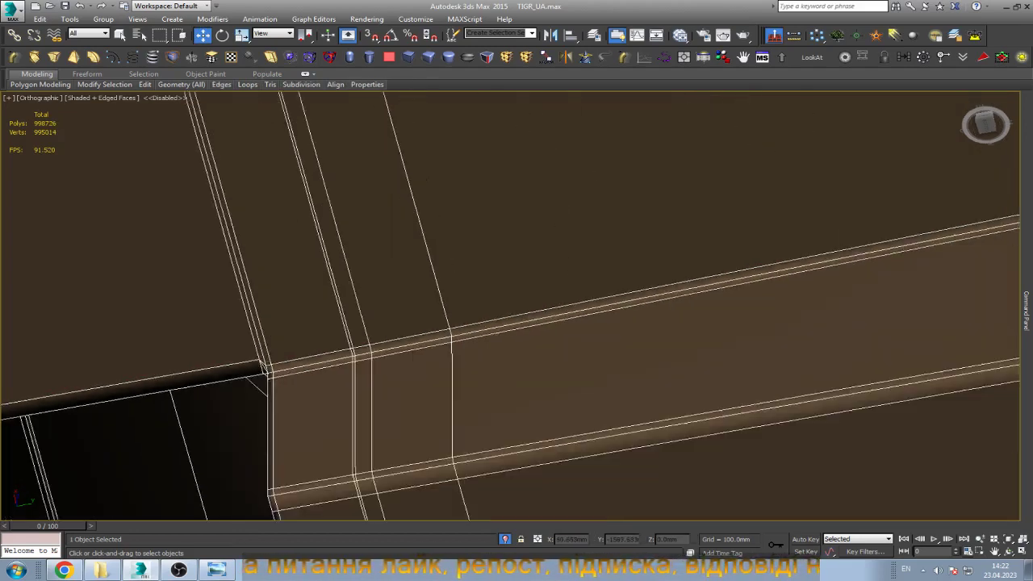
scroll(517, 307, down, 3)
scroll(565, 307, up, 3)
scroll(565, 306, up, 2)
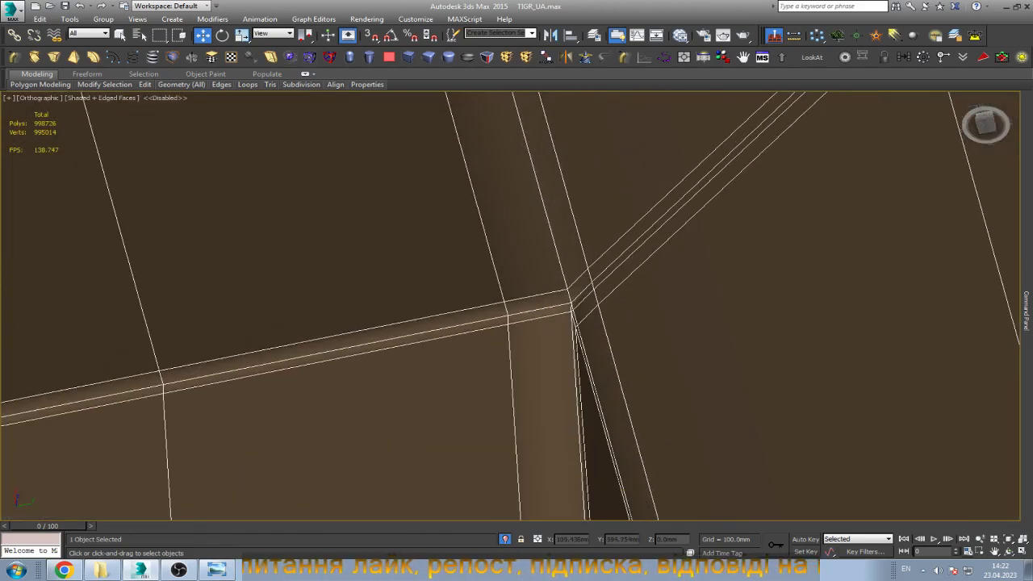
scroll(603, 291, up, 1)
scroll(593, 298, up, 2)
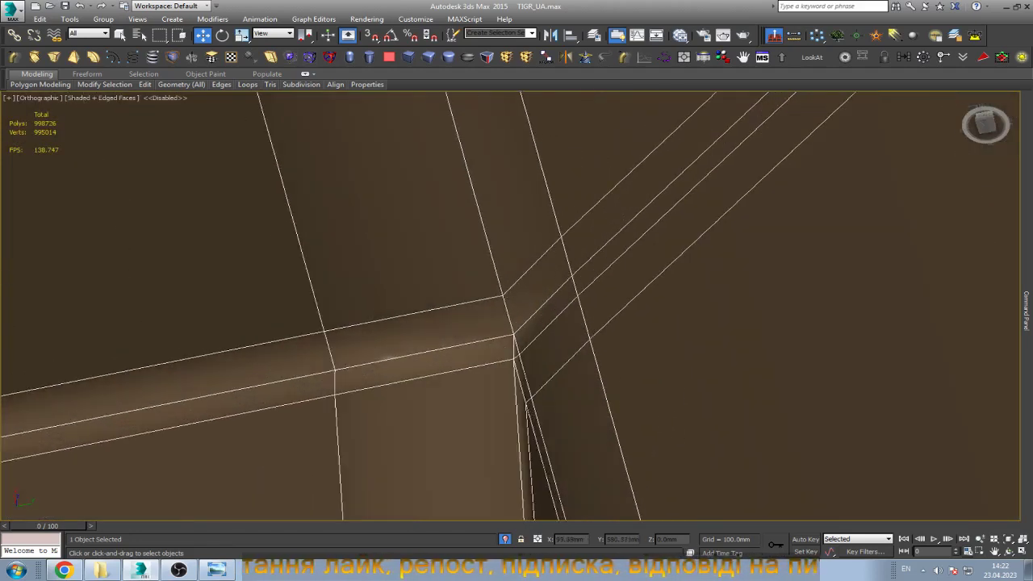
Orbit to expose the corner gap and test-move the lower corner vertex, then undo.
click(583, 299)
mouse_move(582, 297)
alt+middle_down()
mouse_move(574, 311)
mouse_move(617, 250)
mouse_move(645, 307)
alt+middle_up()
key(w)
key(1)
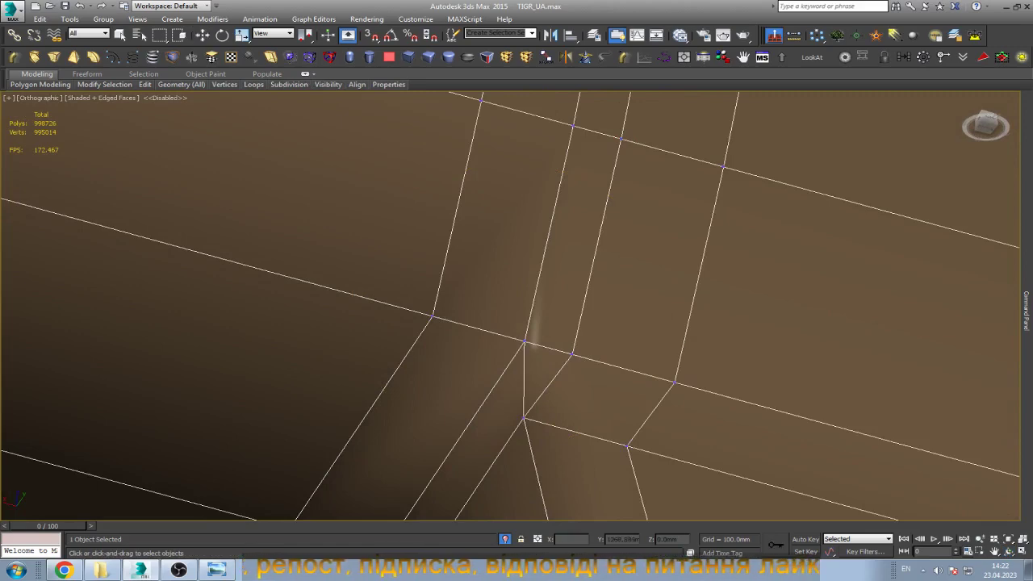
alt+middle_drag(532, 339, 556, 363)
alt+middle_drag(580, 154, 568, 365)
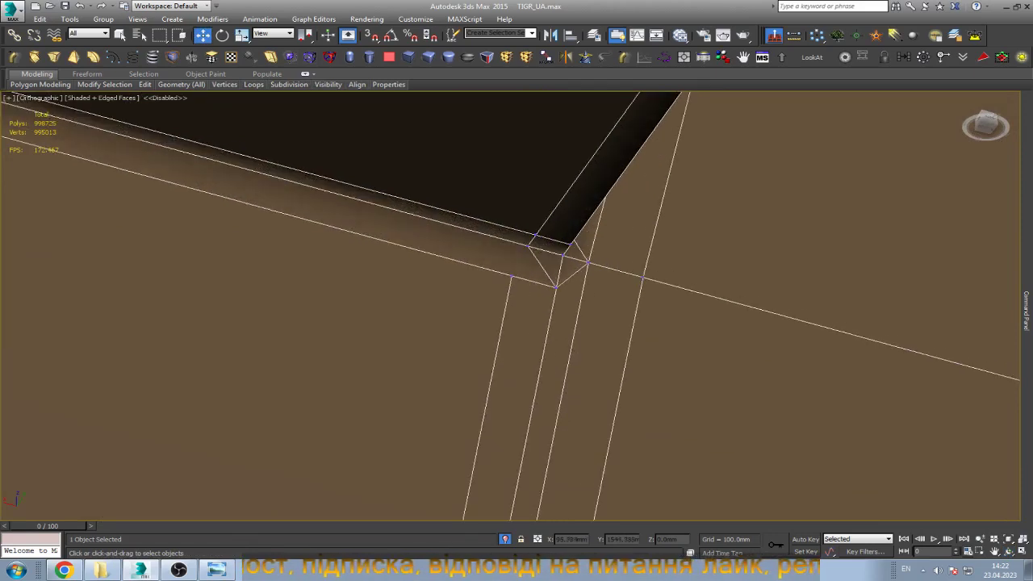
scroll(530, 235, up, 2)
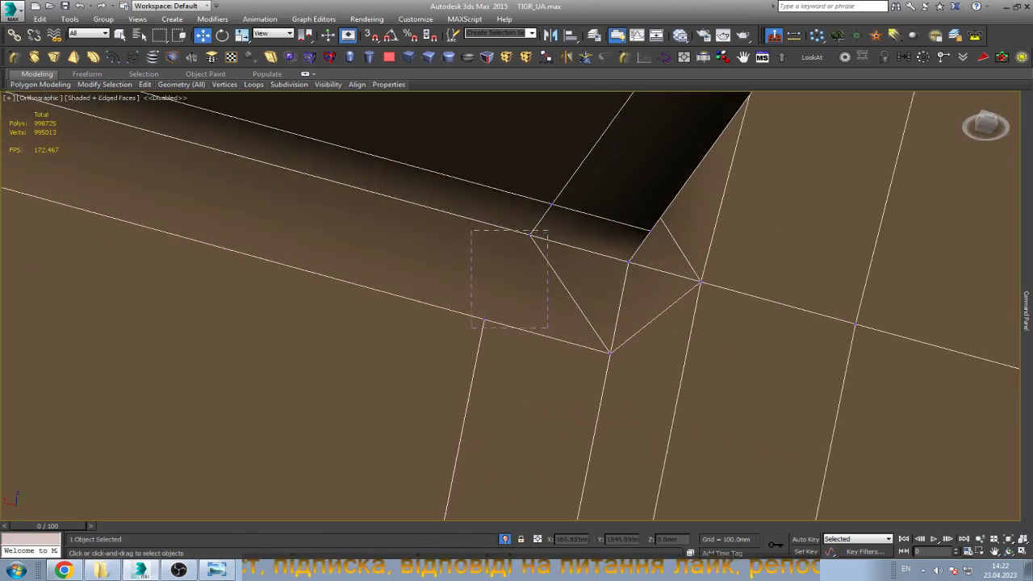
drag(471, 230, 548, 327)
click(506, 277)
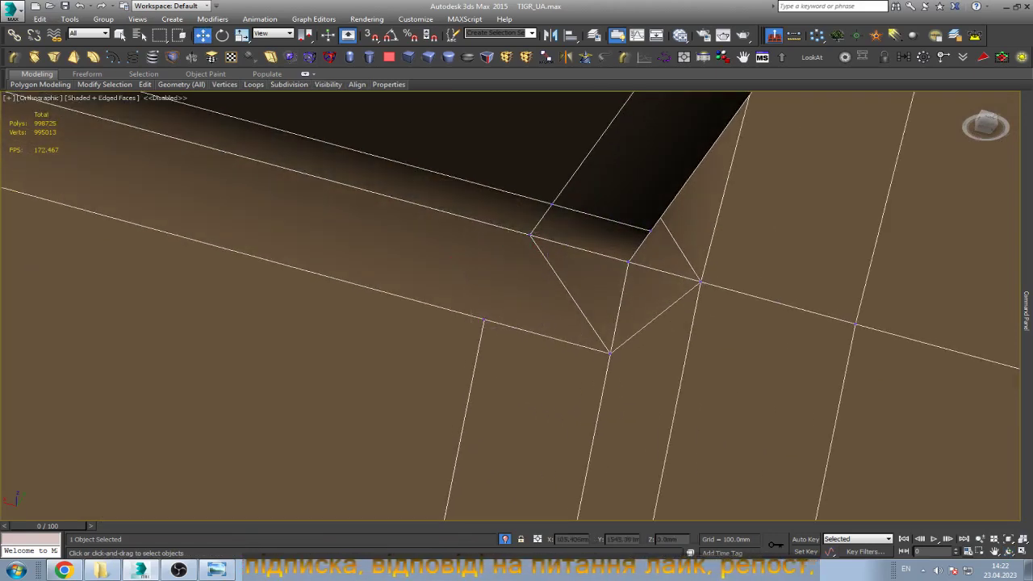
click(483, 320)
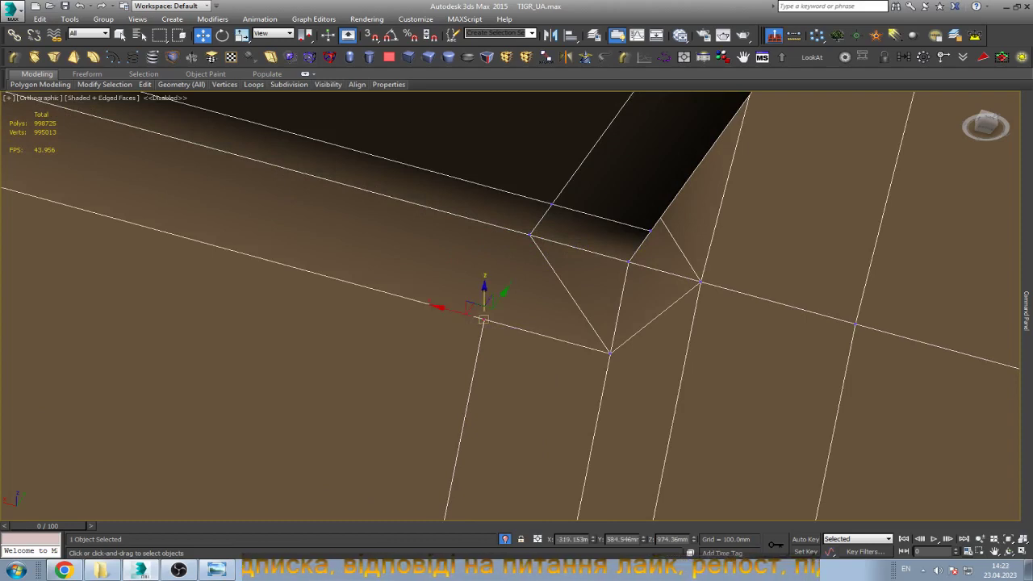
drag(484, 294, 484, 382)
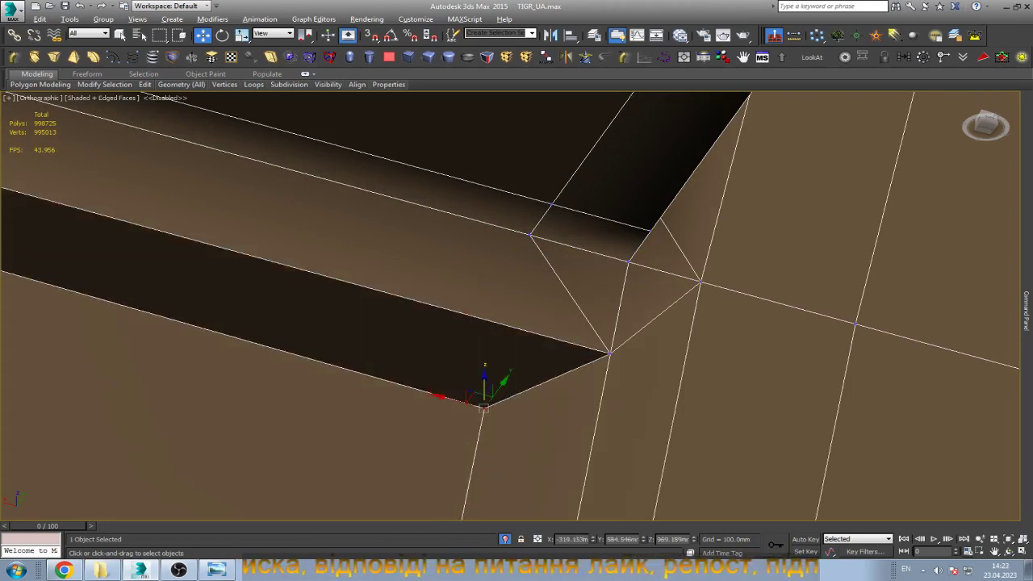
key(ctrl+z)
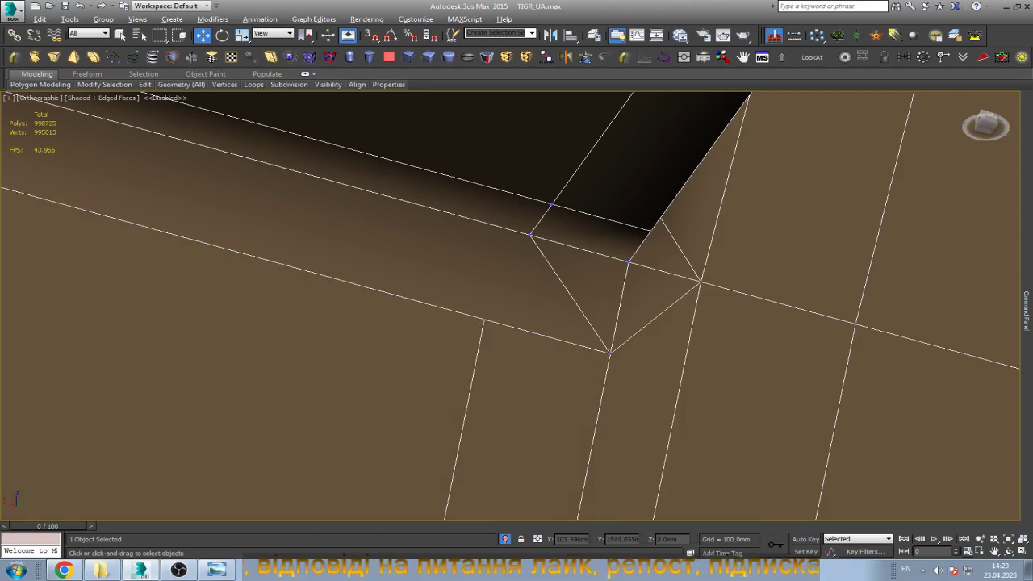
Cut a new edge between the two corner vertices with vertex snapping.
key(s)
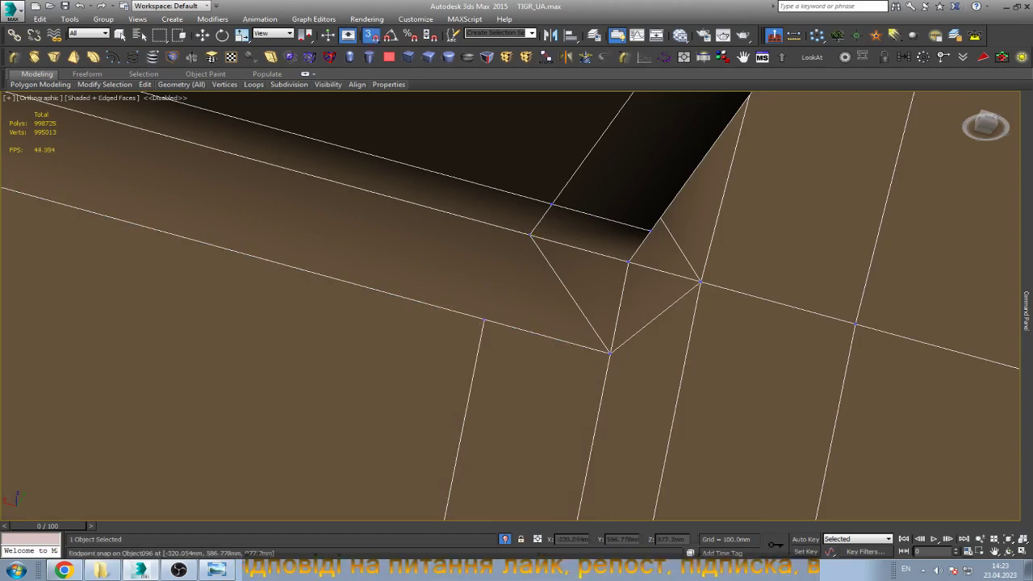
click(484, 320)
click(530, 234)
key(s)
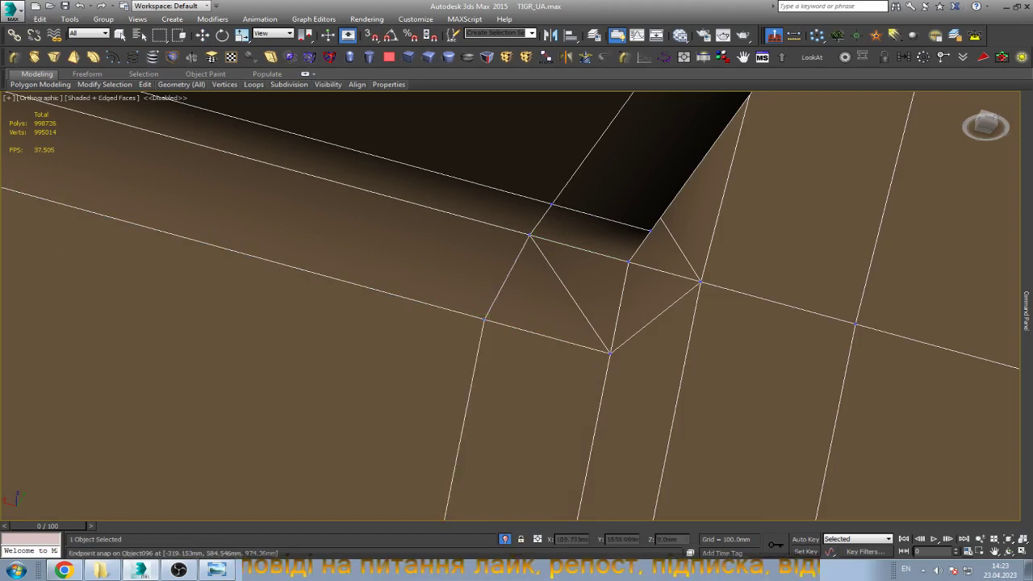
key(w)
click(483, 320)
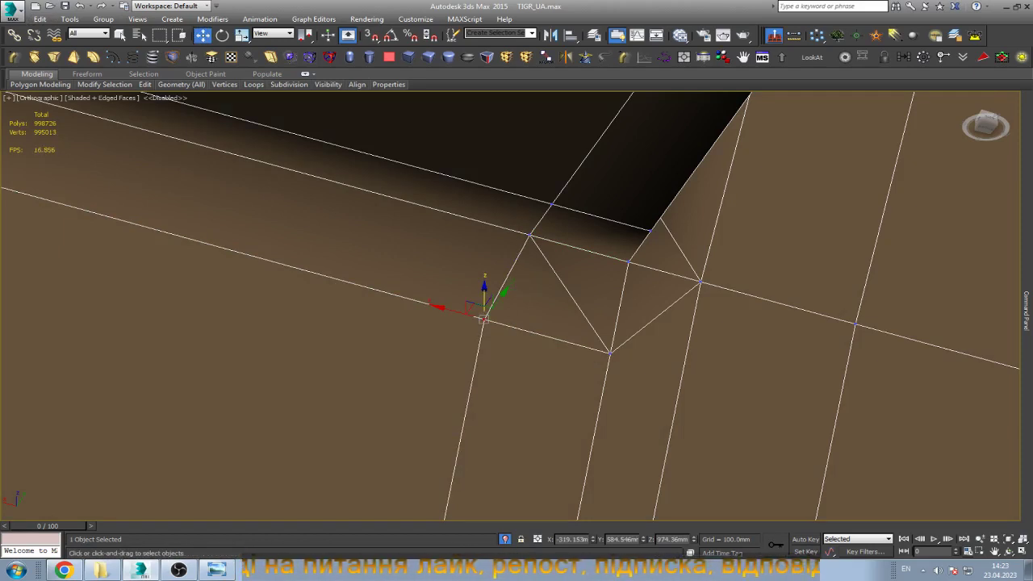
key(ctrl+d)
Remove the interior diagonal edge and weld the stray vertex onto its neighbour.
key(2)
click(569, 294)
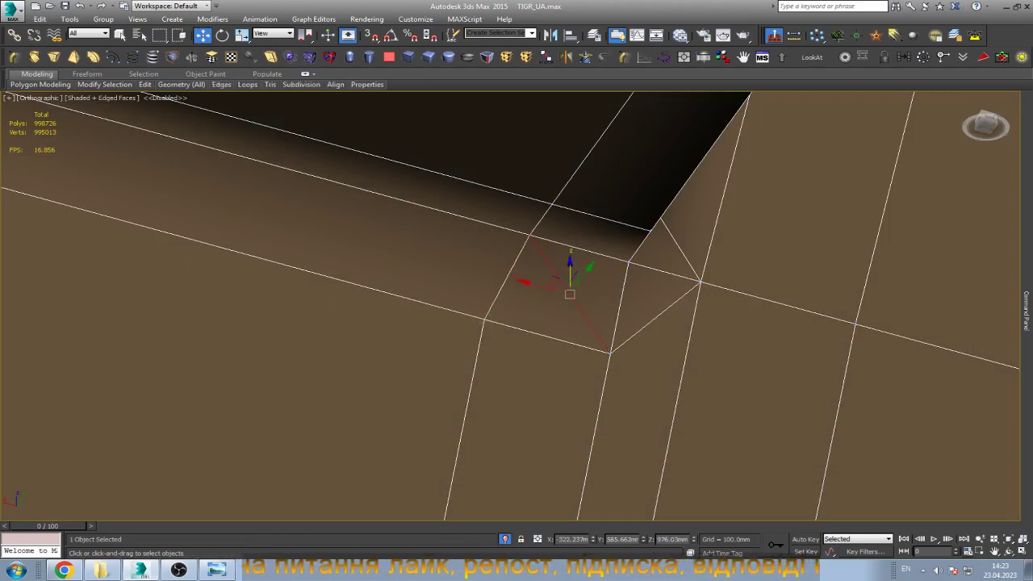
key(BackSpace)
key(1)
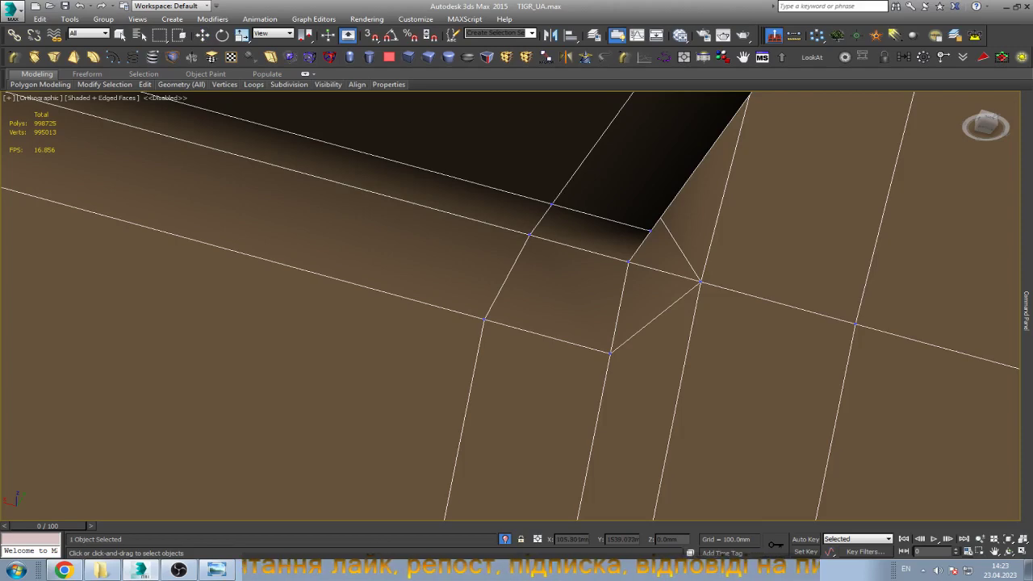
click(610, 352)
right_click(609, 352)
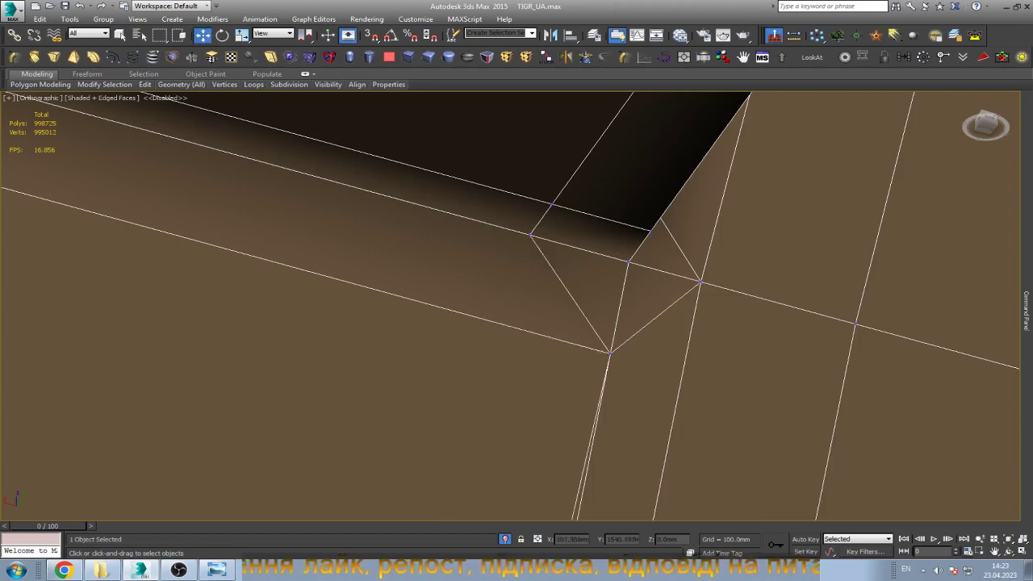
Move to the next rail corner and weld its extra vertex onto the corner vertex.
middle_drag(516, 323, 500, 202)
scroll(516, 306, down, 2)
scroll(516, 452, up, 3)
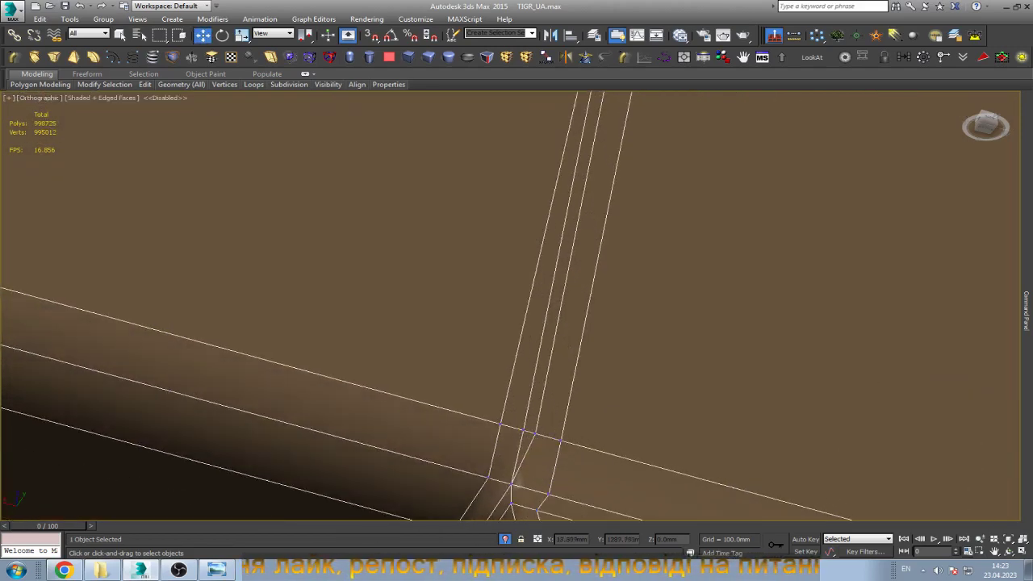
scroll(554, 389, down, 2)
scroll(554, 388, up, 2)
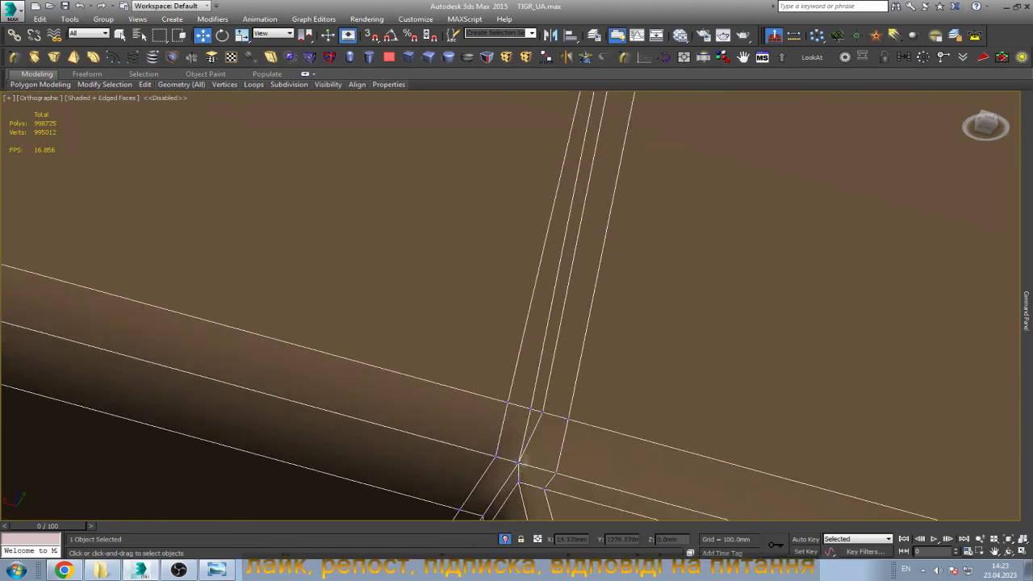
key(q)
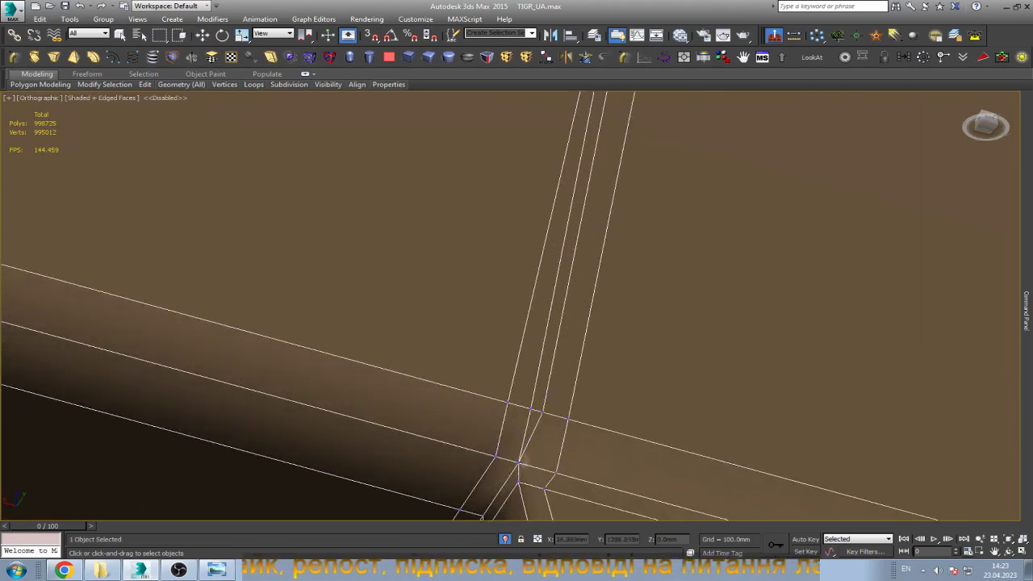
drag(542, 412, 530, 409)
key(w)
Cut a new edge from the upper corner vertex down to the lower vertex.
scroll(522, 462, down, 3)
scroll(581, 233, up, 2)
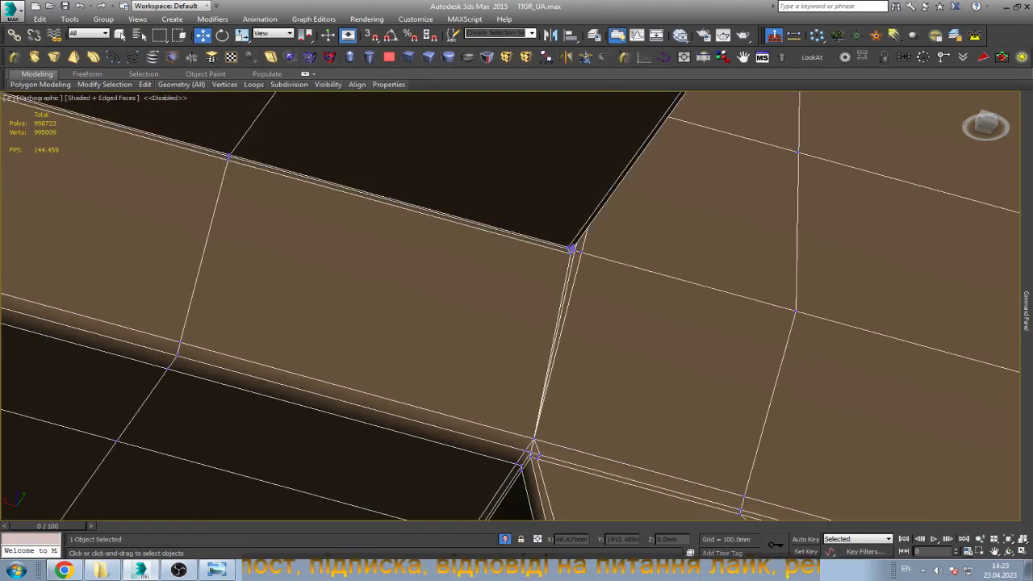
scroll(593, 238, up, 2)
scroll(593, 242, down, 2)
scroll(613, 250, down, 2)
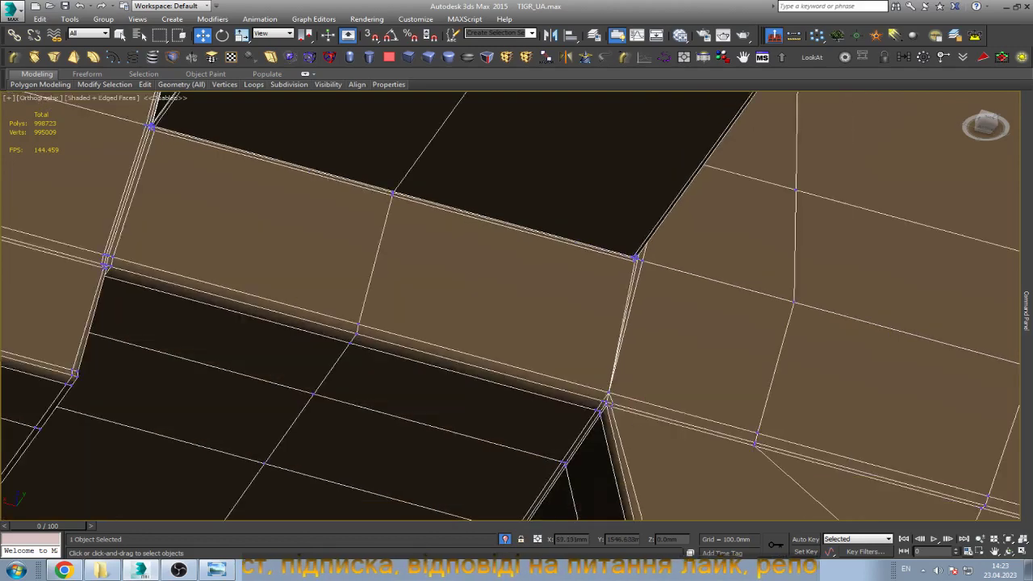
scroll(564, 258, down, 2)
scroll(564, 258, down, 2)
scroll(508, 242, up, 3)
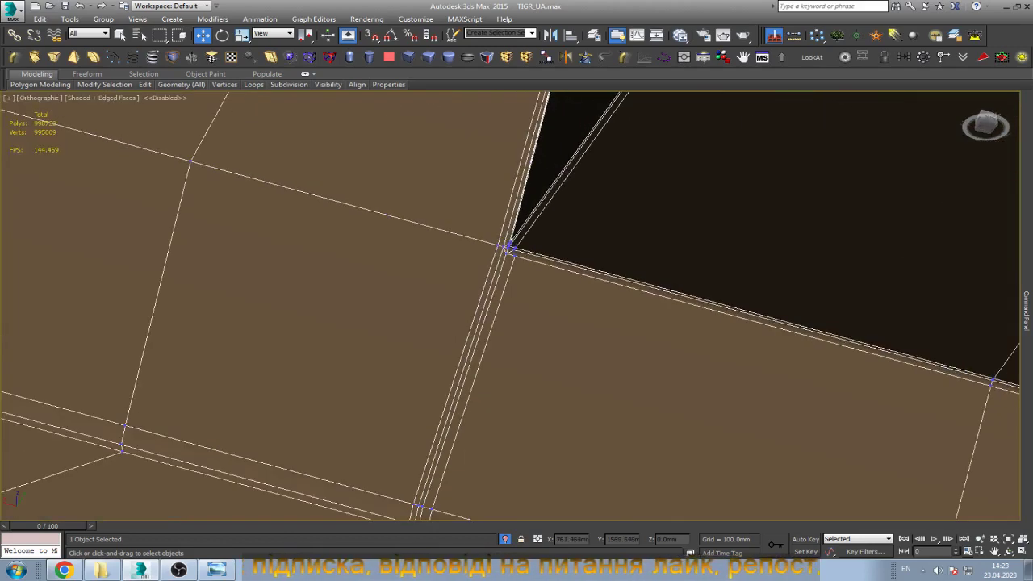
scroll(508, 242, up, 1)
scroll(509, 242, up, 1)
scroll(509, 242, up, 2)
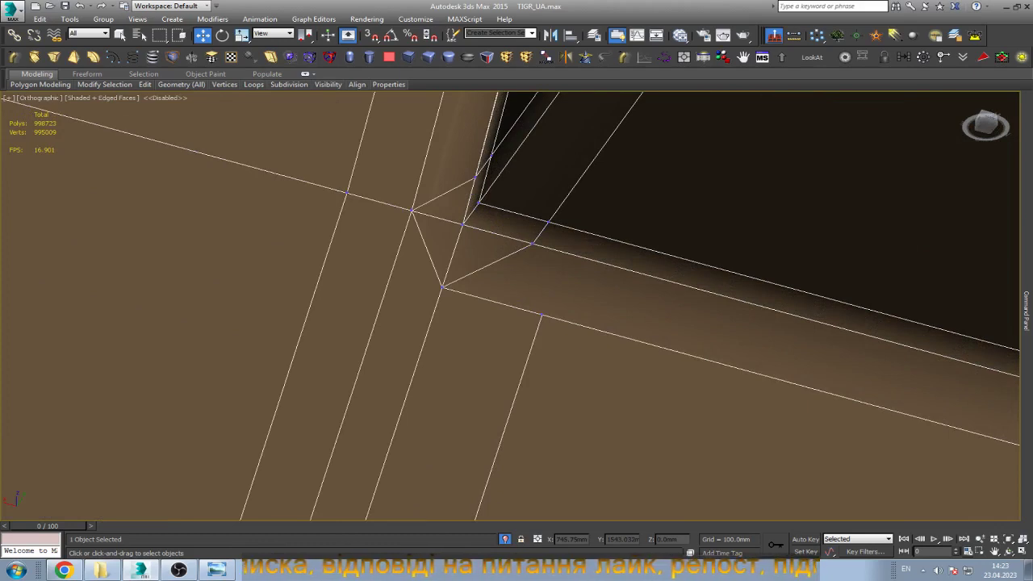
click(531, 243)
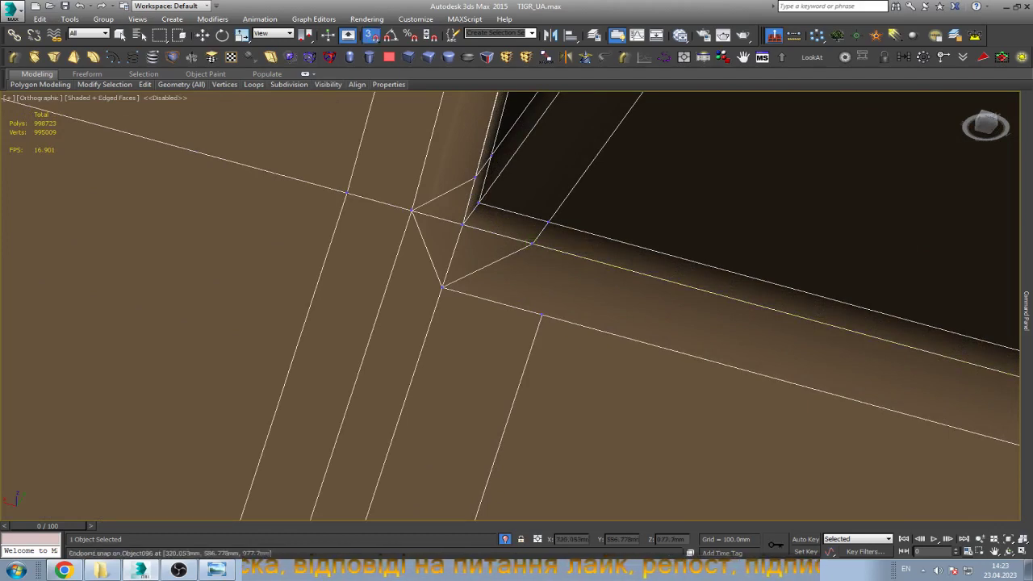
click(541, 313)
key(s)
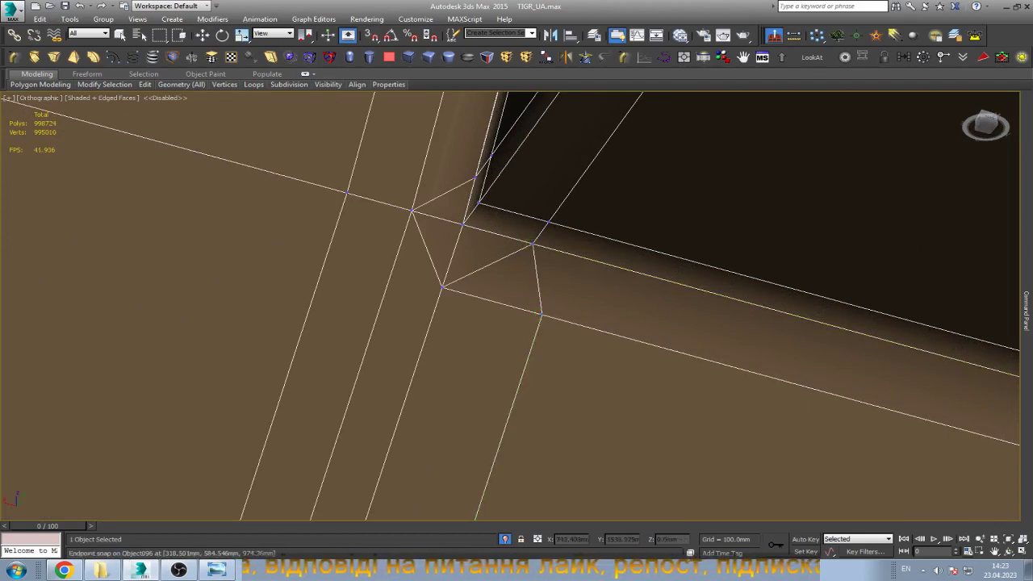
key(w)
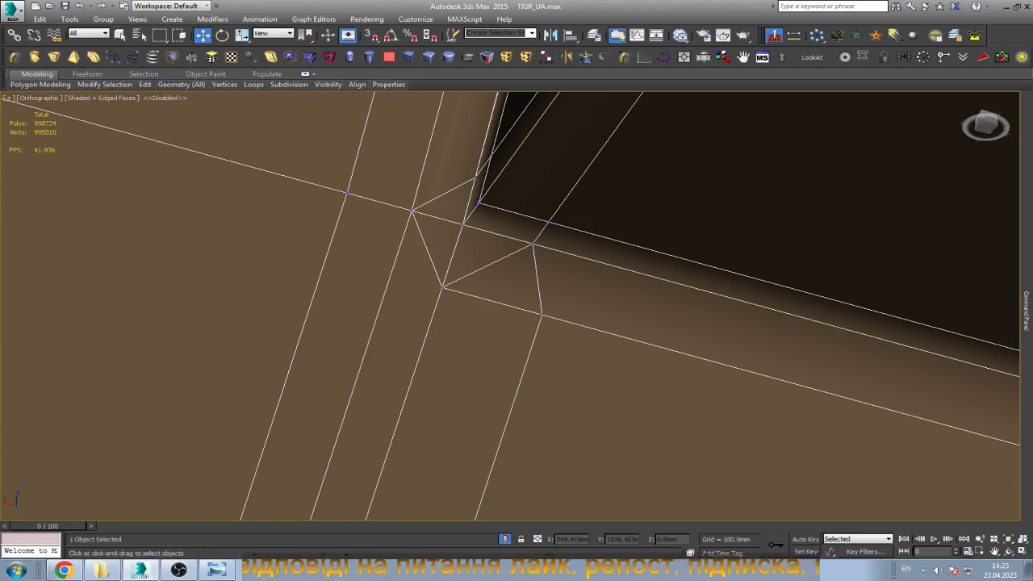
Remove the diagonal corner edge, undoing an accidental collapse of all vertices.
key(2)
click(537, 278)
click(496, 260)
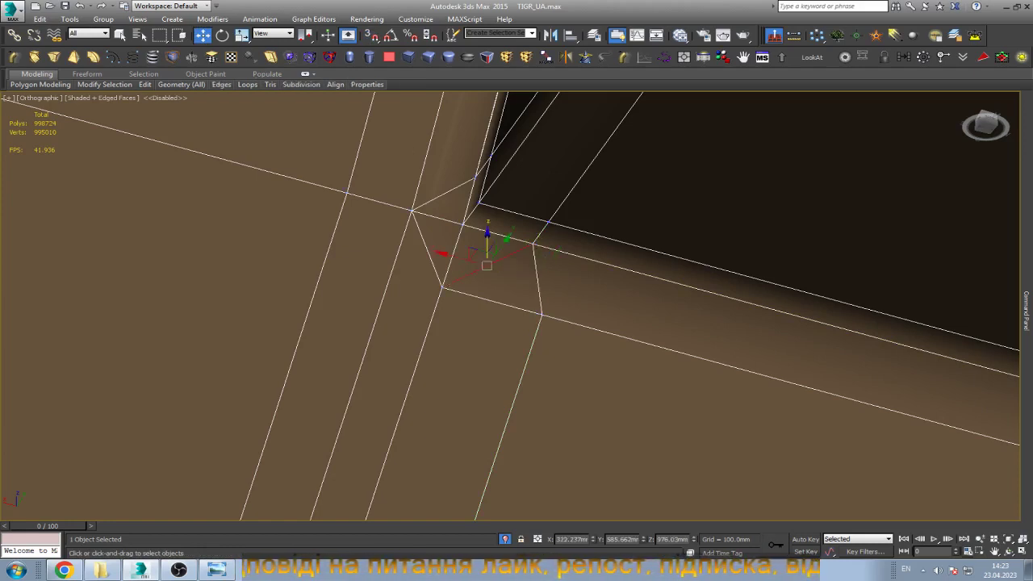
key(BackSpace)
key(1)
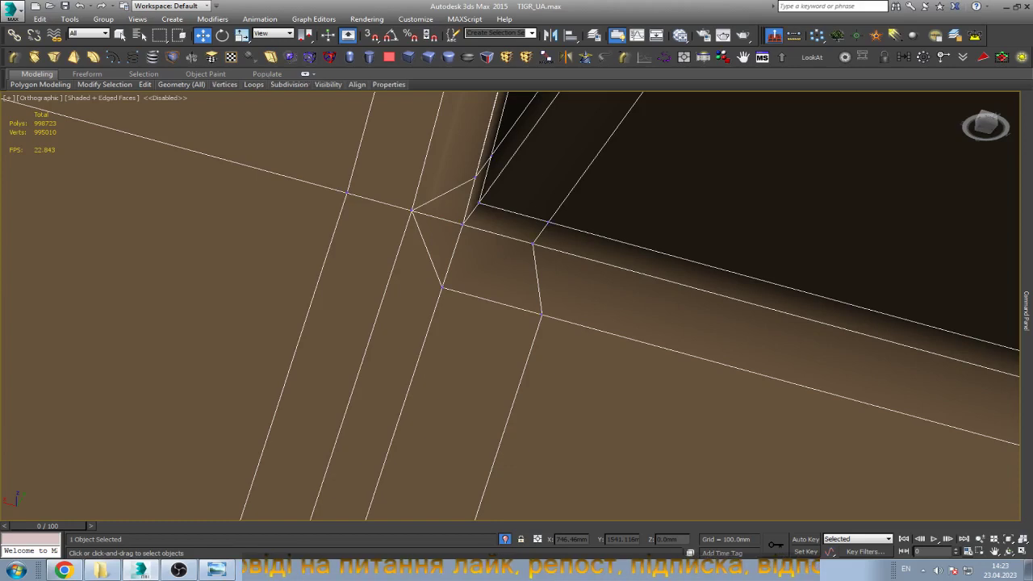
key(ctrl+a)
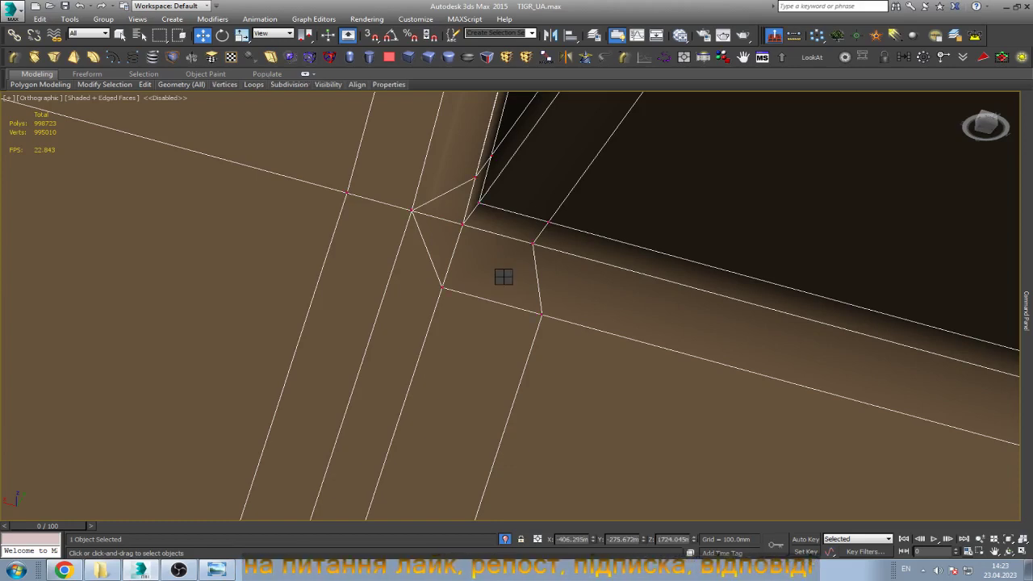
key(ctrl+alt+c)
key(ctrl+z)
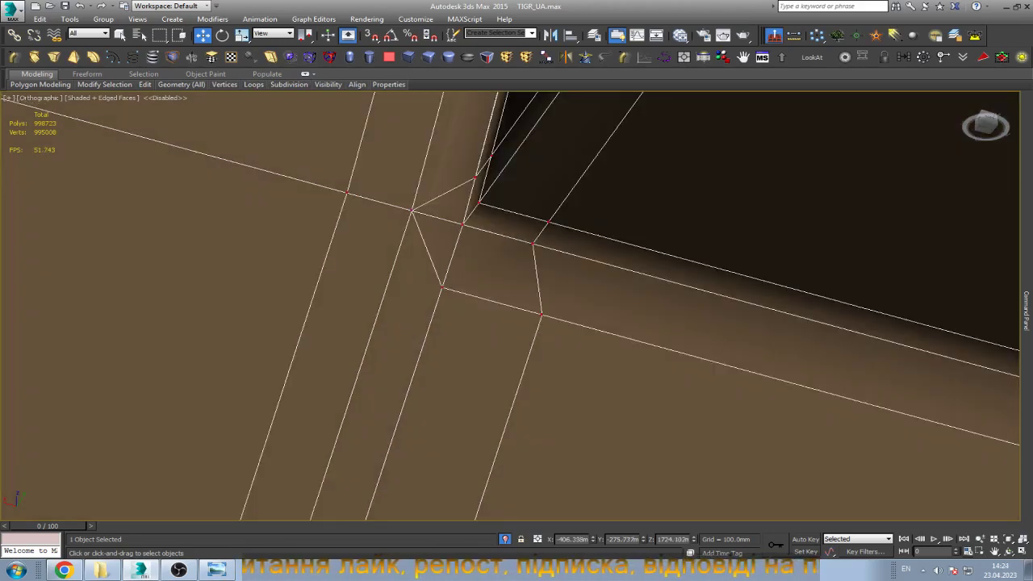
click(594, 288)
Remove two stray corner vertices and merge the inner vertex into its neighbour.
key(q)
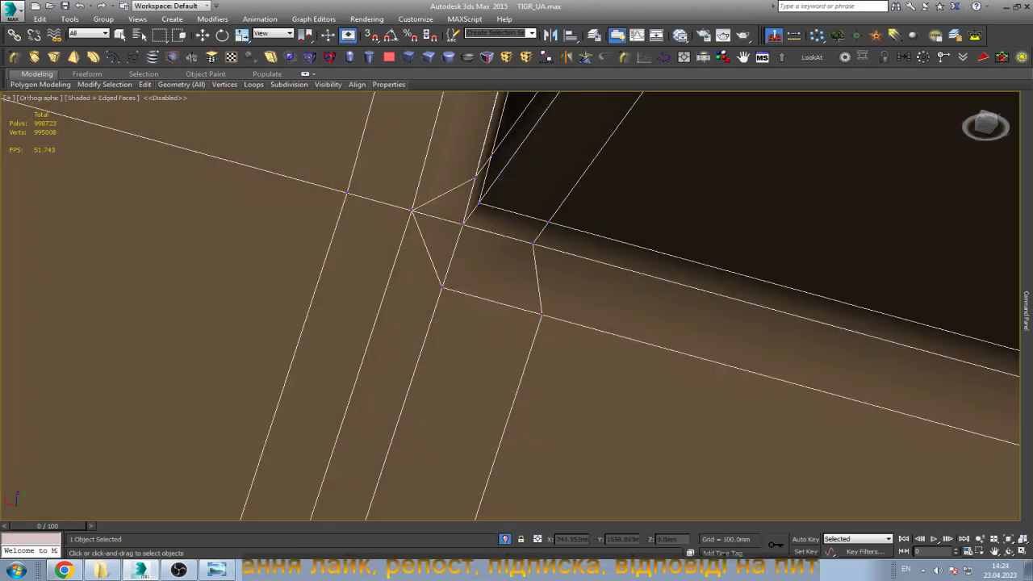
key(w)
scroll(496, 222, down, 2)
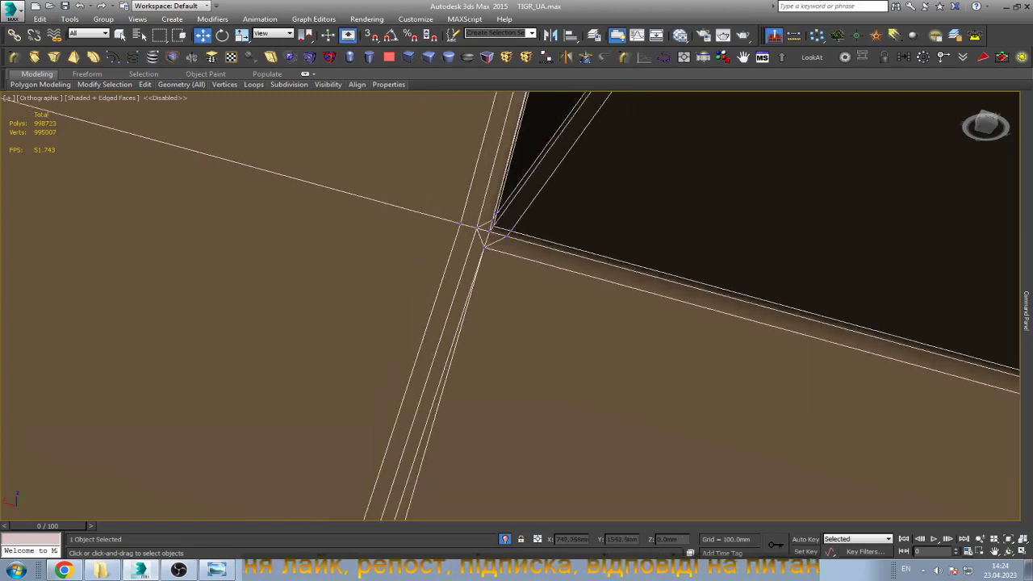
scroll(496, 222, up, 4)
scroll(493, 389, up, 2)
scroll(494, 389, up, 2)
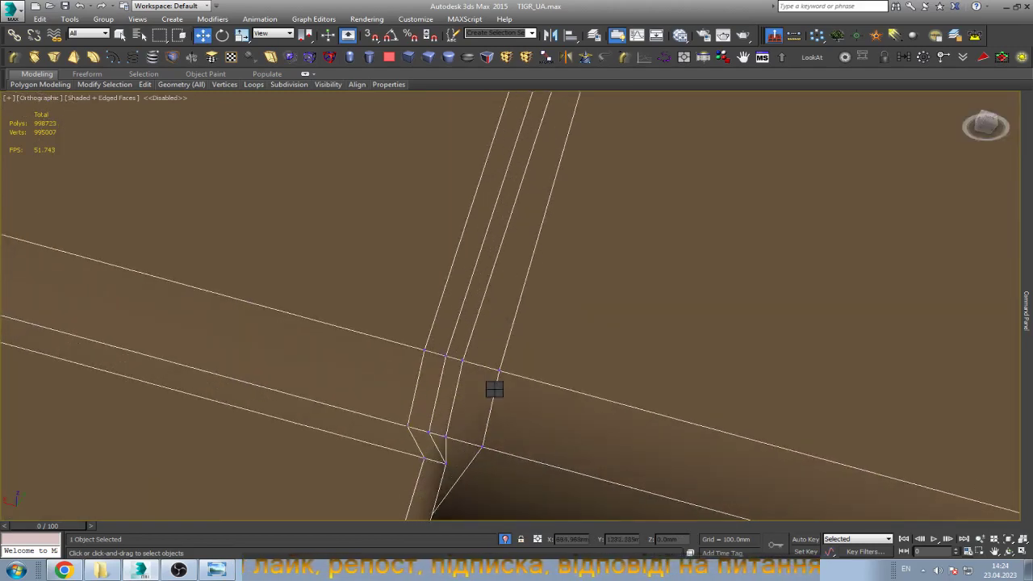
key(q)
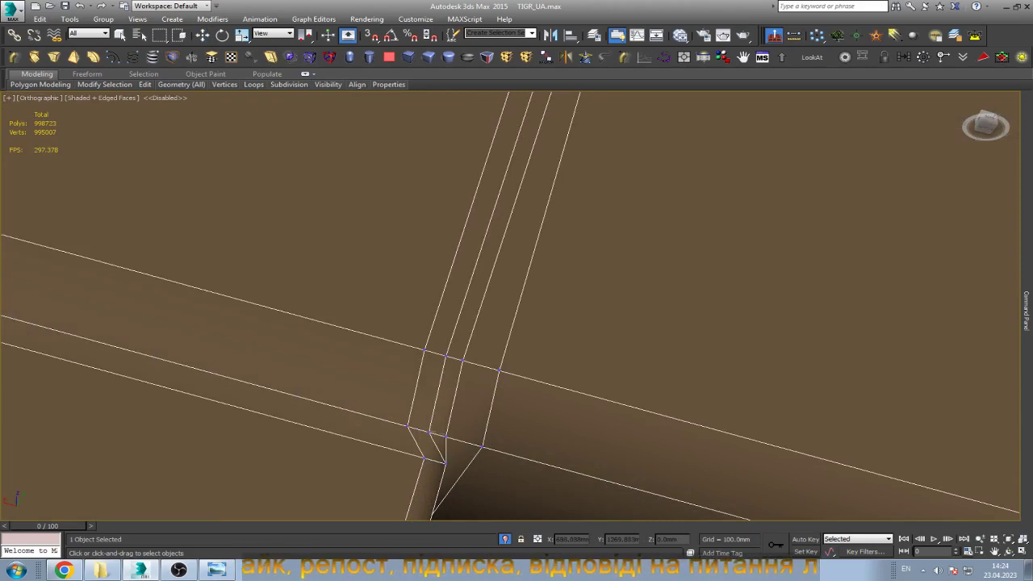
key(BackSpace)
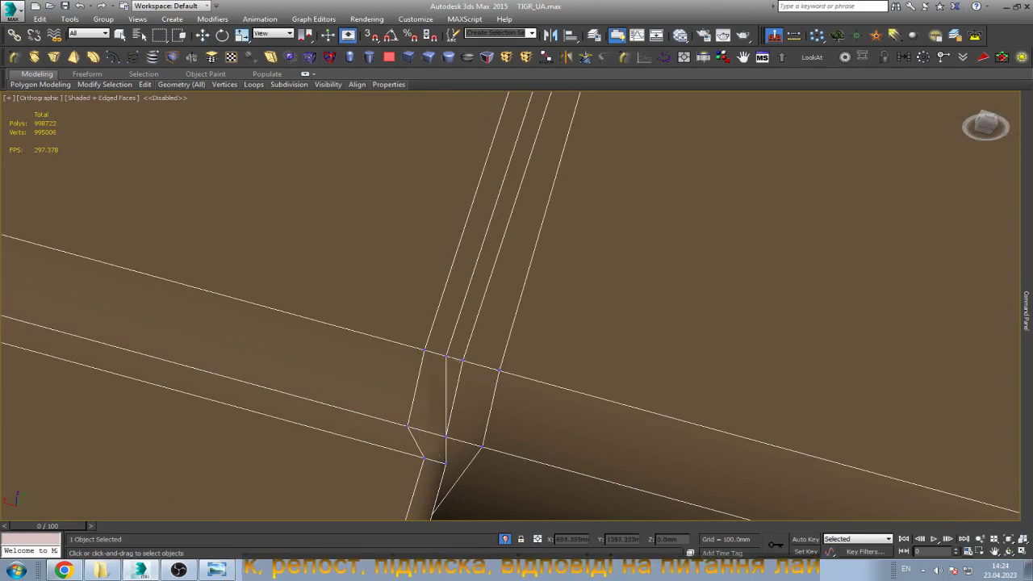
key(BackSpace)
drag(425, 351, 463, 359)
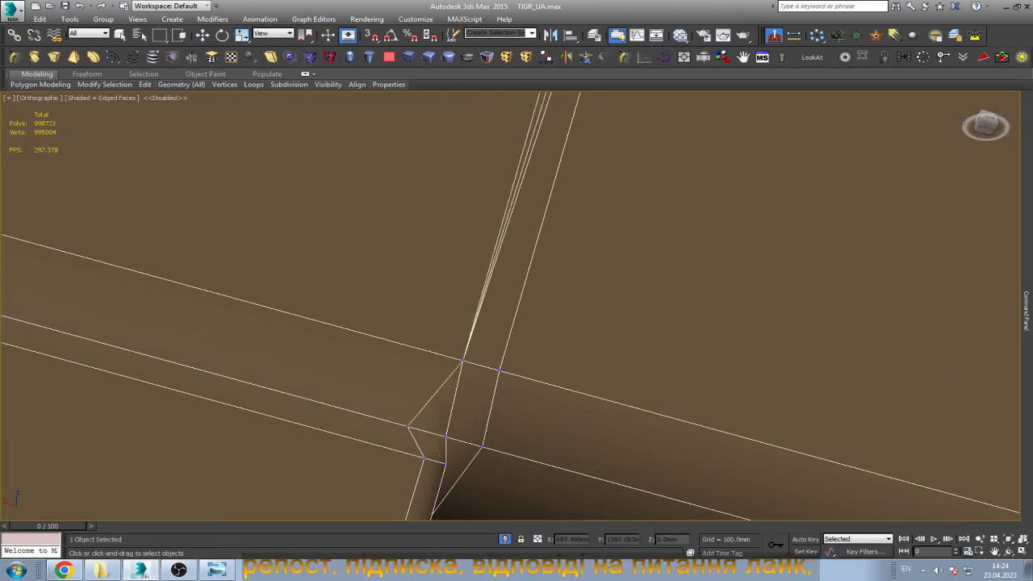
key(w)
scroll(464, 359, up, 2)
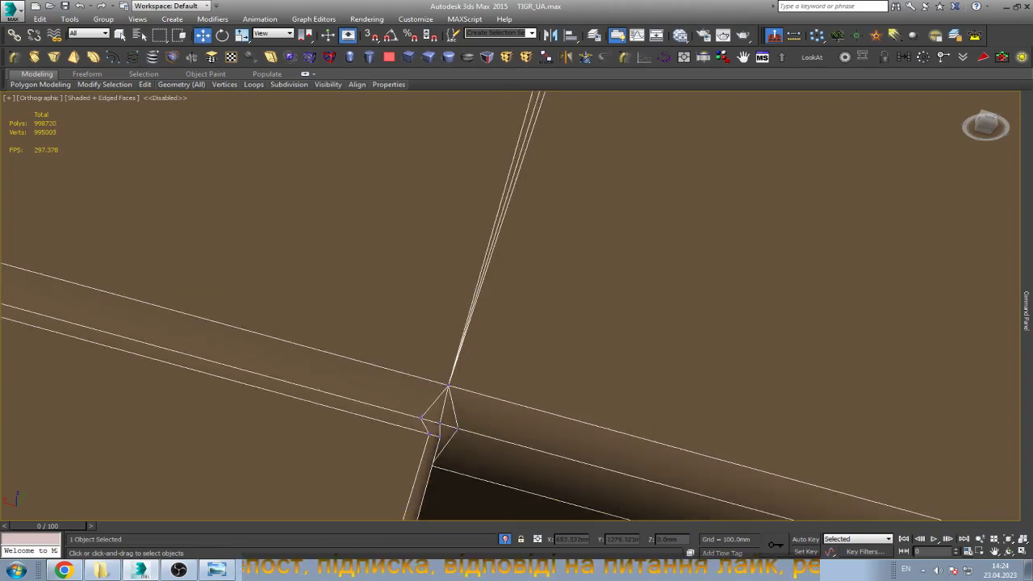
scroll(464, 359, up, 3)
scroll(432, 414, down, 3)
Slide the first beam-corner vertex along its edge.
scroll(433, 414, down, 3)
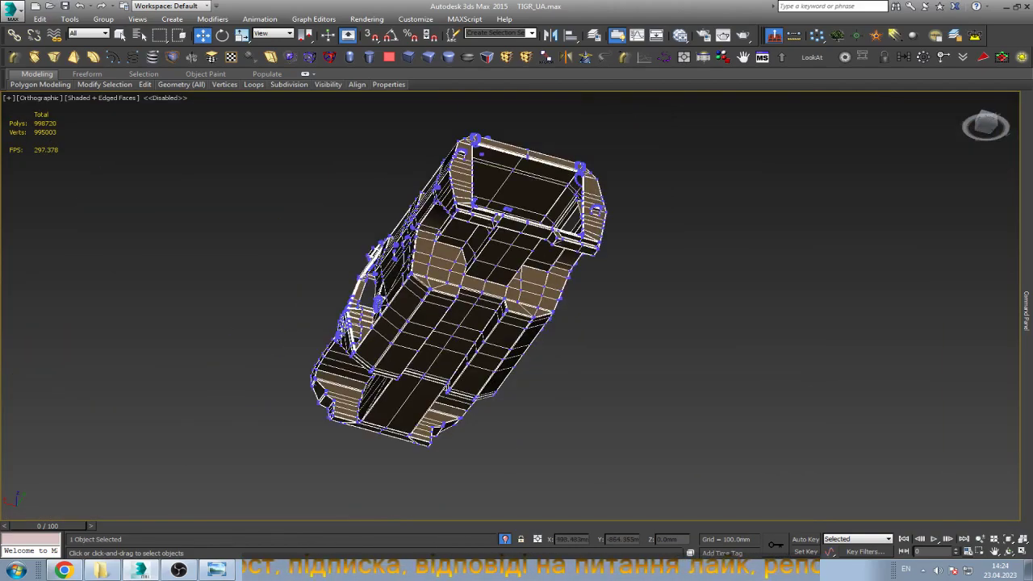
scroll(516, 322, up, 3)
scroll(517, 323, up, 3)
scroll(726, 367, up, 1)
scroll(726, 367, up, 3)
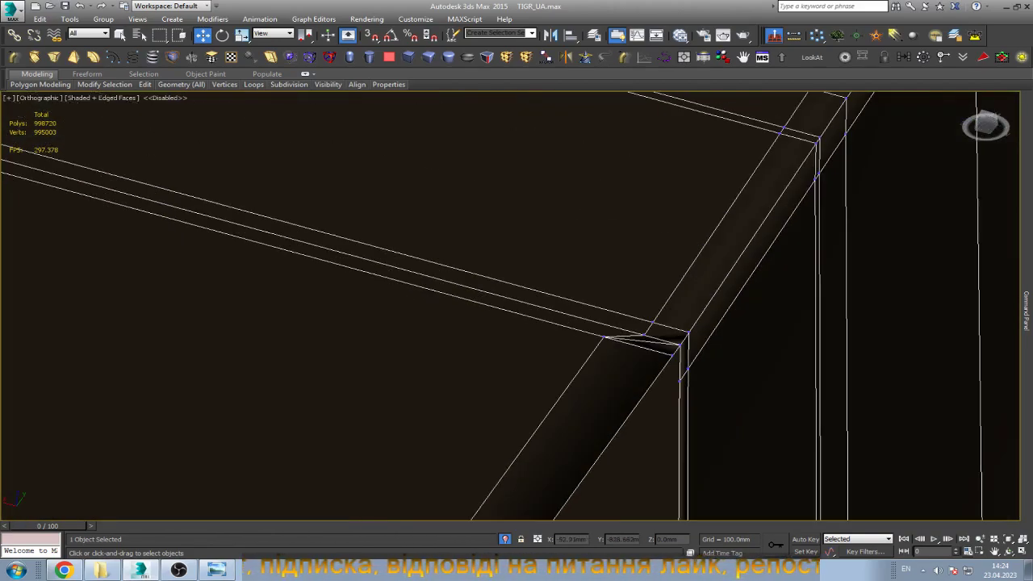
scroll(659, 358, up, 3)
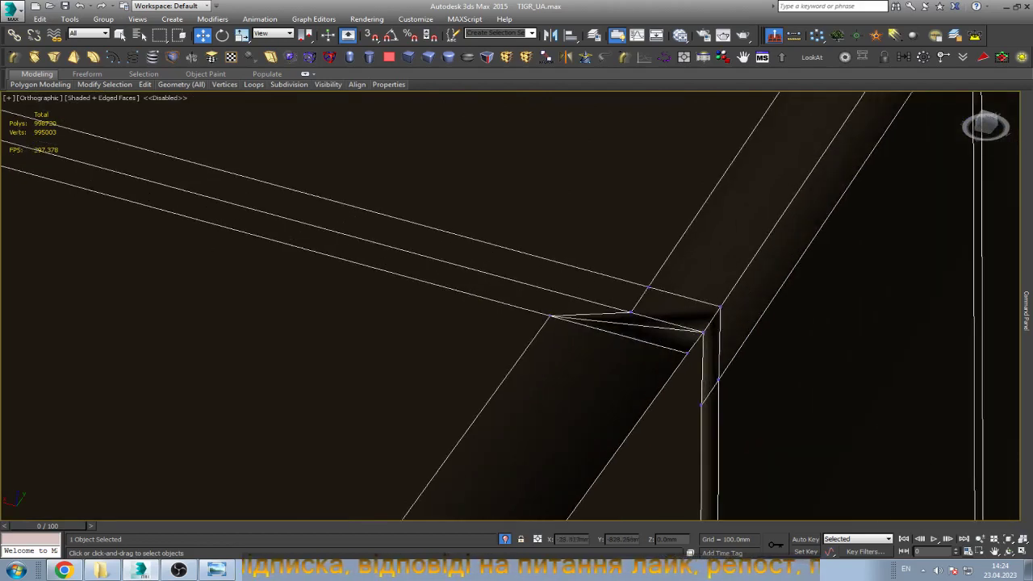
click(548, 315)
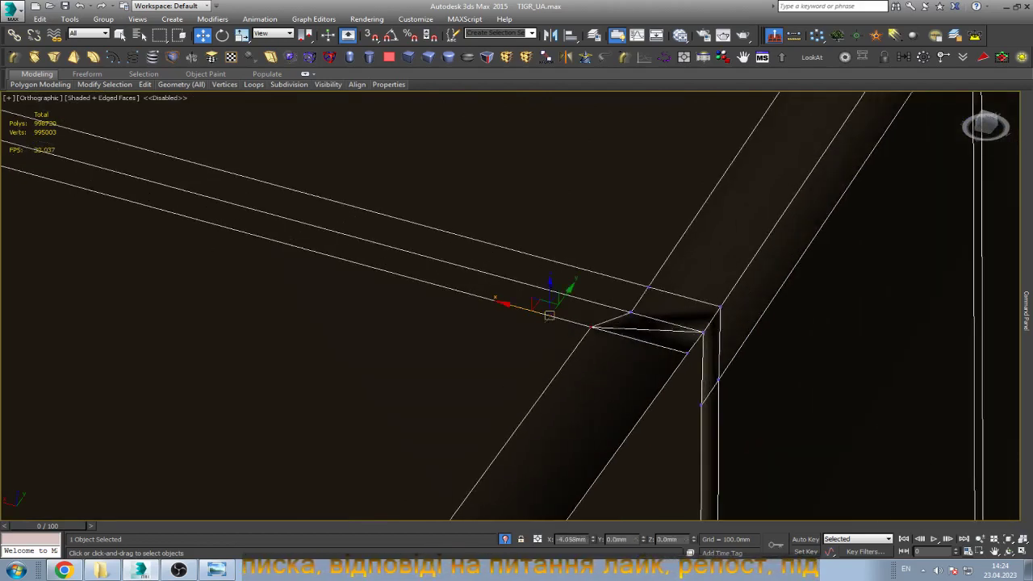
drag(549, 314, 593, 327)
Orbit to another side and slide the junction's corner vertex down-left along its edge.
alt+middle_drag(593, 327, 682, 331)
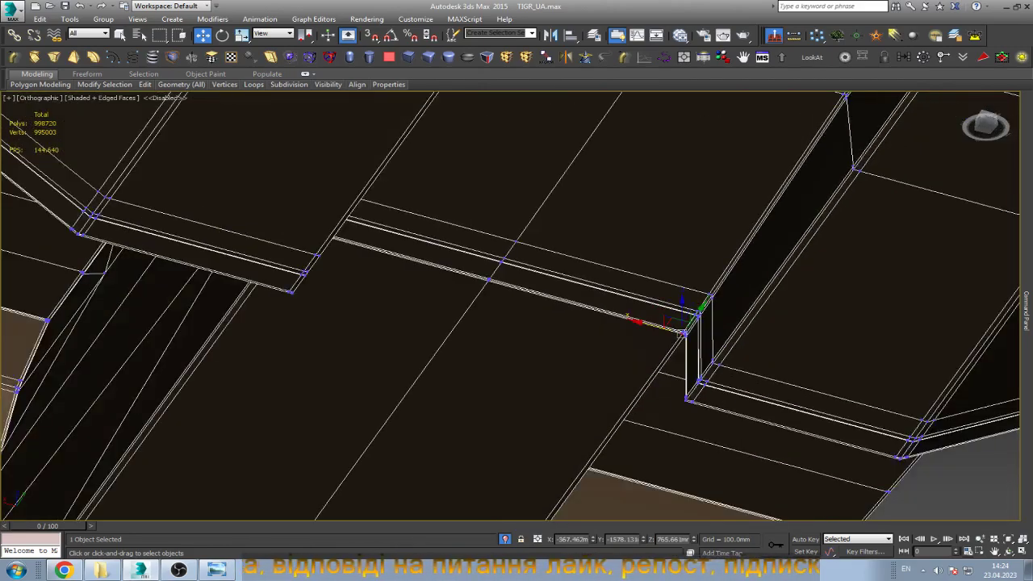
key(ctrl+r)
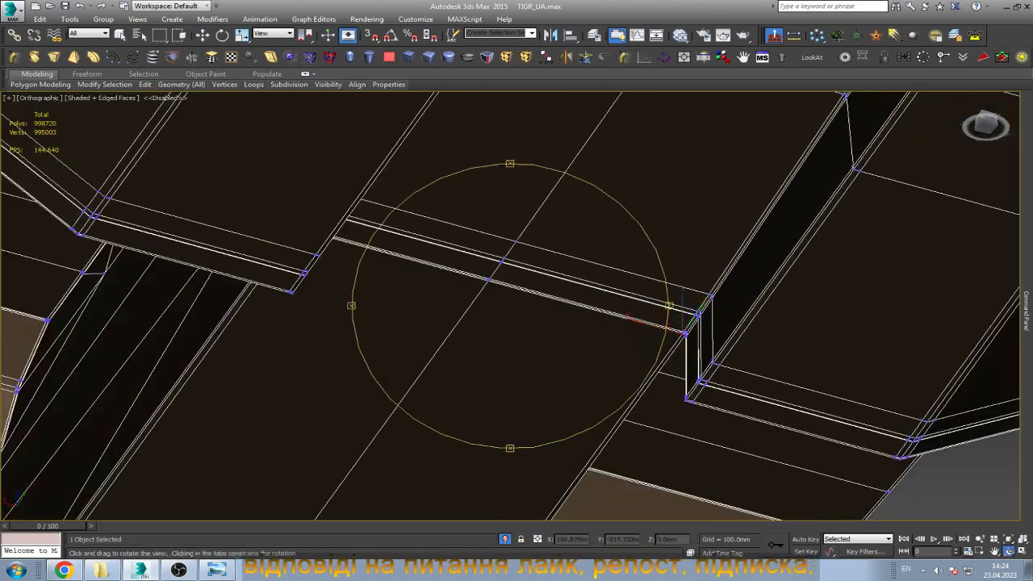
drag(629, 316, 613, 266)
scroll(516, 306, up, 2)
key(Escape)
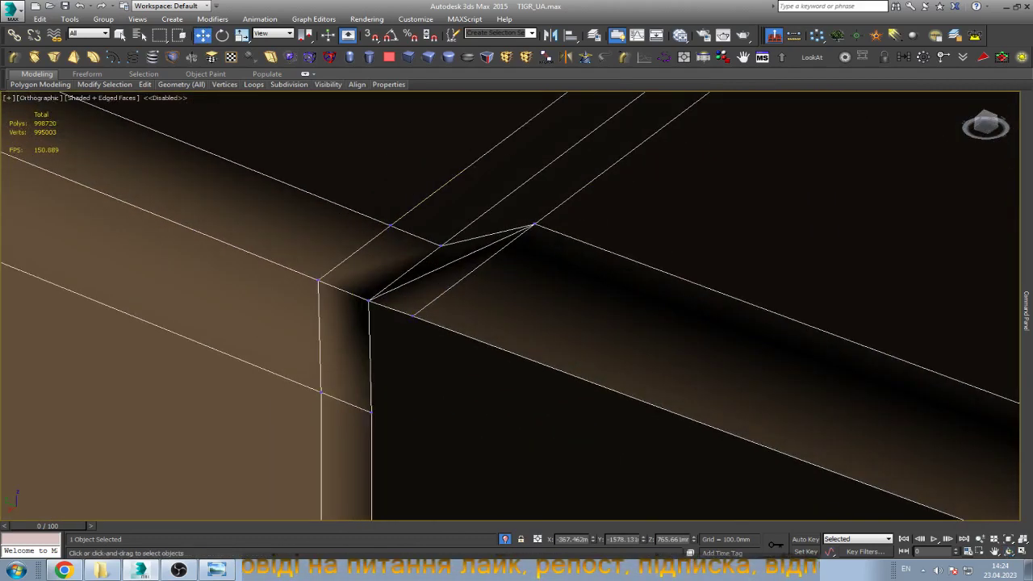
click(533, 226)
drag(534, 224, 504, 244)
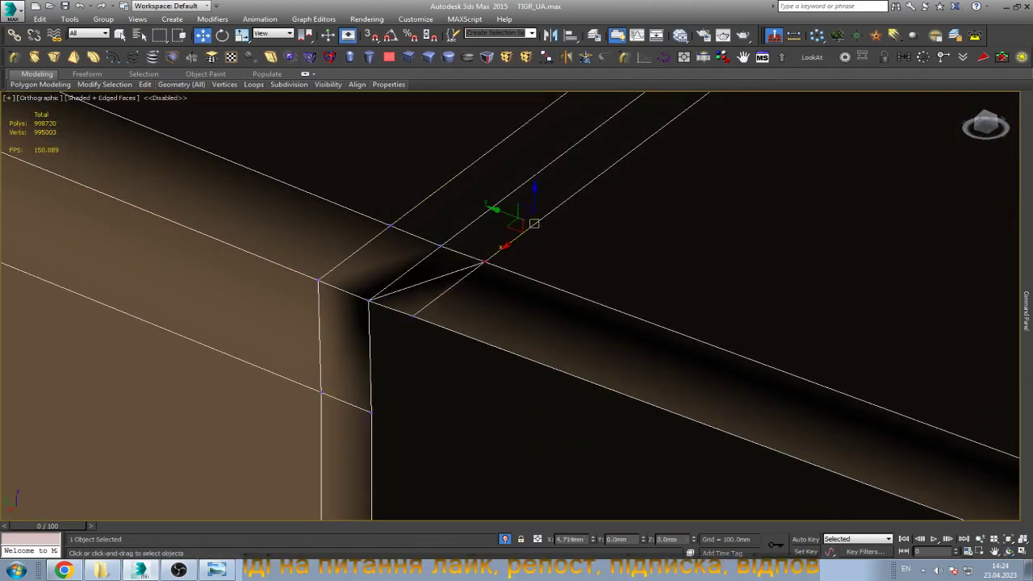
Orbit the model to check the beam junctions from below and above.
scroll(484, 266, down, 3)
scroll(482, 296, down, 3)
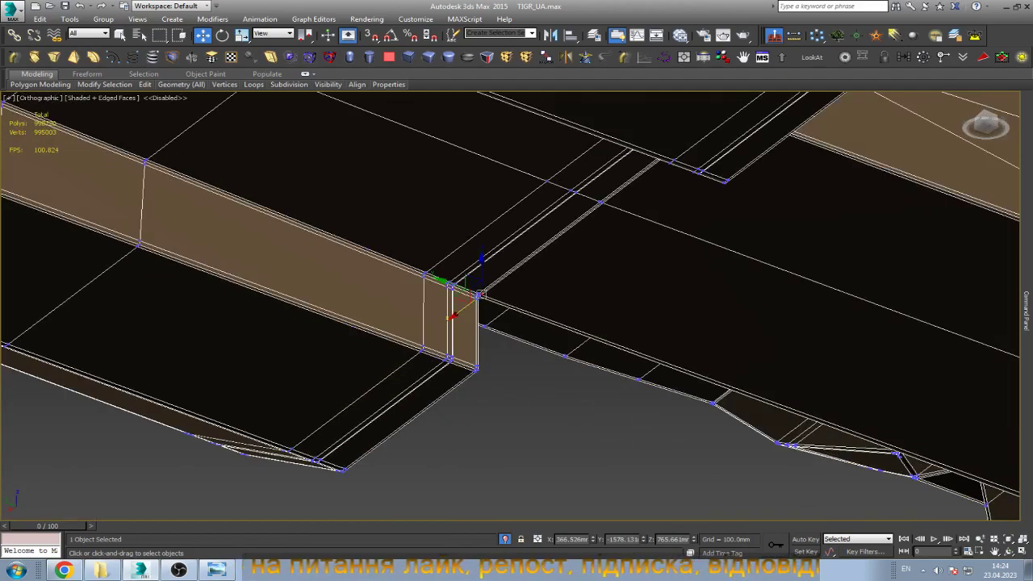
key(ctrl+r)
drag(481, 257, 677, 241)
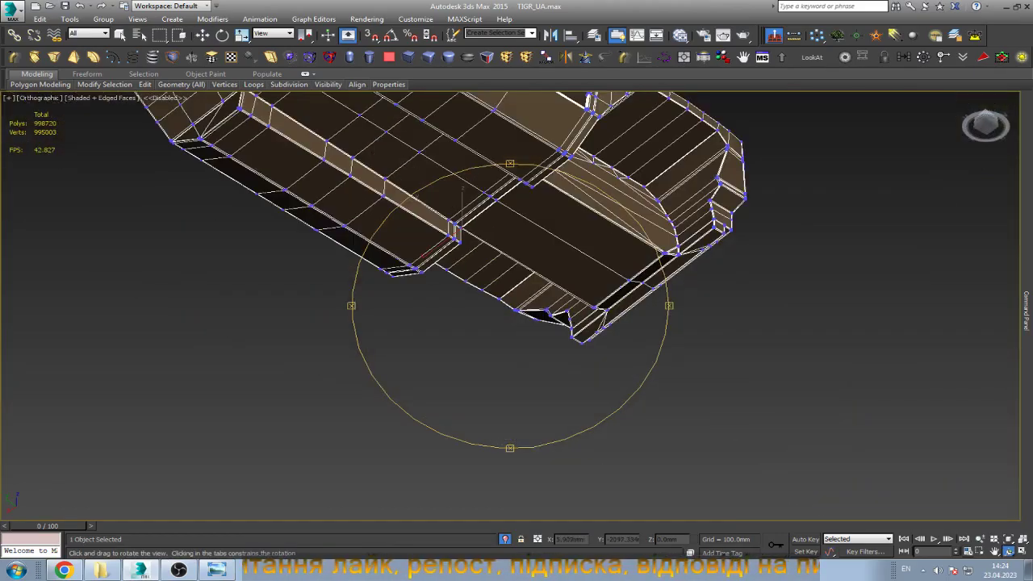
mouse_move(252, 201)
mouse_down()
mouse_move(266, 242)
mouse_move(290, 267)
mouse_up()
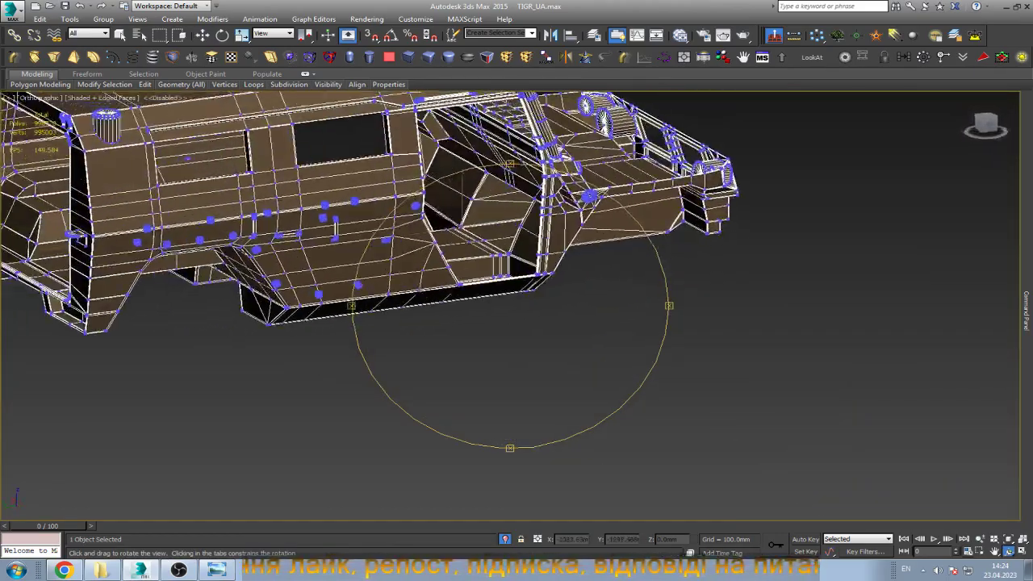
scroll(509, 307, up, 5)
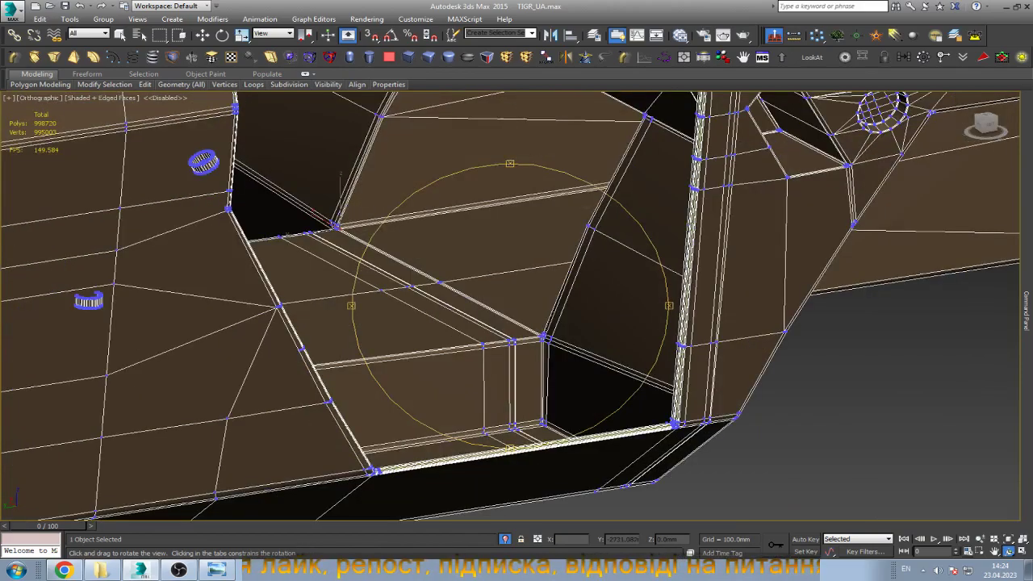
mouse_move(340, 173)
mouse_down()
mouse_move(396, 218)
mouse_move(419, 194)
mouse_up()
scroll(510, 306, down, 5)
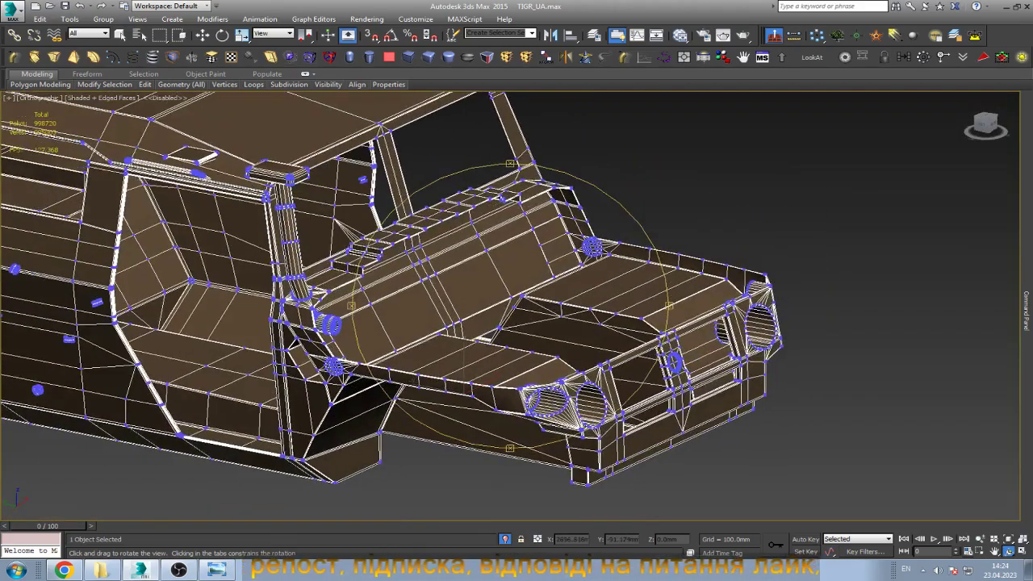
Reselect the body, frame a beam corner and orbit toward the pipe base.
key(w)
click(464, 379)
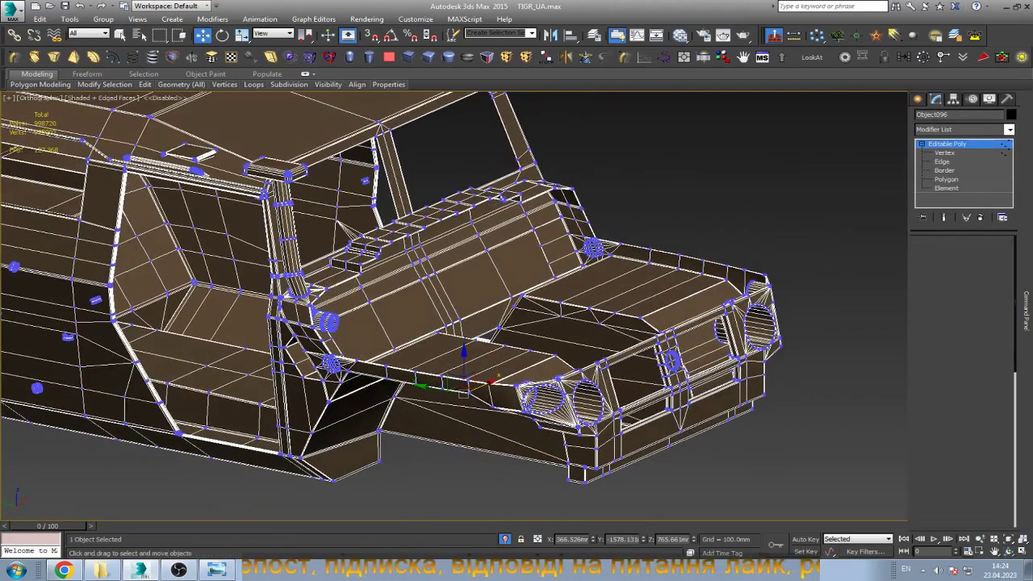
key(ctrl+d)
scroll(464, 392, up, 10)
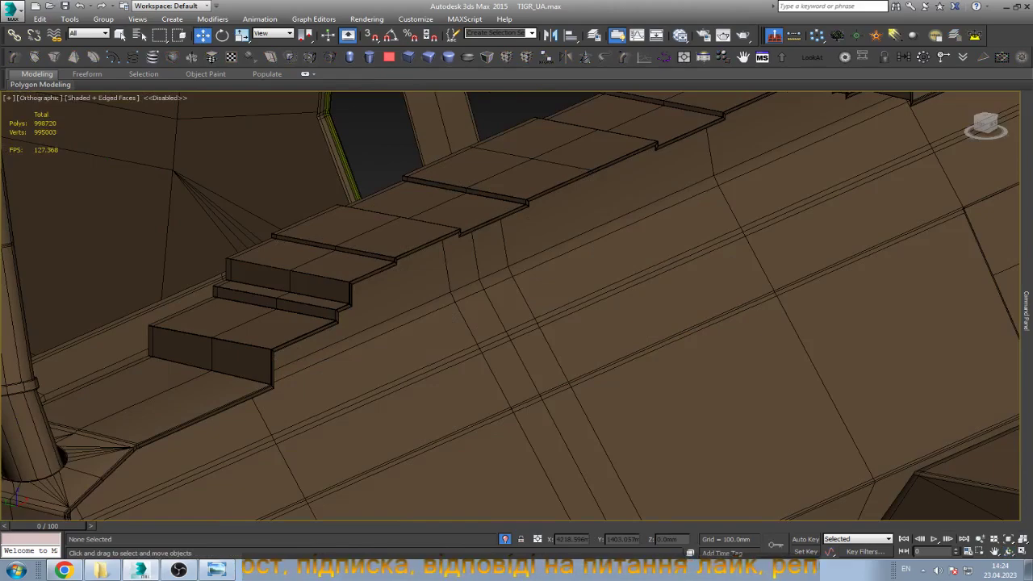
key(ctrl+z)
key(z)
scroll(517, 306, down, 2)
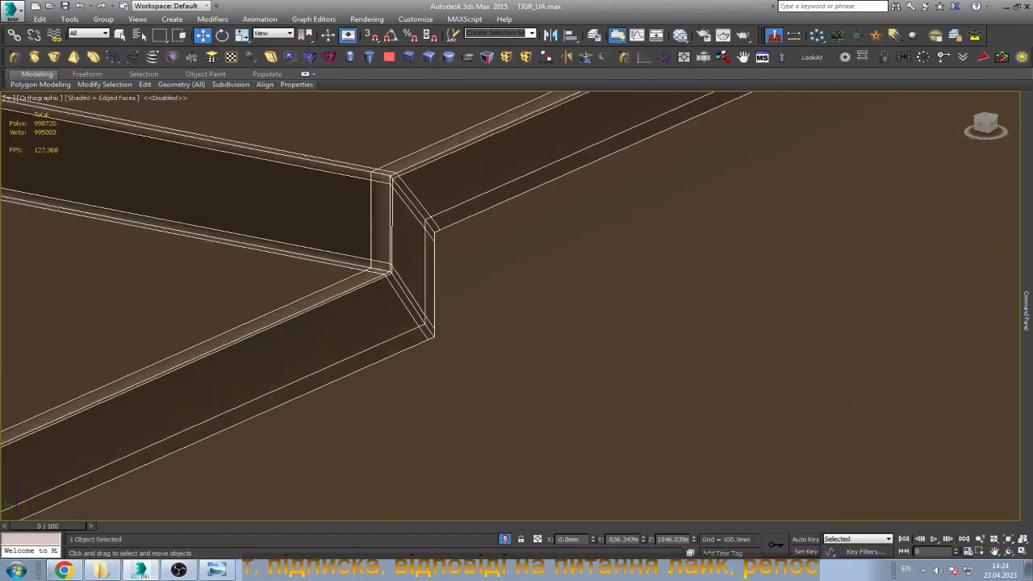
scroll(516, 307, down, 3)
scroll(516, 306, down, 3)
mouse_move(123, 236)
alt+middle_down()
mouse_move(390, 218)
mouse_move(296, 263)
alt+middle_up()
scroll(239, 103, up, 3)
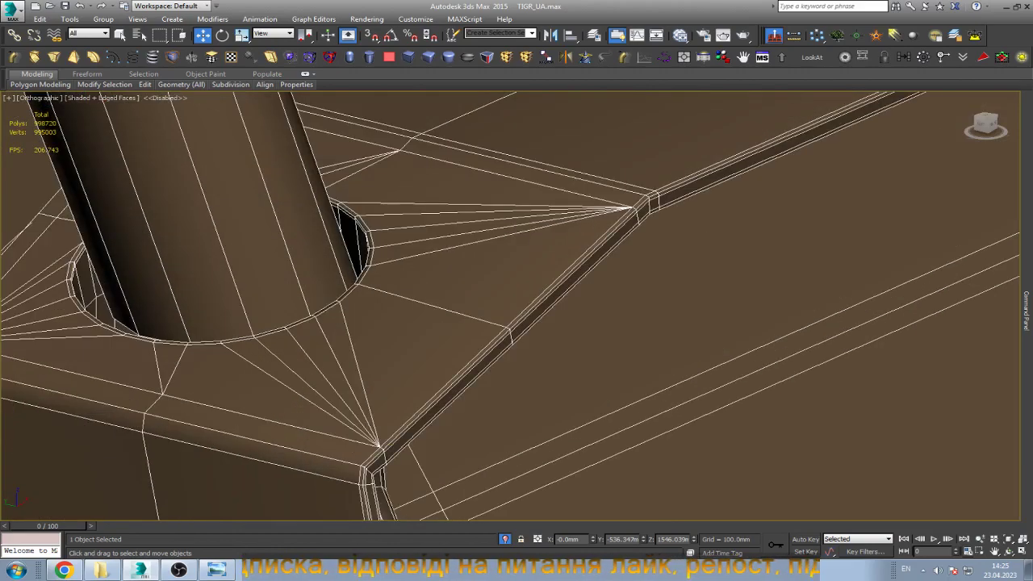
scroll(517, 307, down, 3)
scroll(516, 307, down, 2)
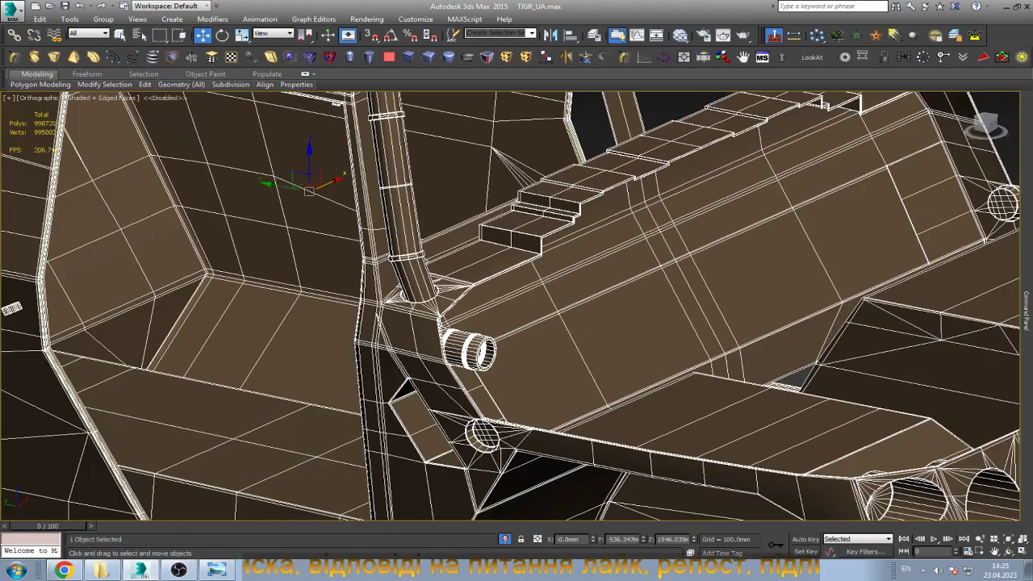
Unhide all objects so the full vehicle with wheels and chassis shows, framed in view.
right_click(517, 336)
click(476, 281)
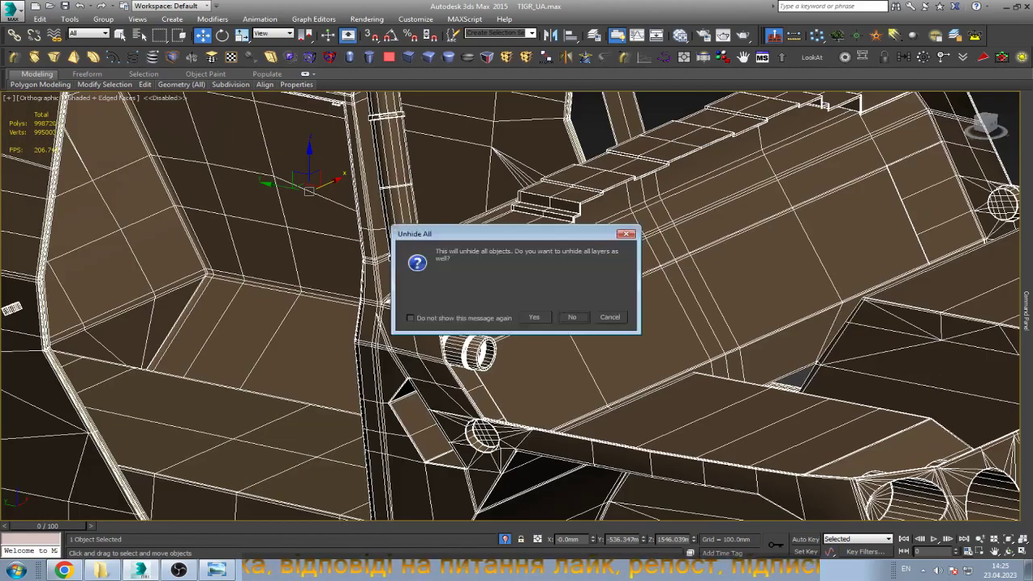
click(570, 316)
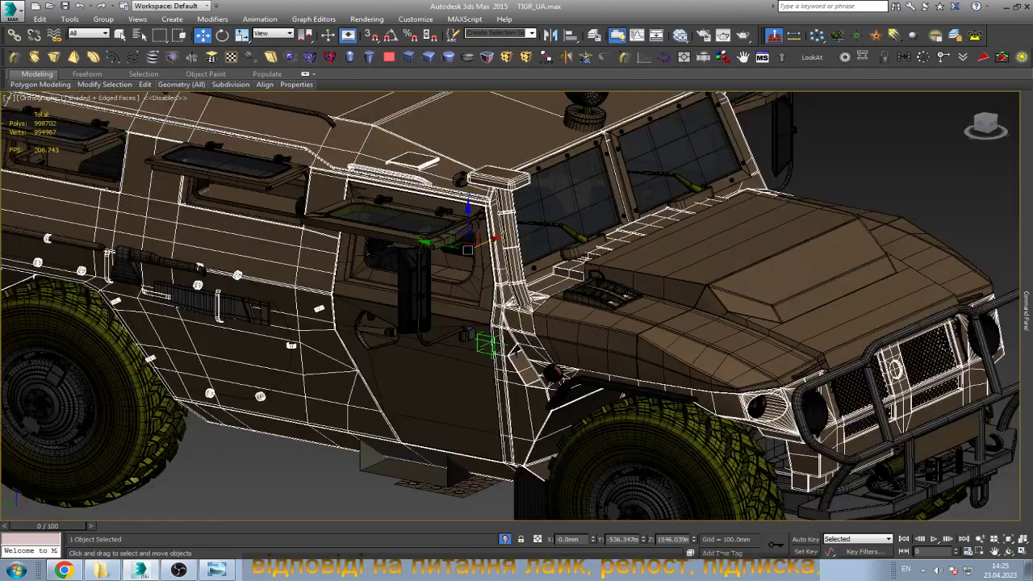
key(z)
click(532, 482)
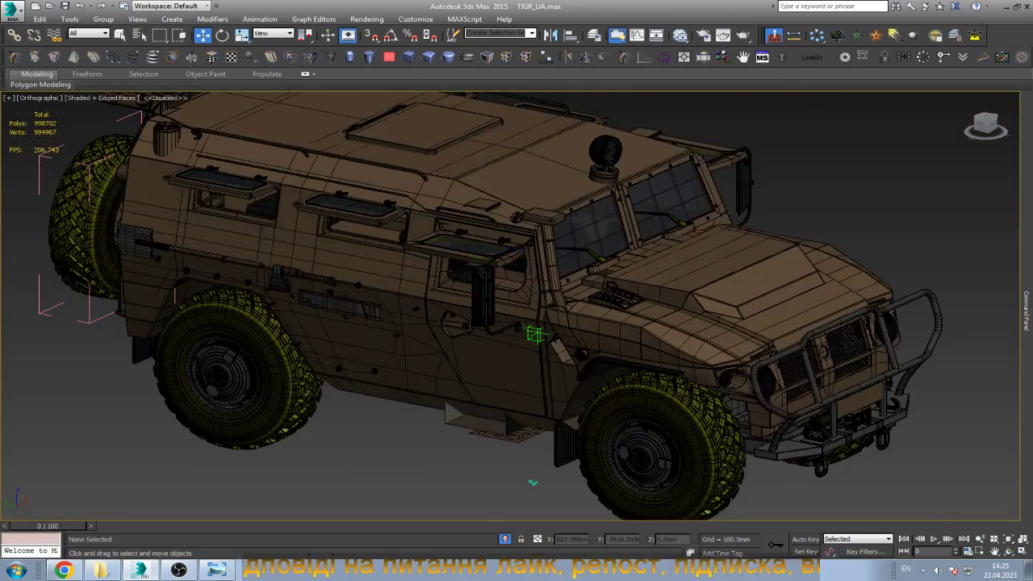
Orbit to the vehicle's underside and select the green Box015 block beside the crossbar.
key(ctrl+r)
scroll(532, 483, down, 5)
drag(532, 483, 438, 498)
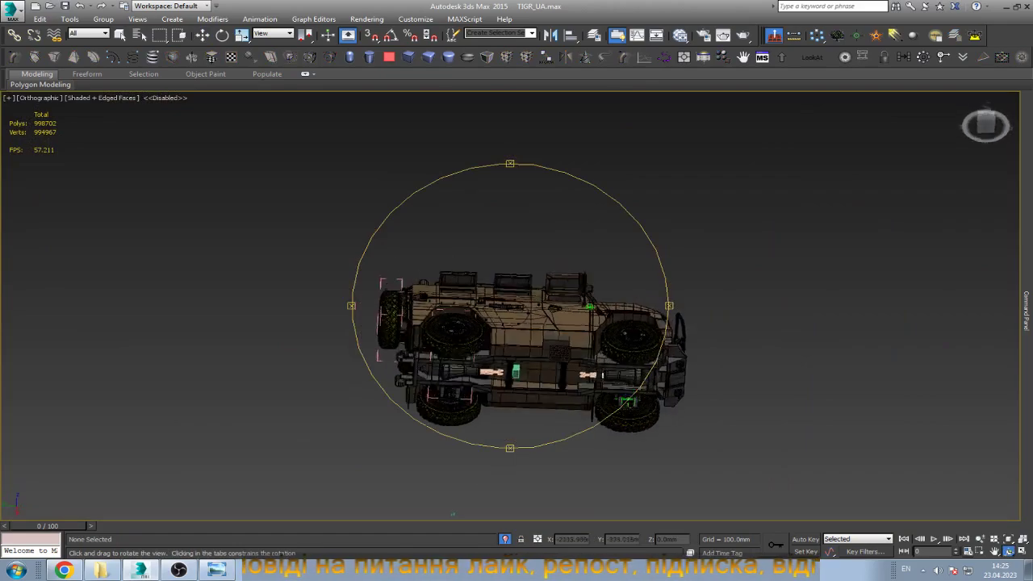
scroll(520, 400, up, 5)
key(w)
scroll(520, 399, up, 3)
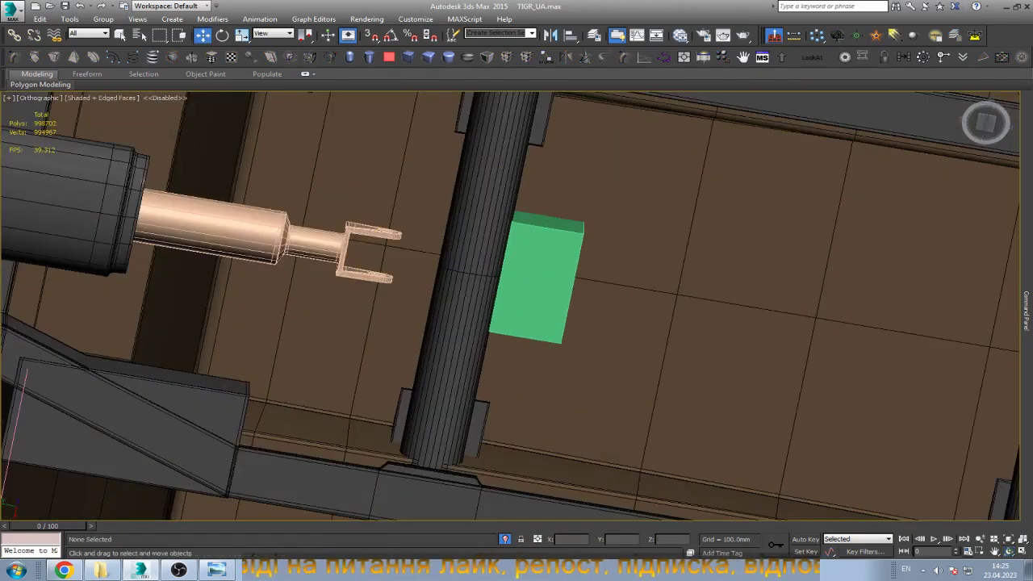
click(536, 271)
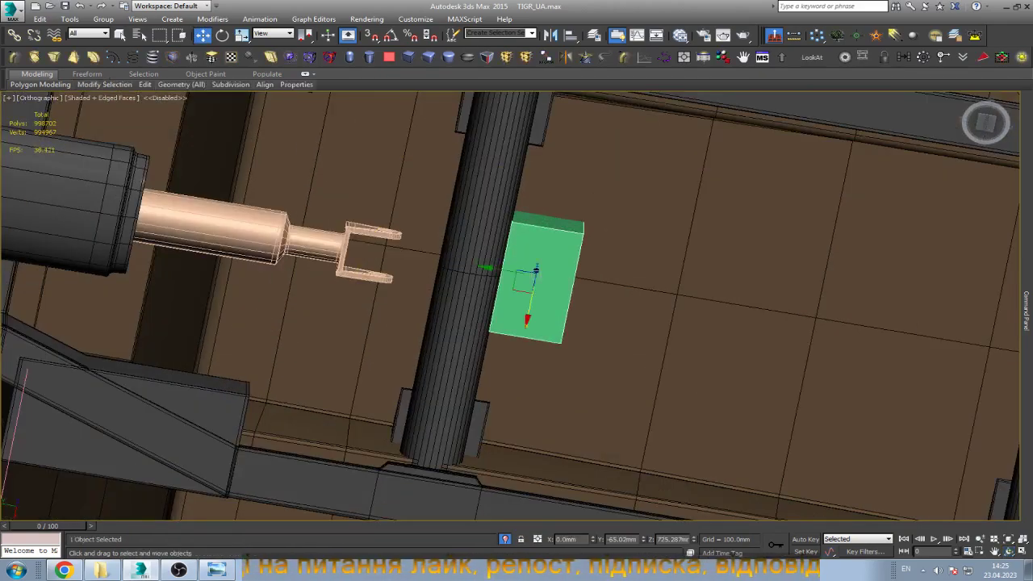
Check the reference photo, then orbit to view the chassis from a tilted angle.
click(216, 569)
click(216, 569)
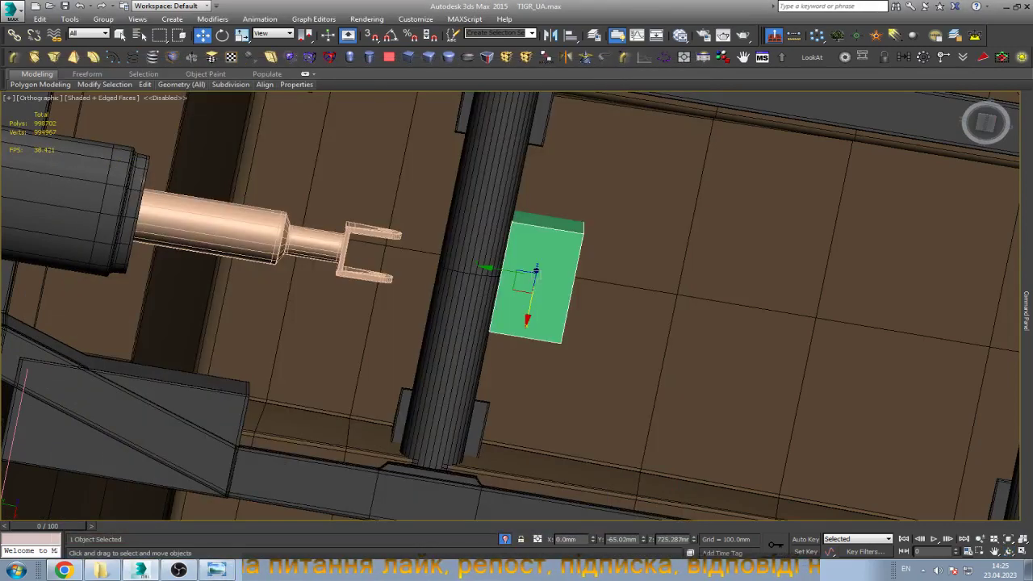
scroll(551, 353, down, 5)
key(ctrl+r)
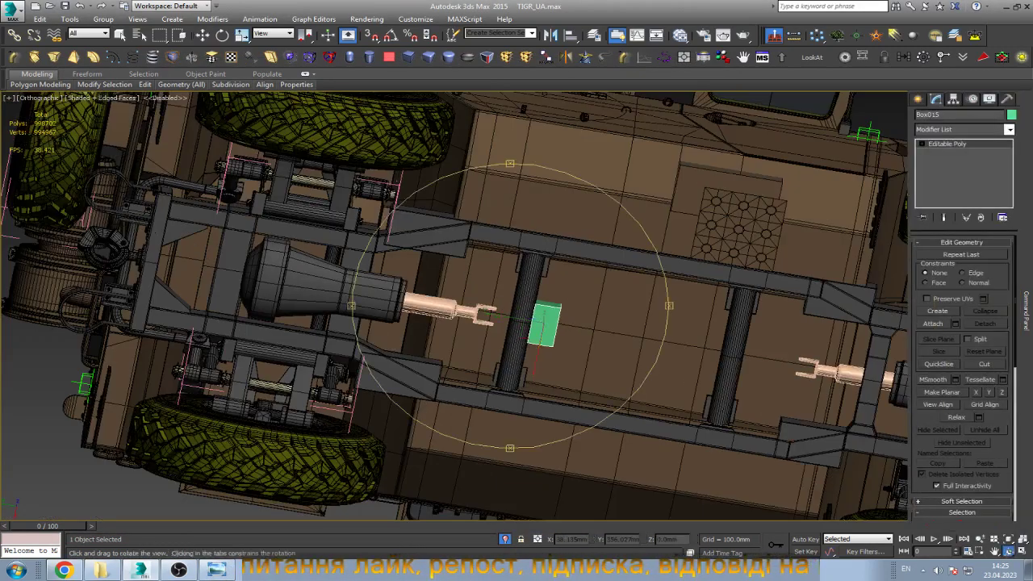
drag(517, 323, 574, 167)
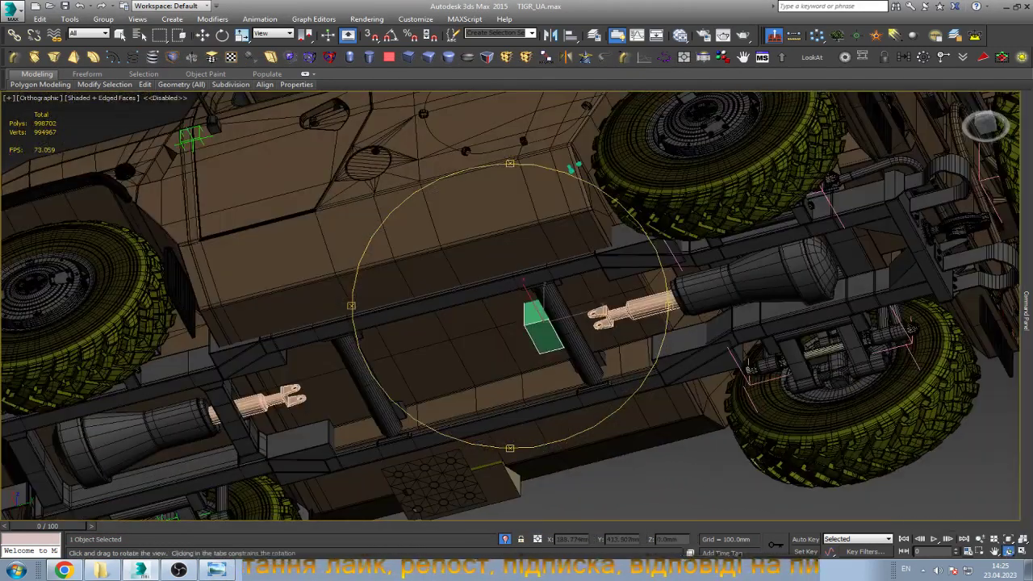
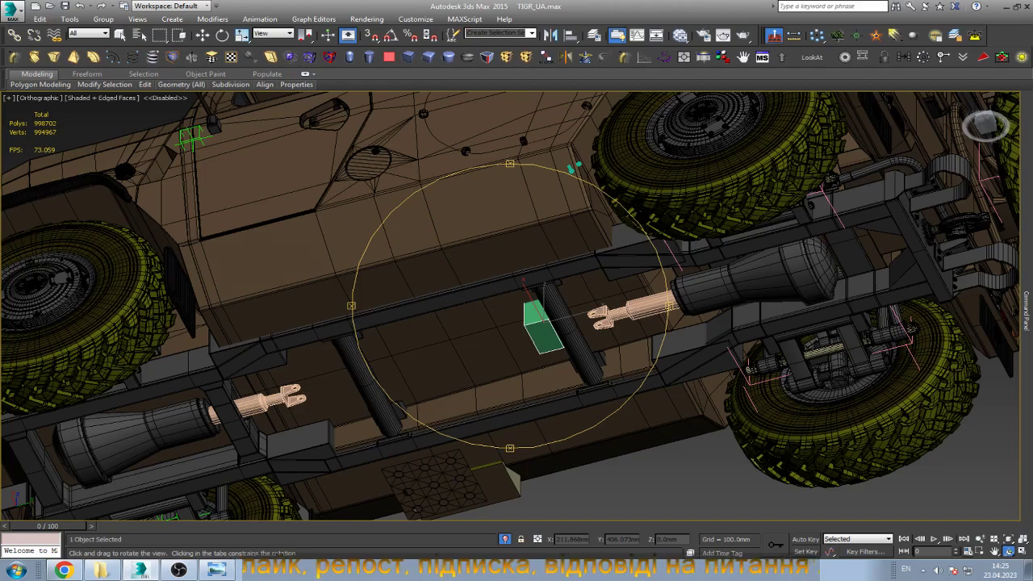
Orbit to the vehicle's side and drag out a new point helper beside its front.
scroll(574, 166, down, 3)
mouse_move(574, 167)
mouse_down()
mouse_move(640, 474)
mouse_move(565, 420)
mouse_move(420, 420)
mouse_up()
scroll(530, 230, up, 5)
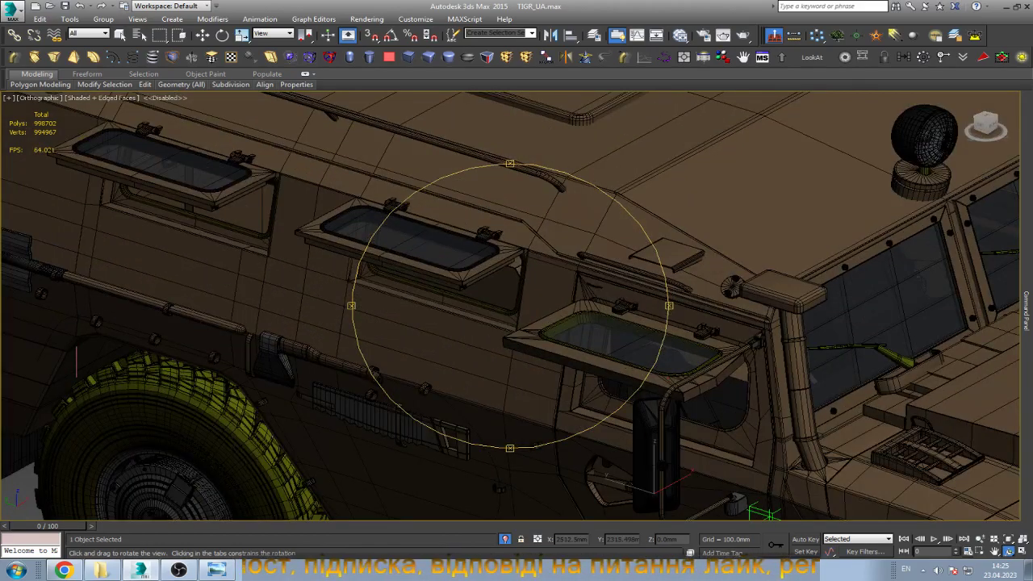
key(w)
scroll(530, 263, down, 3)
scroll(529, 263, down, 3)
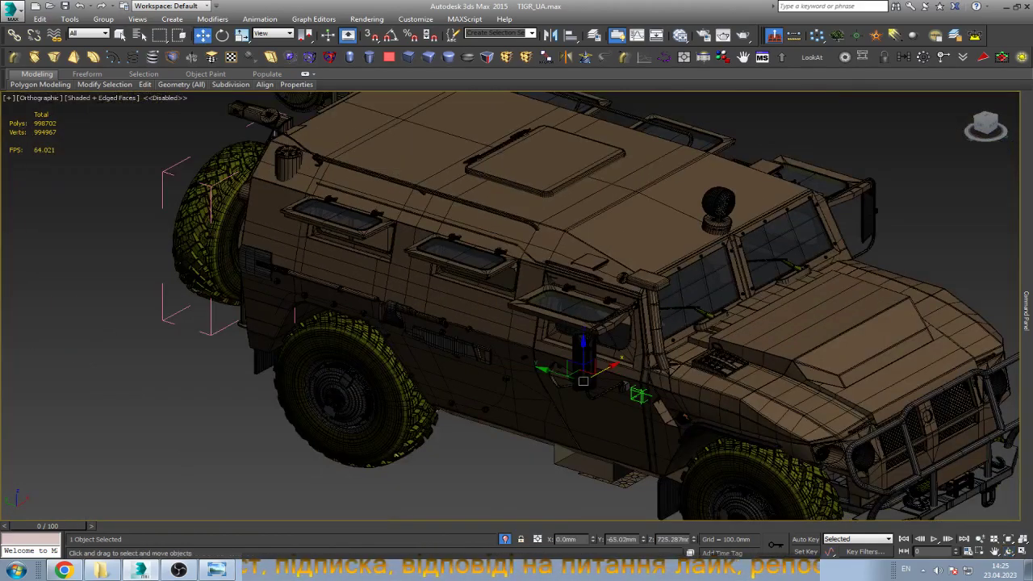
key(ctrl+d)
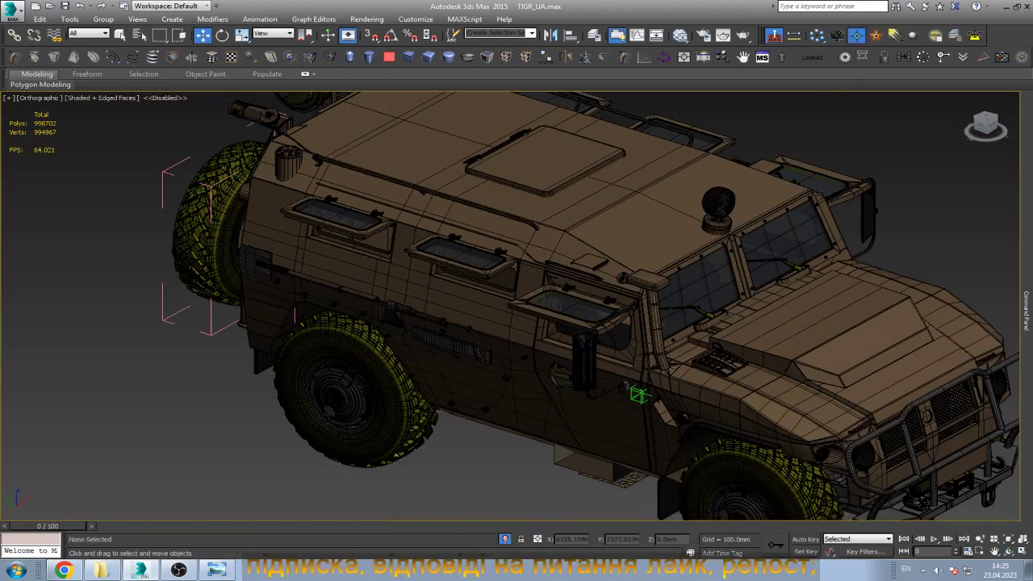
drag(957, 226, 983, 236)
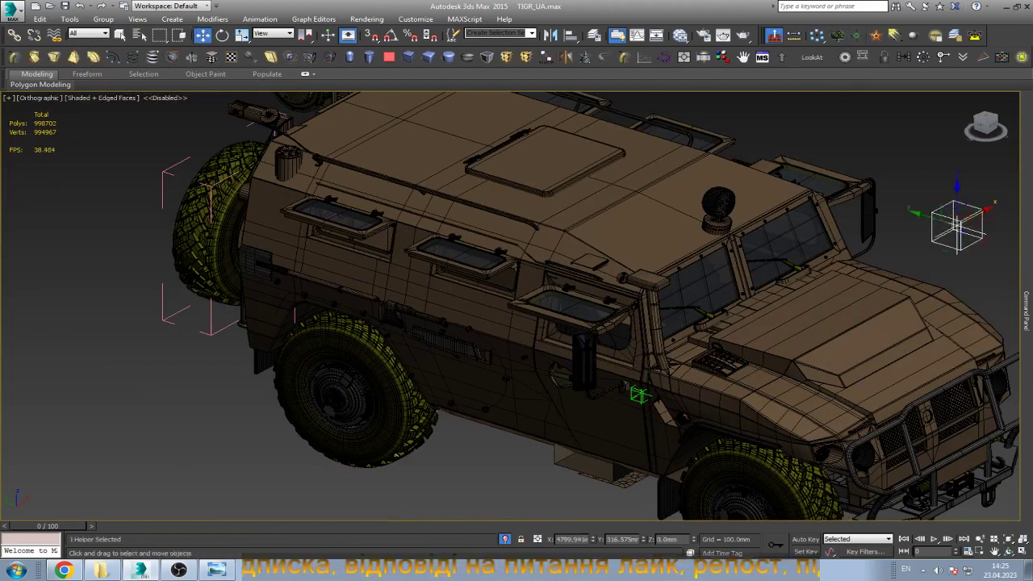
Align the new helper to the side window hatch Object089 on X and Y position.
key(alt+a)
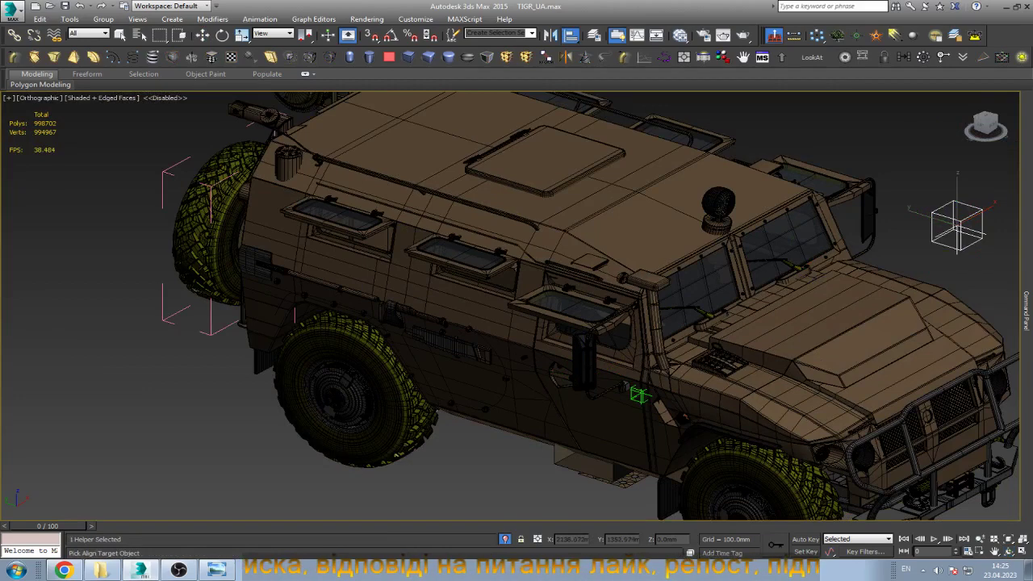
click(516, 274)
click(505, 212)
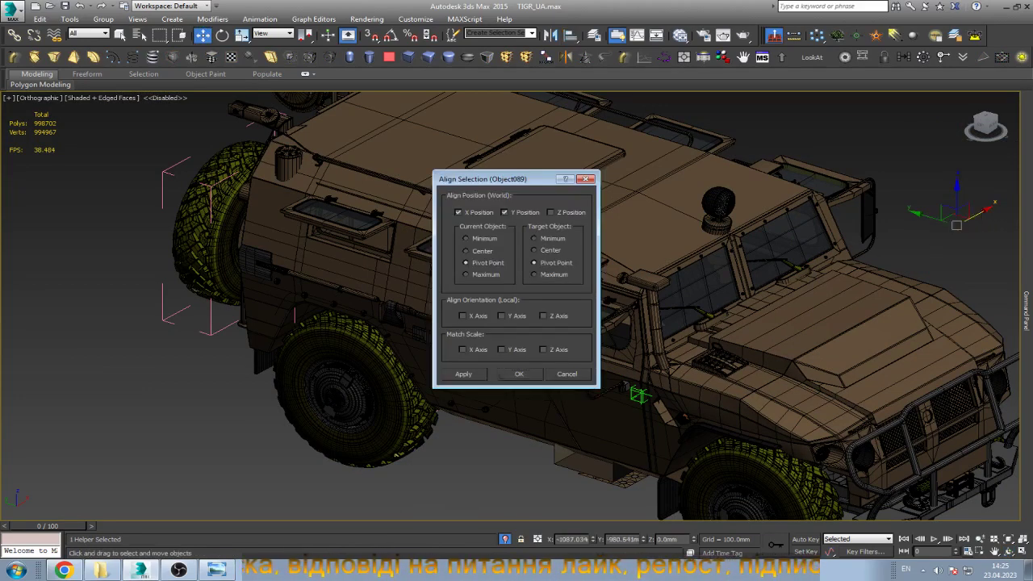
click(519, 374)
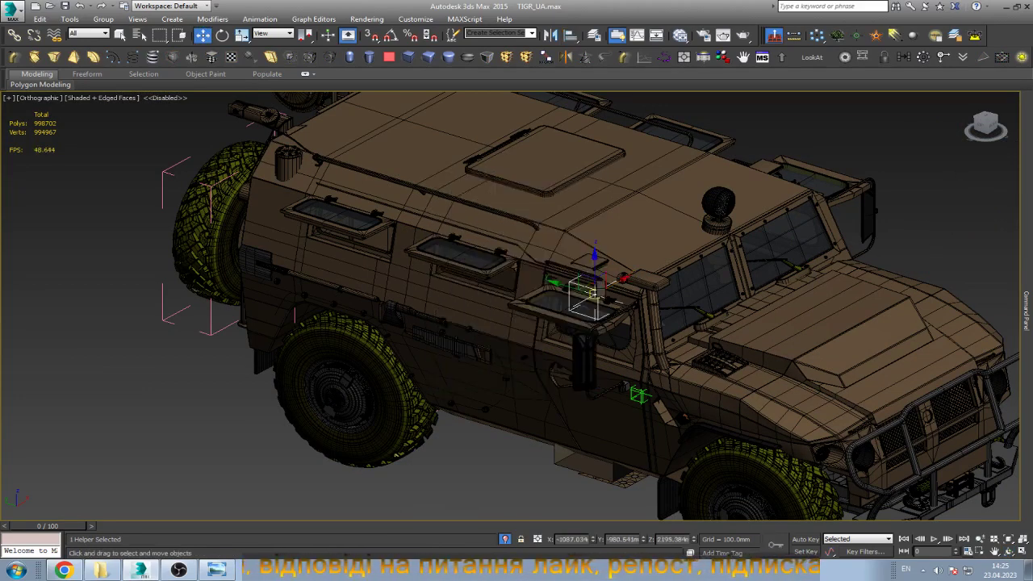
key(z)
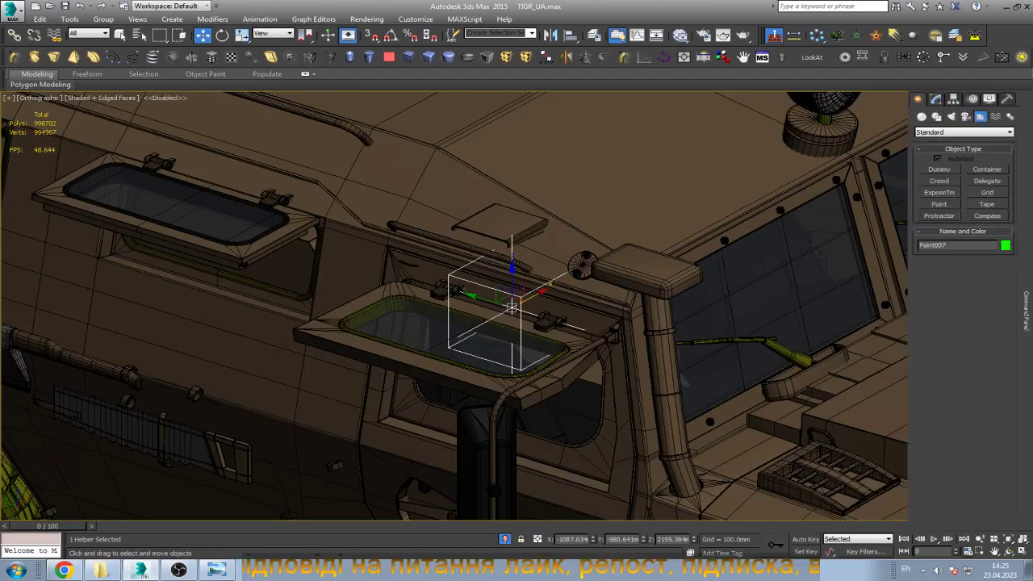
Set the helper Point007's size to 100 mm.
double_click(971, 307)
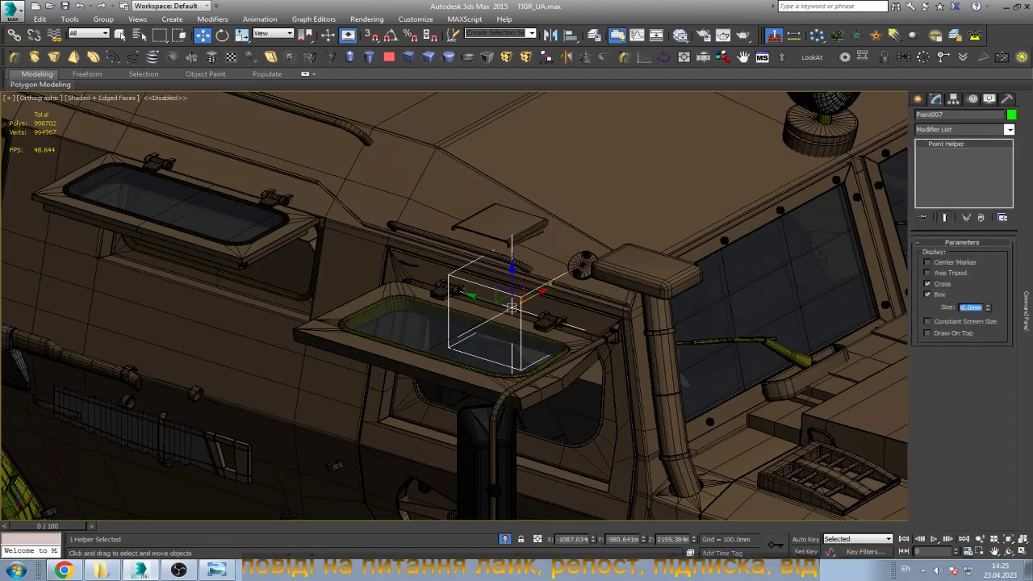
text(50)
key(Return)
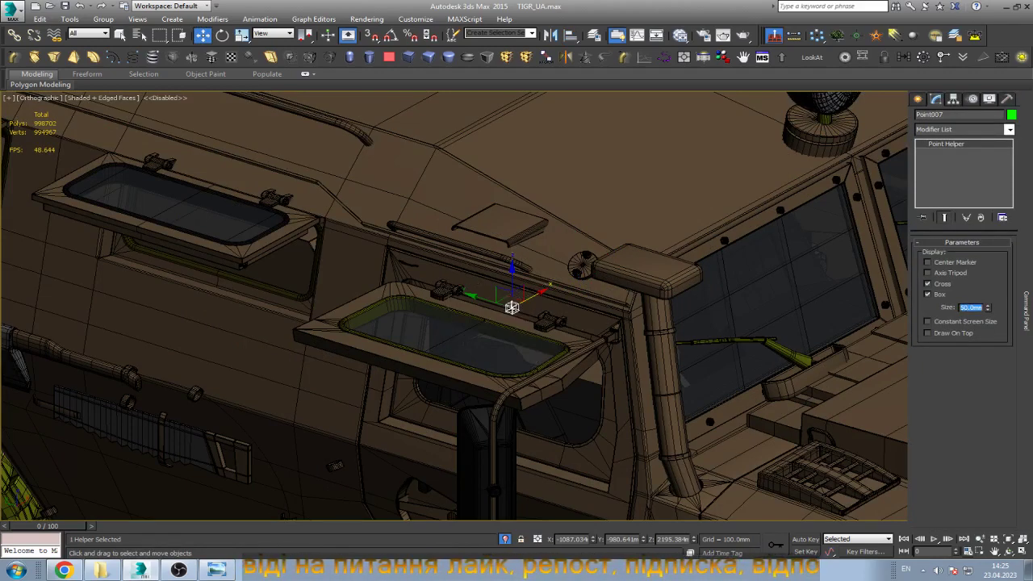
text(100)
key(Return)
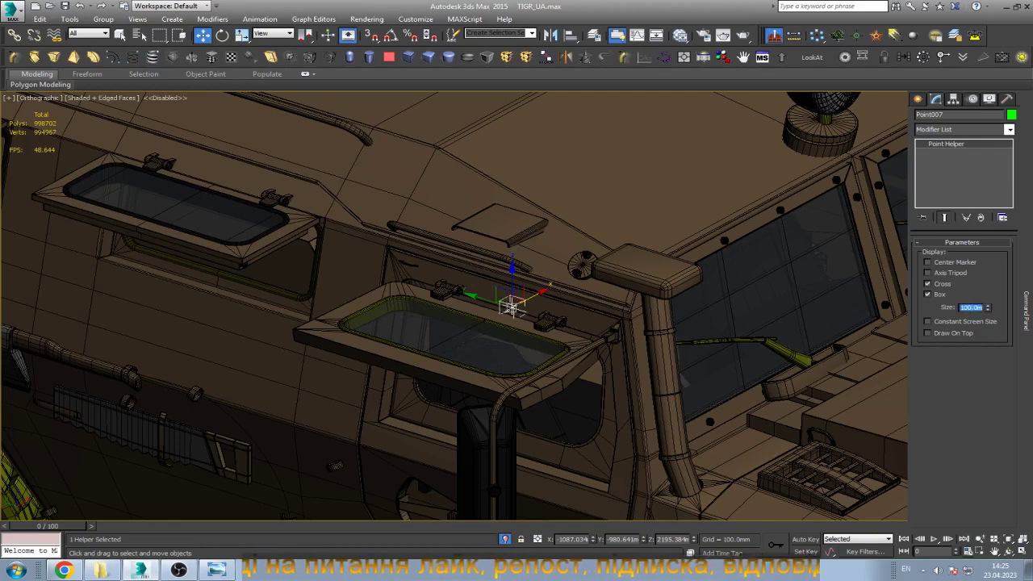
click(1011, 115)
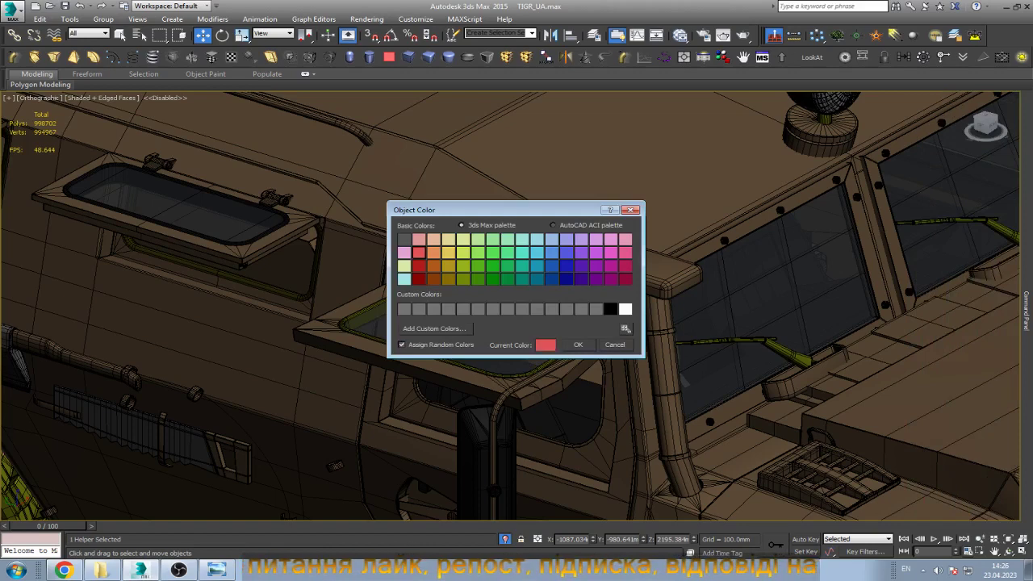
Select the front side window's hatch and frame its hinge in Front view for linking.
click(578, 345)
scroll(513, 305, up, 3)
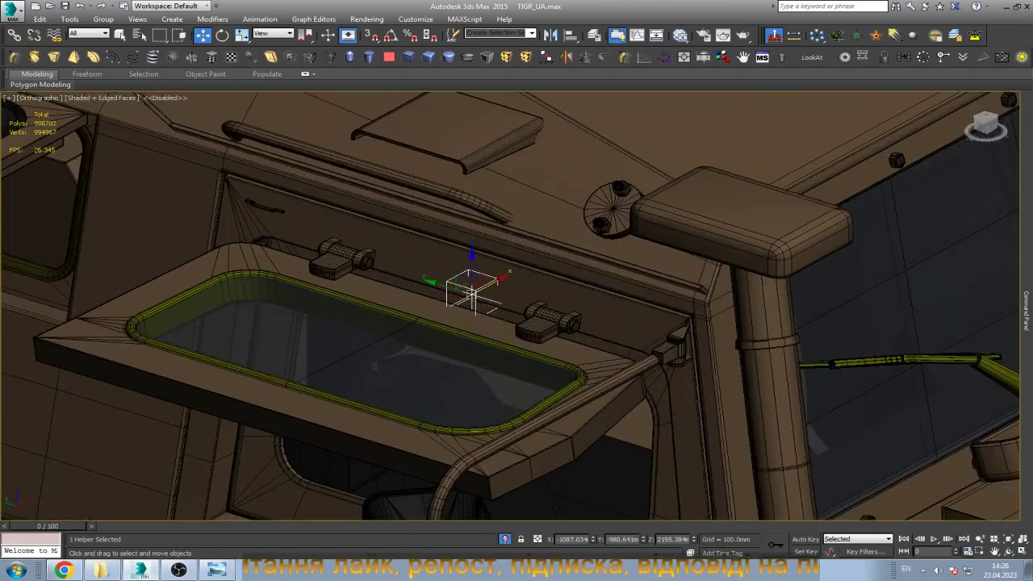
click(374, 366)
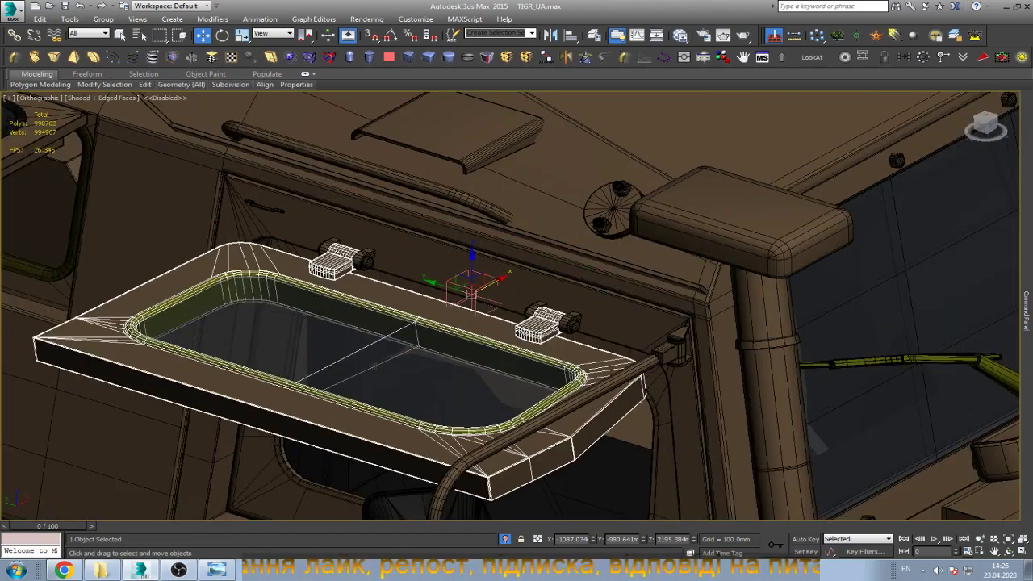
key(f)
key(z)
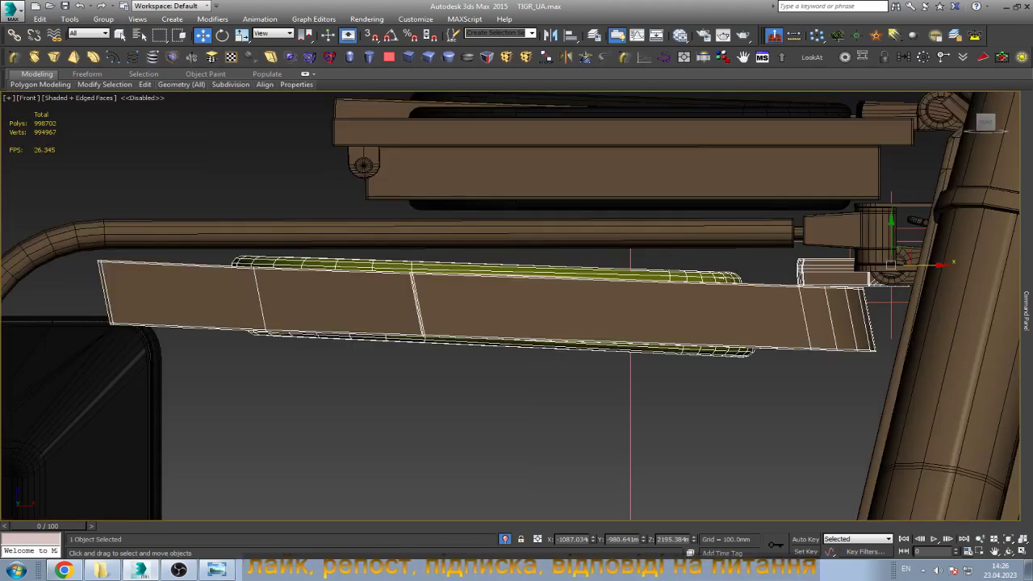
scroll(919, 277, up, 4)
scroll(919, 277, up, 2)
scroll(681, 336, down, 3)
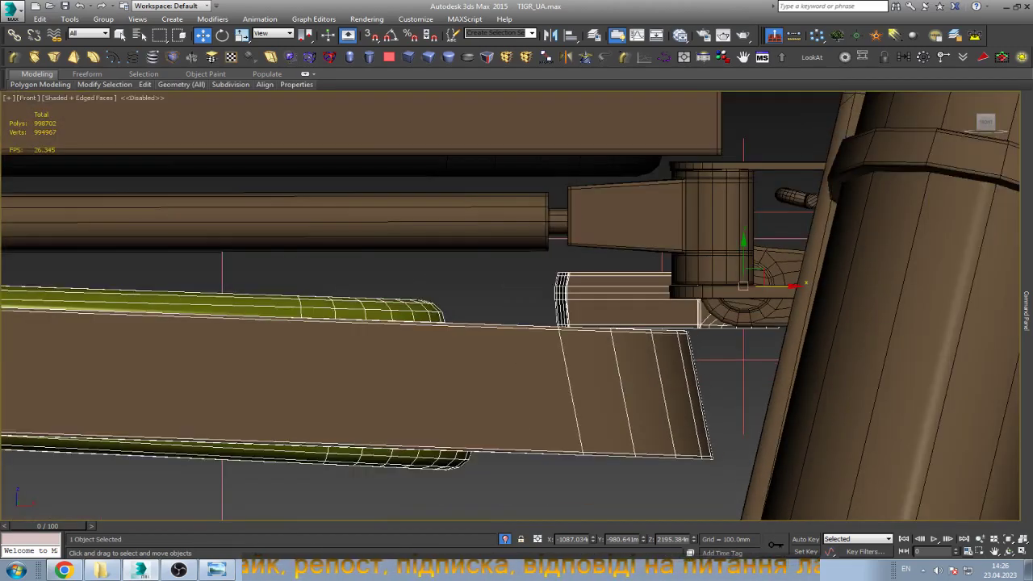
scroll(724, 348, up, 1)
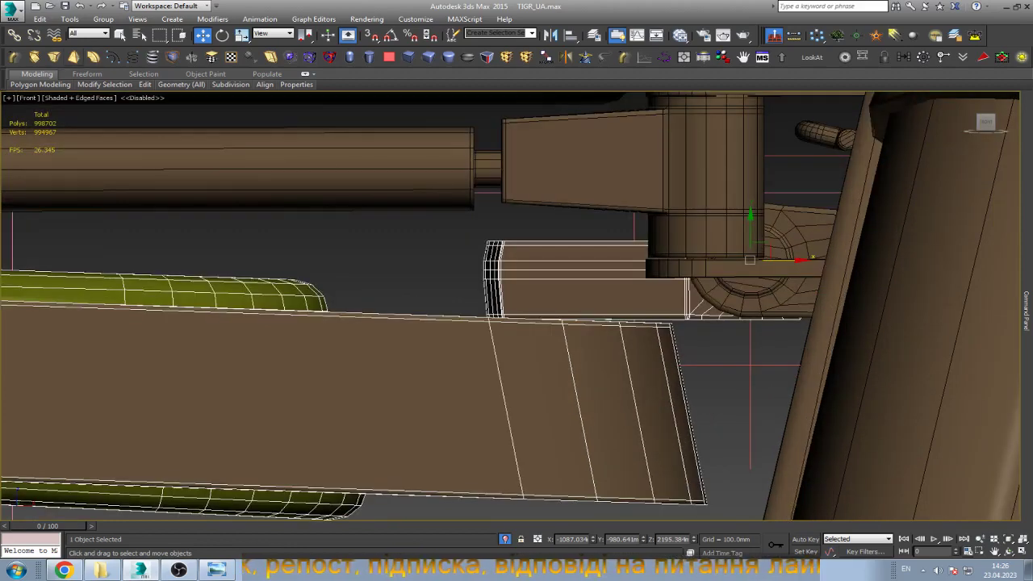
click(15, 34)
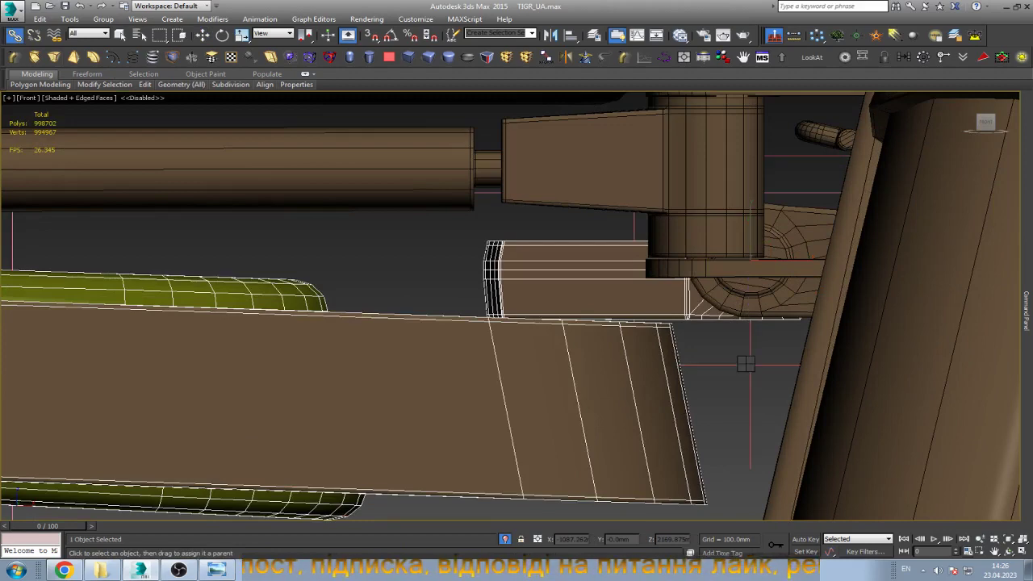
Select the hinge point helper and try a rotation, then undo it.
key(w)
click(750, 363)
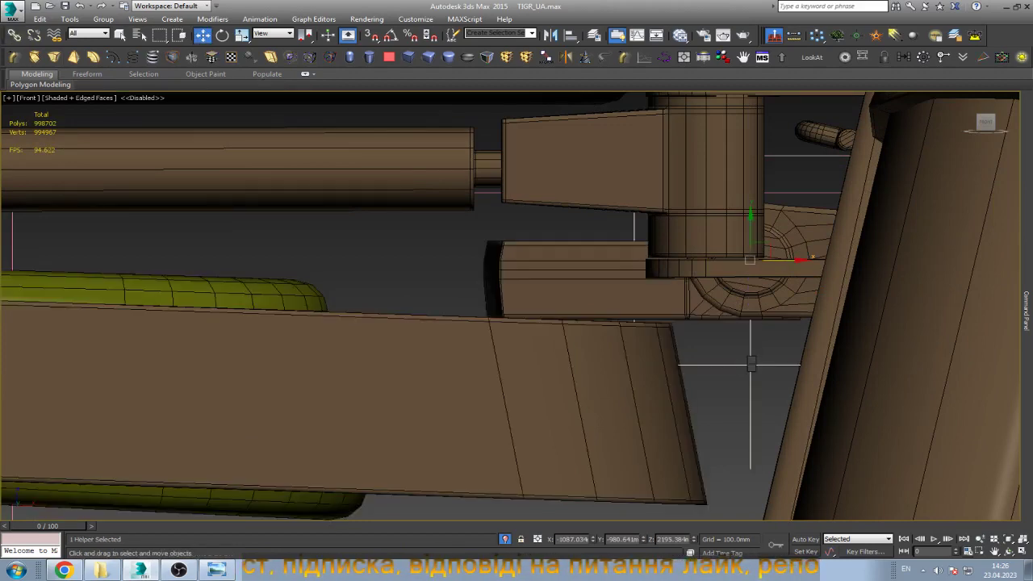
key(e)
scroll(555, 282, down, 5)
drag(649, 233, 581, 218)
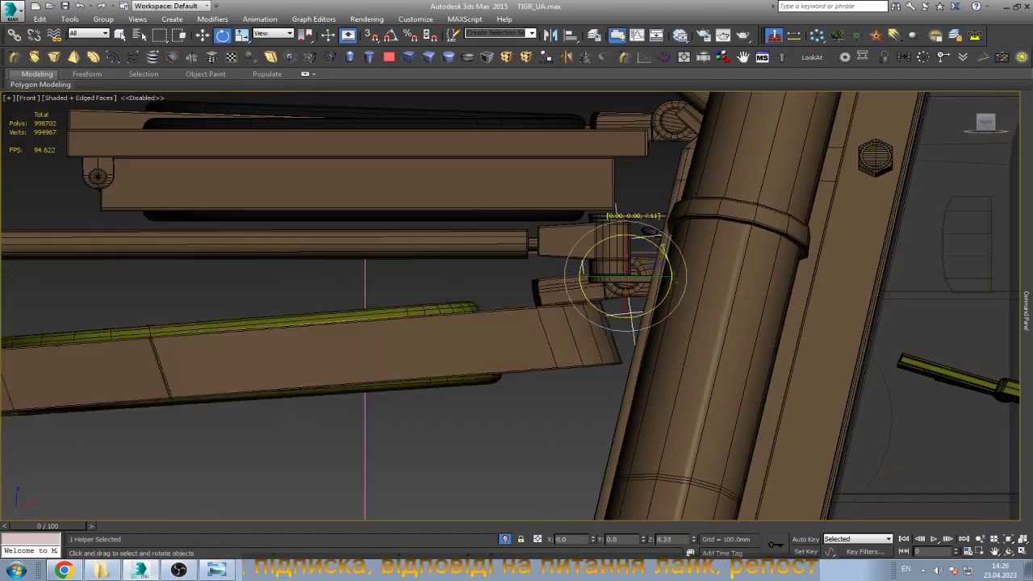
key(ctrl+z)
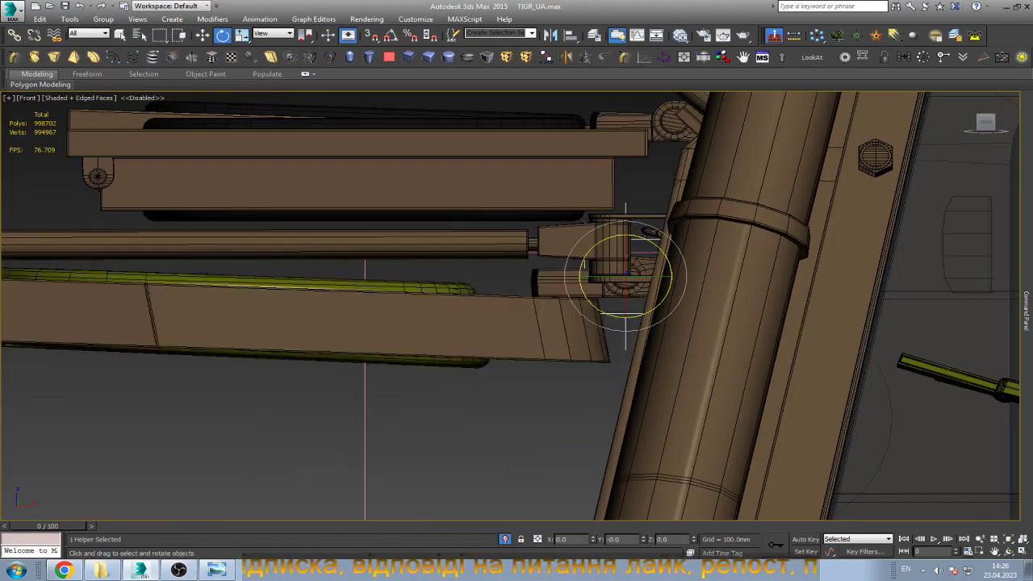
With angle snap on, rotate the helper 80° to swing the hatch open.
key(a)
drag(649, 234, 639, 208)
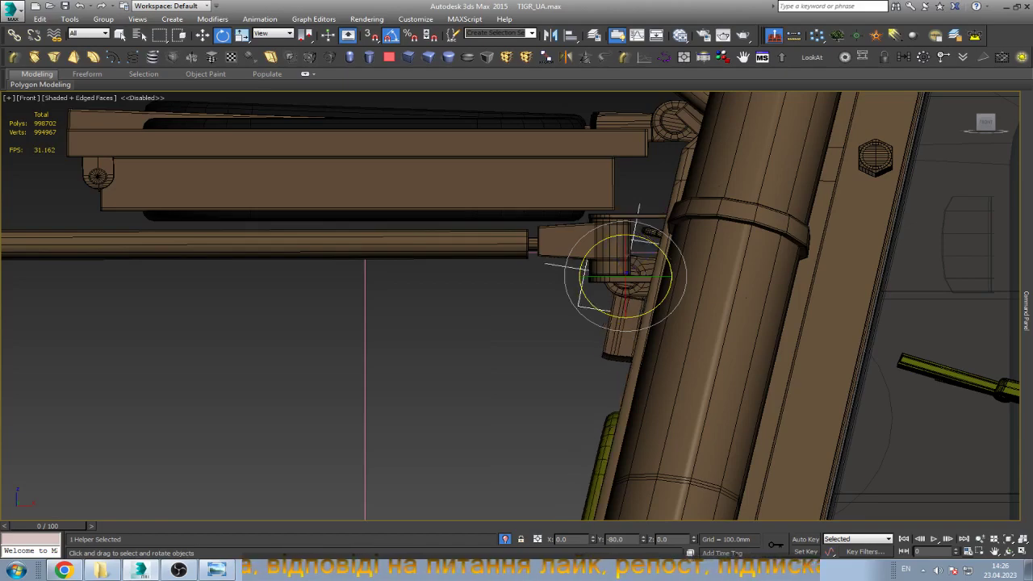
scroll(638, 207, down, 3)
mouse_move(638, 206)
alt+middle_down()
mouse_move(524, 290)
mouse_move(590, 325)
mouse_move(945, 330)
alt+middle_up()
scroll(945, 330, up, 3)
key(Escape)
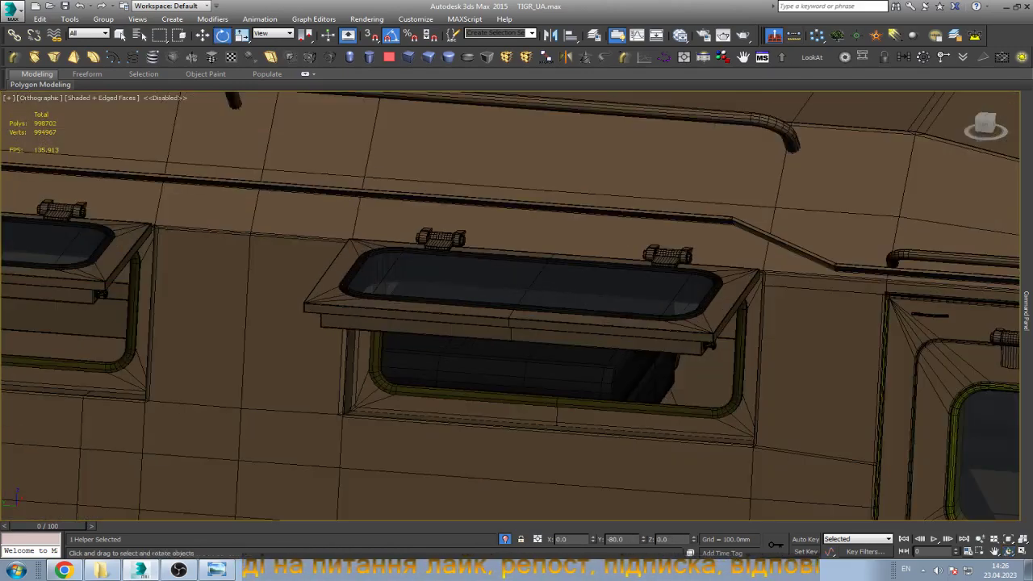
Create another point helper near the middle side window.
scroll(892, 270, down, 3)
scroll(892, 270, down, 3)
scroll(892, 271, down, 2)
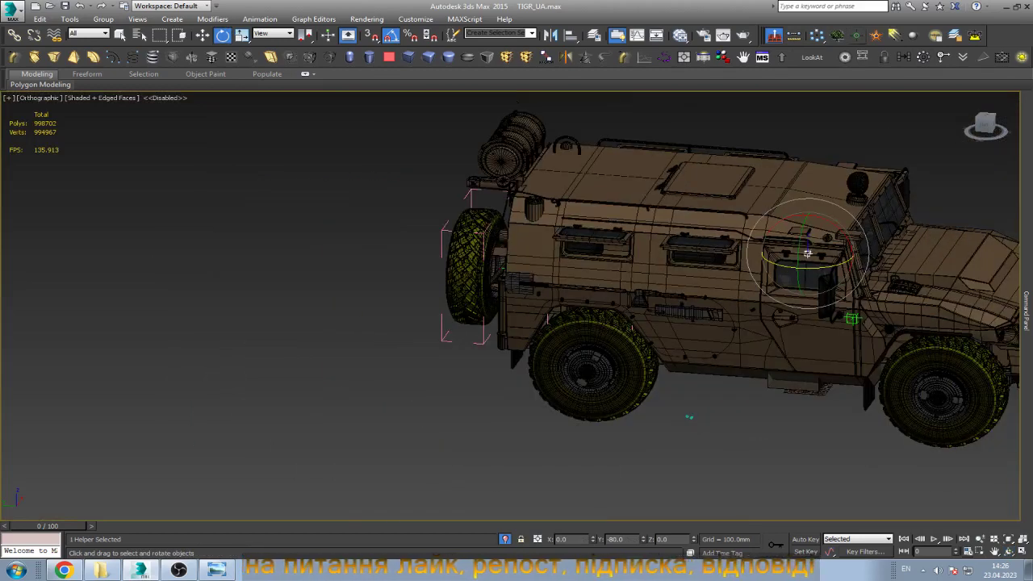
click(856, 34)
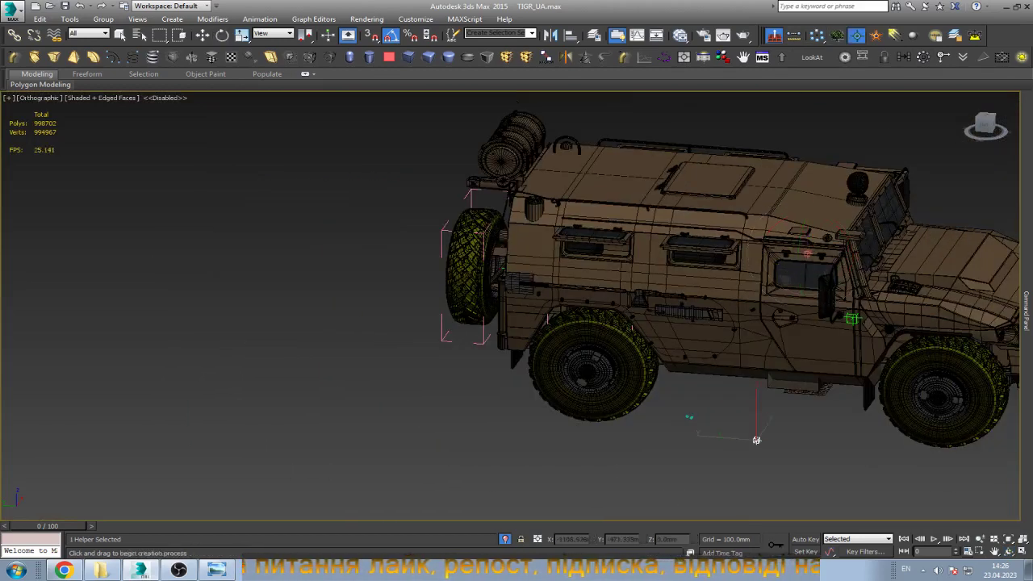
key(e)
key(w)
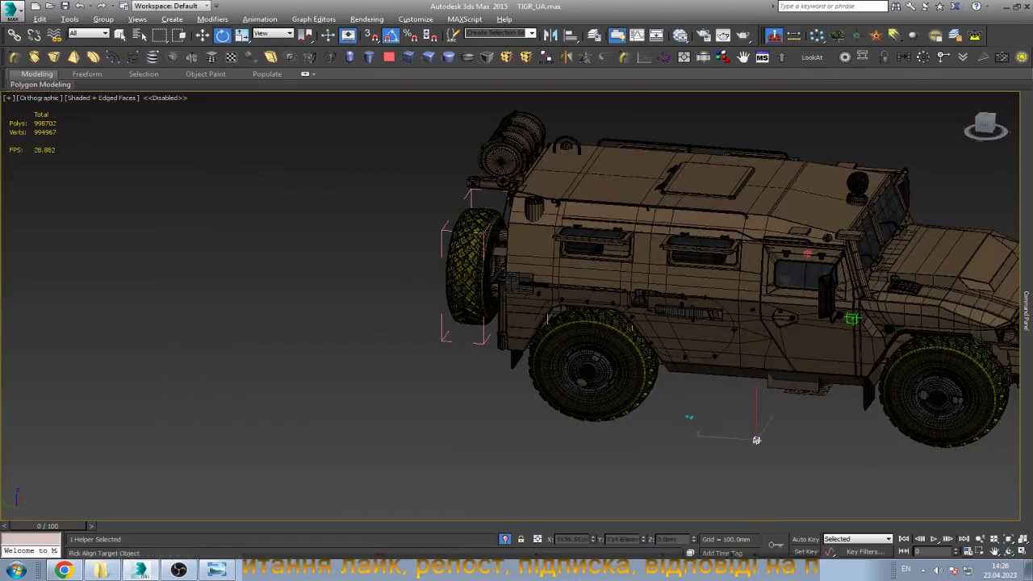
Align the new helper to the middle window hatch Object048 in X and Y.
key(alt+a)
click(756, 439)
drag(756, 439, 704, 234)
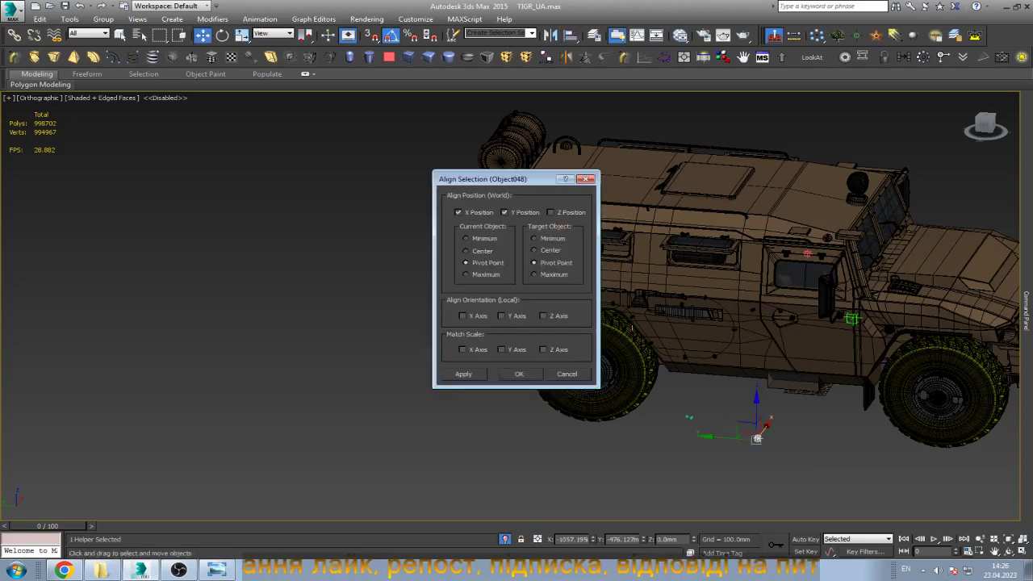
key(Return)
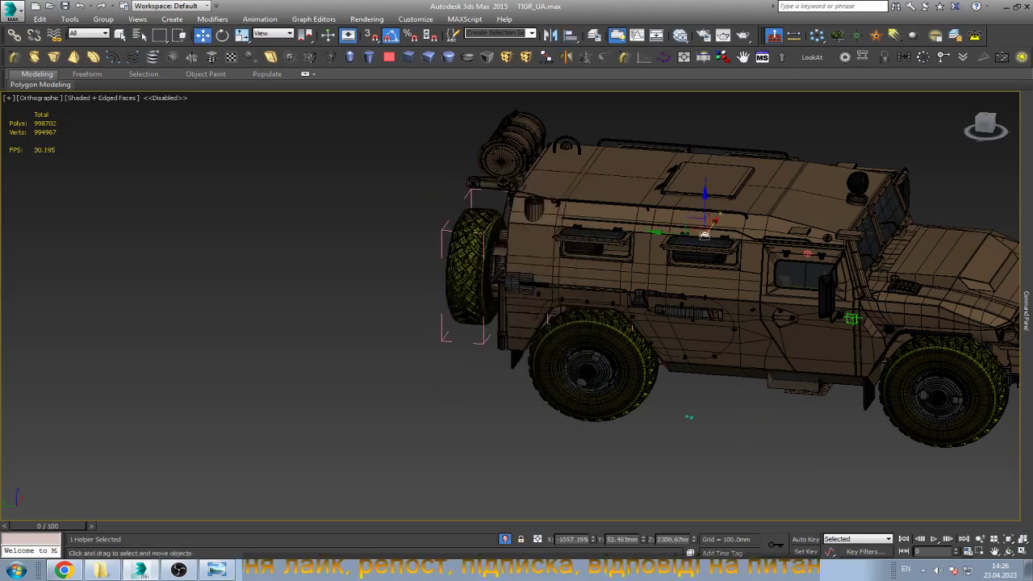
key(z)
Isolate the helper and middle hatch together in Front view.
ctrl+click(765, 470)
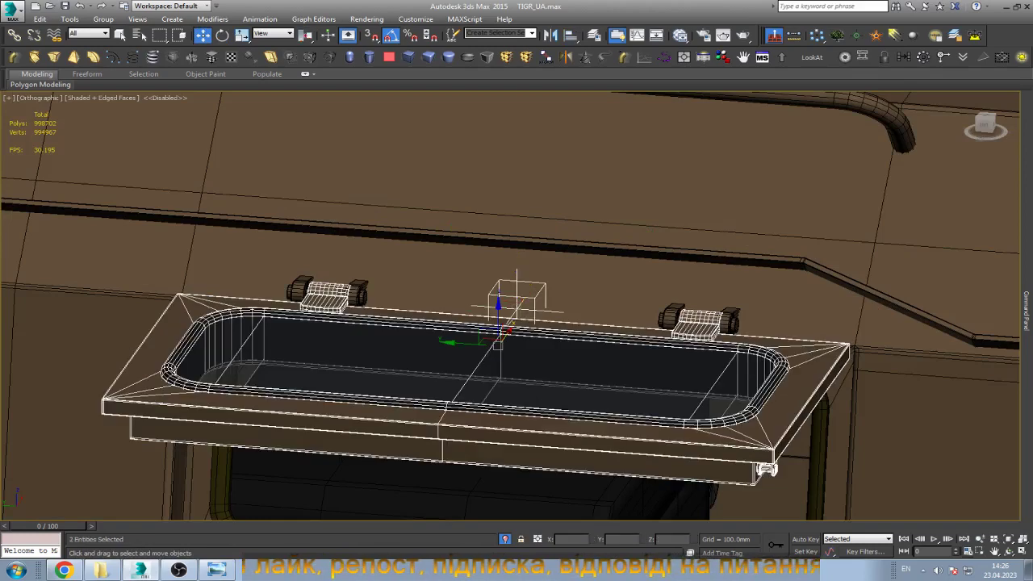
key(f)
key(alt+q)
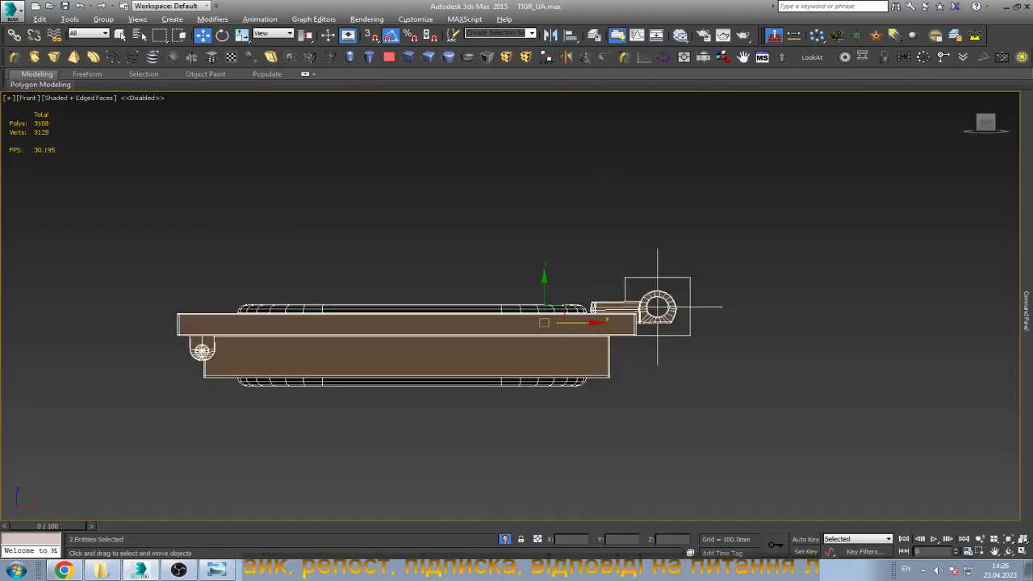
Link the middle hatch to the point helper at its hinge ring, then reselect the helper.
scroll(666, 300, up, 5)
click(667, 301)
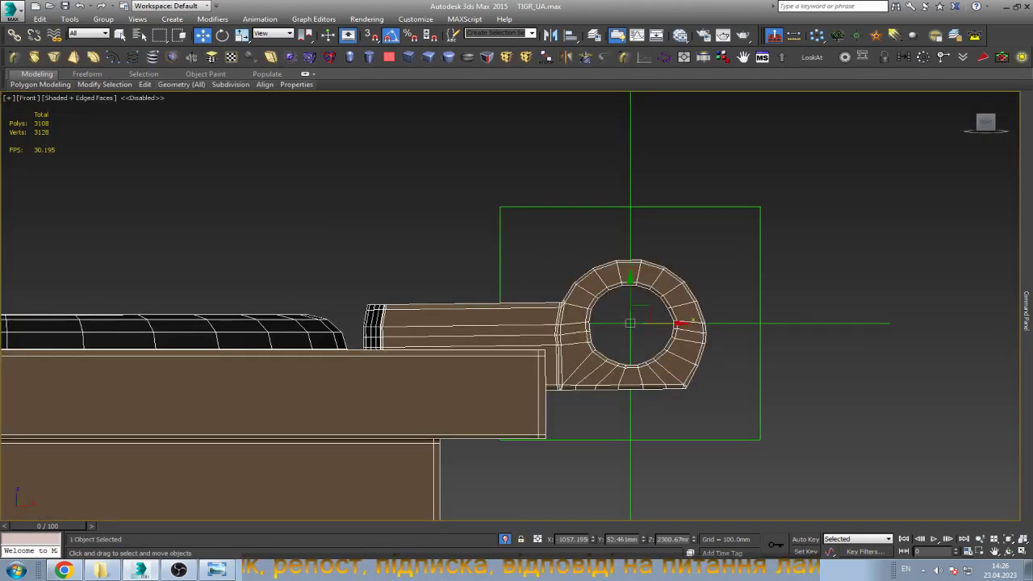
scroll(671, 298, up, 3)
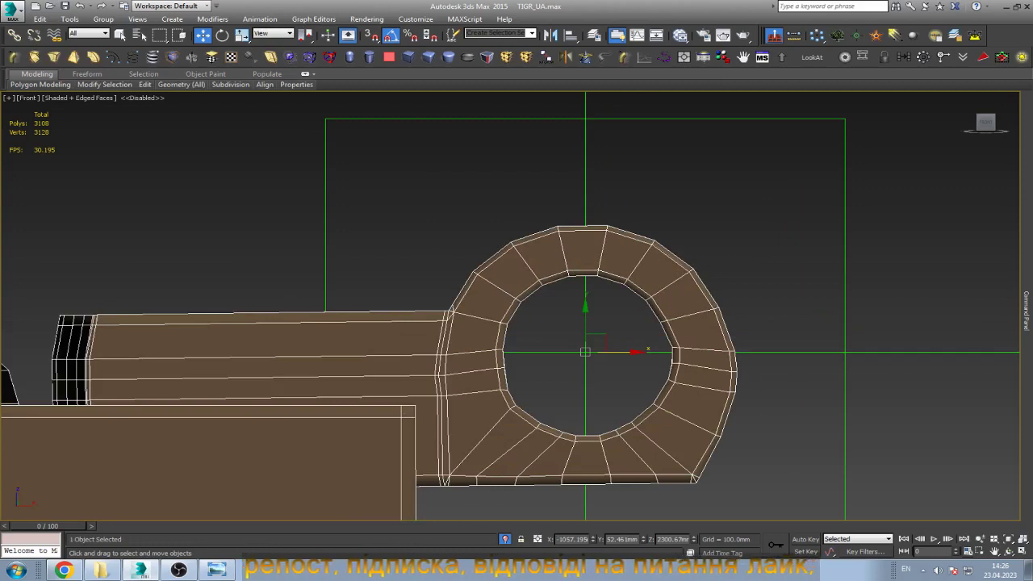
click(14, 35)
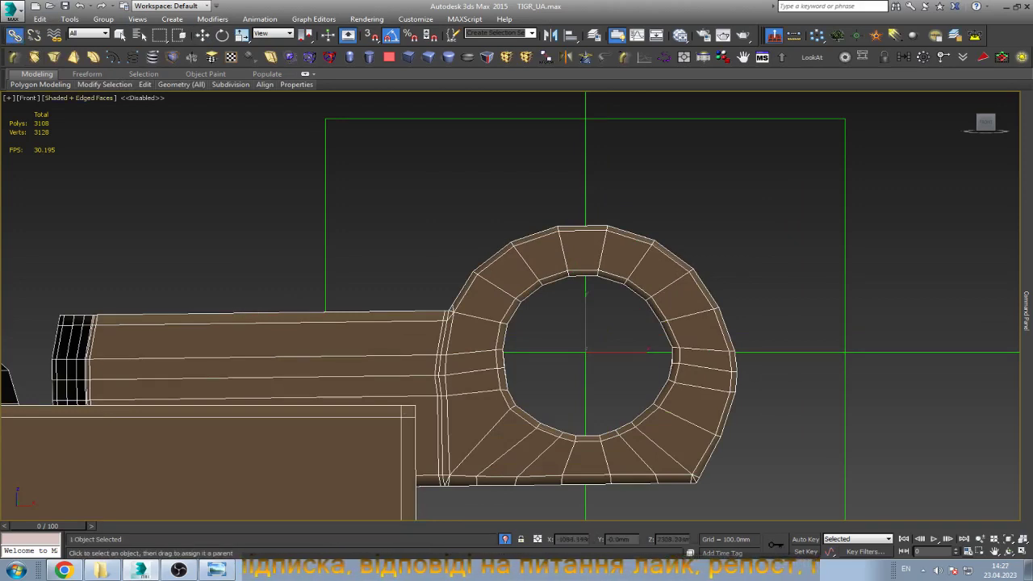
drag(326, 276, 585, 351)
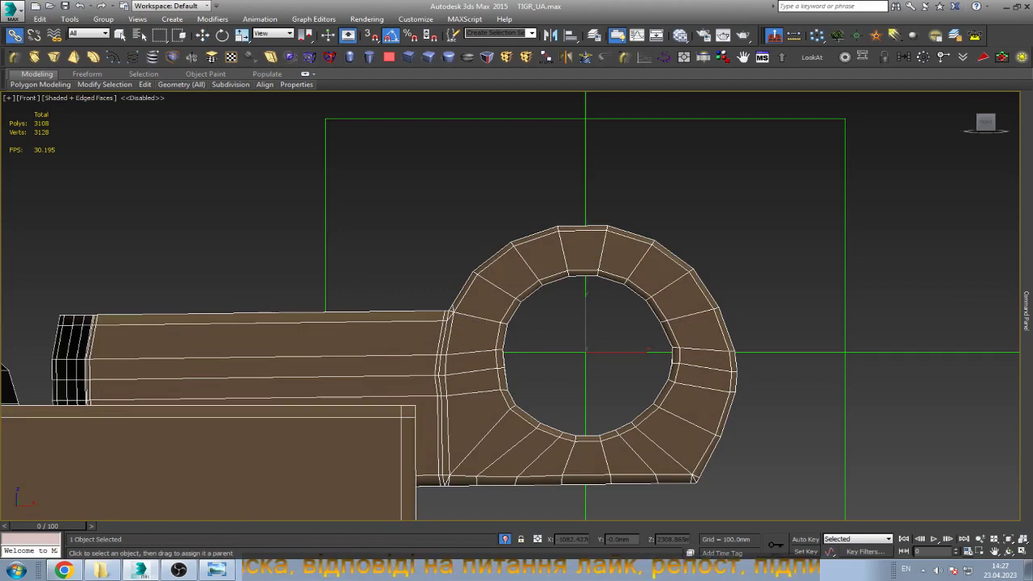
key(w)
click(521, 236)
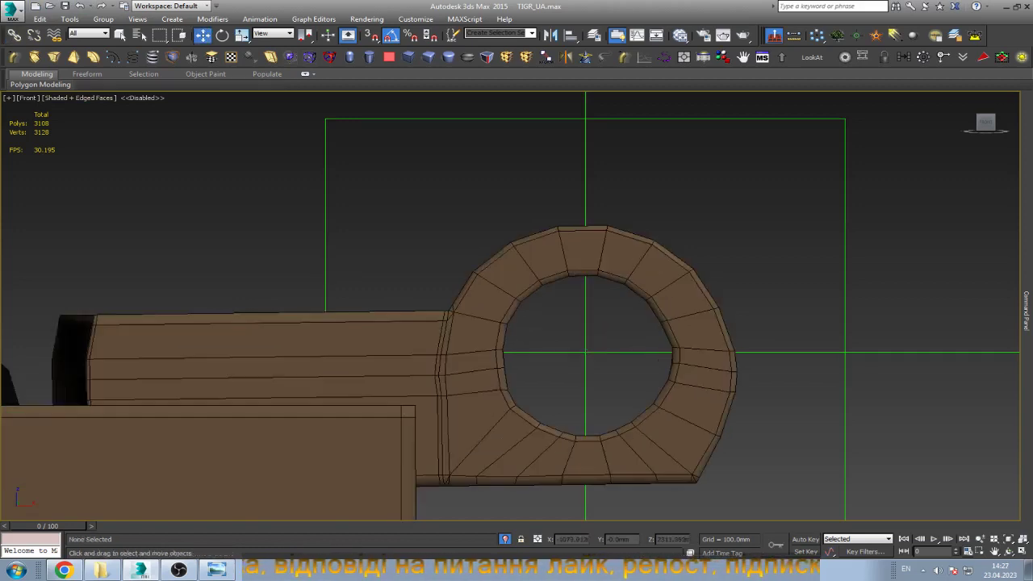
scroll(521, 235, down, 3)
click(660, 293)
Exit isolation to show the full vehicle and select the hatch's rubber strip.
scroll(660, 294, down, 8)
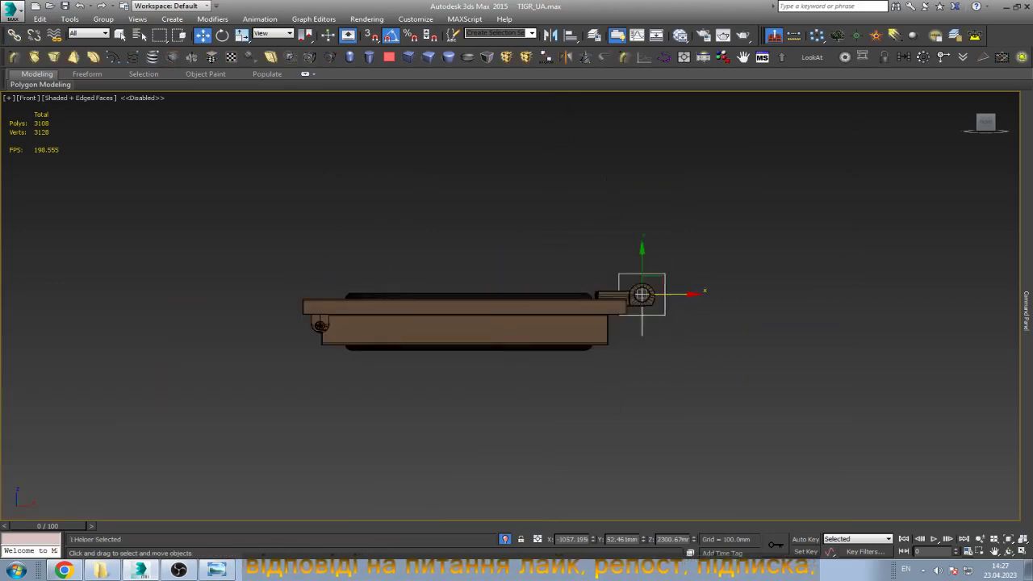
key(alt+q)
key(Return)
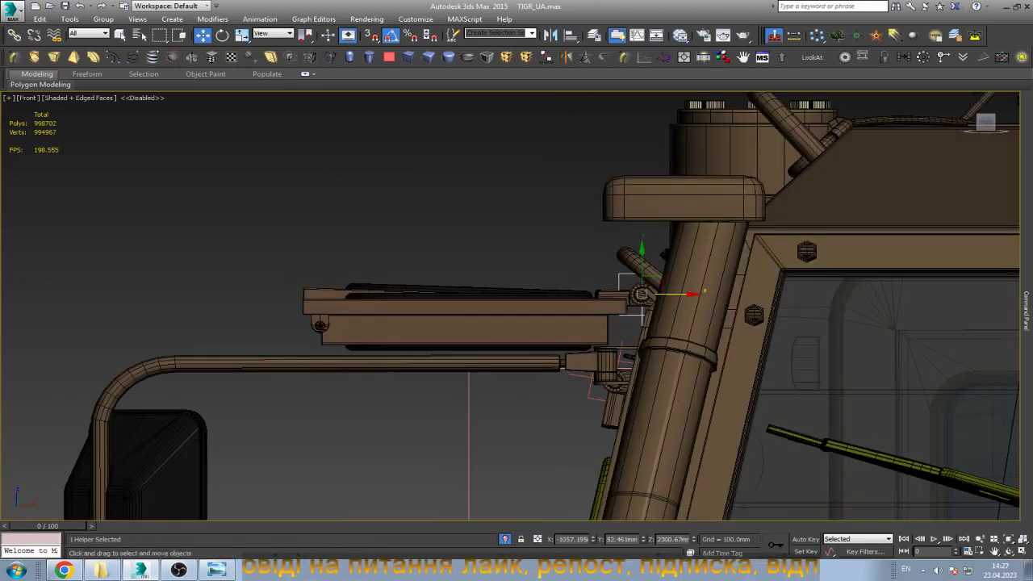
click(406, 278)
scroll(406, 278, up, 2)
click(484, 295)
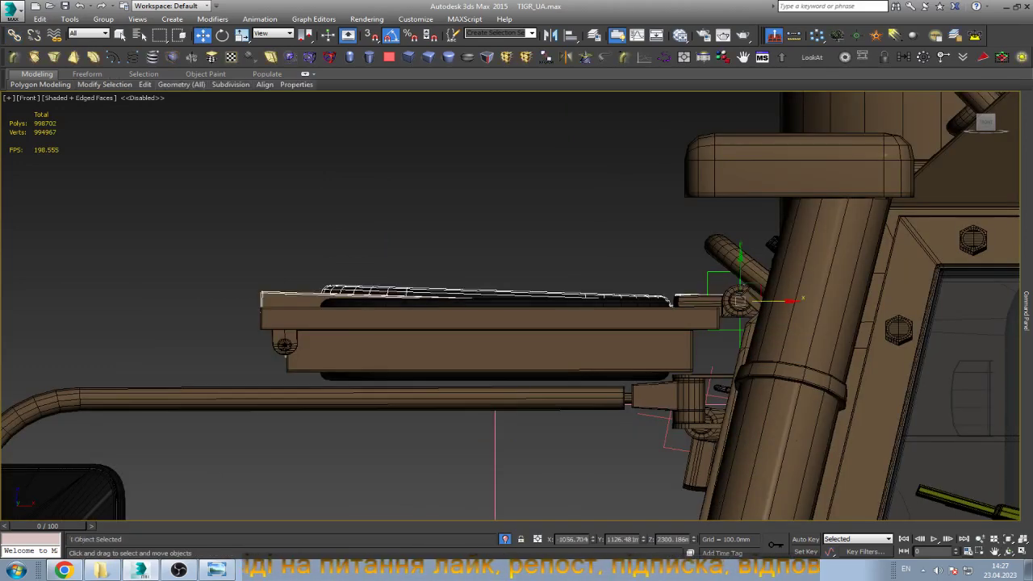
scroll(714, 280, up, 2)
scroll(714, 280, up, 2)
Test-tilt the rubber strip slightly, then reselect the hinge point helper.
key(e)
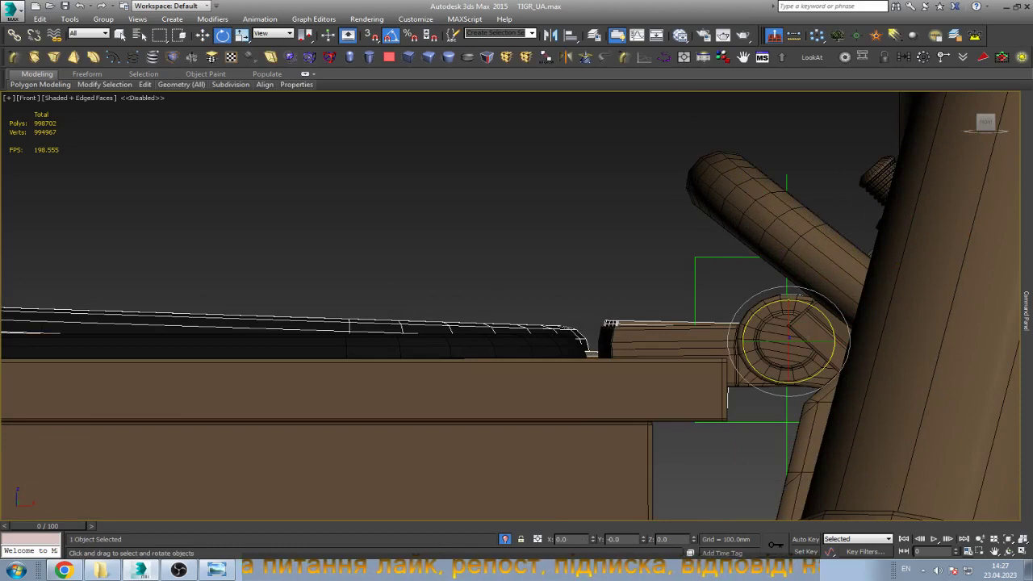
mouse_move(788, 295)
mouse_down()
mouse_move(803, 297)
mouse_move(788, 295)
mouse_up()
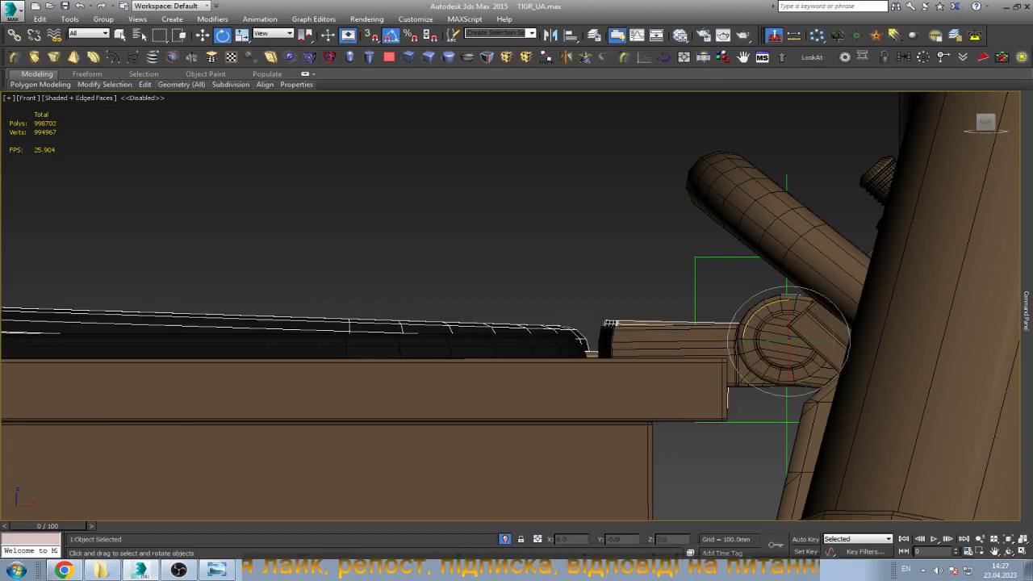
drag(788, 296, 788, 296)
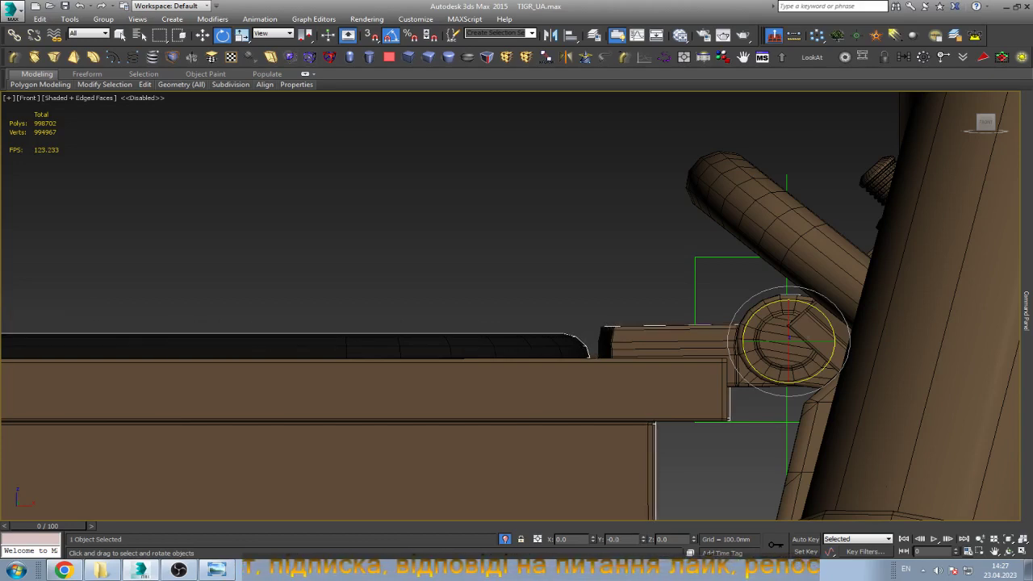
key(w)
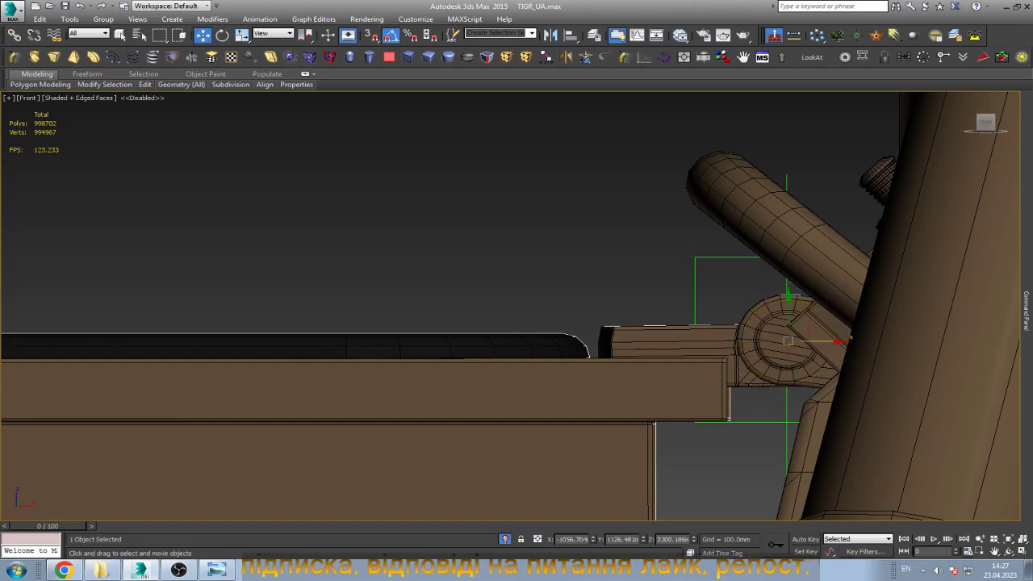
click(789, 339)
scroll(694, 290, down, 3)
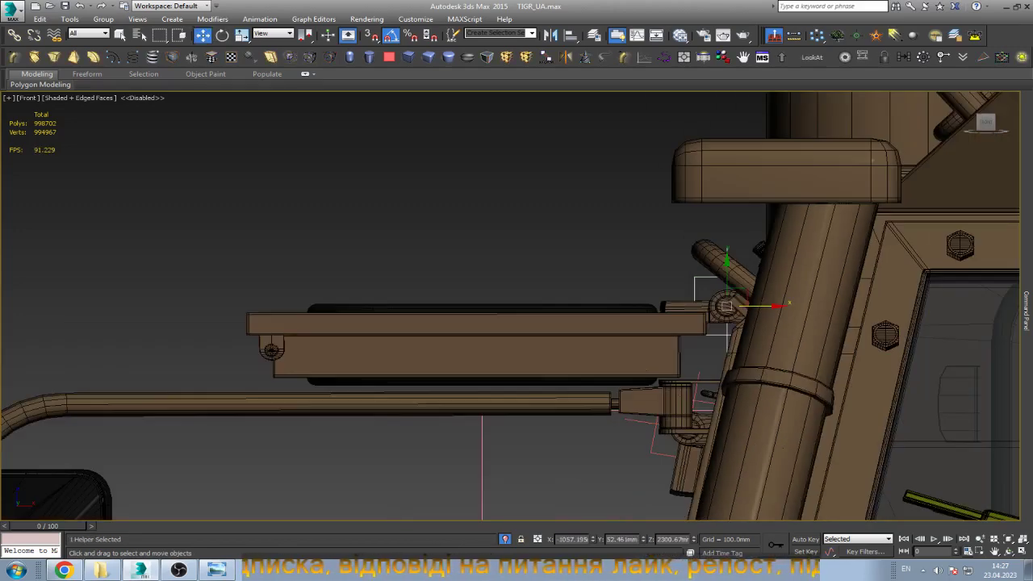
key(ctrl+r)
Orbit to a three-quarter view and rotate the helper -55° about Y.
drag(565, 323, 516, 338)
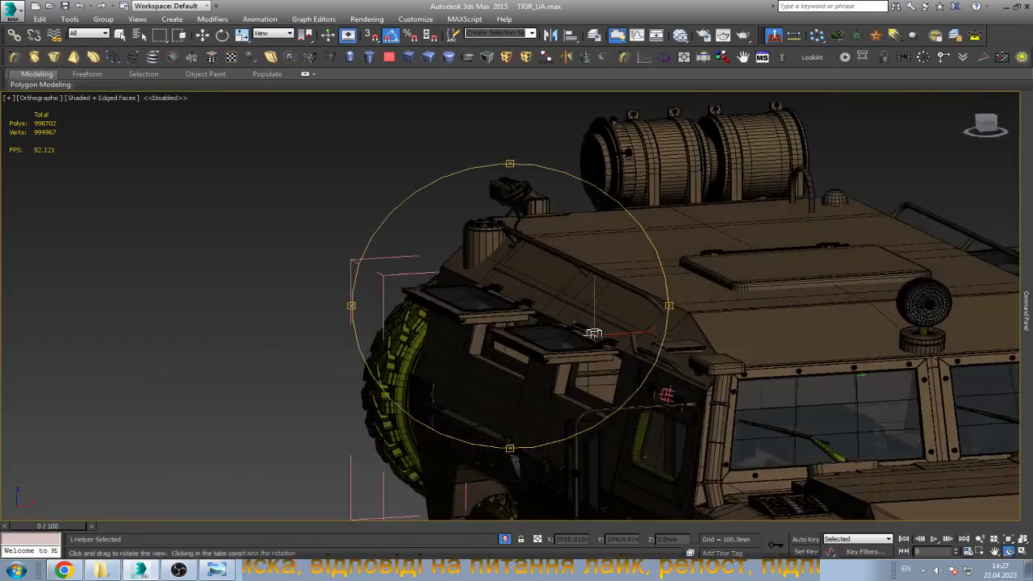
scroll(594, 332, up, 5)
right_click(597, 339)
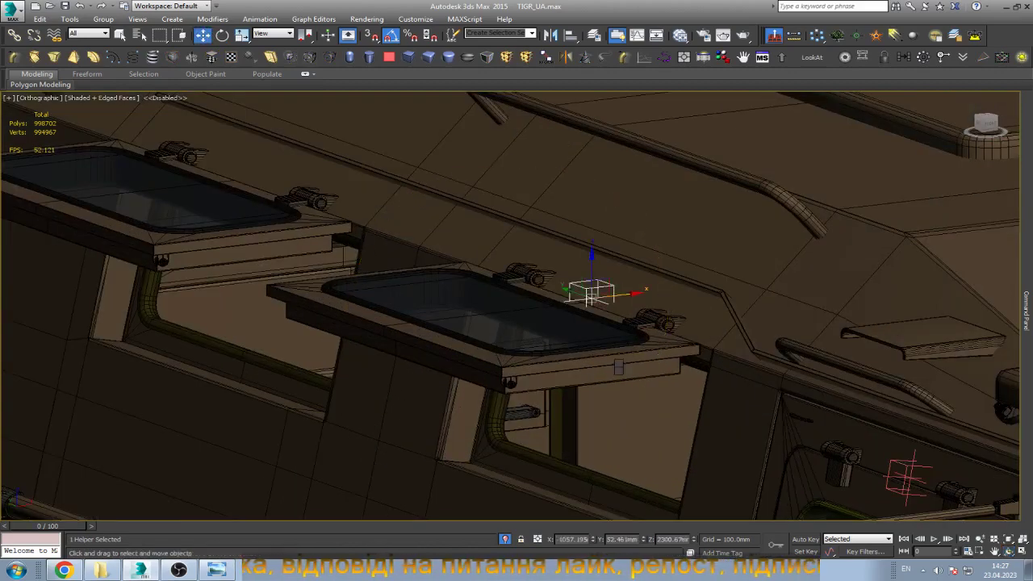
key(e)
mouse_move(564, 311)
mouse_down()
mouse_move(553, 284)
mouse_move(548, 293)
mouse_up()
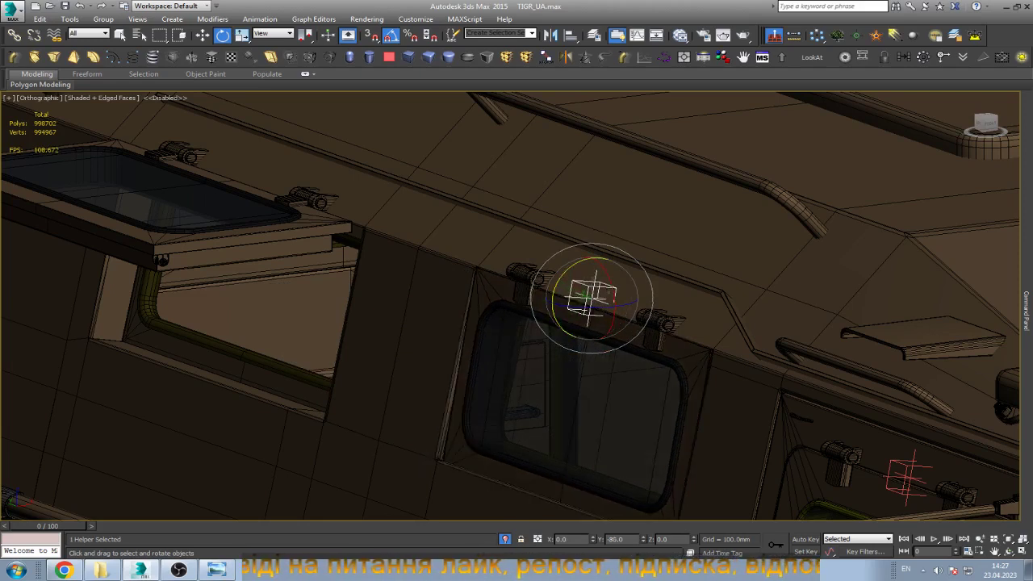
Select the window hatch, tilt it slightly and frame it.
click(564, 387)
middle_drag(564, 388, 496, 294)
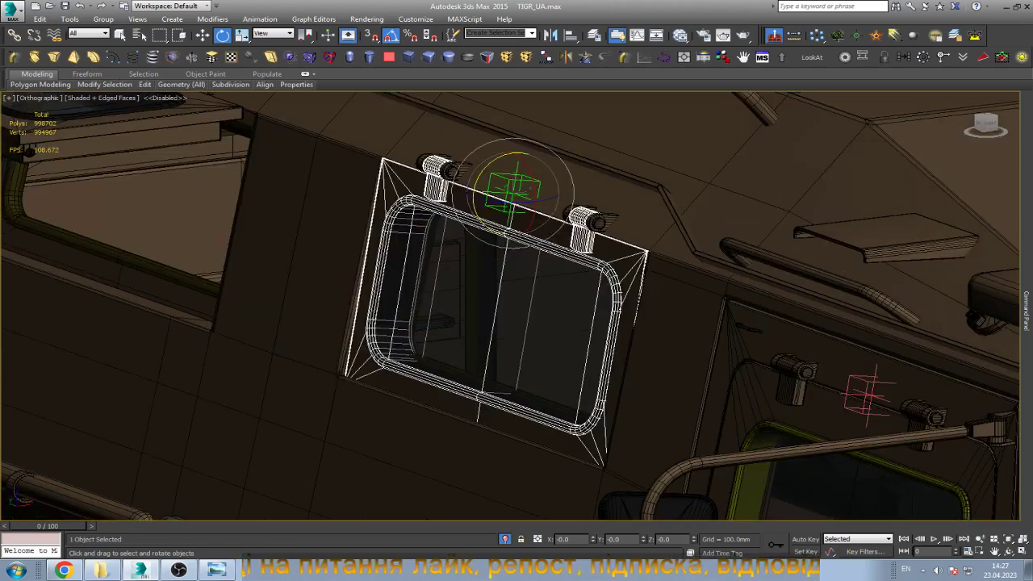
scroll(378, 355, up, 5)
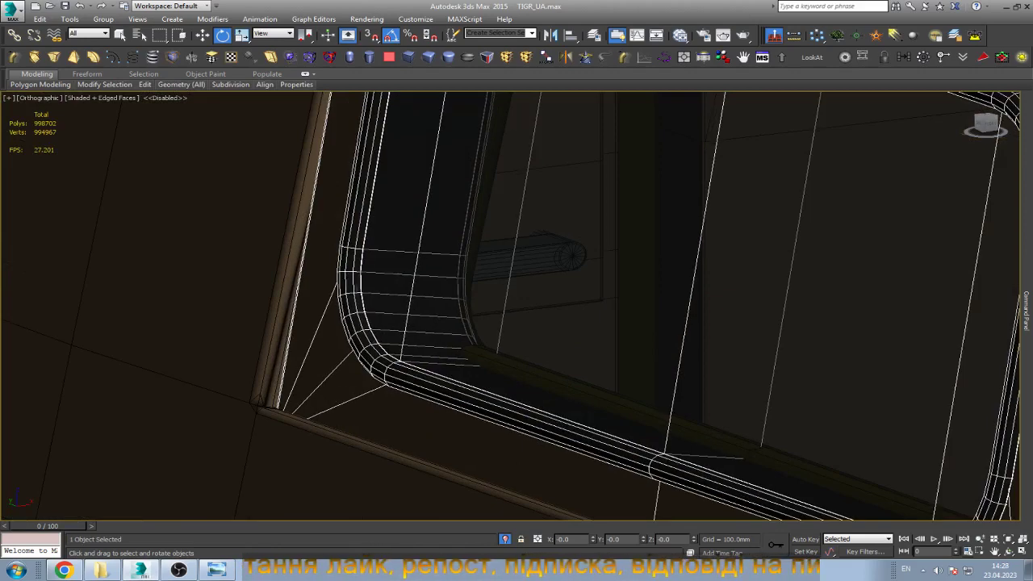
drag(380, 354, 364, 359)
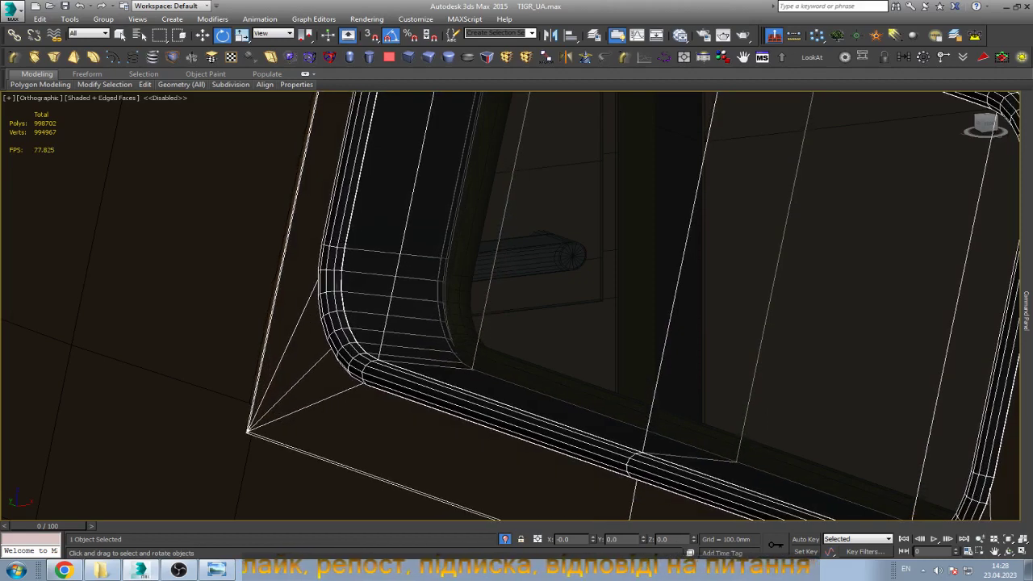
key(w)
key(z)
Undo the stray change and swing the hatch down -65° about Y.
scroll(488, 458, up, 10)
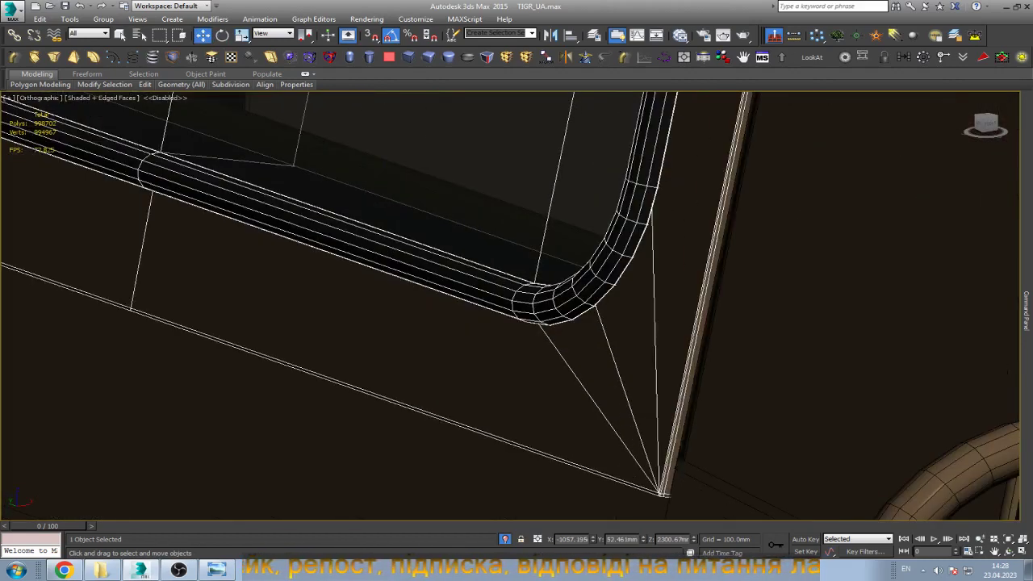
scroll(488, 458, down, 12)
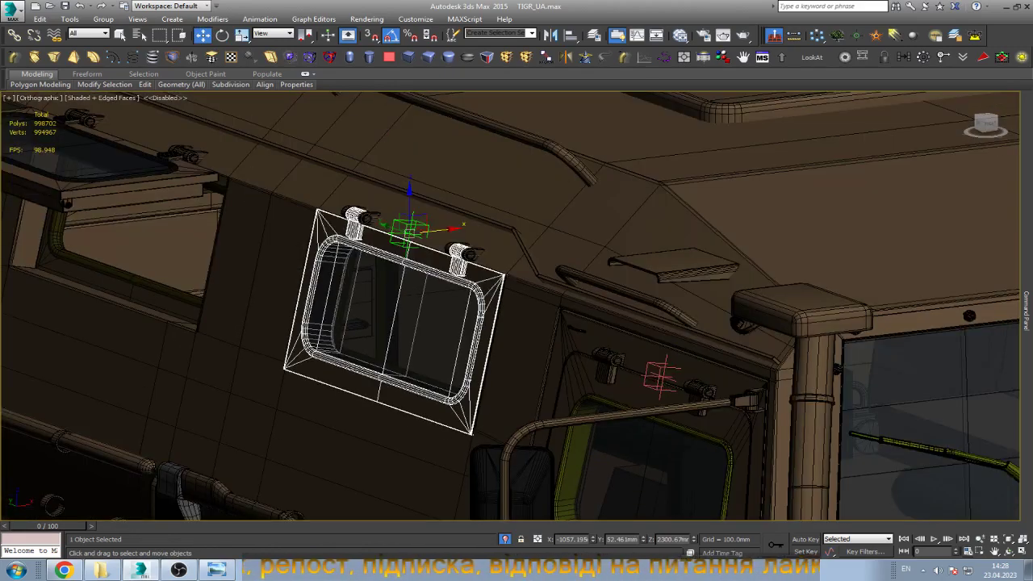
scroll(468, 409, down, 4)
scroll(270, 282, up, 5)
key(ctrl+z)
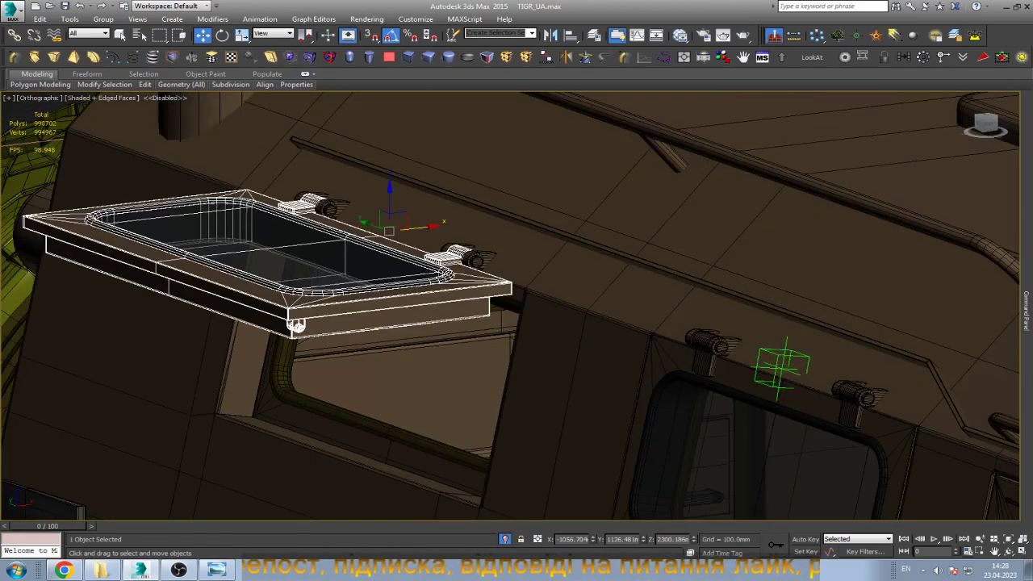
key(e)
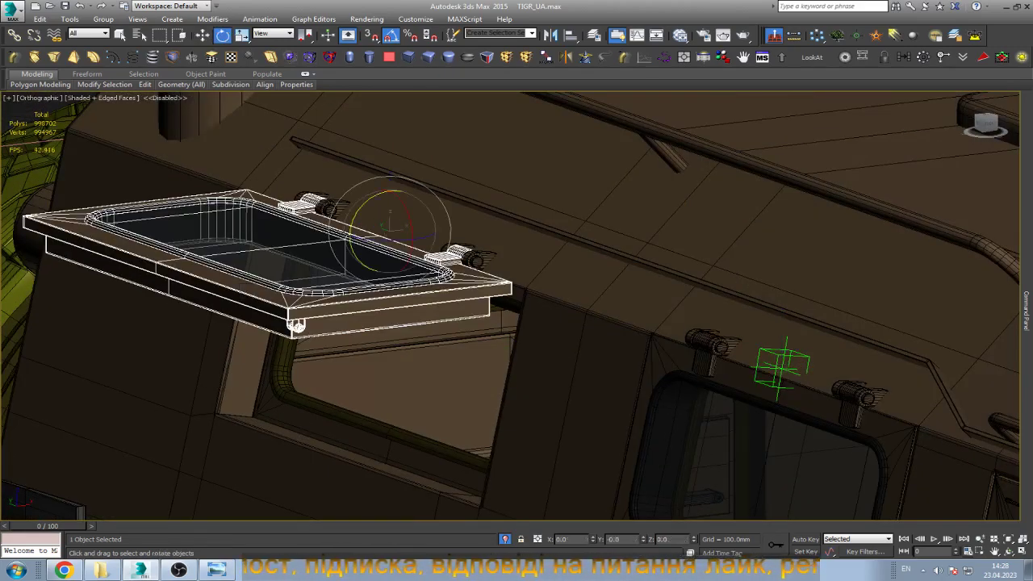
mouse_move(363, 227)
mouse_down()
mouse_move(367, 242)
mouse_move(364, 232)
mouse_up()
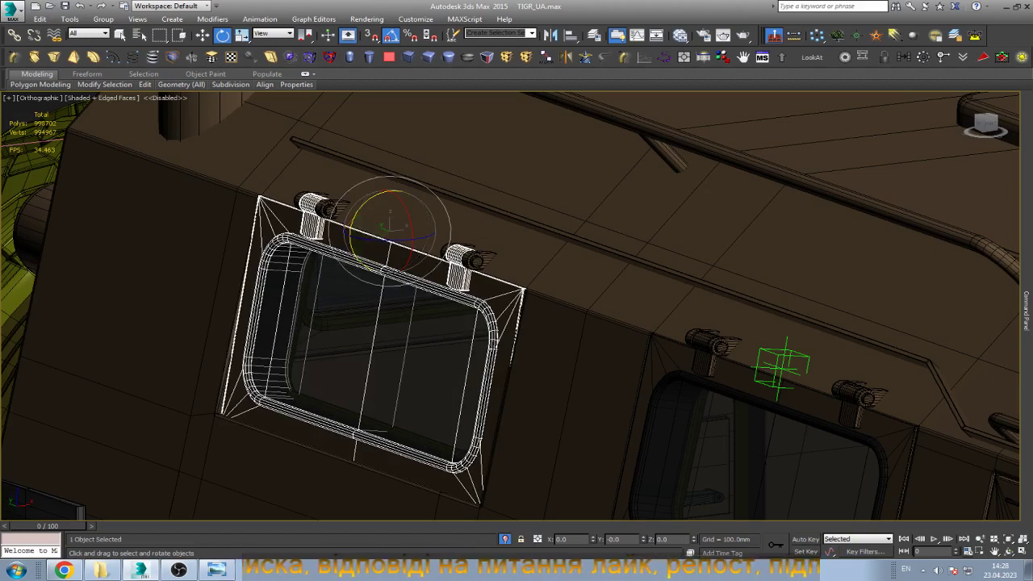
drag(364, 232, 364, 235)
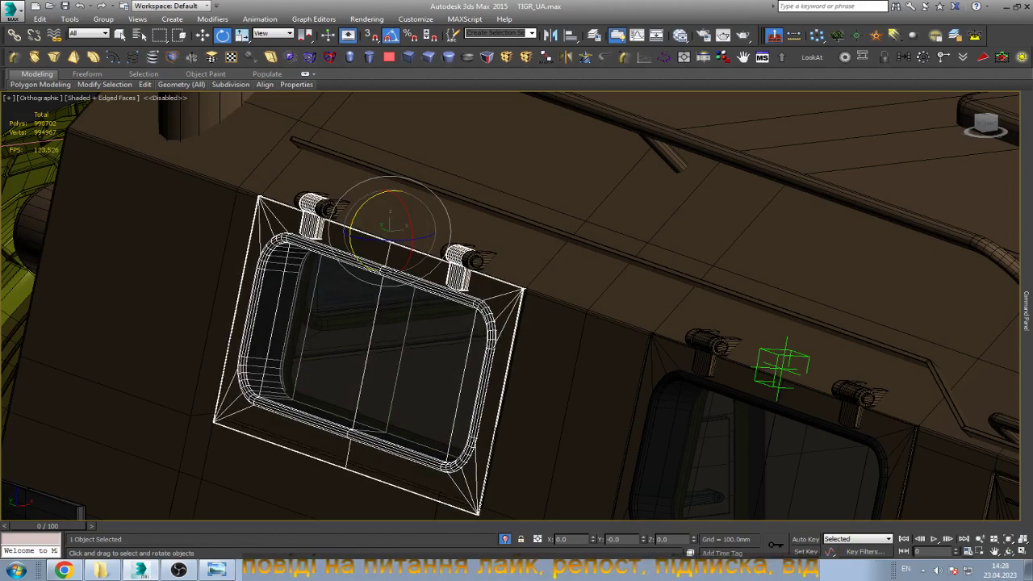
Isolate the selected hatch in Front view and clear the selection.
key(w)
scroll(496, 419, down, 5)
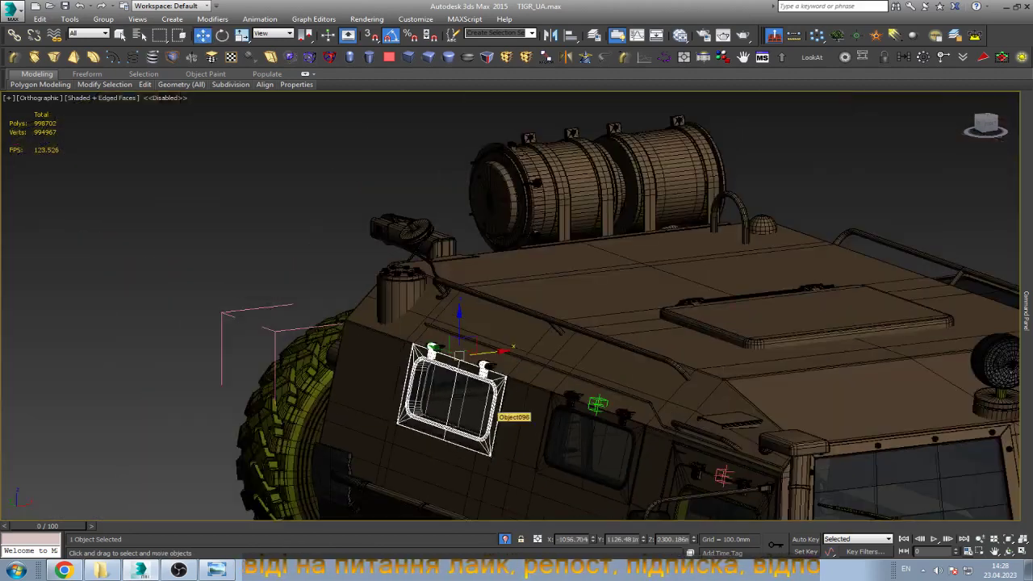
key(f)
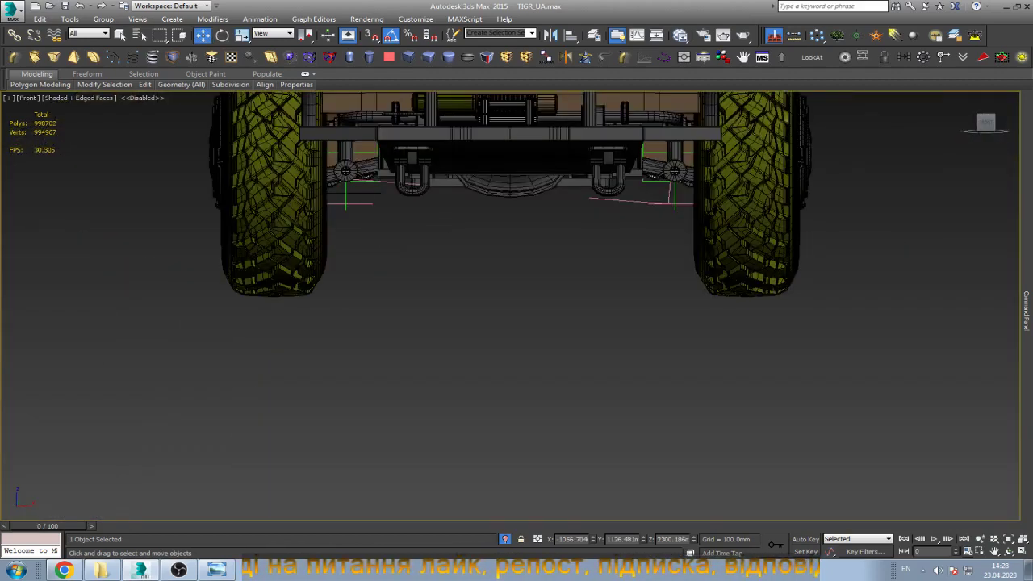
scroll(516, 307, up, 10)
key(alt+q)
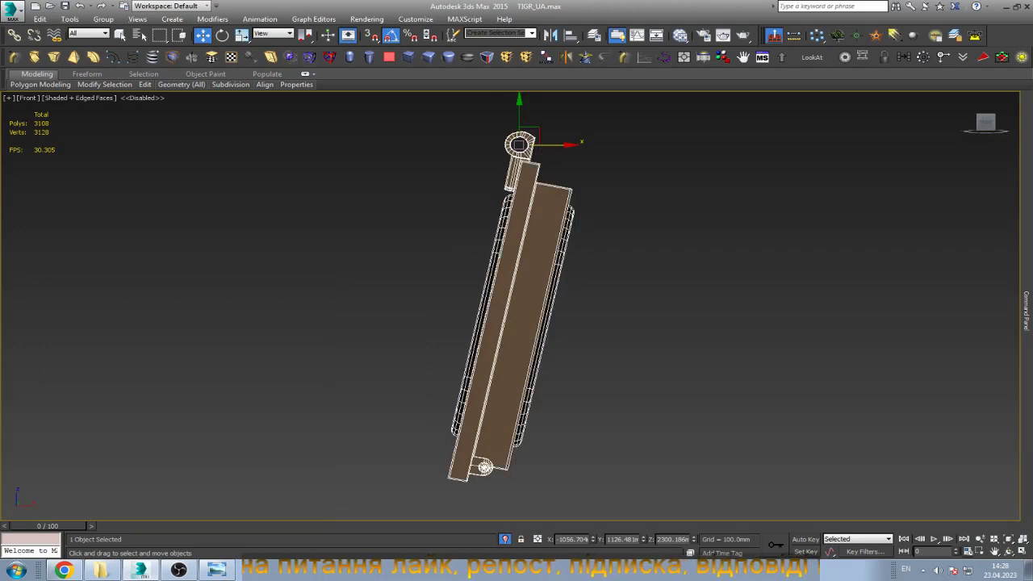
key(ctrl+d)
Create a point helper and align it to hatch Object047 in X, Y and Z.
click(856, 35)
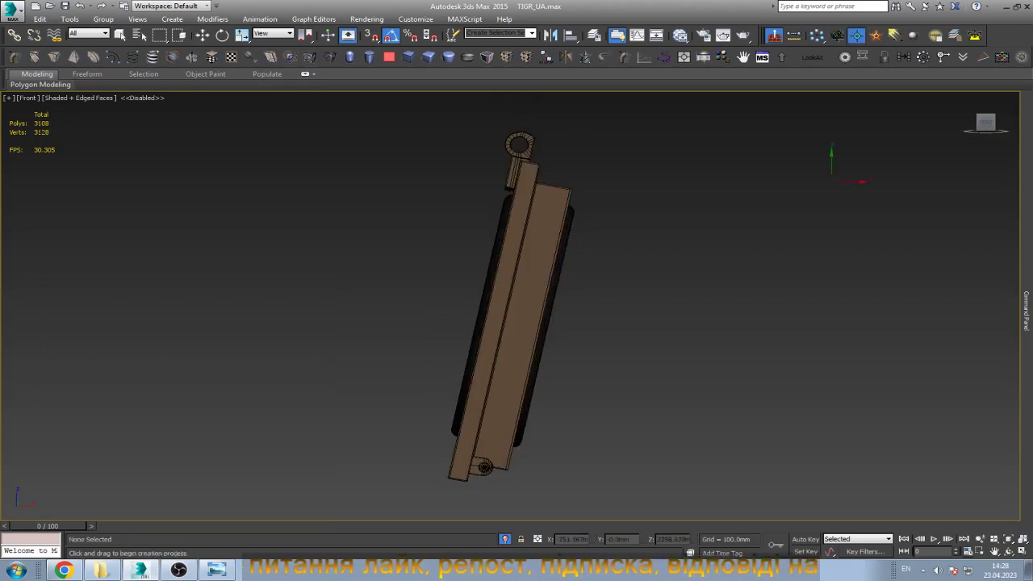
click(830, 185)
key(w)
key(alt+a)
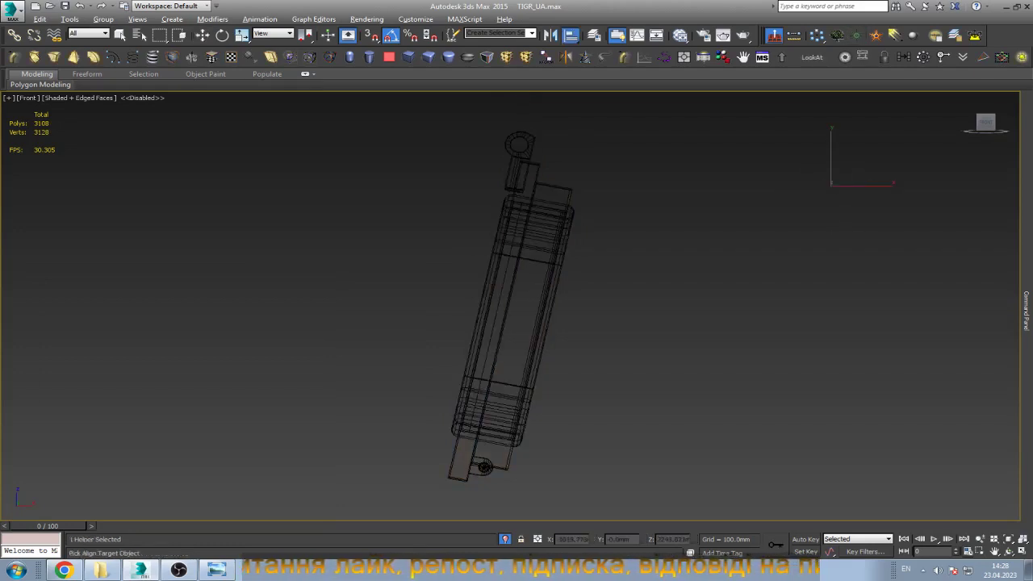
click(484, 467)
click(459, 213)
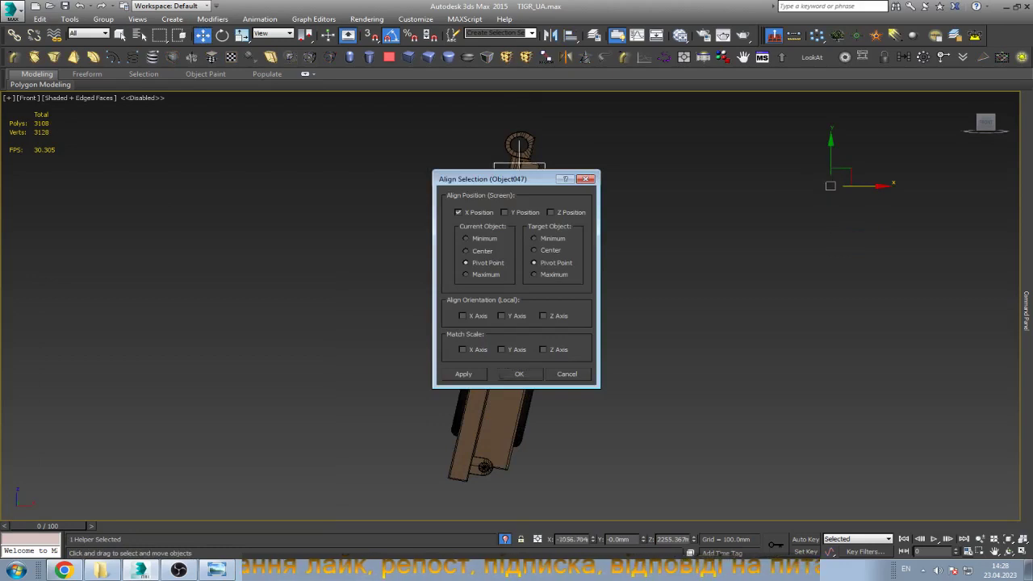
click(504, 212)
click(550, 212)
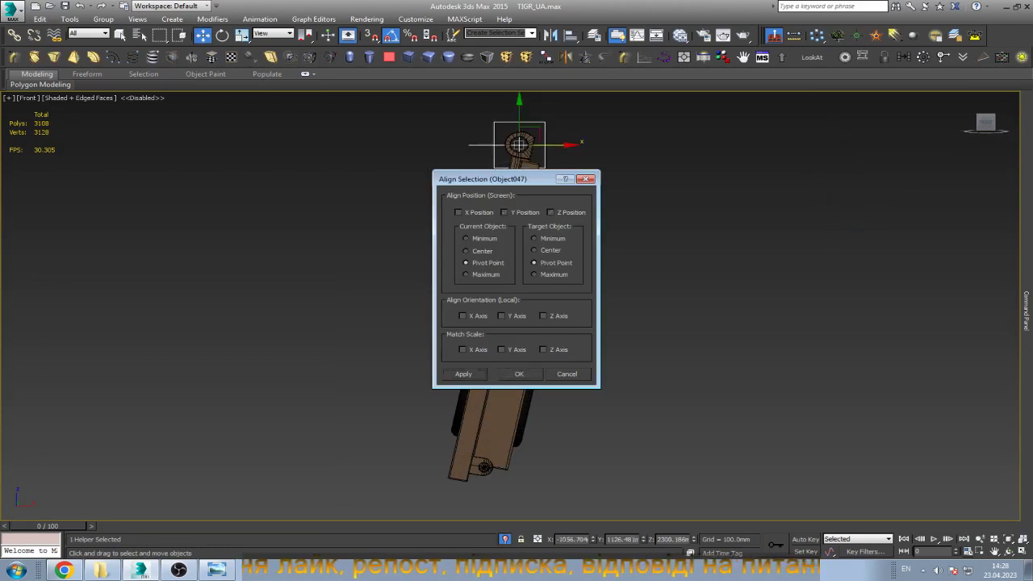
key(Return)
Link the hatch to the new point helper and deselect it.
scroll(516, 306, up, 3)
scroll(543, 249, up, 2)
click(593, 242)
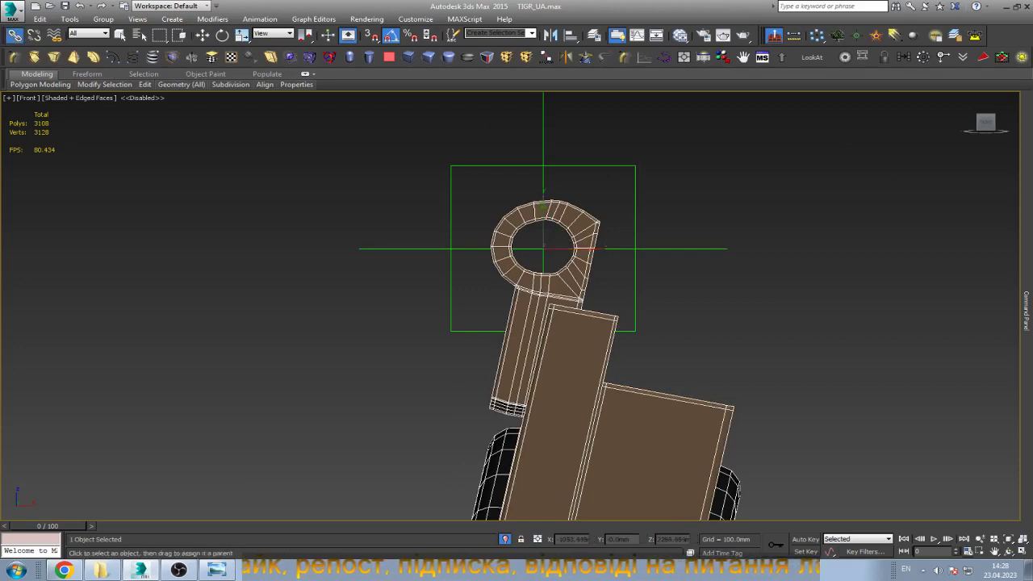
drag(593, 242, 629, 212)
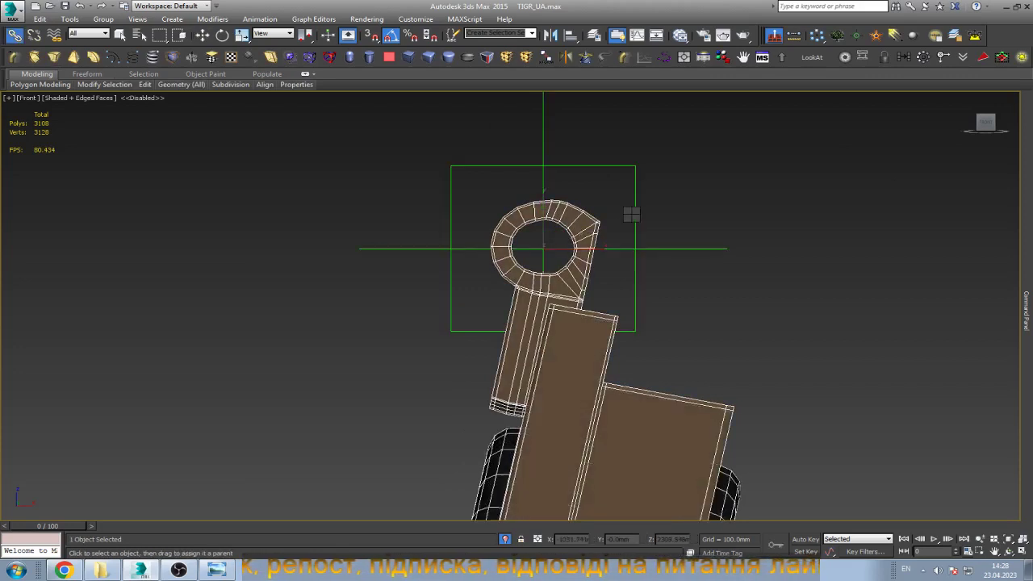
key(w)
scroll(595, 237, down, 5)
click(682, 297)
Unhide all hidden objects, layers included, and orbit toward the side-hatch helpers.
key(alt+q)
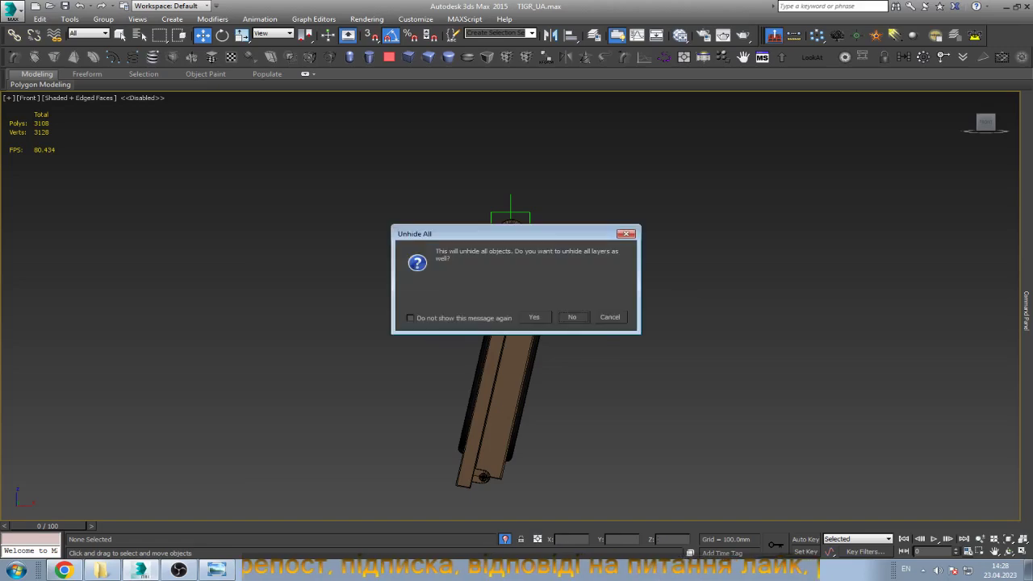
key(Return)
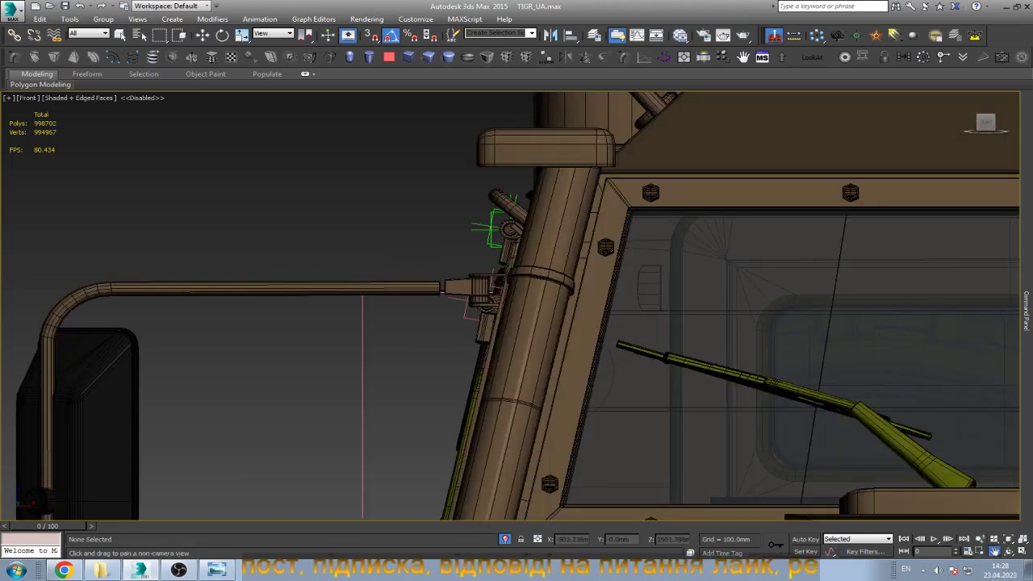
middle_drag(613, 306, 510, 301)
scroll(378, 217, up, 5)
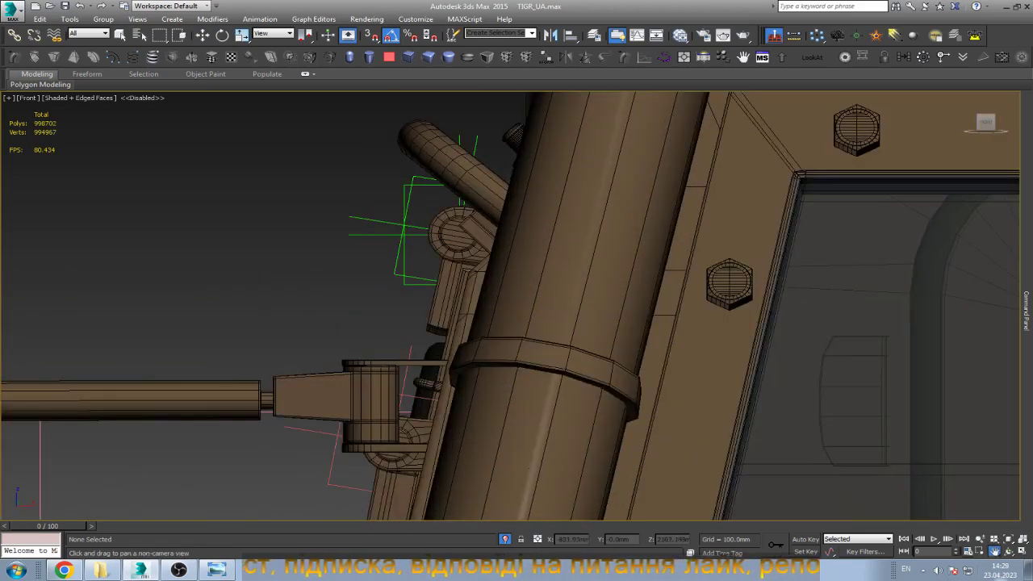
key(ctrl+r)
drag(516, 242, 460, 331)
key(w)
Select the hatch point helper and rotate it to test the hatch swinging open.
click(686, 387)
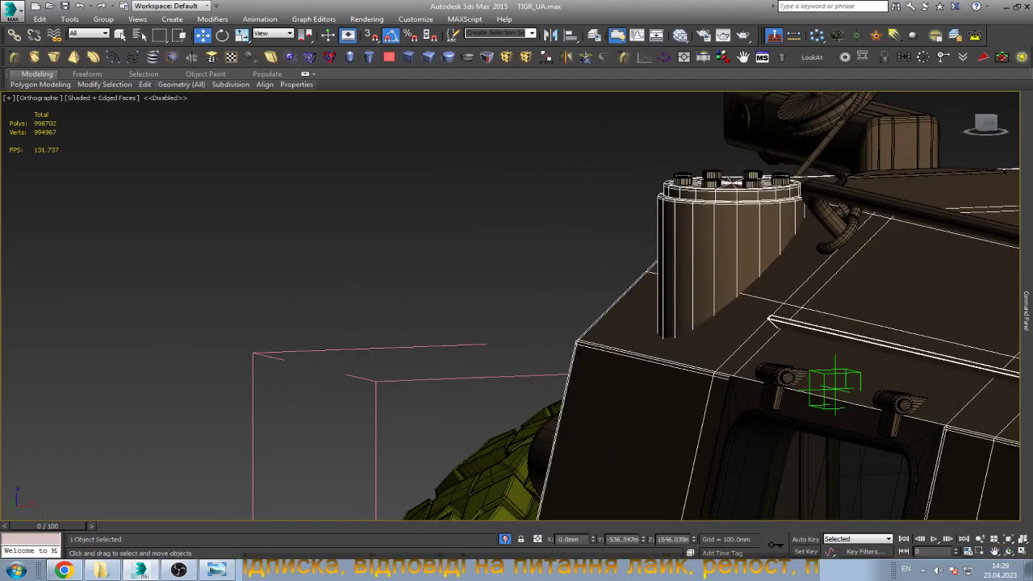
click(833, 390)
key(z)
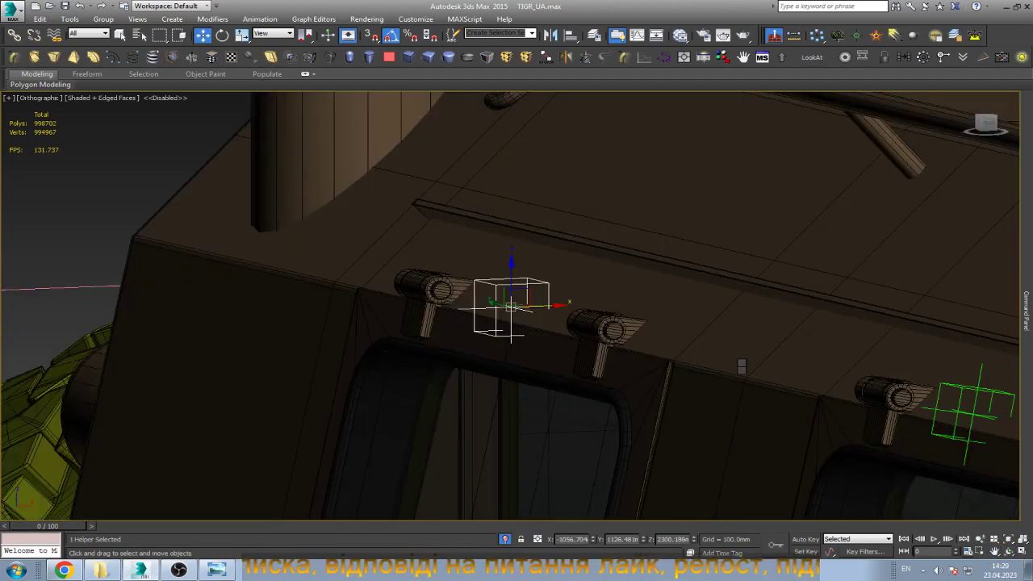
key(e)
scroll(738, 362, down, 1)
scroll(535, 311, down, 3)
alt+middle_drag(535, 311, 565, 311)
scroll(535, 311, up, 2)
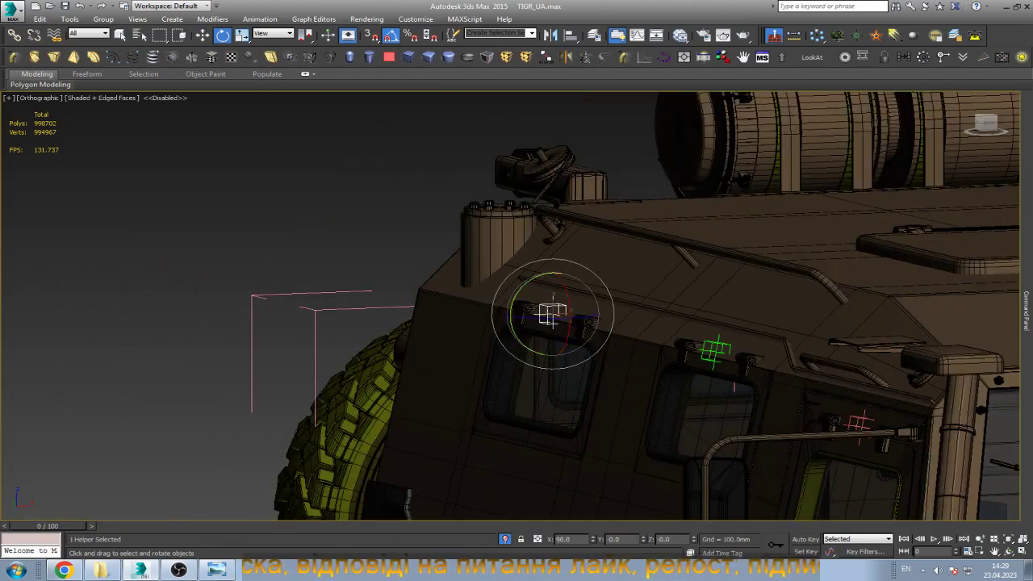
drag(548, 316, 547, 316)
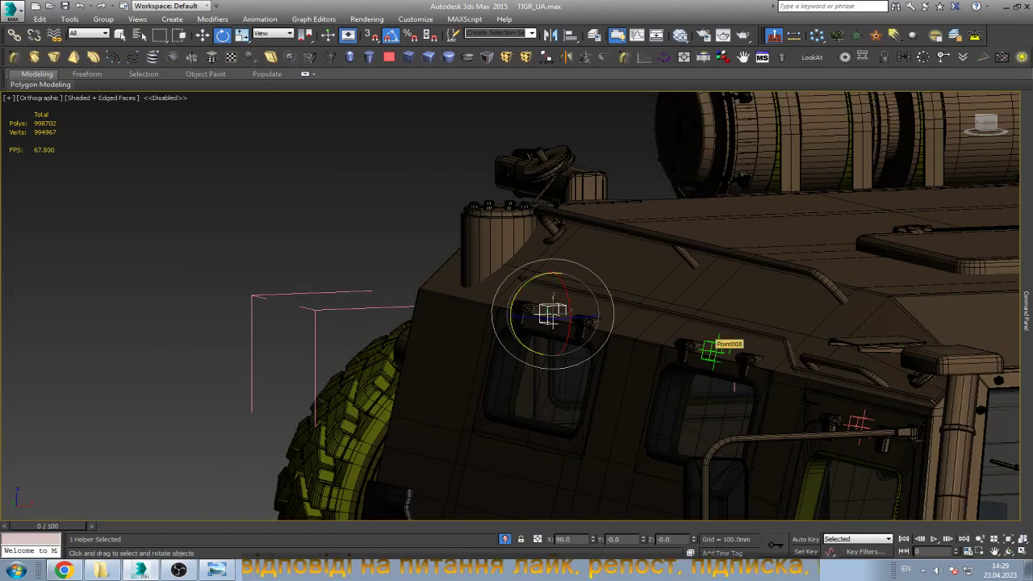
Change the Point009 and Point008 helpers' object colour from green to red.
click(1027, 311)
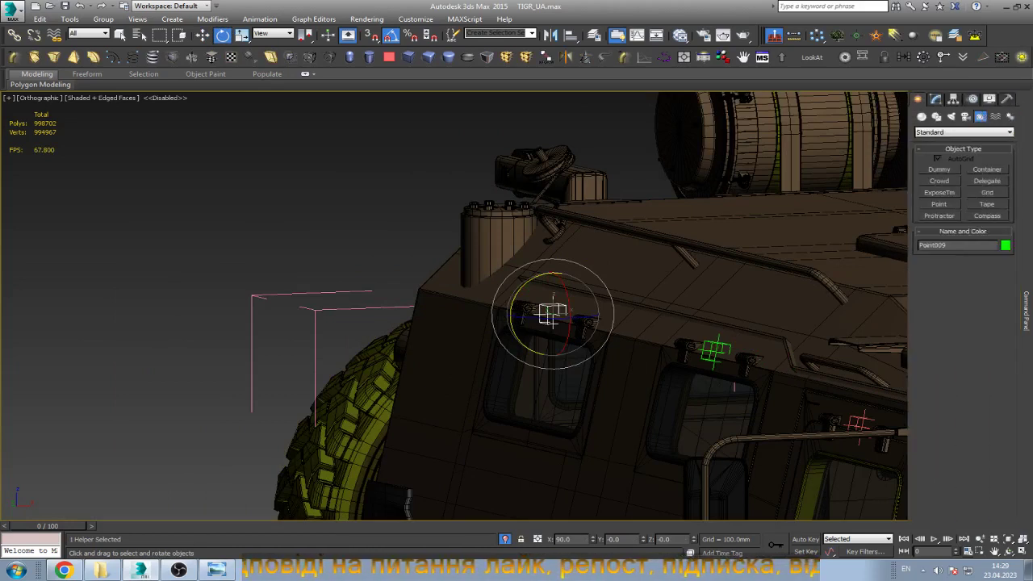
click(1005, 245)
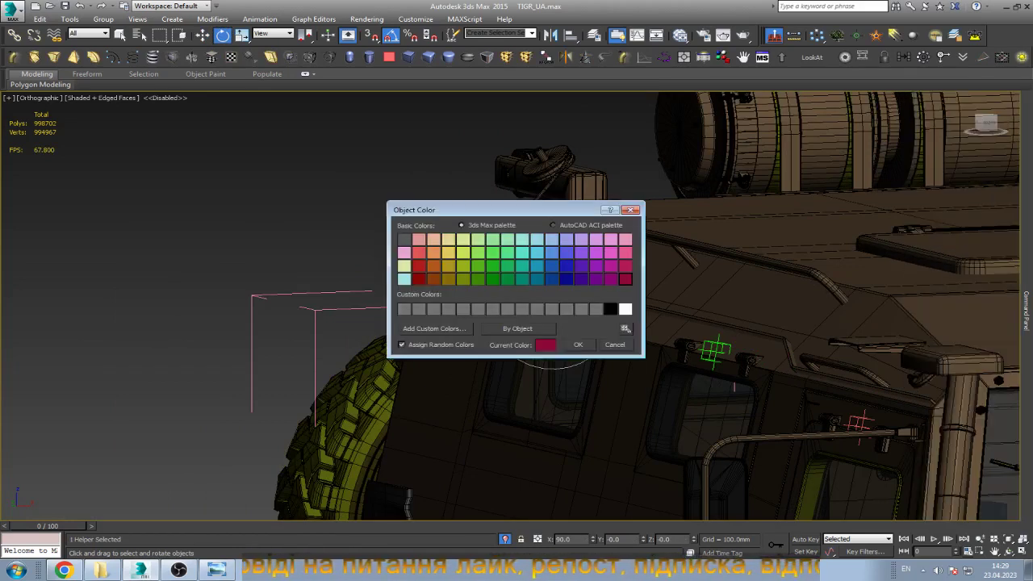
click(577, 345)
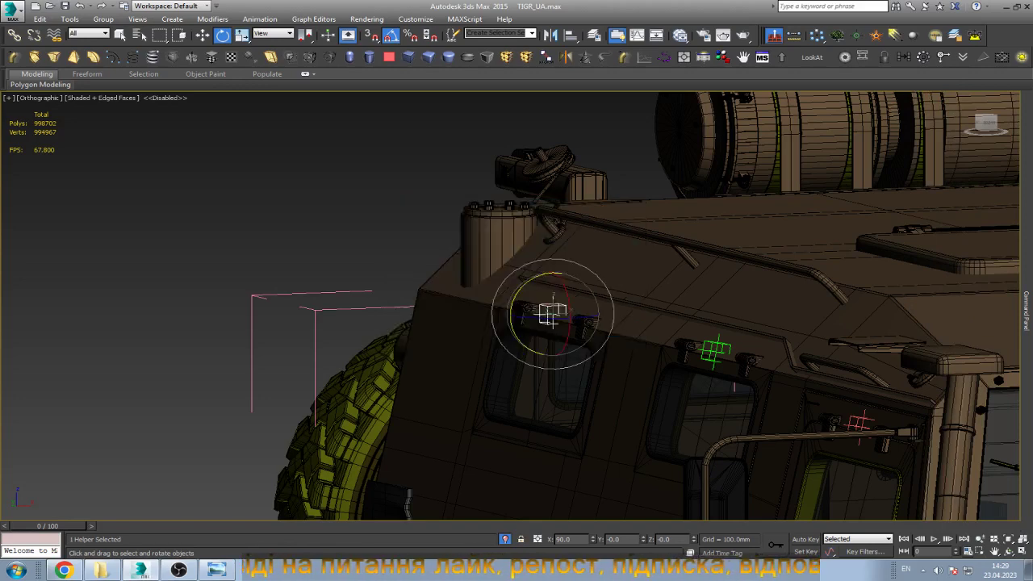
click(714, 350)
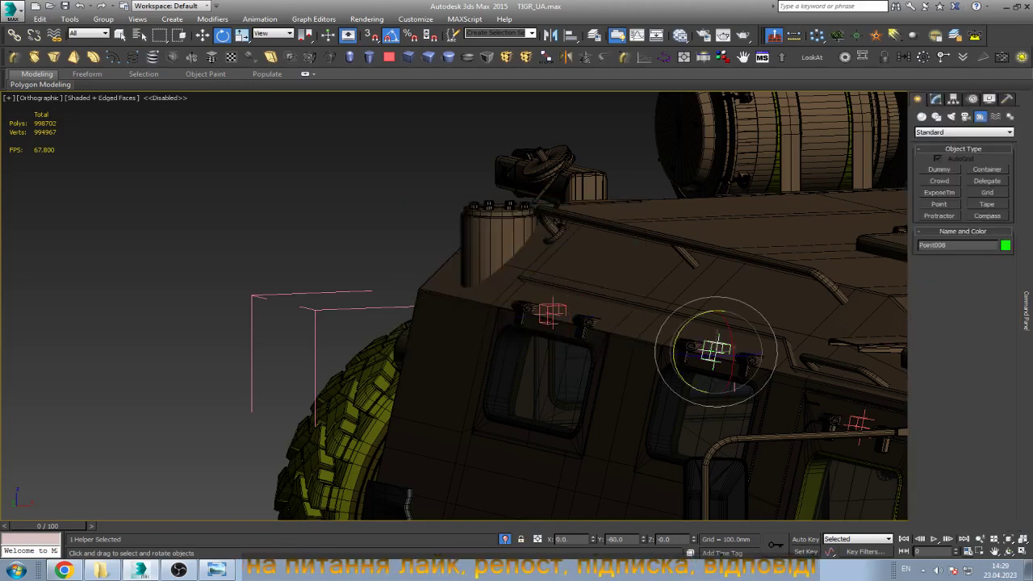
click(1005, 244)
click(418, 252)
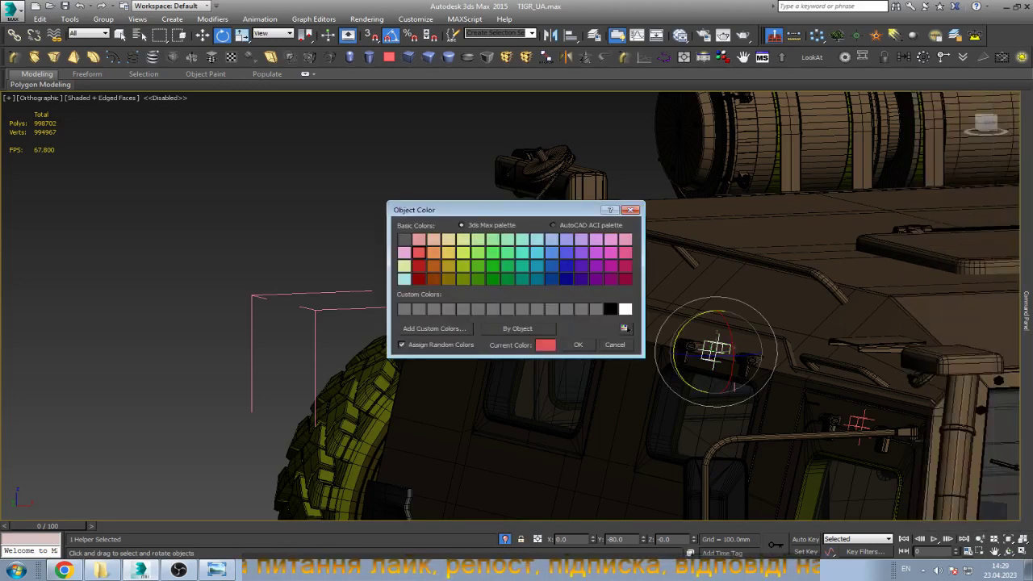
click(578, 344)
alt+middle_drag(578, 344, 613, 306)
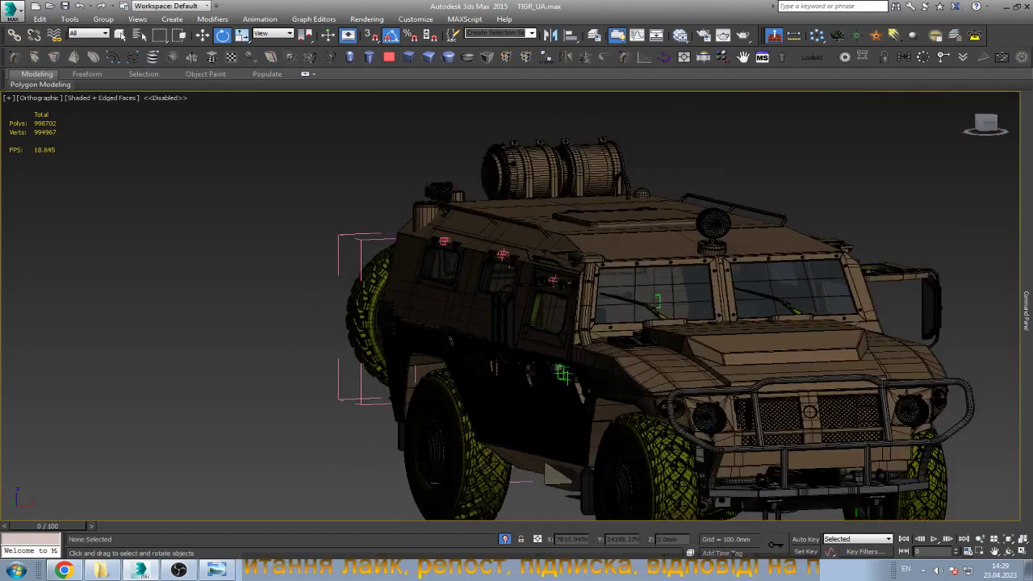
Rotate the rear side hatch closed on its hinge.
click(1007, 551)
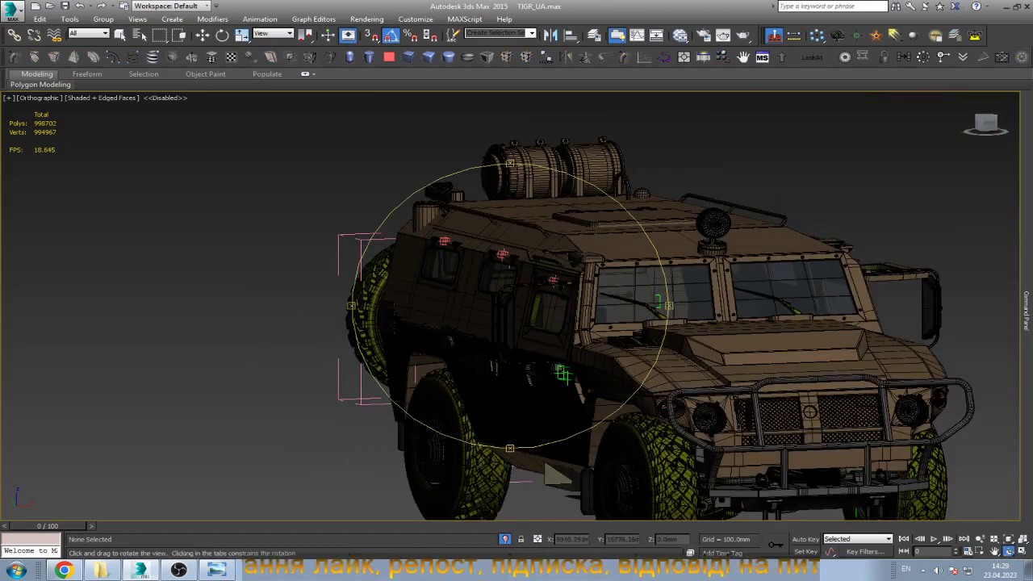
drag(516, 307, 564, 306)
scroll(516, 306, up, 5)
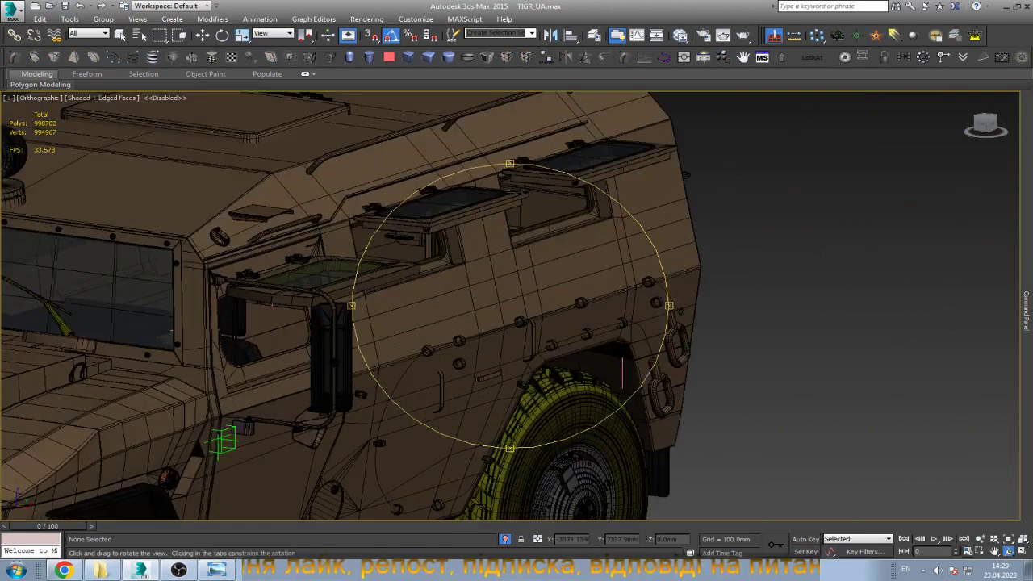
key(e)
click(593, 151)
key(z)
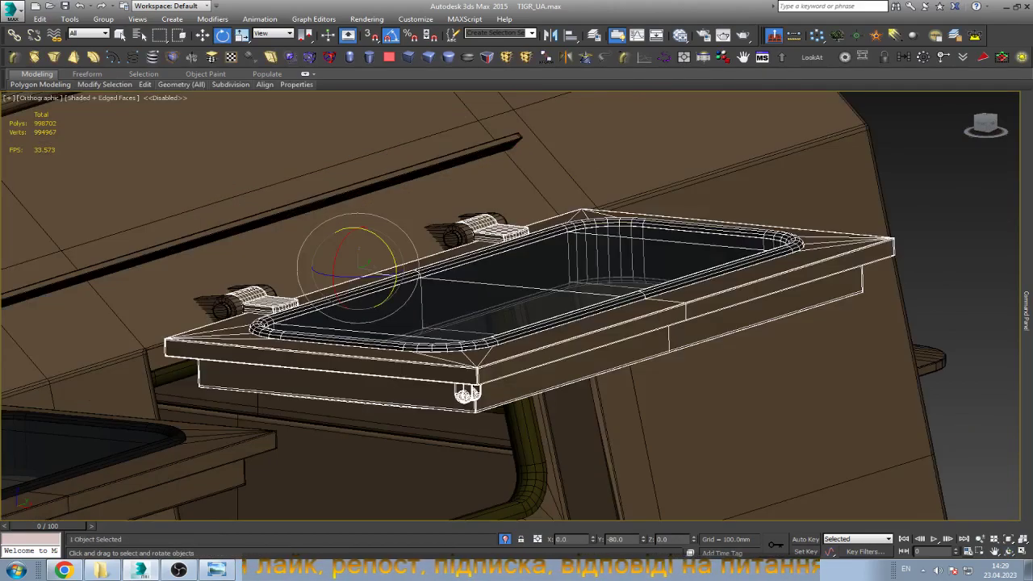
drag(394, 256, 379, 275)
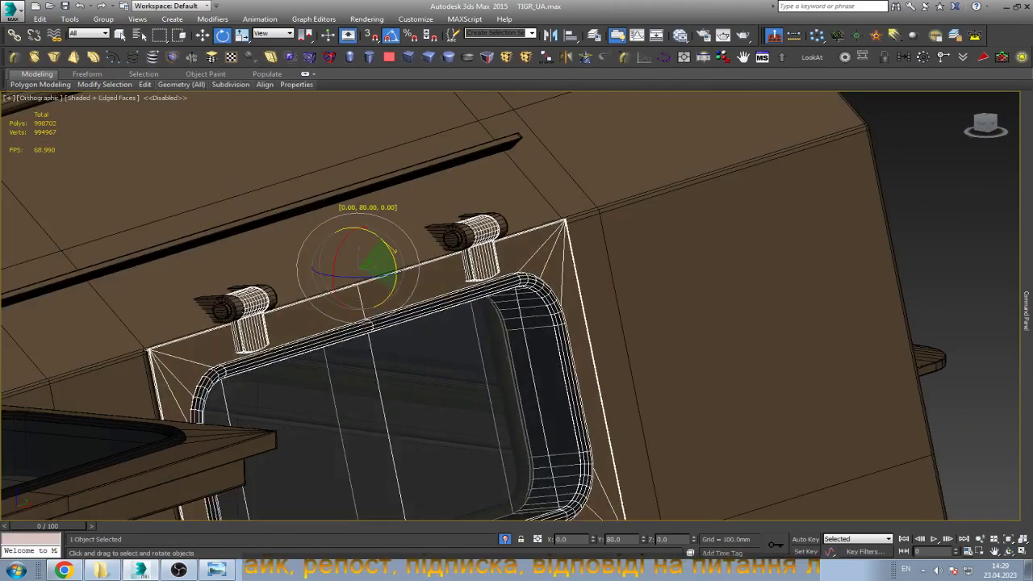
scroll(518, 237, down, 5)
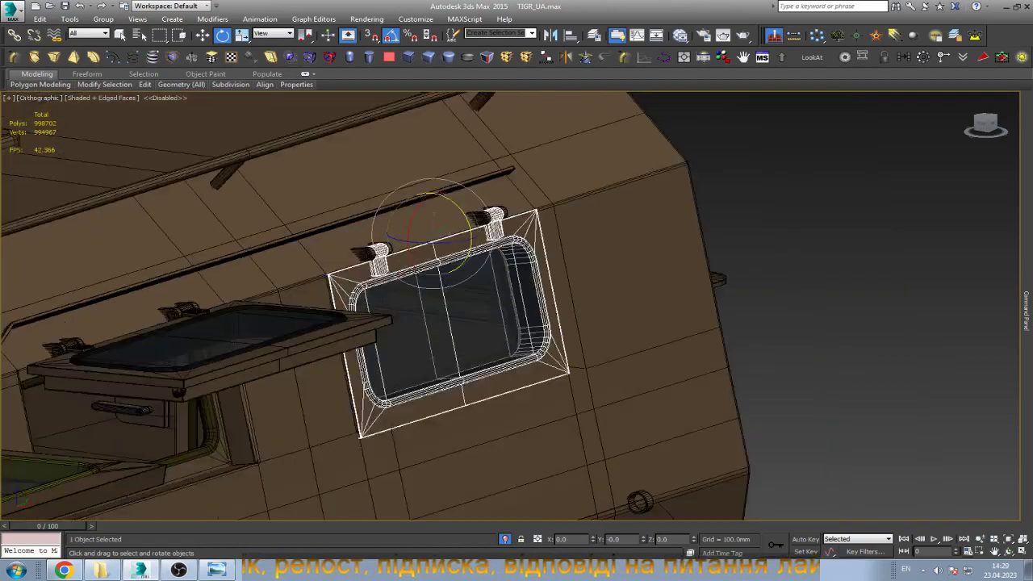
scroll(316, 270, up, 5)
Test the front side hatch's rotation, undo it, and swing it about its hinge.
click(316, 268)
scroll(372, 349, down, 3)
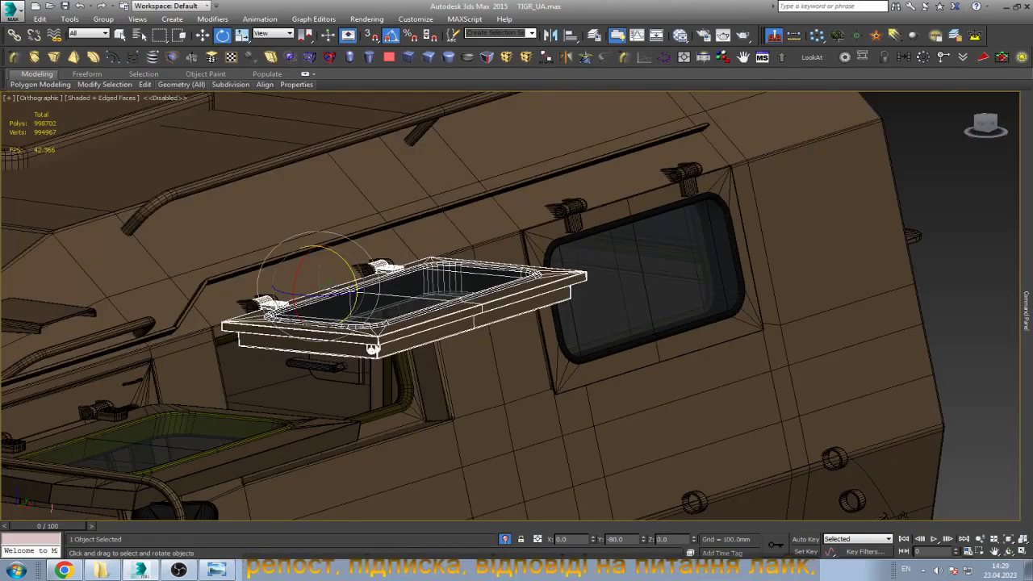
drag(355, 290, 339, 311)
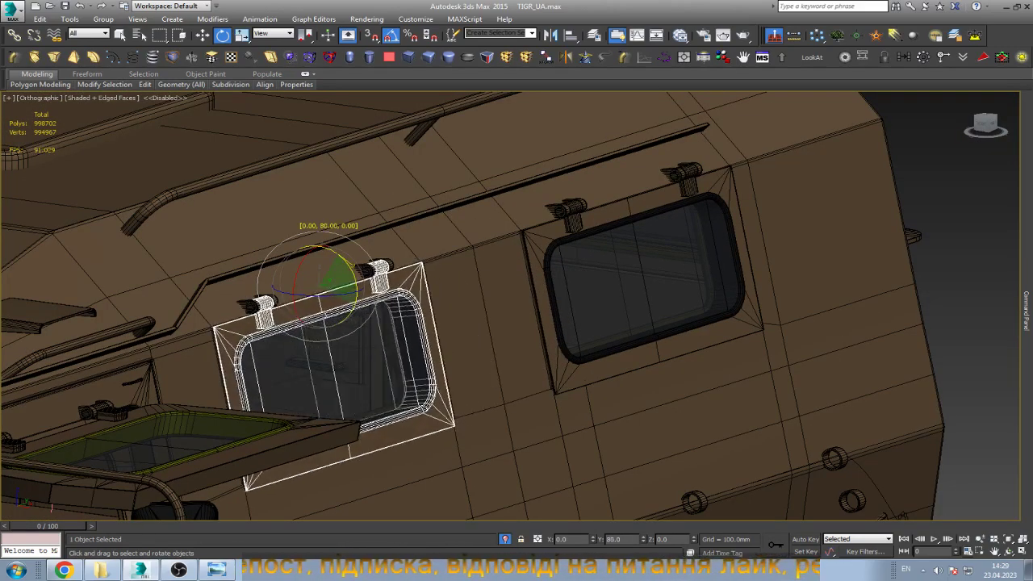
scroll(520, 268, down, 4)
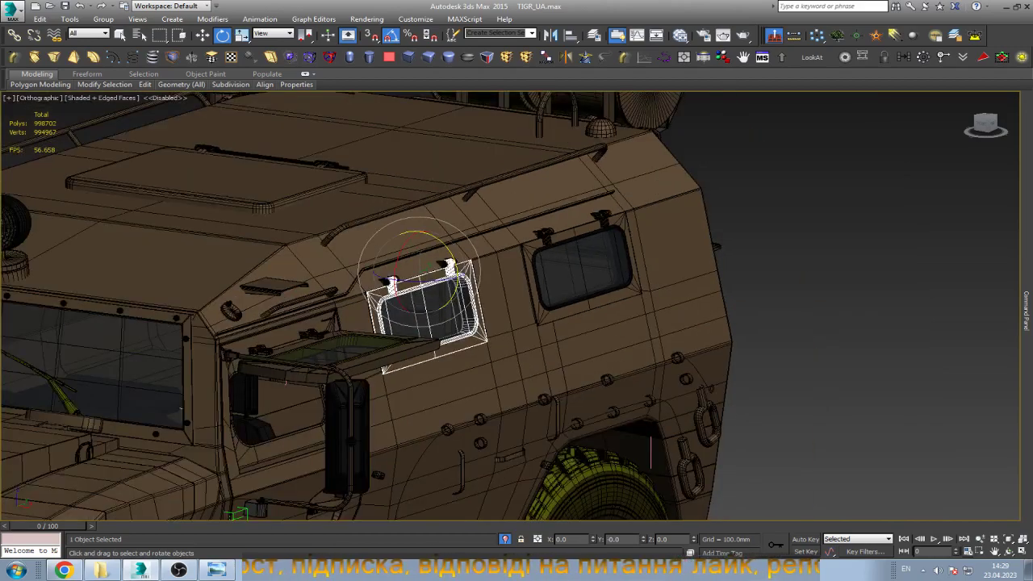
key(ctrl+z)
scroll(300, 344, up, 5)
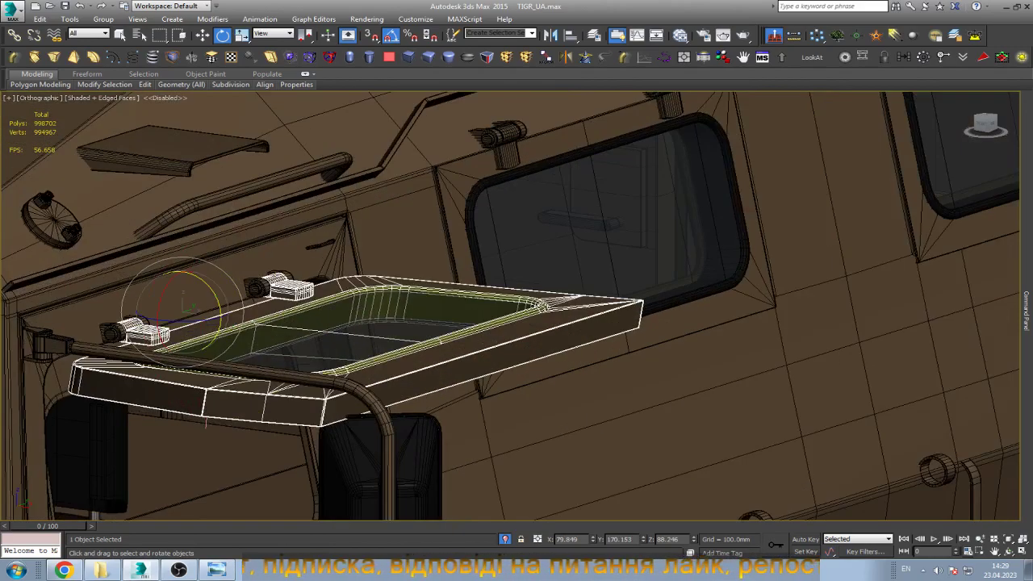
drag(216, 308, 216, 282)
scroll(238, 286, down, 4)
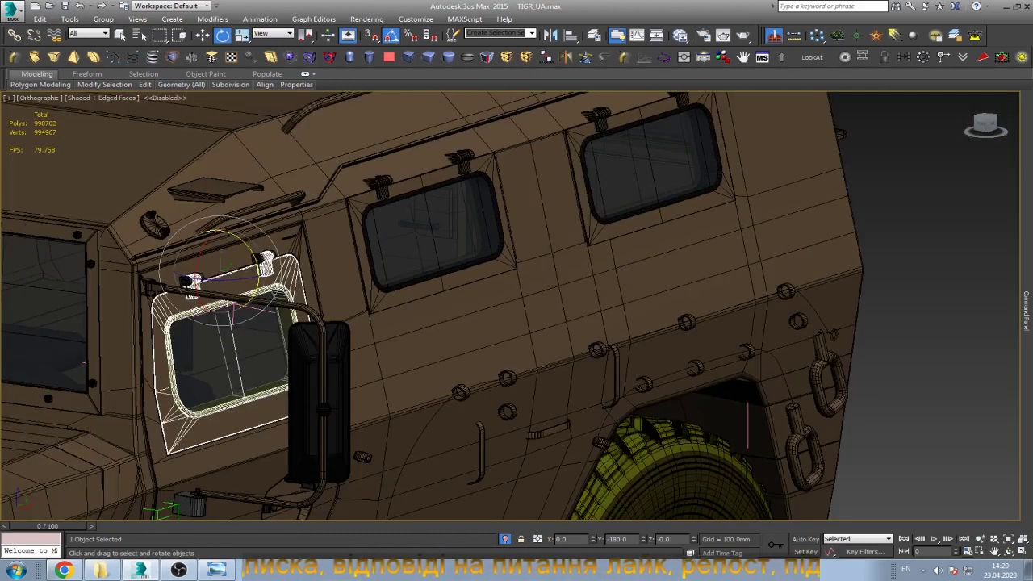
Isolate the front side hatch so it is shown alone.
key(w)
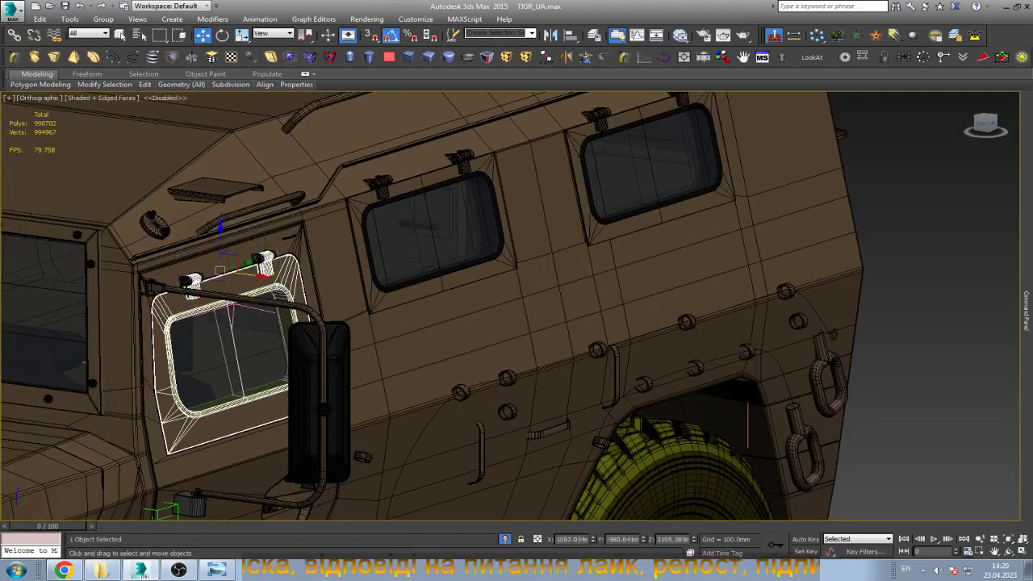
key(z)
key(alt+q)
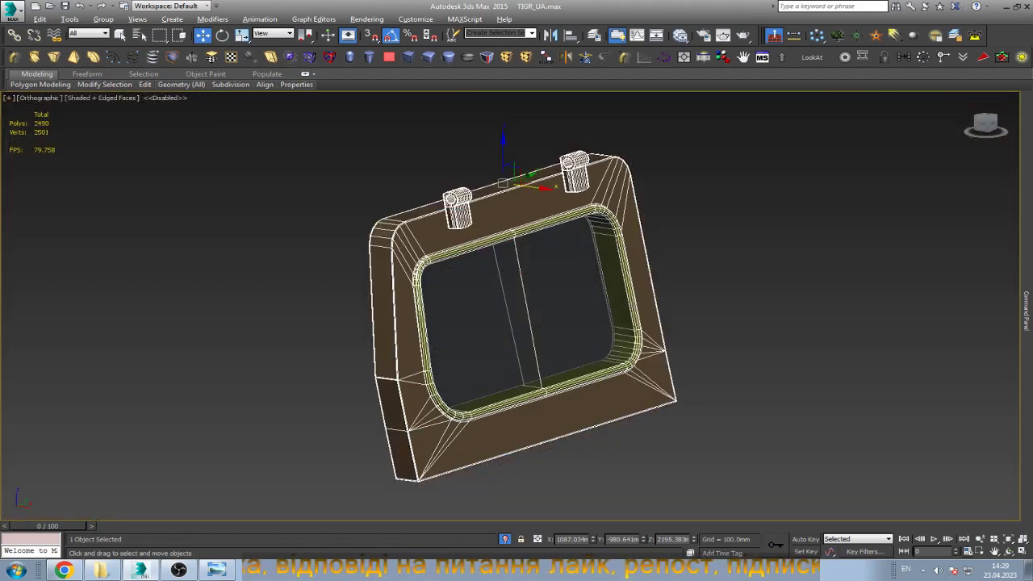
In the front view, place a new point helper beside the hatch.
key(f)
key(z)
key(ctrl+d)
scroll(516, 201, up, 5)
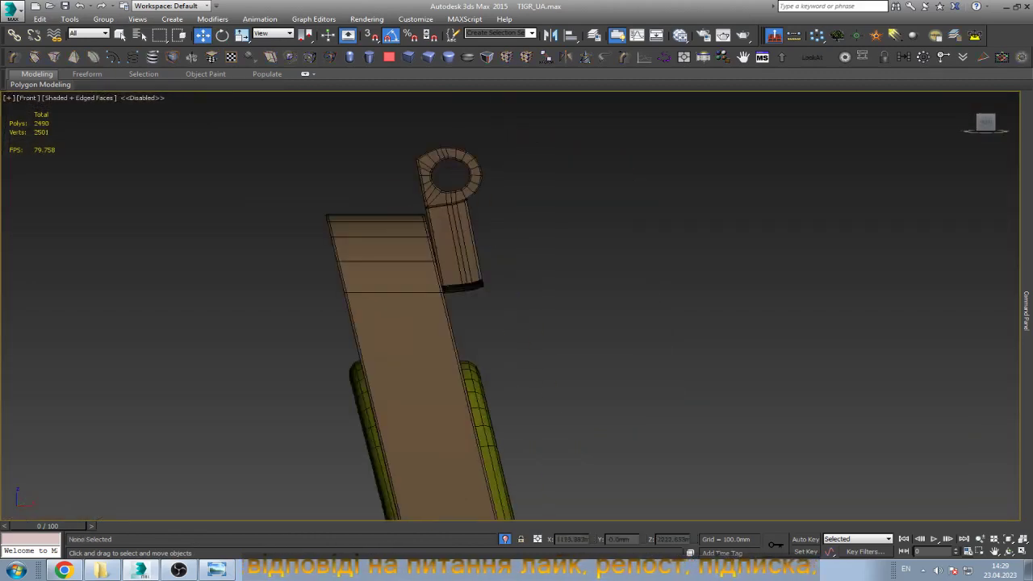
scroll(500, 113, up, 3)
click(856, 34)
click(779, 265)
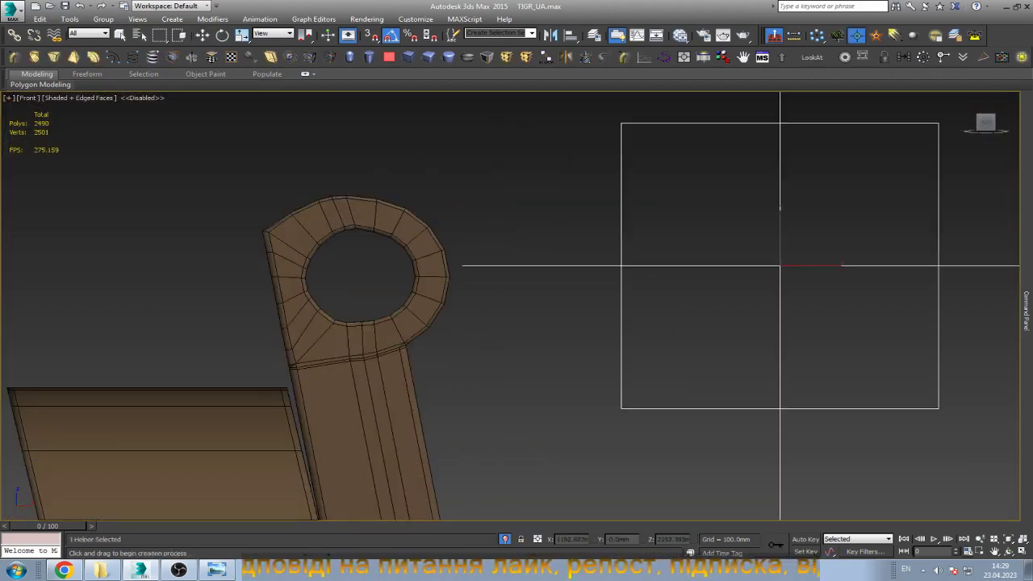
Align the point helper to the hinge ring's X, Y and Z position.
key(w)
key(alt+a)
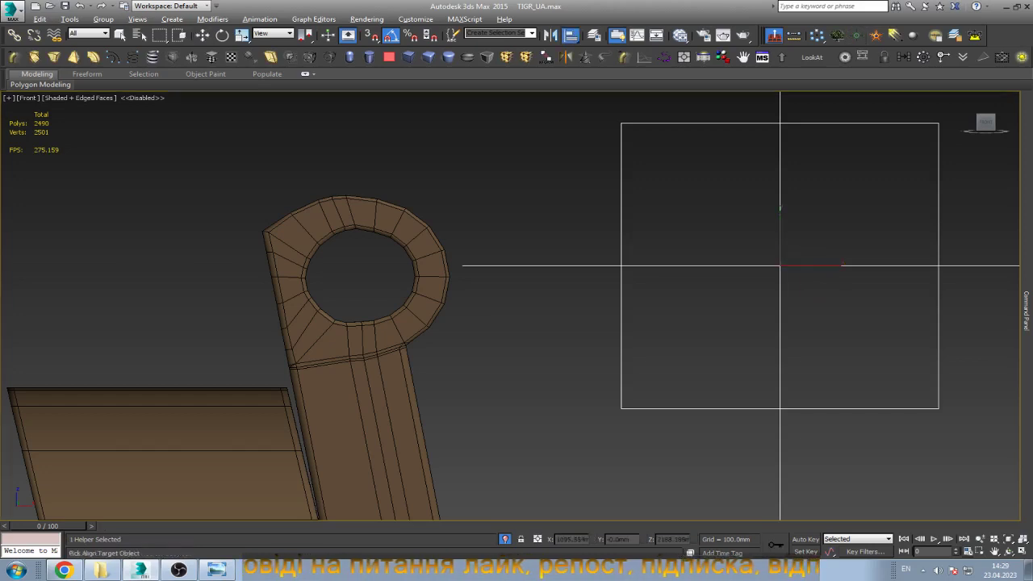
click(355, 214)
click(458, 212)
click(504, 212)
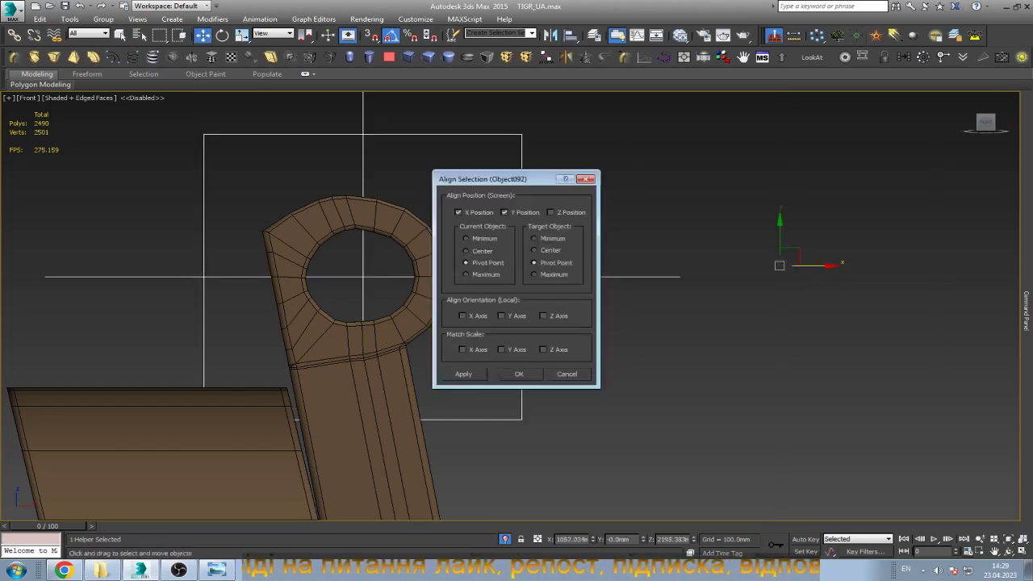
click(550, 212)
key(Return)
key(ctrl+d)
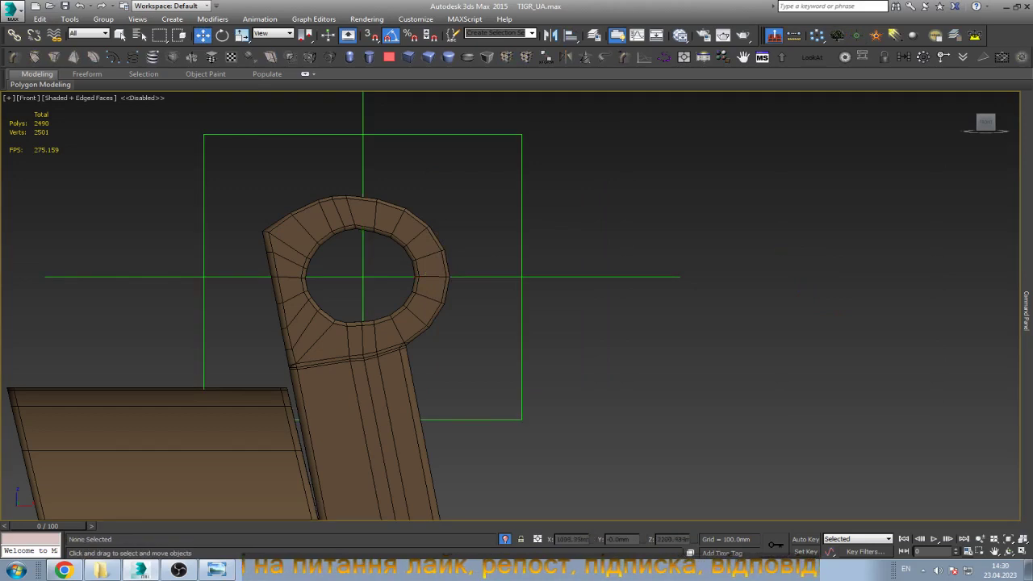
Set the point helper's object colour to red.
click(363, 276)
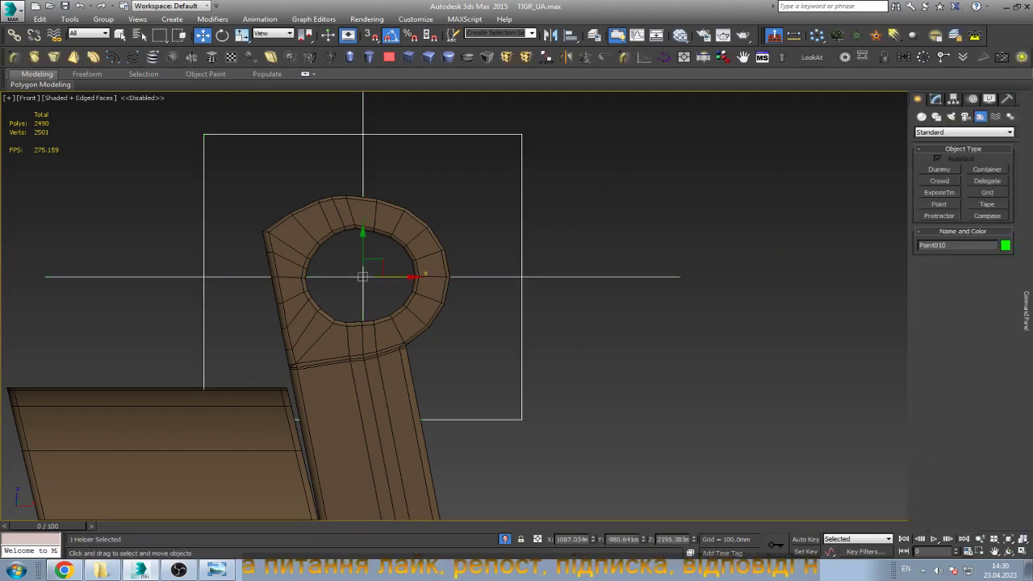
click(1004, 244)
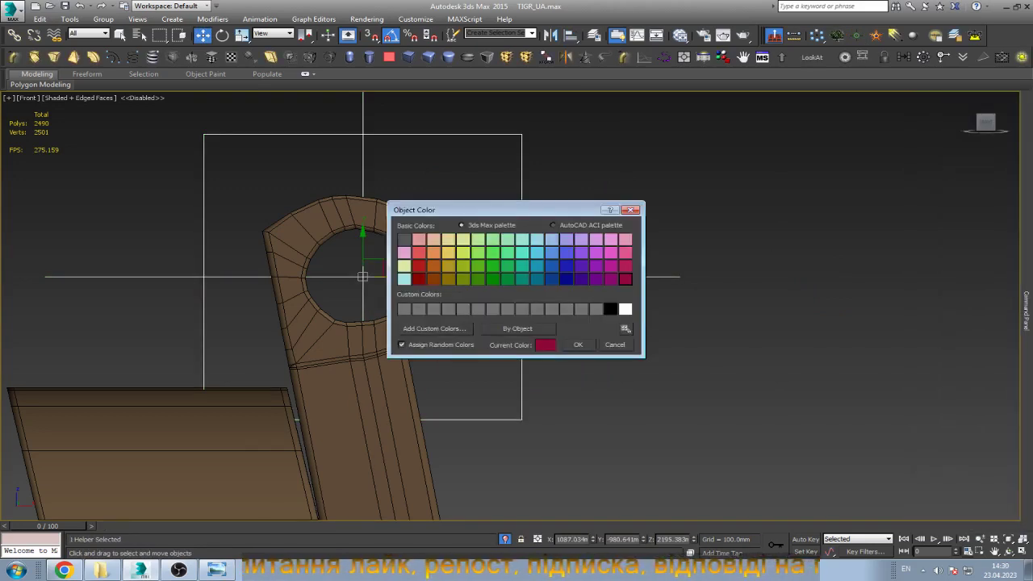
click(419, 252)
click(578, 344)
key(ctrl+d)
Link the ring-and-rod hinge mesh to the red point helper as its parent.
click(380, 339)
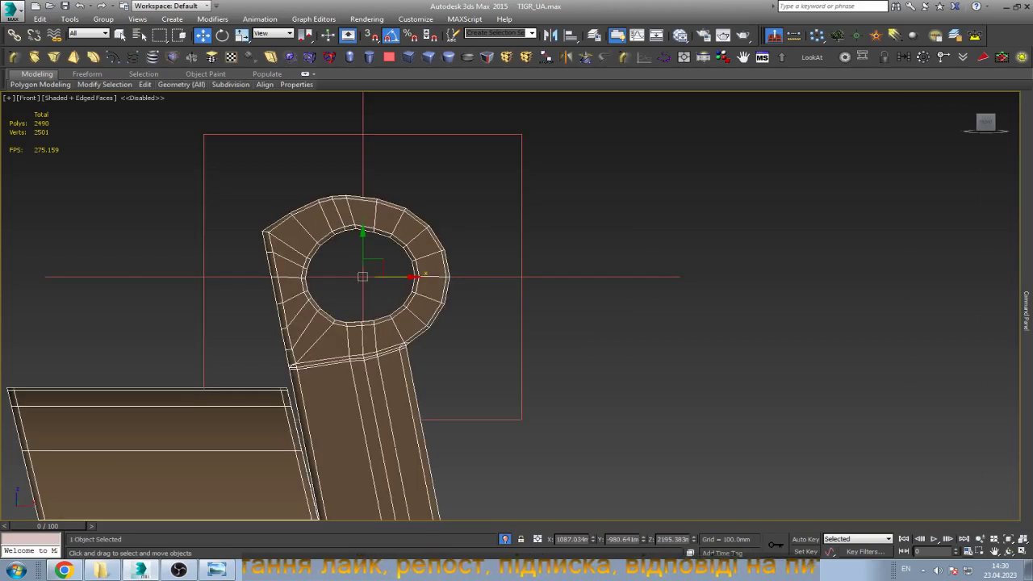
click(15, 36)
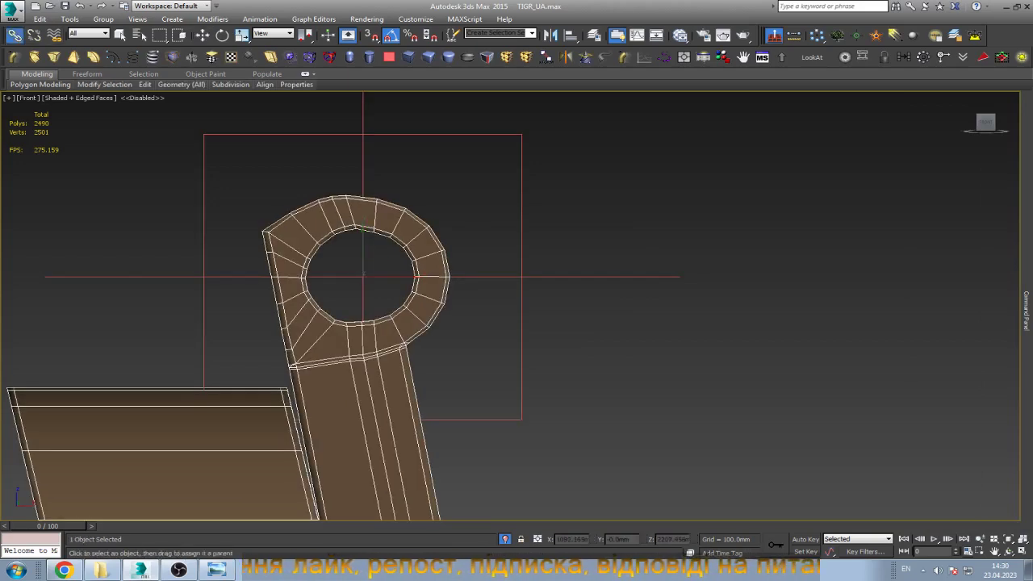
drag(403, 234, 516, 131)
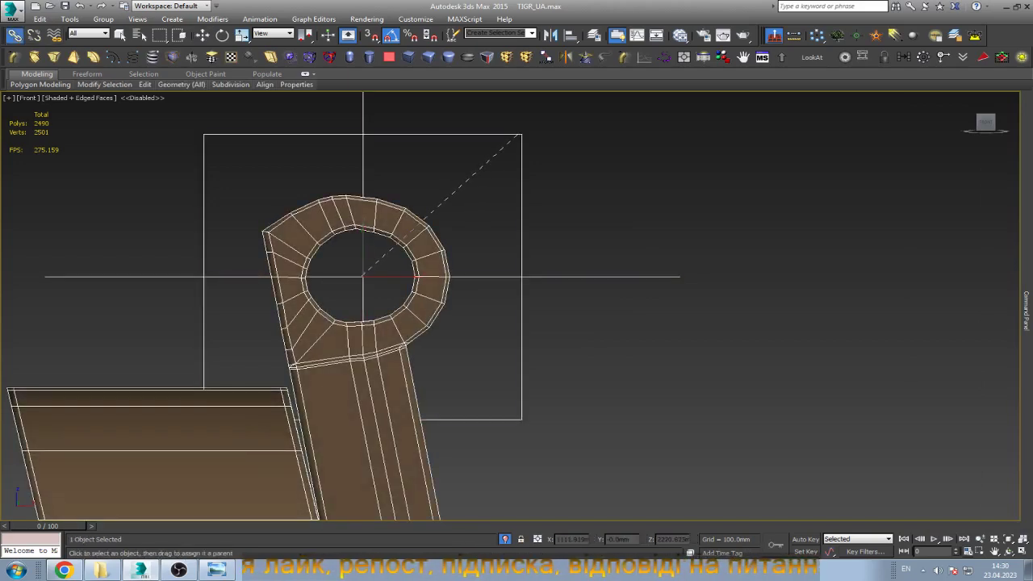
key(w)
click(581, 194)
scroll(581, 193, down, 5)
scroll(512, 316, up, 3)
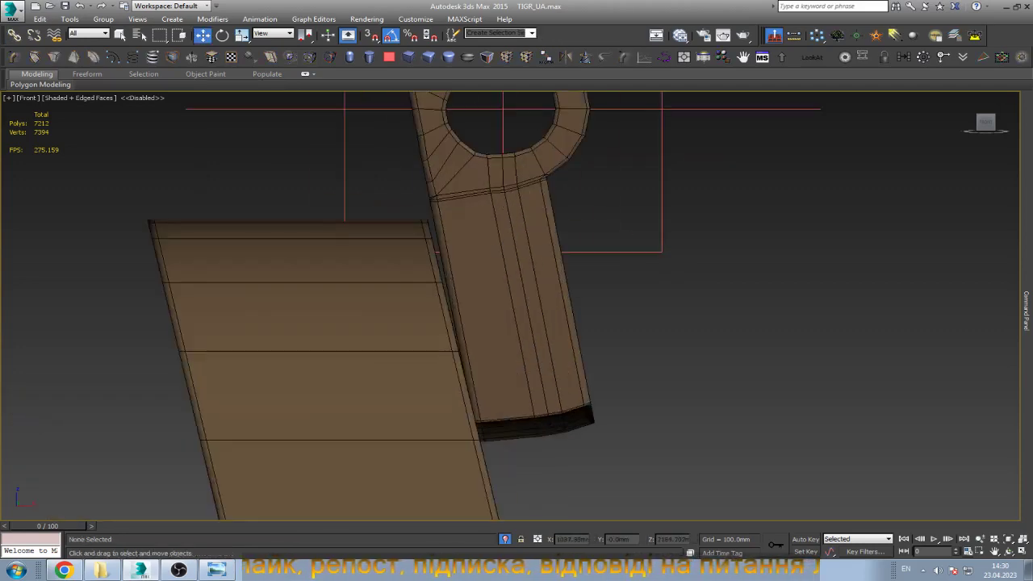
click(512, 316)
scroll(511, 298, down, 3)
scroll(507, 284, down, 5)
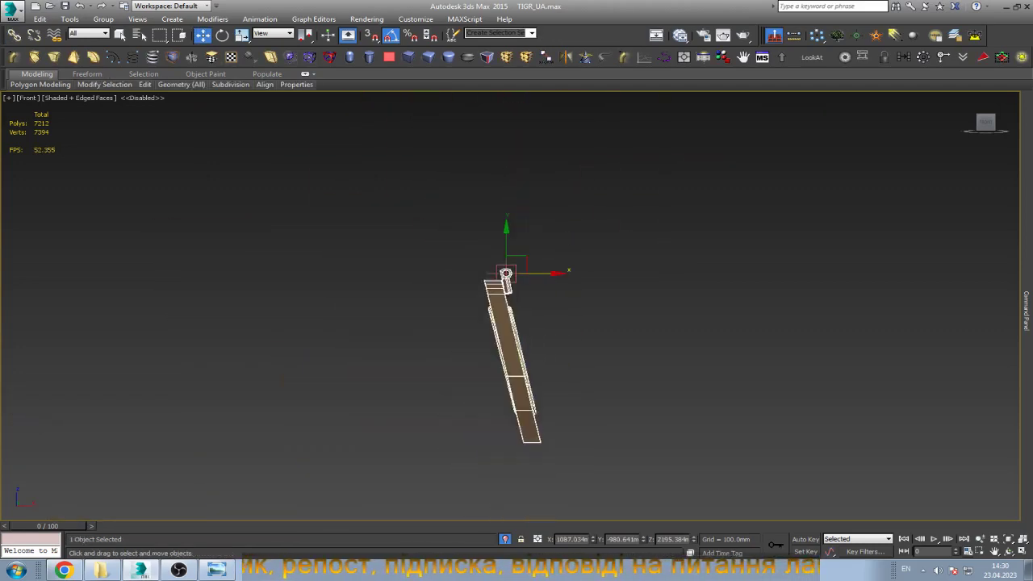
alt+middle_drag(505, 274, 533, 306)
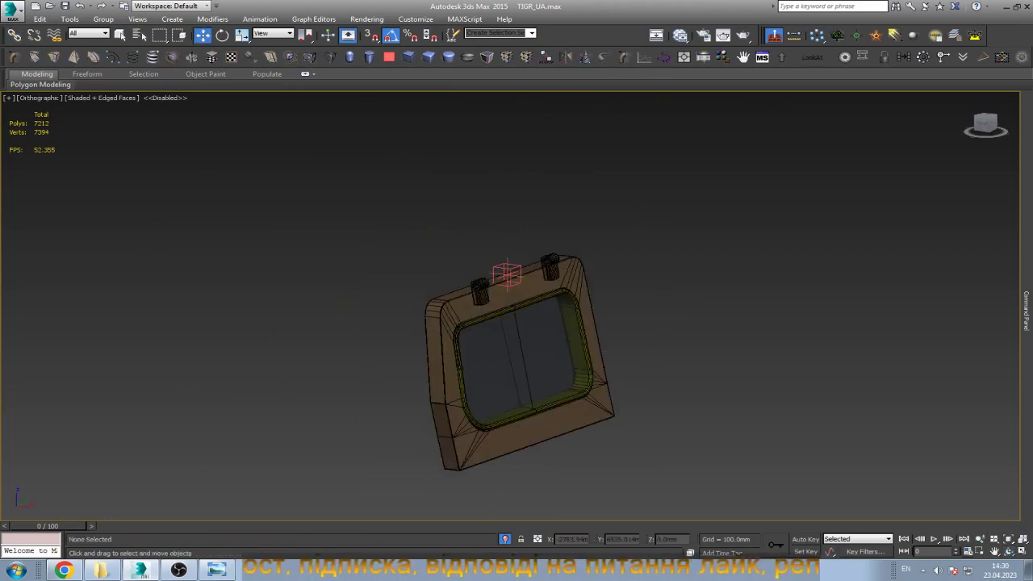
Place point helper Point011 beside the hinge arm and set its object colour.
key(f)
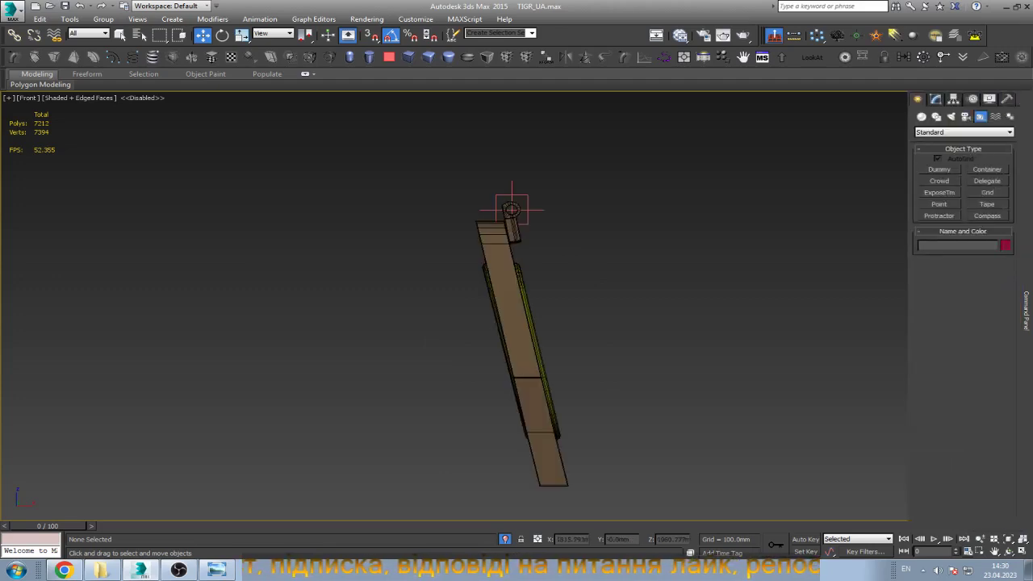
click(764, 264)
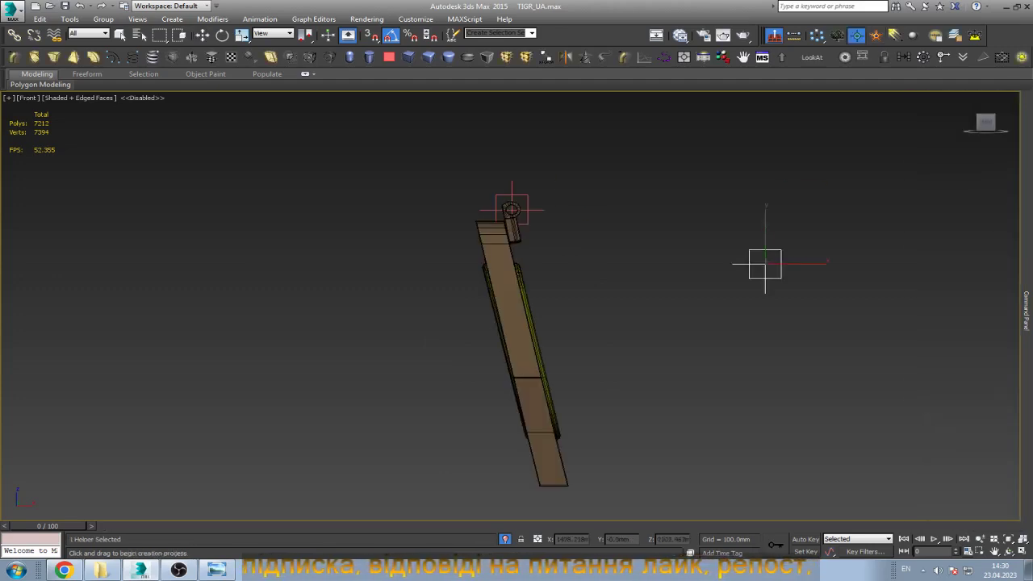
right_click(765, 264)
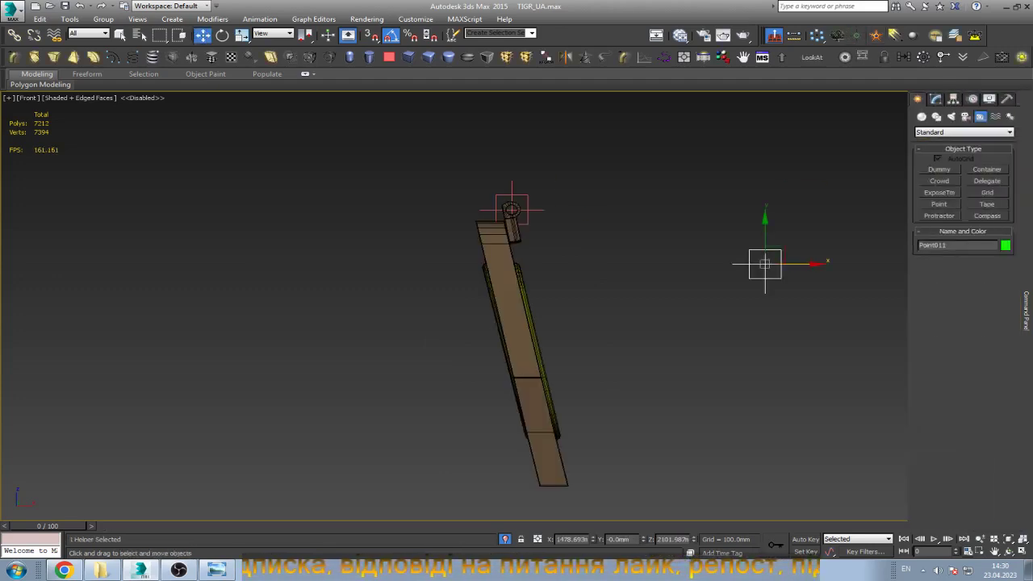
click(1005, 244)
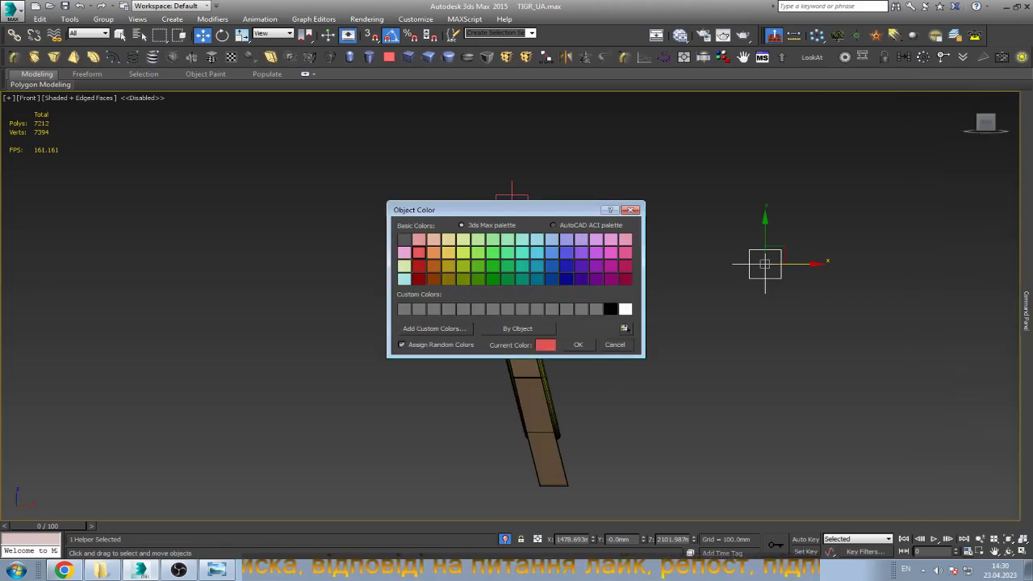
key(Return)
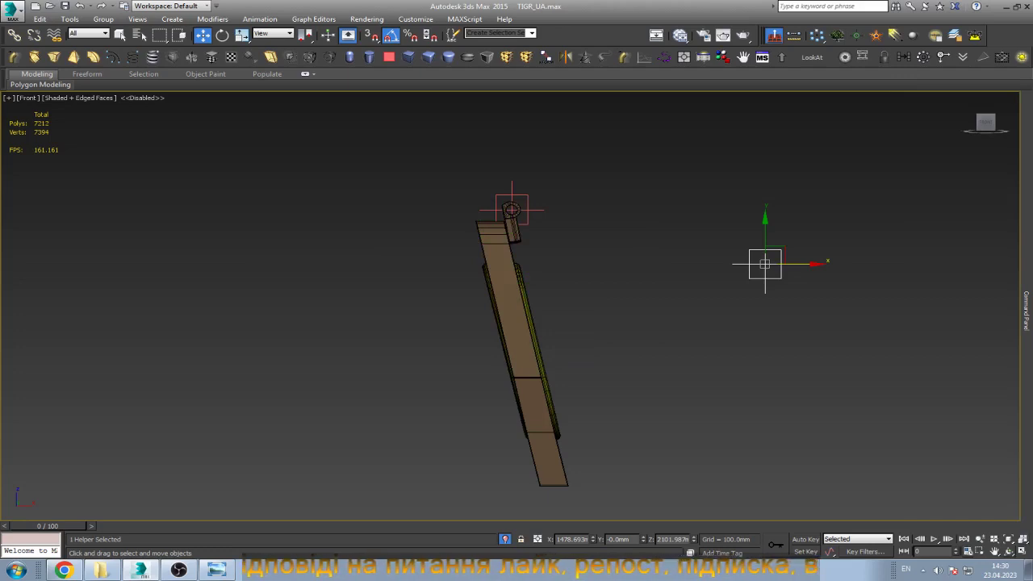
Orbit to an angled view of the window and unhide all vehicle parts.
key(ctrl+r)
drag(323, 339, 484, 322)
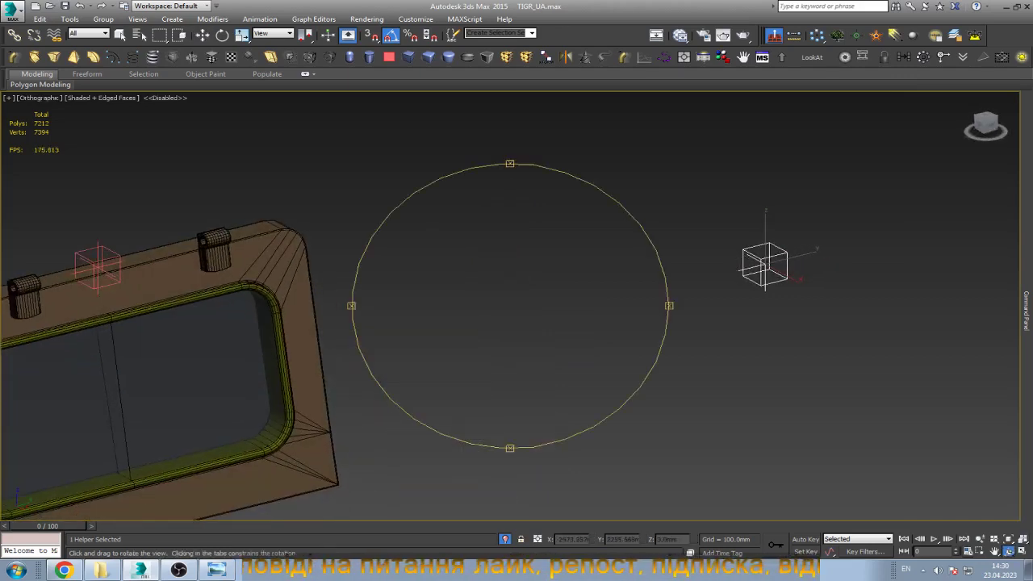
right_click(612, 334)
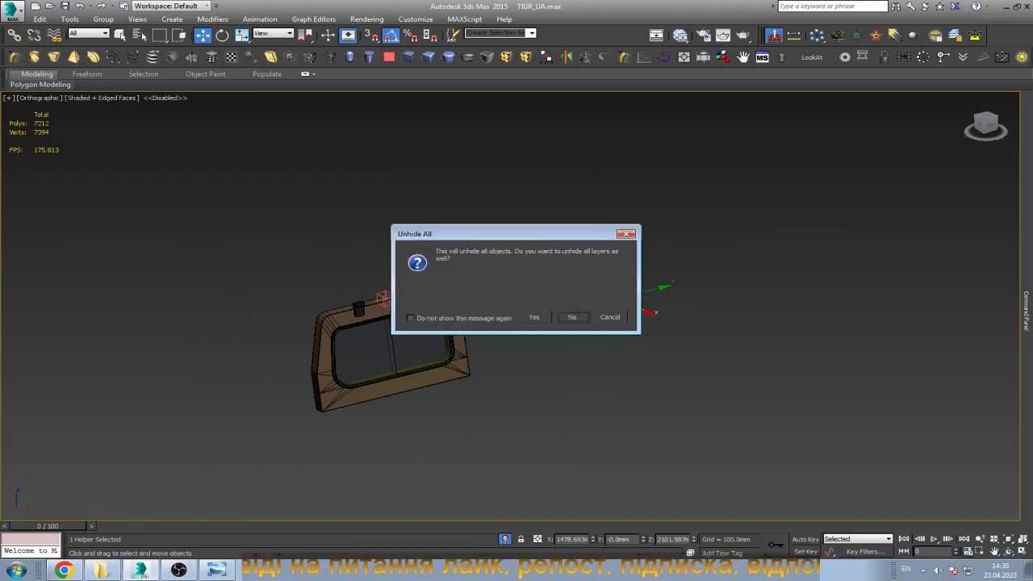
click(572, 315)
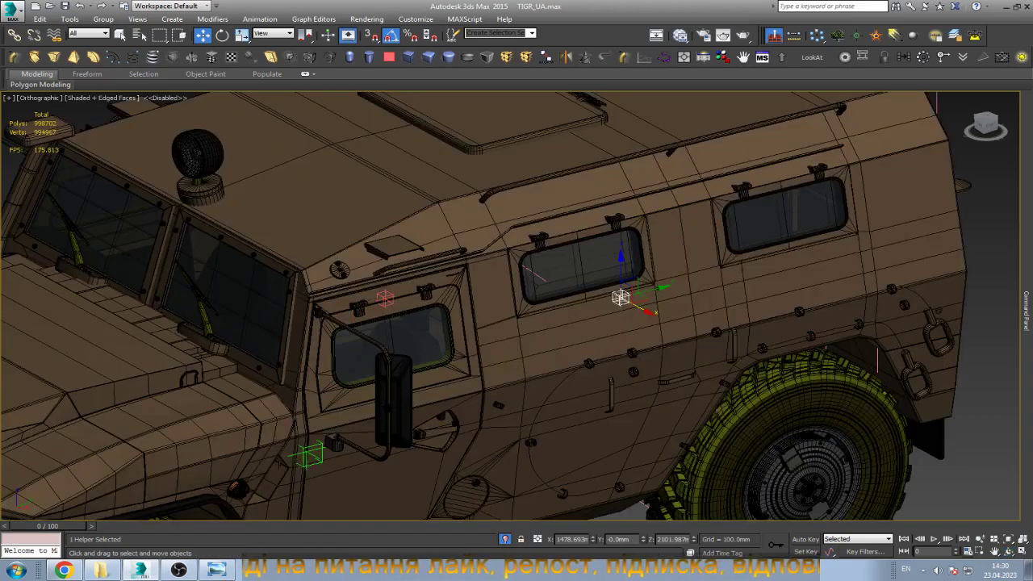
Isolate the side window with its helper, then select only the helper.
double_click(620, 298)
key(alt+q)
key(ctrl+d)
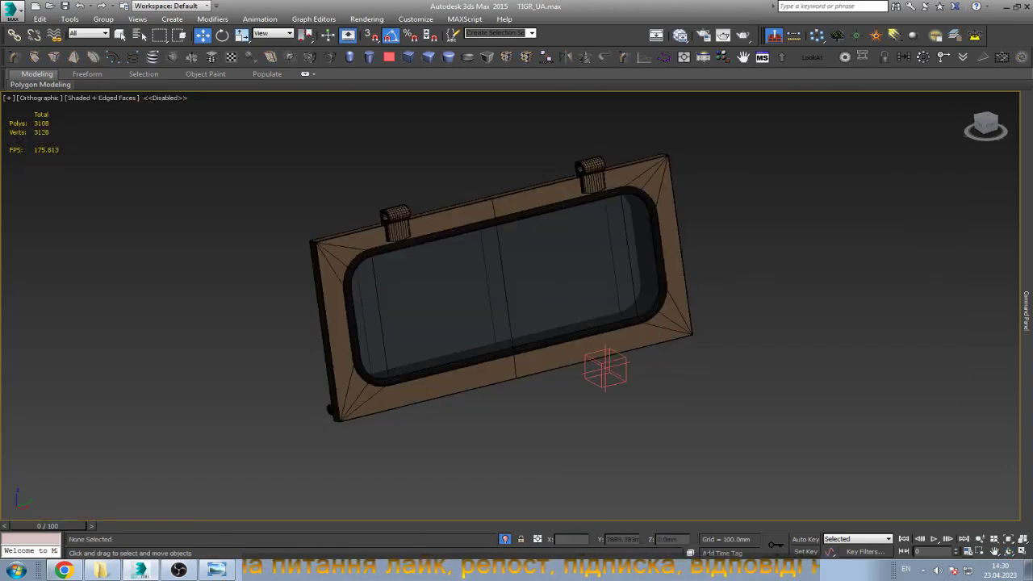
click(606, 367)
Align the helper to the side window's pivot point in X and Y.
key(alt+a)
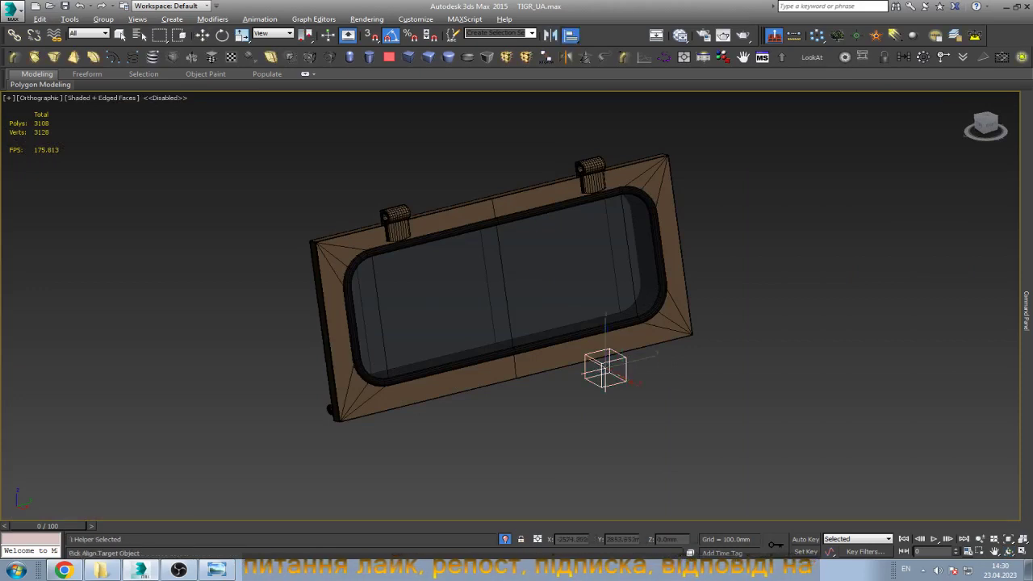
click(603, 363)
click(458, 212)
click(504, 212)
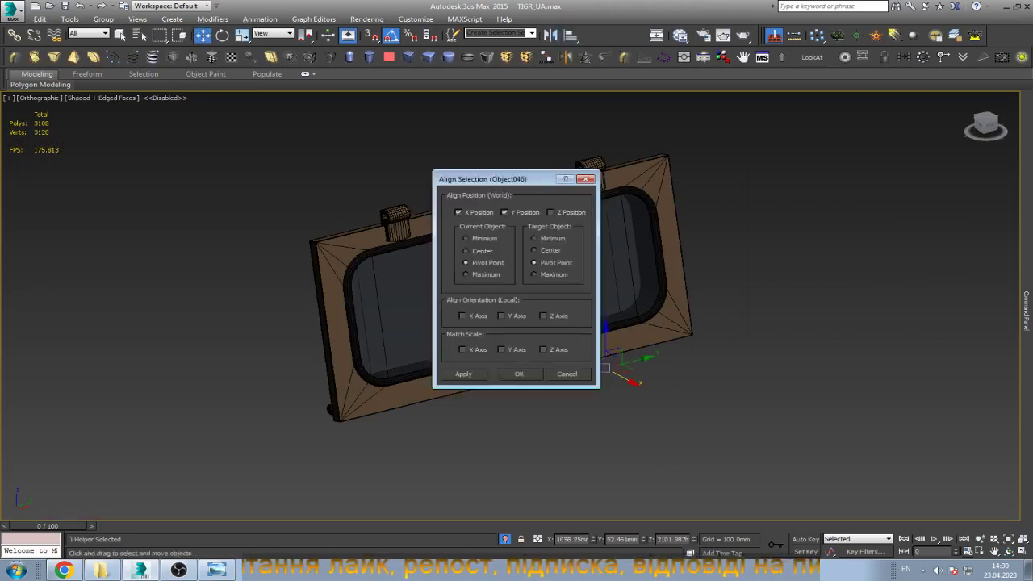
click(518, 374)
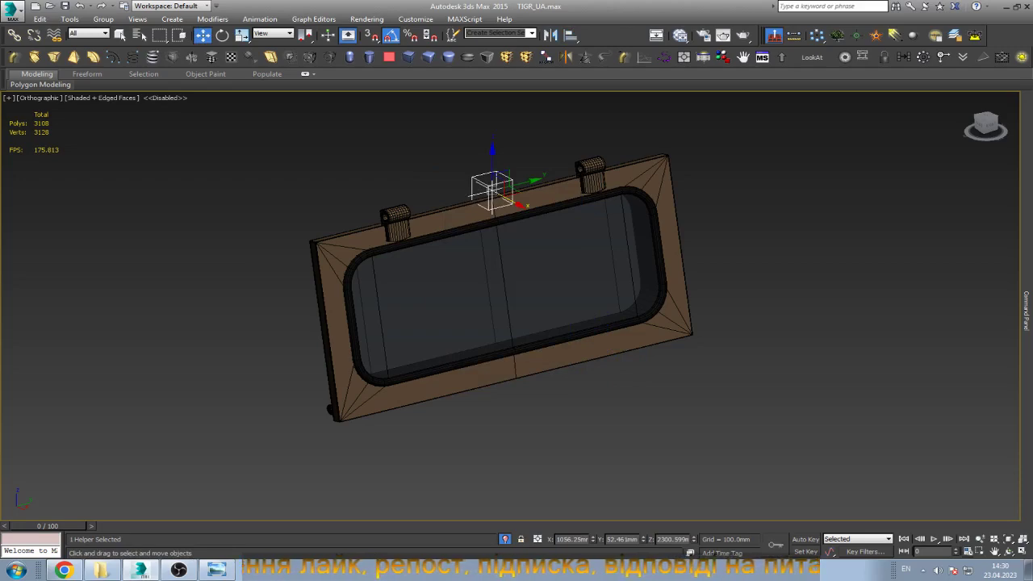
scroll(530, 128, up, 2)
scroll(530, 128, up, 3)
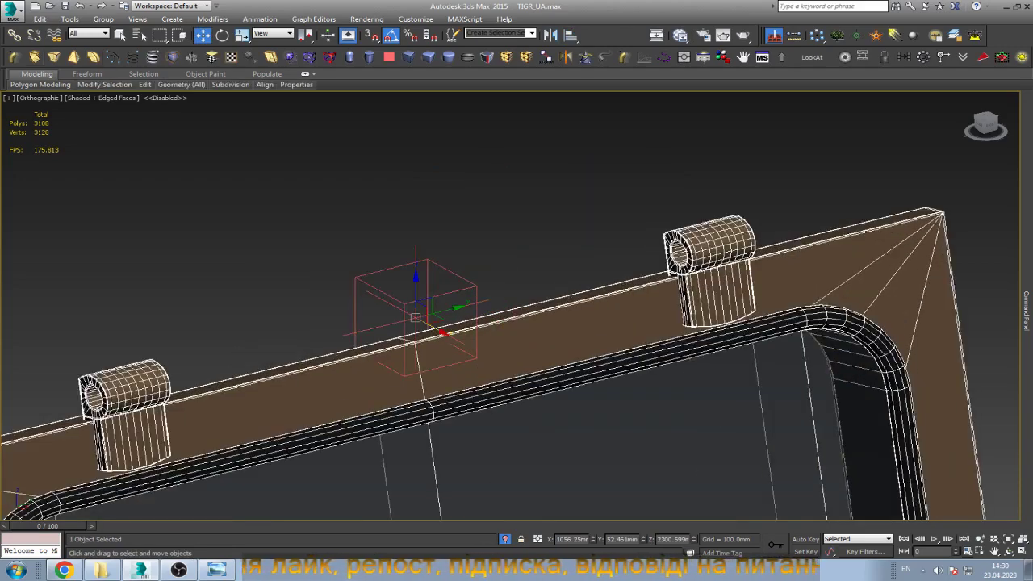
Unhide all objects so the whole vehicle shows again.
click(15, 35)
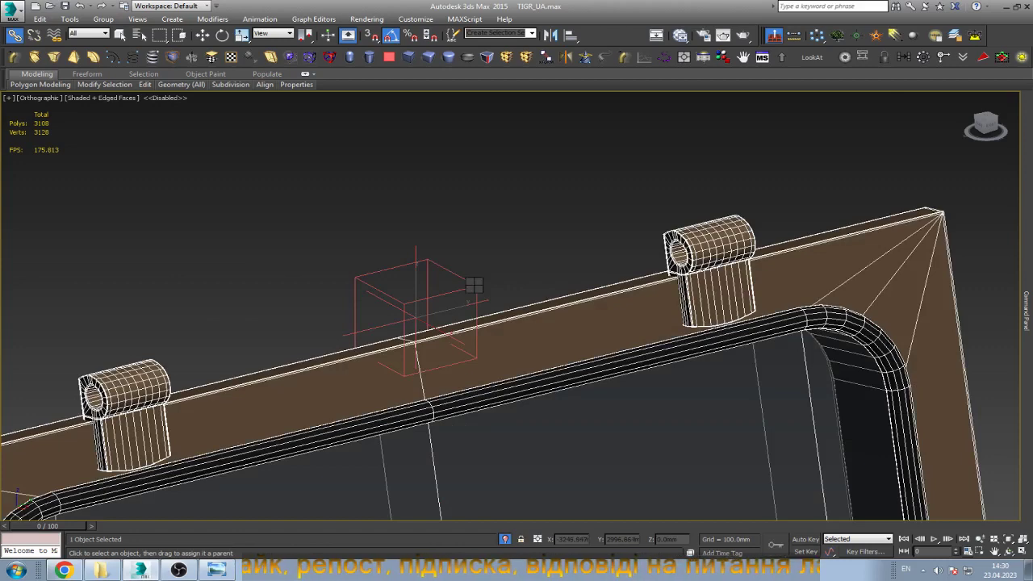
right_click(473, 285)
key(ctrl+d)
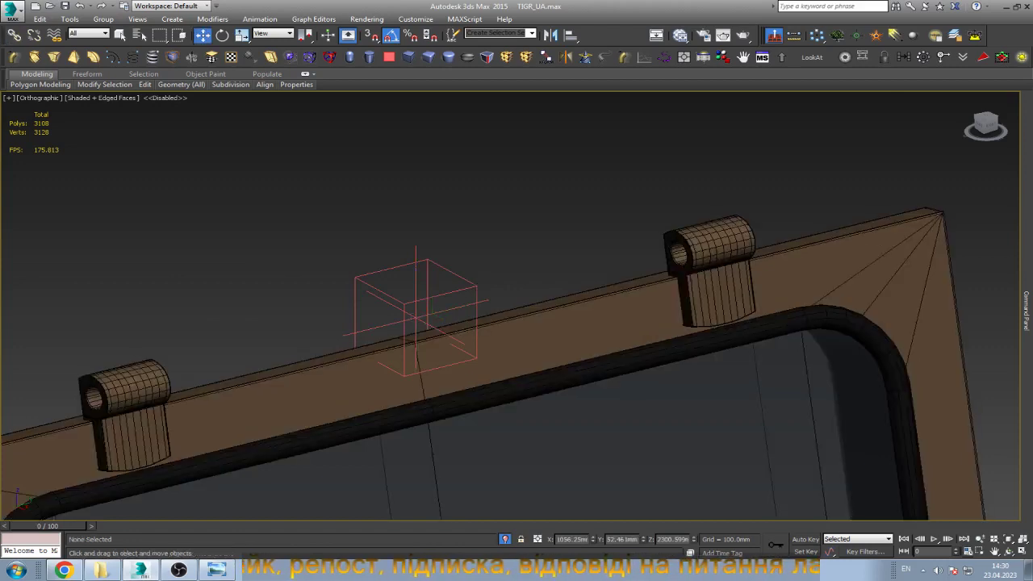
key(z)
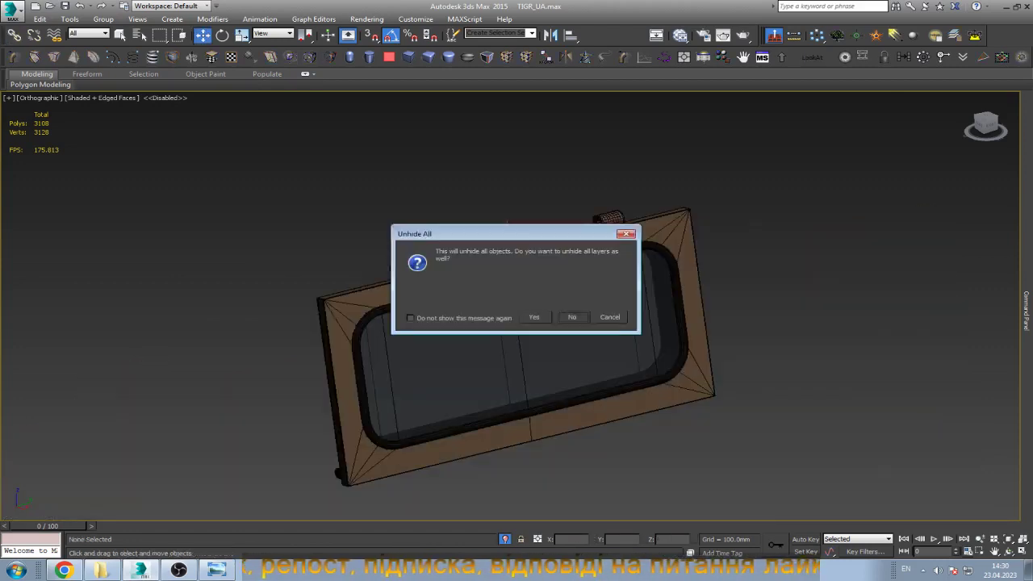
key(Return)
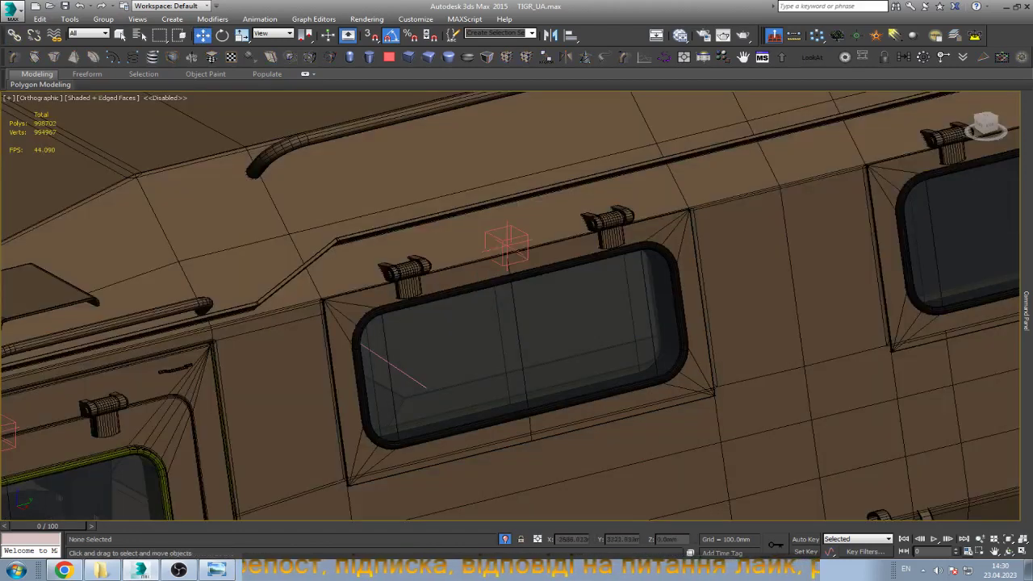
Isolate the right-hand side window's hinge part in the front view.
click(952, 242)
key(z)
scroll(335, 470, up, 5)
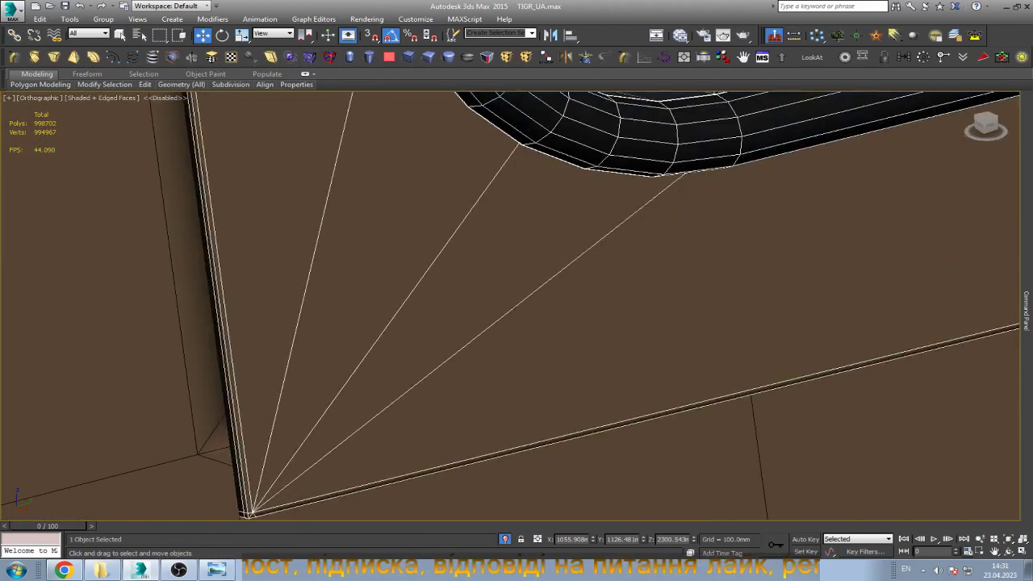
key(f)
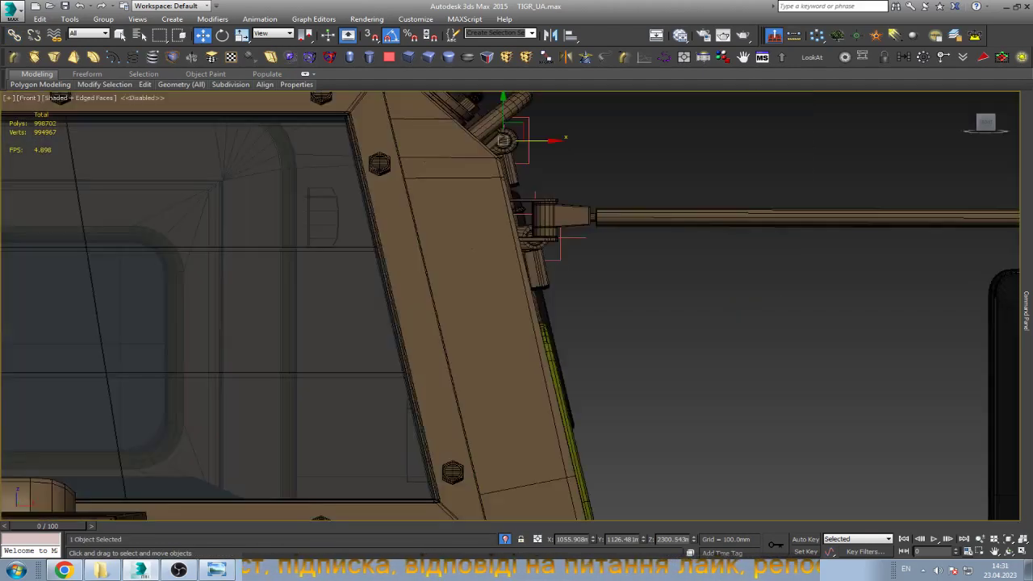
key(alt+q)
click(541, 472)
scroll(541, 472, up, 3)
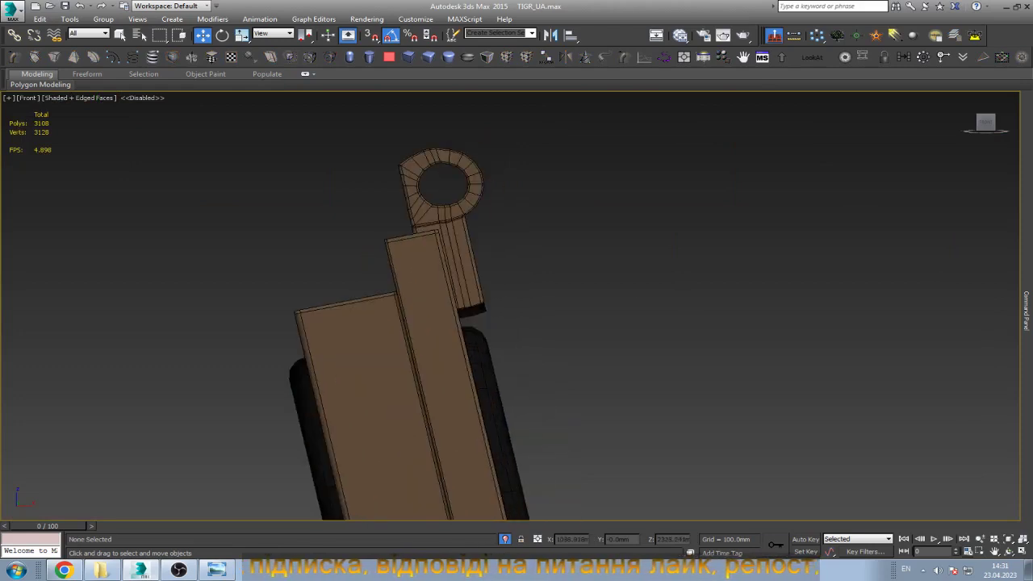
Place a new point helper to the right and colour it light red.
click(821, 262)
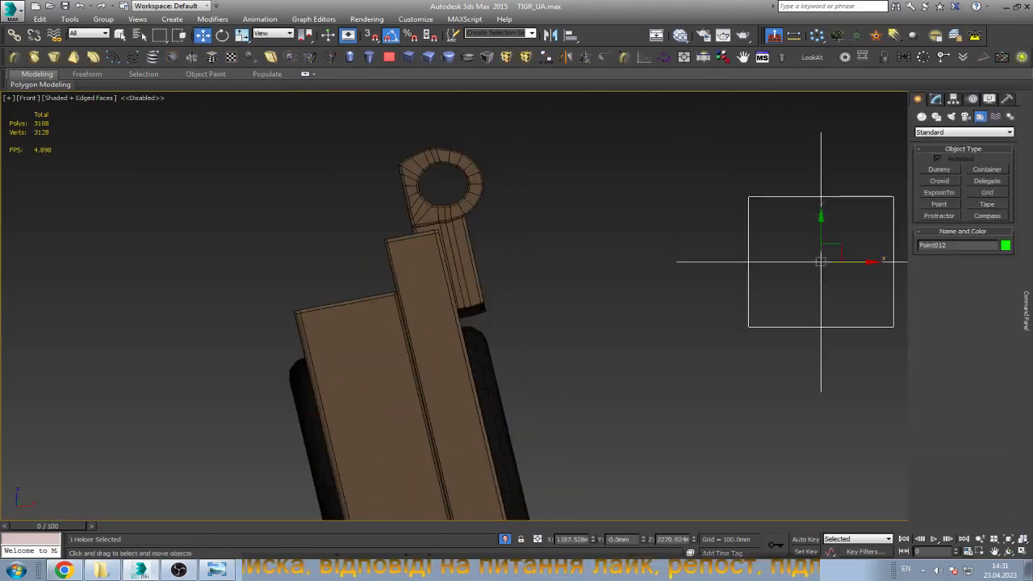
click(1005, 245)
click(419, 253)
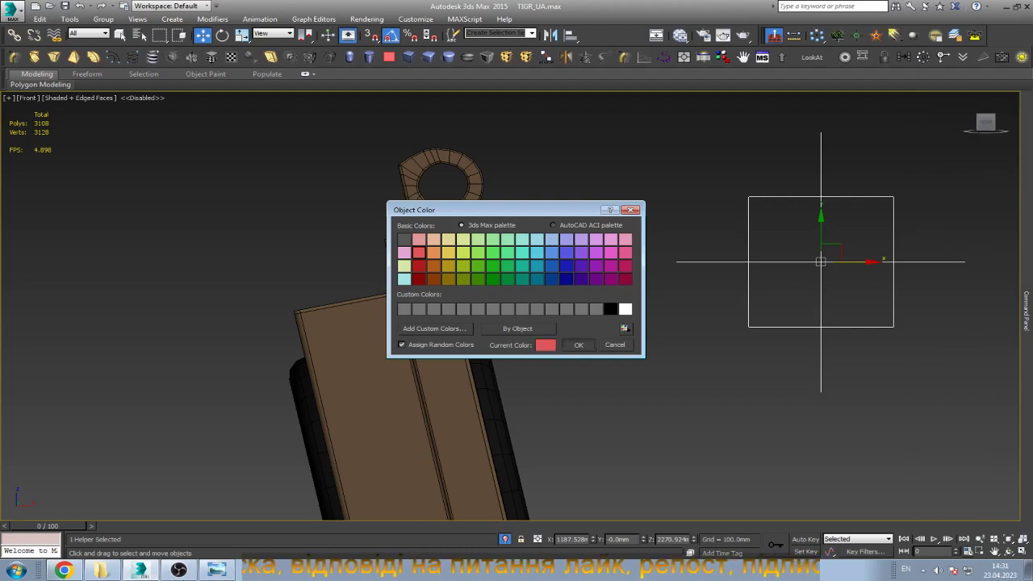
key(Return)
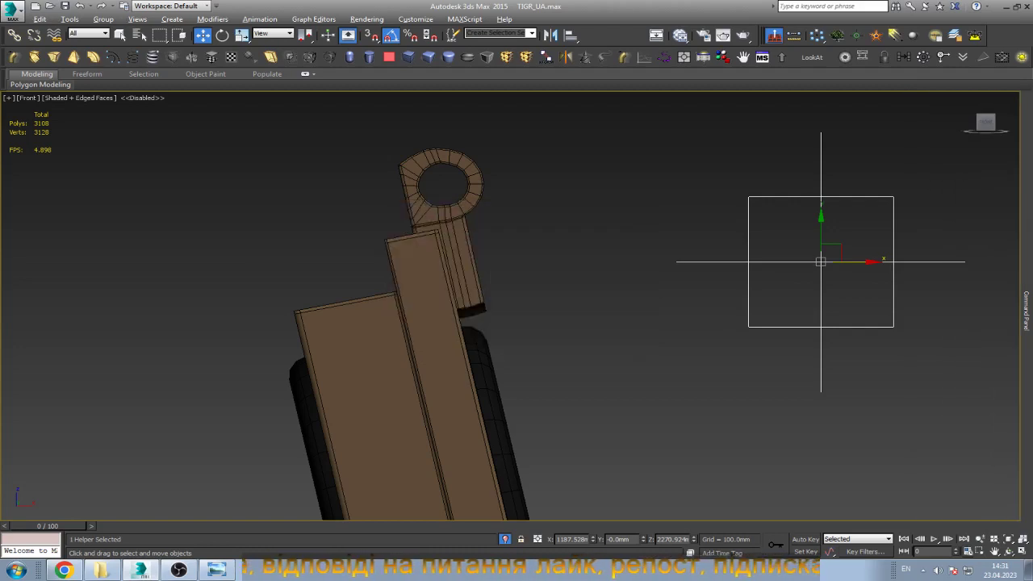
Align the new helper to the hinge ring in X, Y and Z.
key(alt+a)
click(436, 266)
click(458, 212)
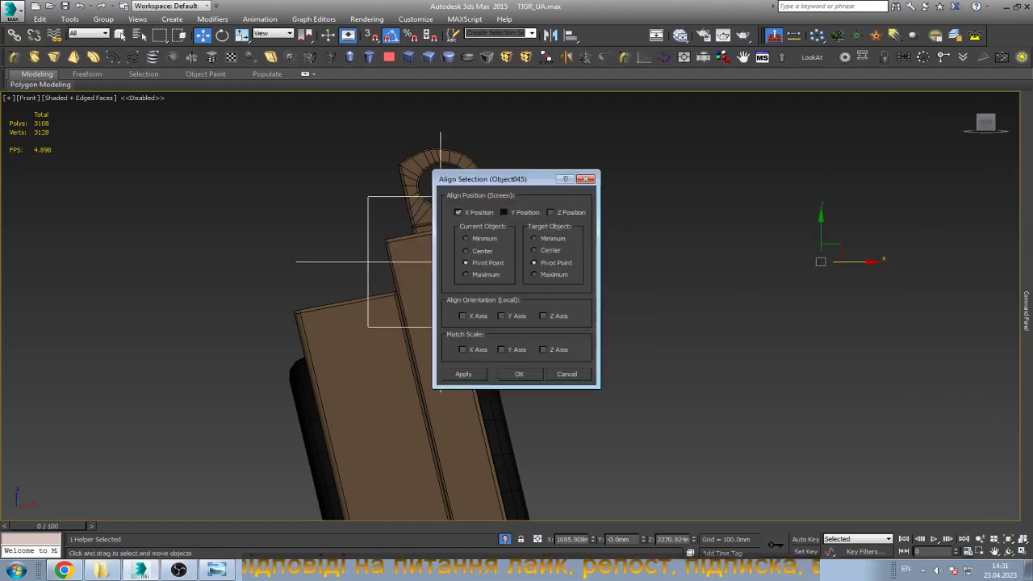
click(504, 212)
click(551, 212)
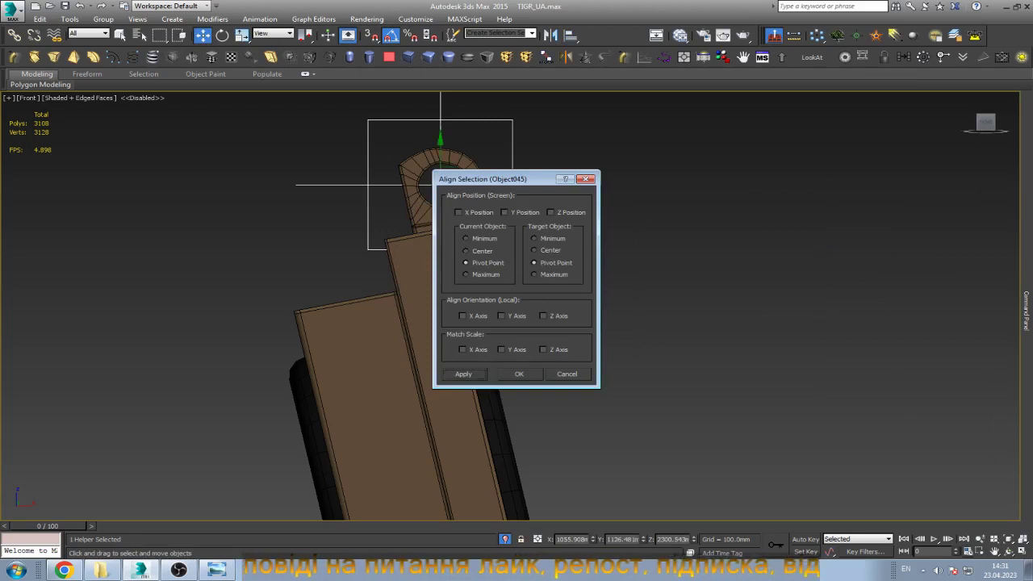
click(518, 374)
Link the window frame to the hinge point helper as its parent.
key(z)
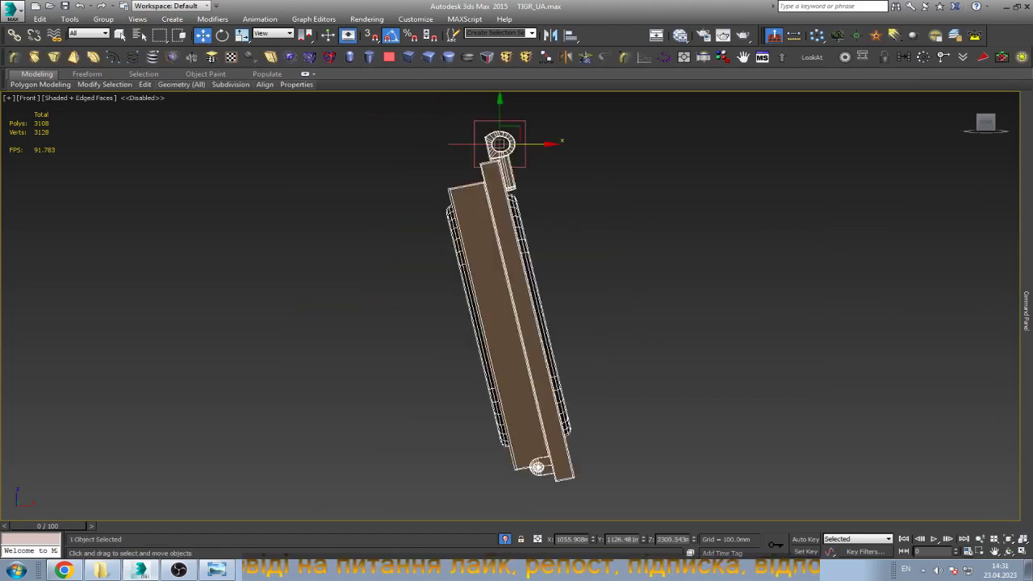
click(14, 35)
scroll(489, 113, up, 3)
scroll(494, 115, up, 5)
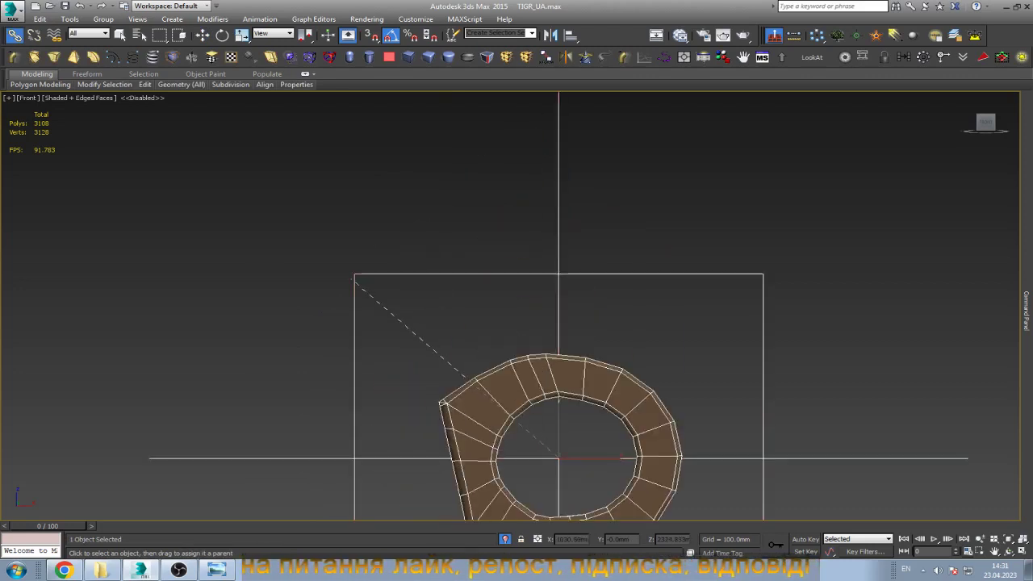
drag(385, 294, 346, 276)
key(w)
scroll(345, 276, down, 3)
scroll(416, 220, down, 3)
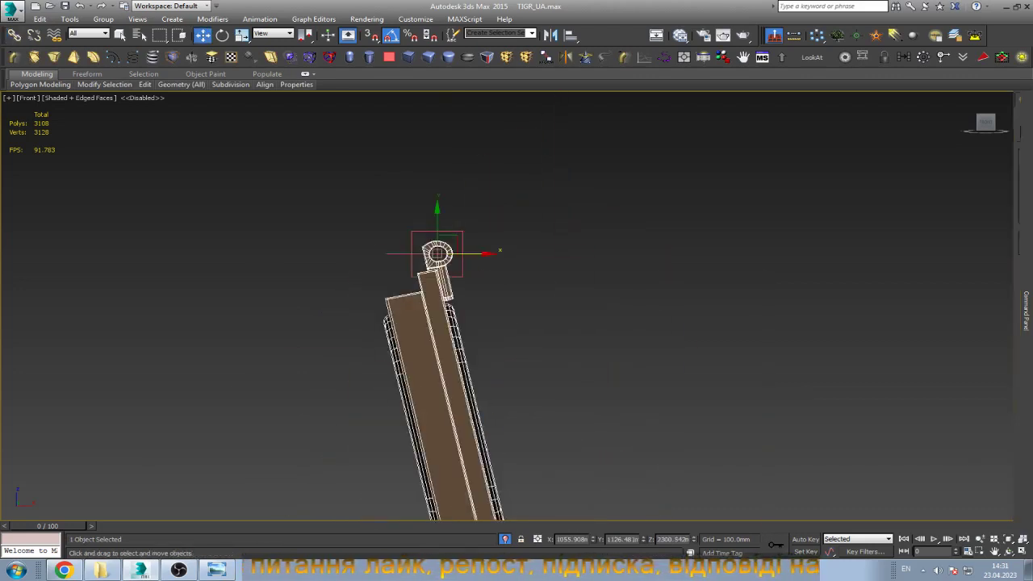
Orbit around the window frame and bring up the Unhide All prompt.
click(1025, 311)
click(1007, 551)
drag(484, 307, 601, 387)
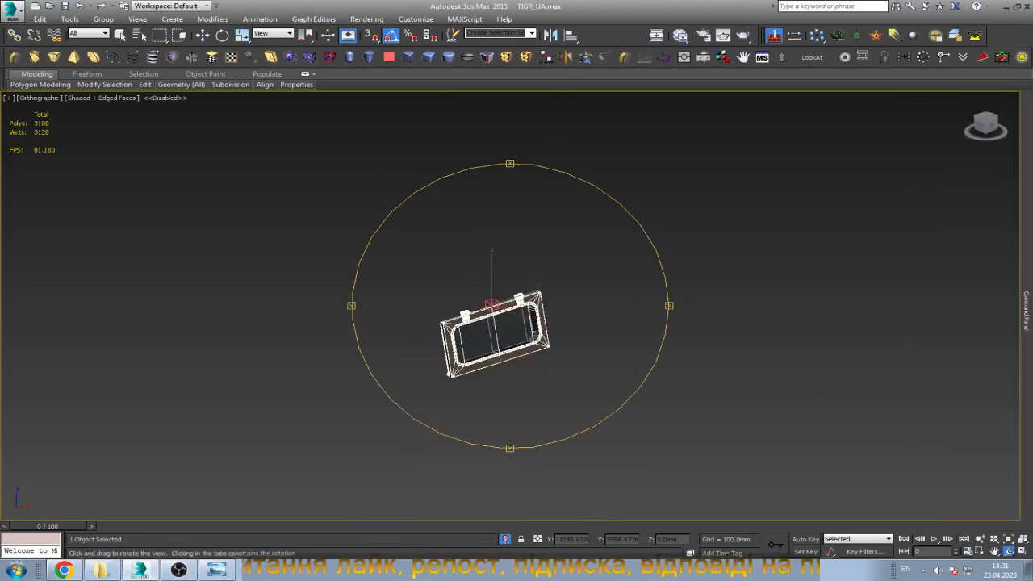
key(w)
click(601, 386)
right_click(601, 387)
click(638, 323)
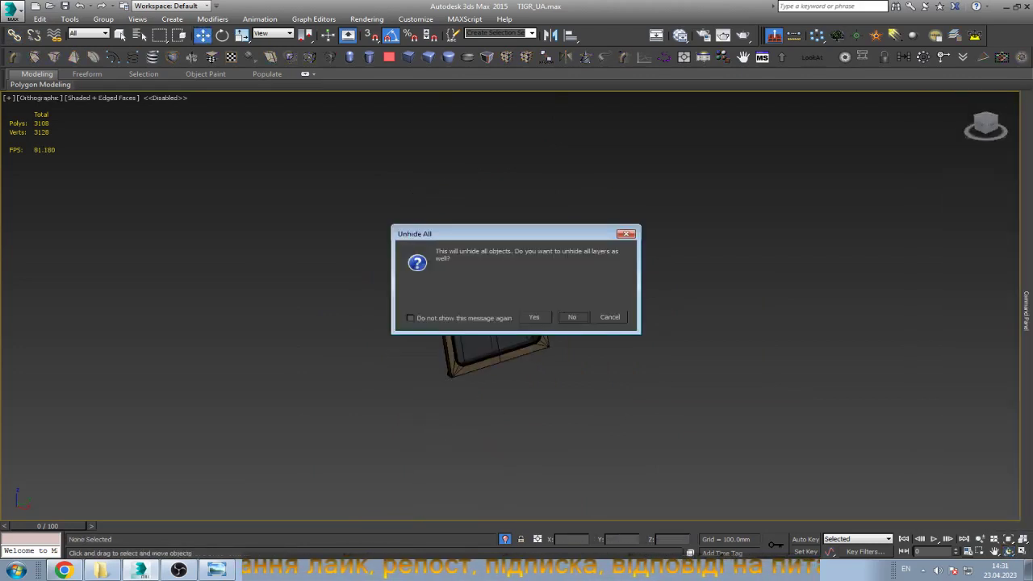
Unhide all objects, select the rear side window frame, and zoom and orbit onto it.
key(Return)
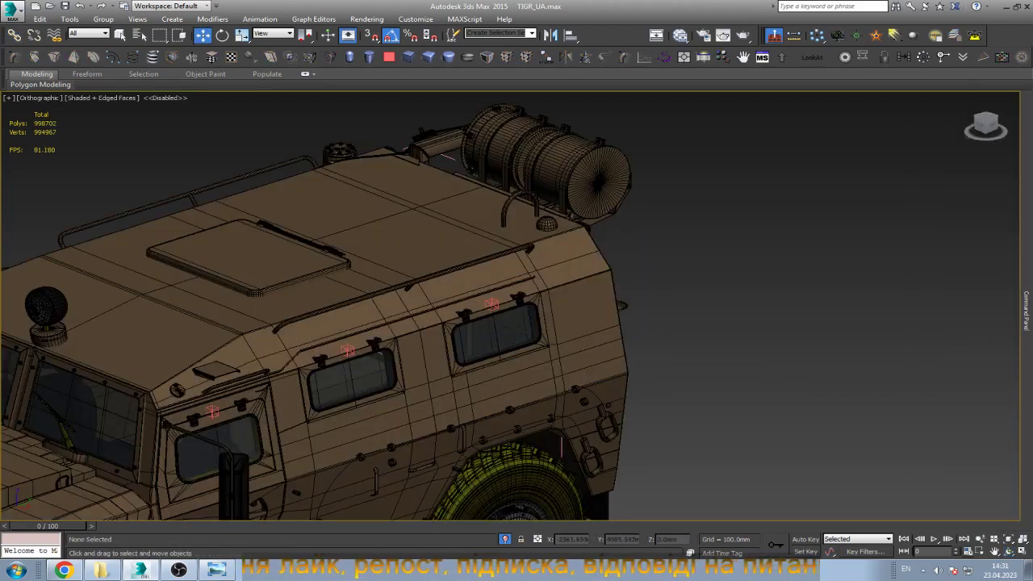
click(496, 331)
key(z)
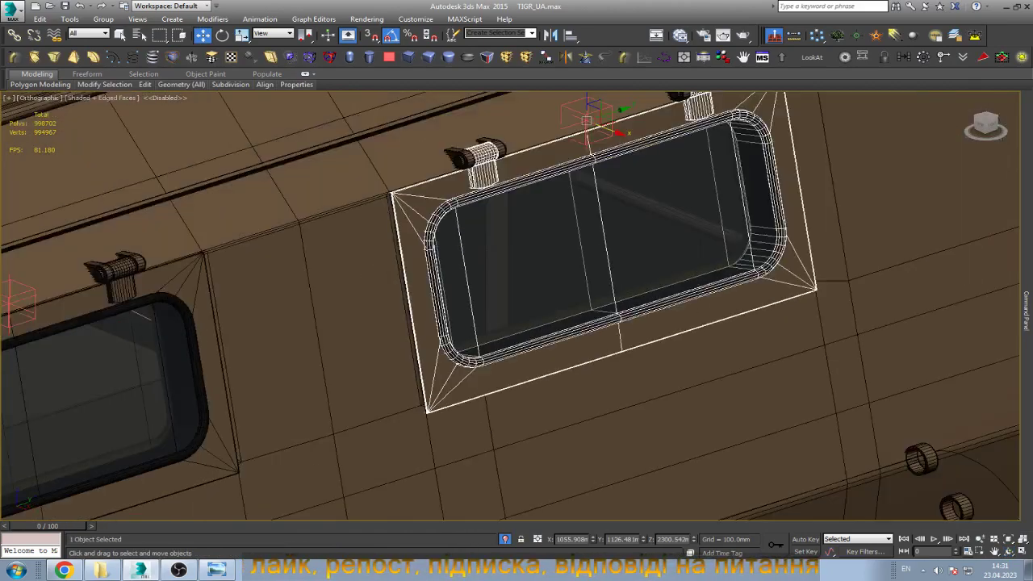
scroll(516, 306, up, 3)
scroll(516, 306, up, 2)
key(z)
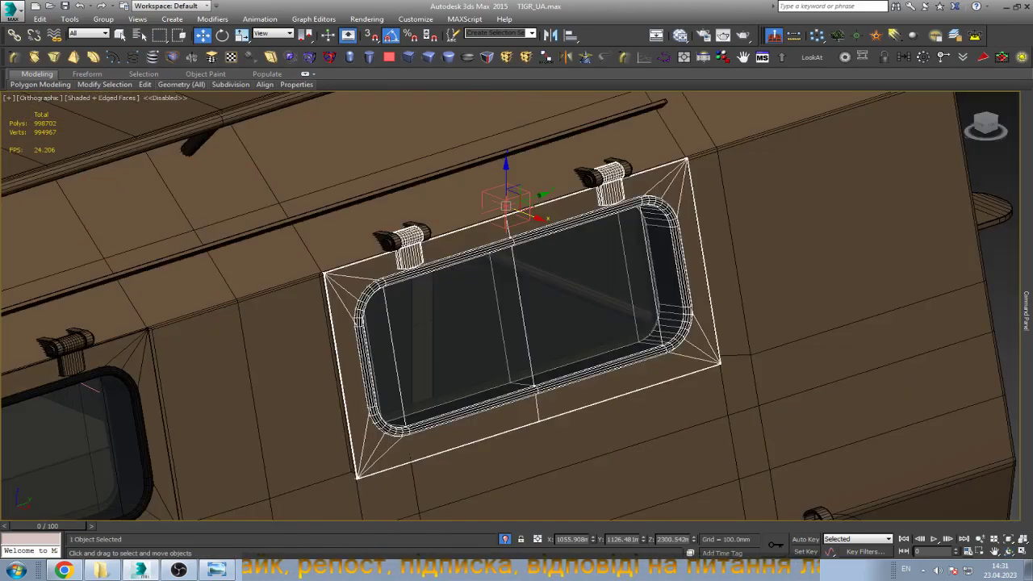
key(ctrl+r)
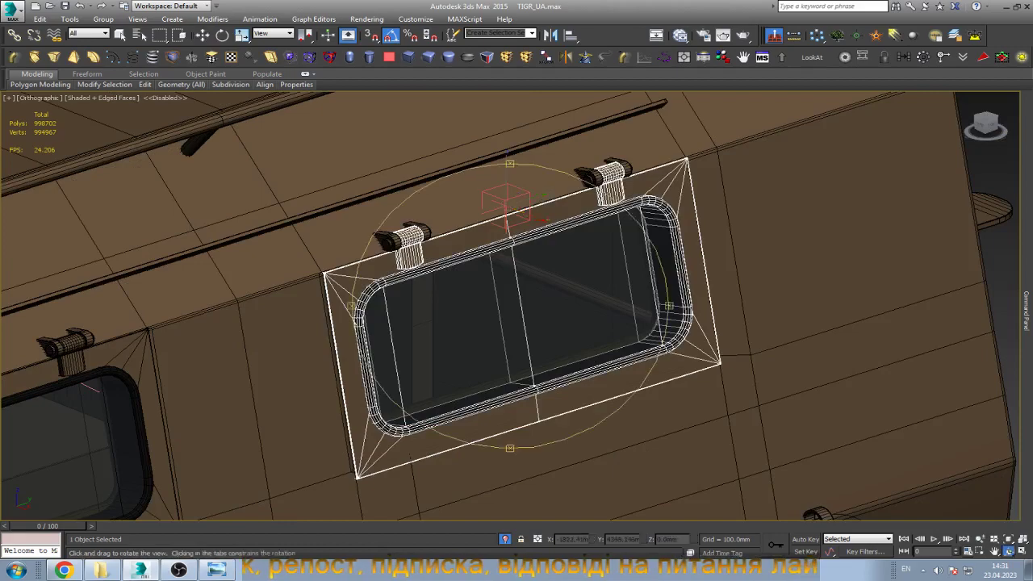
mouse_move(517, 307)
mouse_down()
mouse_move(557, 259)
mouse_move(564, 218)
mouse_up()
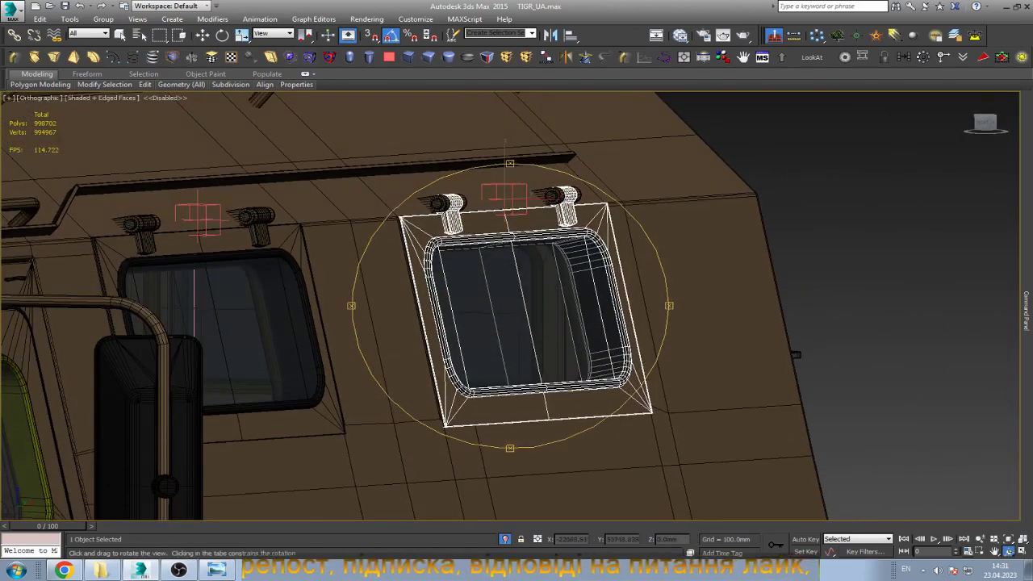
scroll(456, 282, up, 5)
key(w)
In wireframe, enter Vertex mode and select the frame's two bottom-edge vertices.
key(F3)
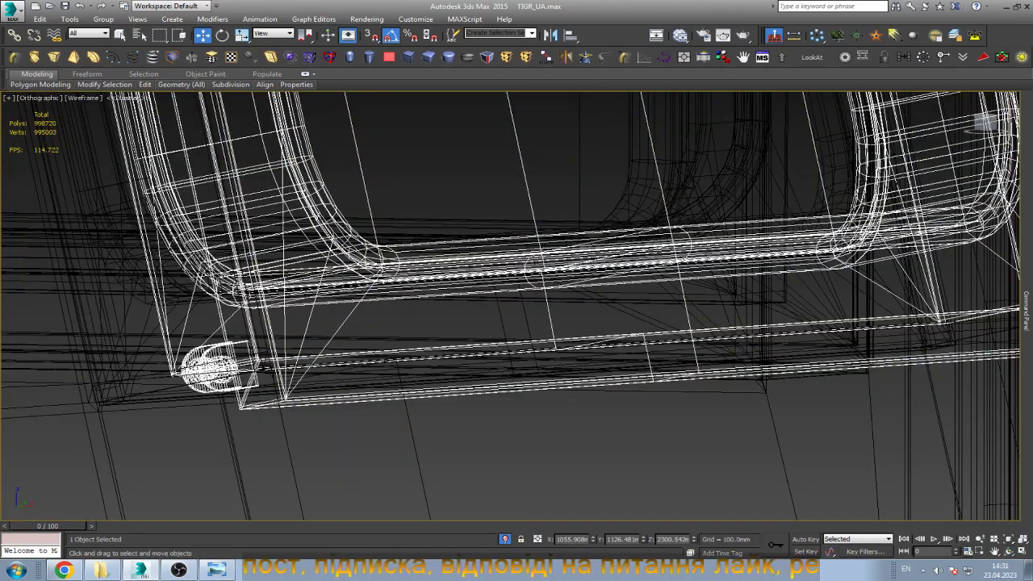
key(F3)
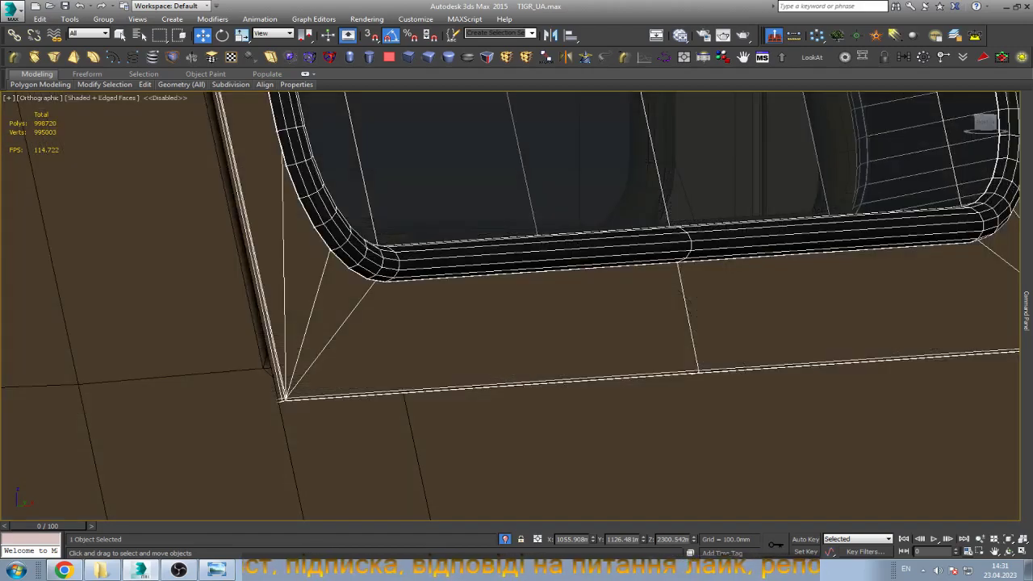
key(F3)
key(1)
scroll(282, 403, up, 5)
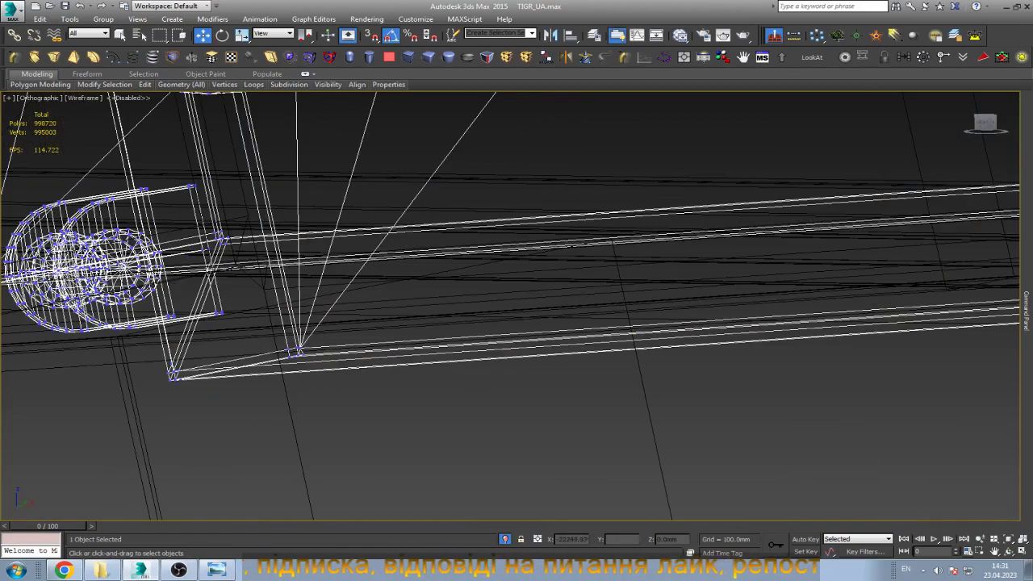
click(297, 351)
scroll(276, 415, down, 3)
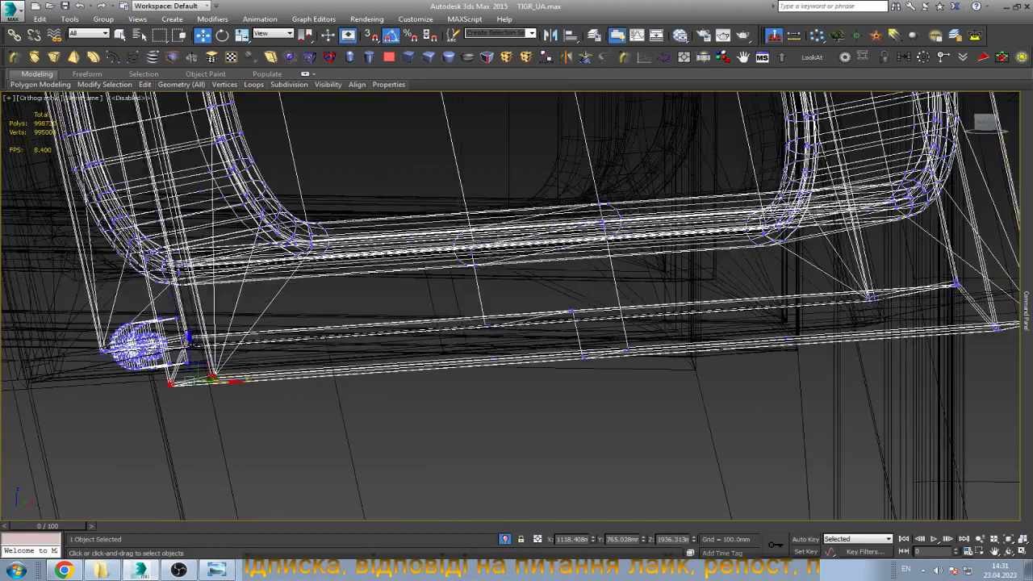
scroll(622, 379, up, 6)
scroll(516, 306, down, 4)
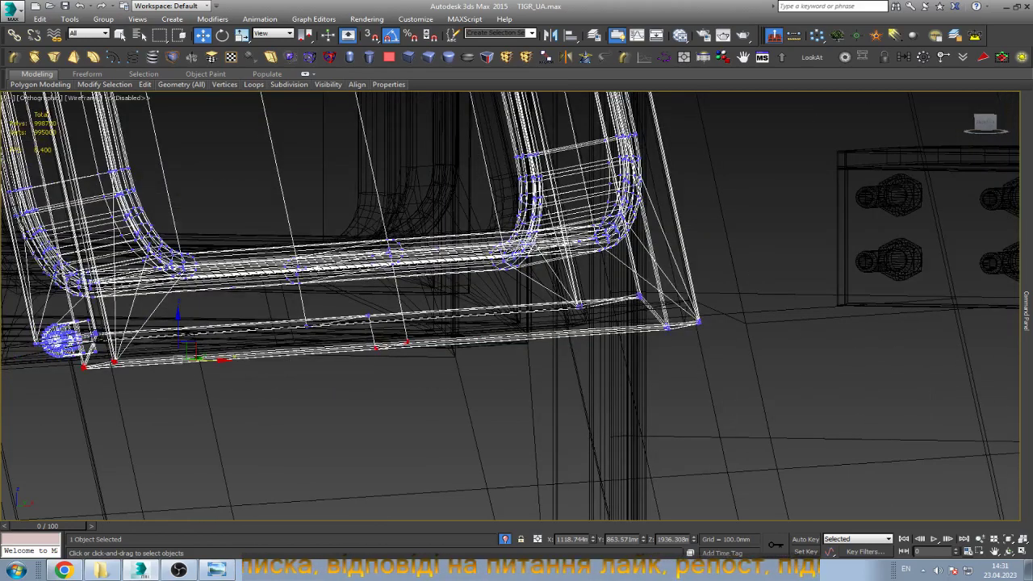
scroll(516, 307, up, 3)
drag(792, 372, 789, 377)
Orbit along the frame's bottom in shaded view, then exit vertex editing and deselect.
scroll(612, 419, down, 3)
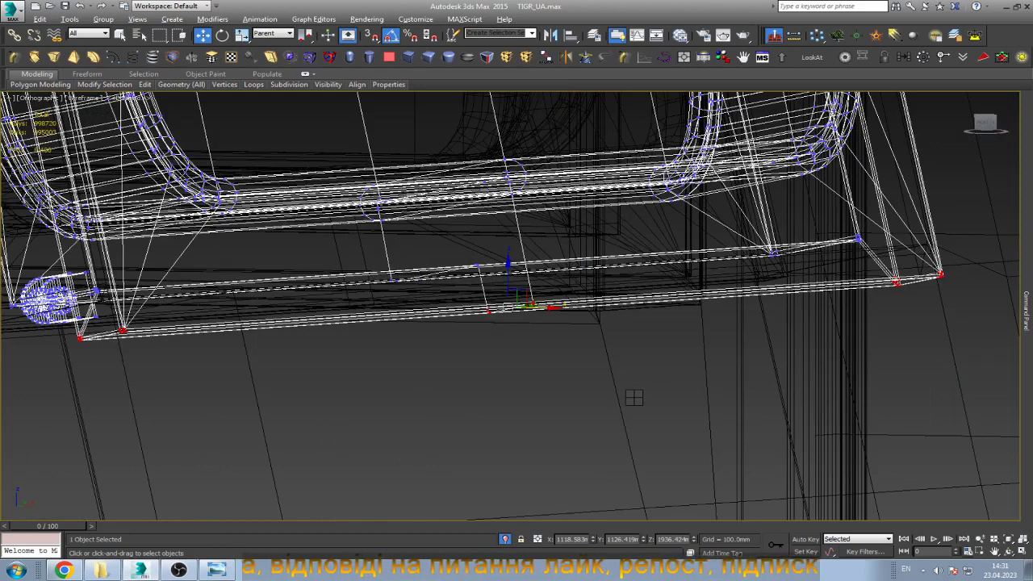
scroll(532, 418, down, 3)
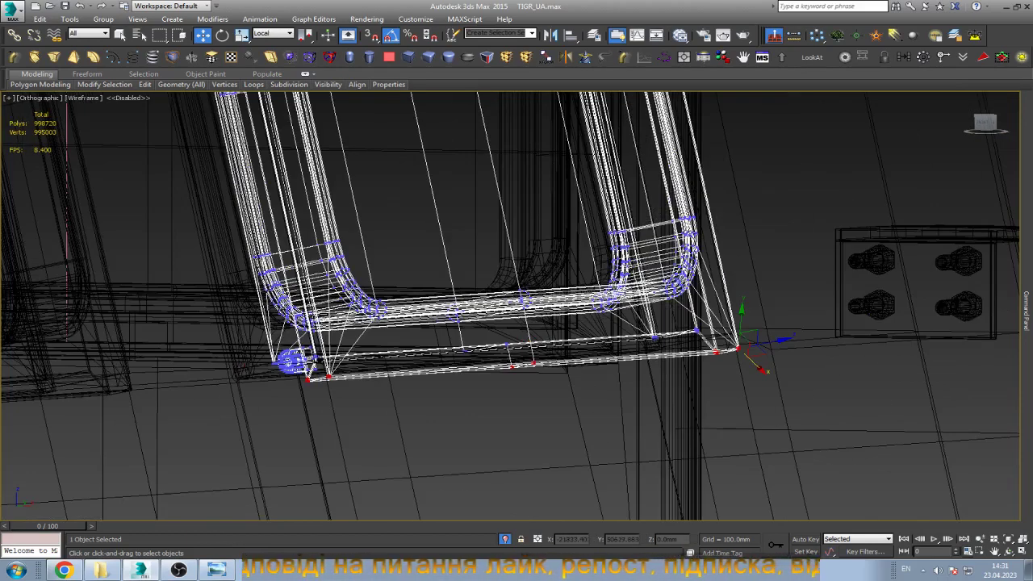
scroll(533, 416, up, 3)
scroll(677, 390, down, 3)
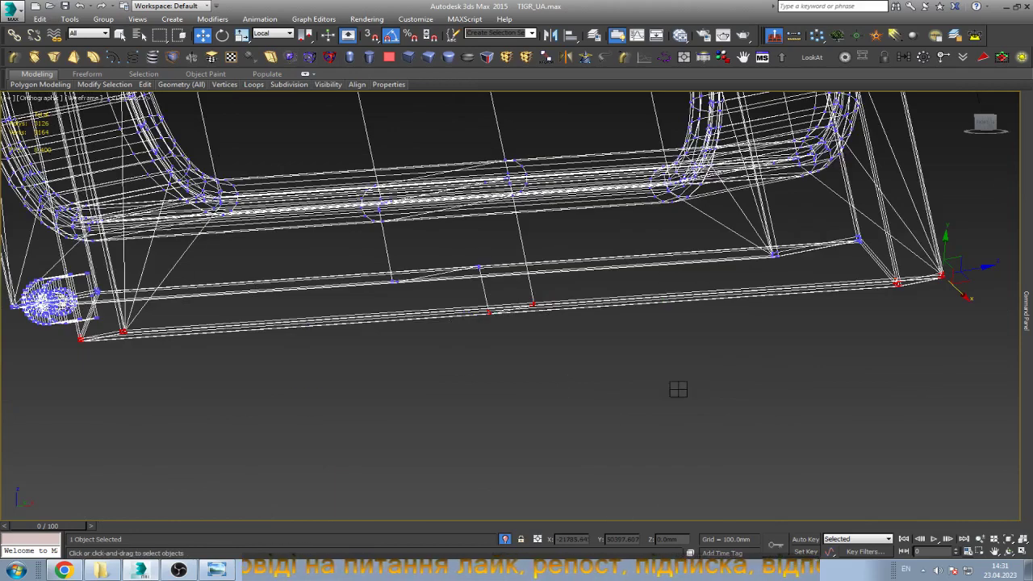
alt+middle_drag(678, 389, 613, 380)
key(F3)
scroll(548, 343, up, 4)
alt+middle_drag(159, 96, 202, 101)
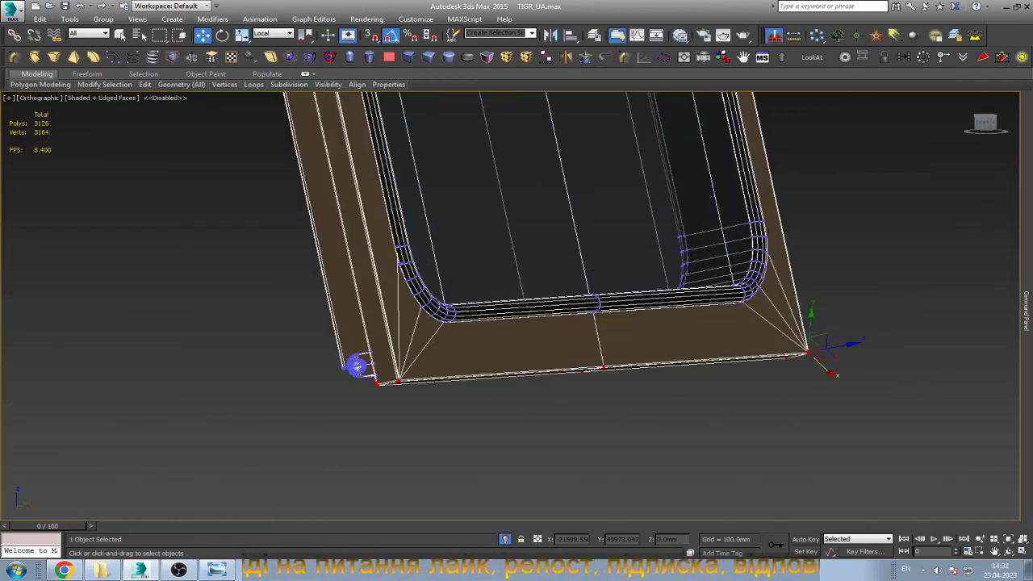
click(1025, 310)
click(944, 144)
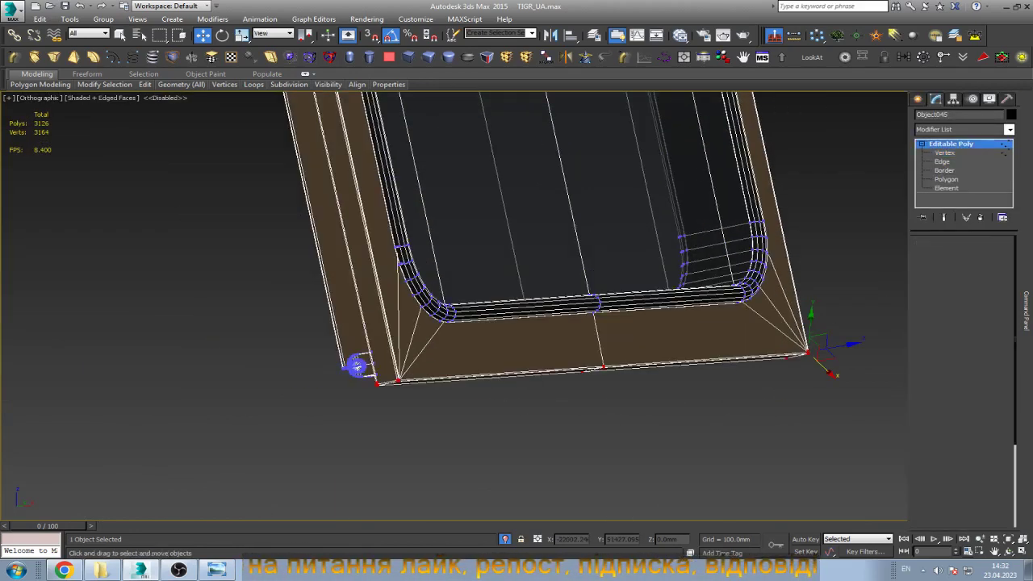
click(855, 452)
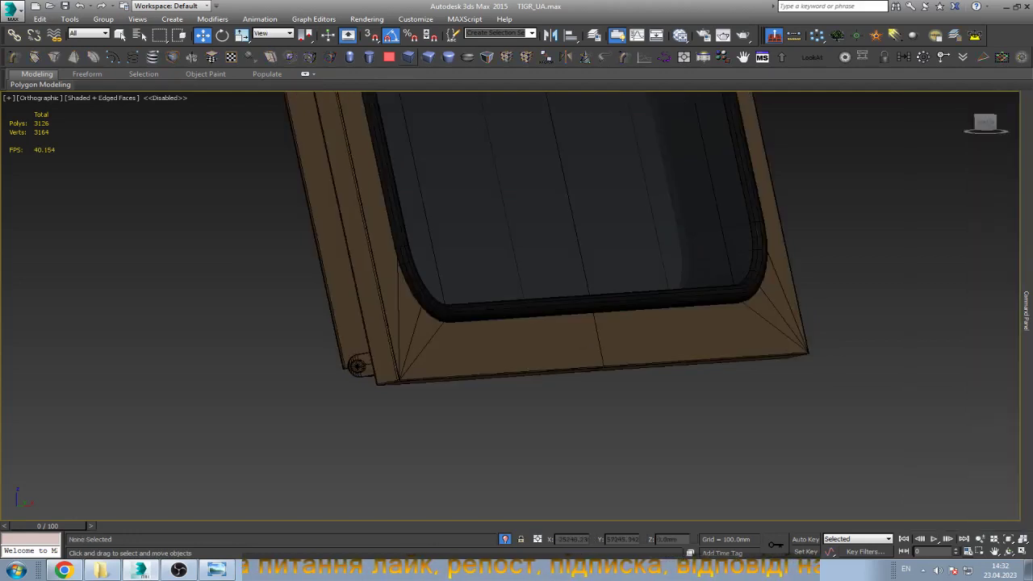
Create the green box Box016 along the side window's bottom edge.
click(408, 56)
drag(500, 352, 676, 310)
click(576, 334)
key(w)
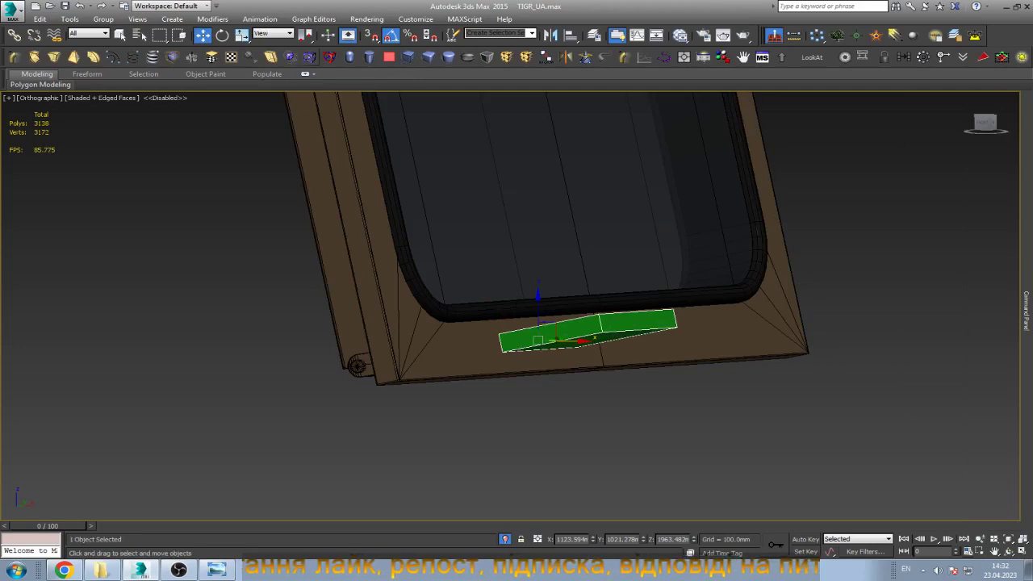
Set the Reference Coordinate System to Pick > Box016 and enter the frame's Vertex mode.
click(273, 33)
click(270, 108)
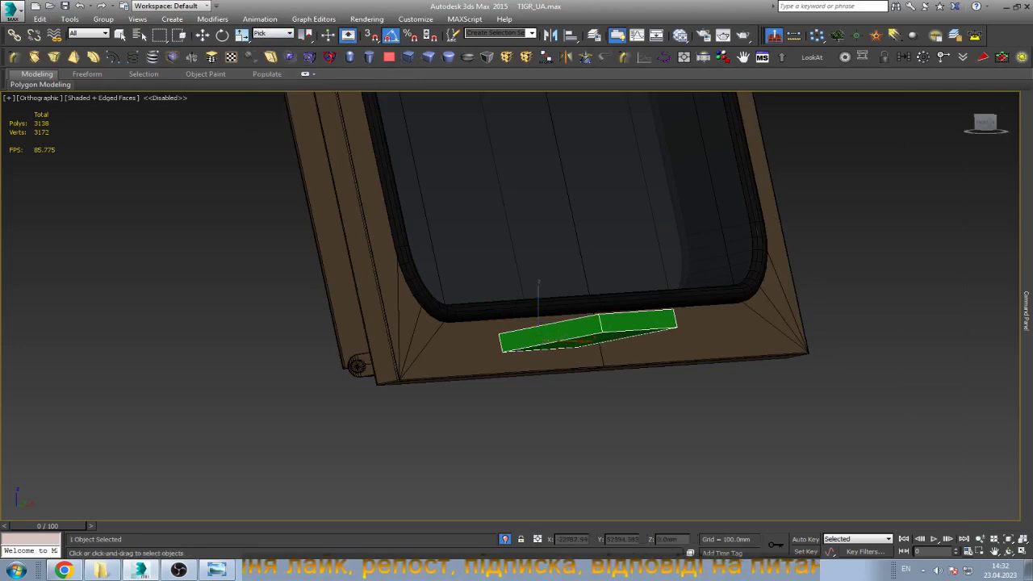
click(582, 320)
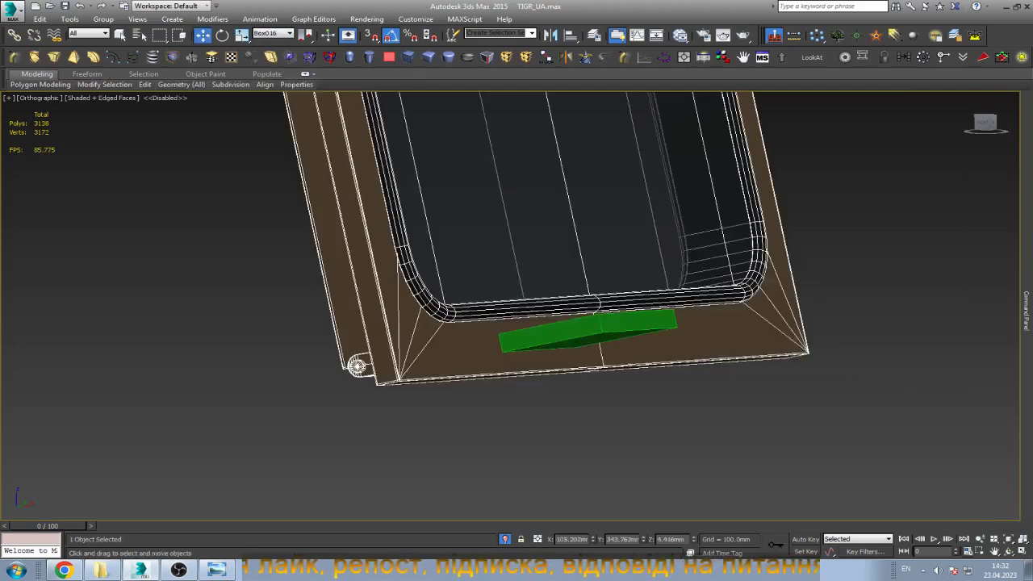
scroll(703, 355, up, 2)
key(1)
scroll(698, 330, up, 2)
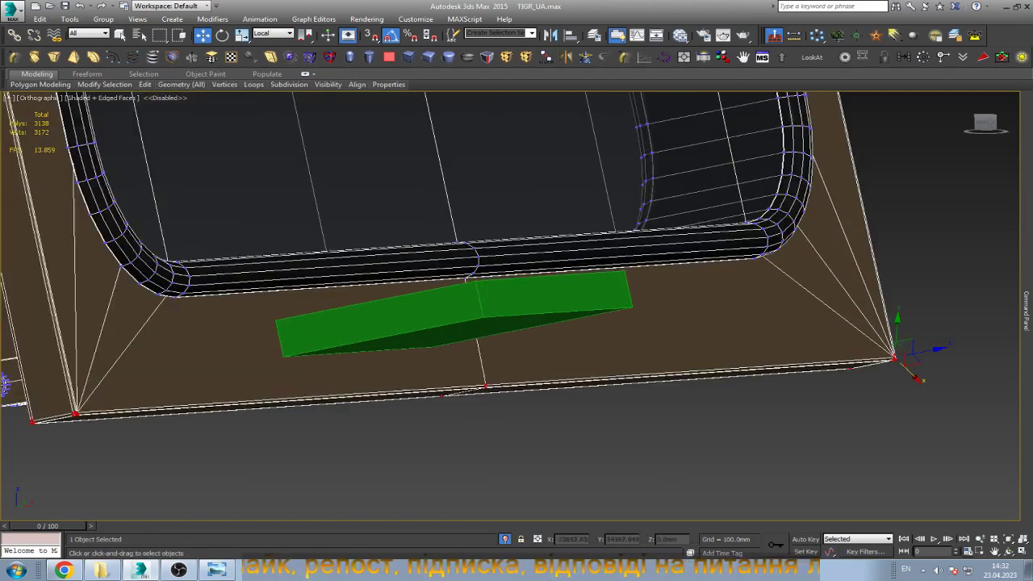
click(273, 33)
click(270, 118)
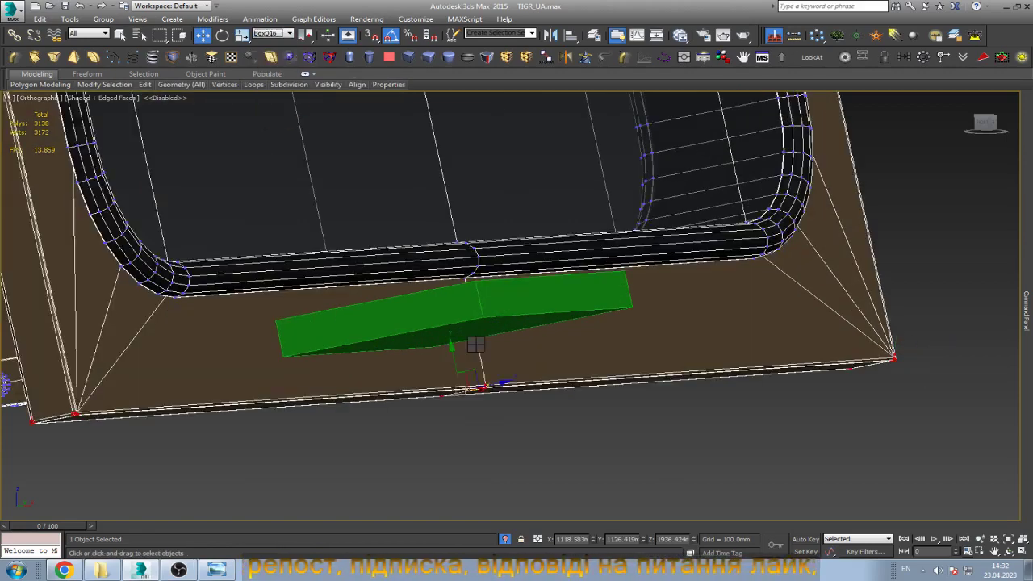
Unhide all objects and move the frame's bottom vertices about 16 units along the box's Y.
key(alt+q)
click(571, 316)
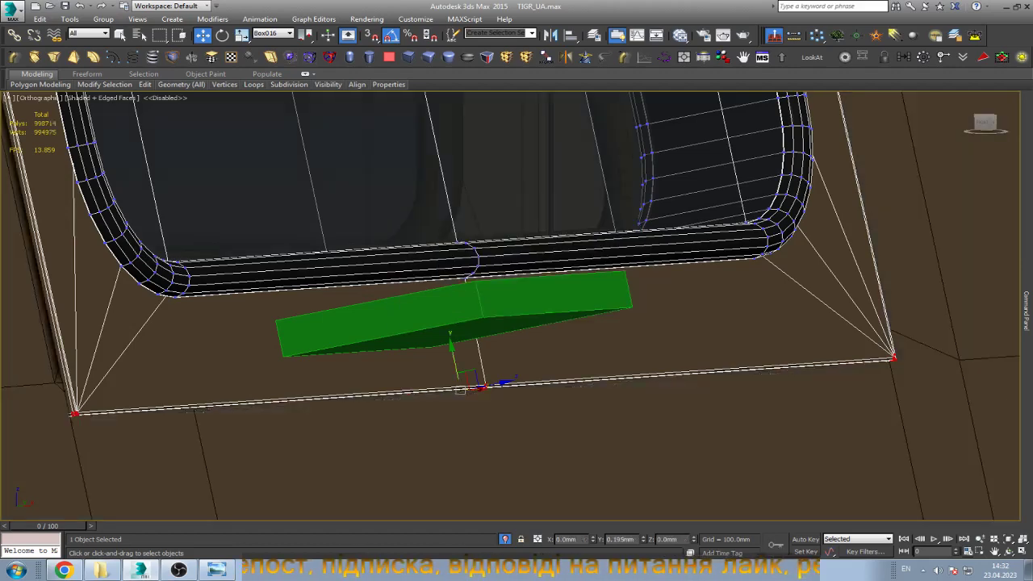
drag(453, 367, 453, 336)
scroll(466, 348, down, 5)
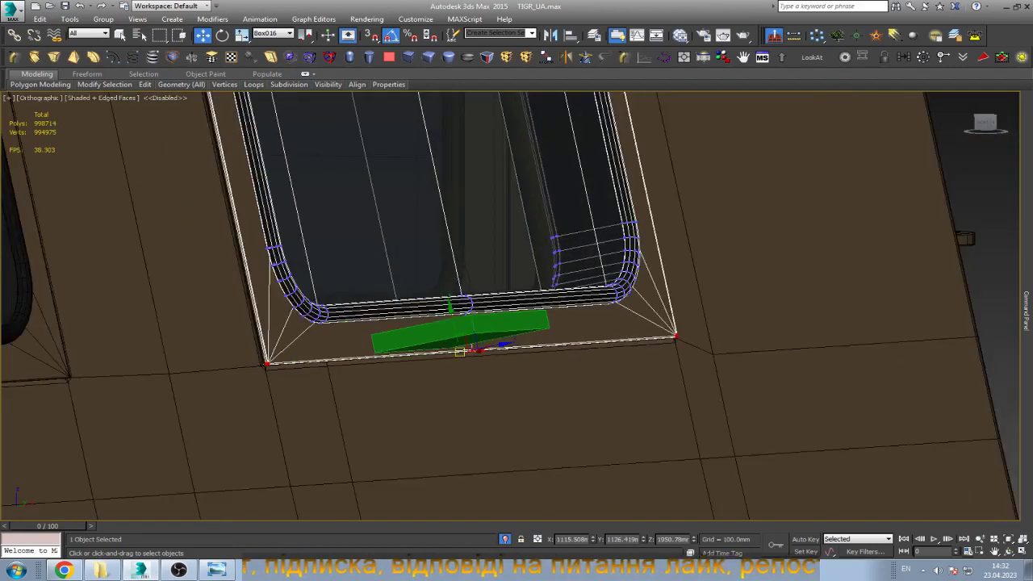
click(452, 343)
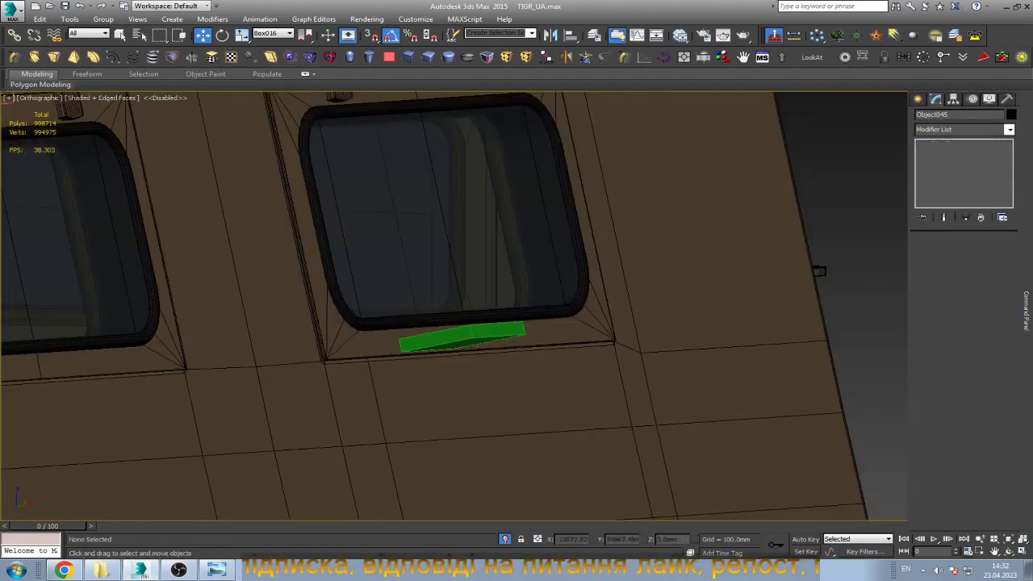
scroll(553, 348, down, 5)
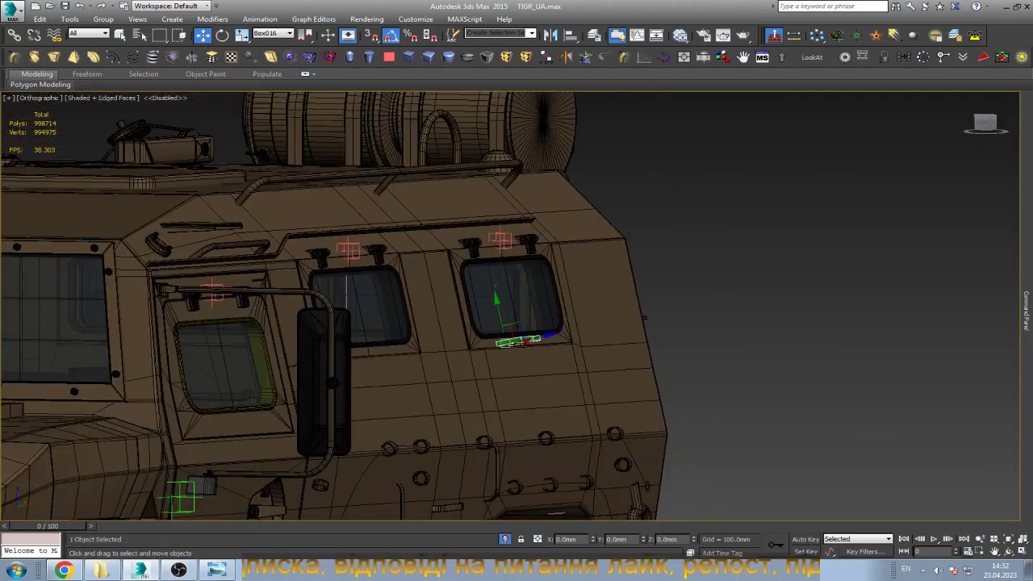
Delete the temporary green box, save the scene, and switch to the Left view.
key(Delete)
scroll(722, 311, down, 4)
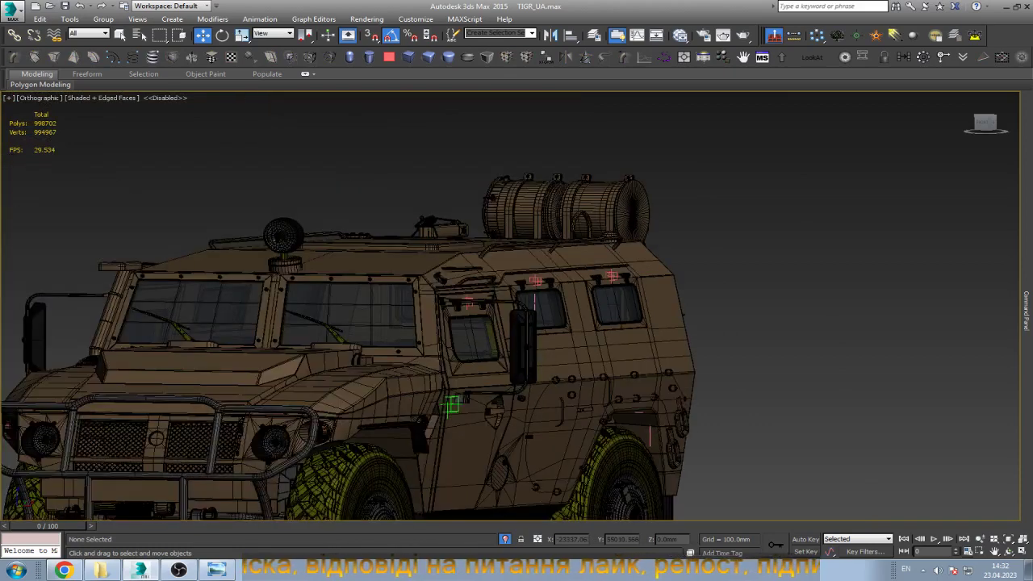
key(ctrl+s)
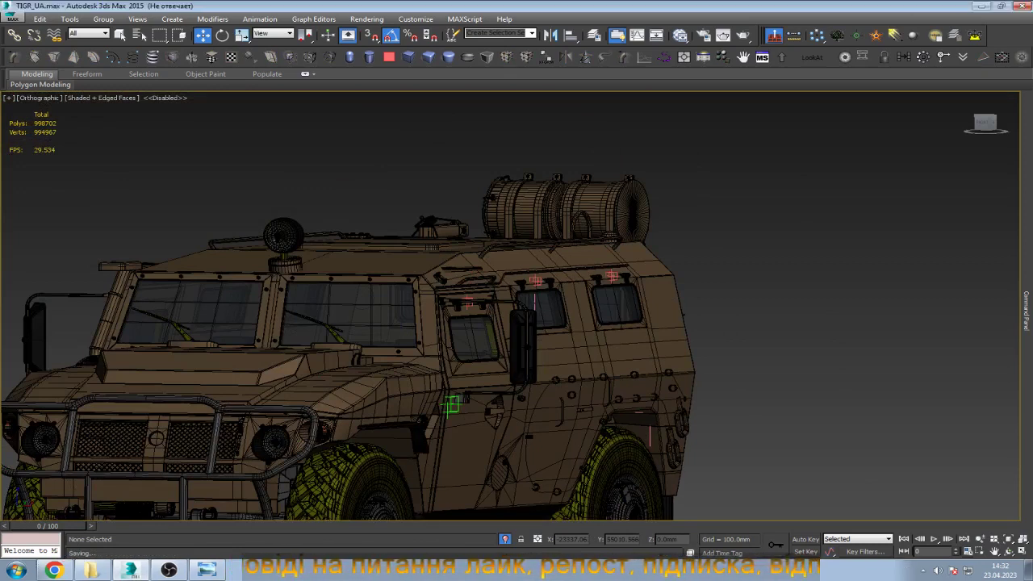
scroll(720, 285, up, 3)
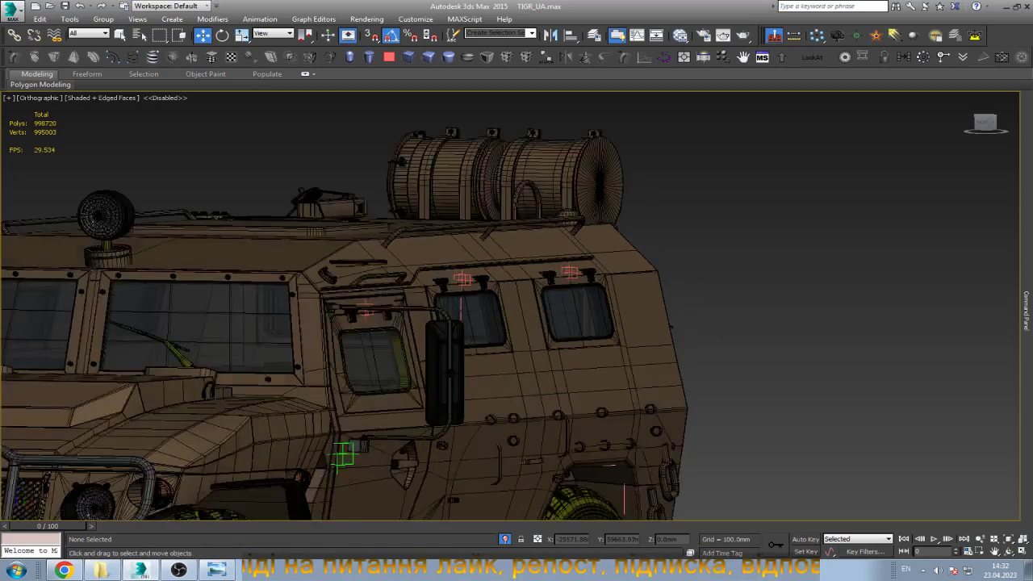
scroll(721, 284, up, 3)
key(l)
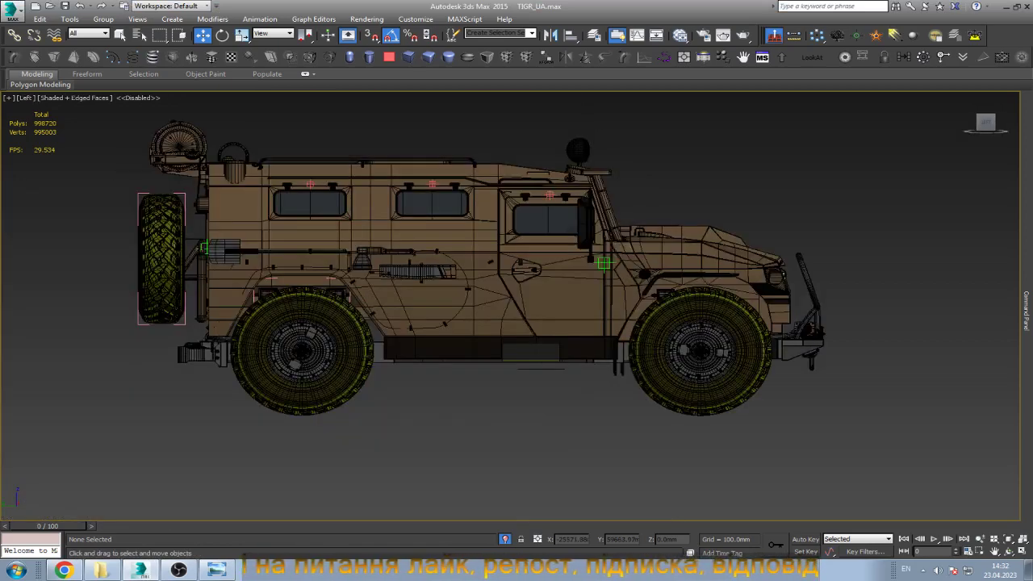
scroll(671, 164, down, 1)
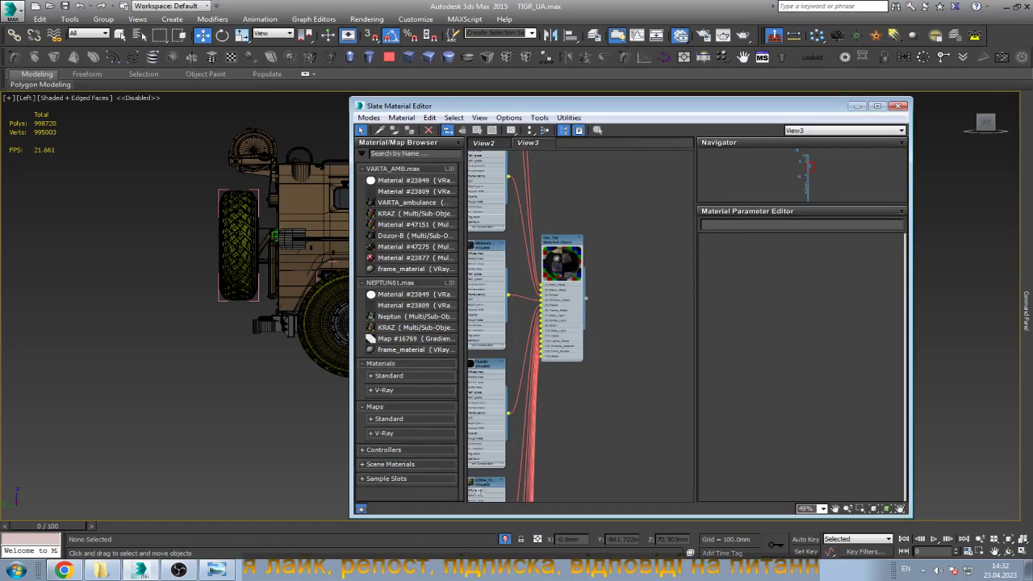
In Slate, open Gaz_Tigr's Main_Materiial and show the camo Bitmap shaded in the viewport.
double_click(561, 258)
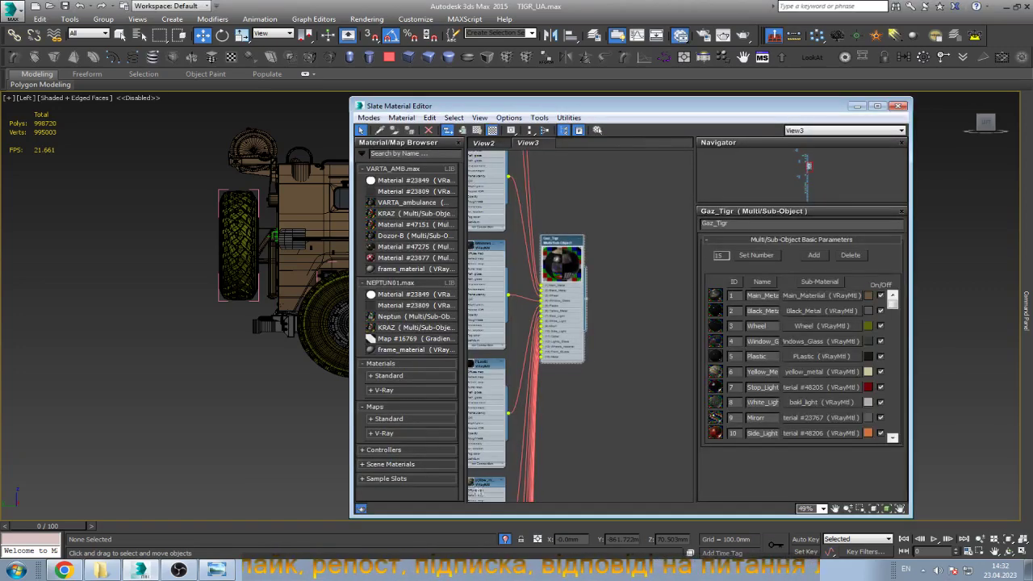
click(819, 295)
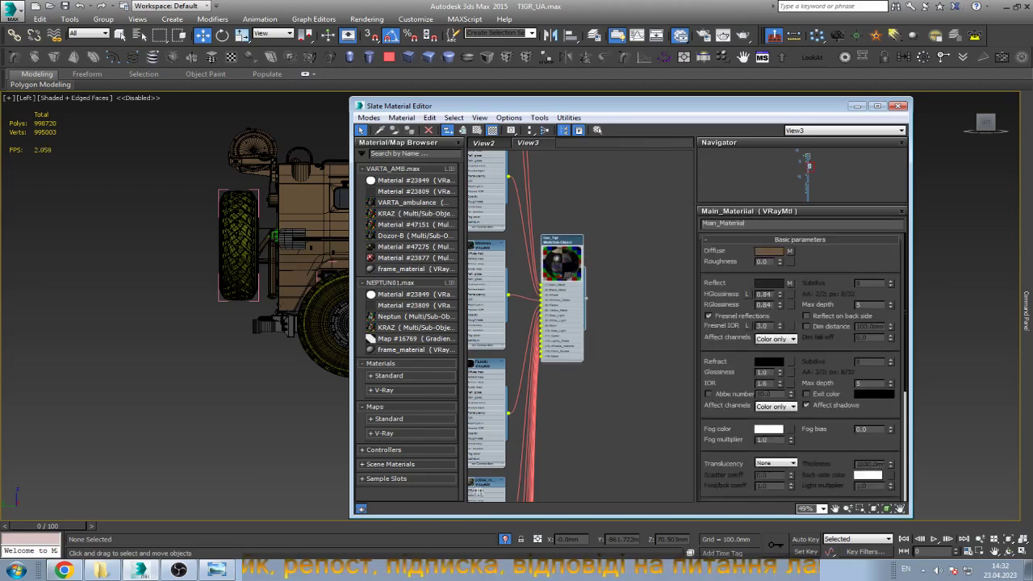
scroll(800, 368, down, 1)
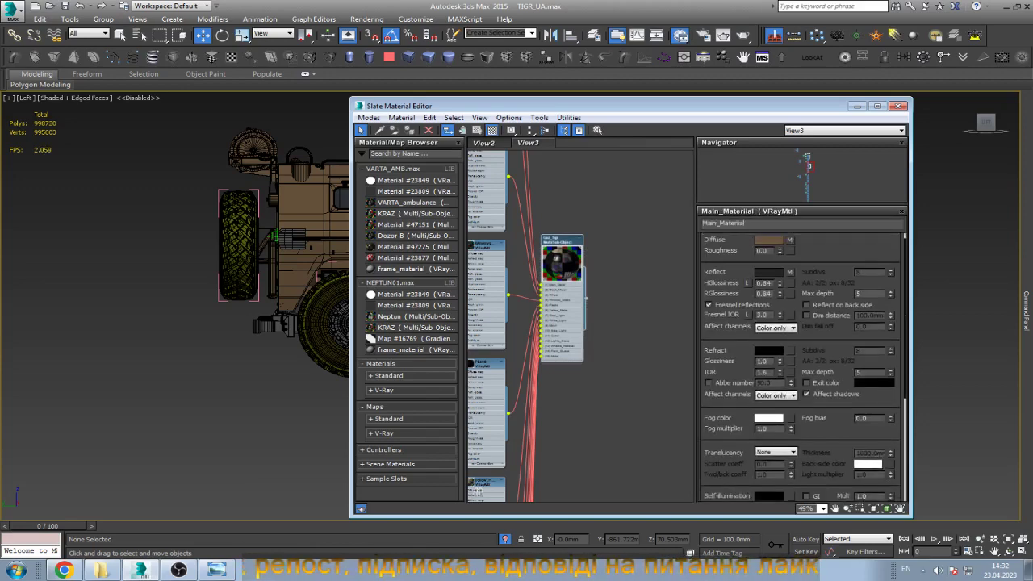
middle_drag(484, 242, 593, 484)
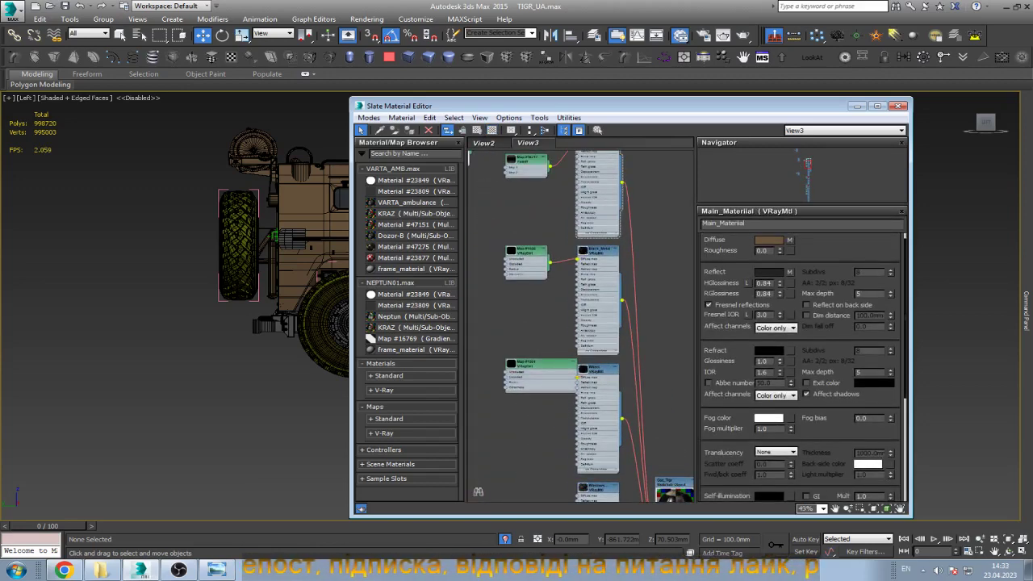
scroll(580, 323, up, 3)
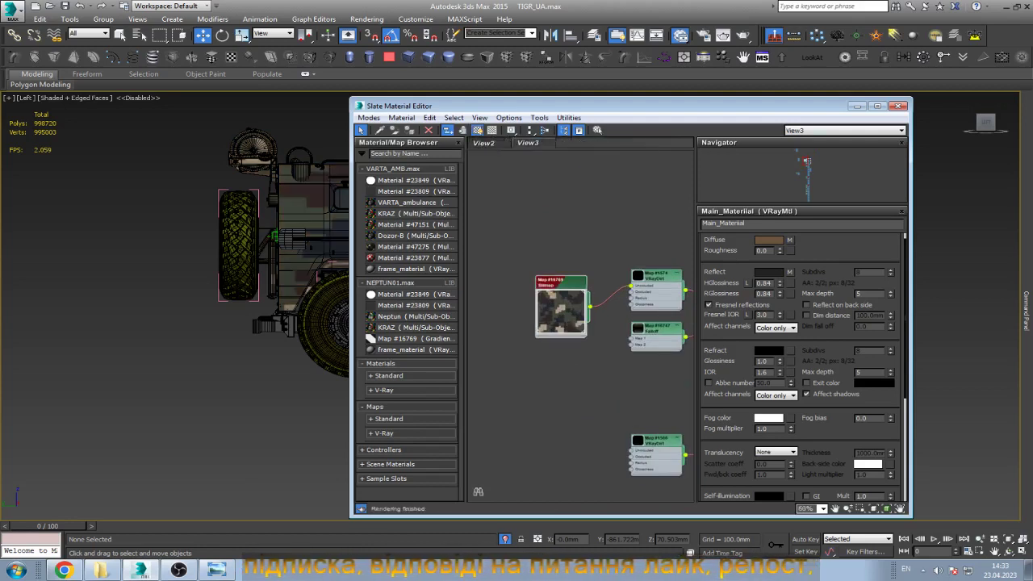
click(857, 106)
scroll(528, 194, up, 3)
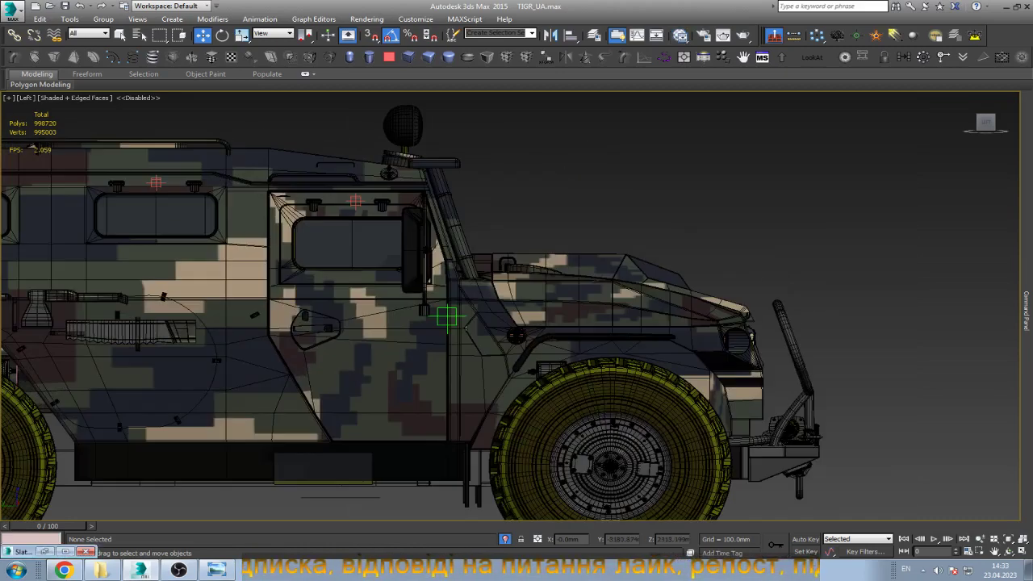
Create a new point helper near the cab and orbit to an angled view.
key(z)
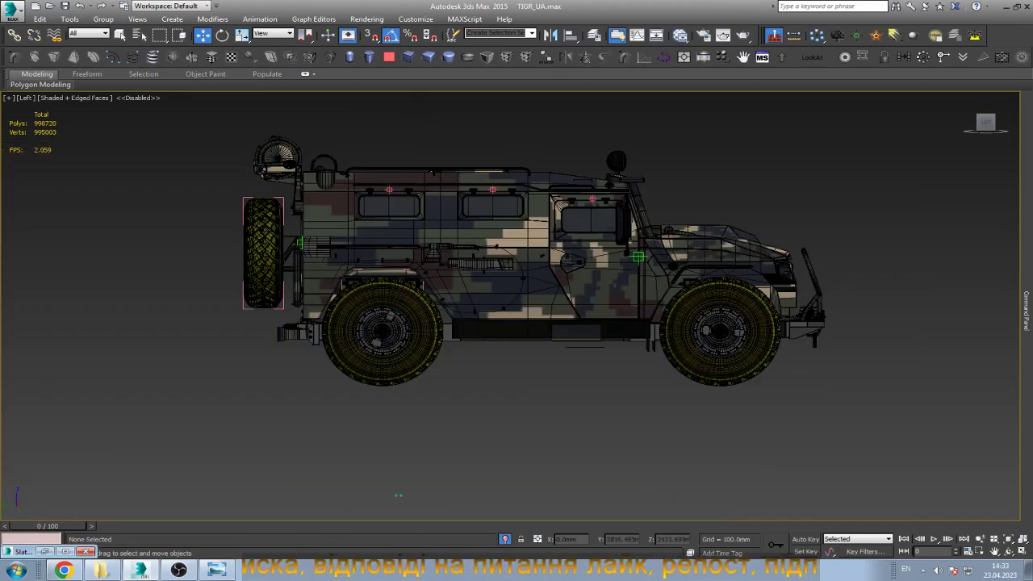
scroll(267, 178, up, 2)
scroll(309, 210, up, 3)
scroll(360, 202, up, 2)
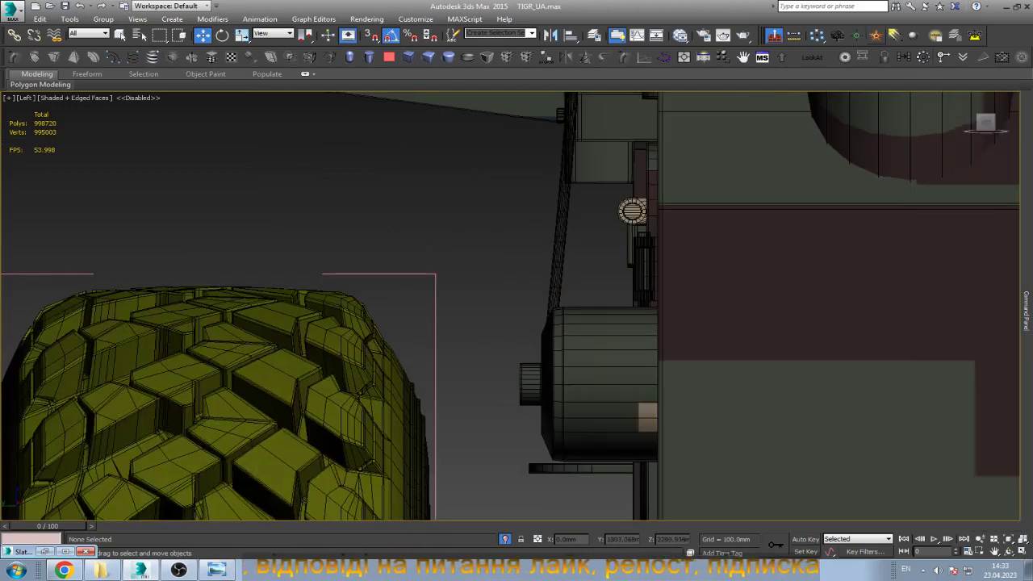
click(855, 35)
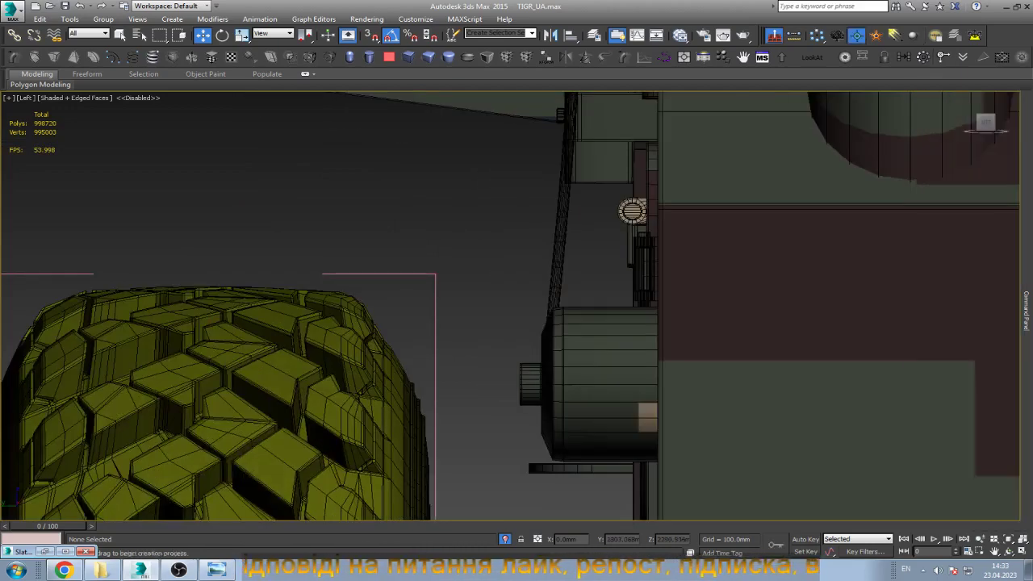
click(479, 188)
scroll(532, 211, down, 3)
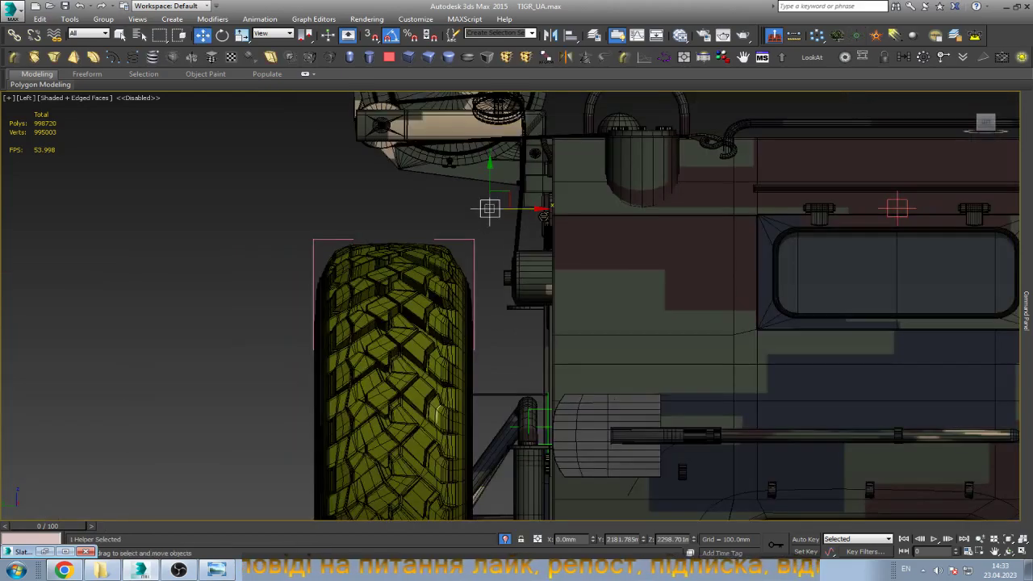
key(ctrl+r)
mouse_move(542, 214)
mouse_down()
mouse_move(562, 325)
mouse_move(581, 308)
mouse_up()
scroll(581, 308, up, 5)
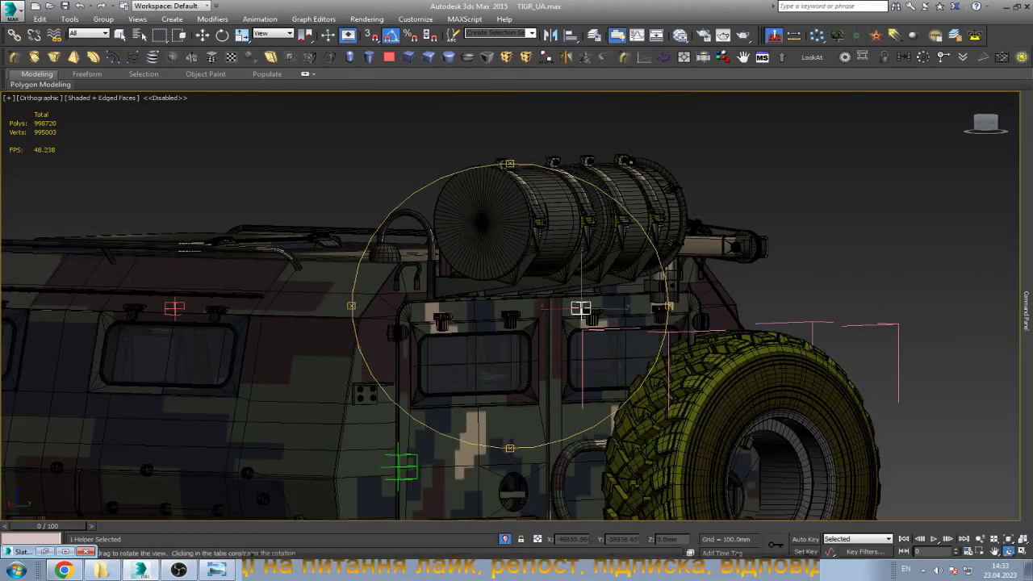
scroll(463, 327, up, 5)
key(w)
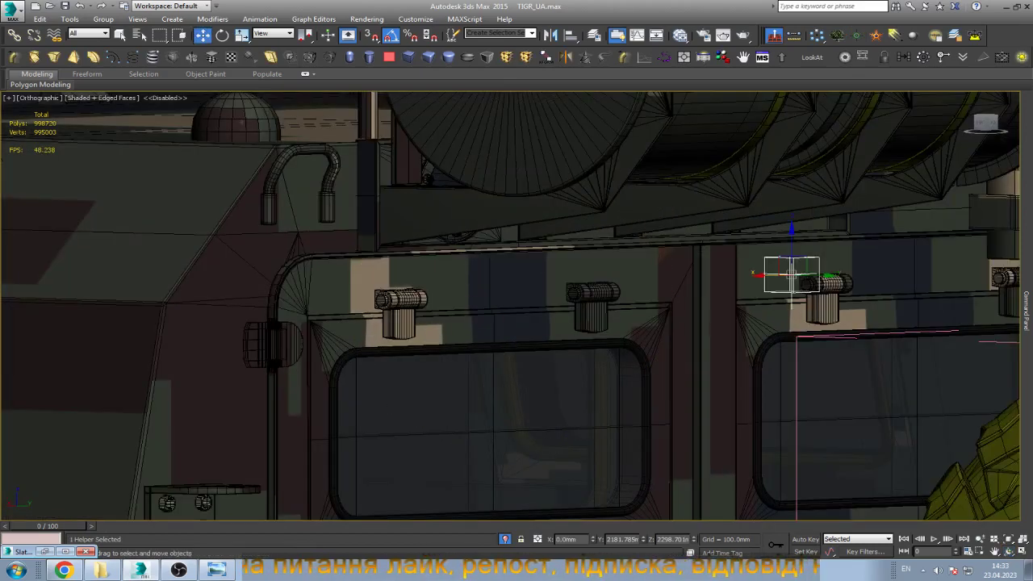
Isolate the helper with the rear window frame and align it to the frame on X, Y and Z.
ctrl+click(645, 355)
key(alt+q)
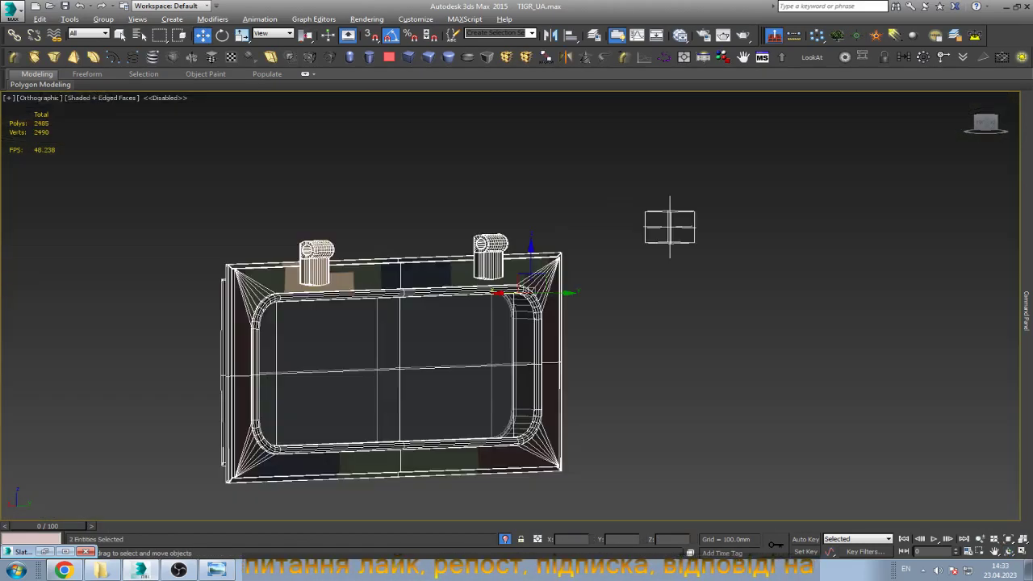
click(613, 242)
click(669, 227)
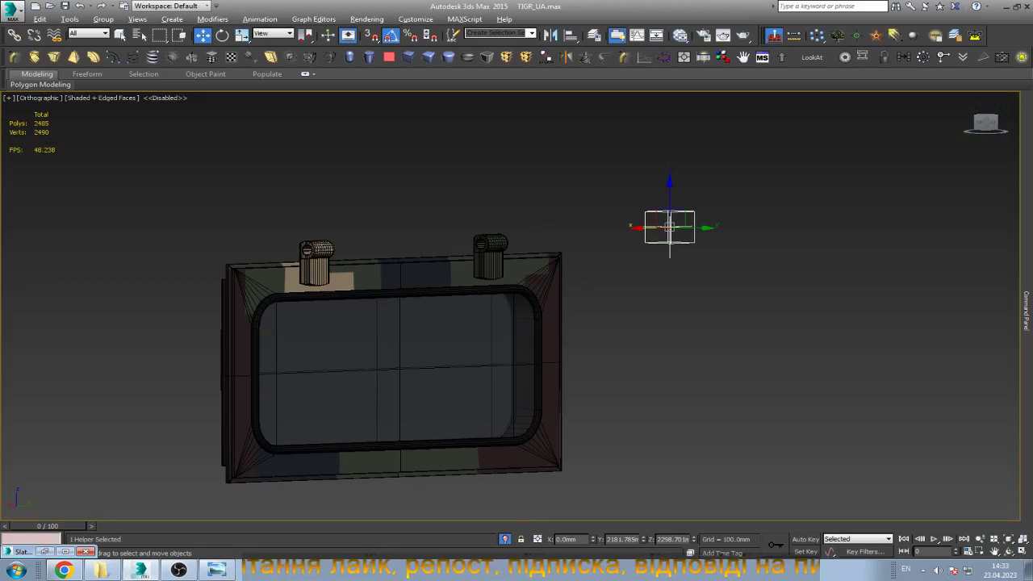
key(alt+a)
click(490, 250)
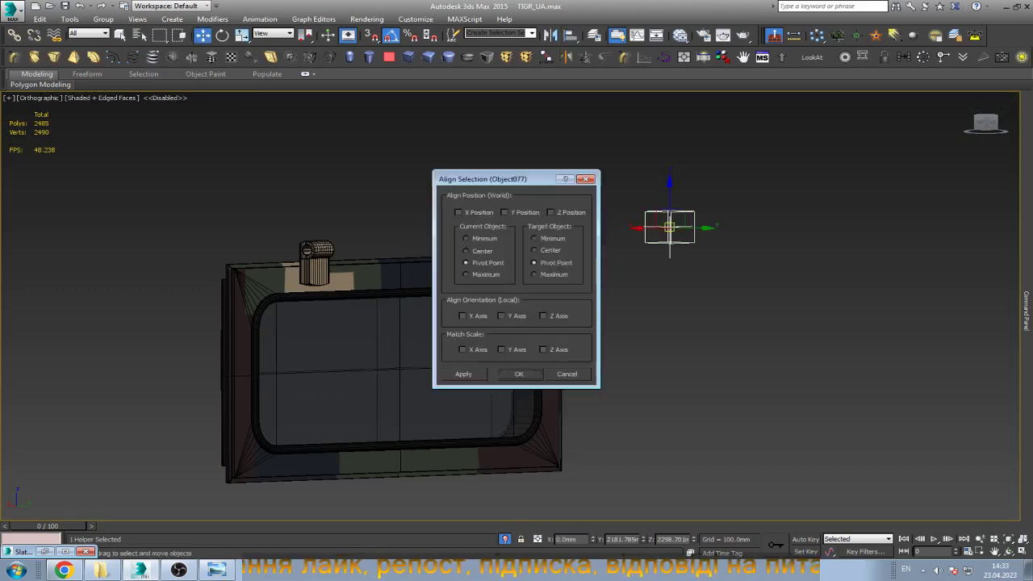
click(459, 213)
click(504, 213)
click(550, 212)
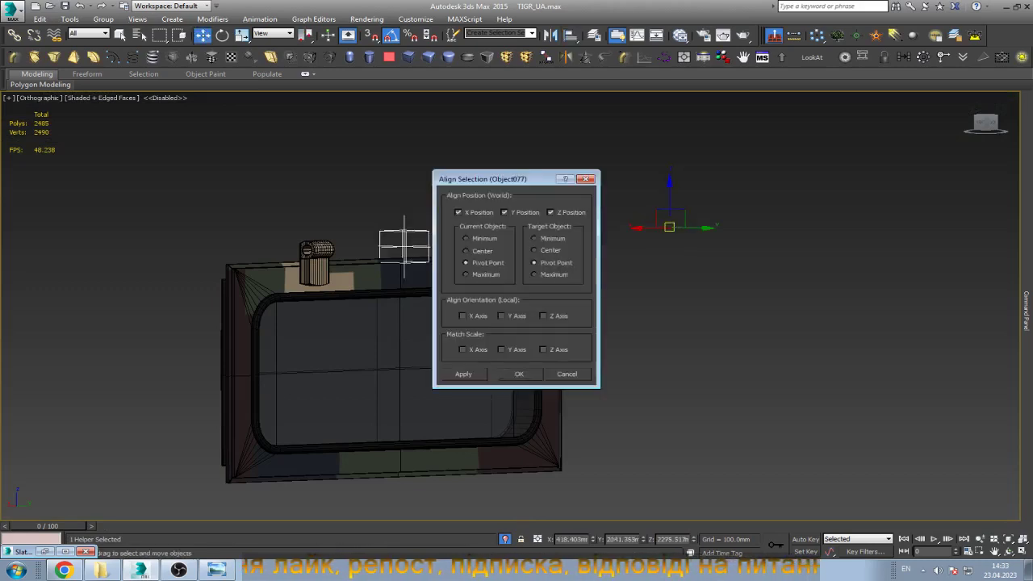
click(519, 373)
Set the point helper's object colour to light red.
scroll(267, 165, up, 3)
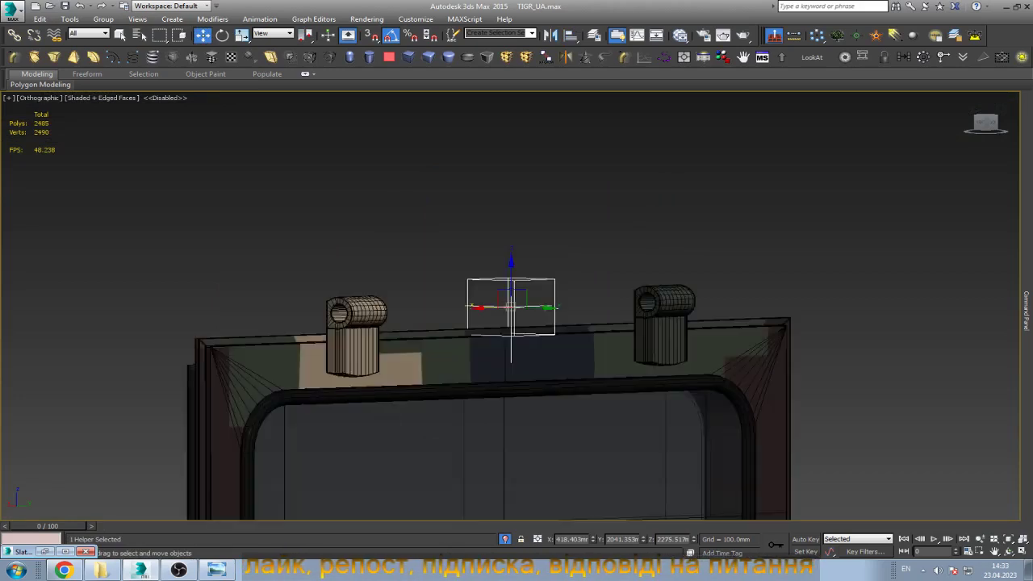
click(1004, 245)
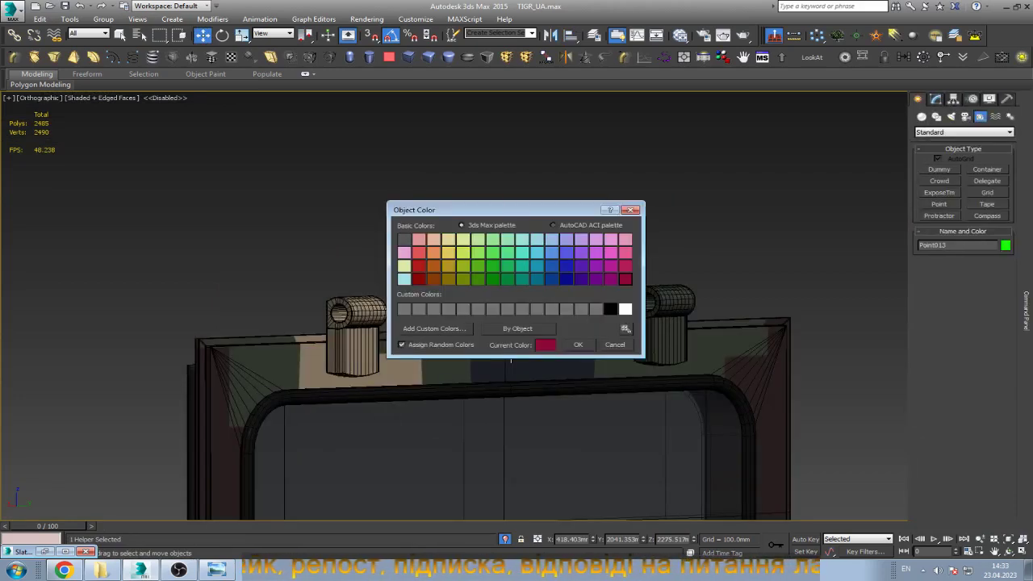
click(418, 252)
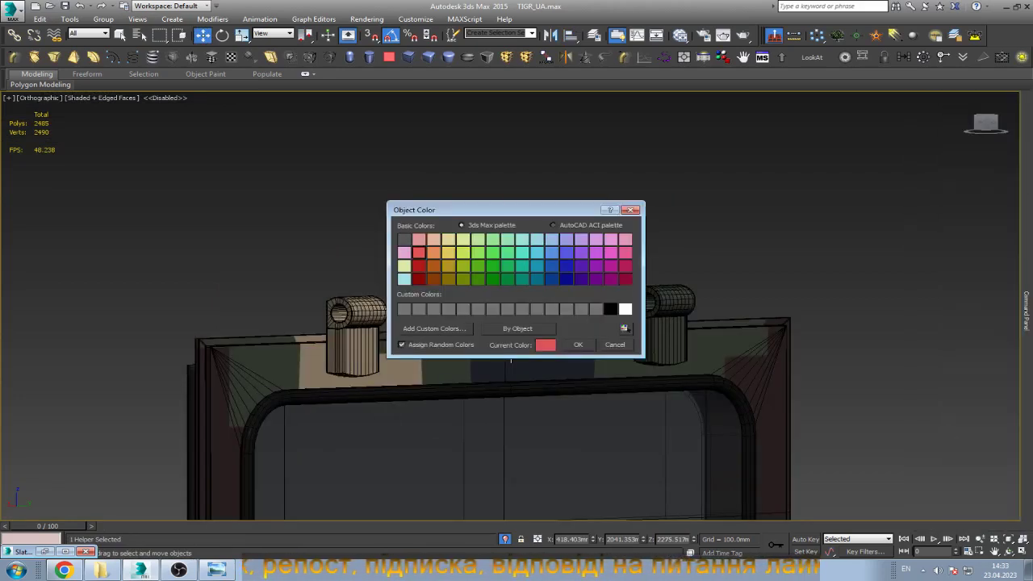
click(578, 345)
Select the window frame, check it in wireframe, then choose Unhide All from the context menu.
click(510, 339)
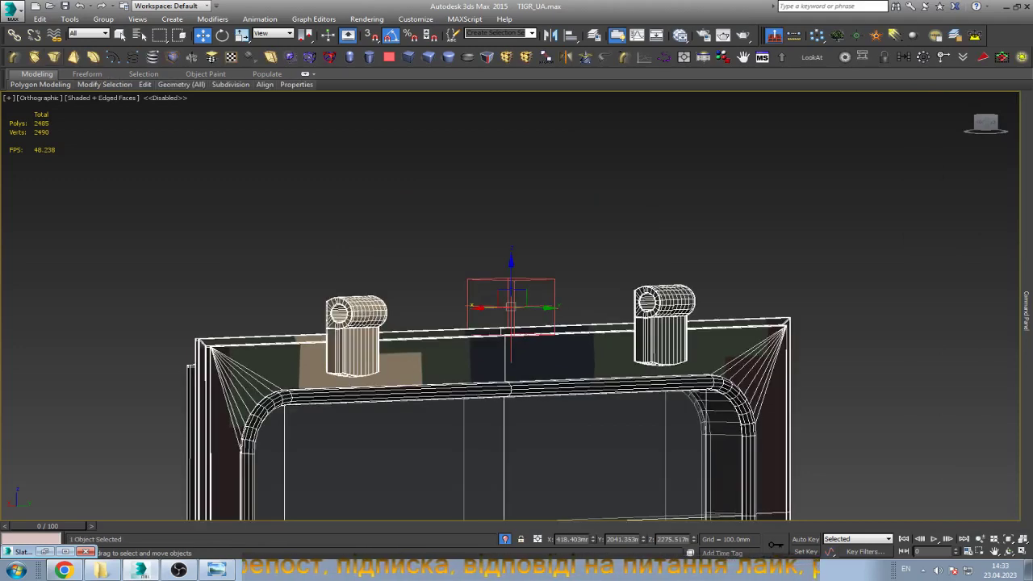
click(15, 34)
key(F3)
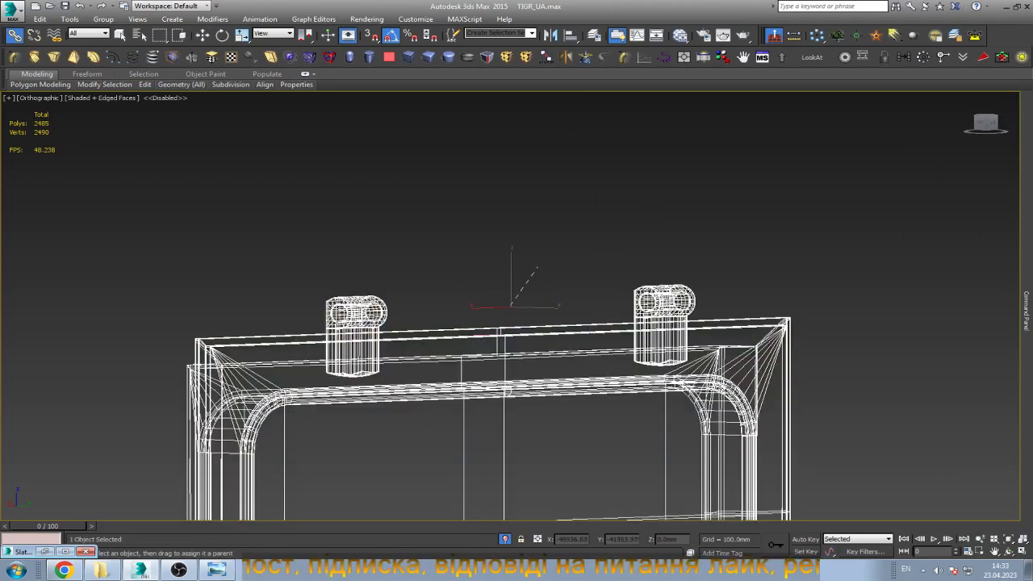
key(F3)
key(w)
scroll(544, 276, down, 4)
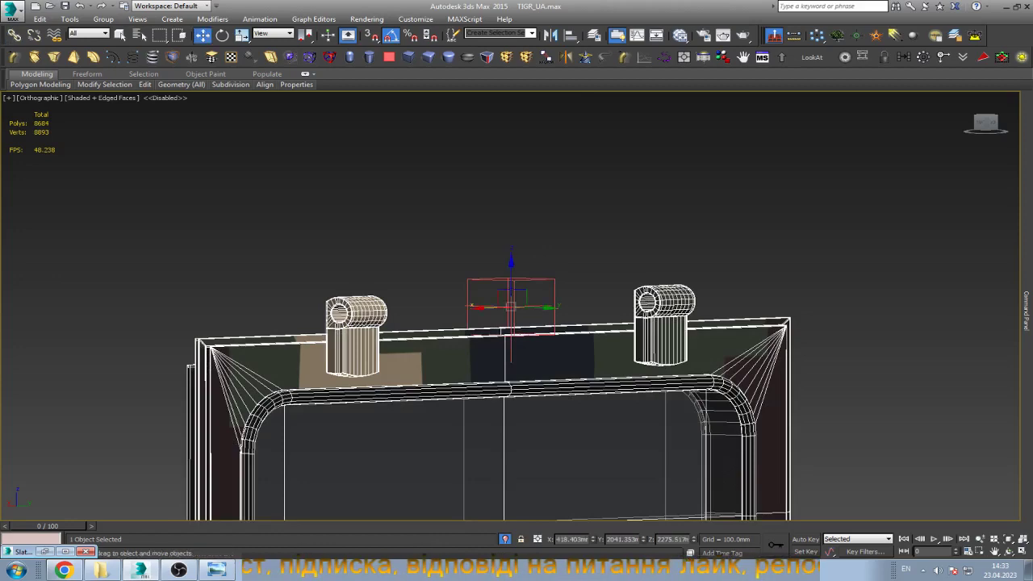
click(768, 300)
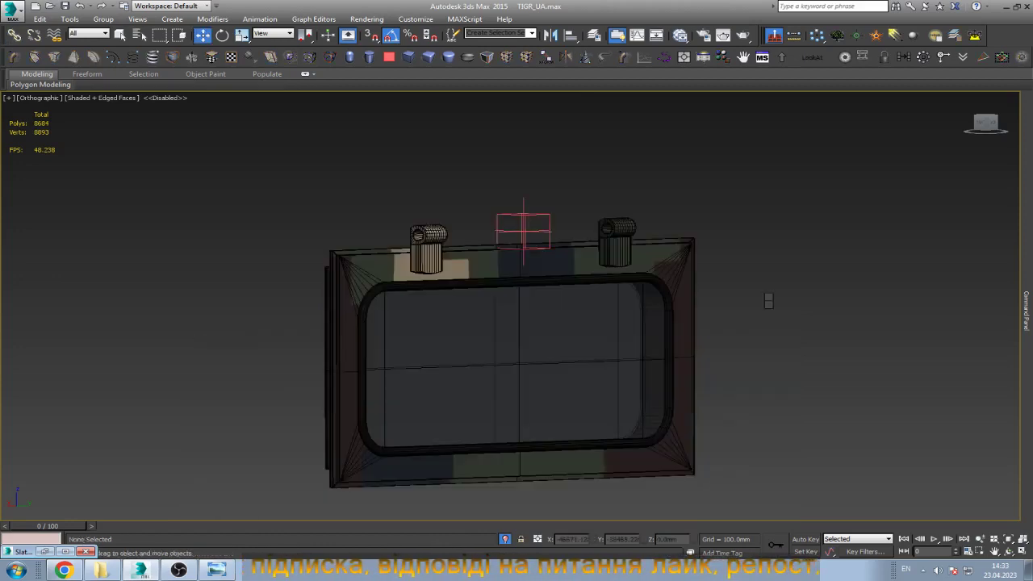
right_click(768, 301)
click(803, 266)
Confirm unhiding, isolate the next window frame, and switch to the Back view.
click(571, 316)
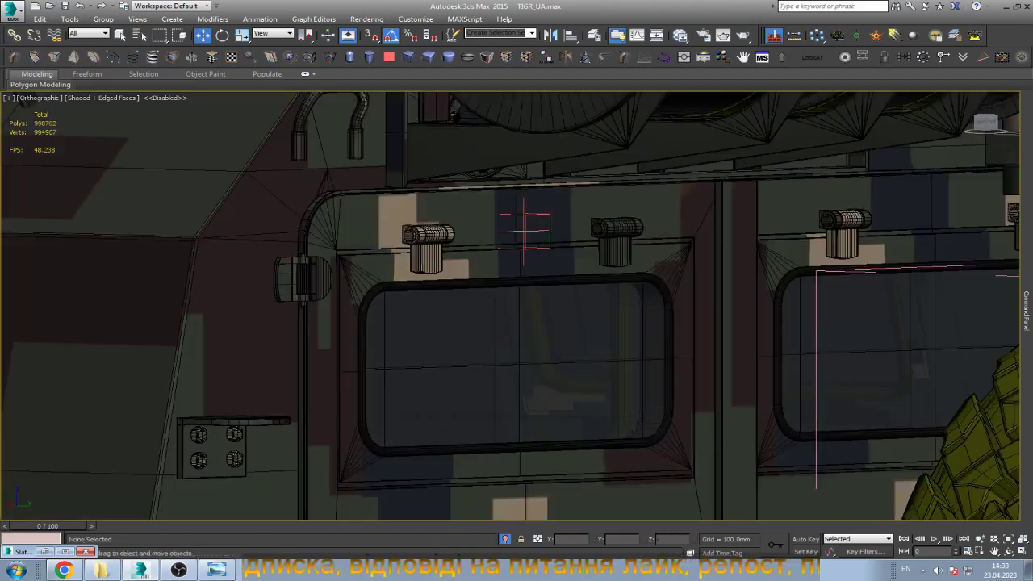
scroll(887, 242, down, 3)
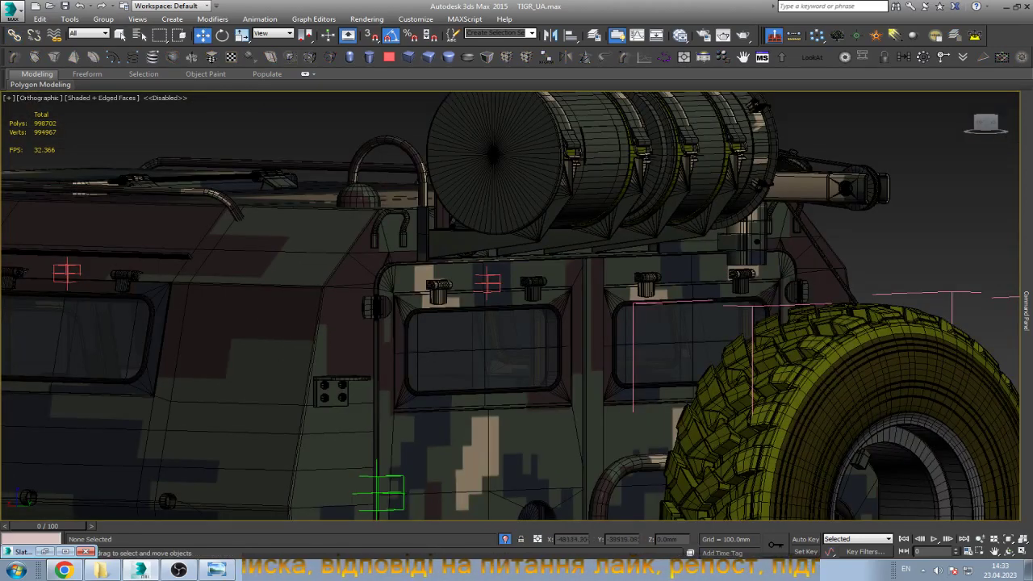
scroll(888, 242, up, 5)
click(888, 278)
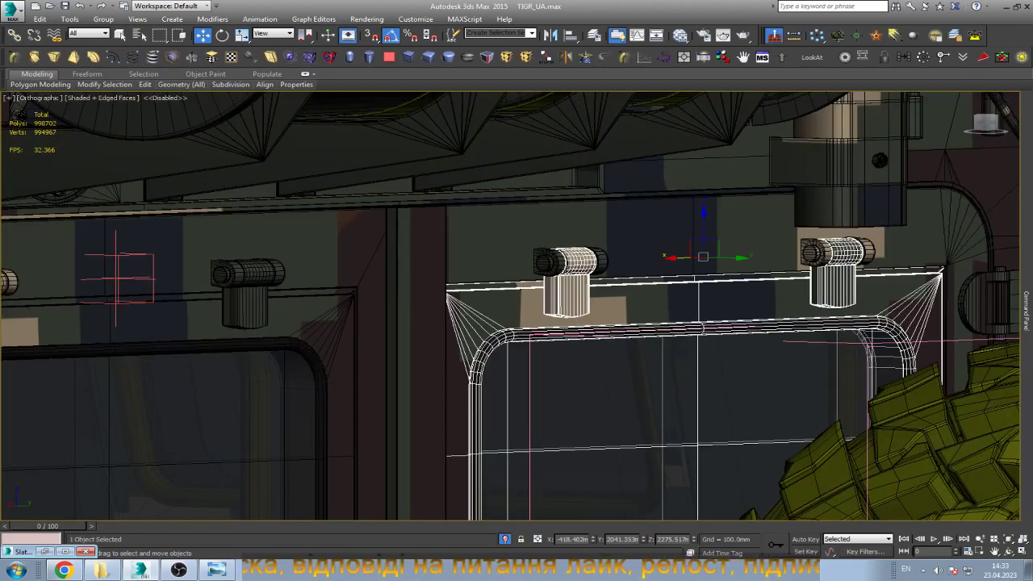
key(alt+q)
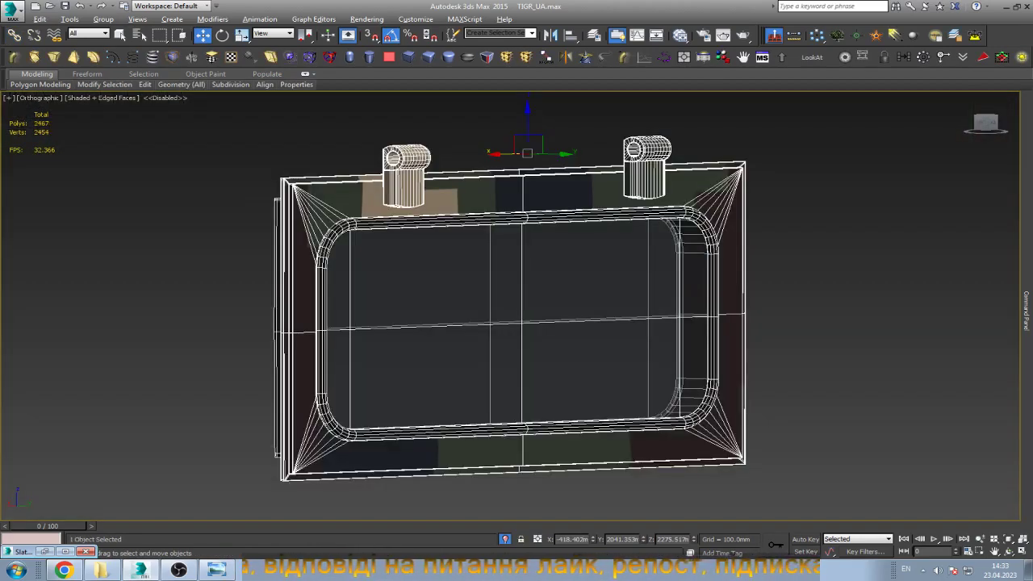
key(k)
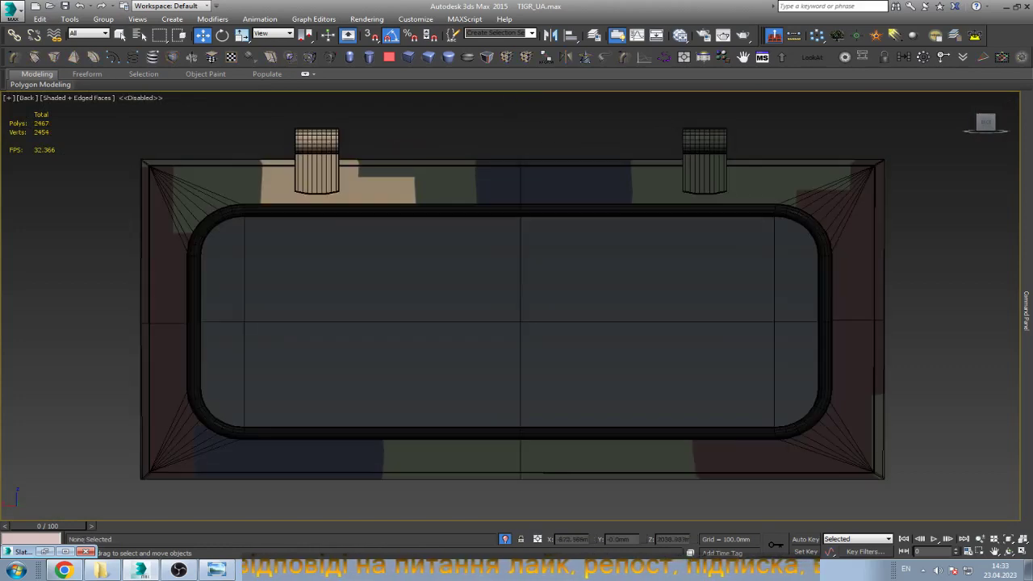
scroll(630, 388, down, 2)
Create a point helper and align it to the window cover on all three position axes.
click(855, 36)
click(901, 192)
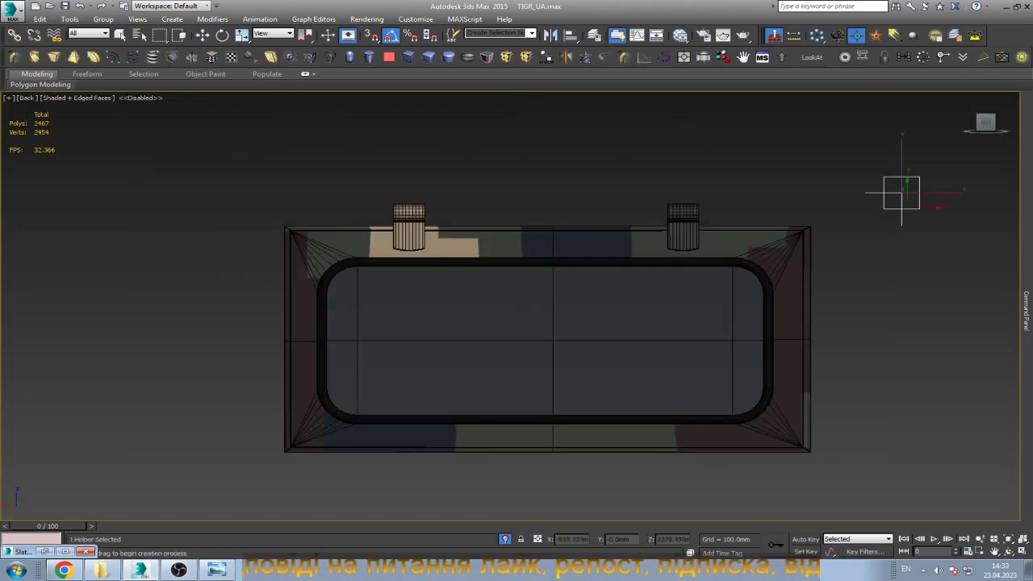
key(alt+a)
click(771, 323)
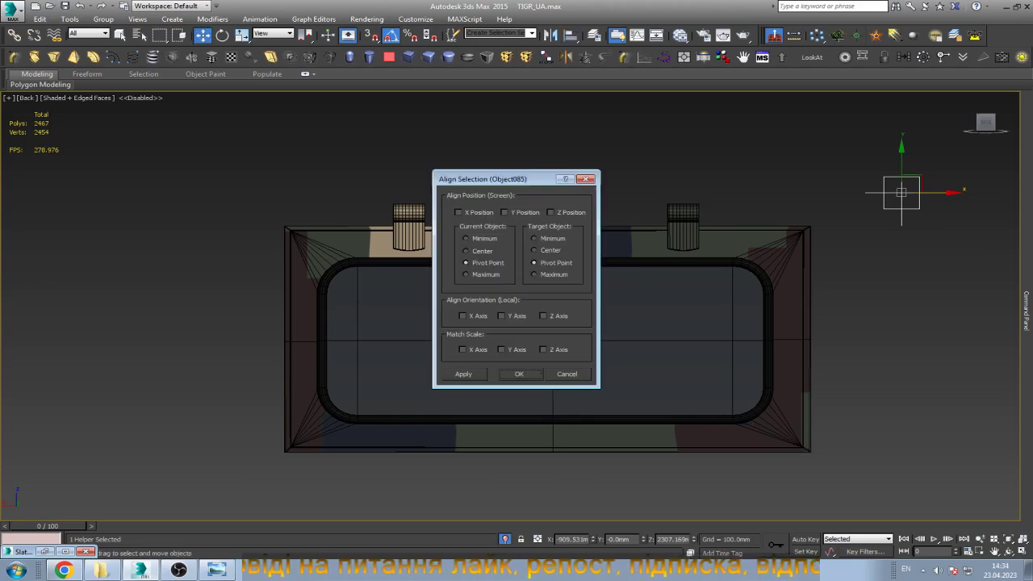
click(550, 212)
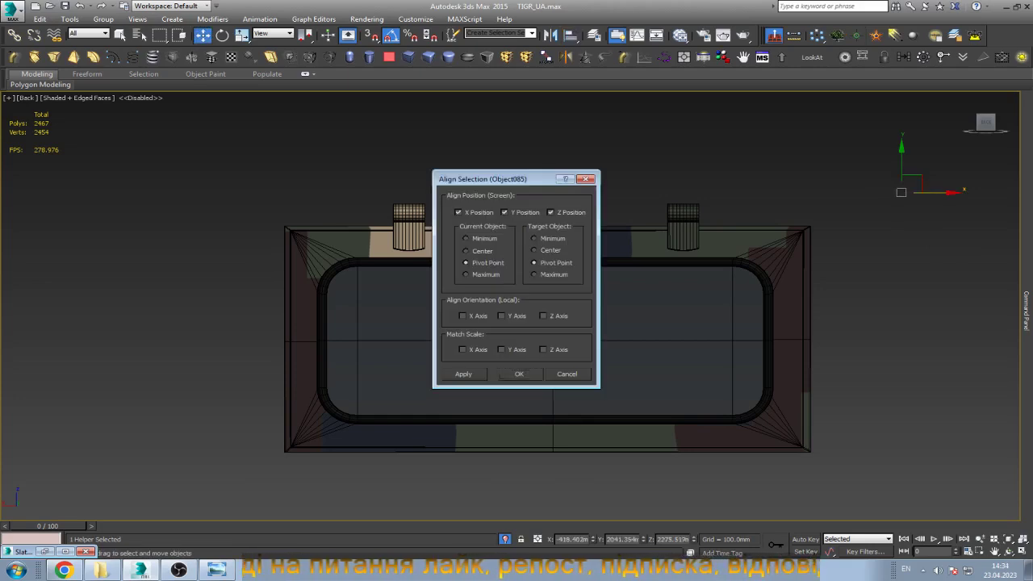
key(Return)
Link the window cover to the point helper as its parent.
click(616, 242)
scroll(616, 186, up, 3)
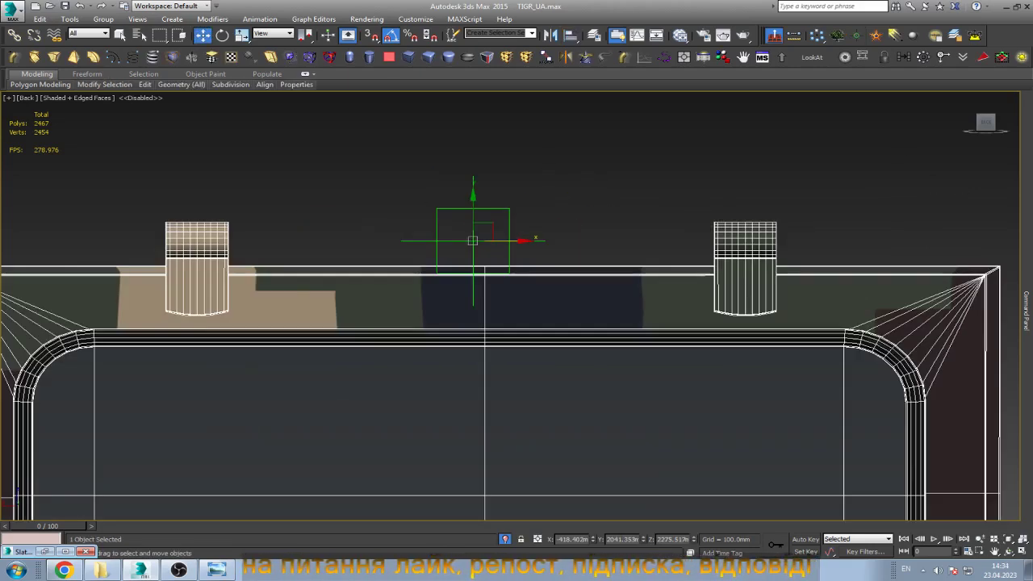
click(14, 35)
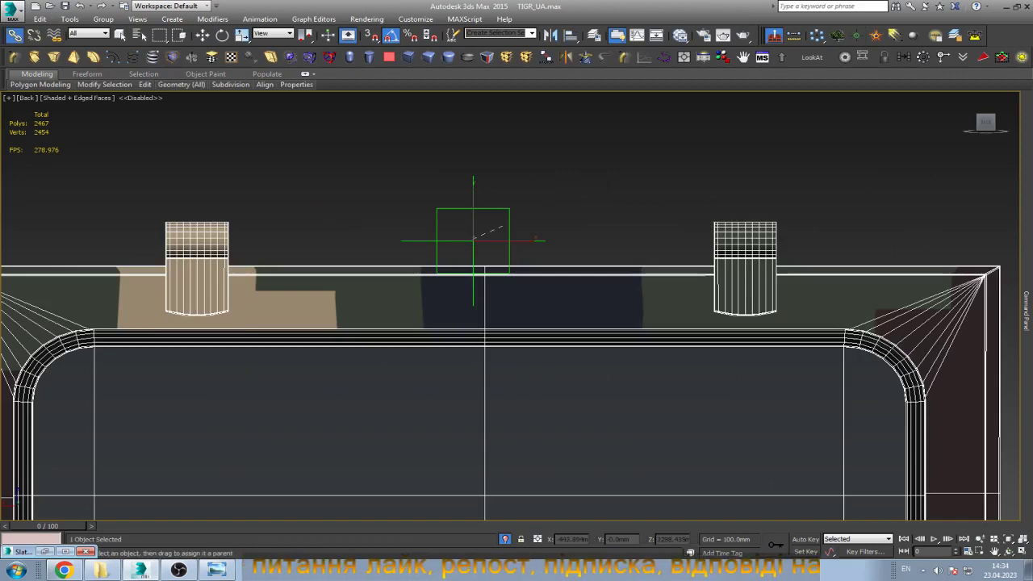
drag(503, 225, 501, 271)
key(w)
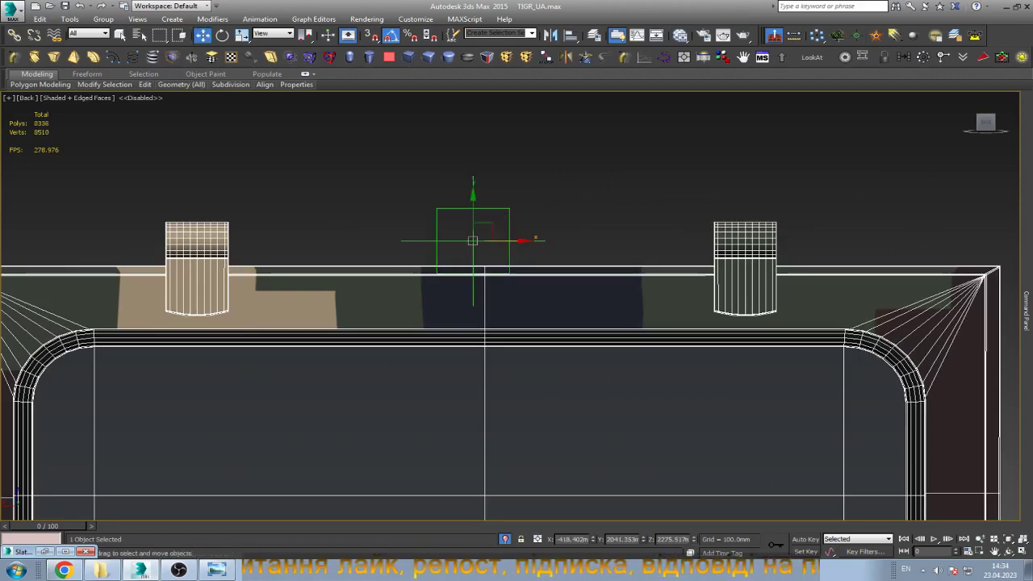
alt+middle_drag(472, 240, 489, 275)
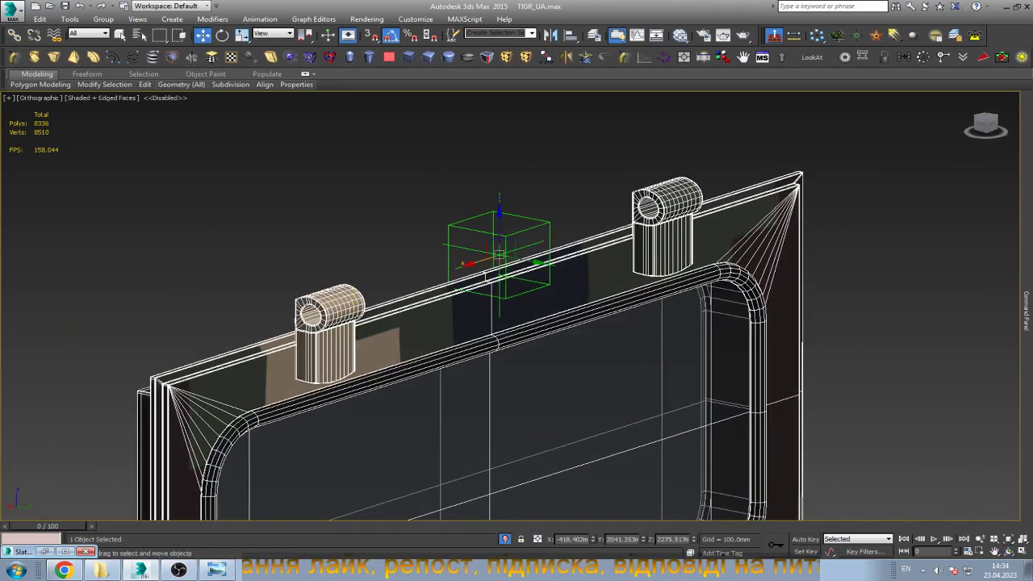
Frame the cover to check it, select the helper, and unhide all objects.
key(ctrl+d)
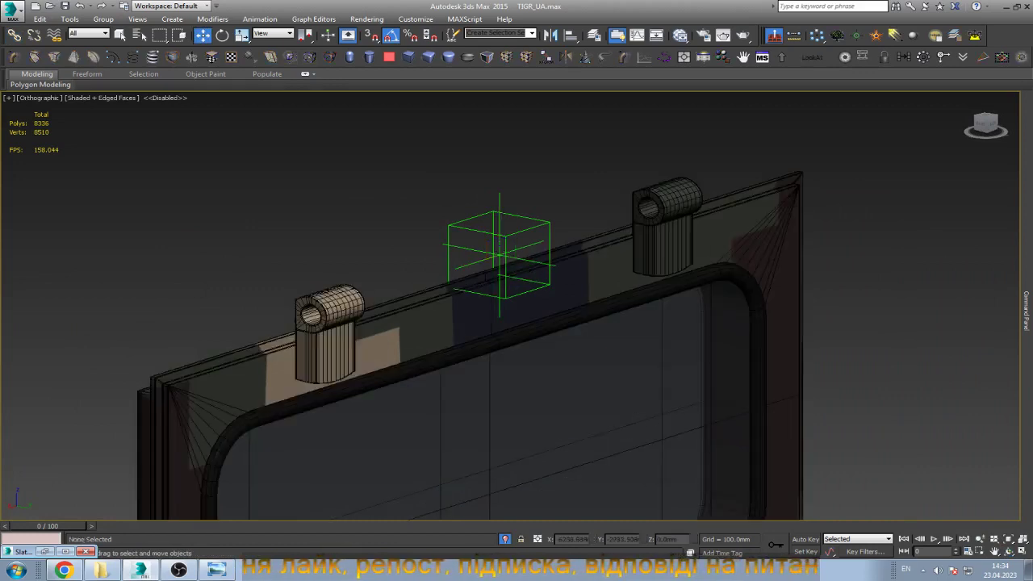
scroll(184, 379, up, 3)
click(185, 379)
key(z)
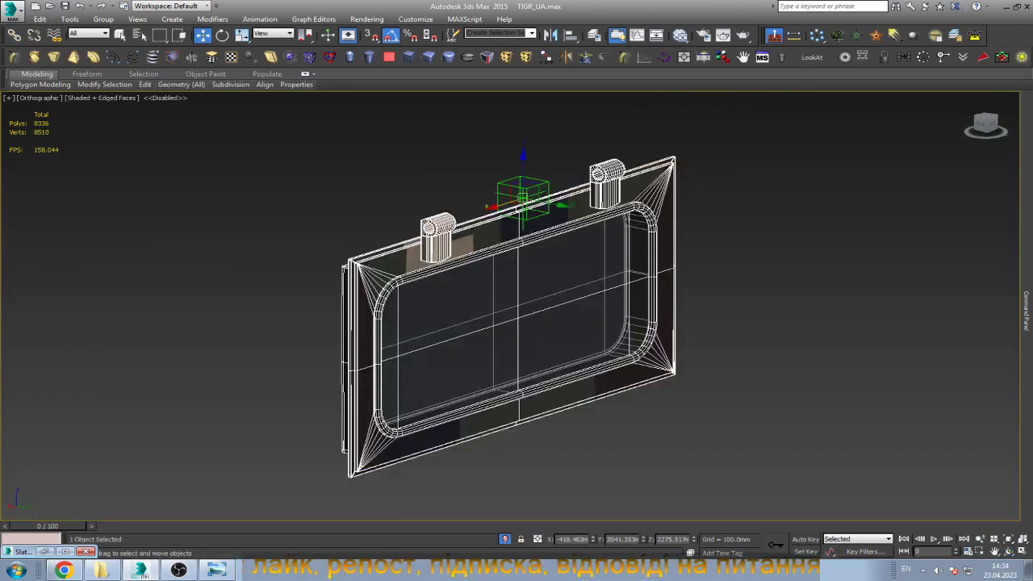
key(ctrl+d)
click(522, 198)
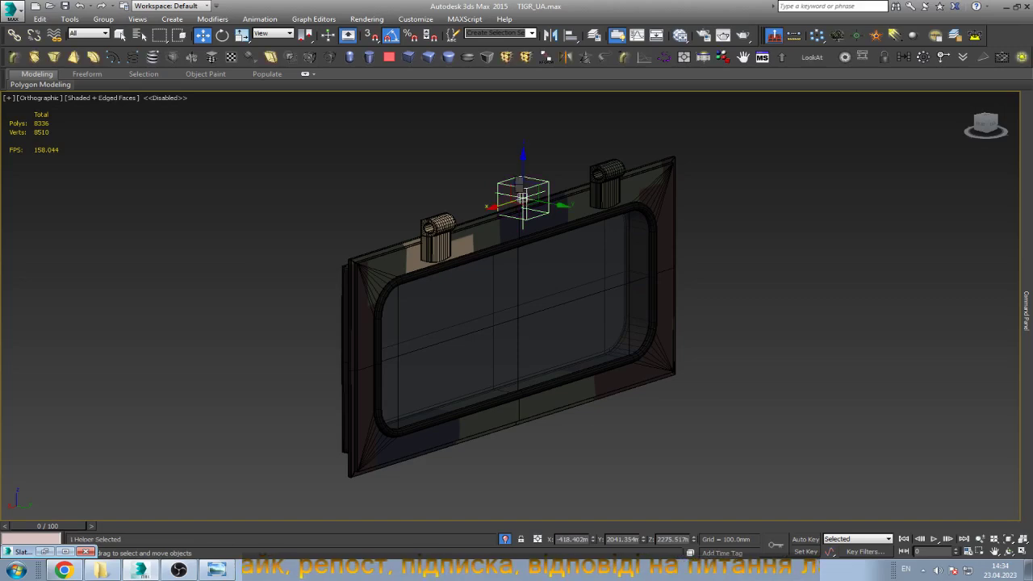
key(alt+u)
Rotate the window helper to test-swing its hatch cover, then orbit to the vehicle's side.
click(571, 316)
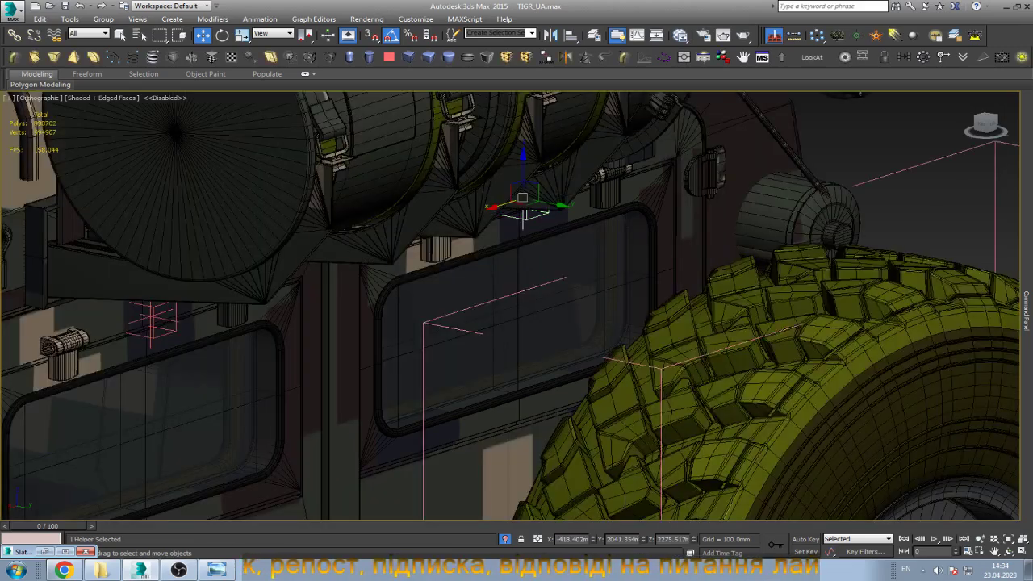
scroll(582, 311, up, 3)
key(e)
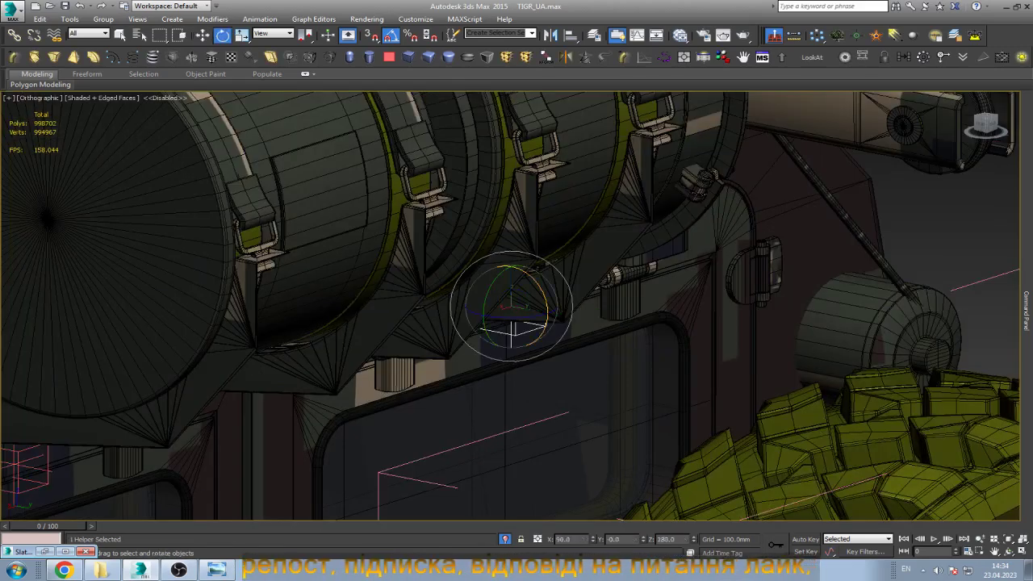
drag(542, 307, 534, 252)
alt+middle_drag(512, 331, 609, 274)
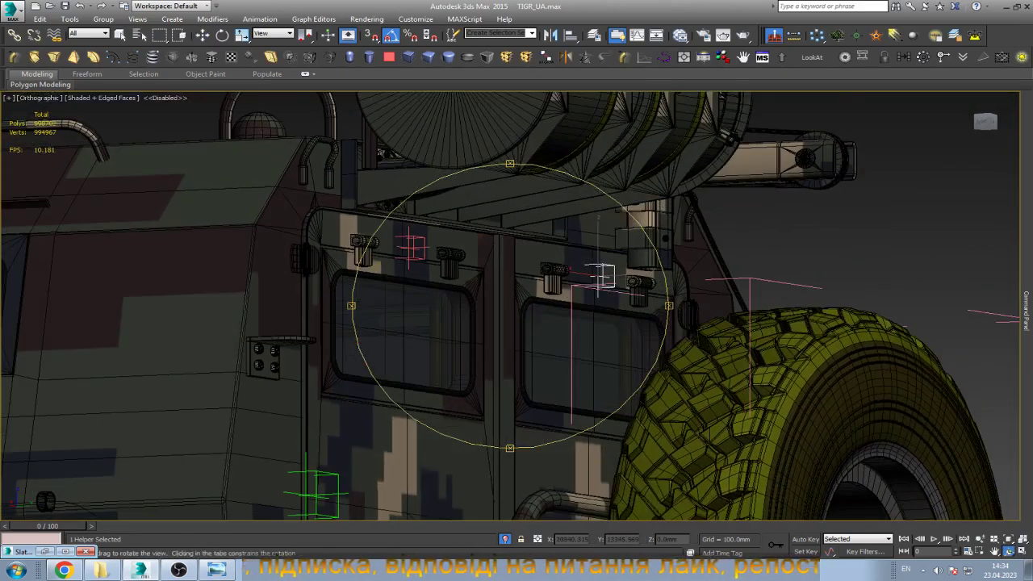
scroll(612, 271, up, 5)
key(w)
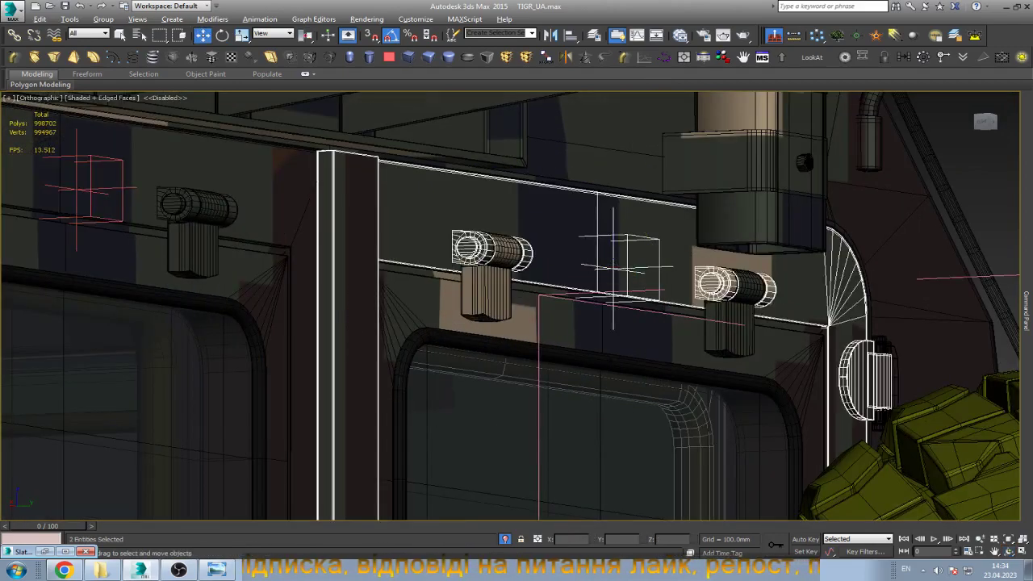
scroll(528, 170, up, 3)
scroll(528, 169, up, 3)
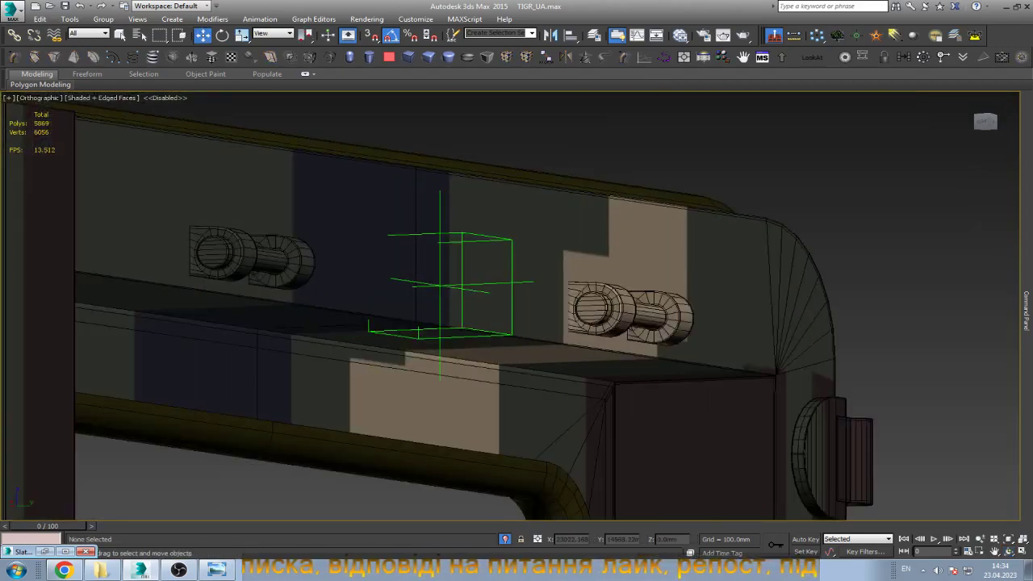
Link the helper above the door window to the door panel, then unhide all objects.
click(440, 284)
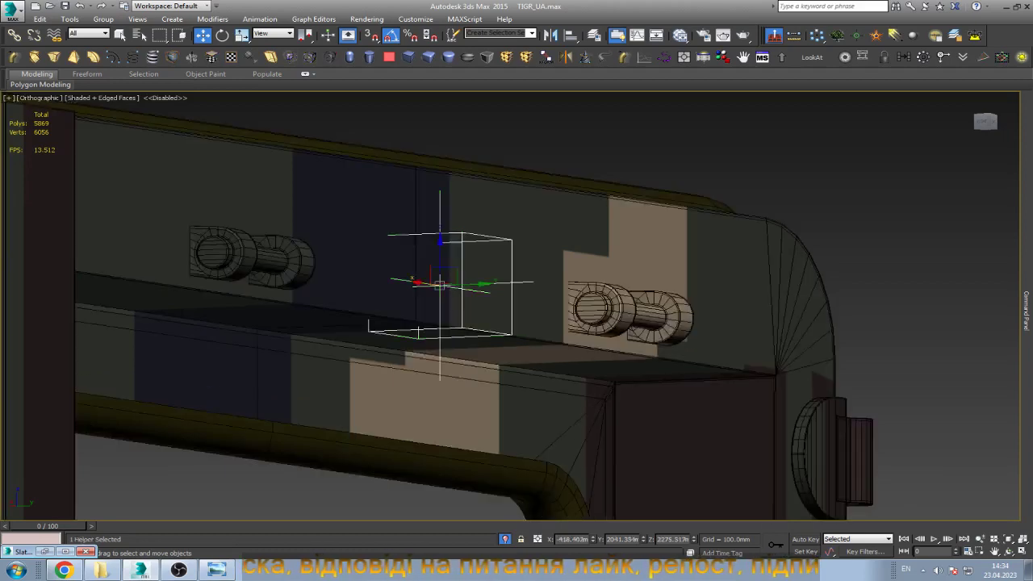
click(14, 35)
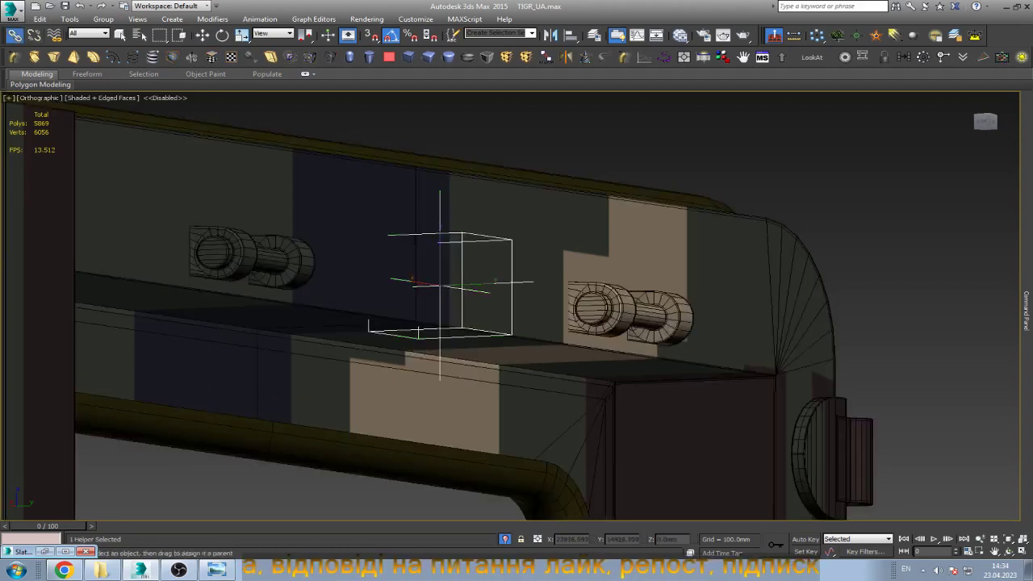
drag(439, 284, 502, 214)
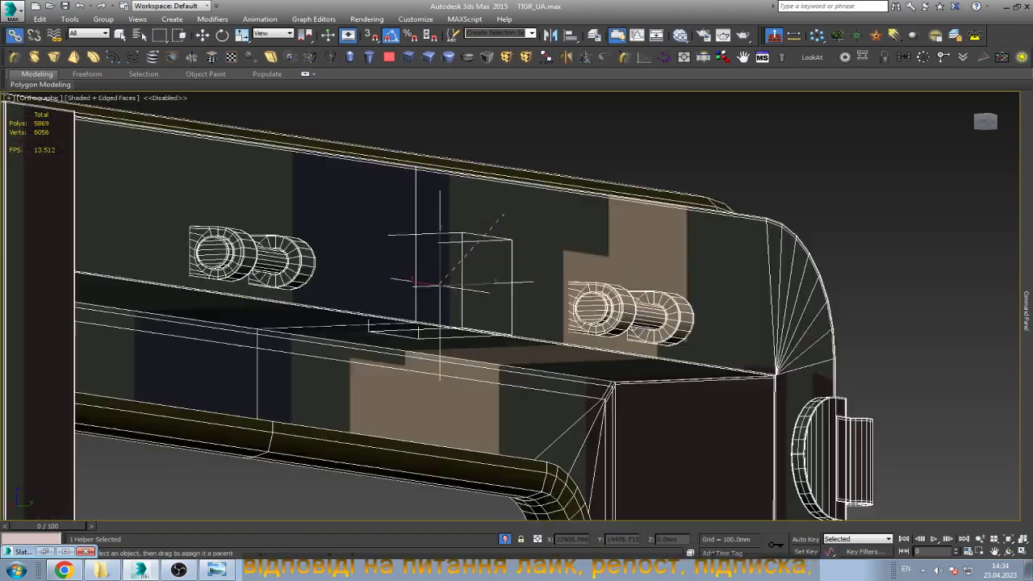
scroll(505, 211, up, 2)
key(w)
alt+middle_drag(505, 211, 625, 266)
scroll(811, 249, down, 3)
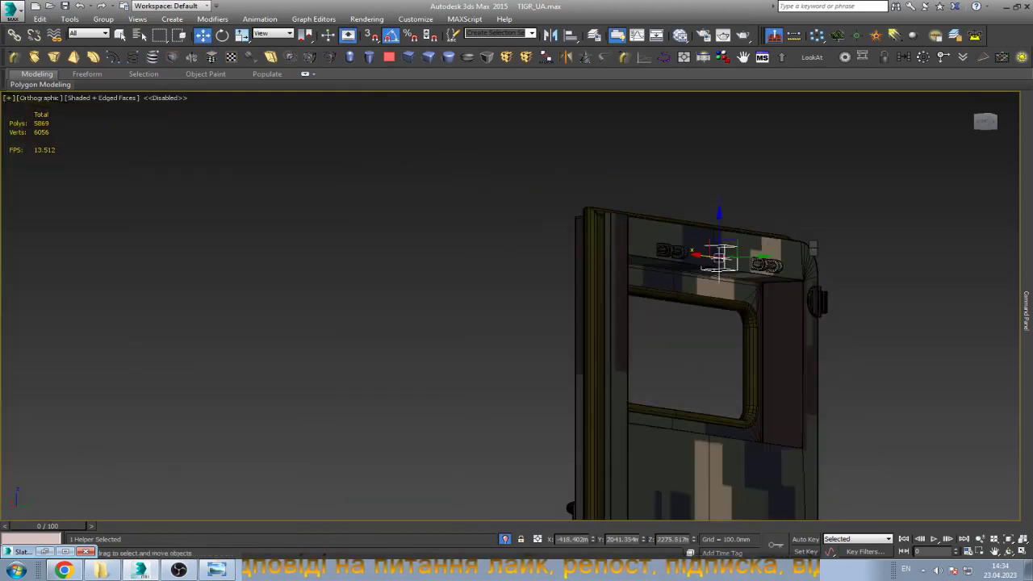
key(ctrl+alt+h)
Isolate the other door panel together with the helper above its window.
key(Return)
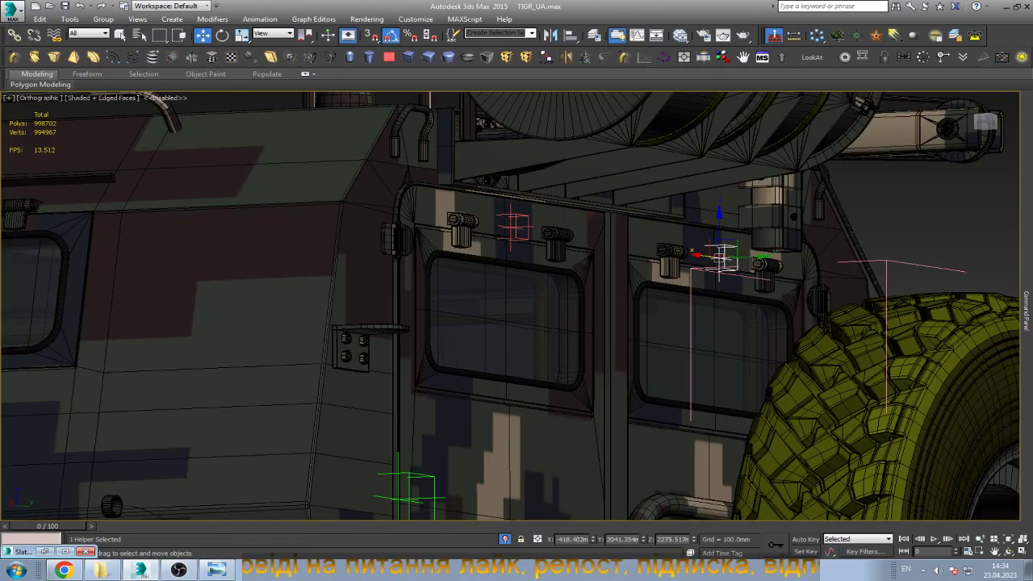
click(513, 227)
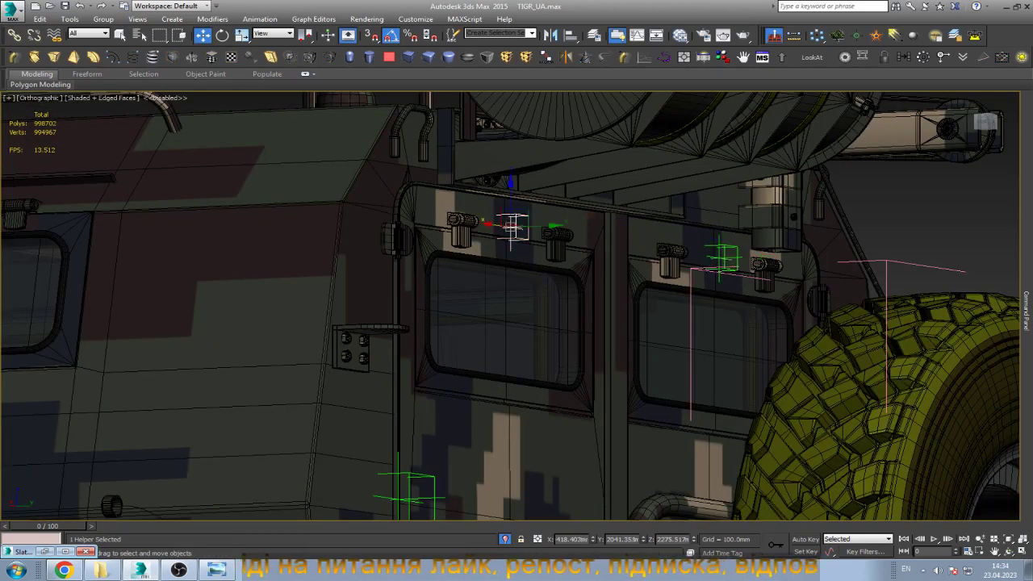
double_click(513, 227)
key(alt+q)
scroll(516, 234, up, 10)
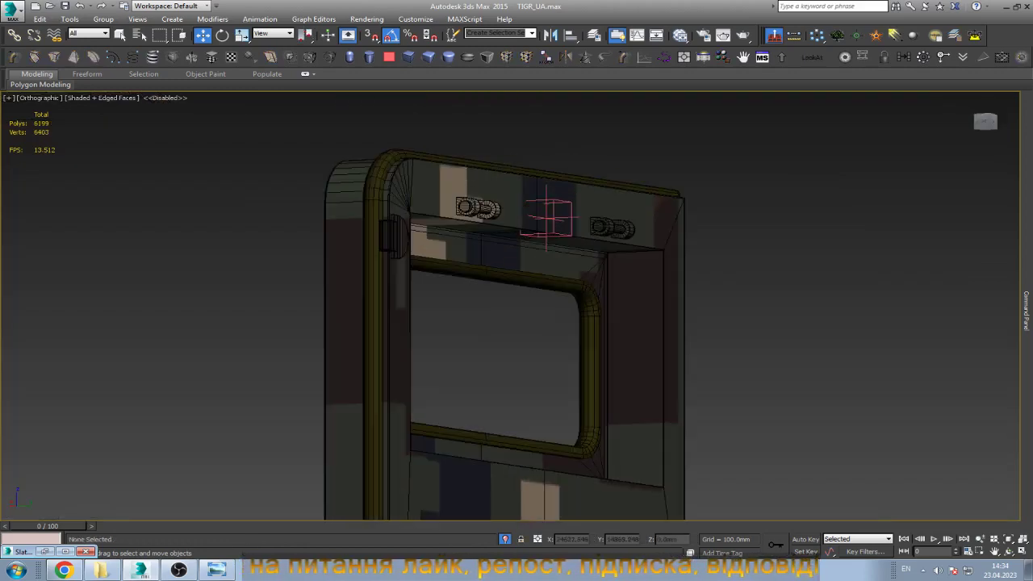
Link that window helper to its door panel and unhide the rest of the vehicle.
click(522, 263)
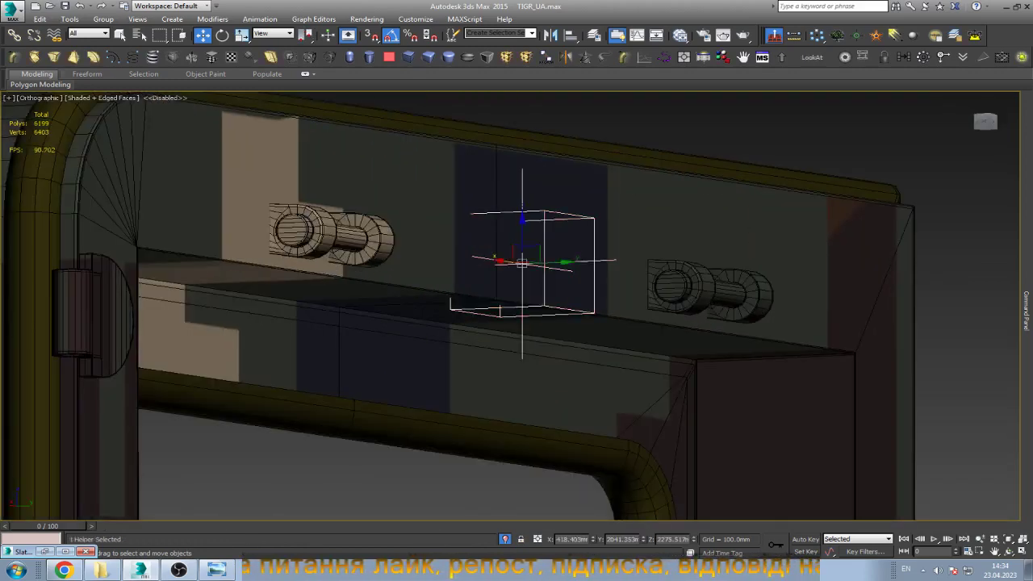
click(15, 34)
drag(522, 261, 549, 196)
scroll(549, 193, down, 3)
key(w)
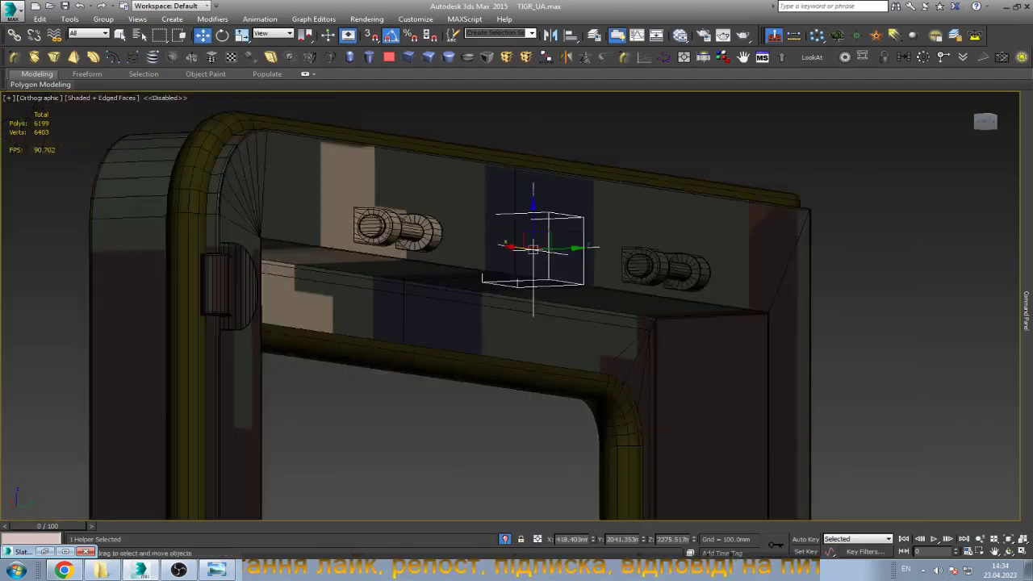
scroll(565, 219, down, 3)
click(774, 298)
key(alt+q)
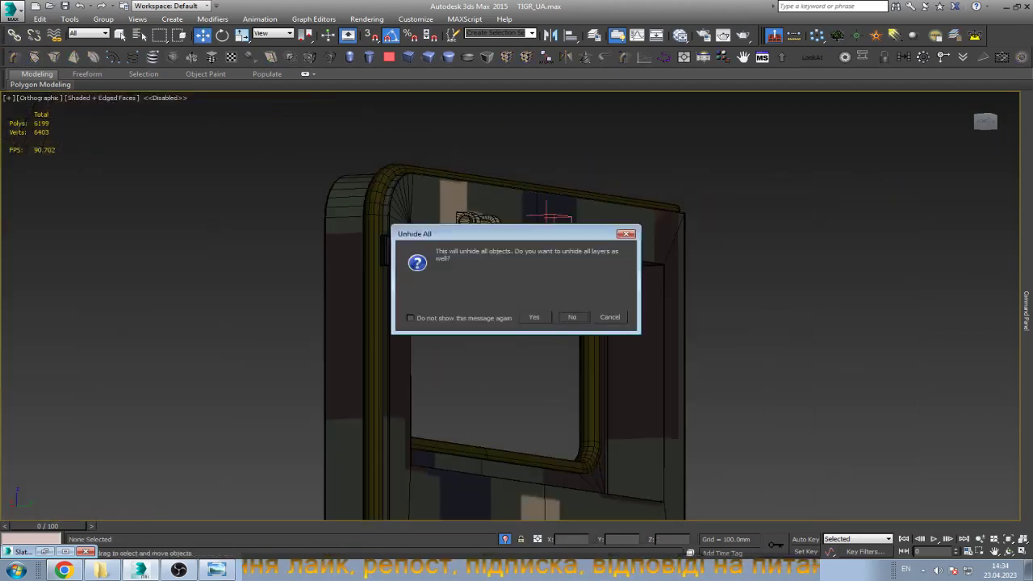
key(Return)
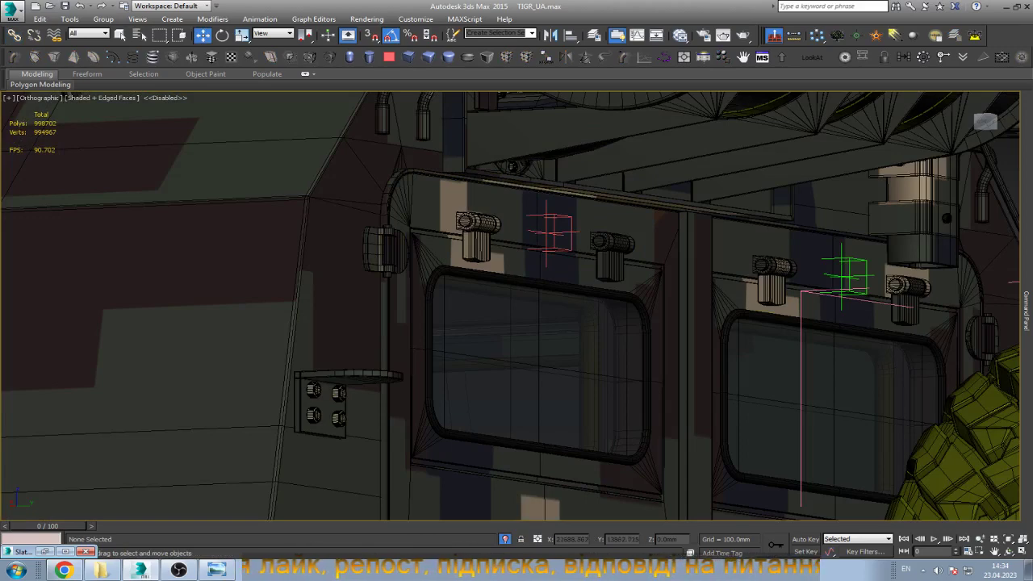
scroll(517, 307, down, 3)
In Front view, draw a short straight horizontal line and isolate it.
key(f)
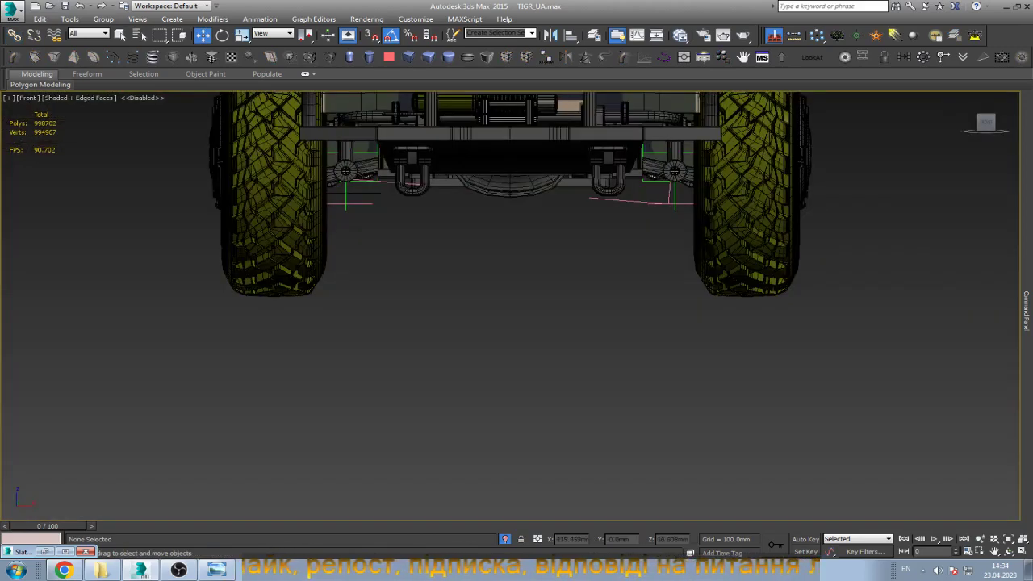
scroll(449, 424, down, 5)
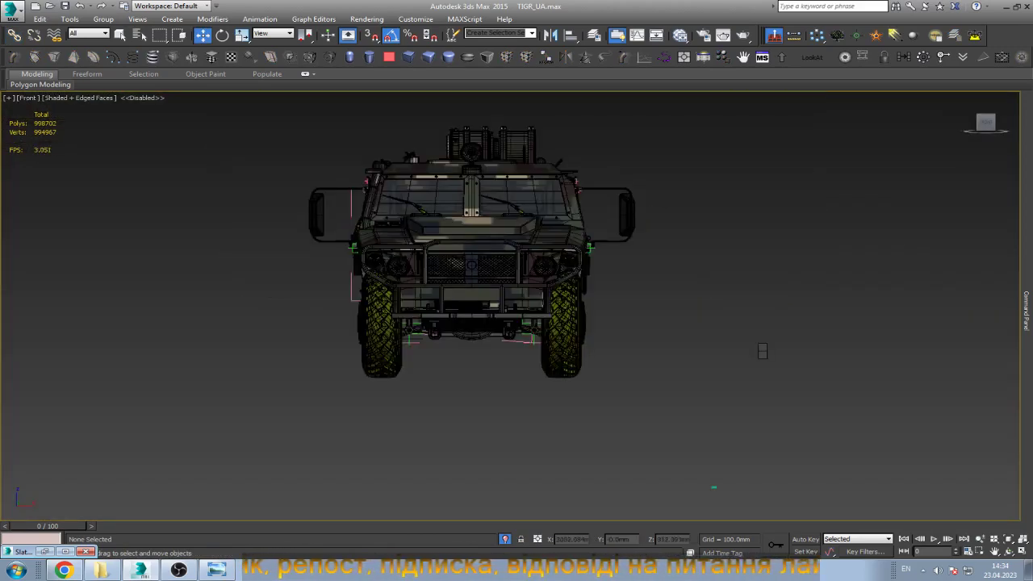
key(shift+c)
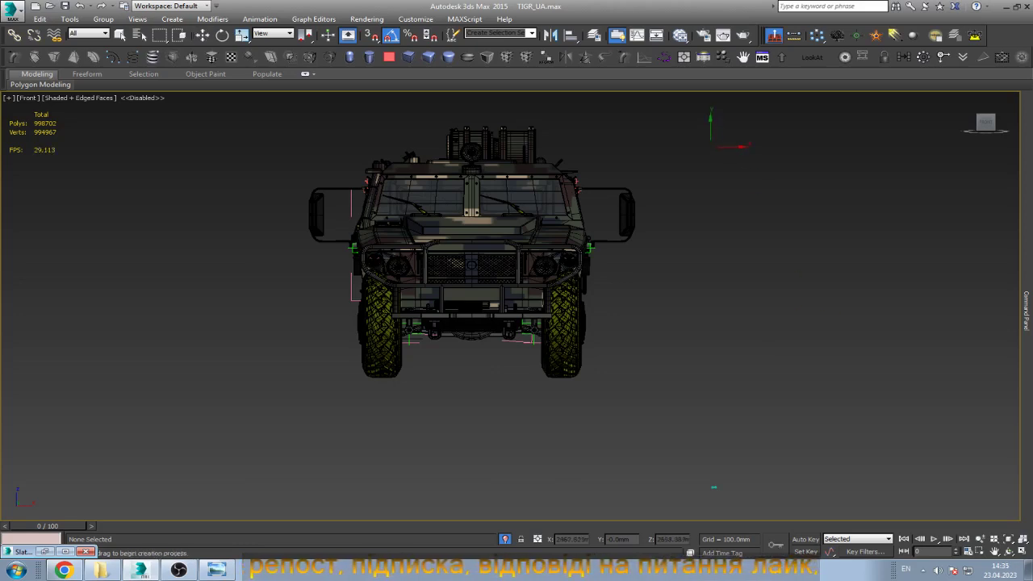
click(710, 146)
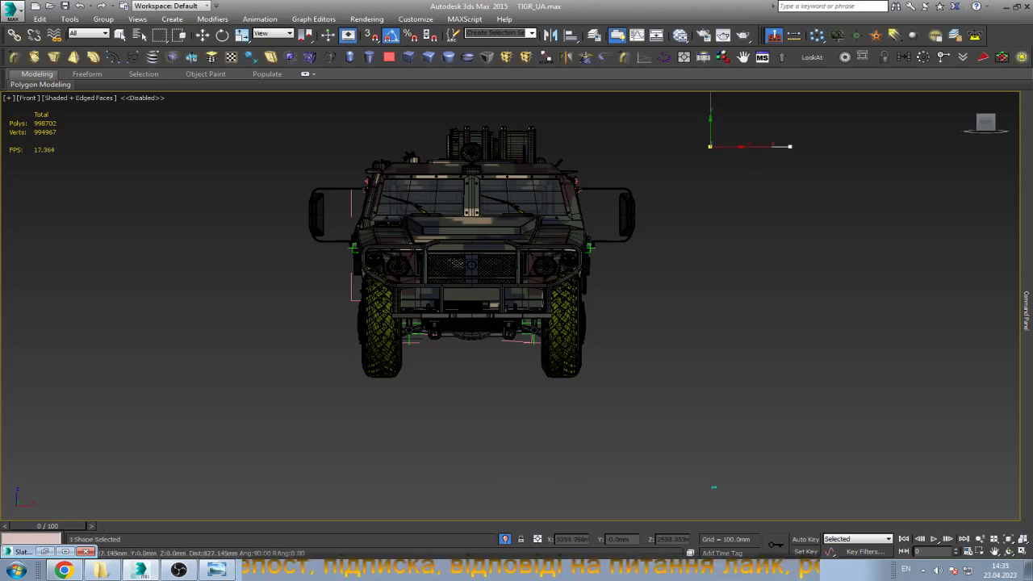
click(789, 146)
right_click(789, 151)
key(alt+q)
key(w)
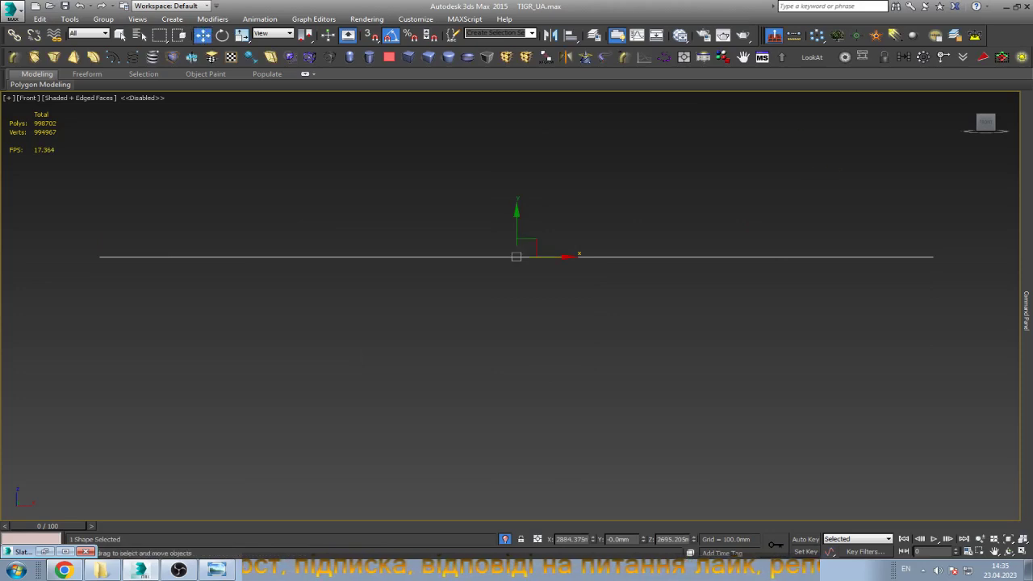
Draw a circle below the line and Shift-scale its spline into a smaller concentric inner ring.
drag(700, 343, 772, 323)
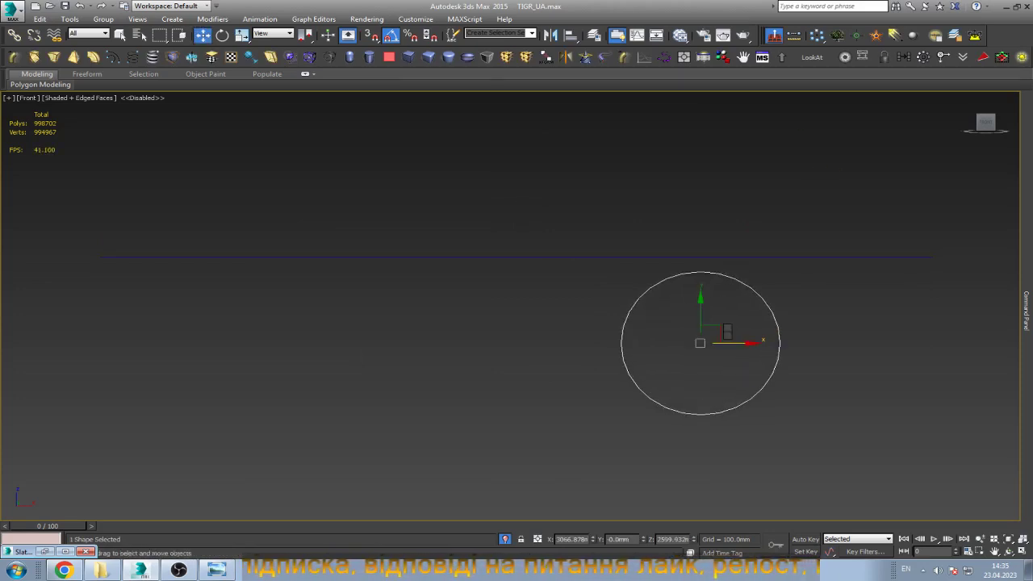
key(2)
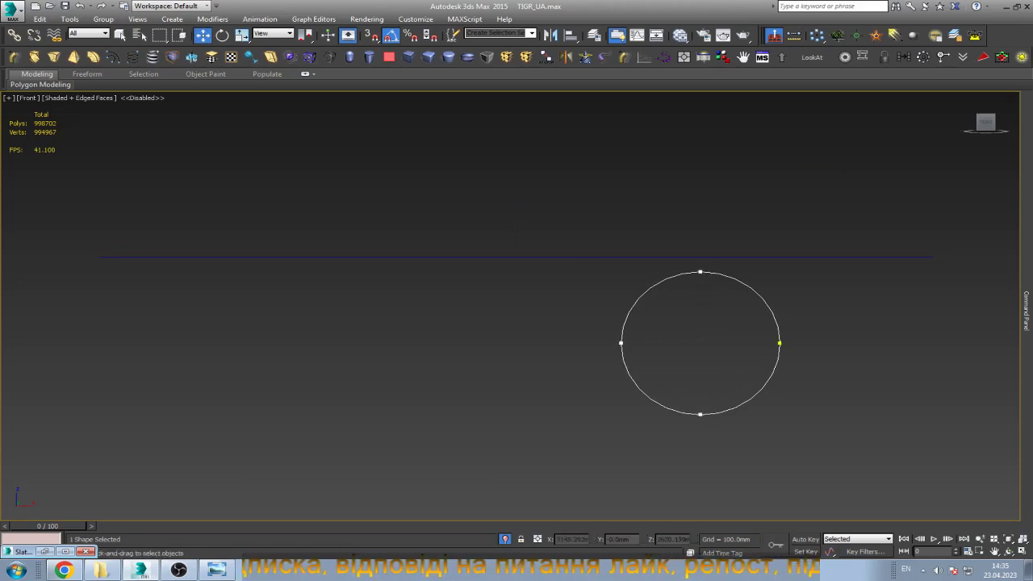
key(ctrl+a)
key(r)
shift+drag(708, 331, 708, 348)
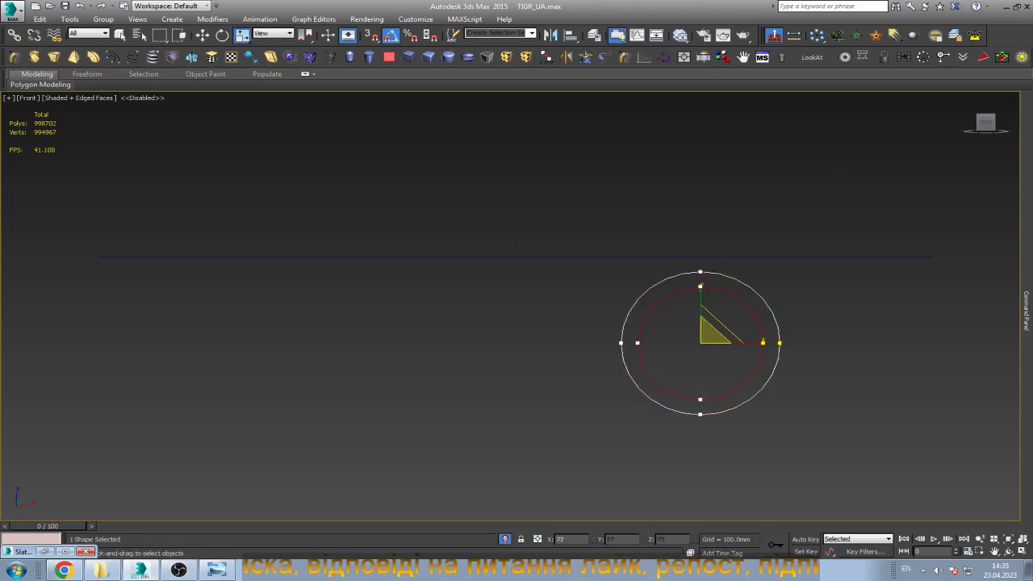
key(w)
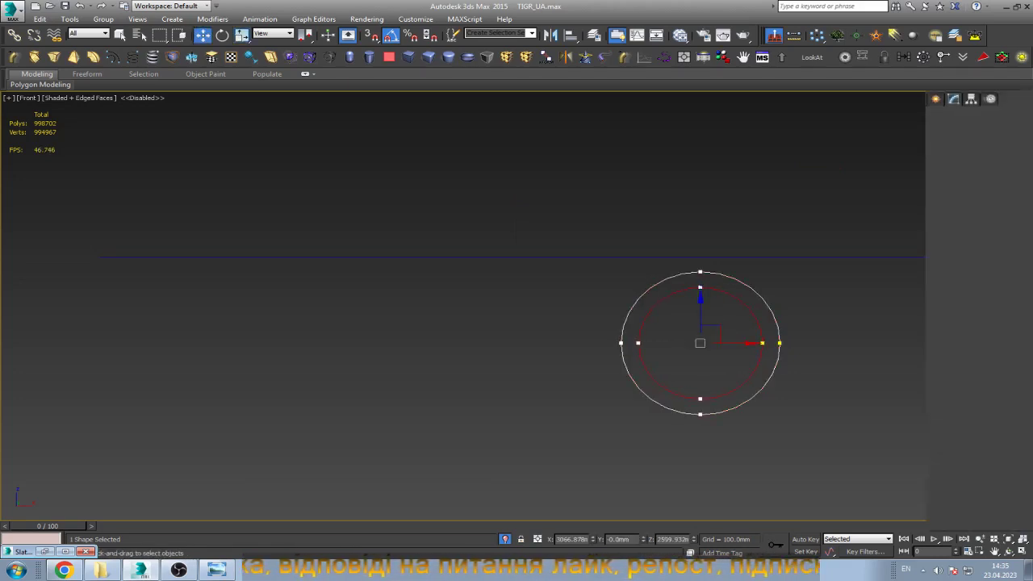
click(949, 144)
Frame the double-ring circle and rename it 'wheel-helper'.
key(z)
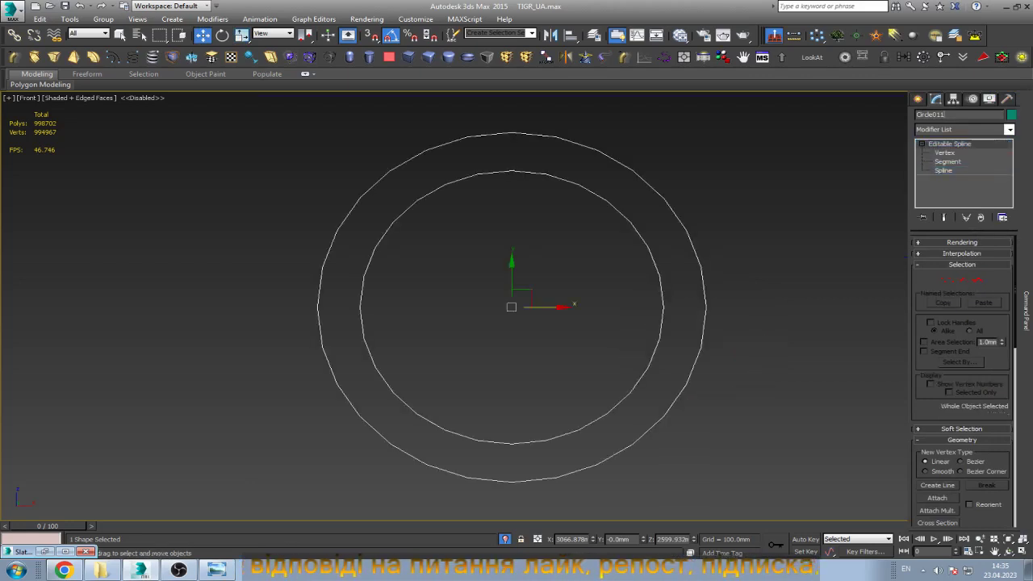
click(930, 114)
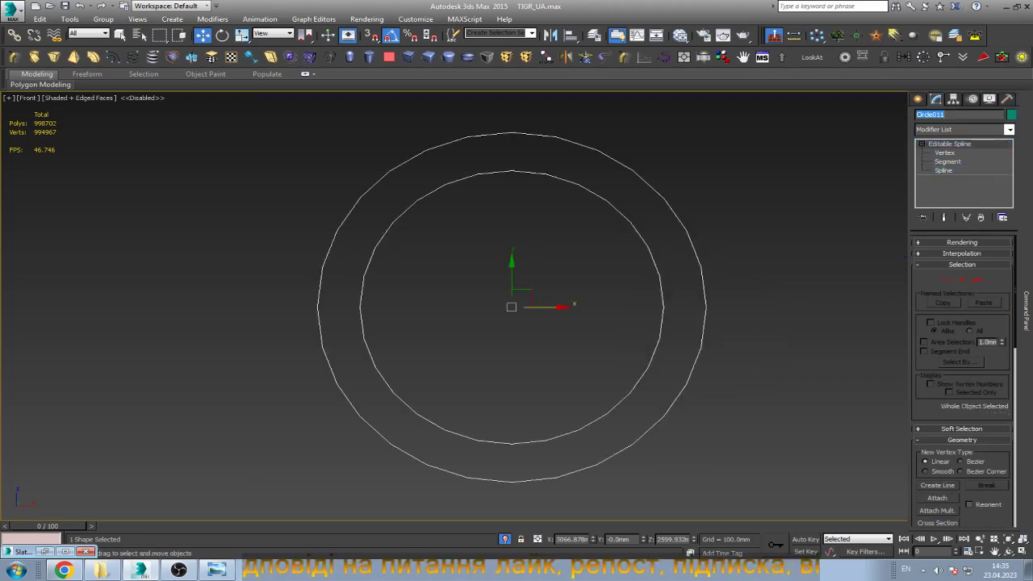
text(wheel-h)
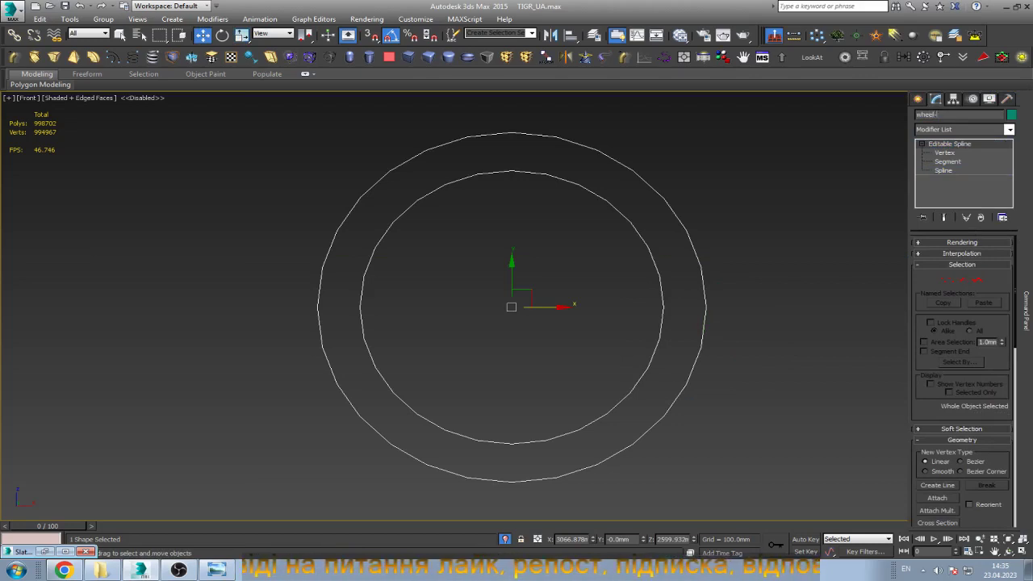
text(elp)
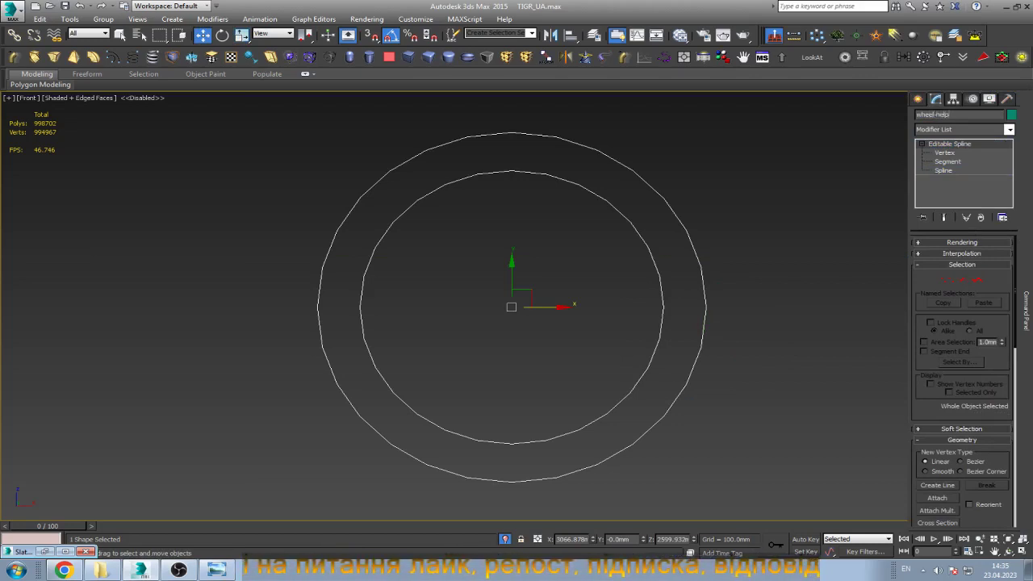
text(er)
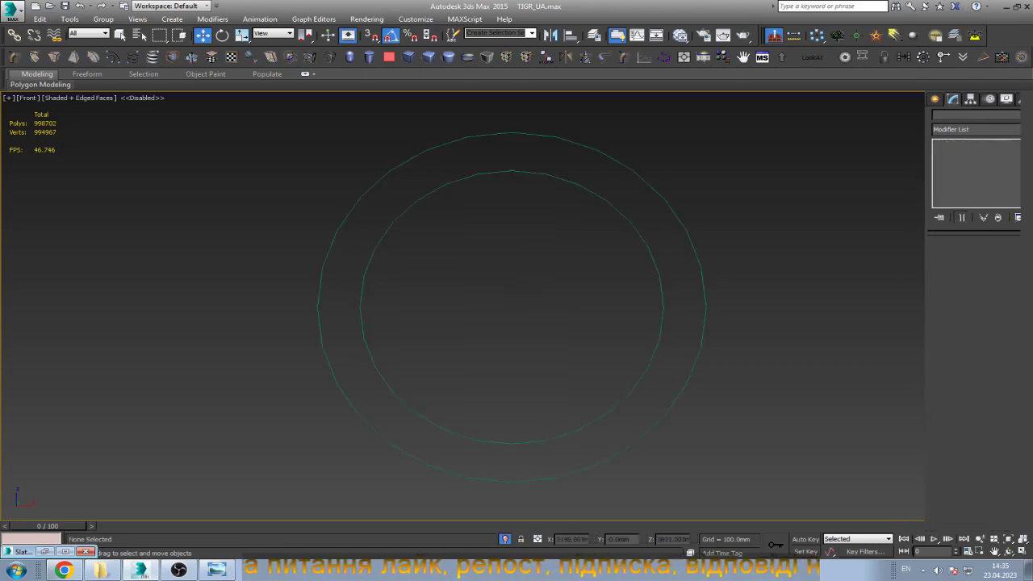
scroll(696, 314, down, 3)
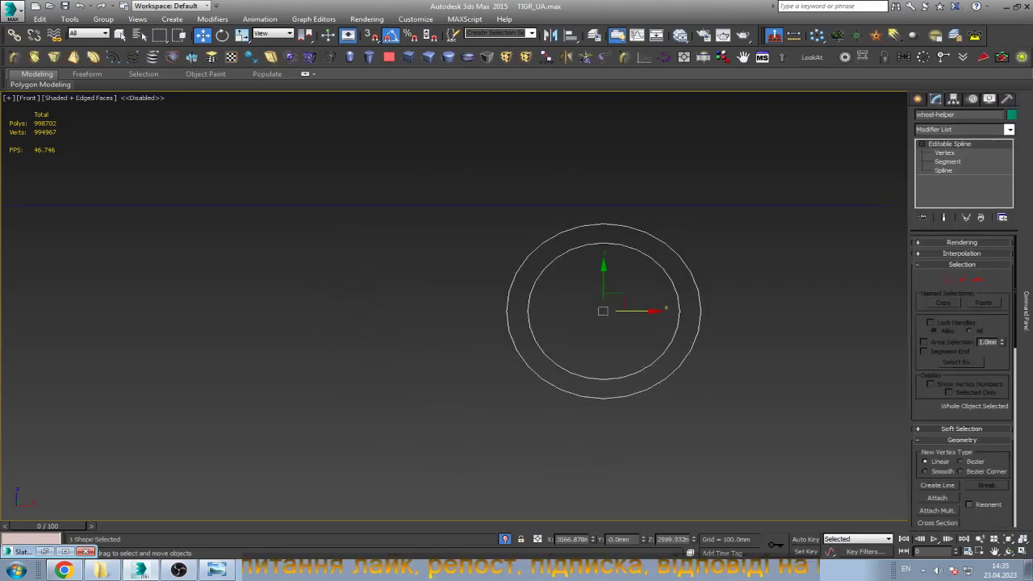
Assign a Path Constraint controller to the wheel-helper's Position track.
click(972, 98)
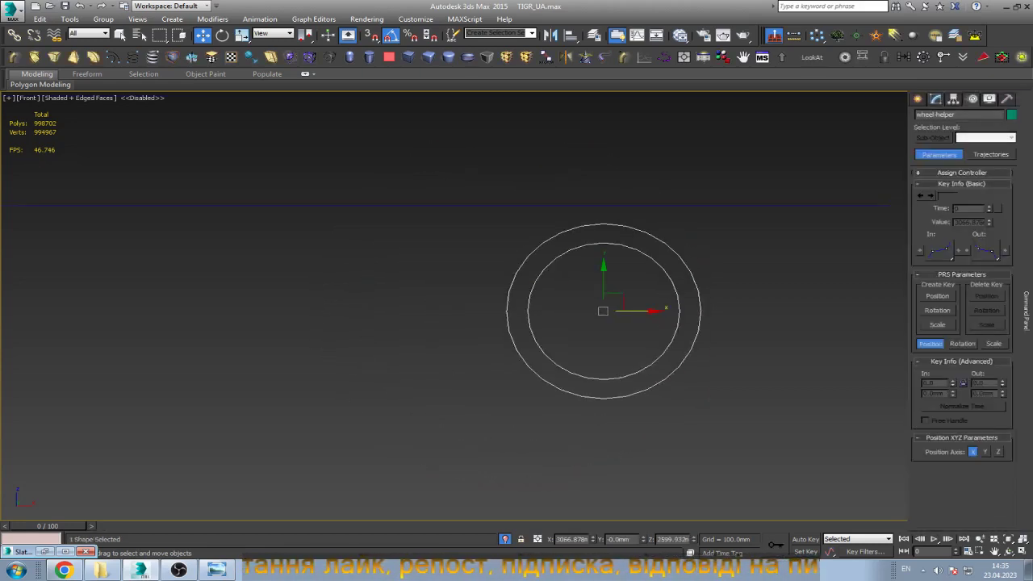
click(961, 172)
click(967, 197)
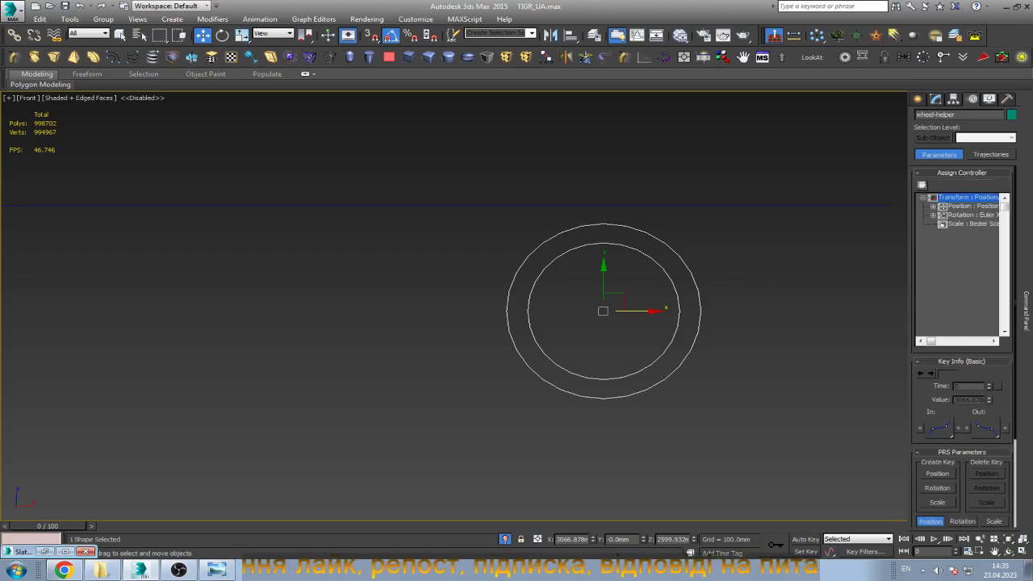
click(921, 185)
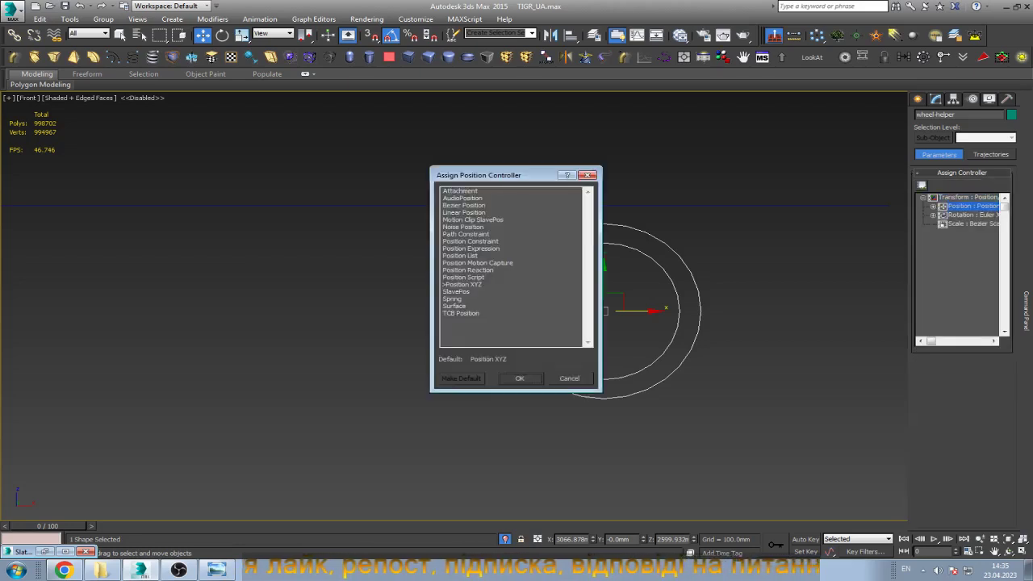
click(465, 234)
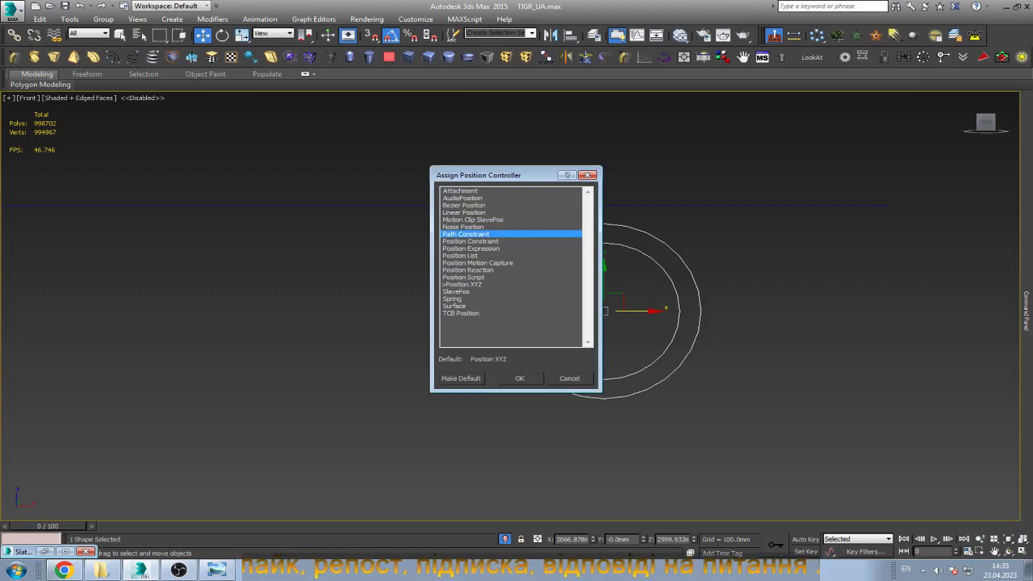
click(520, 378)
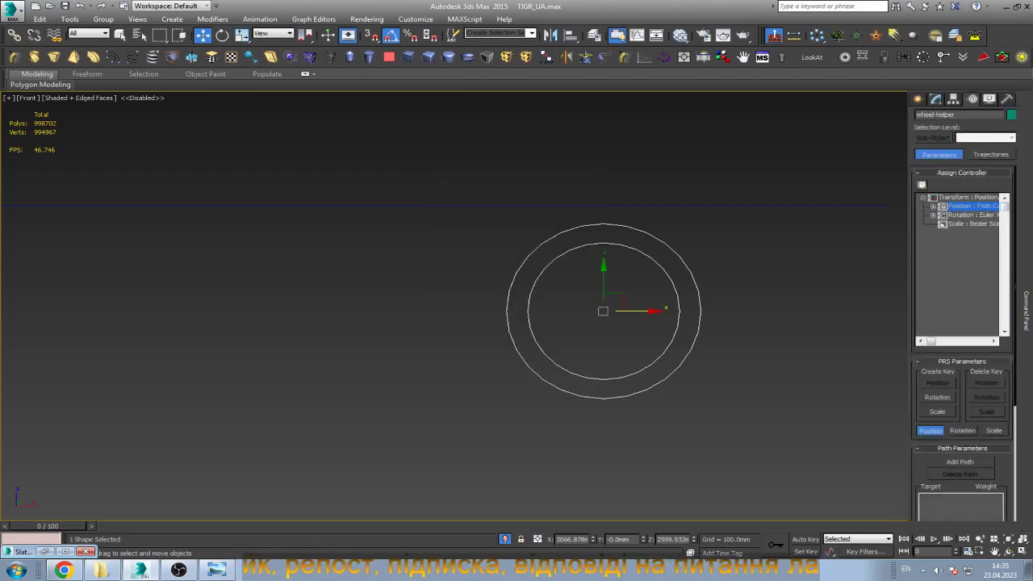
Add the straight line Line002 as the constraint path and select that line.
click(959, 461)
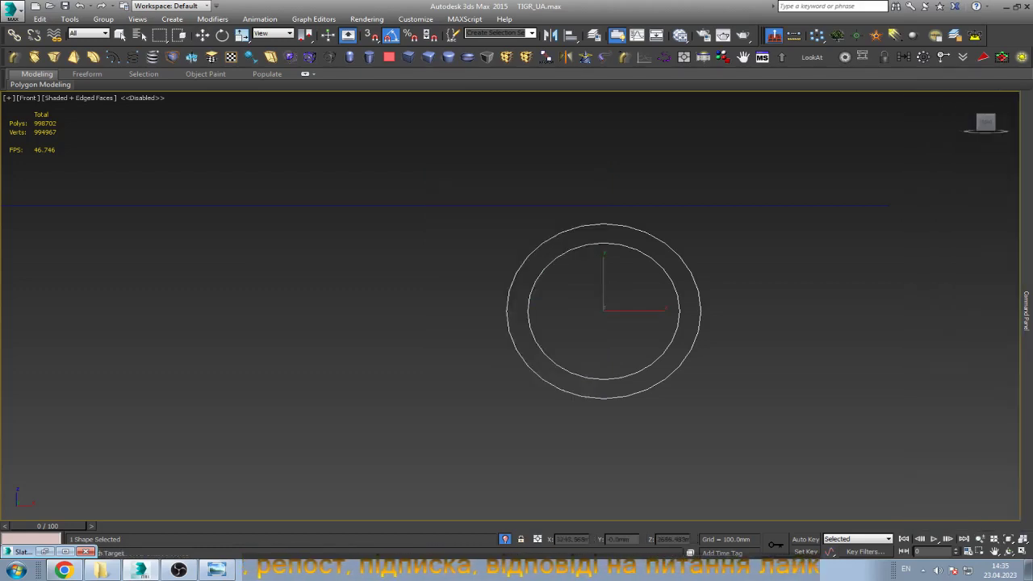
click(818, 206)
key(w)
key(z)
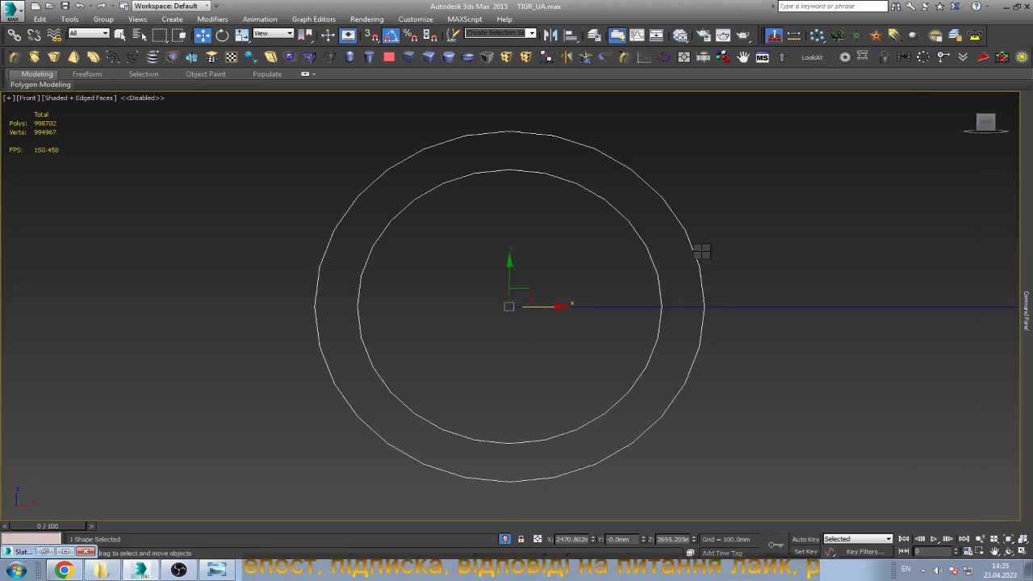
scroll(425, 291, down, 3)
scroll(425, 290, down, 2)
scroll(425, 290, down, 3)
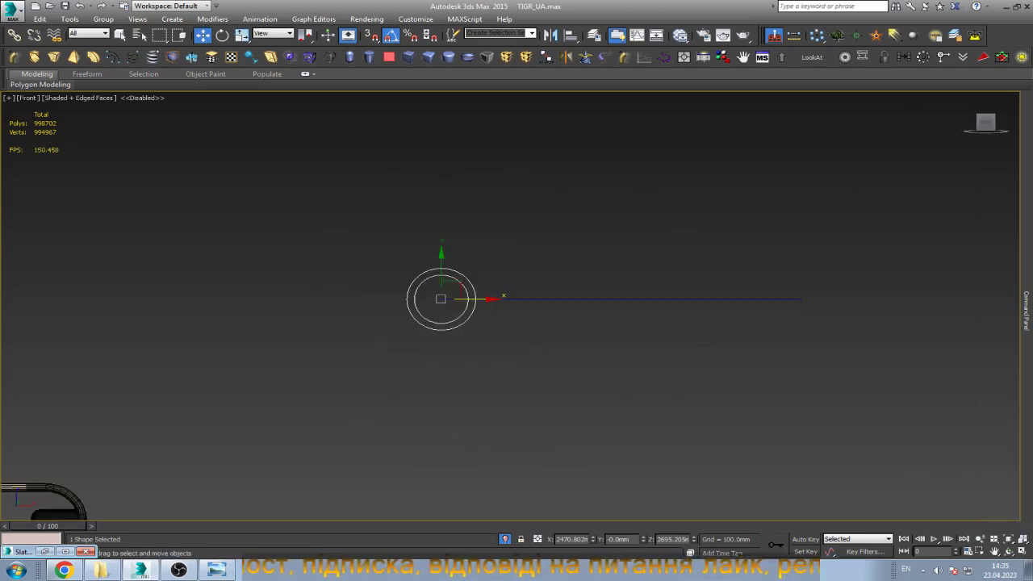
click(726, 298)
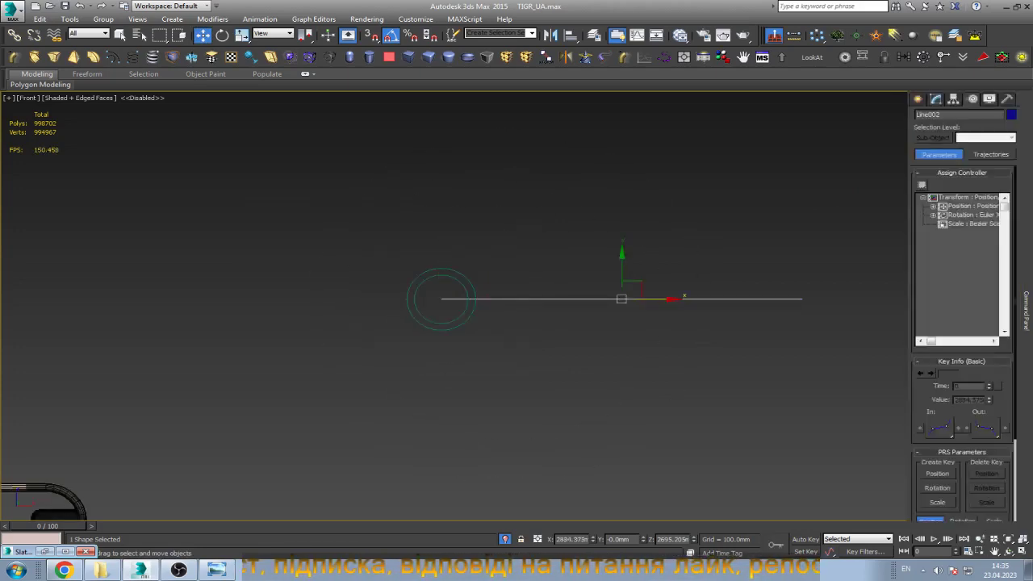
At Spline level, clone the line rotated 90° and scale the copy into a short vertical tick.
click(935, 98)
key(3)
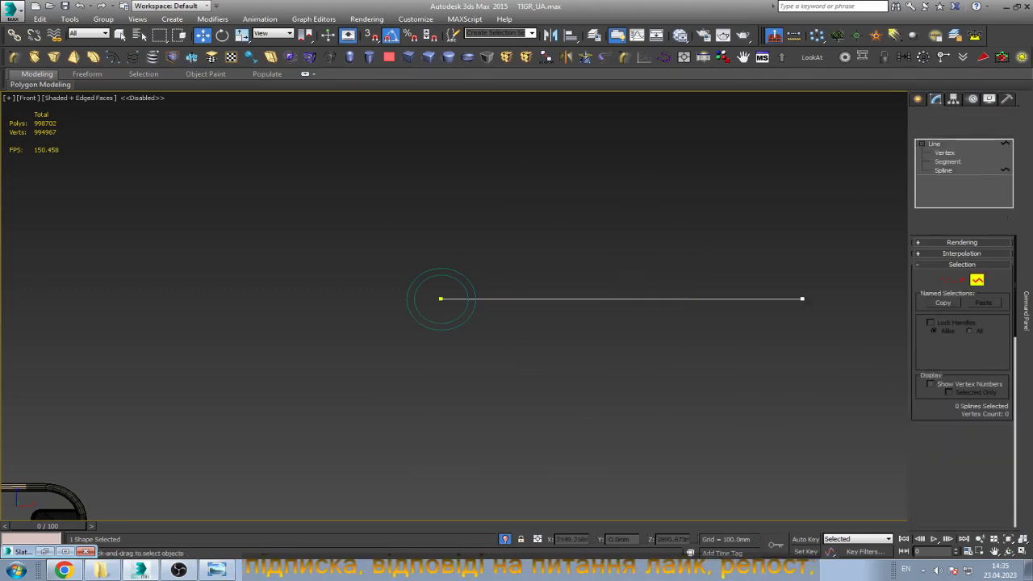
click(726, 298)
key(e)
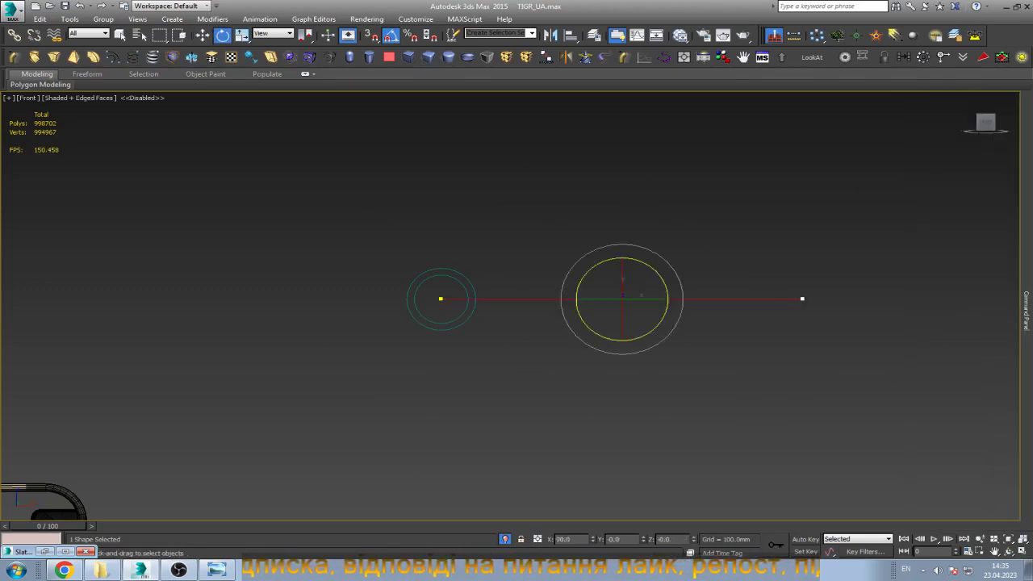
shift+drag(662, 267, 726, 266)
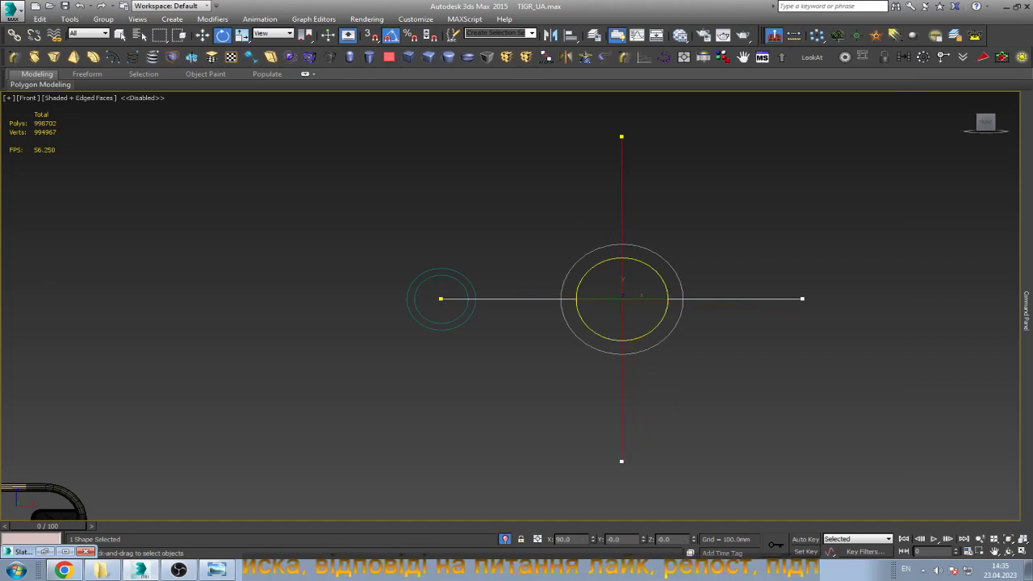
key(r)
drag(645, 283, 646, 363)
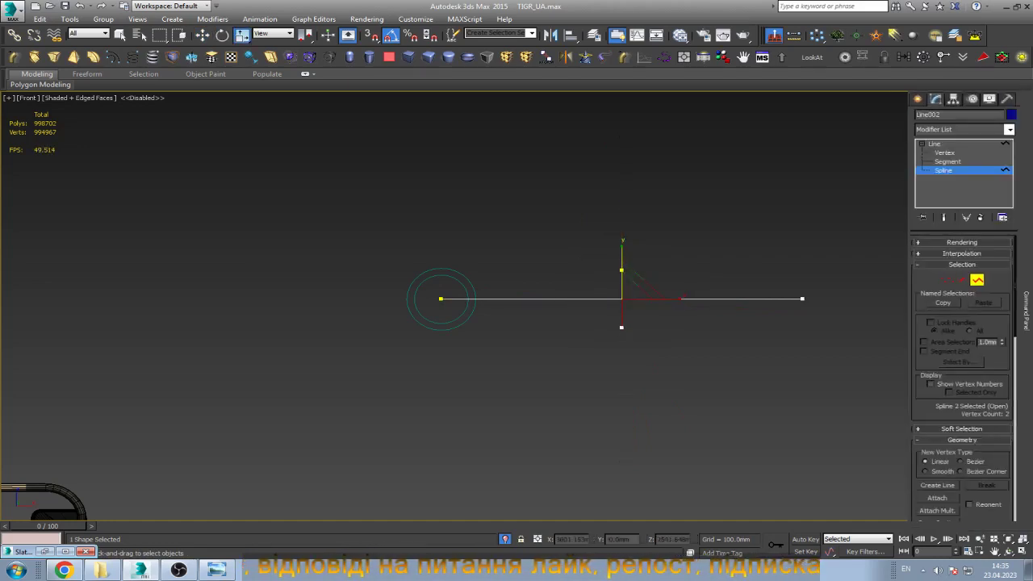
Move the wheel-helper circle along X onto the tick, then isolate both circle shapes.
click(468, 280)
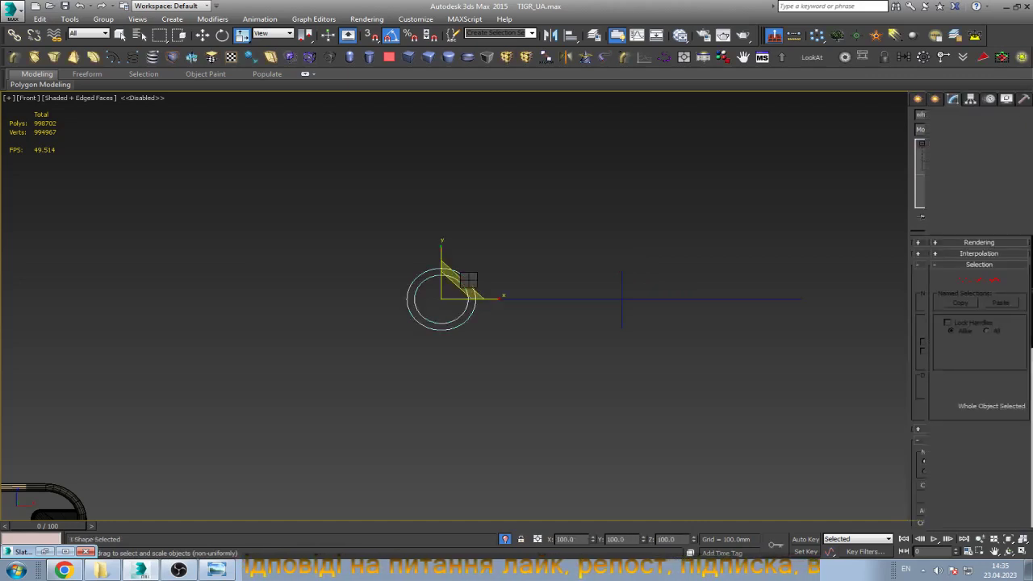
key(w)
drag(487, 299, 662, 300)
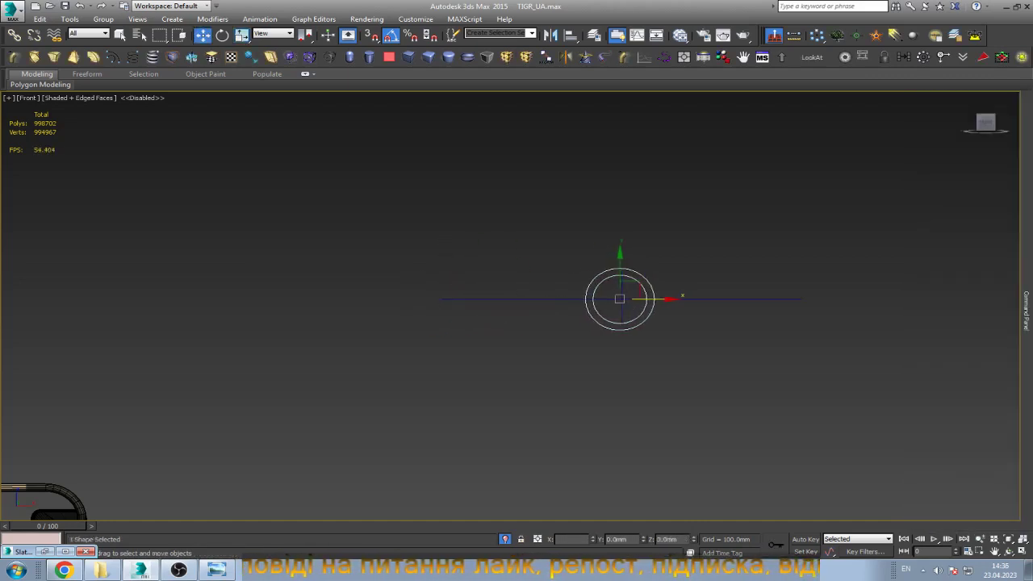
key(z)
scroll(514, 307, up, 3)
mouse_move(548, 296)
mouse_down()
mouse_move(277, 295)
mouse_move(547, 297)
mouse_up()
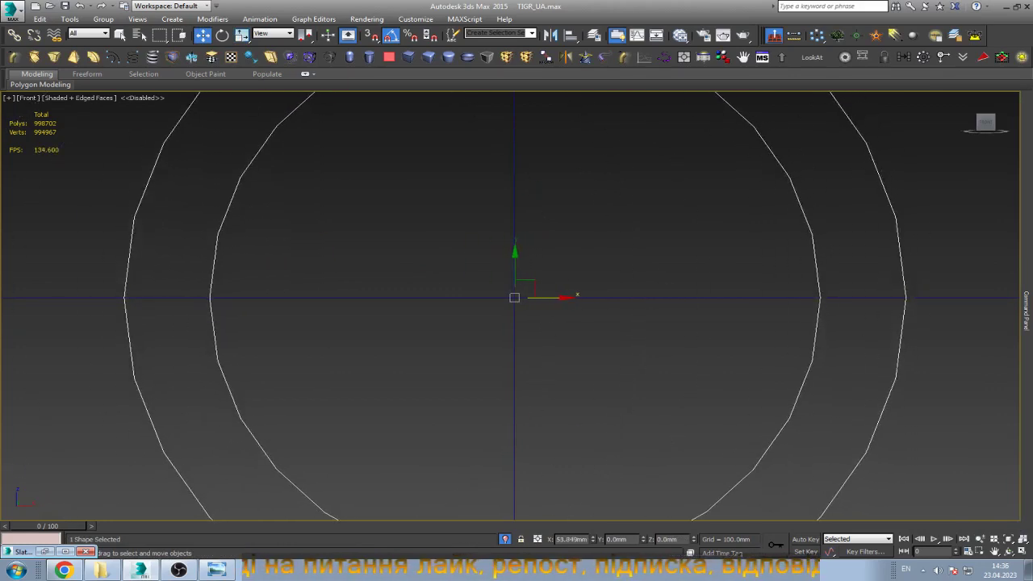
scroll(548, 297, down, 5)
click(713, 147)
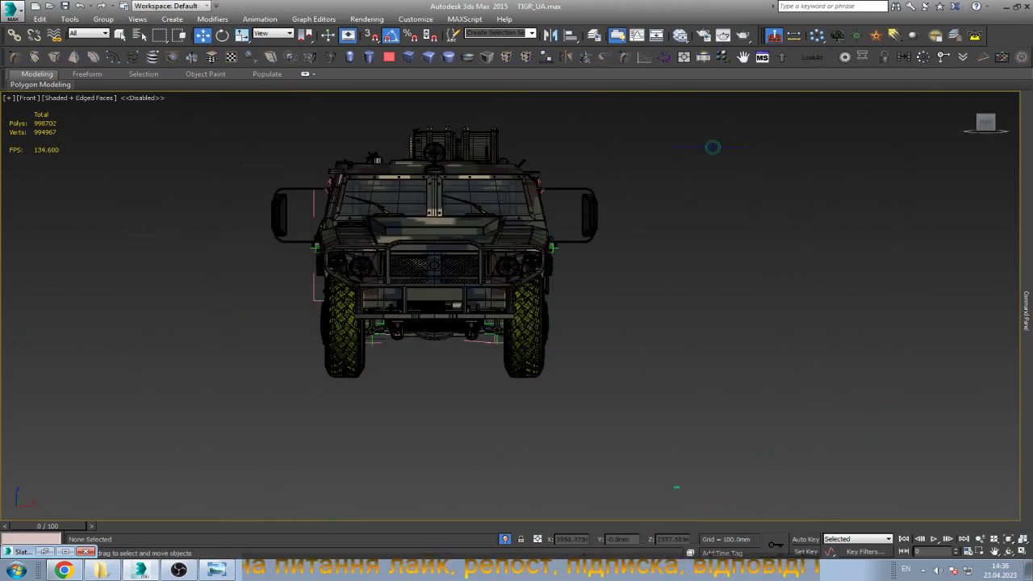
drag(664, 115, 737, 172)
key(alt+q)
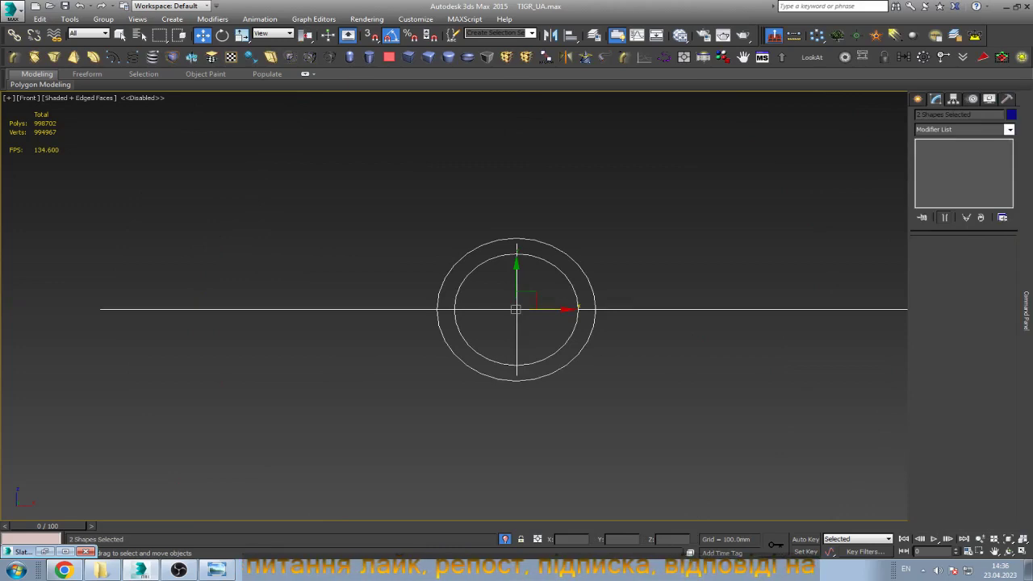
Colour the circle shapes yellow and end isolation to show the truck again.
click(1011, 114)
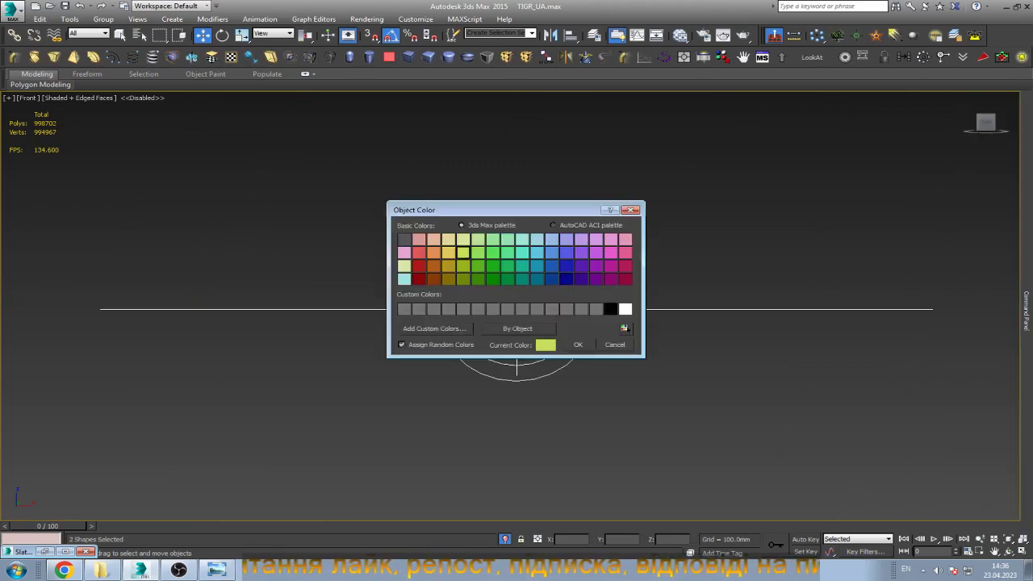
key(Return)
key(alt+q)
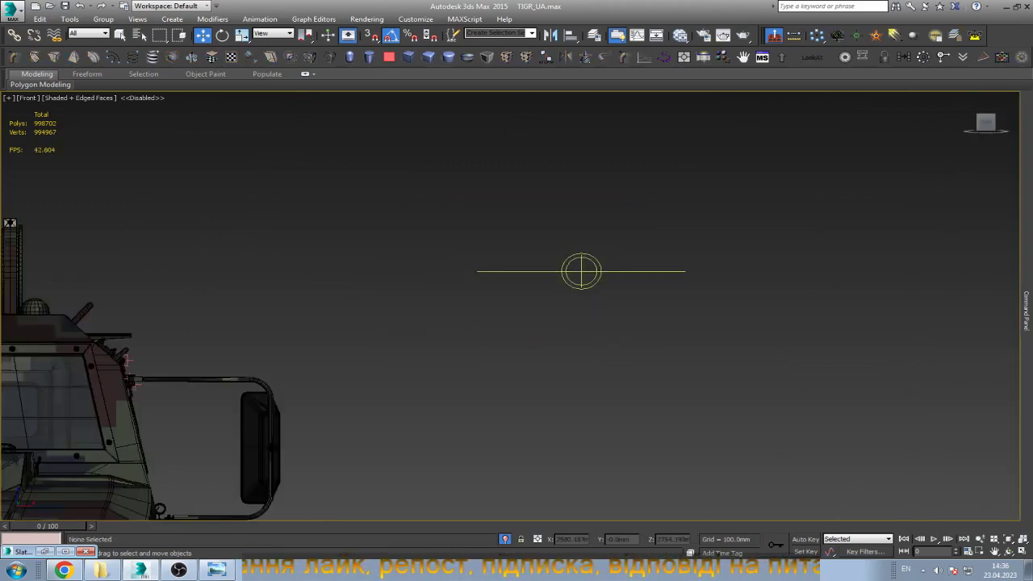
scroll(609, 258, down, 3)
scroll(427, 242, down, 2)
scroll(442, 379, up, 5)
scroll(442, 379, up, 3)
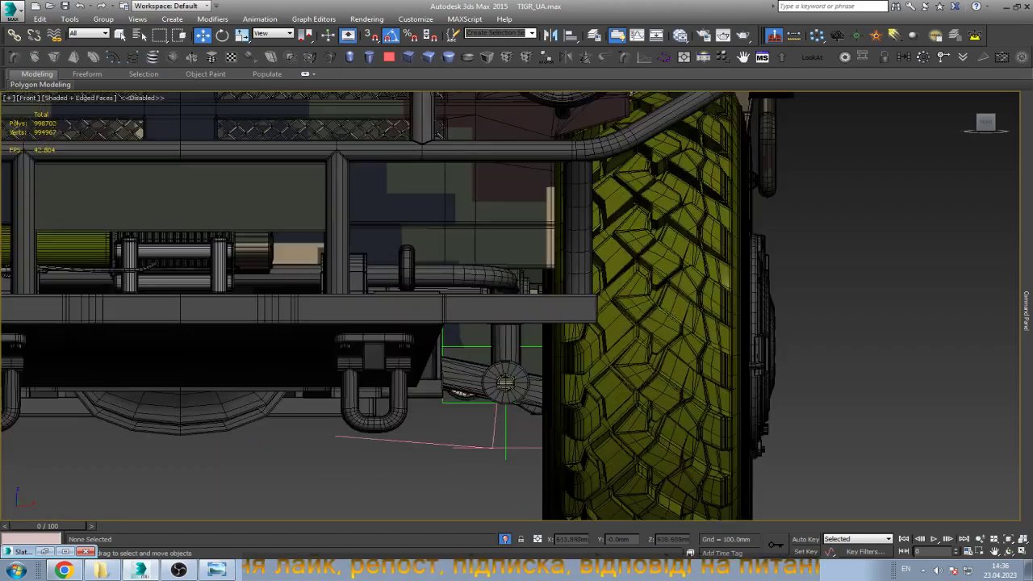
Select both wheel point helpers and set their object colour to light yellow.
click(504, 383)
scroll(504, 383, down, 4)
scroll(280, 353, up, 4)
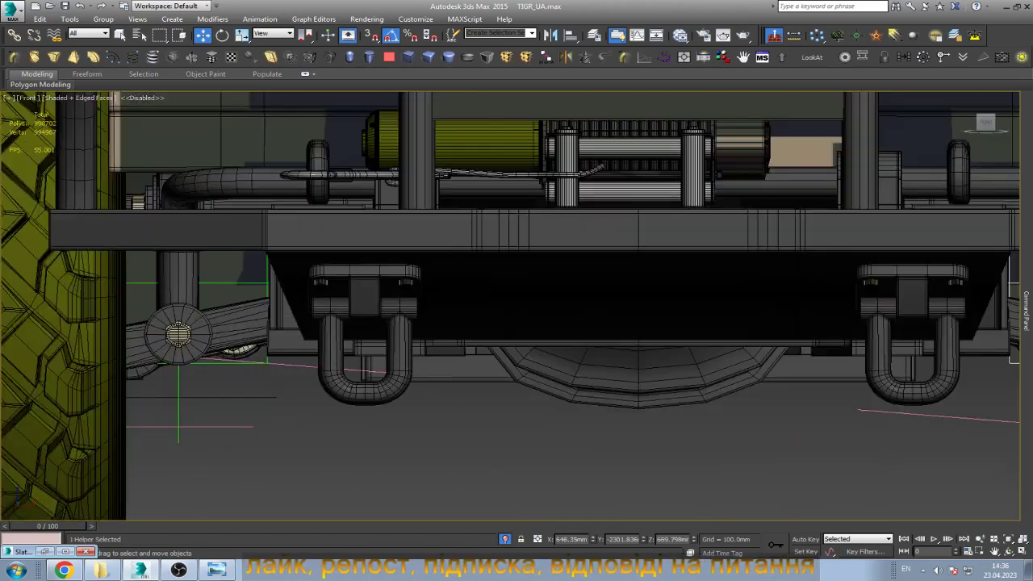
key(ctrl+q)
scroll(316, 341, down, 1)
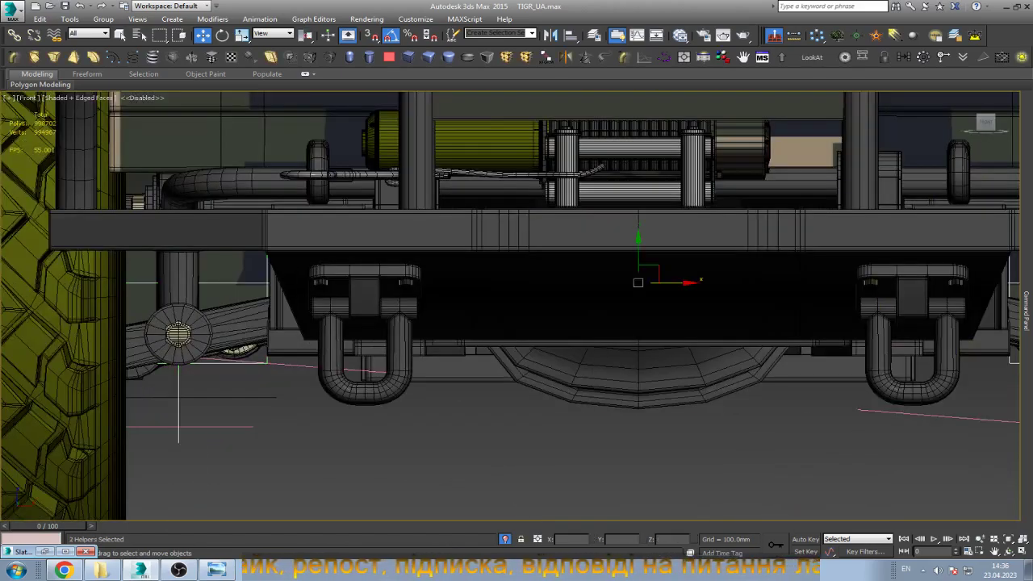
scroll(317, 341, down, 2)
click(1011, 115)
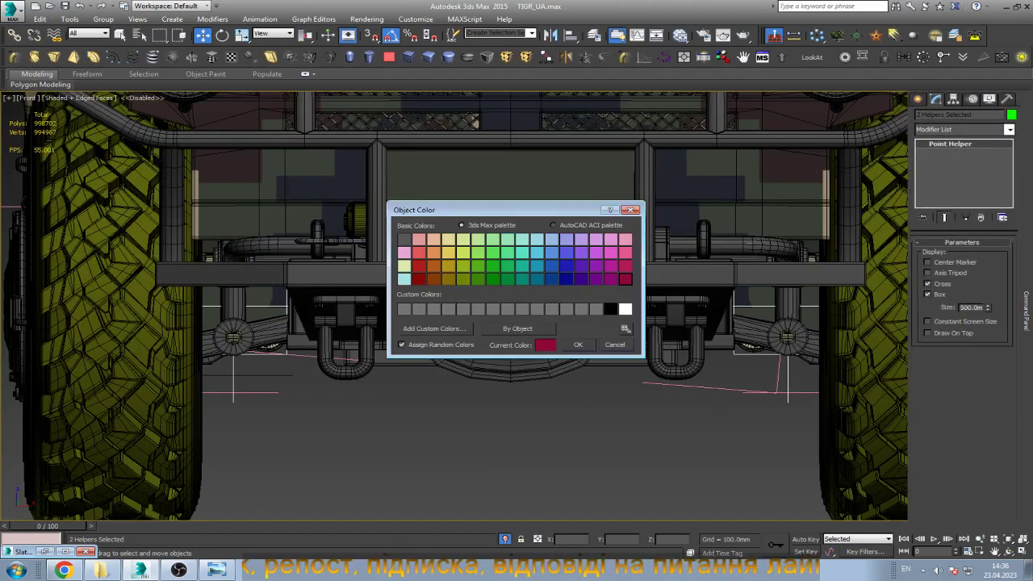
click(463, 239)
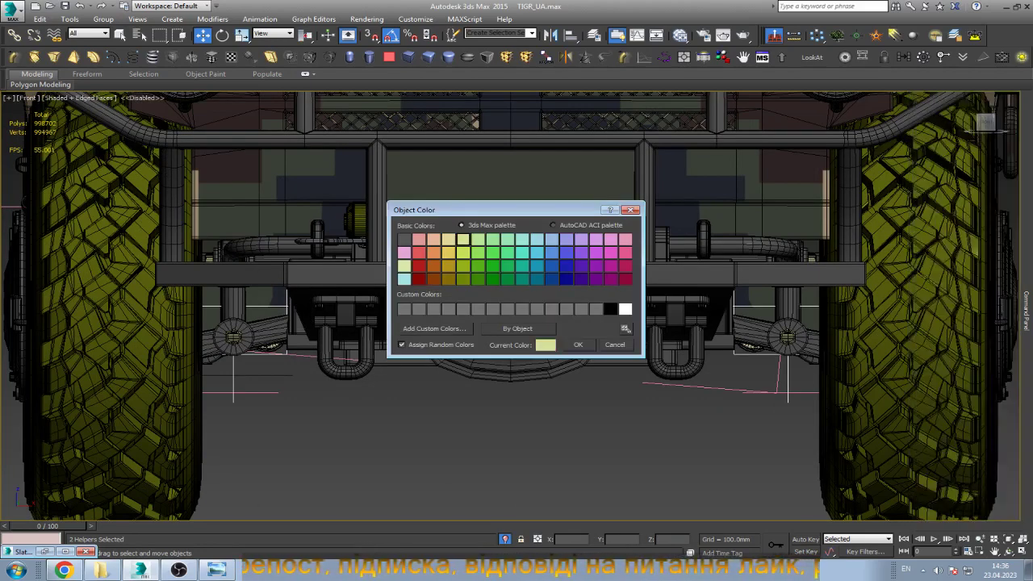
click(578, 345)
Orbit the view, region-select the vehicle, hide it, and zoom extents on the helpers.
scroll(393, 342, down, 5)
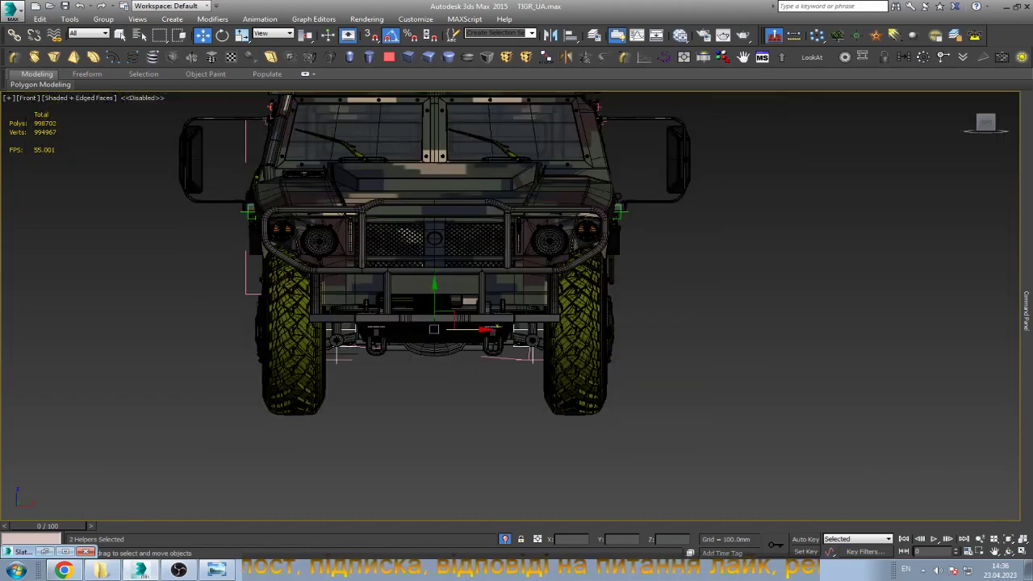
key(ctrl+r)
scroll(665, 196, down, 2)
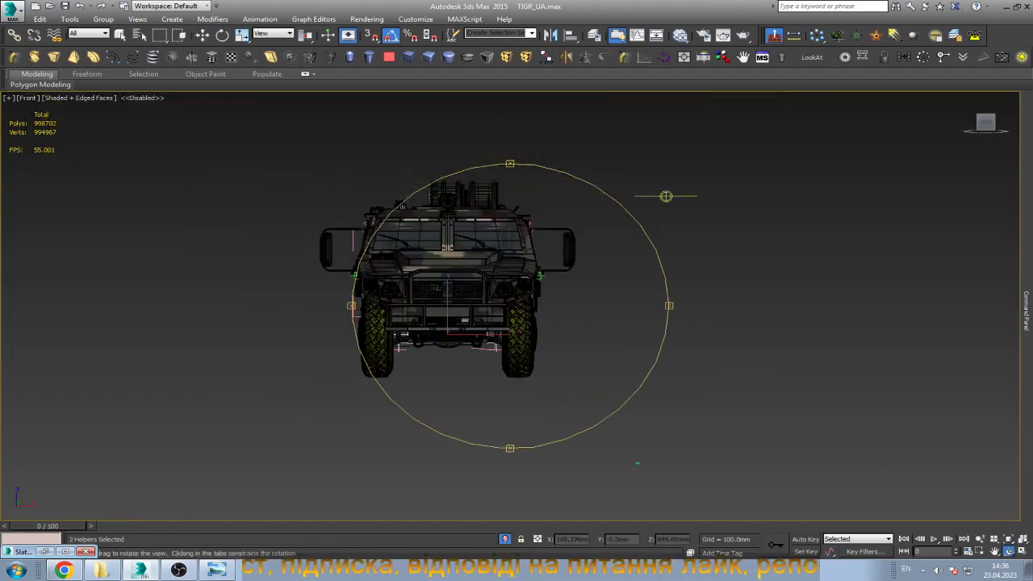
drag(666, 196, 604, 203)
right_click(605, 203)
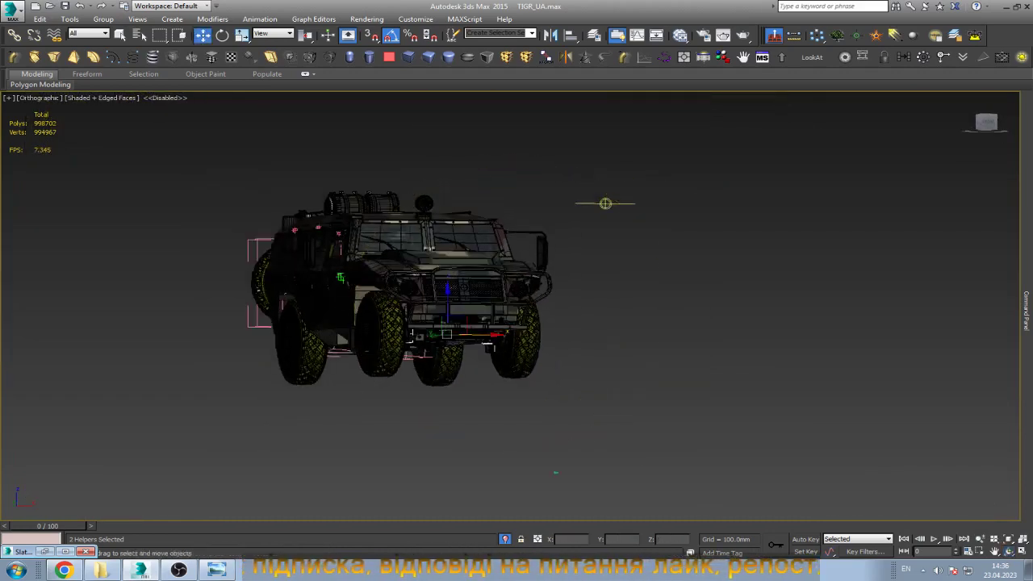
drag(544, 177, 675, 220)
key(q)
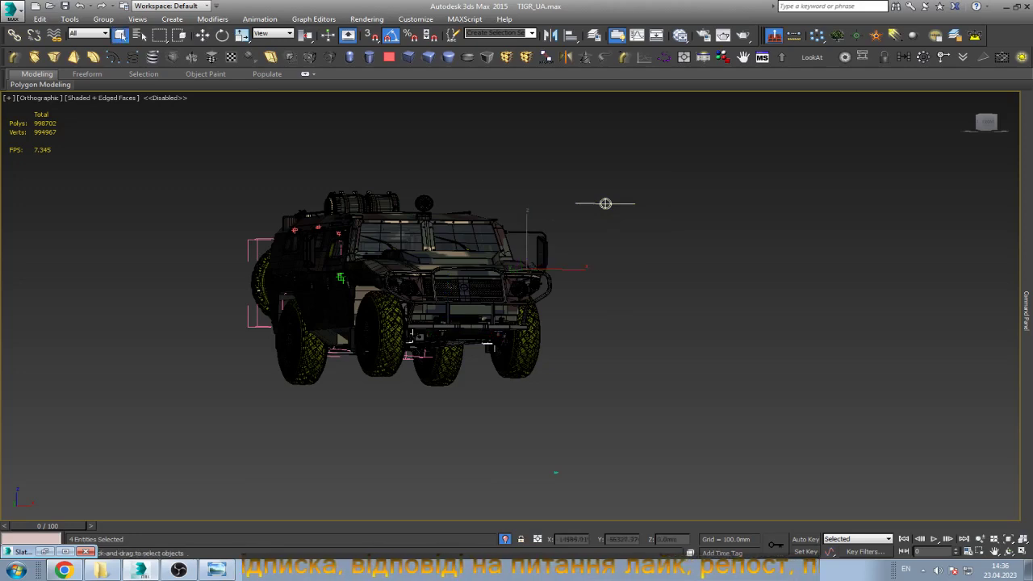
key(Delete)
key(z)
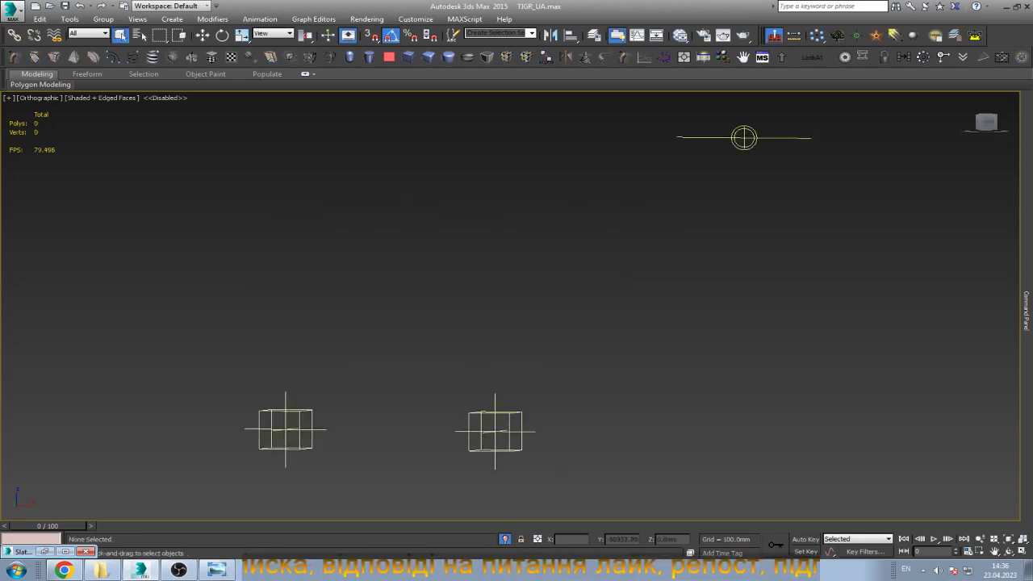
Wire the right point helper's (Point005) Z Rotation to the wheel-helper's Percent, direction Percent-->Z.
click(744, 138)
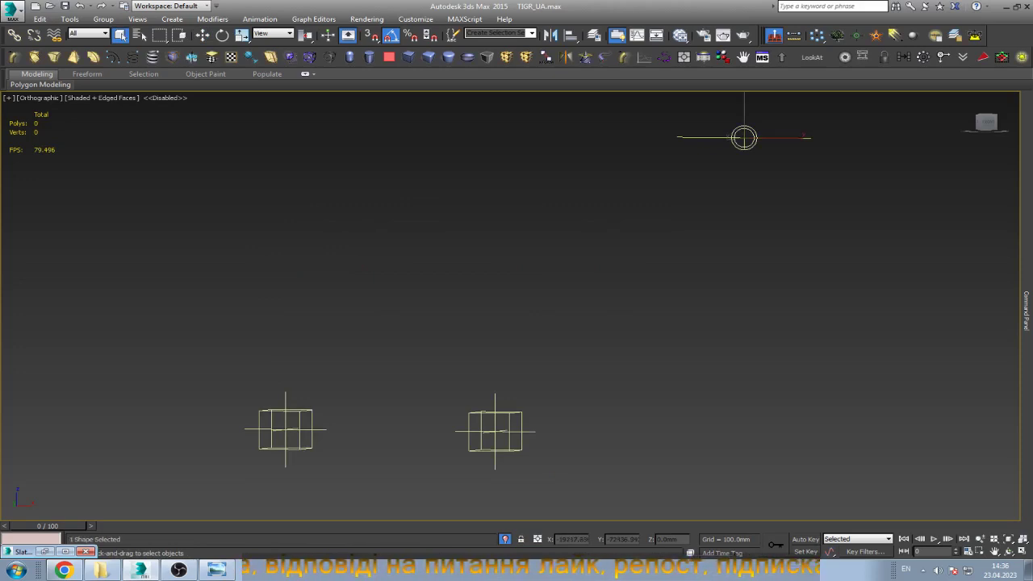
key(ctrl+5)
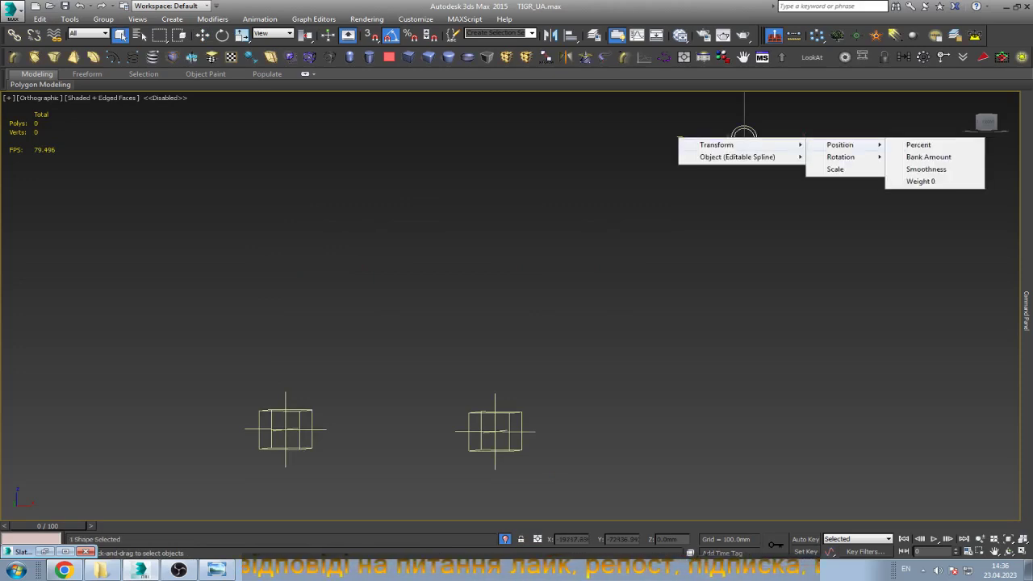
click(888, 176)
click(496, 426)
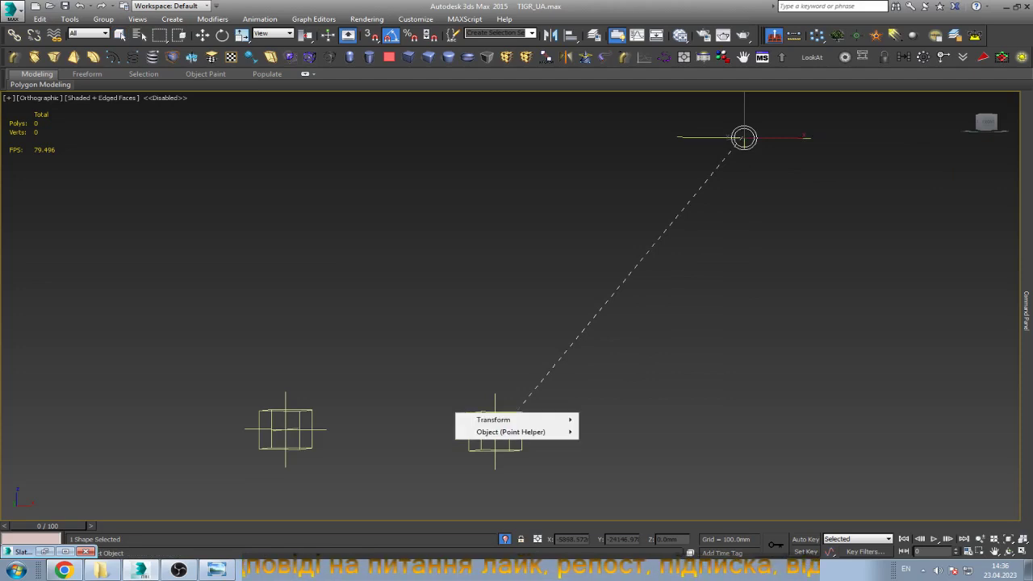
mouse_move(611, 432)
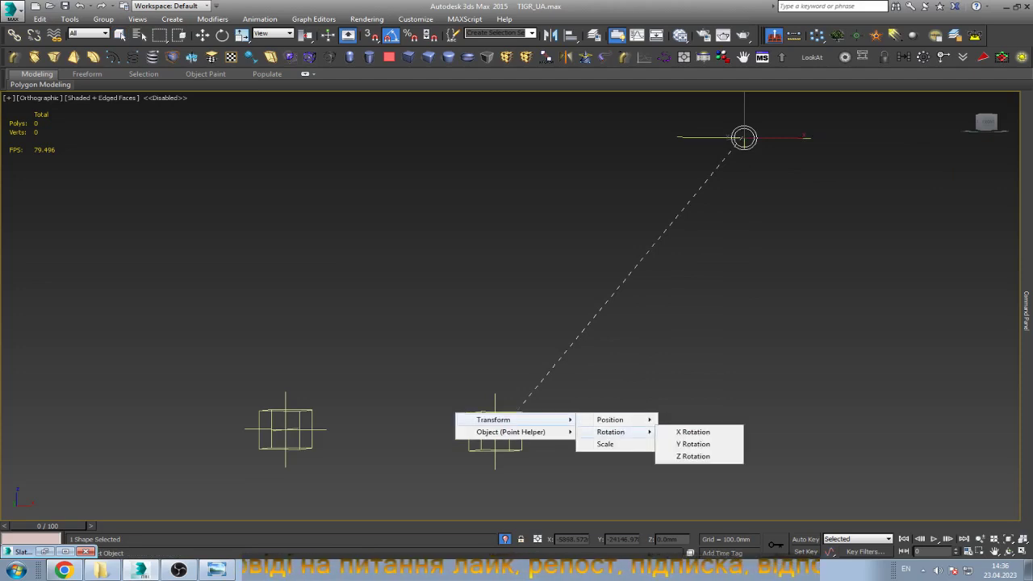
click(694, 455)
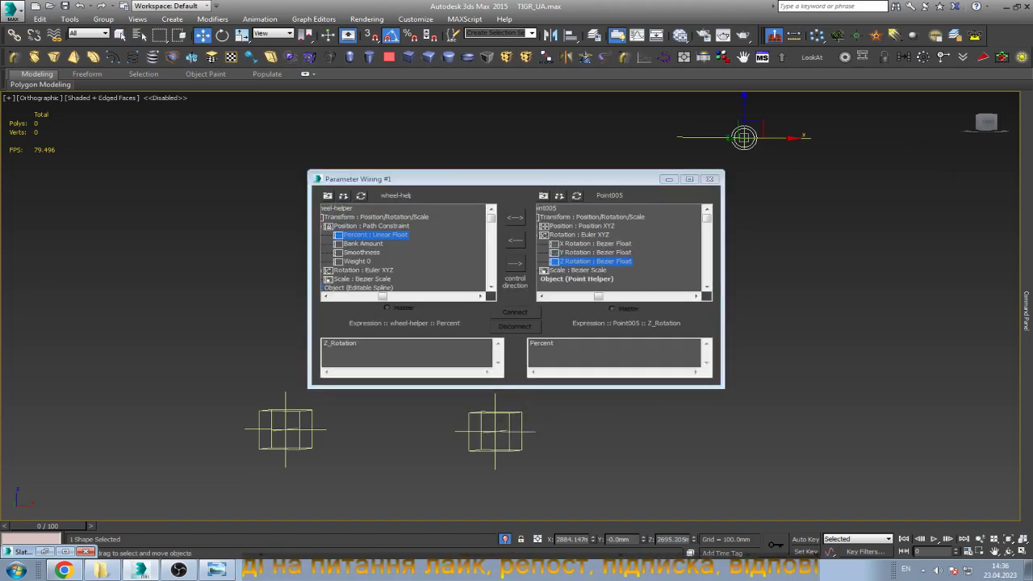
click(515, 239)
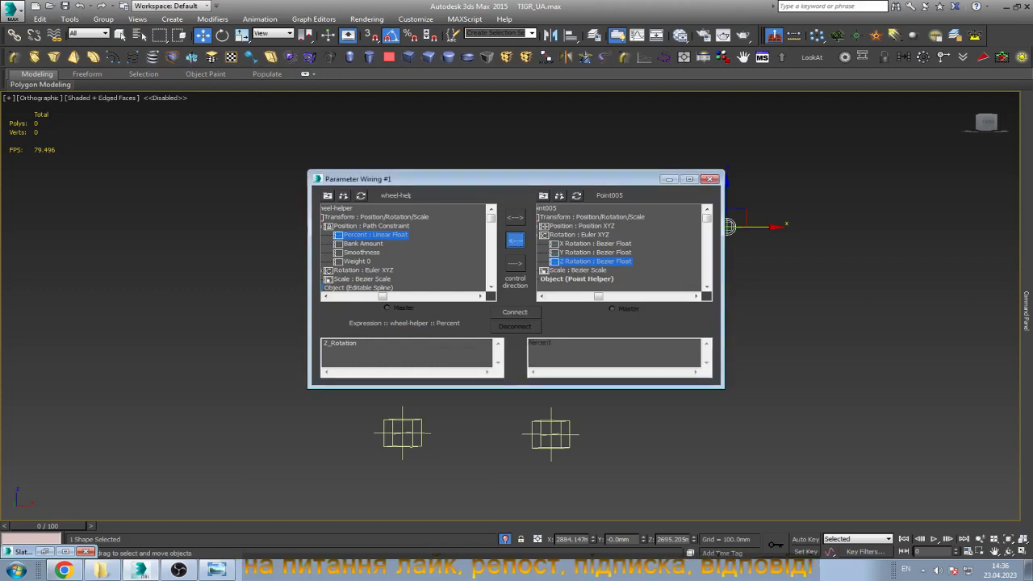
click(514, 311)
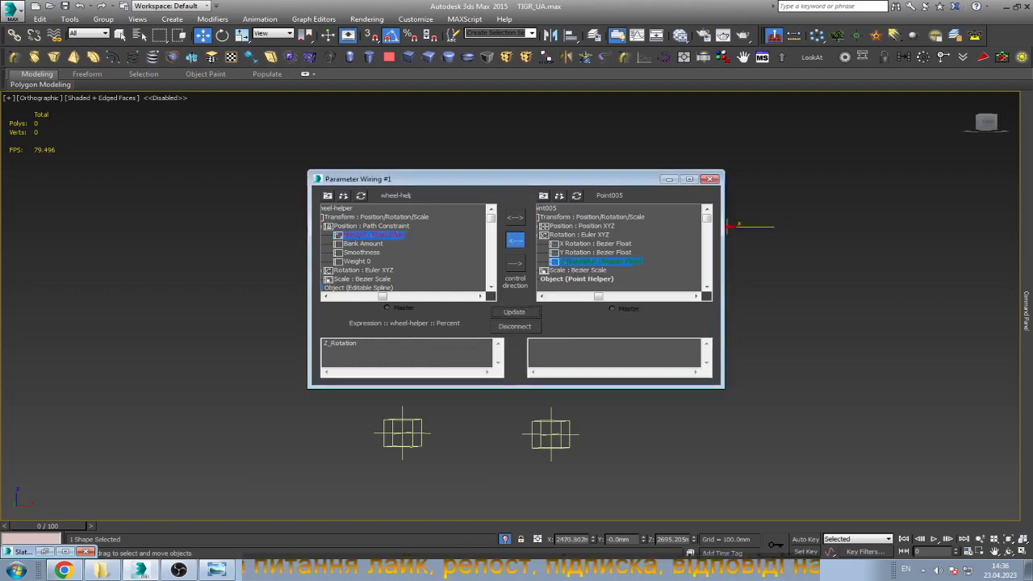
drag(419, 178, 201, 181)
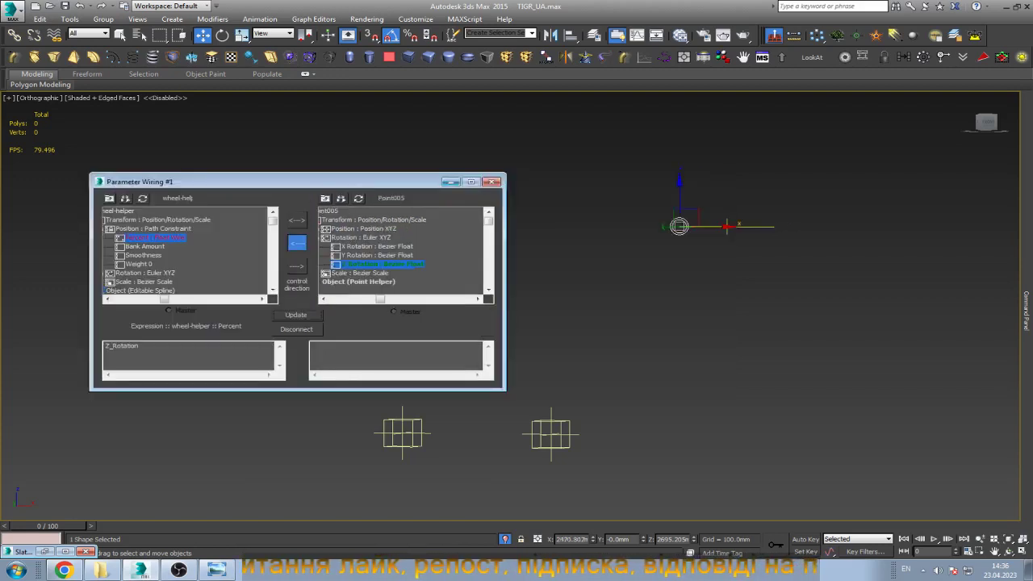
click(450, 182)
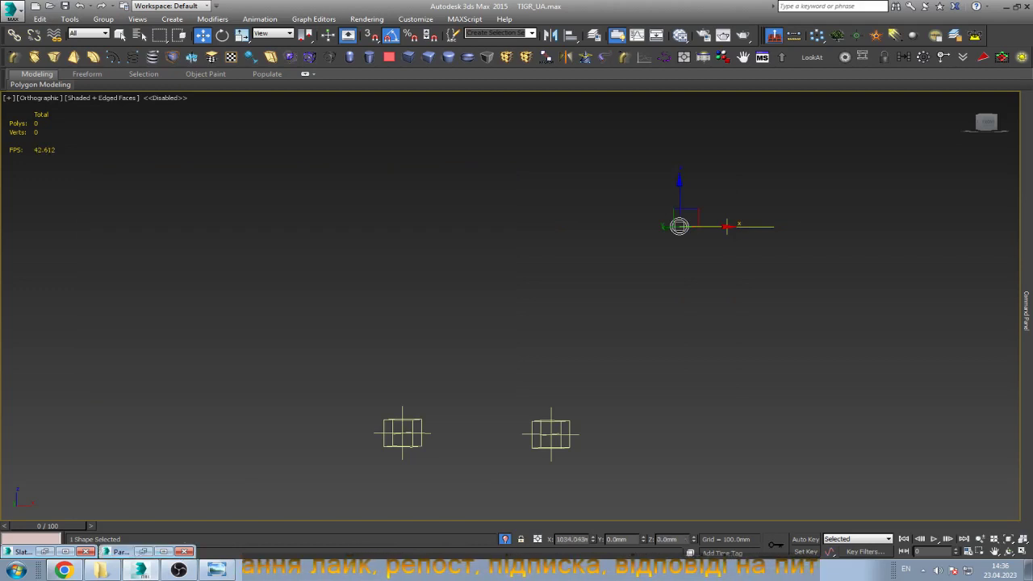
click(143, 551)
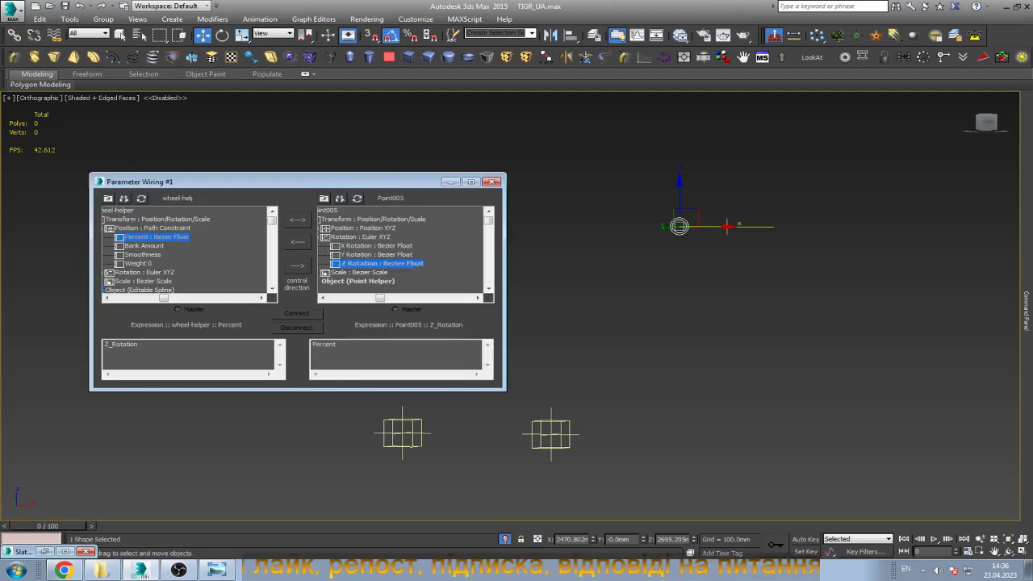
click(297, 265)
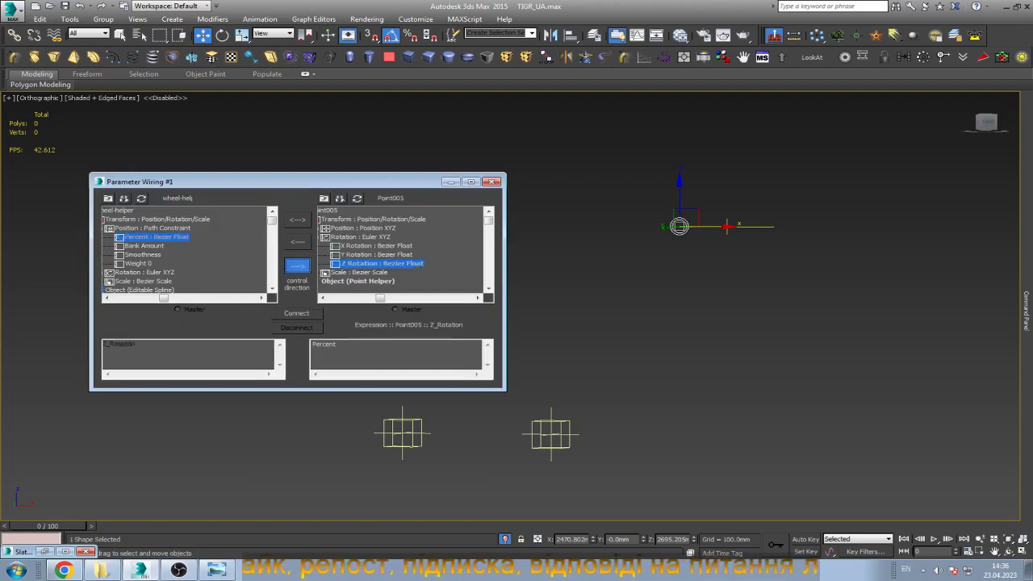
click(295, 312)
drag(679, 226, 680, 226)
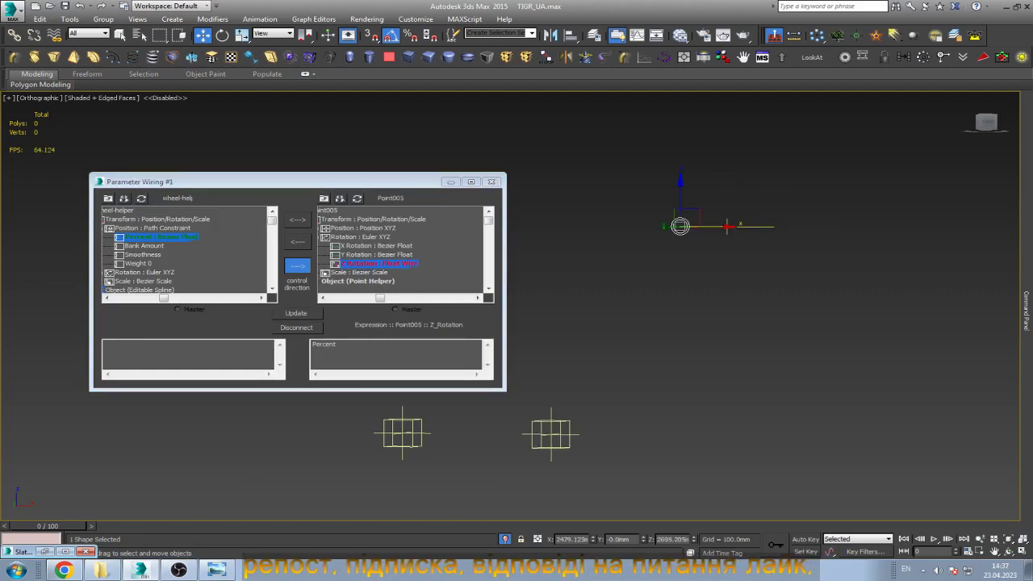
key(Escape)
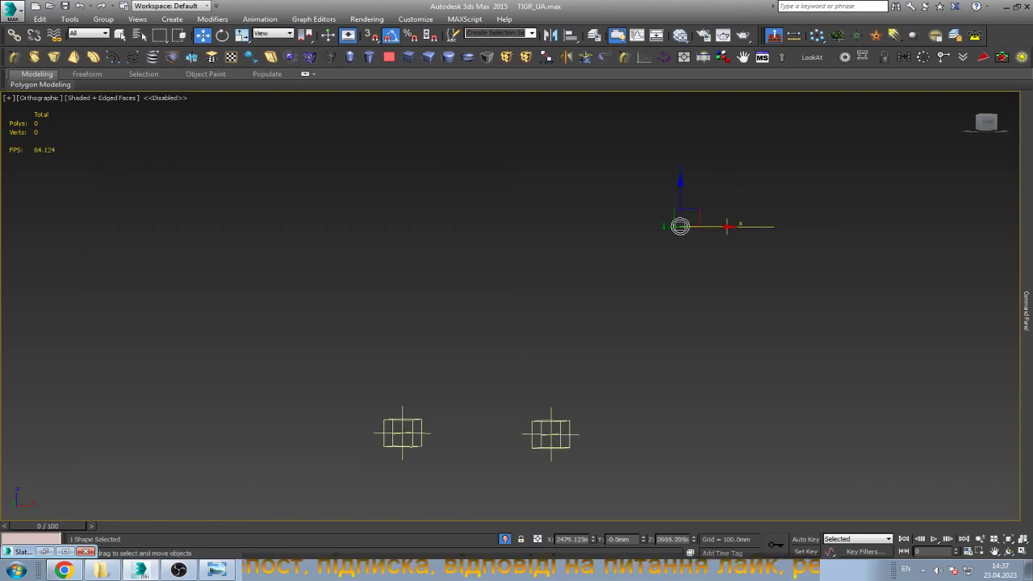
Wire Point006's Z Rotation to the wheel-helper's Percent the same way, then choose Unhide All.
key(ctrl+5)
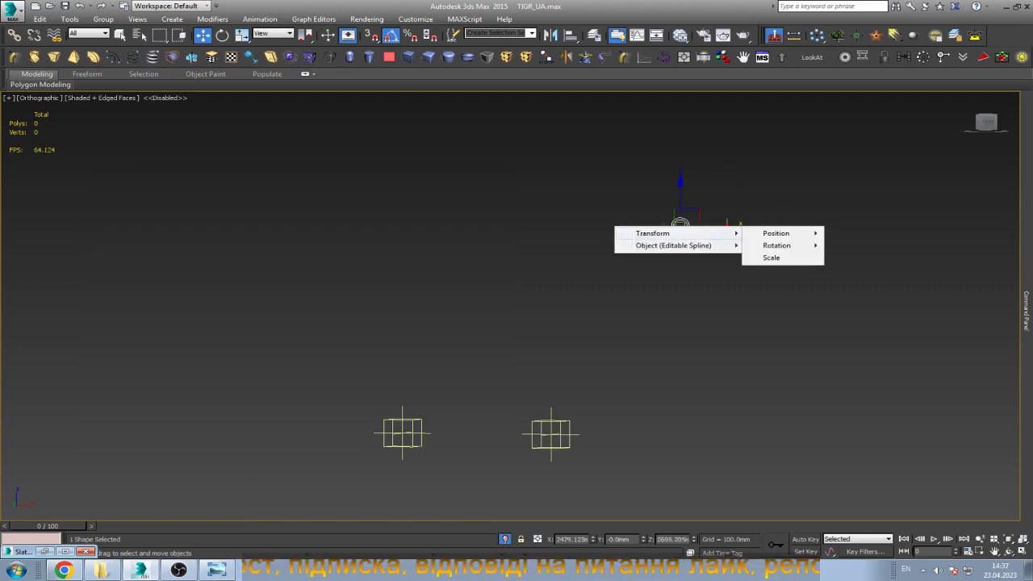
click(863, 245)
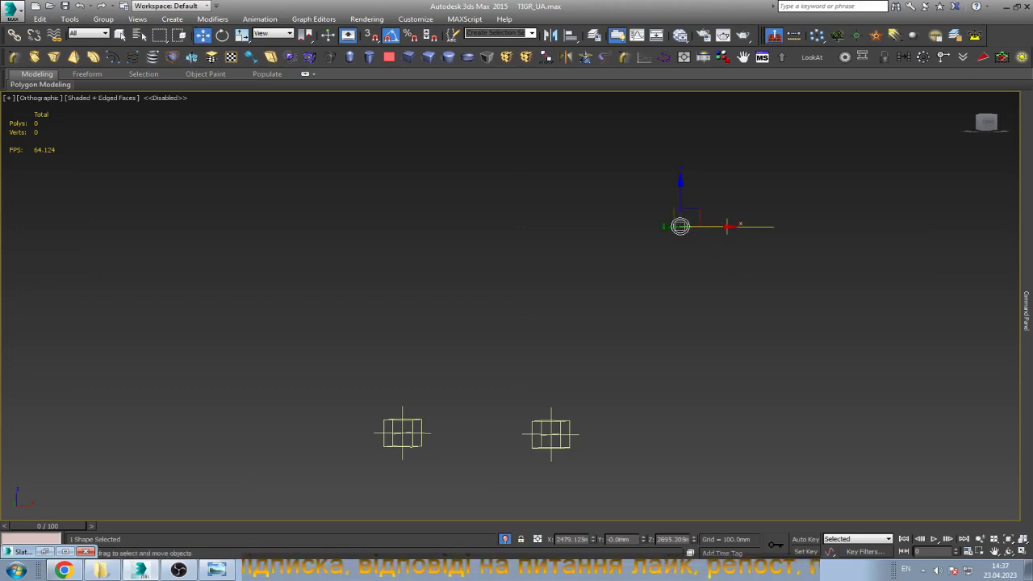
click(680, 226)
mouse_move(775, 233)
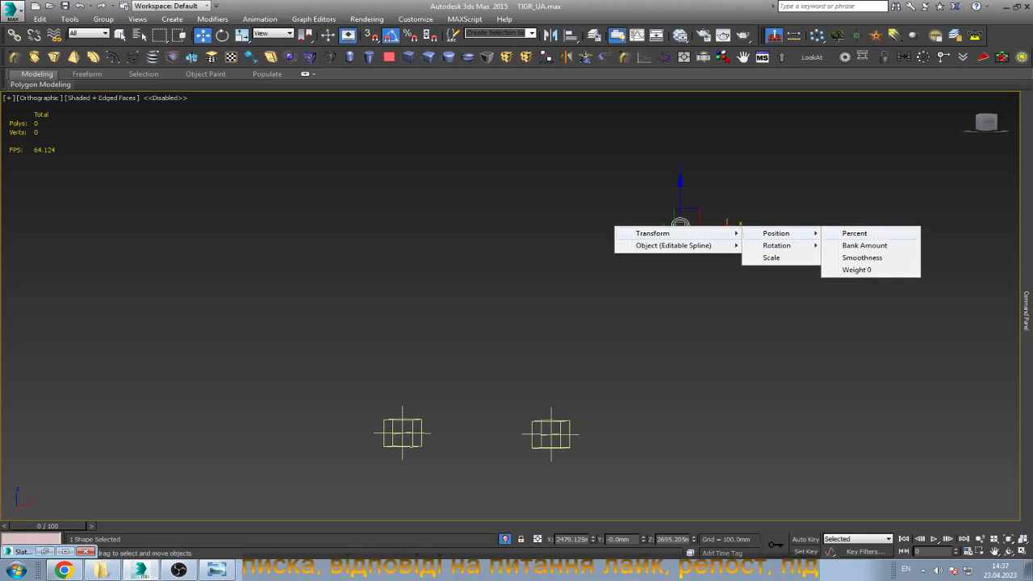
click(853, 233)
click(419, 419)
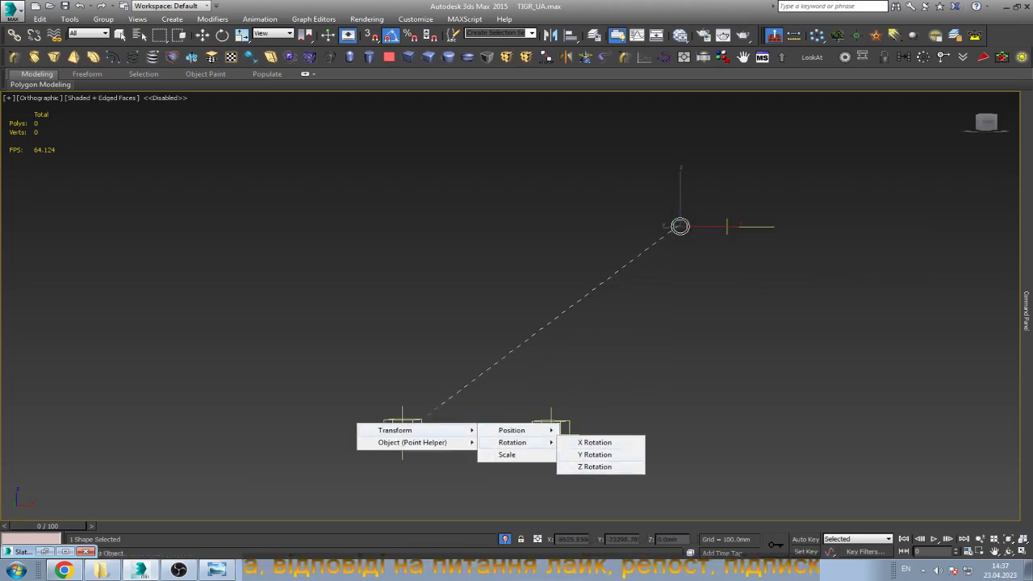
click(595, 466)
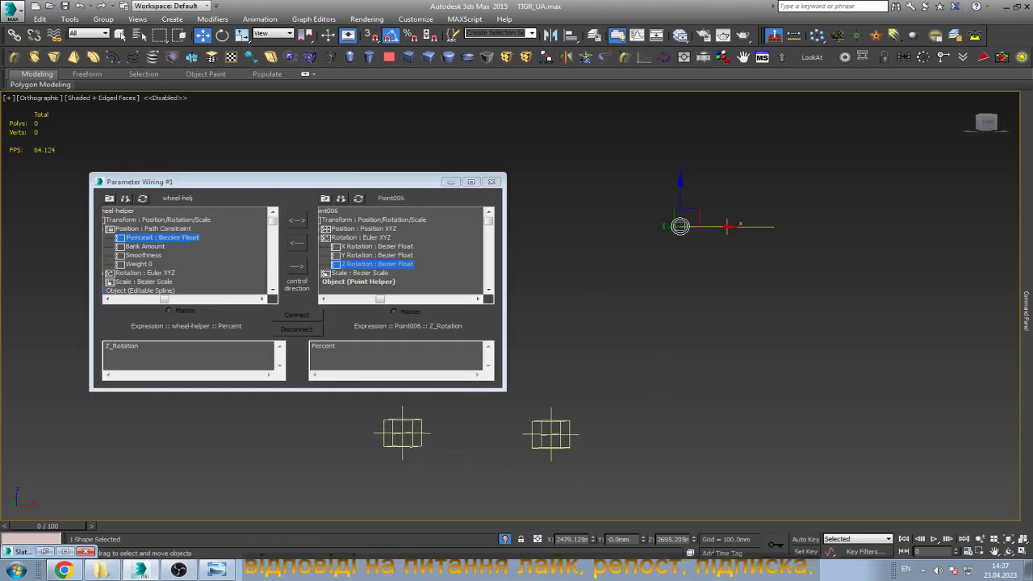
click(297, 265)
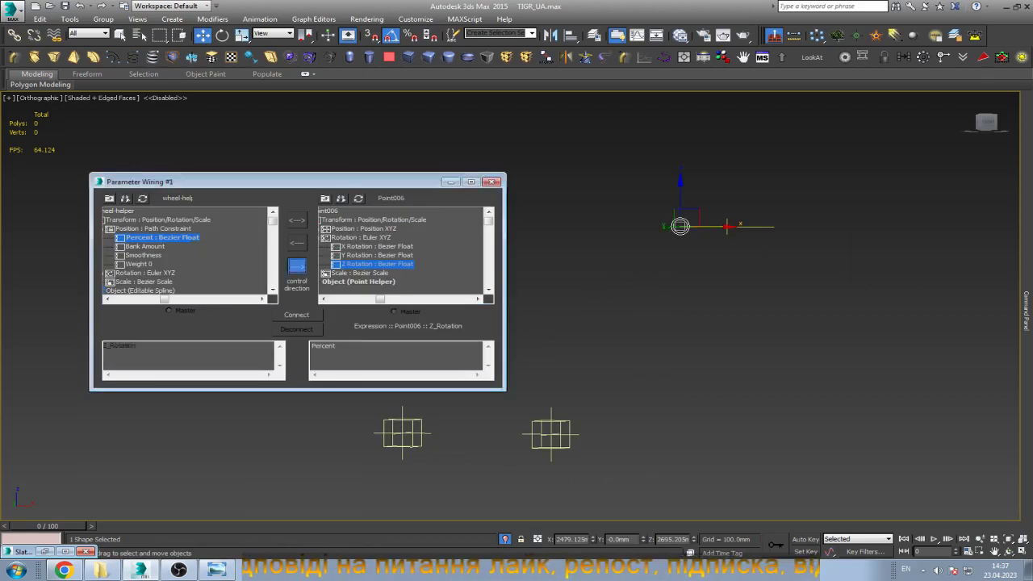
click(296, 315)
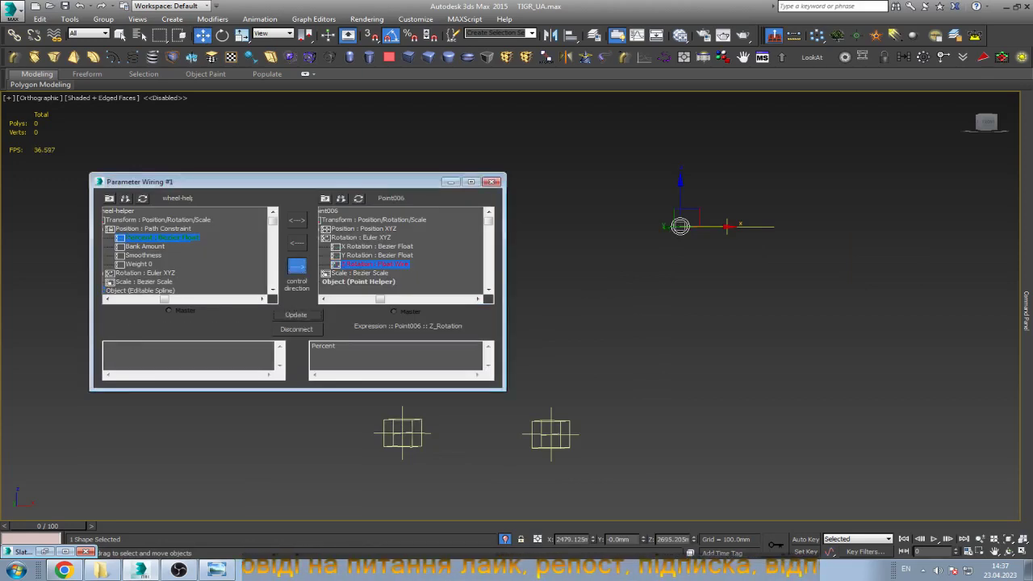
drag(680, 225, 682, 226)
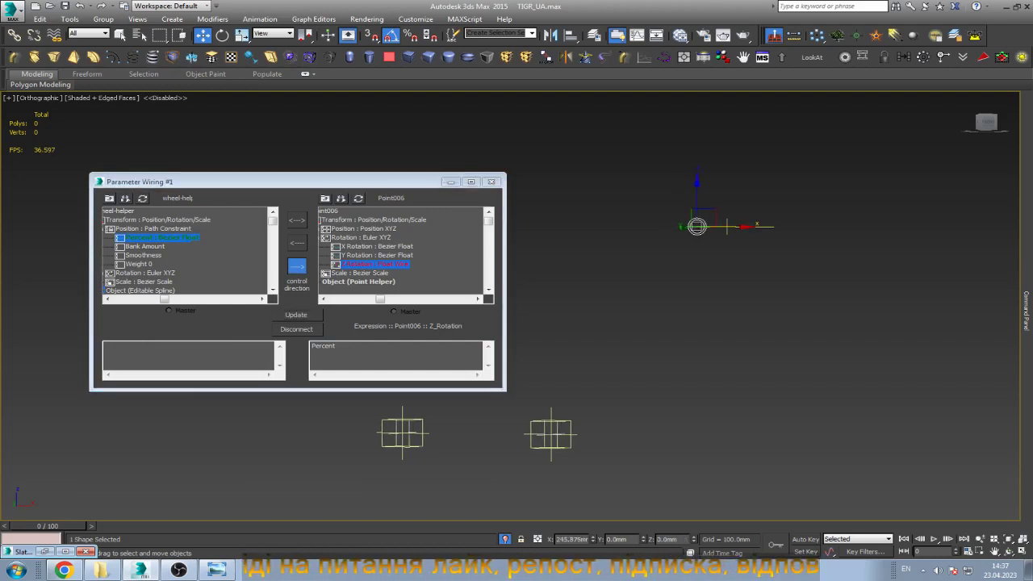
click(490, 181)
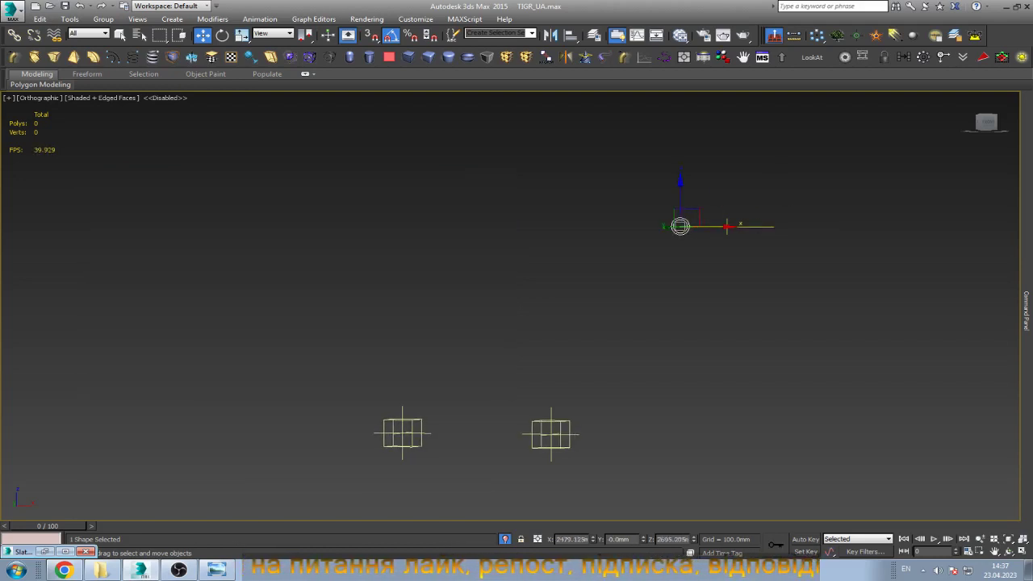
right_click(582, 263)
click(548, 234)
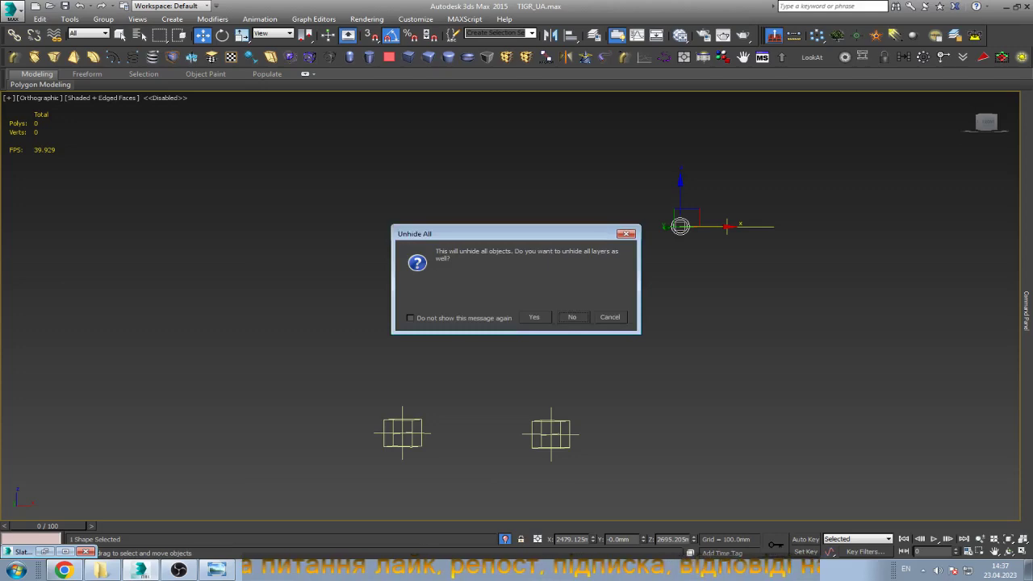
Confirm Unhide All, then slide wheel-helper left and right along X in Front view to test wheel rotation.
key(Return)
drag(680, 226, 774, 227)
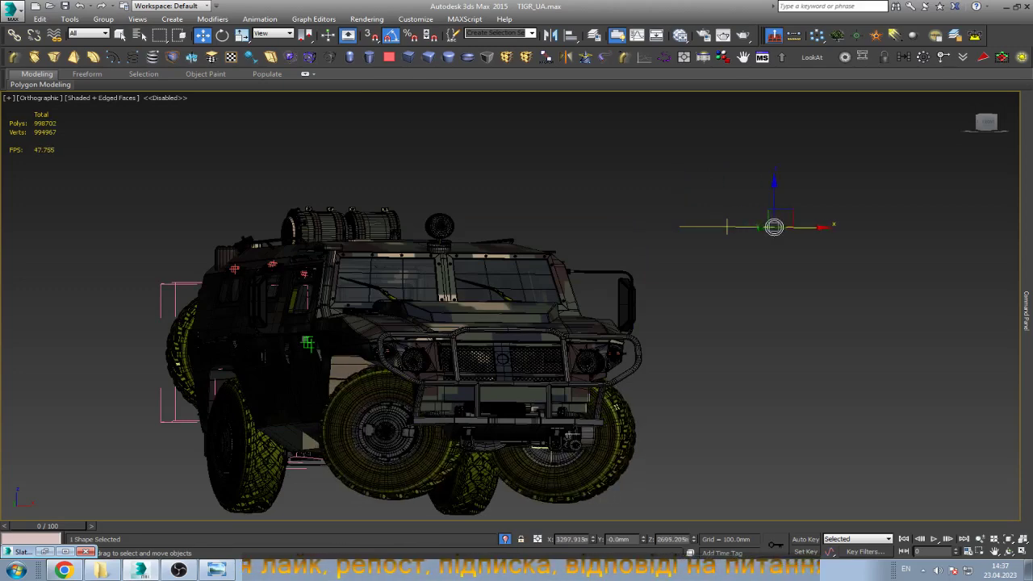
key(f)
key(z)
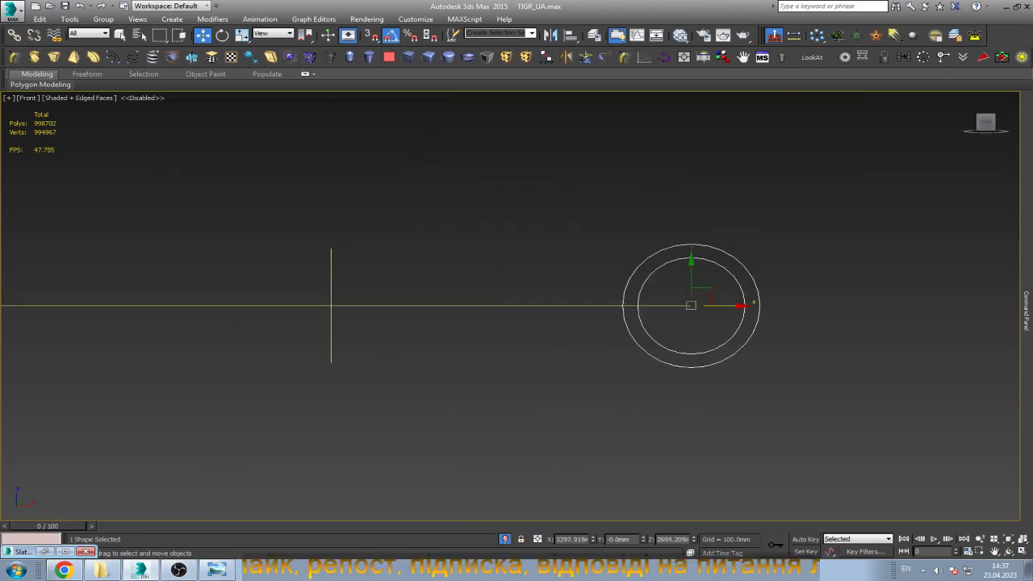
drag(696, 307, 557, 307)
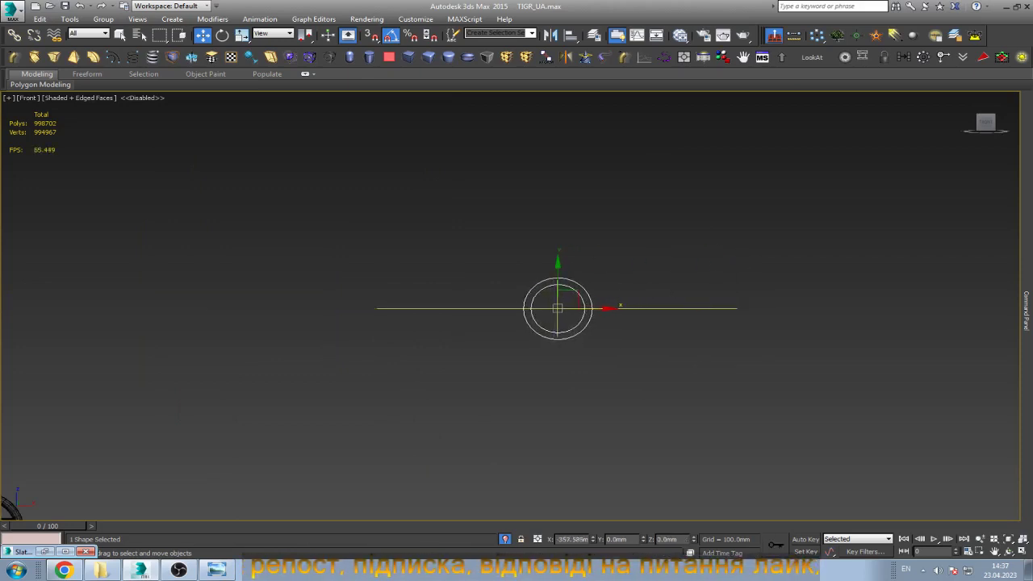
key(z)
drag(548, 333, 545, 333)
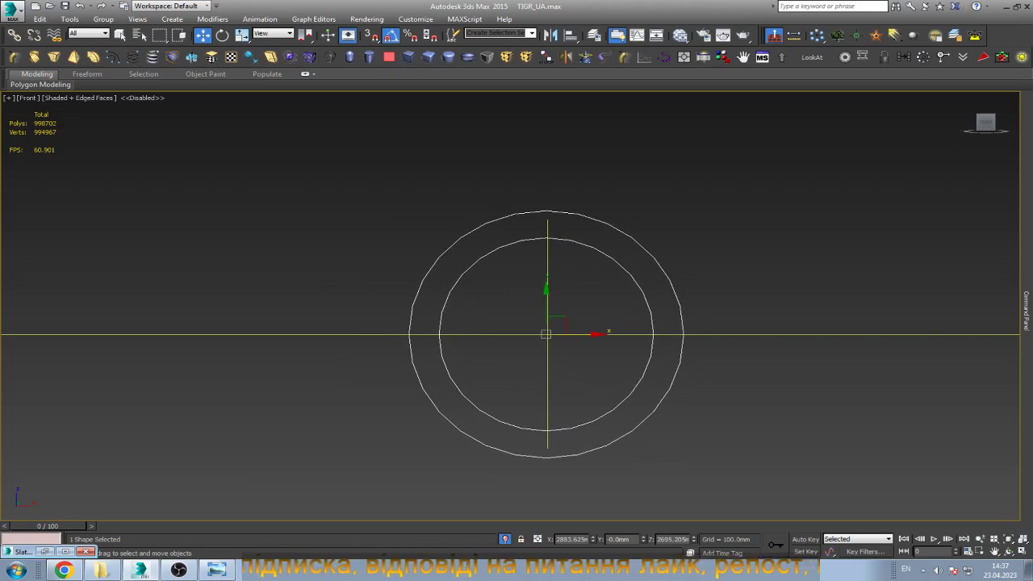
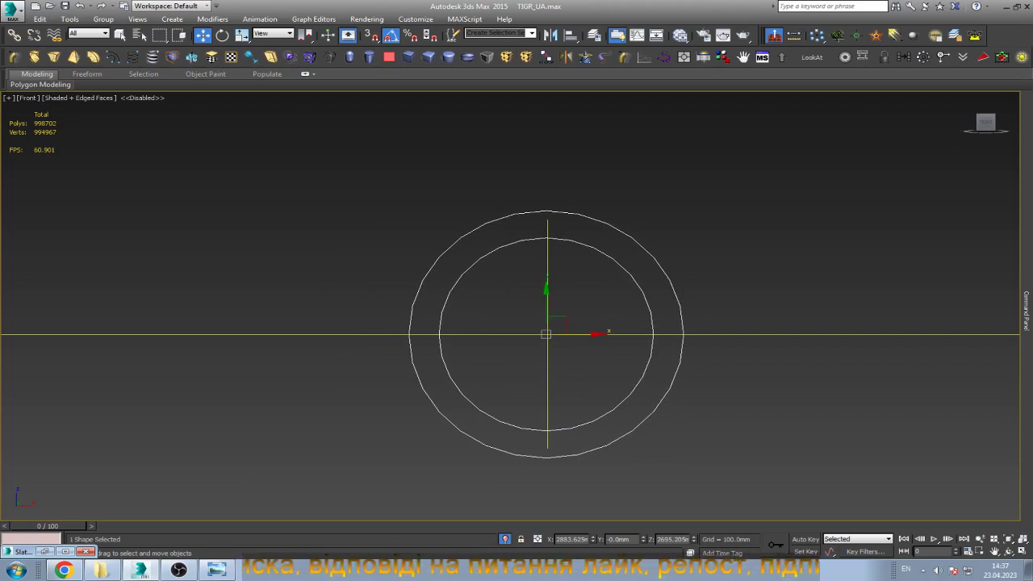
Zoom out to find the vehicle and select the steering helper by the right front wheel.
scroll(672, 352, down, 5)
scroll(671, 350, down, 3)
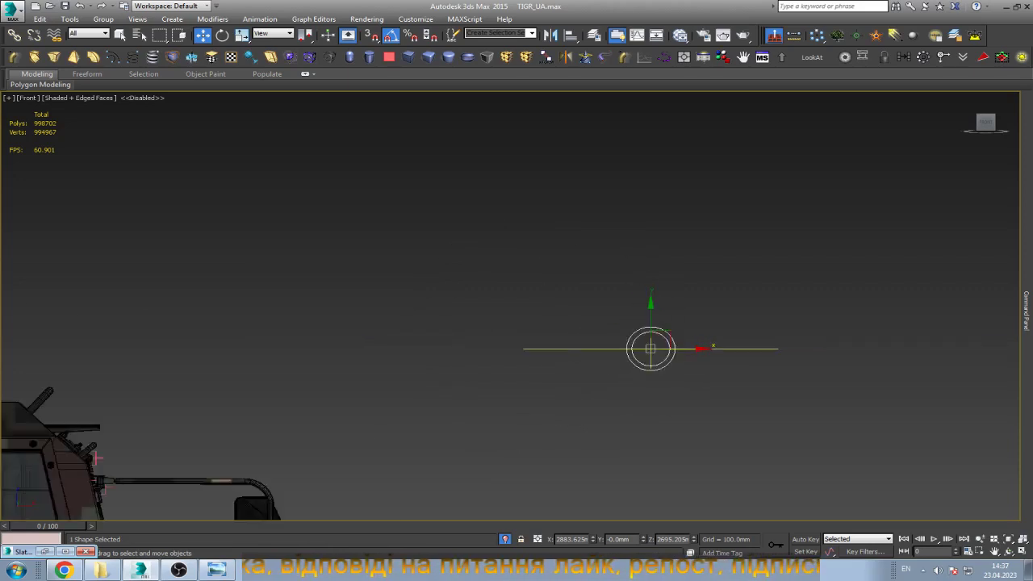
scroll(671, 350, down, 2)
scroll(671, 350, down, 2)
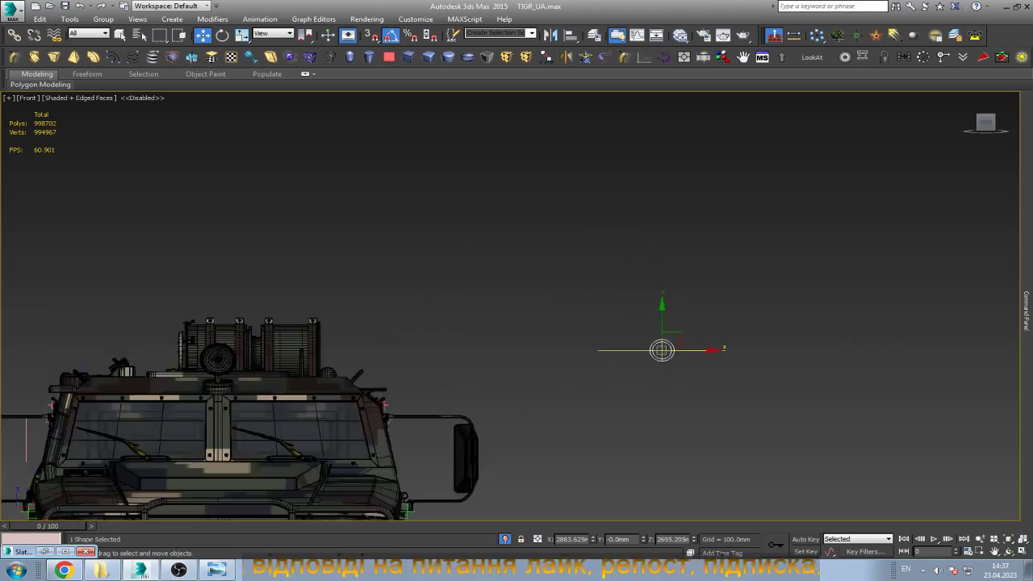
scroll(672, 351, down, 3)
scroll(671, 350, down, 1)
scroll(668, 351, down, 2)
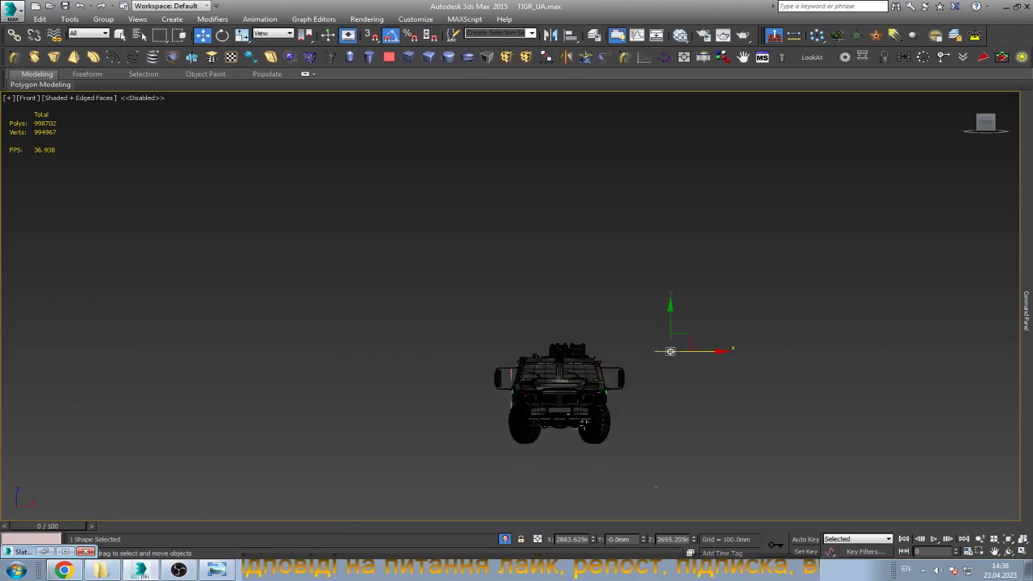
scroll(672, 352, down, 5)
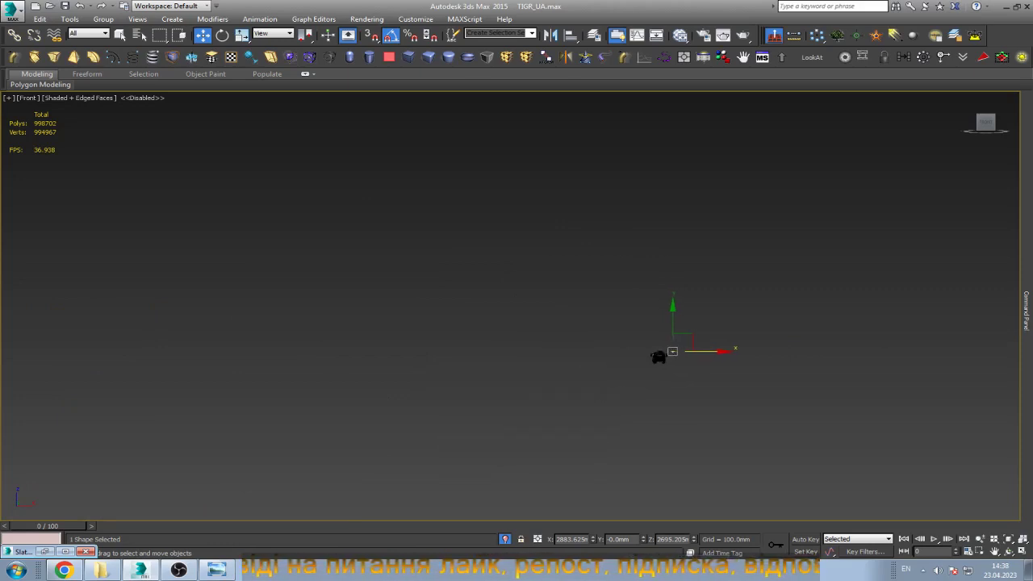
scroll(672, 350, down, 3)
scroll(672, 350, up, 1)
scroll(672, 351, up, 2)
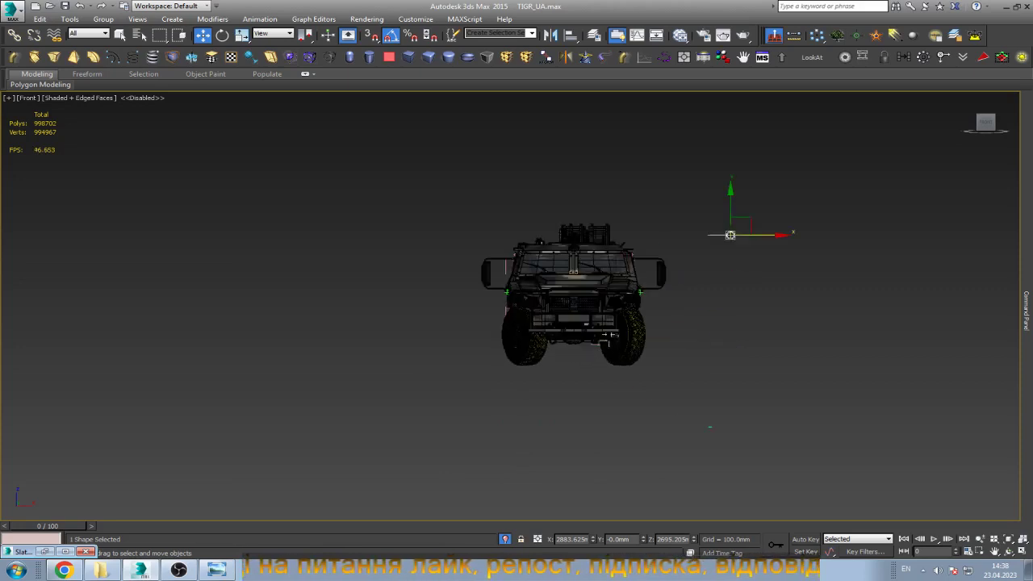
scroll(671, 351, up, 3)
scroll(672, 351, up, 3)
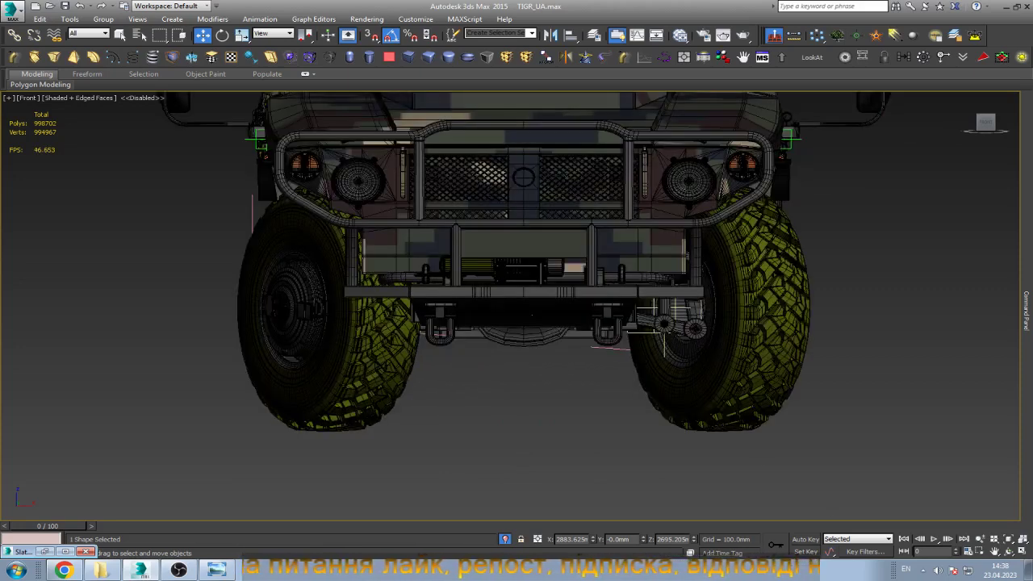
click(665, 347)
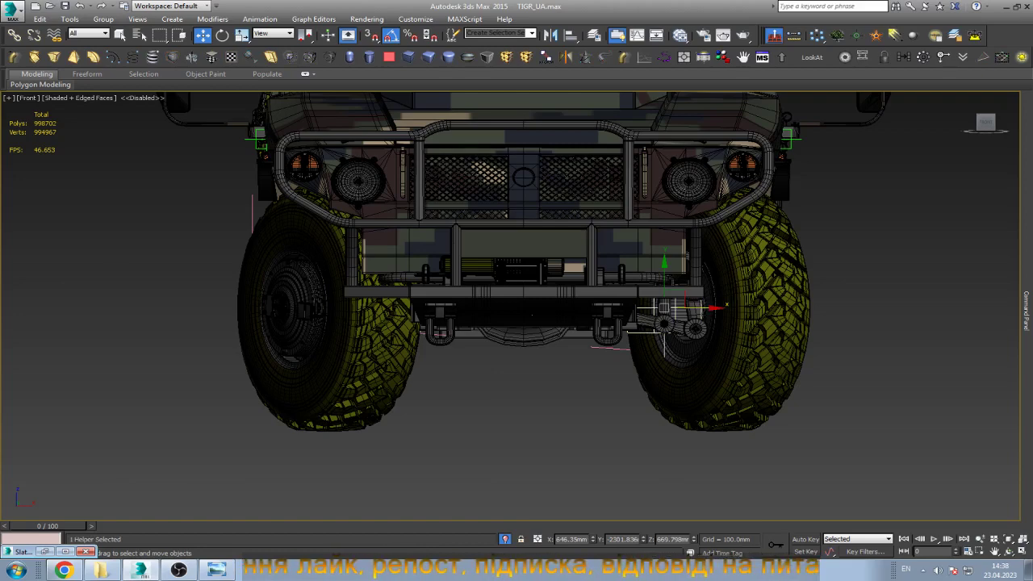
Rotate the helper about its vertical axis so the wheel turns nearly sideways, then deselect.
scroll(758, 310, up, 3)
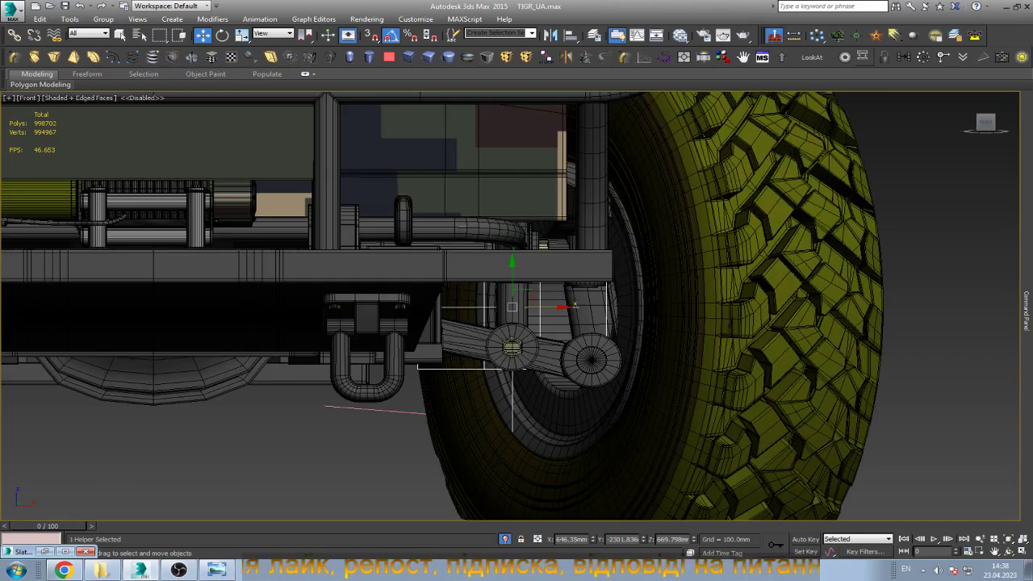
key(e)
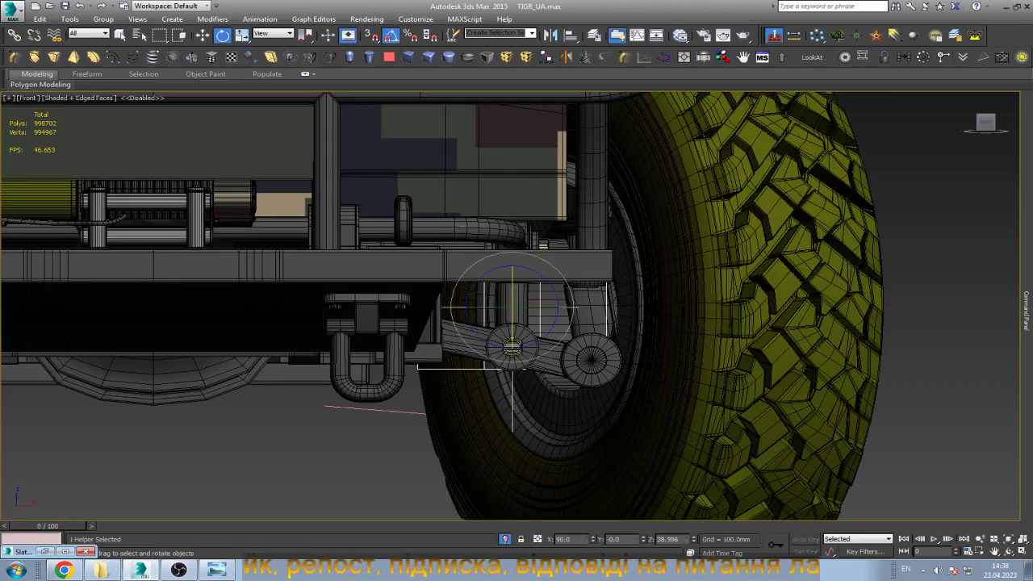
drag(512, 307, 525, 307)
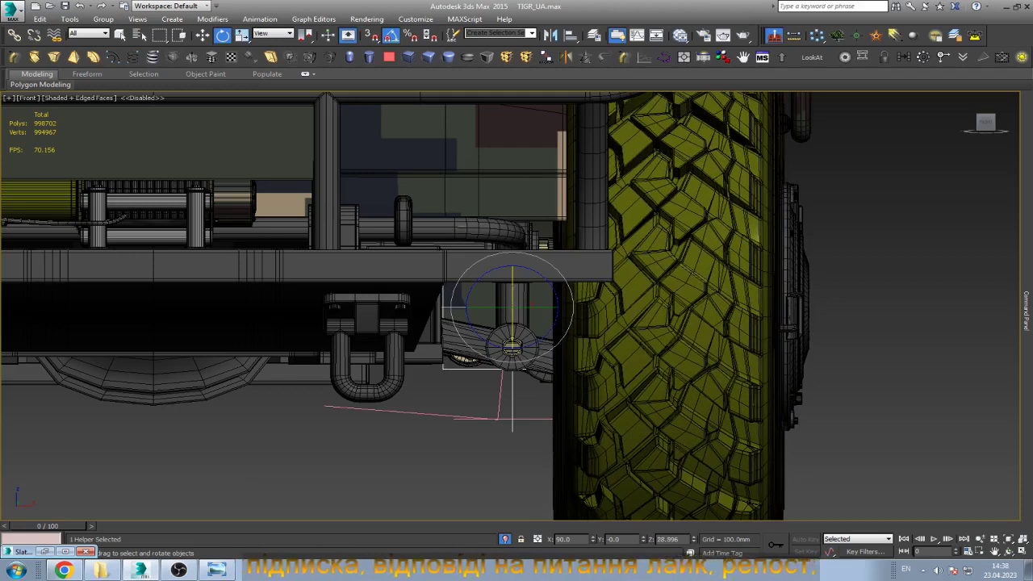
key(w)
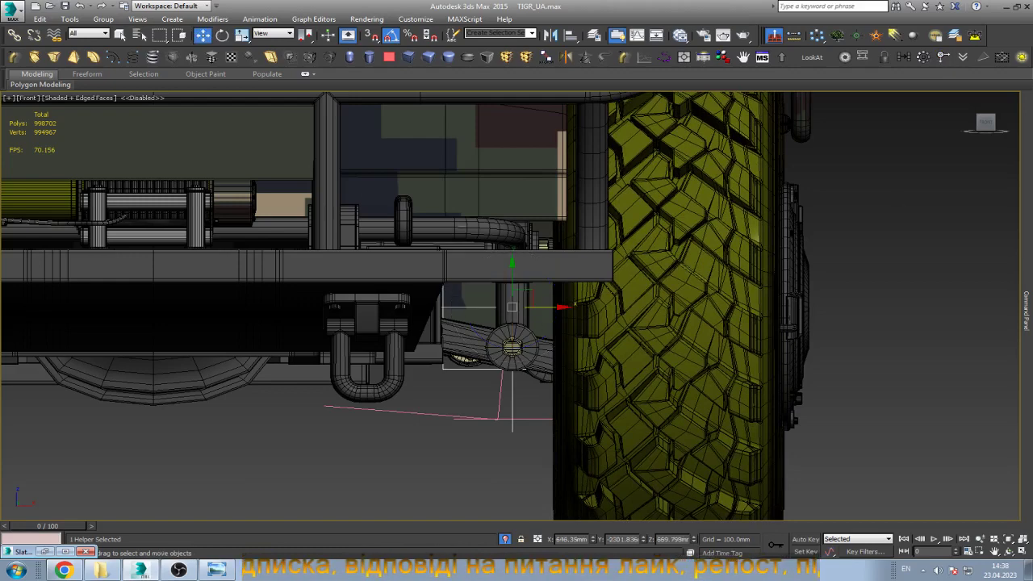
key(ctrl+d)
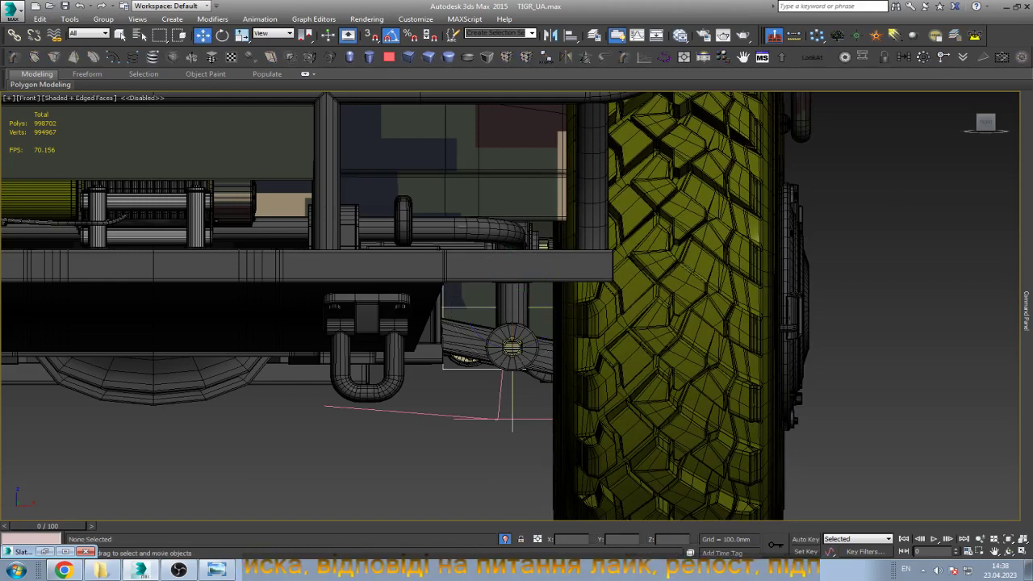
Switch the view to wireframe and select the front wheel's steering helper.
scroll(839, 283, down, 5)
scroll(839, 283, down, 3)
scroll(839, 282, down, 1)
scroll(839, 283, up, 2)
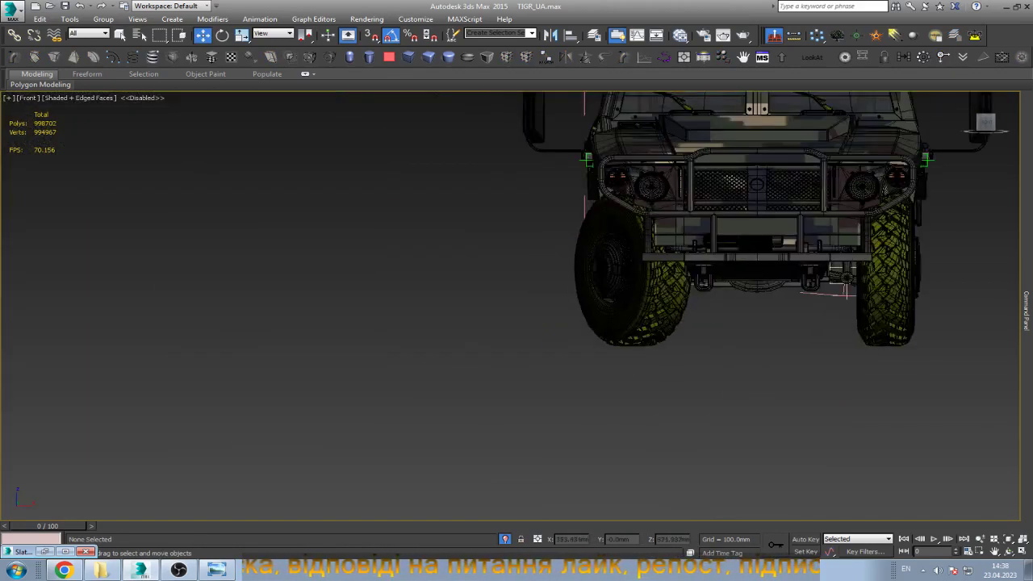
scroll(839, 286, up, 3)
scroll(839, 287, up, 3)
key(F3)
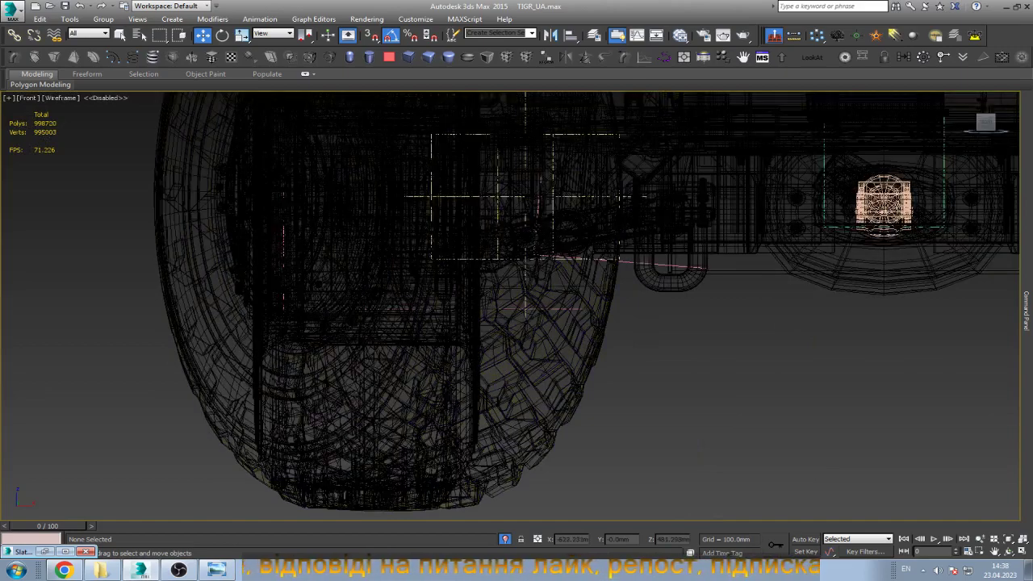
scroll(530, 297, up, 2)
scroll(531, 298, up, 1)
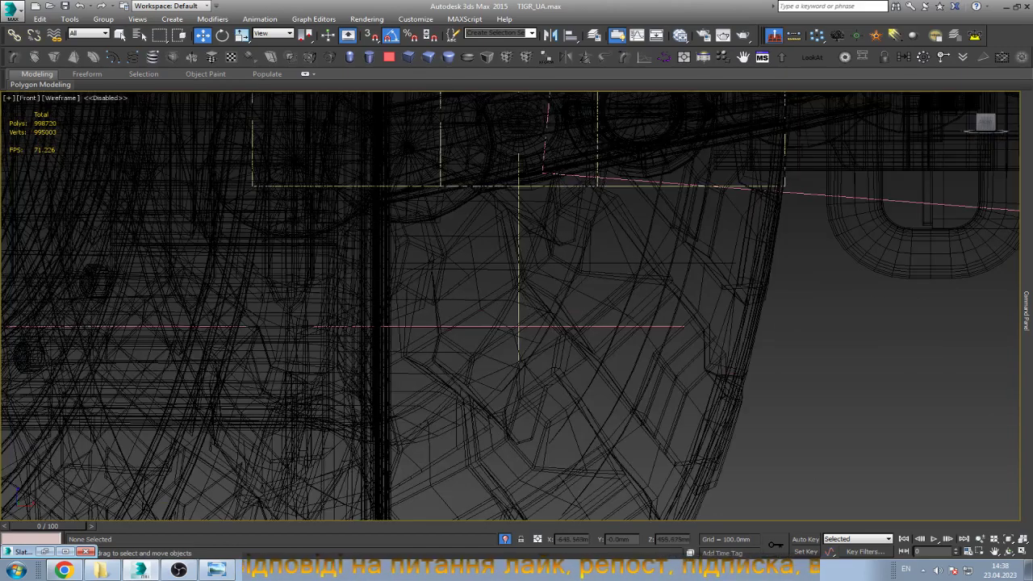
click(518, 229)
scroll(518, 229, down, 3)
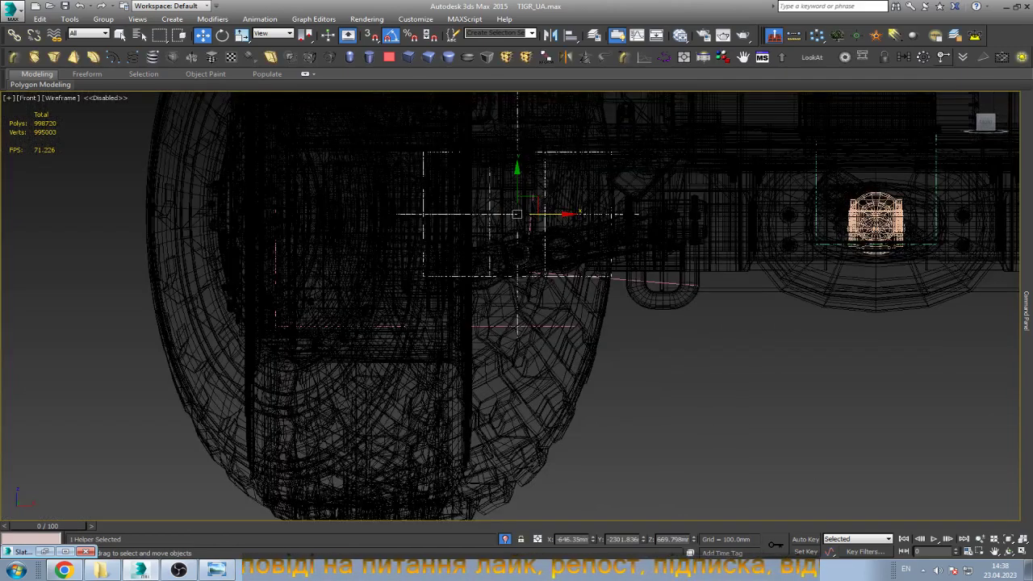
Rotate the helper about -15 degrees to 90, 0, 28.996, then deselect it.
key(e)
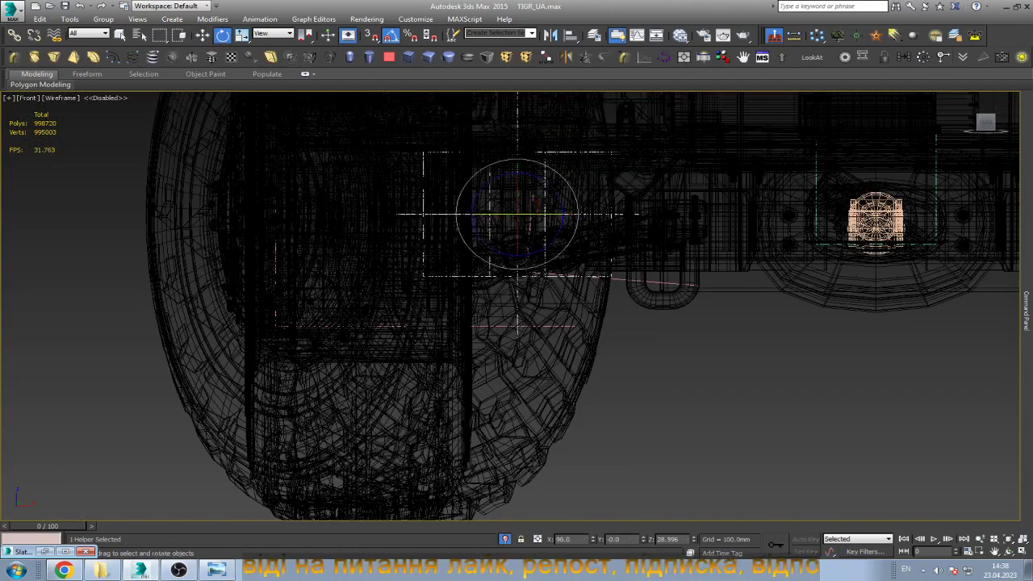
mouse_move(528, 194)
mouse_down()
mouse_move(529, 215)
mouse_move(528, 162)
mouse_move(561, 221)
mouse_up()
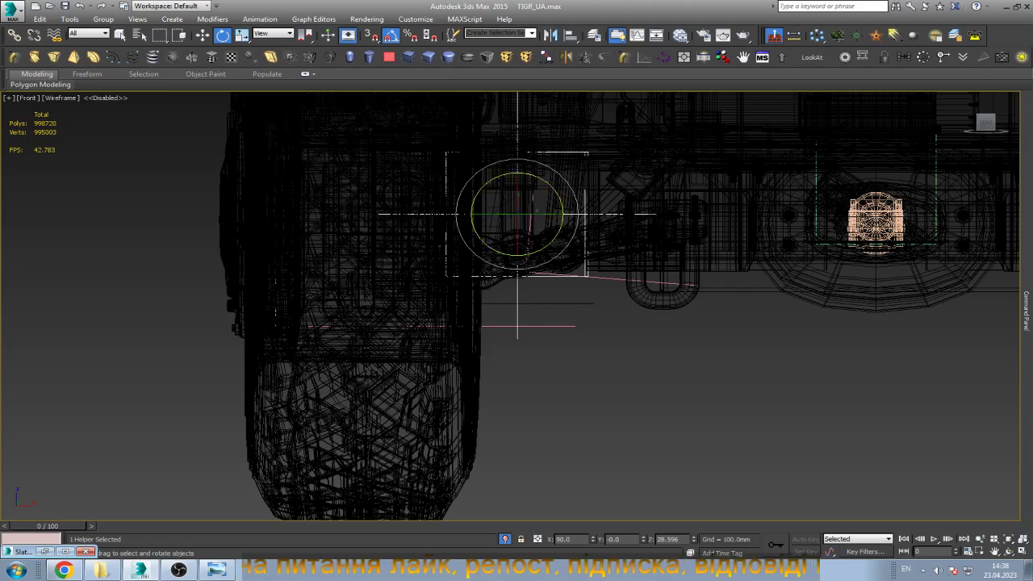
scroll(562, 220, up, 3)
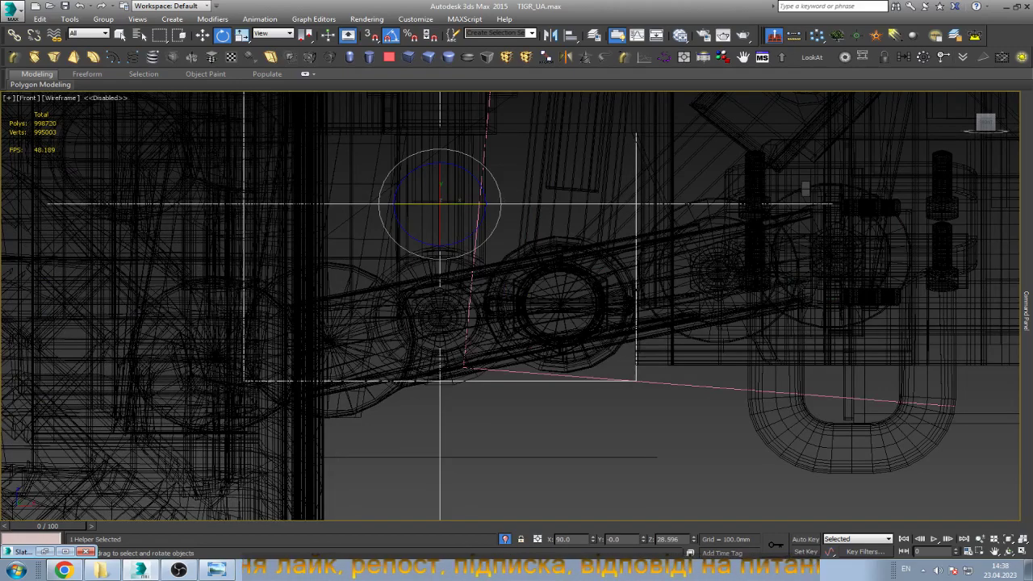
key(w)
key(ctrl+d)
scroll(510, 306, up, 2)
scroll(510, 307, up, 2)
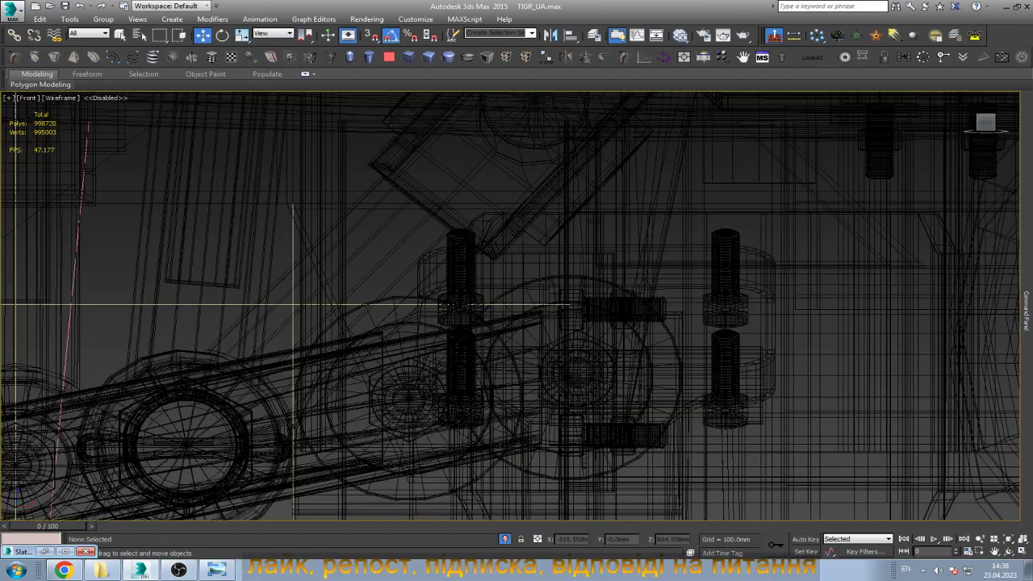
scroll(509, 307, up, 2)
Drag the steering slider control along its line so the front wheels turn, shown smooth-shaded.
key(z)
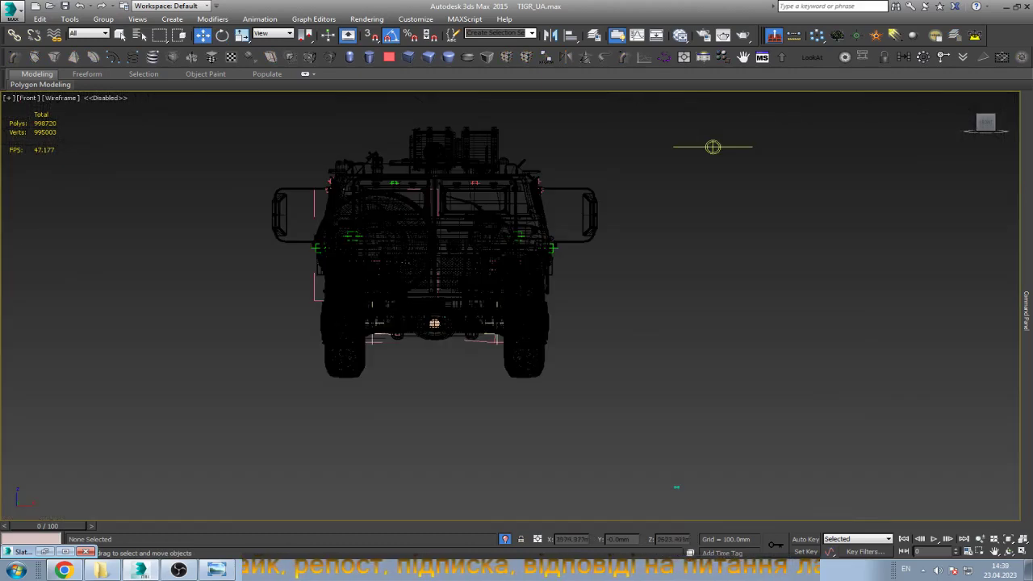
click(713, 146)
key(F3)
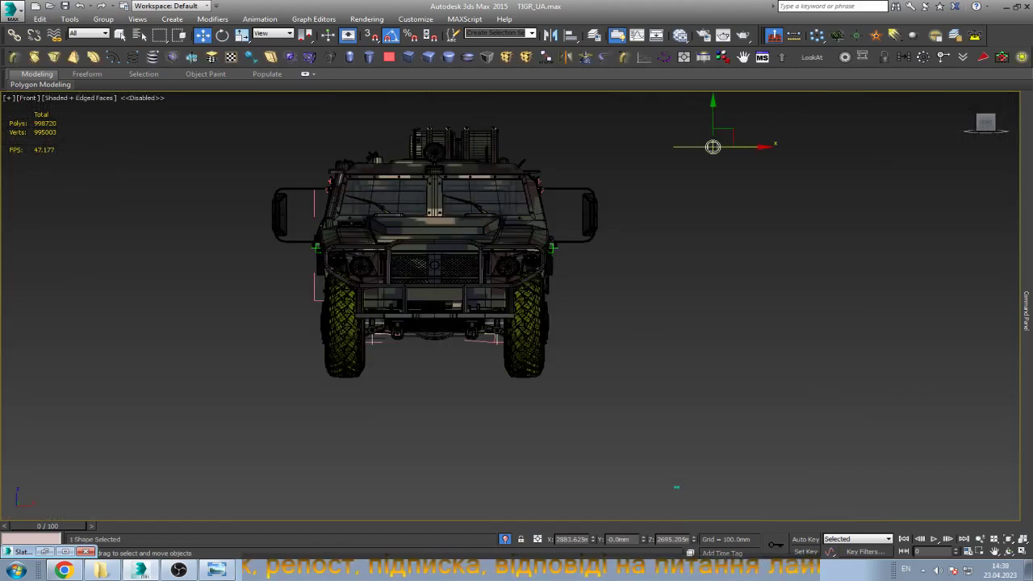
mouse_move(712, 146)
mouse_down()
mouse_move(751, 146)
mouse_move(674, 146)
mouse_move(752, 146)
mouse_move(661, 236)
mouse_up()
key(F4)
Orbit to a three-quarter angle to inspect the steering, then deselect the slider.
key(ctrl+r)
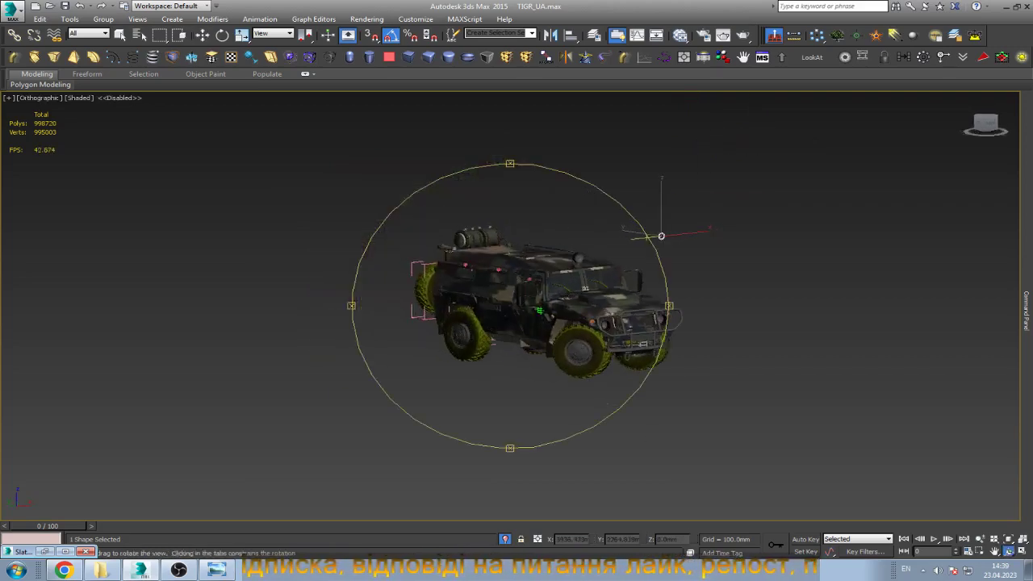
scroll(613, 330, up, 4)
drag(585, 466, 591, 444)
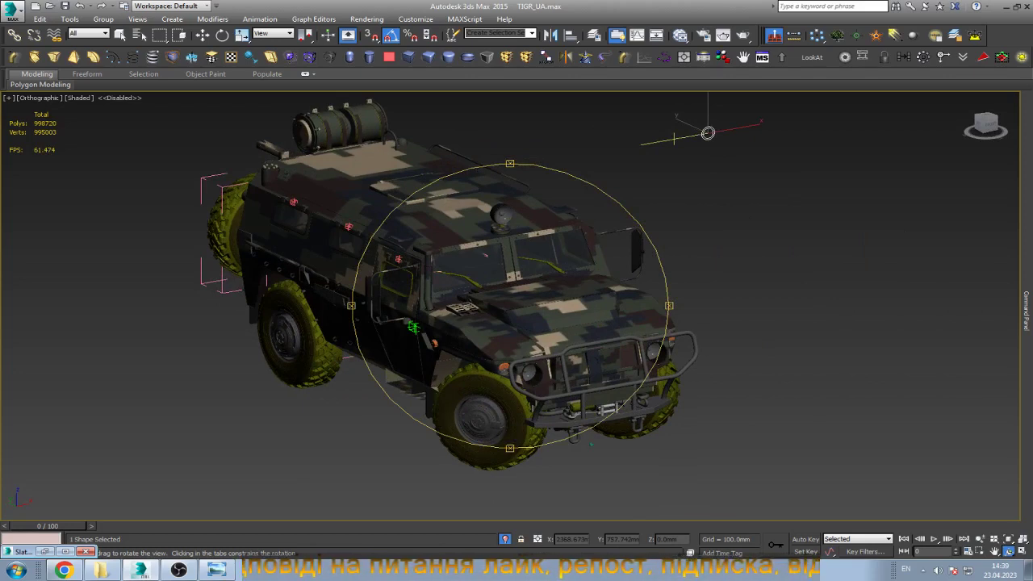
drag(591, 443, 593, 463)
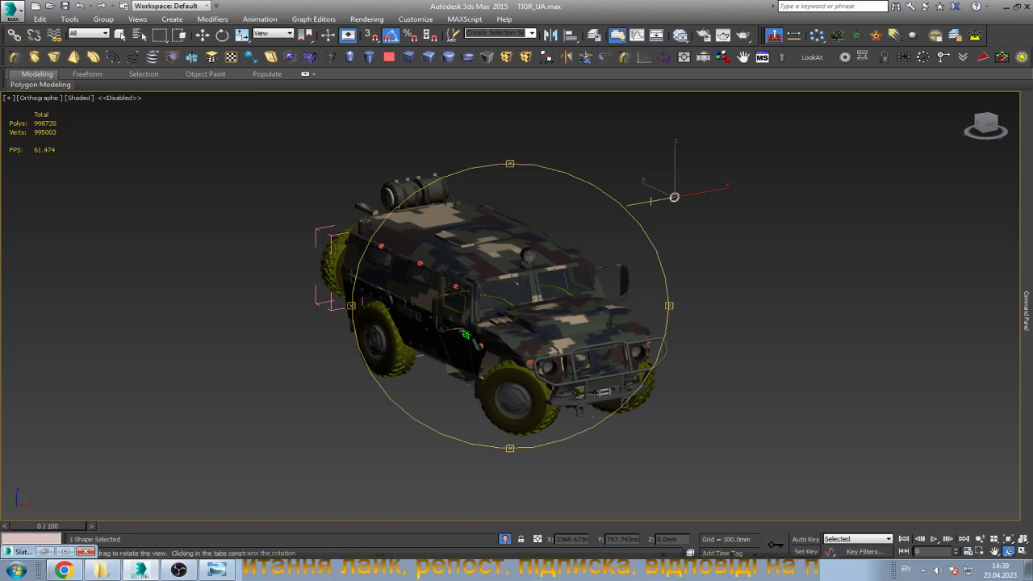
scroll(509, 305, down, 2)
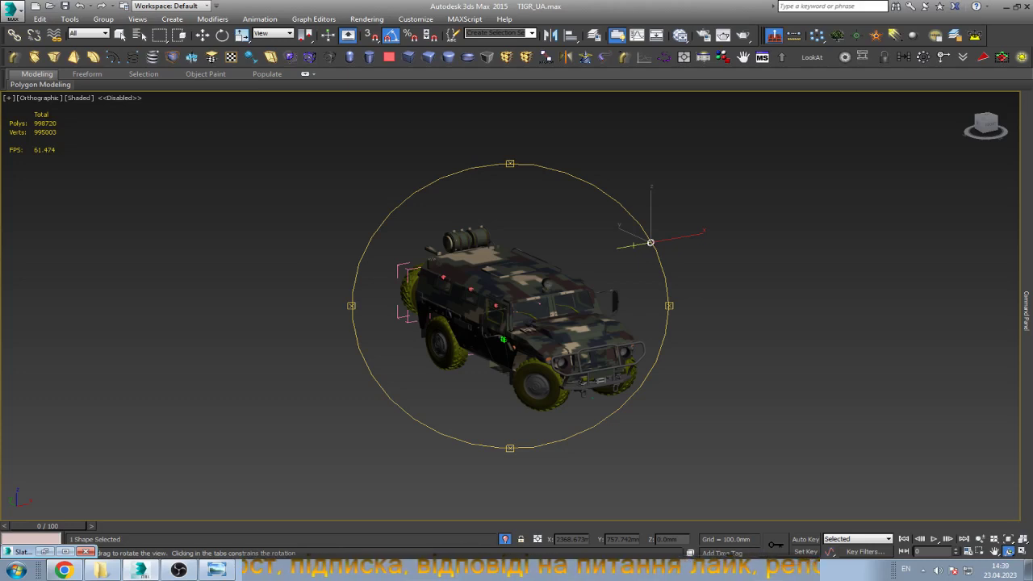
scroll(565, 355, up, 3)
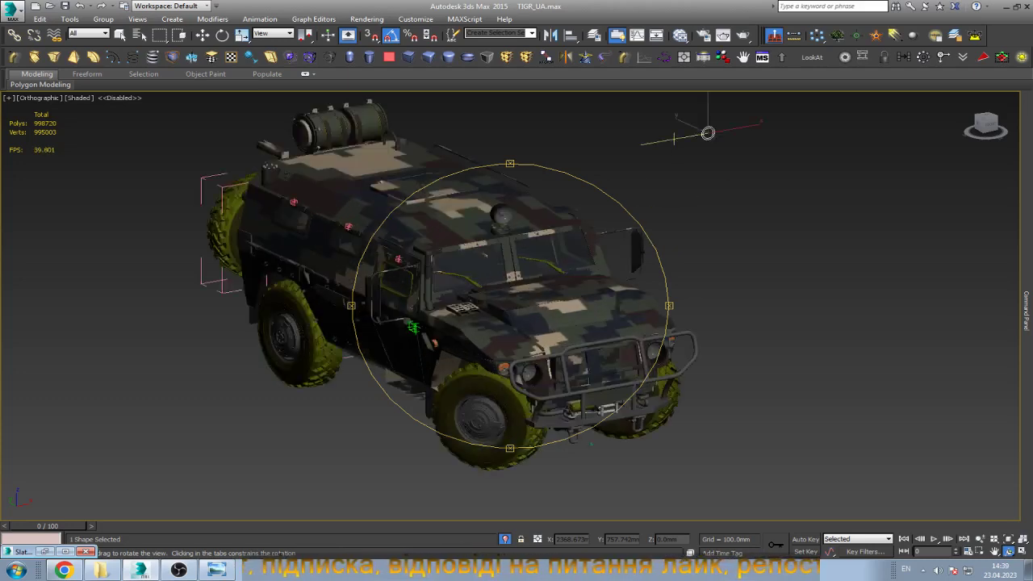
key(w)
key(ctrl+d)
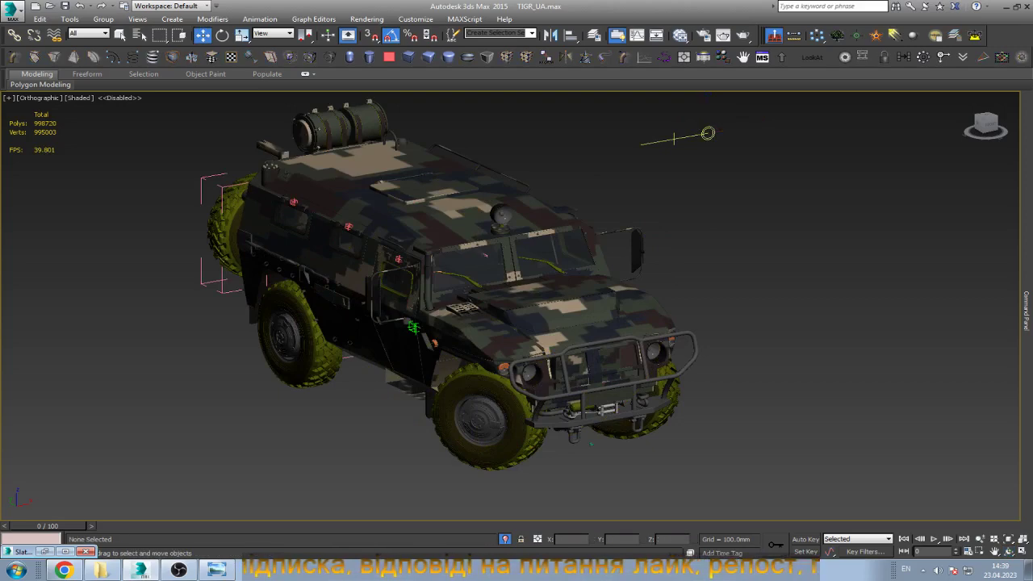
Draw a new horizontal path line in the Front view above the slider.
key(f)
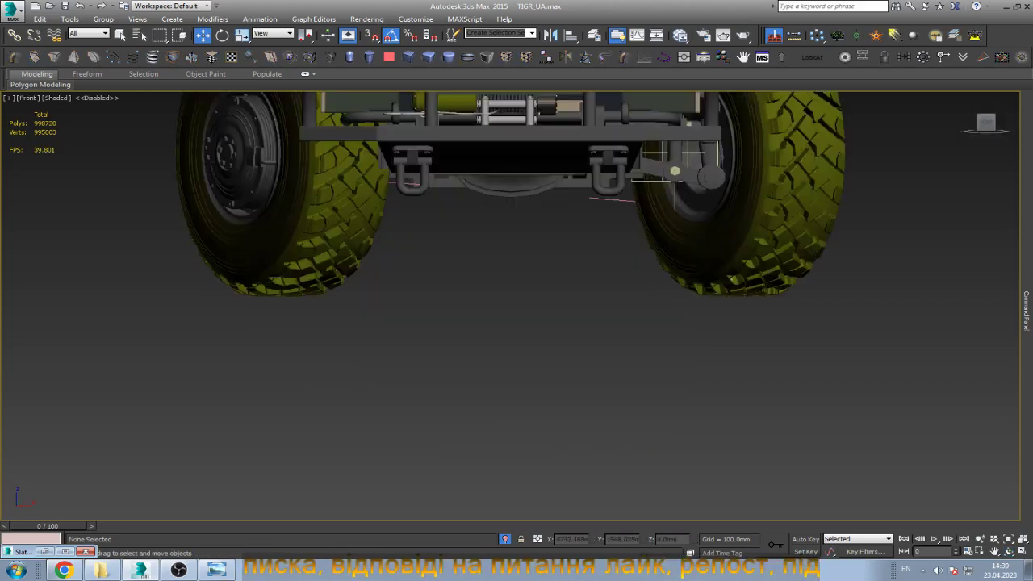
scroll(755, 177, down, 5)
scroll(755, 178, up, 3)
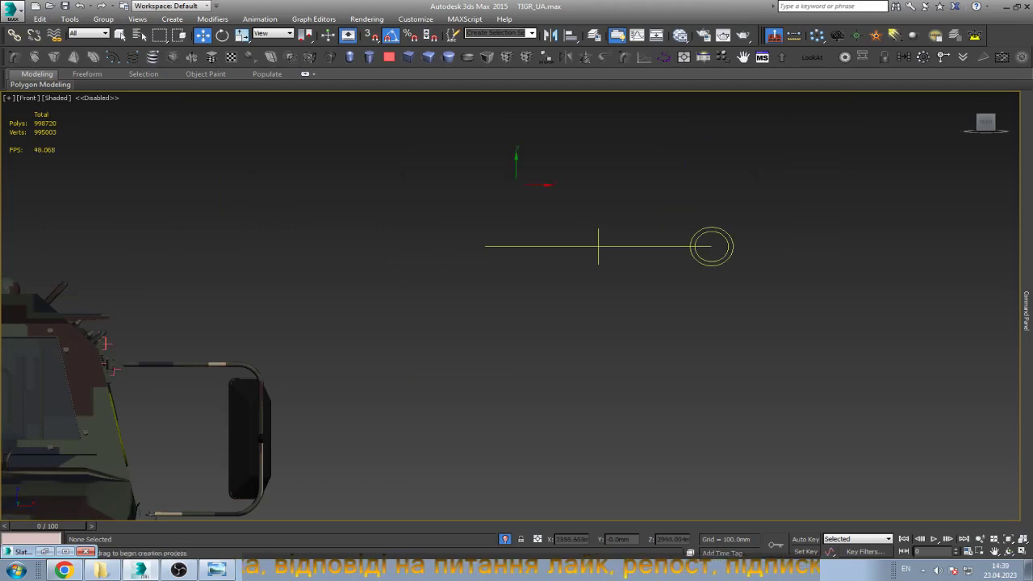
drag(488, 184, 598, 283)
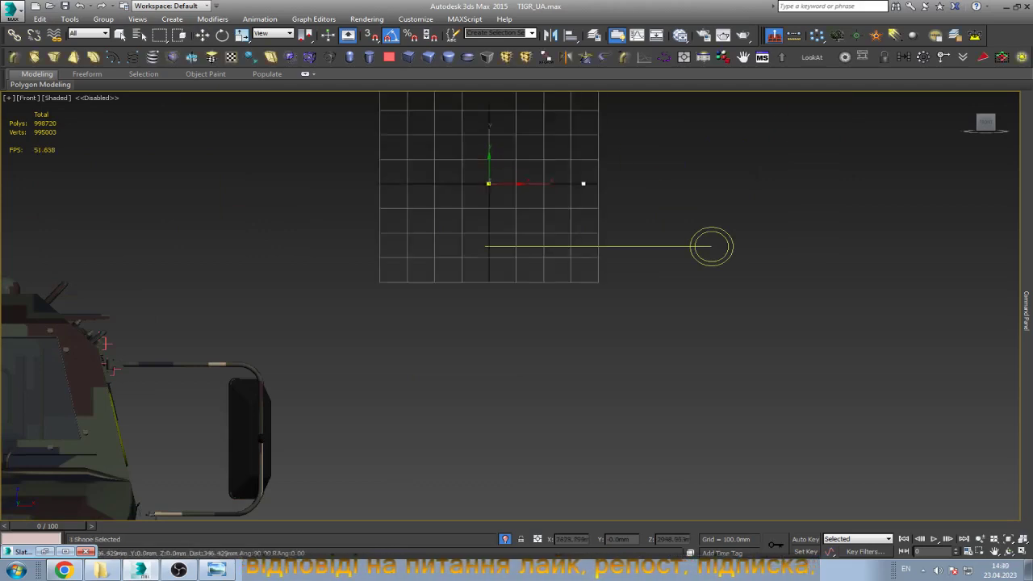
click(597, 183)
scroll(597, 182, up, 5)
right_click(893, 382)
key(w)
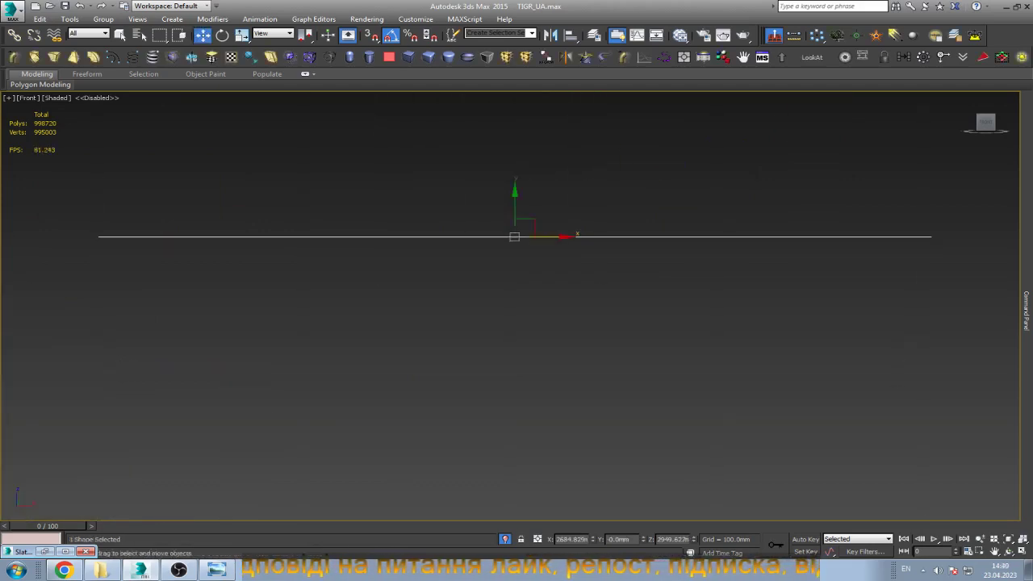
Draw a small rectangle shape beneath the new line.
scroll(550, 270, down, 5)
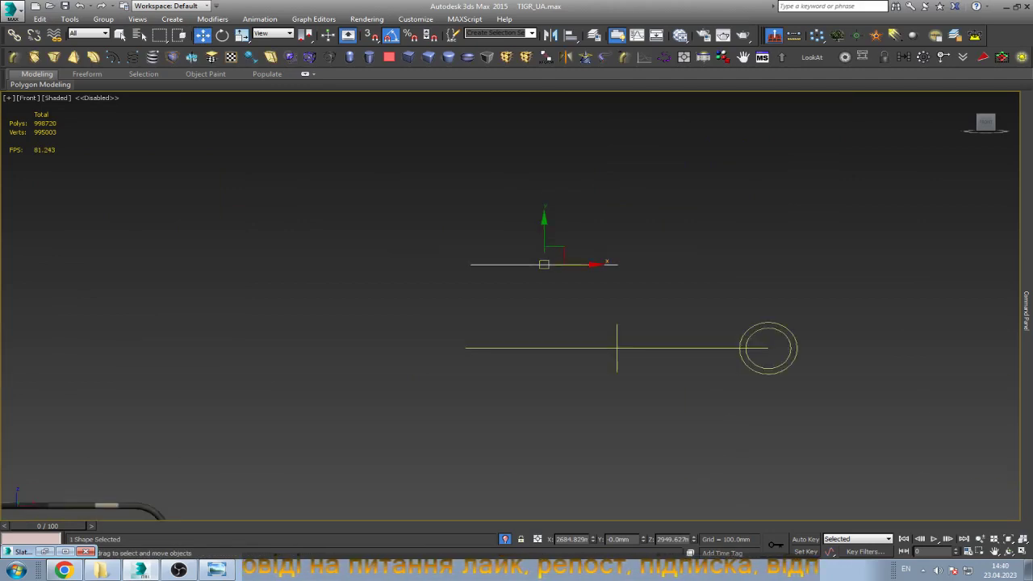
click(544, 282)
scroll(544, 284, up, 2)
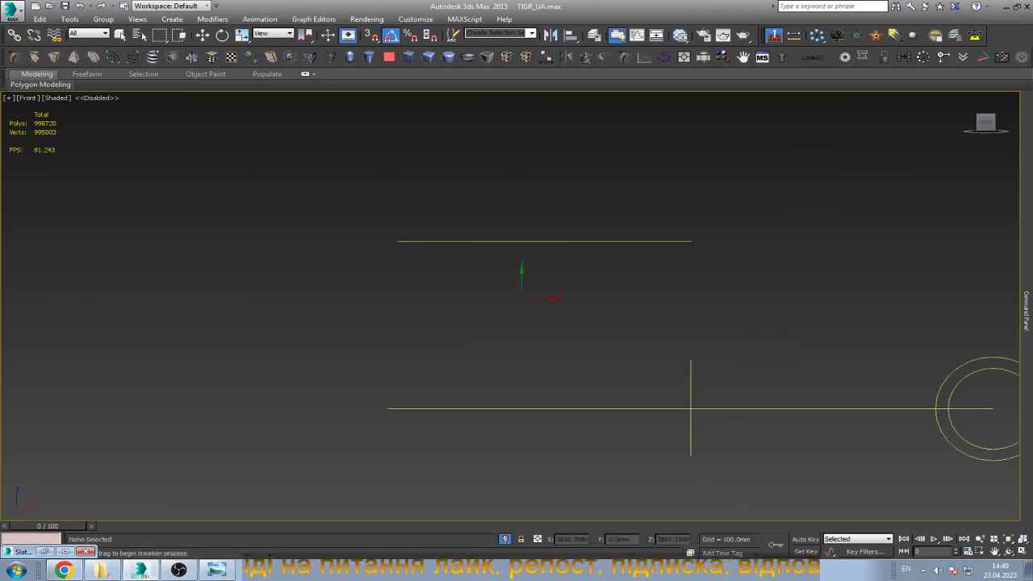
mouse_move(521, 296)
mouse_down()
mouse_move(578, 372)
mouse_move(490, 264)
mouse_up()
Widen the rectangle by moving its right-side vertices outward.
key(w)
key(1)
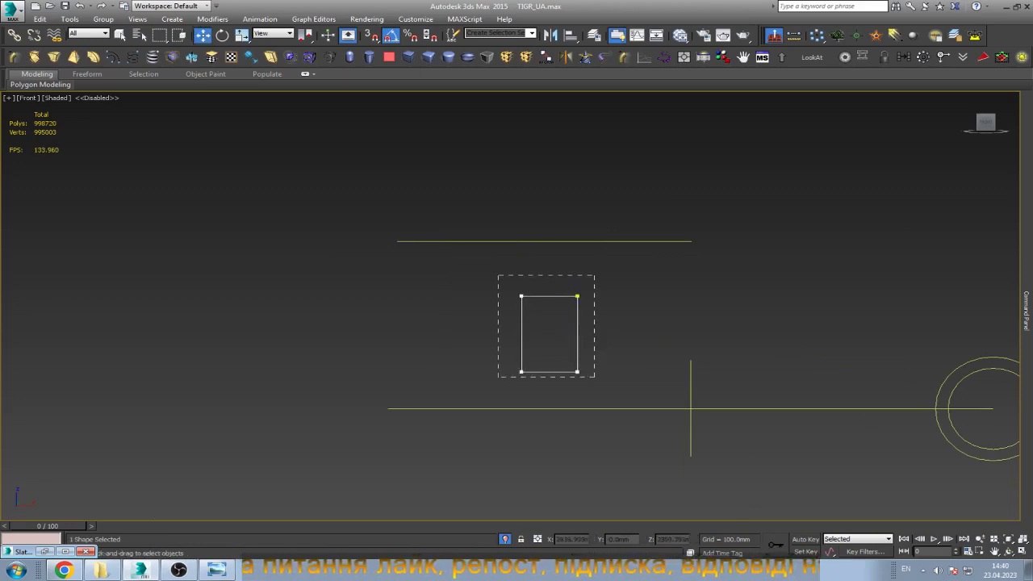
click(490, 265)
scroll(566, 354, up, 2)
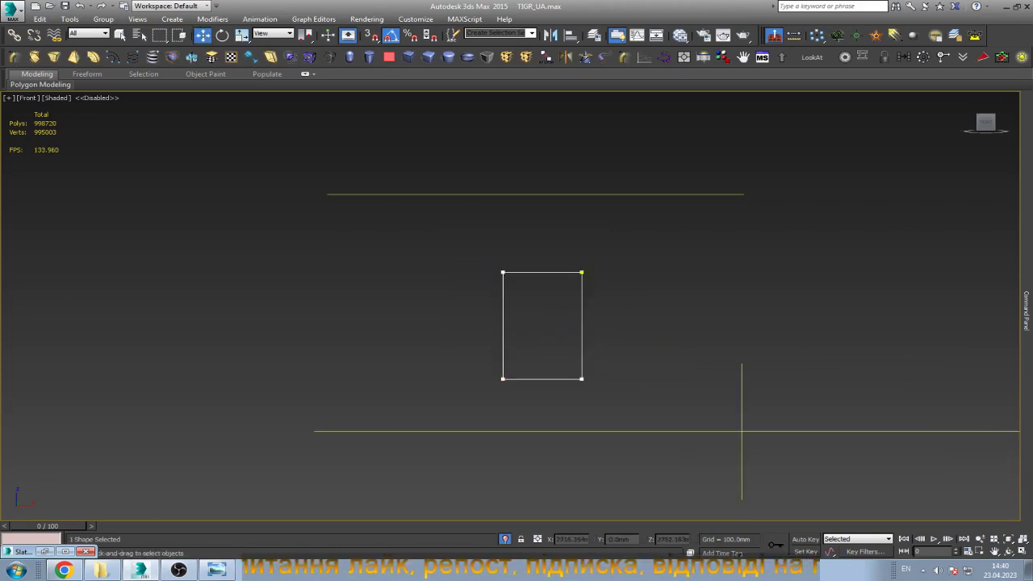
drag(608, 392, 569, 224)
drag(613, 272, 626, 272)
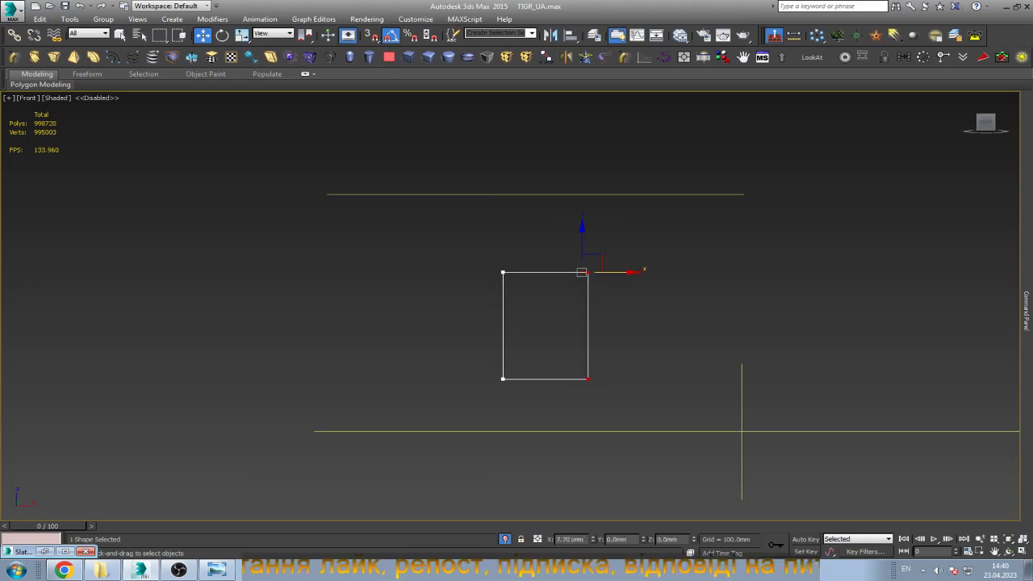
Chamfer the rectangle's two bottom corners into angled edges.
scroll(619, 363, up, 3)
click(386, 394)
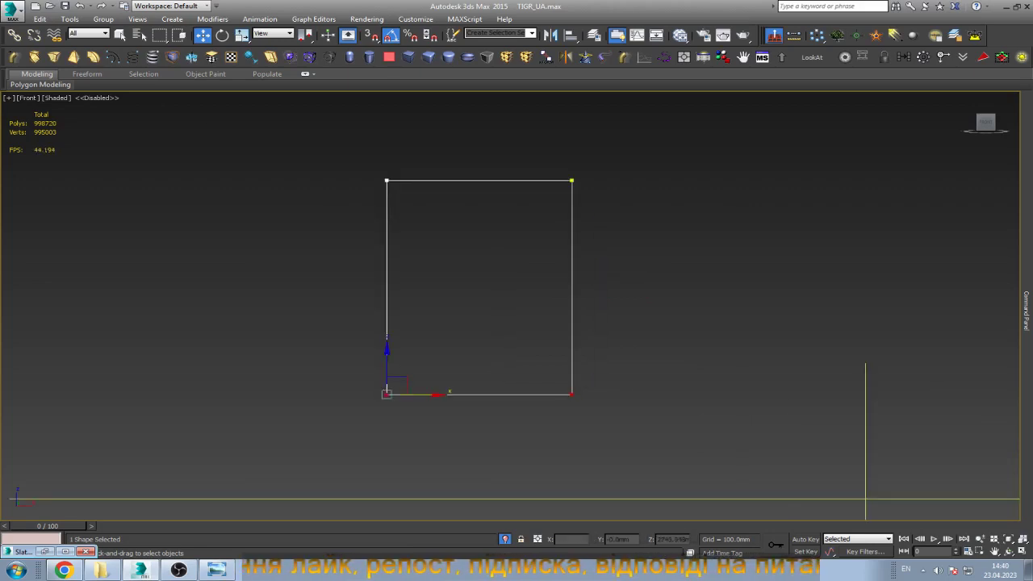
scroll(962, 372, down, 5)
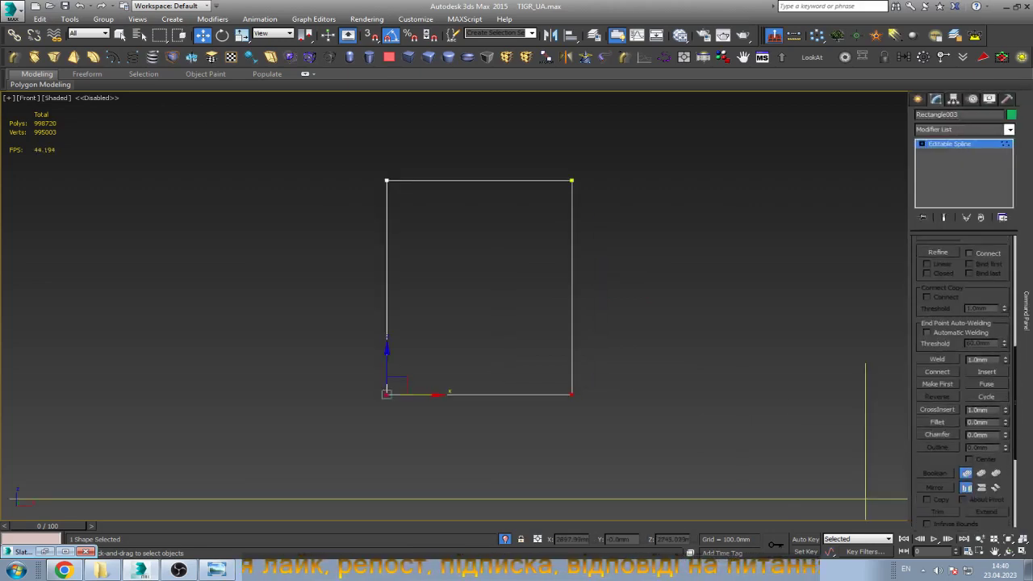
click(937, 434)
drag(386, 394, 387, 363)
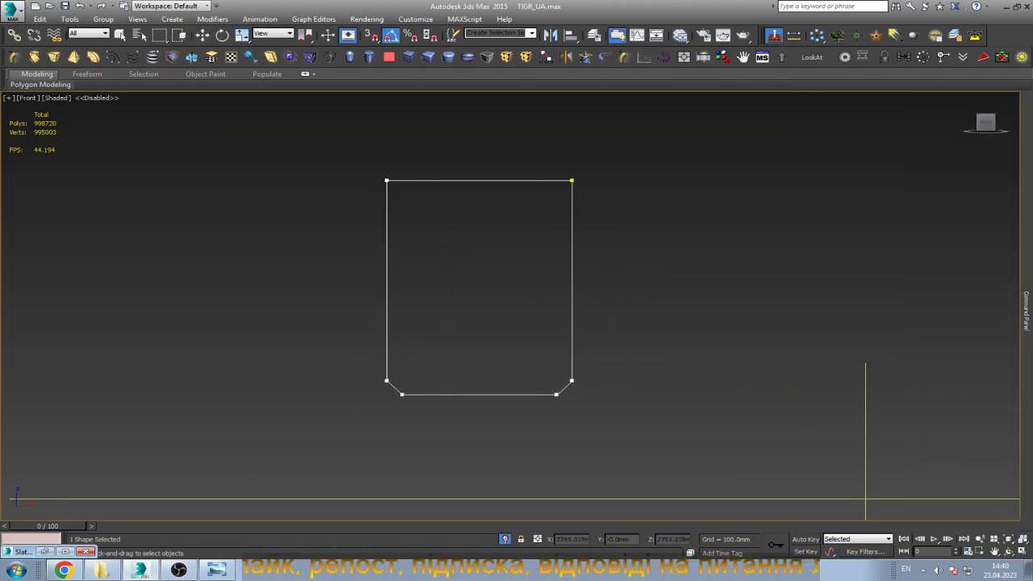
key(w)
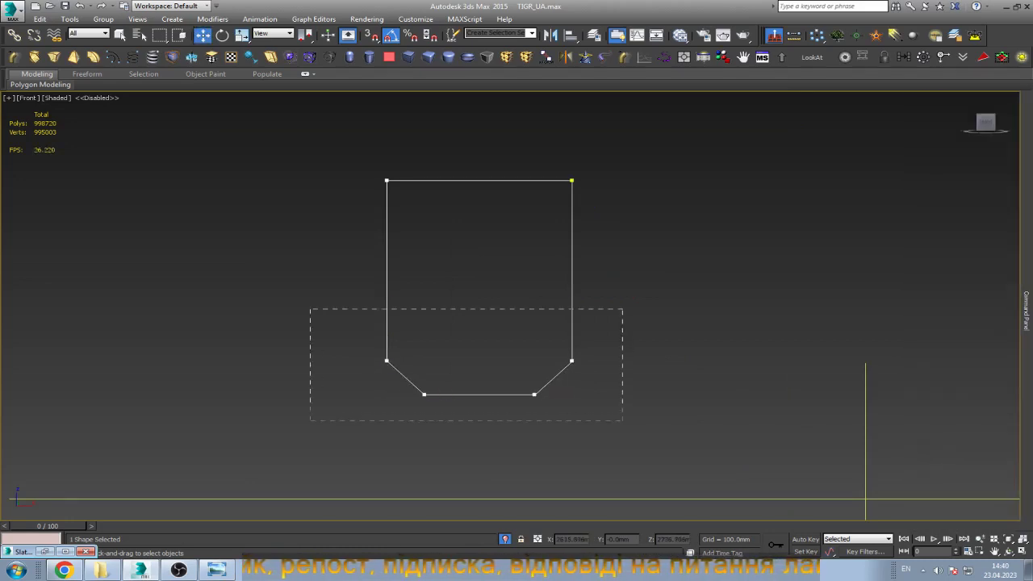
drag(622, 309, 309, 476)
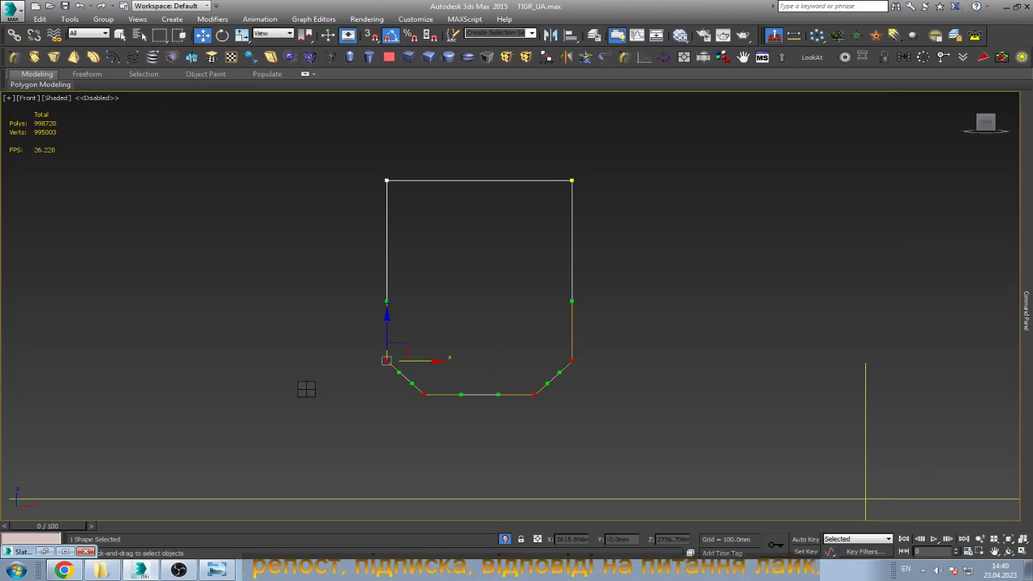
key(ctrl+d)
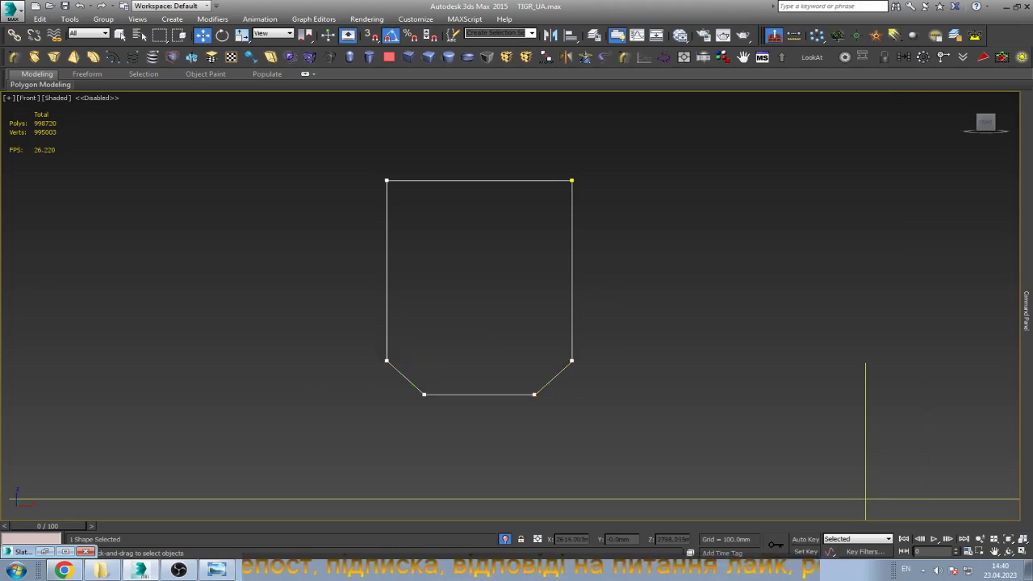
At Spline level, Shift-scale the outline to create a smaller inner copy.
click(921, 144)
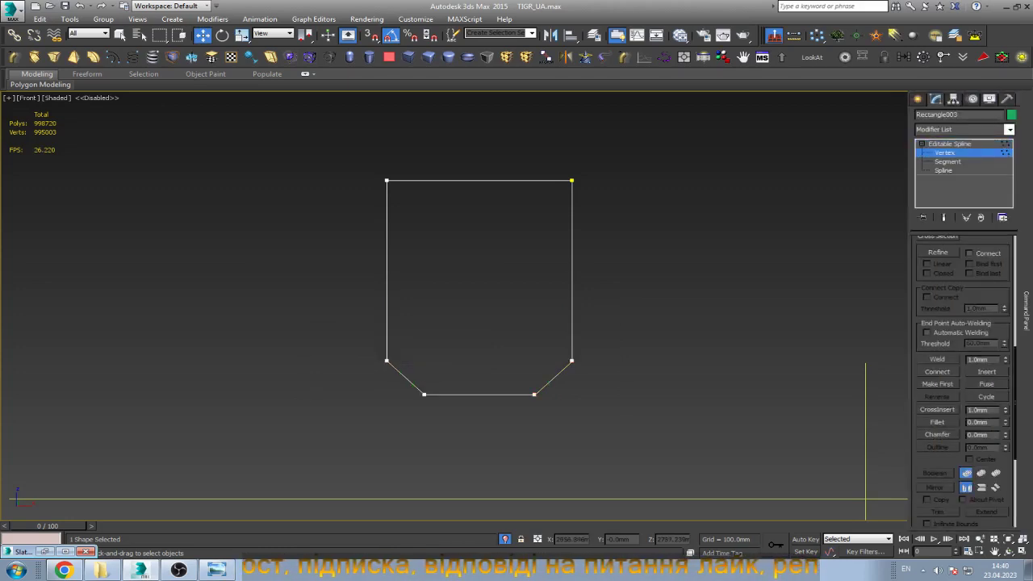
click(944, 169)
click(567, 188)
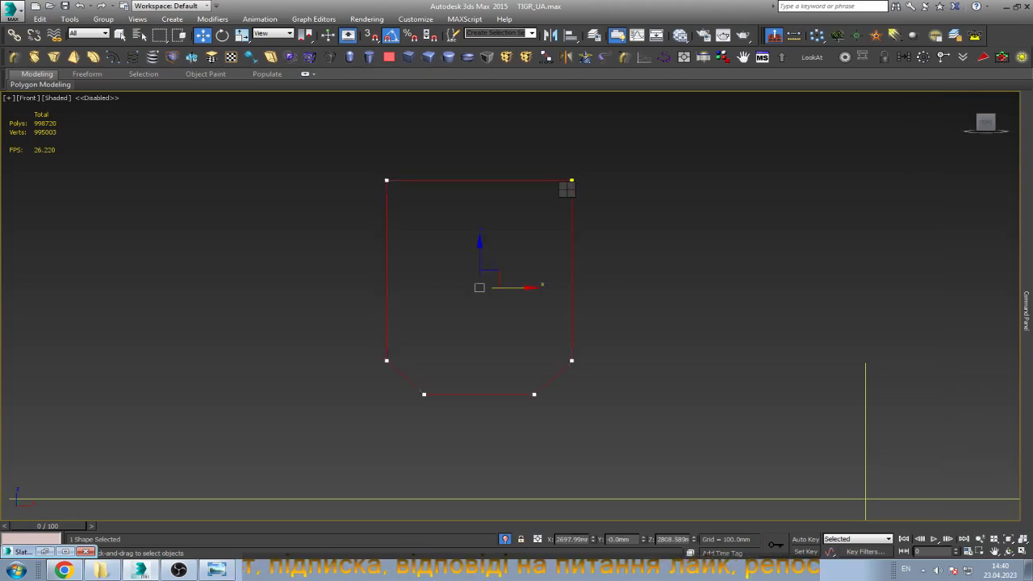
key(r)
shift+drag(490, 272, 484, 286)
key(w)
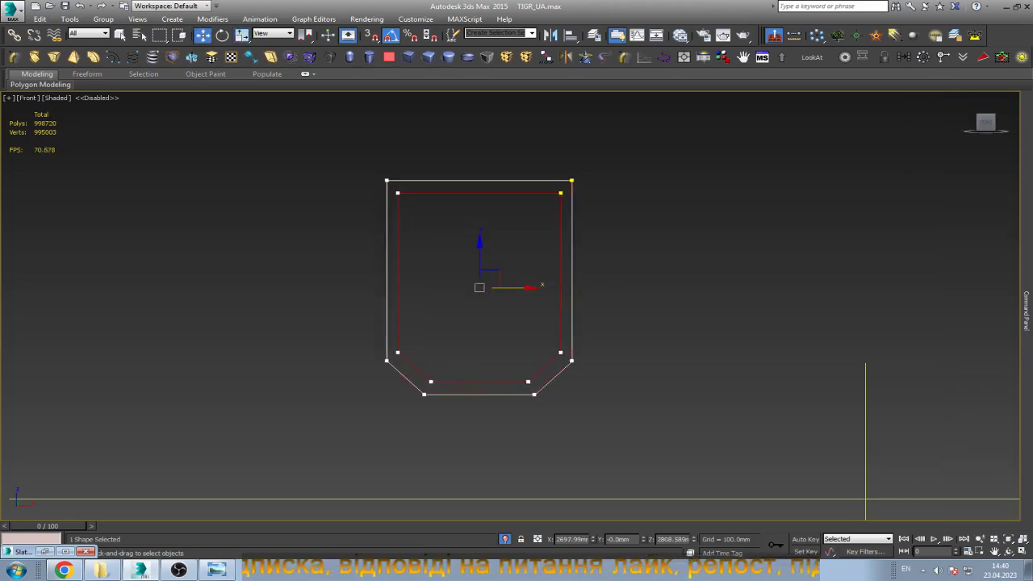
click(940, 144)
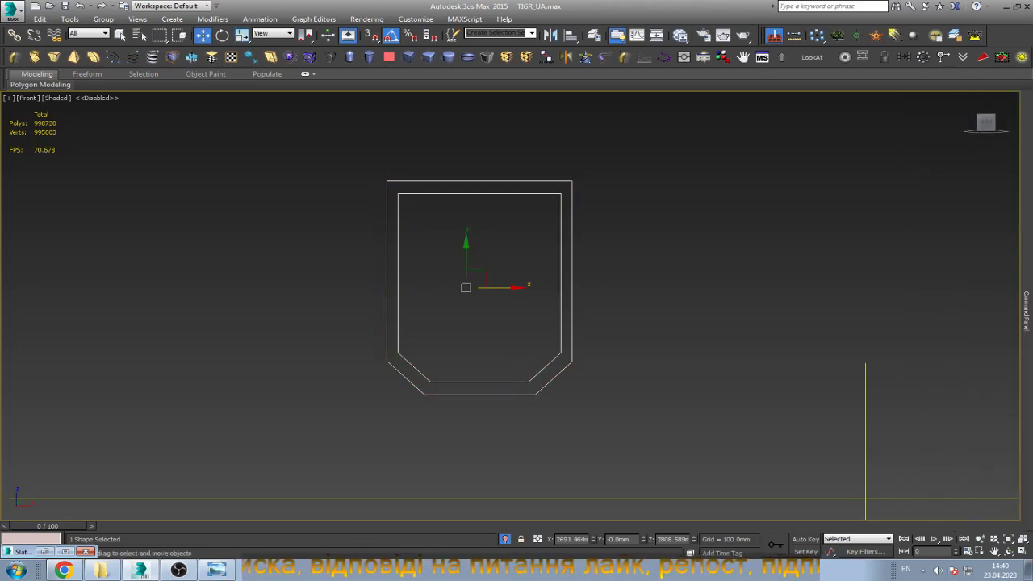
key(z)
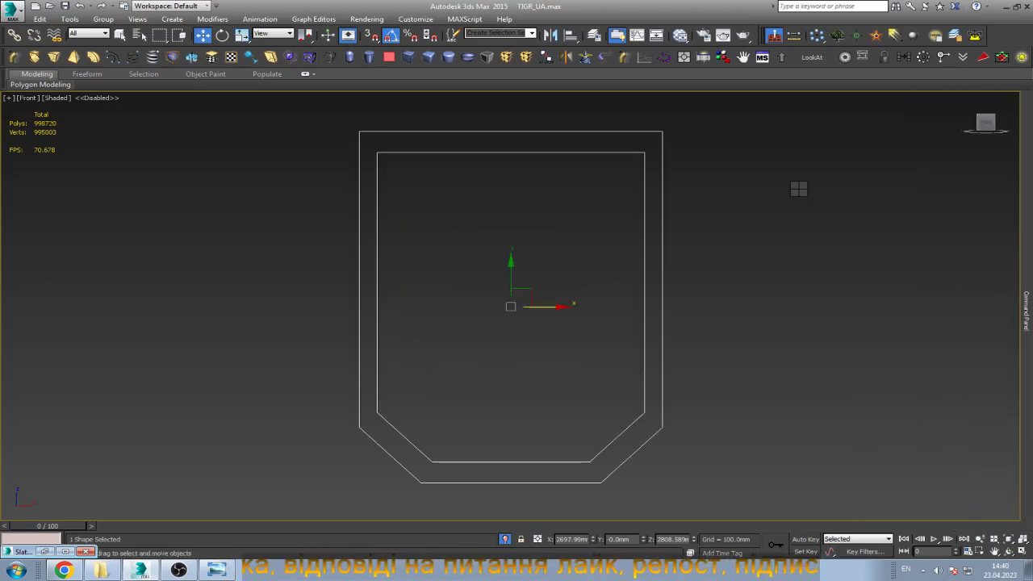
scroll(528, 347, down, 5)
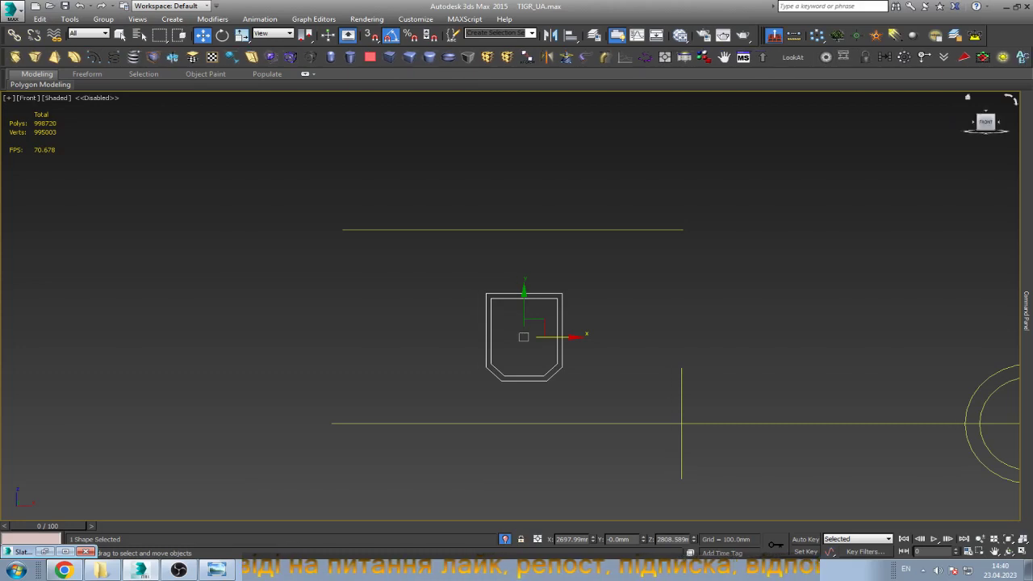
Assign the handle a Path Constraint using the upper horizontal line as its path.
click(972, 98)
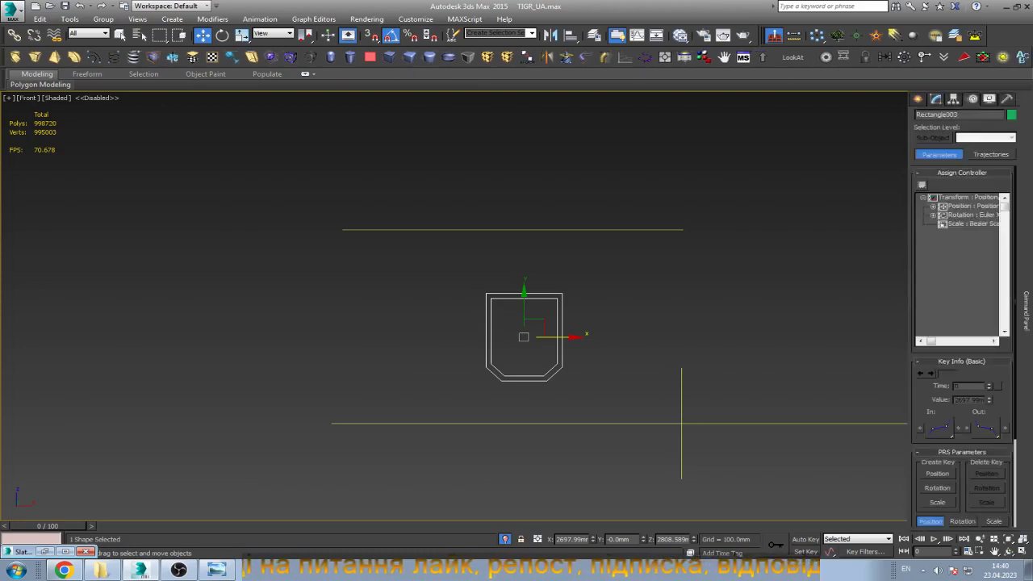
click(972, 206)
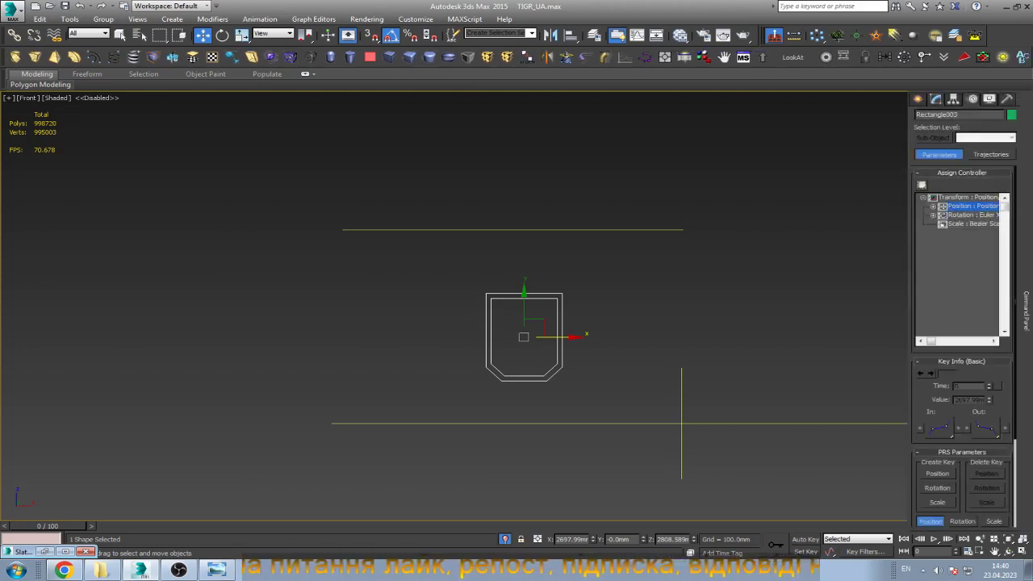
click(921, 185)
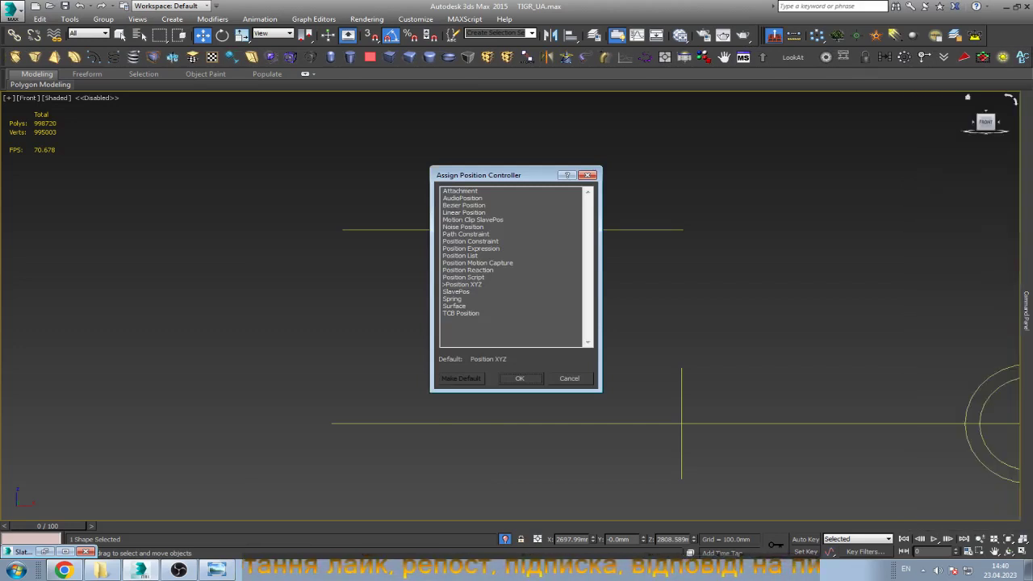
click(466, 233)
key(Return)
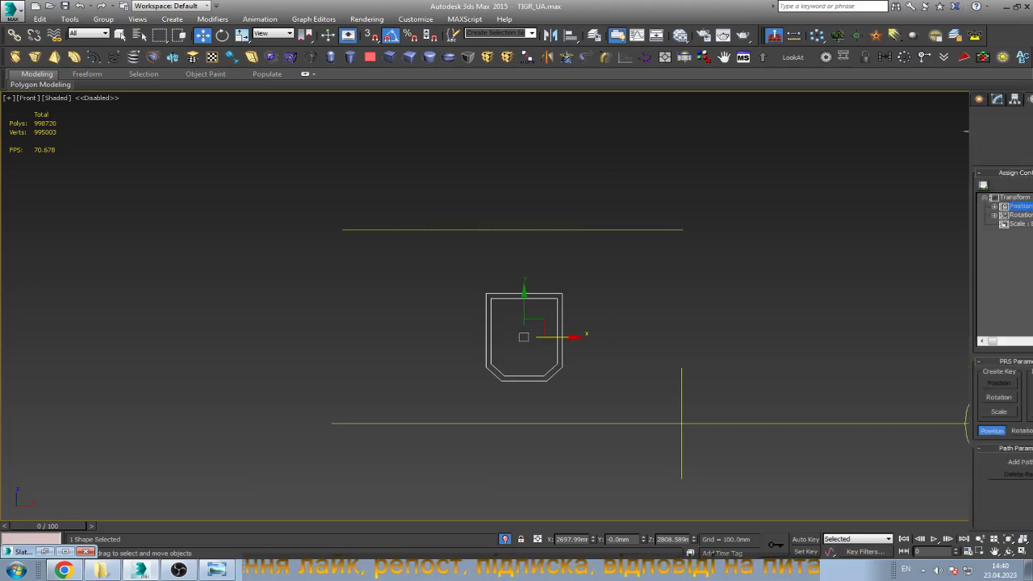
scroll(960, 322, down, 3)
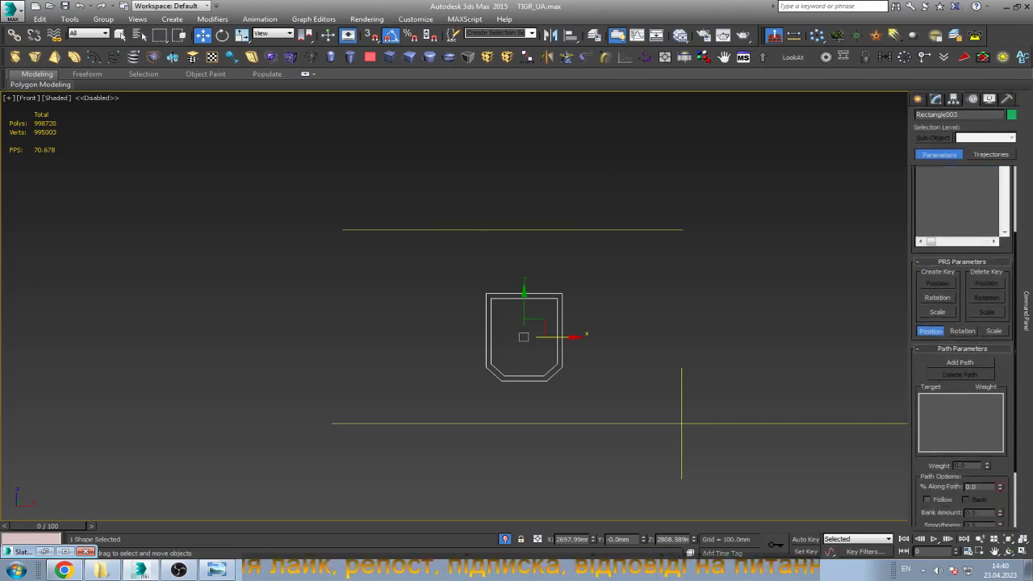
click(959, 361)
click(629, 229)
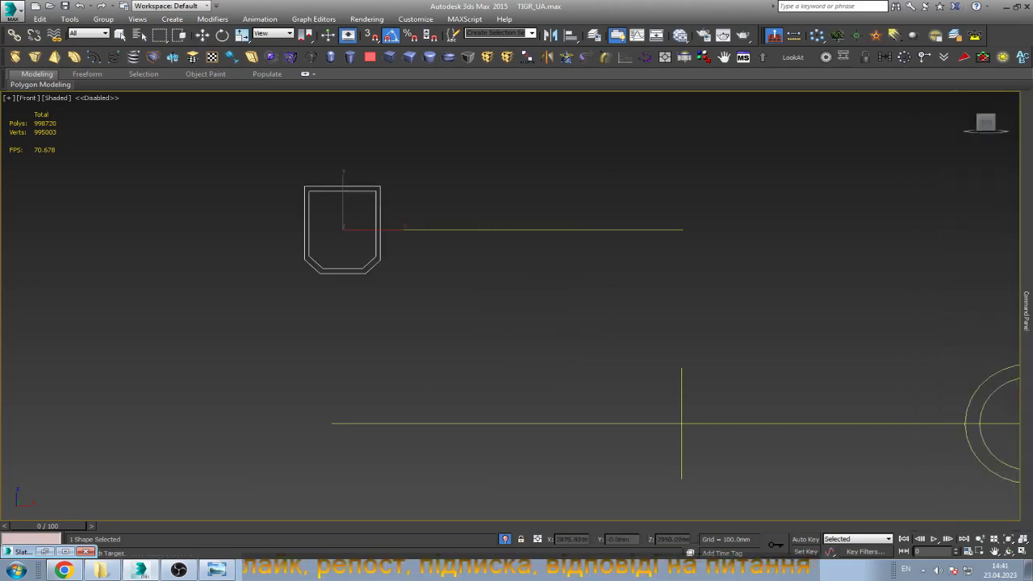
key(w)
Start Wire Parameters on the handle shape from its Transform > Position menu.
scroll(615, 263, down, 5)
scroll(616, 263, down, 3)
scroll(615, 264, down, 2)
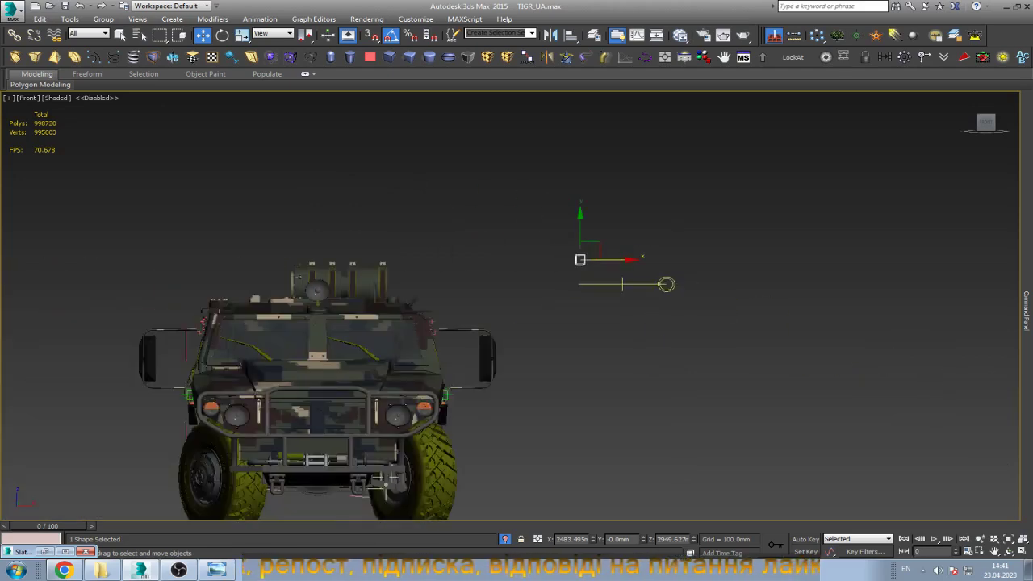
scroll(601, 307, down, 2)
alt+middle_drag(601, 307, 613, 303)
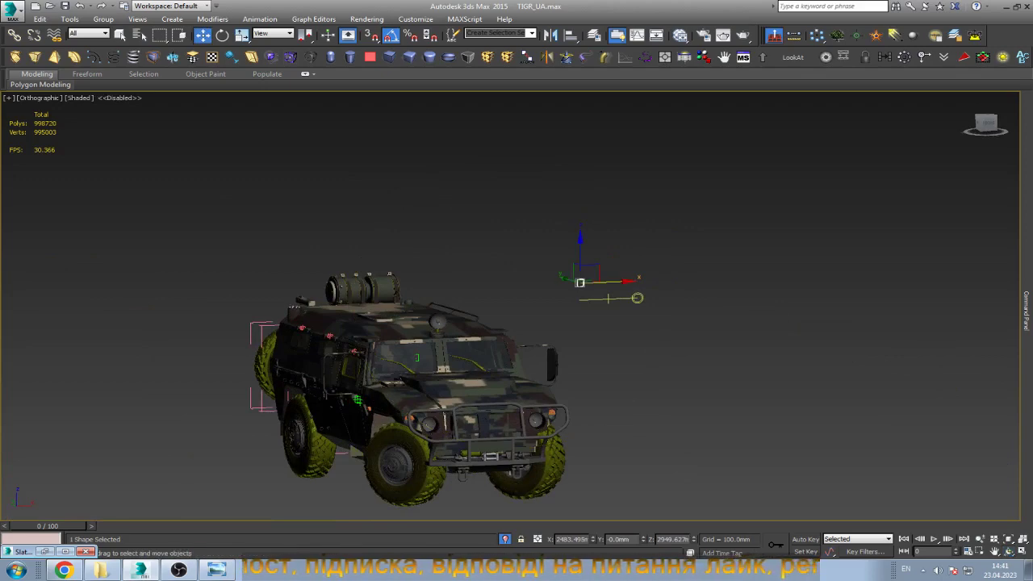
click(637, 298)
mouse_move(678, 290)
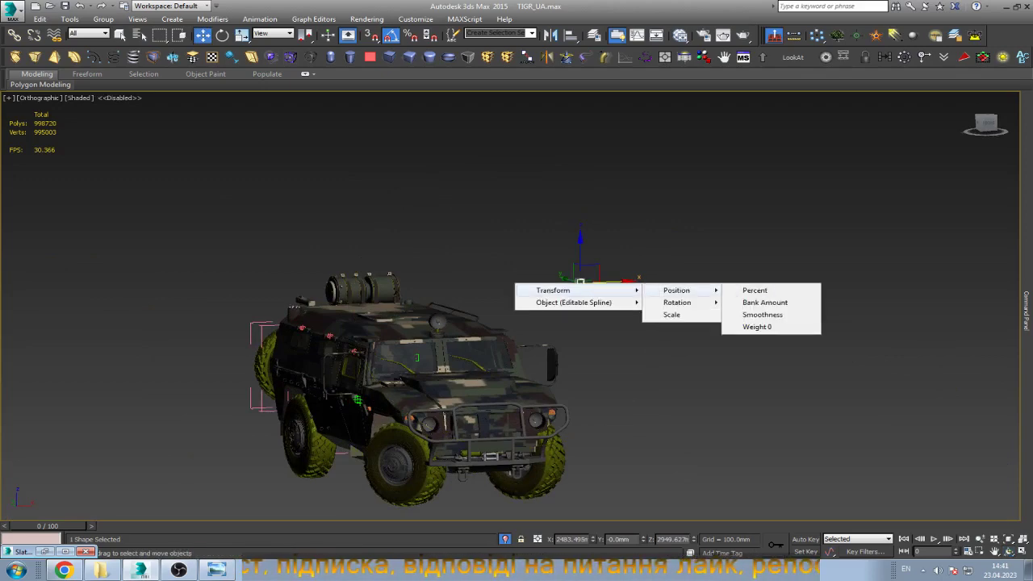
Choose the path Percent as the wiring source and select helper Point004.
click(754, 289)
scroll(578, 283, up, 5)
scroll(578, 283, up, 4)
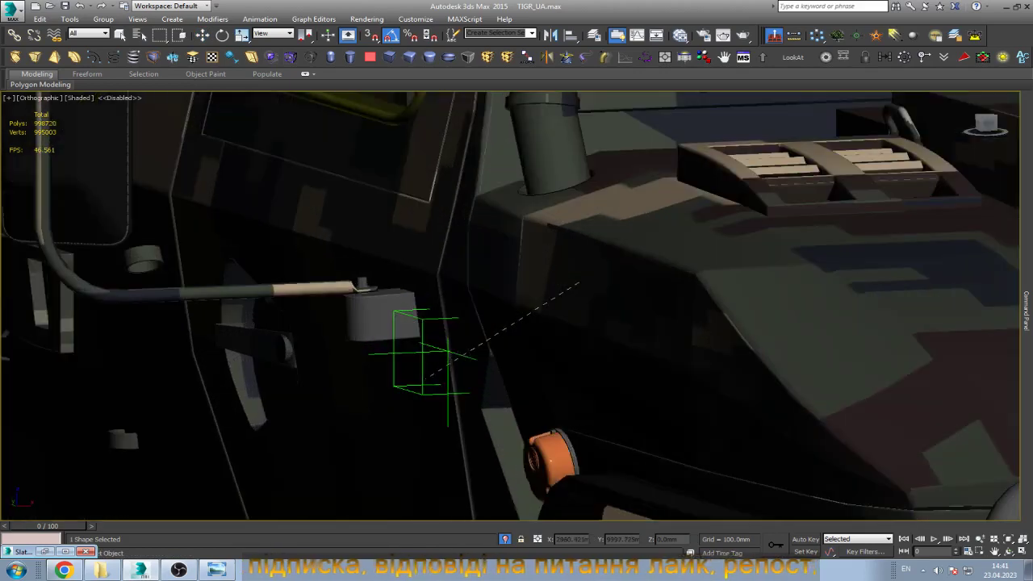
scroll(578, 283, up, 3)
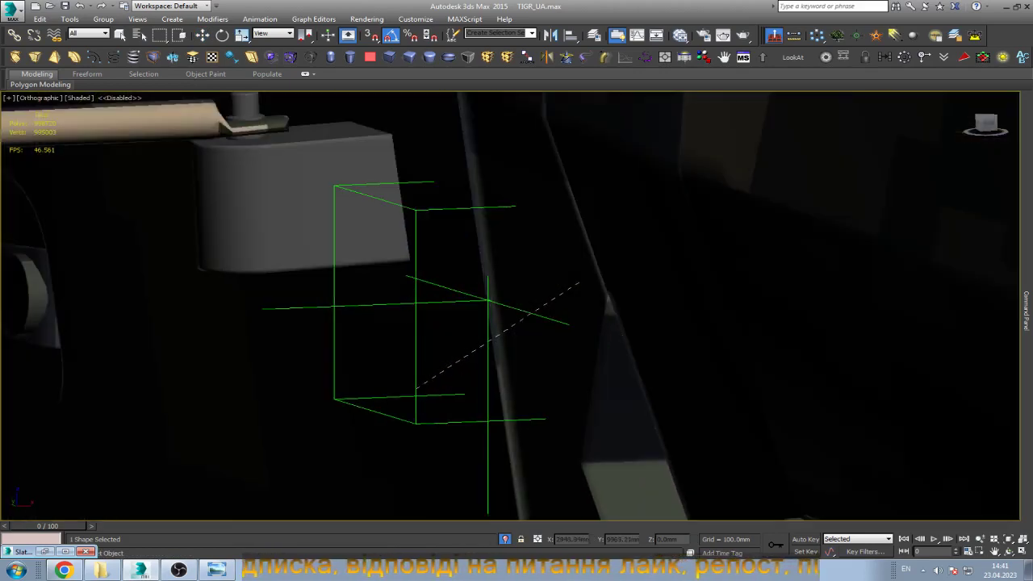
click(578, 284)
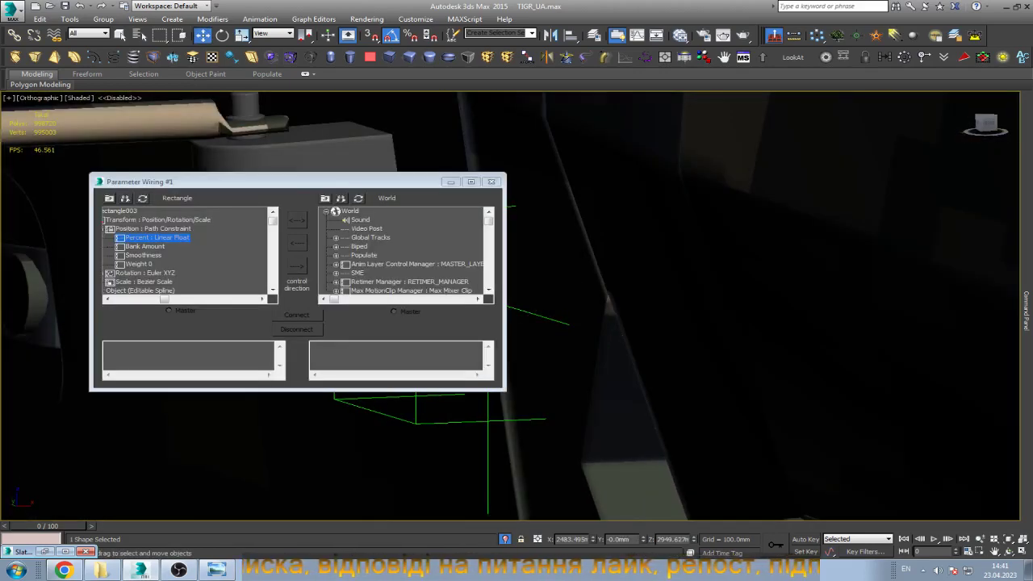
drag(283, 182, 718, 188)
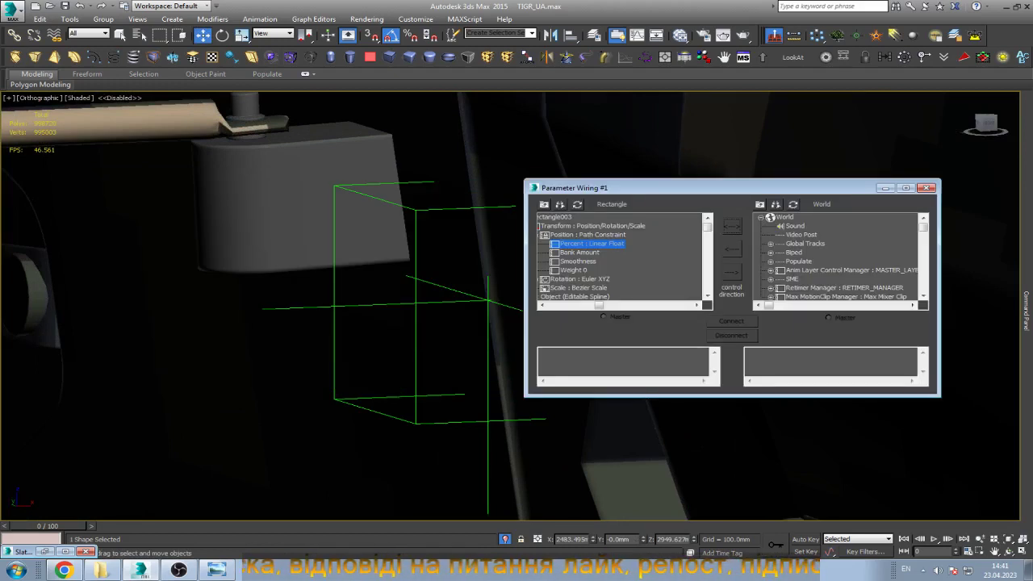
click(488, 299)
Connect Percent one-way (--->) to Point004's Transform > Rotation > Z Rotation.
click(793, 204)
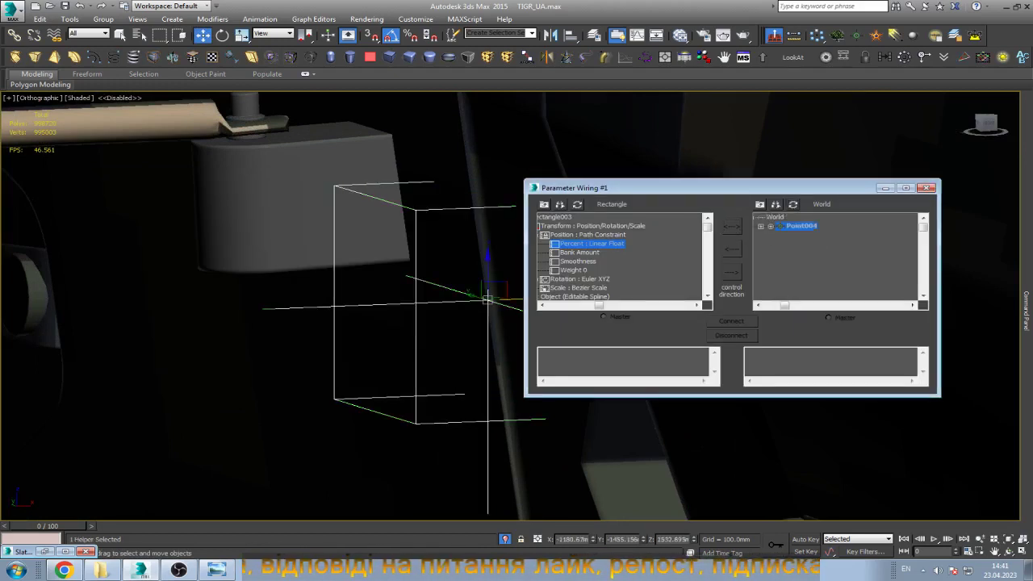
click(769, 225)
click(779, 234)
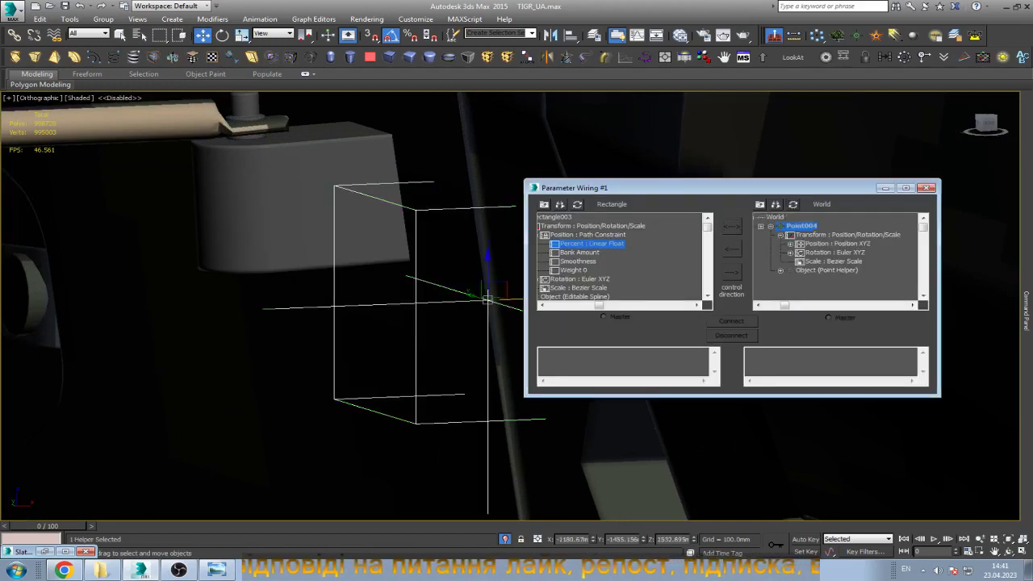
click(789, 253)
click(850, 278)
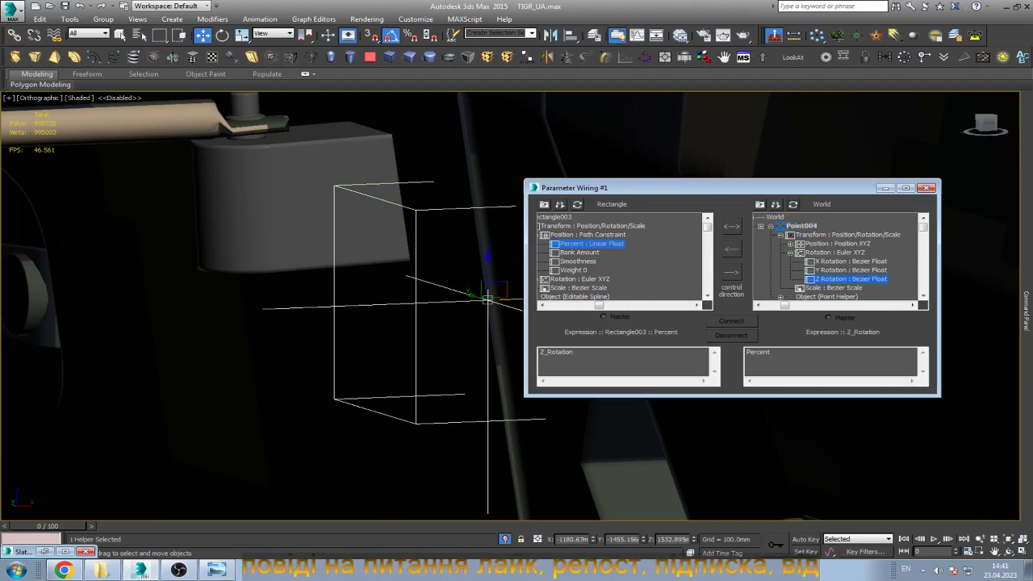
click(731, 272)
click(730, 320)
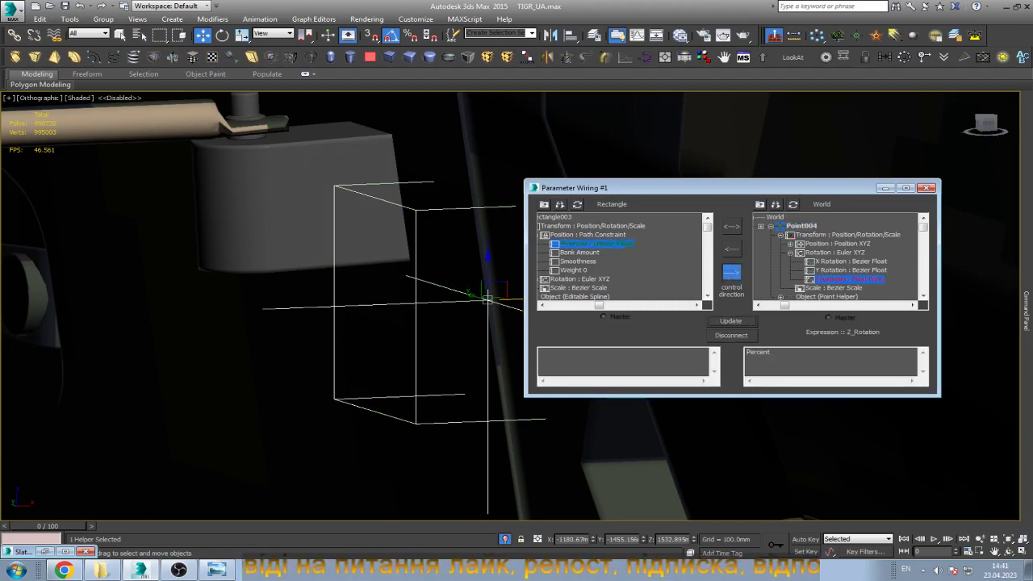
click(885, 187)
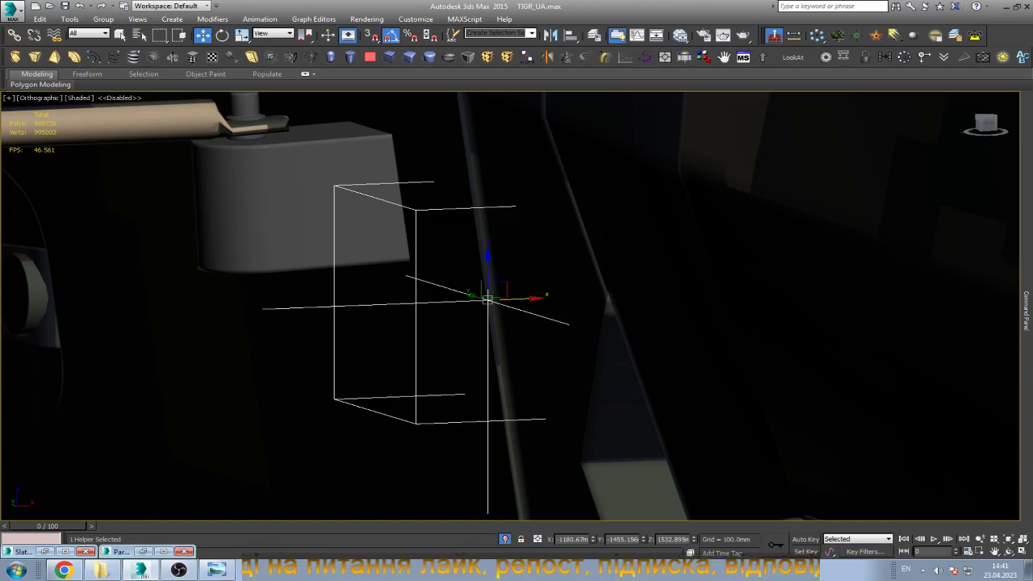
scroll(344, 356, down, 5)
scroll(340, 349, down, 5)
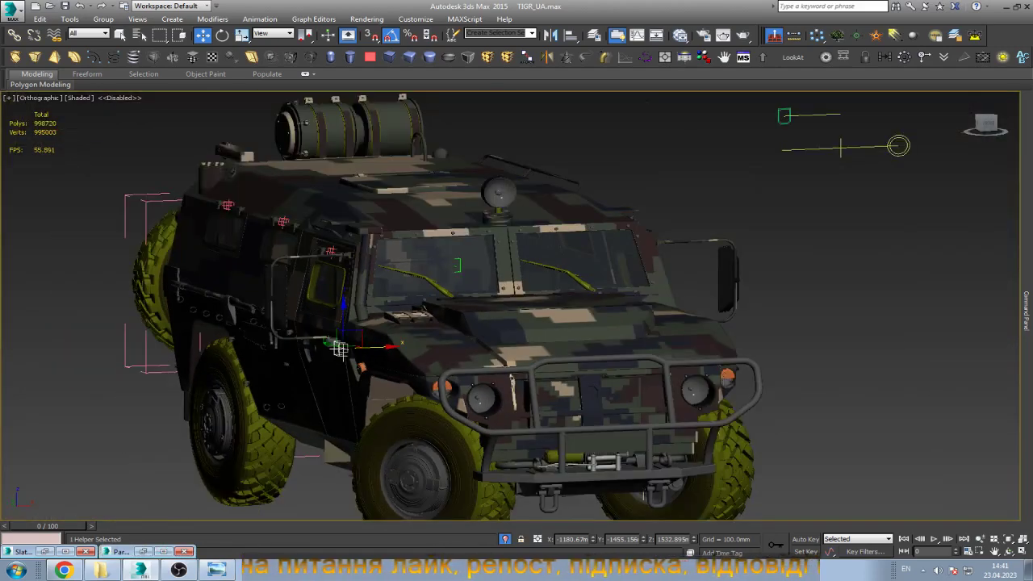
Test the top-right slider by dragging it to swing the door open.
click(783, 116)
mouse_move(783, 116)
mouse_down()
mouse_move(840, 113)
mouse_move(783, 115)
mouse_up()
middle_drag(784, 115, 584, 214)
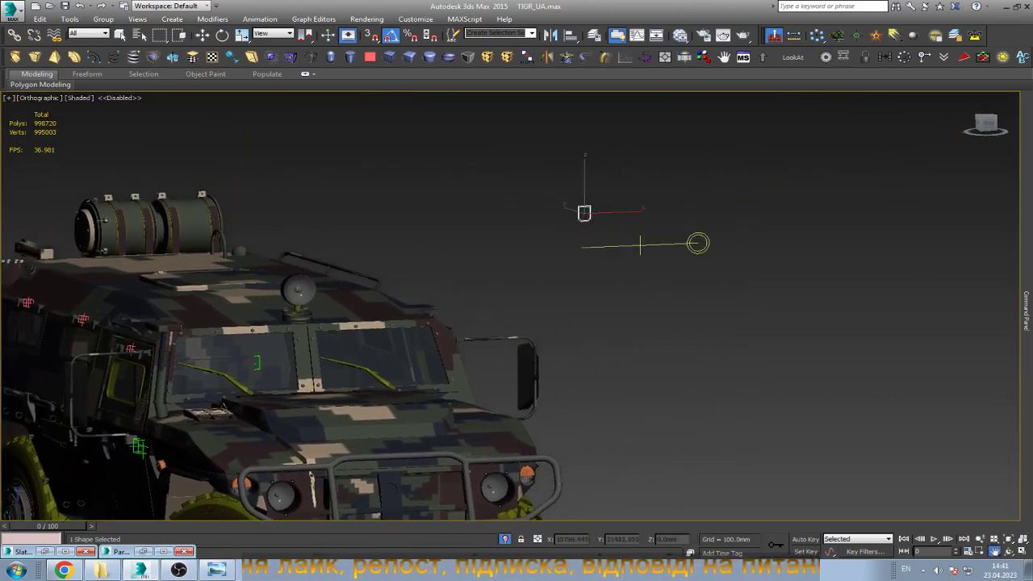
scroll(645, 232, up, 3)
alt+middle_drag(484, 266, 461, 256)
In Front view, clone the track line as Line004 beside the original.
key(f)
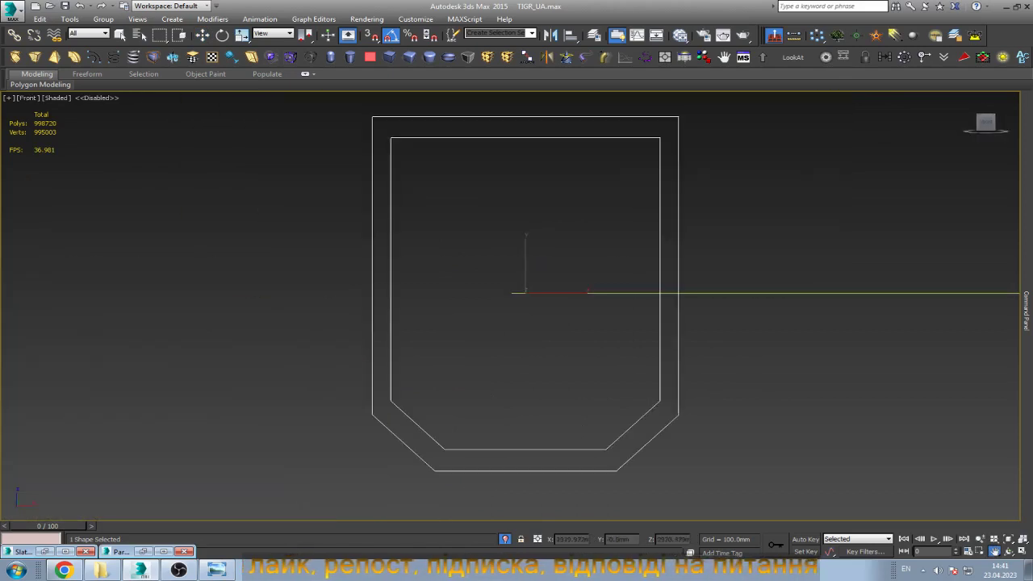
key(w)
scroll(462, 256, down, 5)
click(564, 323)
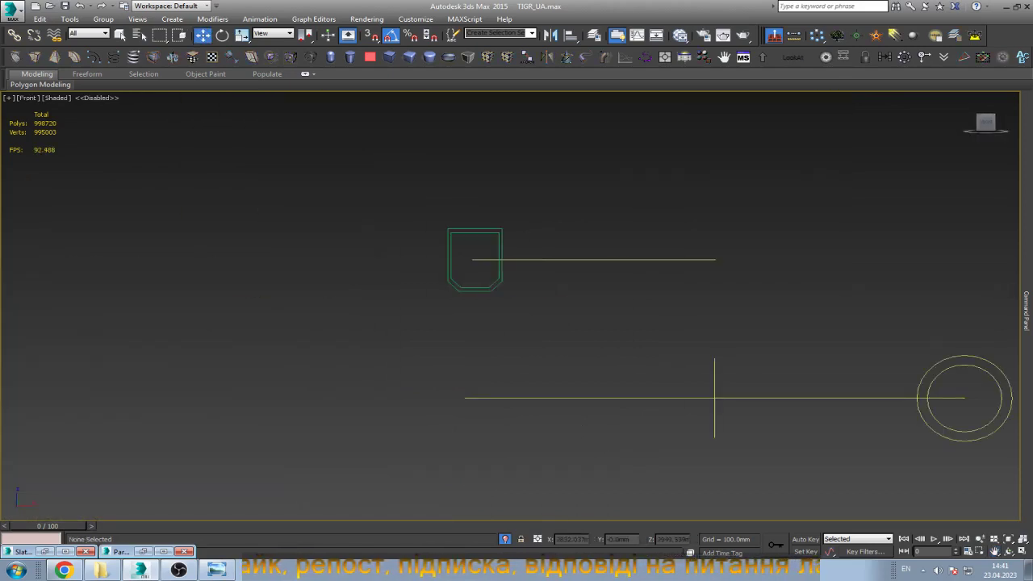
click(613, 259)
shift+drag(646, 259, 924, 259)
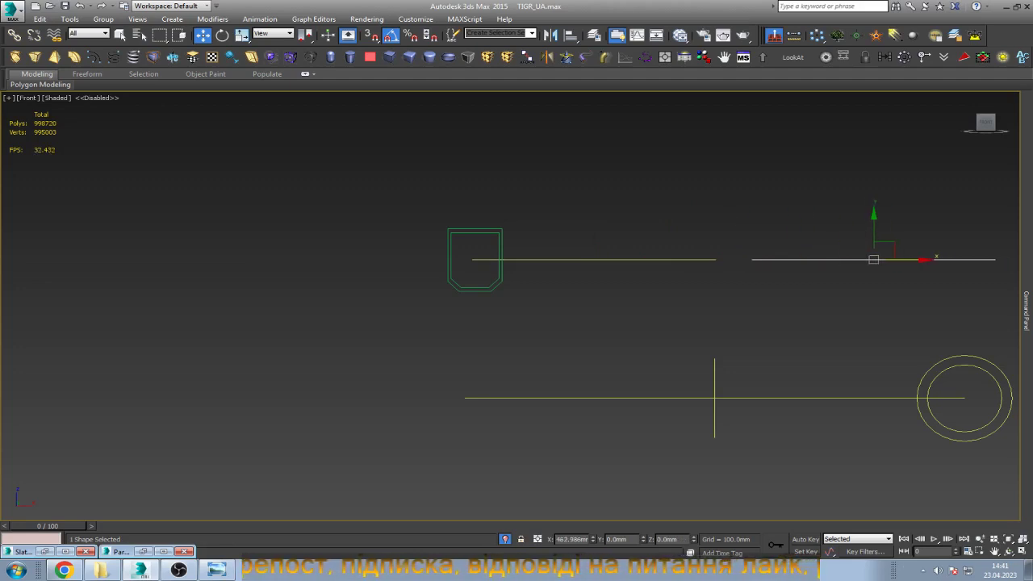
shift+drag(930, 257, 914, 258)
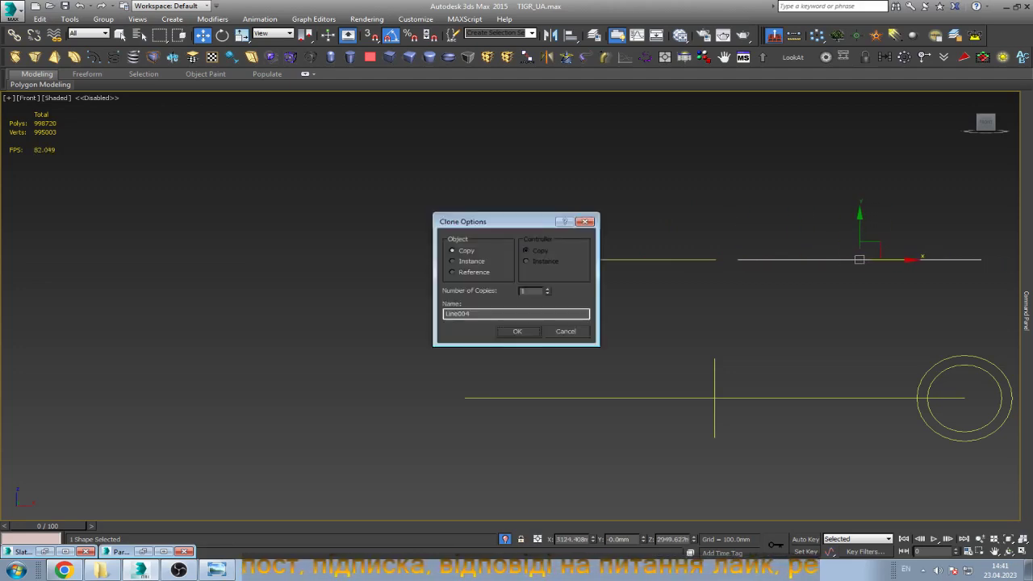
key(Return)
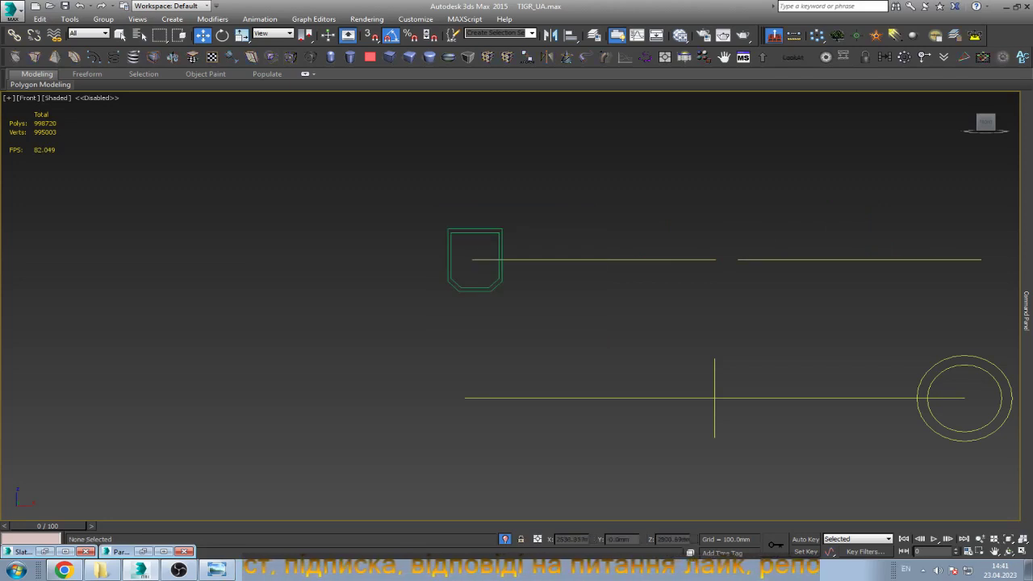
Instance the slider rectangle as Rectangle004 and remove Line003 from its path targets.
click(450, 258)
key(ctrl+v)
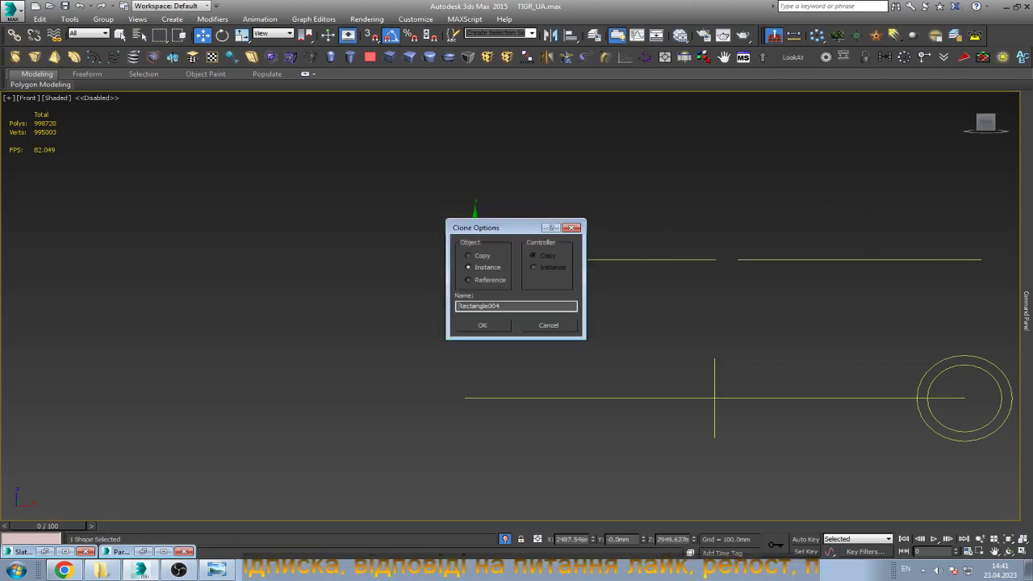
key(Return)
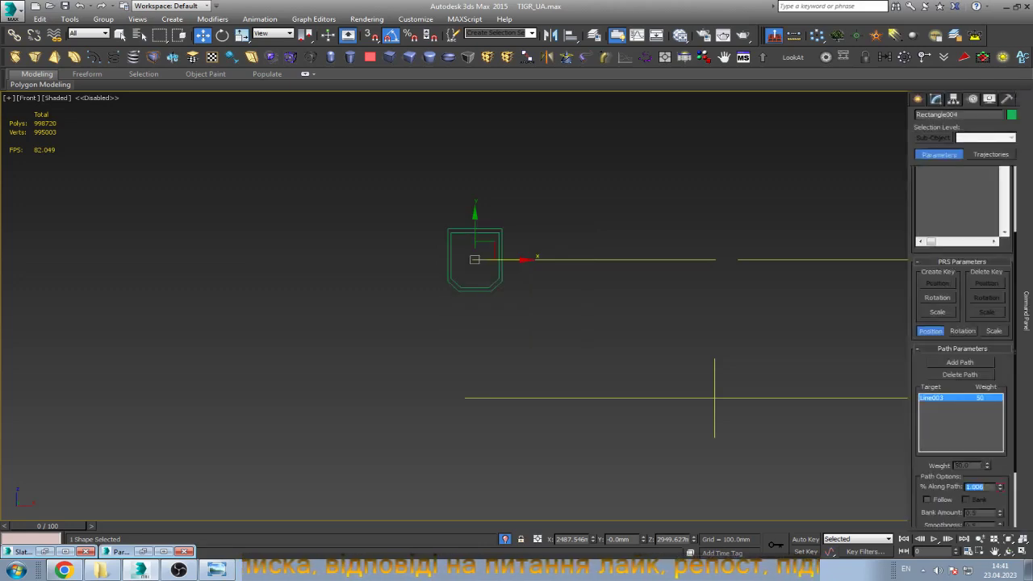
click(959, 374)
click(959, 362)
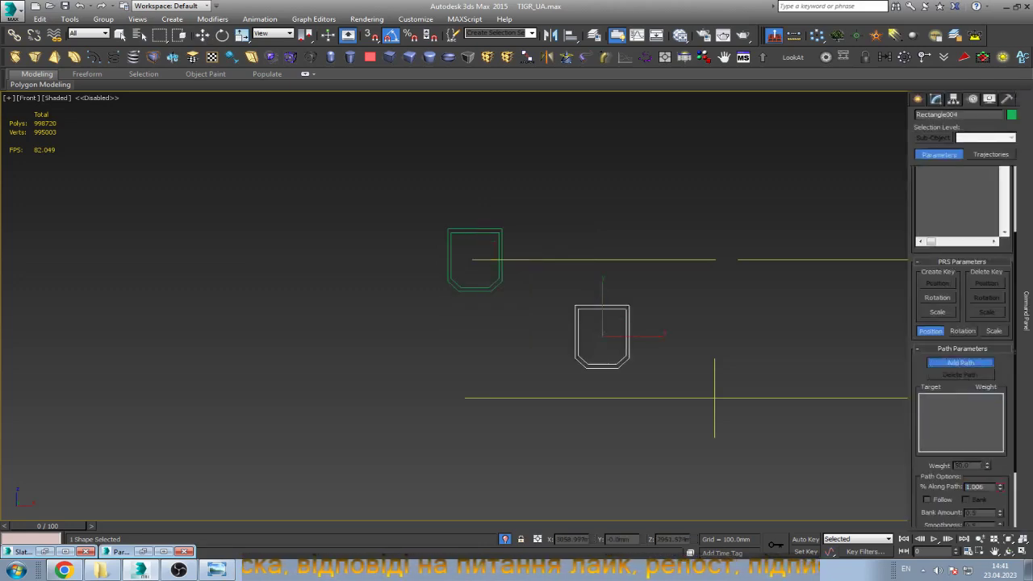
Attach Rectangle004 to the new track line as its path.
click(823, 258)
scroll(826, 282, down, 5)
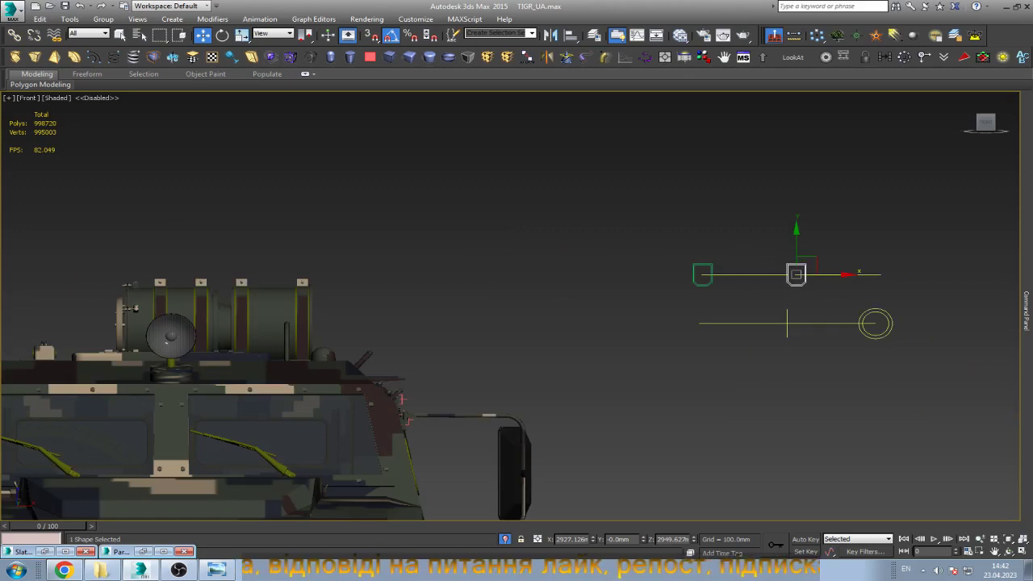
scroll(789, 258, down, 4)
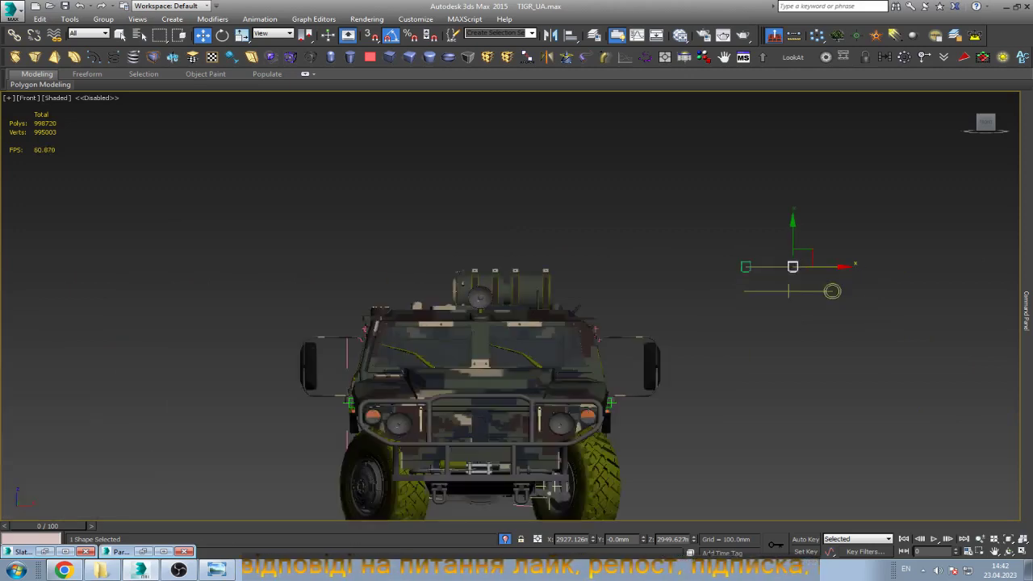
Start a parameter wire from Rectangle004's path Percent and open the wiring dialog.
right_click(727, 266)
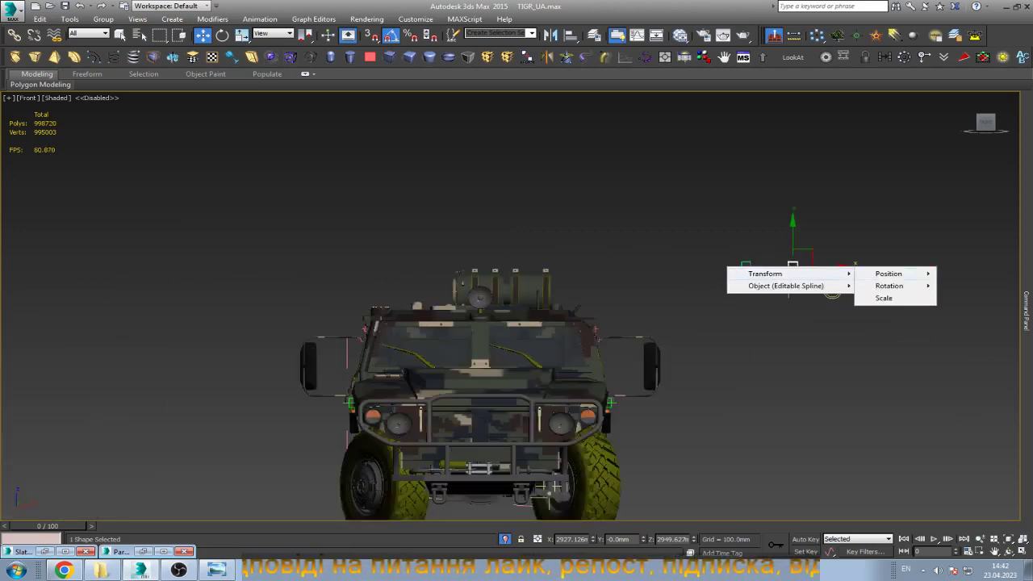
click(789, 273)
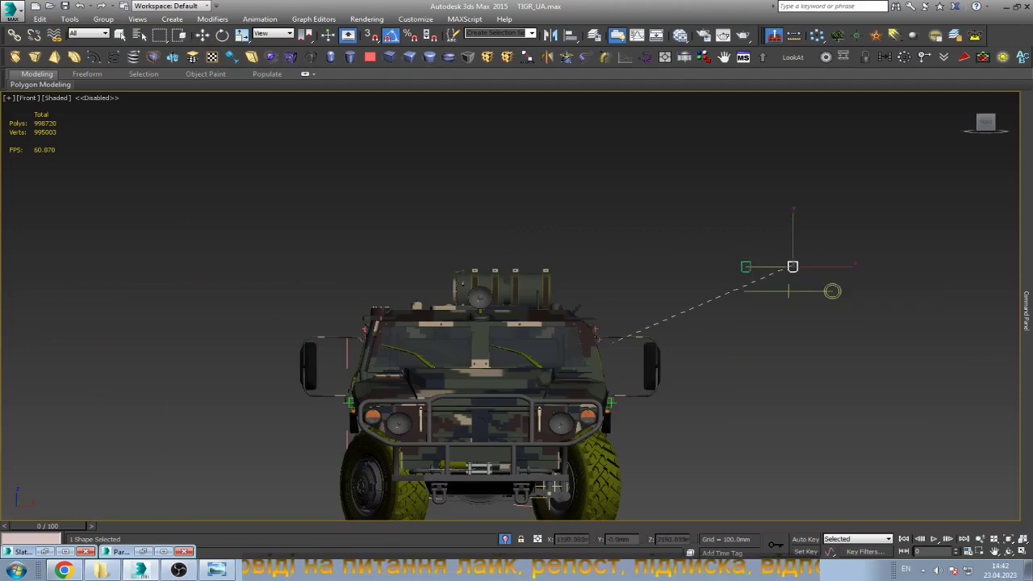
scroll(577, 330, up, 5)
scroll(587, 223, down, 5)
scroll(603, 380, up, 3)
scroll(603, 266, up, 2)
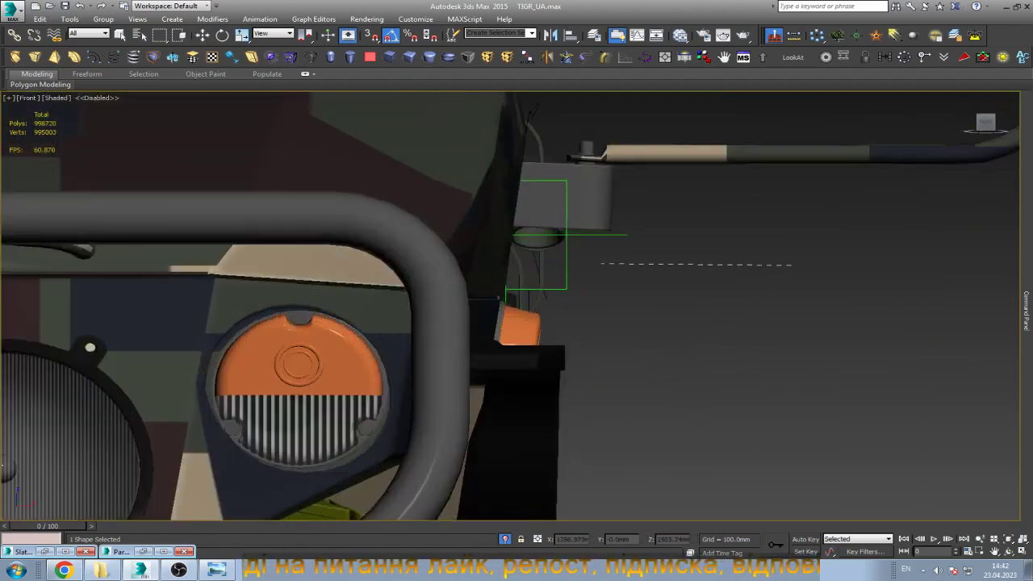
scroll(560, 266, up, 1)
click(551, 268)
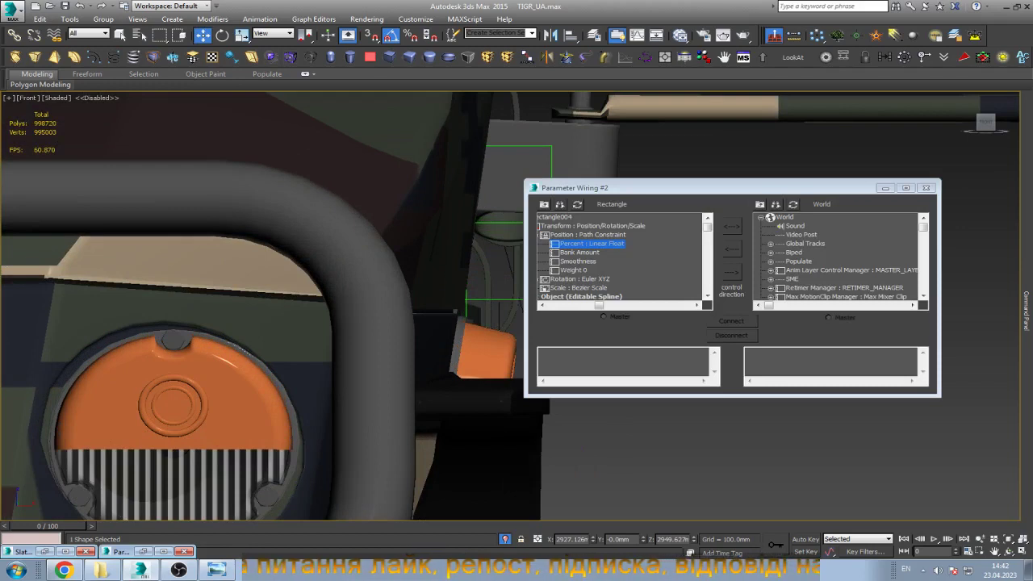
Wire Percent one-way to Point003's Z Rotation and connect.
drag(613, 187, 662, 281)
click(466, 222)
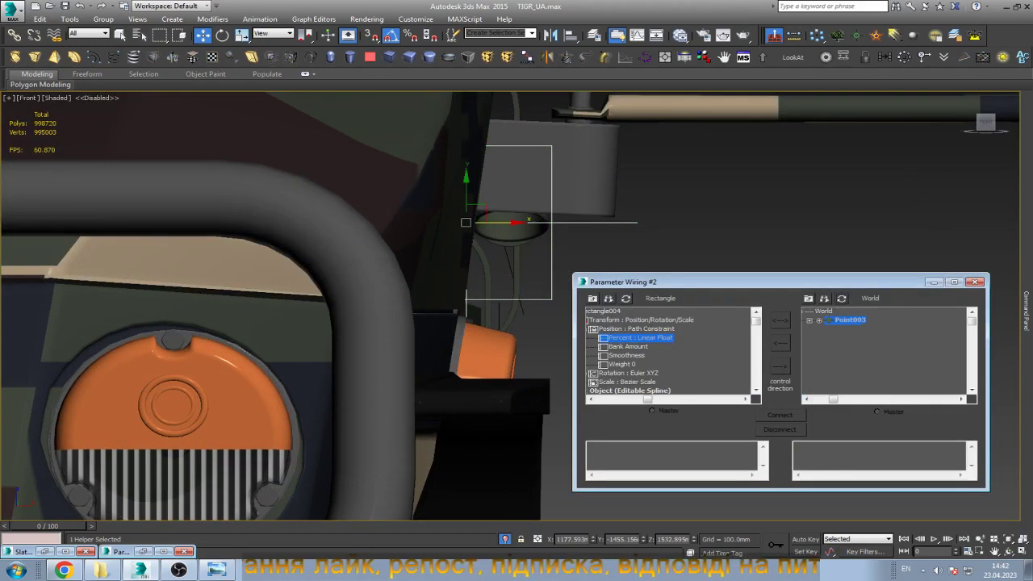
click(819, 319)
click(839, 346)
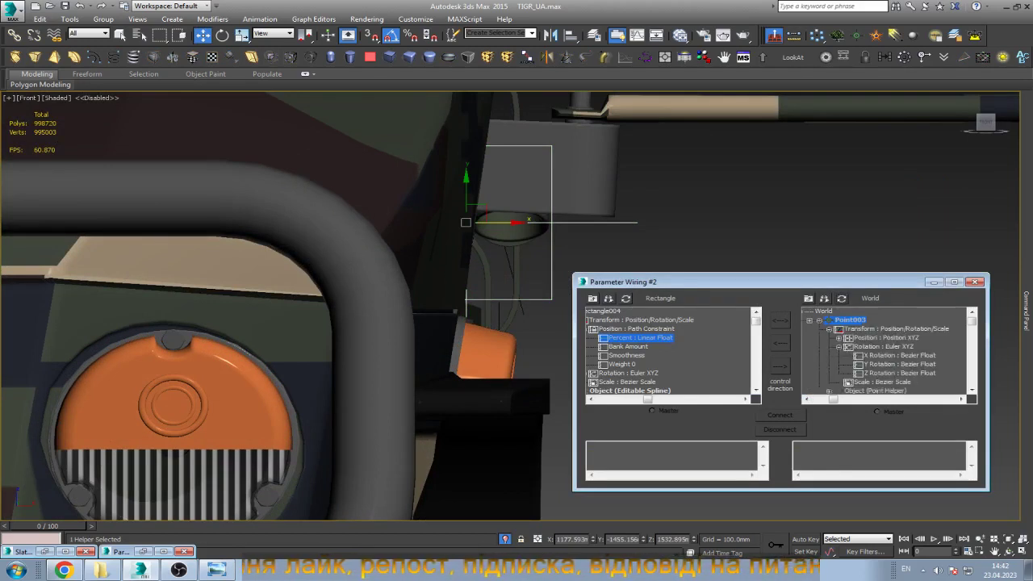
click(898, 373)
click(779, 366)
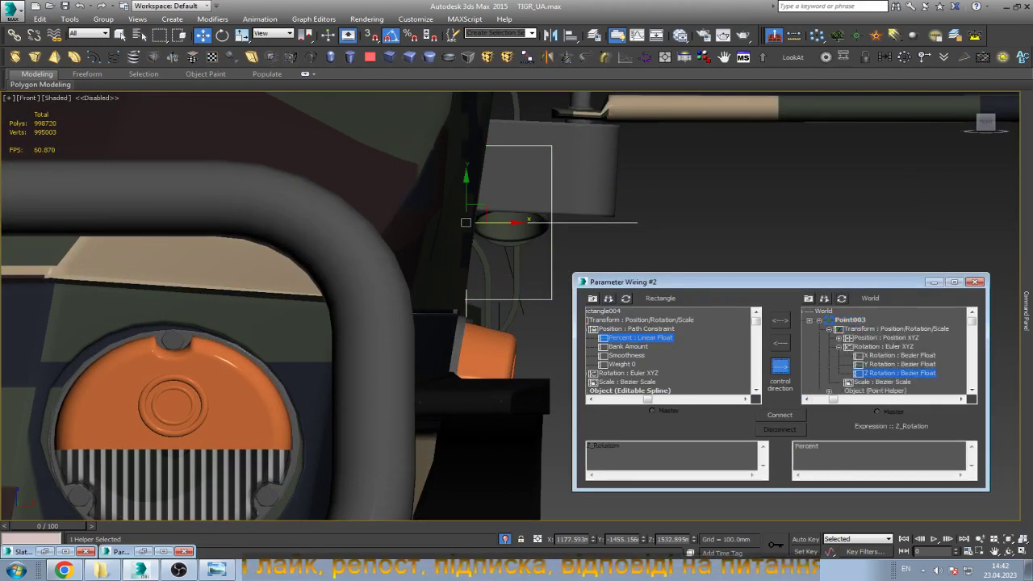
click(780, 415)
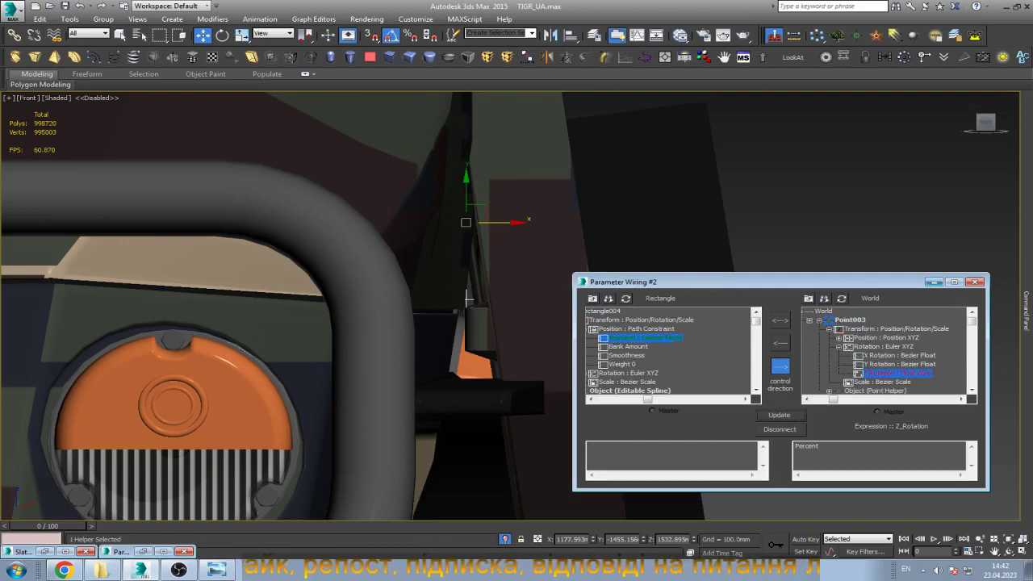
click(933, 281)
Rotate the side-door point helper about 125 degrees around its Y axis.
scroll(722, 346, down, 5)
scroll(645, 323, down, 2)
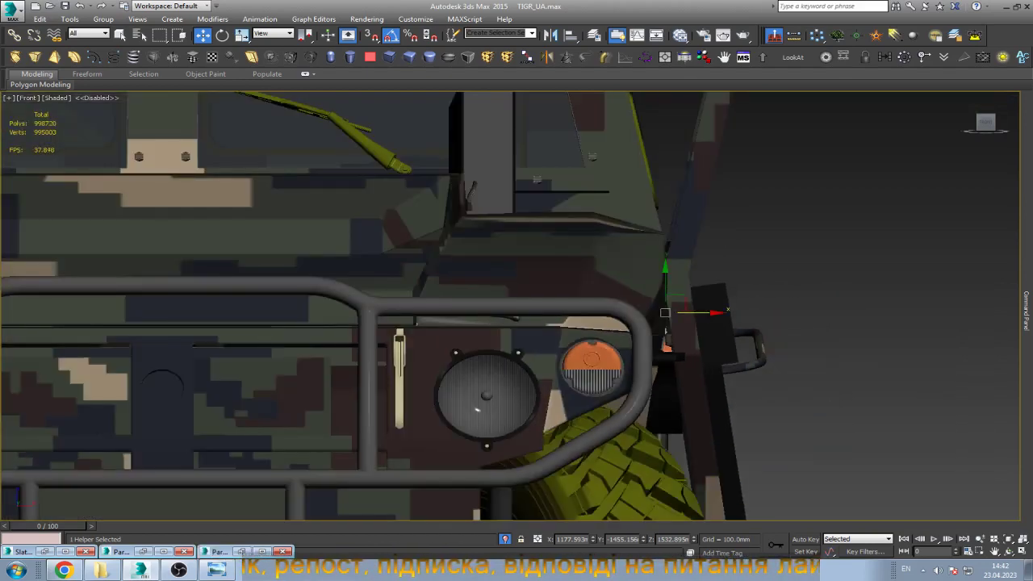
scroll(645, 323, up, 2)
scroll(646, 322, up, 1)
key(F3)
key(F3)
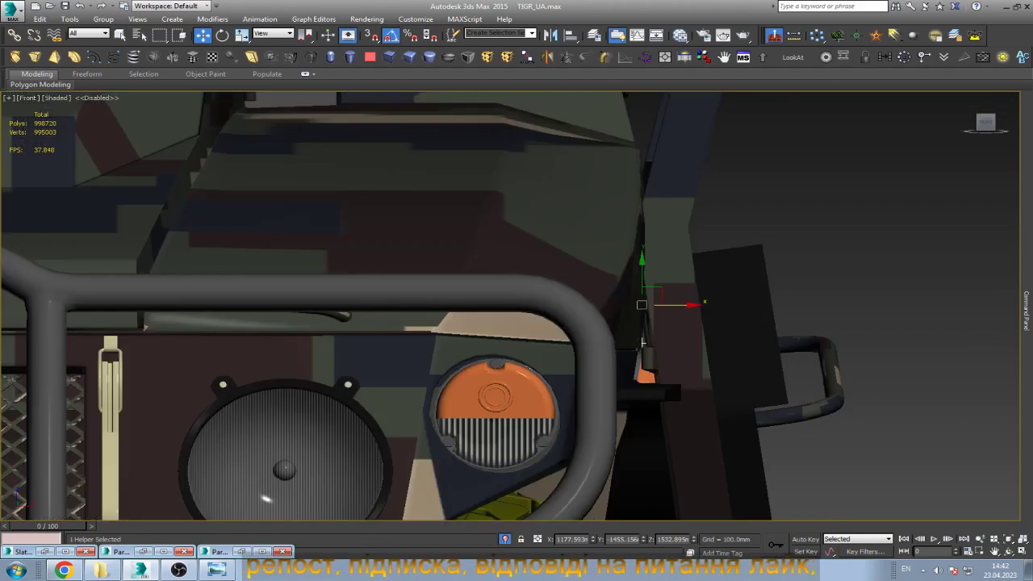
scroll(742, 347, up, 2)
key(F3)
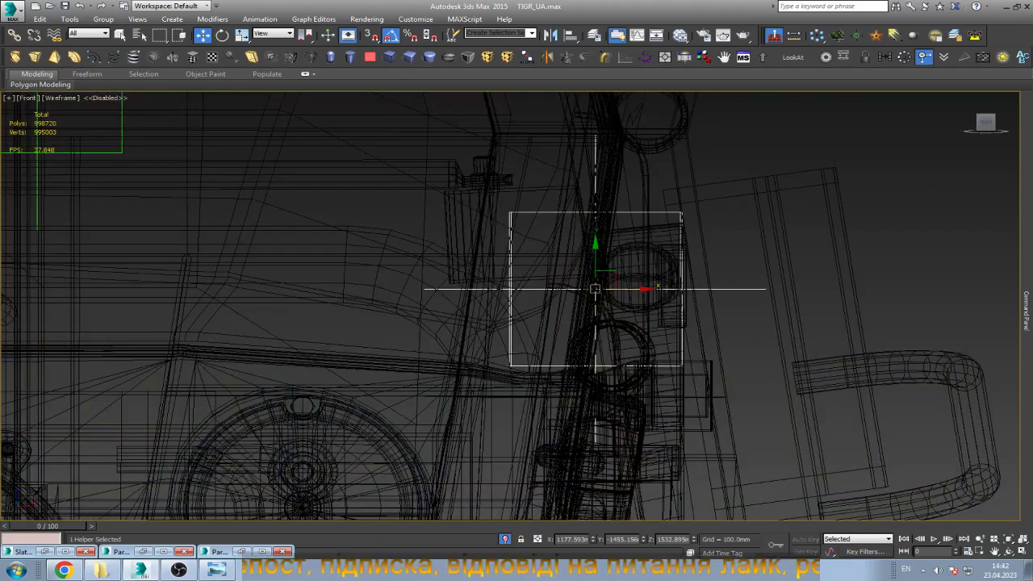
key(e)
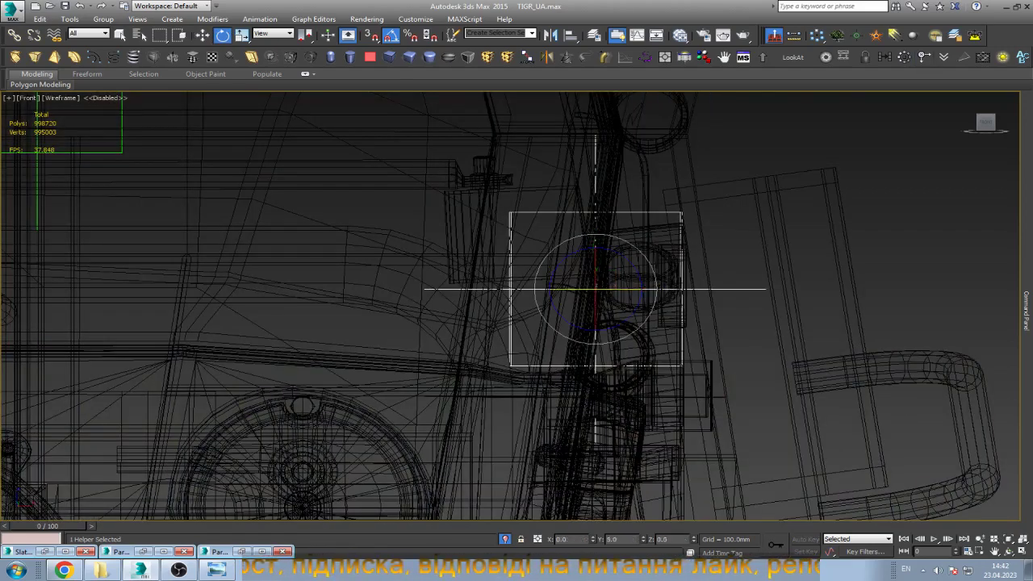
drag(564, 288, 641, 288)
Orbit around the rotated helper to check it against the hull.
scroll(643, 288, down, 5)
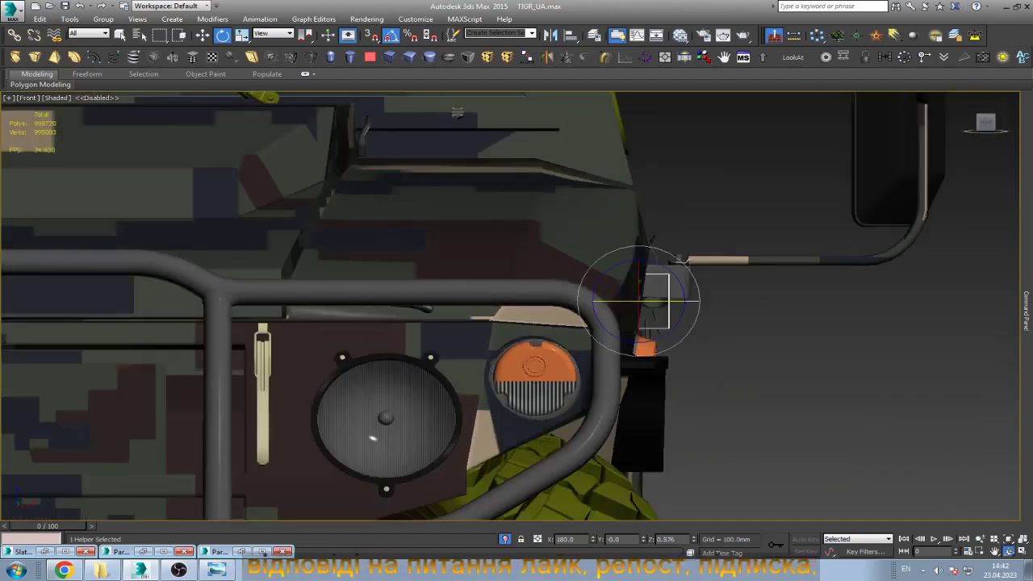
click(1007, 551)
drag(564, 311, 577, 318)
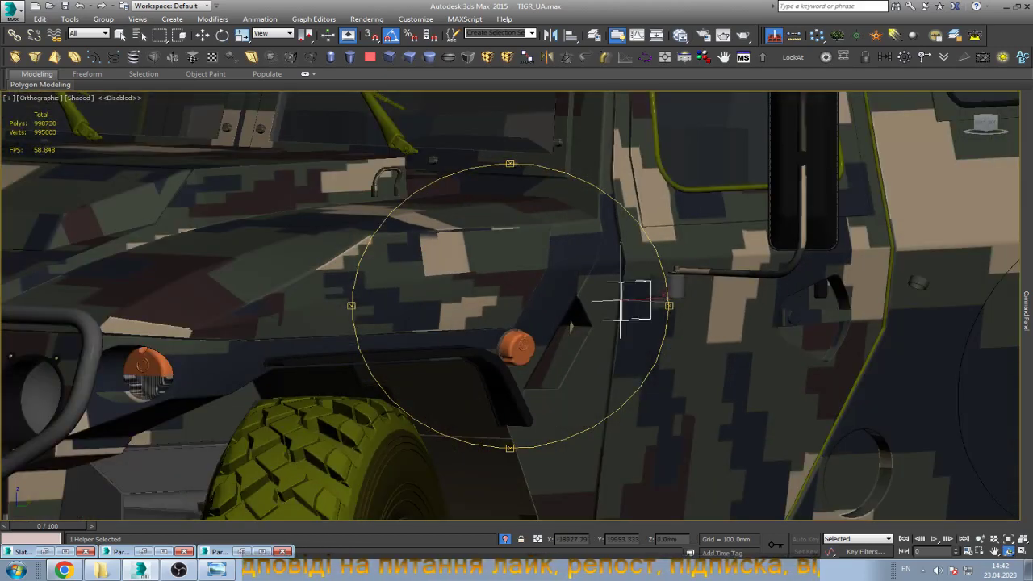
scroll(570, 321, down, 5)
scroll(570, 321, up, 6)
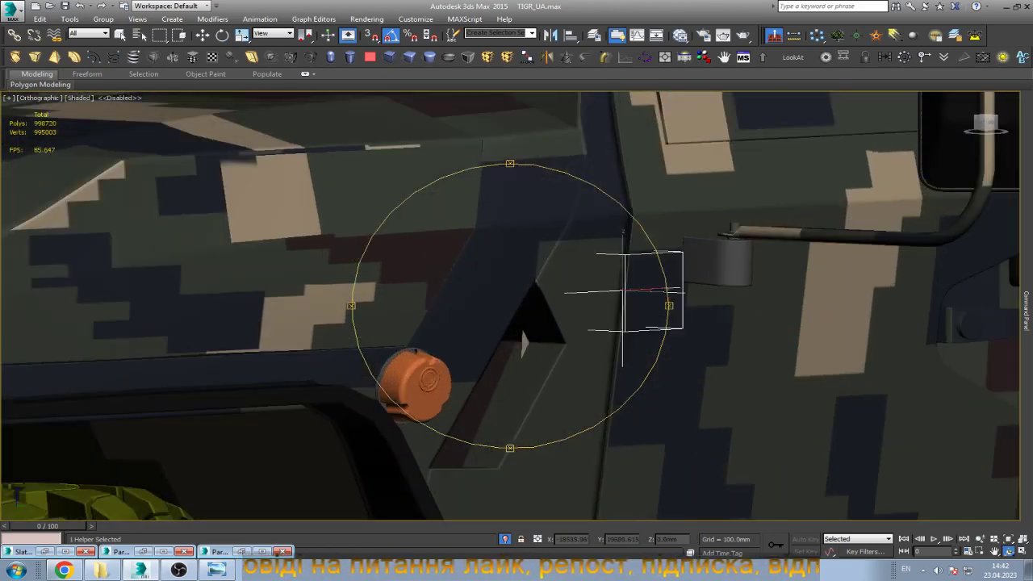
right_click(565, 327)
scroll(555, 334, up, 2)
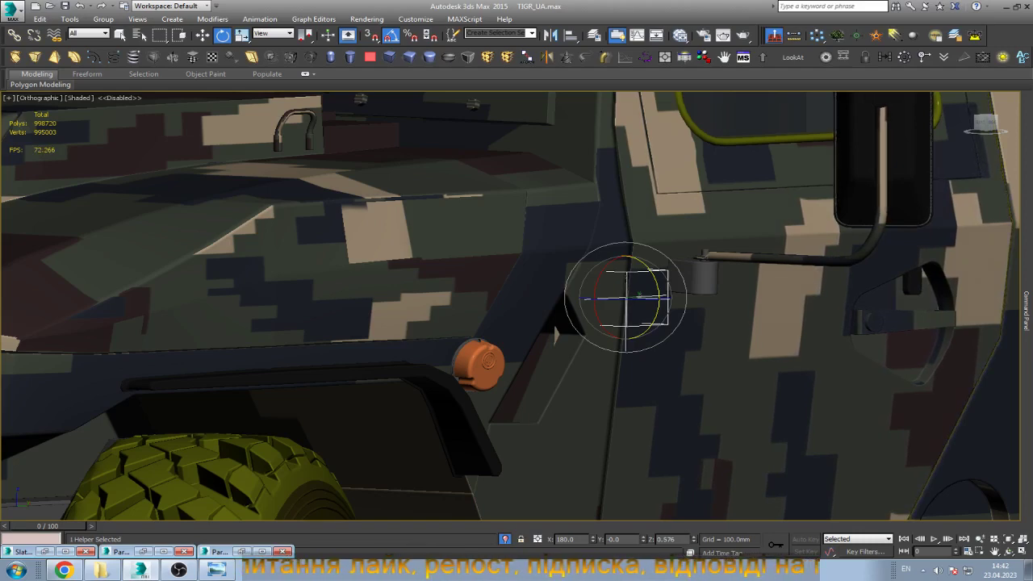
Select the Rectangle004 slider control and slide it to test the door opening.
key(w)
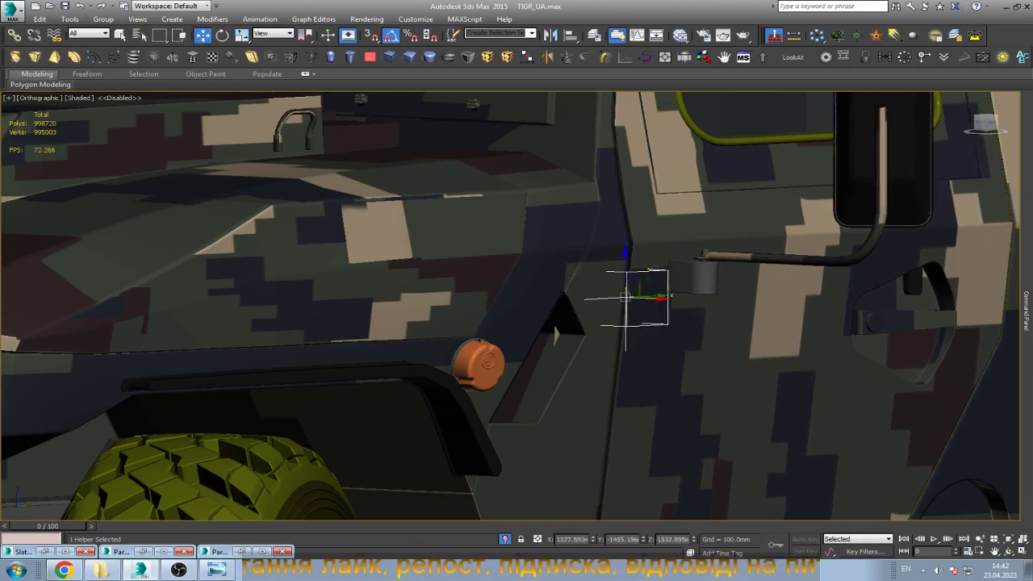
scroll(555, 334, down, 5)
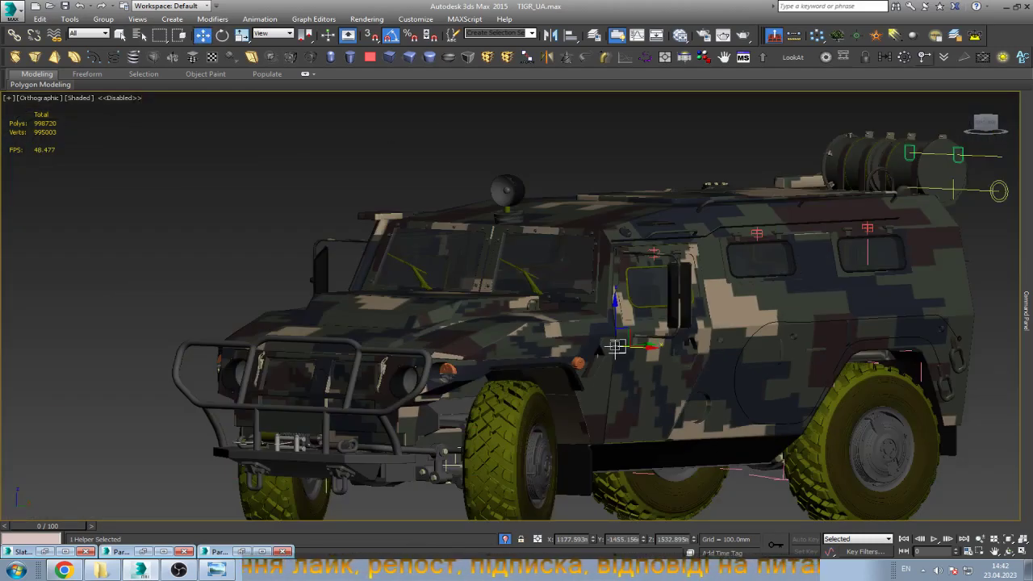
key(ctrl+d)
scroll(557, 213, down, 3)
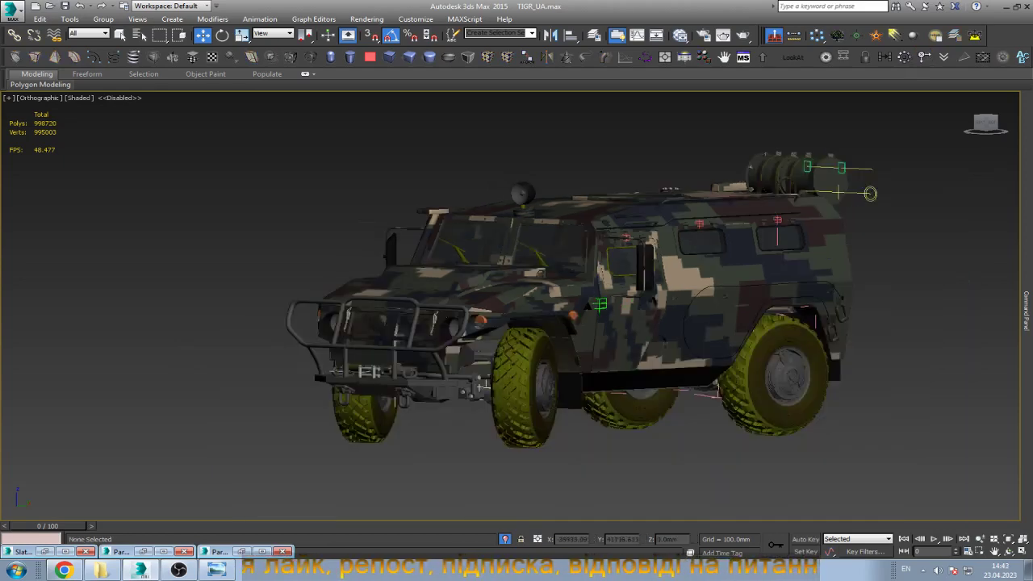
click(840, 167)
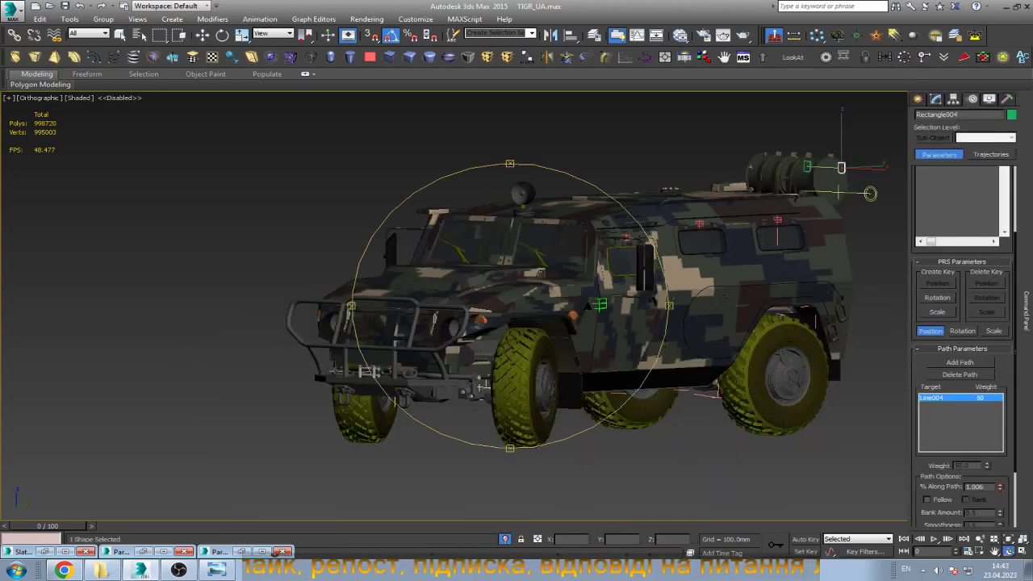
alt+middle_drag(481, 387, 419, 403)
scroll(395, 440, up, 5)
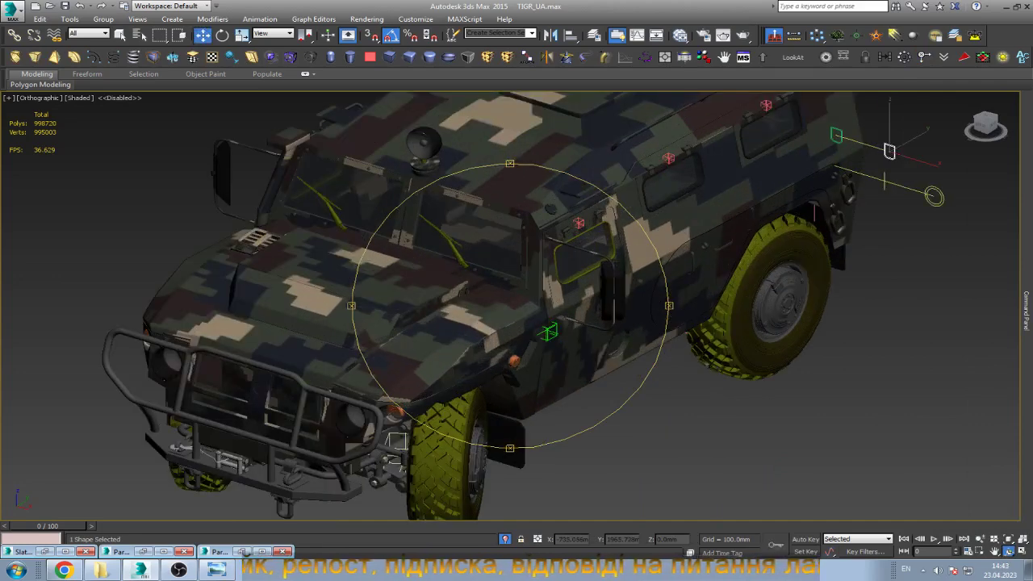
mouse_move(889, 151)
mouse_down()
mouse_move(925, 162)
mouse_move(889, 151)
mouse_up()
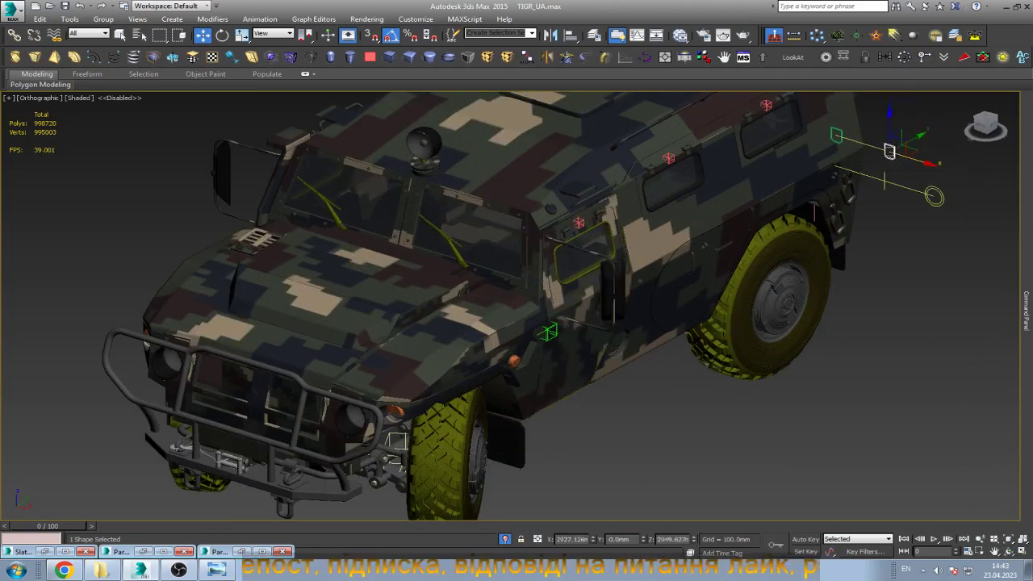
scroll(591, 223, up, 8)
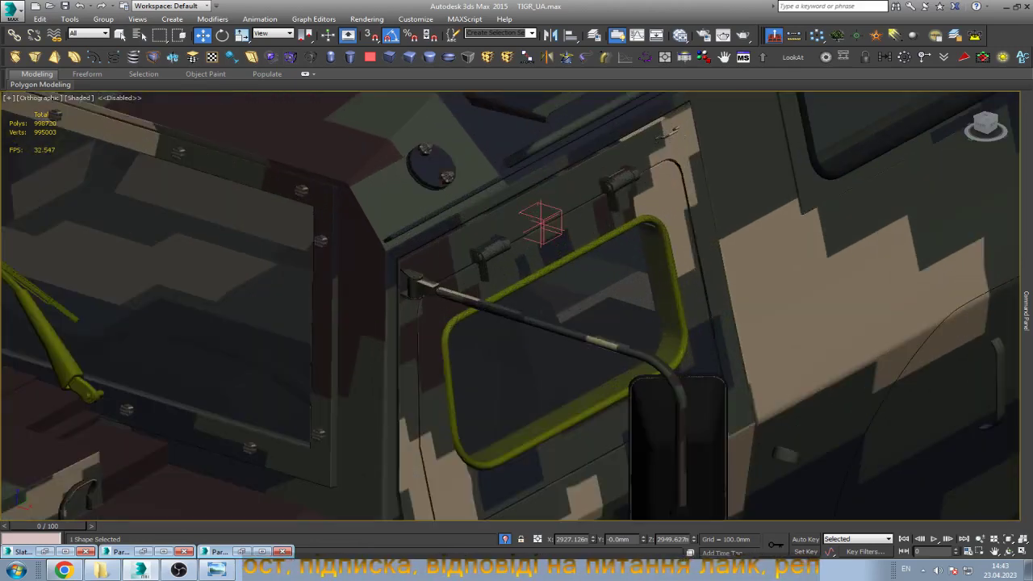
scroll(569, 212, up, 2)
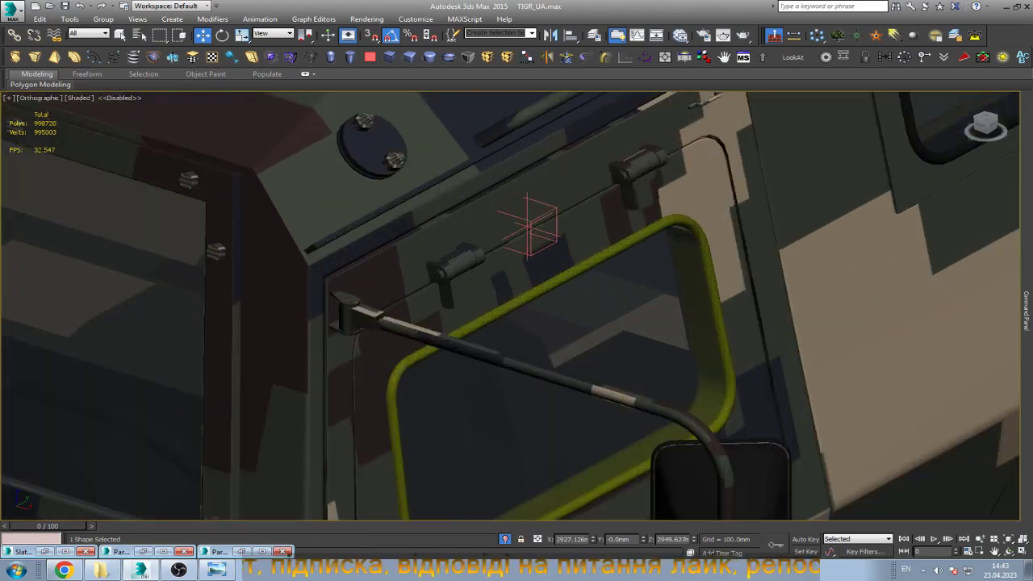
Link the red point helper by the side door to the door hinge.
click(528, 228)
scroll(520, 234, up, 6)
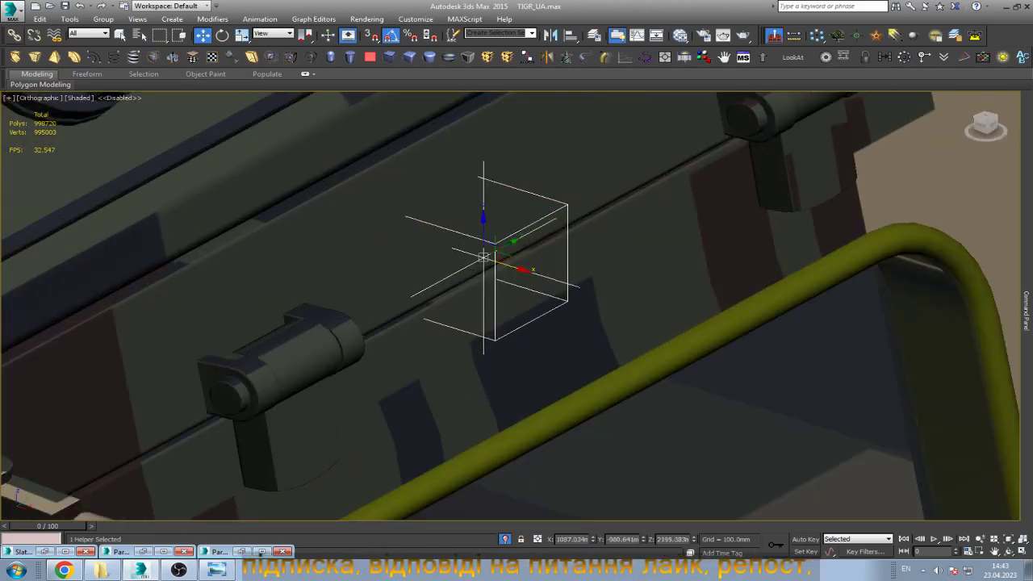
key(h)
drag(483, 257, 567, 196)
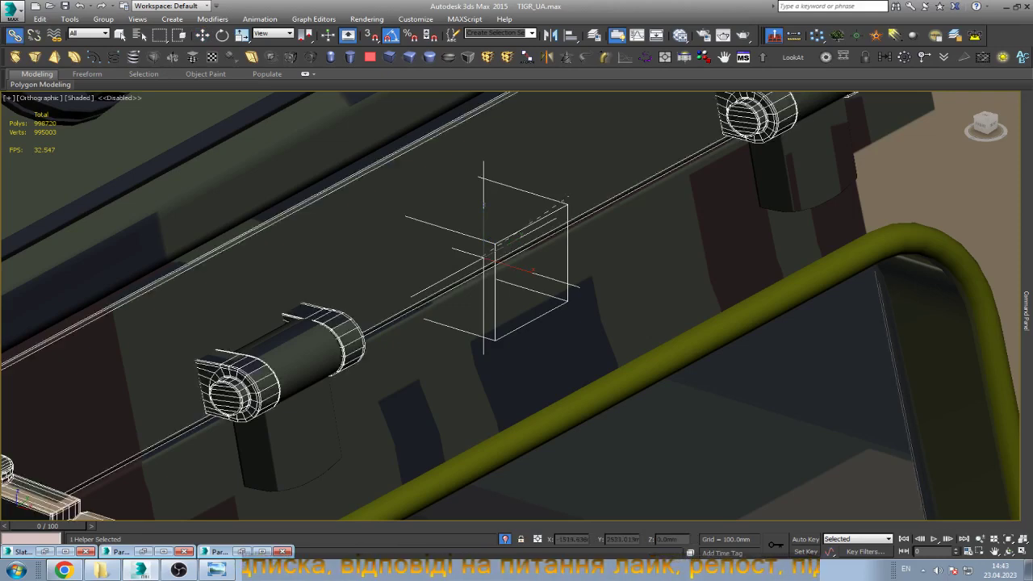
key(w)
scroll(617, 300, down, 5)
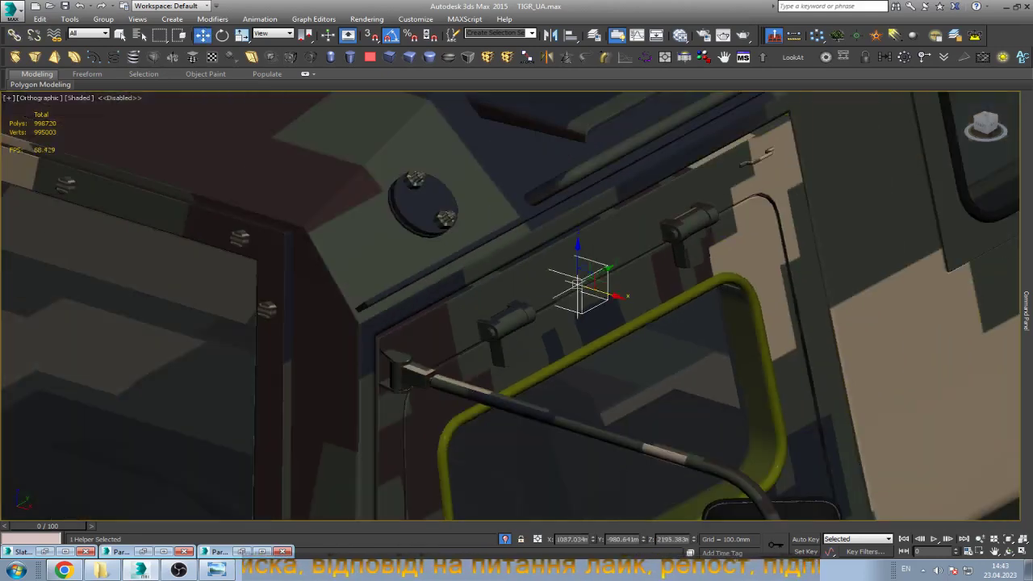
scroll(456, 247, up, 5)
Select the bolted disk above the door and zoom around it.
click(400, 192)
scroll(421, 246, down, 6)
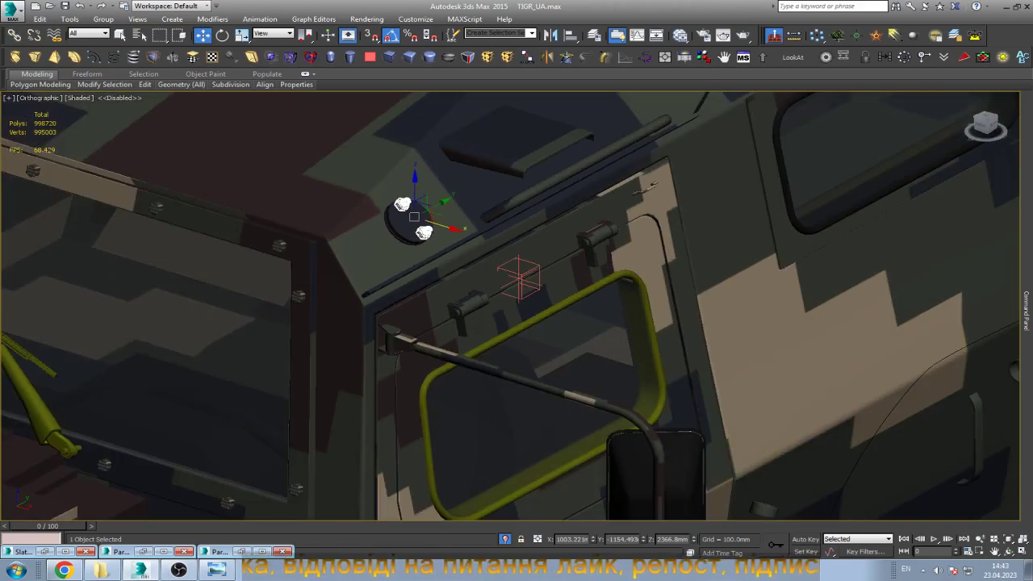
scroll(402, 93, up, 5)
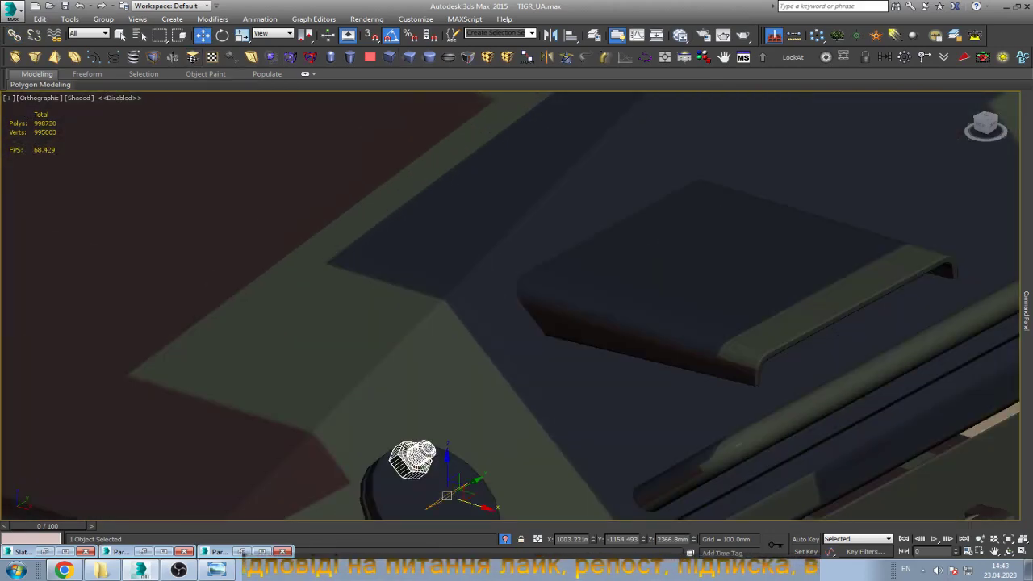
scroll(411, 468, up, 4)
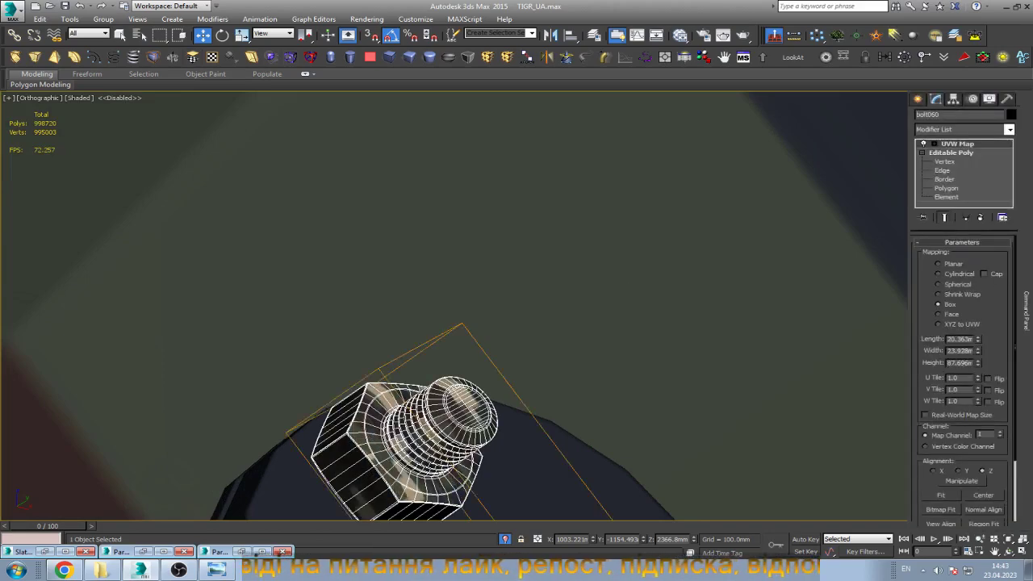
scroll(638, 291, down, 4)
scroll(379, 246, down, 8)
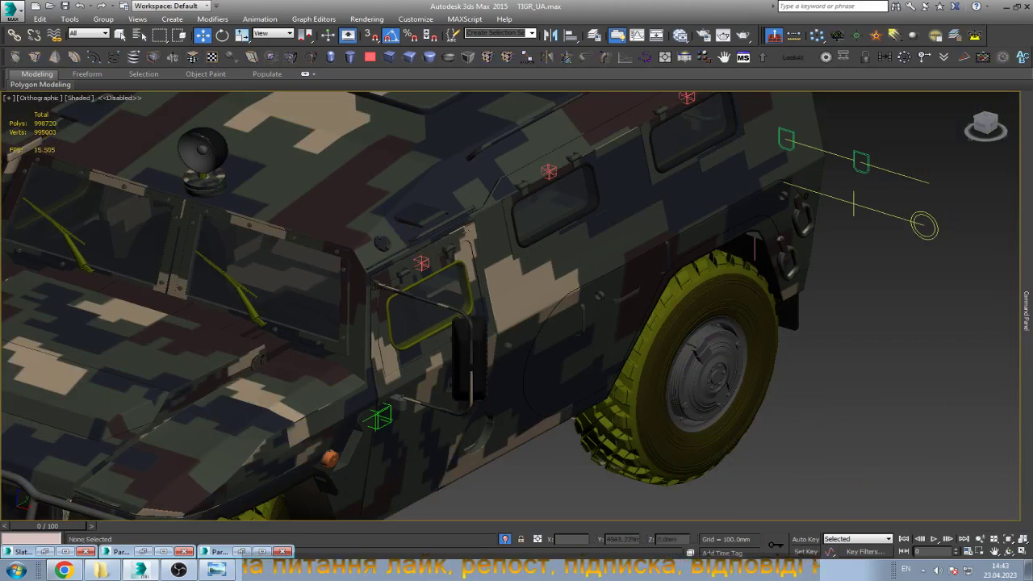
Apply the Percent to Z_Rotation link in Parameter Wiring #2 for Rectangle004, then close it.
click(861, 161)
click(241, 551)
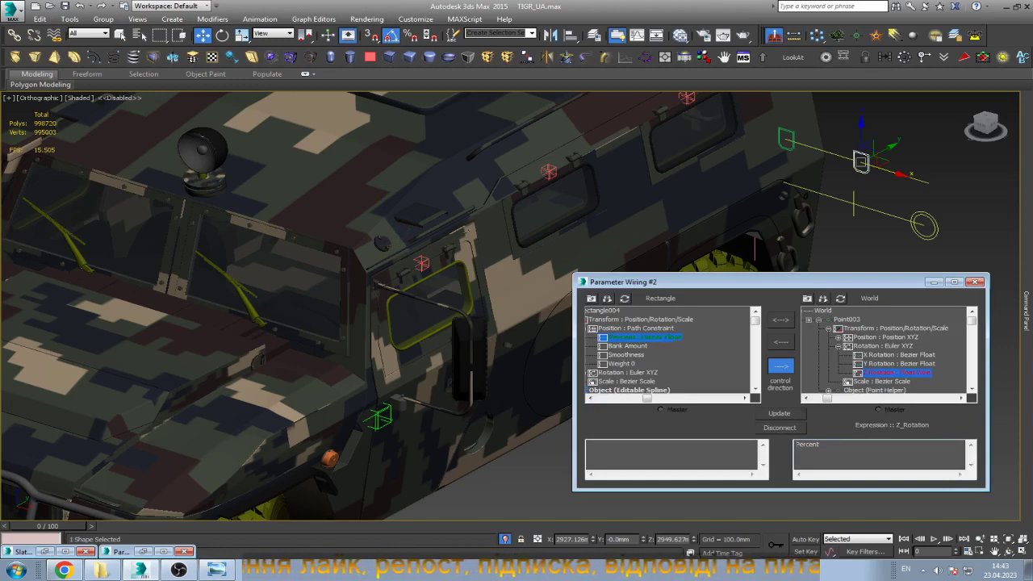
click(779, 413)
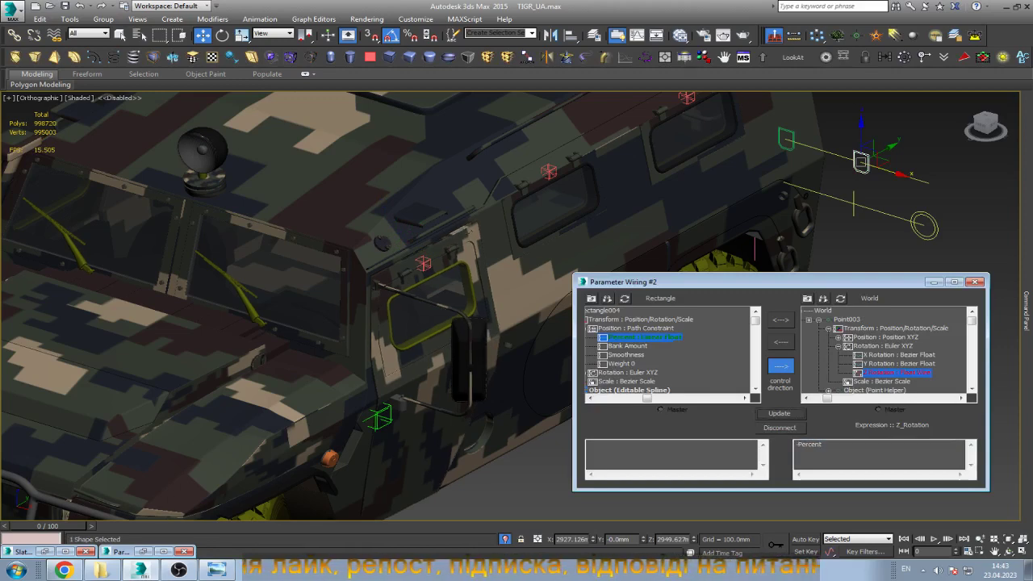
click(975, 282)
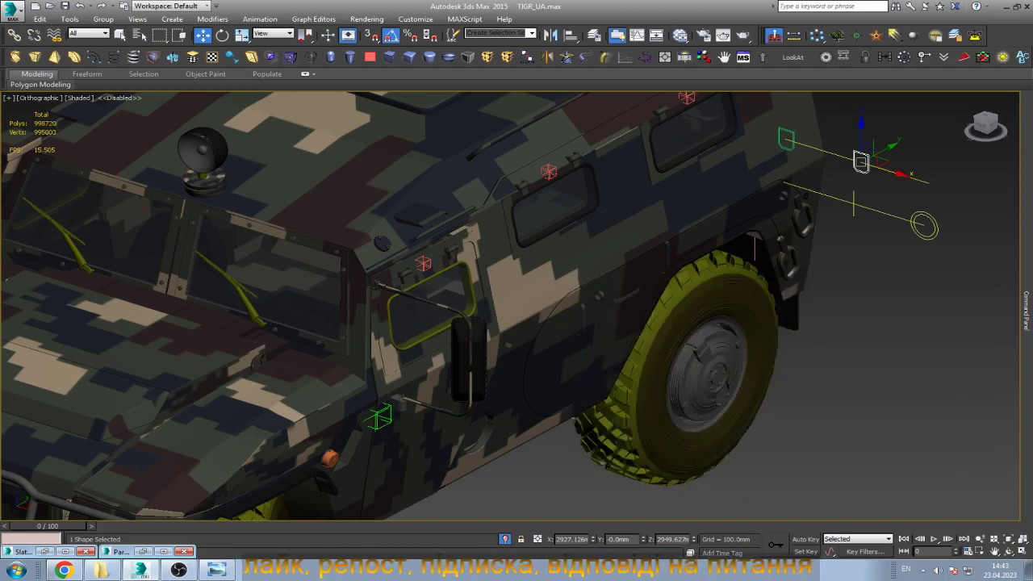
Slide the control back and forth to test the door swing, then deselect.
drag(861, 160, 900, 171)
drag(928, 183, 865, 164)
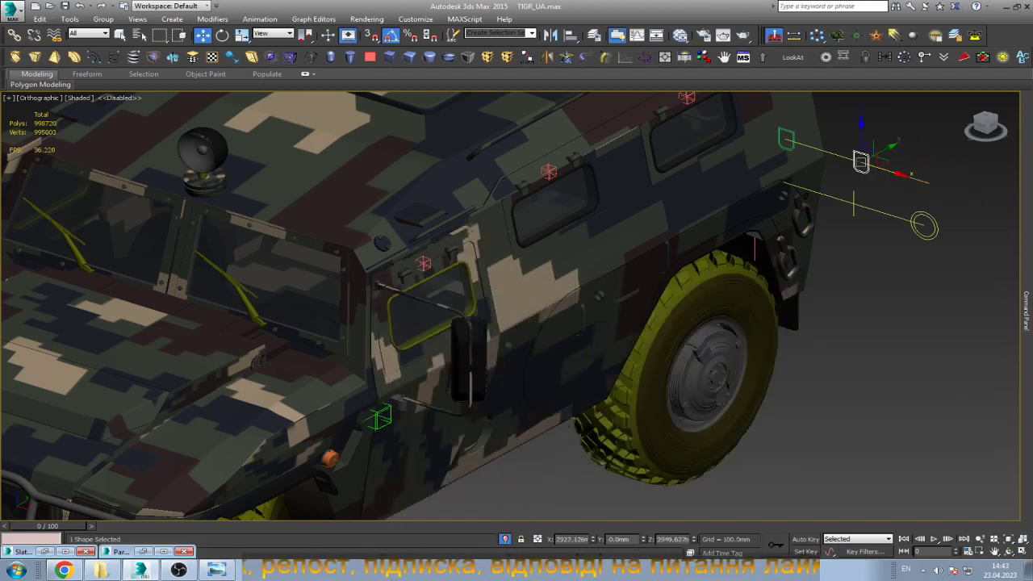
click(853, 258)
scroll(854, 262, down, 5)
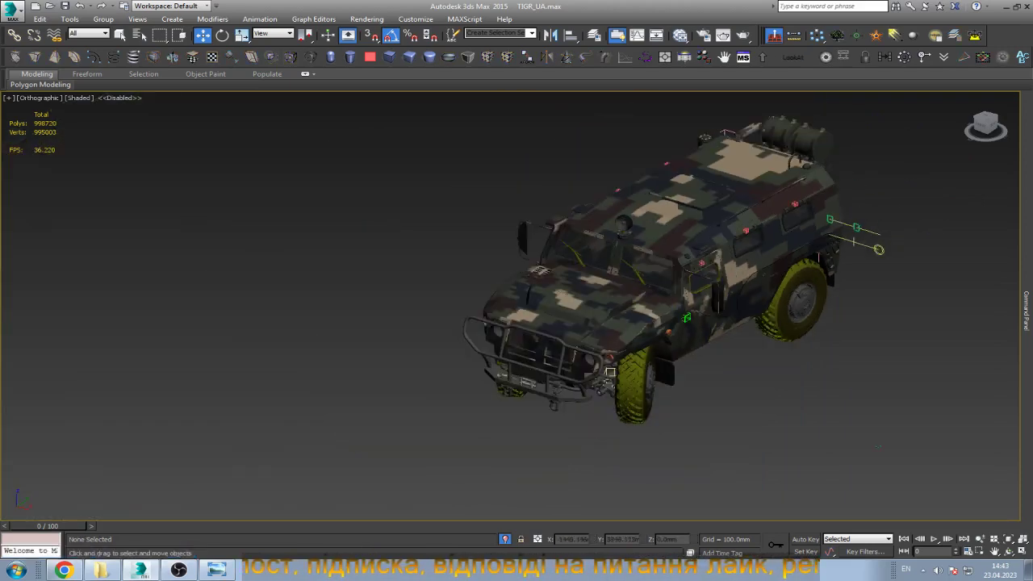
Test the linked door with the slider and reselect the slider controls beside the vehicle.
scroll(815, 229, up, 5)
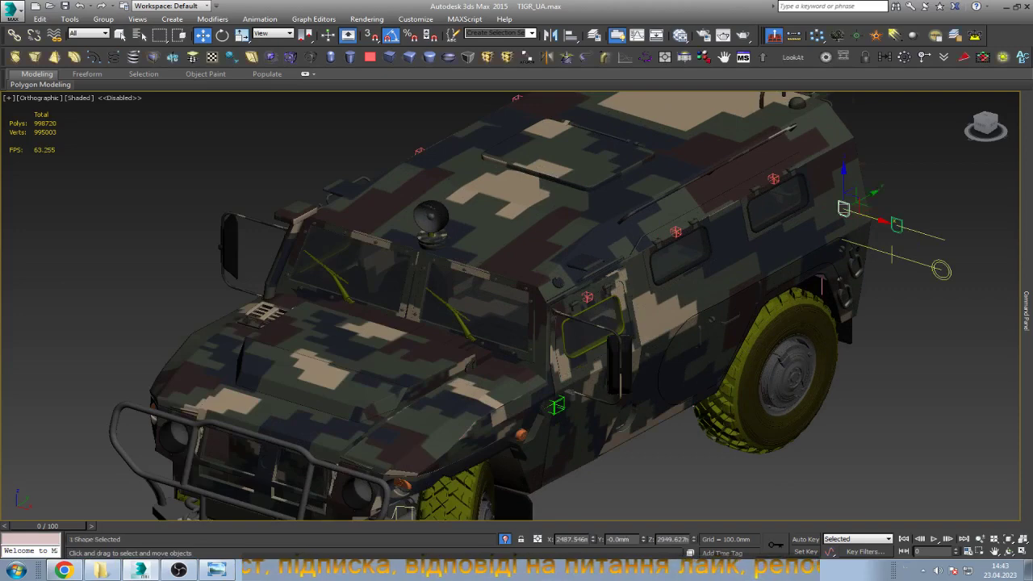
drag(843, 208, 893, 223)
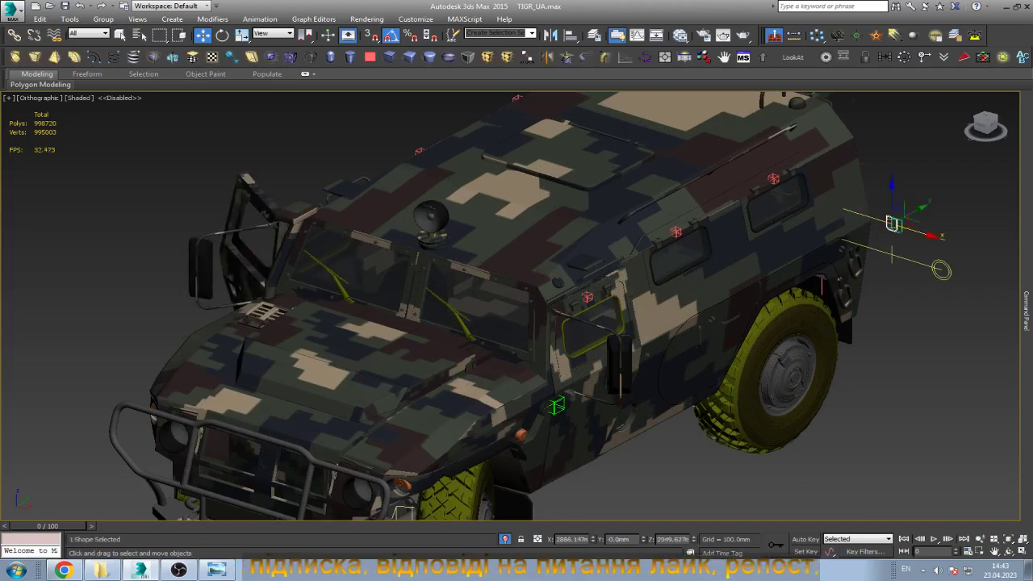
click(945, 214)
scroll(945, 214, up, 7)
click(798, 239)
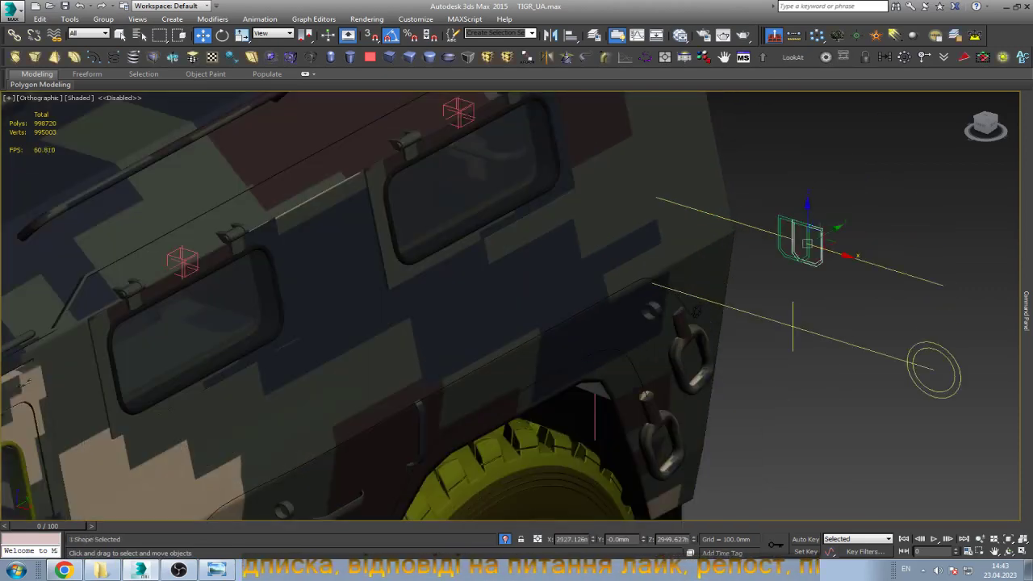
scroll(799, 240, down, 7)
click(807, 258)
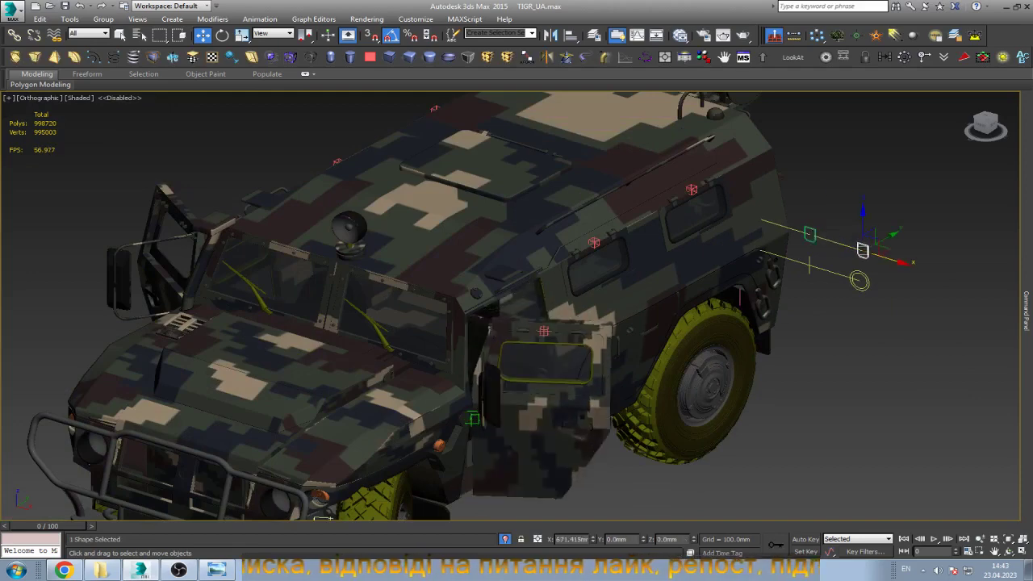
scroll(806, 242, down, 2)
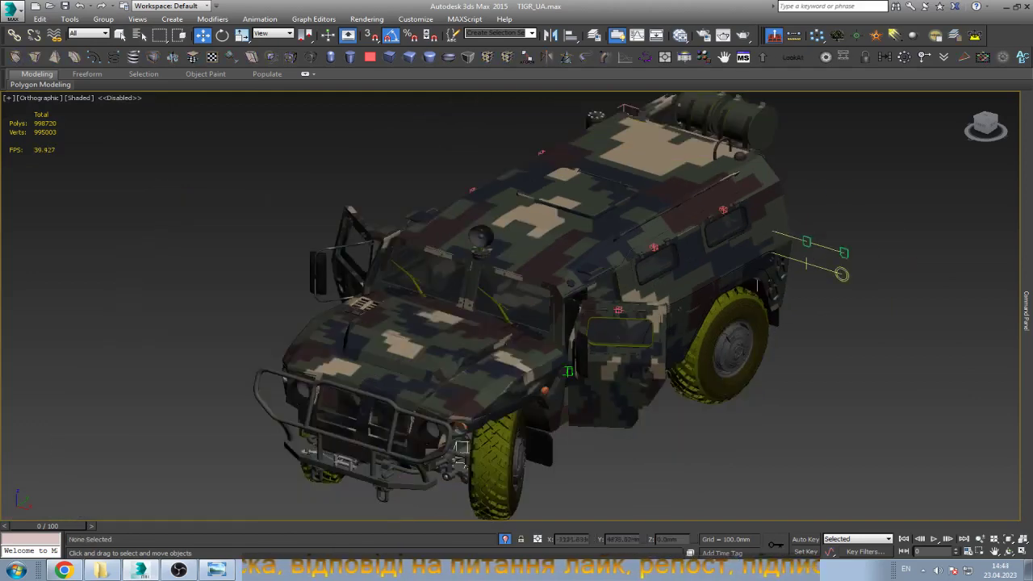
scroll(771, 218, up, 5)
click(841, 266)
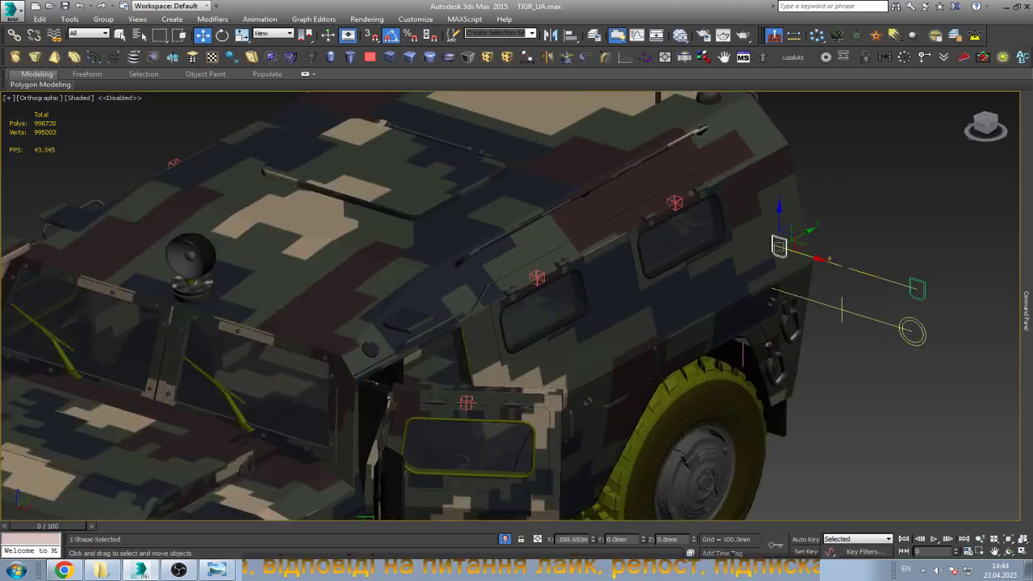
scroll(726, 190, down, 5)
Orbit to the vehicle's side and select the point helper between the door hinges.
key(ctrl+r)
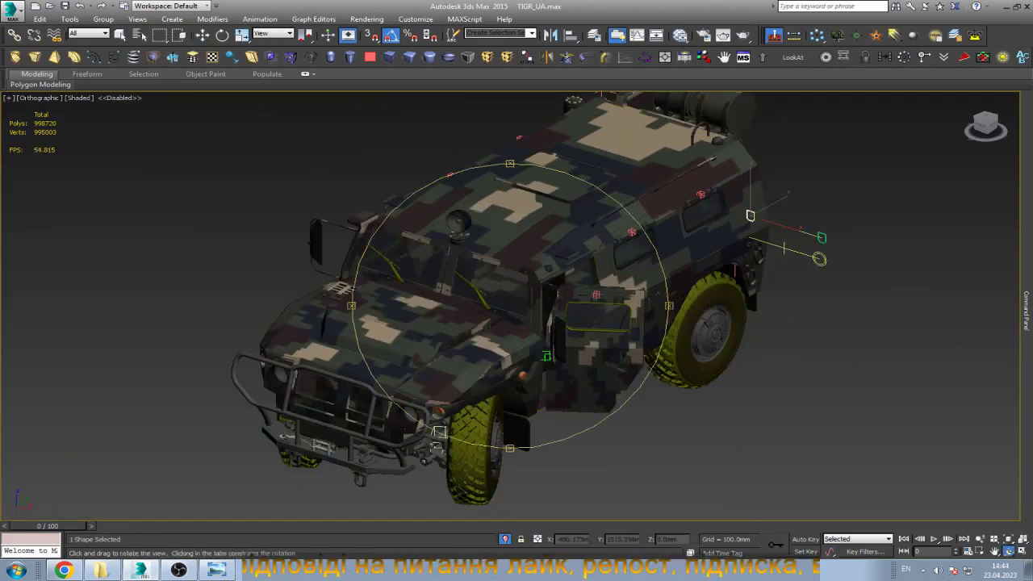
drag(565, 306, 420, 307)
scroll(613, 307, up, 4)
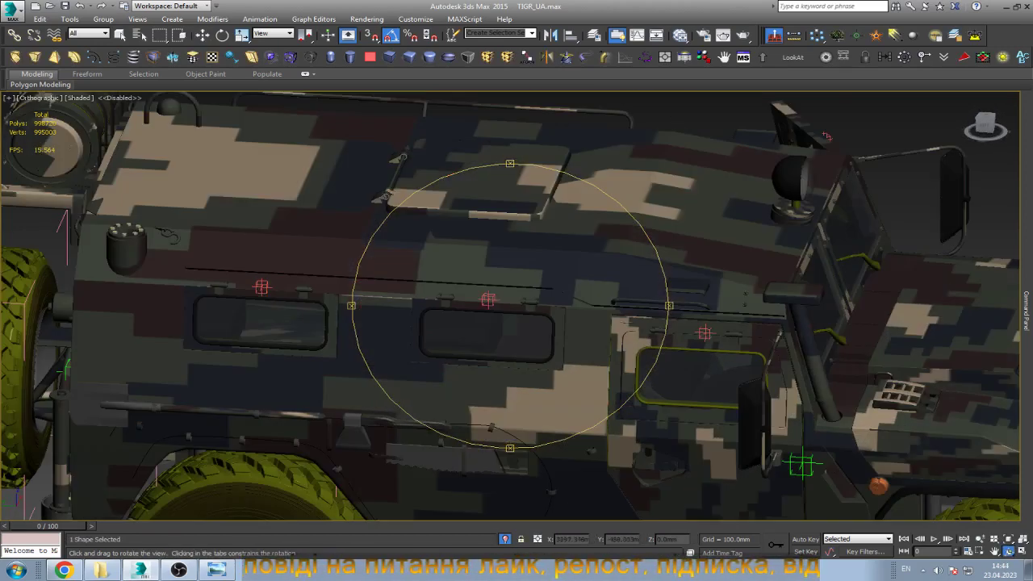
scroll(613, 306, up, 4)
scroll(614, 306, up, 3)
key(w)
scroll(658, 295, up, 3)
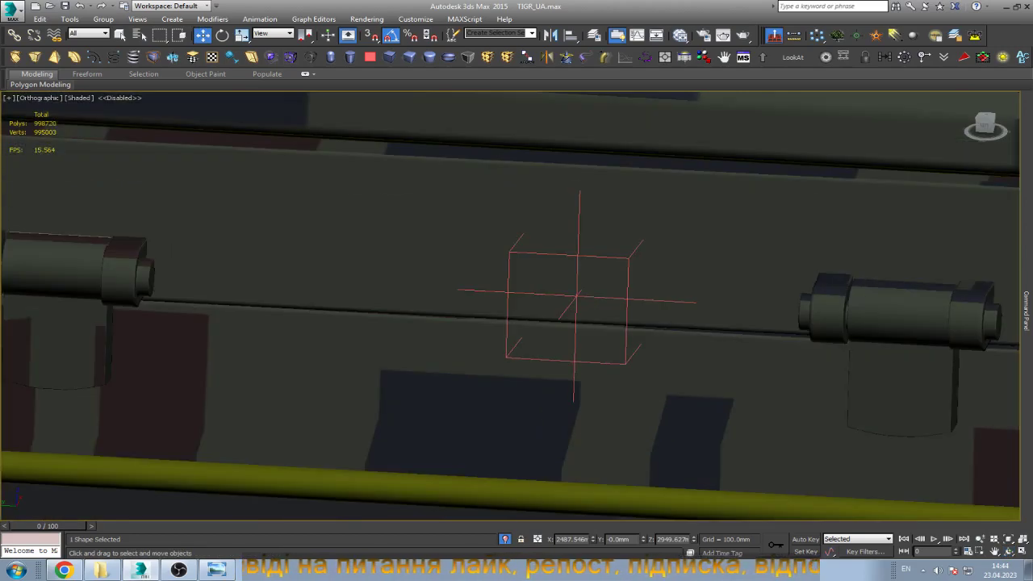
click(575, 296)
Link the point helper between the door hinges to its parent object.
click(15, 35)
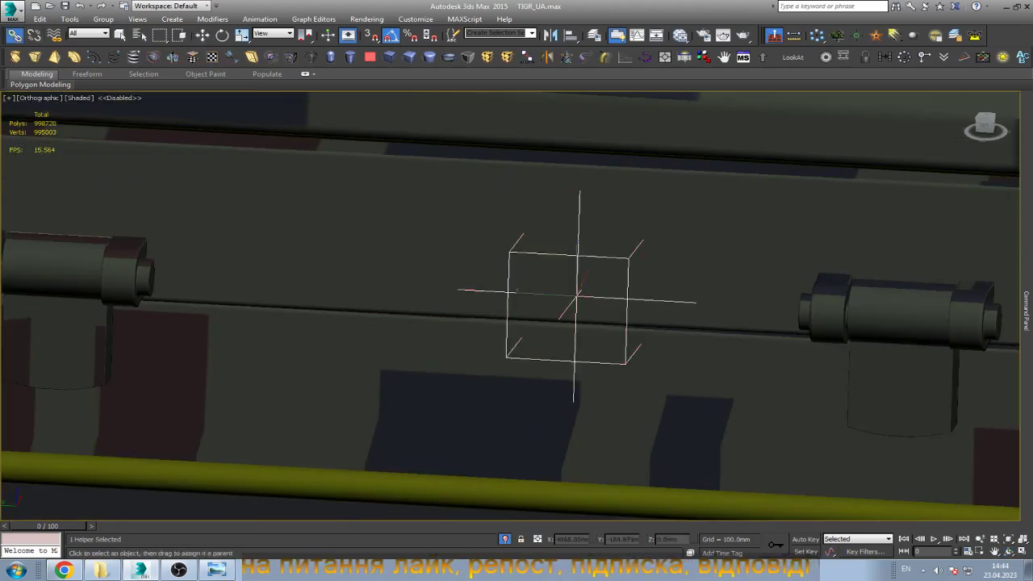
drag(576, 297, 646, 255)
key(w)
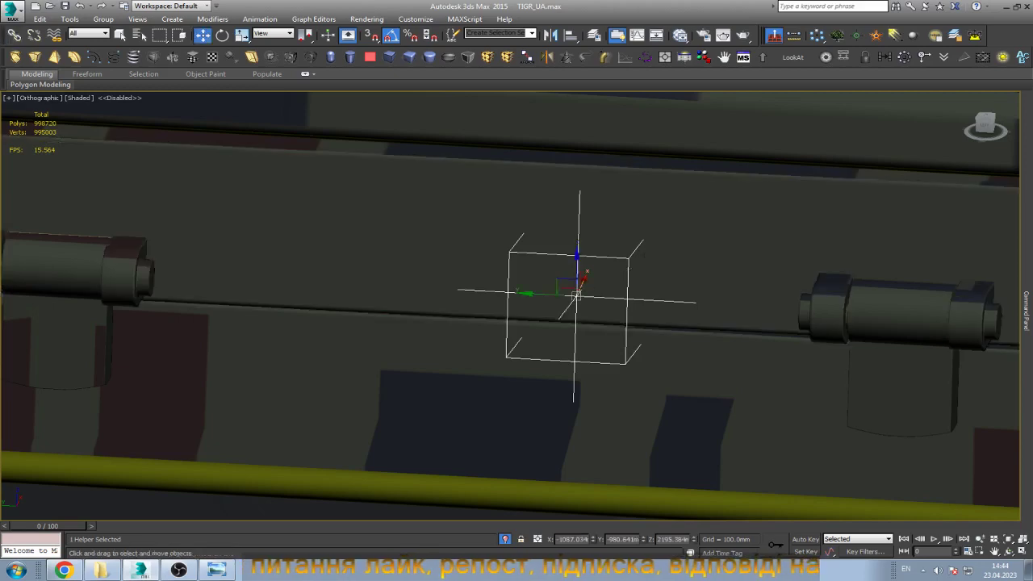
Orbit the view to face the vehicle's front and clear the selection.
scroll(541, 262, down, 6)
scroll(547, 272, down, 4)
scroll(564, 266, down, 2)
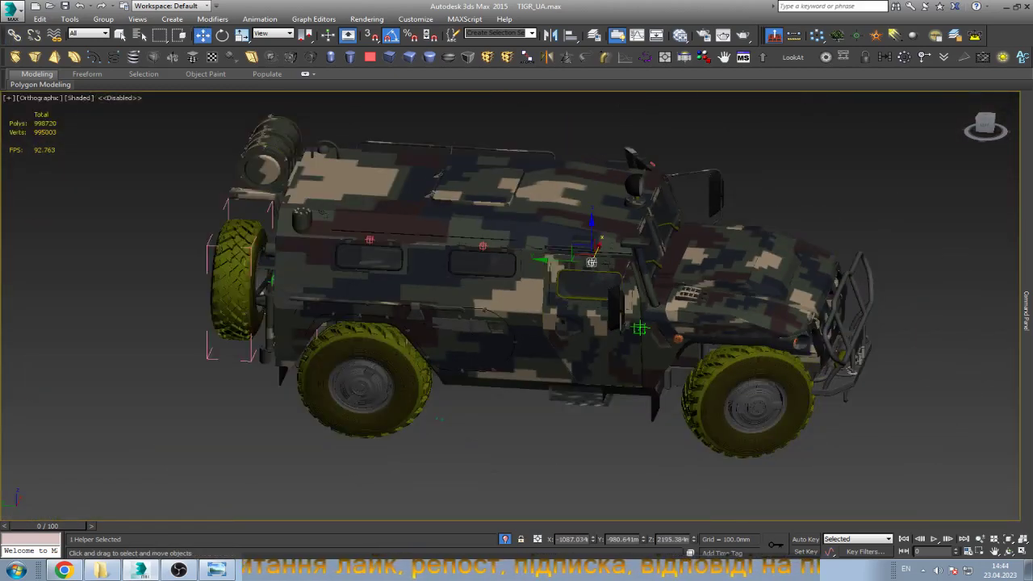
alt+middle_drag(592, 263, 451, 266)
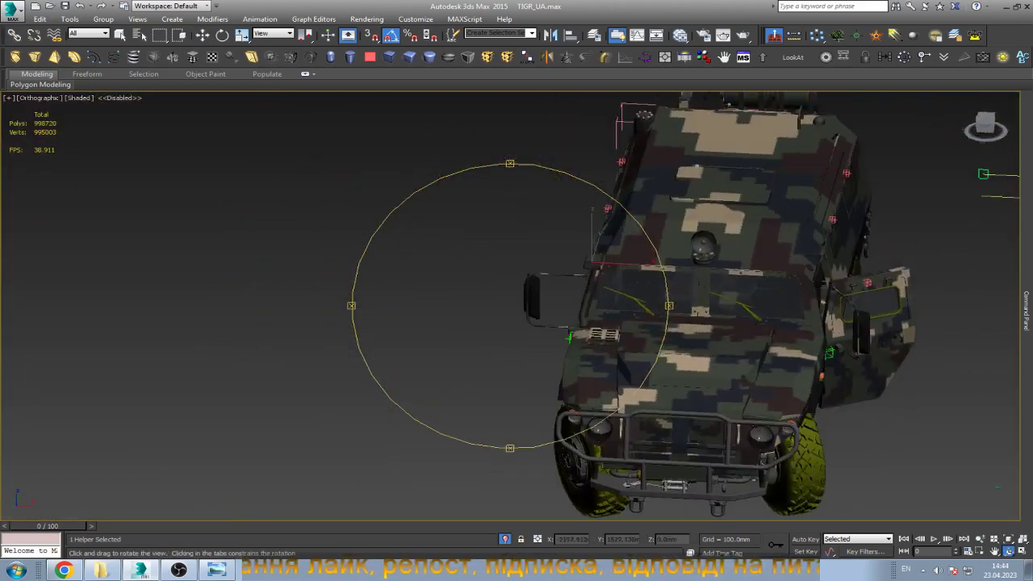
key(ctrl+d)
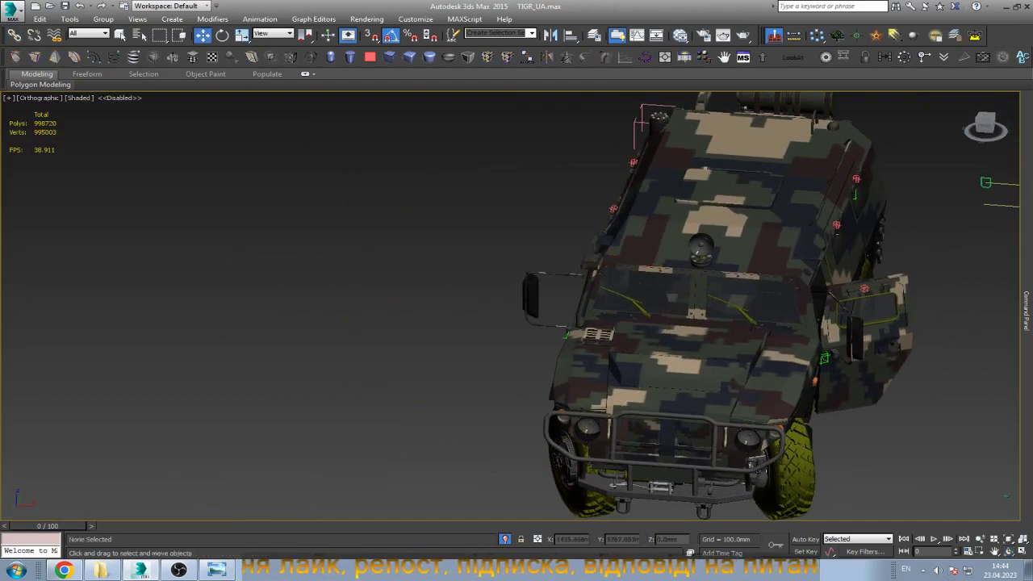
Slide the slider control to swing the left door open.
click(985, 182)
scroll(726, 242, down, 2)
scroll(726, 242, up, 3)
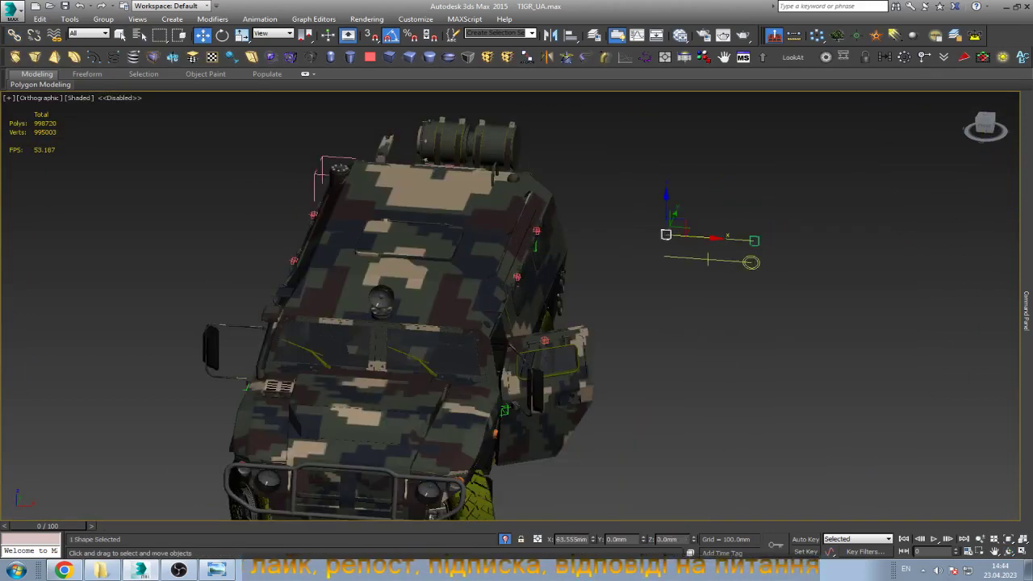
drag(666, 235, 707, 237)
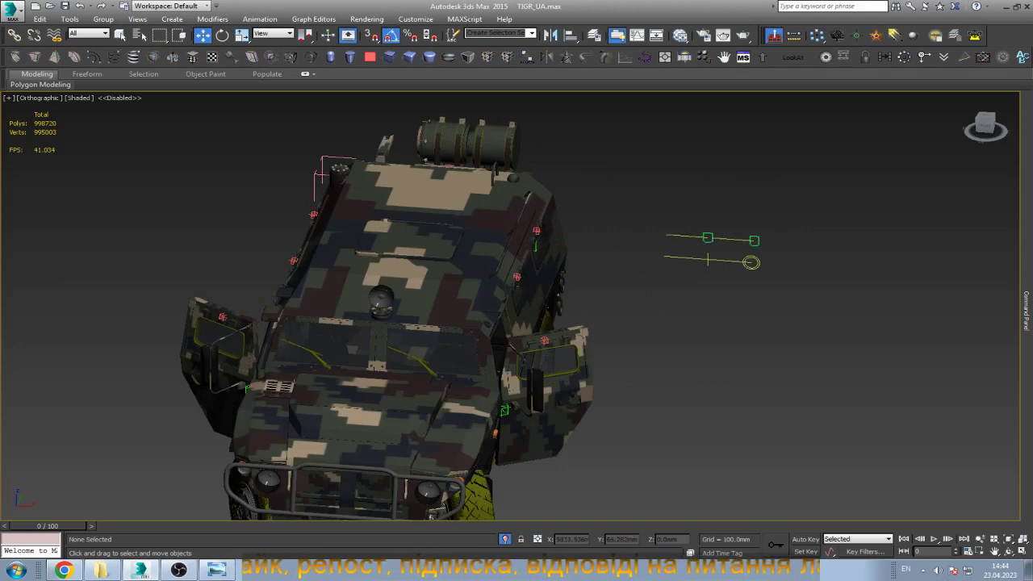
alt+middle_drag(565, 323, 484, 323)
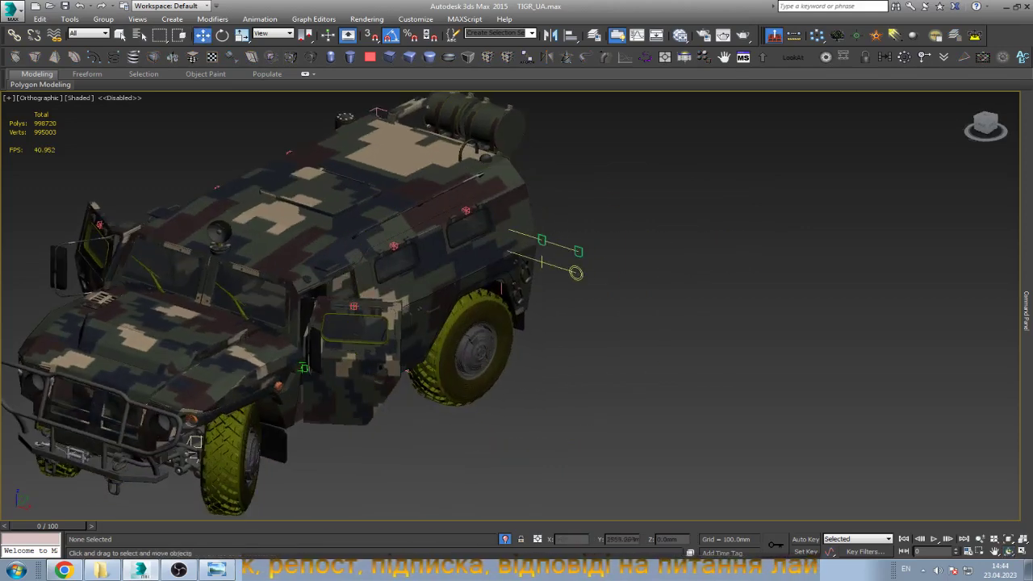
Switch the roof lamp base's UVW mapping from Planar to Box.
click(218, 240)
key(z)
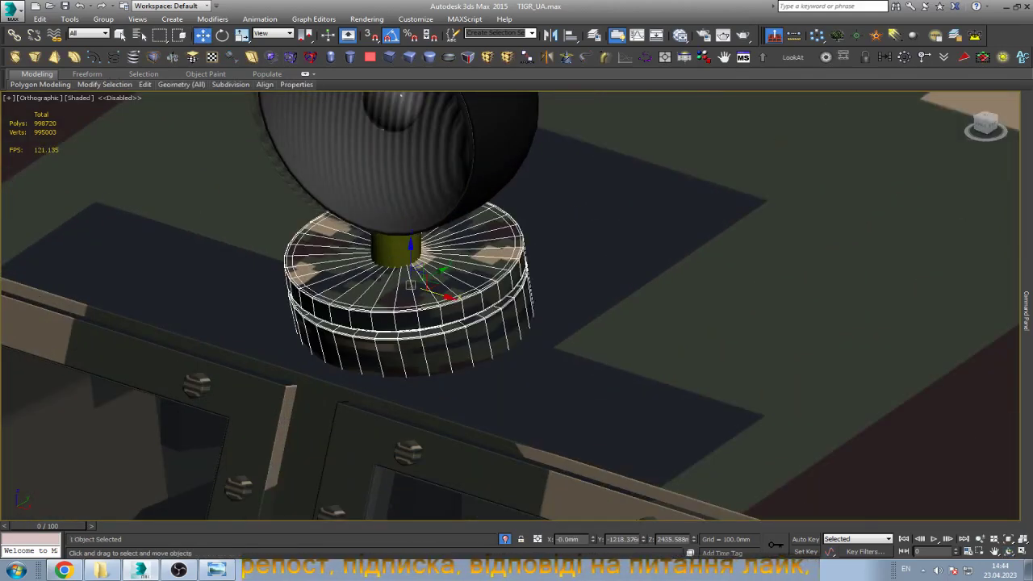
scroll(542, 345, down, 4)
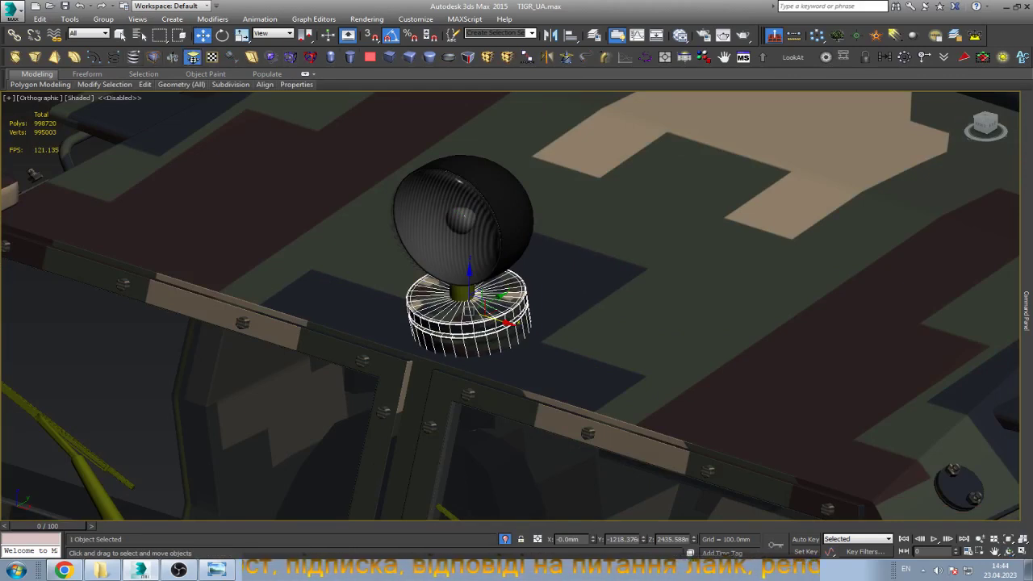
click(192, 56)
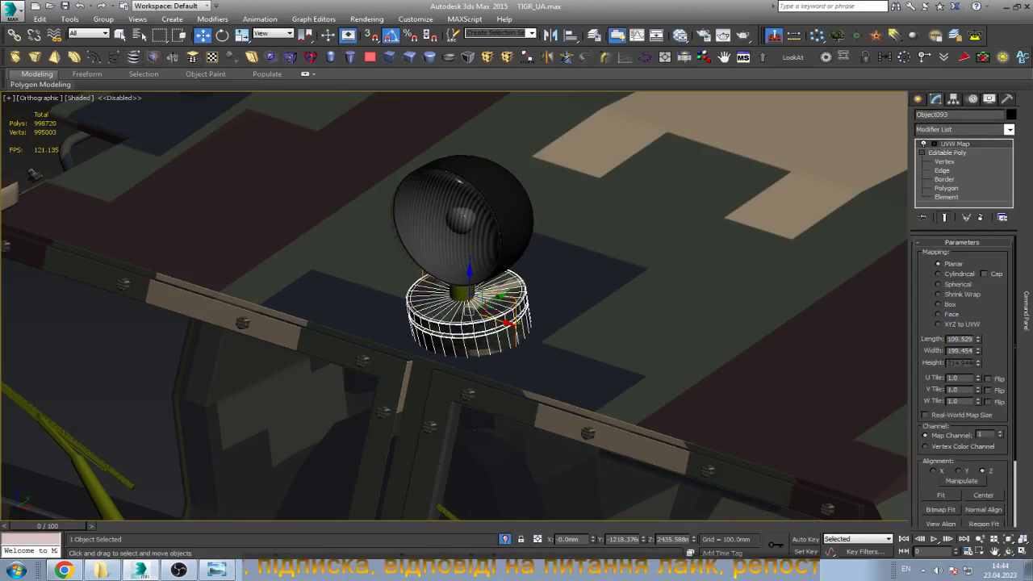
click(937, 303)
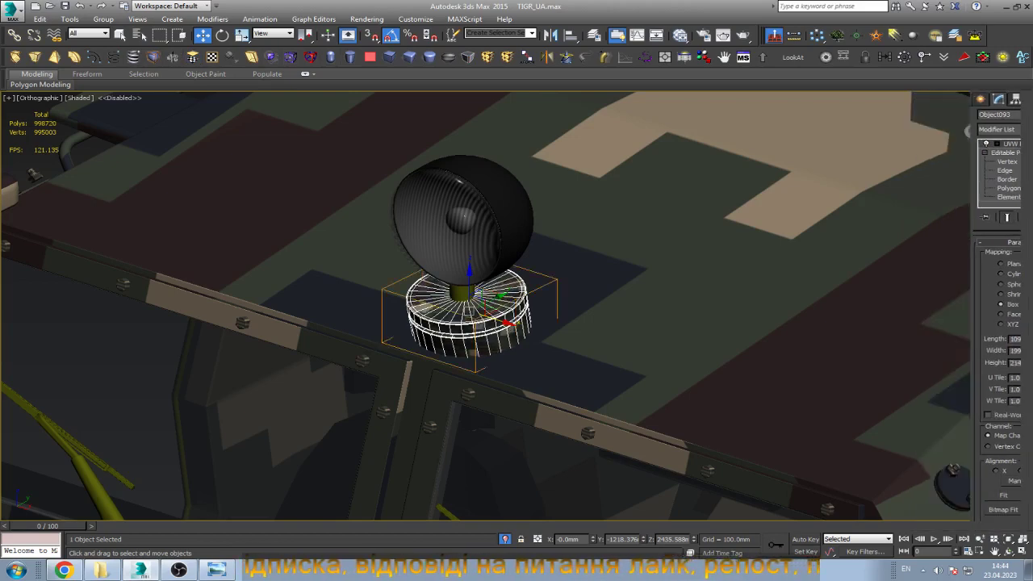
scroll(690, 300, down, 3)
scroll(314, 297, up, 5)
scroll(314, 297, up, 4)
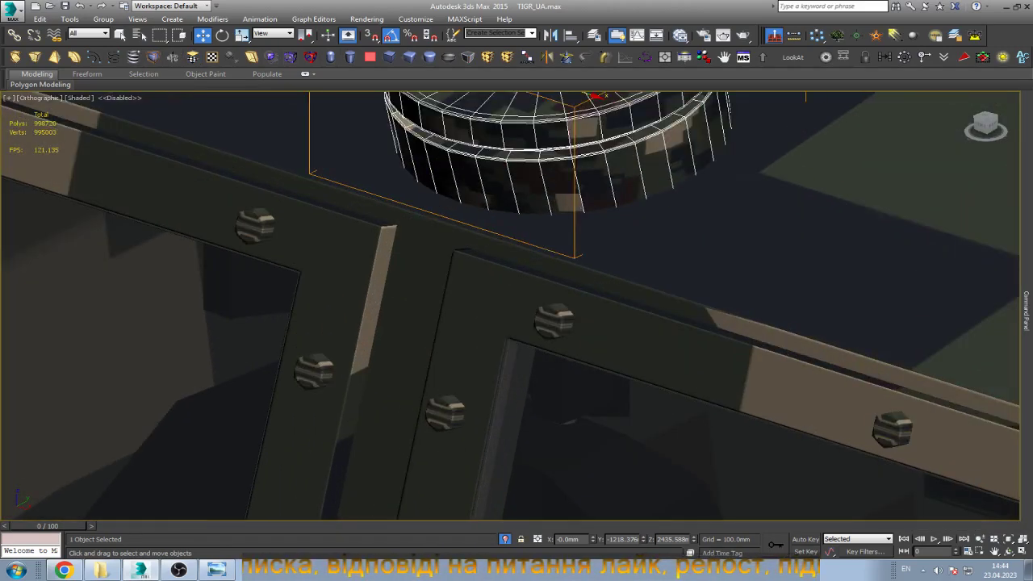
Add a UVW Map modifier to the bolted windshield frames.
click(315, 297)
scroll(373, 274, down, 3)
scroll(373, 274, down, 2)
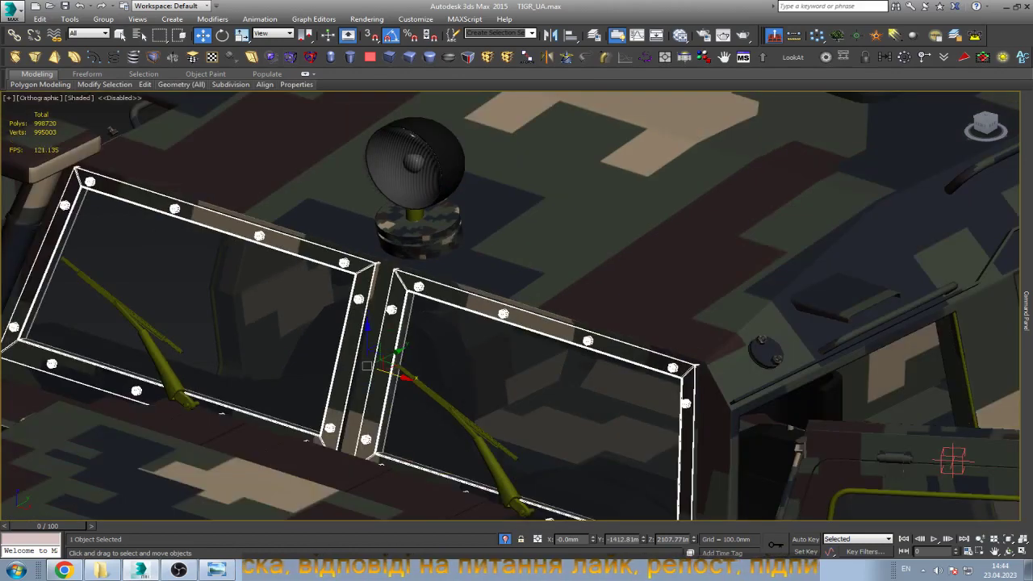
click(193, 57)
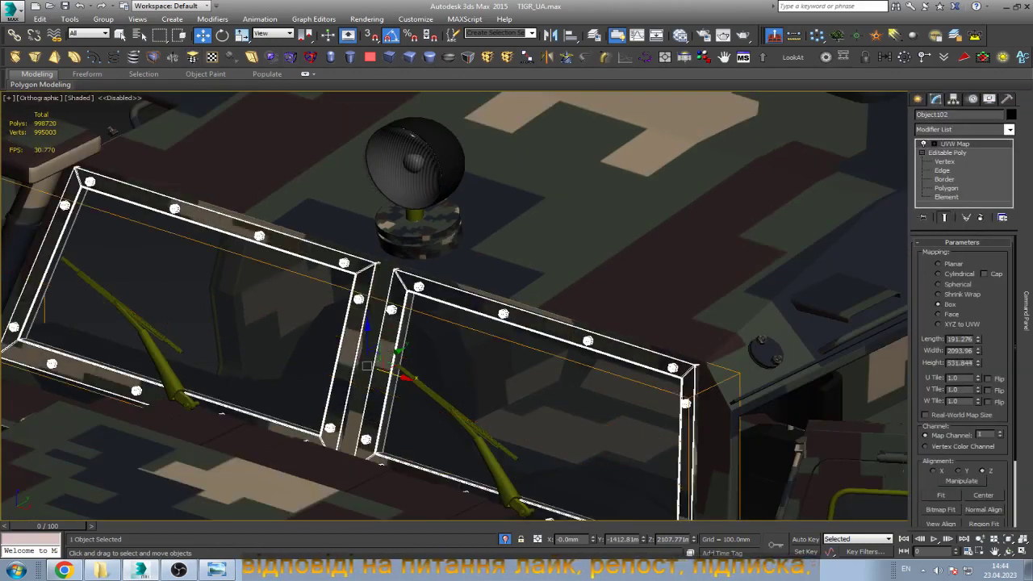
scroll(430, 272, down, 5)
Clear the selection and orbit to view the vehicle from behind.
key(ctrl+d)
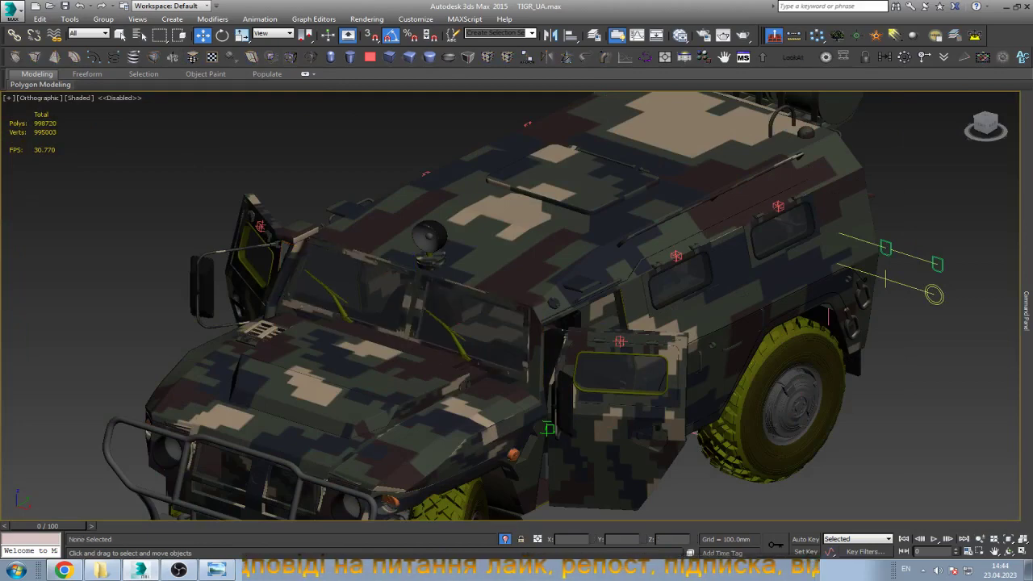
scroll(674, 327, down, 5)
key(ctrl+r)
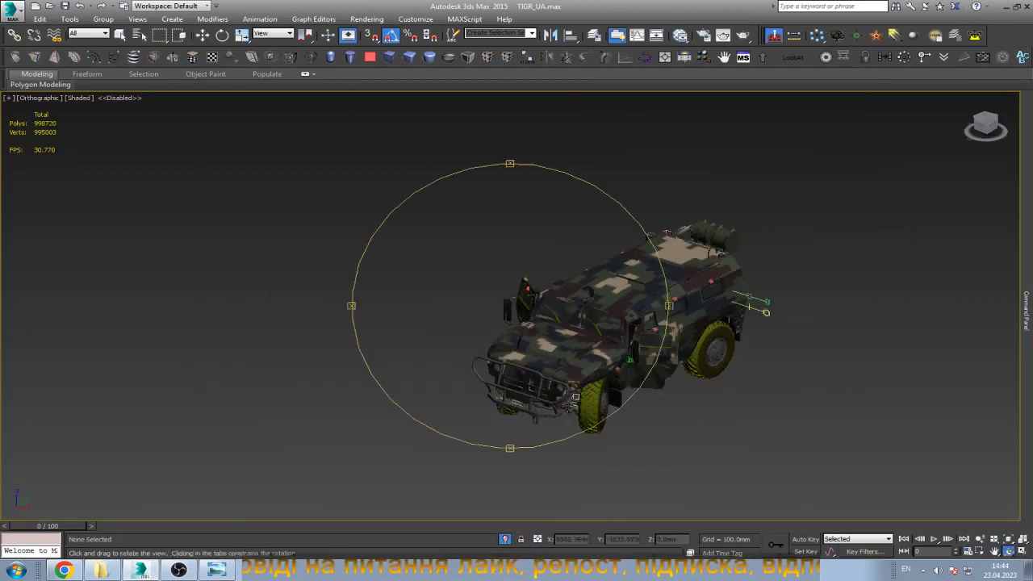
drag(565, 323, 452, 322)
scroll(536, 339, up, 1)
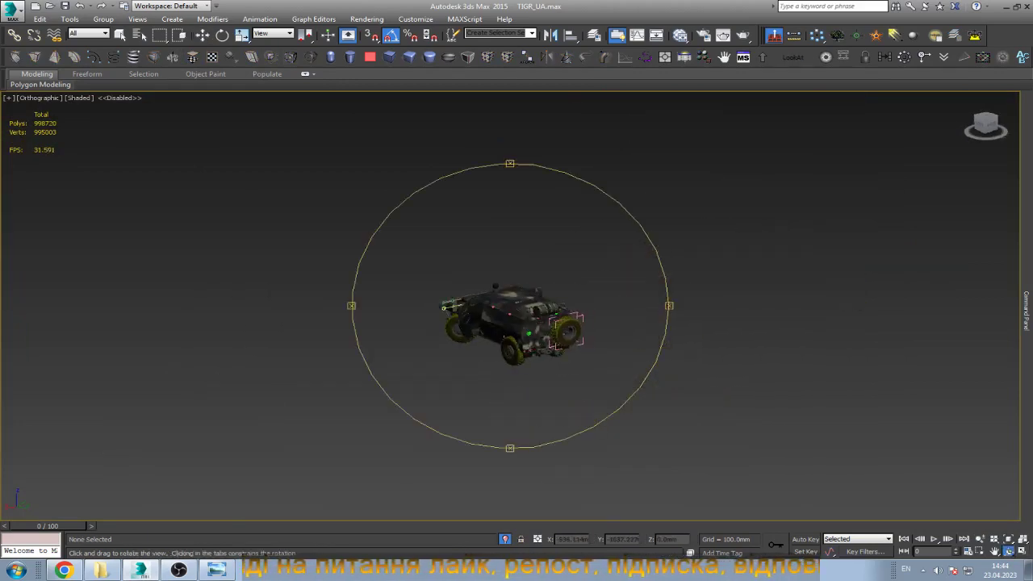
scroll(536, 339, up, 3)
scroll(536, 338, up, 3)
key(w)
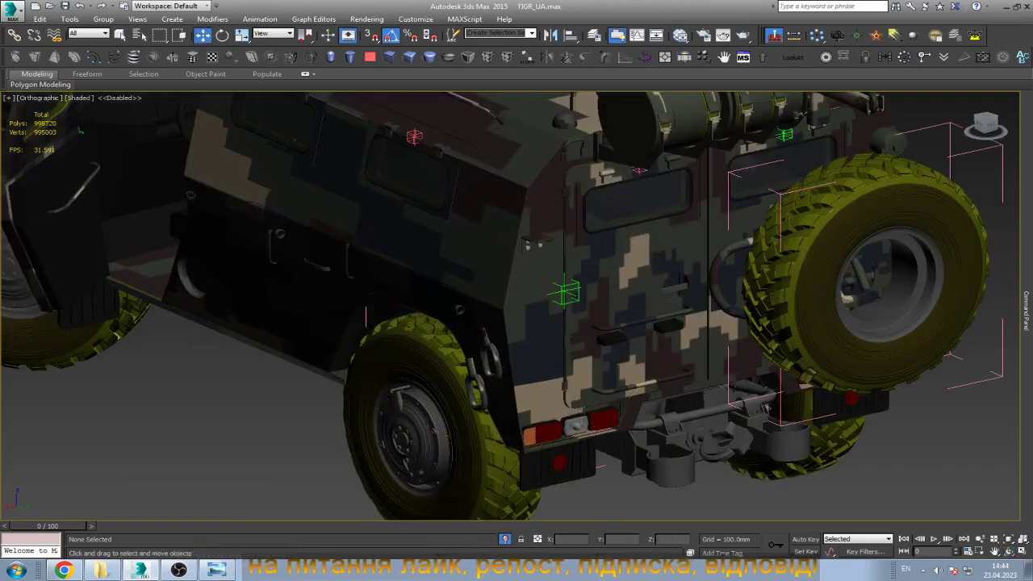
Select the rear door, then the helper on the rear door.
click(638, 267)
scroll(624, 295, up, 5)
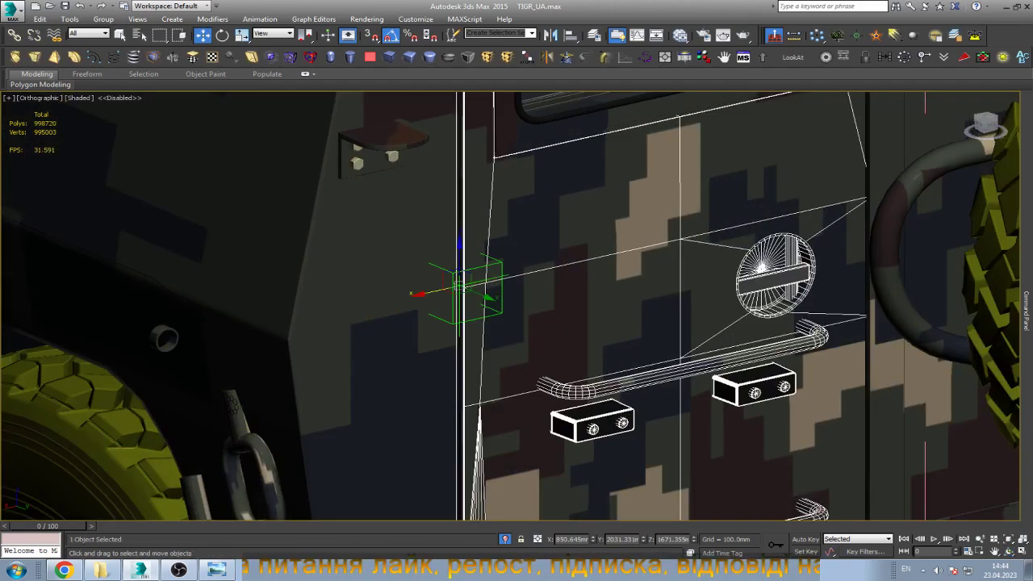
scroll(701, 319, down, 5)
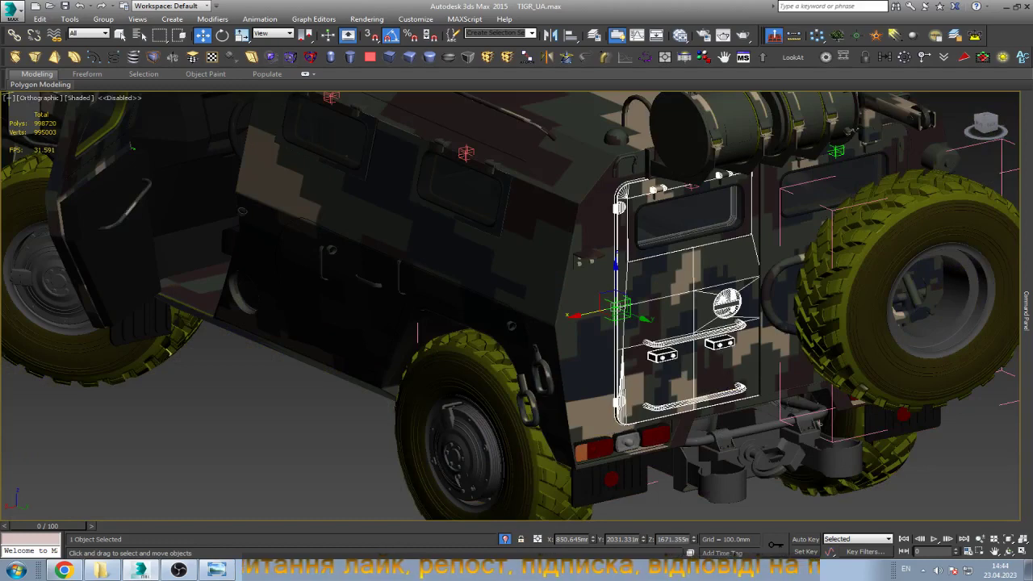
scroll(620, 300, up, 3)
click(616, 321)
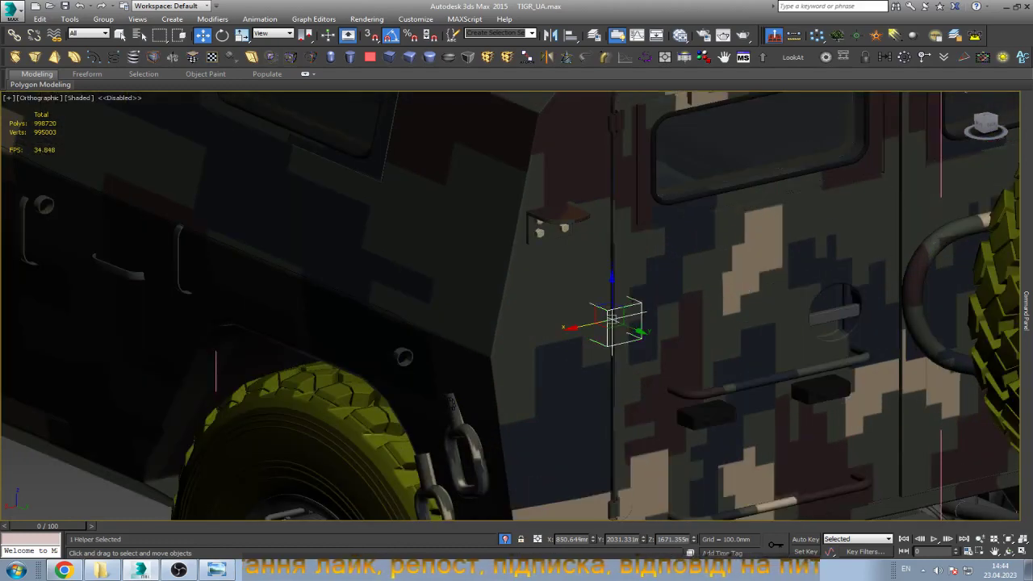
scroll(722, 321, down, 3)
scroll(722, 321, down, 2)
scroll(722, 327, down, 2)
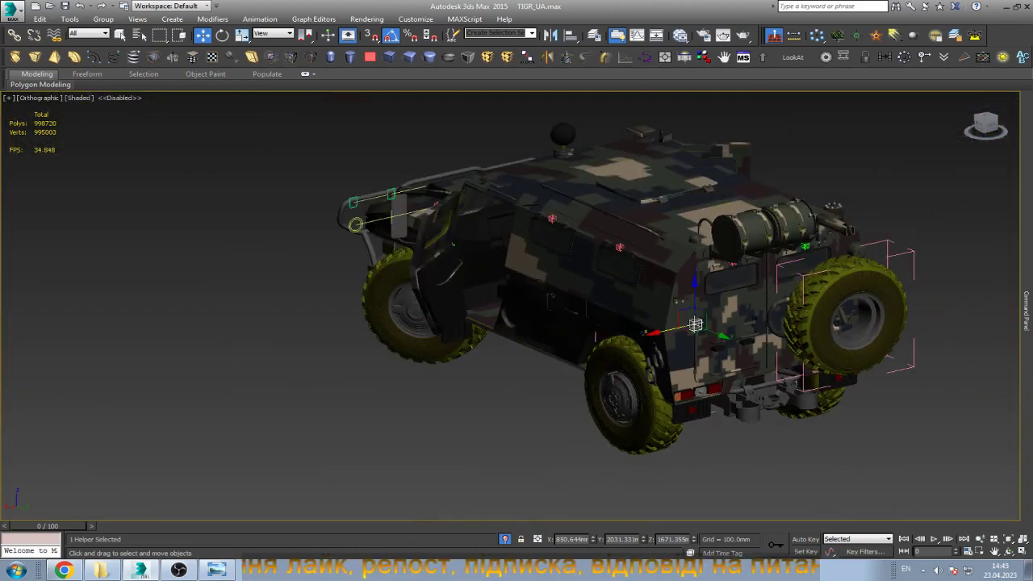
In Front view, copy the slider line upward as Line005 above the existing track.
key(f)
click(625, 313)
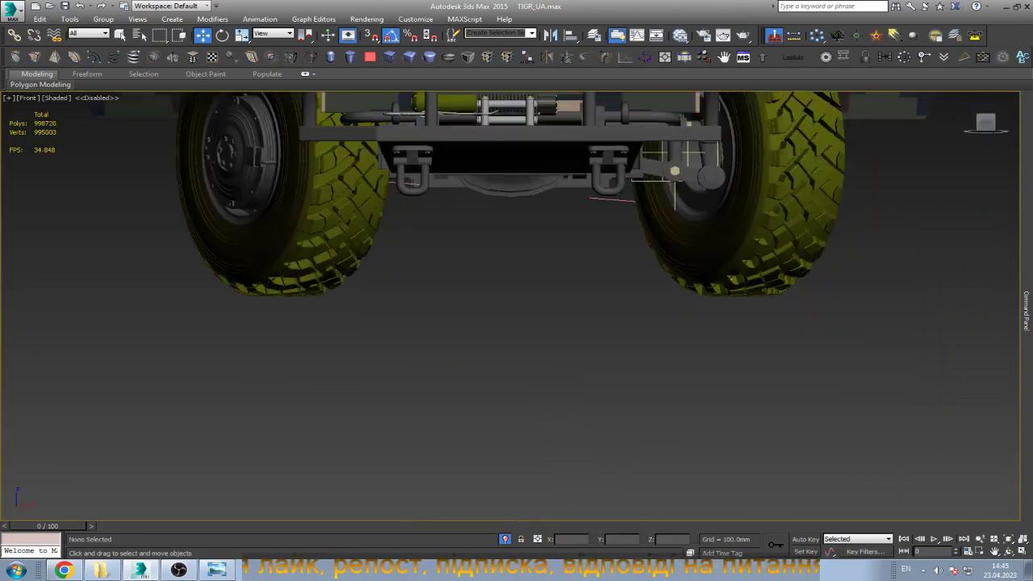
key(z)
scroll(776, 224, up, 2)
scroll(776, 225, up, 6)
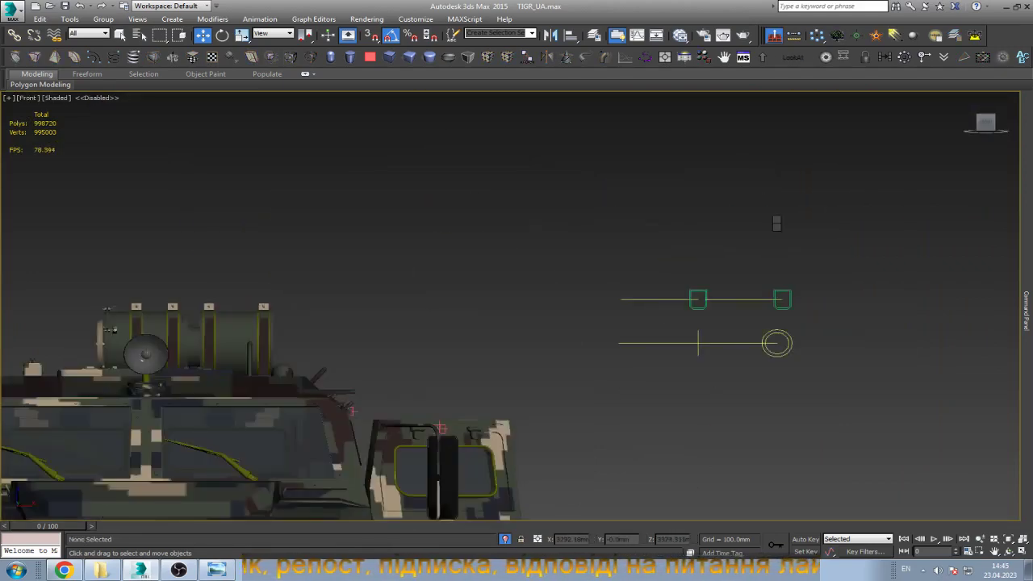
scroll(703, 226, up, 5)
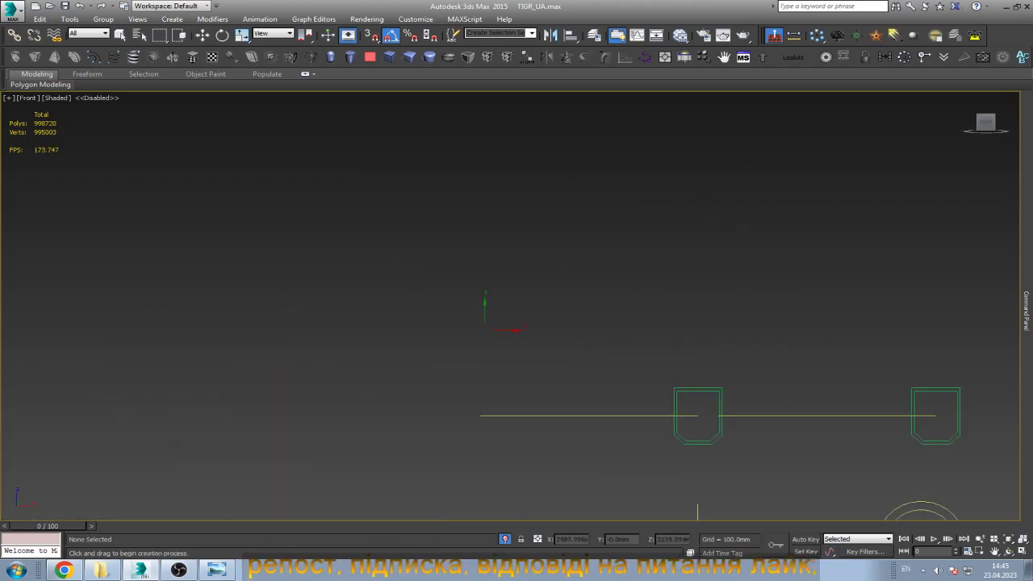
click(479, 306)
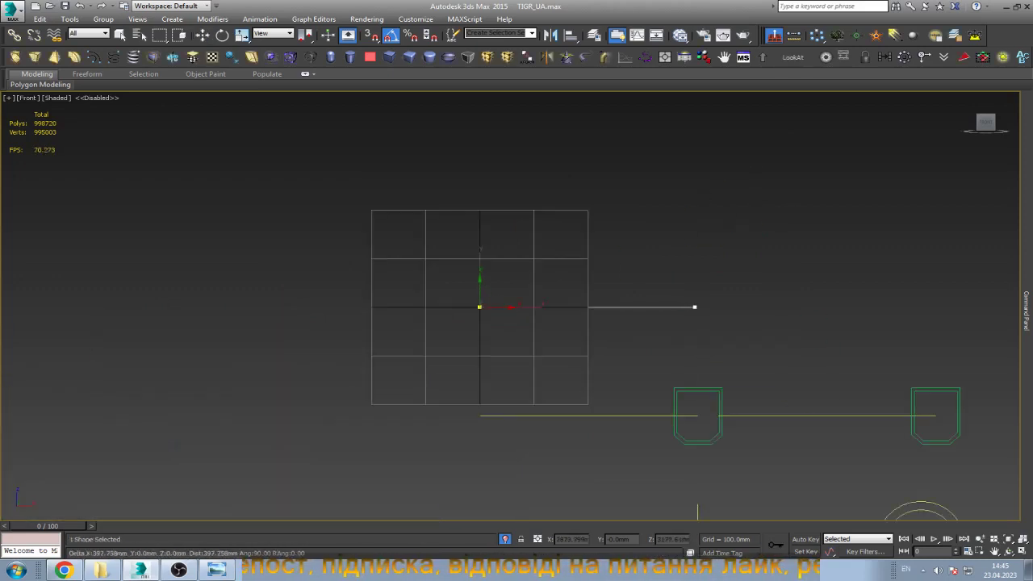
key(Escape)
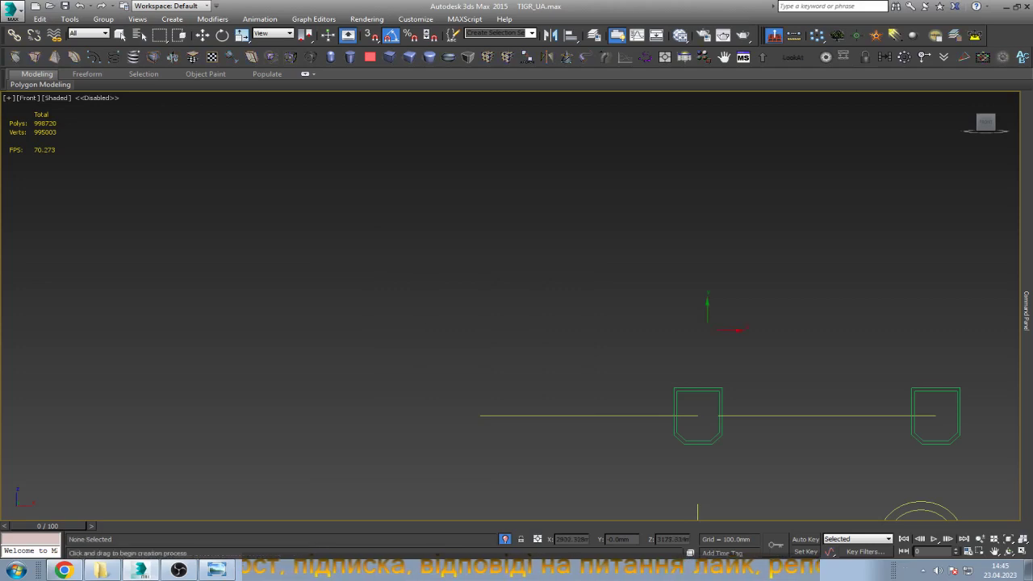
key(w)
click(592, 415)
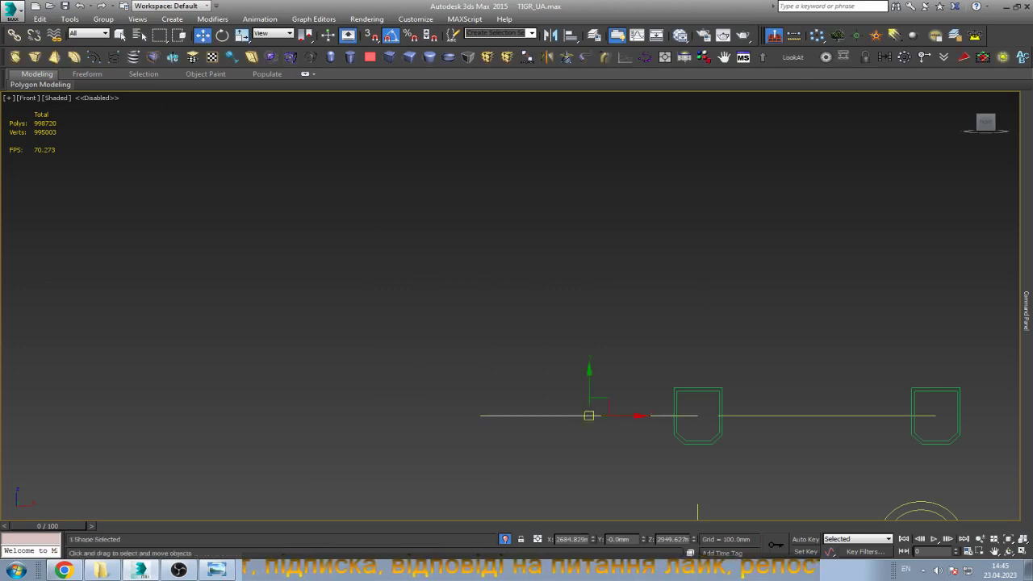
shift+drag(592, 414, 592, 286)
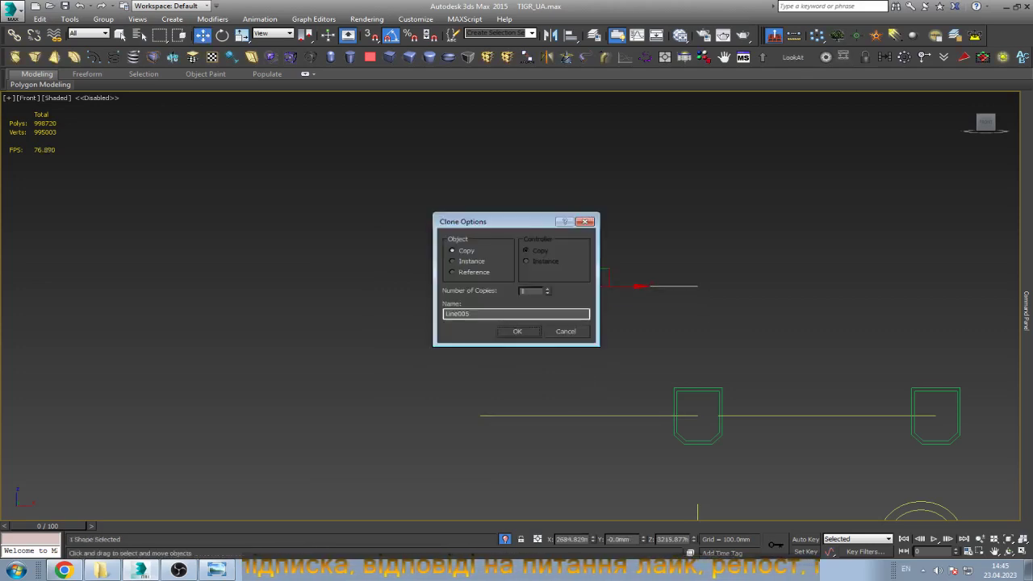
key(Return)
Instance-clone the shield control and swap its path from Line003 to Line005.
click(675, 419)
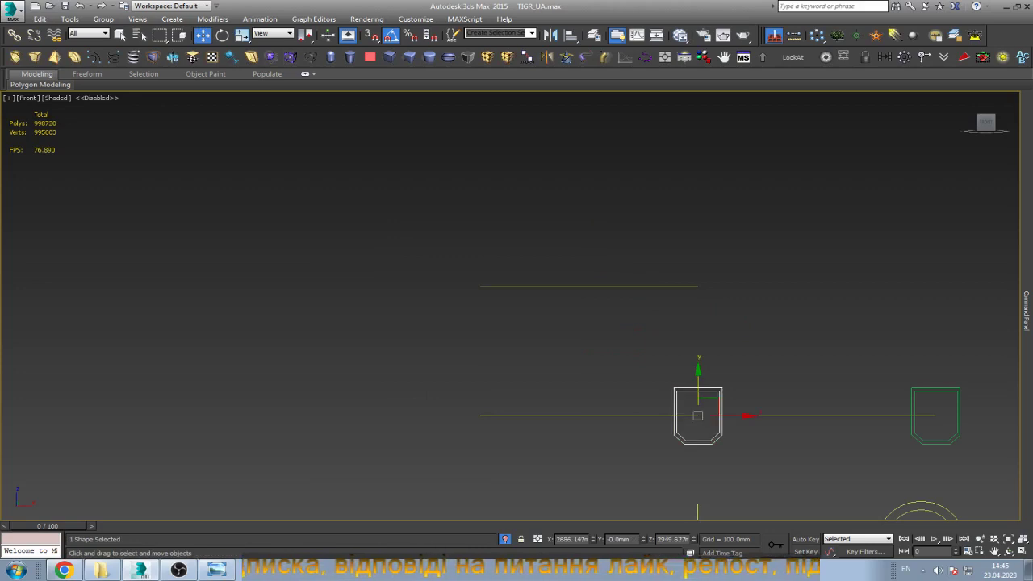
key(ctrl+v)
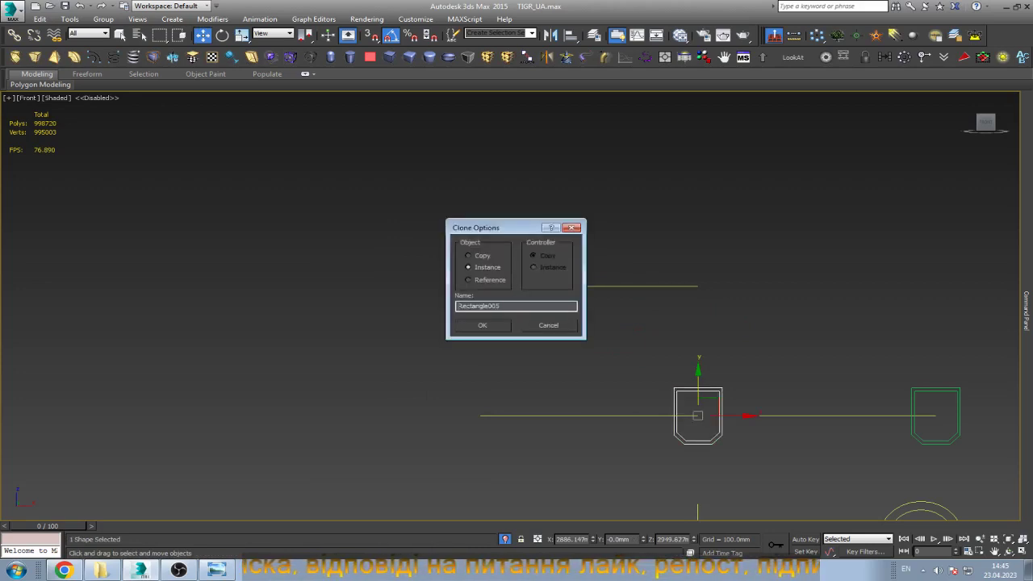
key(Return)
click(935, 98)
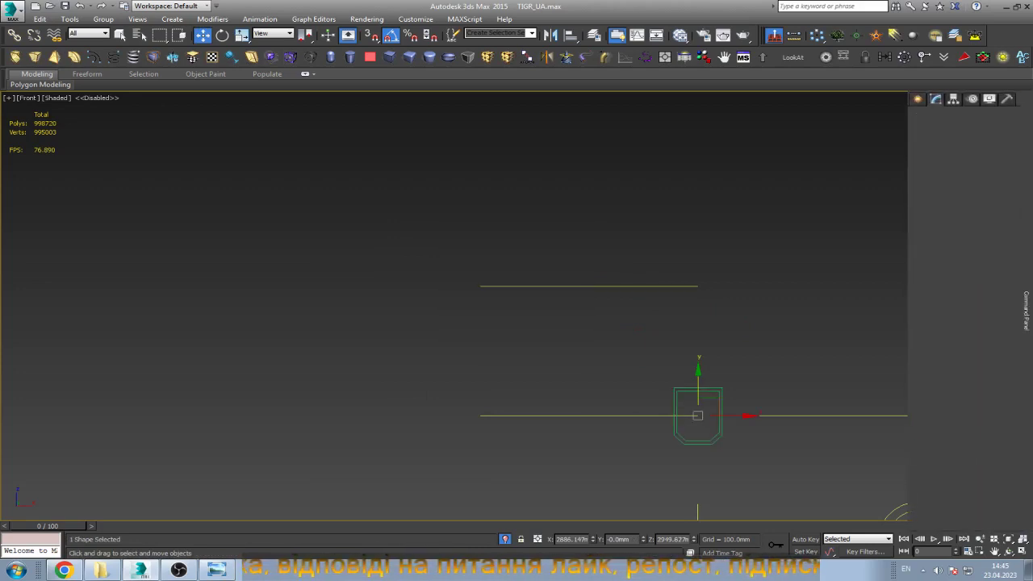
click(971, 99)
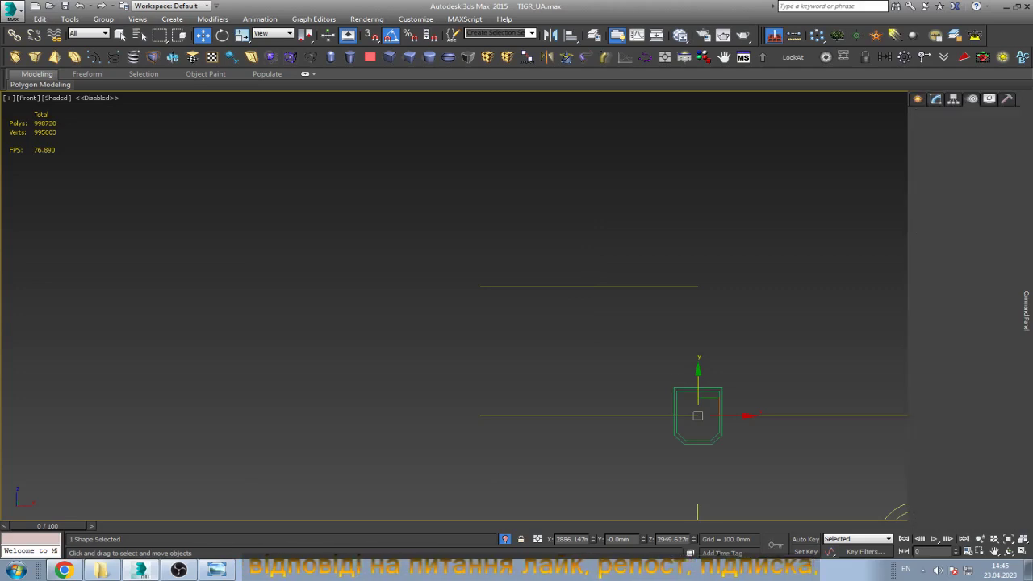
click(960, 374)
click(960, 363)
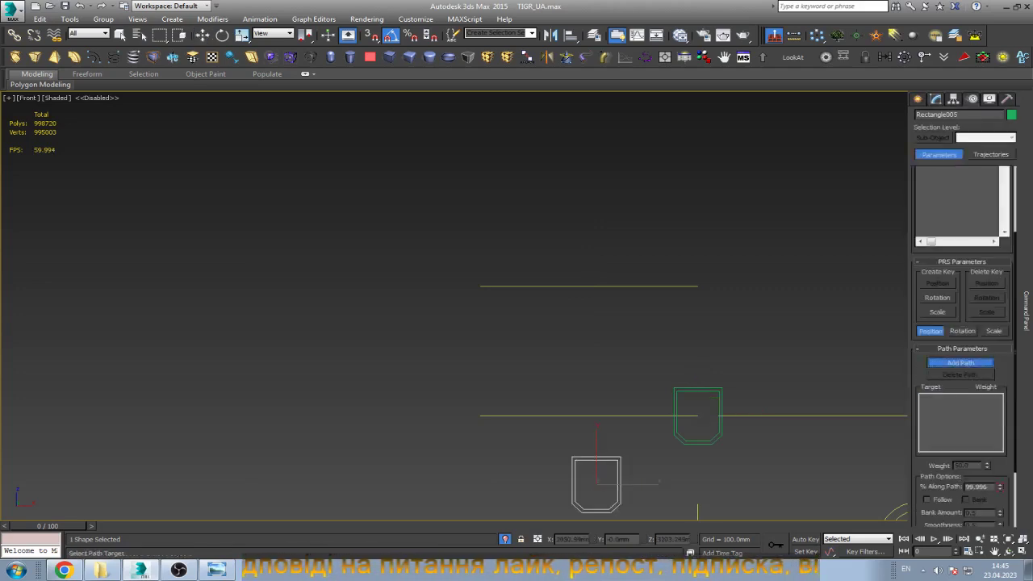
click(670, 286)
key(w)
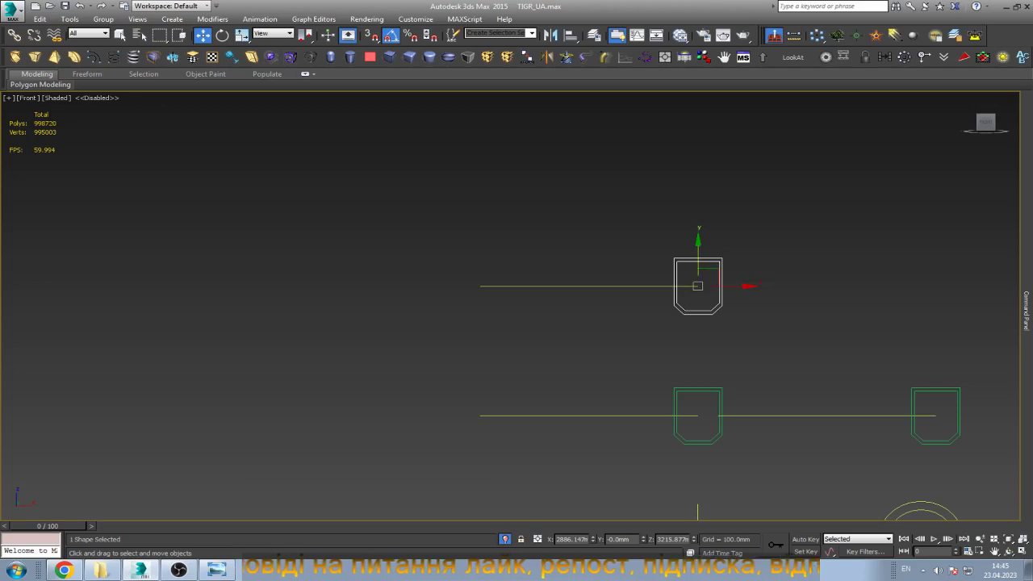
Orbit to the vehicle's rear and pick Rectangle005's path Percent as the wire source.
scroll(681, 324, down, 5)
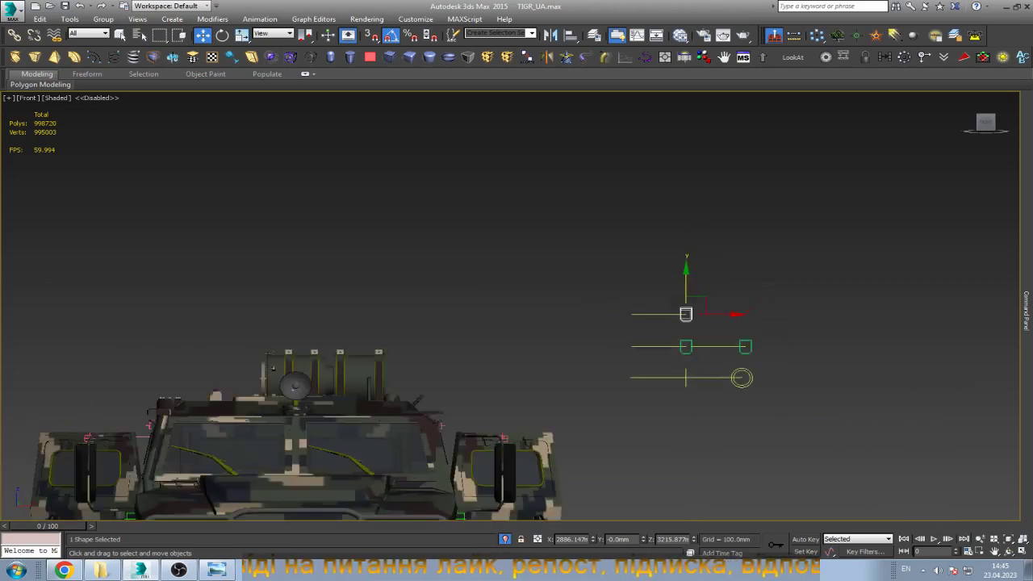
alt+middle_drag(516, 307, 614, 315)
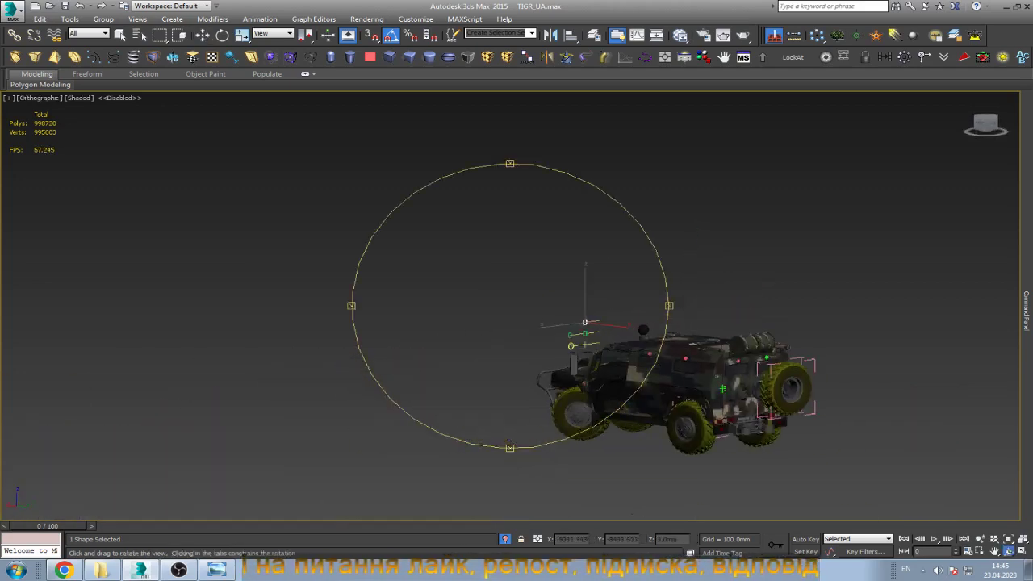
drag(584, 322, 484, 322)
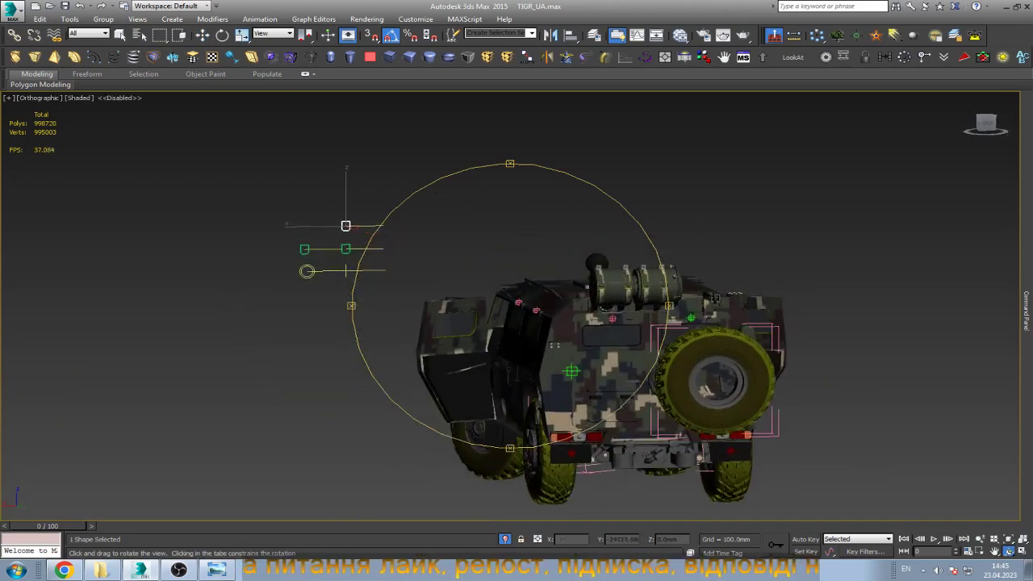
scroll(565, 322, up, 5)
scroll(586, 374, down, 3)
key(w)
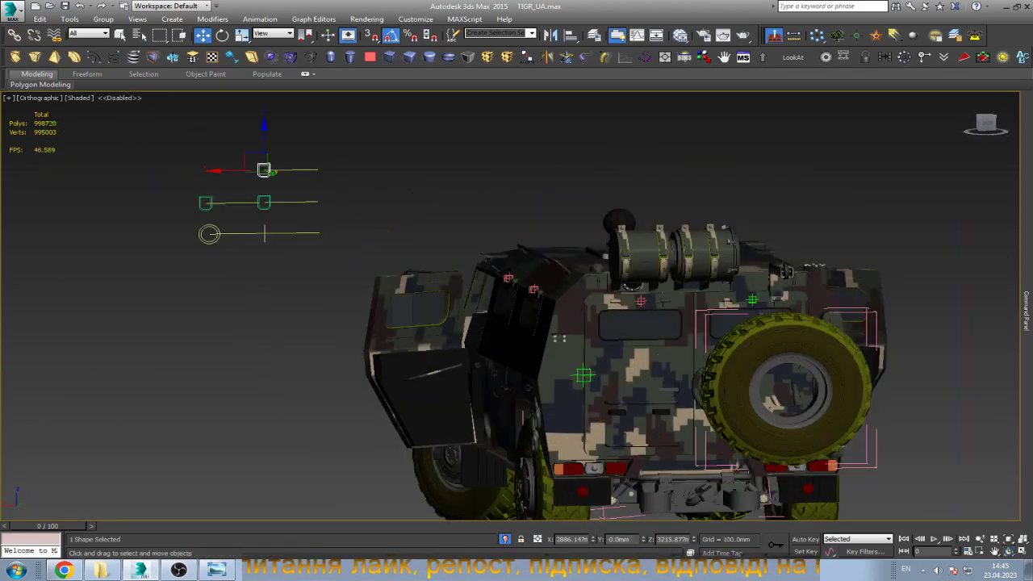
key(ctrl+5)
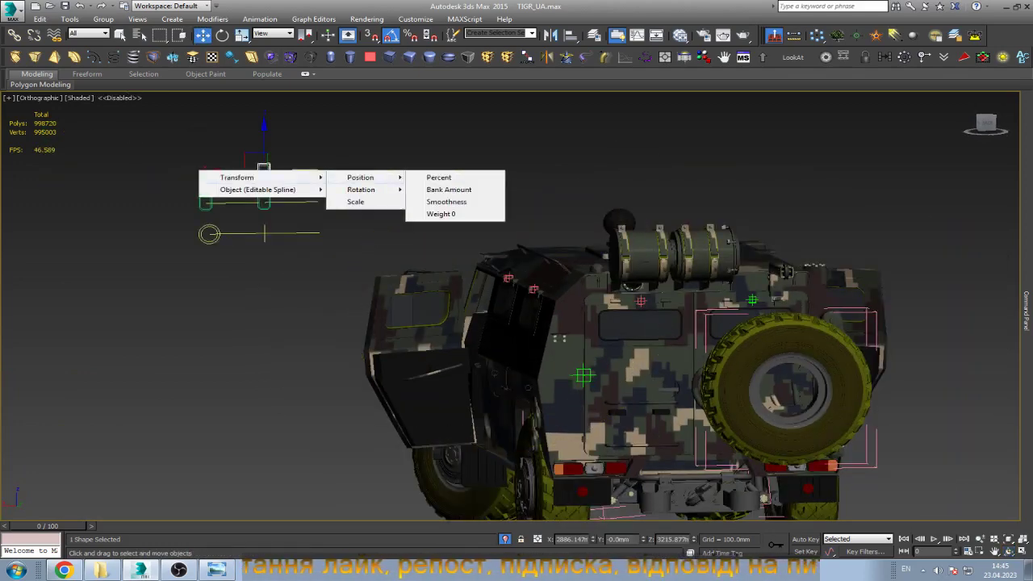
click(439, 177)
Connect Percent one-way to drive Point001's Z Rotation, then frame the helper from Top.
scroll(581, 371, up, 4)
scroll(585, 371, up, 4)
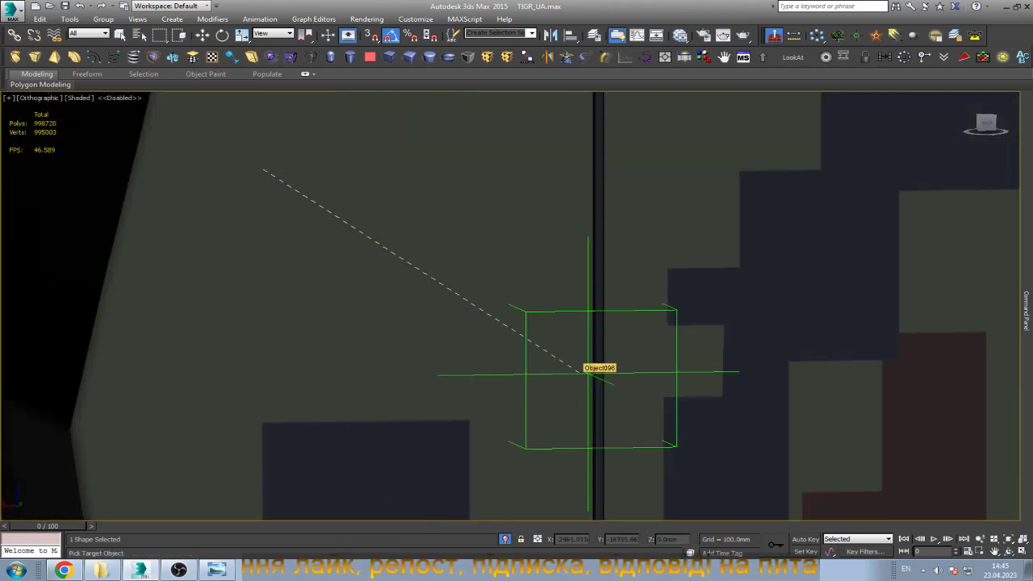
click(525, 312)
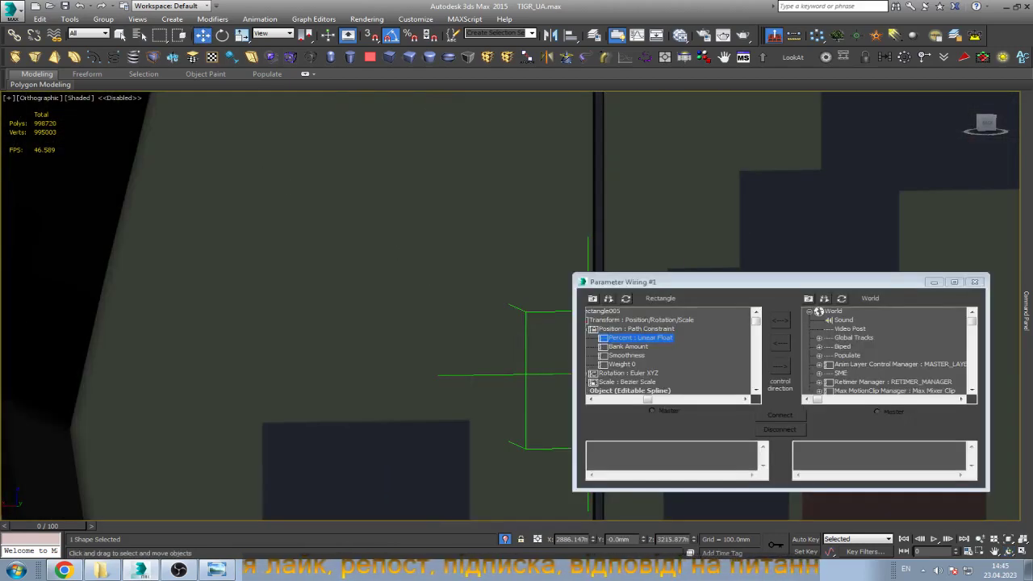
click(539, 373)
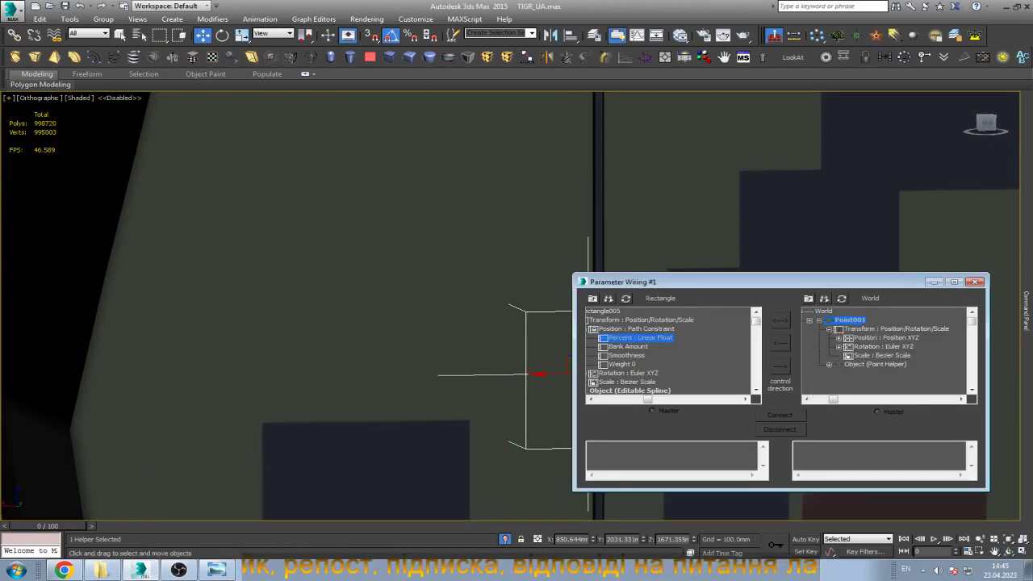
click(898, 373)
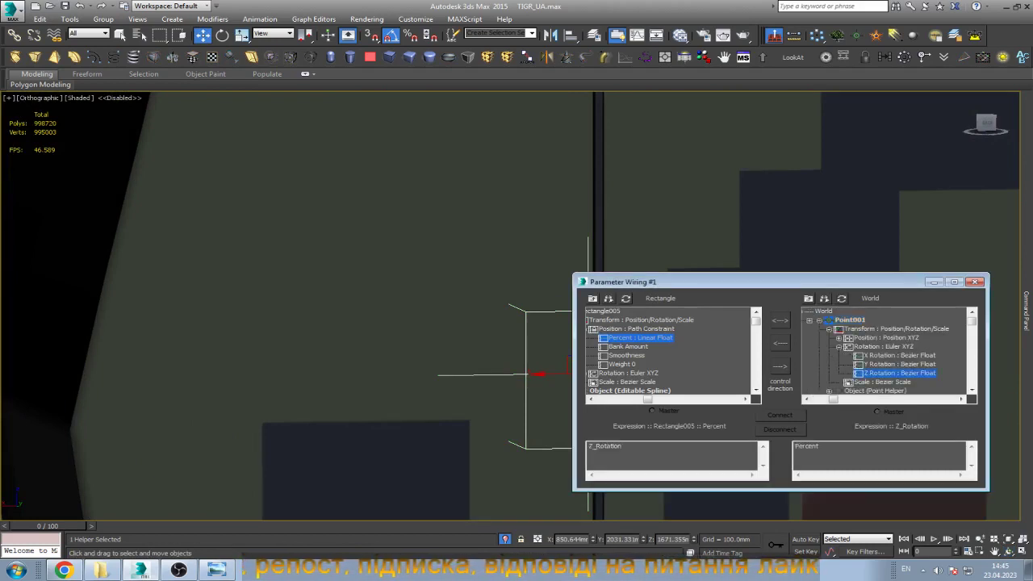
click(780, 366)
click(779, 415)
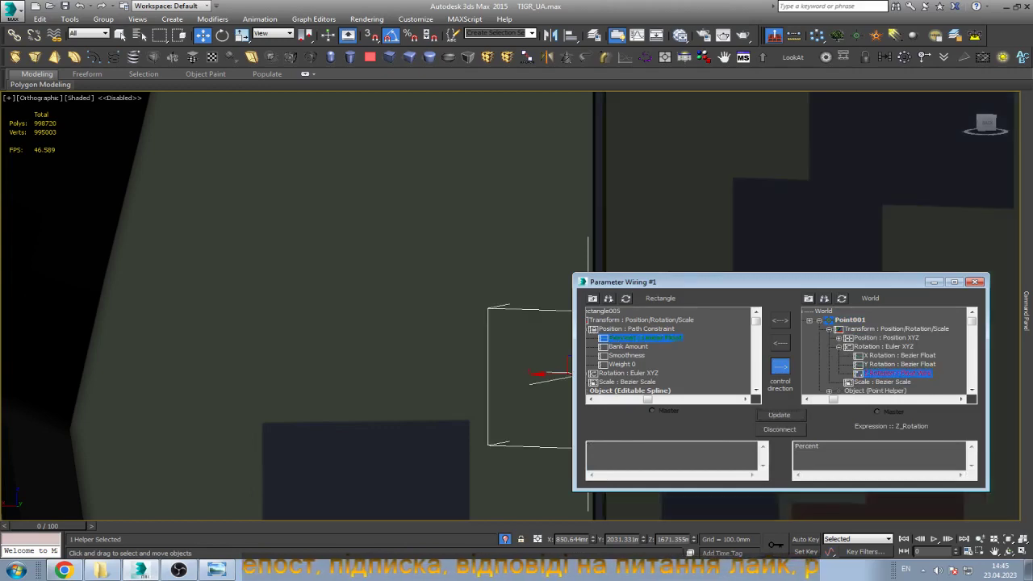
click(934, 281)
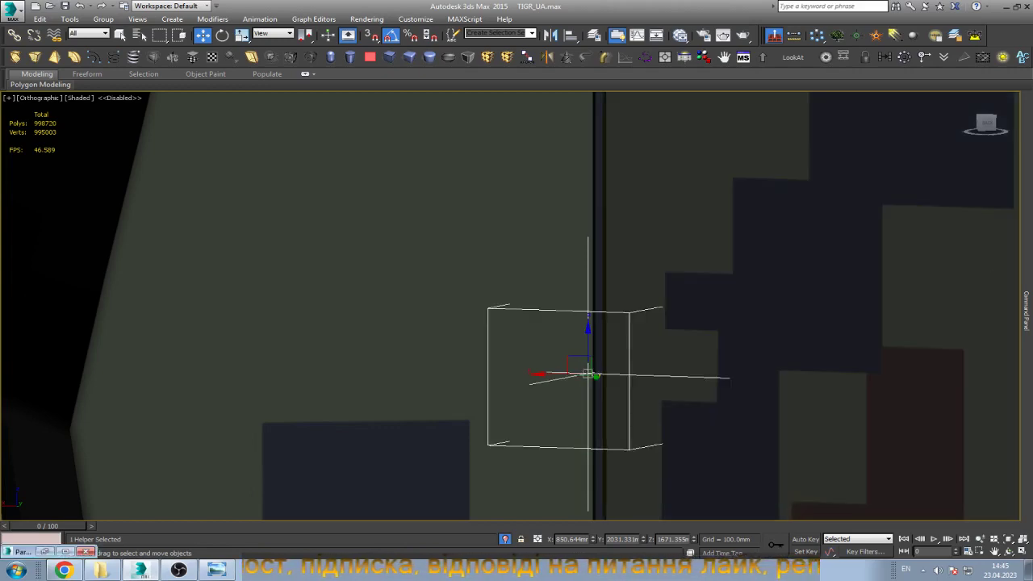
key(t)
key(z)
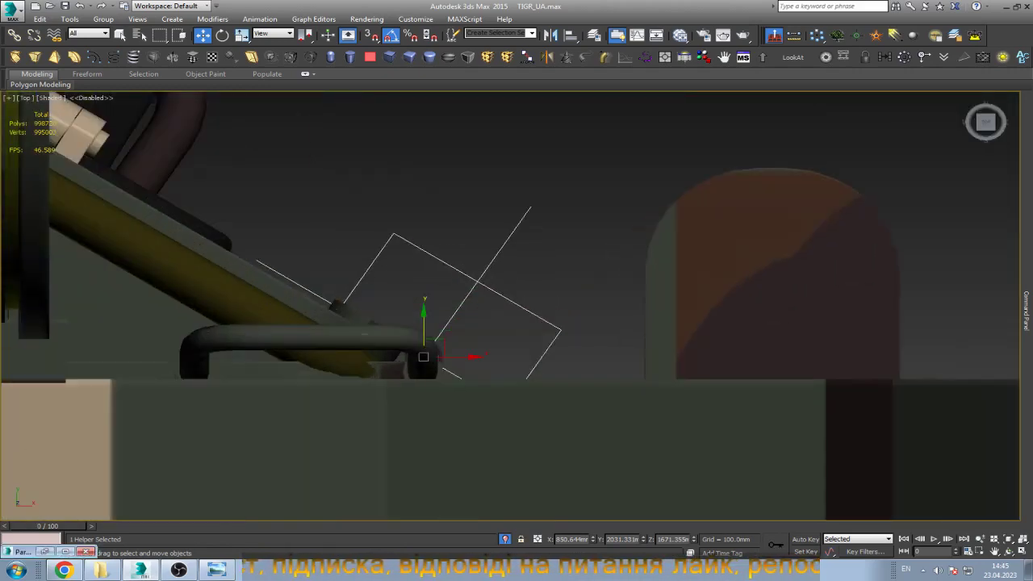
Rotate the door helper -25 degrees about Z and orbit around the rear door.
key(e)
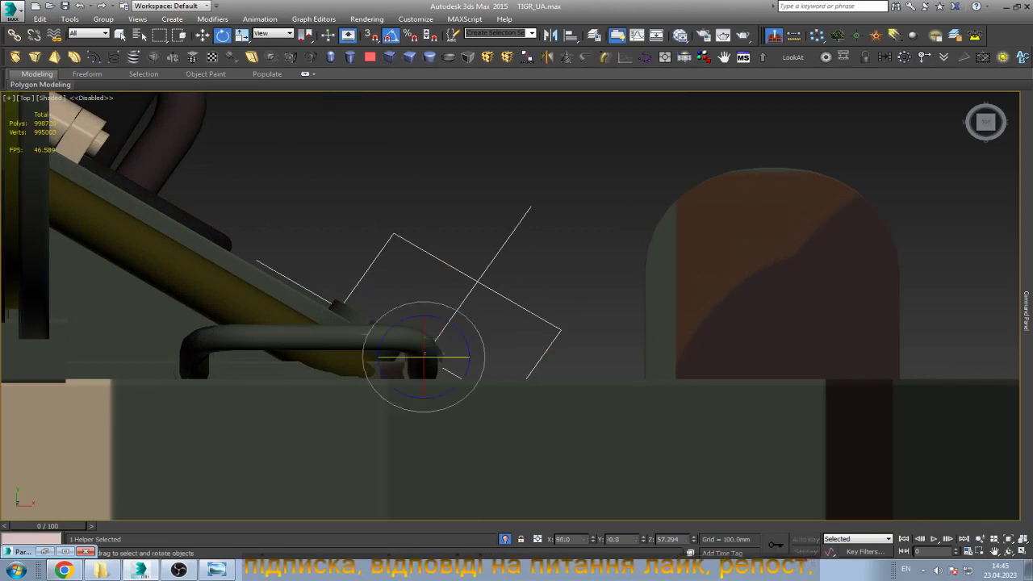
drag(454, 374, 472, 347)
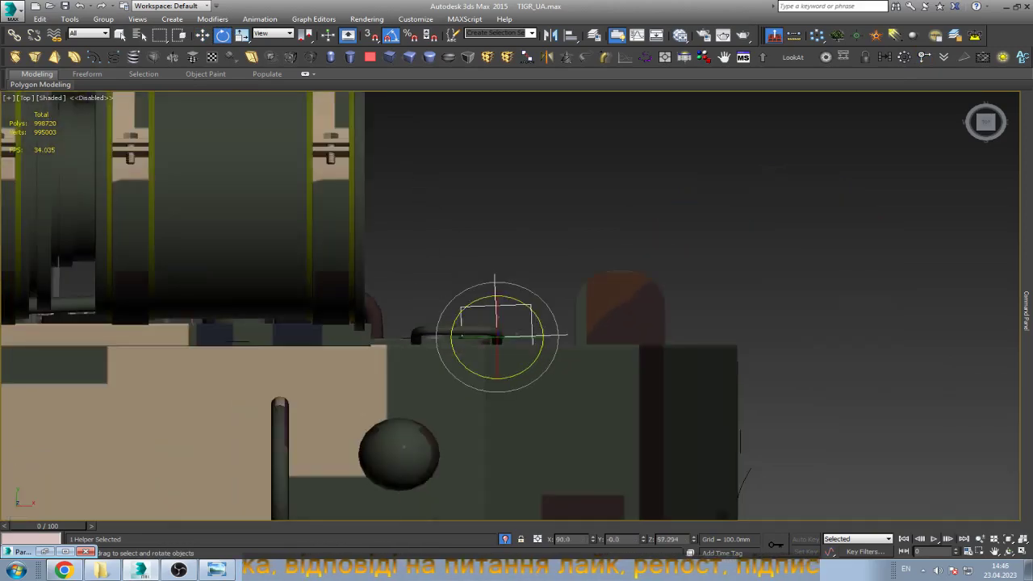
mouse_move(496, 334)
alt+middle_down()
mouse_move(509, 242)
mouse_move(420, 274)
alt+middle_up()
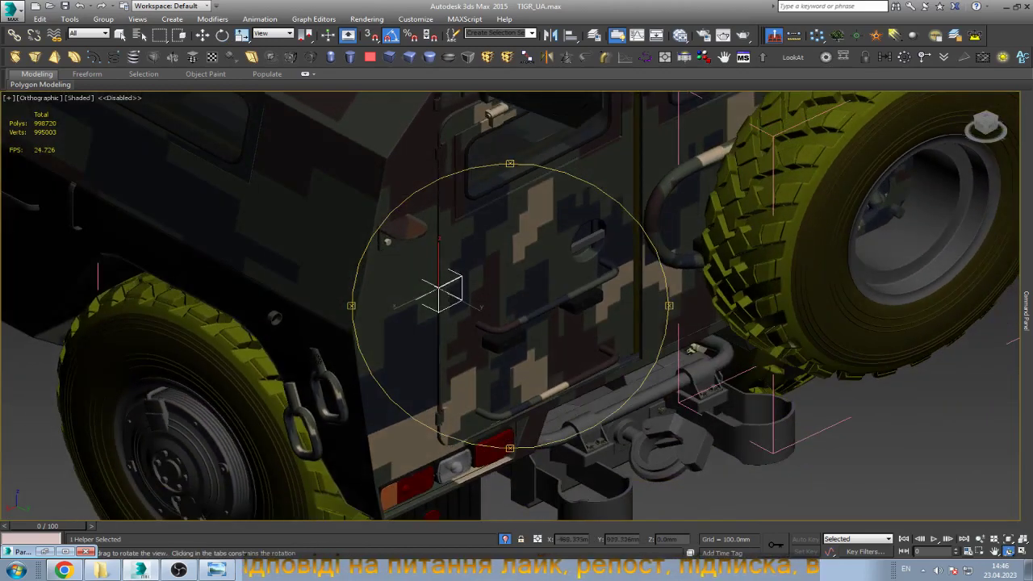
scroll(504, 426, up, 5)
alt+middle_drag(503, 425, 536, 415)
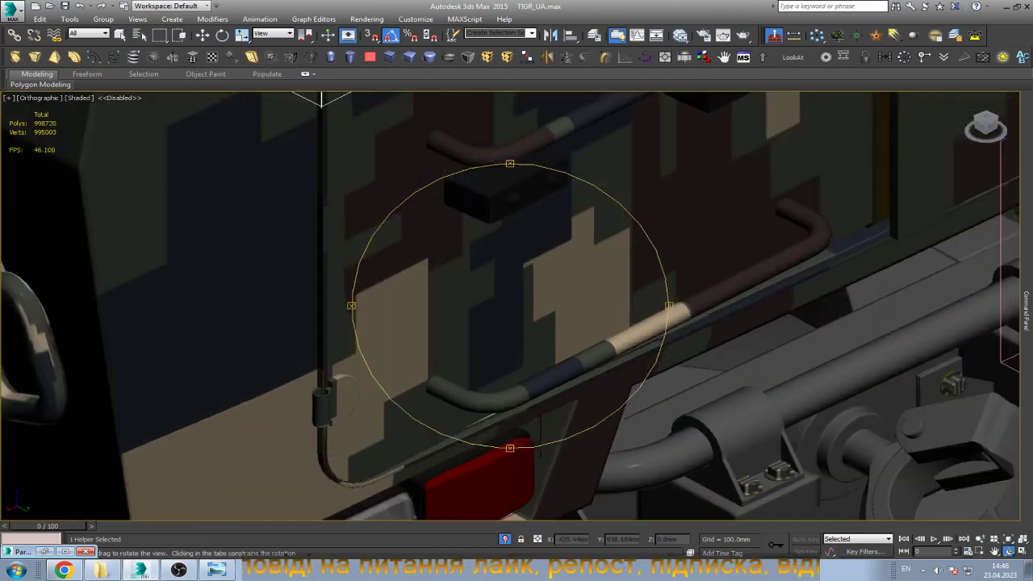
scroll(509, 305, up, 5)
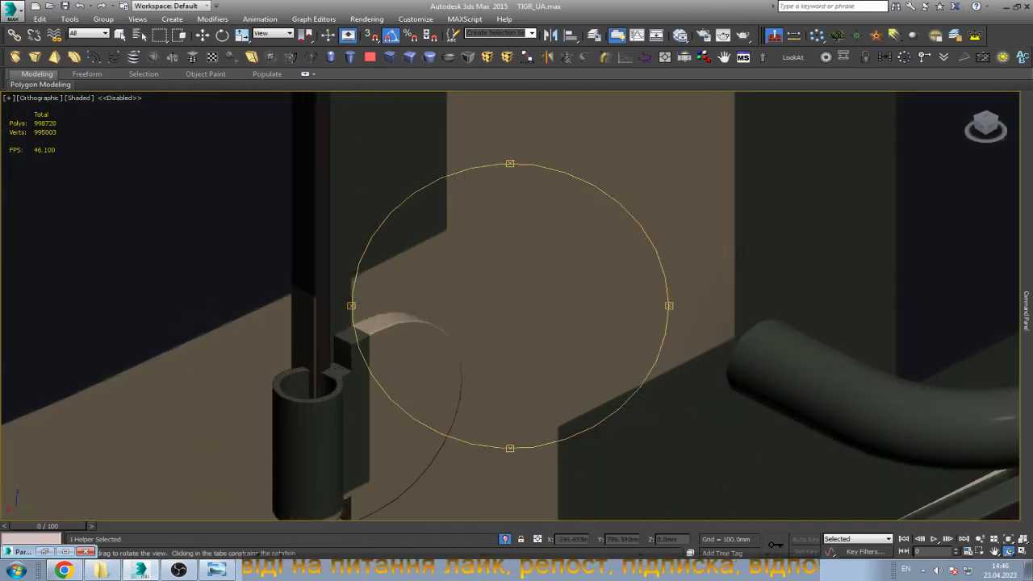
scroll(510, 305, down, 5)
scroll(510, 305, up, 3)
Frame the helper closely in a wireframe Left view with rotation active.
alt+middle_drag(510, 305, 564, 306)
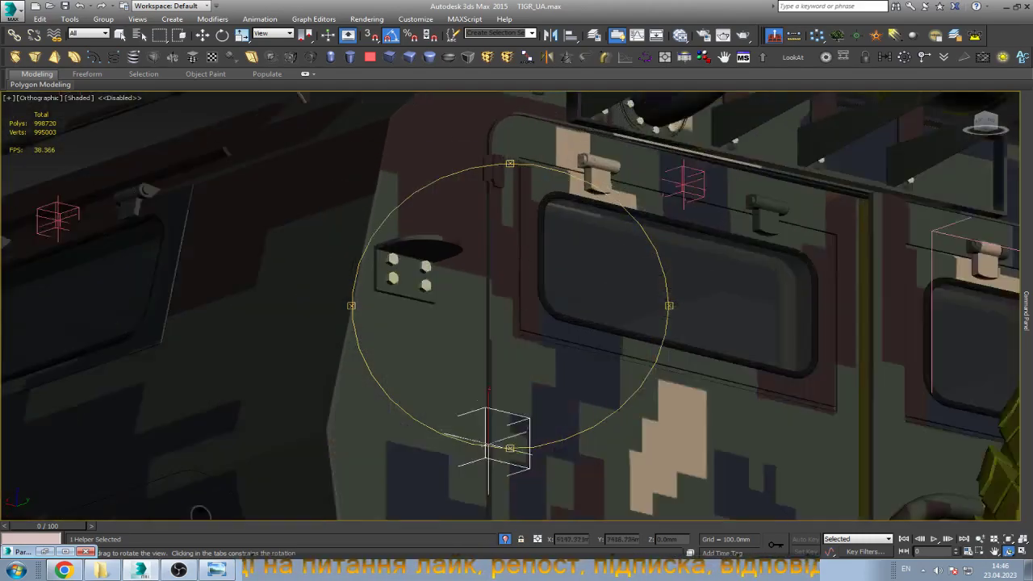
scroll(510, 305, up, 5)
scroll(510, 305, down, 3)
scroll(510, 305, down, 3)
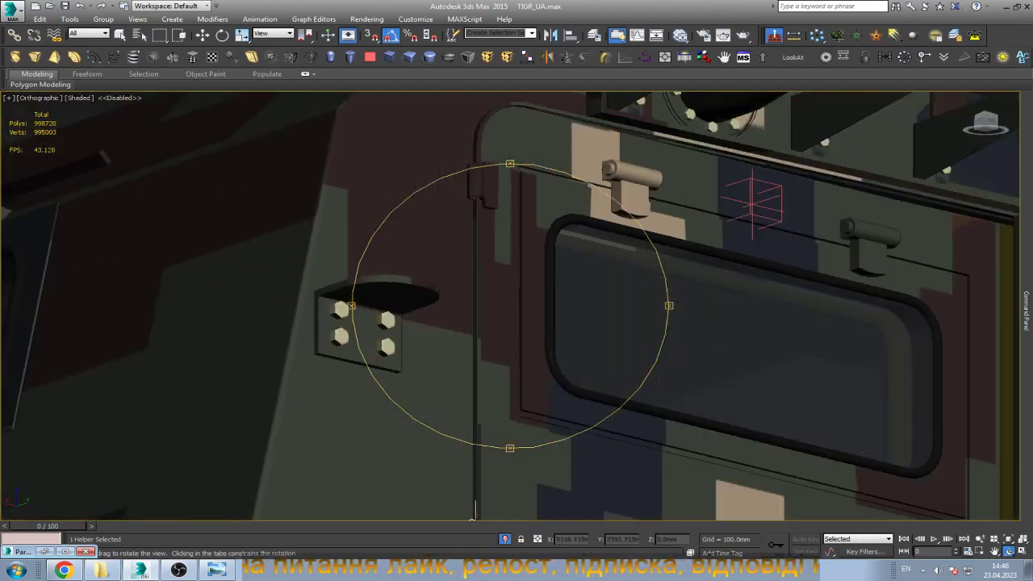
scroll(509, 305, down, 3)
alt+middle_drag(510, 304, 524, 306)
scroll(510, 305, up, 5)
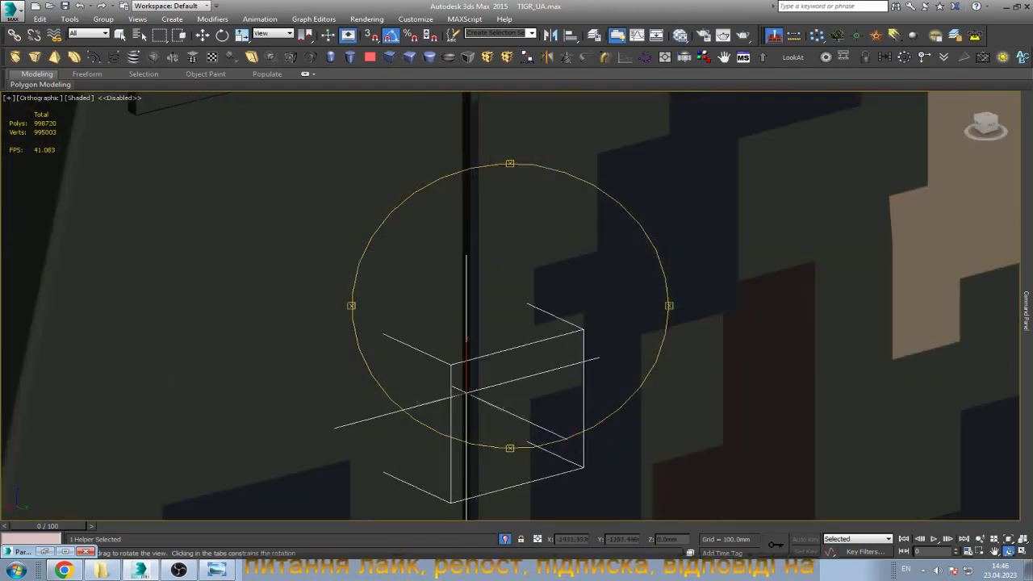
key(e)
key(l)
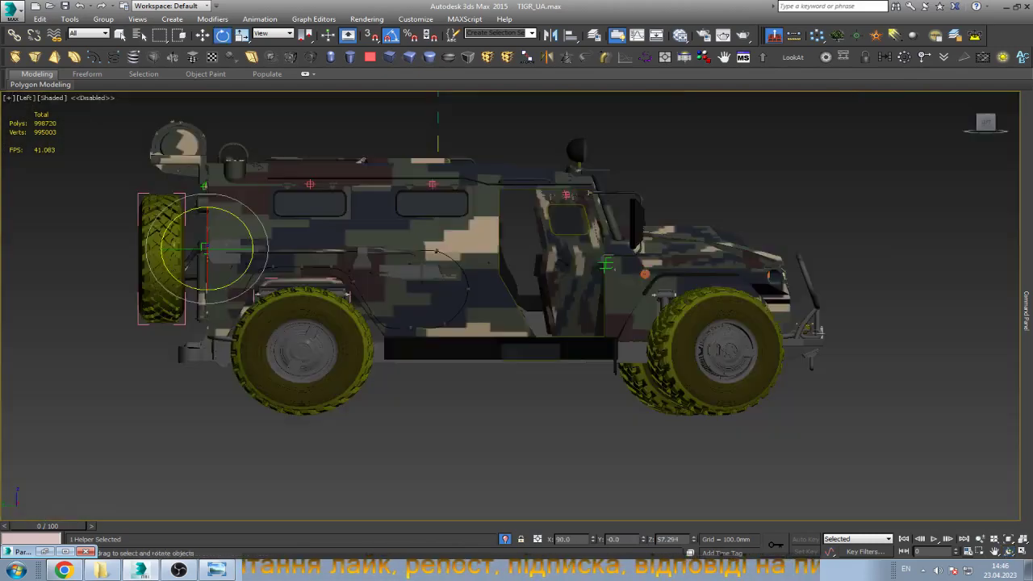
key(z)
key(F3)
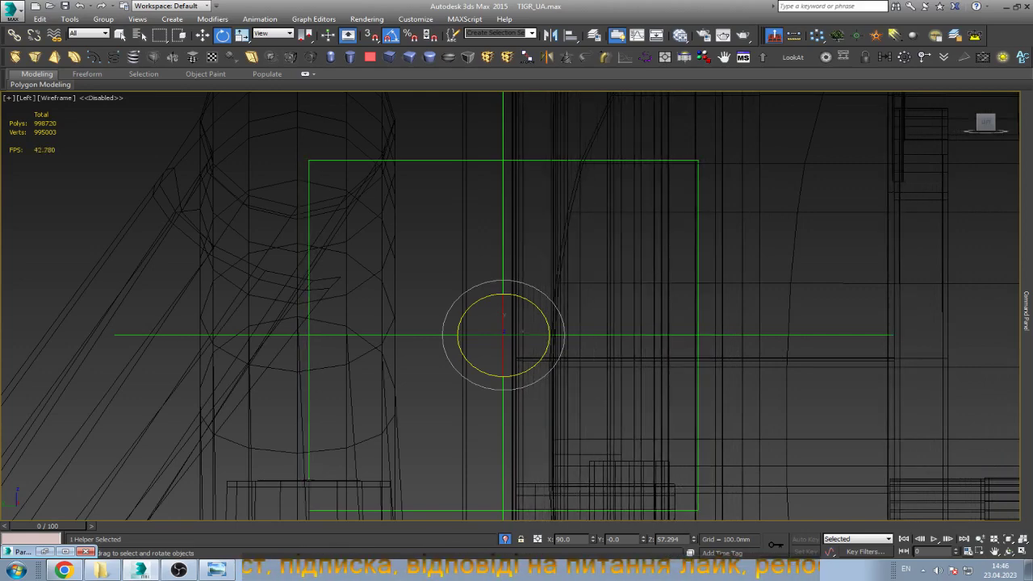
key(w)
scroll(508, 323, down, 3)
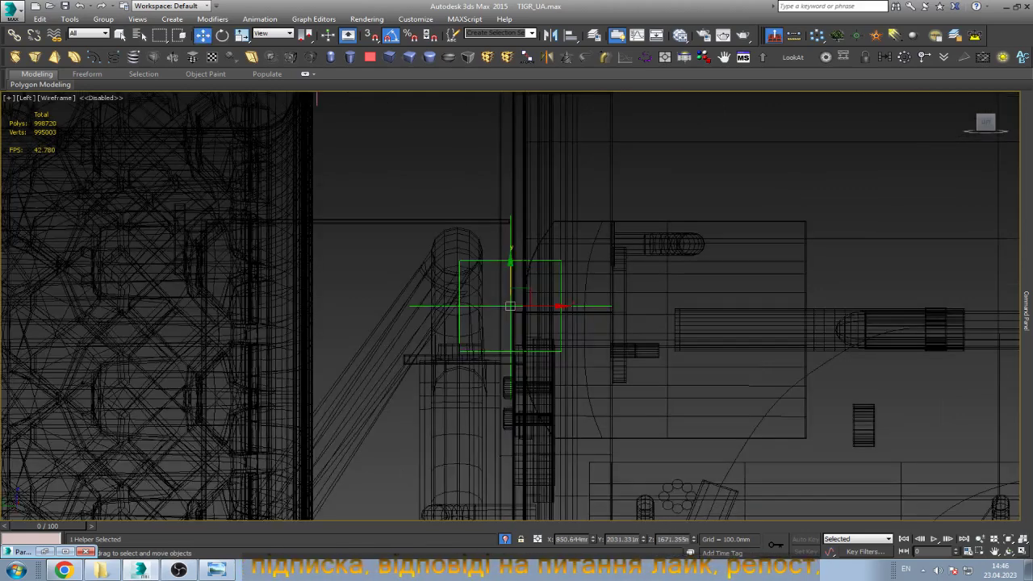
click(1007, 551)
drag(565, 242, 500, 266)
drag(509, 307, 460, 311)
key(F3)
scroll(516, 306, up, 5)
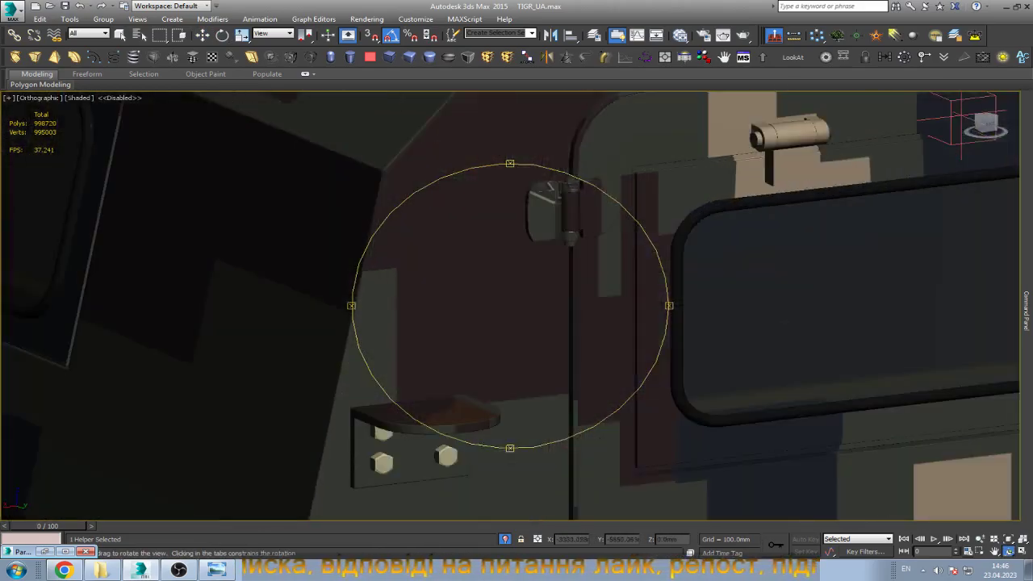
scroll(516, 306, up, 3)
key(Escape)
click(516, 225)
alt+middle_drag(516, 226, 484, 242)
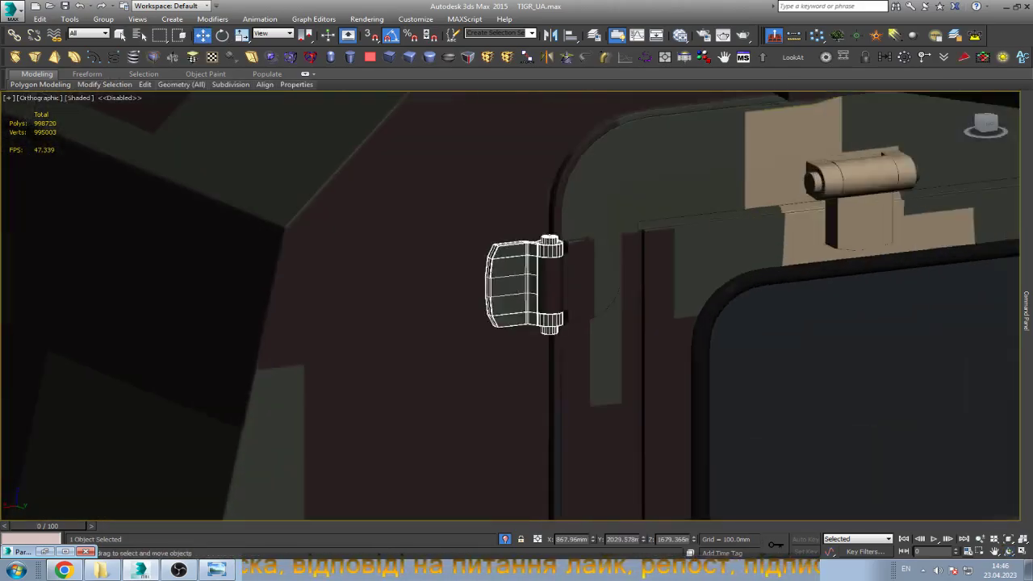
scroll(621, 242, up, 5)
scroll(577, 267, down, 3)
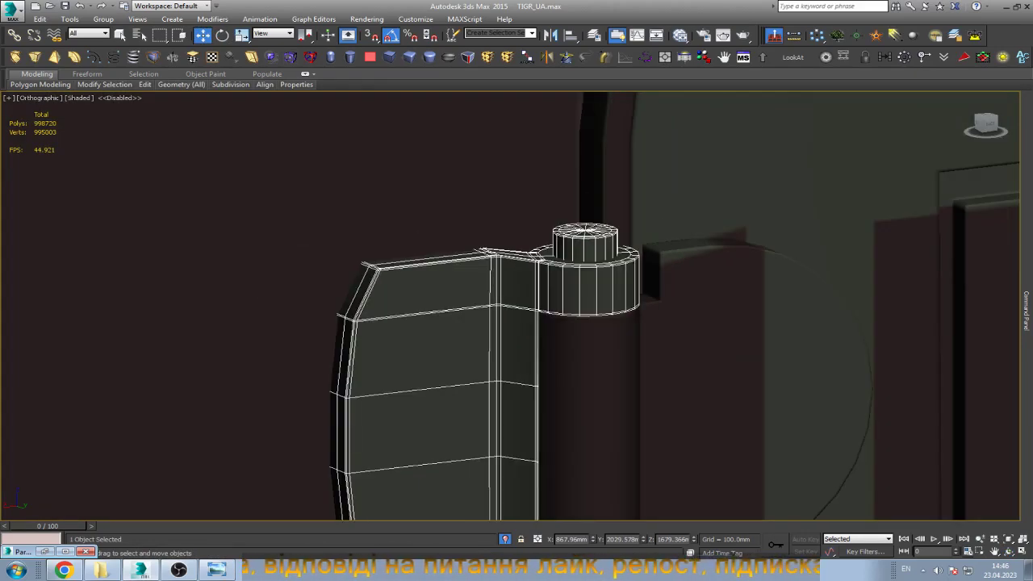
key(Delete)
key(ctrl+z)
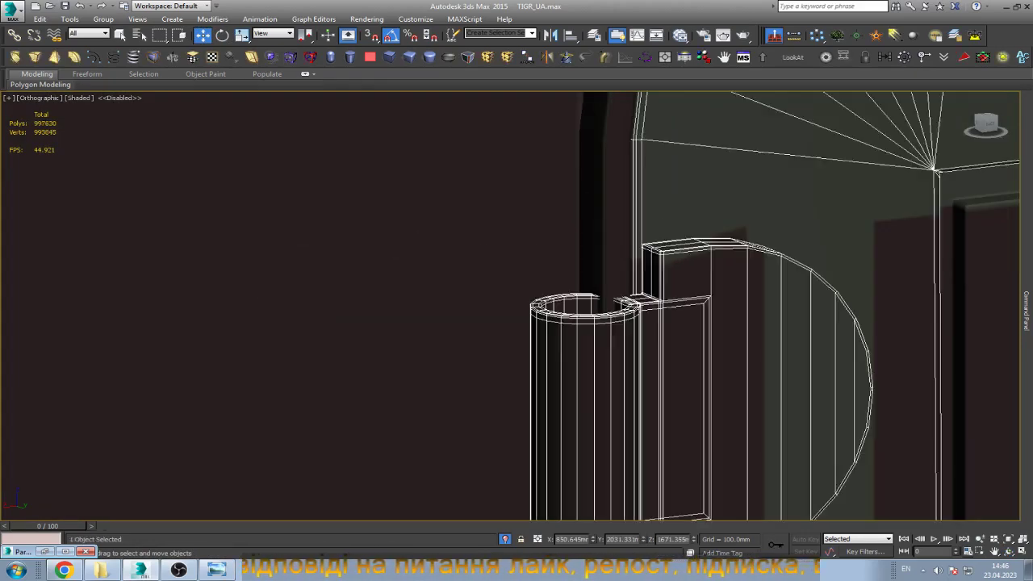
scroll(605, 355, down, 3)
scroll(605, 355, up, 1)
scroll(605, 355, up, 2)
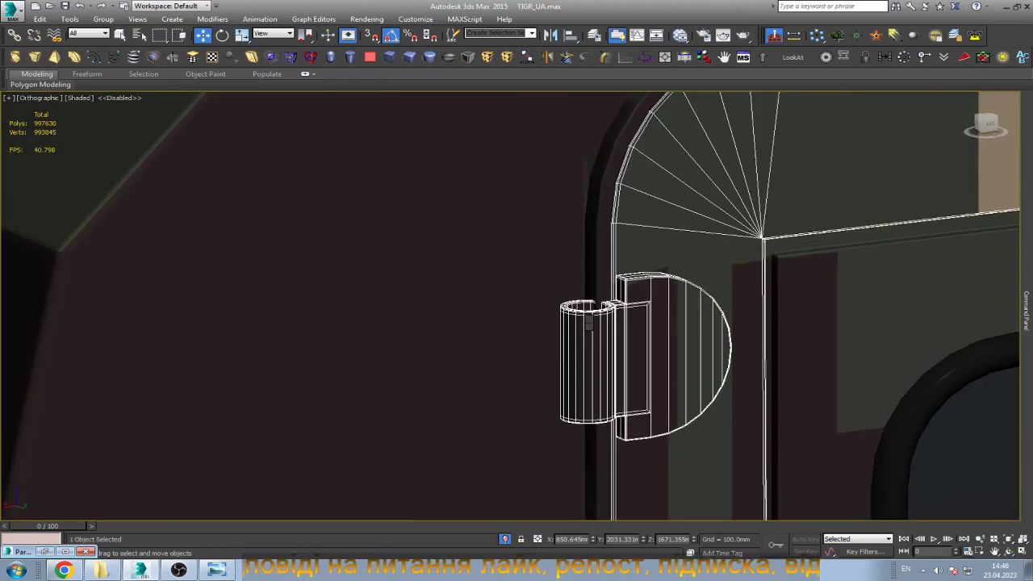
key(ctrl+v)
key(Return)
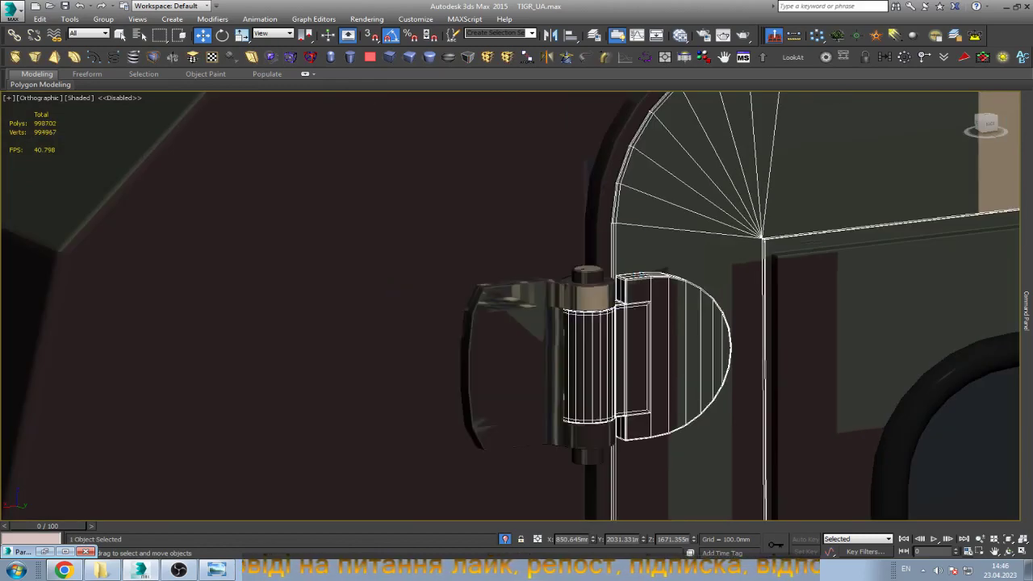
click(242, 363)
click(1027, 306)
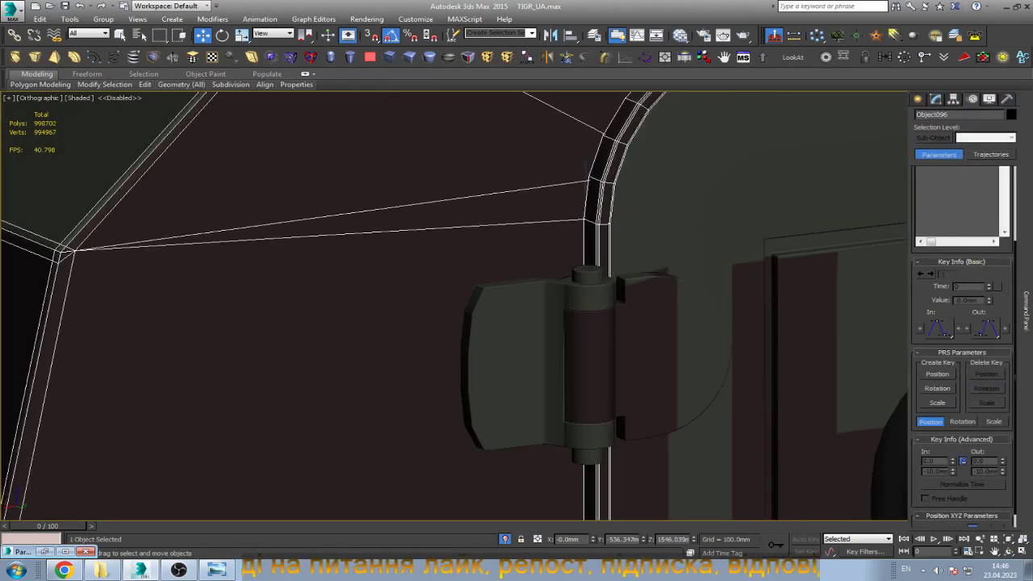
key(Delete)
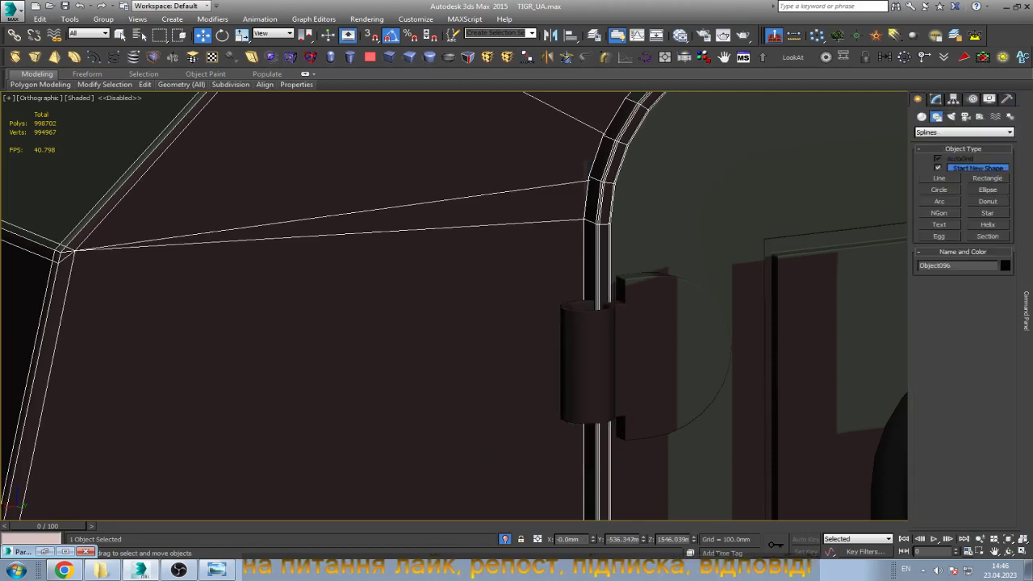
key(ctrl+z)
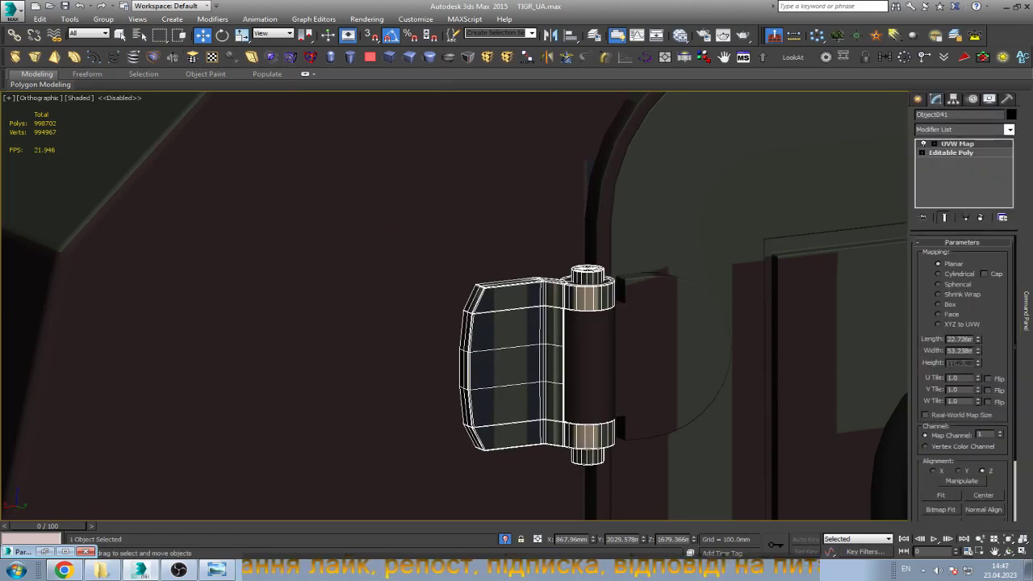
scroll(539, 229, down, 3)
Select the top slider control and slide it to test the rear panel.
scroll(538, 229, down, 5)
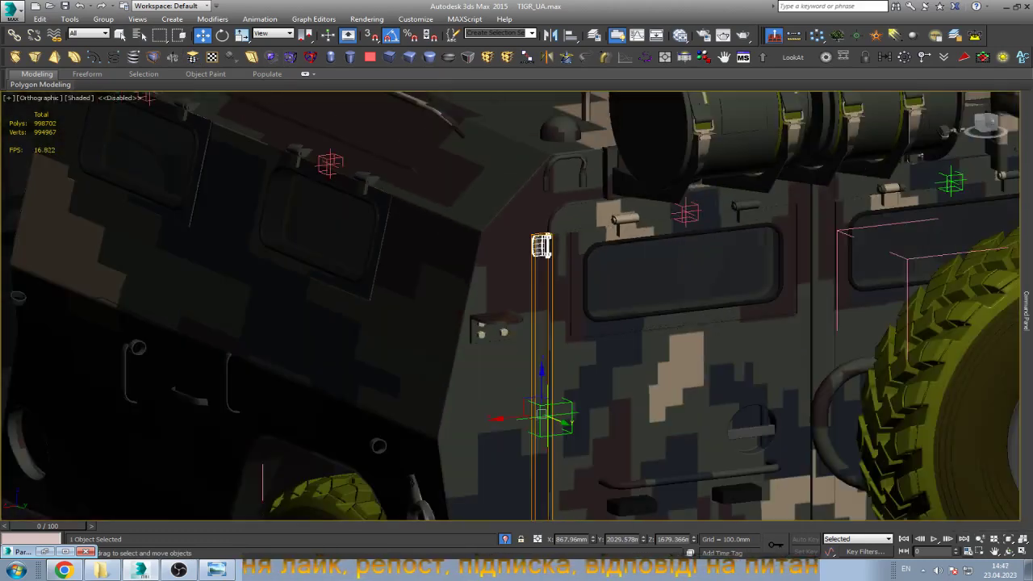
scroll(540, 227, down, 3)
key(ctrl+d)
scroll(734, 339, down, 3)
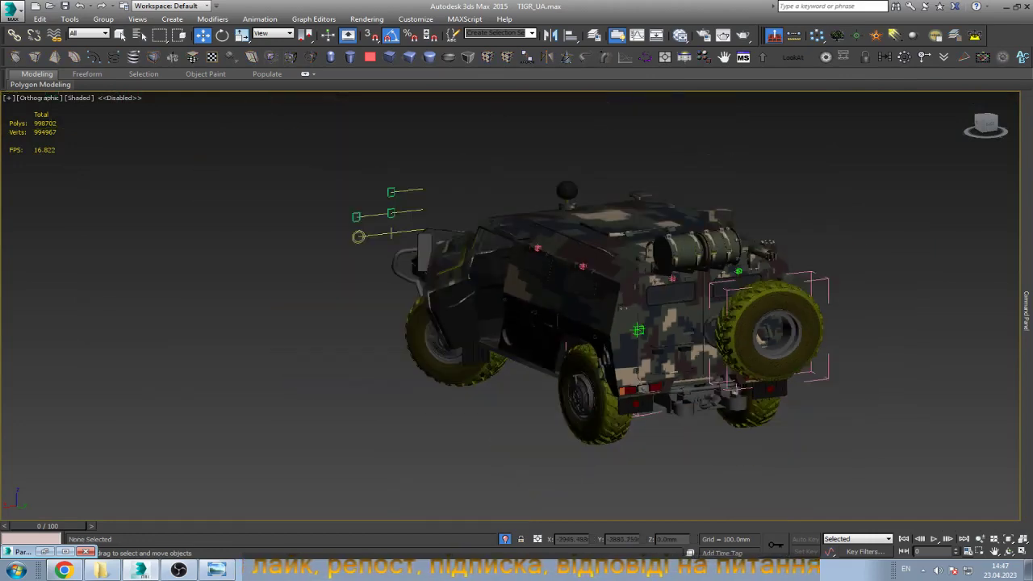
scroll(395, 184, up, 3)
click(387, 194)
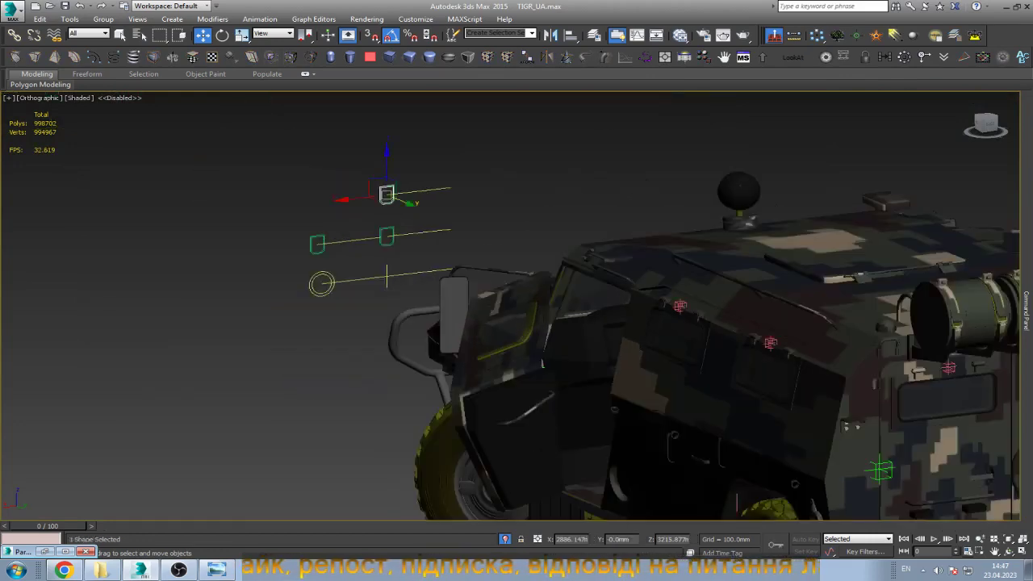
alt+middle_drag(388, 194, 355, 196)
mouse_move(388, 192)
mouse_down()
mouse_move(356, 196)
mouse_move(433, 188)
mouse_move(388, 192)
mouse_up()
Change the Z_Rotation wire expression to 2*Percent, update it, and test the door swing.
click(45, 551)
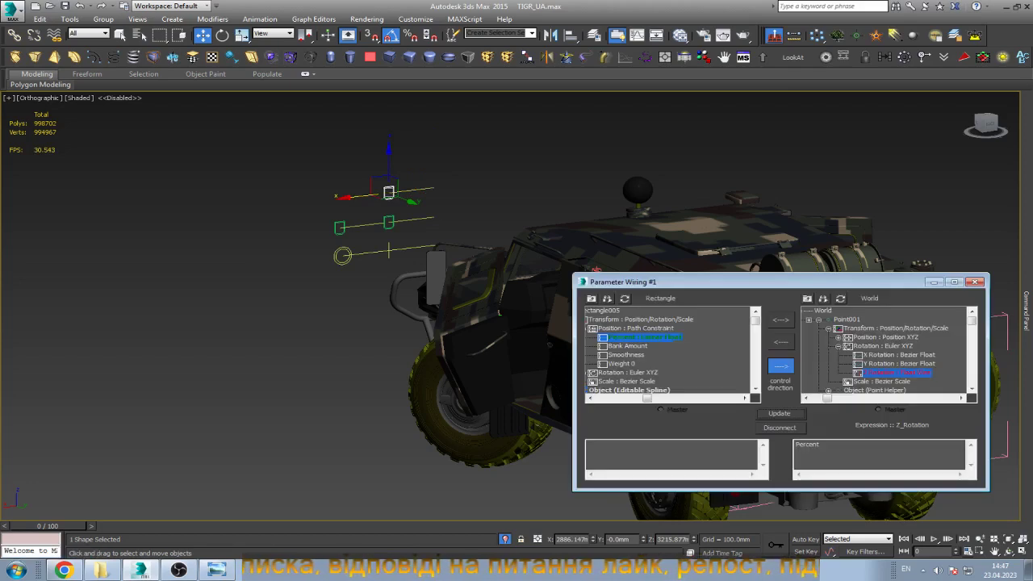
click(820, 444)
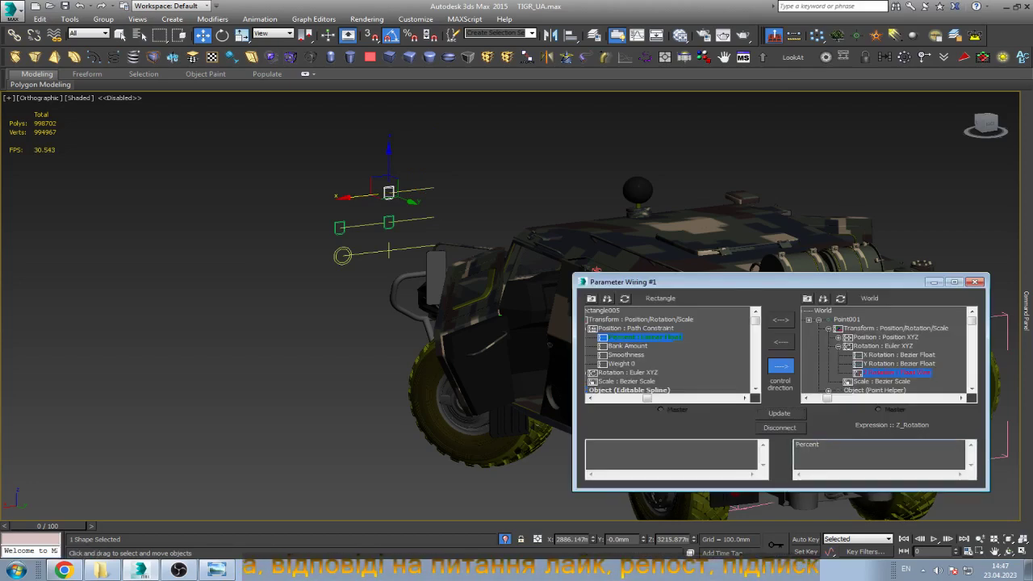
text(2*)
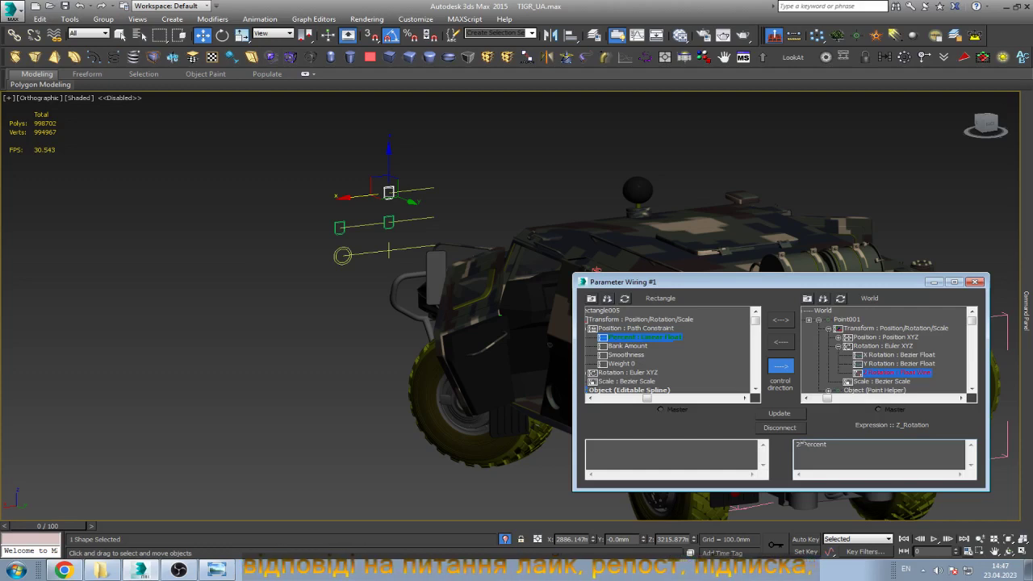
click(780, 413)
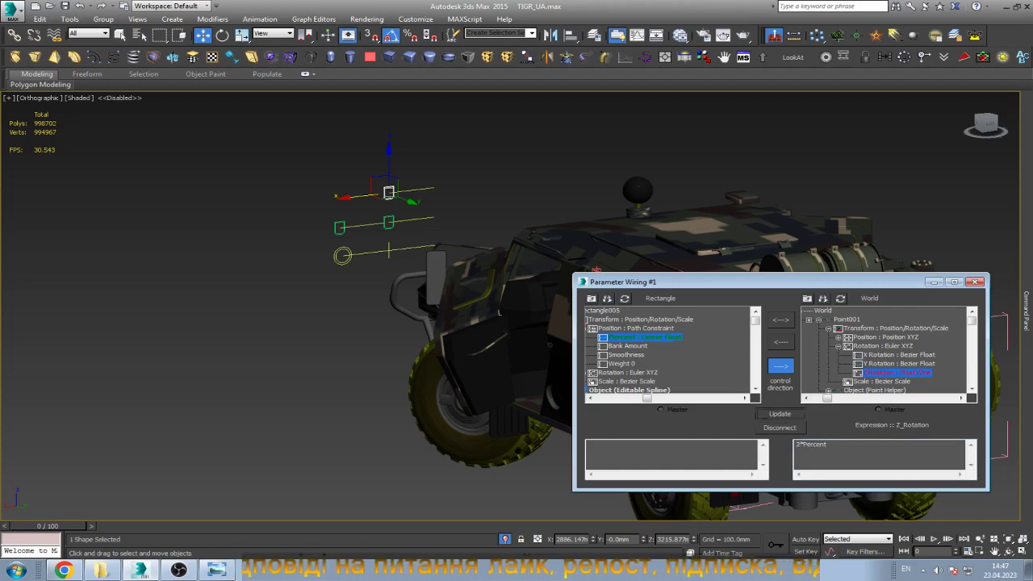
click(933, 282)
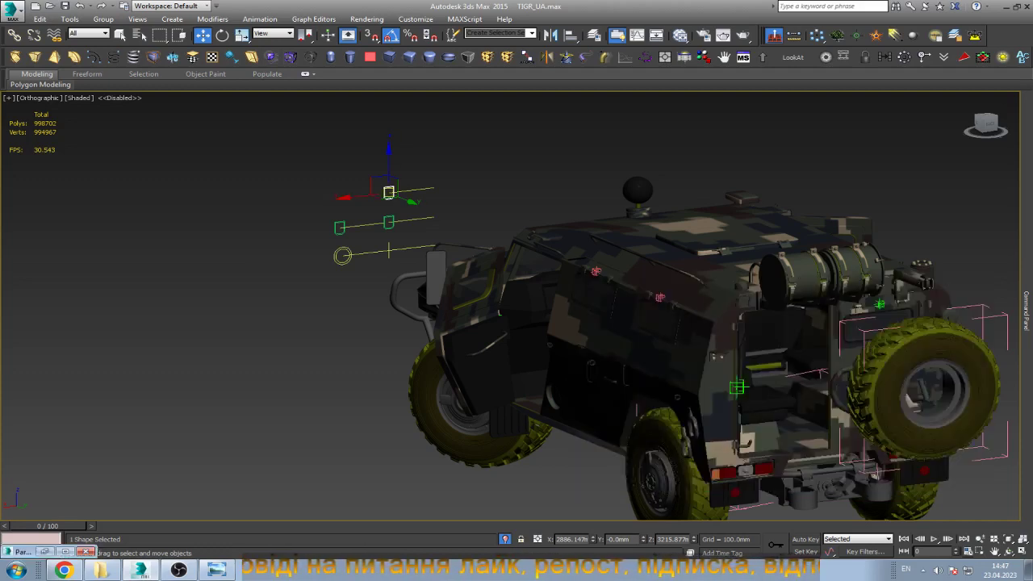
mouse_move(388, 194)
mouse_down()
mouse_move(427, 188)
mouse_move(388, 192)
mouse_up()
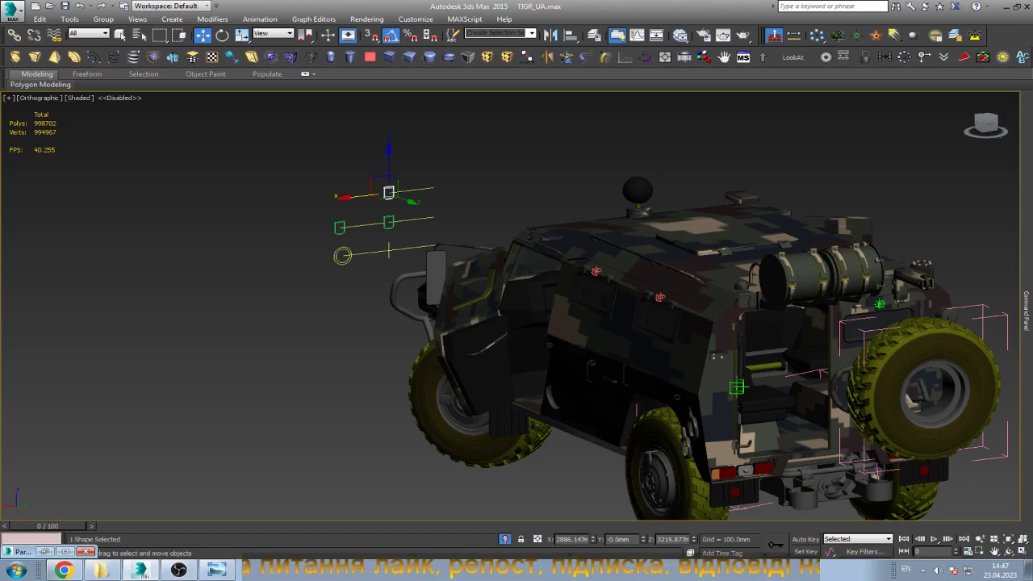
Rotate the green door helper to close the door, viewed in wireframe from the left.
click(737, 387)
key(z)
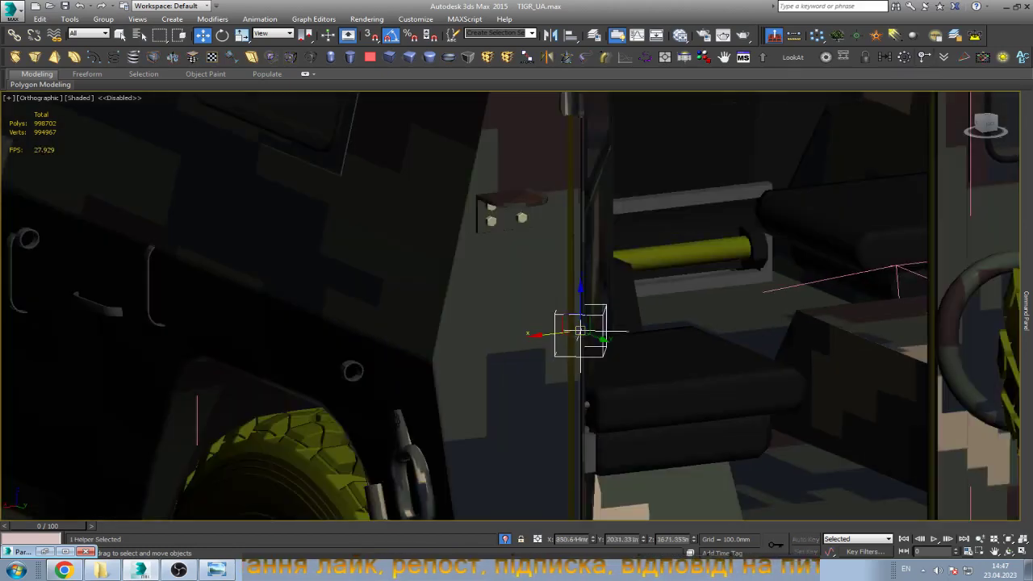
key(e)
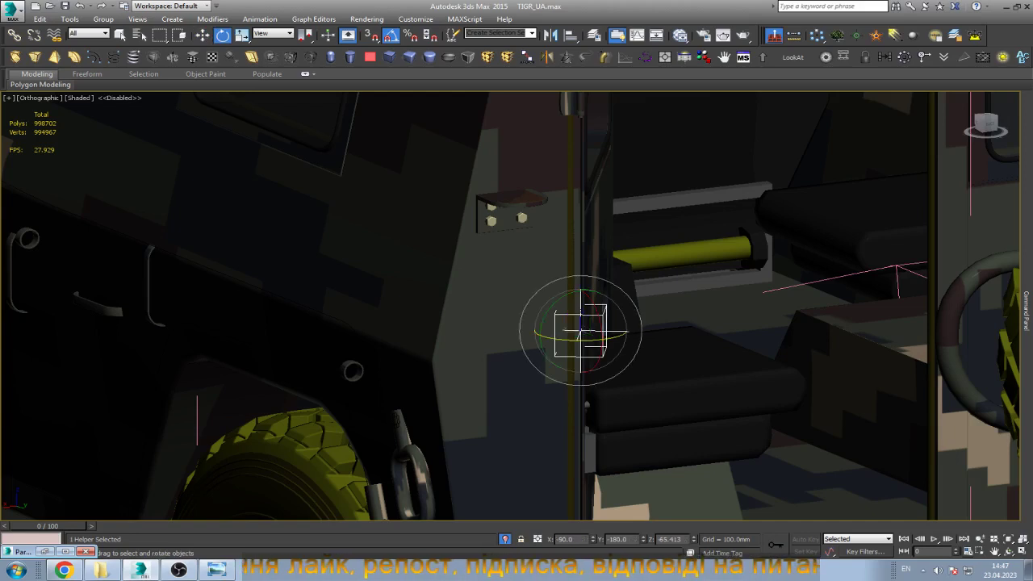
drag(581, 318, 626, 331)
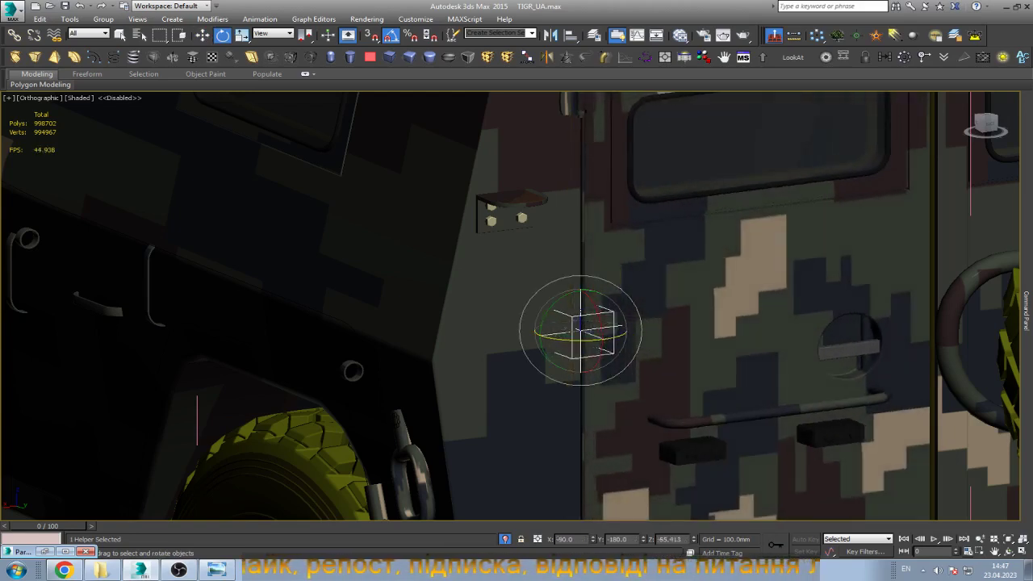
key(l)
key(z)
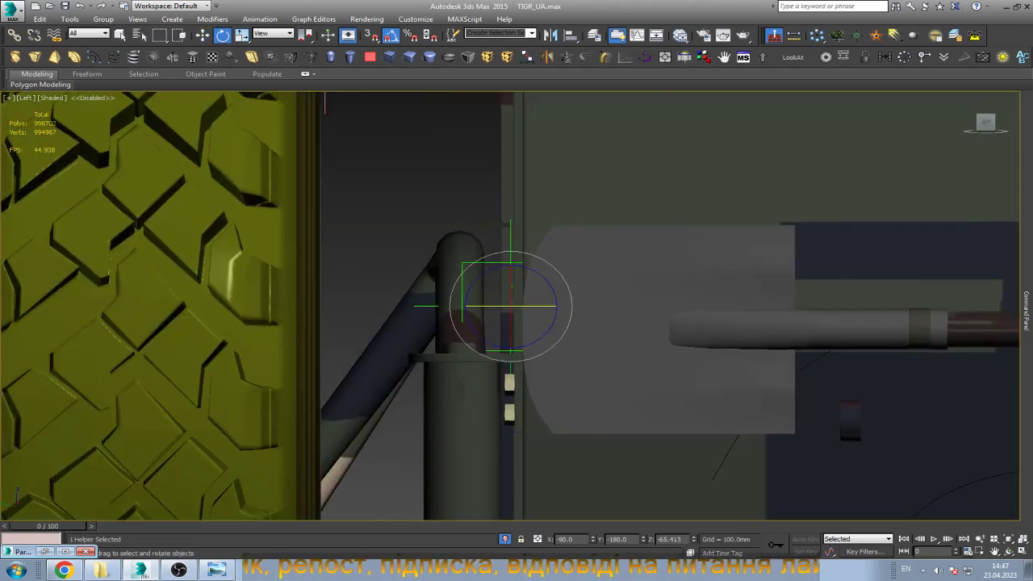
scroll(427, 315, up, 3)
key(F3)
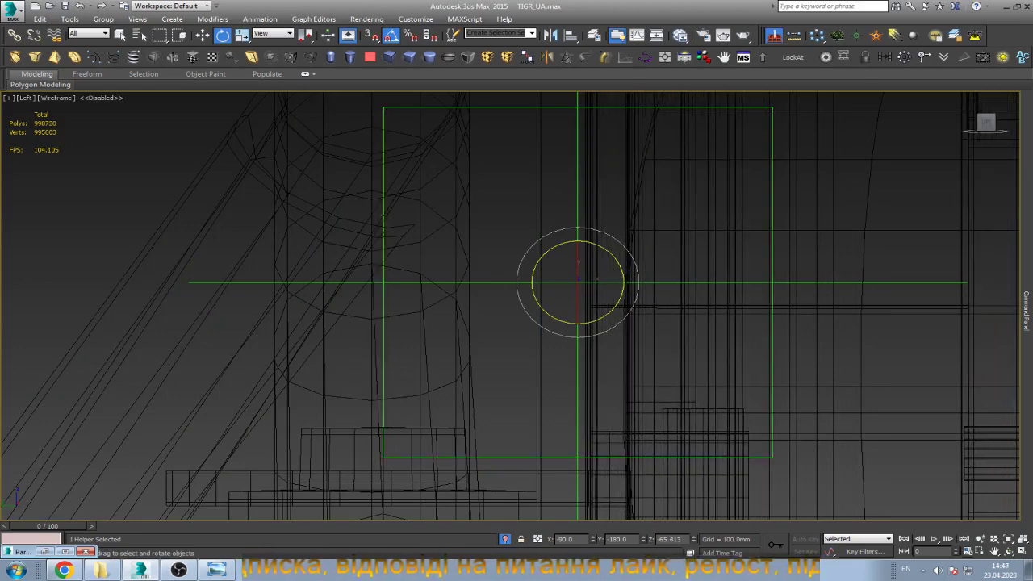
Orbit to an angled view of the whole vehicle and deselect the helper.
key(w)
scroll(574, 314, down, 5)
scroll(574, 314, down, 2)
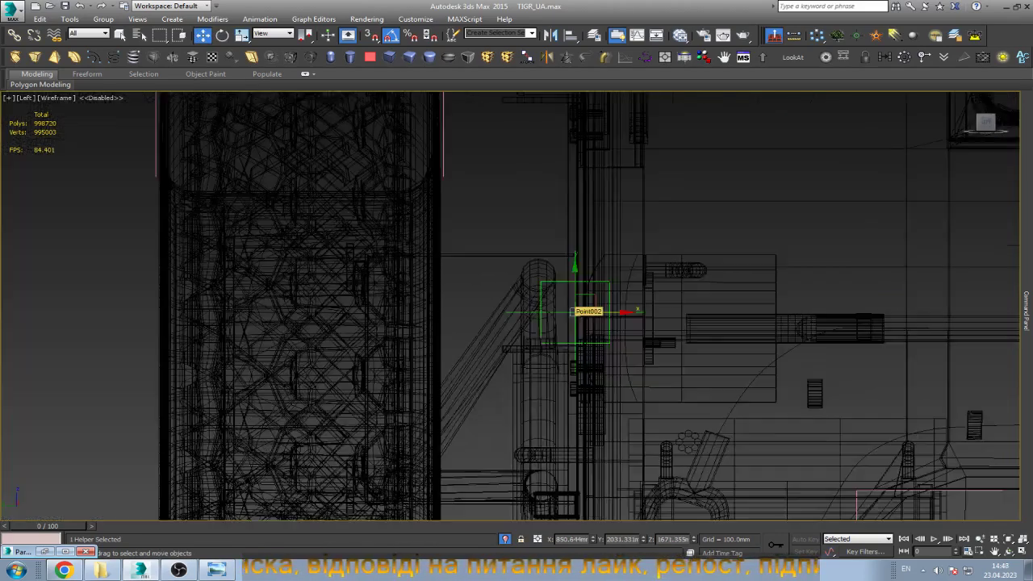
scroll(573, 312, down, 4)
key(ctrl+r)
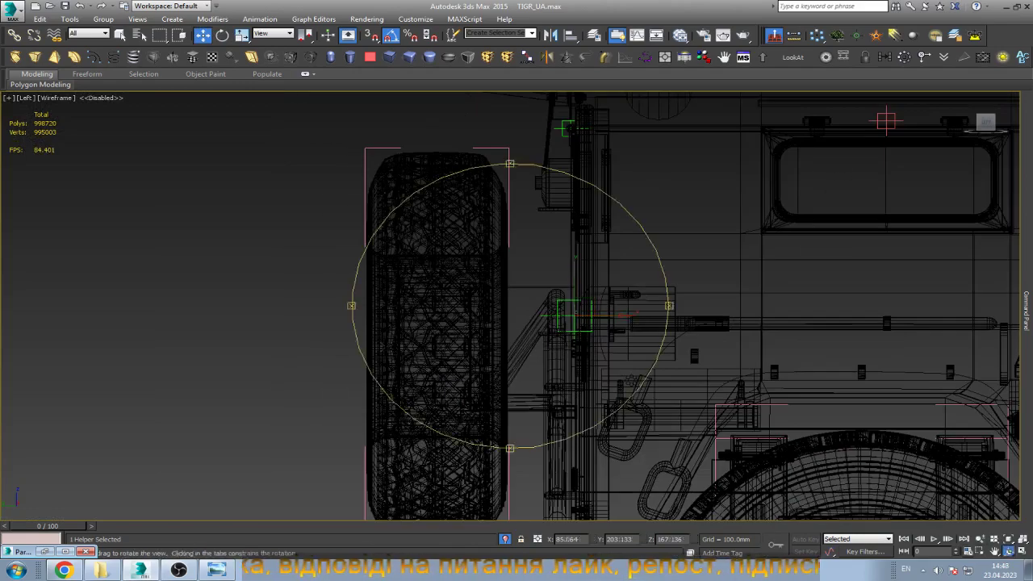
mouse_move(573, 315)
mouse_down()
mouse_move(574, 326)
mouse_move(560, 322)
mouse_up()
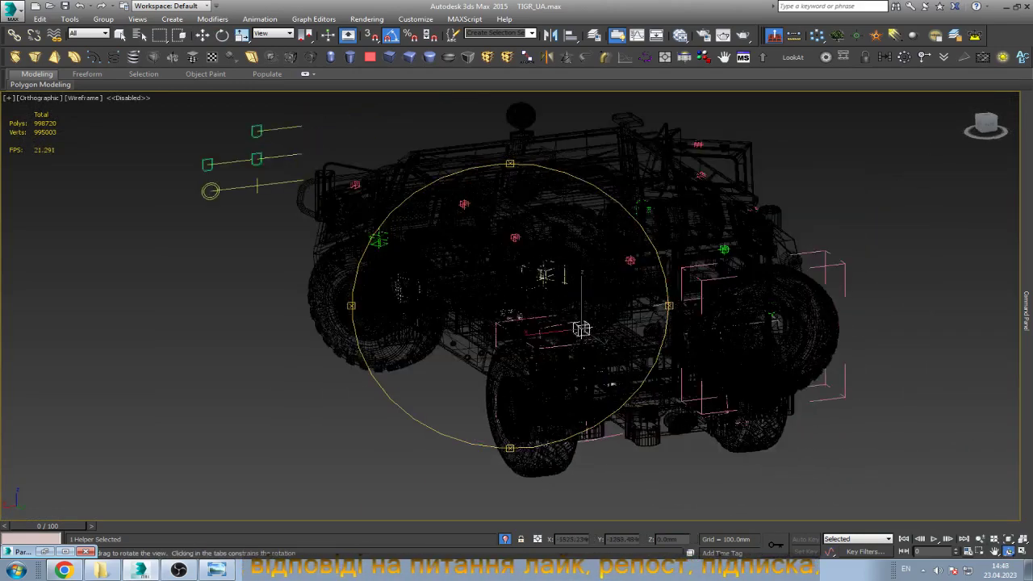
right_click(560, 322)
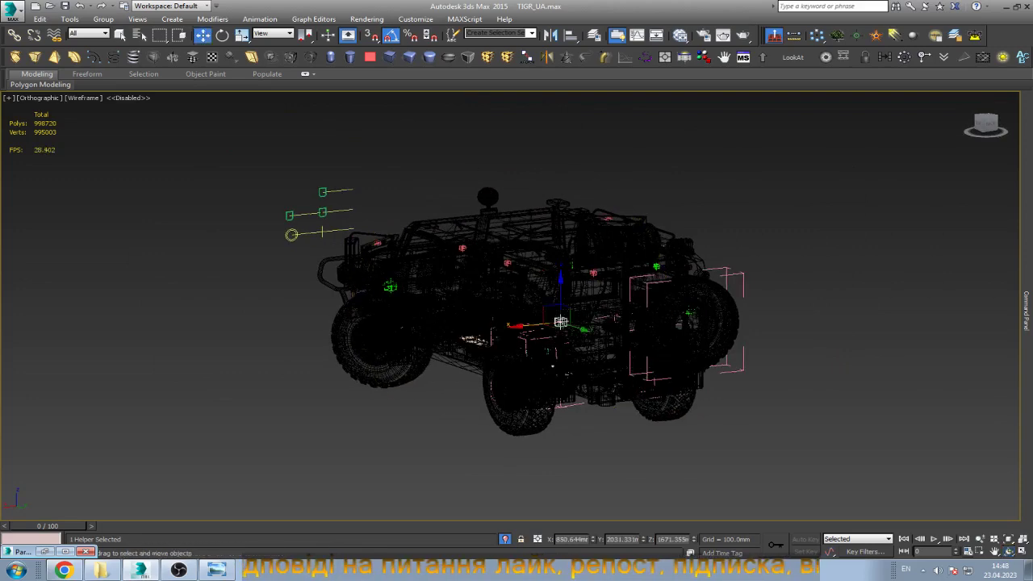
click(360, 172)
scroll(361, 172, up, 5)
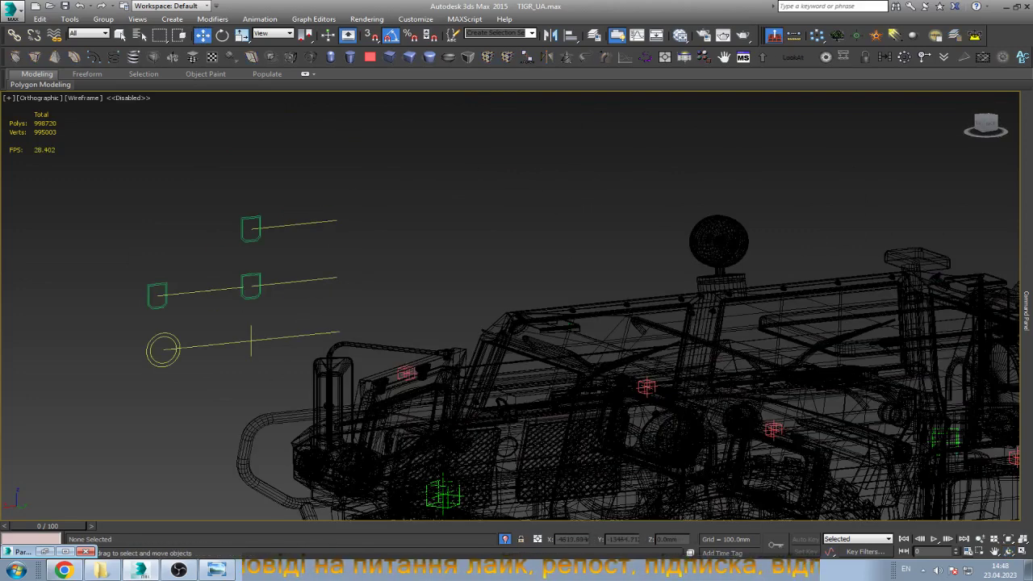
Slide the top slider handle along its track in shaded view so the door opens.
click(255, 222)
scroll(256, 218, down, 5)
drag(255, 221, 286, 217)
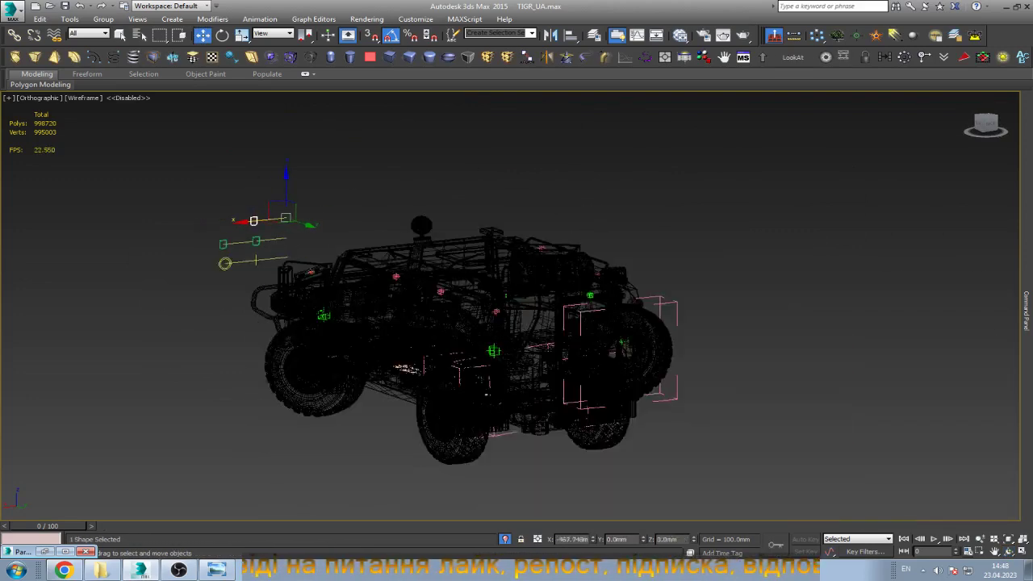
key(F3)
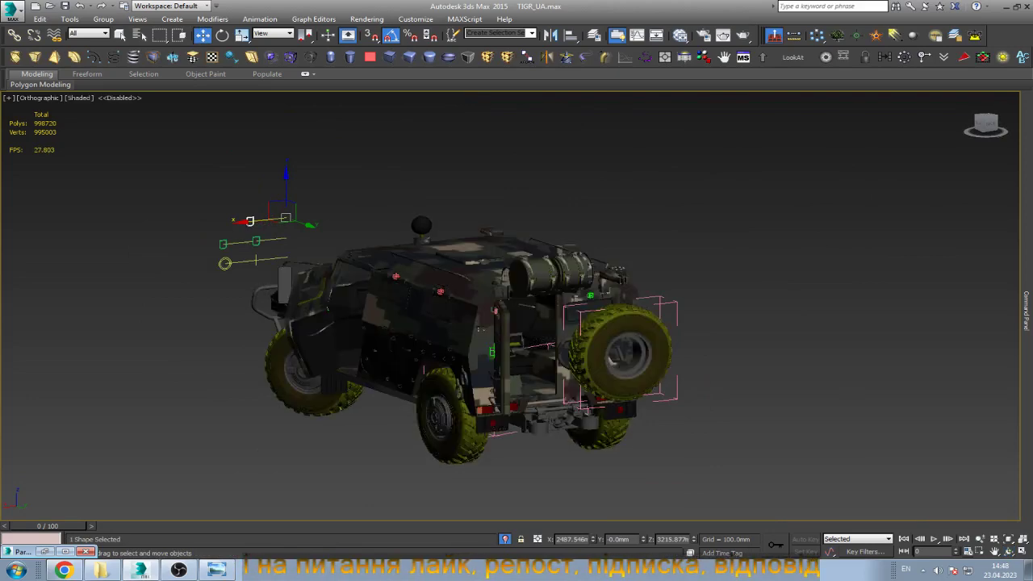
scroll(240, 219, up, 3)
mouse_move(232, 218)
mouse_down()
mouse_move(206, 221)
mouse_move(304, 211)
mouse_up()
right_click(295, 216)
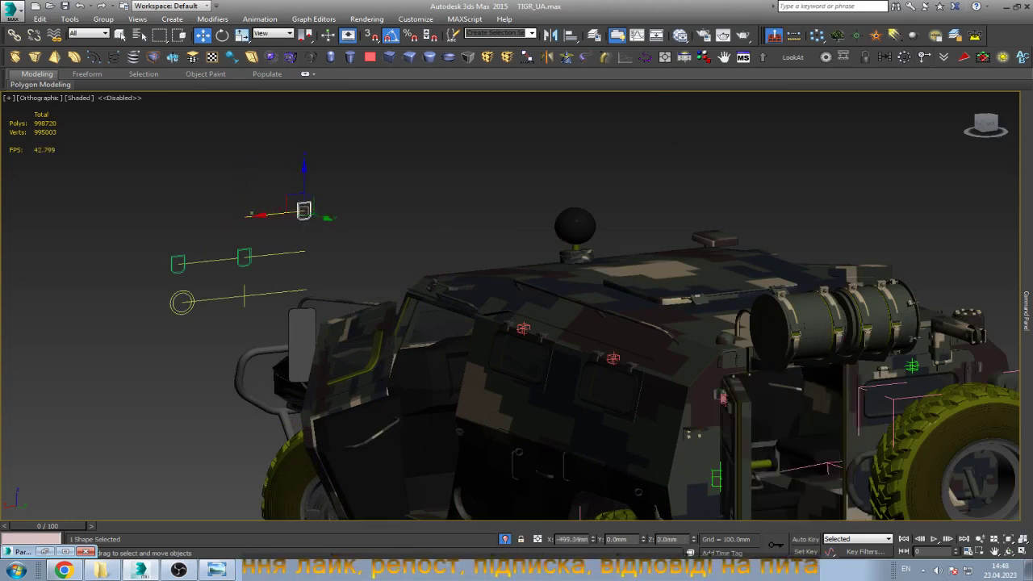
click(338, 186)
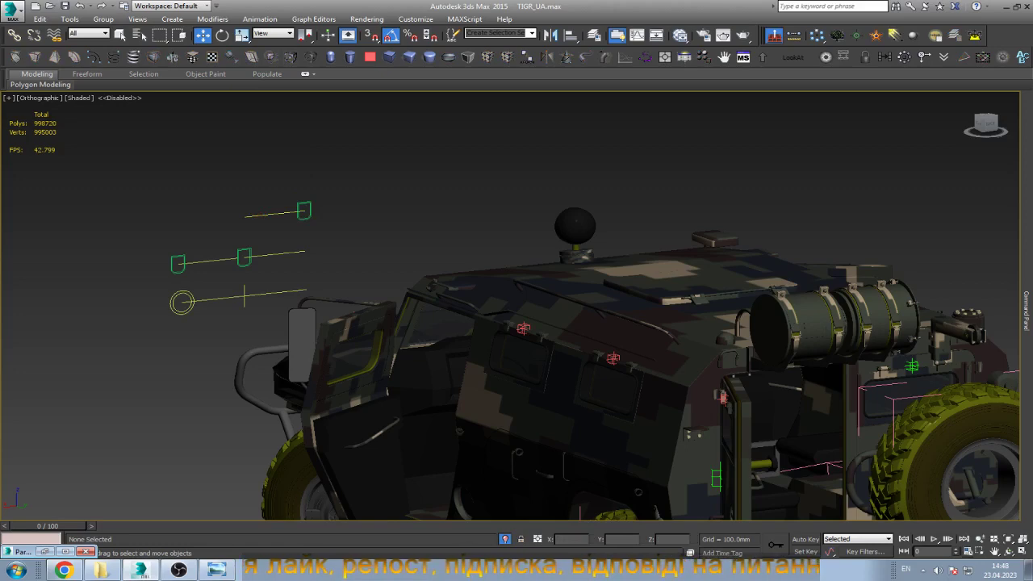
In Front view, Shift-copy the top slider line to the right of the original.
key(b)
key(f)
scroll(762, 105, up, 3)
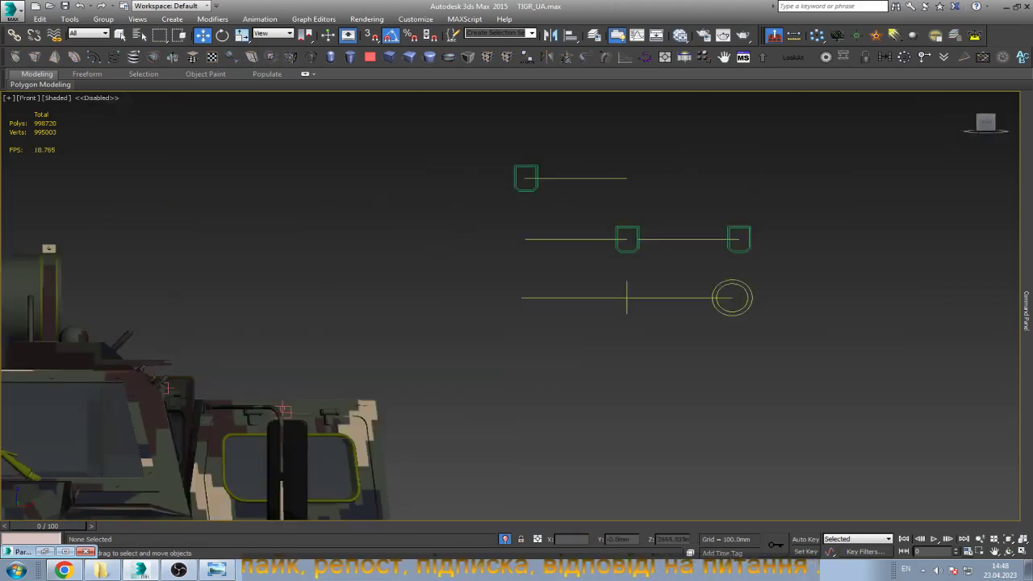
scroll(733, 166, up, 2)
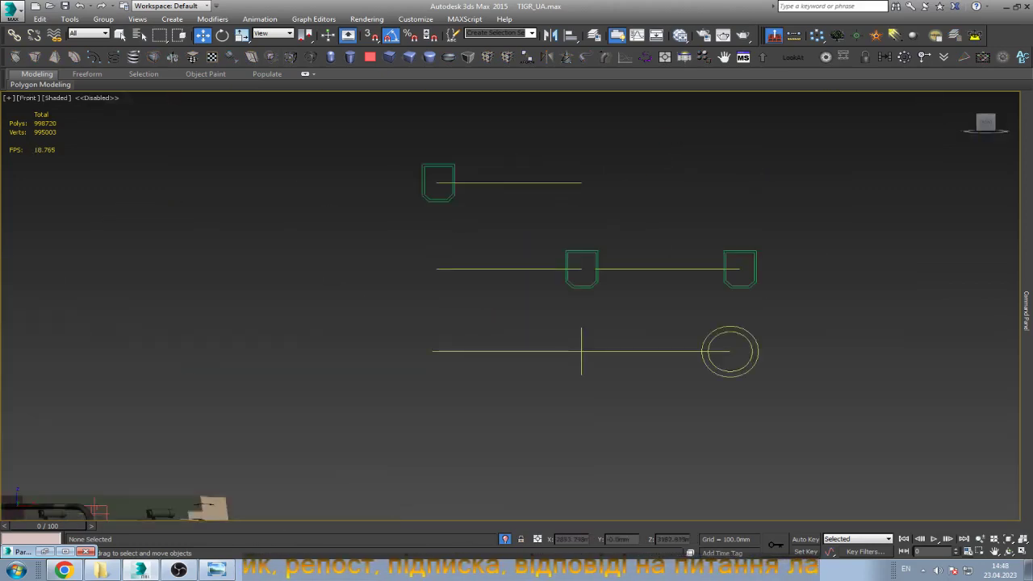
click(508, 182)
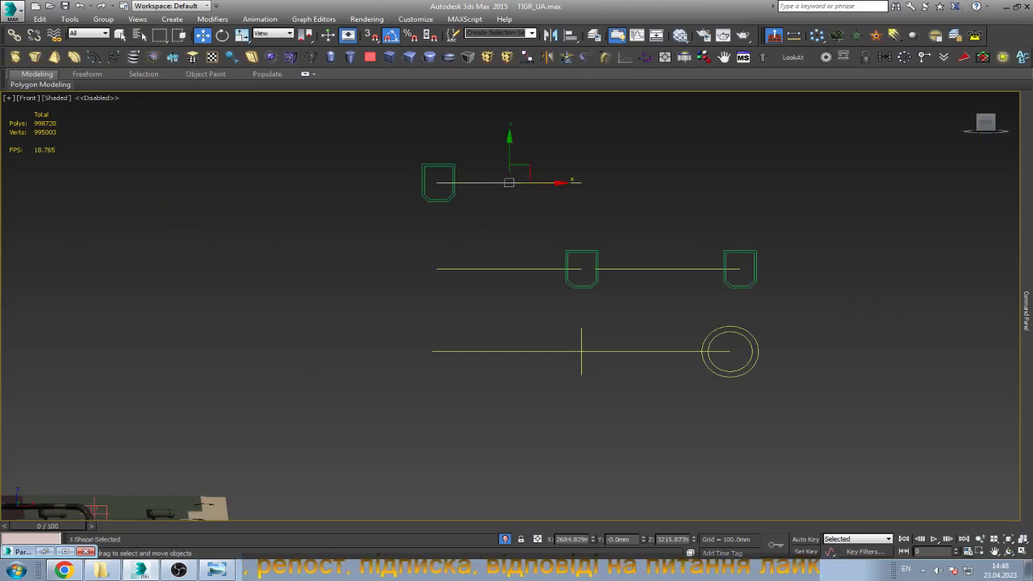
drag(508, 182, 668, 183)
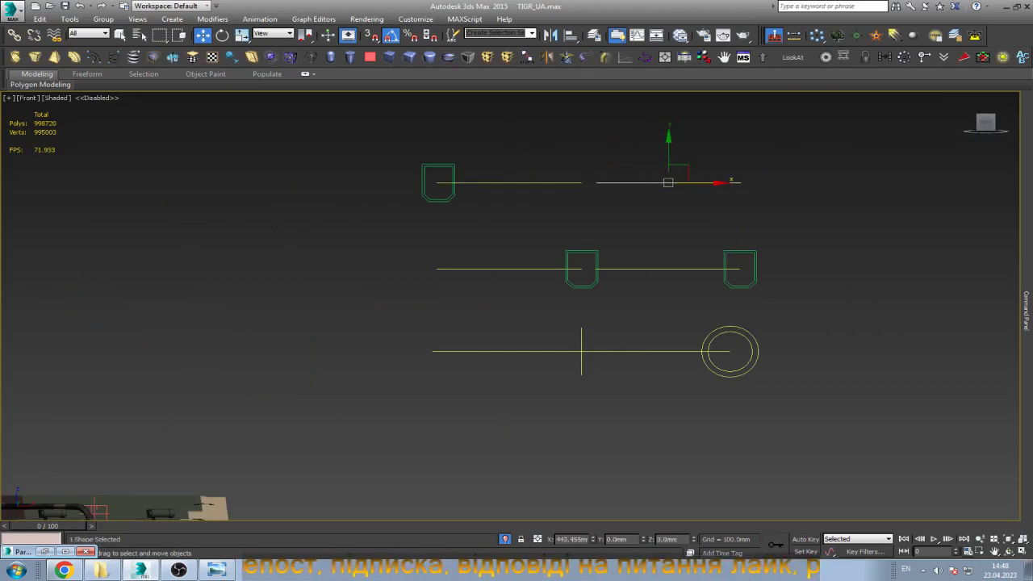
key(Return)
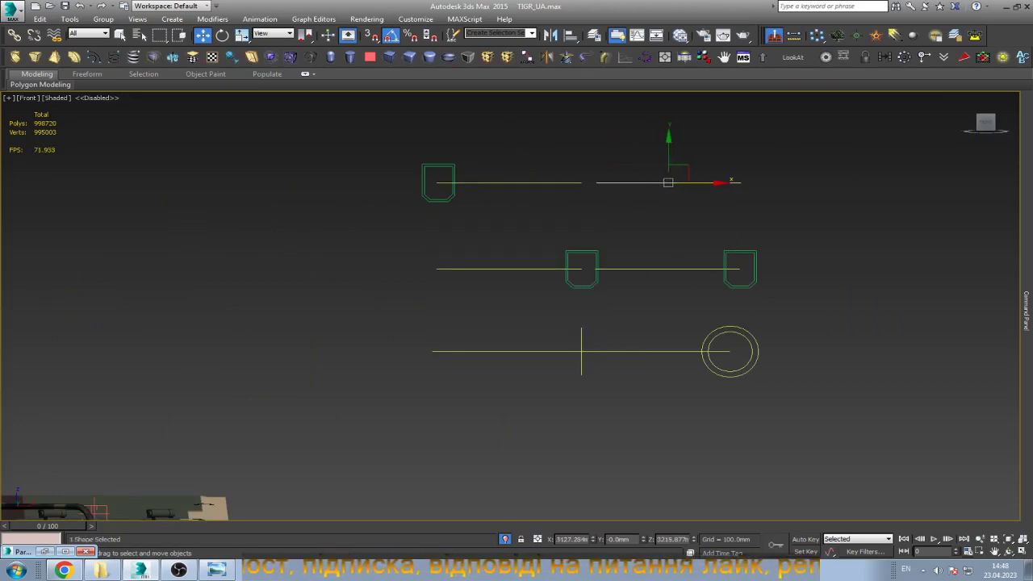
key(ctrl+d)
scroll(594, 210, down, 3)
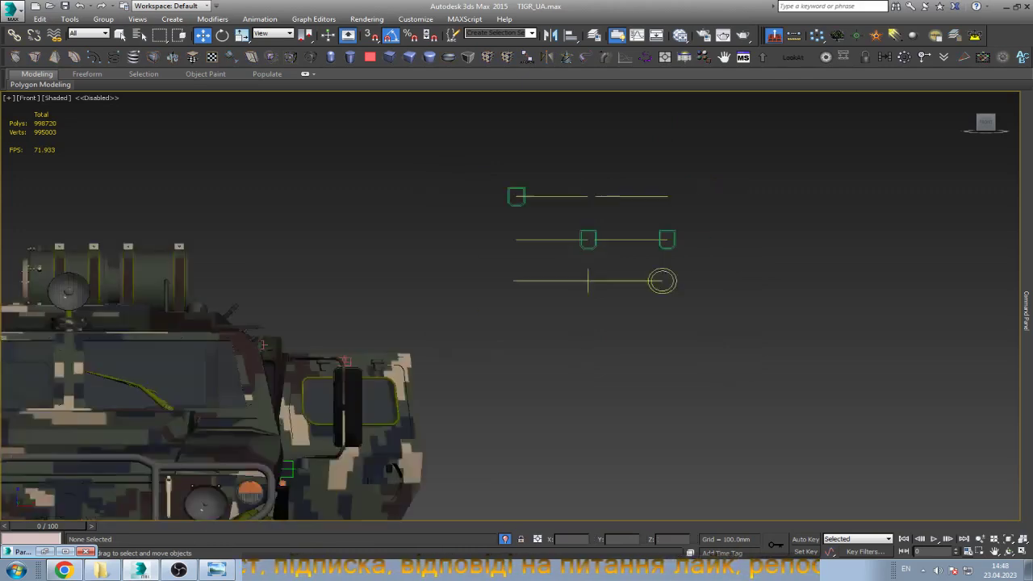
scroll(594, 211, down, 2)
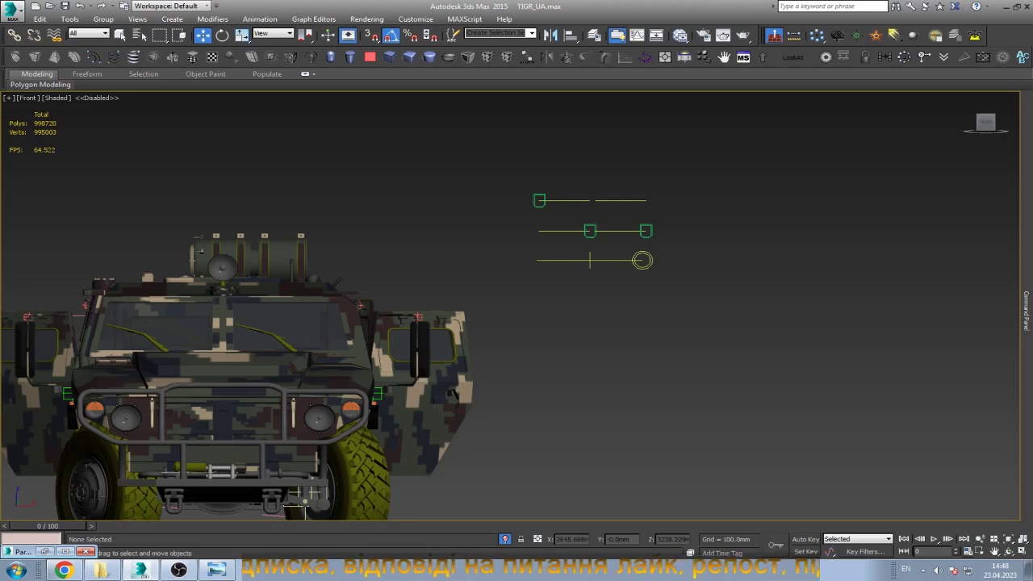
Rotate the copied top line on Y, then about Z to 0, so it lies level.
click(557, 200)
key(e)
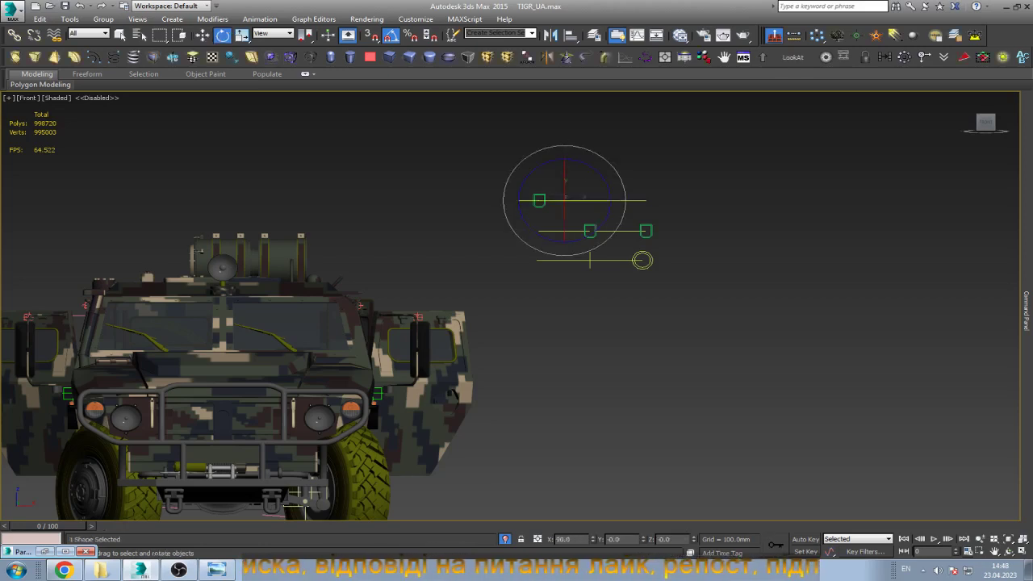
drag(613, 200, 613, 242)
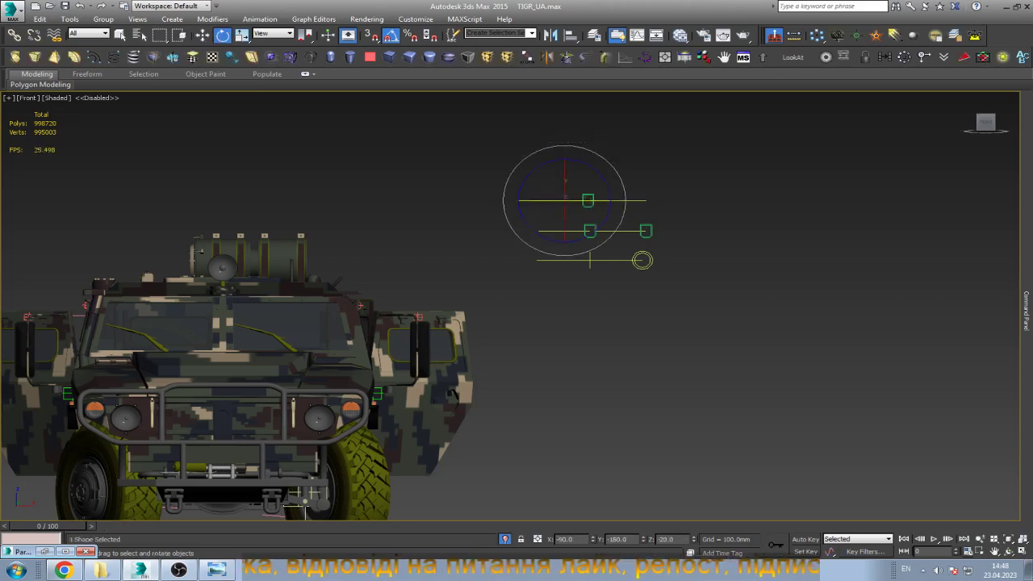
key(t)
key(z)
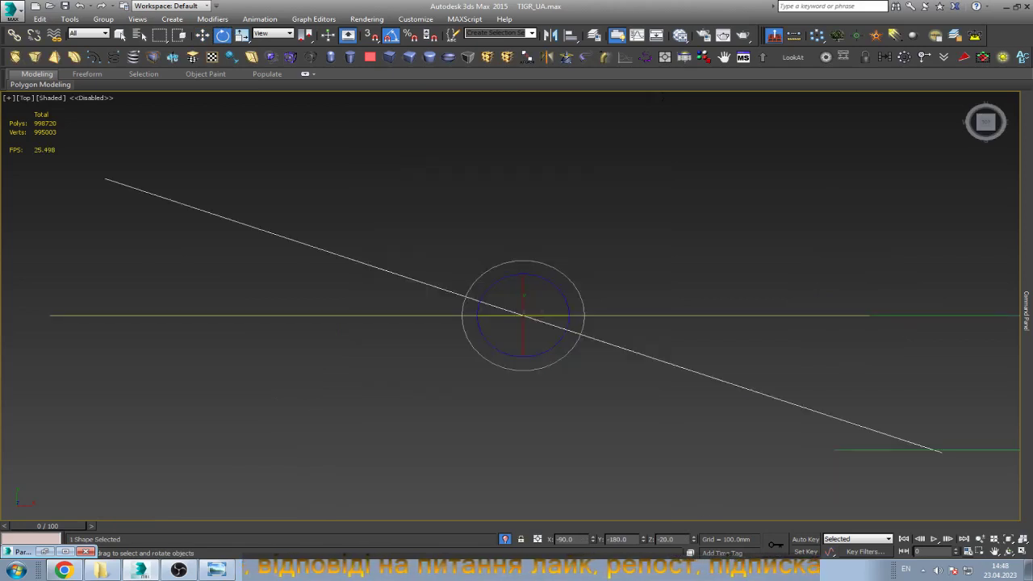
drag(556, 291, 565, 270)
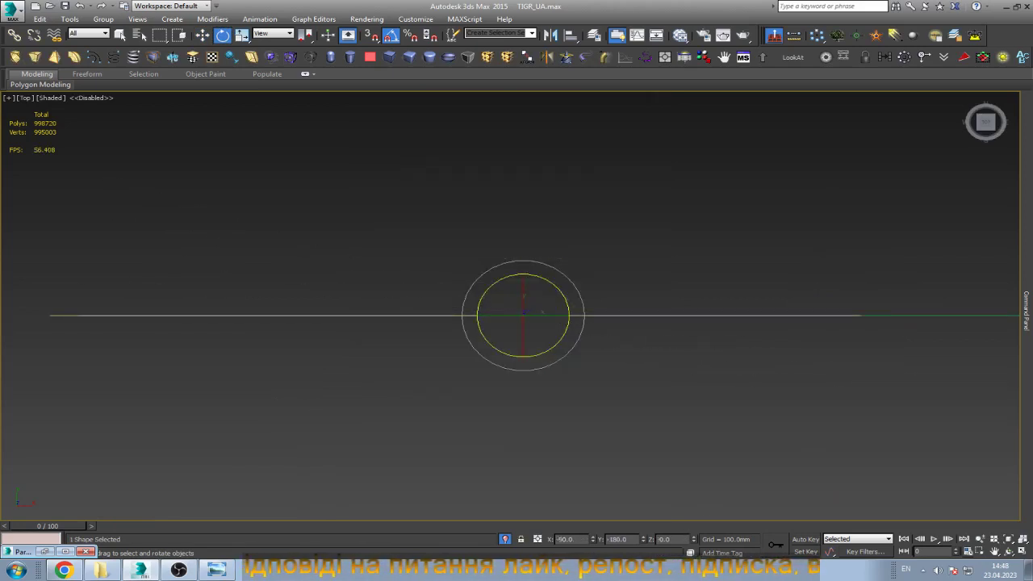
key(w)
scroll(554, 278, down, 3)
scroll(549, 281, down, 3)
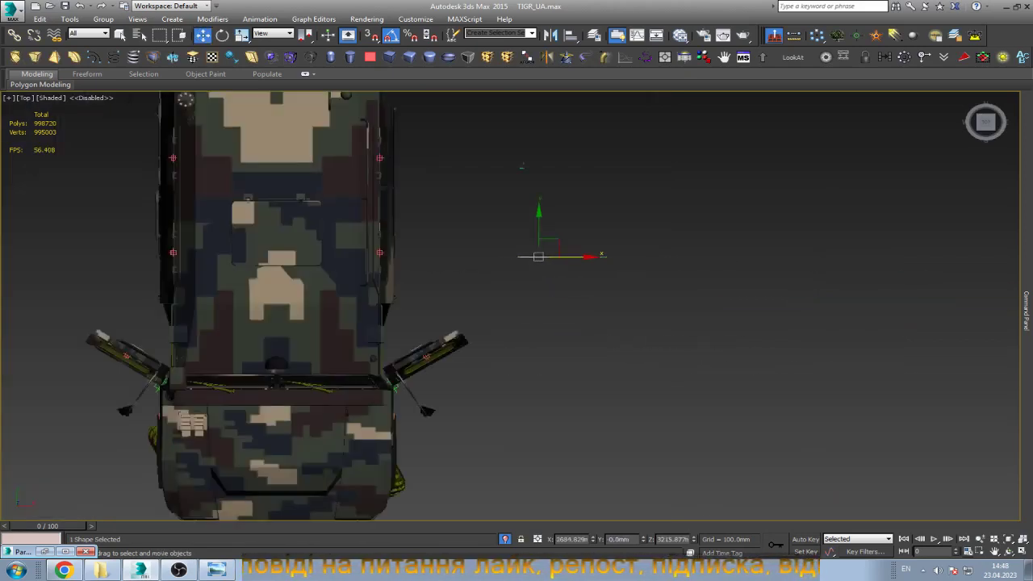
key(ctrl+r)
mouse_move(557, 266)
mouse_down()
mouse_move(557, 302)
mouse_move(526, 319)
mouse_move(487, 309)
mouse_up()
Group the spare tyre together with its rim.
scroll(488, 309, down, 3)
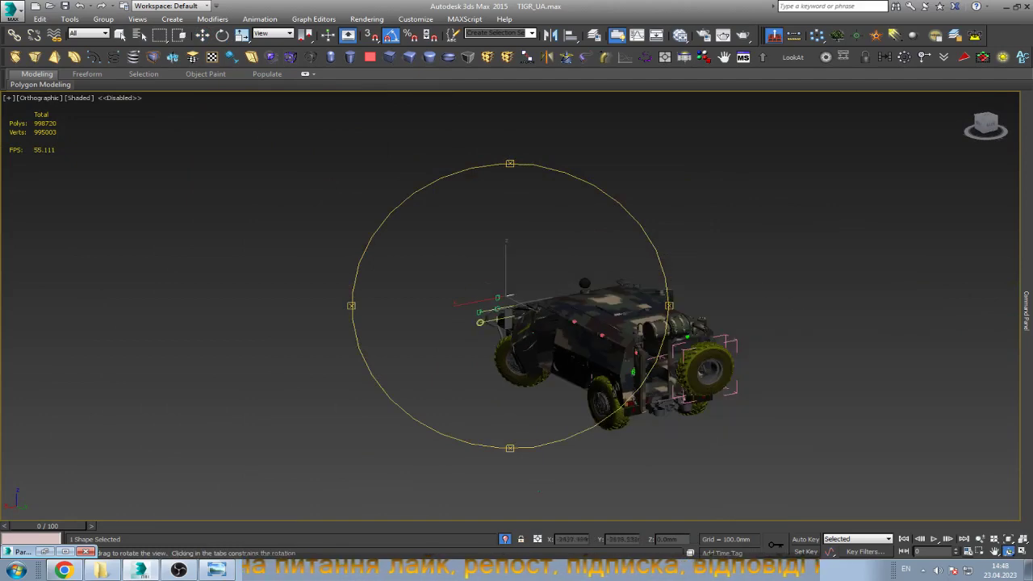
scroll(613, 346, up, 8)
key(w)
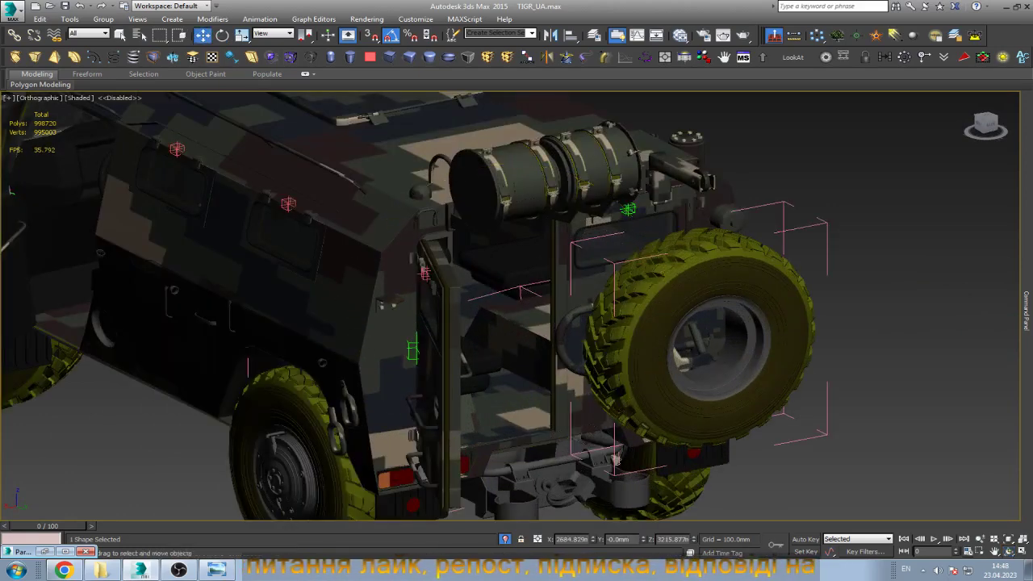
click(742, 379)
key(z)
ctrl+click(565, 339)
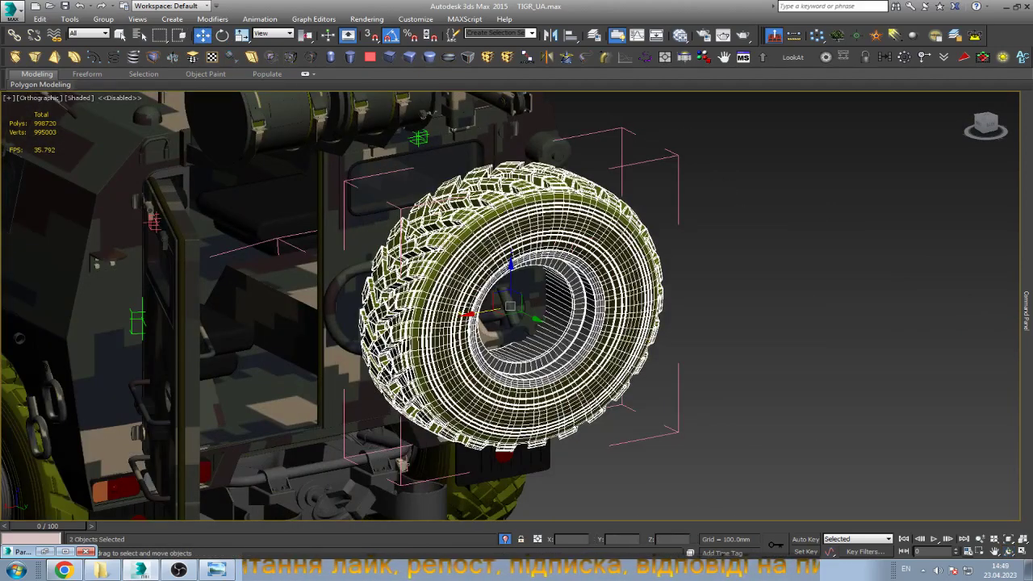
click(104, 19)
click(120, 33)
key(Return)
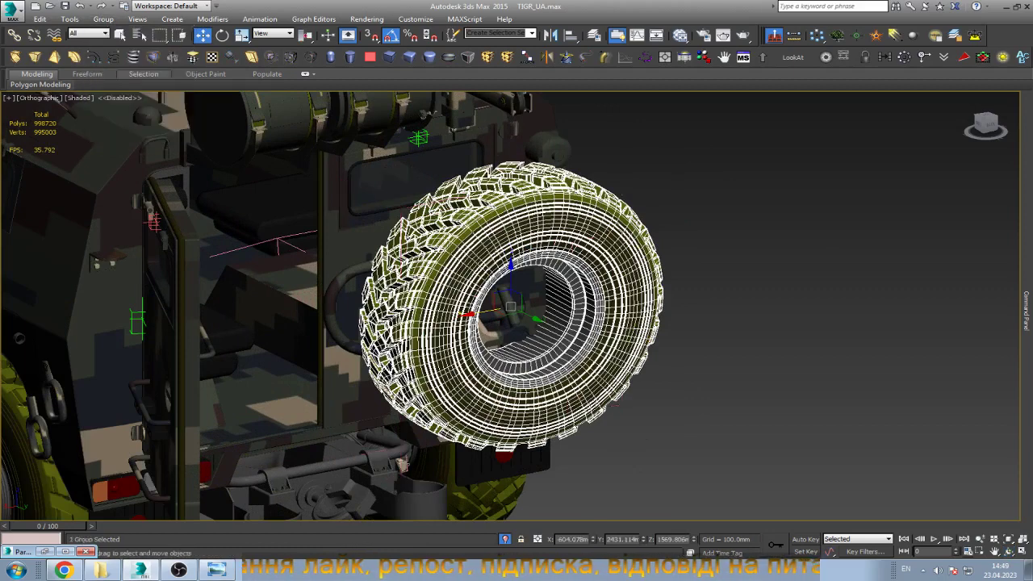
Hide the spare wheel group, leaving the bare mount, and switch to Front view.
key(Delete)
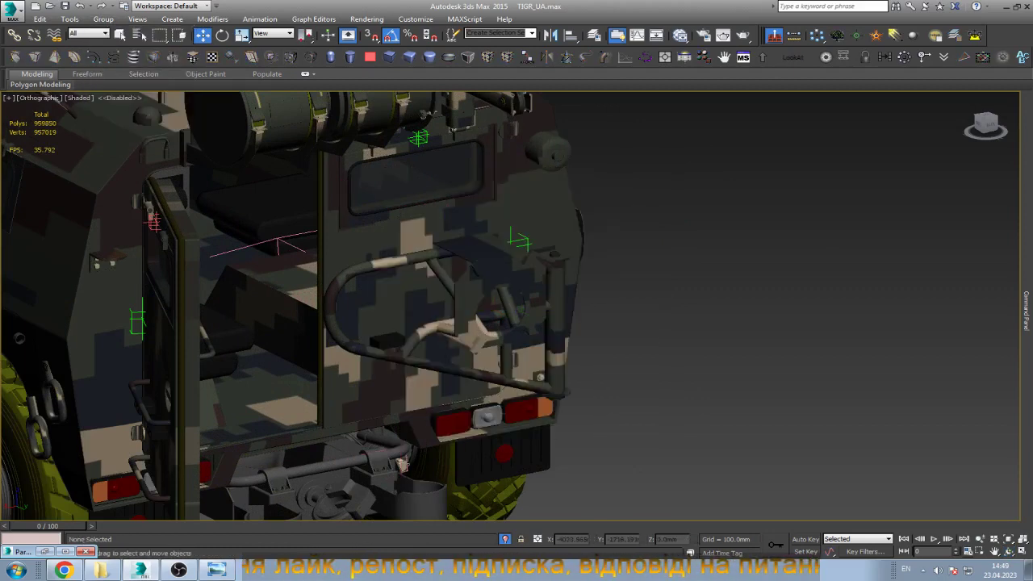
click(518, 243)
scroll(510, 305, down, 3)
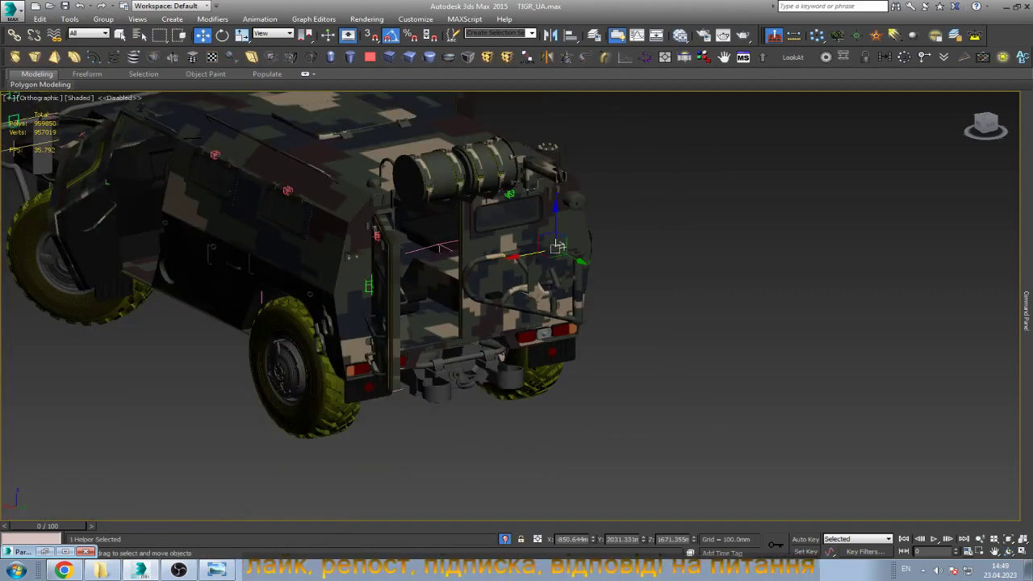
scroll(509, 305, down, 4)
key(f)
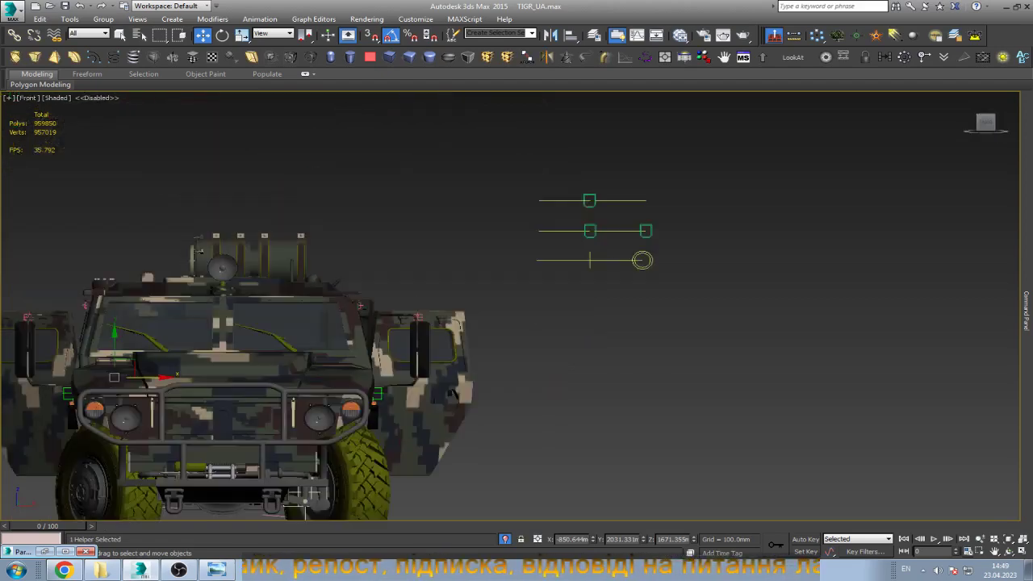
key(ctrl+d)
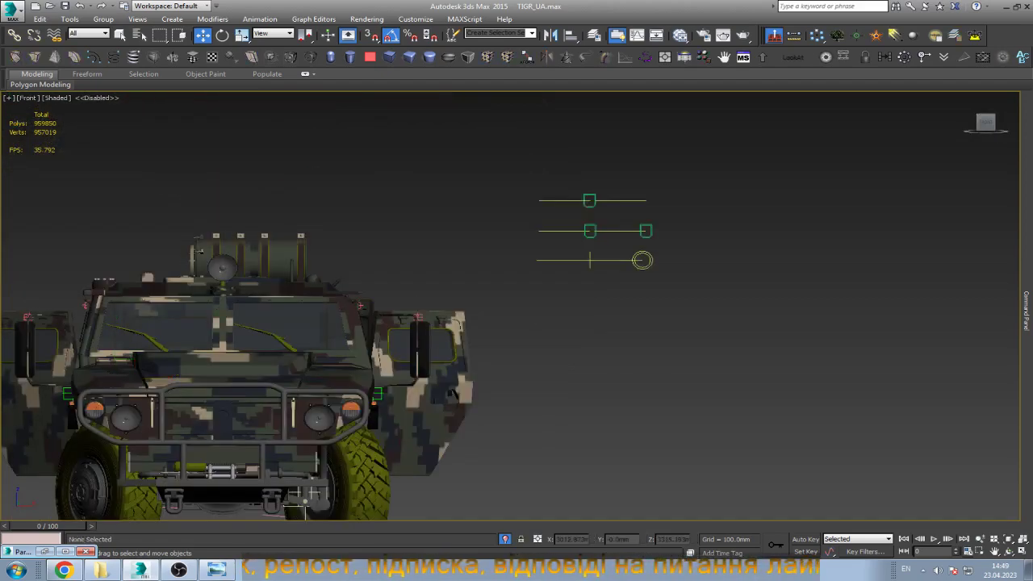
Isolate the small slider outline shape and make an instanced copy of it.
click(589, 200)
key(alt+q)
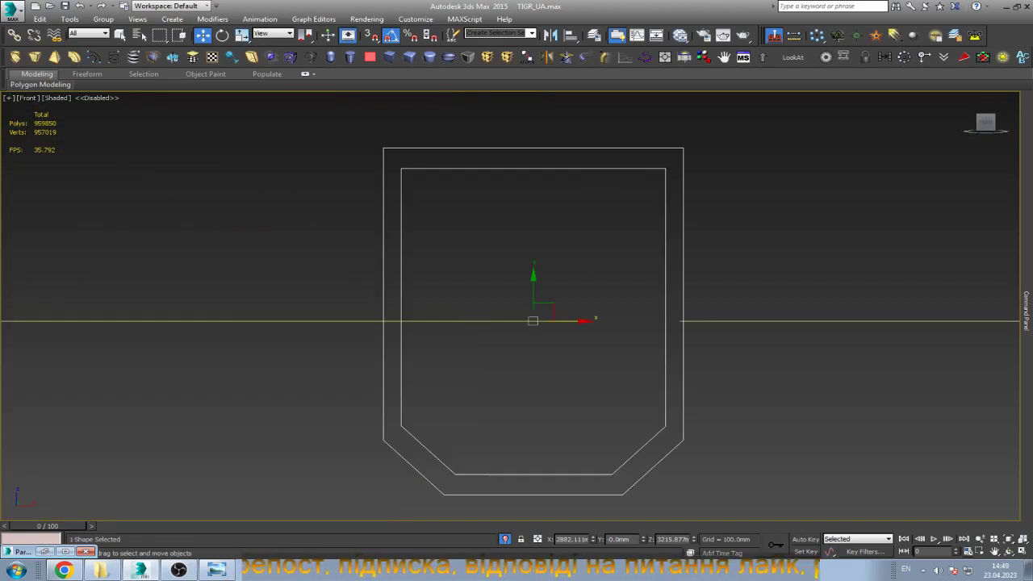
key(ctrl+v)
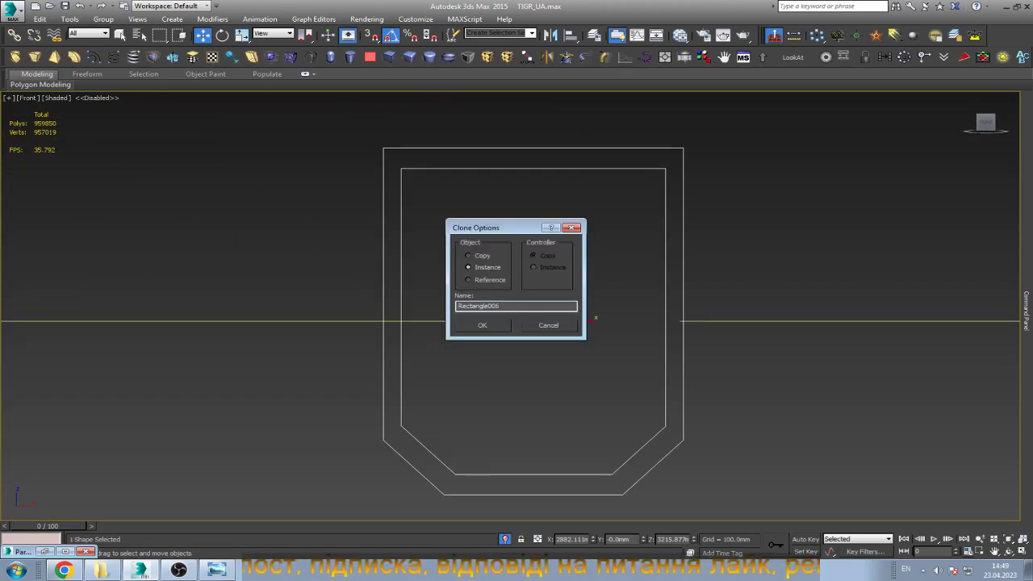
key(Return)
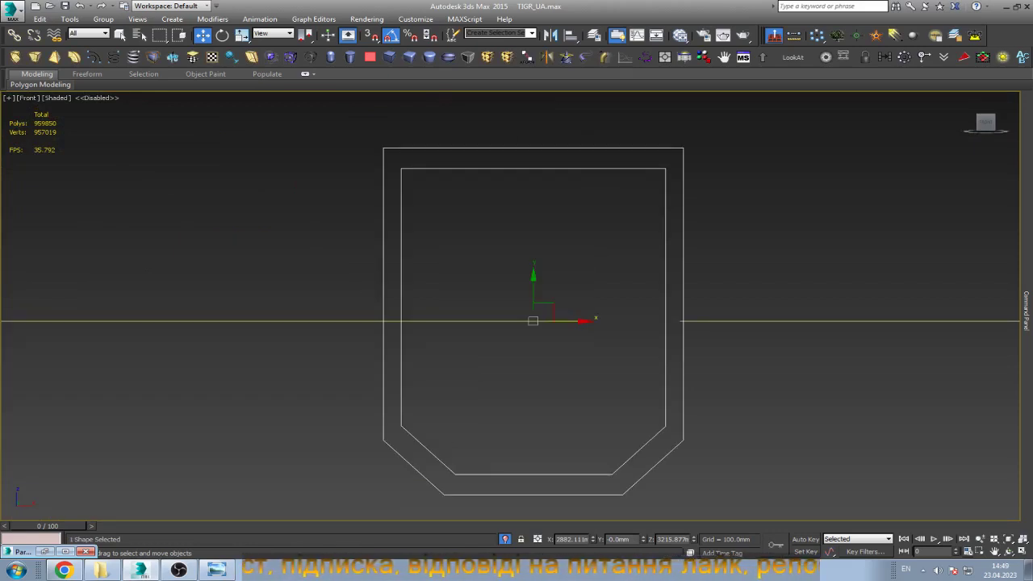
Remove Line005 from the copy's path constraint targets.
click(1026, 311)
scroll(960, 379, down, 1)
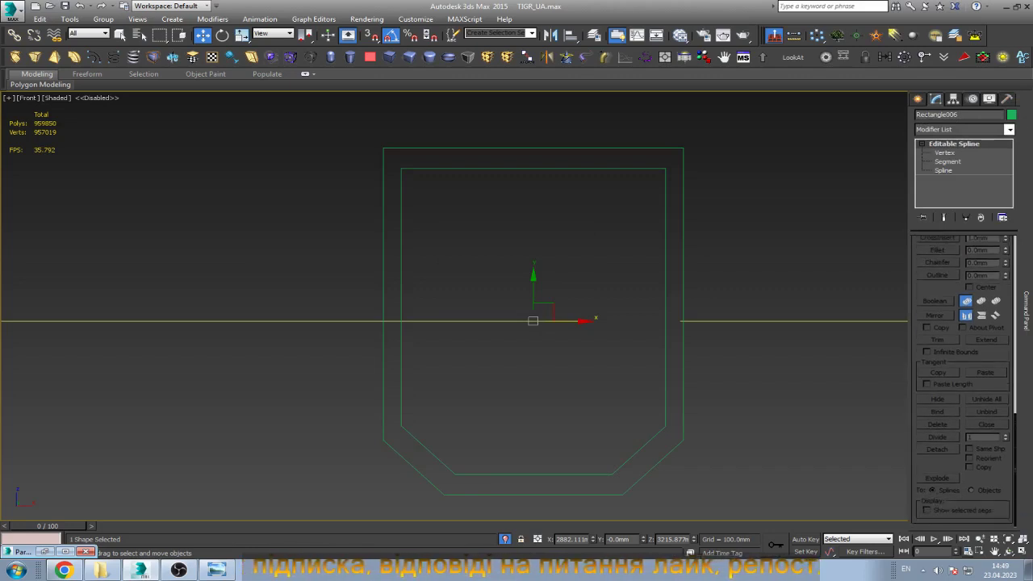
click(971, 99)
click(959, 374)
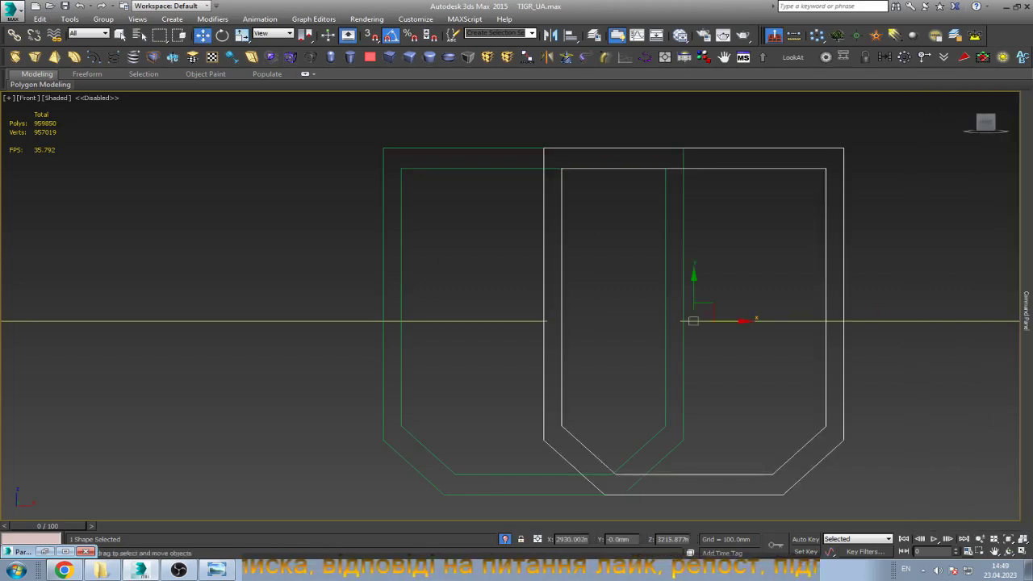
scroll(469, 295, down, 3)
scroll(468, 295, down, 6)
scroll(522, 309, down, 3)
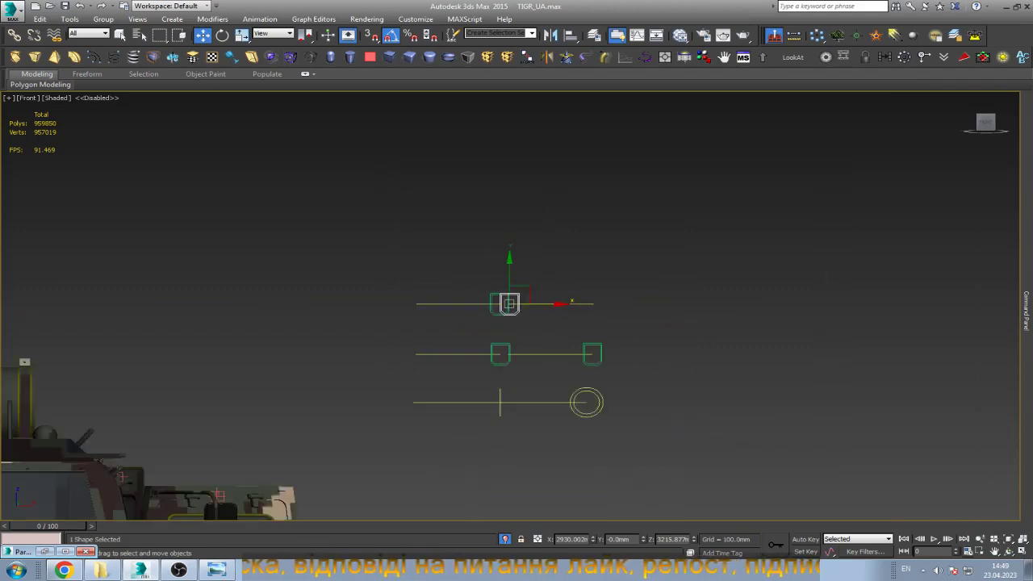
scroll(522, 309, down, 3)
Isolate the slider with the rear door and its Point helper, then reselect the slider.
key(ctrl+r)
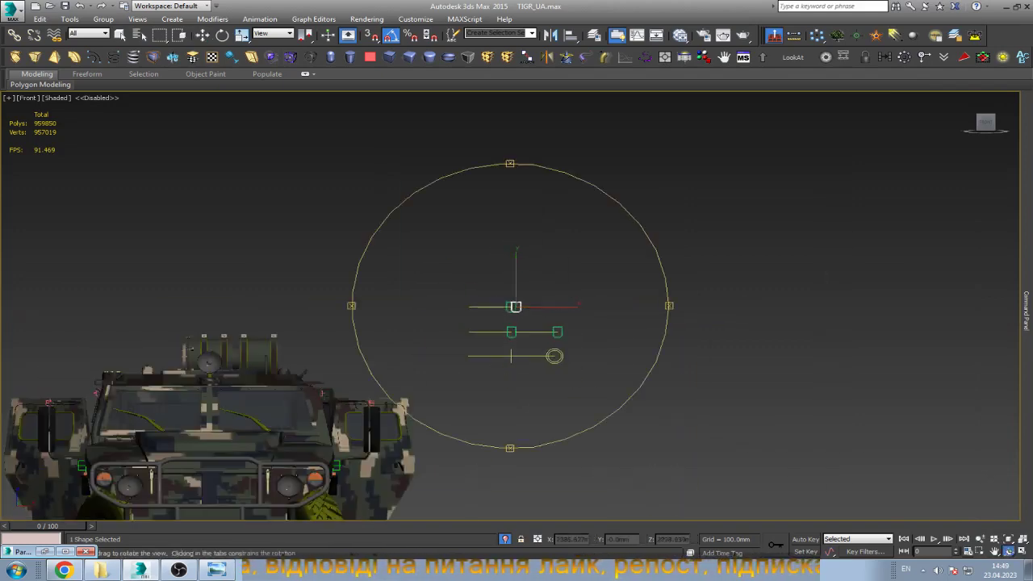
drag(515, 306, 355, 309)
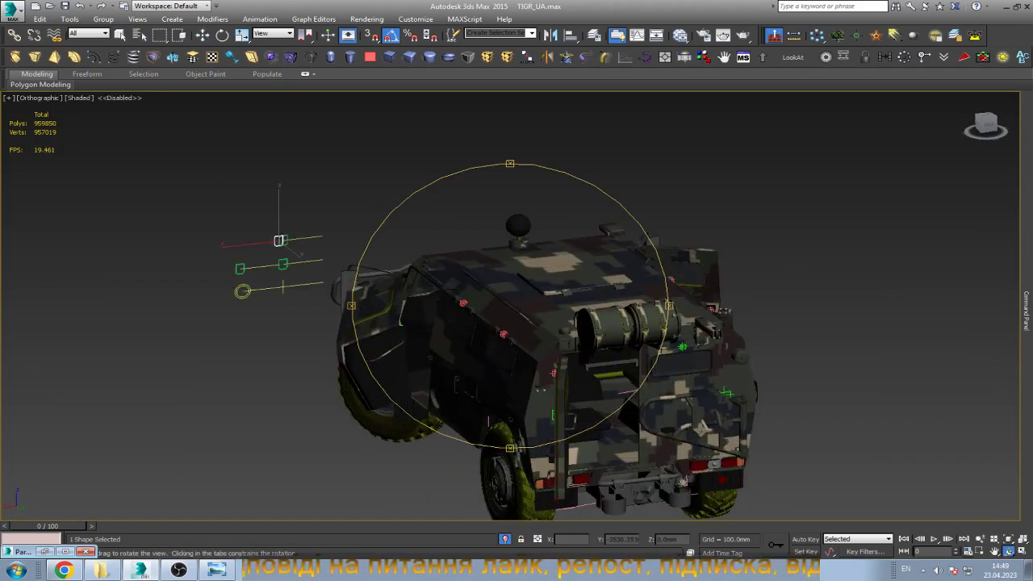
key(w)
scroll(703, 380, up, 2)
scroll(702, 380, up, 5)
ctrl+click(728, 426)
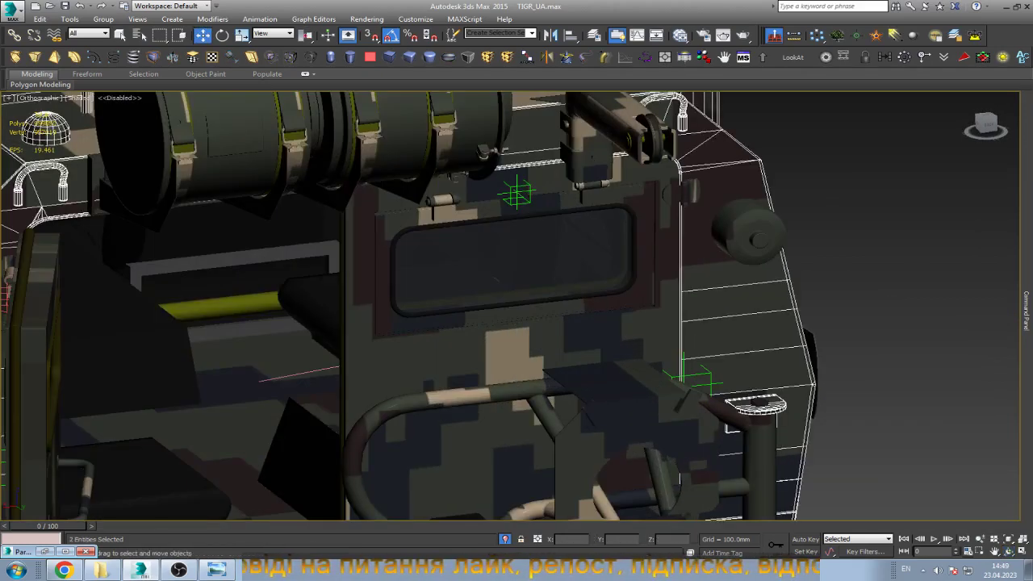
ctrl+click(694, 376)
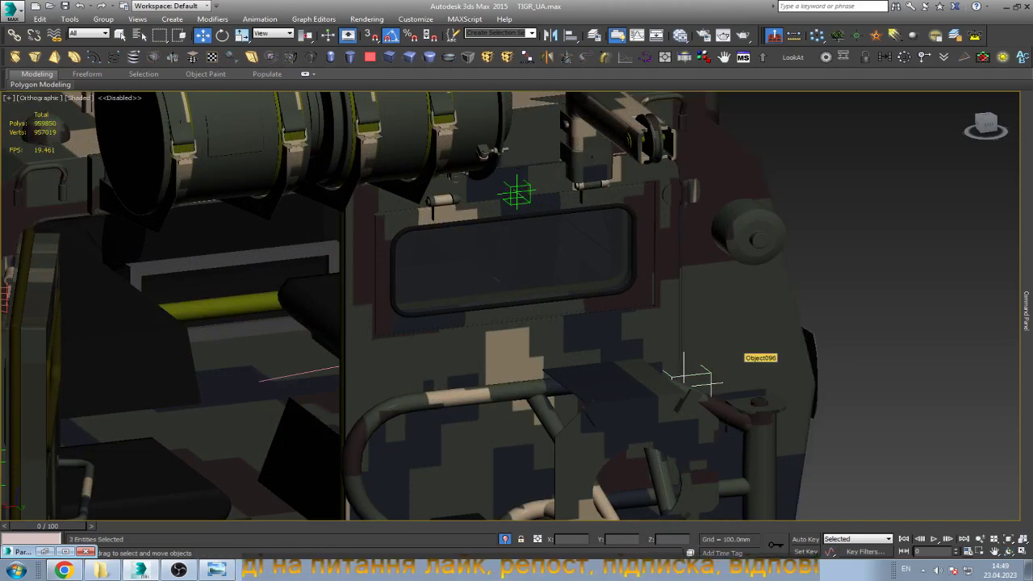
key(alt+q)
click(85, 147)
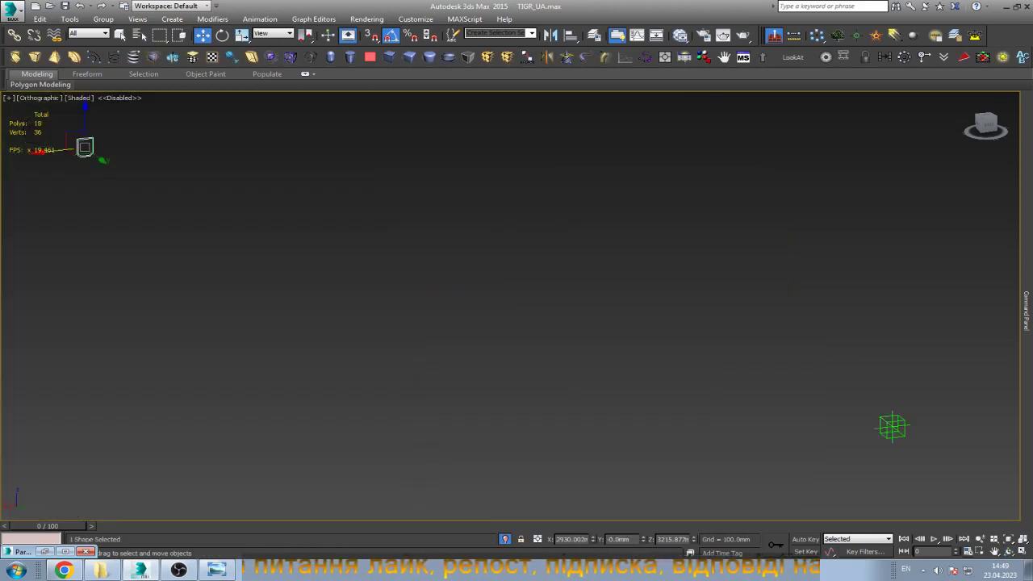
Wire Rectangle006's path Percent to Point002's Z Rotation in Parameter Wiring.
right_click(20, 149)
mouse_move(58, 154)
mouse_move(181, 154)
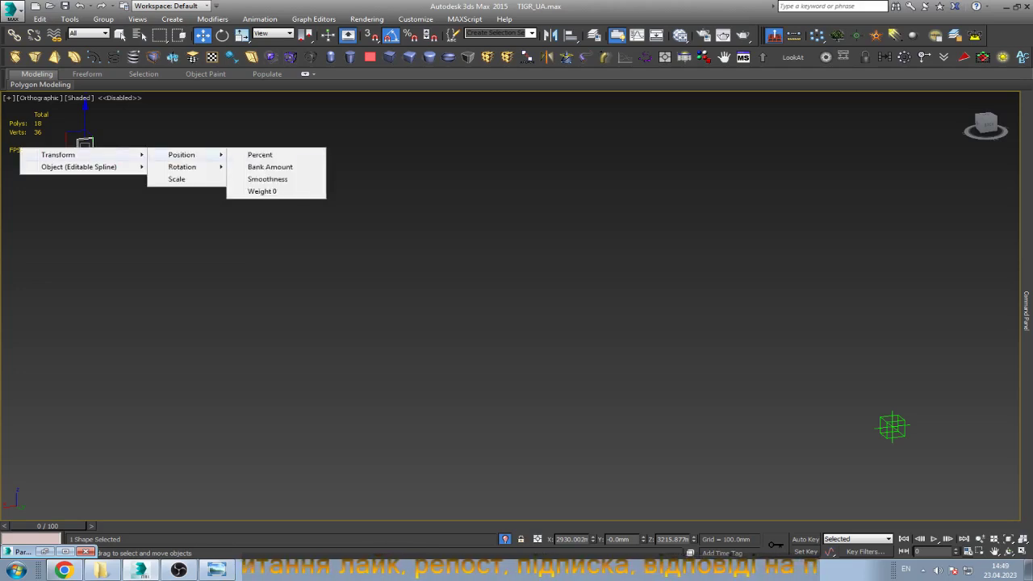
click(242, 179)
click(882, 413)
mouse_move(793, 440)
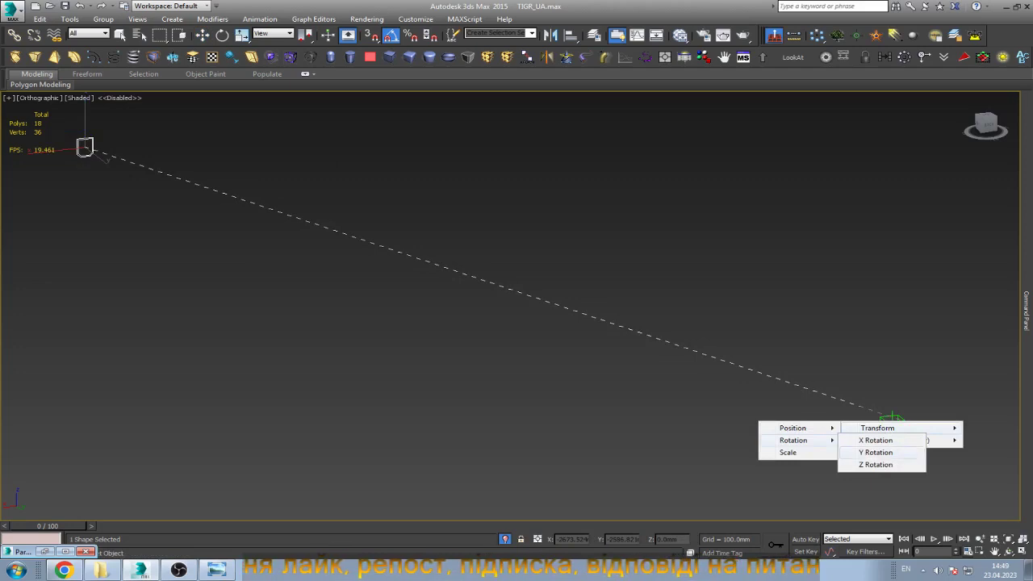
click(875, 464)
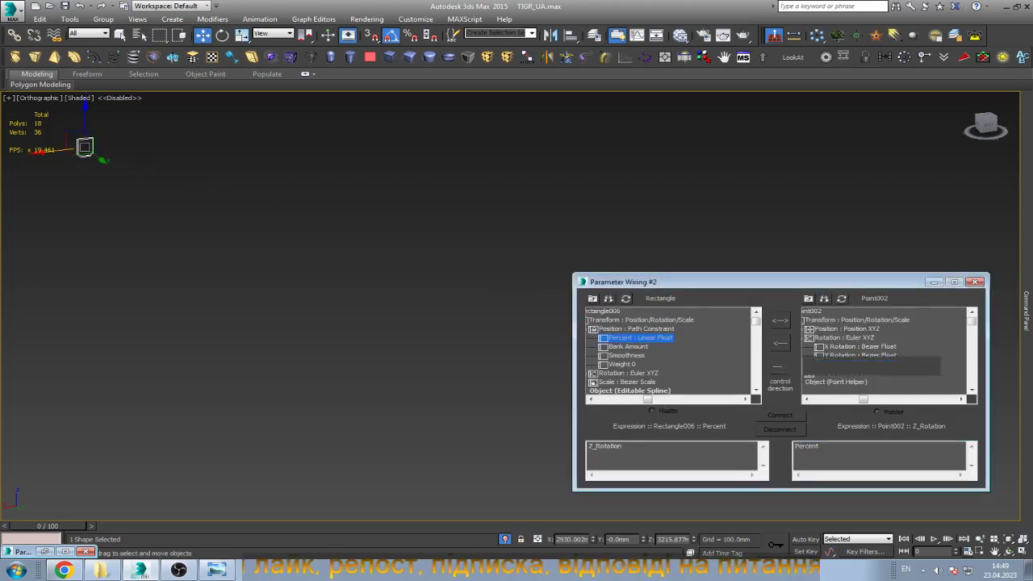
click(779, 343)
click(779, 414)
click(933, 281)
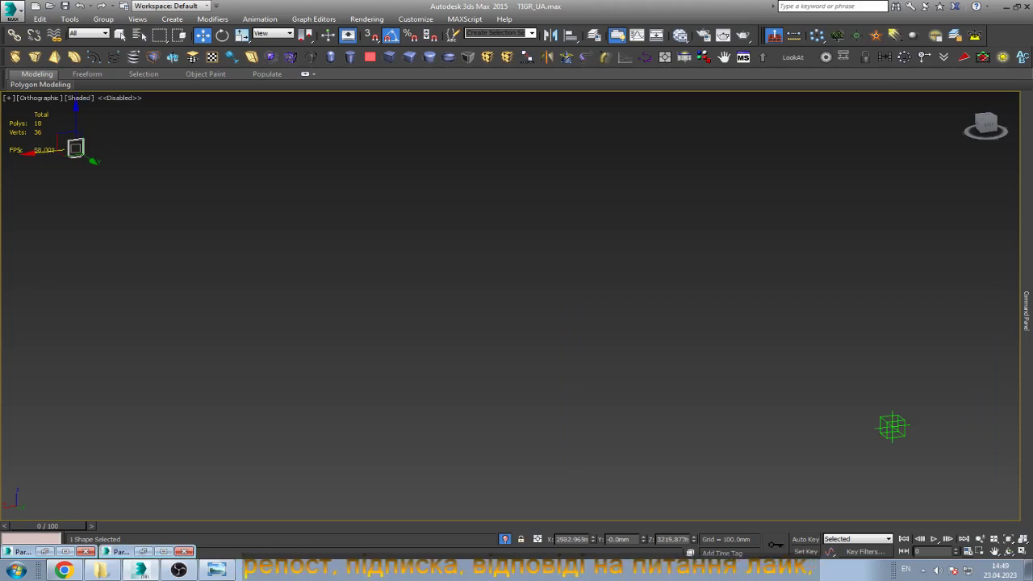
click(142, 551)
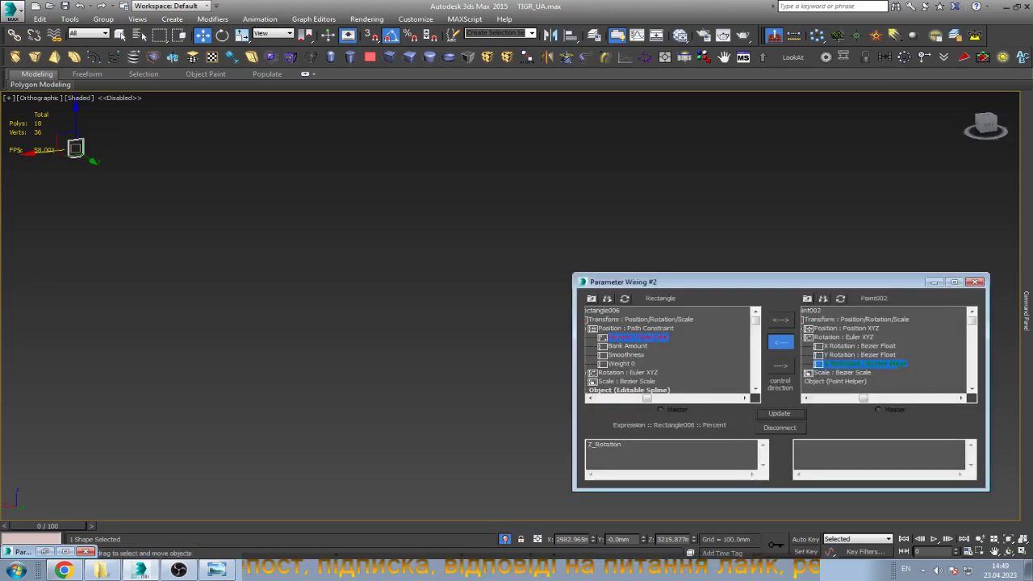
drag(774, 282, 415, 278)
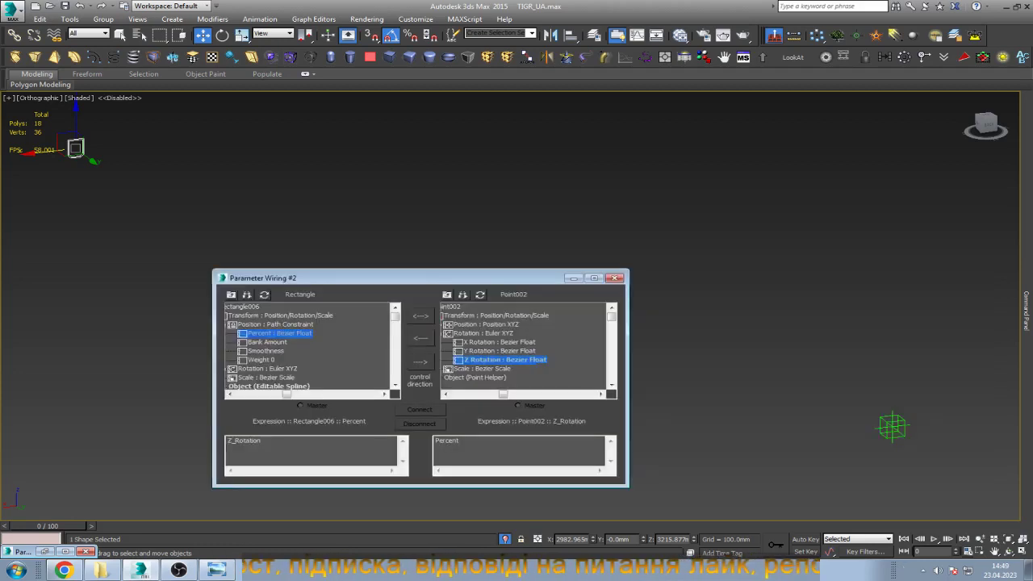
click(419, 361)
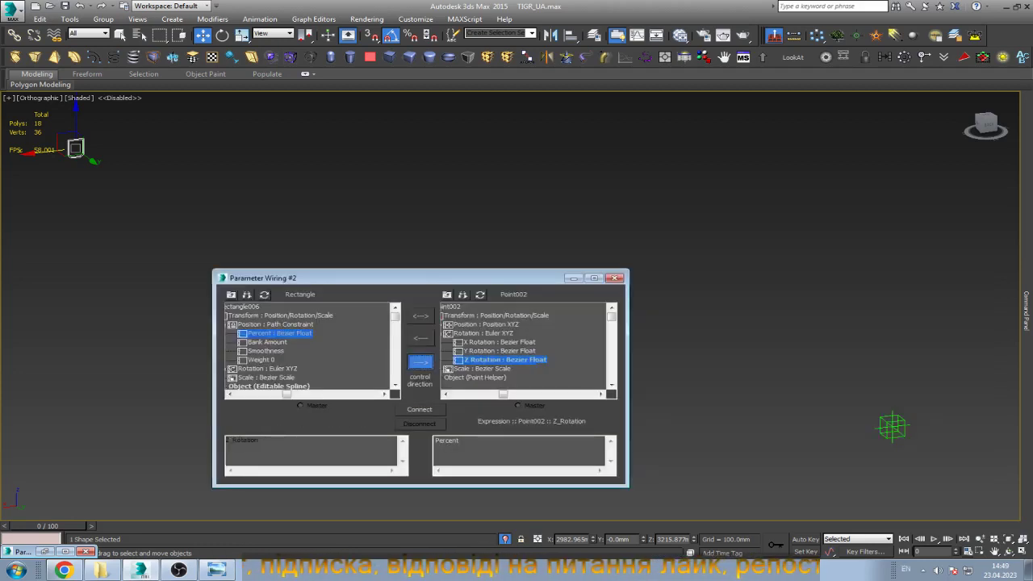
click(419, 409)
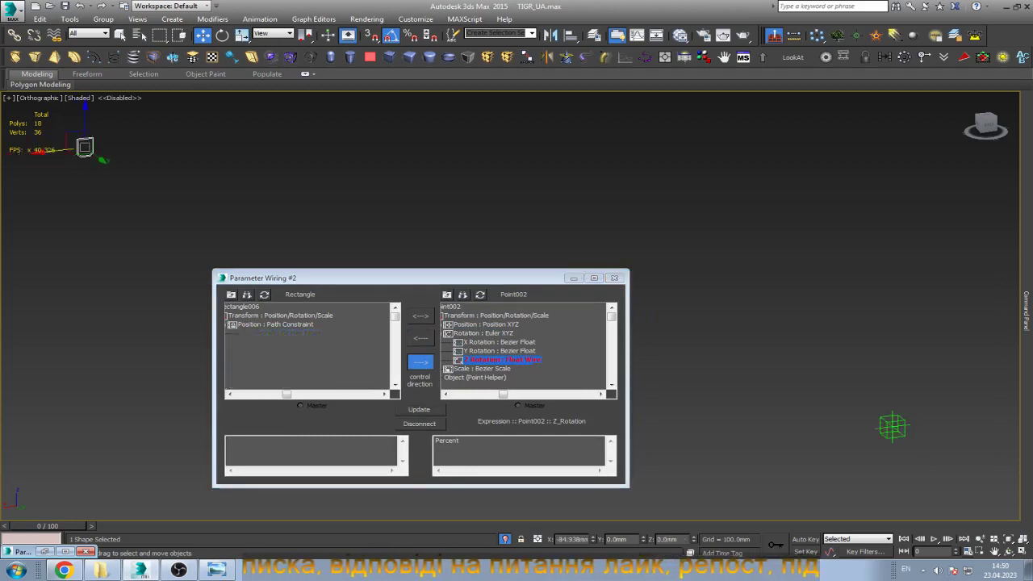
click(613, 277)
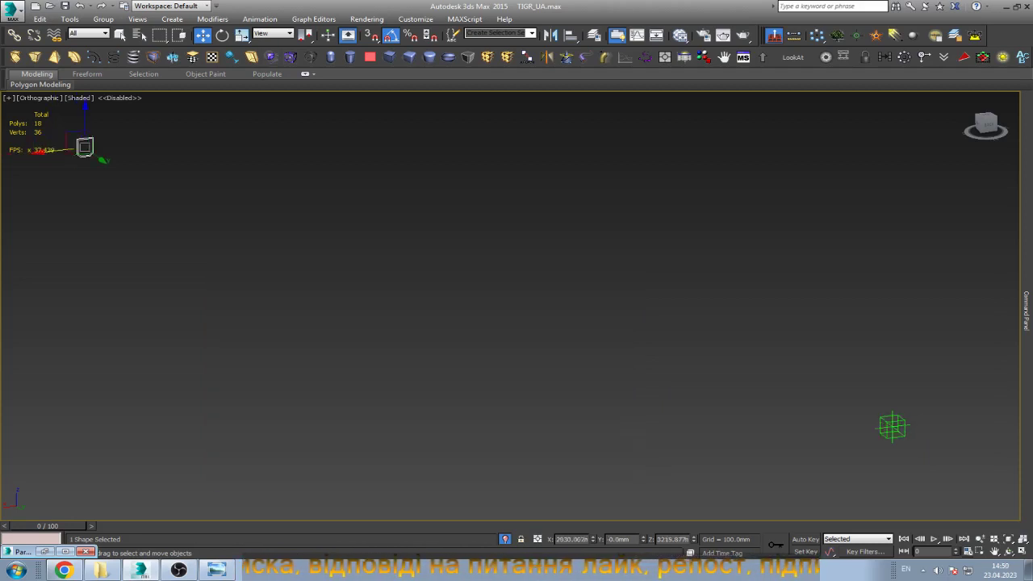
Unhide all objects and drag the slider to test the rear door swinging open.
right_click(649, 320)
click(686, 250)
key(Return)
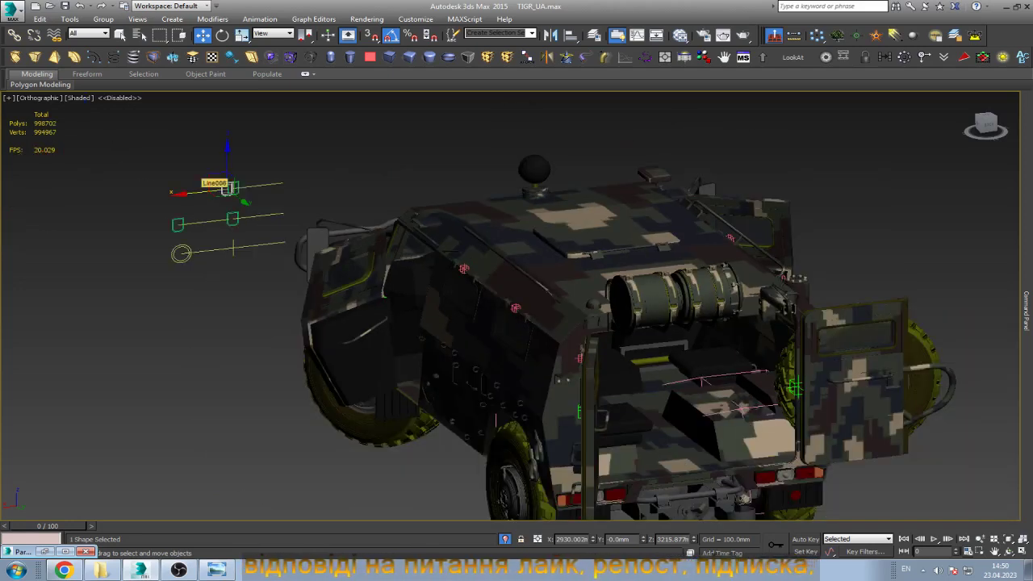
mouse_move(229, 189)
mouse_down()
mouse_move(191, 192)
mouse_move(229, 189)
mouse_up()
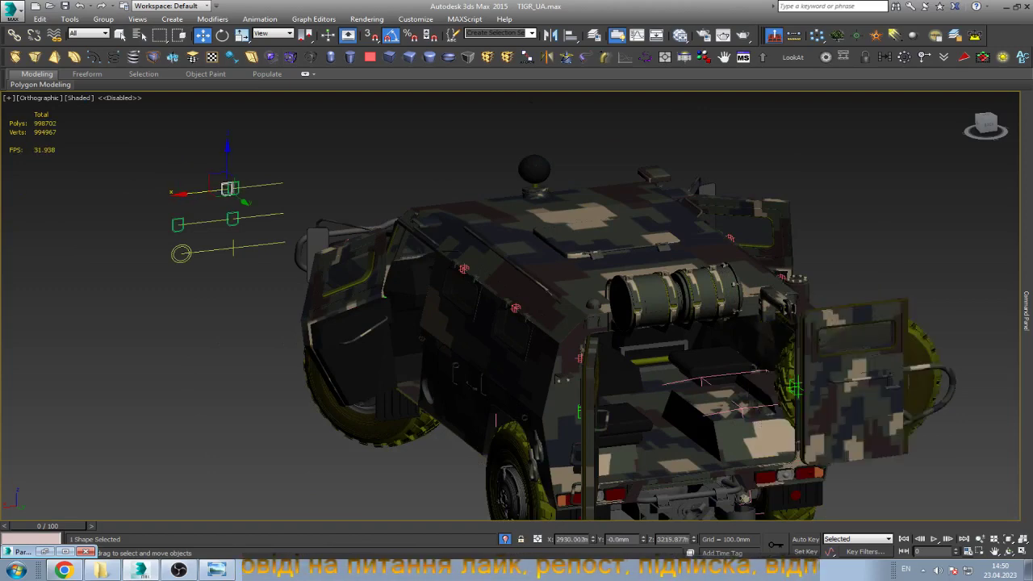
scroll(798, 403, up, 5)
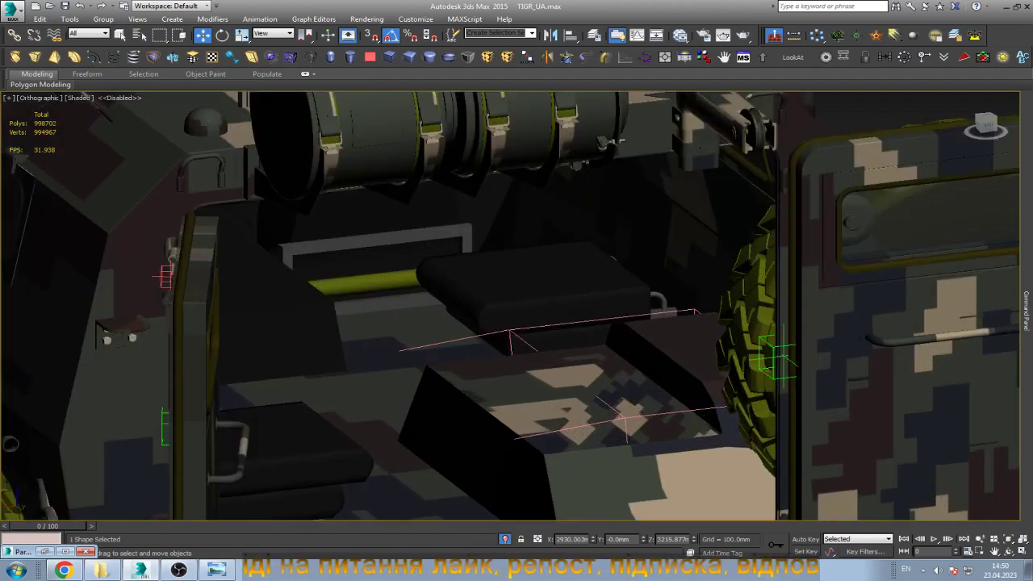
Rotate the door's Point helper 70° around Z, then back to 15° in Top view.
click(776, 359)
key(z)
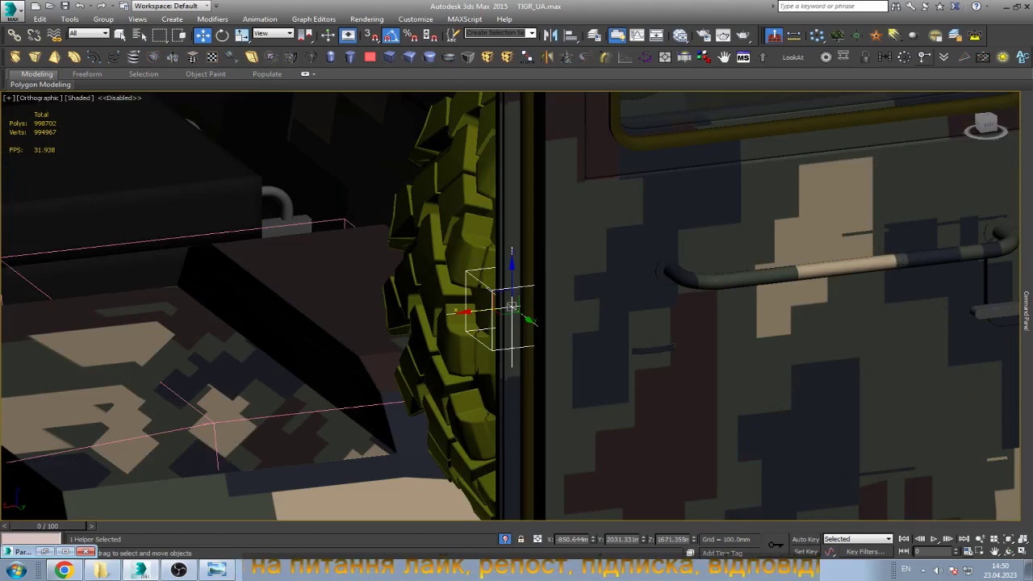
key(e)
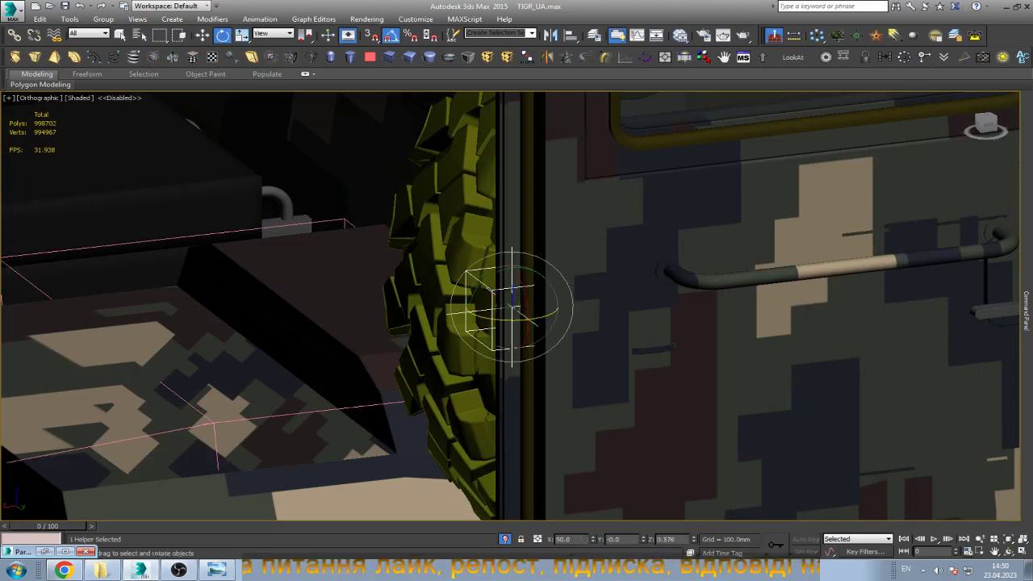
drag(524, 311, 526, 339)
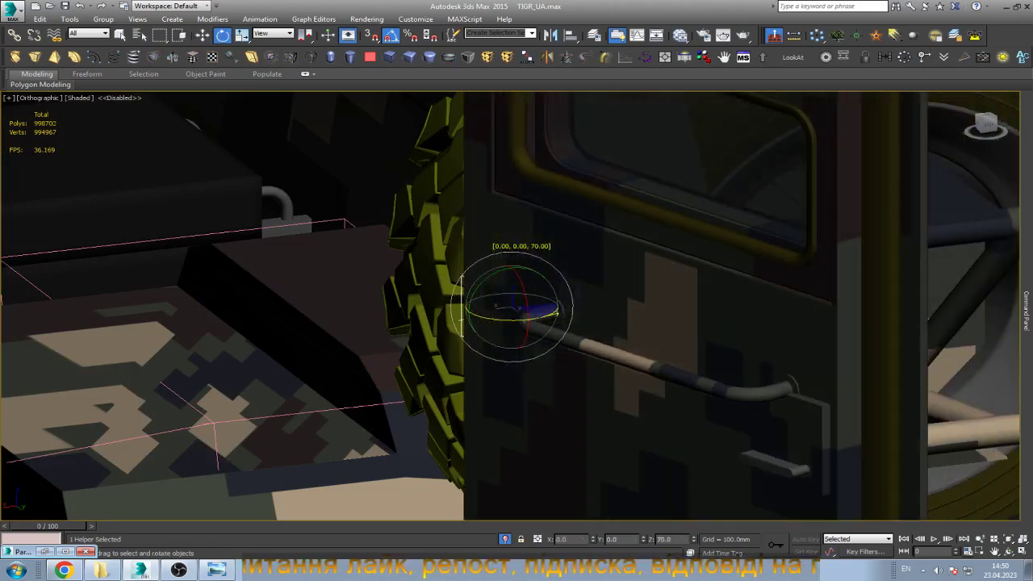
key(t)
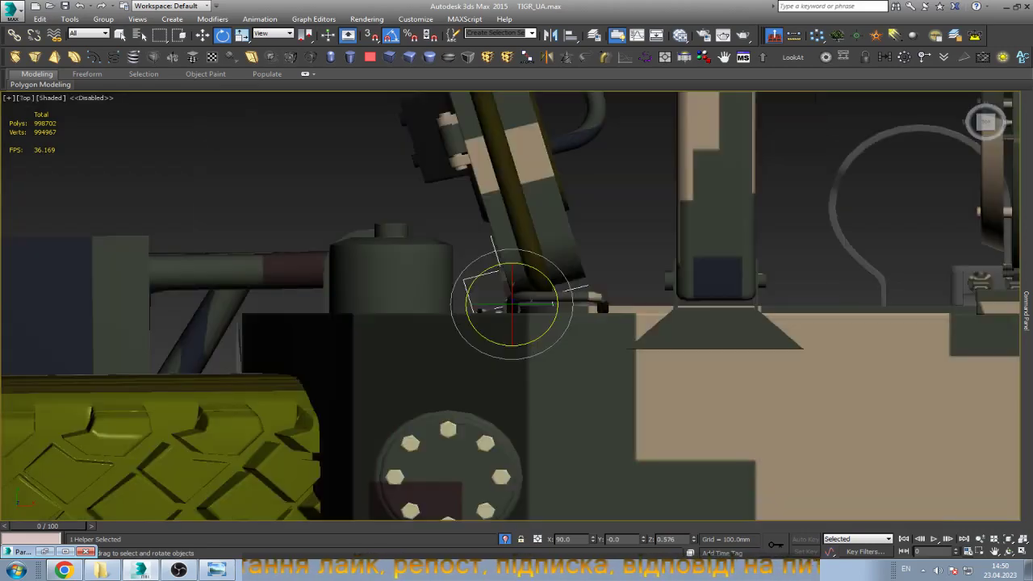
scroll(547, 284, down, 2)
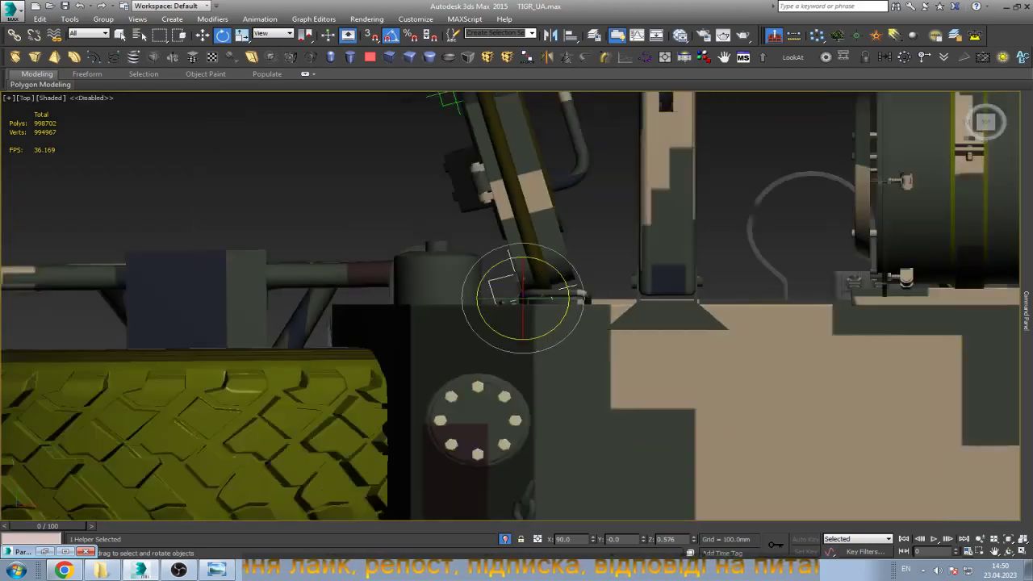
scroll(547, 285, down, 3)
drag(569, 288, 547, 253)
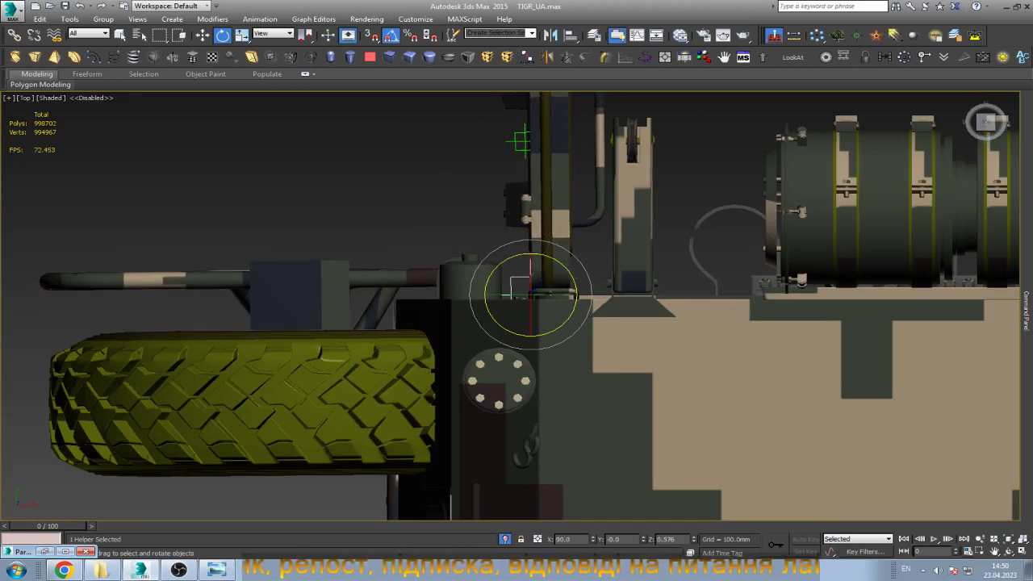
scroll(417, 266, up, 5)
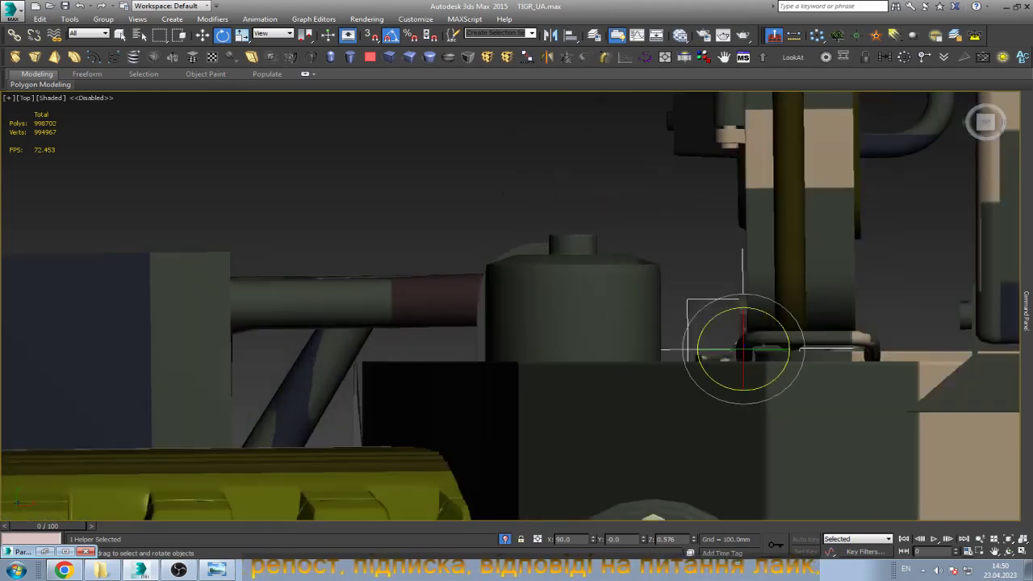
Swing the spare-wheel carrier pipe and wheel 75° around Z.
key(ctrl+z)
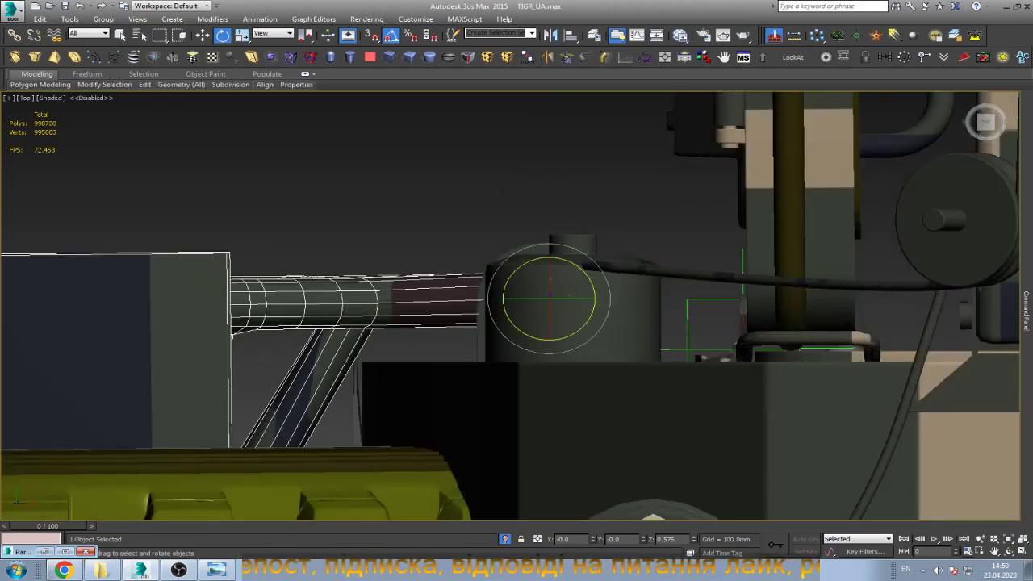
scroll(423, 299, down, 2)
scroll(424, 299, down, 3)
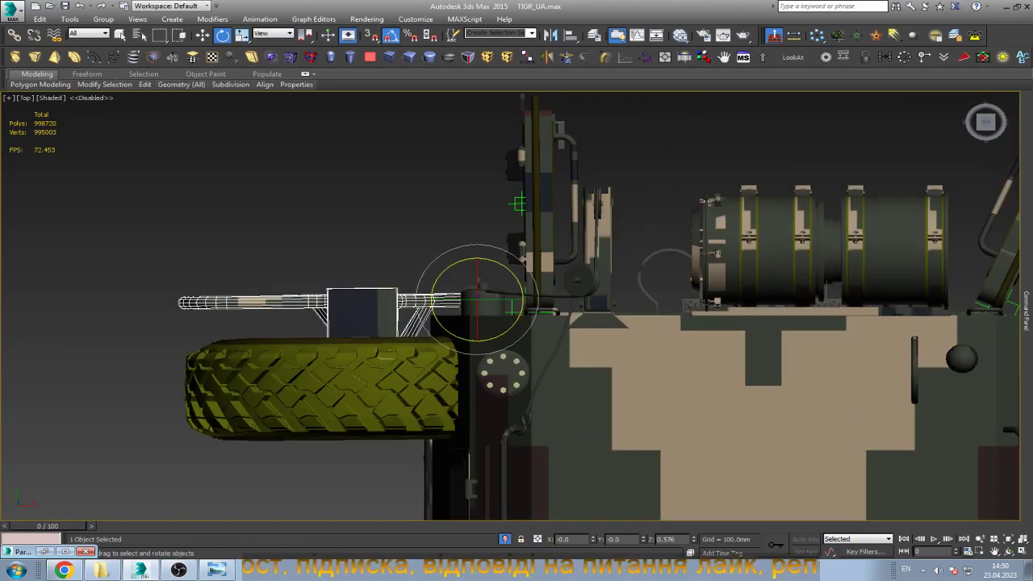
drag(500, 278, 483, 252)
scroll(472, 242, down, 2)
scroll(470, 232, down, 2)
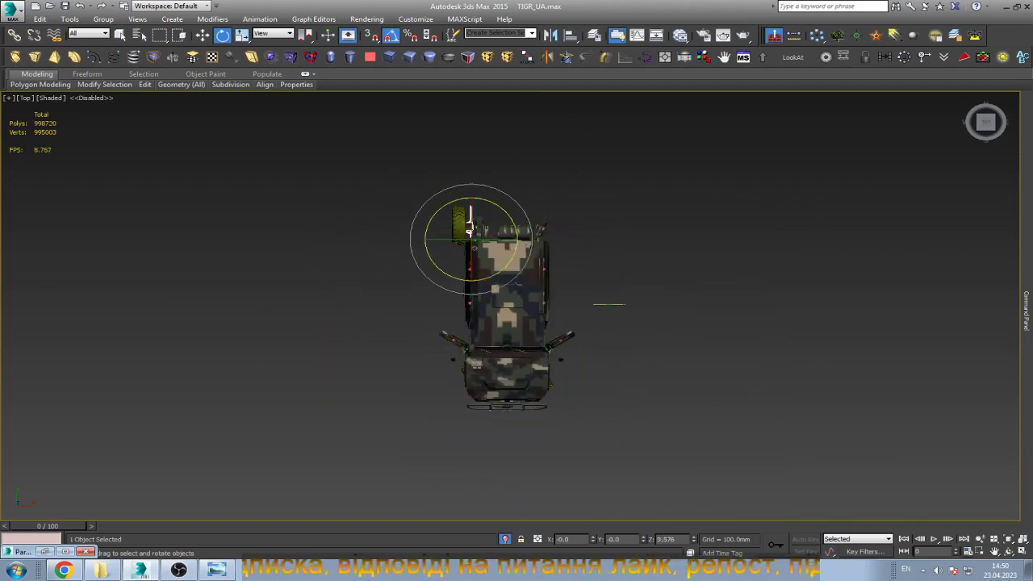
In Front view, slide the top slider right toward the right marker, then undo it.
click(554, 232)
scroll(554, 231, up, 5)
scroll(554, 232, up, 2)
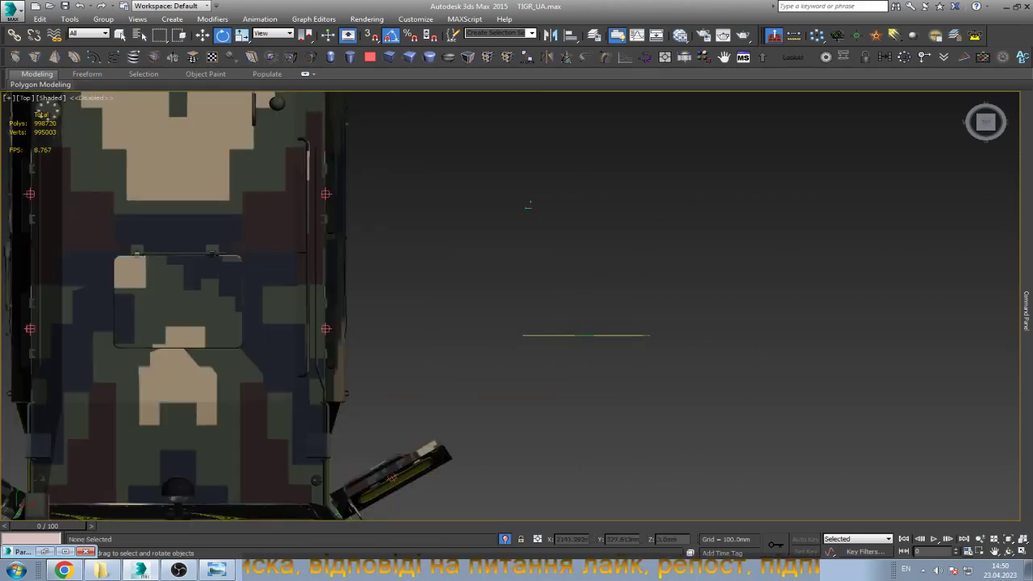
key(f)
scroll(600, 217, up, 5)
click(580, 171)
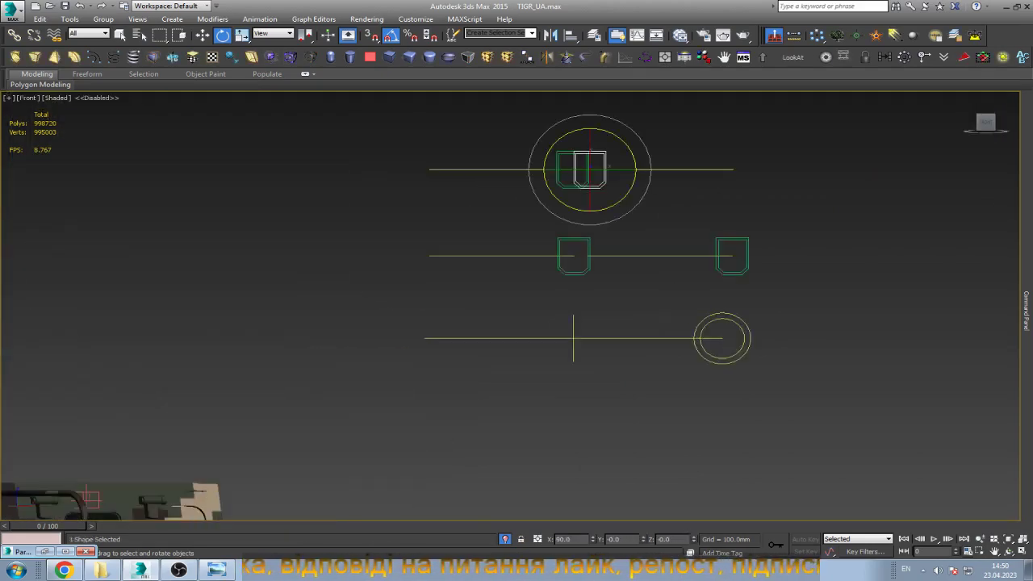
key(w)
scroll(649, 227, down, 5)
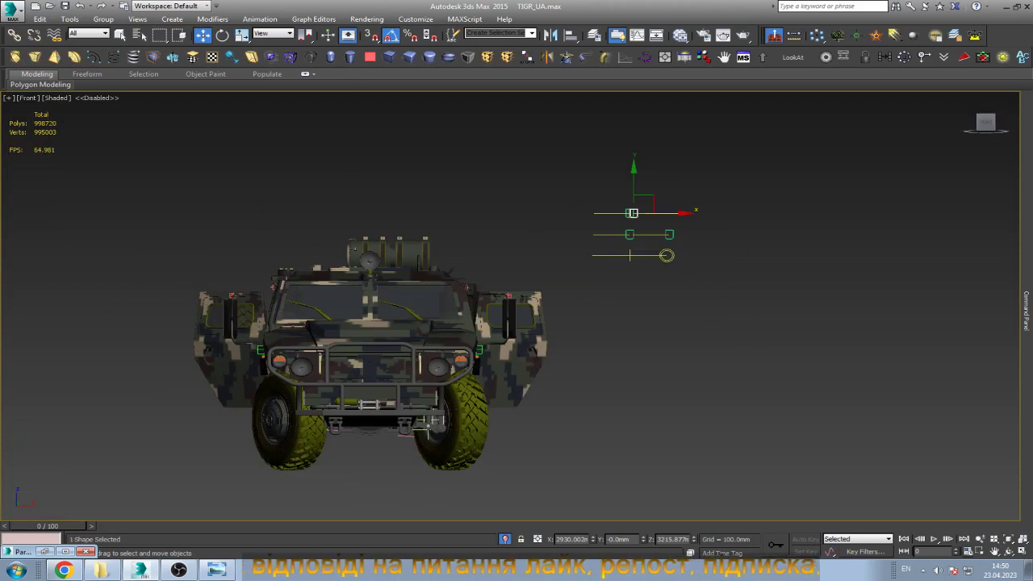
mouse_move(645, 212)
mouse_down()
mouse_move(655, 213)
mouse_move(632, 213)
mouse_up()
scroll(654, 214, up, 5)
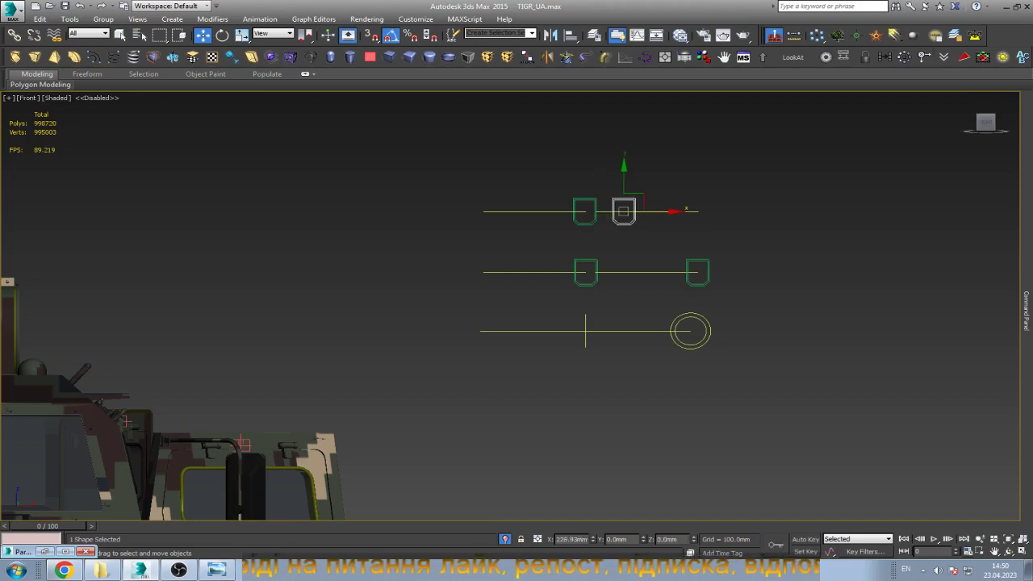
drag(629, 211, 730, 211)
scroll(777, 227, down, 3)
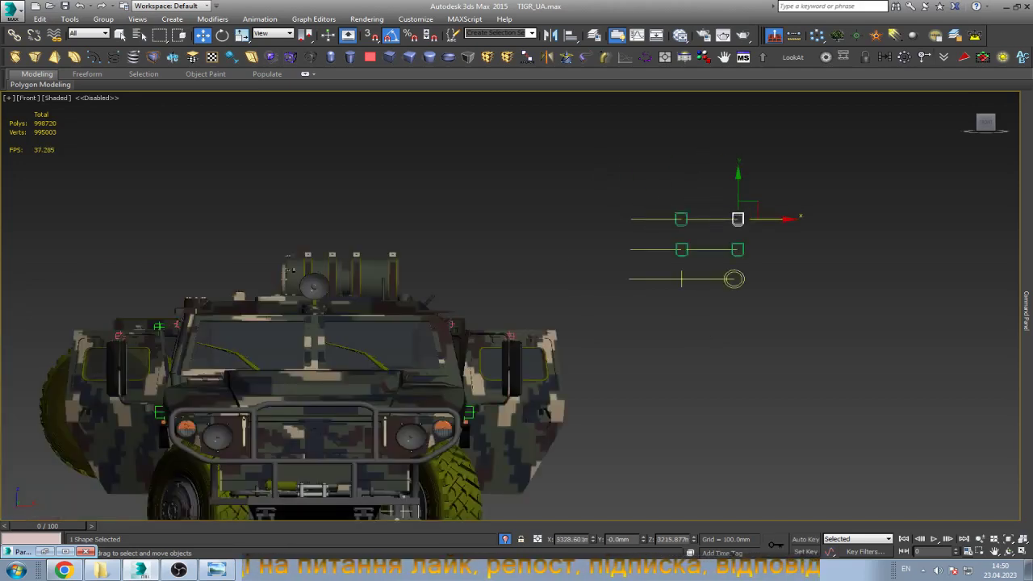
key(ctrl+z)
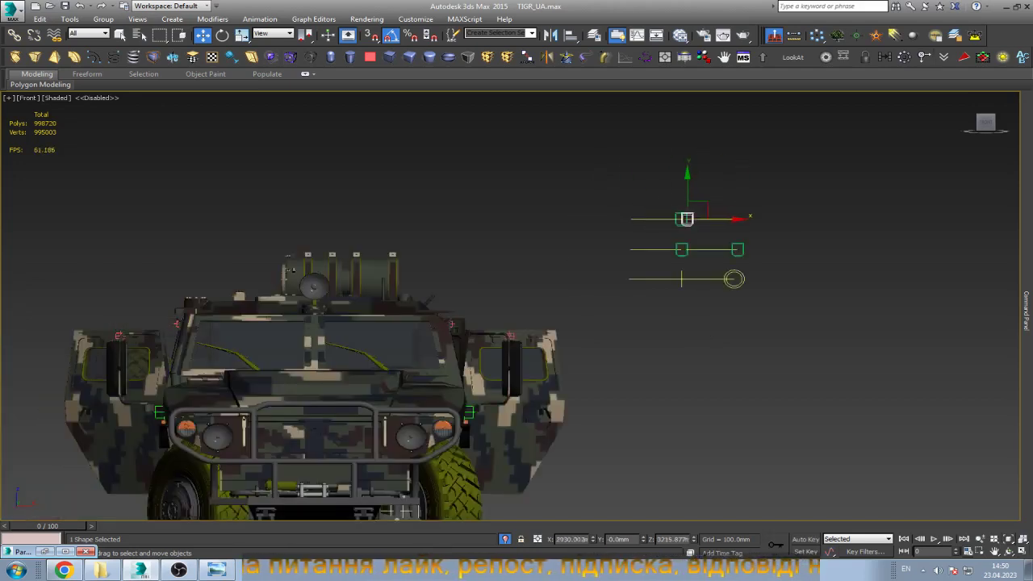
Rotate the spare-wheel mount helper around its Z axis in Top view.
click(1008, 551)
drag(629, 194, 637, 306)
scroll(633, 281, up, 5)
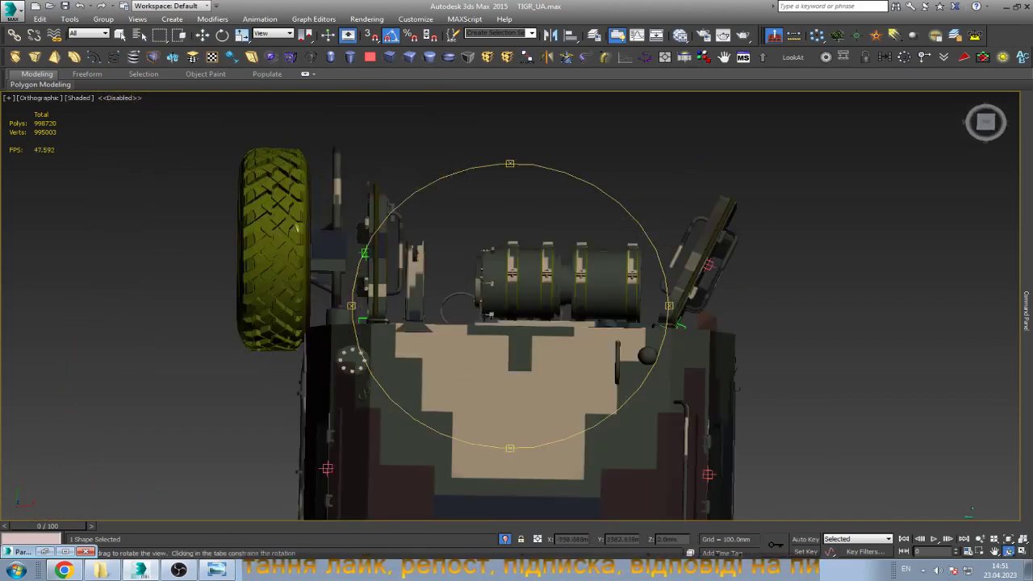
scroll(361, 363, up, 5)
key(w)
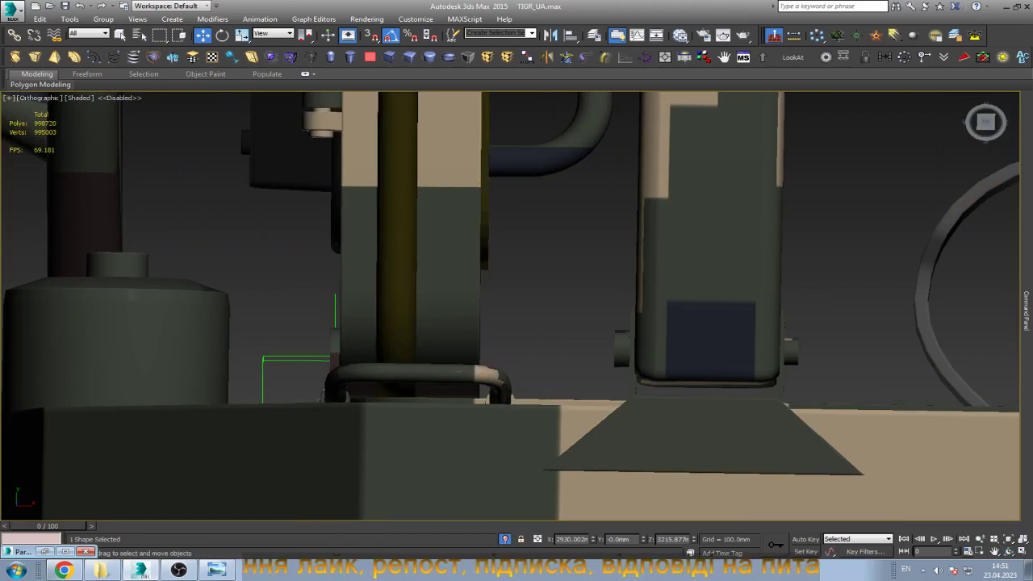
click(334, 420)
key(t)
key(shift+z)
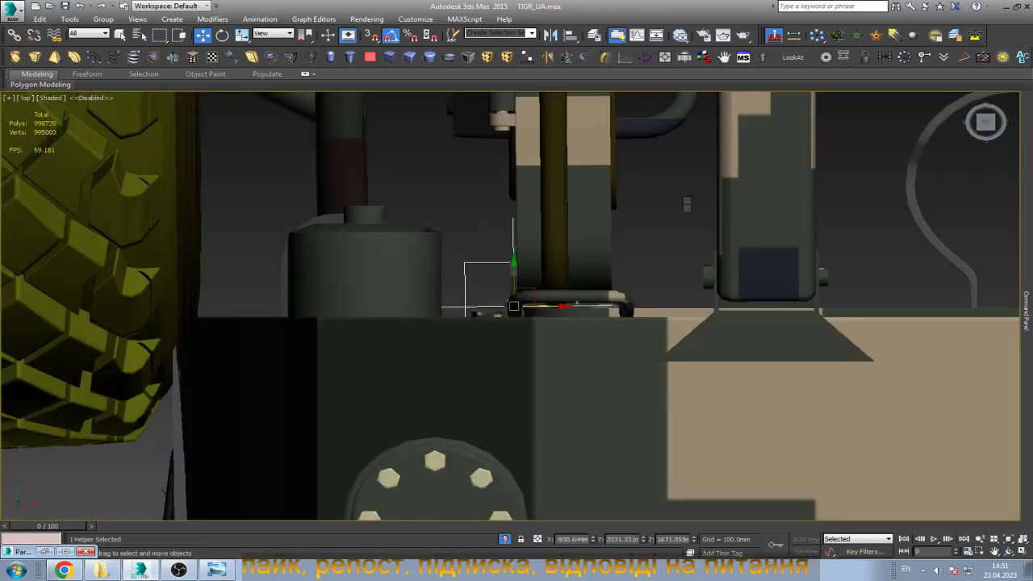
key(e)
drag(513, 263, 567, 271)
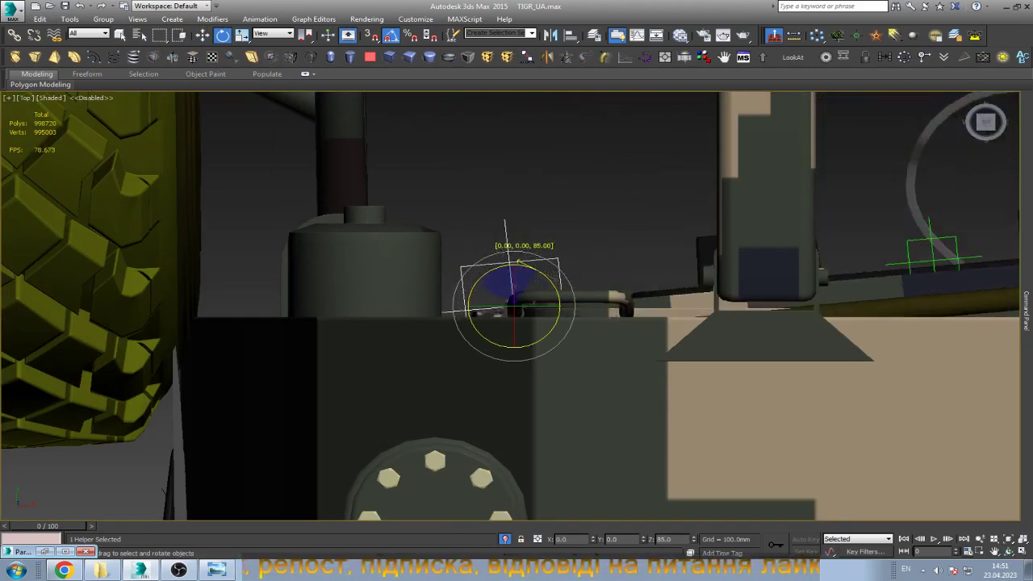
Rotate the spare-wheel mount arm 90 degrees around Z.
scroll(516, 306, down, 2)
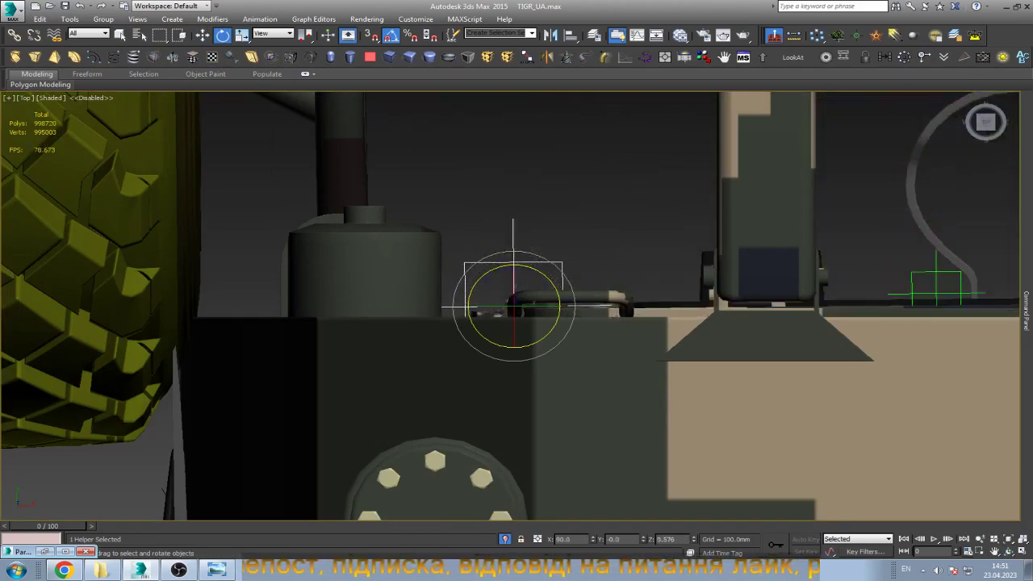
scroll(516, 307, down, 3)
click(421, 210)
scroll(421, 242, up, 2)
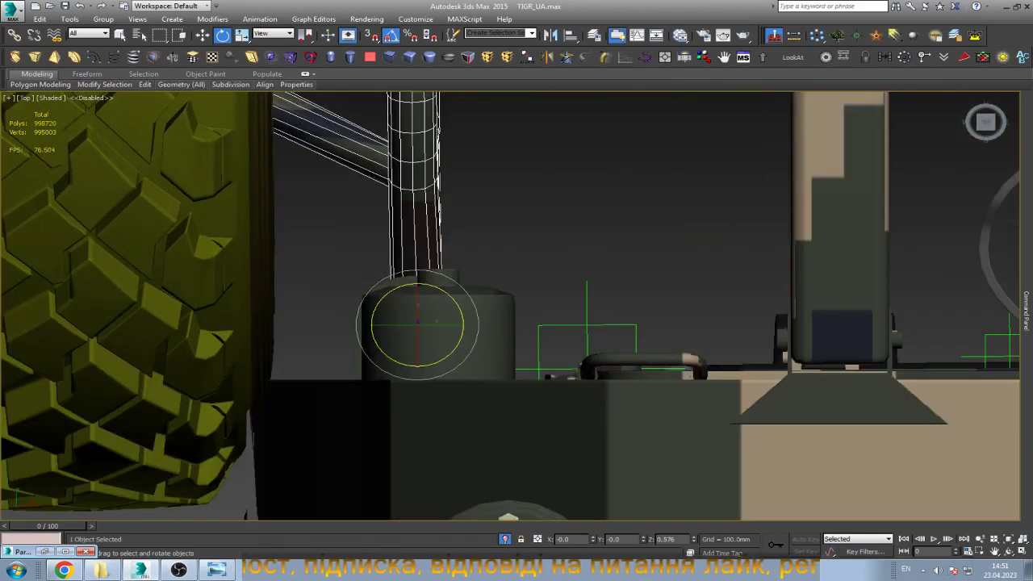
drag(410, 281, 417, 279)
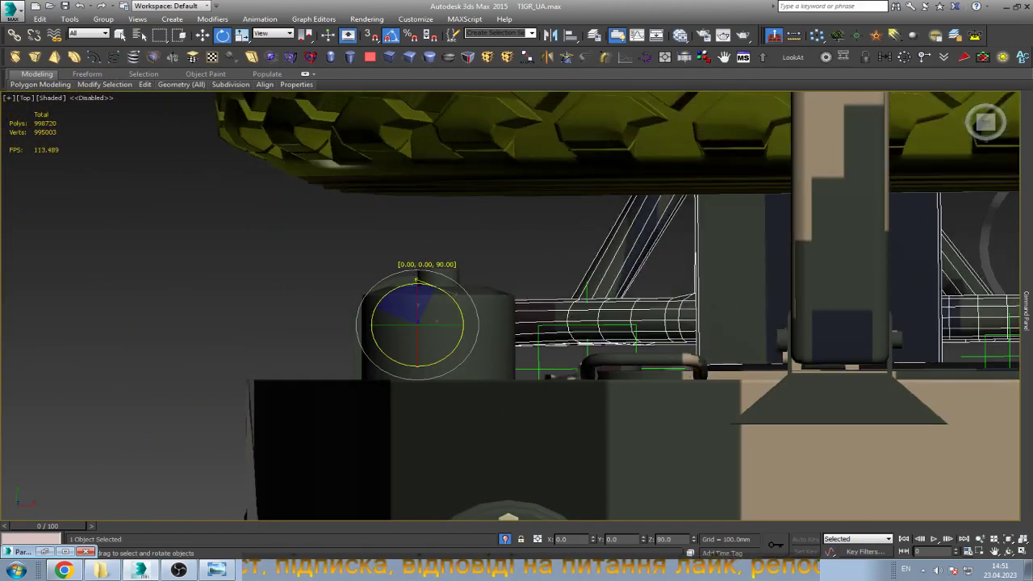
scroll(379, 278, down, 3)
scroll(379, 278, down, 2)
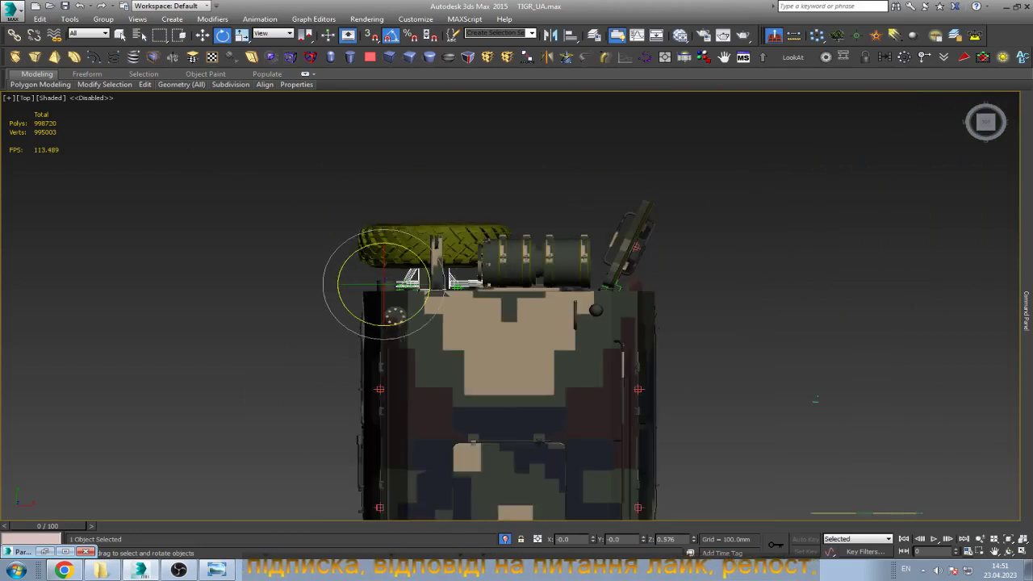
Slide the top slider to the right end of its track in Front view.
click(814, 399)
key(f)
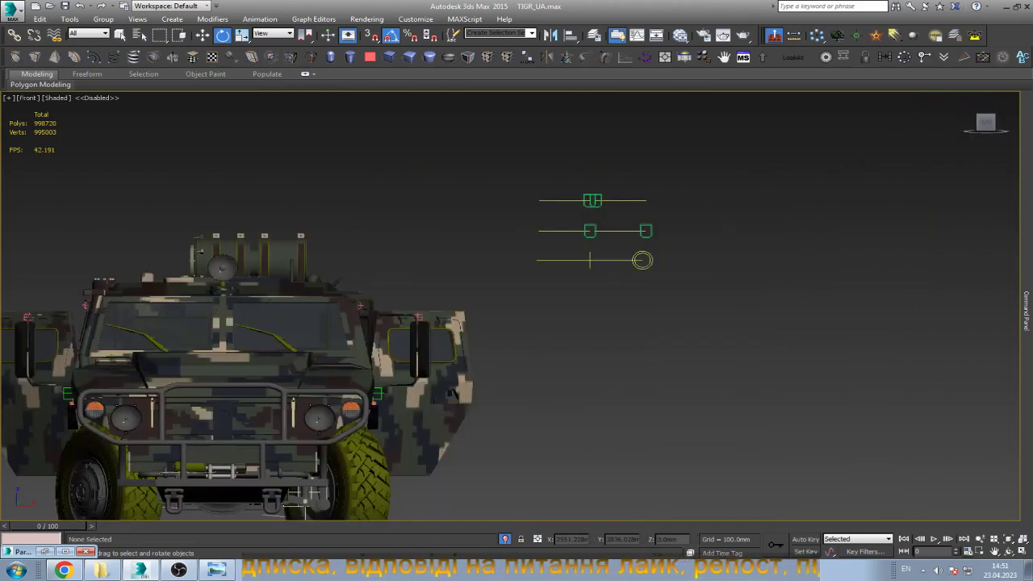
click(593, 200)
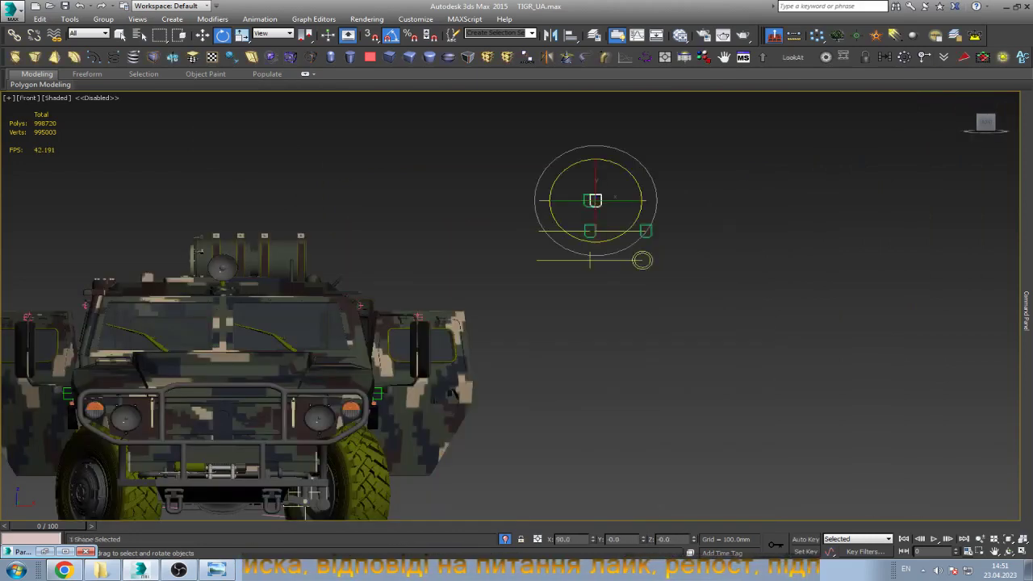
key(w)
scroll(807, 202, down, 2)
drag(686, 196, 711, 196)
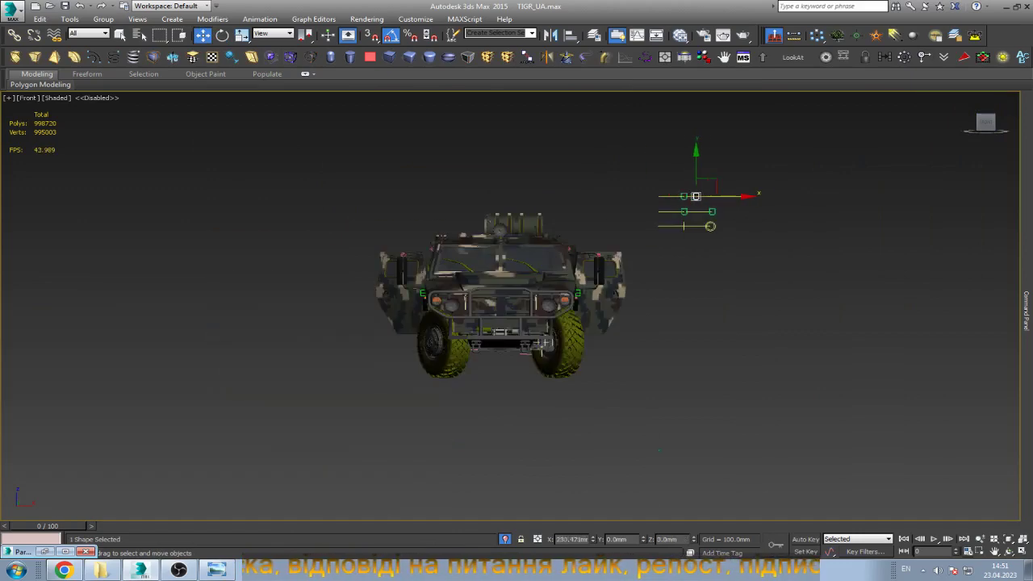
key(ctrl+r)
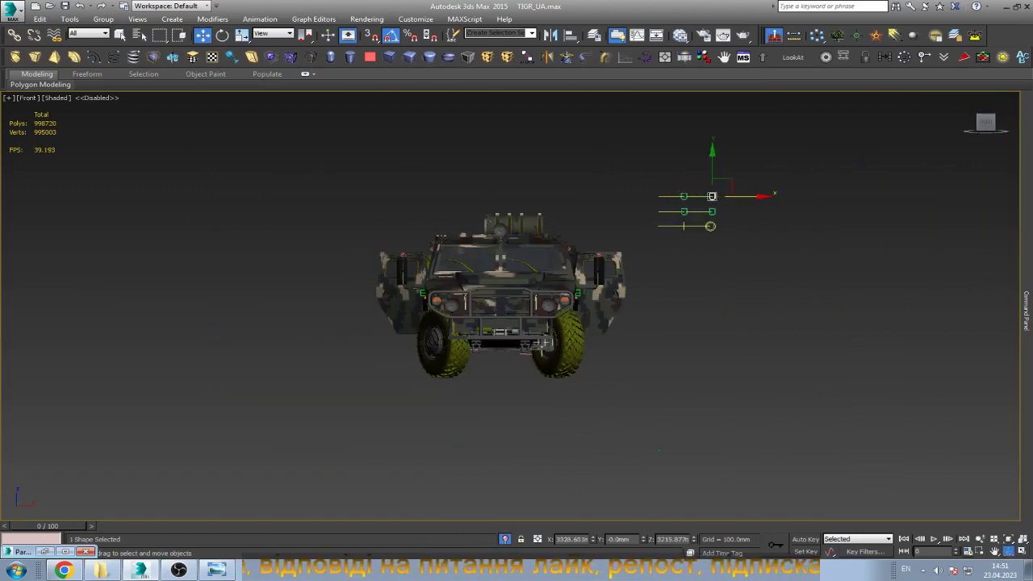
mouse_move(540, 343)
mouse_down()
mouse_move(754, 455)
mouse_move(565, 452)
mouse_up()
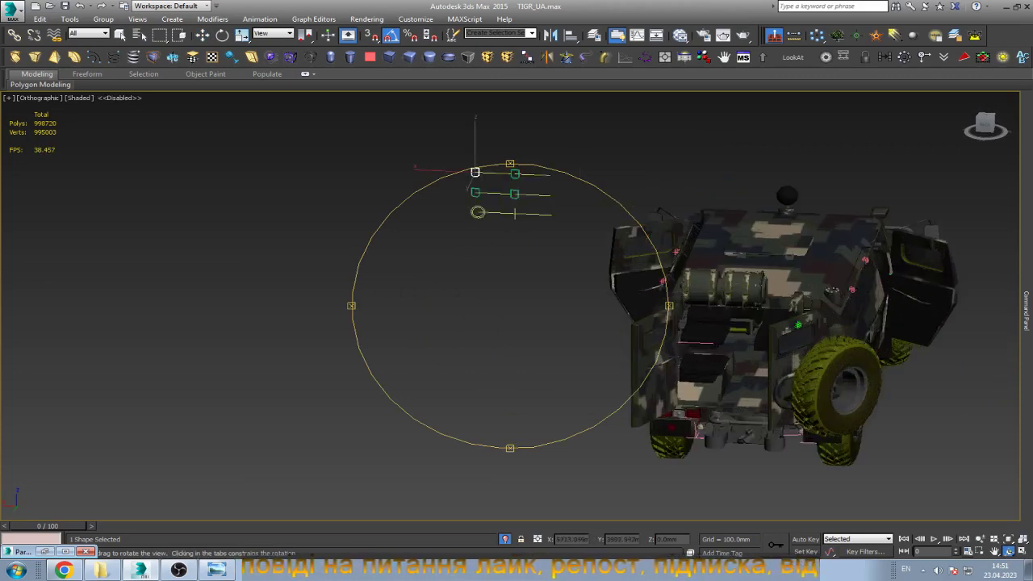
Reopen Parameter Wiring (Alt+5) and pick Rectangle006's Path Constraint Percent track.
click(45, 551)
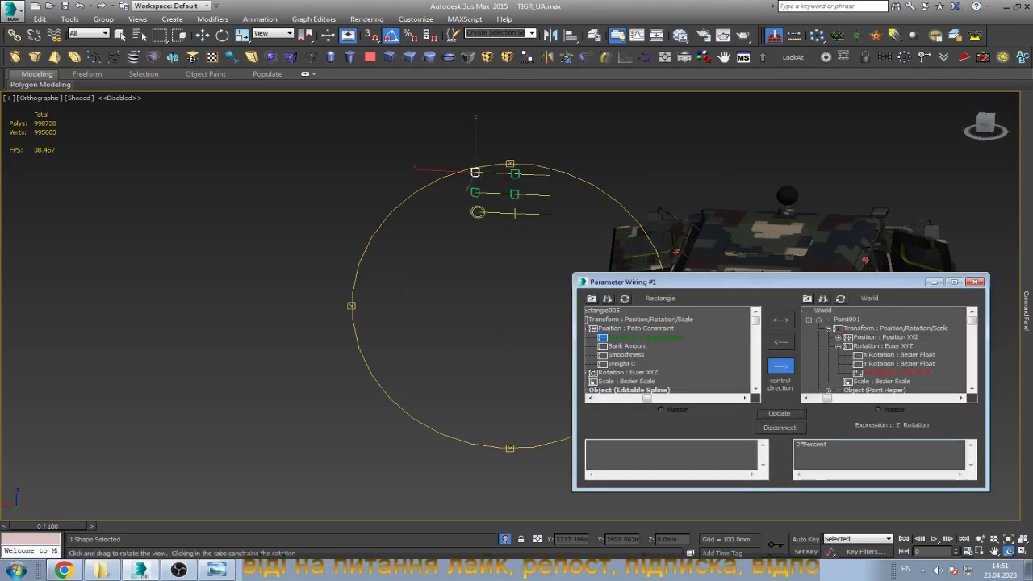
click(976, 282)
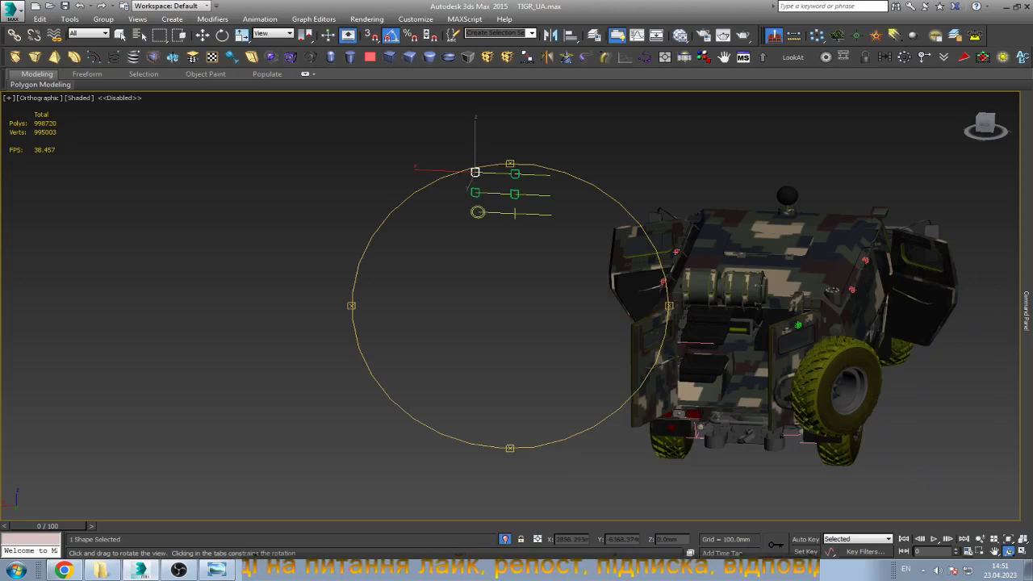
key(w)
scroll(843, 338, up, 3)
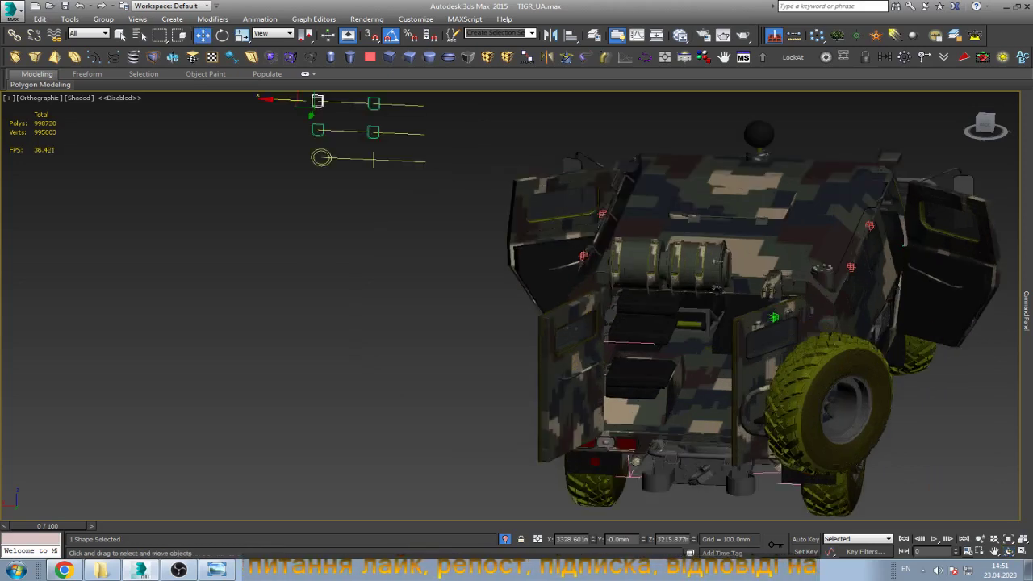
key(alt+5)
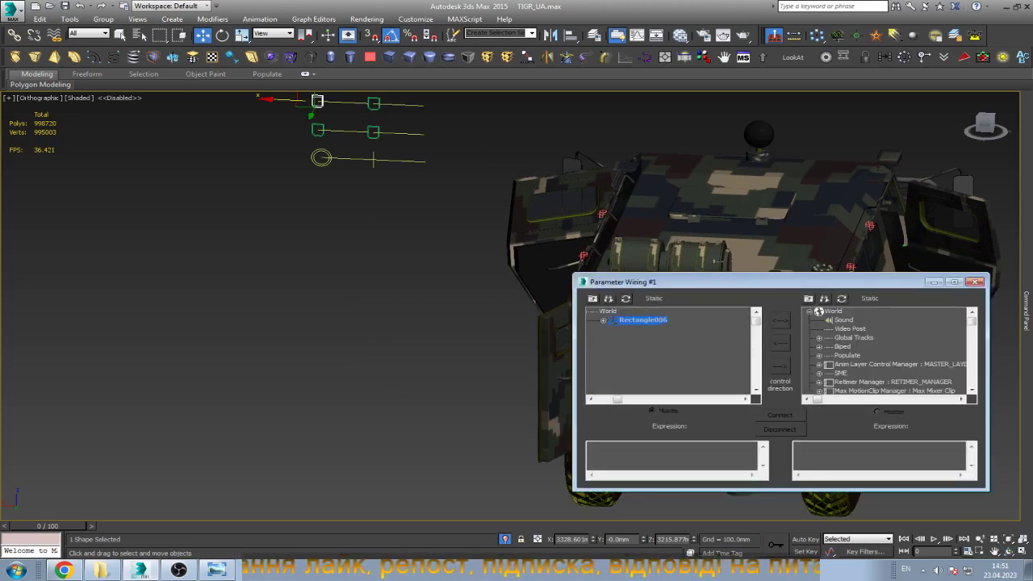
click(602, 319)
click(613, 329)
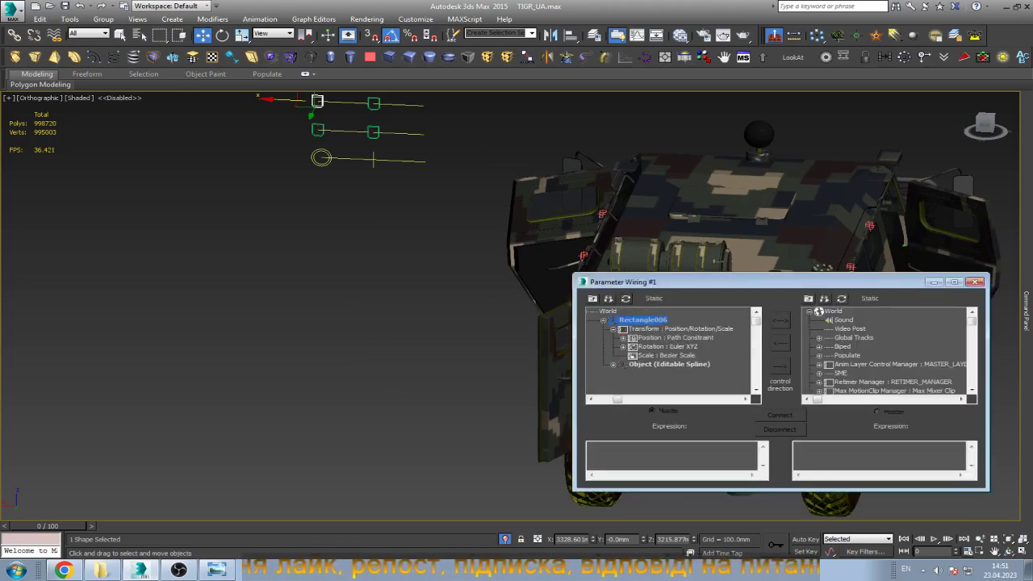
click(623, 337)
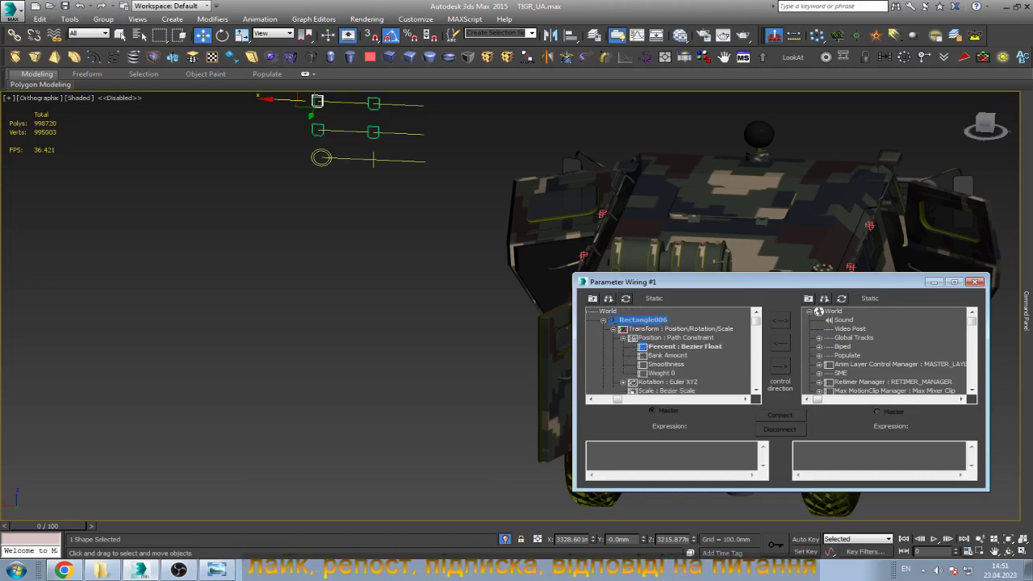
click(684, 346)
Delete the spare wheel and select the mount helper behind it.
drag(726, 282, 272, 270)
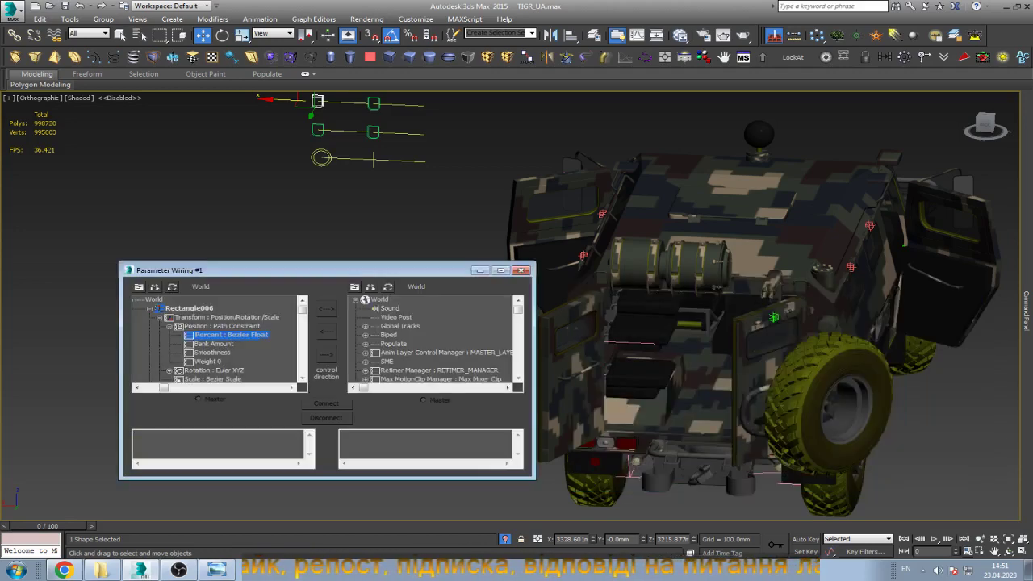
click(812, 369)
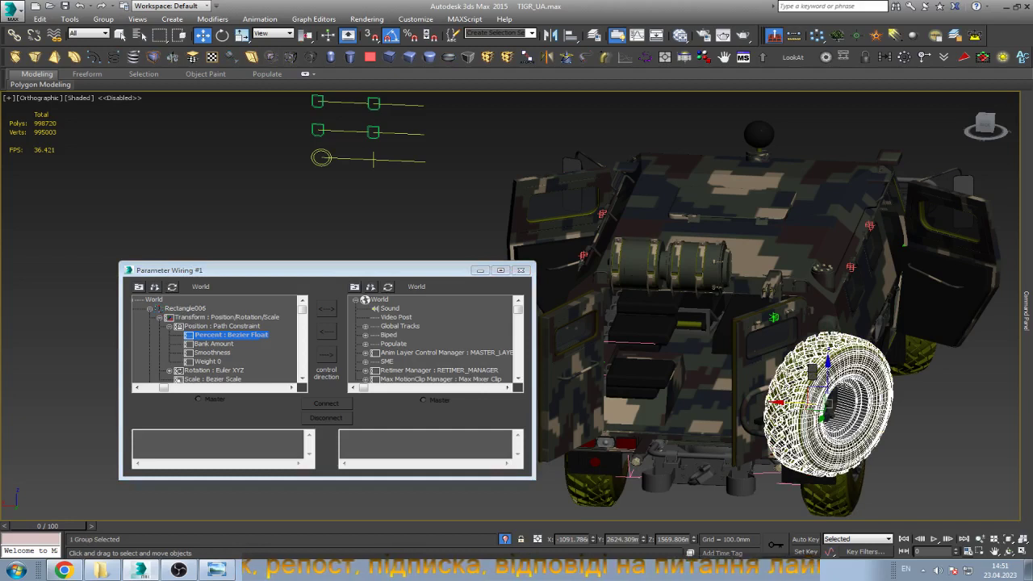
key(Delete)
click(810, 368)
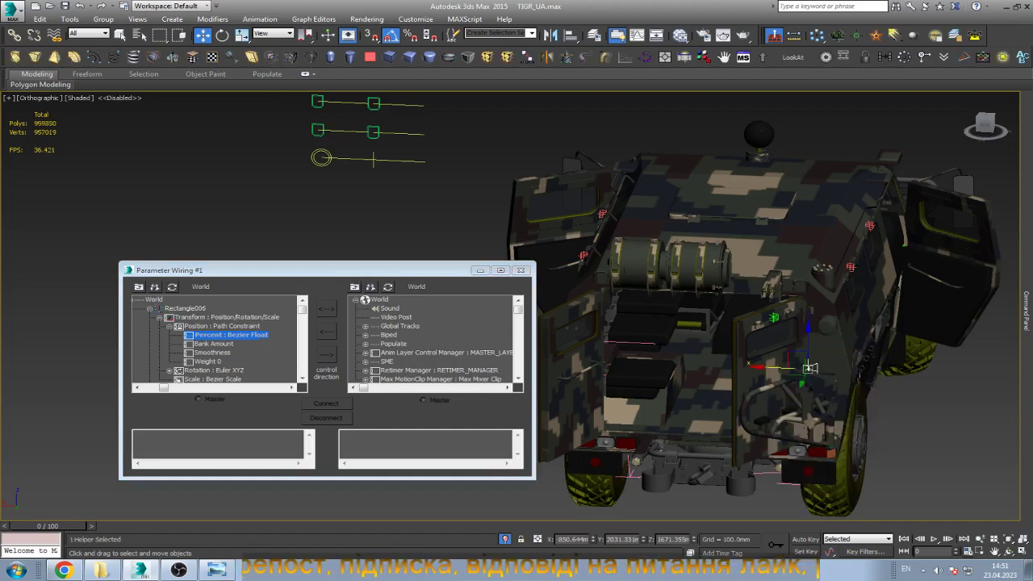
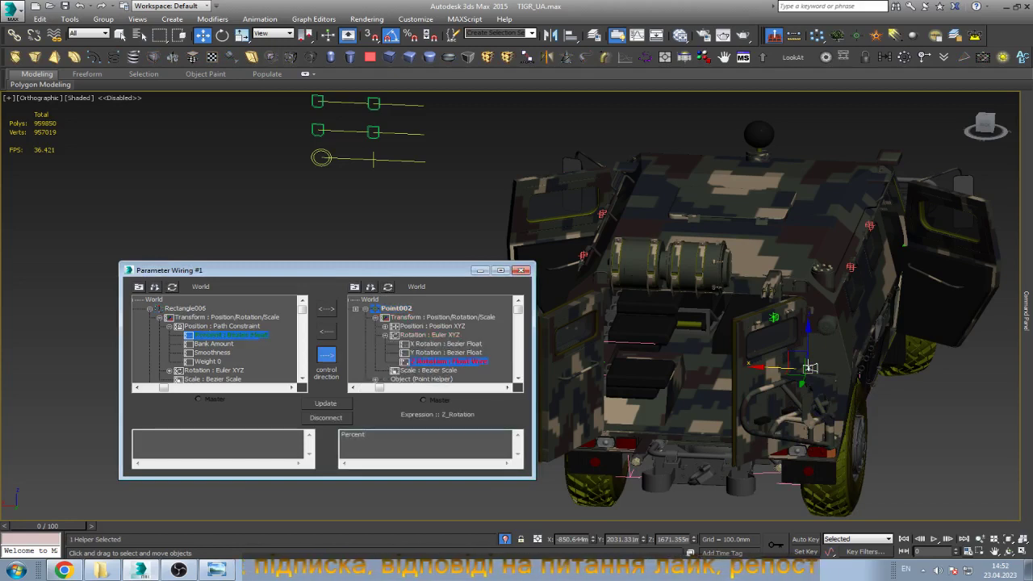
Change the rear door's wiring expression to Percent*2 and apply it.
text(*2)
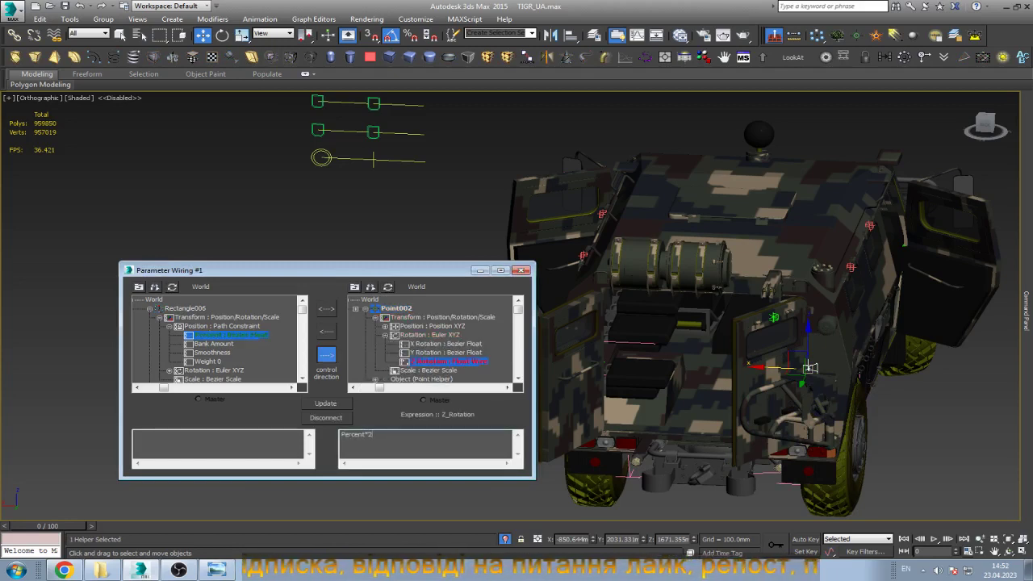
click(325, 403)
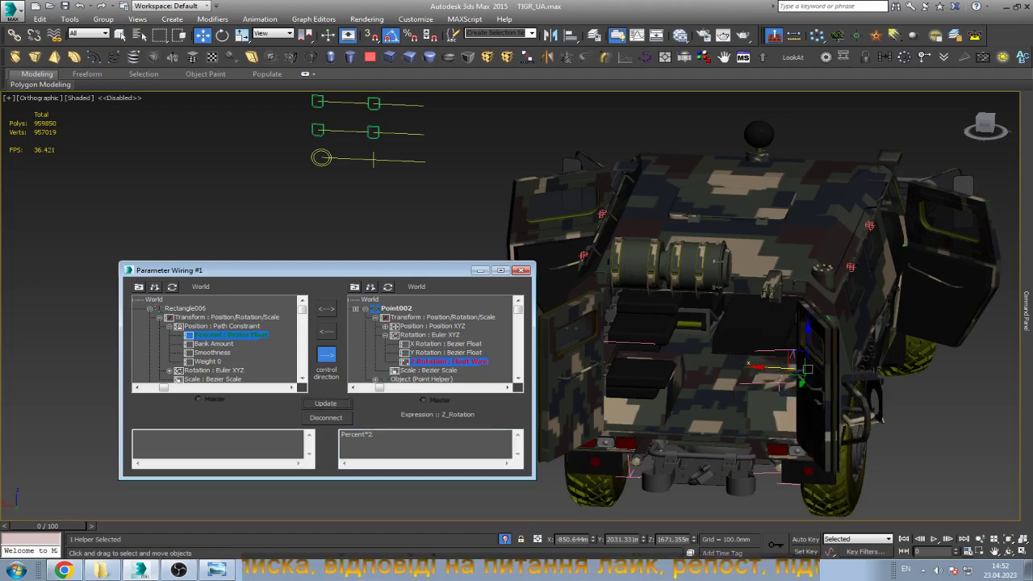
click(523, 270)
Test the door rig by sliding the top control knob, then deselect it.
click(436, 404)
scroll(435, 408, down, 2)
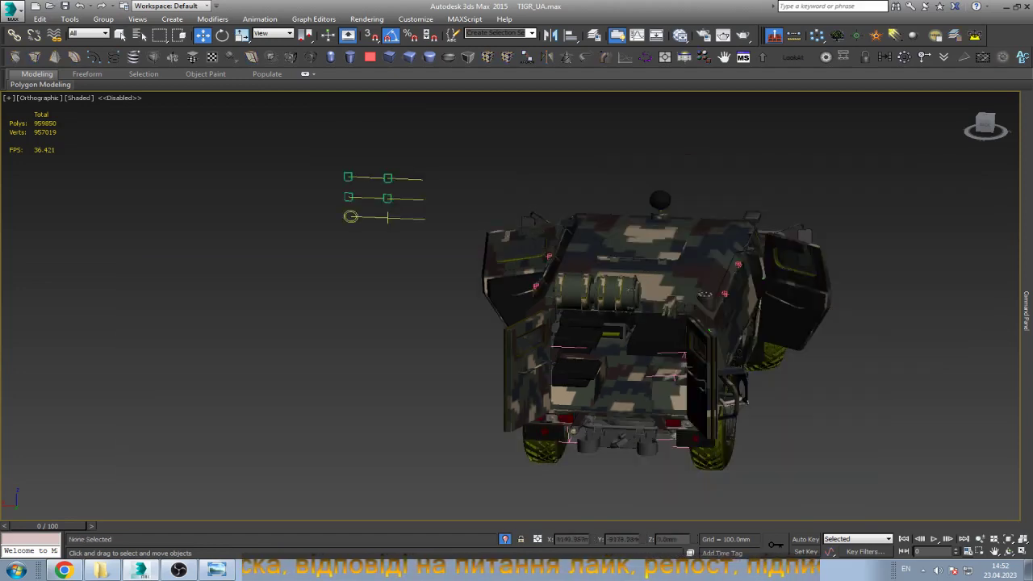
scroll(392, 162, up, 2)
click(387, 182)
scroll(388, 182, down, 2)
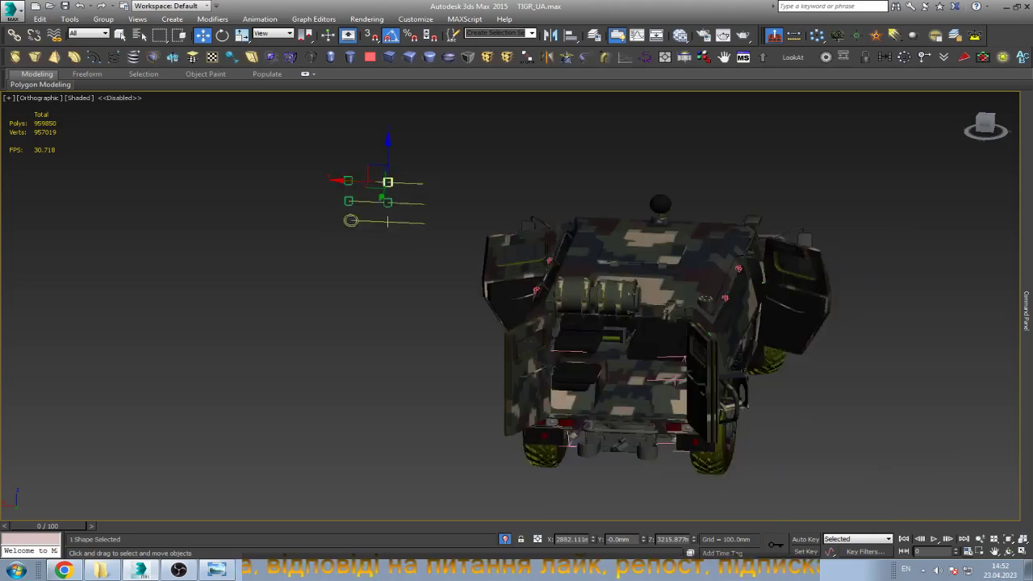
mouse_move(388, 182)
mouse_down()
mouse_move(423, 183)
mouse_move(348, 180)
mouse_move(383, 182)
mouse_up()
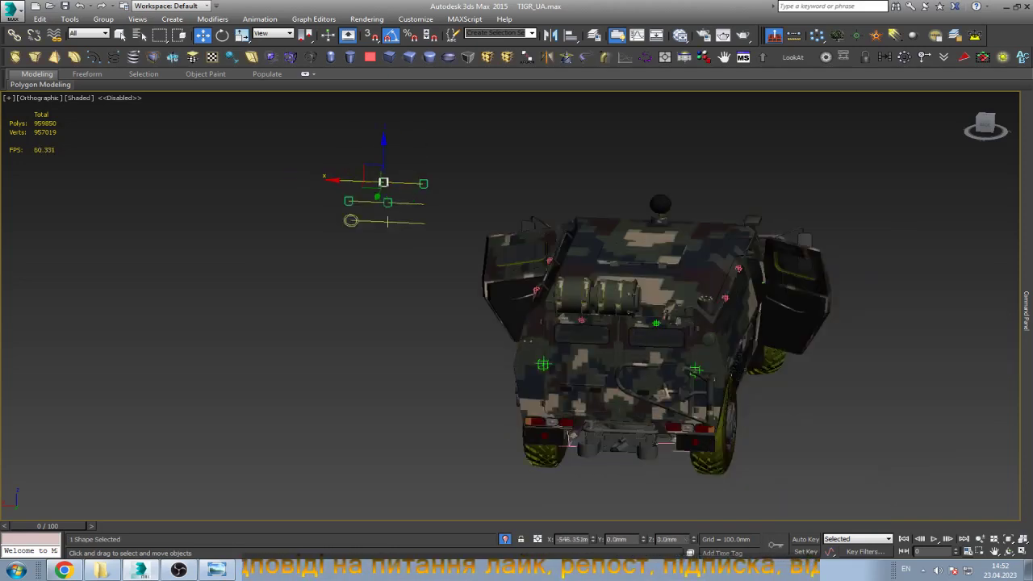
click(719, 171)
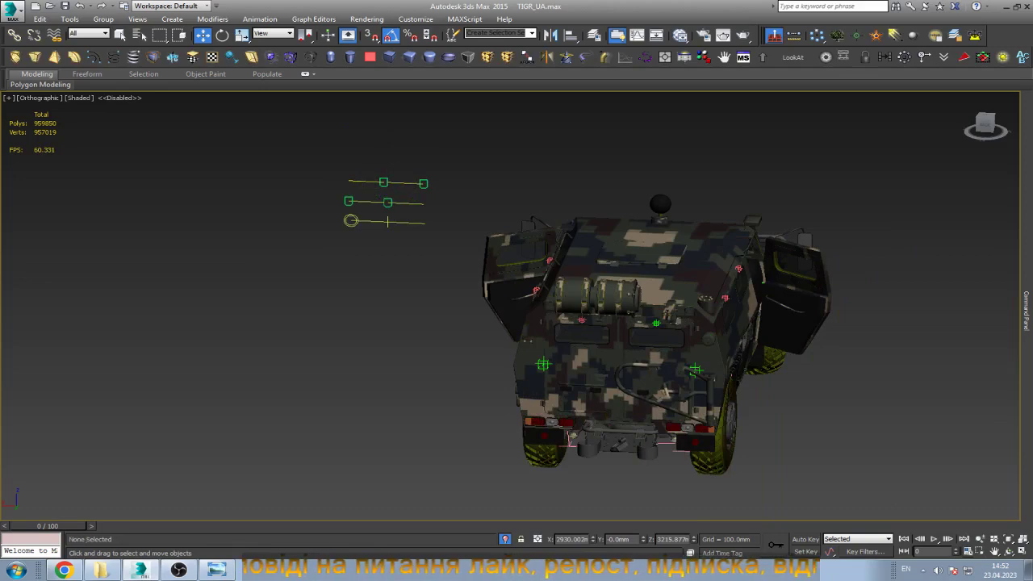
Unhide all hidden parts, bringing back the spare wheel.
right_click(719, 171)
click(750, 109)
click(572, 316)
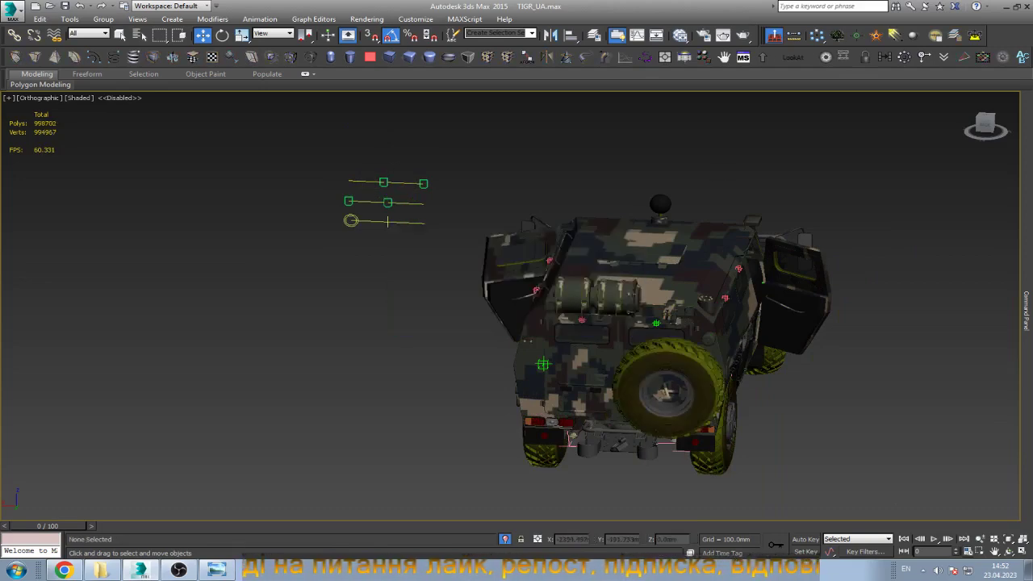
scroll(738, 280, up, 3)
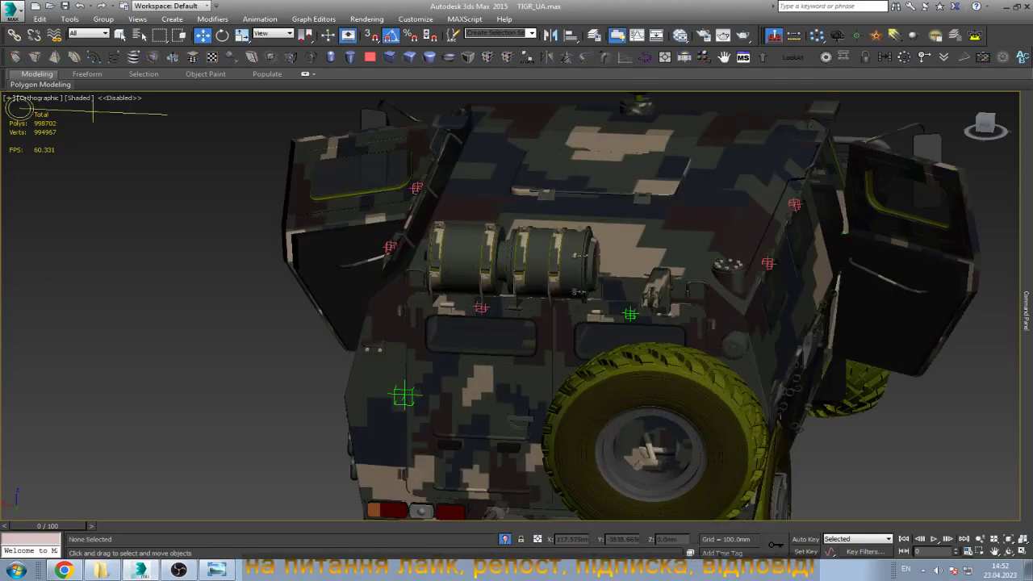
scroll(662, 287, up, 4)
Select the rear hatch bracket and orbit to inspect the vehicle's side and rear.
click(645, 294)
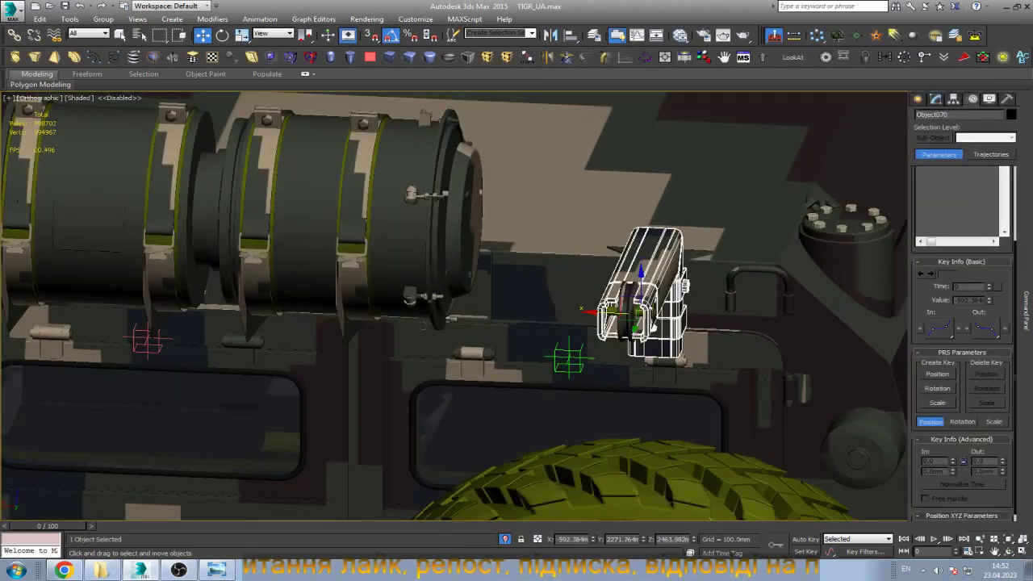
scroll(517, 307, down, 2)
key(ctrl+r)
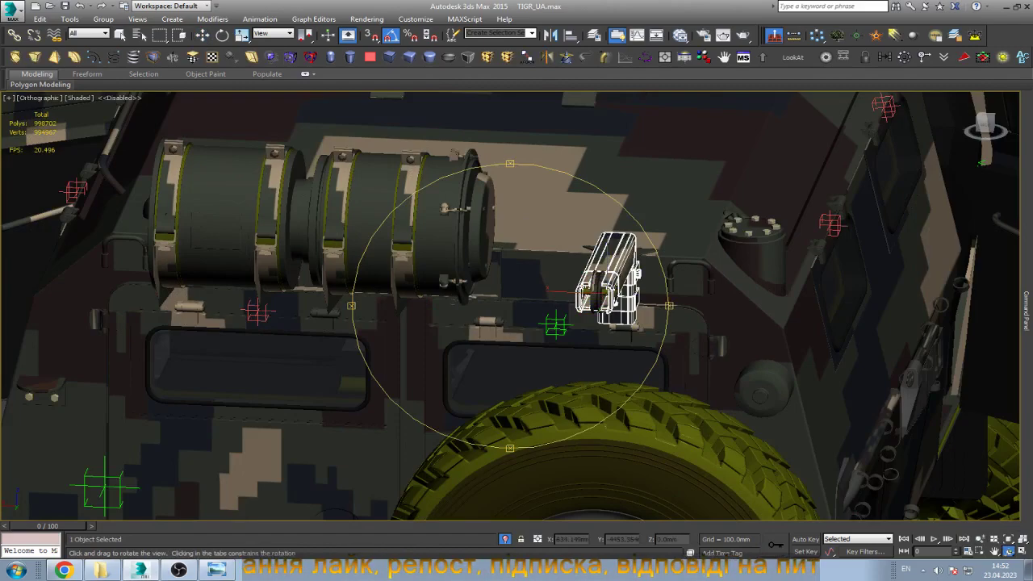
drag(516, 306, 613, 307)
scroll(548, 299, up, 3)
scroll(549, 299, up, 2)
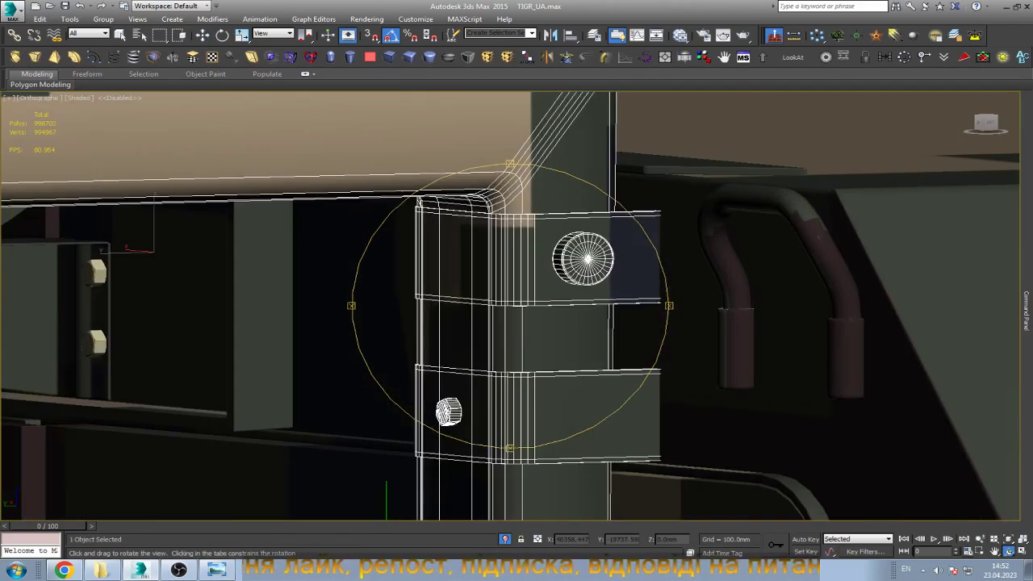
scroll(548, 298, down, 2)
scroll(548, 298, down, 3)
scroll(517, 306, down, 2)
scroll(516, 306, down, 2)
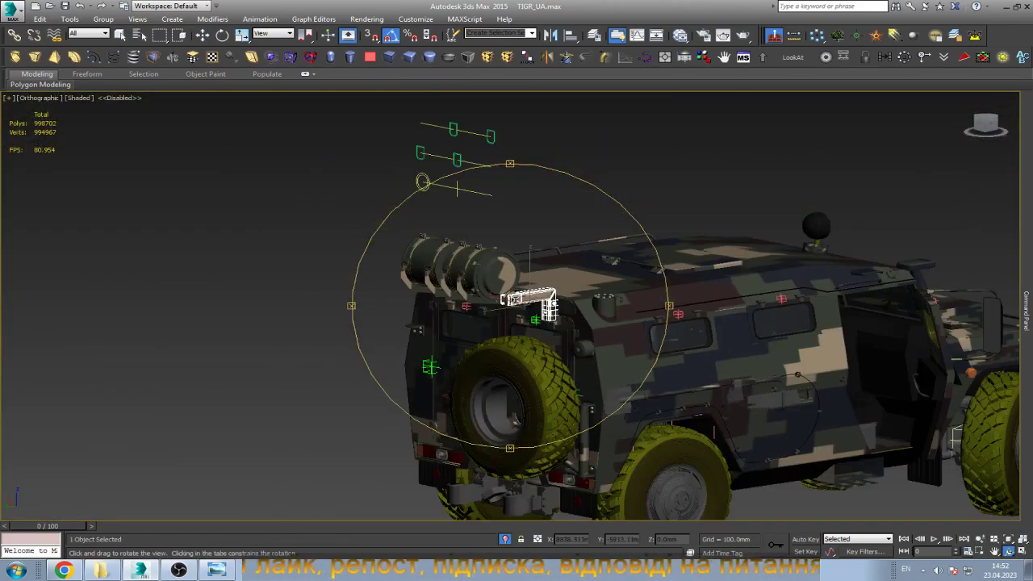
scroll(516, 306, up, 4)
scroll(517, 307, down, 4)
scroll(517, 307, up, 2)
scroll(517, 307, up, 2)
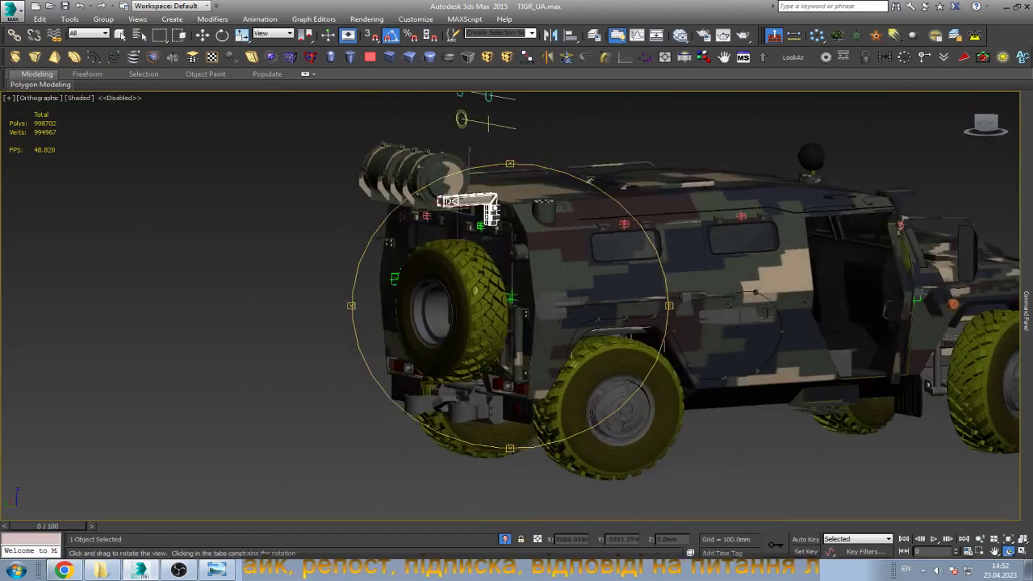
drag(517, 306, 613, 307)
mouse_move(494, 211)
mouse_down()
mouse_move(476, 203)
mouse_move(512, 286)
mouse_move(613, 290)
mouse_up()
scroll(476, 203, down, 3)
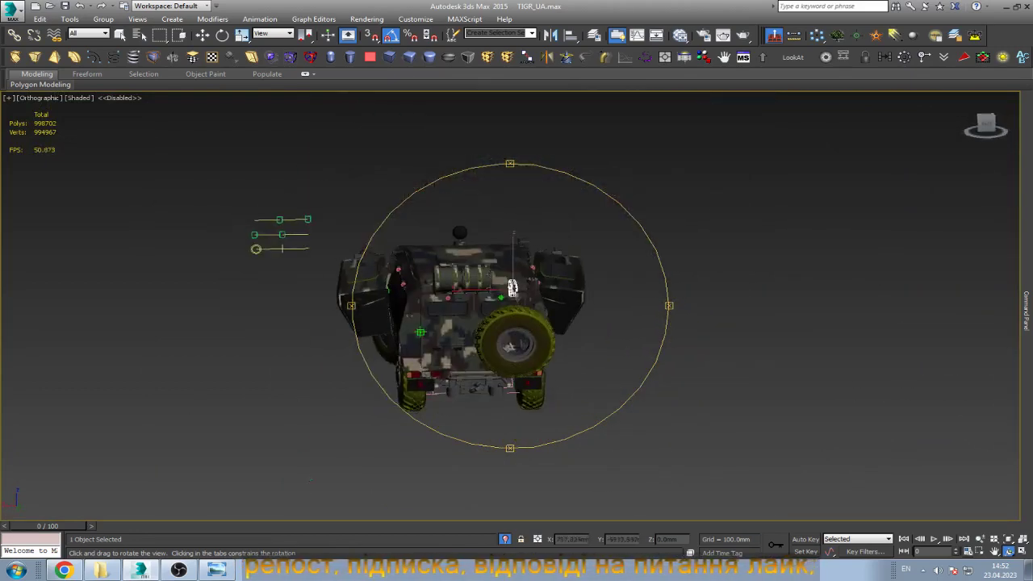
scroll(613, 291, up, 3)
Slide the upper control left to open the rear door, then select the opened left door.
right_click(724, 343)
click(314, 208)
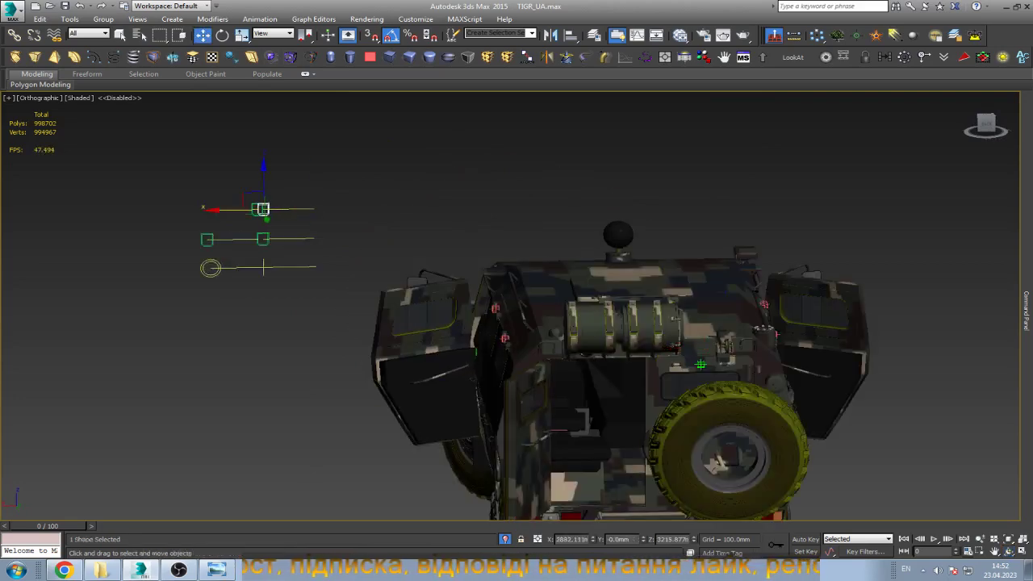
click(263, 197)
scroll(263, 197, up, 4)
click(269, 228)
scroll(269, 227, down, 4)
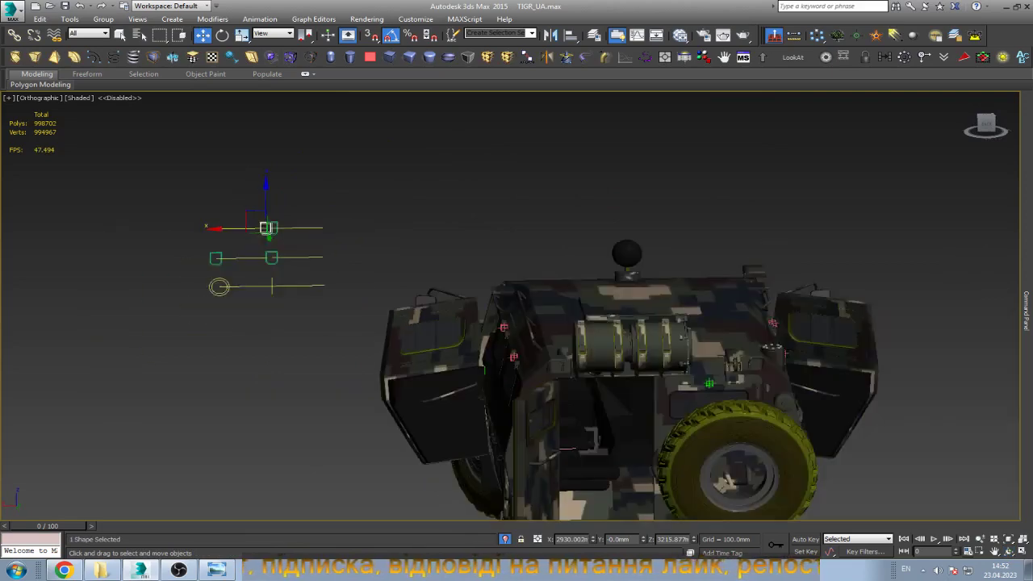
drag(266, 227, 216, 228)
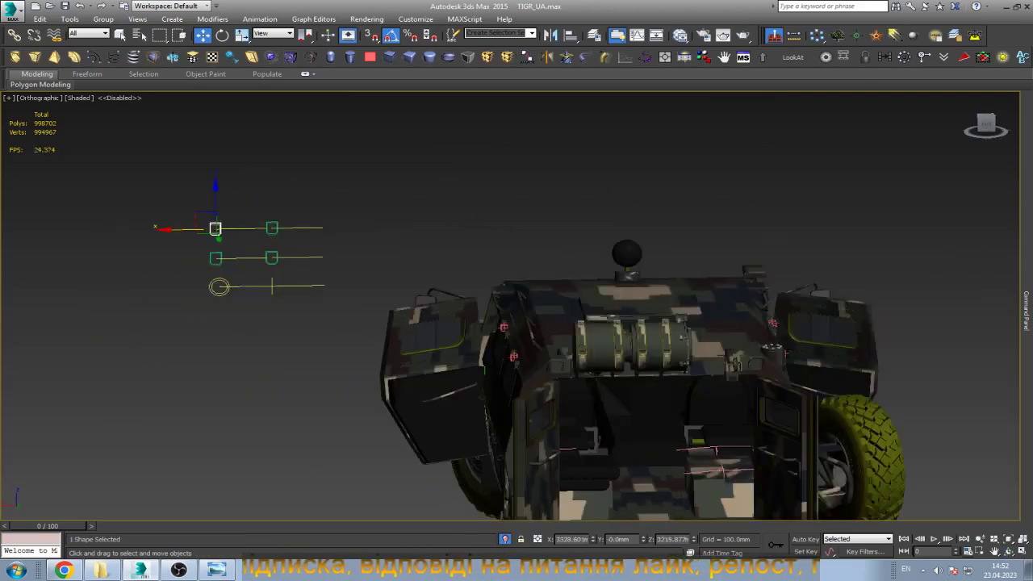
key(ctrl+d)
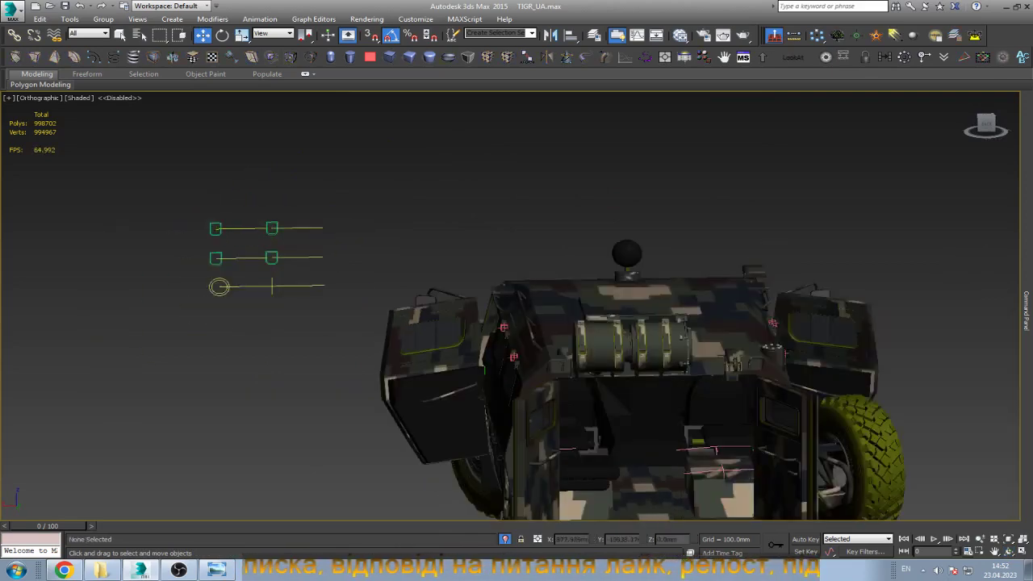
scroll(445, 408, up, 8)
click(445, 408)
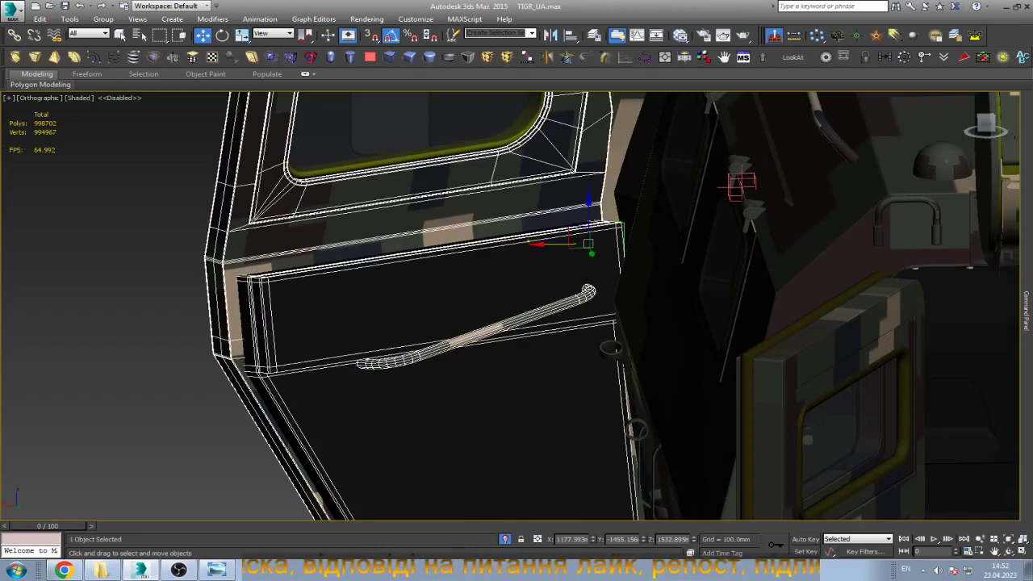
View the door from outside the truck and open Parameter Wiring on the door helper.
click(1008, 551)
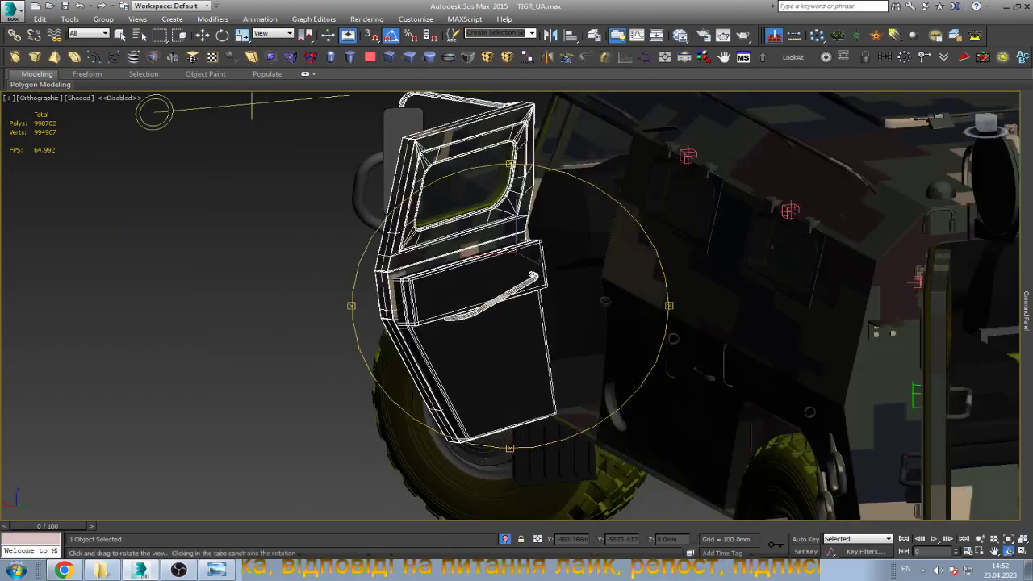
mouse_move(387, 266)
mouse_down()
mouse_move(500, 269)
mouse_move(504, 379)
mouse_move(484, 419)
mouse_up()
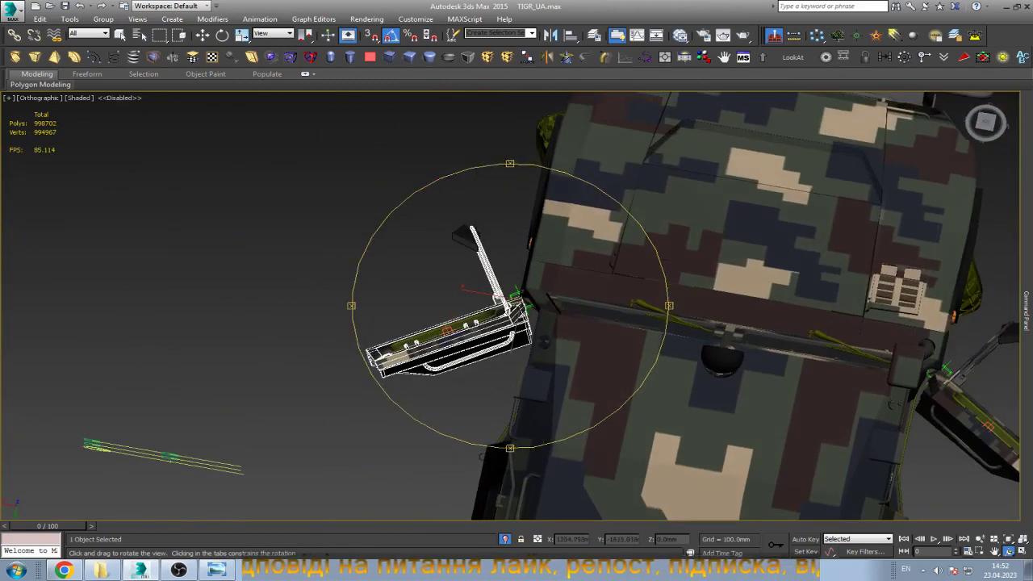
key(w)
scroll(512, 396, down, 5)
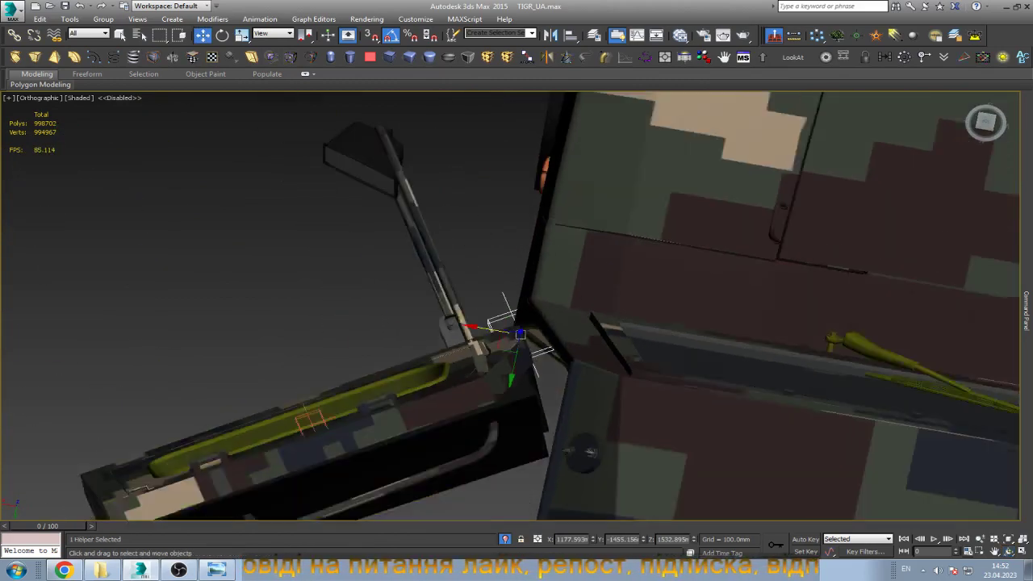
scroll(520, 339, down, 4)
scroll(528, 289, down, 3)
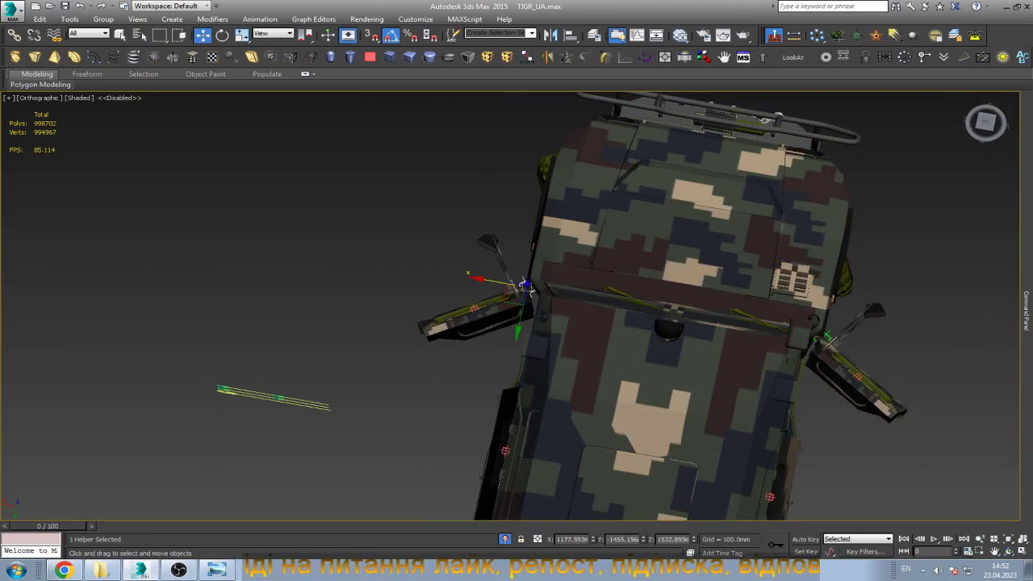
right_click(525, 286)
click(525, 286)
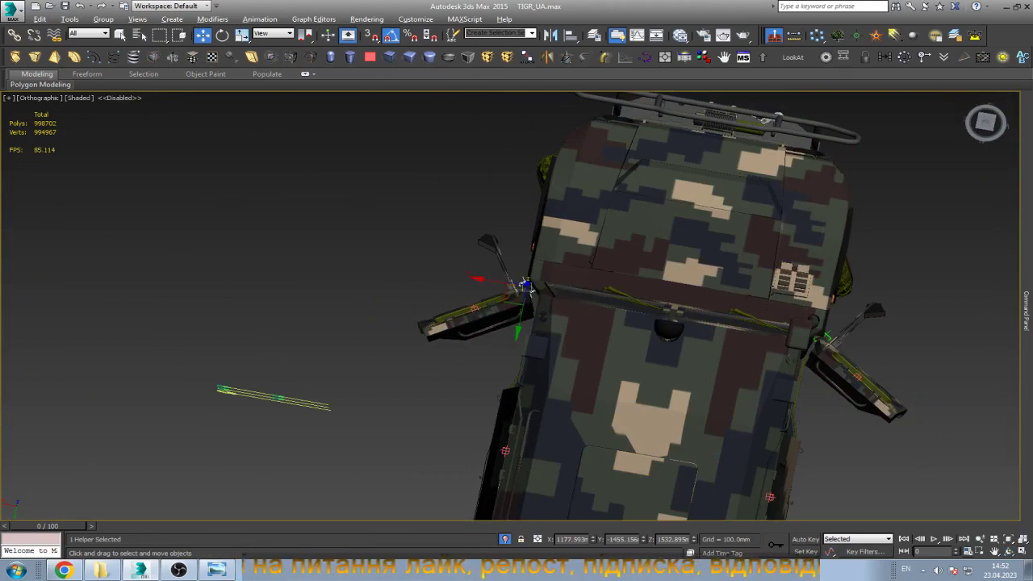
key(alt+5)
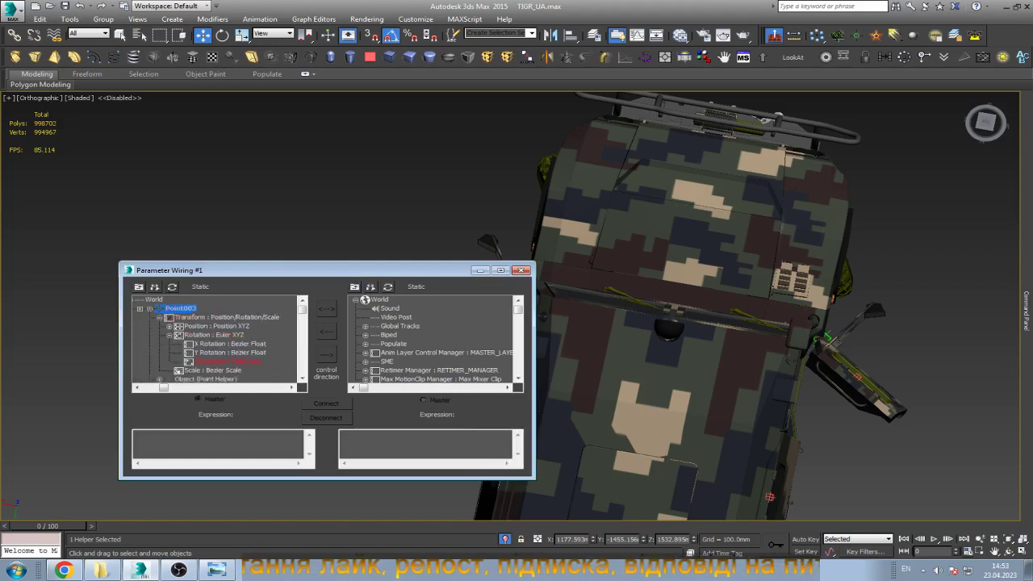
Wire the helper's Z Rotation to the middle spline's path Percent and update the expression.
click(228, 360)
drag(323, 269, 209, 265)
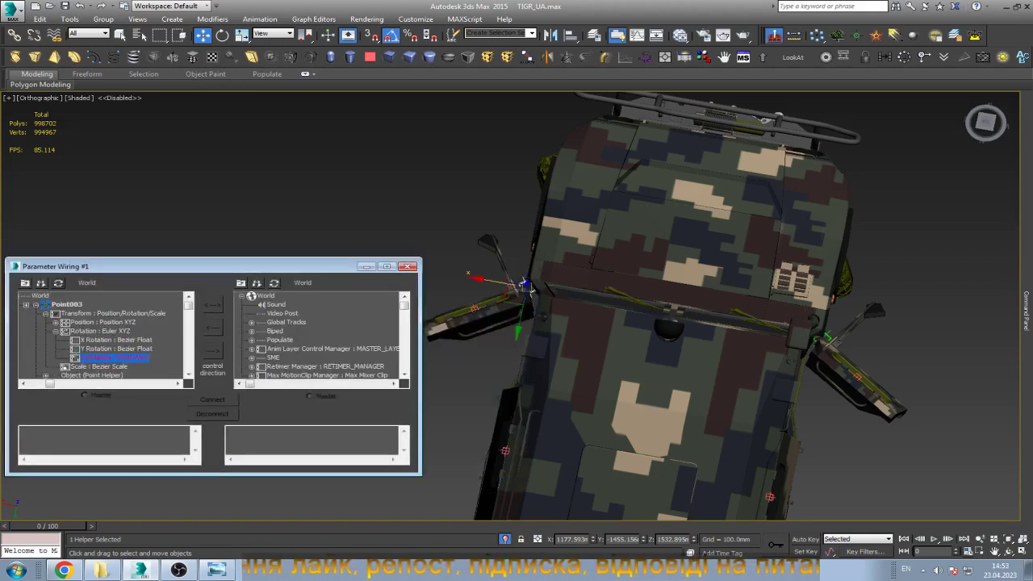
alt+middle_drag(530, 288, 525, 209)
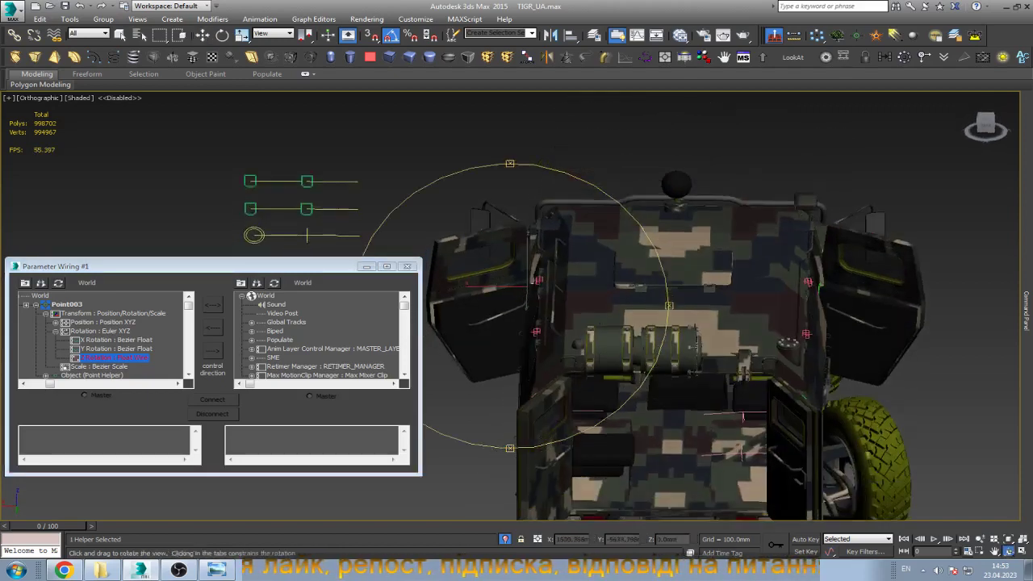
key(w)
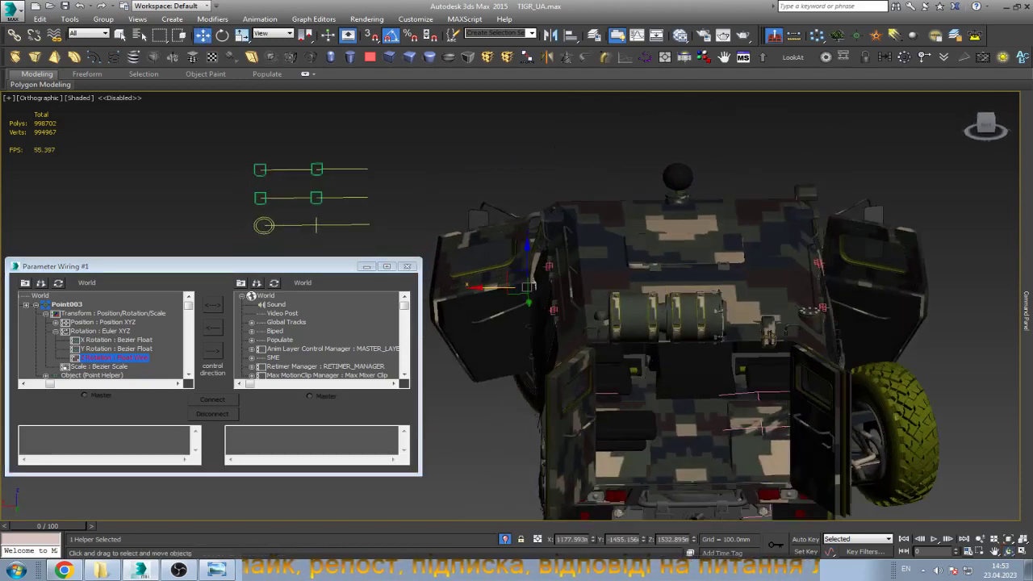
click(260, 198)
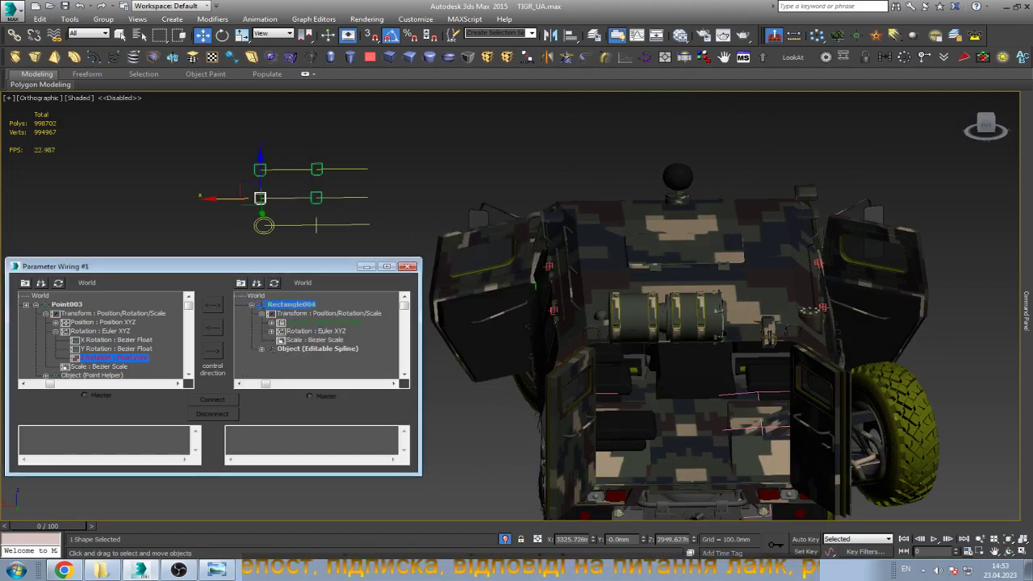
click(271, 322)
click(212, 326)
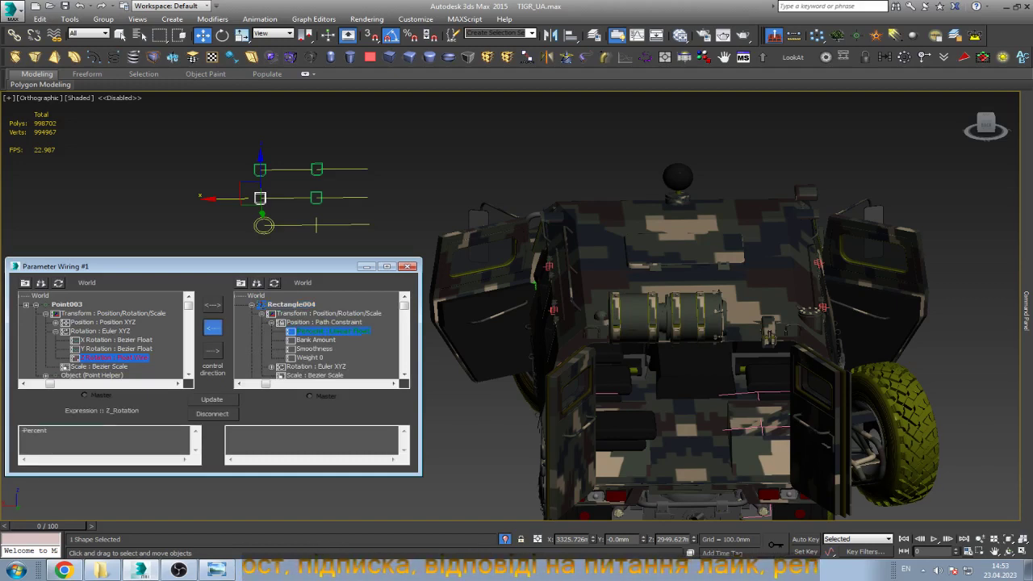
click(48, 430)
text(*1.5)
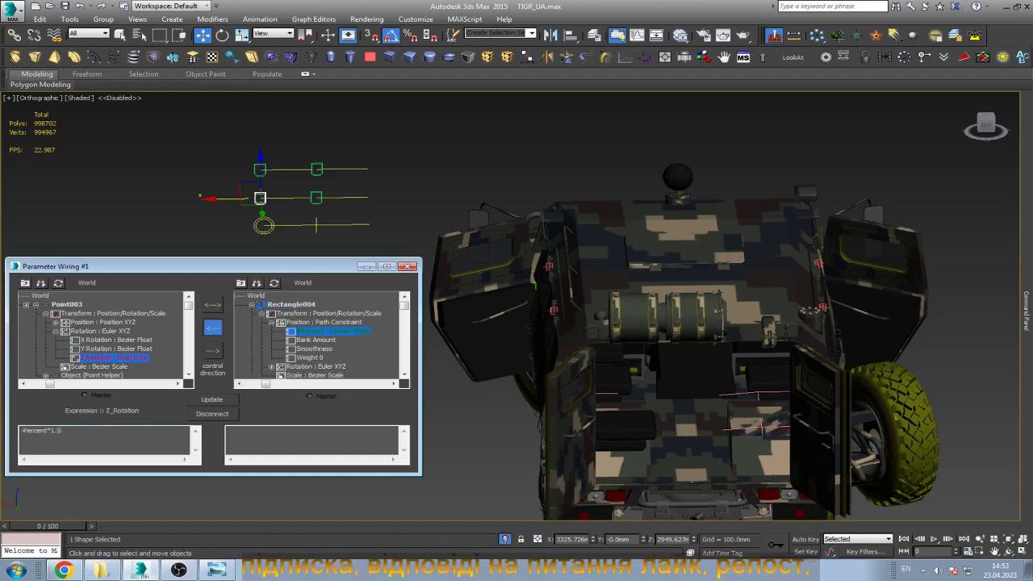
click(212, 399)
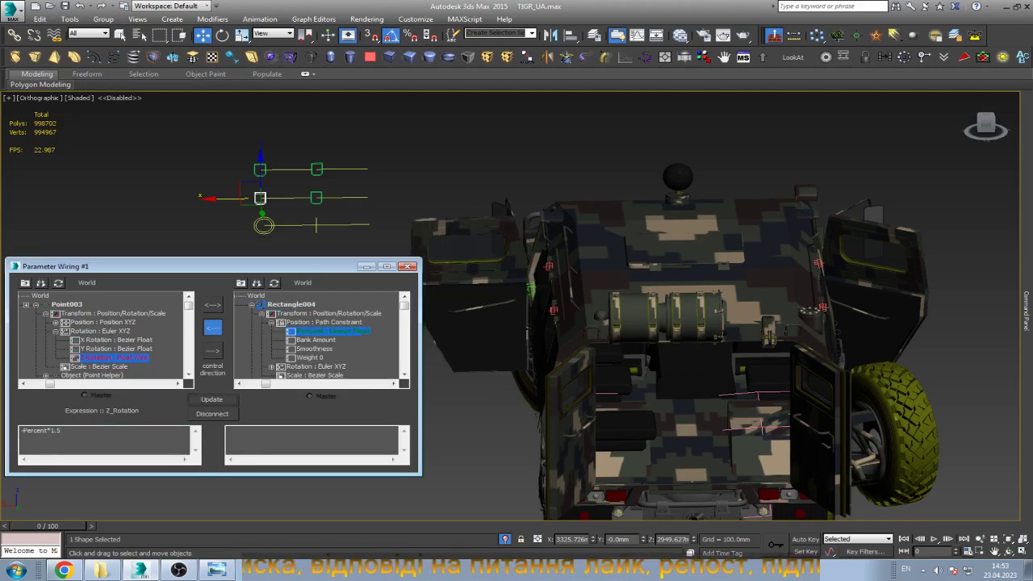
Choose Rectangle003's path Percent as the wiring source.
key(ctrl+d)
click(315, 197)
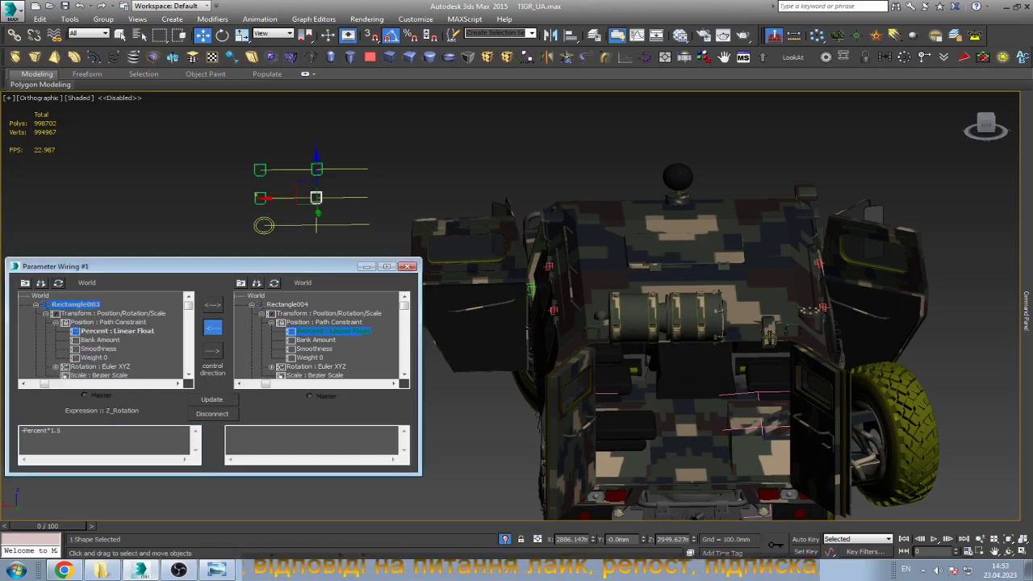
click(117, 331)
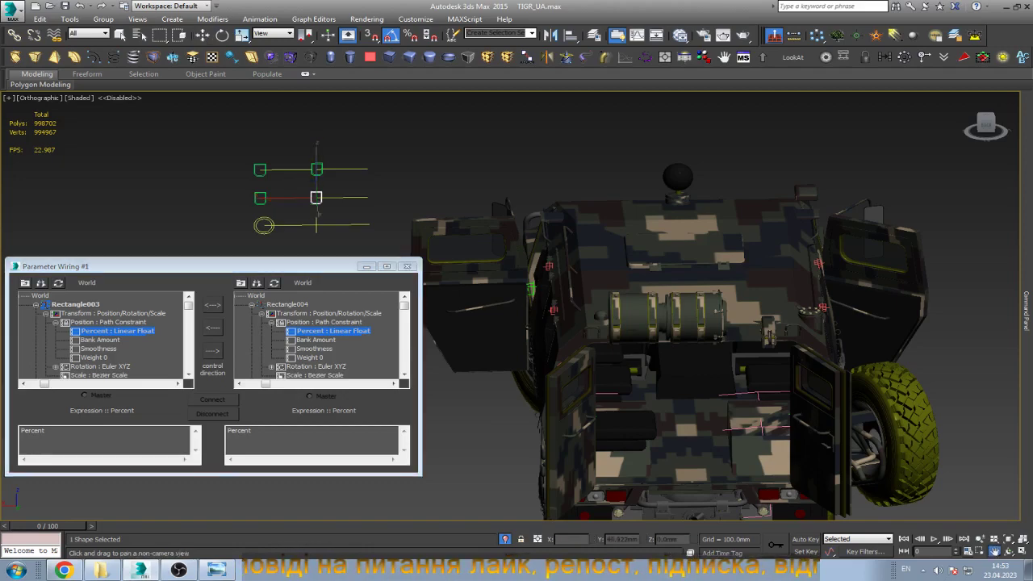
middle_drag(726, 322, 589, 320)
click(1008, 551)
mouse_move(565, 282)
mouse_down()
mouse_move(581, 363)
mouse_move(581, 242)
mouse_up()
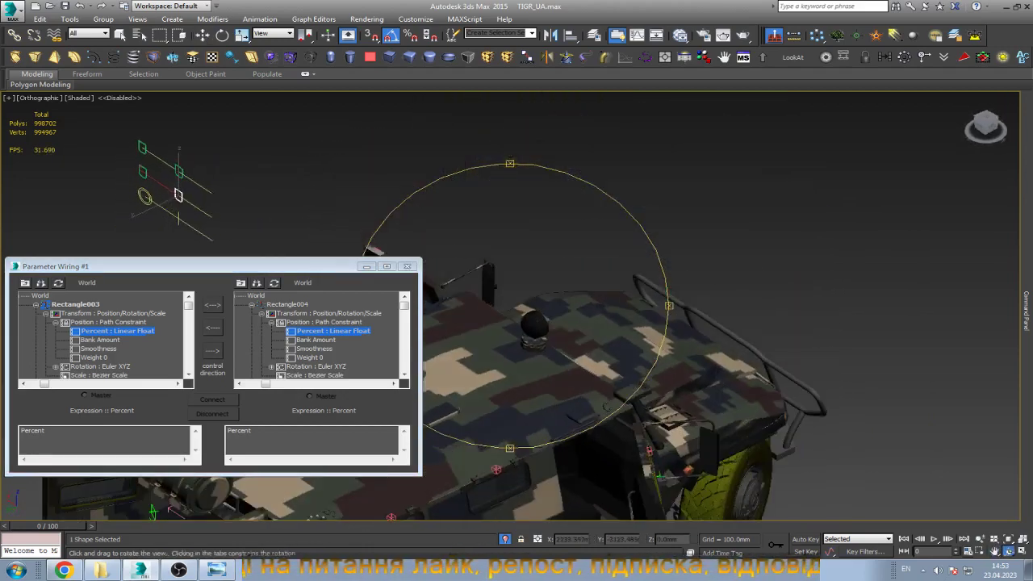
Drive Point004's Z rotation with Percent*1.5 and minimise the wiring window.
key(w)
scroll(623, 387, up, 4)
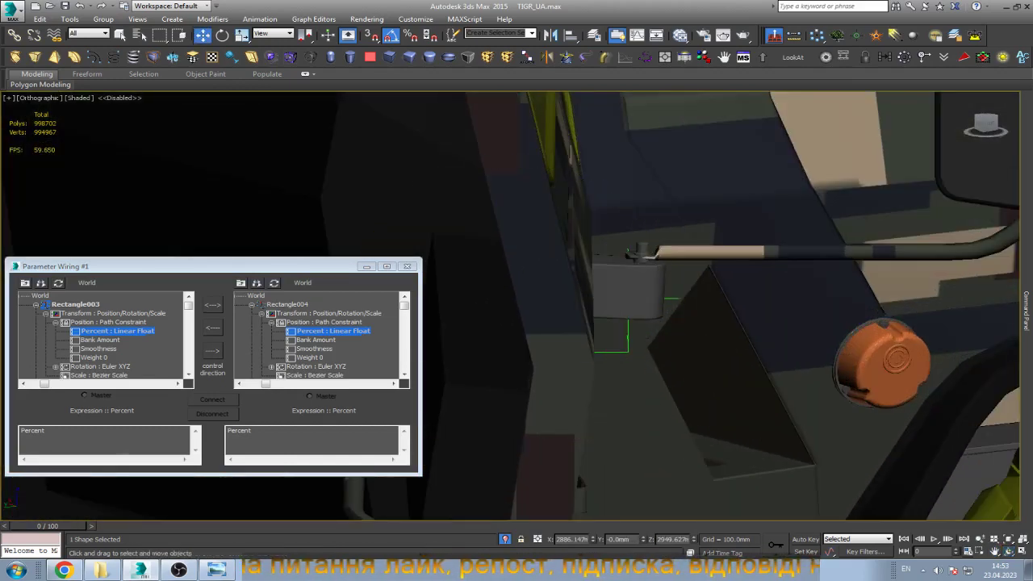
click(576, 298)
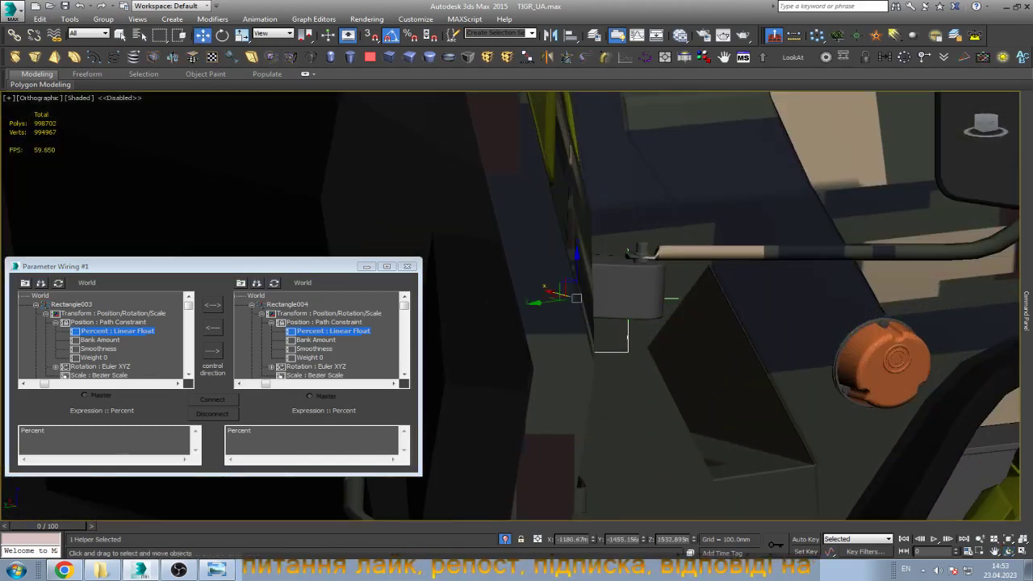
click(212, 350)
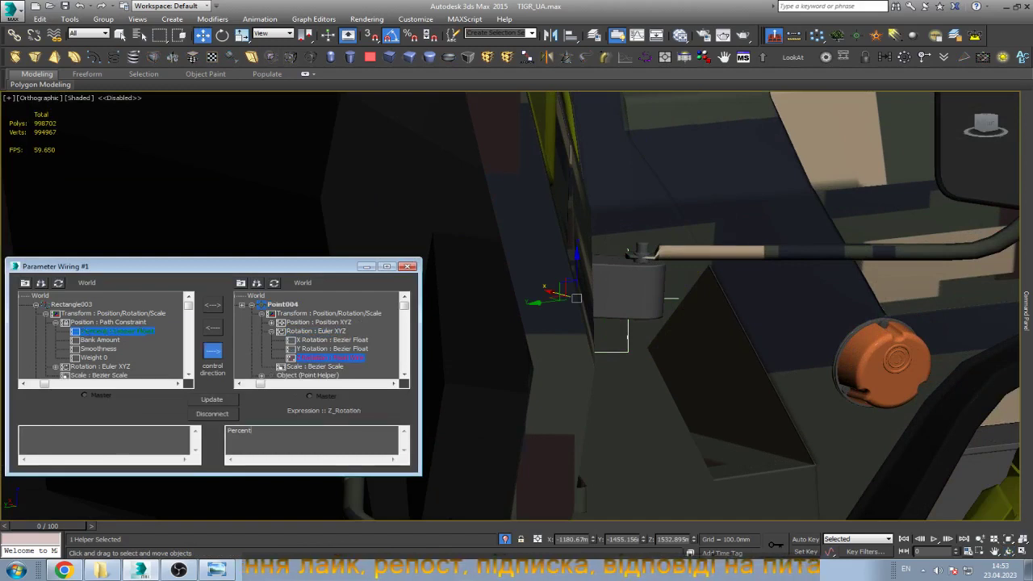
text(*1.5)
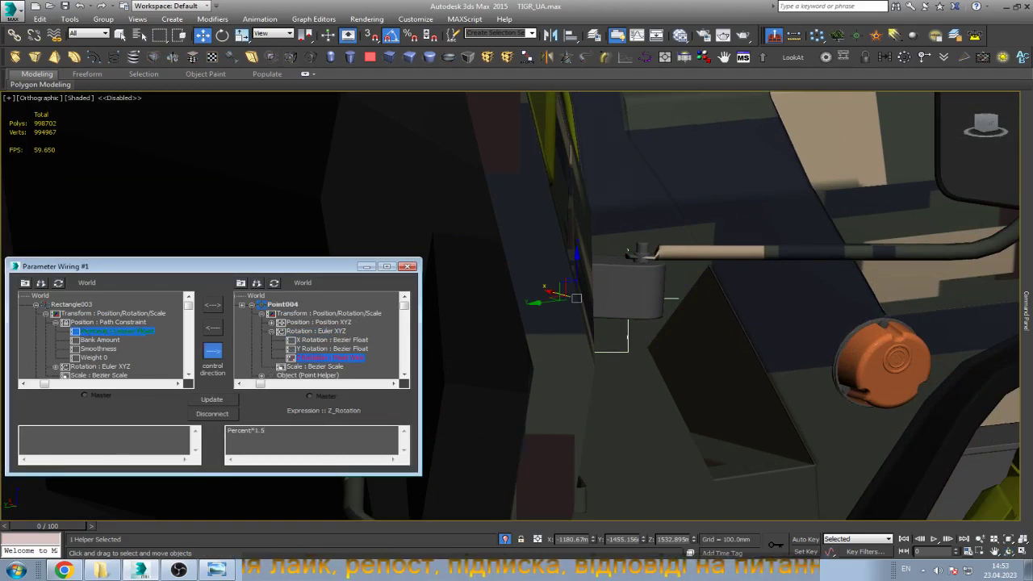
click(211, 399)
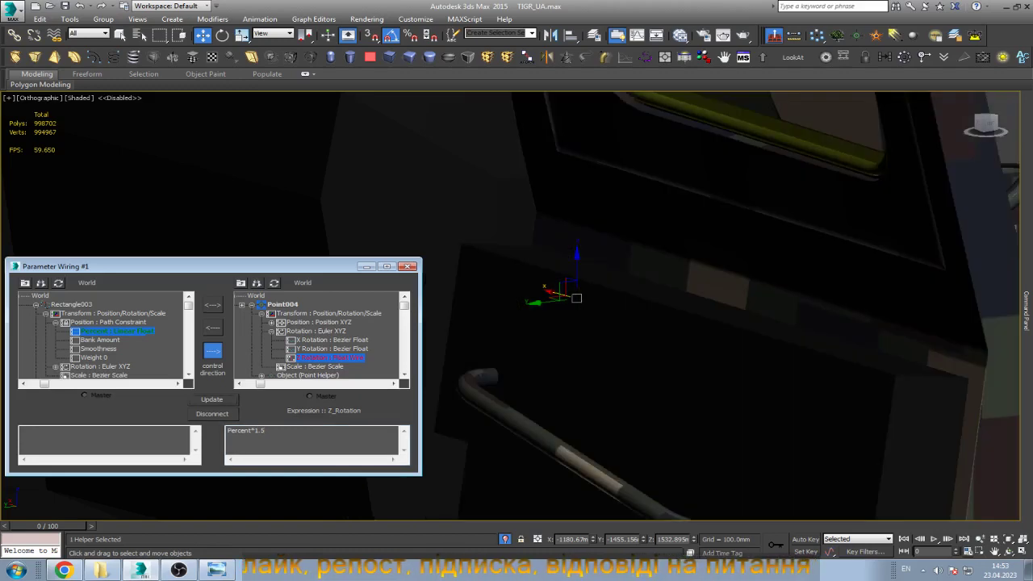
click(367, 266)
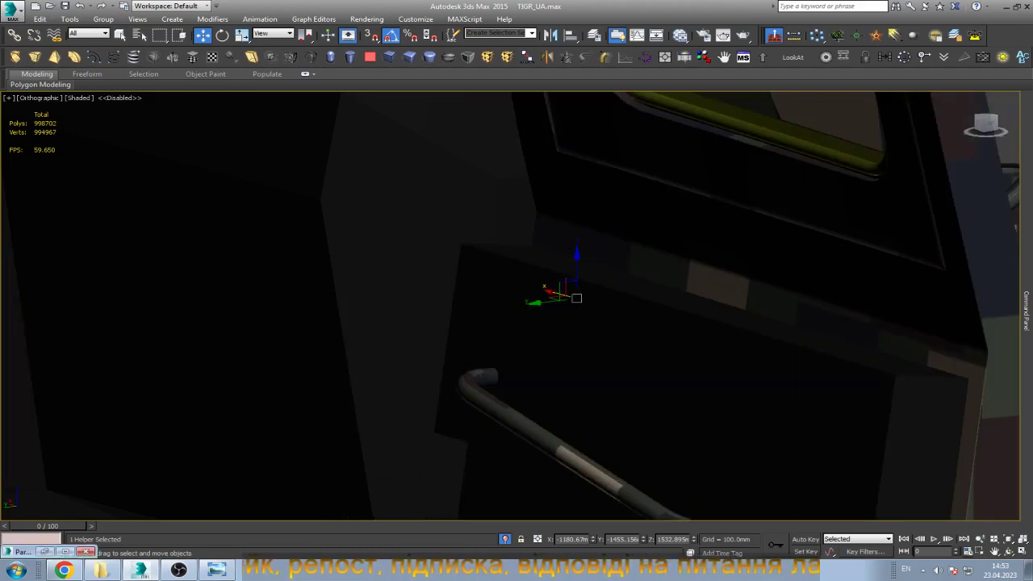
Deselect the helper, overwrite TIGR_UA01.max with the scene, and open the door-interior reference photo.
scroll(312, 321, down, 3)
scroll(313, 321, down, 2)
click(312, 321)
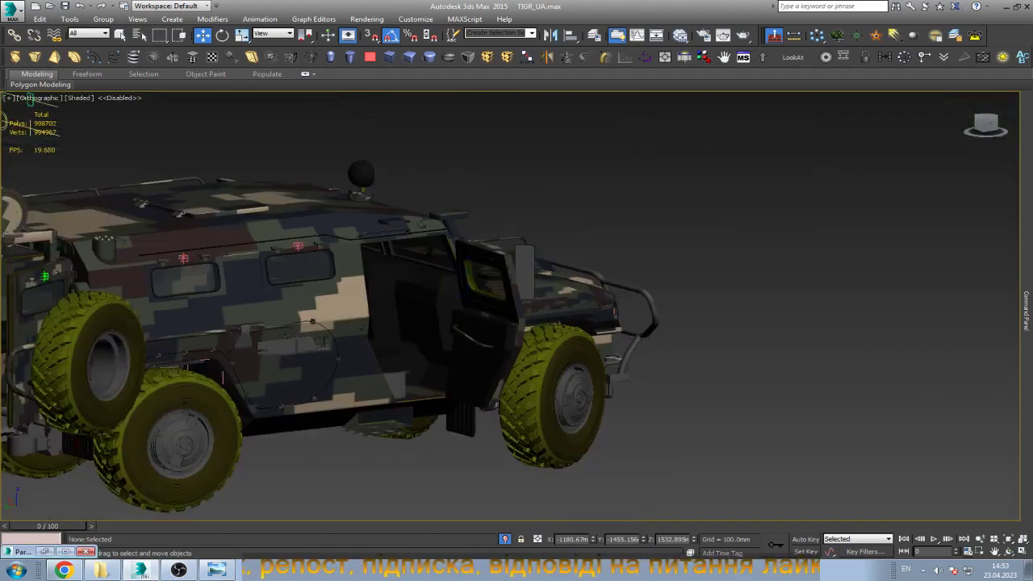
scroll(312, 322, down, 2)
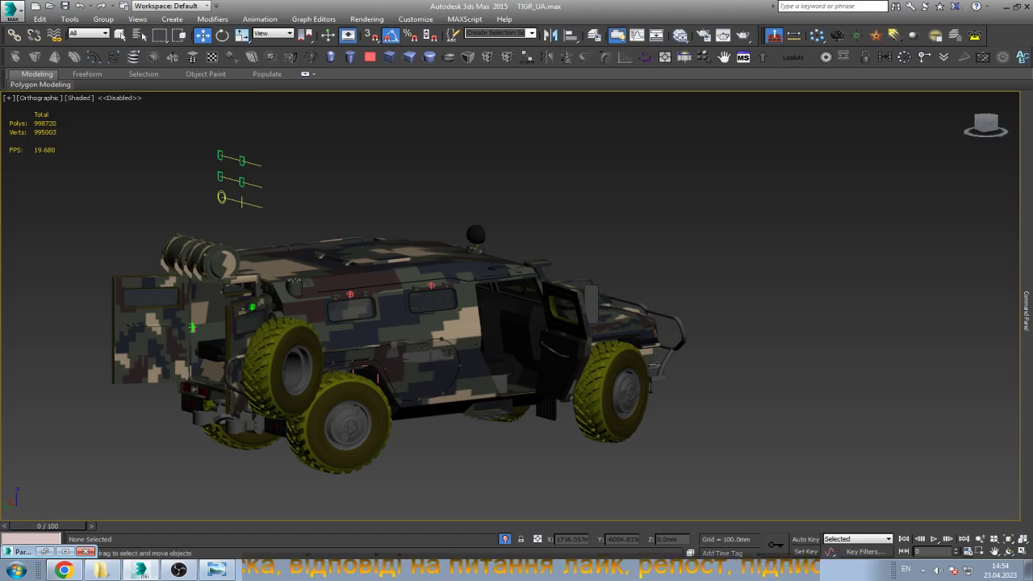
key(ctrl+shift+s)
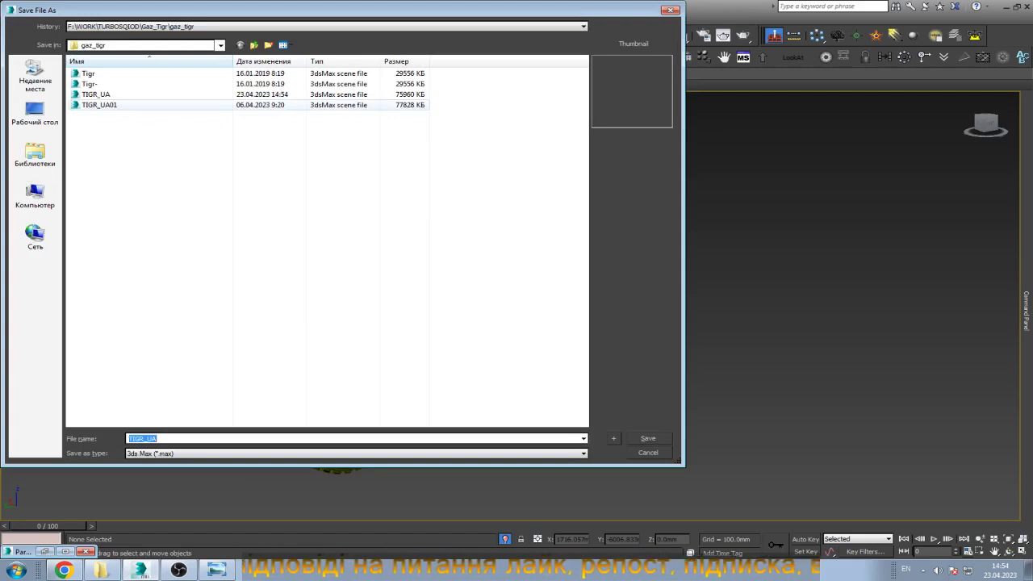
double_click(99, 104)
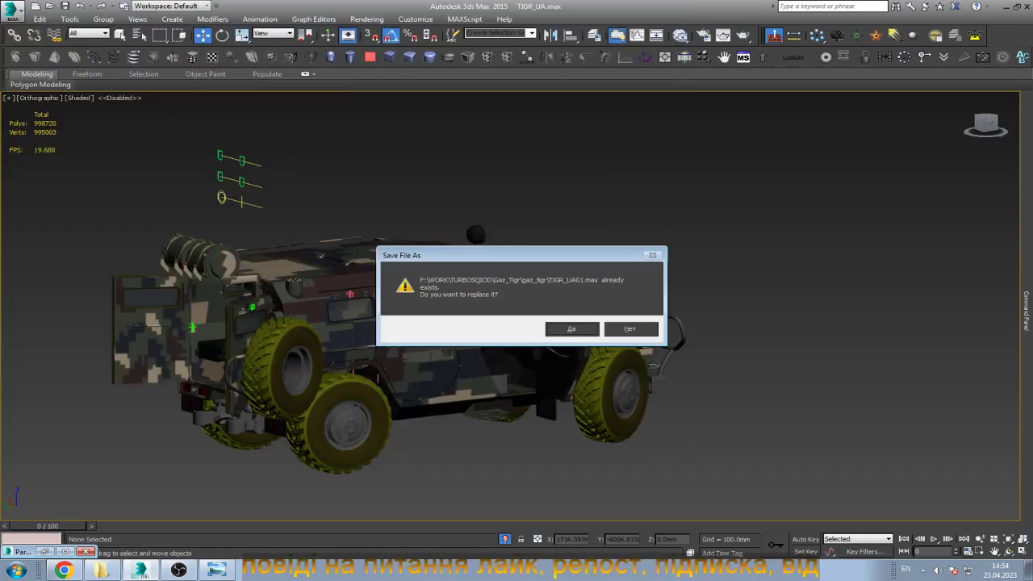
key(Return)
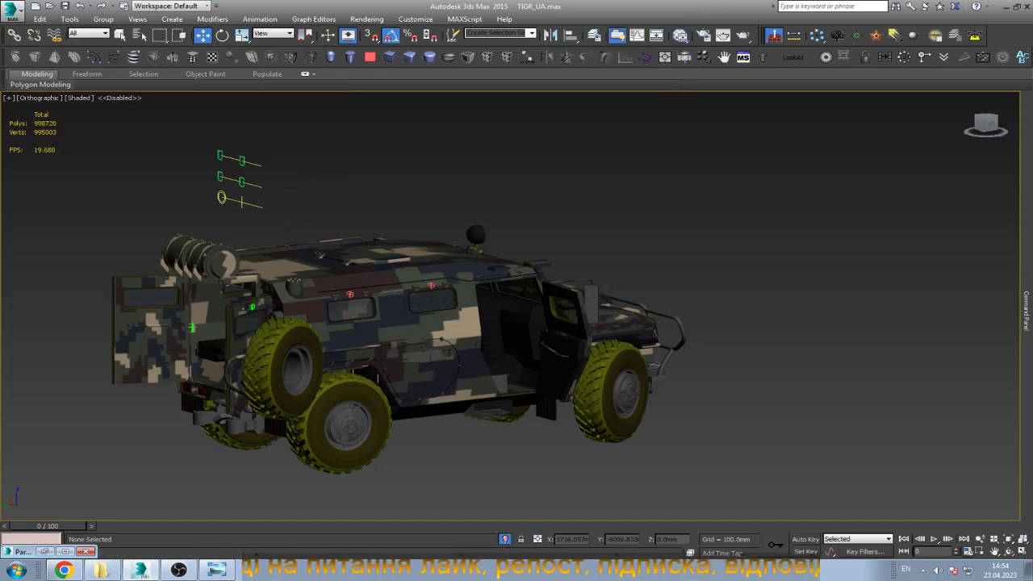
click(216, 570)
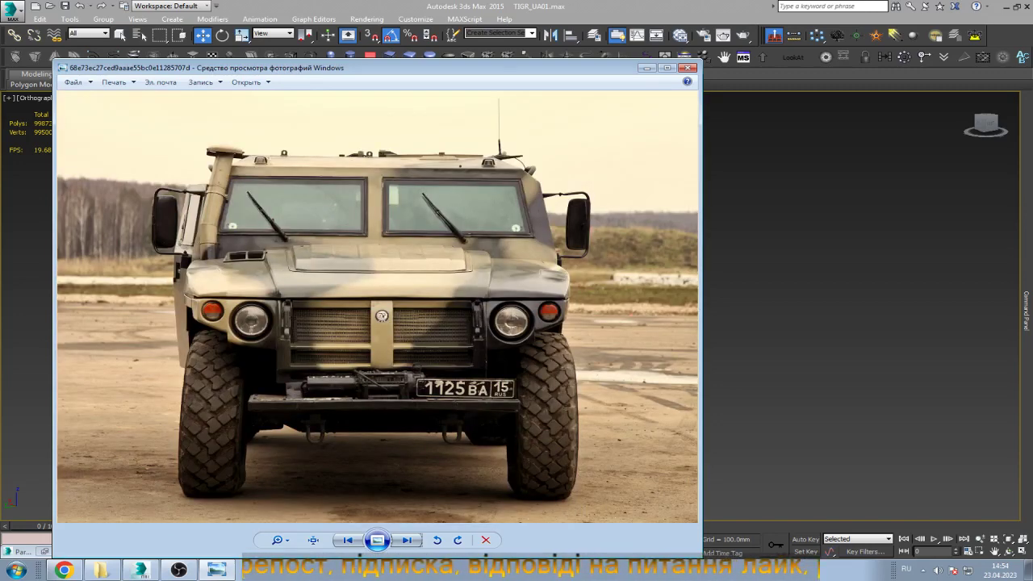
Step through nine Tigr cab interior photos, then close Windows Photo Viewer.
key(Right)
key(Right)
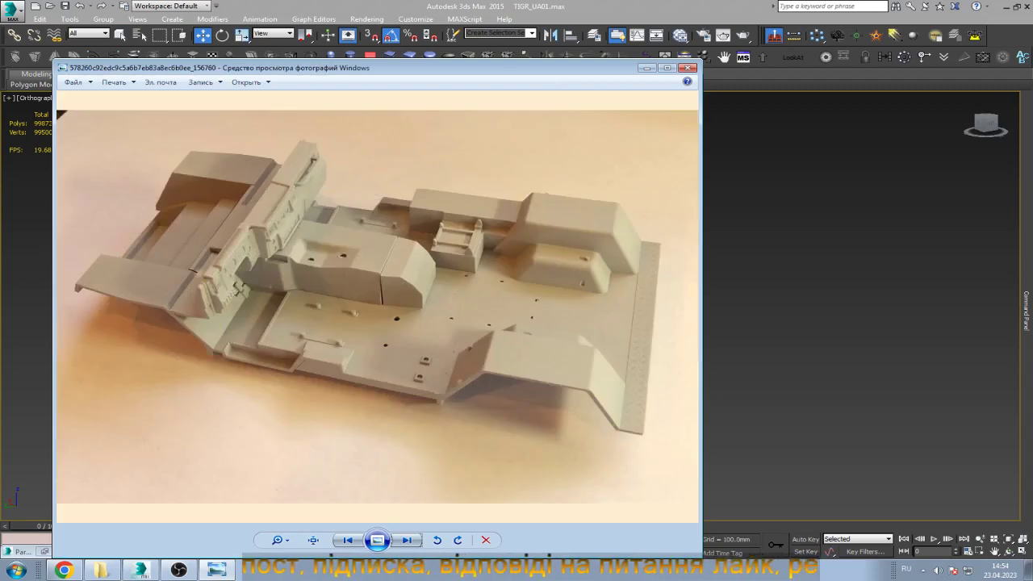
key(Right)
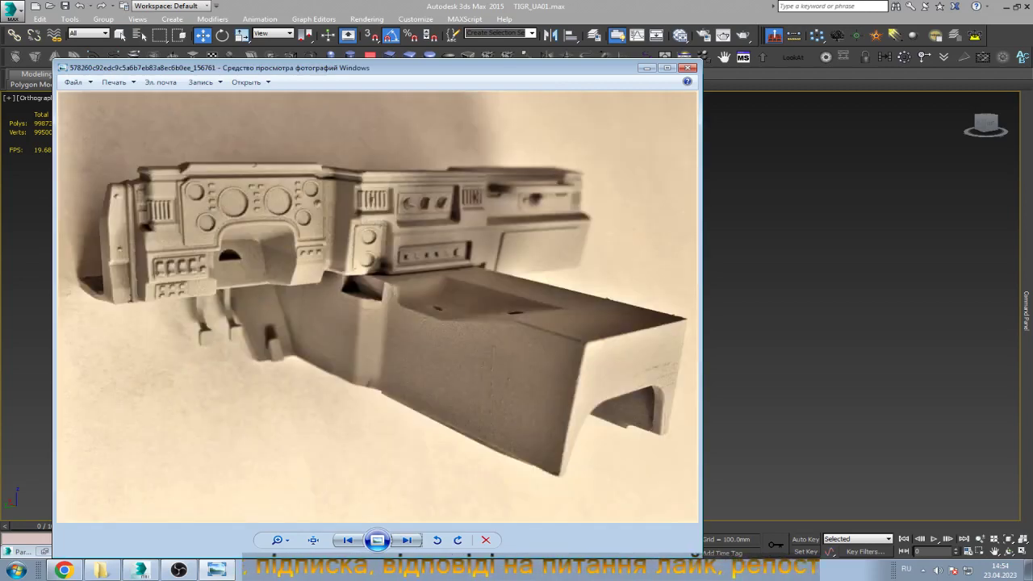
key(Right)
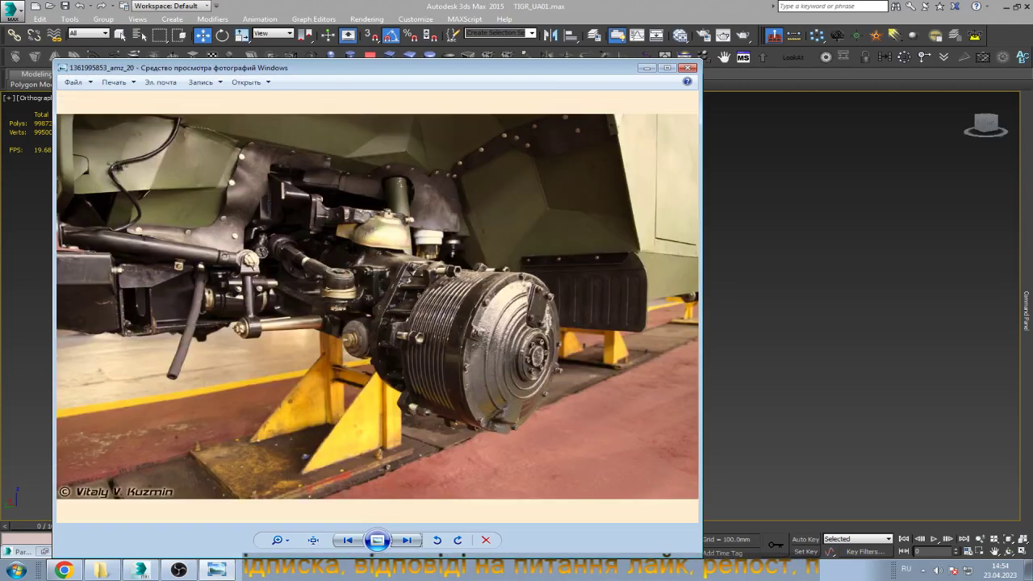
key(Right)
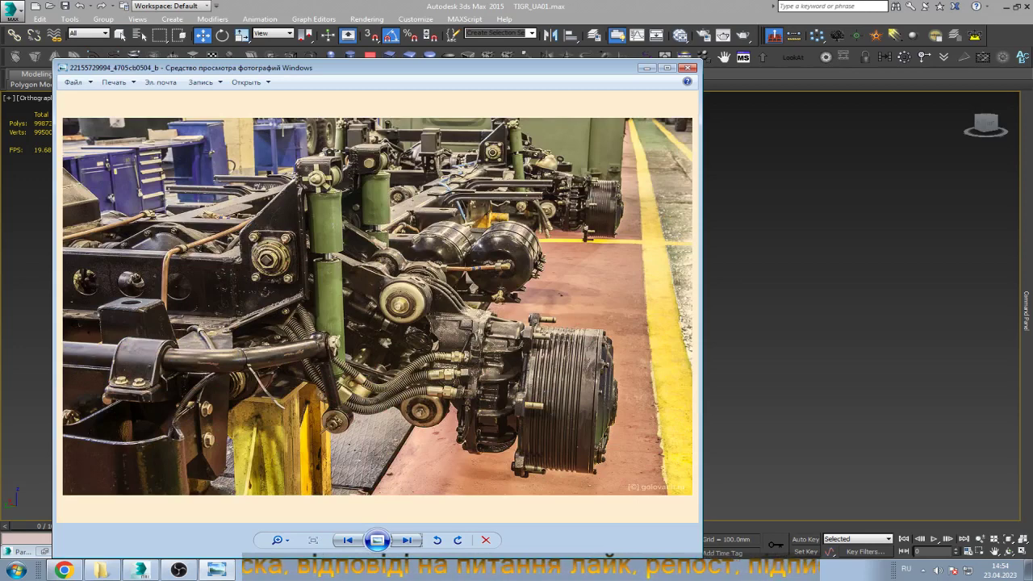
key(Right)
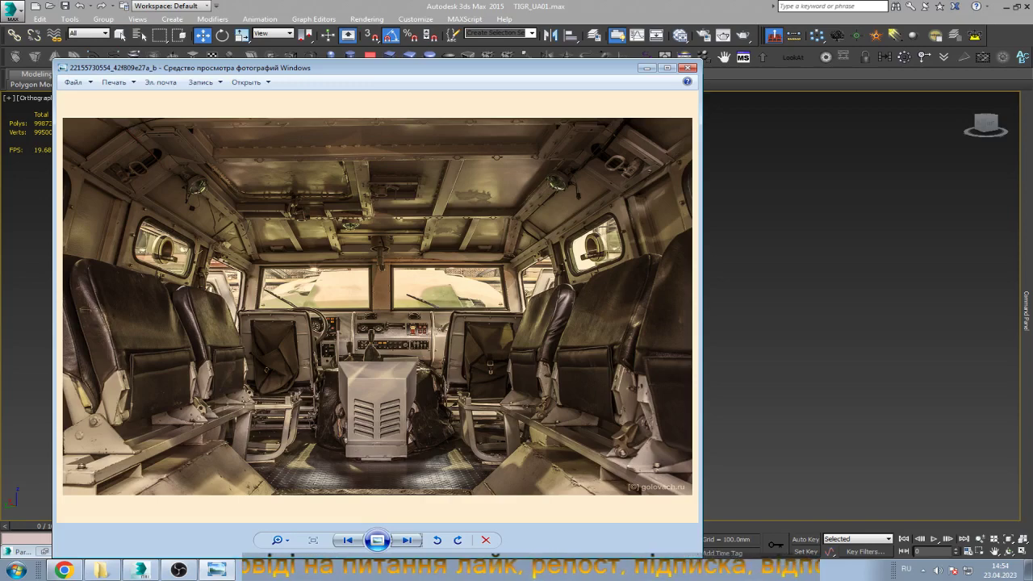
key(Right)
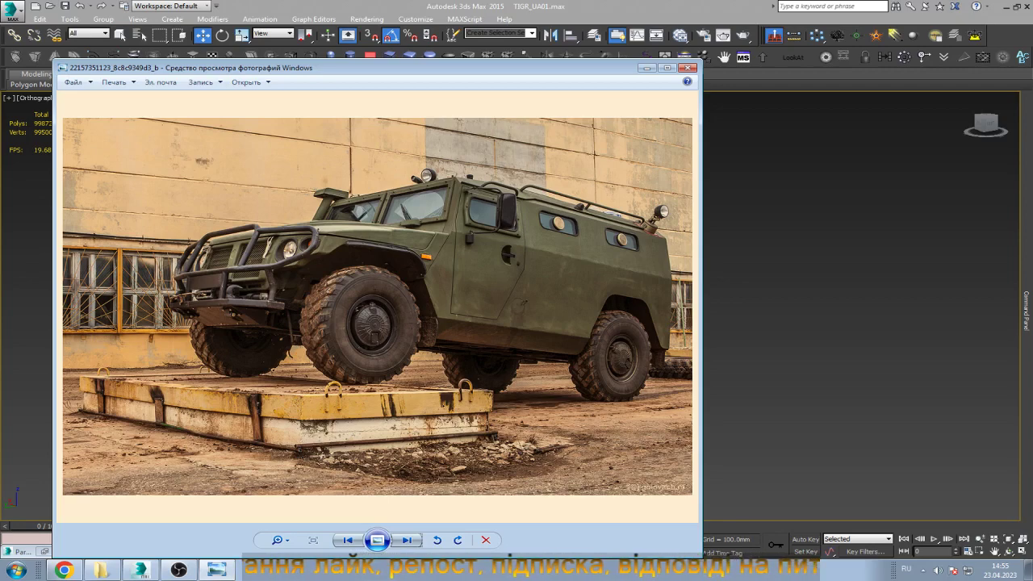
key(Right)
key(Right)
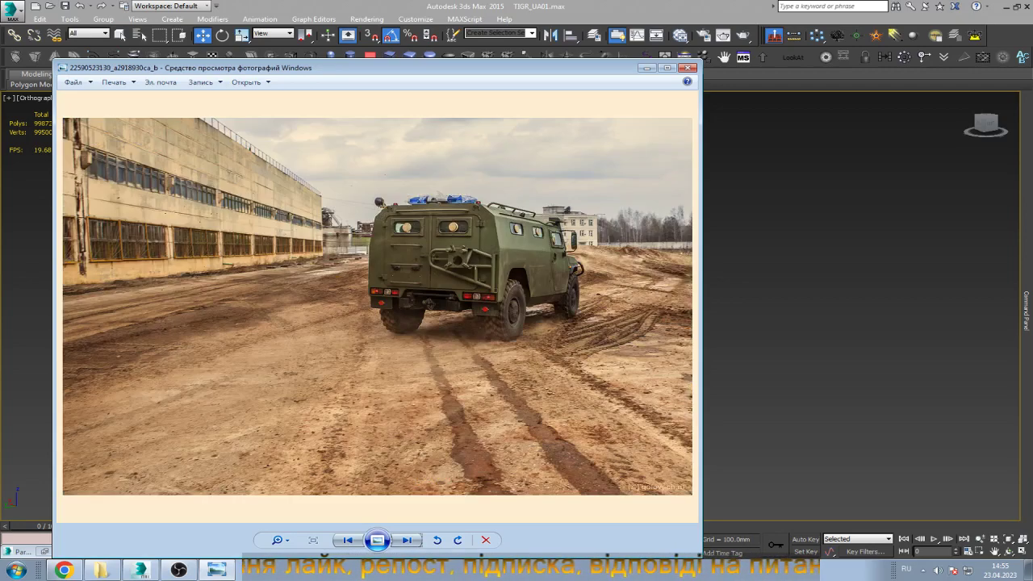
key(Right)
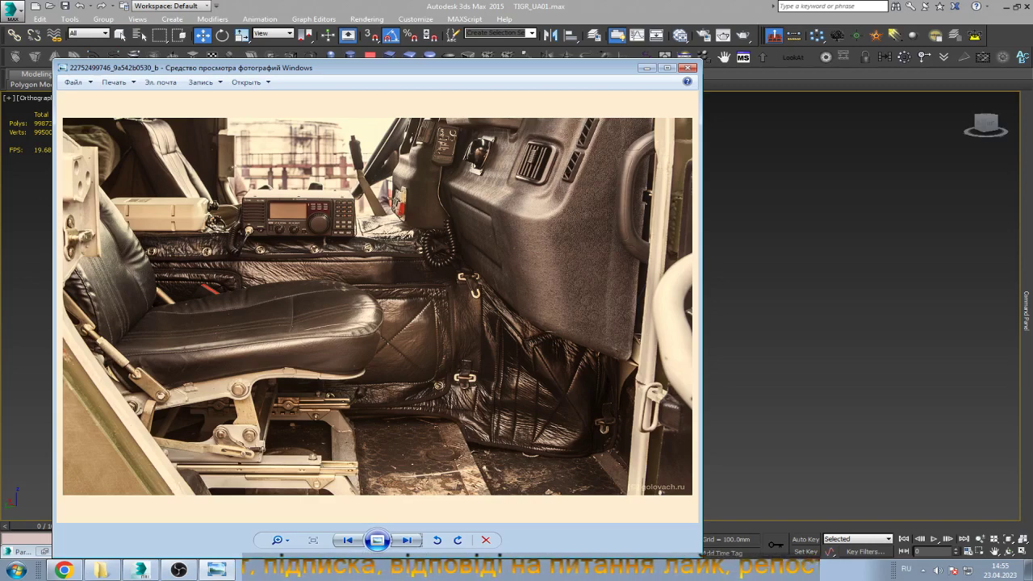
key(Right)
key(Right)
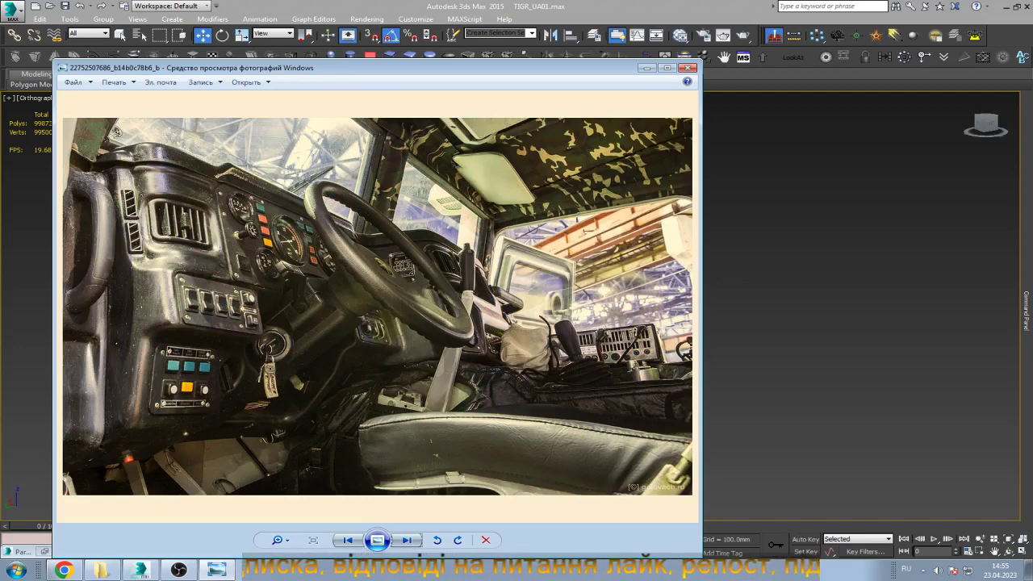
key(Escape)
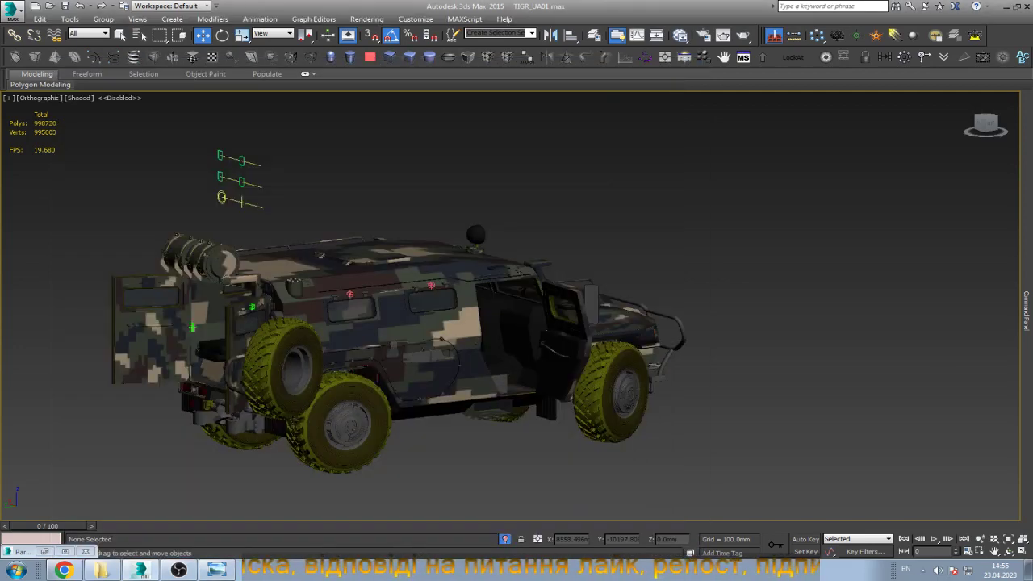
Zoom to the door's T-shaped handle in side view, orbit around it, then show the dashboard photo.
key(l)
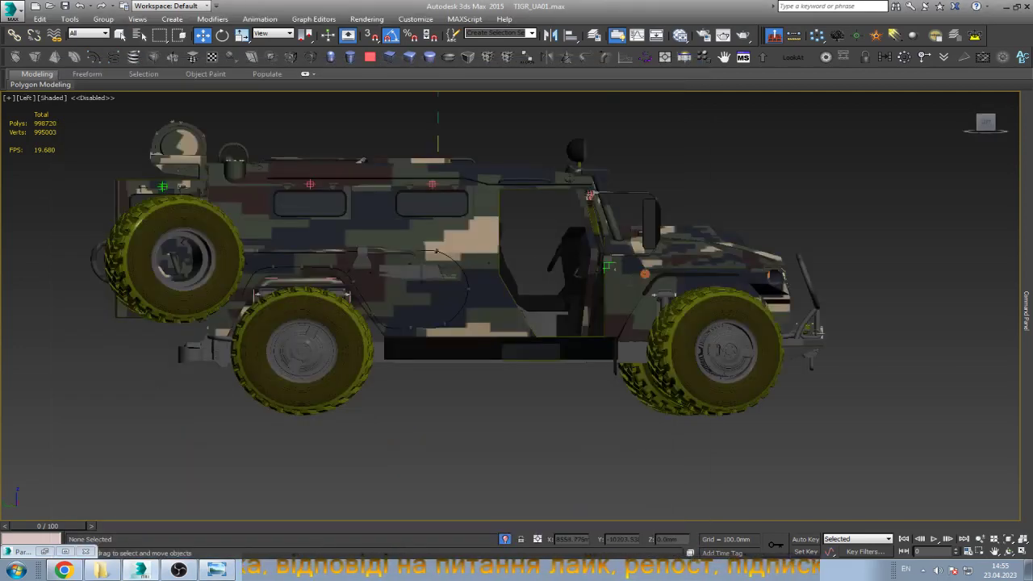
key(r)
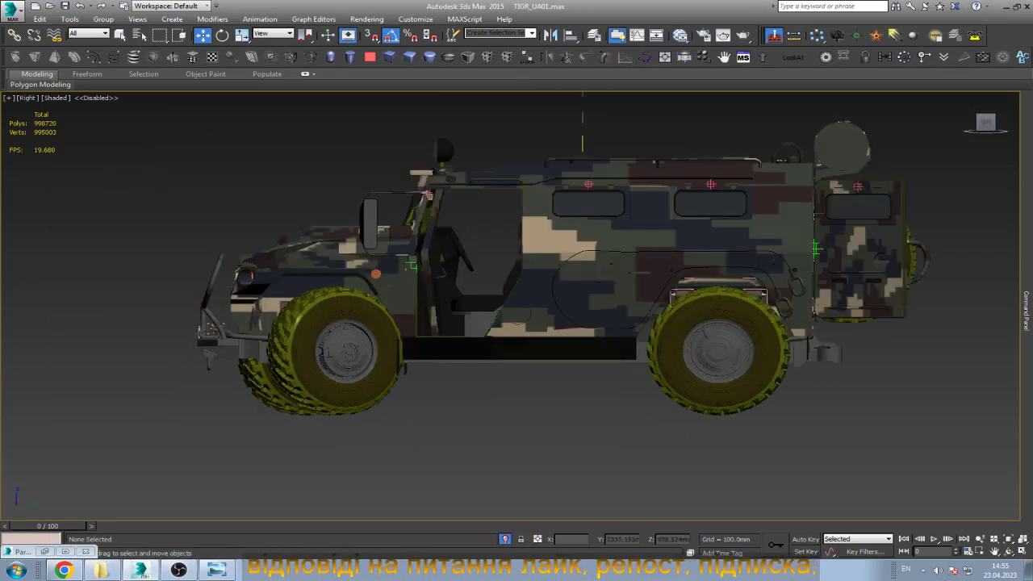
scroll(484, 234, up, 3)
scroll(484, 258, up, 2)
scroll(484, 258, up, 2)
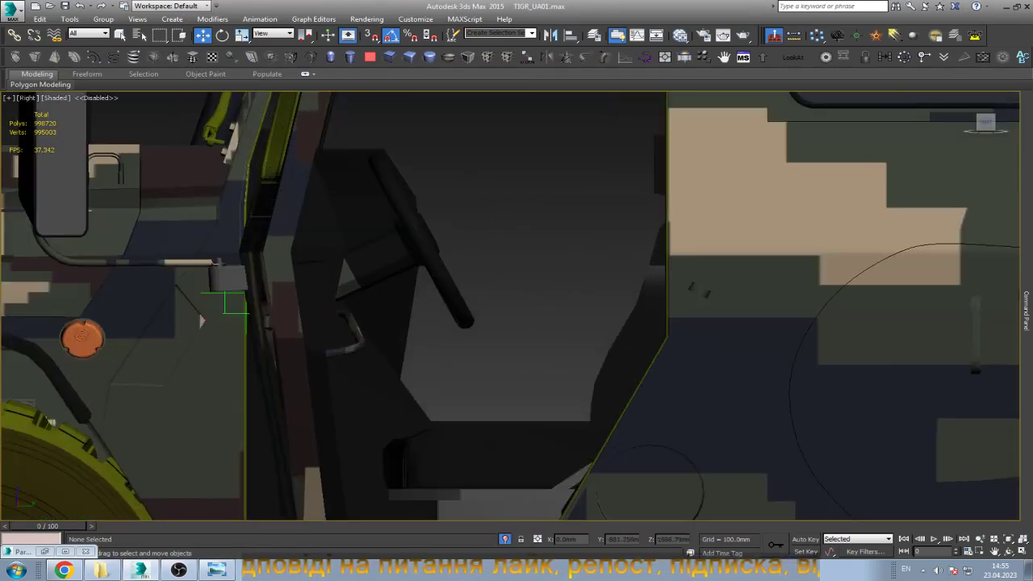
click(435, 275)
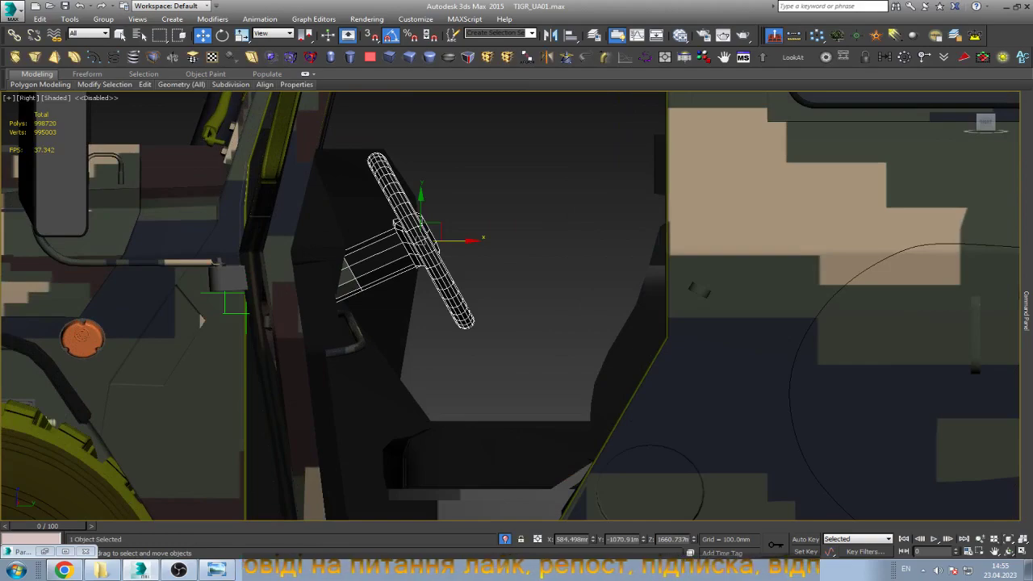
key(ctrl+r)
mouse_move(508, 306)
mouse_down()
mouse_move(436, 291)
mouse_move(419, 315)
mouse_move(367, 300)
mouse_up()
click(216, 570)
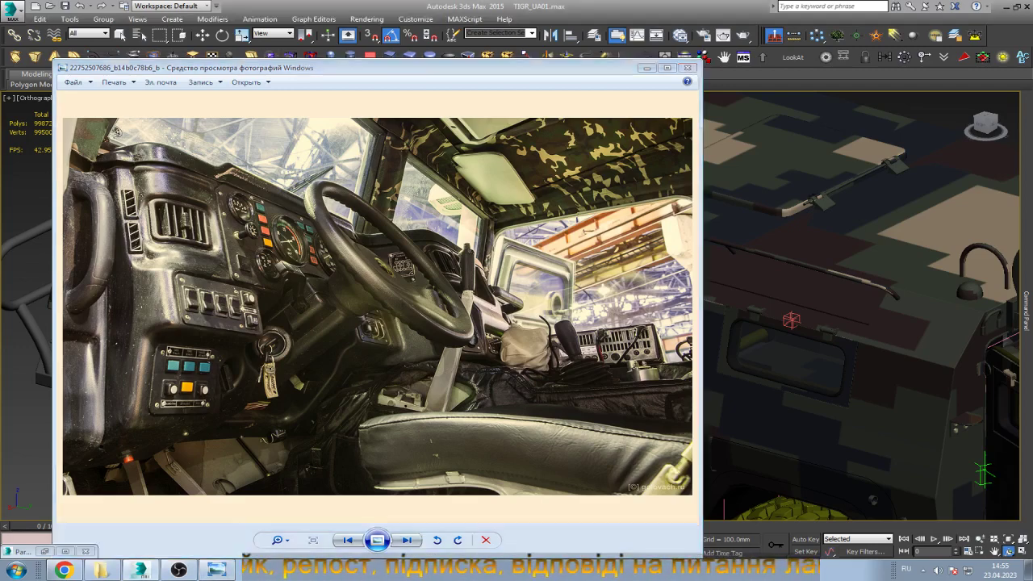
Draw a cylinder inside the cab near the driver's seat.
key(alt+Tab)
key(w)
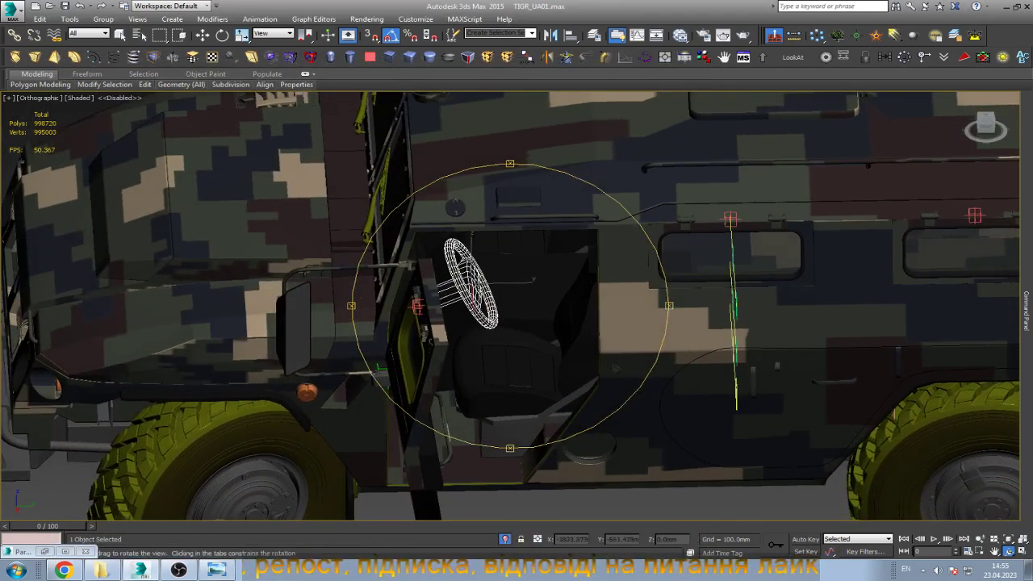
scroll(535, 309, up, 8)
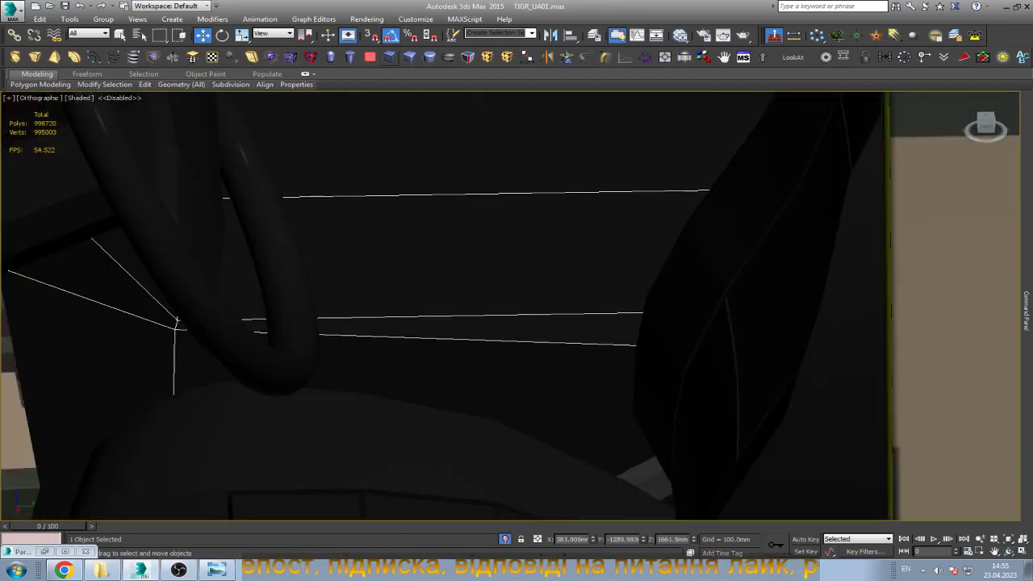
click(350, 56)
drag(421, 274, 518, 274)
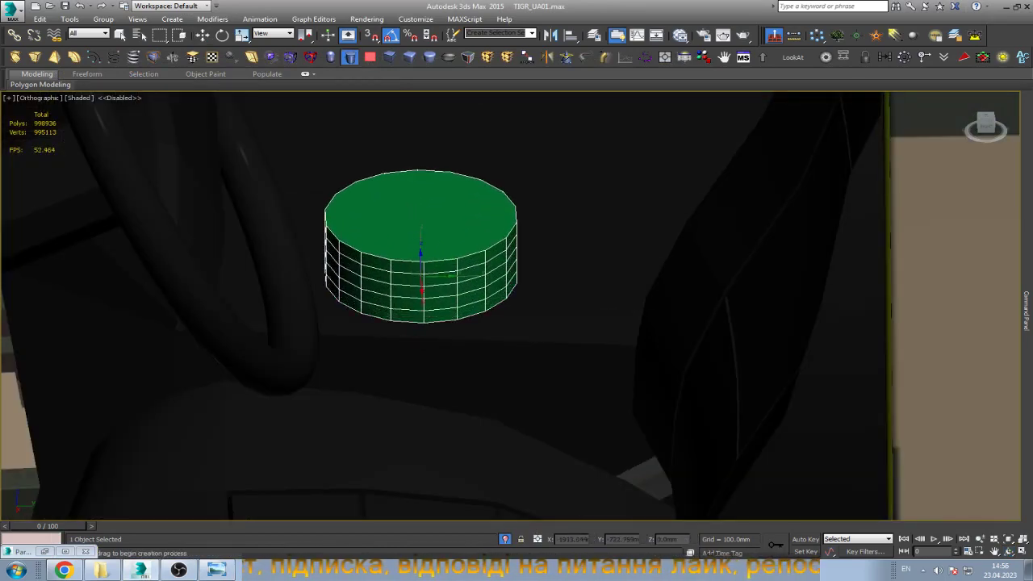
key(w)
Give the cylinder 1 height segment, lower it slightly and zero its X position.
click(1026, 311)
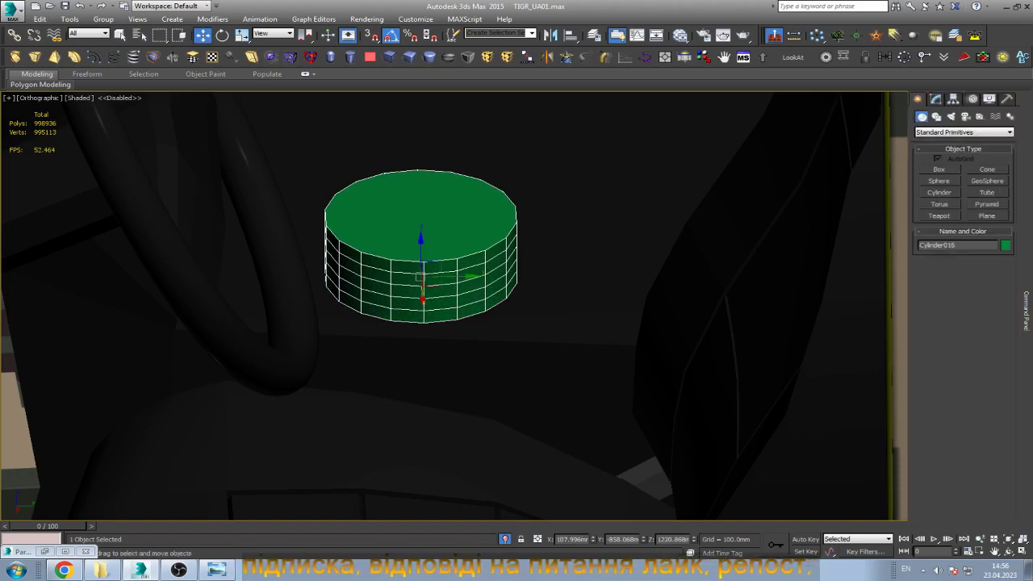
click(935, 98)
text(1)
key(Return)
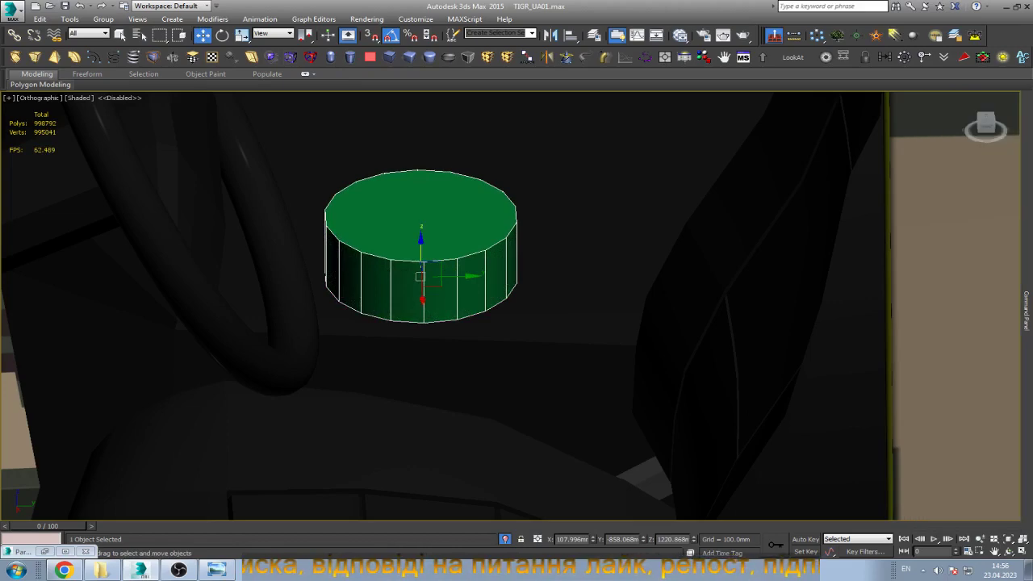
drag(420, 267, 420, 274)
right_click(595, 539)
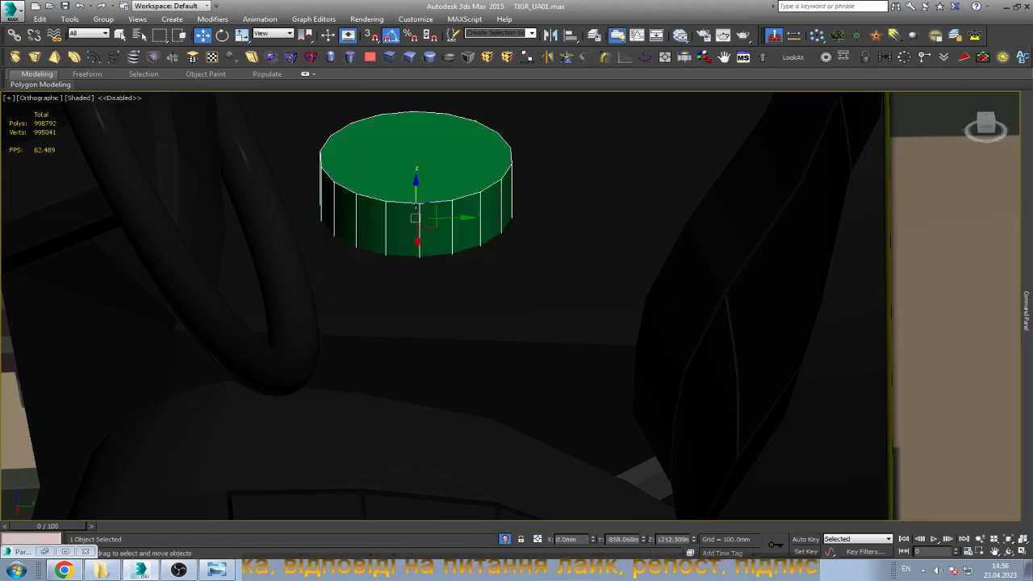
Orbit around the cylinder and compare its placement with the cab reference photo.
scroll(479, 275, down, 5)
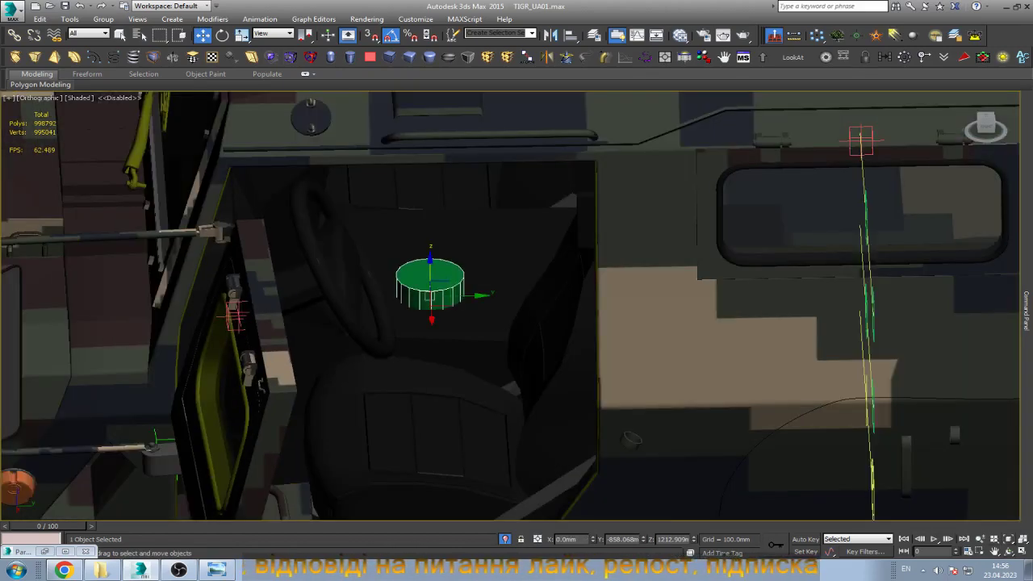
mouse_move(479, 274)
alt+middle_down()
mouse_move(516, 291)
mouse_move(425, 323)
alt+middle_up()
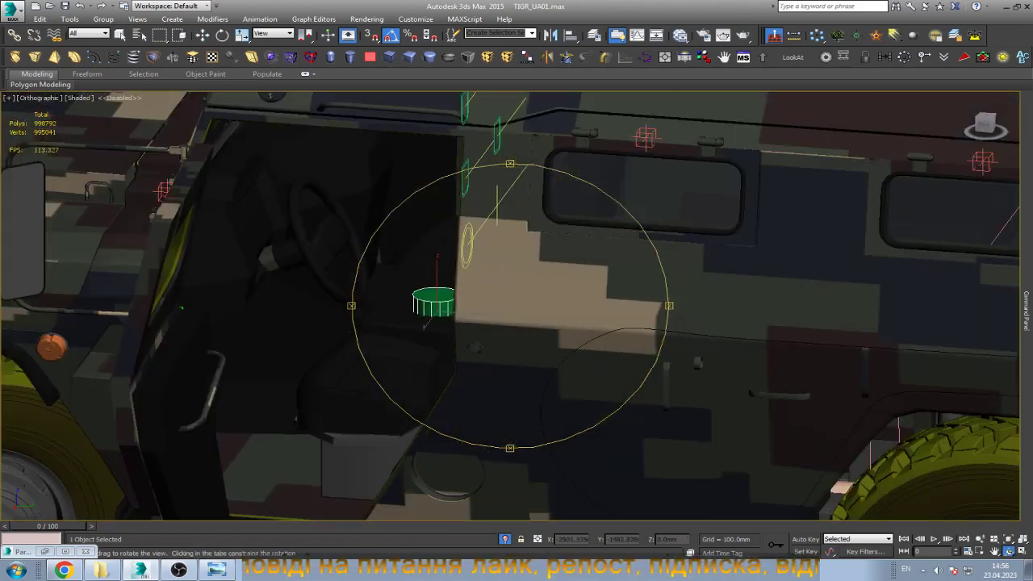
alt+middle_drag(425, 323, 429, 327)
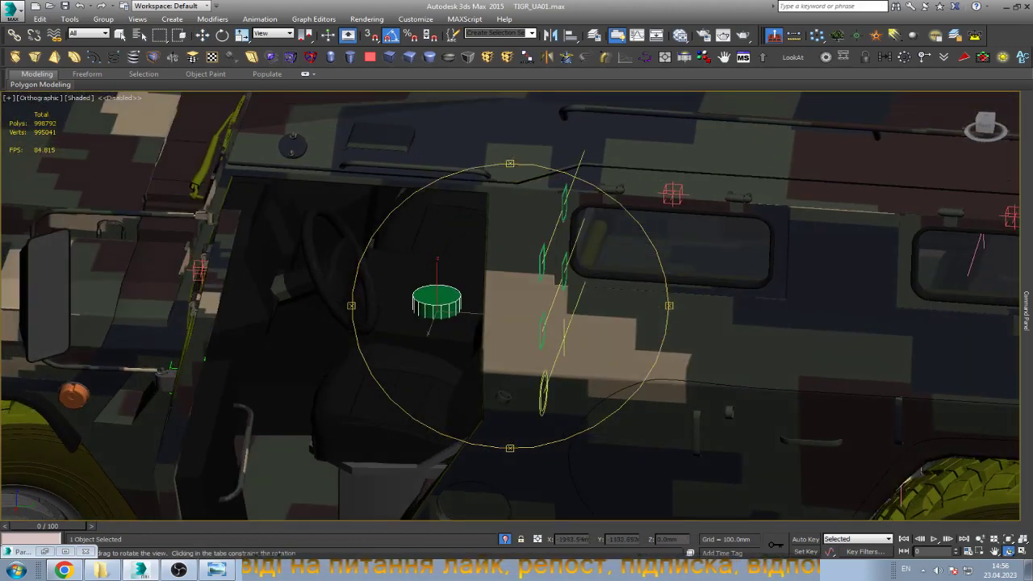
click(217, 569)
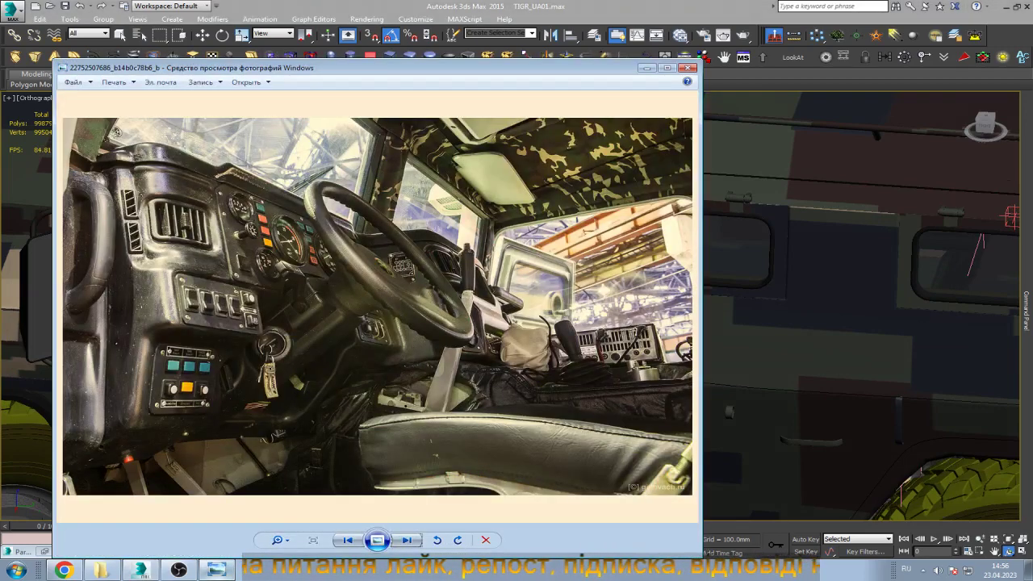
click(217, 570)
alt+middle_drag(436, 323, 447, 327)
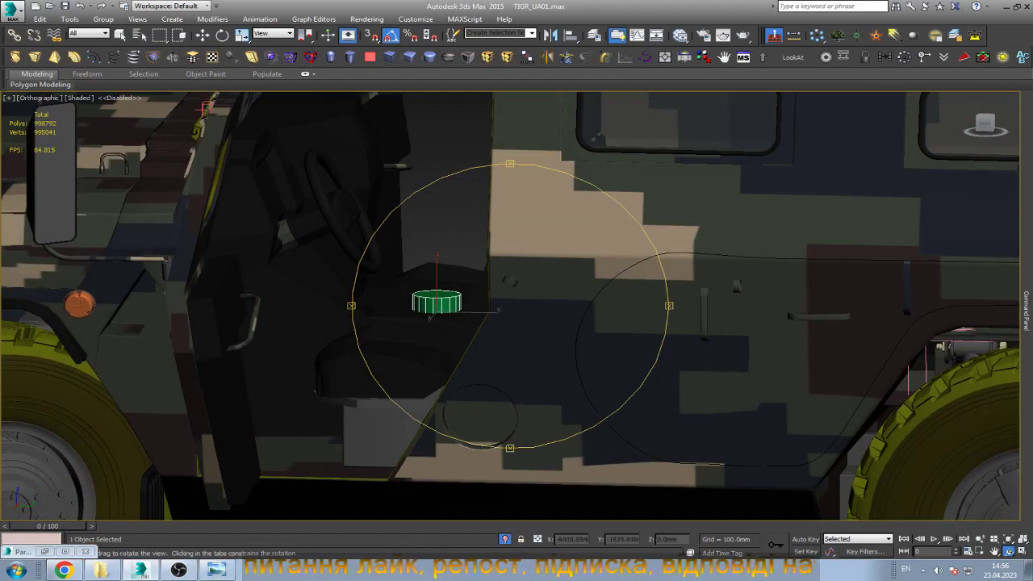
scroll(420, 298, up, 2)
scroll(420, 298, up, 4)
key(w)
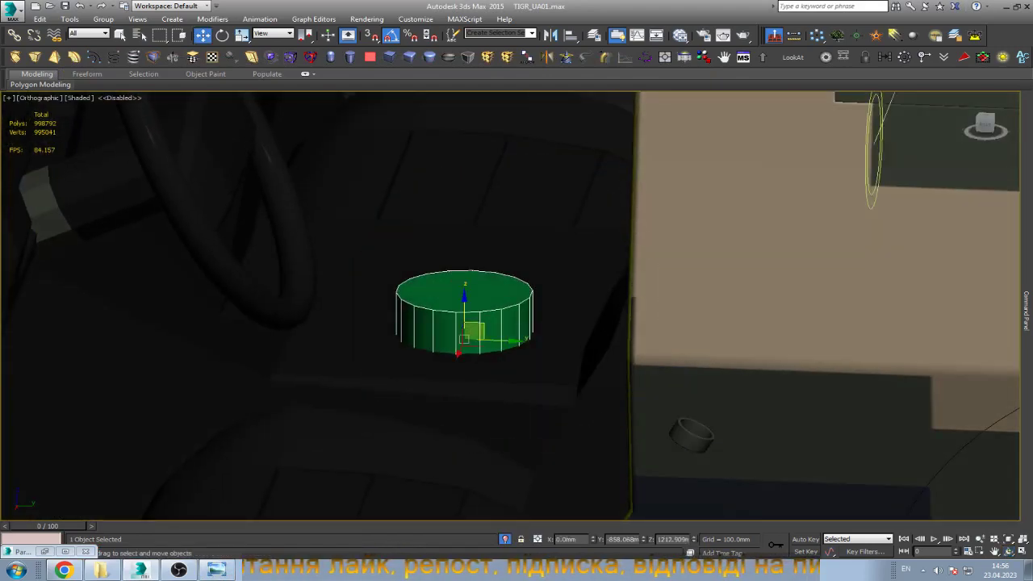
Set the cylinder's Sides to 4, turning it into a square block.
text(3)
key(Return)
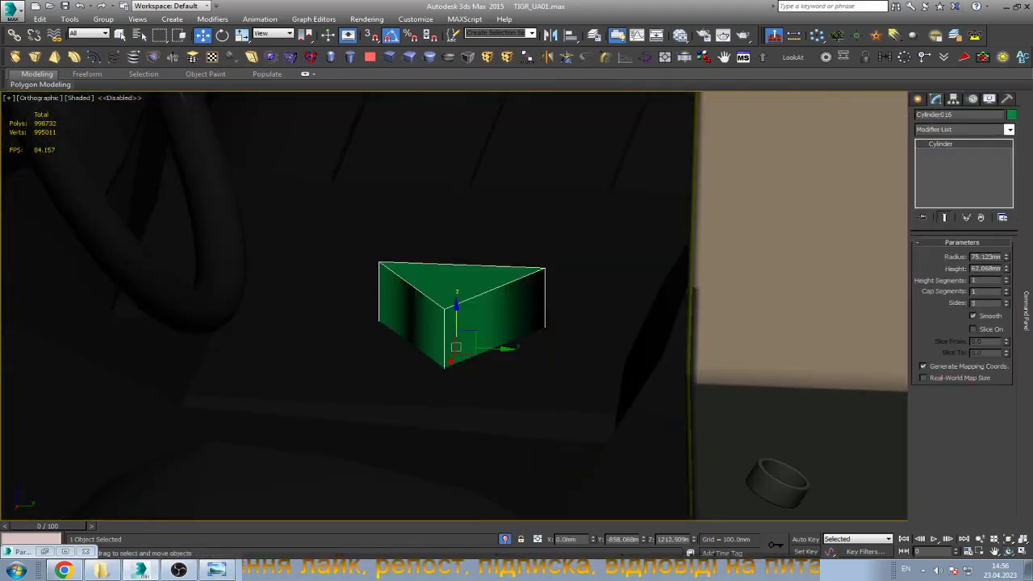
text(4)
key(Return)
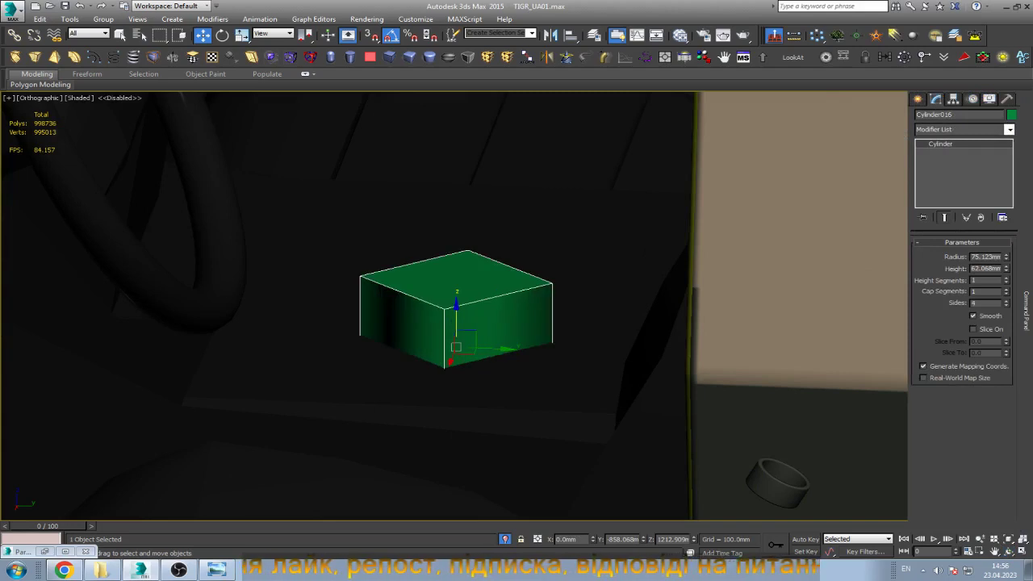
Rotate the green block 25° about Z and check it from the top in wireframe.
key(e)
mouse_move(476, 359)
mouse_down()
mouse_move(496, 351)
mouse_move(489, 356)
mouse_up()
key(t)
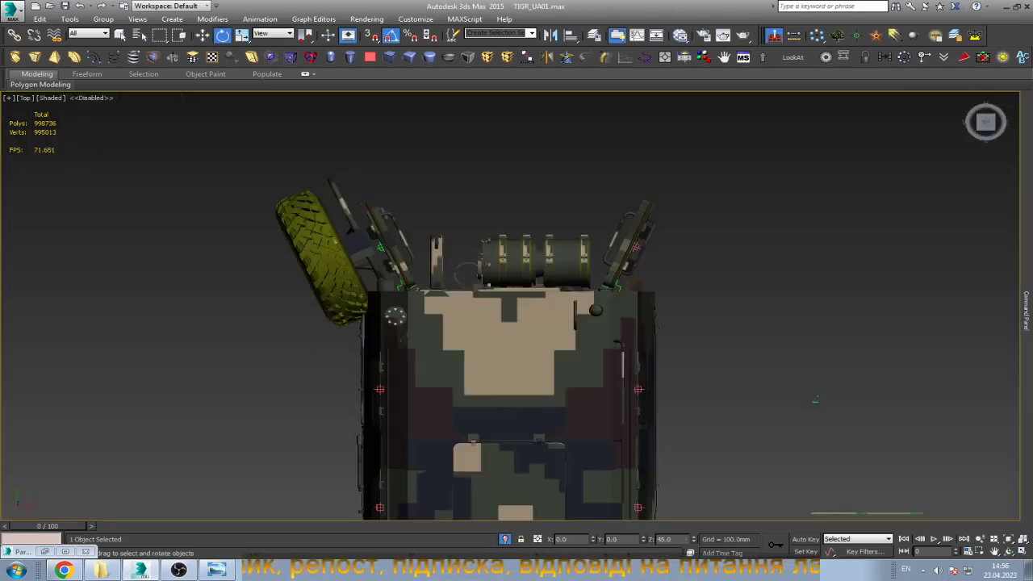
key(z)
key(F3)
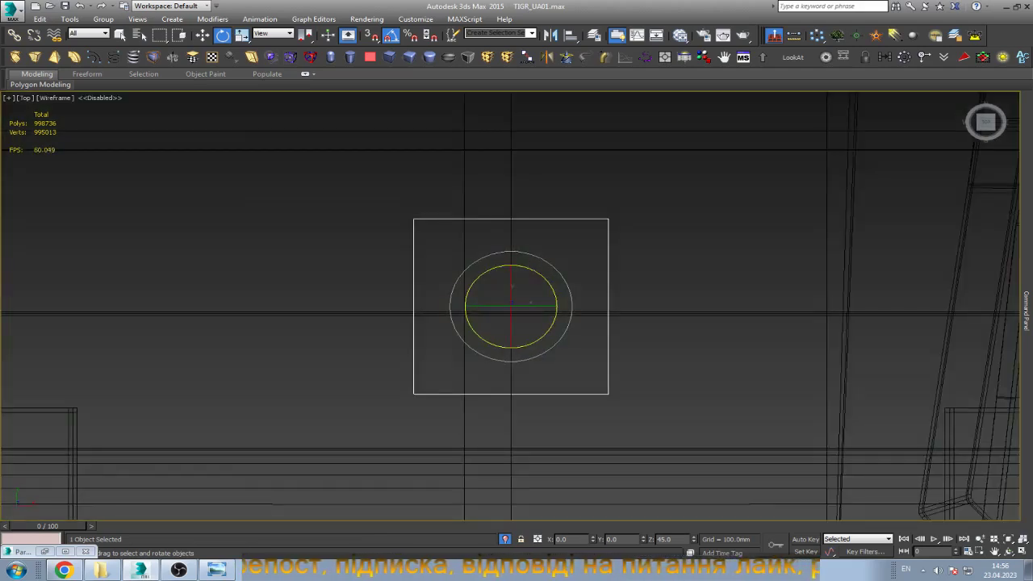
Orbit to an angled shaded view, compare with the reference photo, and frame the block.
key(ctrl+r)
mouse_move(510, 242)
mouse_down()
mouse_move(510, 339)
mouse_move(460, 307)
mouse_move(500, 331)
mouse_up()
key(F3)
drag(61, 442, 98, 435)
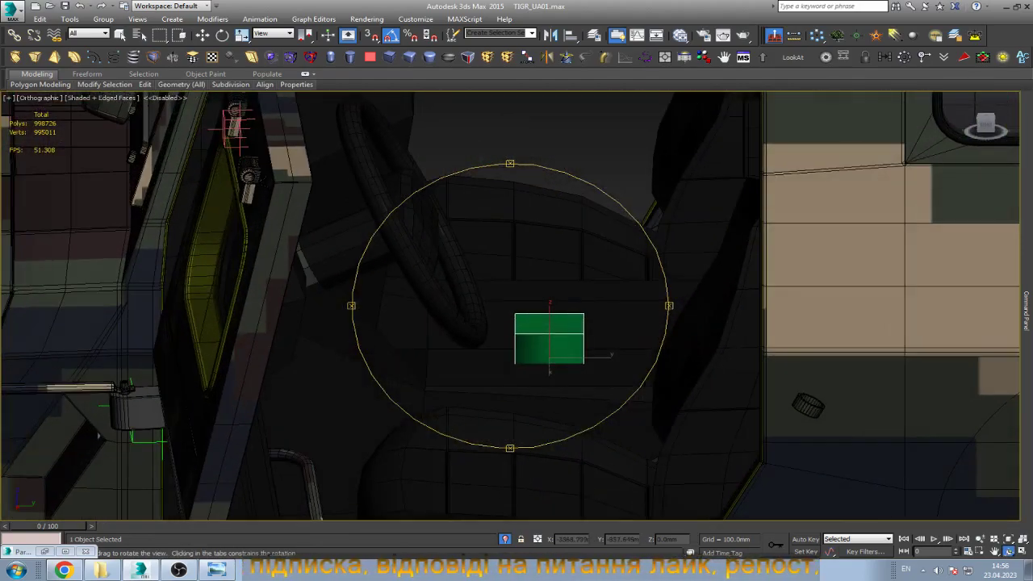
key(e)
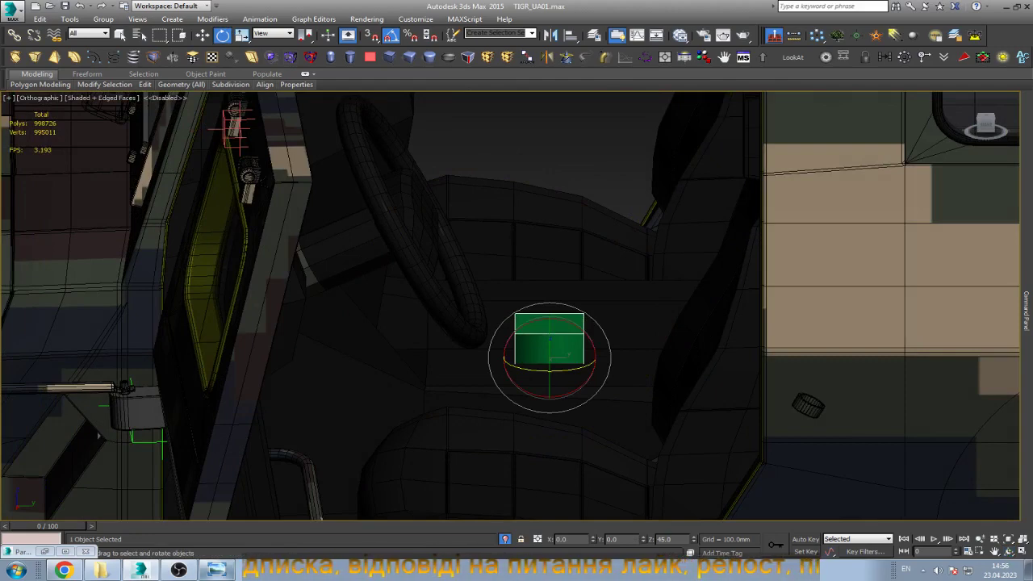
click(216, 570)
click(216, 569)
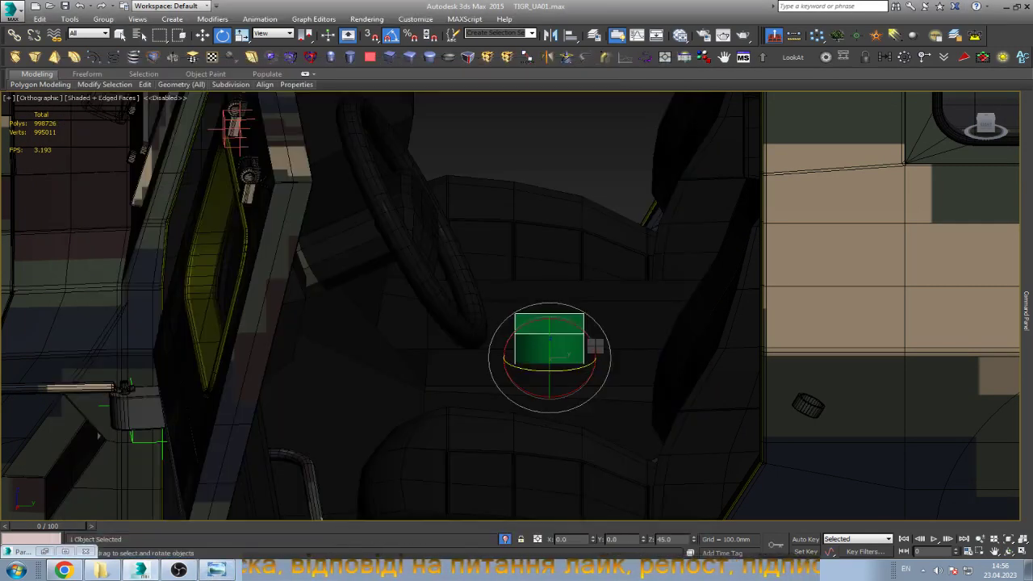
key(w)
key(z)
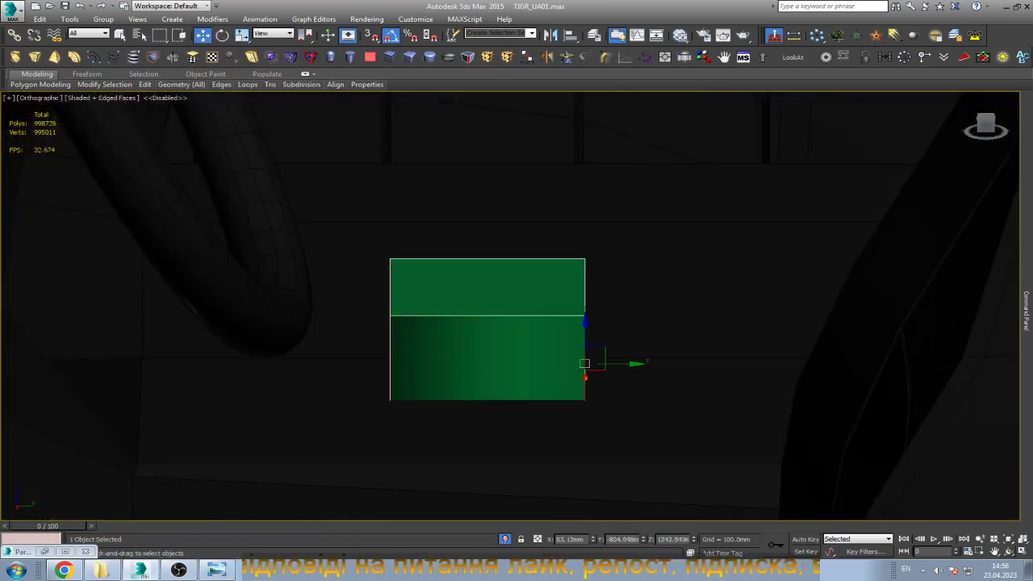
Add three horizontal edge rings around the green block and fold them into ribs.
alt+middle_drag(517, 323, 565, 338)
scroll(578, 374, up, 5)
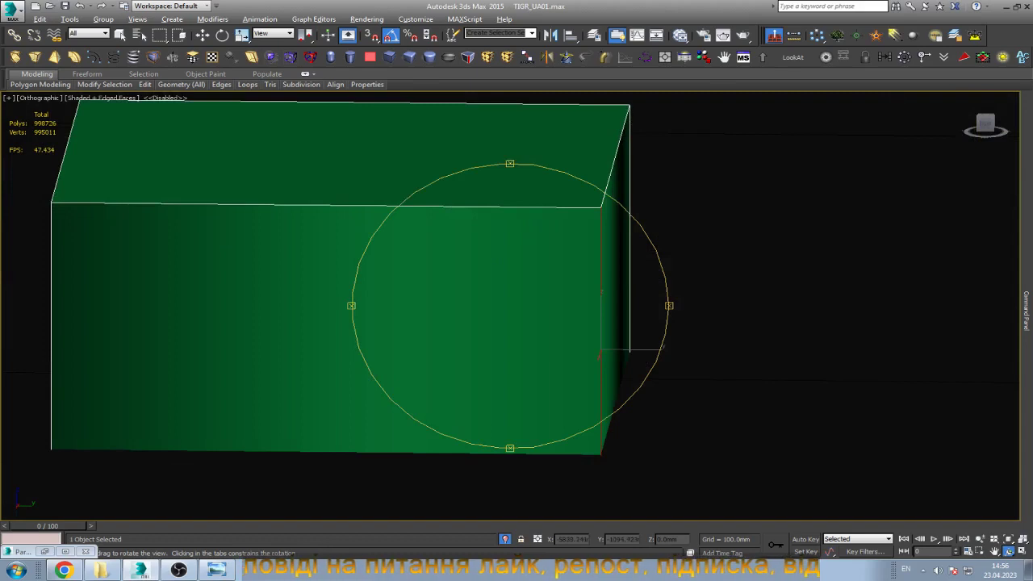
key(Escape)
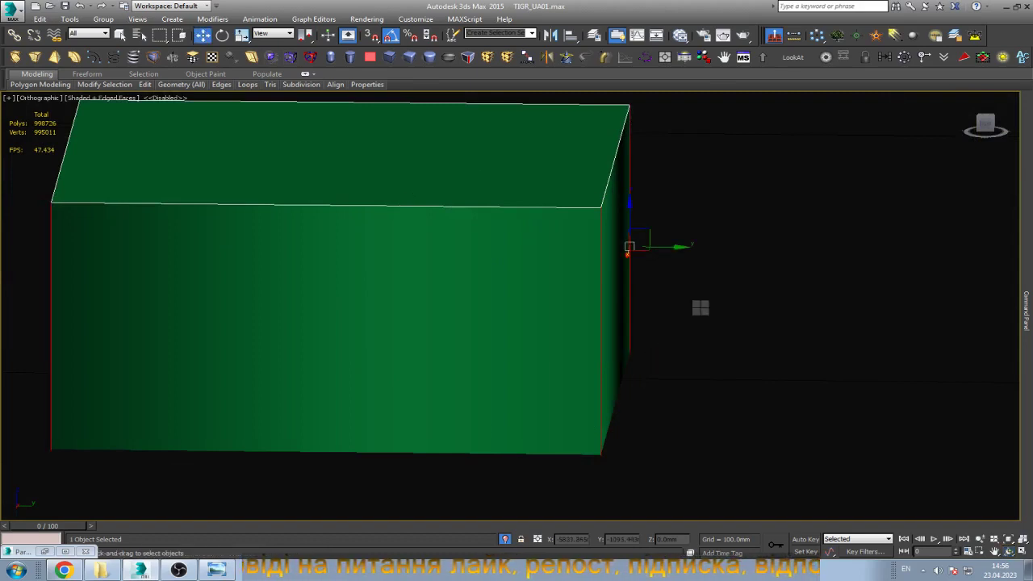
key(ctrl+shift+e)
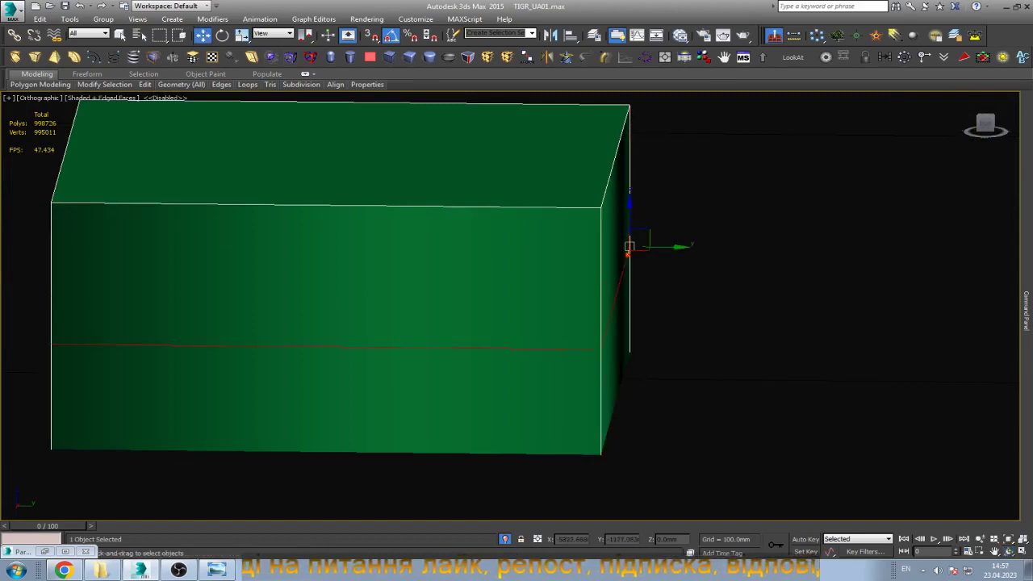
key(ctrl+shift+e)
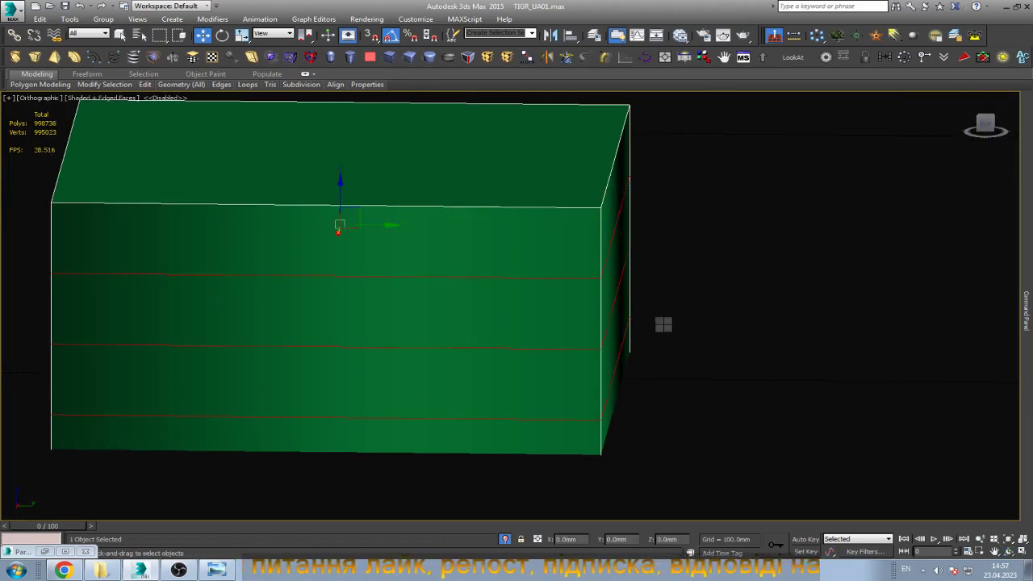
key(ctrl+z)
key(ctrl+z)
key(ctrl+z)
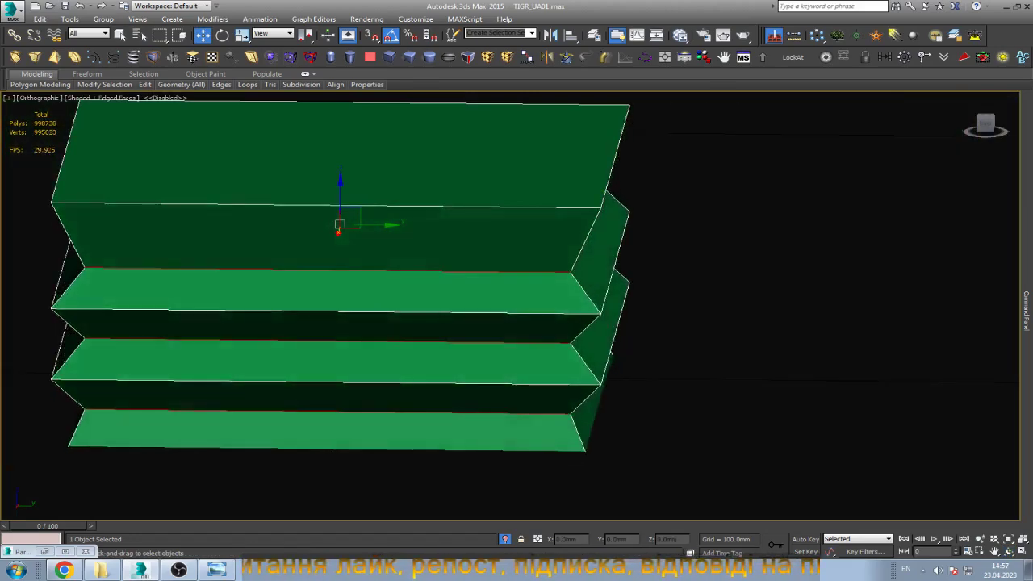
key(ctrl+z)
key(ctrl+z)
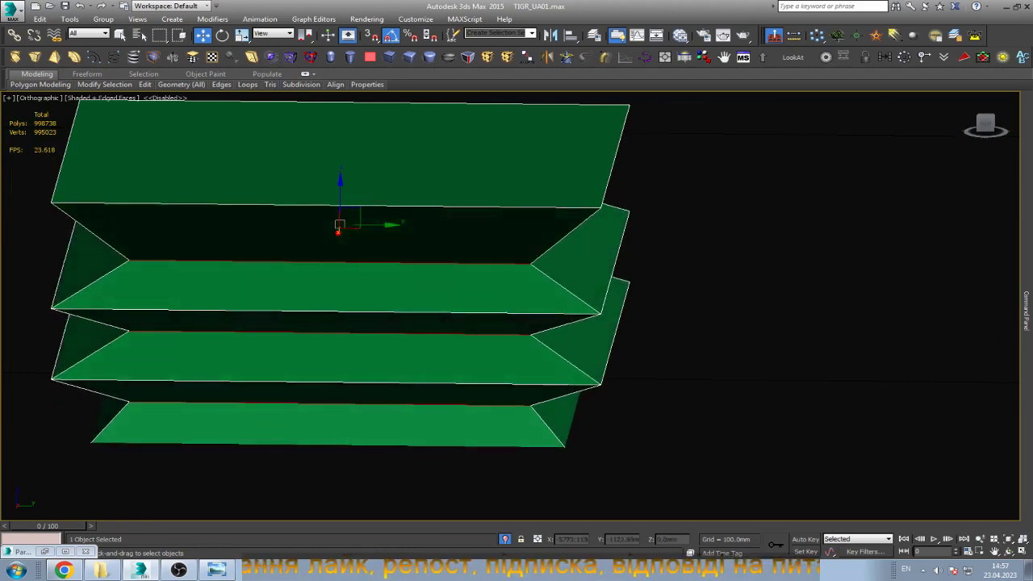
key(ctrl+z)
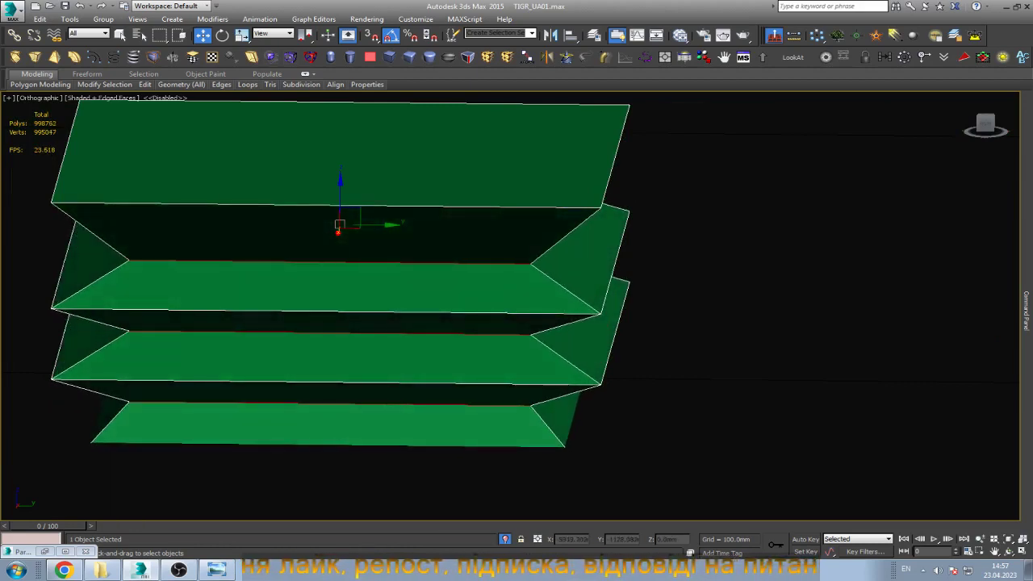
key(ctrl+z)
key(4)
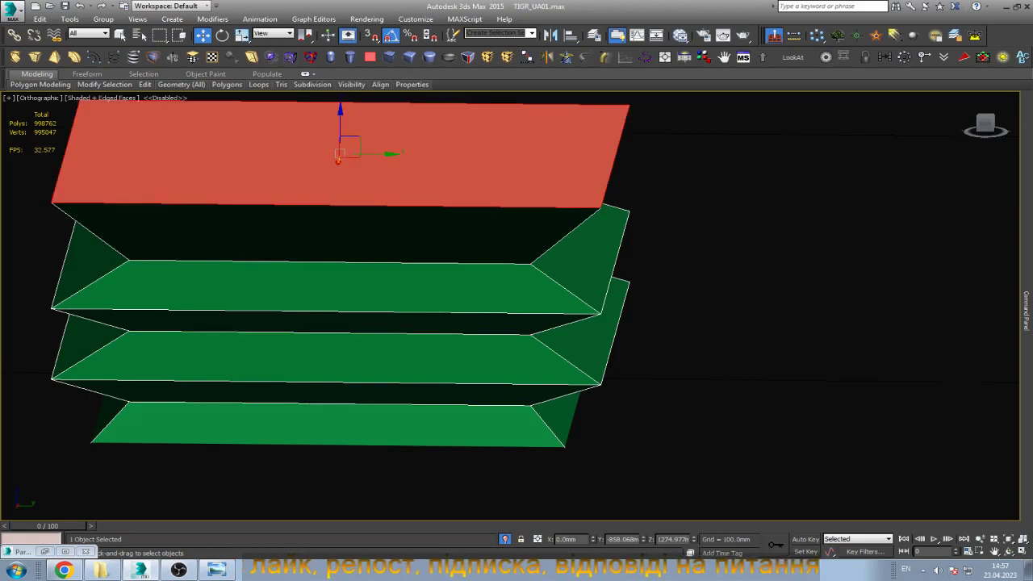
key(z)
key(ctrl+z)
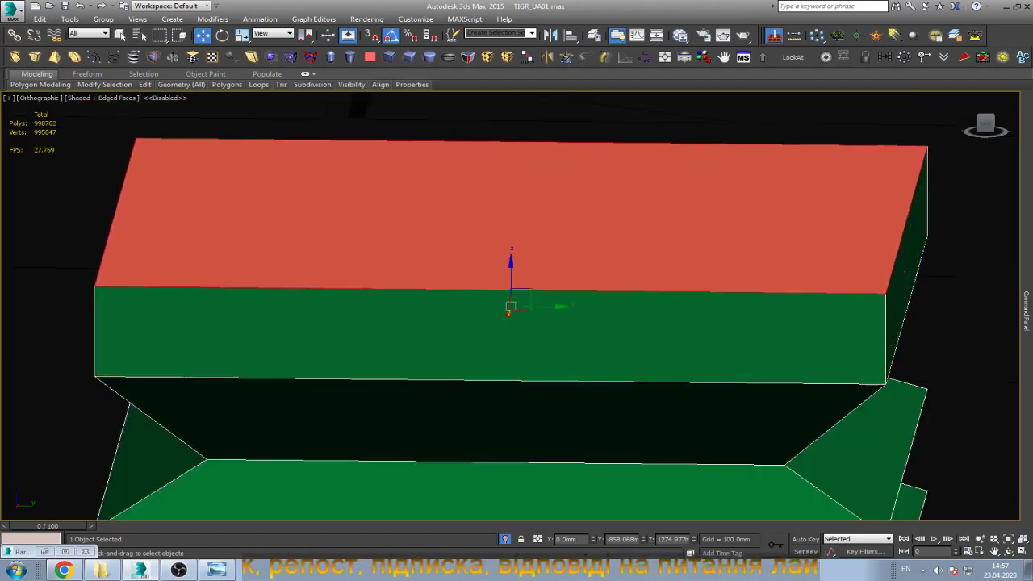
Scale the boot up to about 115% and lower it slightly on Z.
scroll(487, 248, down, 2)
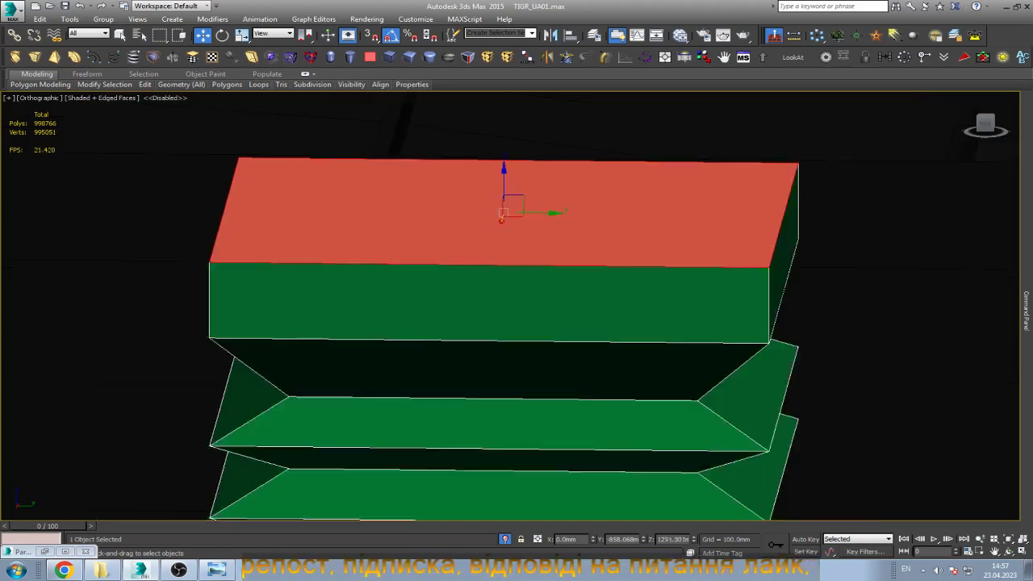
scroll(487, 248, down, 4)
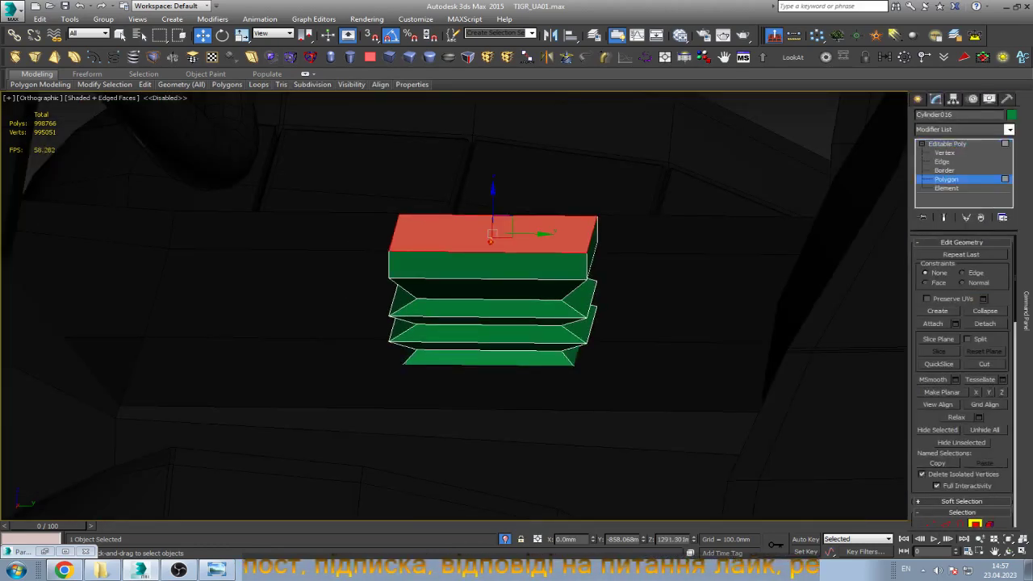
key(4)
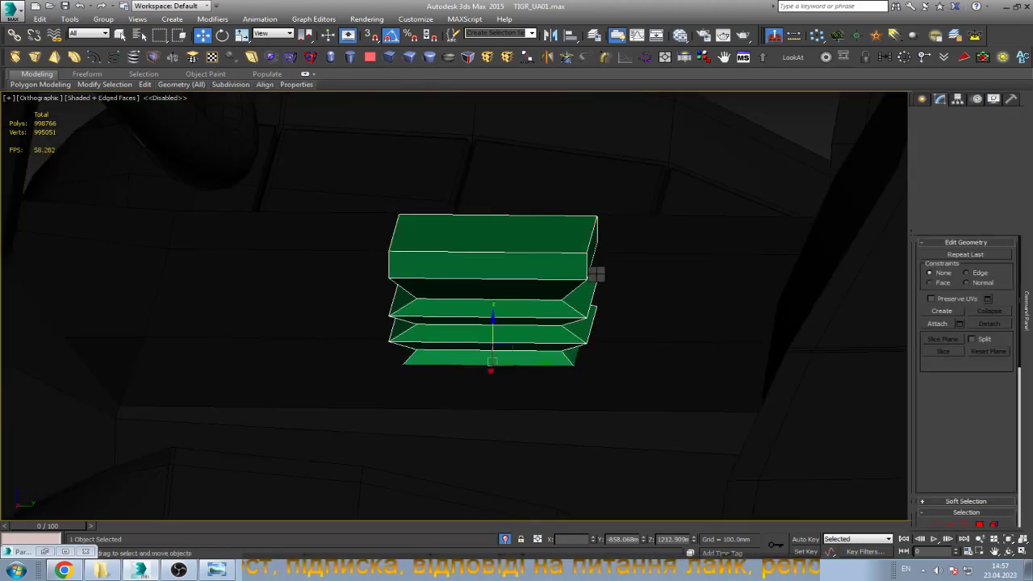
key(r)
drag(496, 355, 496, 347)
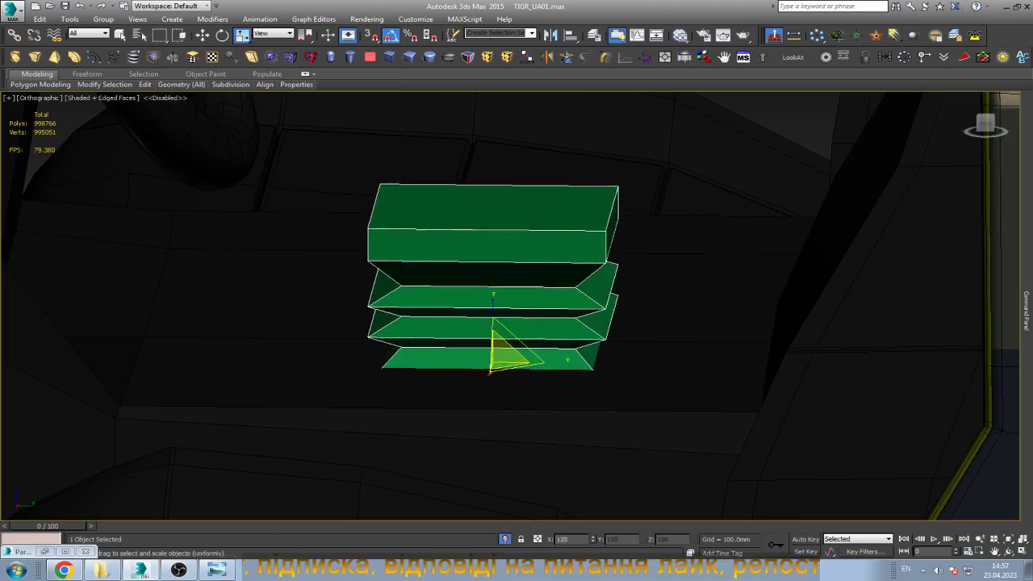
key(w)
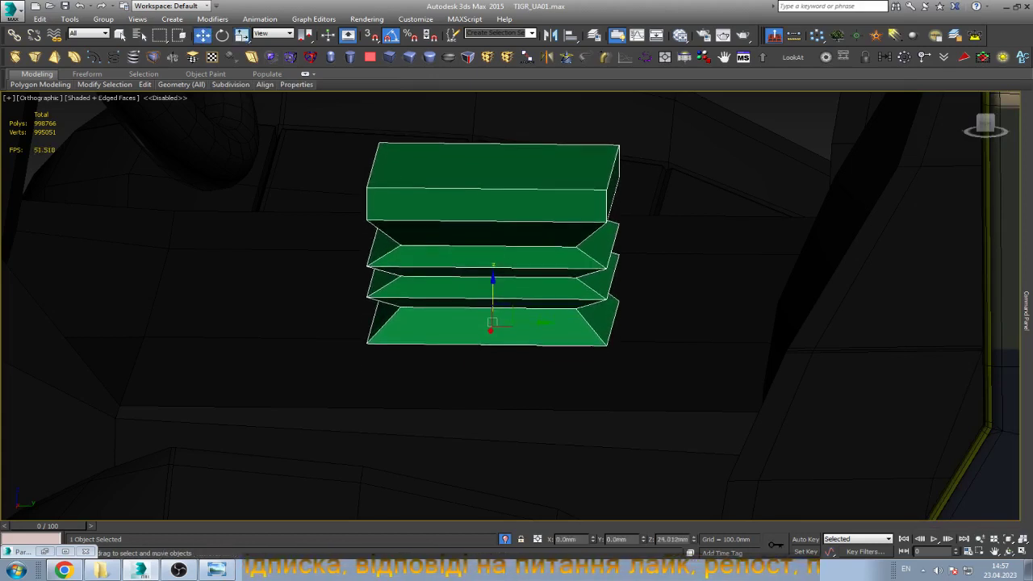
drag(493, 323, 493, 327)
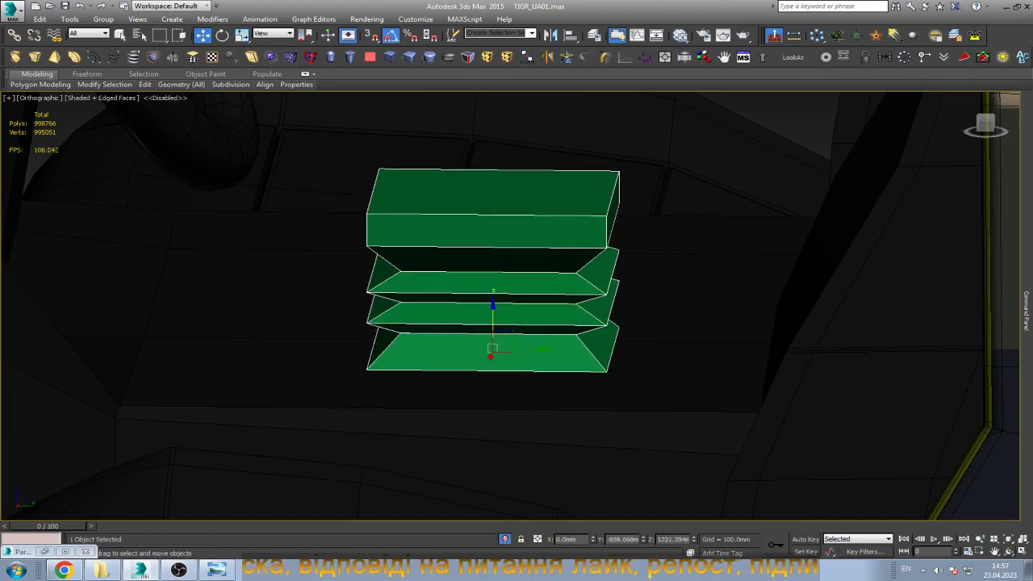
Orbit around the boot and compare it with the cabin reference photo.
click(1007, 551)
drag(516, 242, 525, 251)
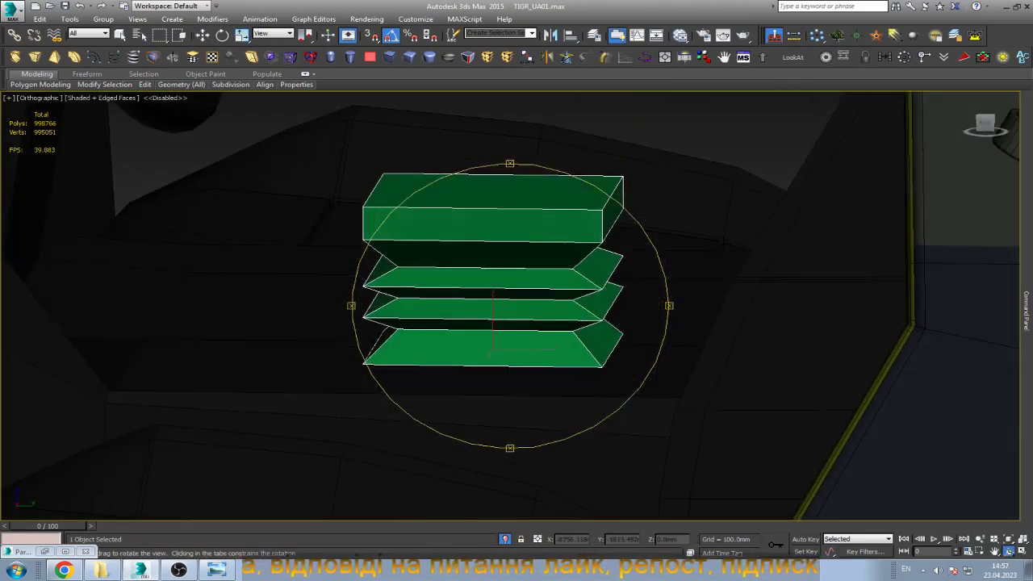
key(Escape)
click(216, 570)
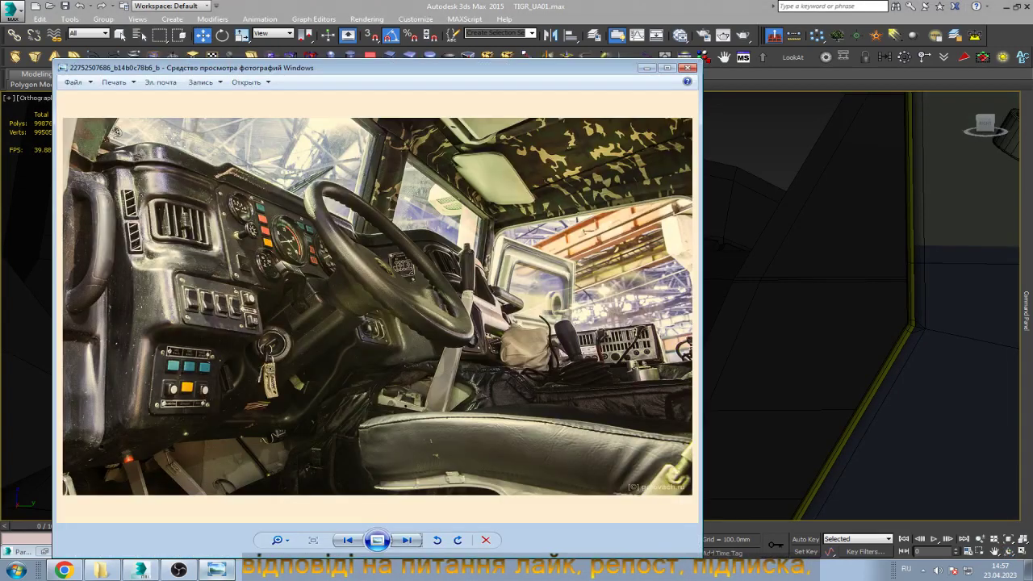
click(216, 570)
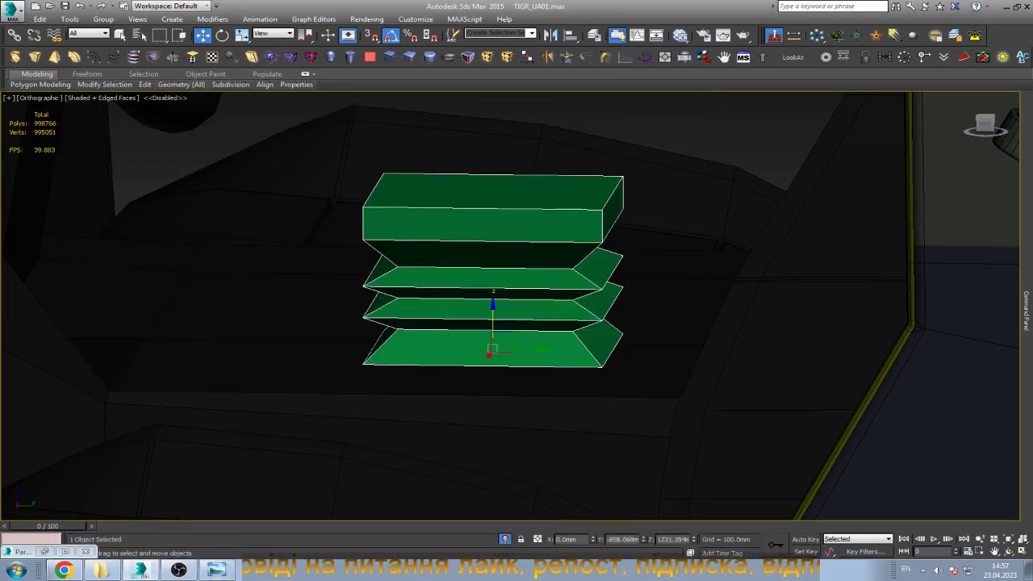
Rotate the boot 180° about X, raise it on Z, and pick a plate-end edge.
key(e)
mouse_move(494, 314)
mouse_down()
mouse_move(513, 344)
mouse_move(602, 376)
mouse_up()
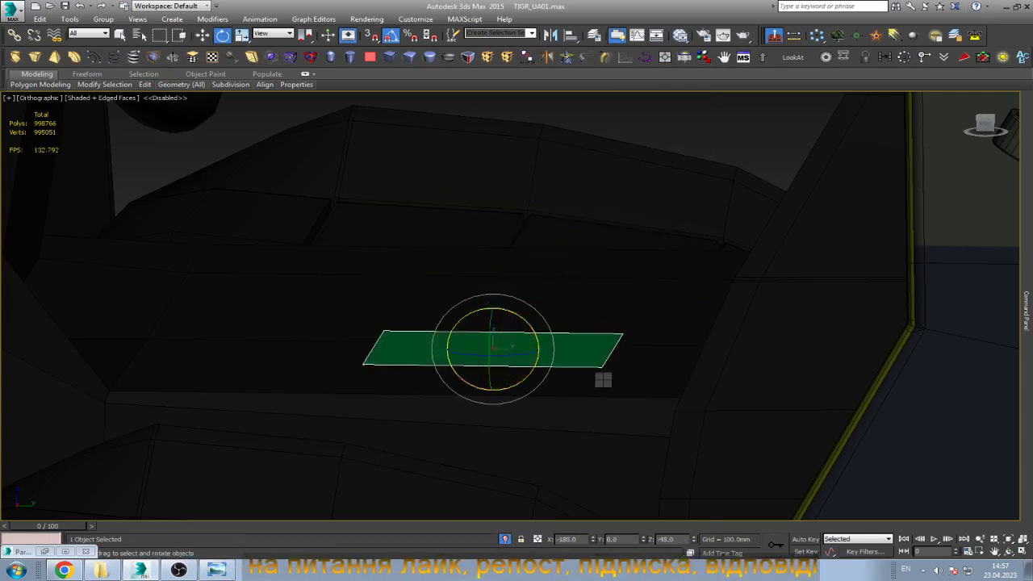
key(w)
mouse_move(493, 318)
mouse_down()
mouse_move(492, 168)
mouse_move(492, 191)
mouse_up()
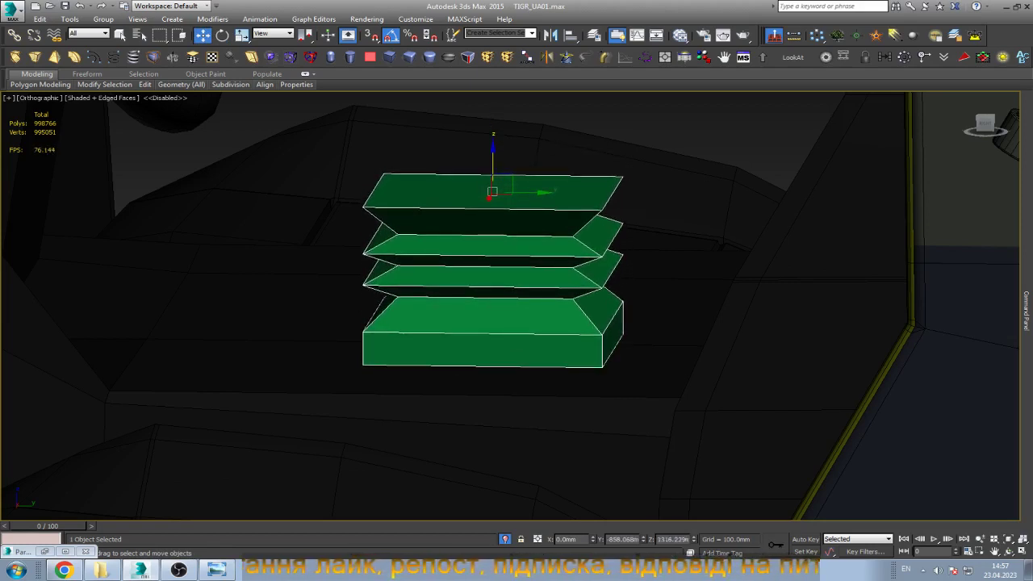
key(2)
click(595, 276)
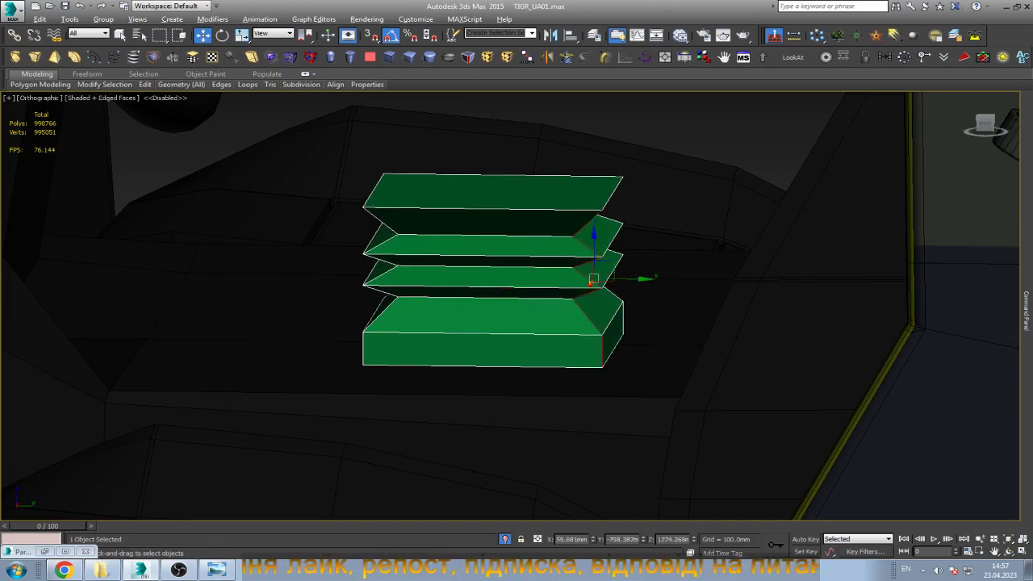
Add the left-end plate edges to the selection and chamfer all those corner edges.
click(386, 240)
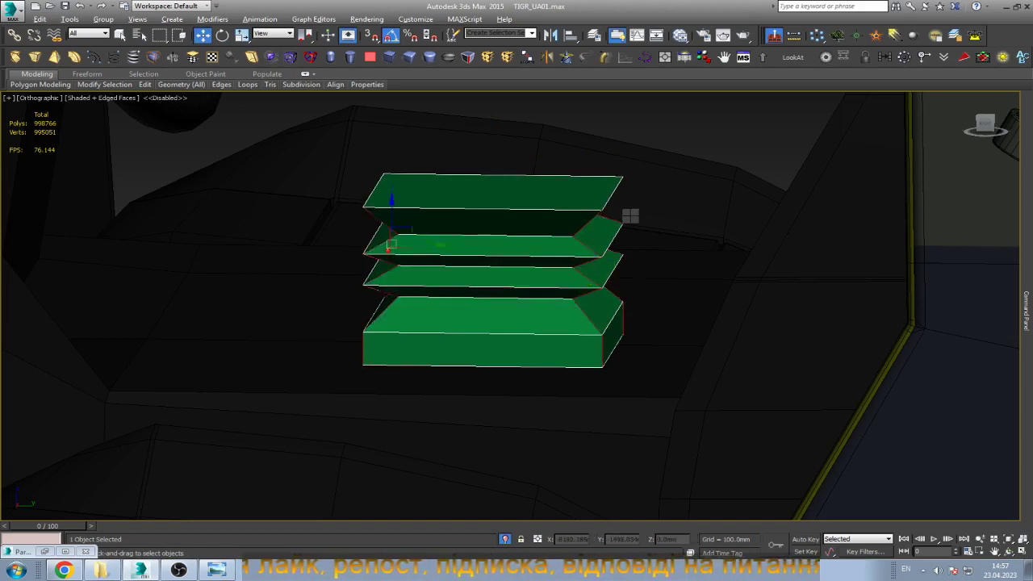
key(ctrl+shift+c)
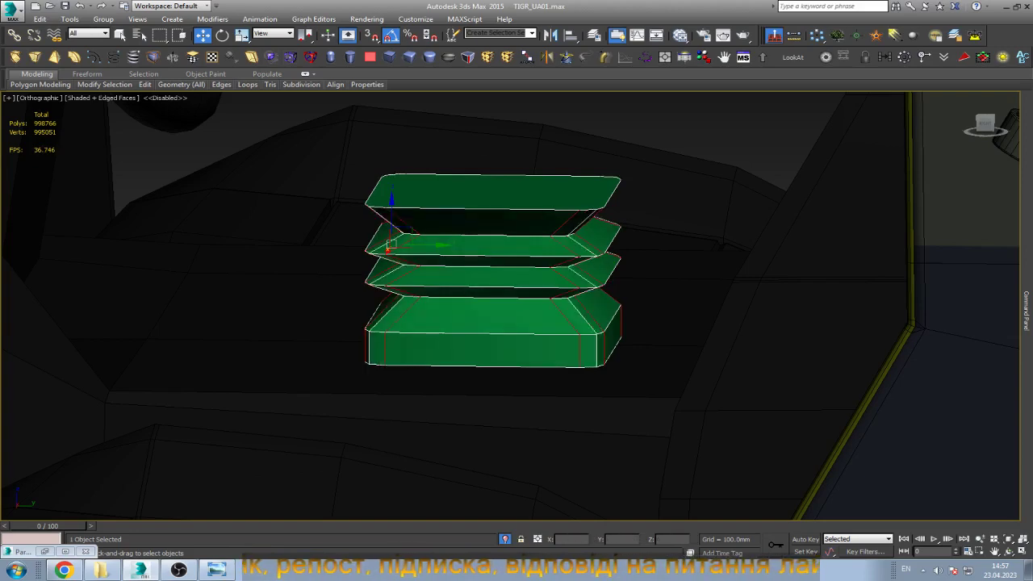
key(Return)
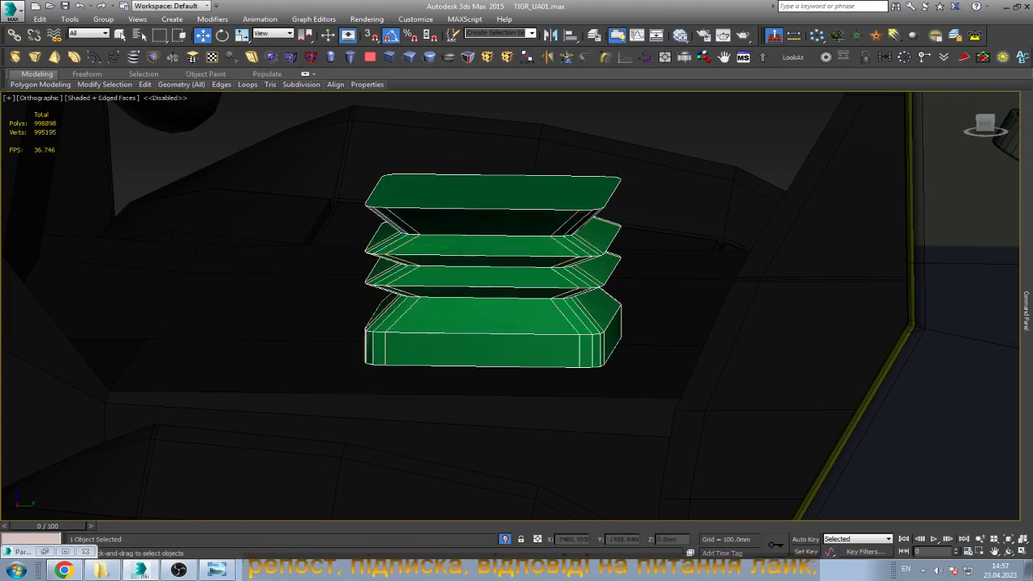
In the left wireframe view, move the boot's bottom face down, then delete it.
key(l)
key(z)
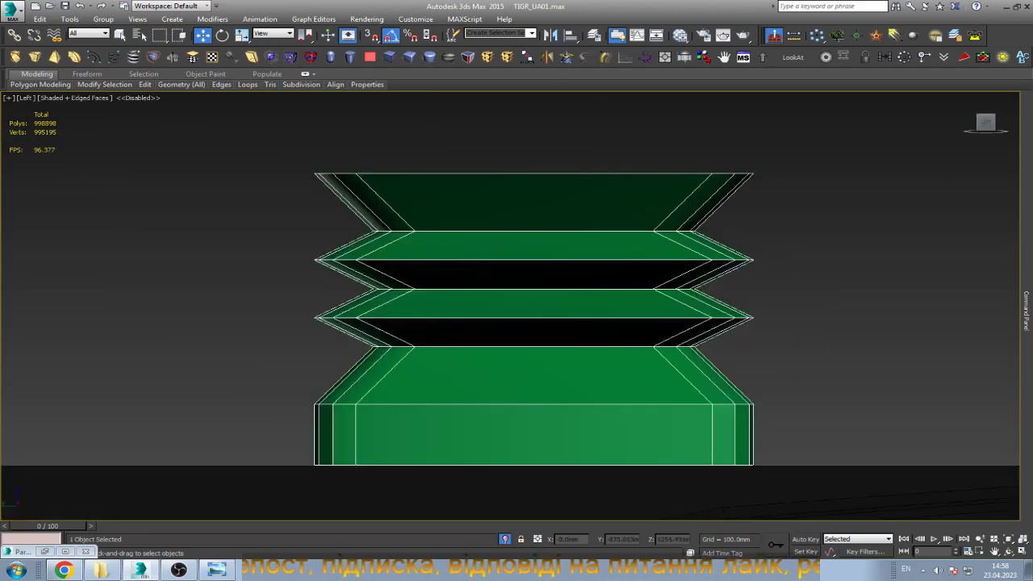
key(F3)
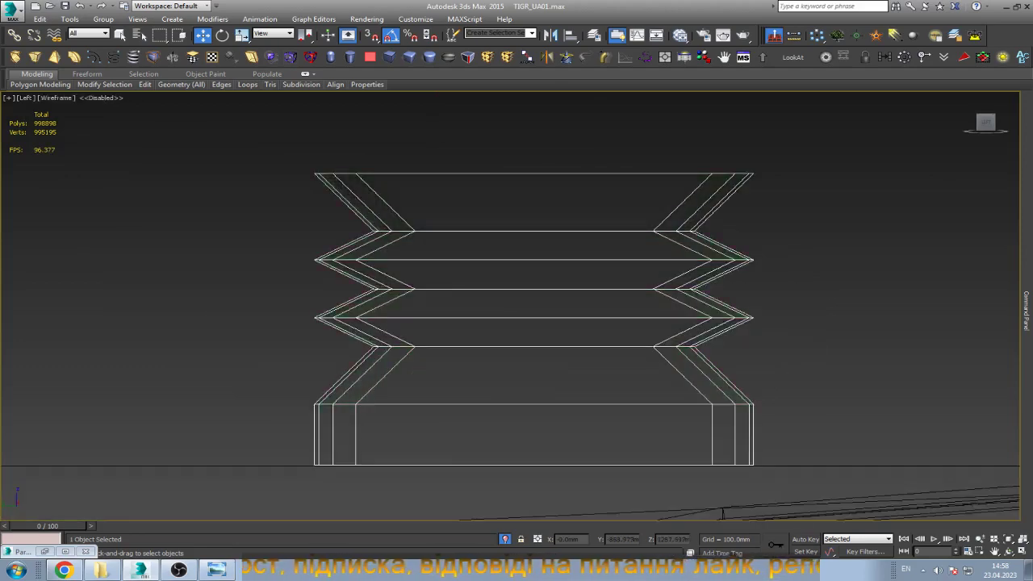
scroll(722, 513, down, 2)
key(4)
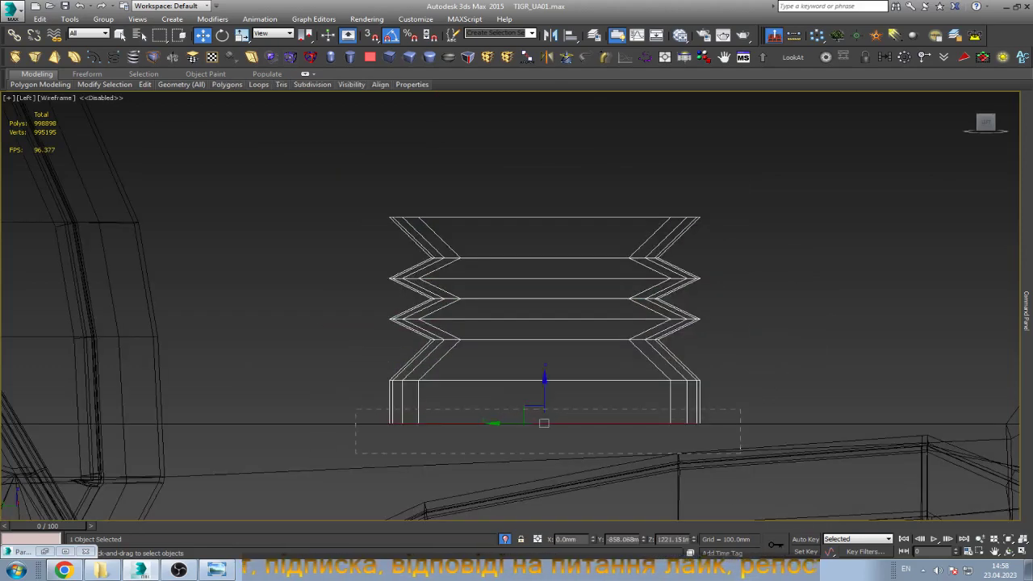
click(695, 403)
key(ctrl+d)
click(179, 35)
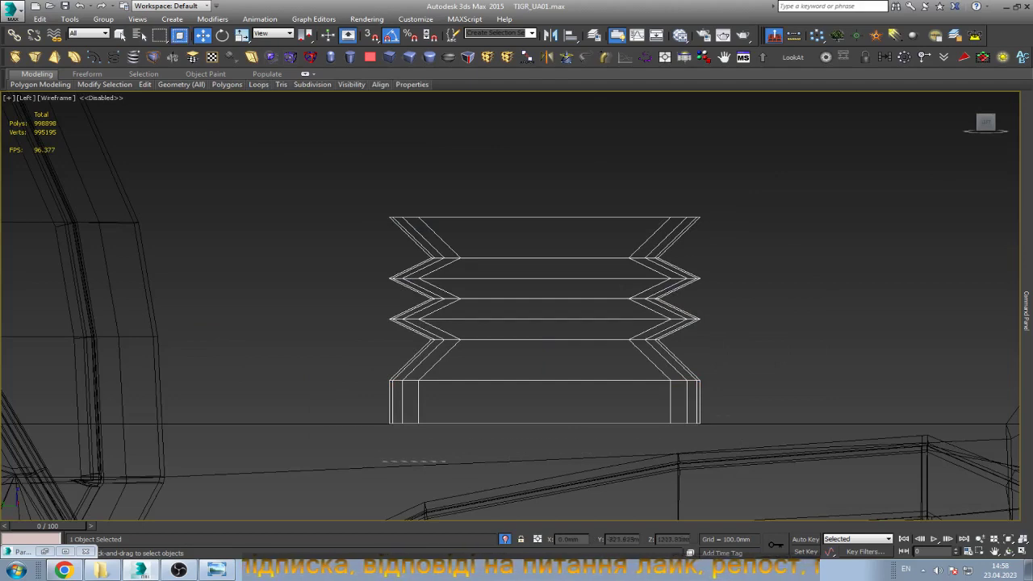
drag(371, 413, 718, 434)
drag(544, 397, 544, 428)
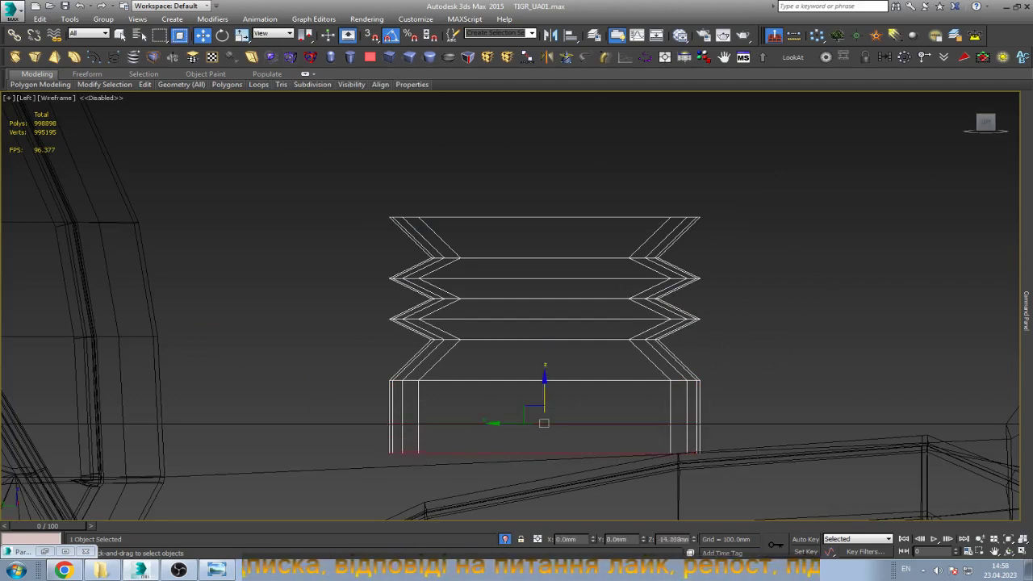
key(Delete)
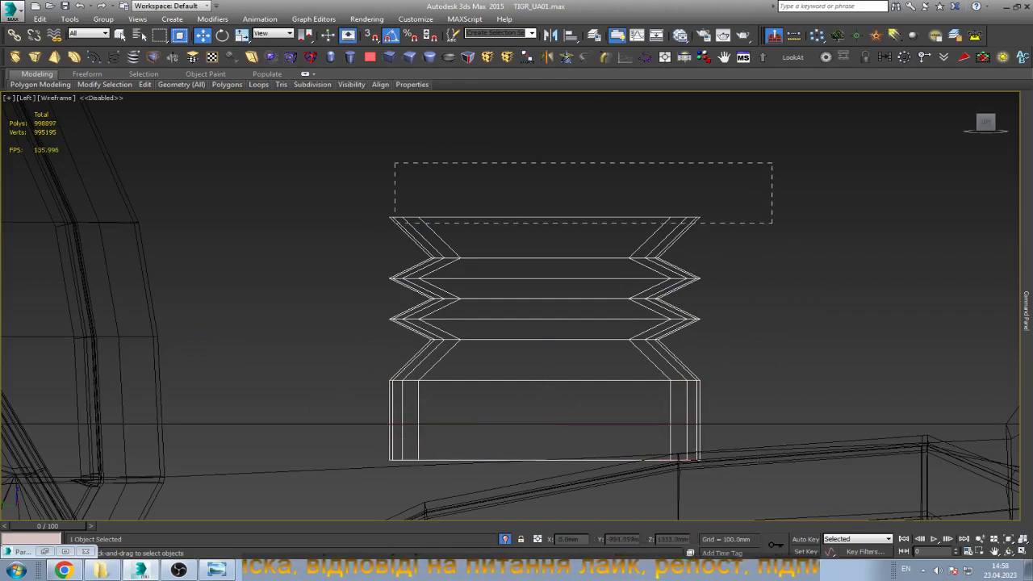
Shift-drag the top edge loop upward into a straight collar, then orbit to an angled view.
drag(394, 163, 772, 223)
shift+drag(545, 194, 544, 151)
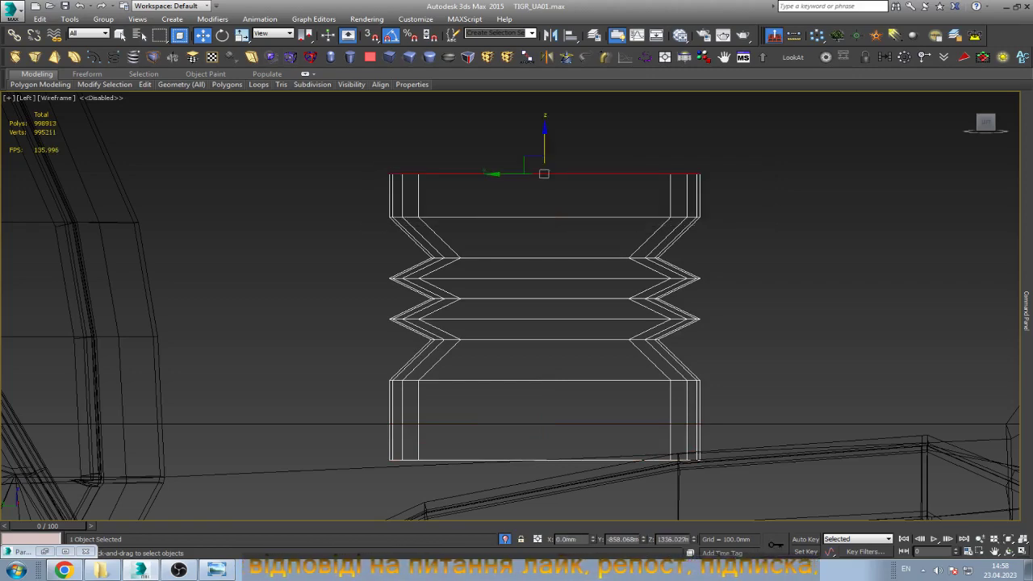
click(1008, 551)
drag(516, 339, 516, 267)
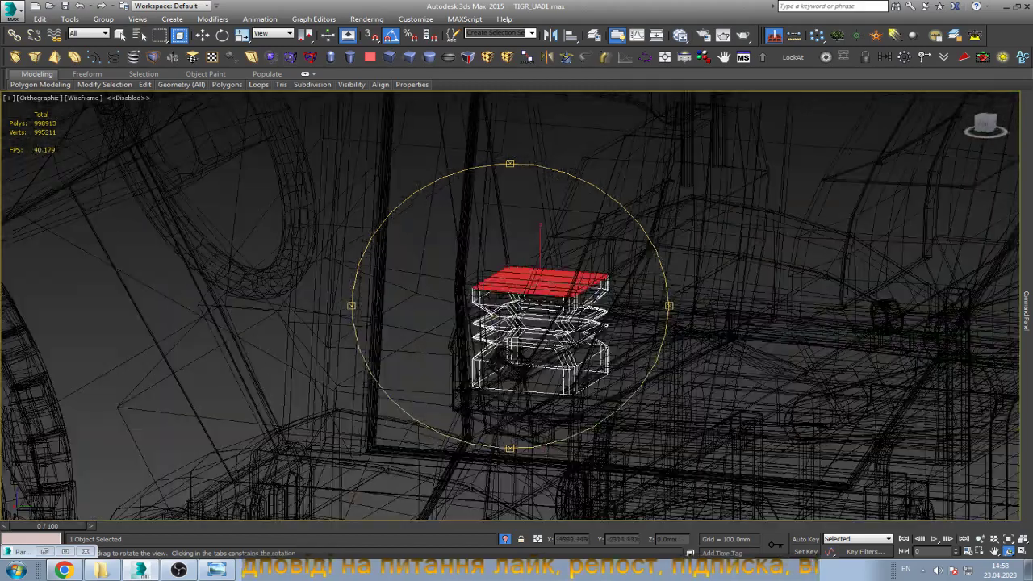
Widen the boot by moving one side's vertices outward on Y.
key(F3)
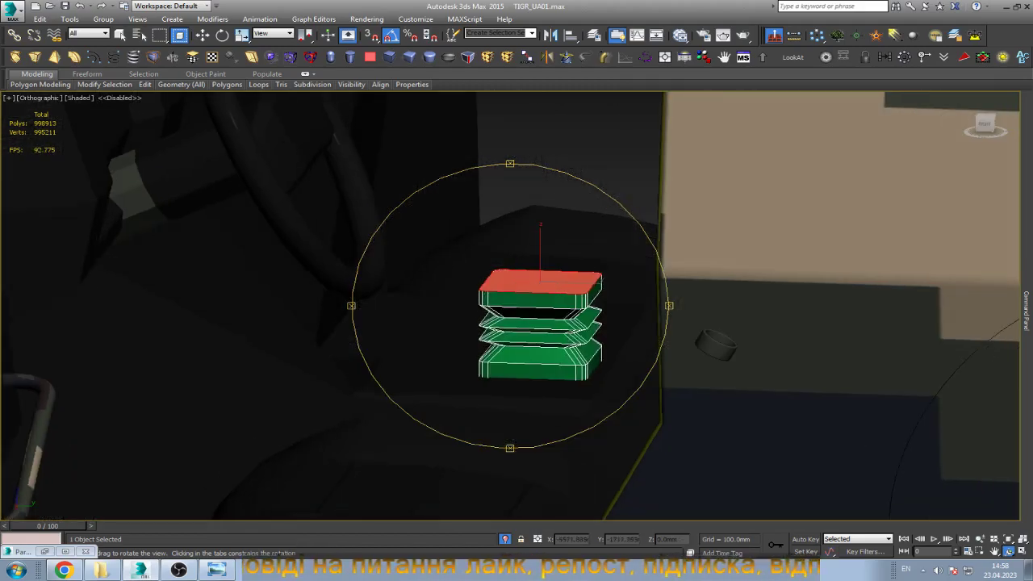
scroll(533, 323, up, 2)
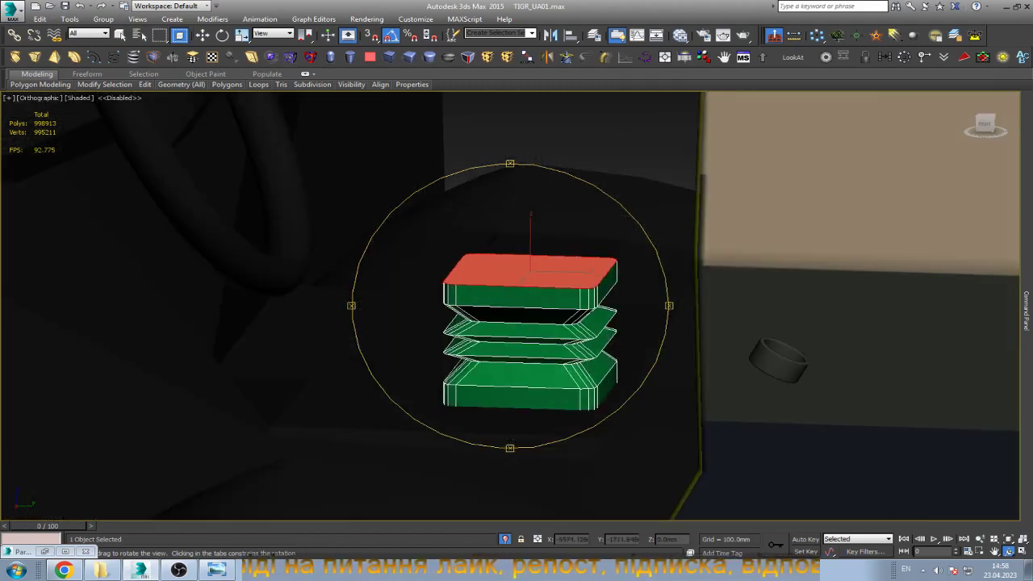
key(w)
key(1)
key(F3)
drag(543, 237, 602, 372)
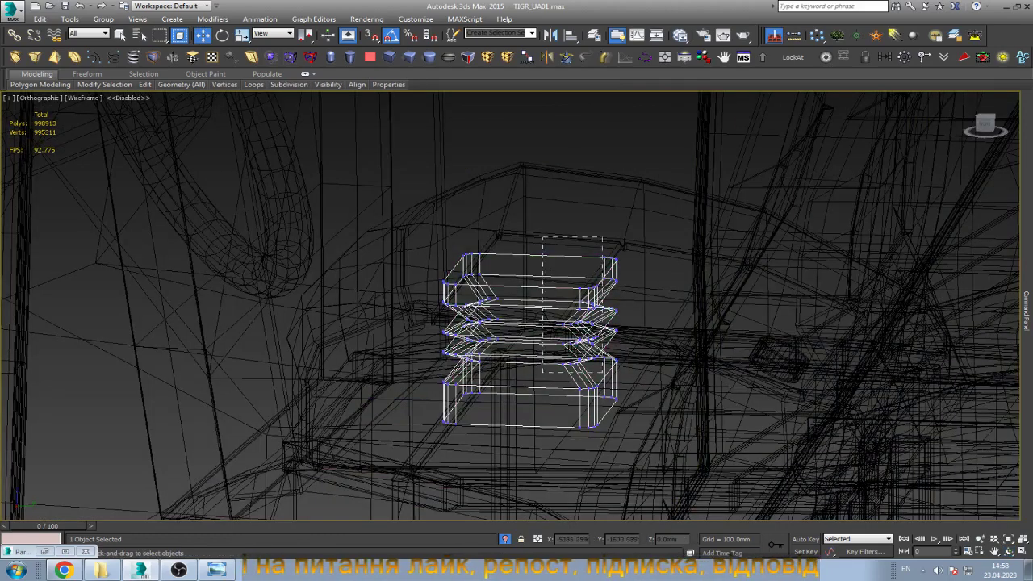
key(F3)
drag(605, 333, 621, 332)
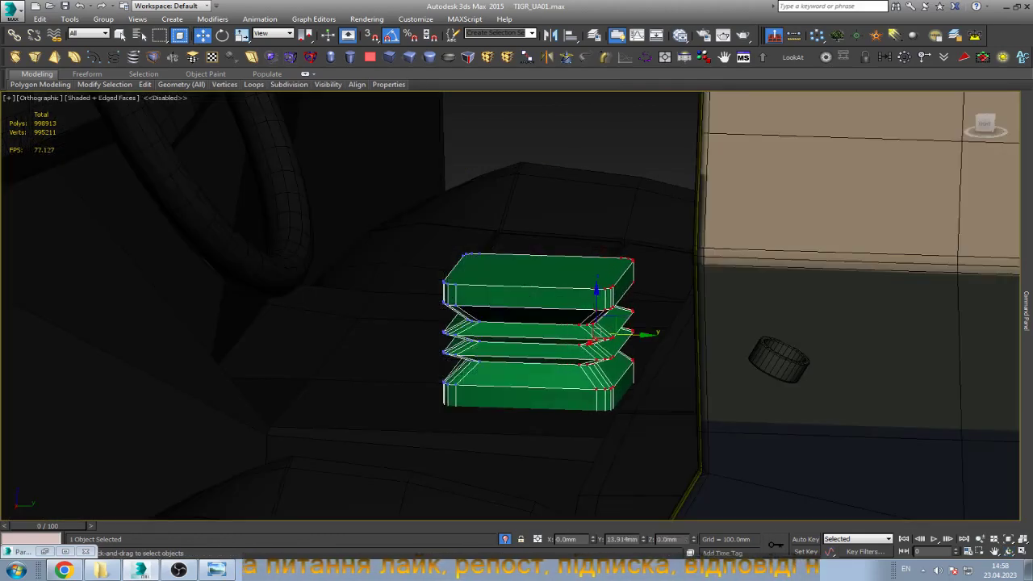
key(1)
Inset the boot's top polygon, leaving a narrow rim around a smaller face.
click(1025, 311)
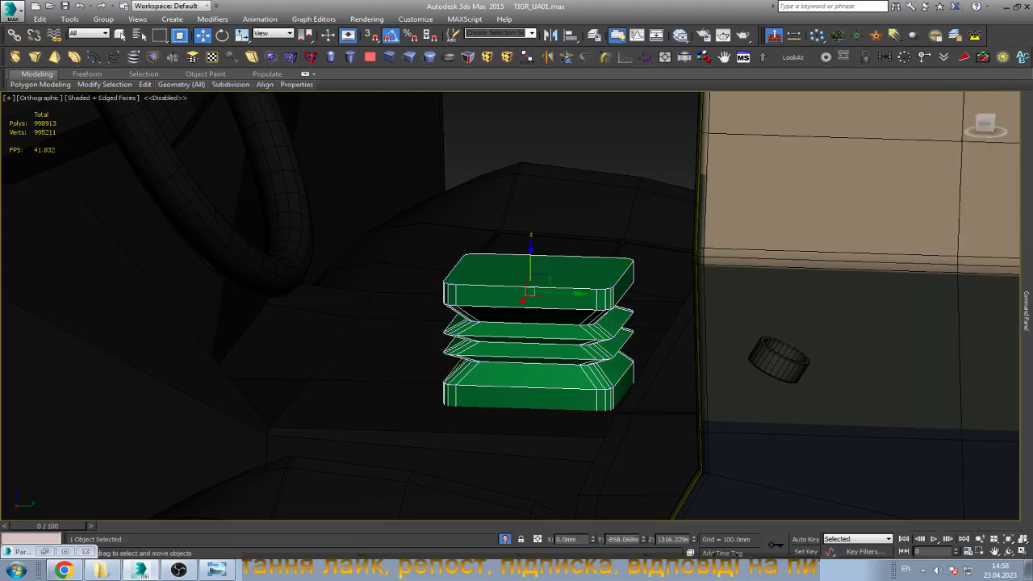
key(4)
click(604, 266)
scroll(604, 265, up, 5)
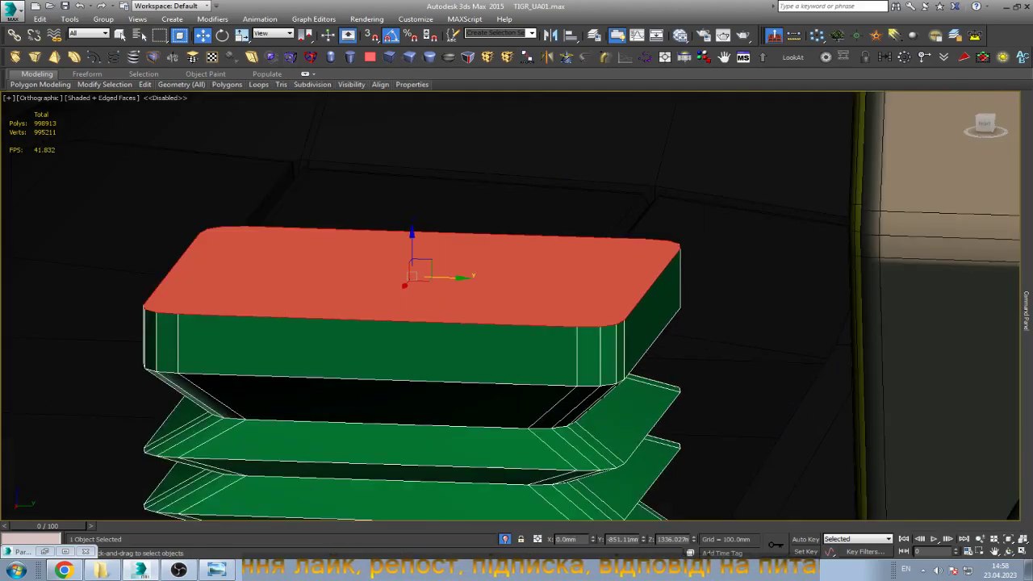
drag(604, 266, 604, 250)
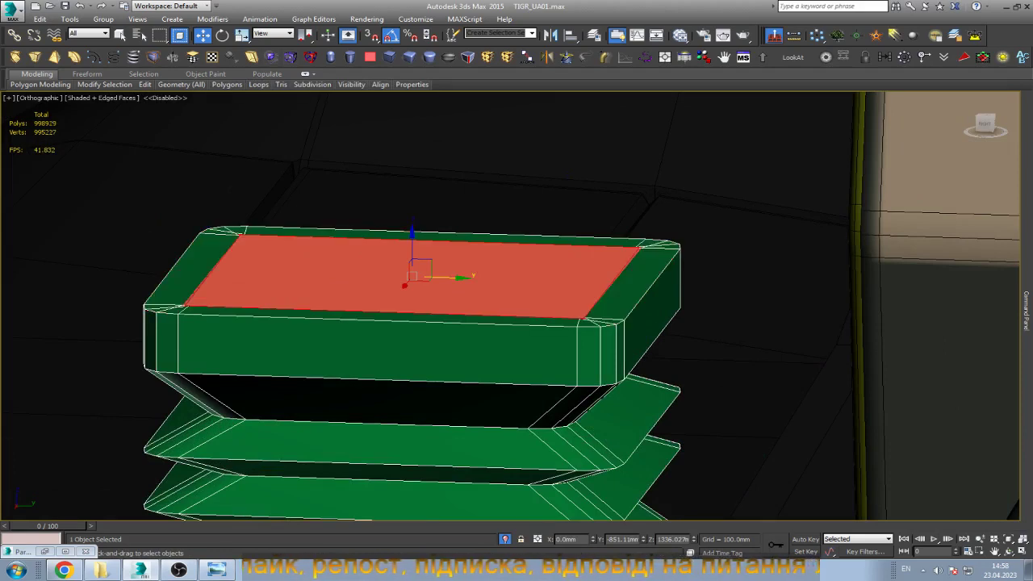
Round the inset face with GeoPoly, shrink and slightly rotate it, checking the reference photo.
click(230, 147)
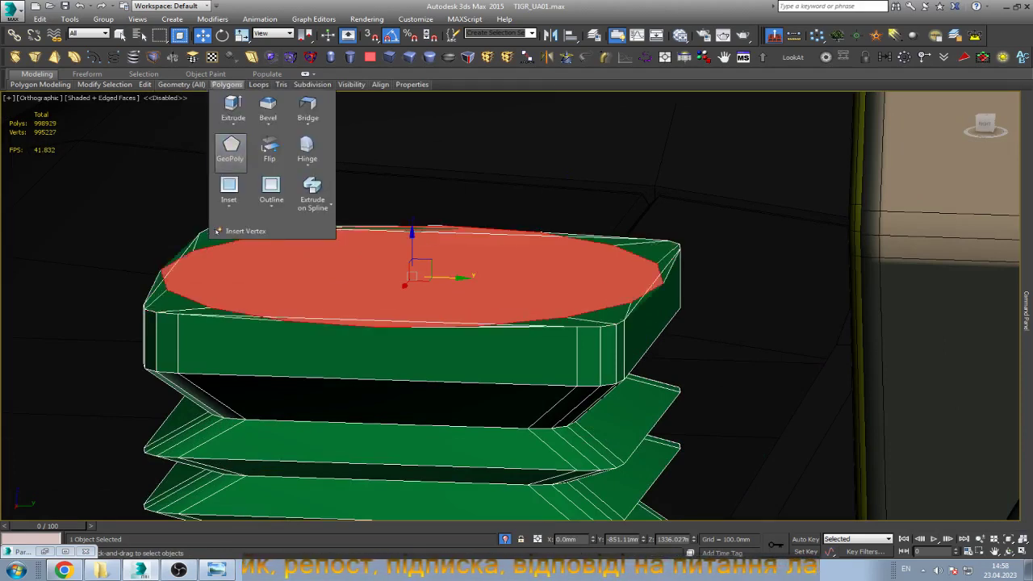
key(r)
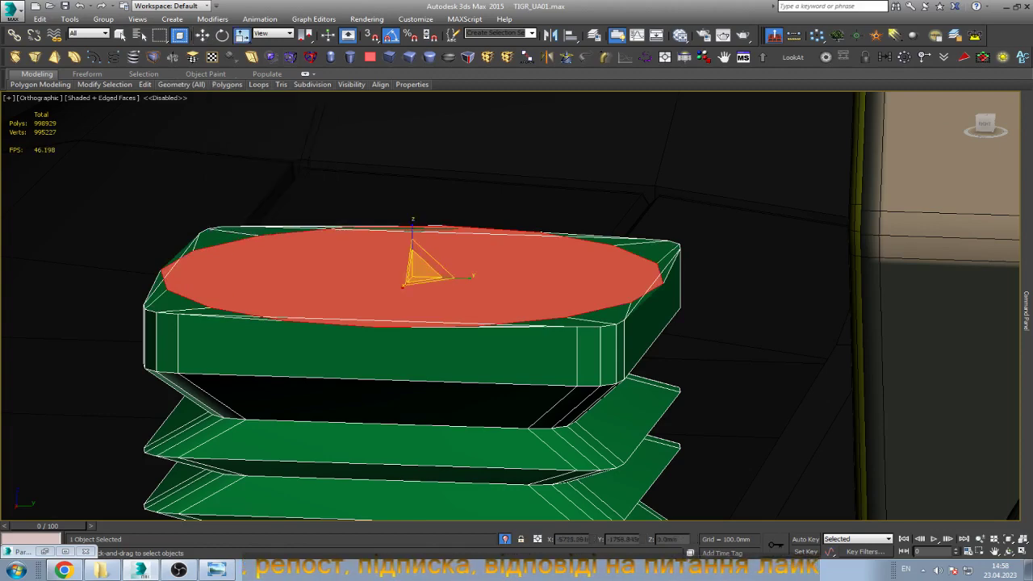
drag(421, 270, 421, 311)
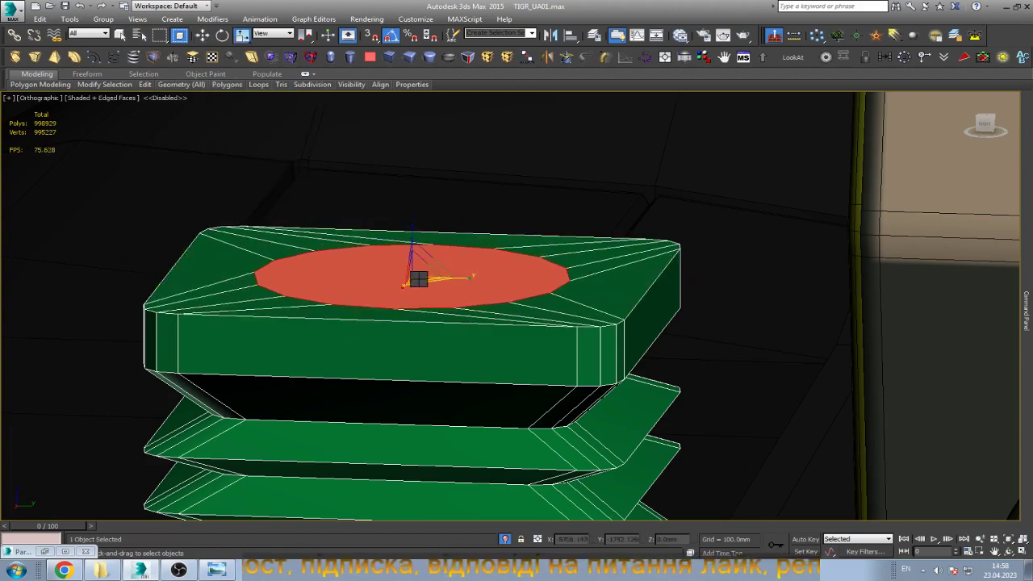
key(e)
drag(411, 284, 435, 284)
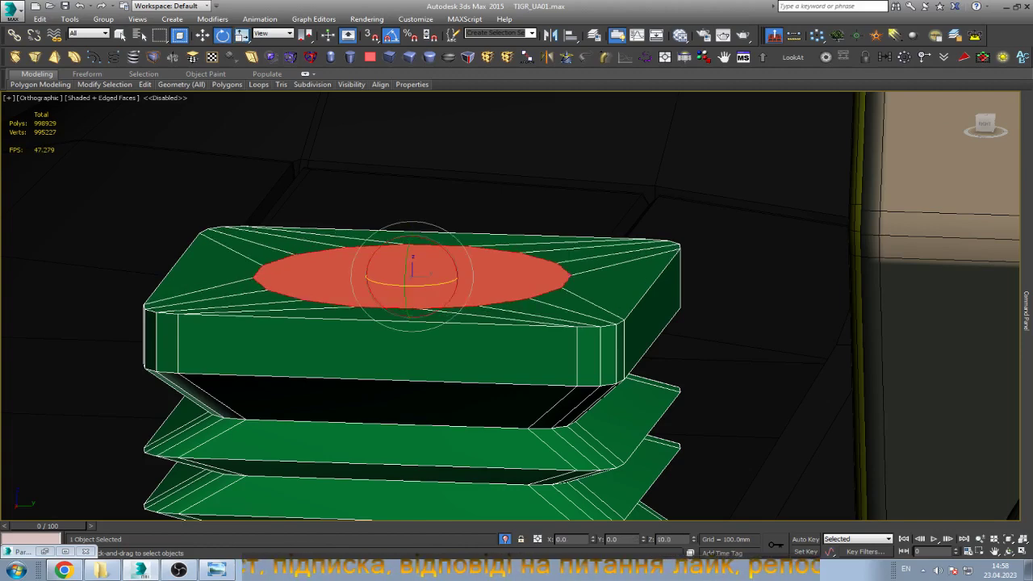
key(w)
click(215, 569)
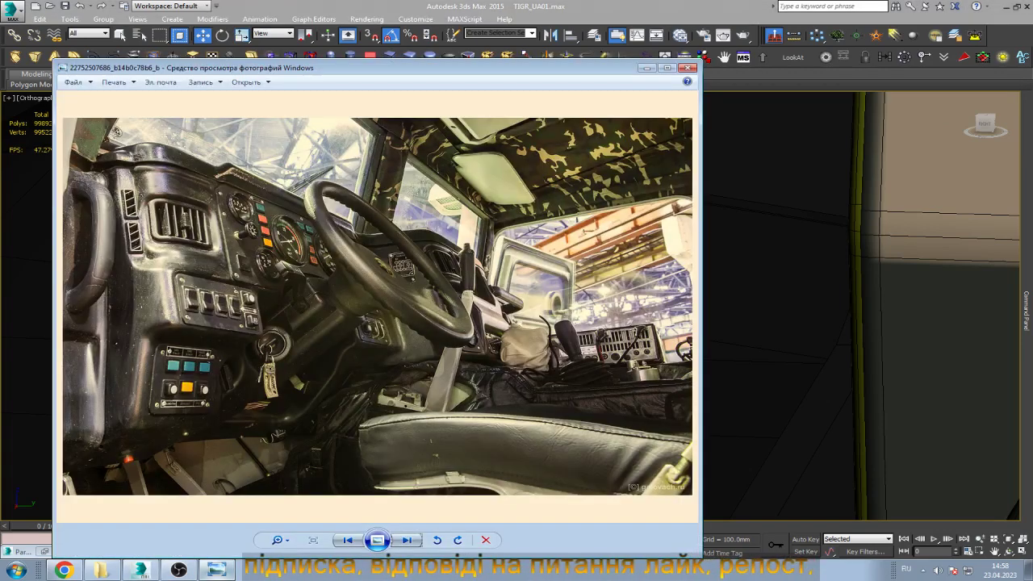
click(215, 569)
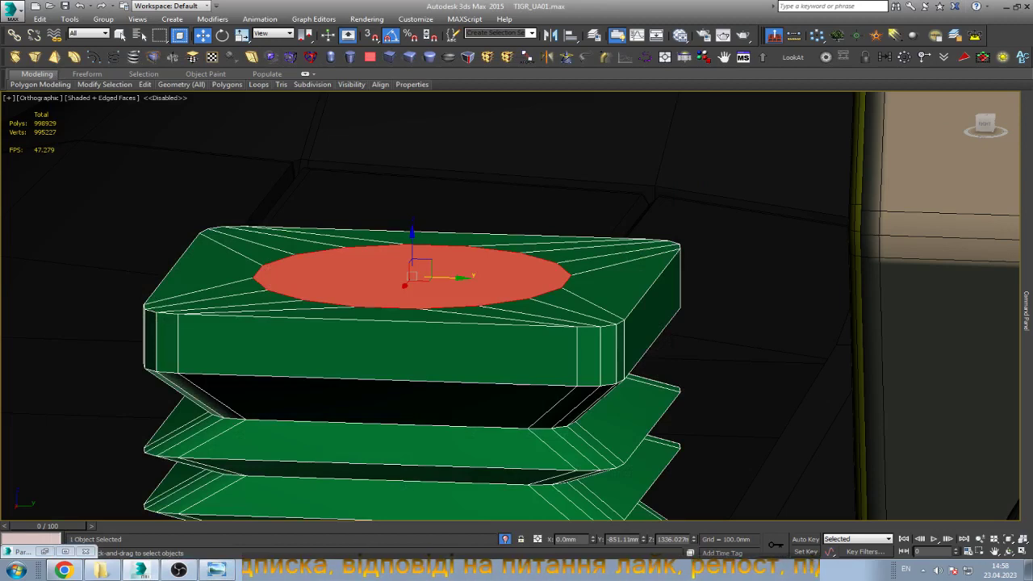
Extrude the top face upward into a collar and inset its top.
key(shift+e)
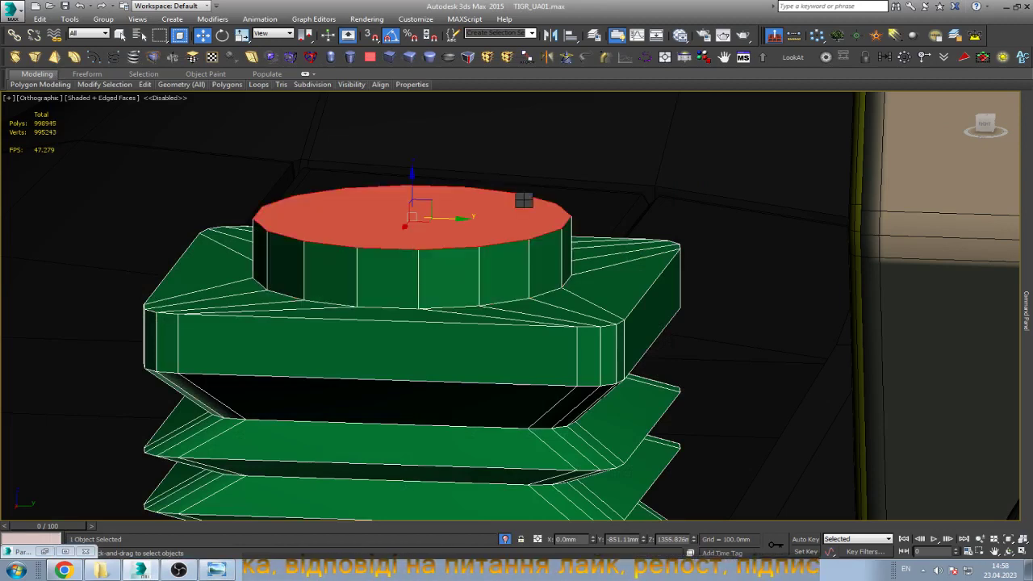
drag(523, 200, 524, 216)
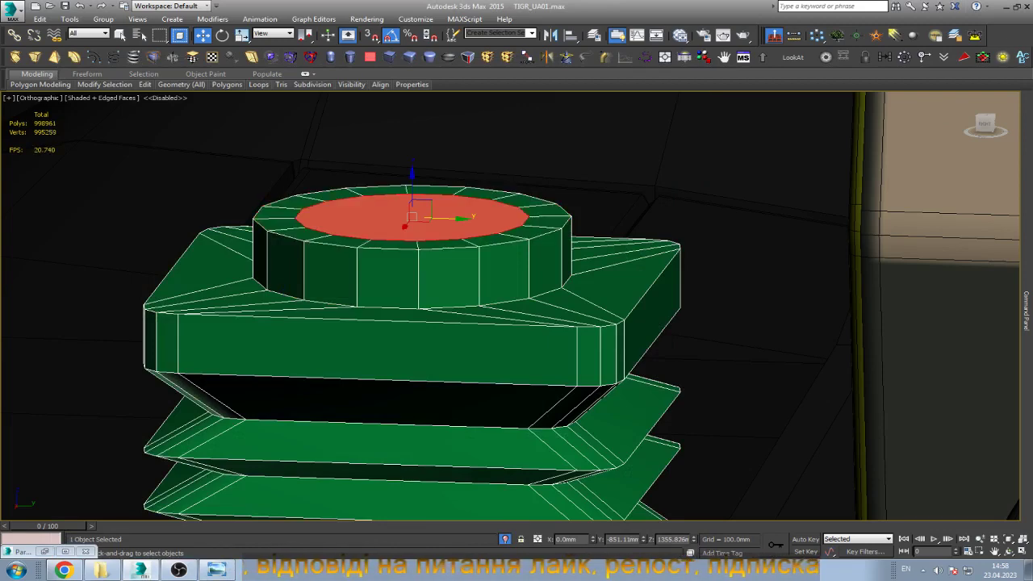
scroll(480, 258, down, 5)
Collapse the boot's modifier stack into plain editable geometry.
click(960, 174)
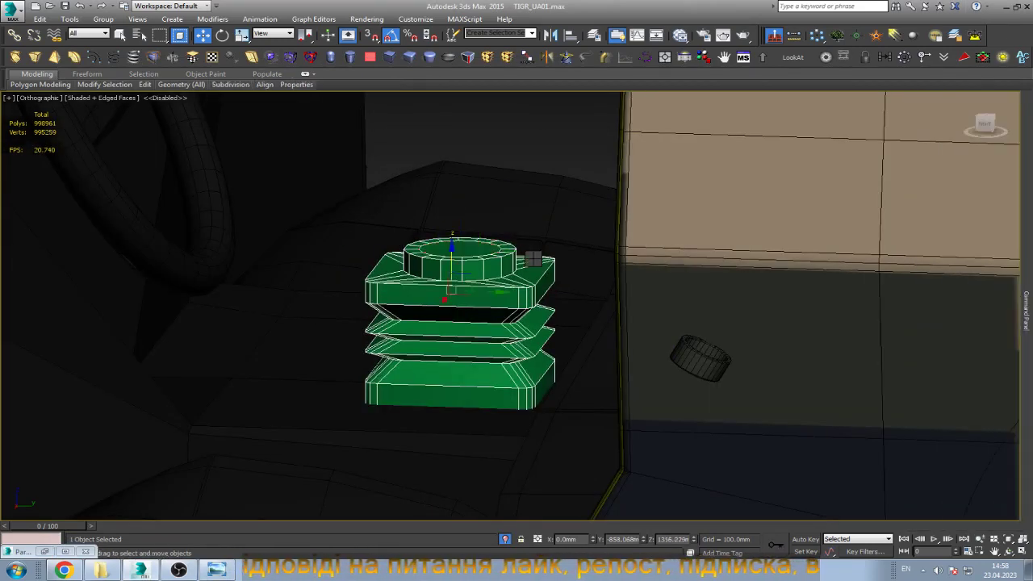
key(e)
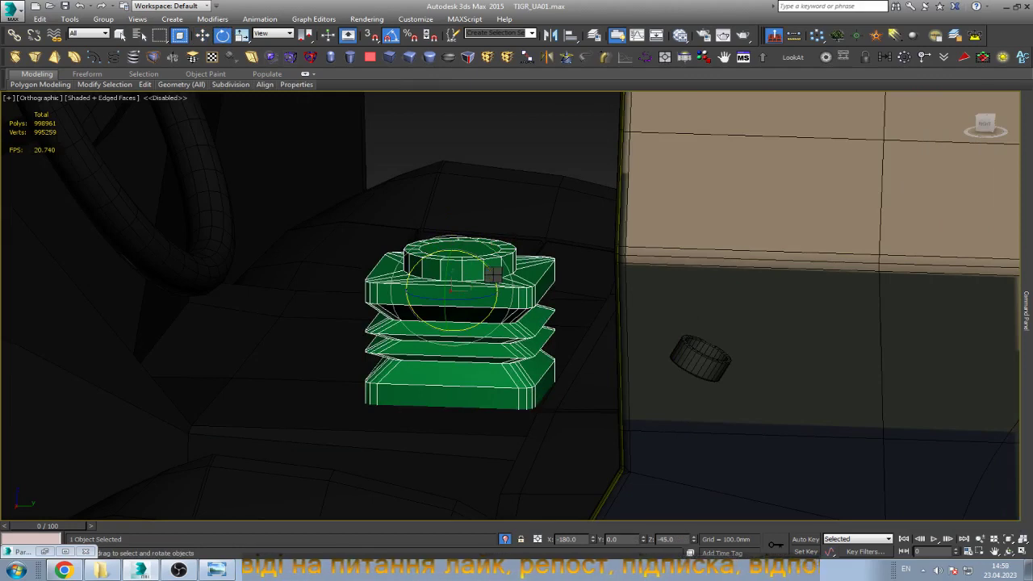
key(w)
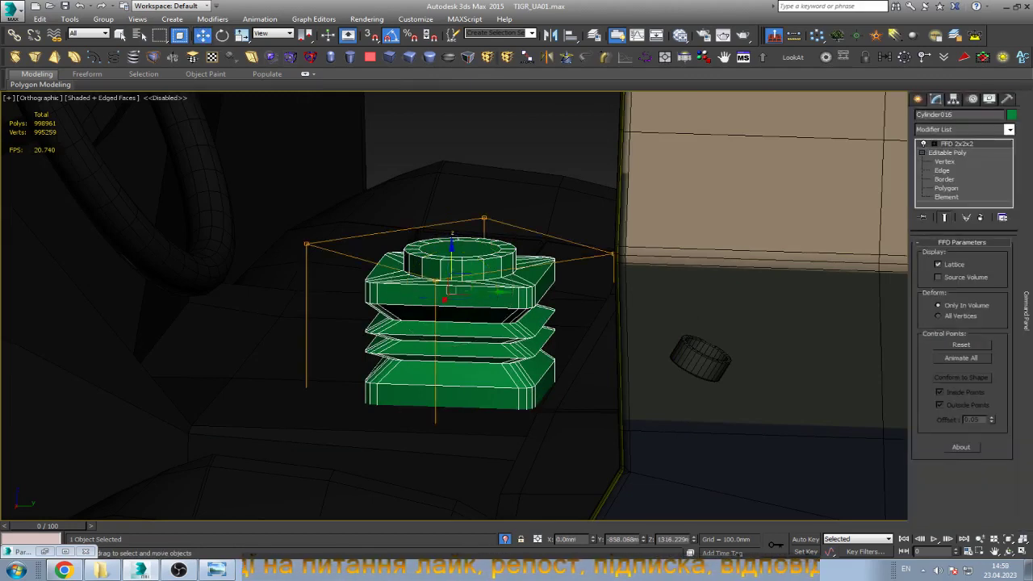
right_click(951, 146)
click(952, 160)
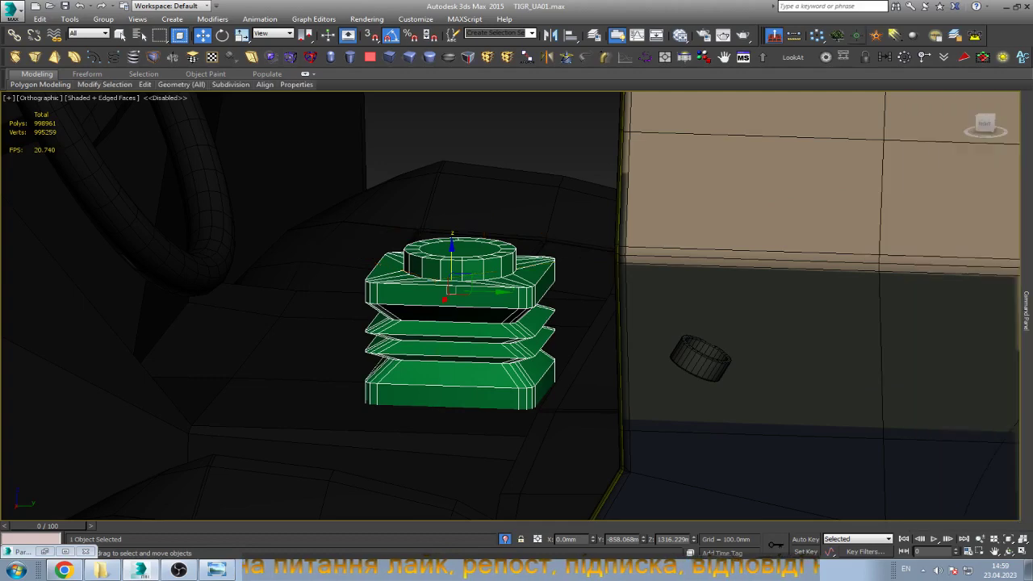
key(Return)
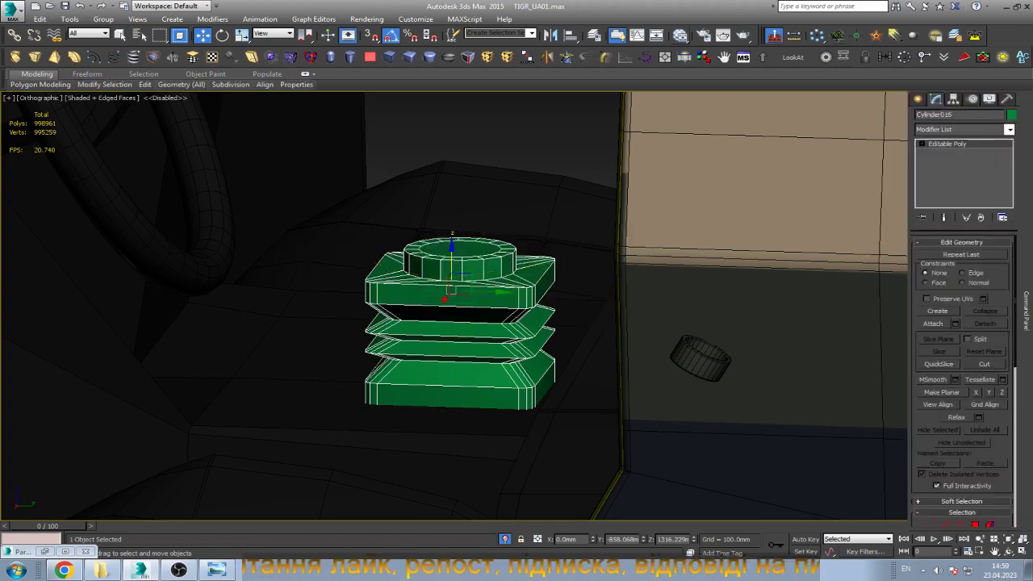
Add an FFD 2x2x2 modifier and scale its control points to taper the boot.
click(487, 57)
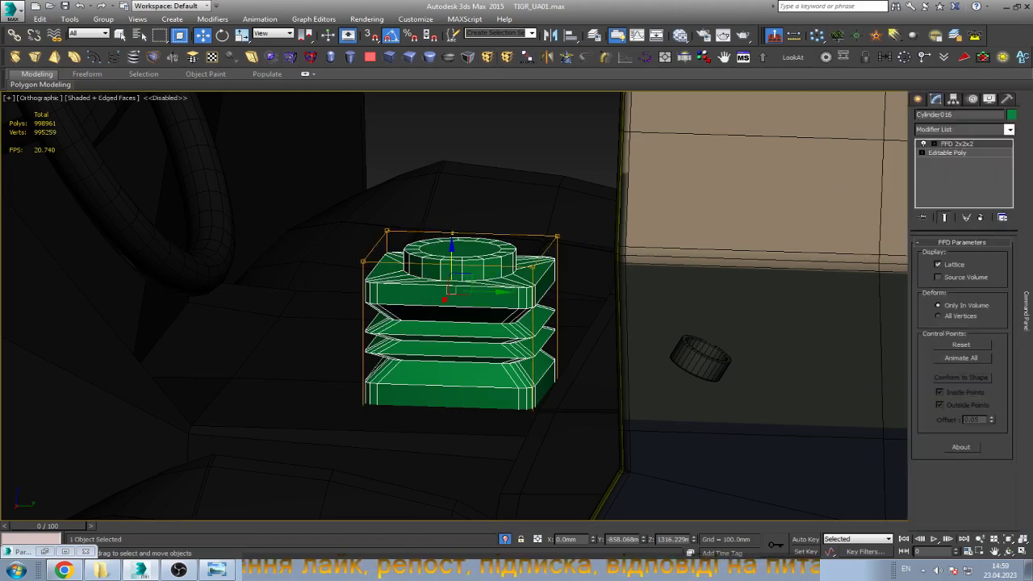
click(919, 143)
click(960, 152)
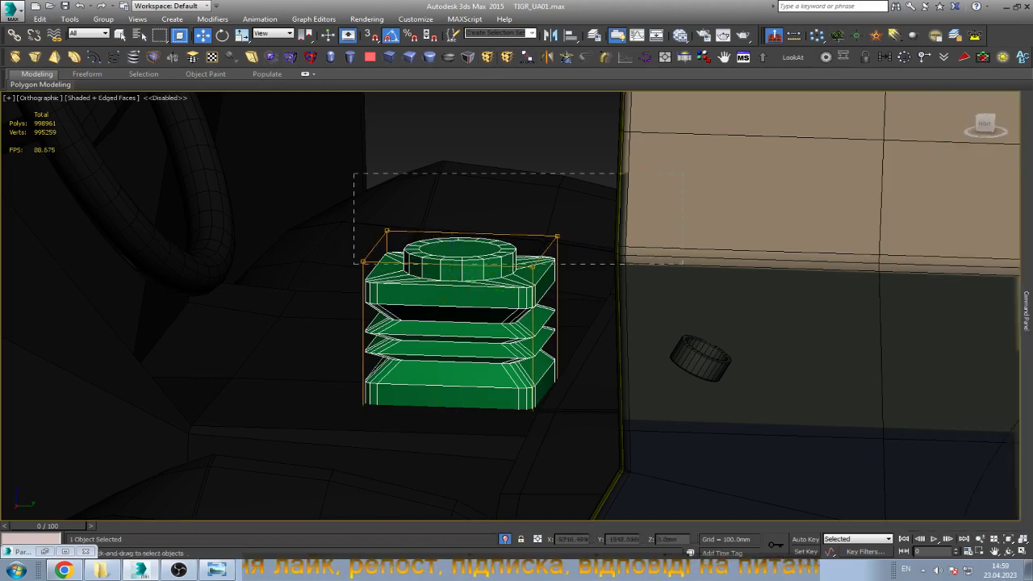
key(r)
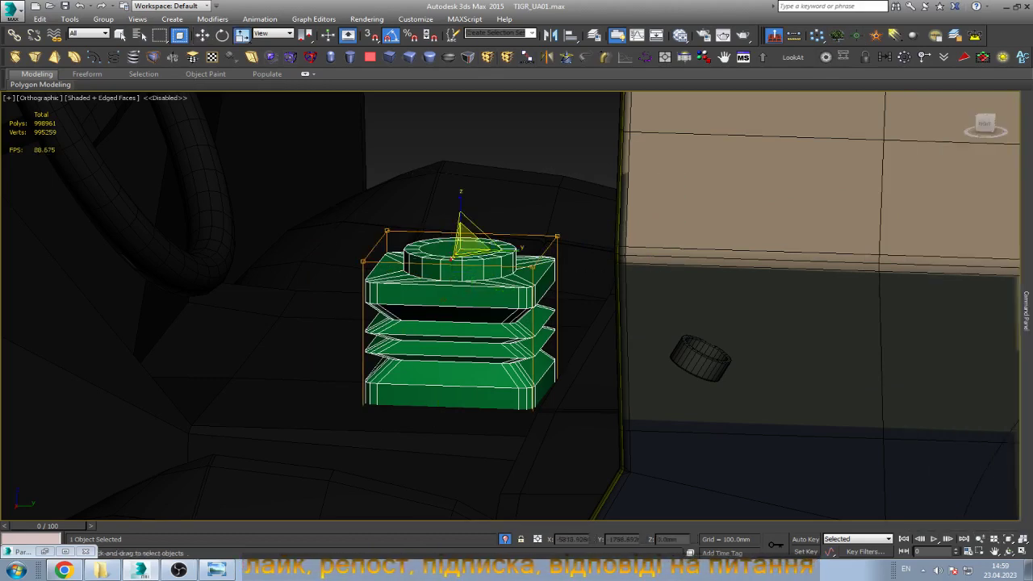
drag(467, 247, 460, 260)
key(w)
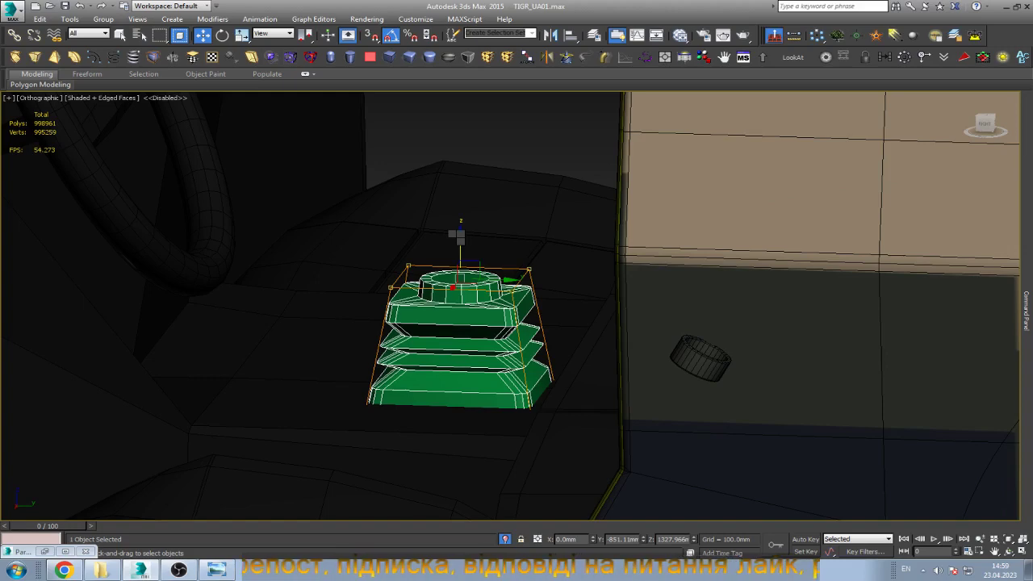
In Edge mode, select the edge loop around the boot's upper tier.
scroll(537, 323, up, 2)
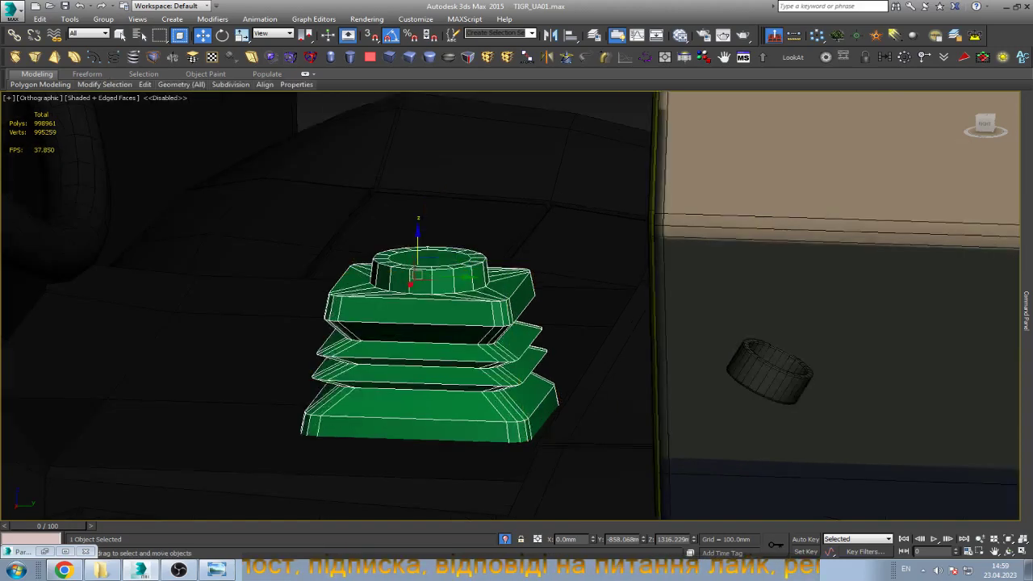
scroll(537, 323, up, 3)
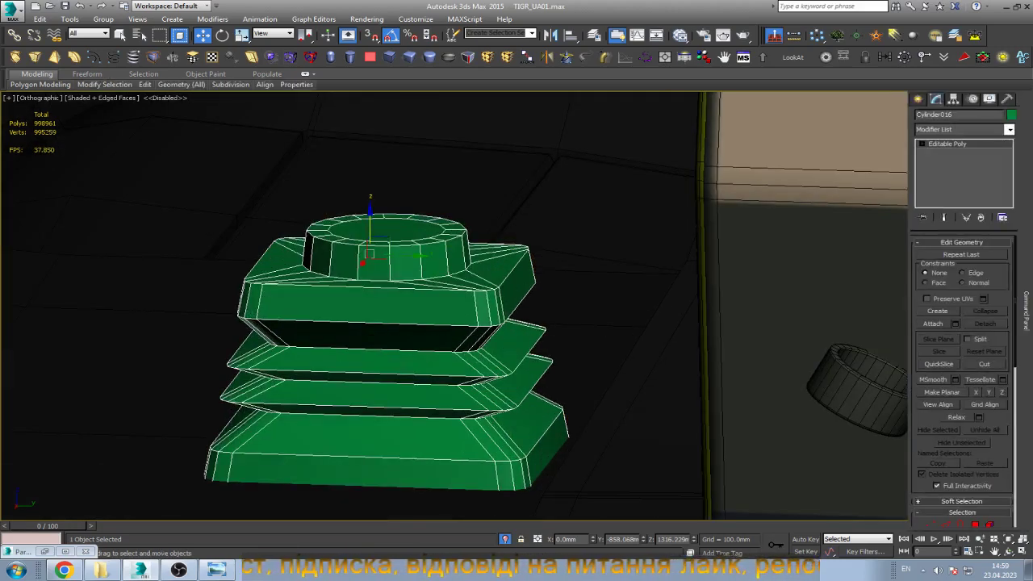
key(1)
key(2)
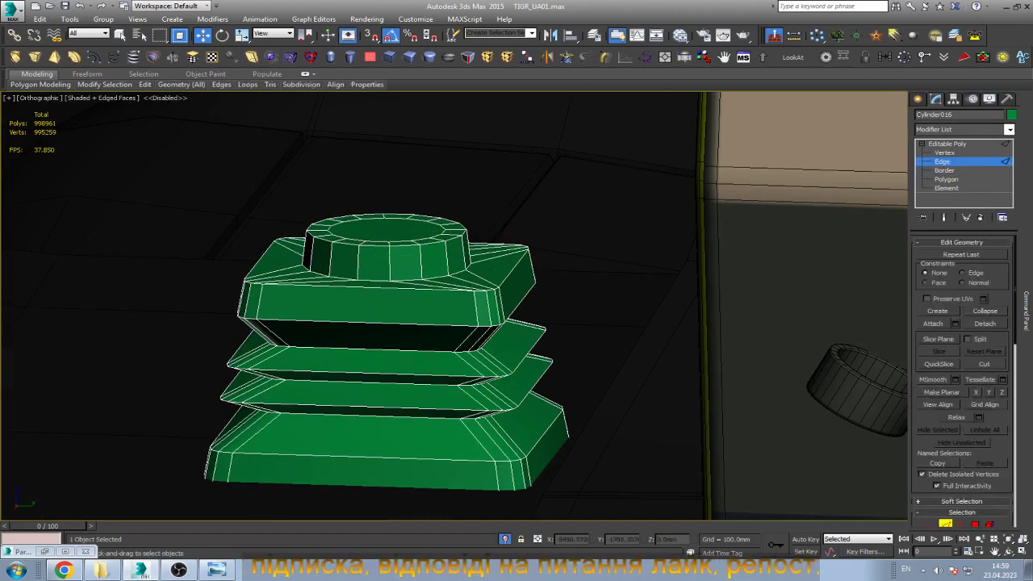
double_click(379, 325)
scroll(354, 286, up, 5)
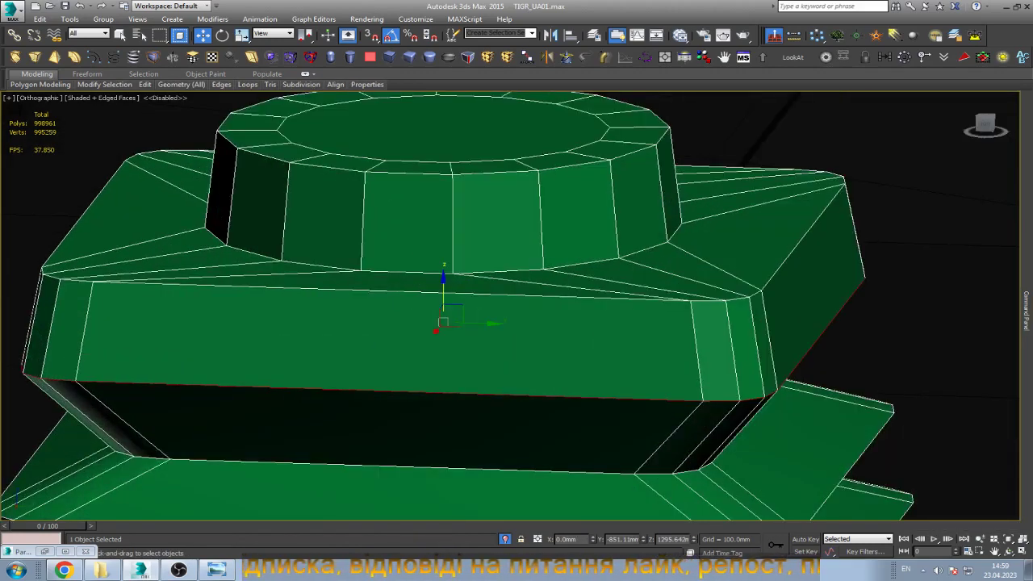
scroll(355, 242, down, 3)
scroll(355, 242, up, 2)
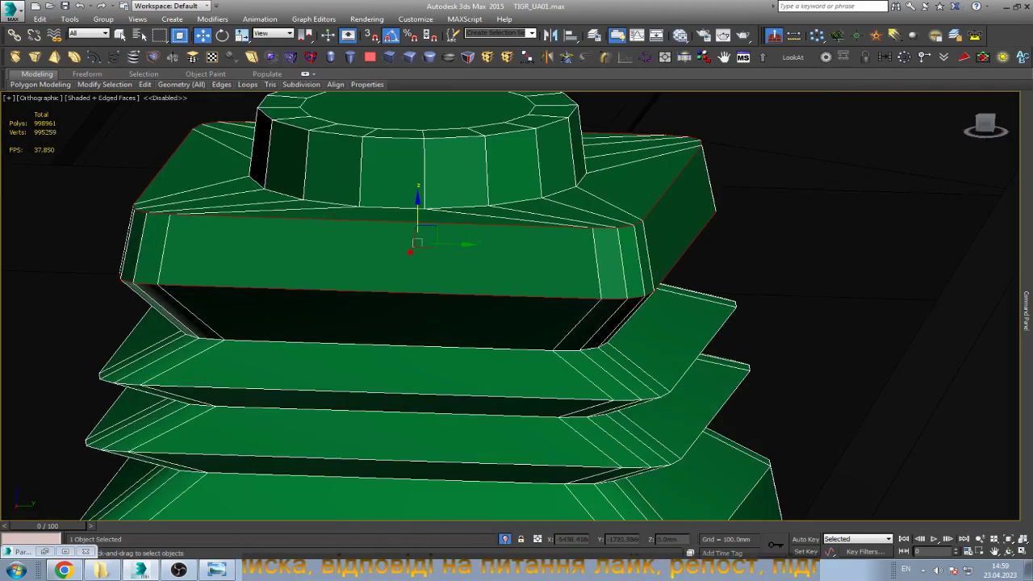
scroll(371, 161, down, 3)
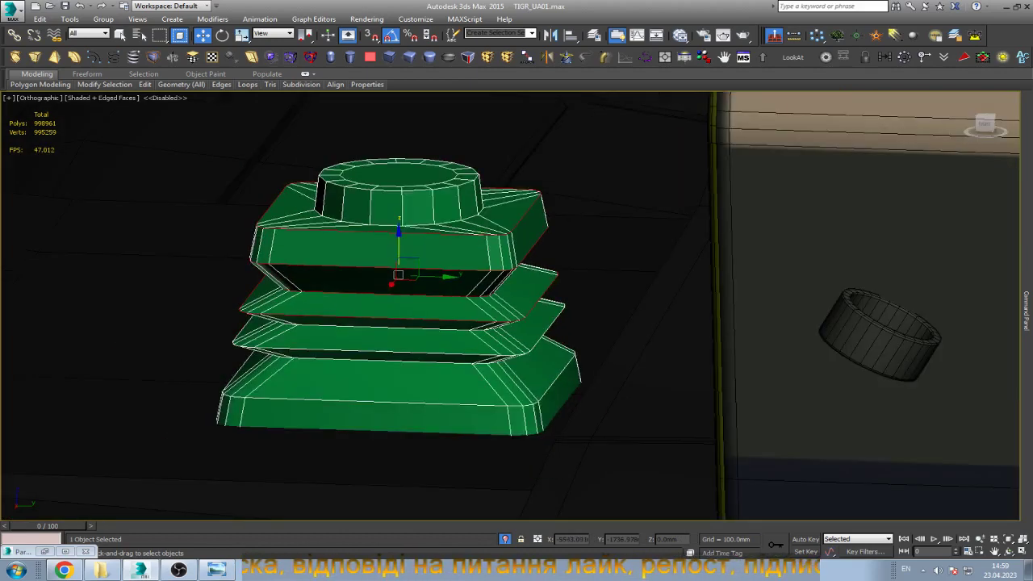
scroll(363, 283, up, 3)
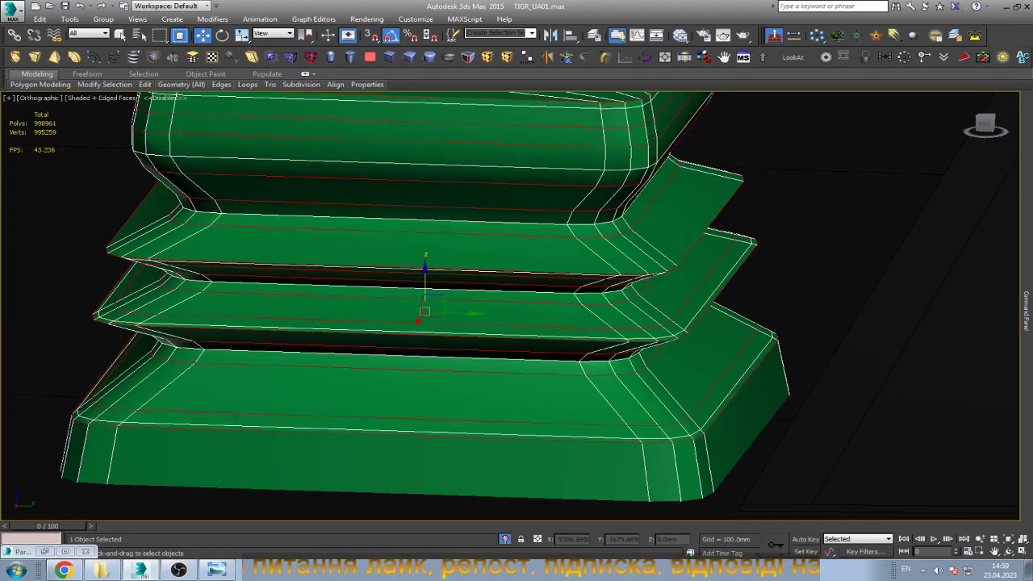
scroll(480, 305, down, 3)
scroll(484, 290, down, 2)
scroll(491, 258, up, 5)
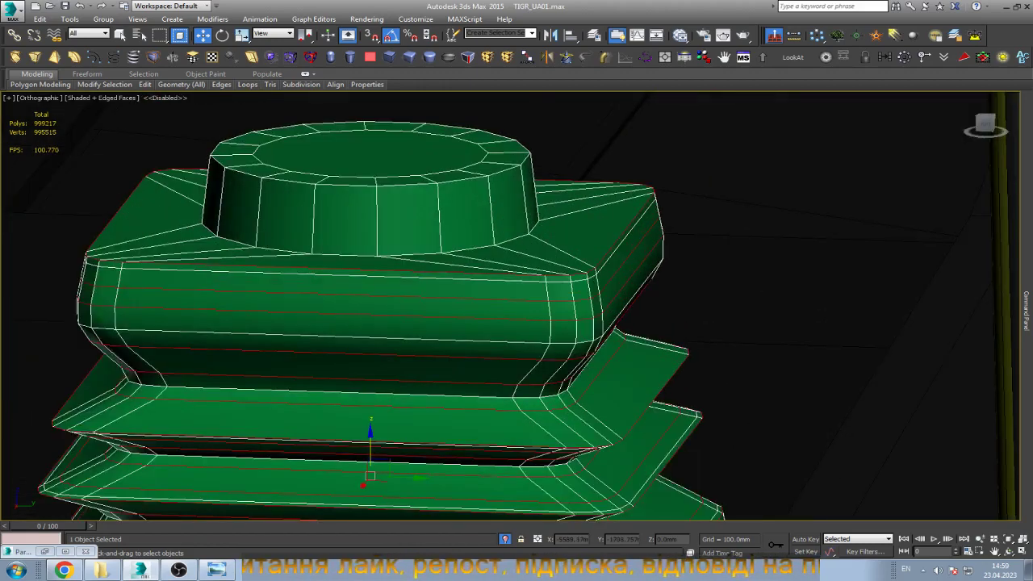
scroll(491, 258, up, 3)
Chamfer the edge loops at the collar's base and its top rim.
key(z)
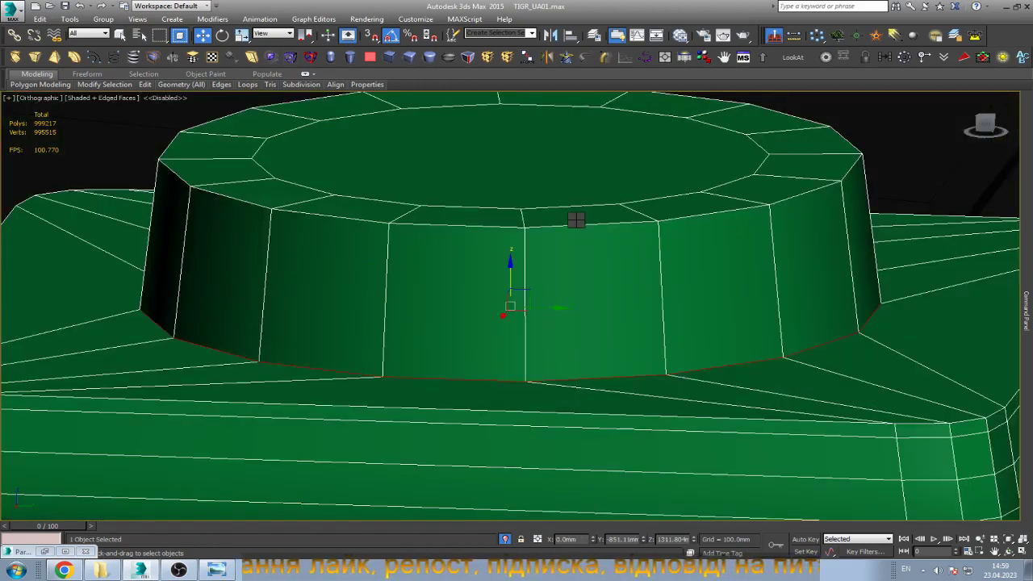
key(ctrl+shift+c)
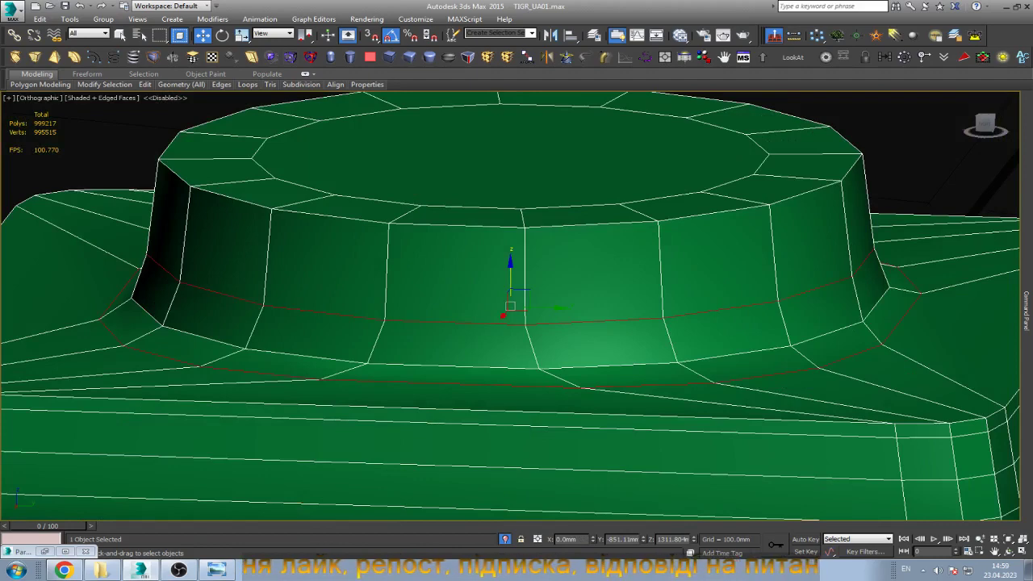
double_click(543, 223)
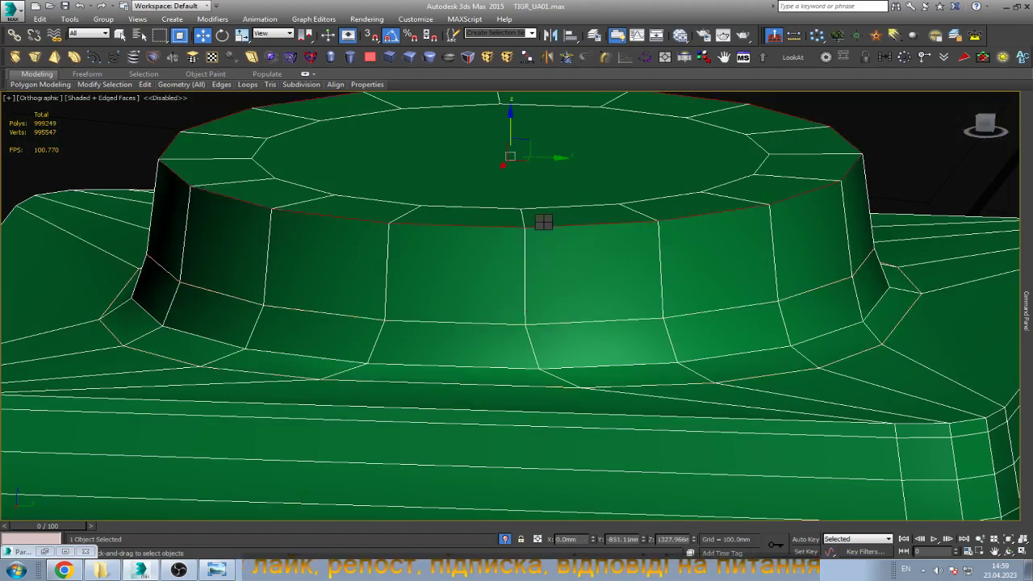
key(ctrl+shift+c)
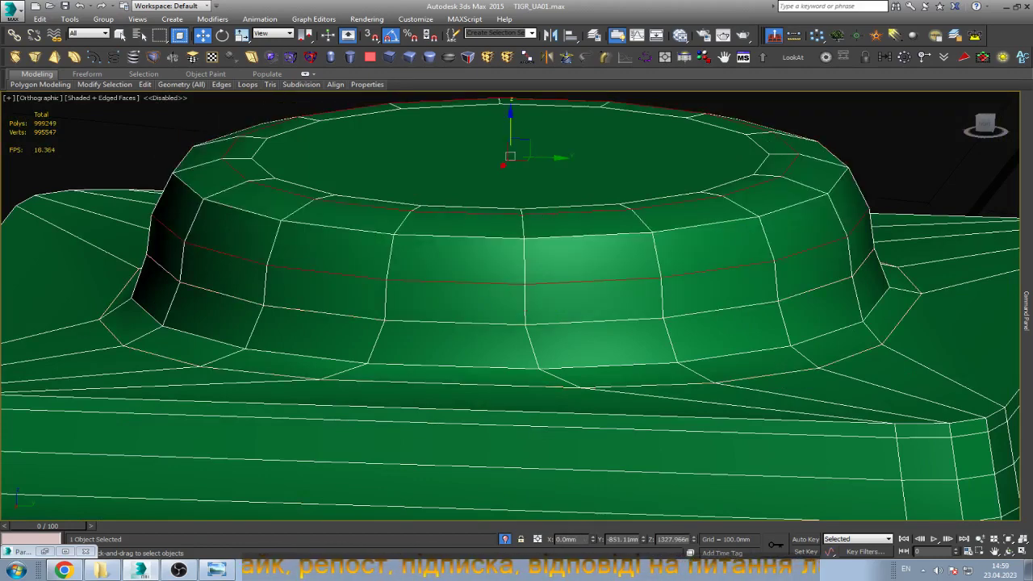
key(2)
scroll(493, 291, down, 8)
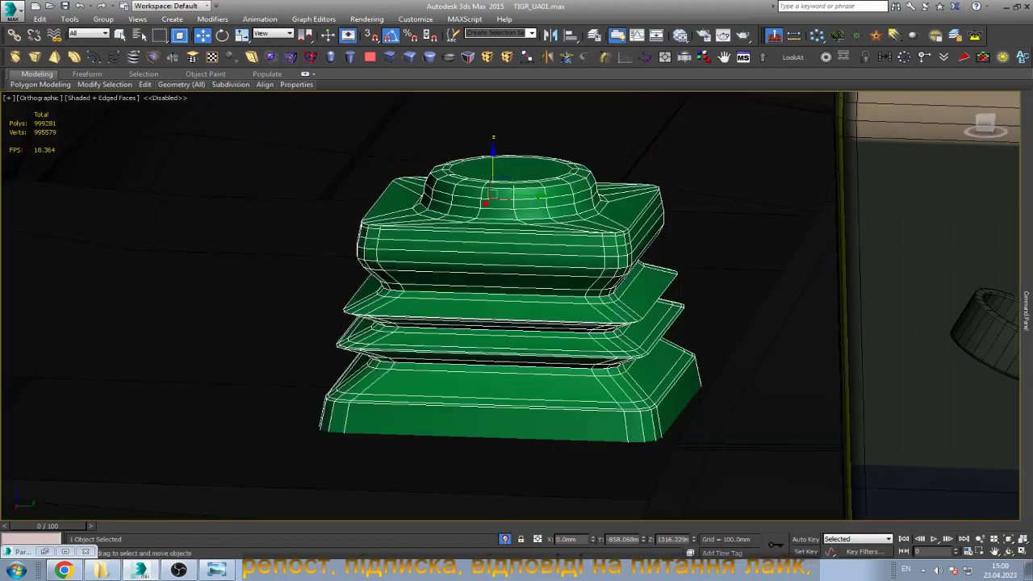
View the boot from the side and compare it with the truck cab reference photo.
key(l)
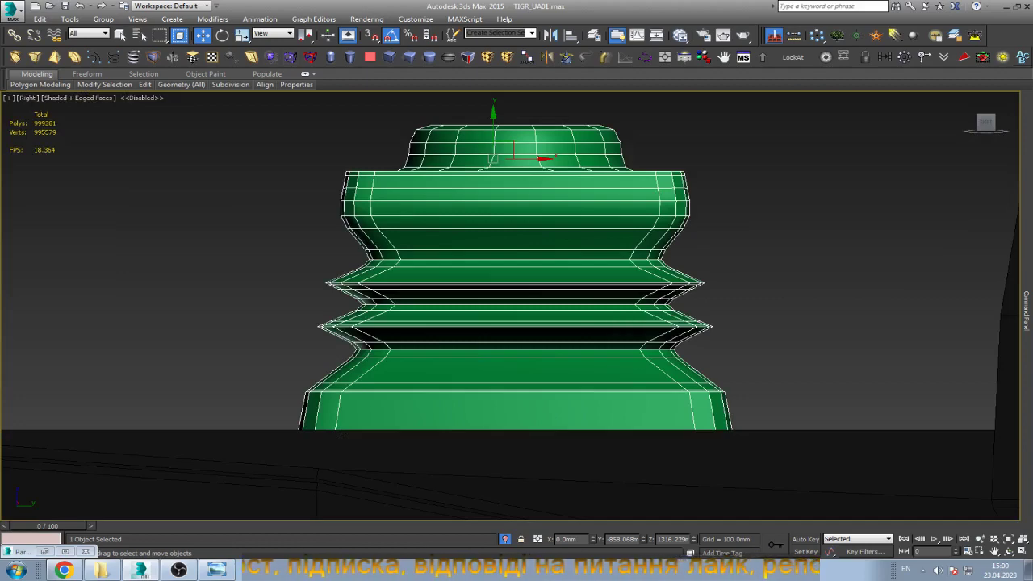
drag(493, 158, 514, 301)
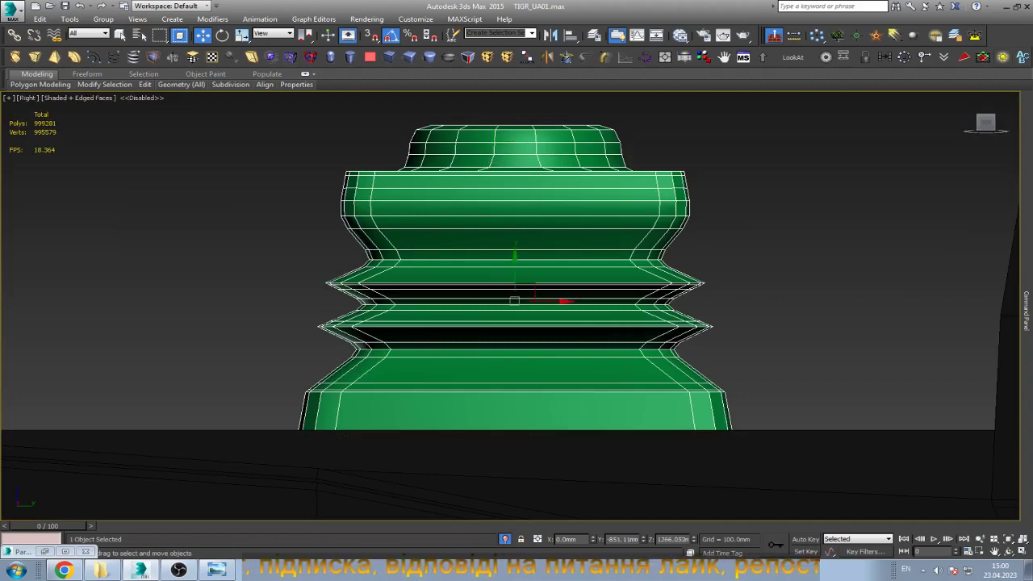
scroll(558, 216, down, 3)
click(216, 569)
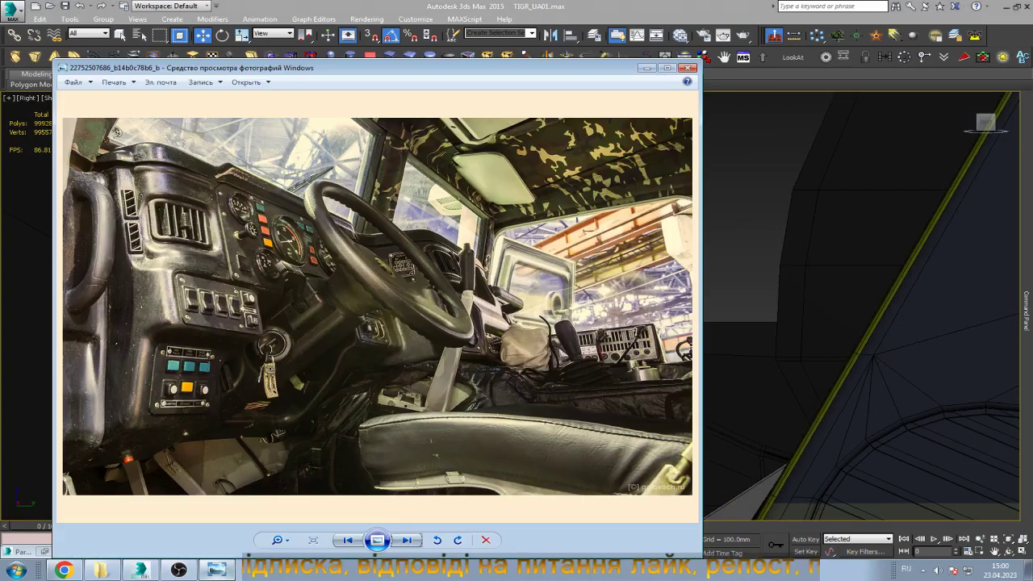
click(216, 570)
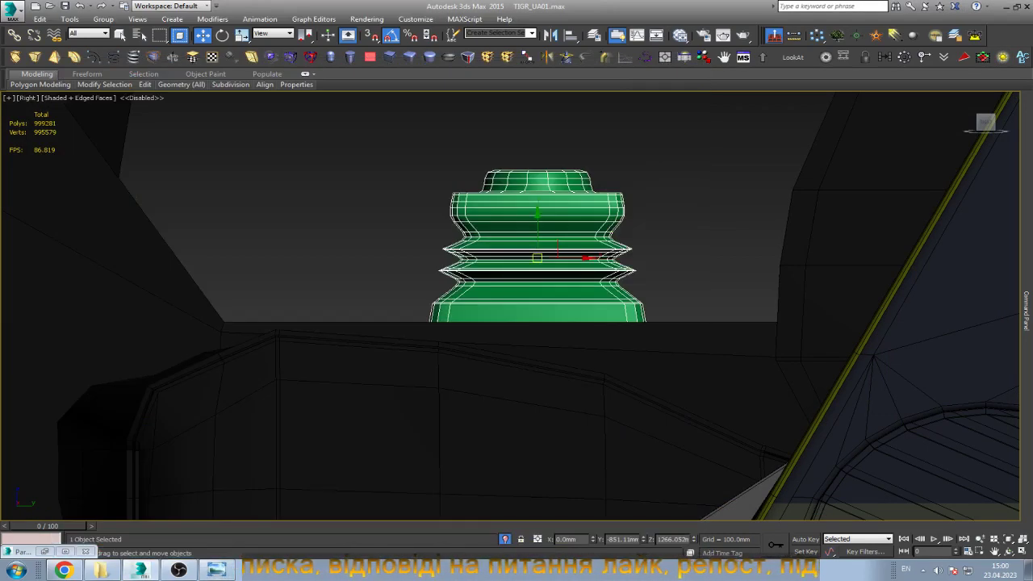
Rotate the boot about 15 degrees on Z.
key(e)
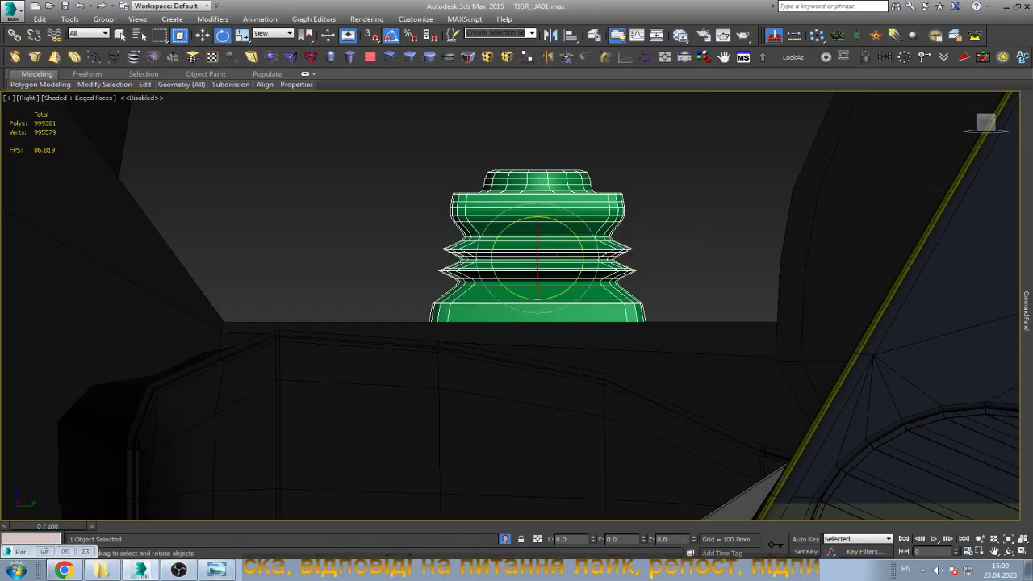
drag(556, 246, 484, 257)
key(w)
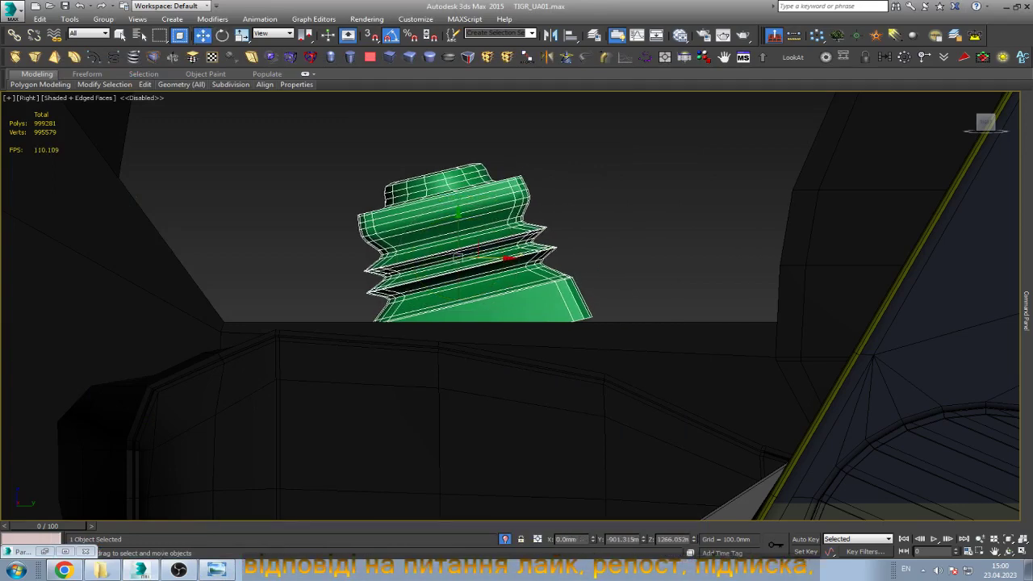
In wireframe, scale the bottom vertices to 0 on Y to flatten them, then raise them slightly.
scroll(547, 313, up, 5)
key(F3)
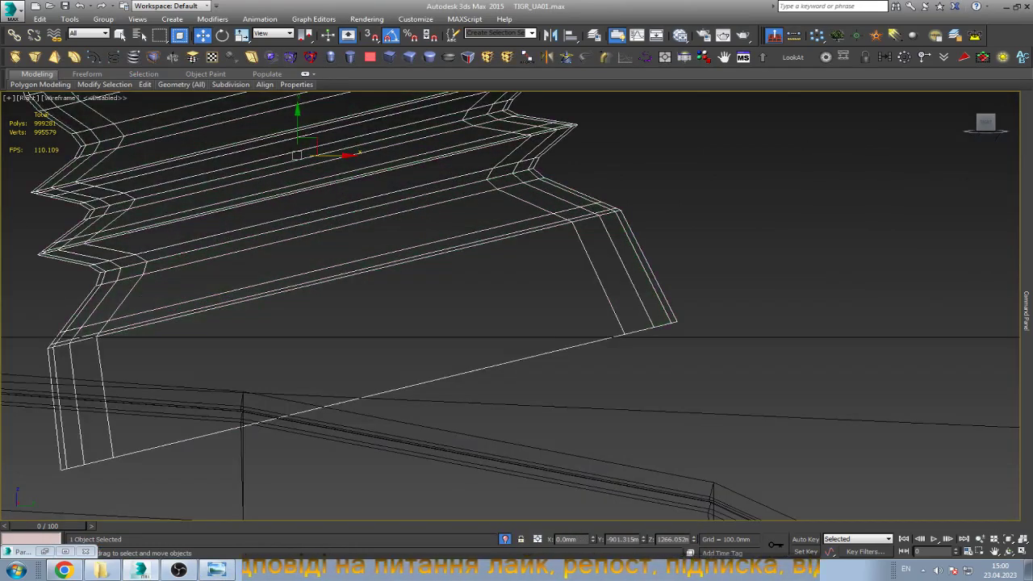
key(1)
drag(565, 304, 724, 364)
ctrl+drag(41, 444, 129, 480)
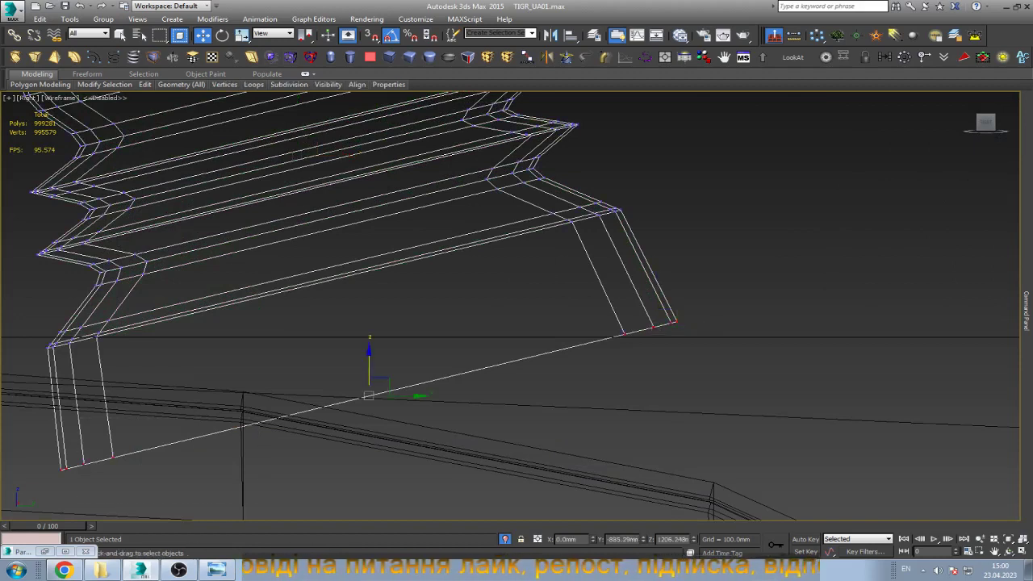
key(r)
drag(370, 355, 370, 428)
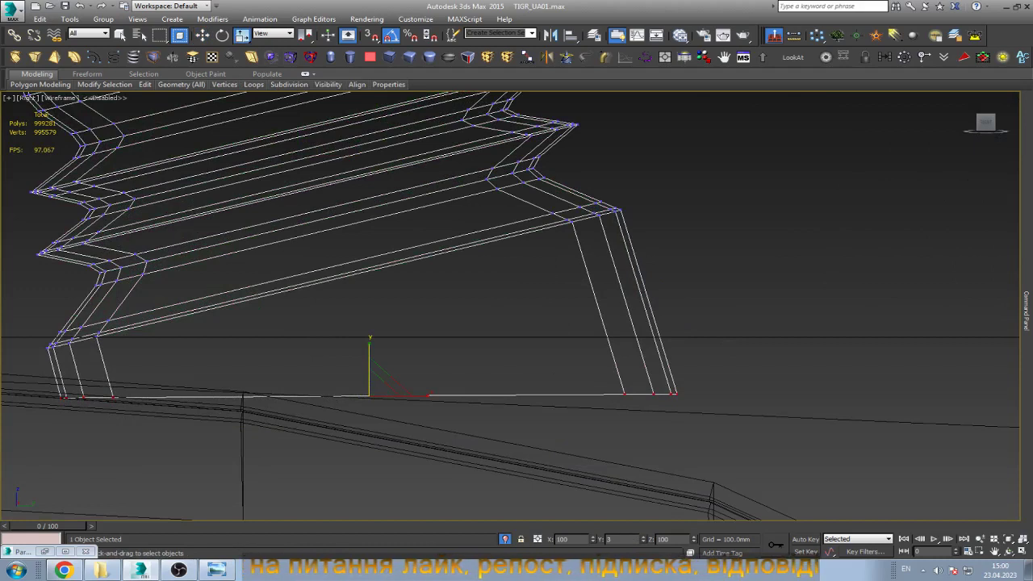
text(0)
key(Return)
key(q)
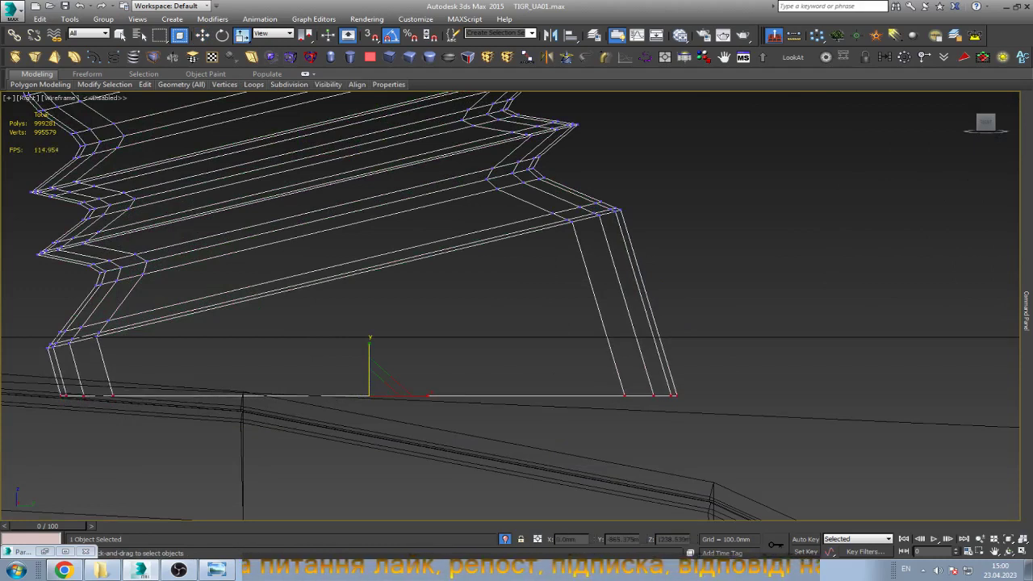
key(w)
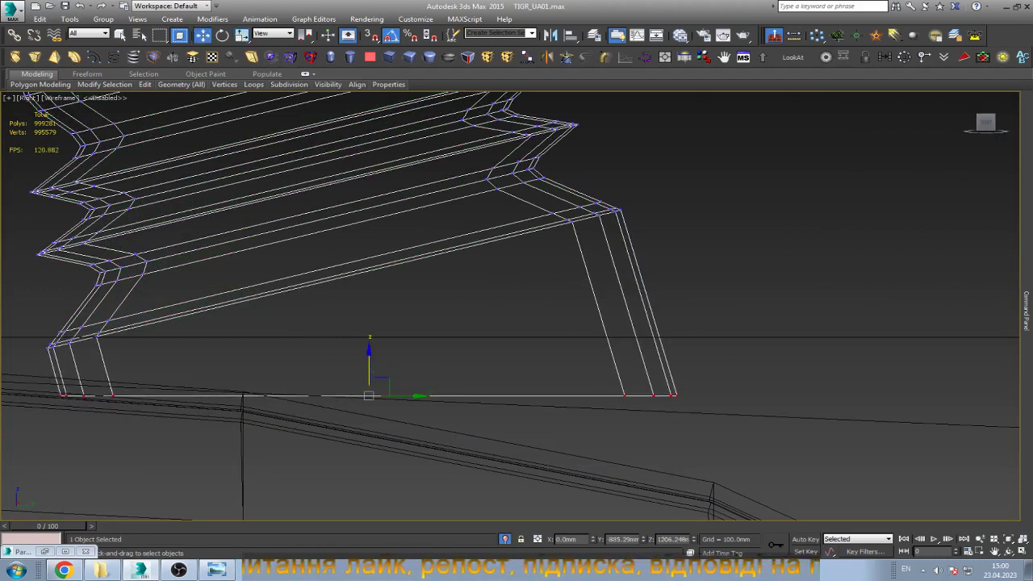
drag(368, 388, 368, 380)
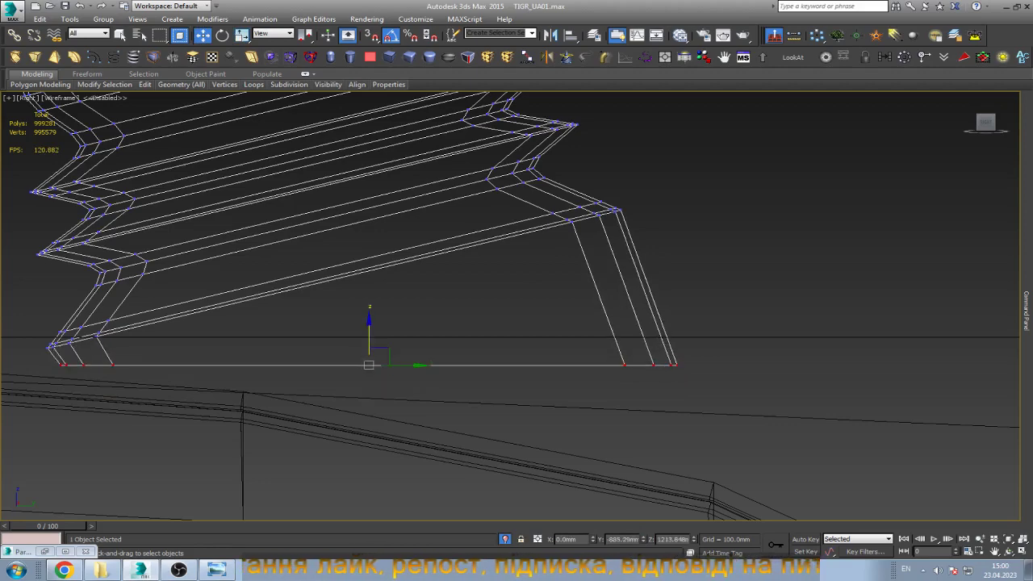
key(ctrl+d)
Select the polygons along the flattened bottom and return to shaded display.
key(4)
drag(814, 352, 49, 418)
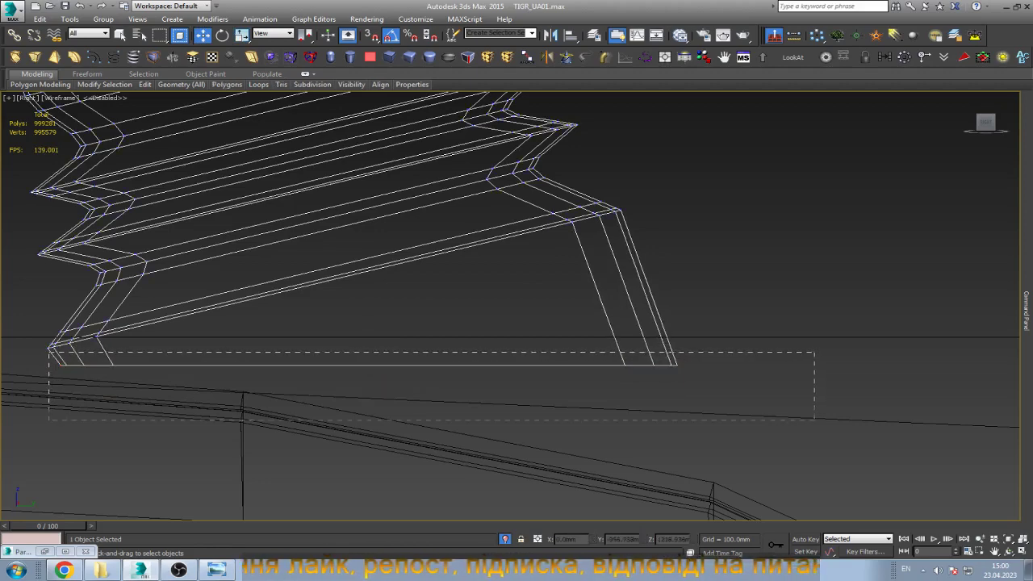
scroll(667, 369, up, 3)
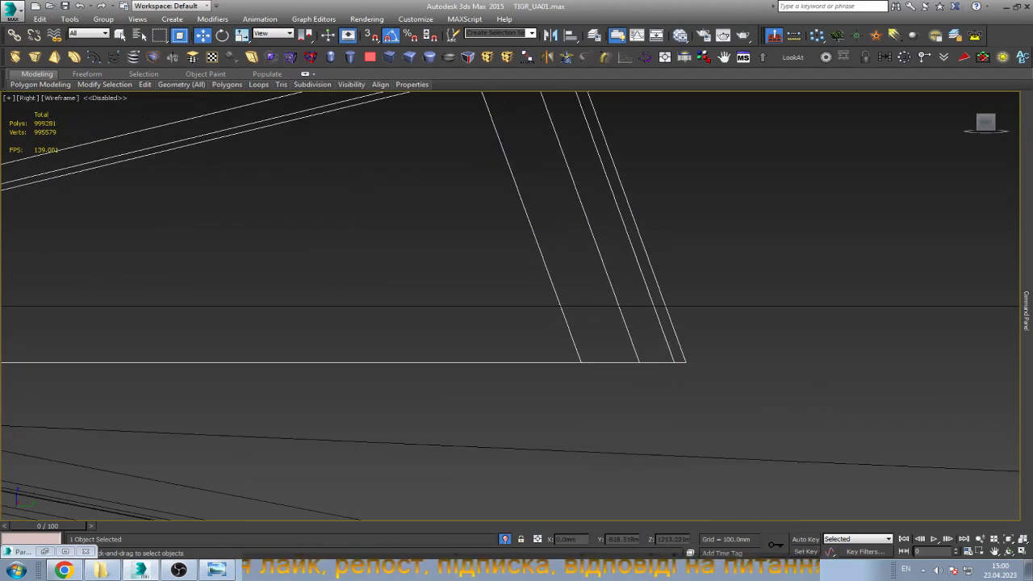
scroll(613, 394, down, 2)
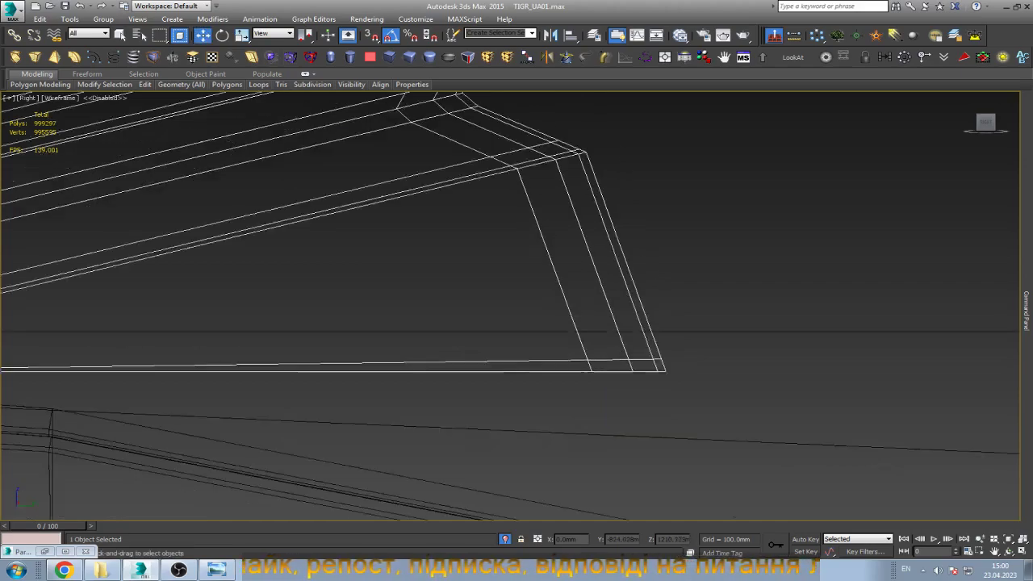
scroll(613, 395, down, 2)
scroll(595, 292, up, 3)
scroll(594, 291, down, 4)
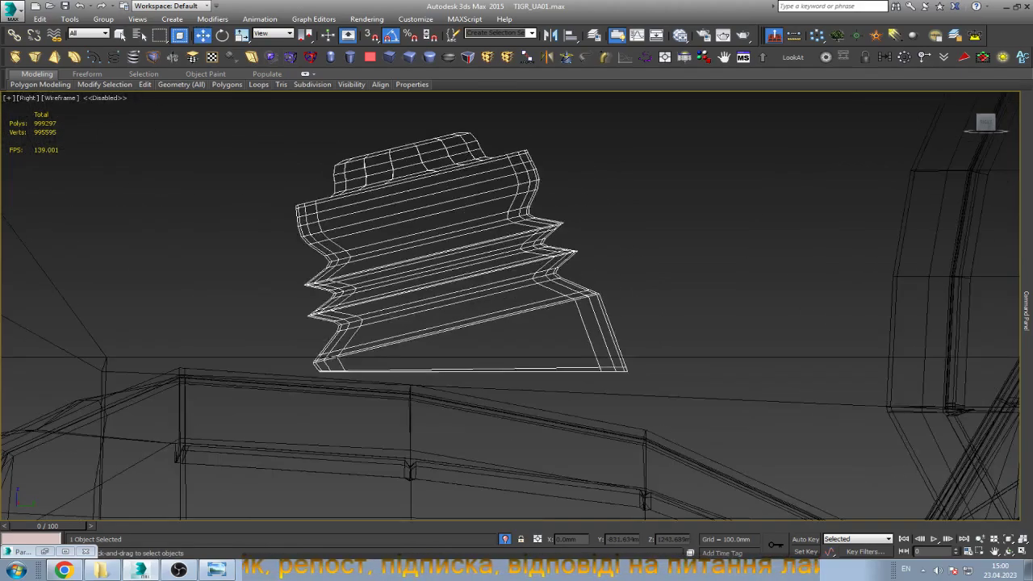
scroll(595, 291, up, 4)
key(w)
scroll(595, 291, down, 4)
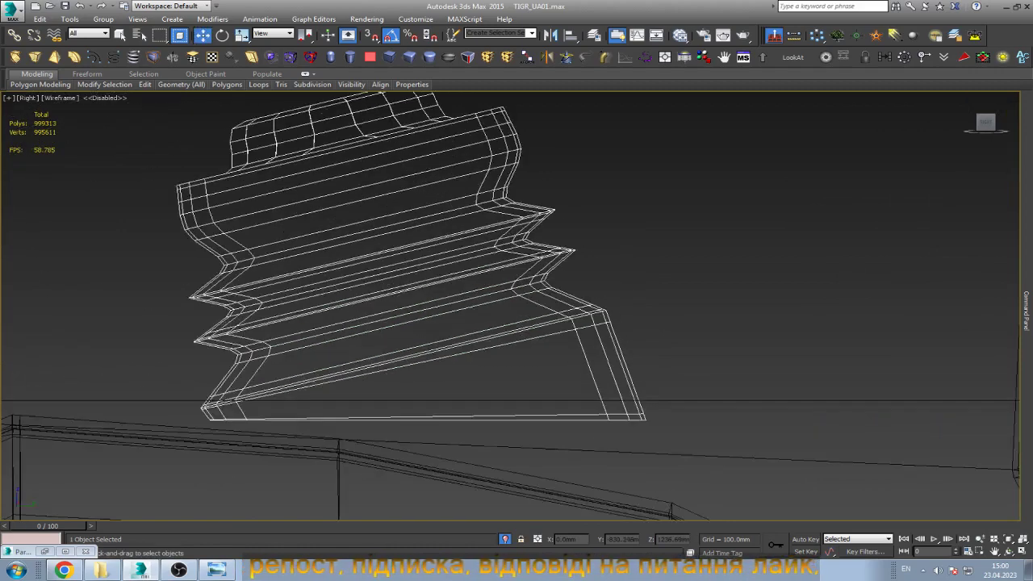
scroll(595, 291, down, 1)
key(F3)
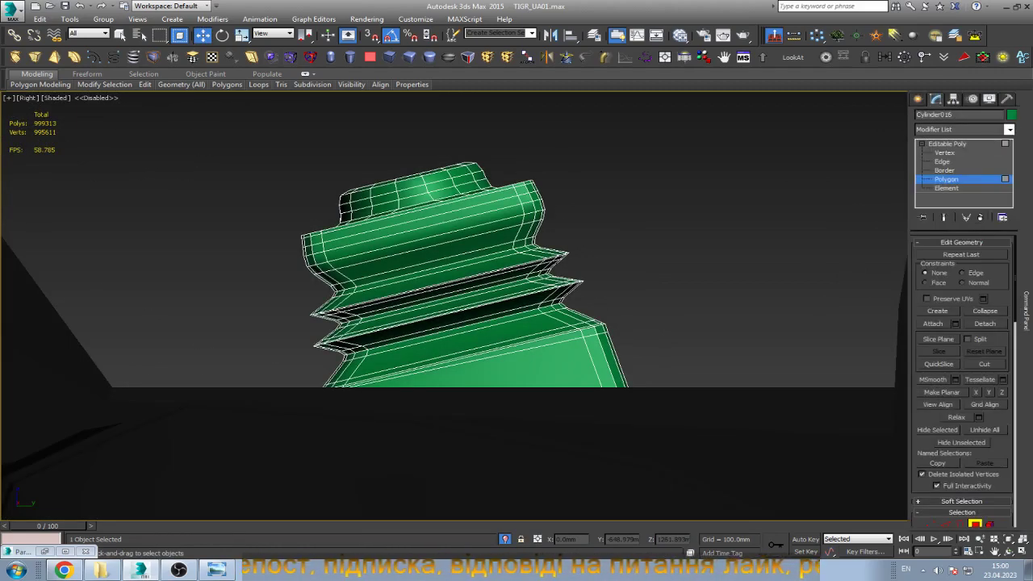
key(4)
key(ctrl+r)
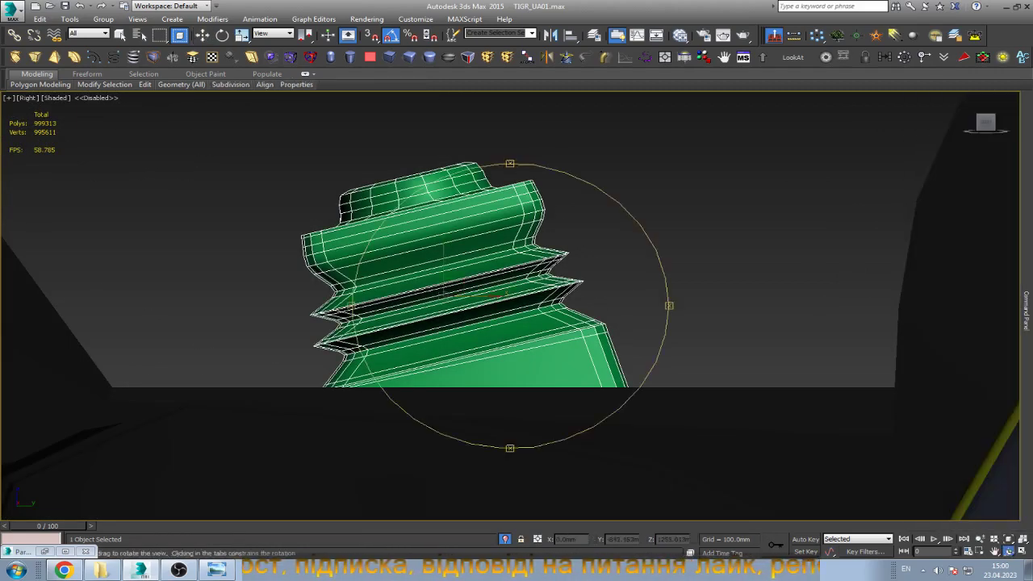
drag(510, 242, 510, 338)
scroll(510, 305, up, 3)
scroll(510, 323, up, 5)
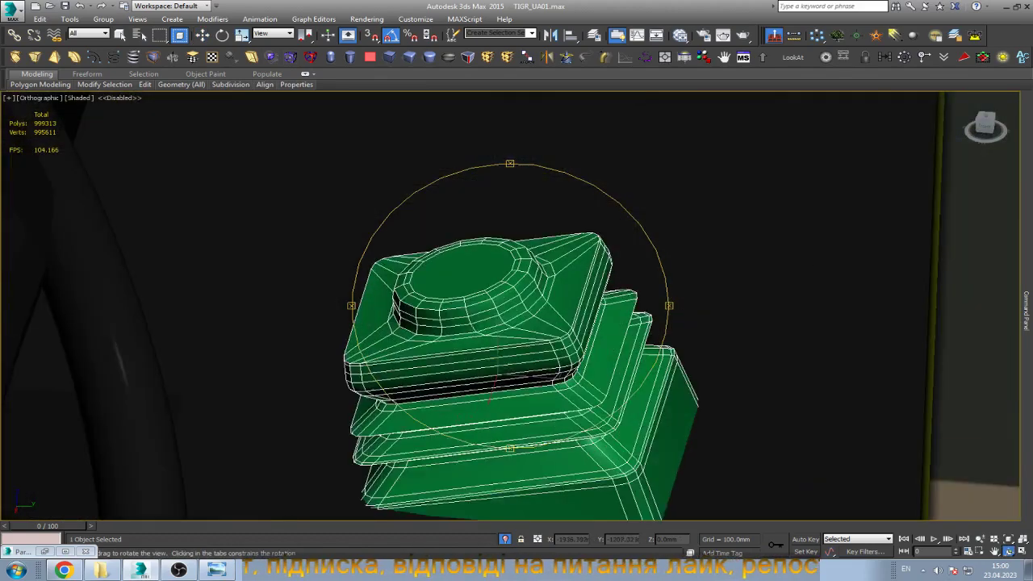
scroll(510, 322, up, 3)
scroll(510, 323, down, 6)
key(w)
scroll(508, 282, down, 3)
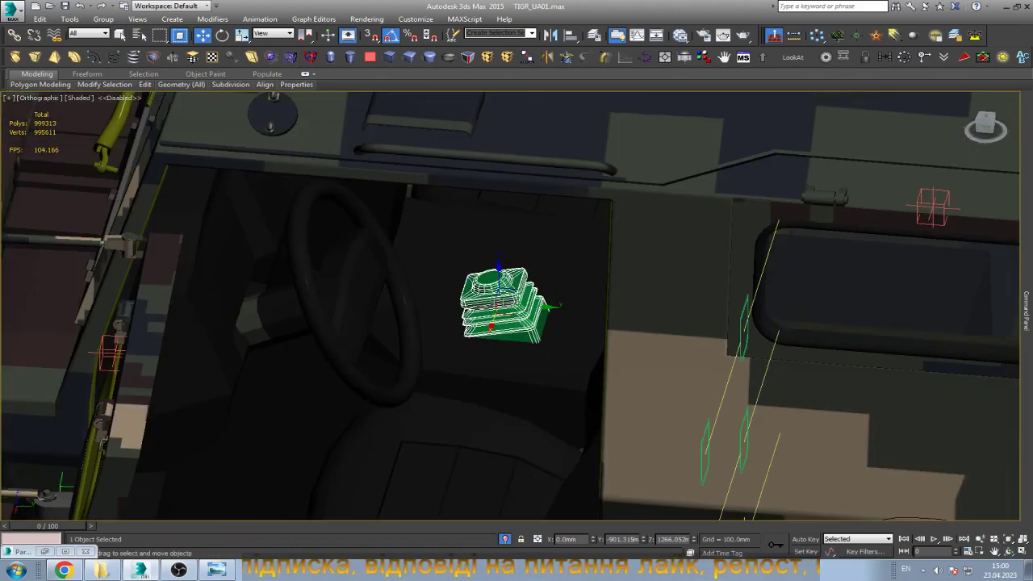
click(216, 569)
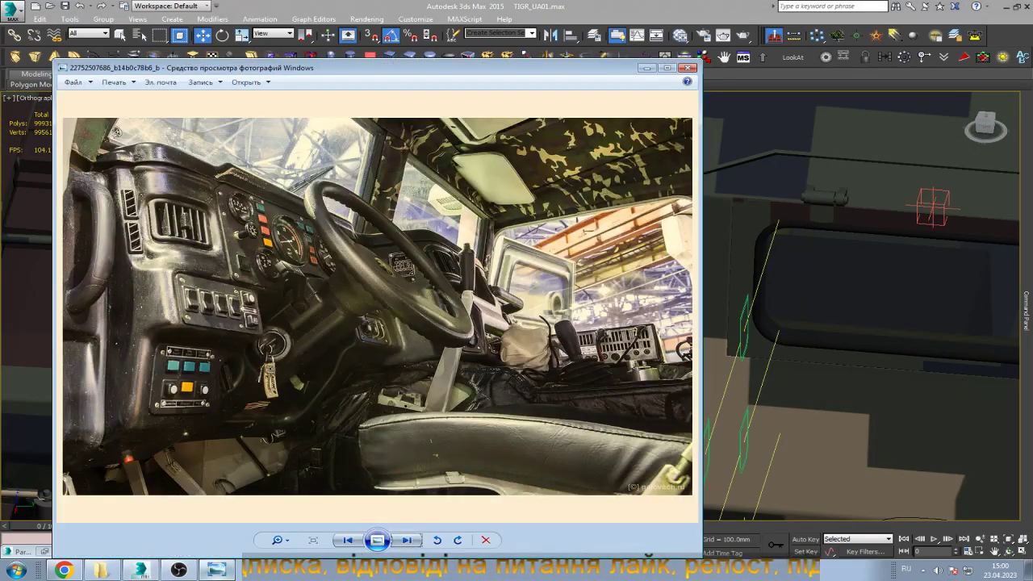
click(216, 569)
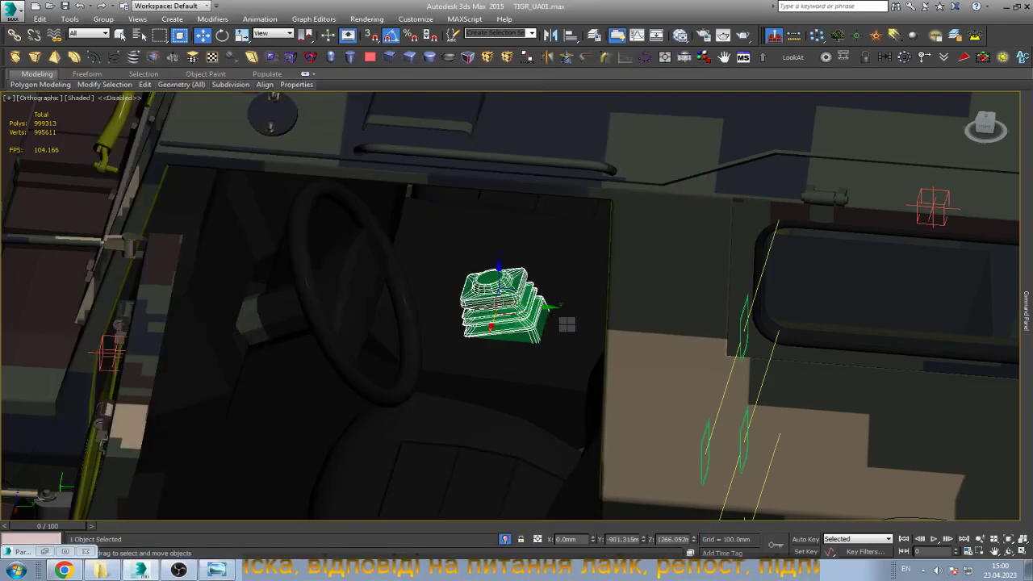
scroll(524, 275, up, 6)
scroll(522, 269, up, 5)
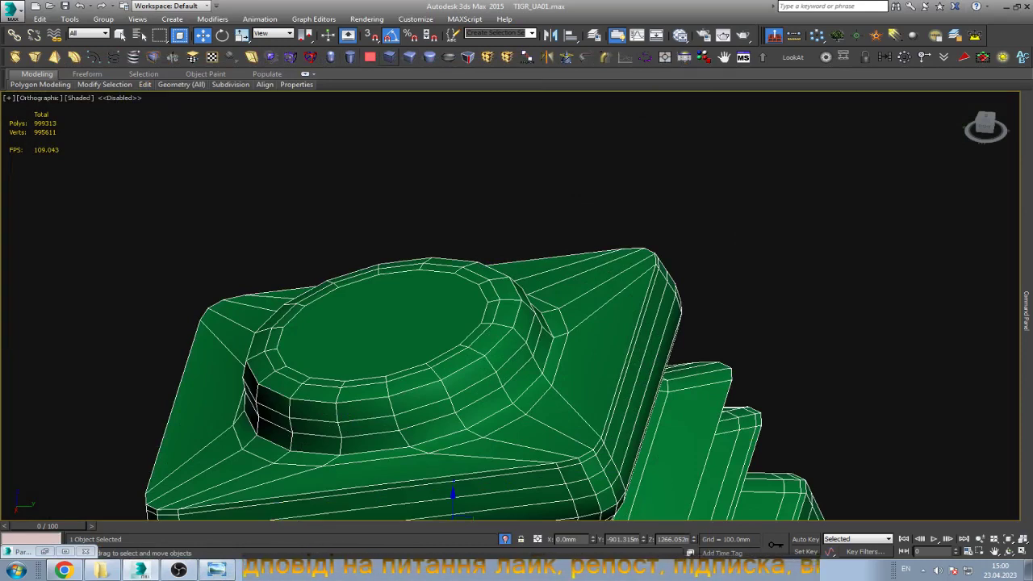
click(390, 56)
drag(373, 319, 466, 360)
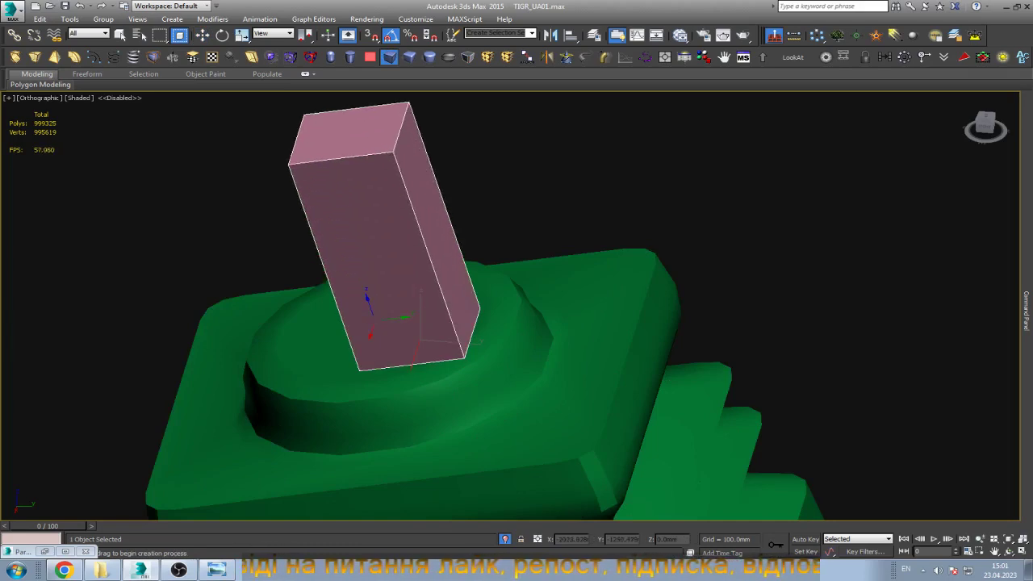
Align the new lever box to Cylinder016's pivot on X, Y and Z.
key(w)
scroll(433, 331, down, 3)
scroll(433, 331, up, 2)
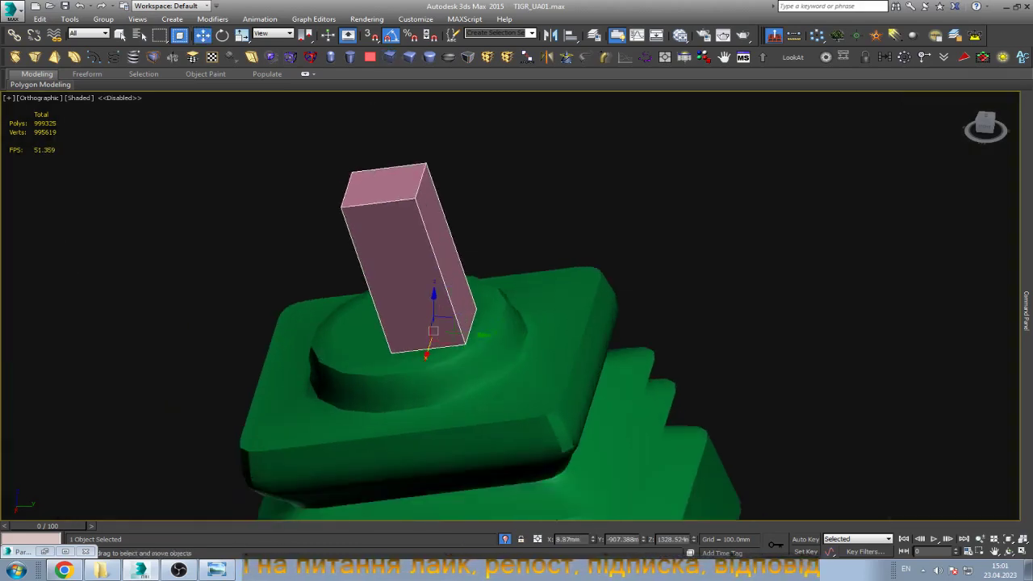
key(alt+a)
click(451, 337)
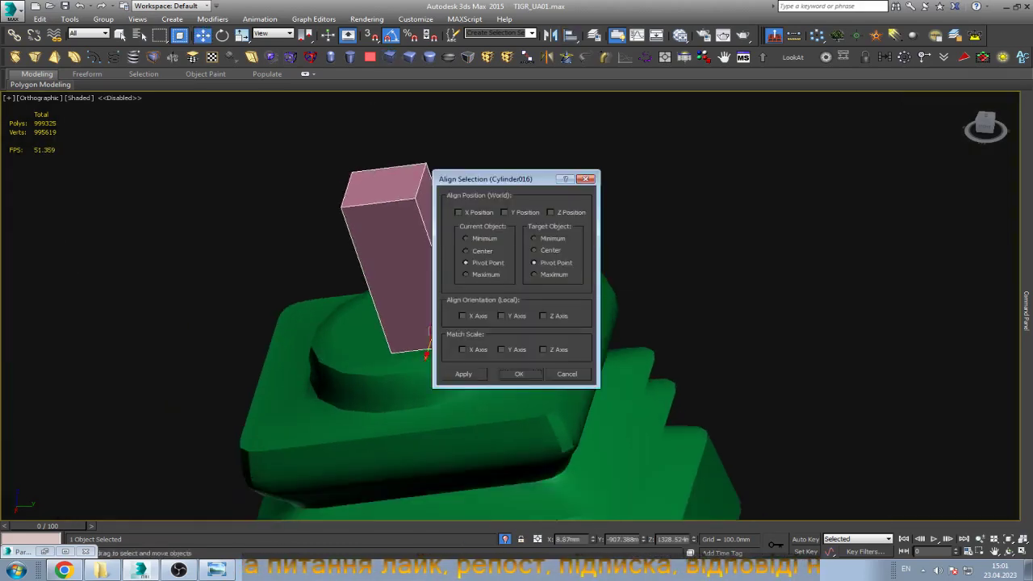
click(459, 212)
click(504, 212)
click(550, 212)
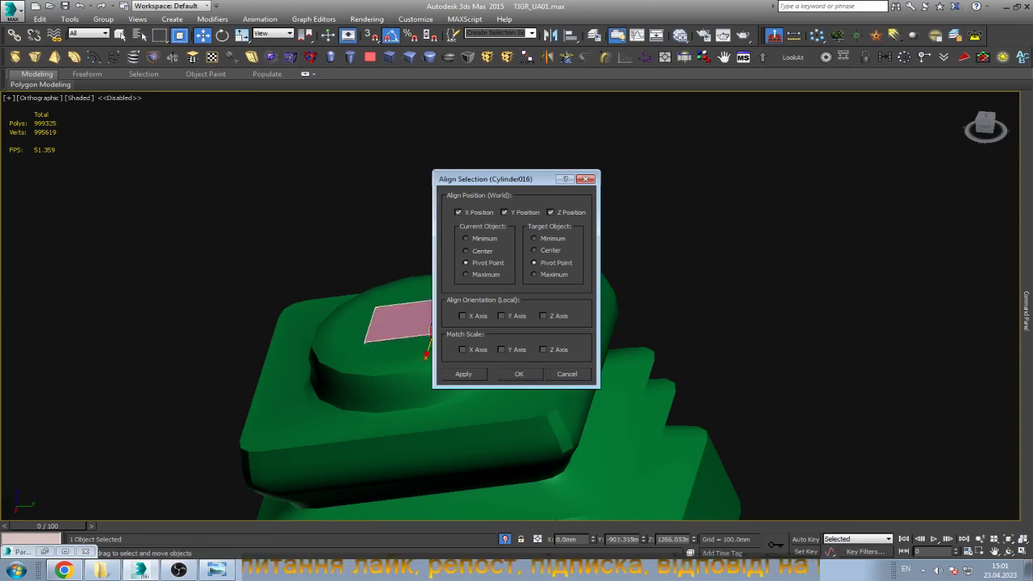
click(463, 374)
click(519, 373)
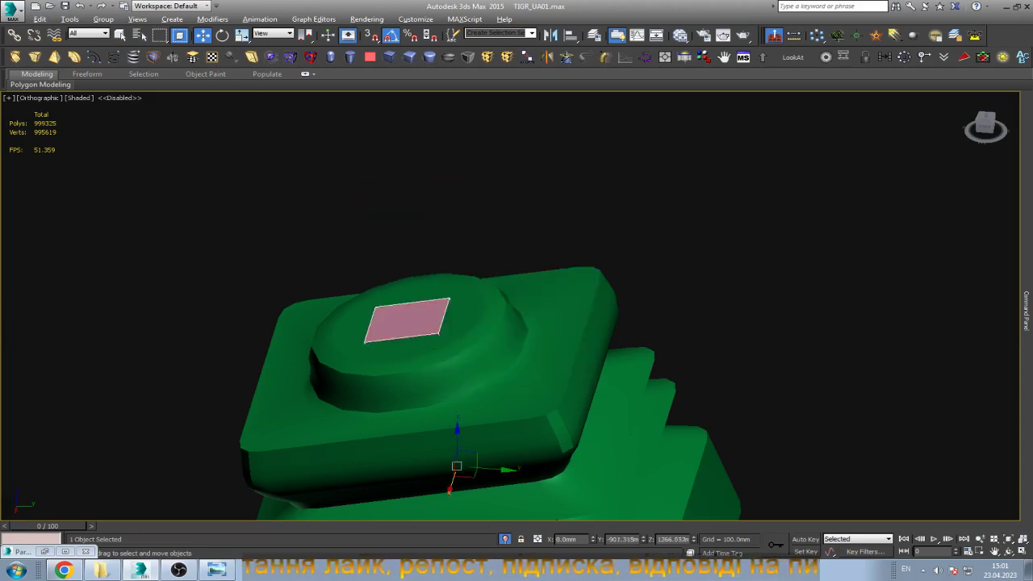
Raise the box out of the boot in Local Z and stretch its top polygon into a long shaft.
drag(445, 440, 373, 305)
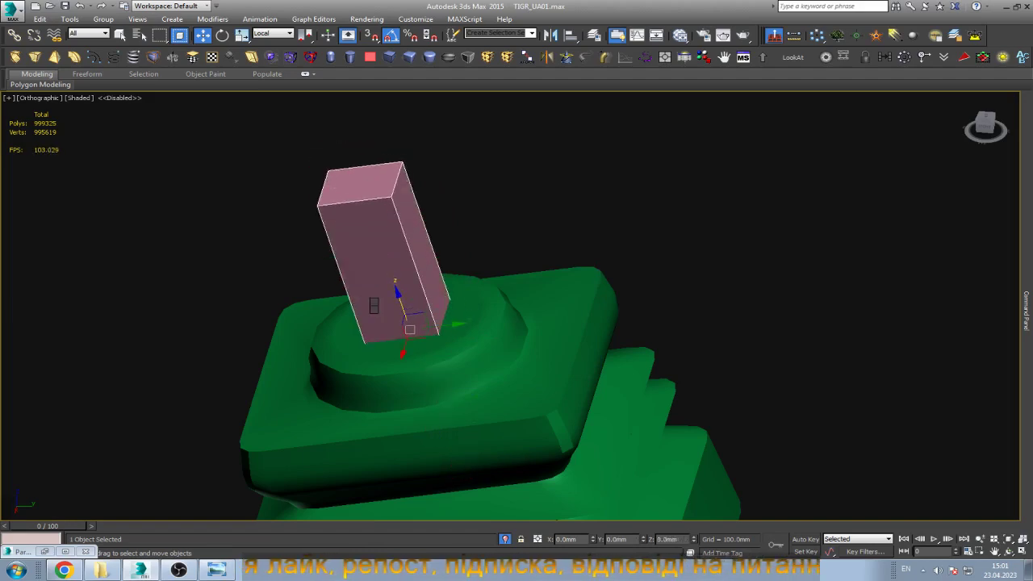
scroll(505, 435, down, 2)
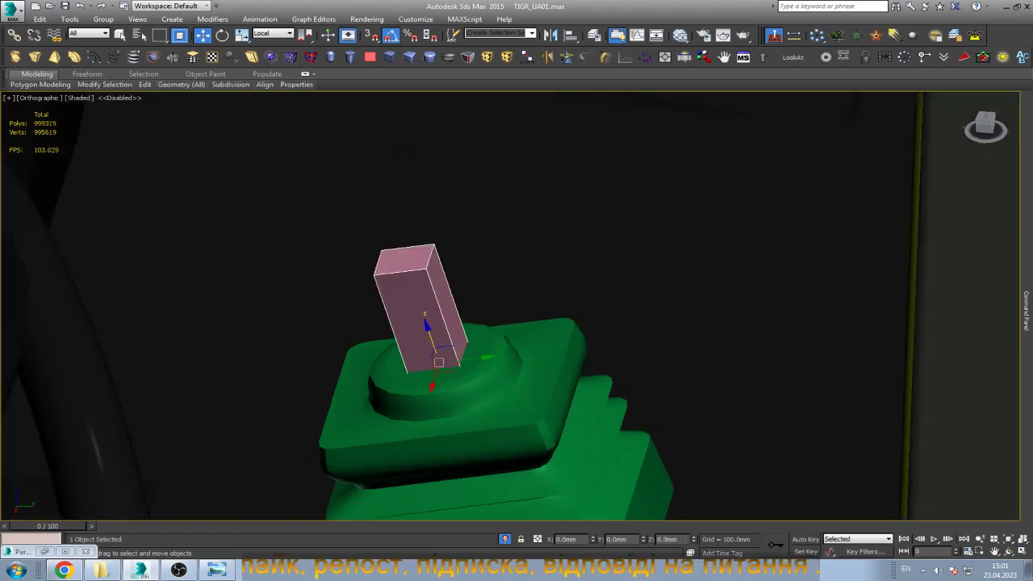
key(4)
alt+middle_drag(420, 323, 503, 323)
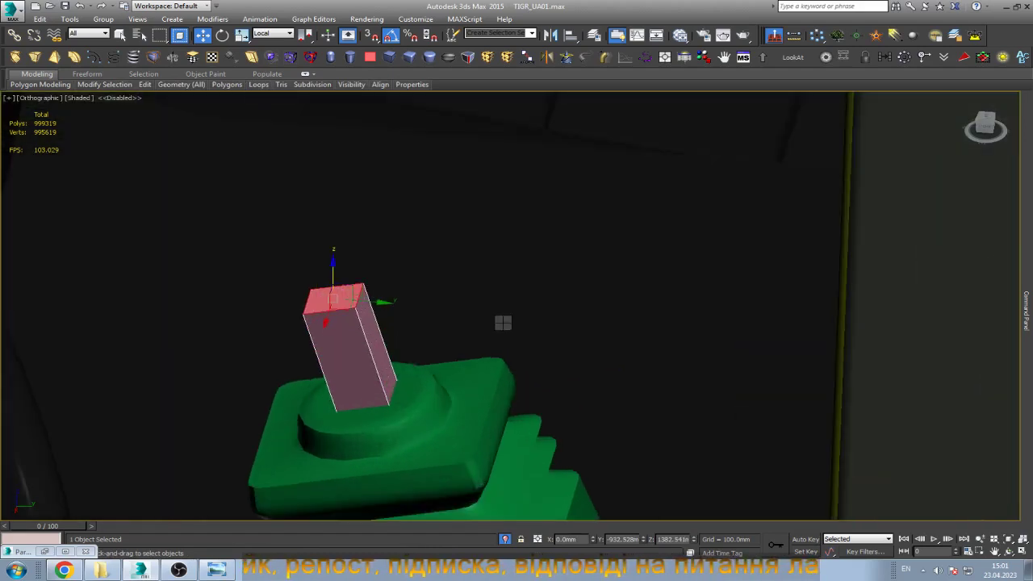
shift+drag(502, 322, 446, 156)
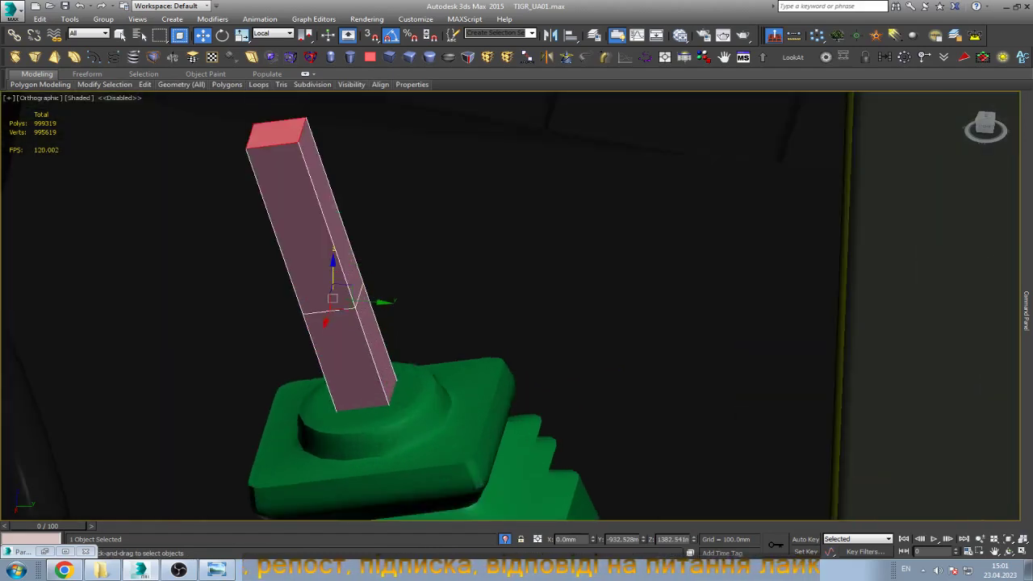
right_click(532, 311)
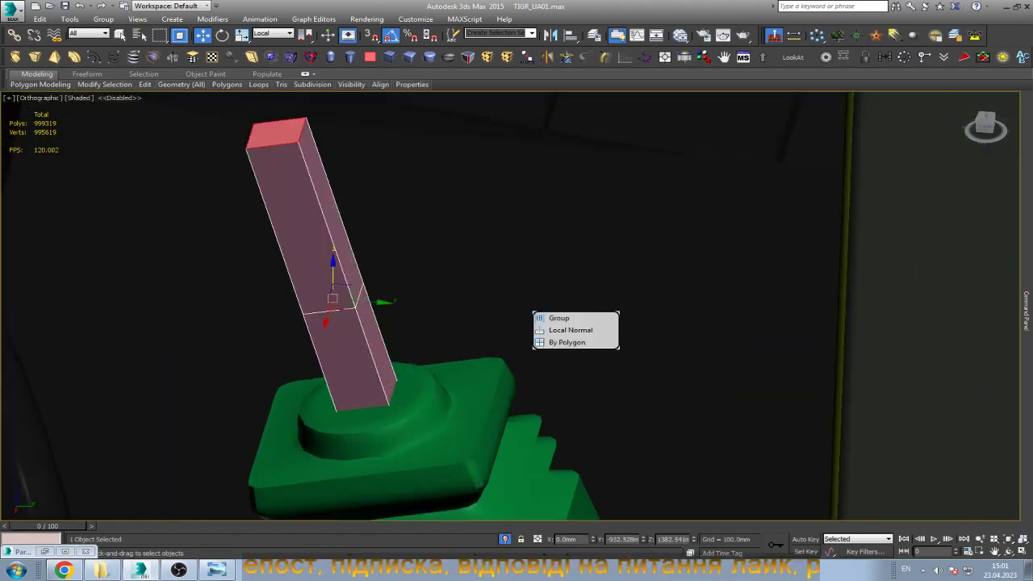
key(Escape)
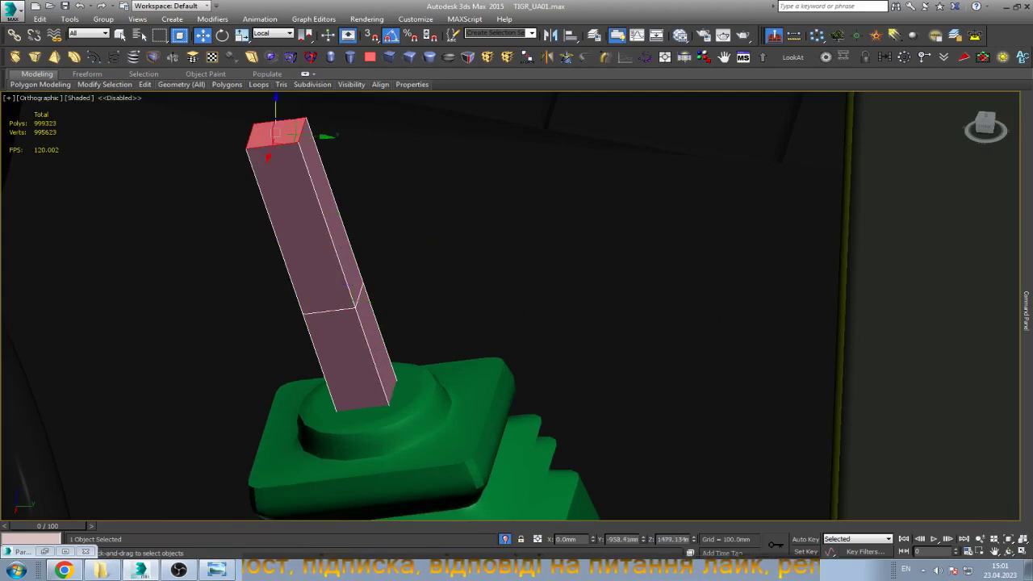
key(ctrl+Page_Up)
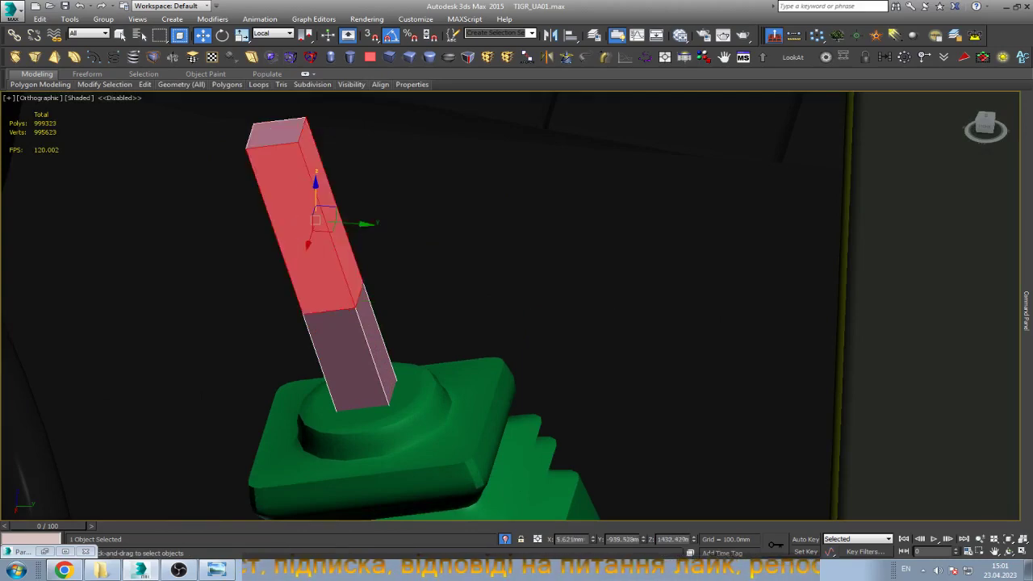
Scale up the lever's upper segment polygons into a wider knob block.
key(z)
key(F3)
drag(428, 337, 608, 254)
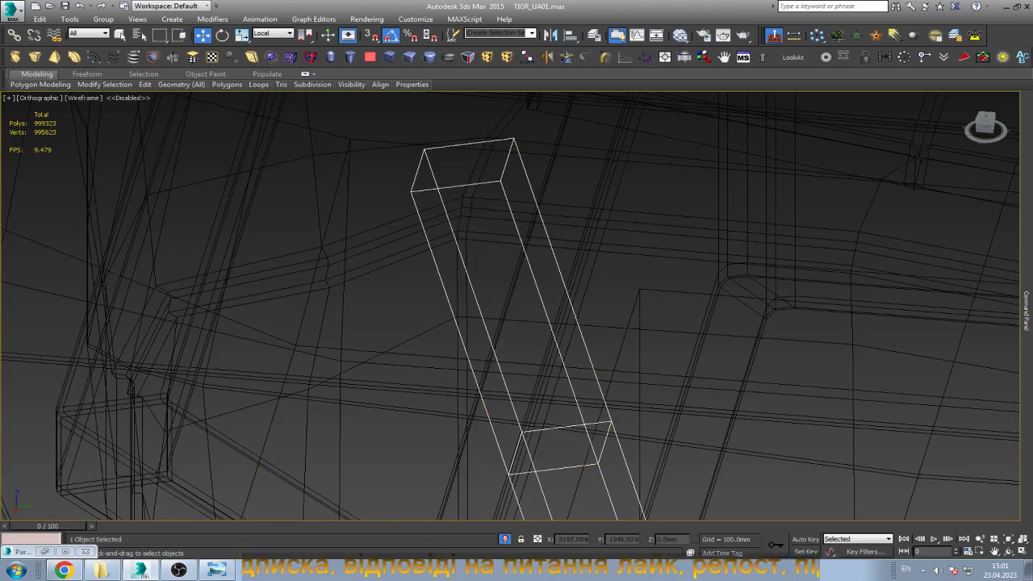
key(4)
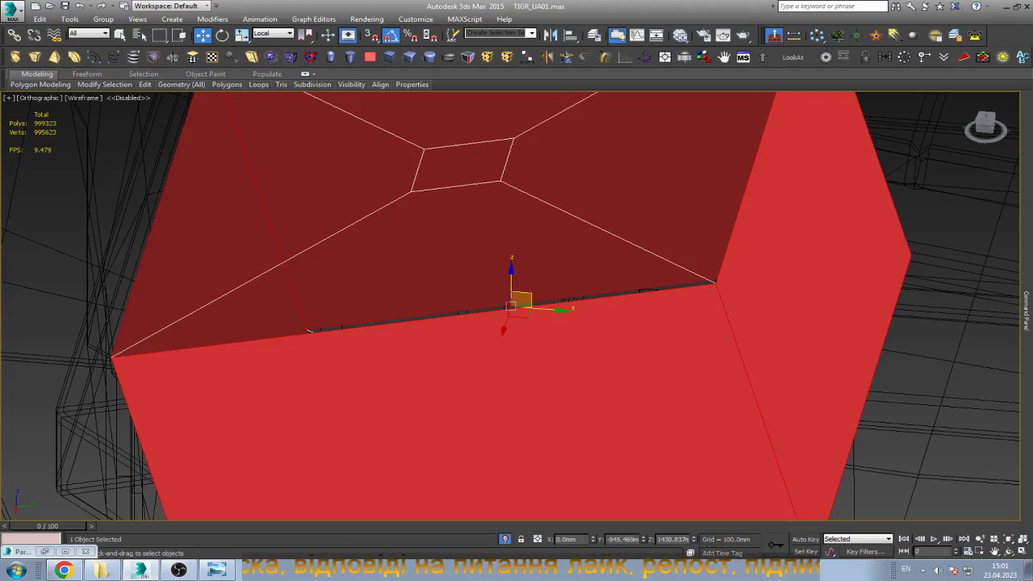
drag(519, 310, 522, 313)
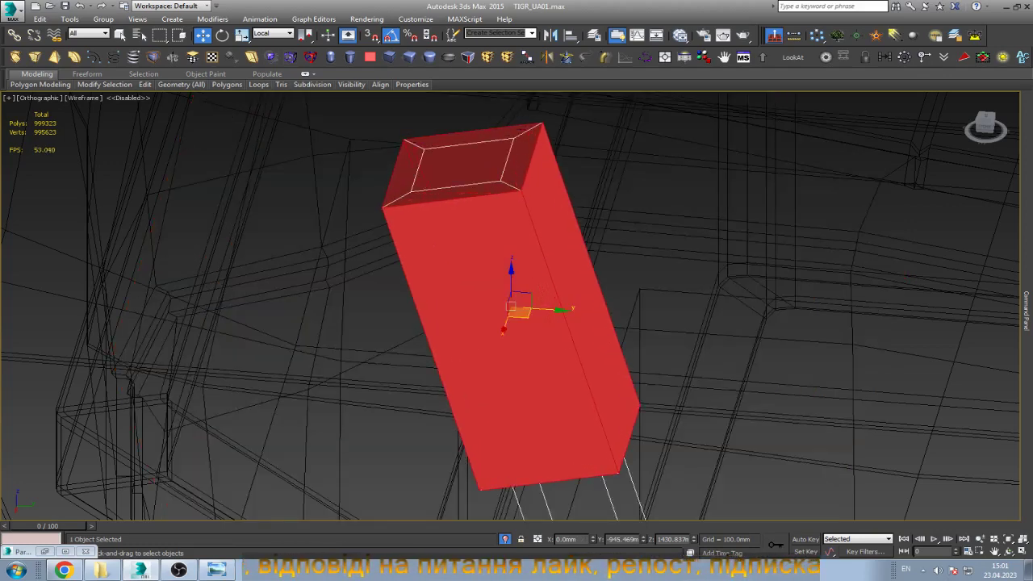
key(F3)
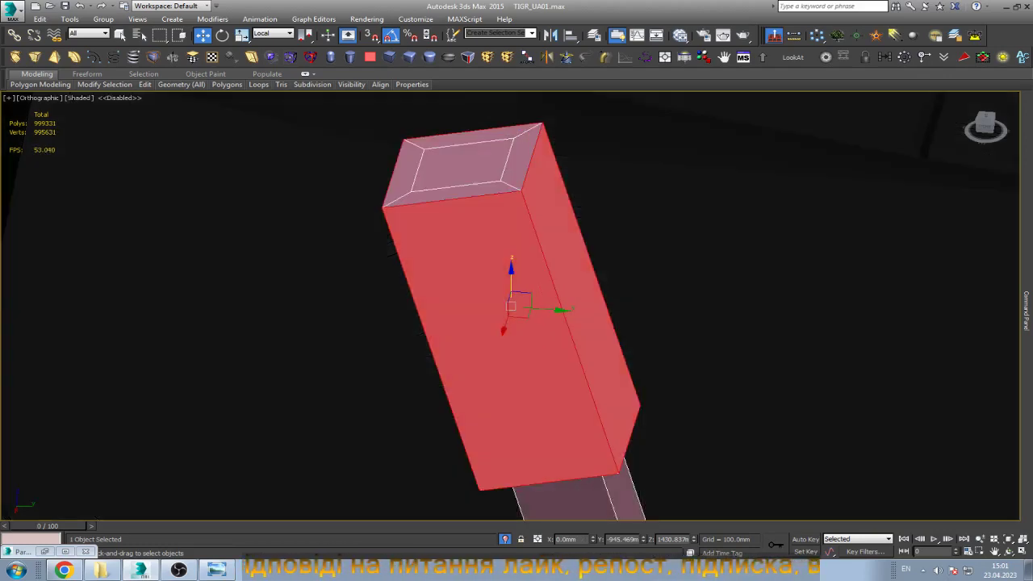
Check the knob from the Right view and an orbit, then bring up the cab reference photo.
click(582, 315)
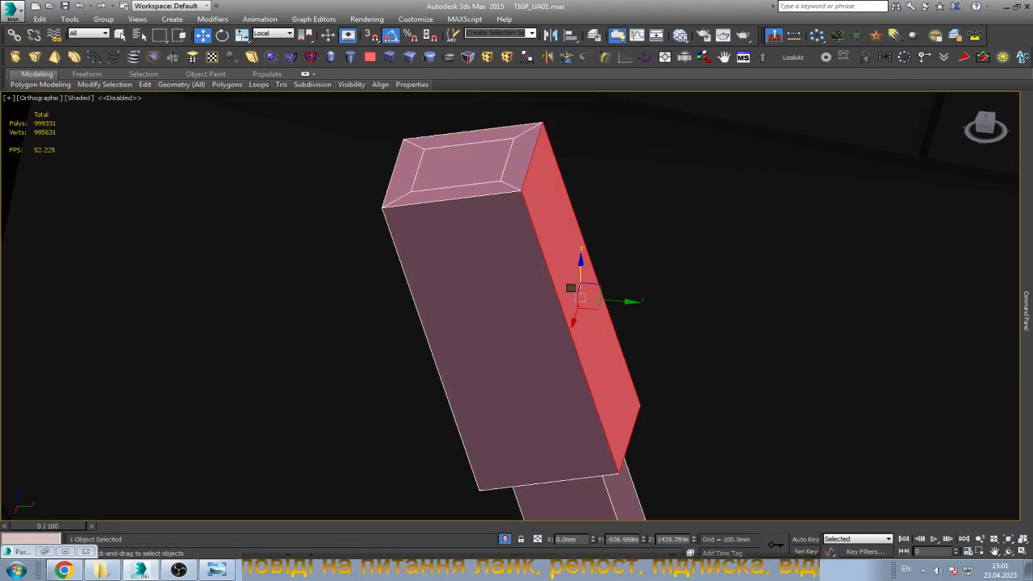
key(l)
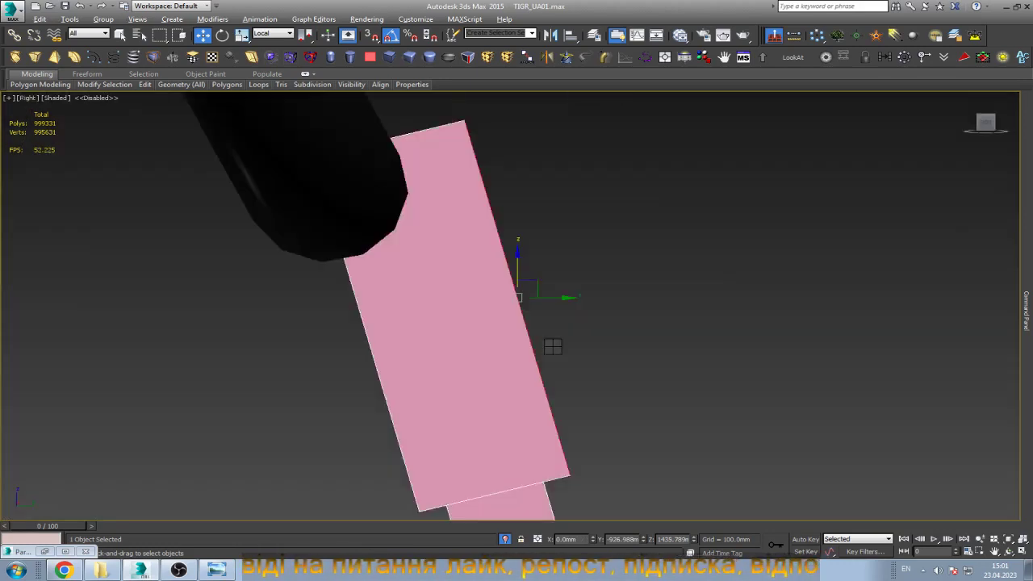
scroll(547, 297, down, 4)
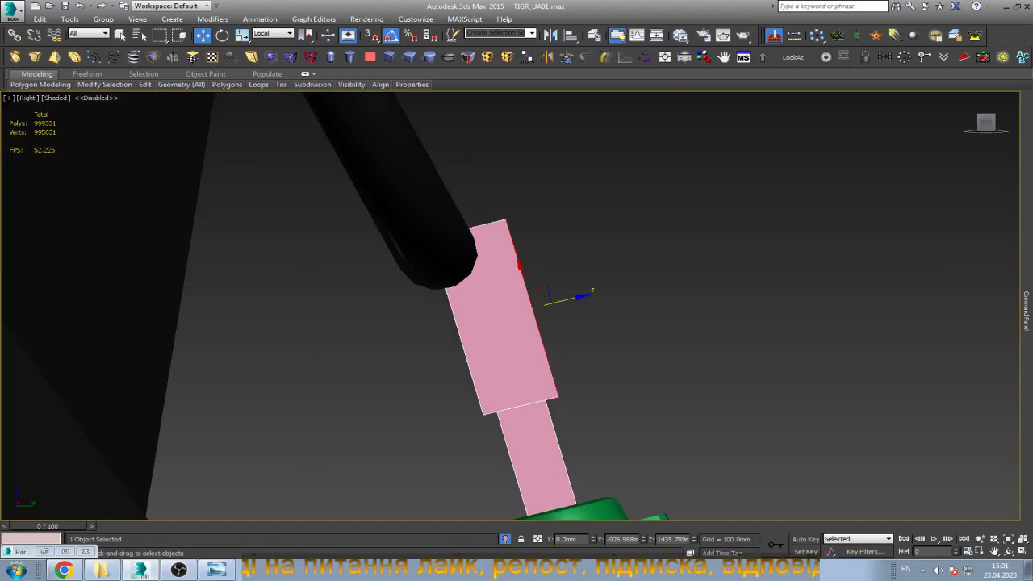
scroll(574, 300, down, 3)
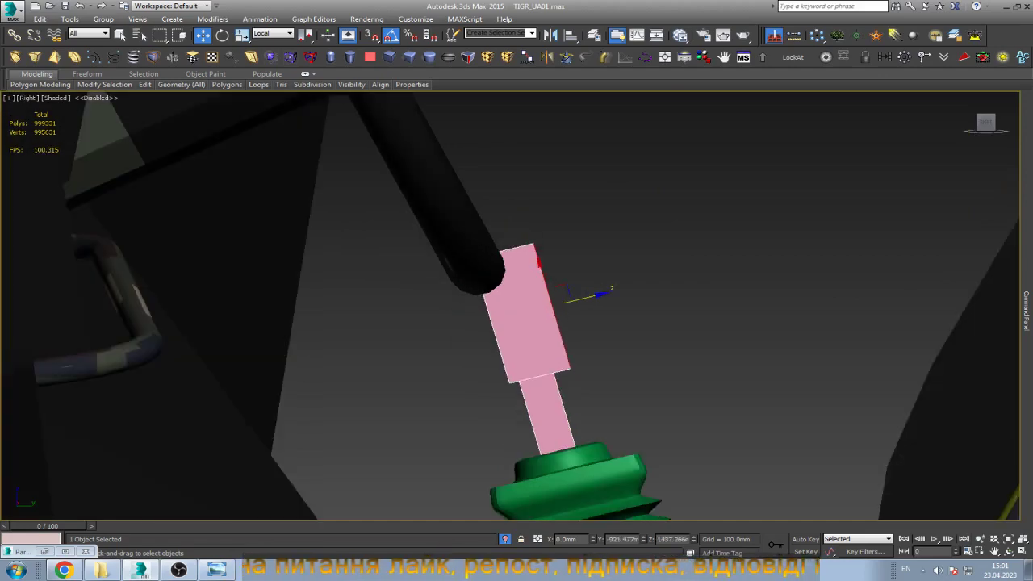
key(ctrl+r)
drag(565, 306, 516, 290)
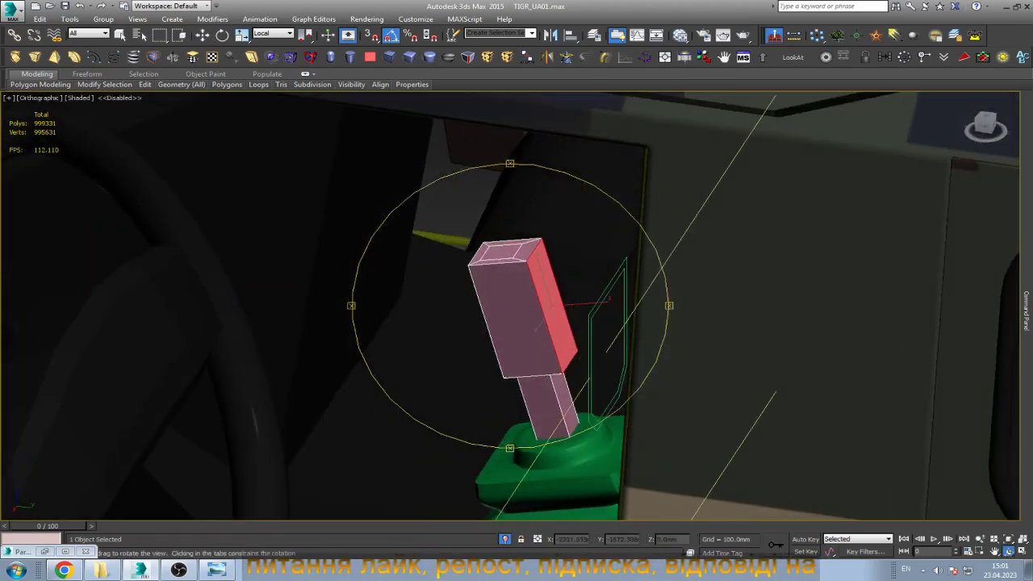
key(w)
click(216, 569)
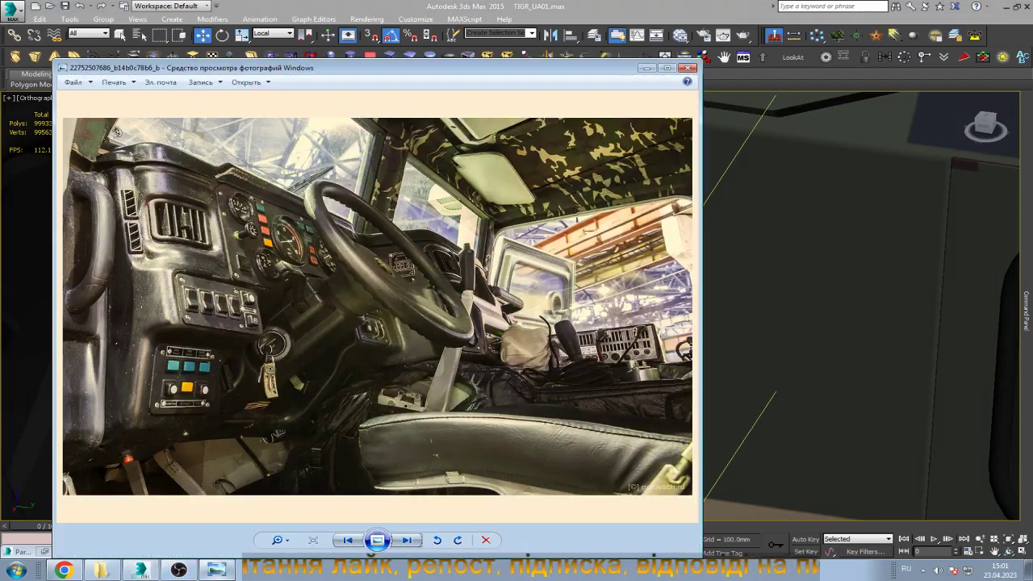
Add an edge loop around the knob's long edge ring and move it up the knob.
click(216, 569)
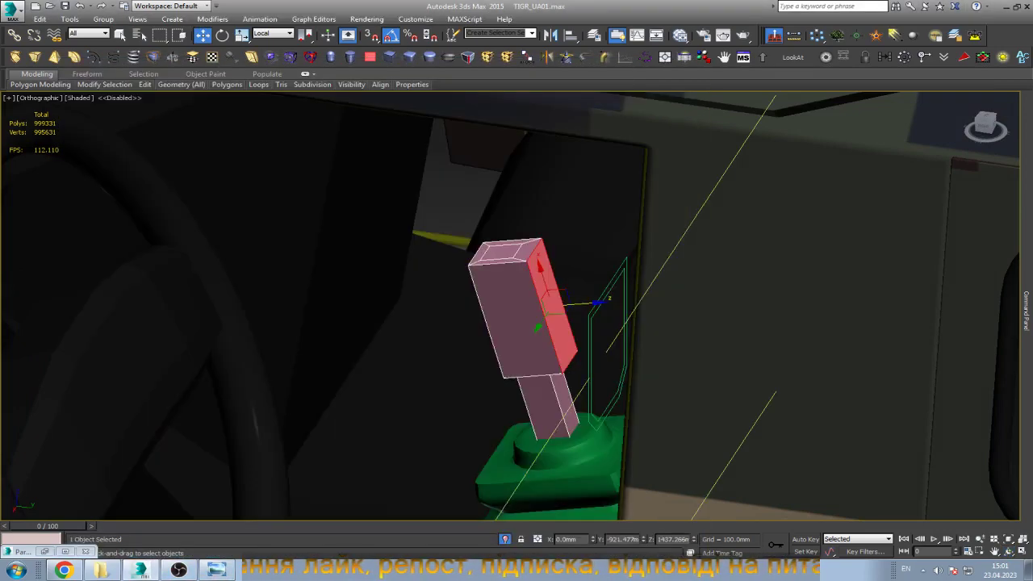
scroll(533, 323, up, 2)
scroll(533, 323, up, 2)
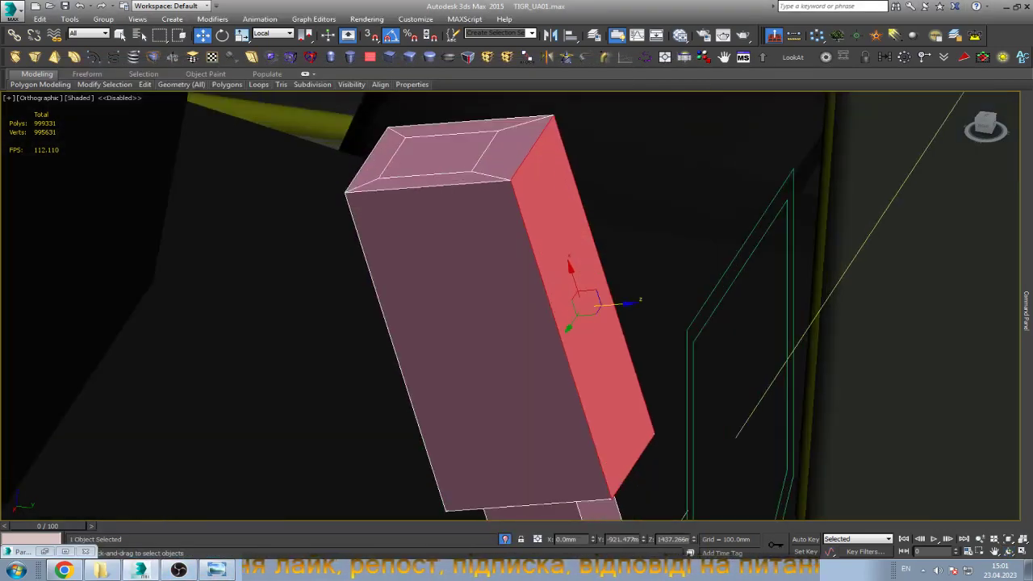
key(2)
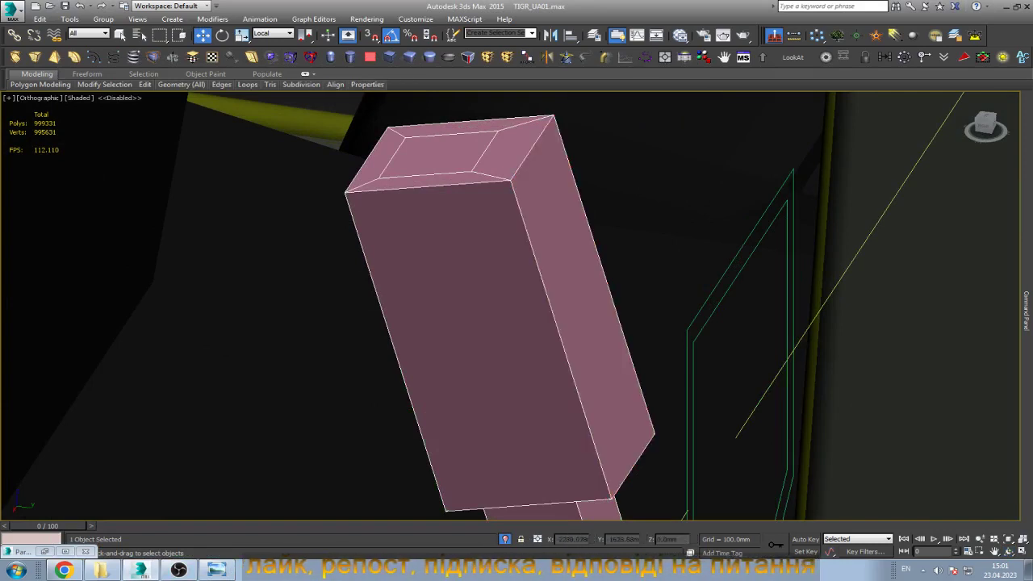
click(556, 323)
key(alt+r)
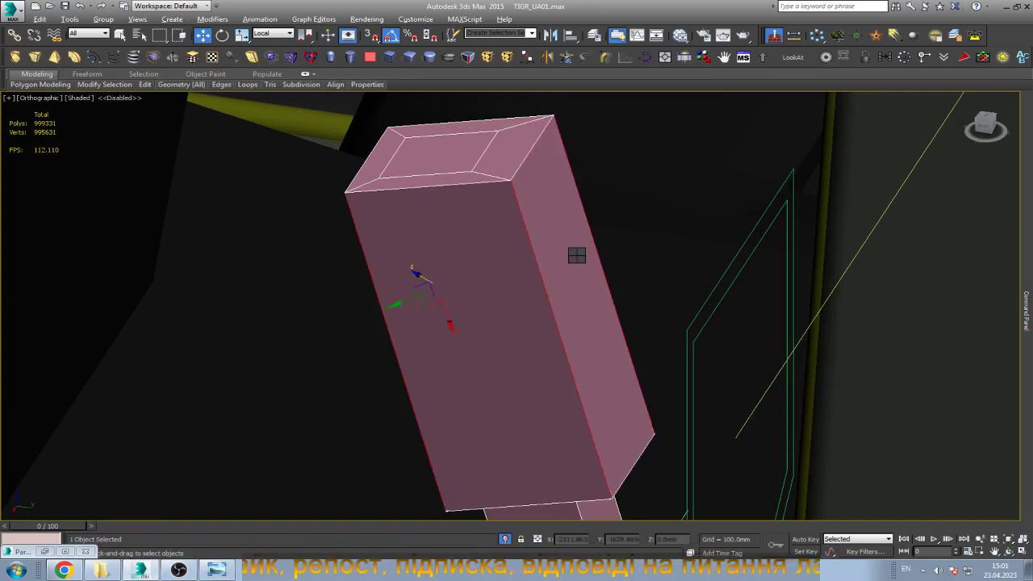
key(ctrl+shift+e)
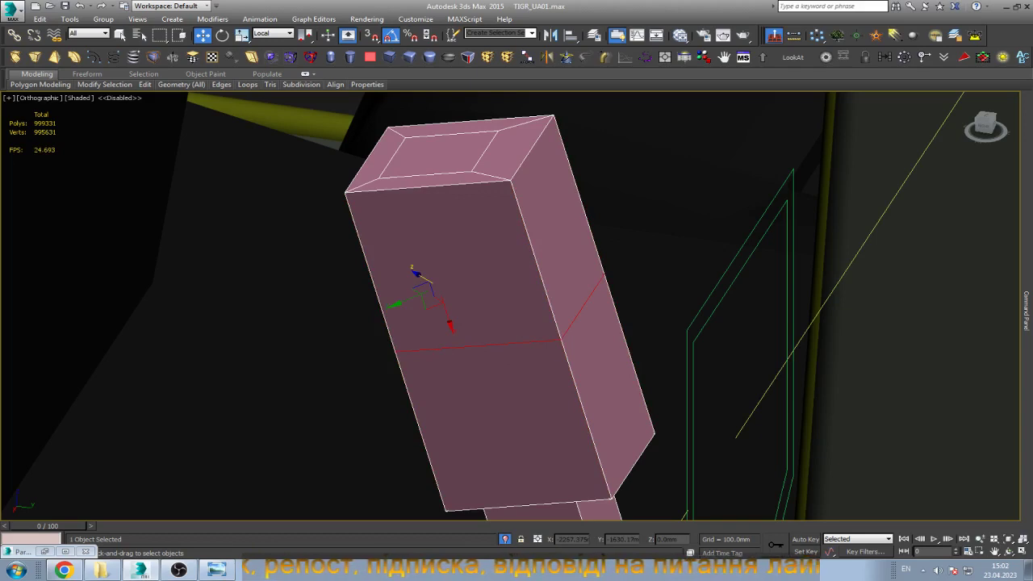
mouse_move(420, 299)
shift+mouse_down()
mouse_move(488, 315)
mouse_move(473, 249)
shift+mouse_up()
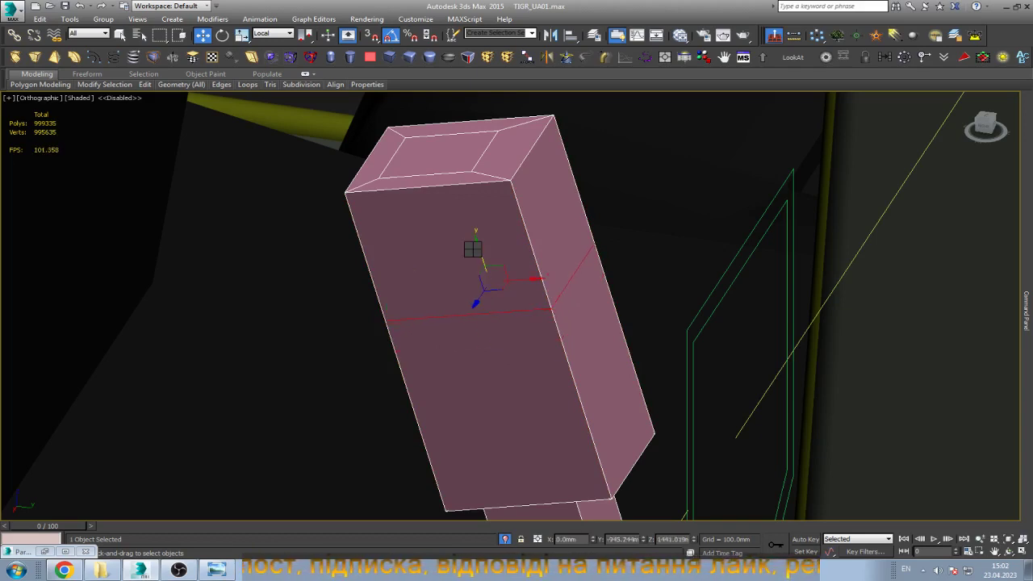
Scale the new loop outward to bulge the knob and chamfer it into a bevelled band.
key(r)
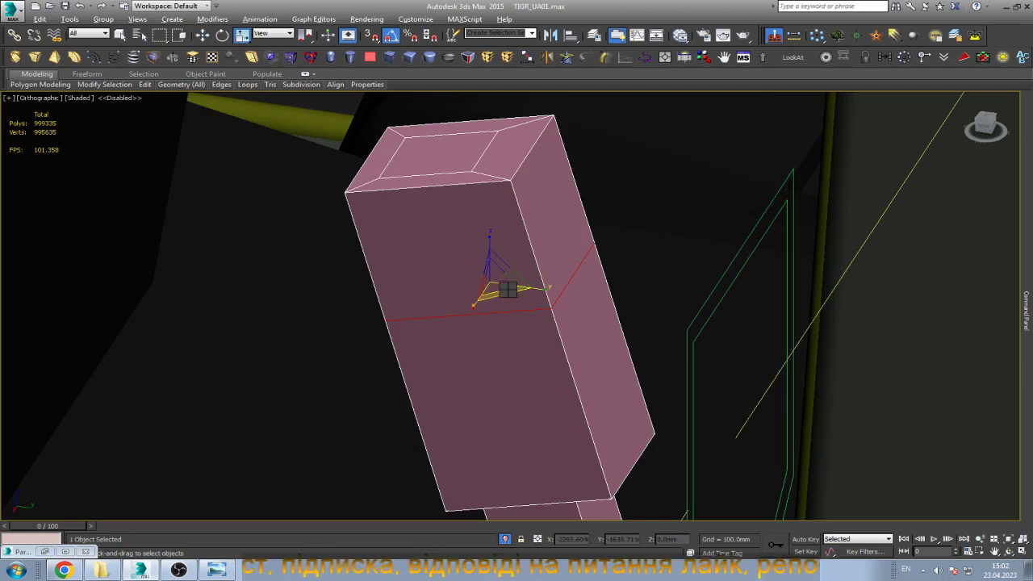
drag(496, 275, 494, 264)
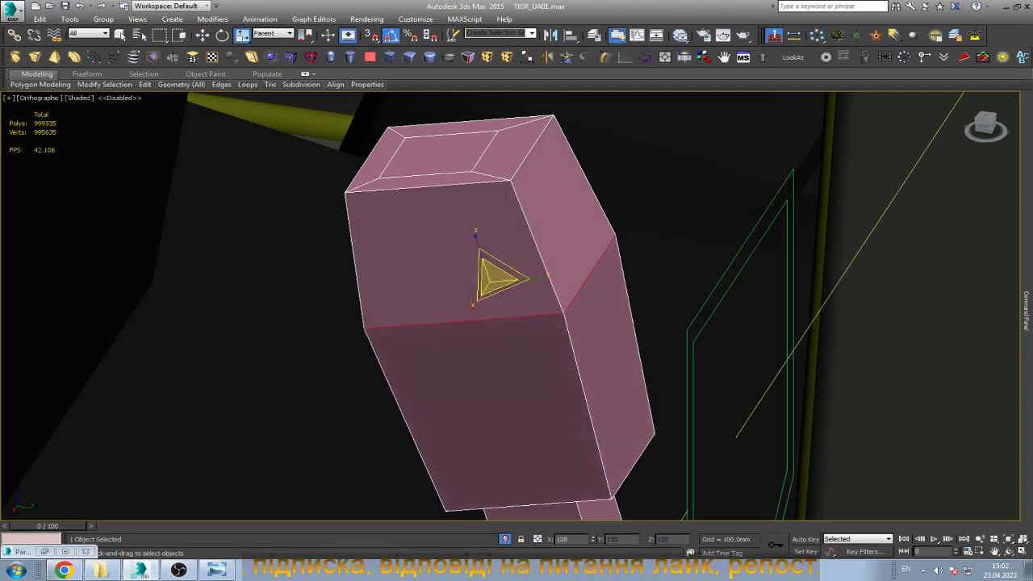
key(w)
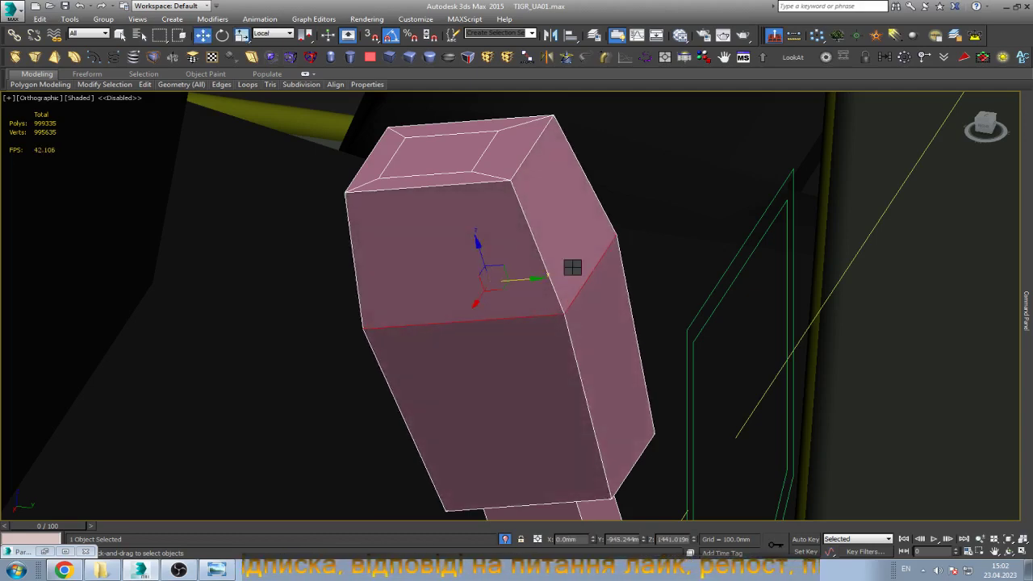
drag(572, 267, 548, 277)
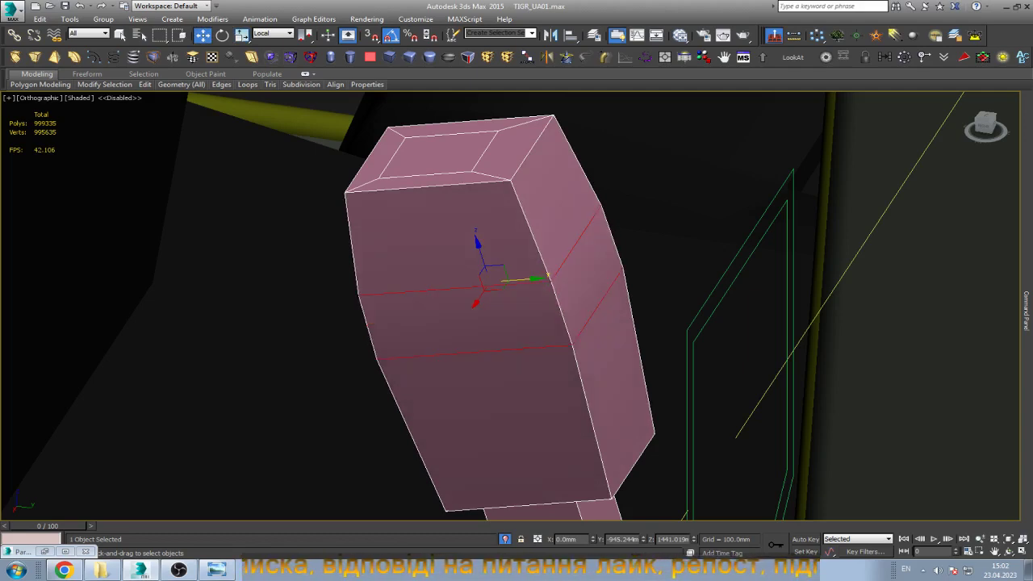
drag(548, 279, 556, 311)
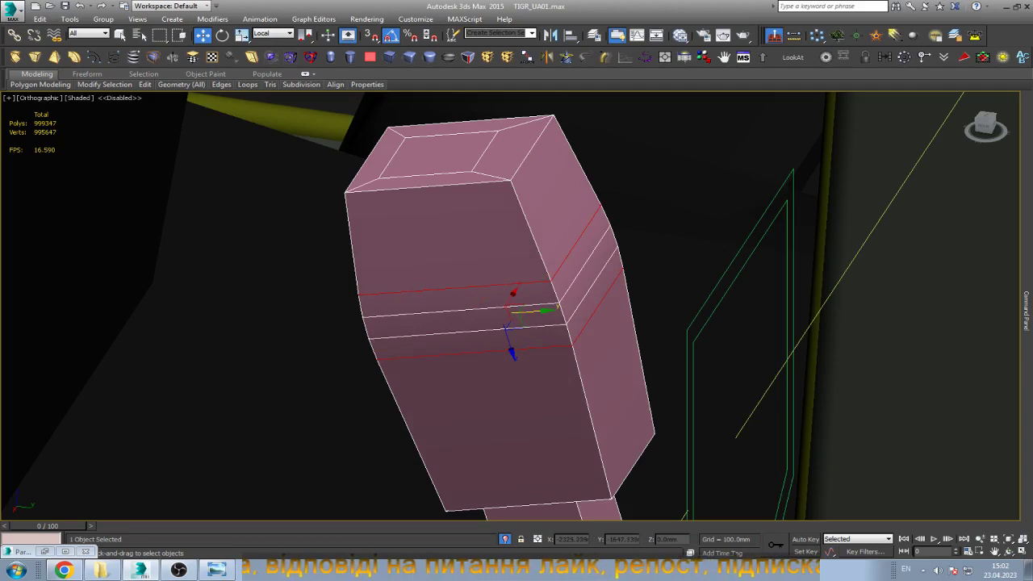
Round the knob's vertical corner edges and its top and bottom rims.
double_click(549, 266)
shift+click(525, 219)
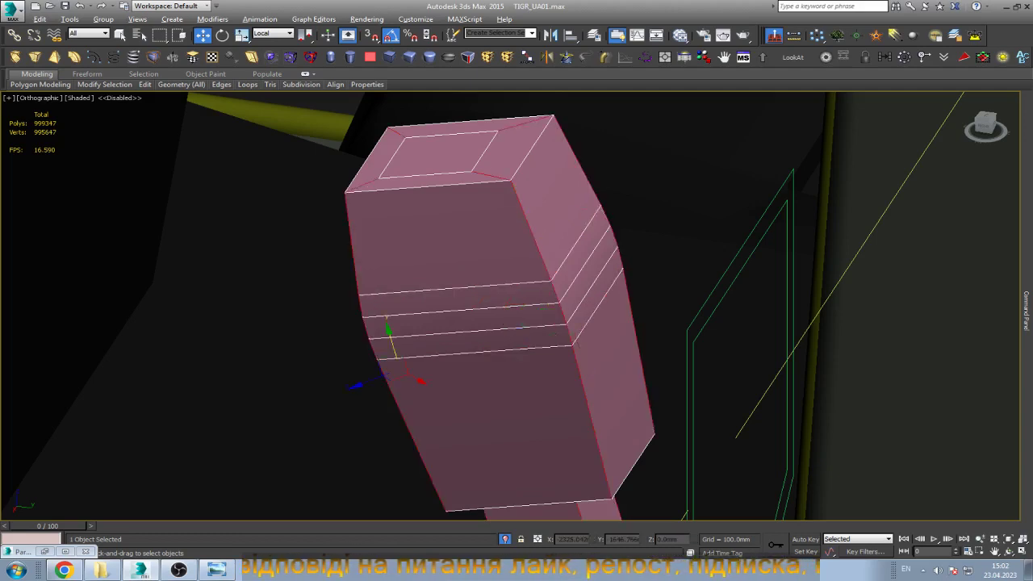
key(semicolon)
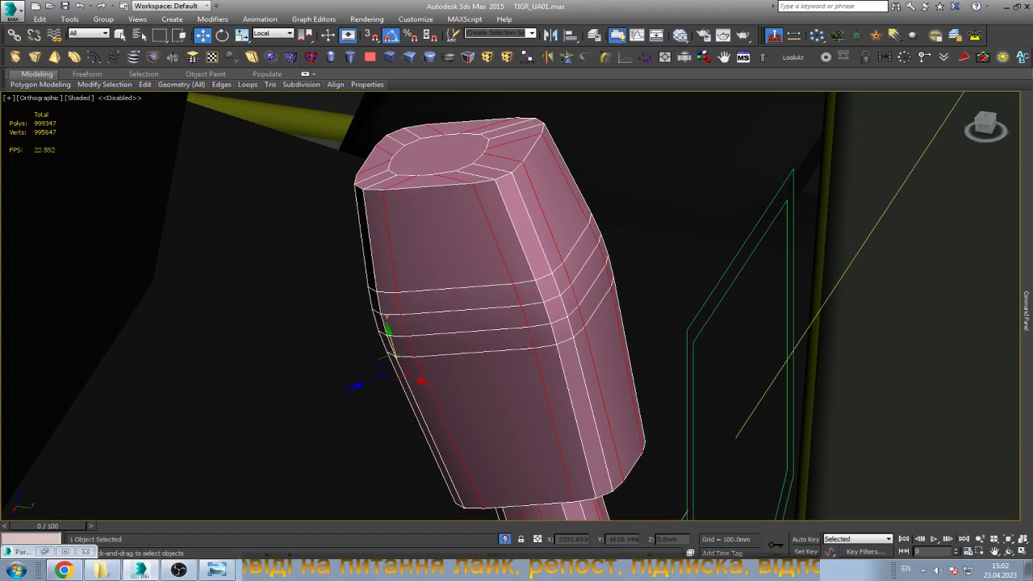
key(ctrl+shift+e)
double_click(525, 147)
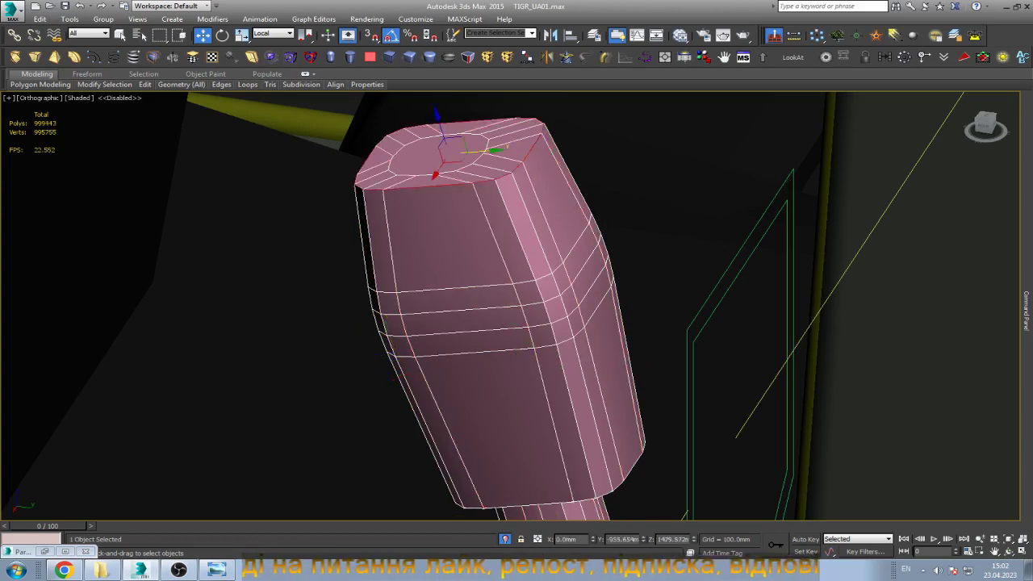
scroll(526, 147, up, 4)
key(ctrl+shift+c)
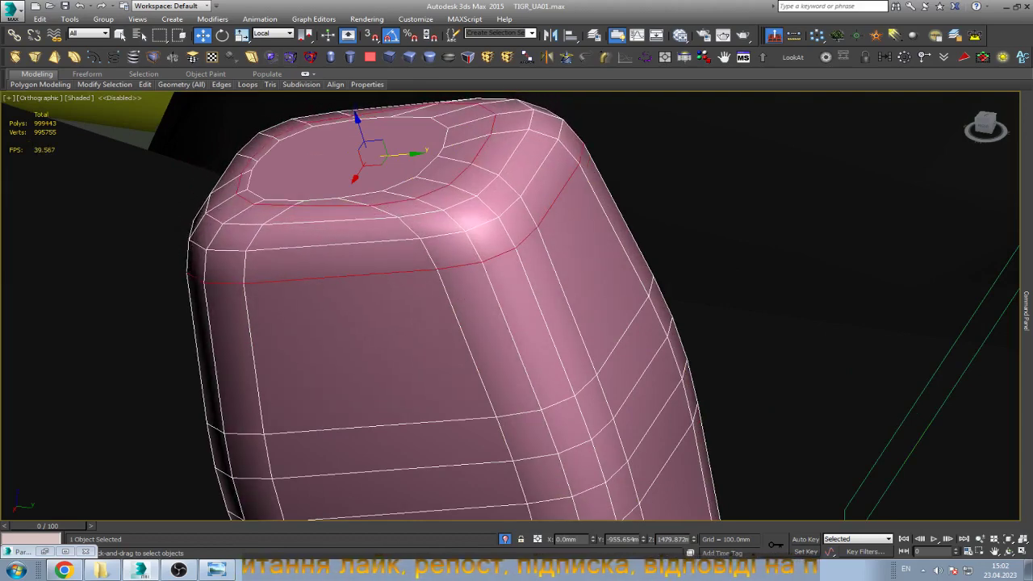
scroll(569, 261, down, 5)
scroll(549, 444, up, 5)
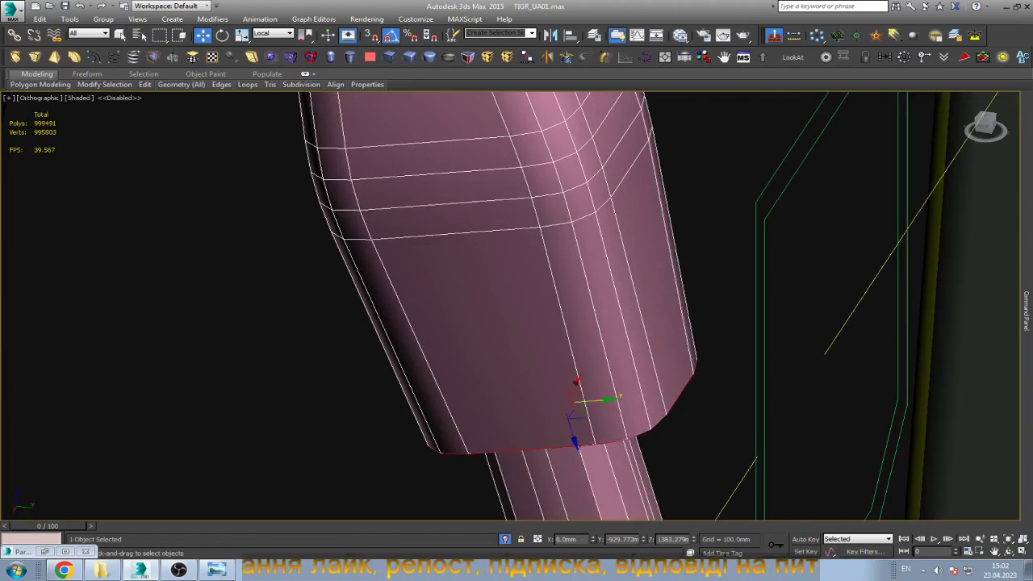
scroll(589, 293, down, 2)
scroll(590, 293, up, 4)
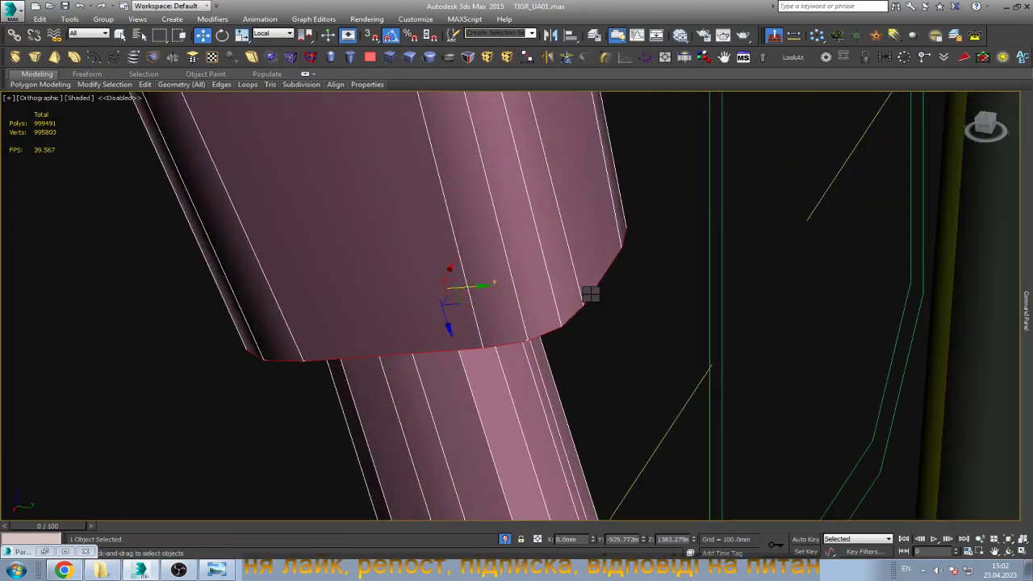
drag(589, 293, 563, 136)
Check the knob's underside, add an edge loop to the shaft, and remove the unwanted loop.
key(ctrl+r)
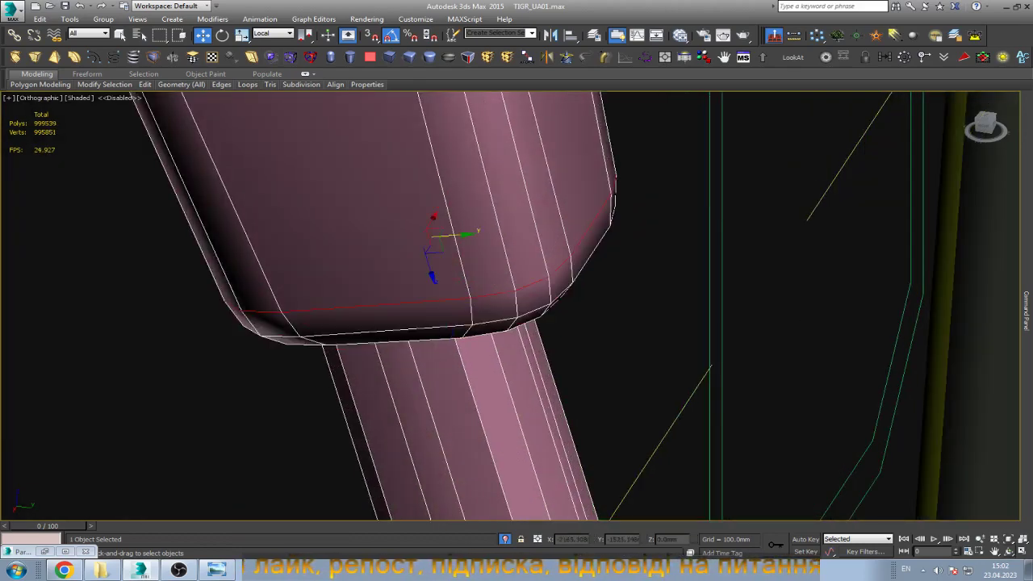
mouse_move(510, 306)
mouse_down()
mouse_move(484, 242)
mouse_move(451, 274)
mouse_up()
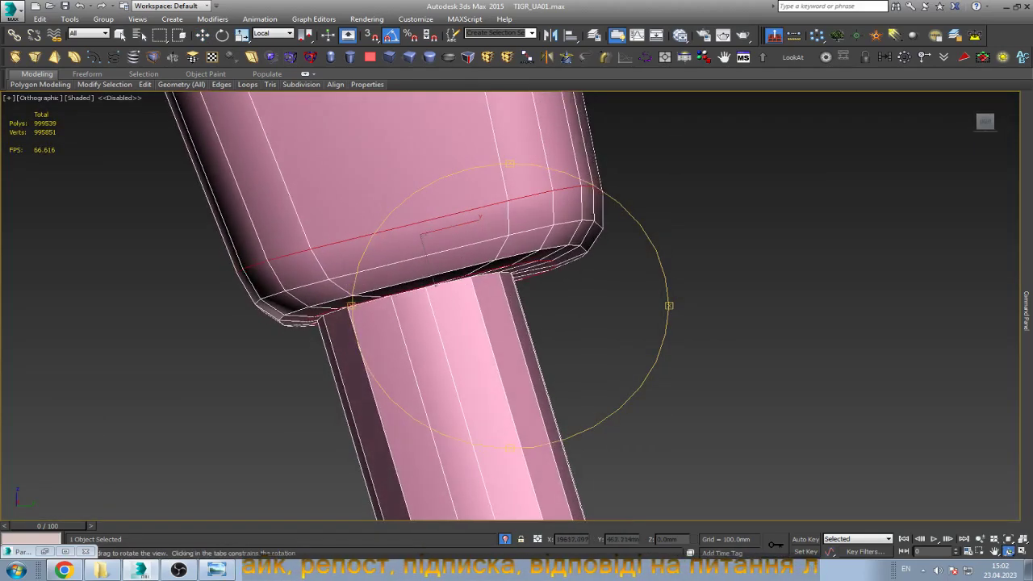
key(Escape)
scroll(484, 242, up, 5)
scroll(484, 242, up, 5)
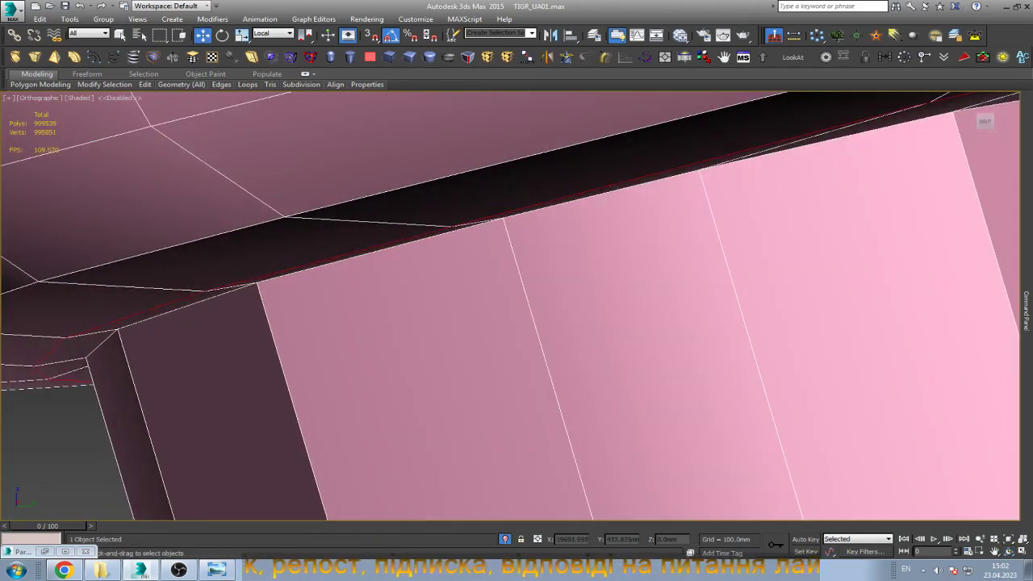
scroll(634, 297, down, 3)
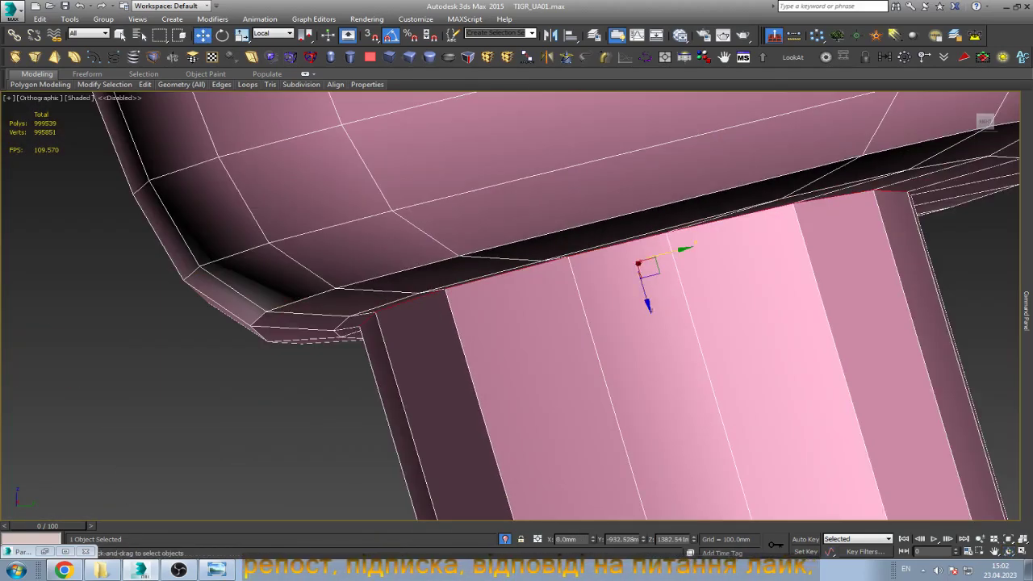
key(ctrl+z)
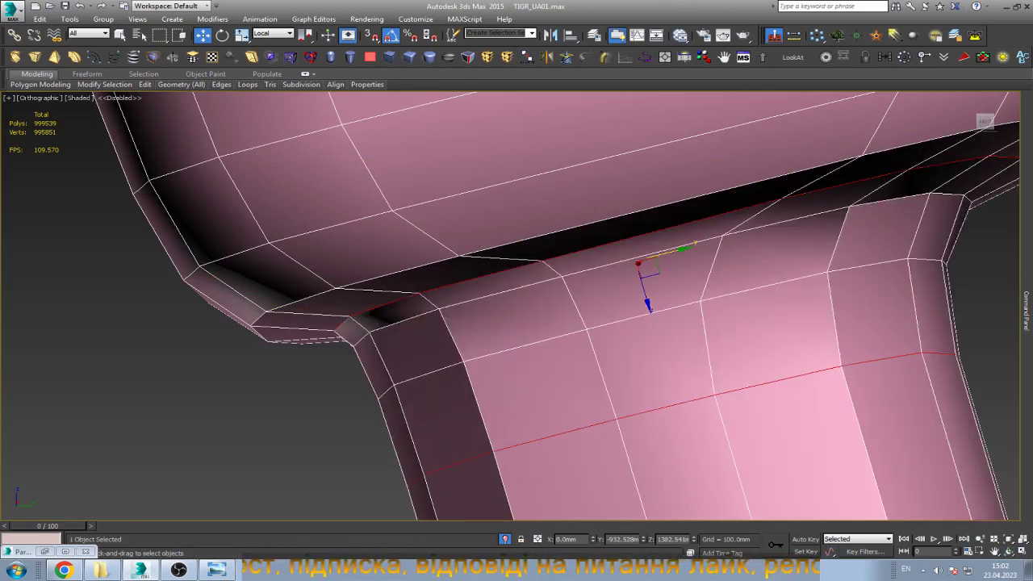
key(ctrl+shift+e)
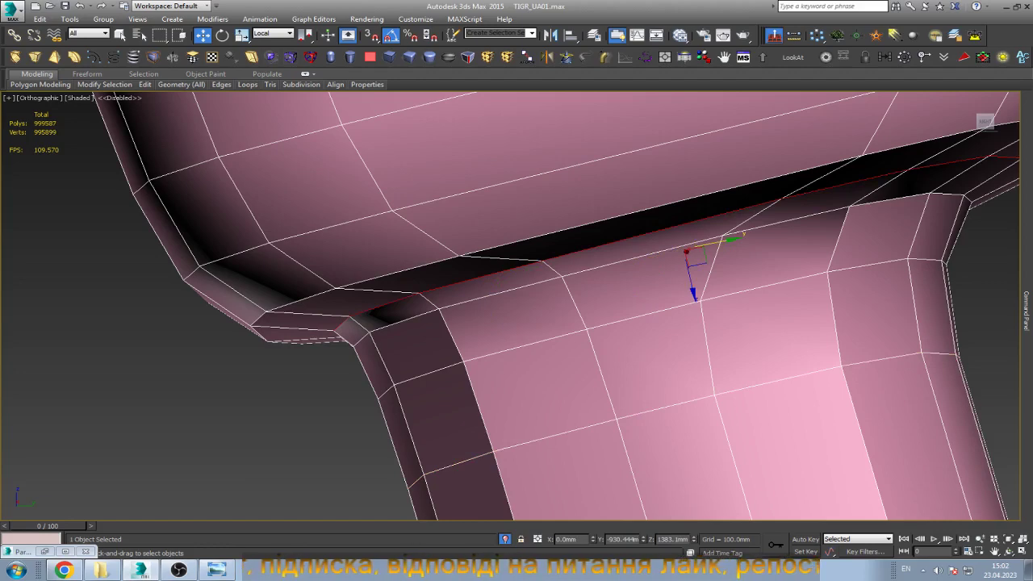
key(ctrl+BackSpace)
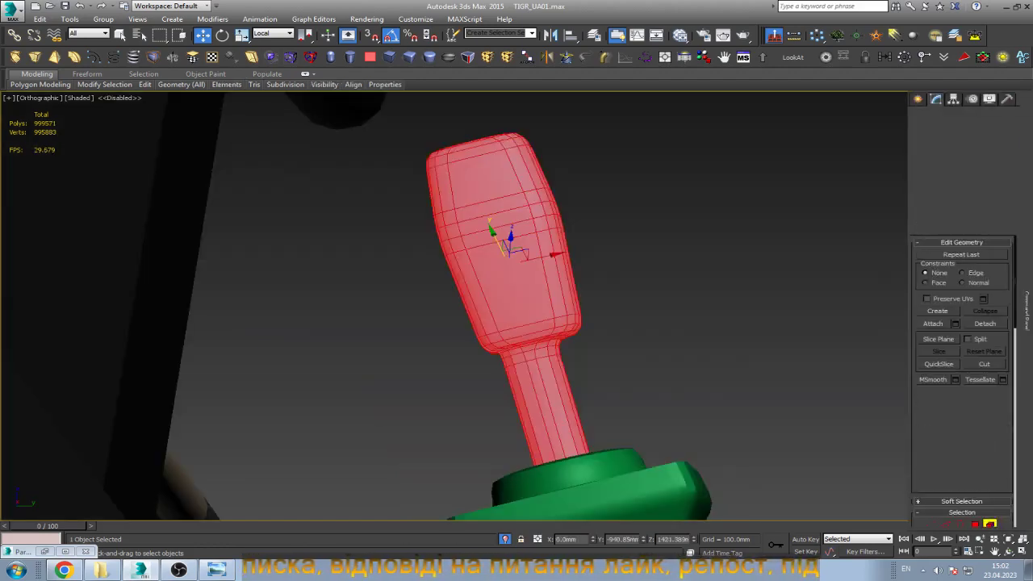
Put the lever's polygons in smoothing group 30.
scroll(962, 379, down, 3)
scroll(961, 379, down, 2)
scroll(961, 379, down, 5)
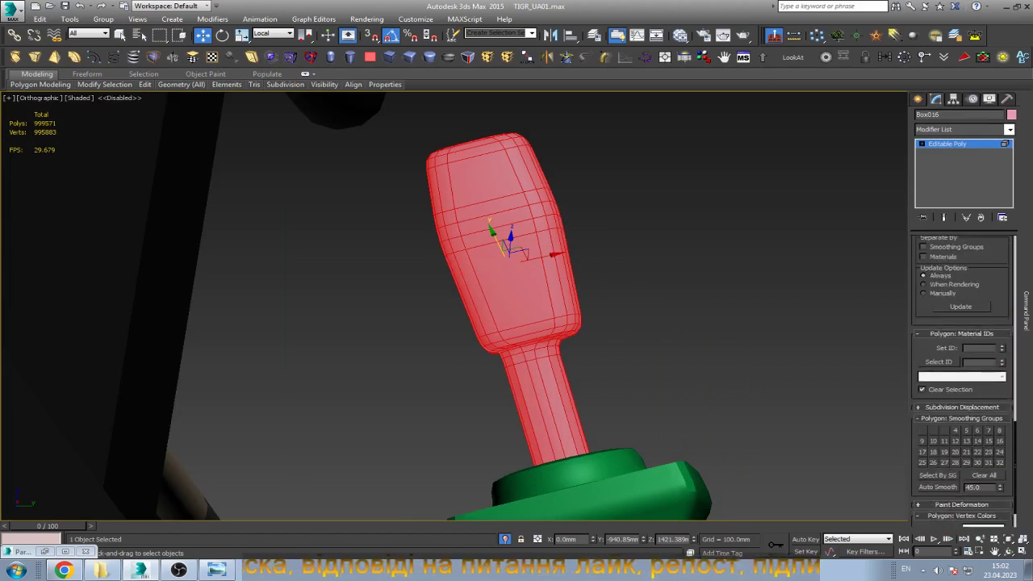
click(977, 462)
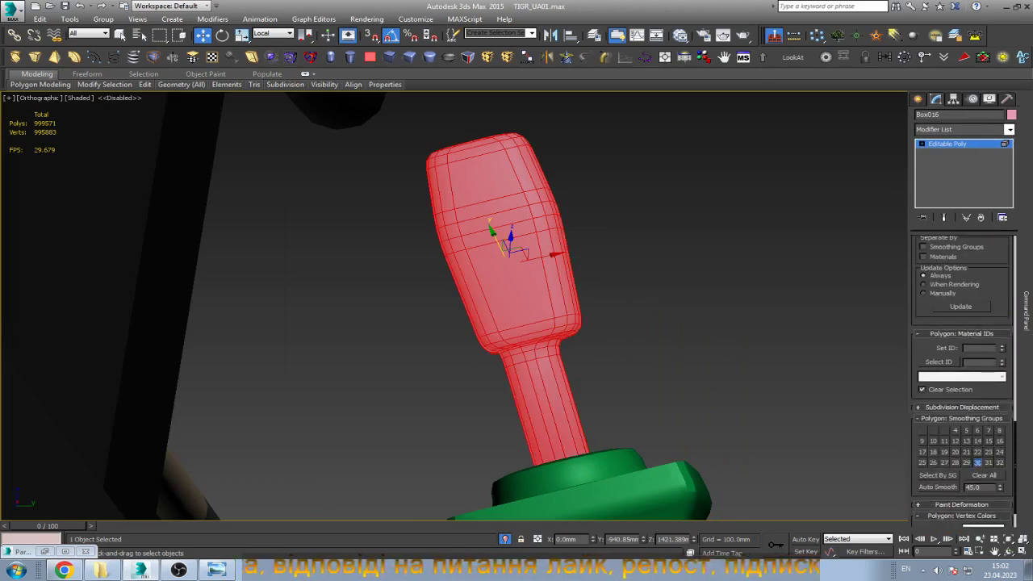
key(4)
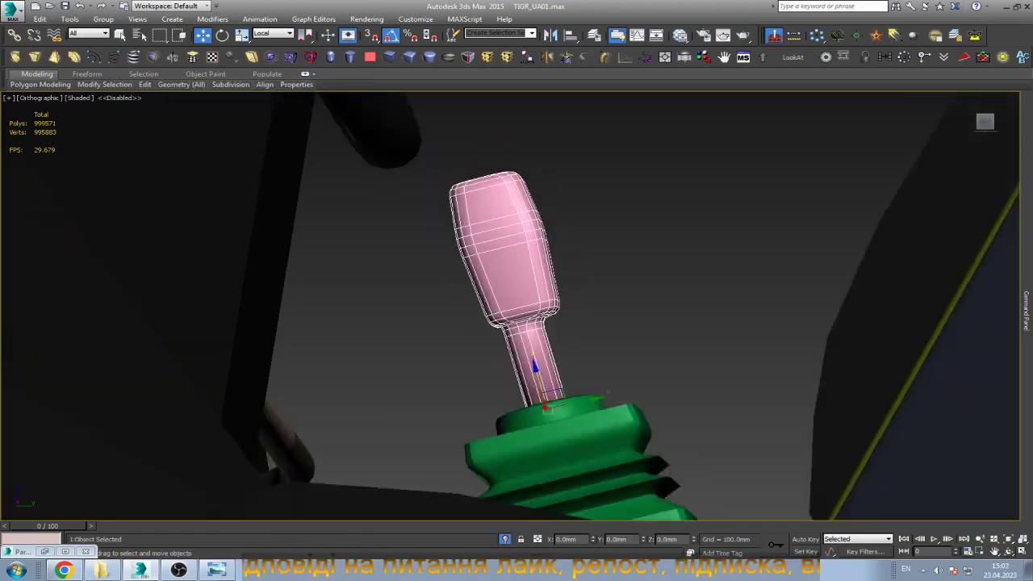
click(1008, 551)
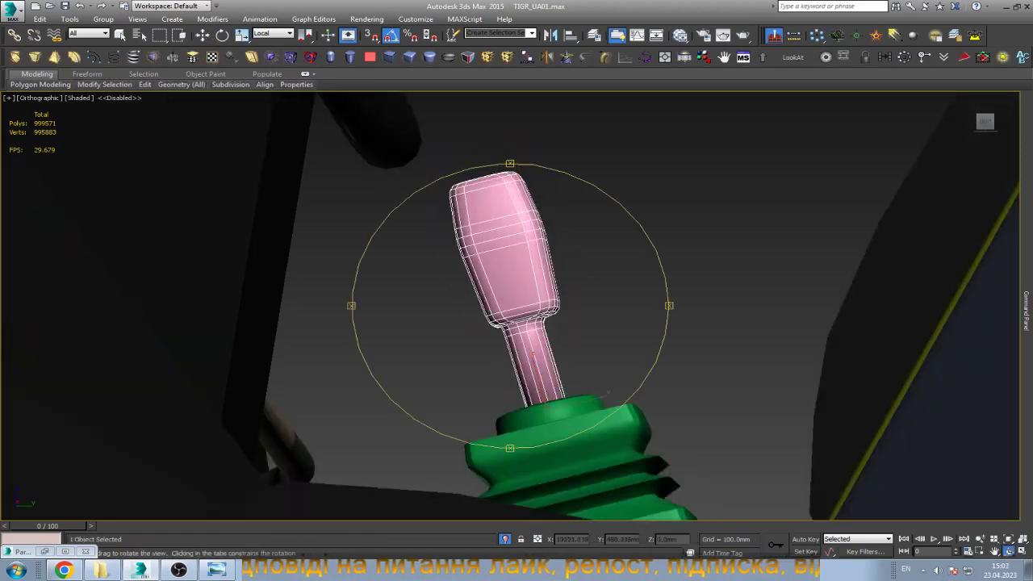
drag(564, 242, 613, 258)
right_click(613, 258)
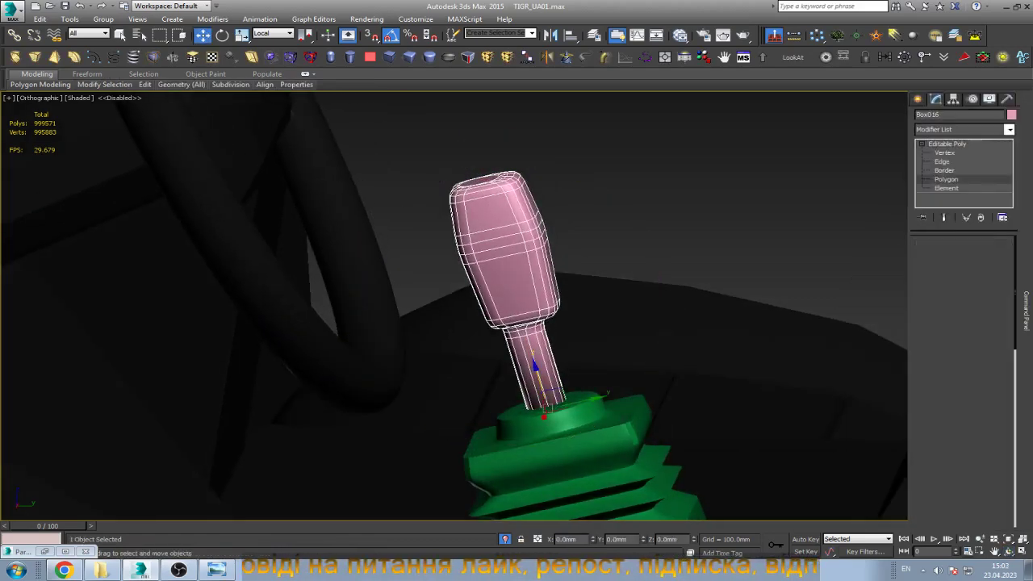
Delete the polygon at the base of the lever's stick.
key(4)
drag(535, 380, 701, 473)
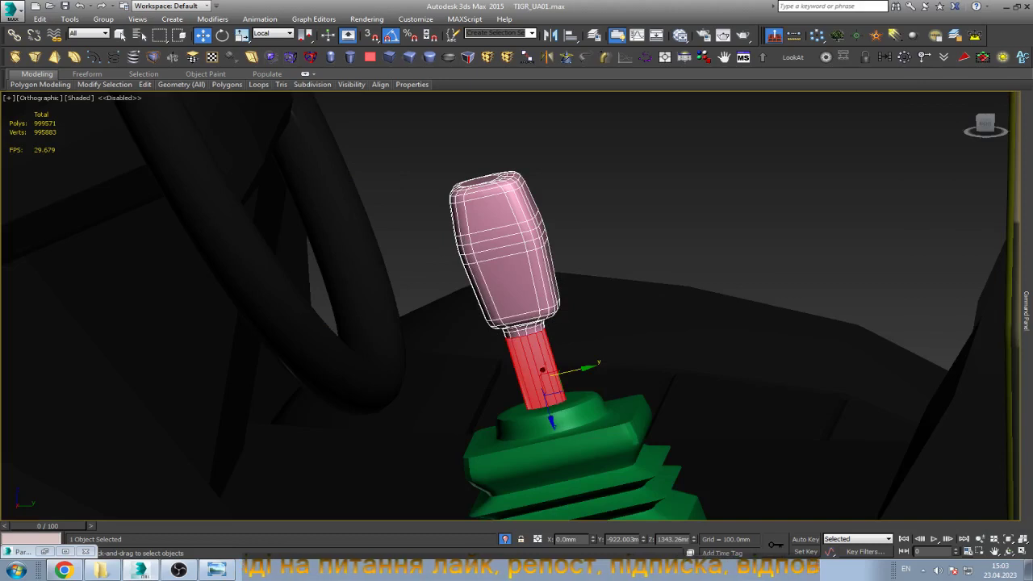
drag(497, 351, 649, 457)
key(Delete)
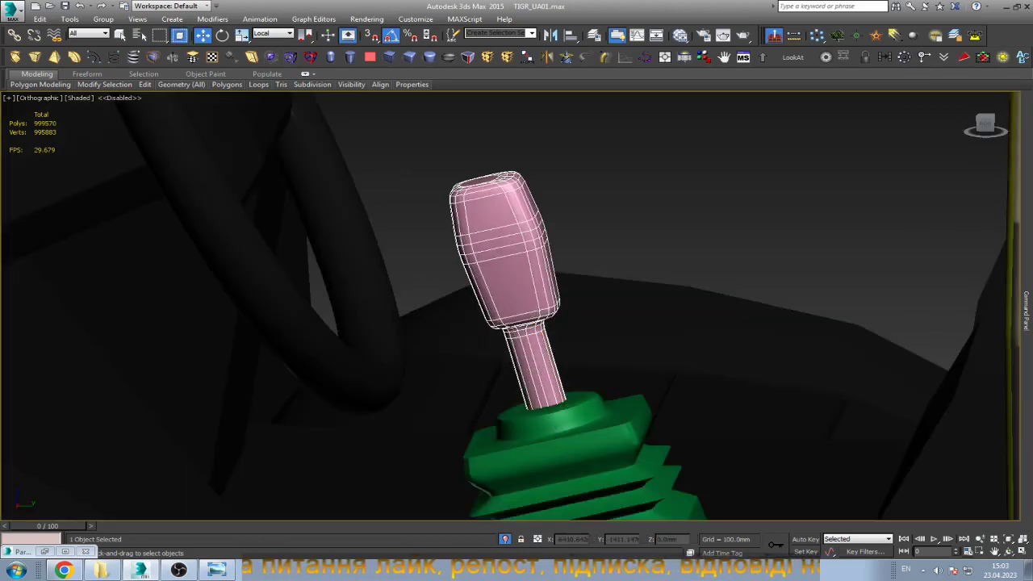
Scale the knob's top cap down to a thin sliver.
scroll(484, 161, up, 5)
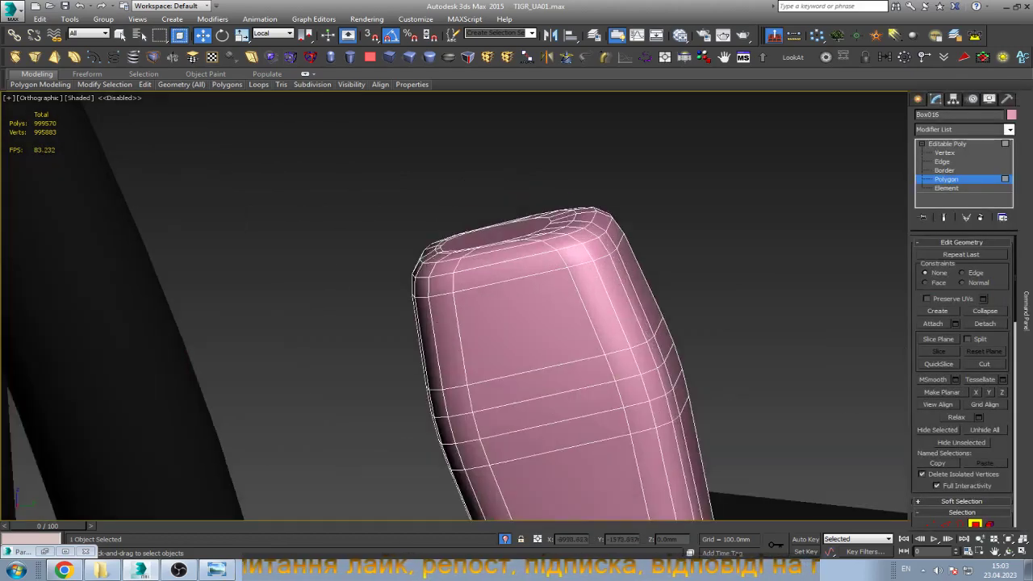
click(523, 232)
scroll(526, 230, up, 3)
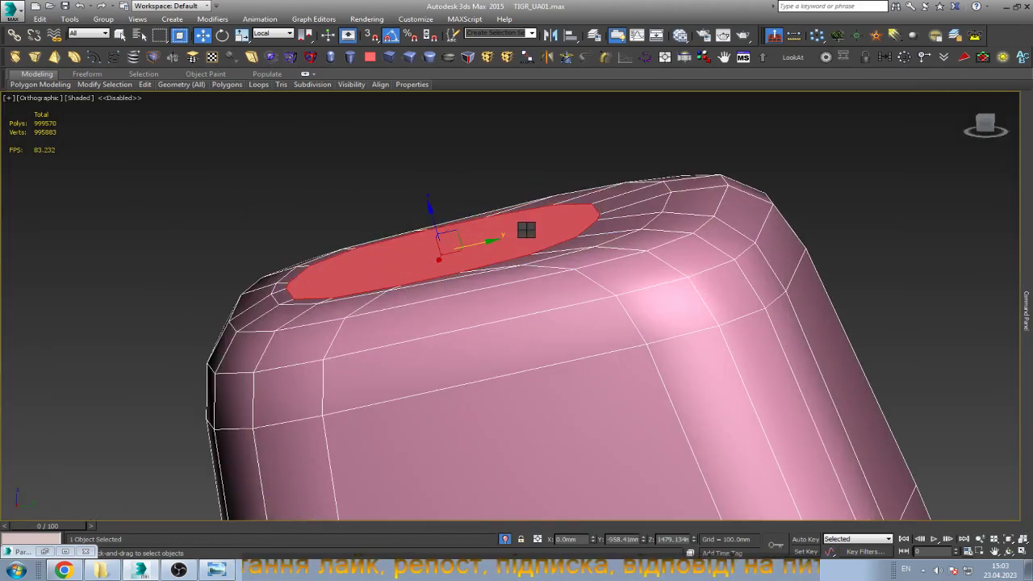
drag(526, 230, 484, 242)
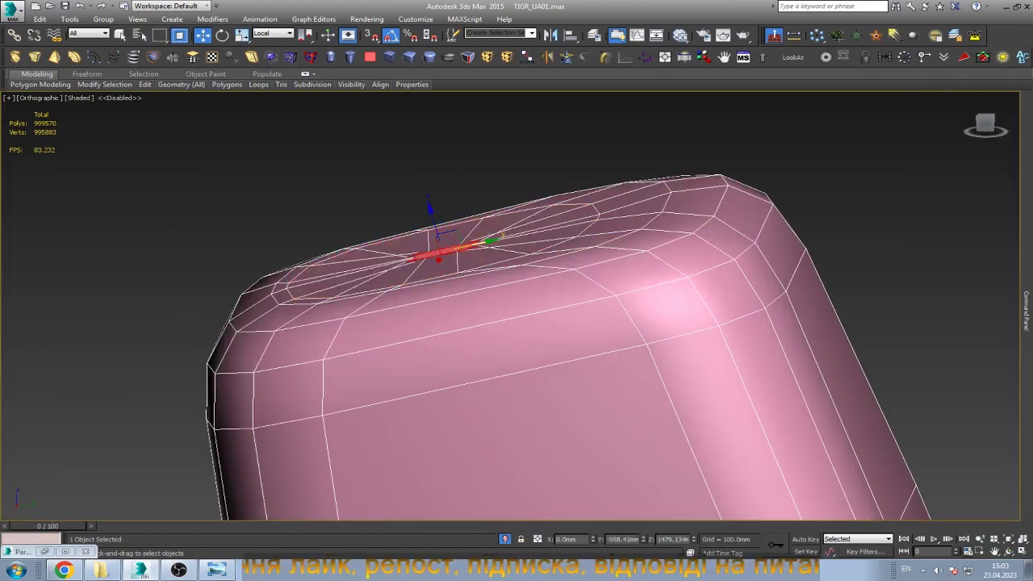
Collapse the knob's top cap into a single point and inspect its edge loop.
key(ctrl+alt+c)
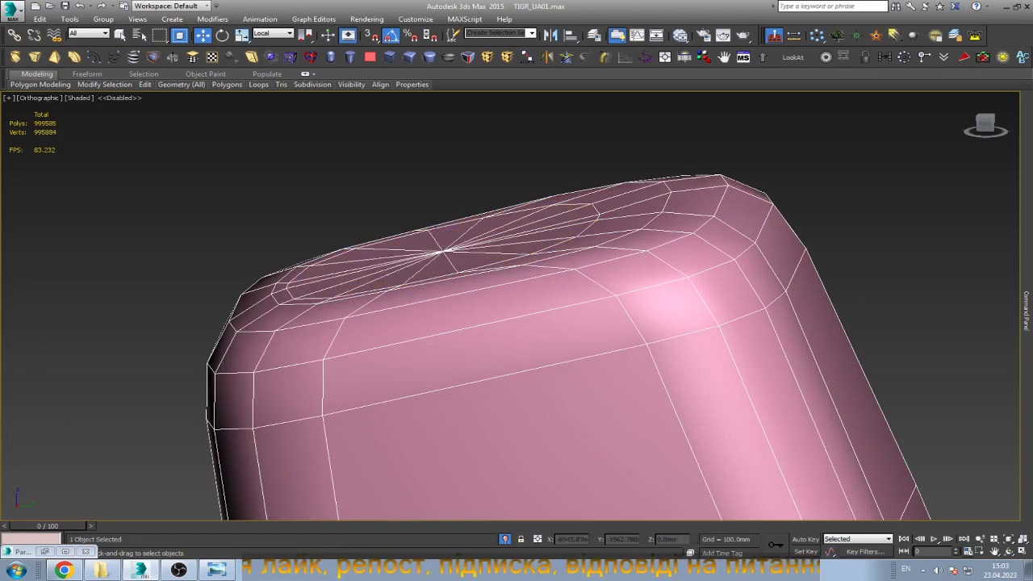
click(1026, 311)
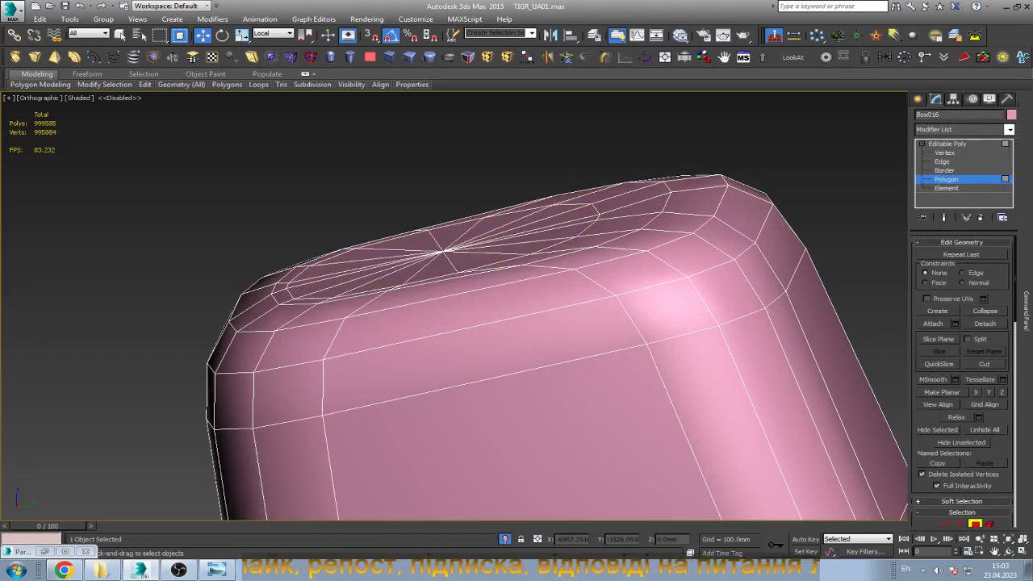
click(964, 160)
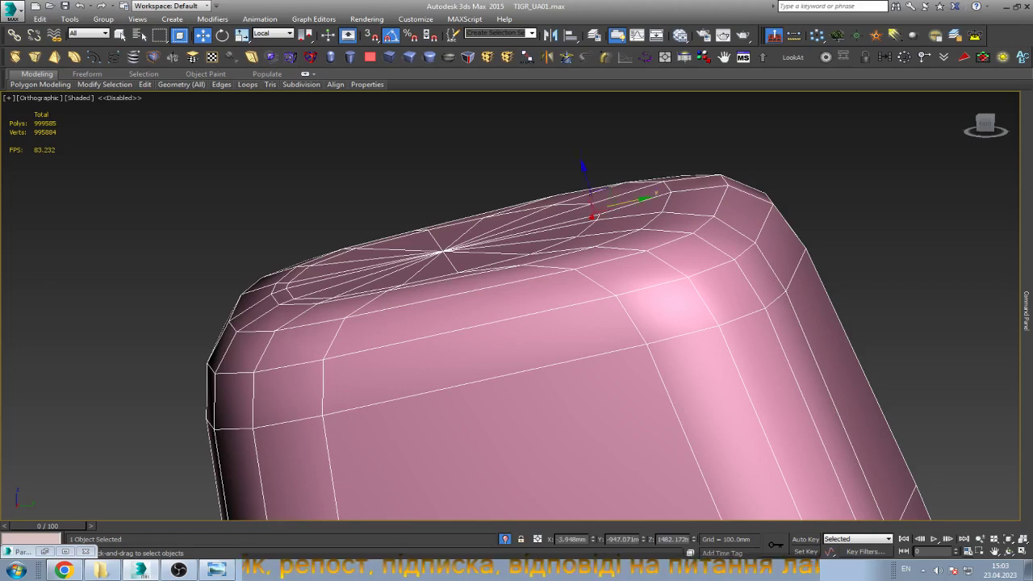
double_click(613, 206)
scroll(631, 205, down, 5)
scroll(631, 205, down, 3)
scroll(631, 205, down, 1)
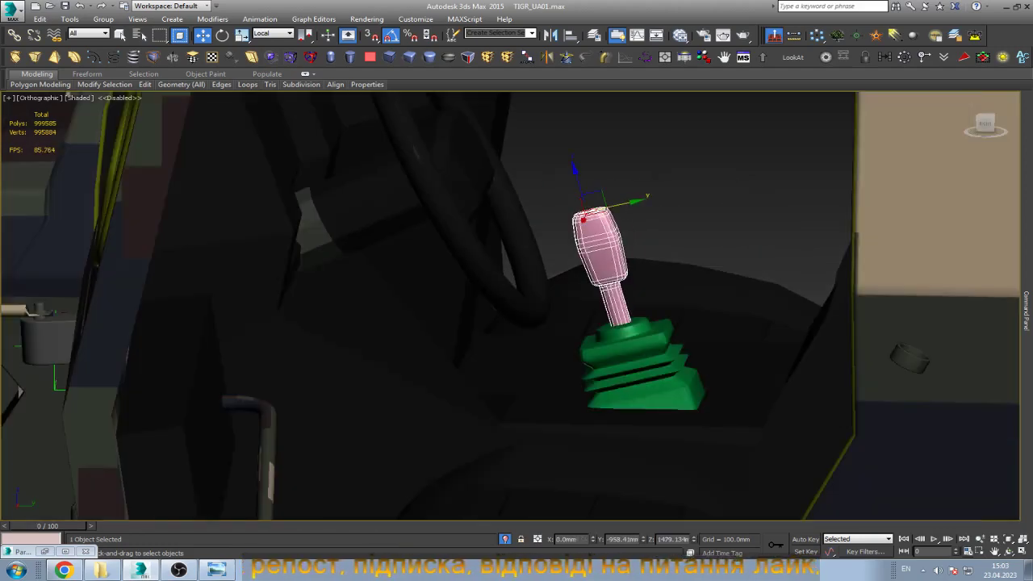
Attach the ribbed boot to the gear lever as one object.
key(2)
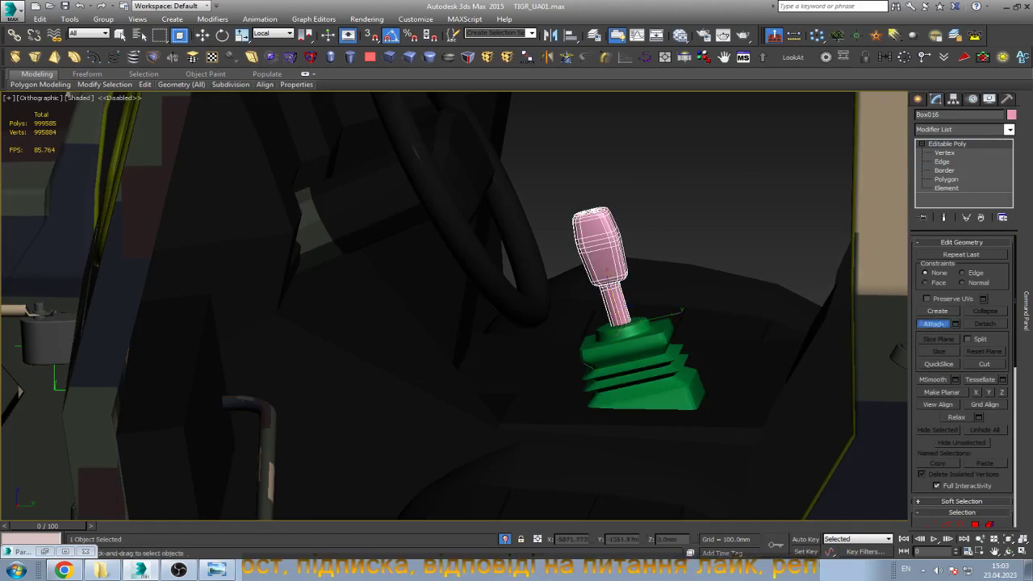
click(637, 363)
scroll(526, 339, down, 3)
Inset the boot's flat top ring tightly around the shaft base.
key(z)
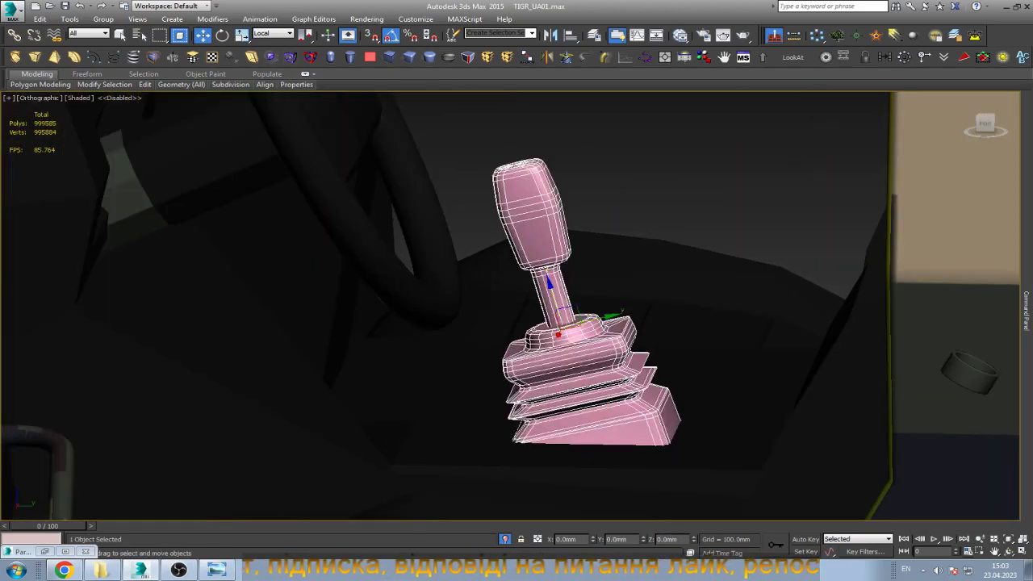
scroll(574, 352, up, 5)
key(4)
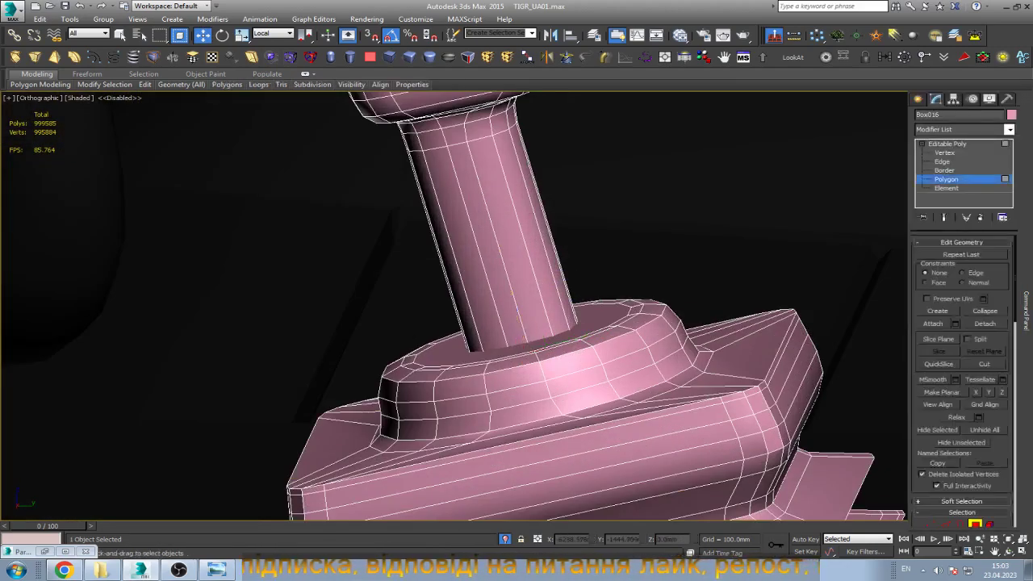
click(602, 314)
scroll(602, 314, up, 3)
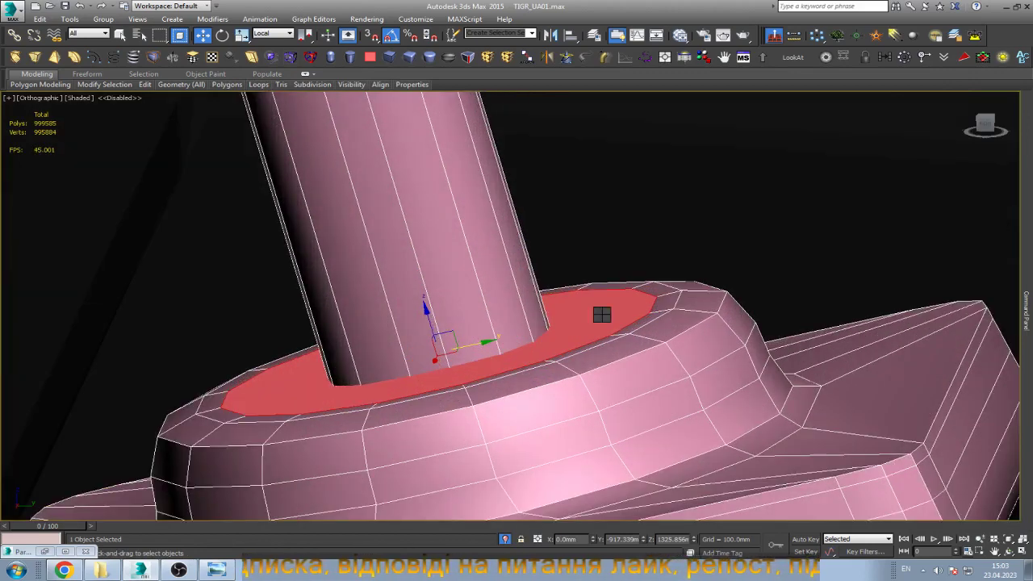
mouse_move(602, 315)
mouse_down()
mouse_move(602, 338)
mouse_move(602, 322)
mouse_up()
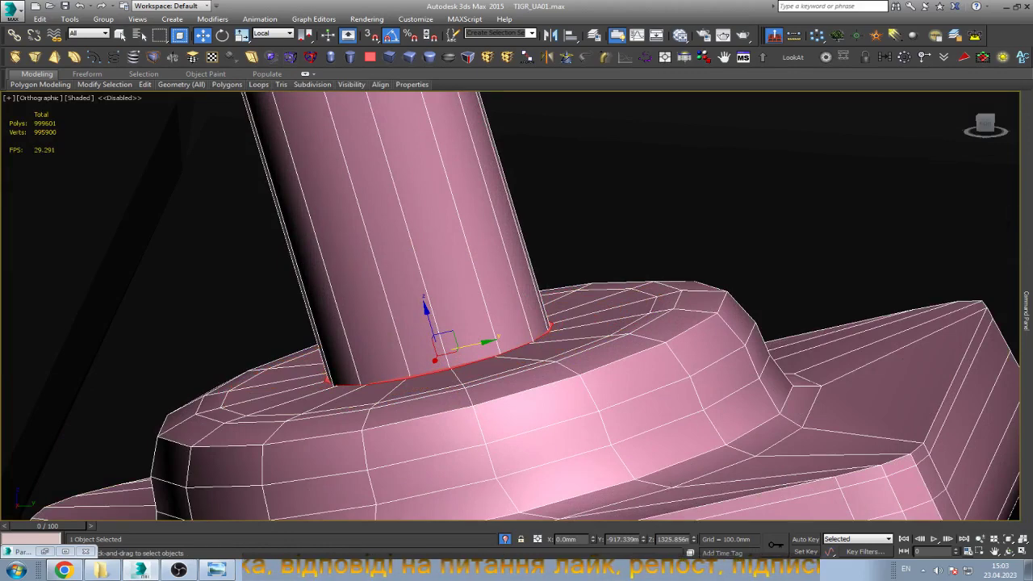
click(946, 143)
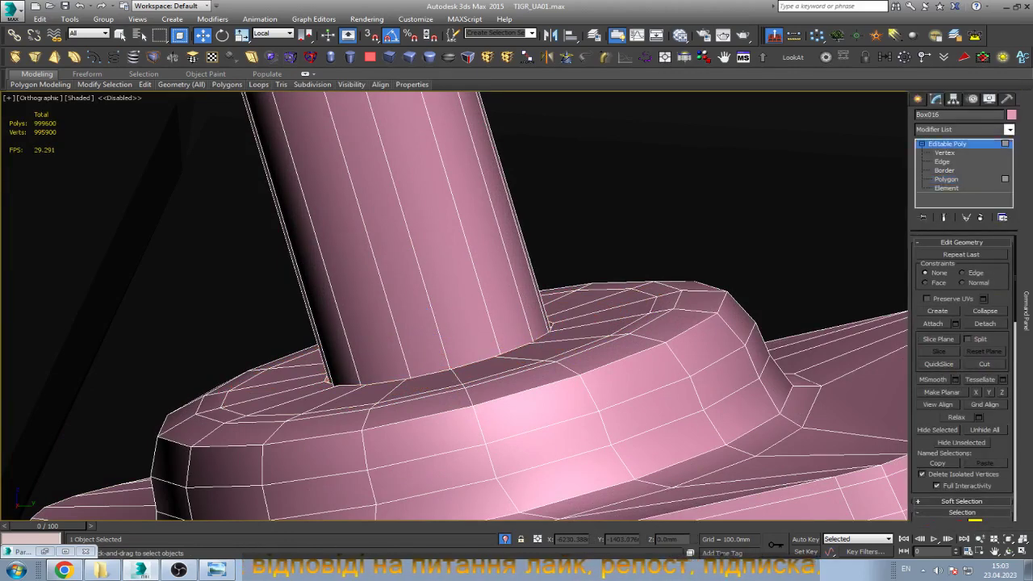
Insert an extra edge loop on the boot with Swift Loop.
scroll(751, 296, down, 10)
scroll(703, 301, up, 10)
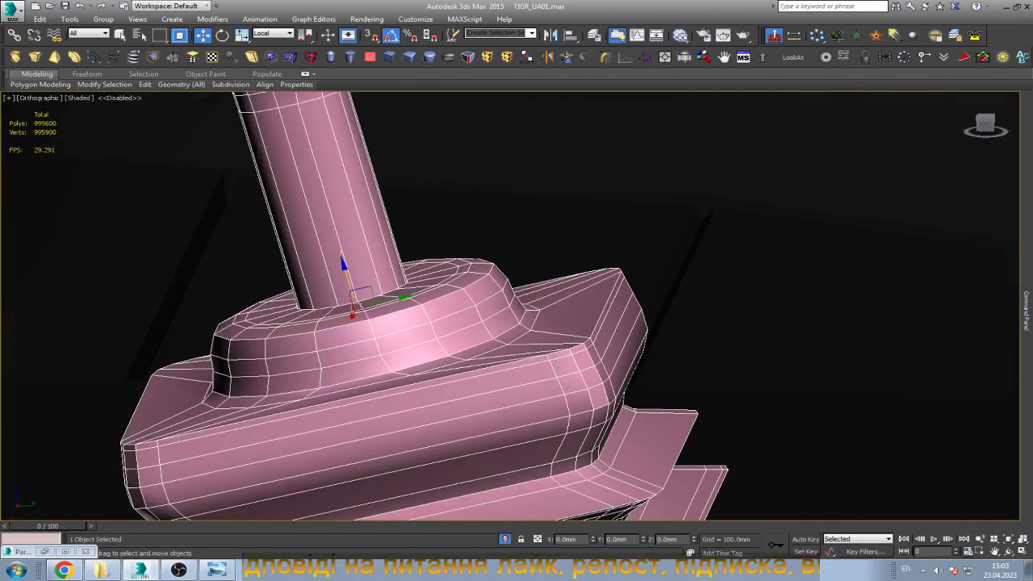
scroll(703, 302, up, 5)
scroll(611, 270, up, 4)
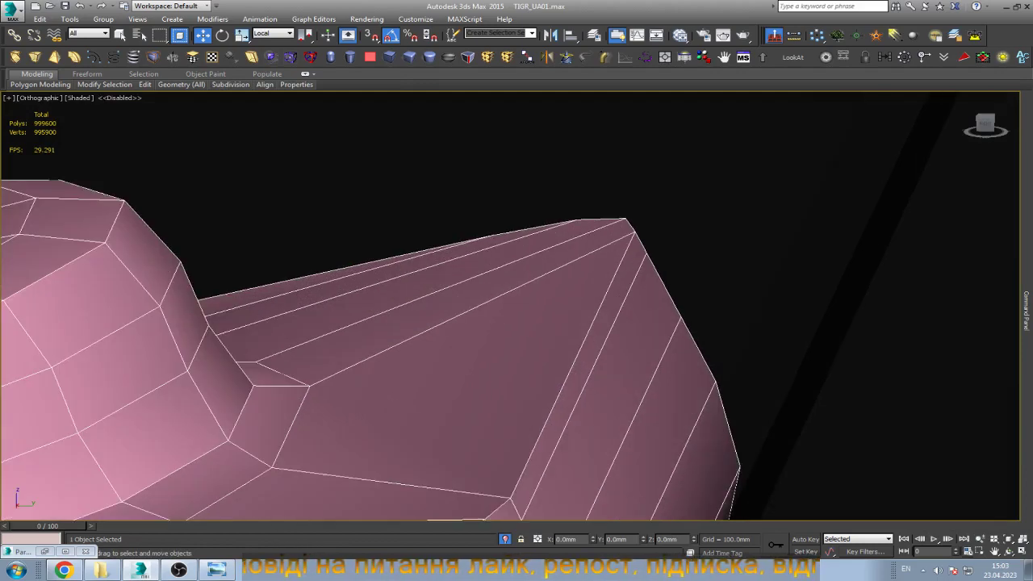
key(alt+shift+w)
scroll(621, 282, down, 5)
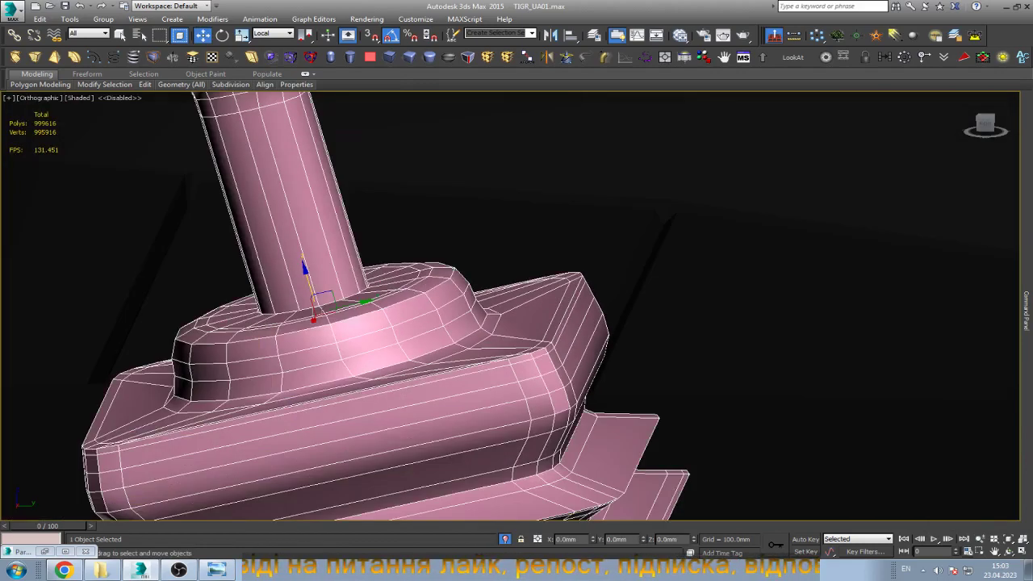
scroll(621, 282, down, 5)
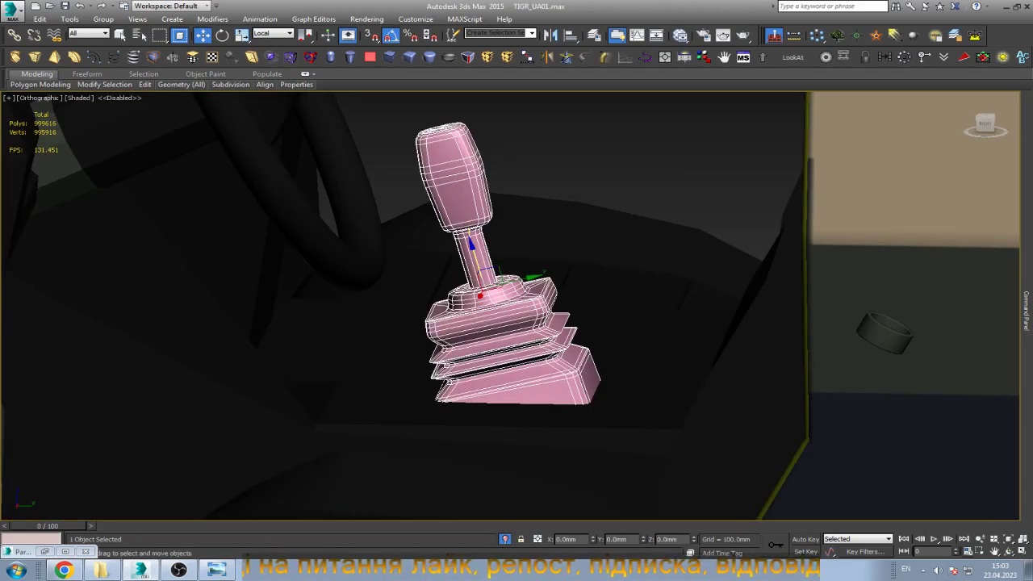
Select every element of the shifter and set Polygon Material ID to 2.
key(5)
key(ctrl+a)
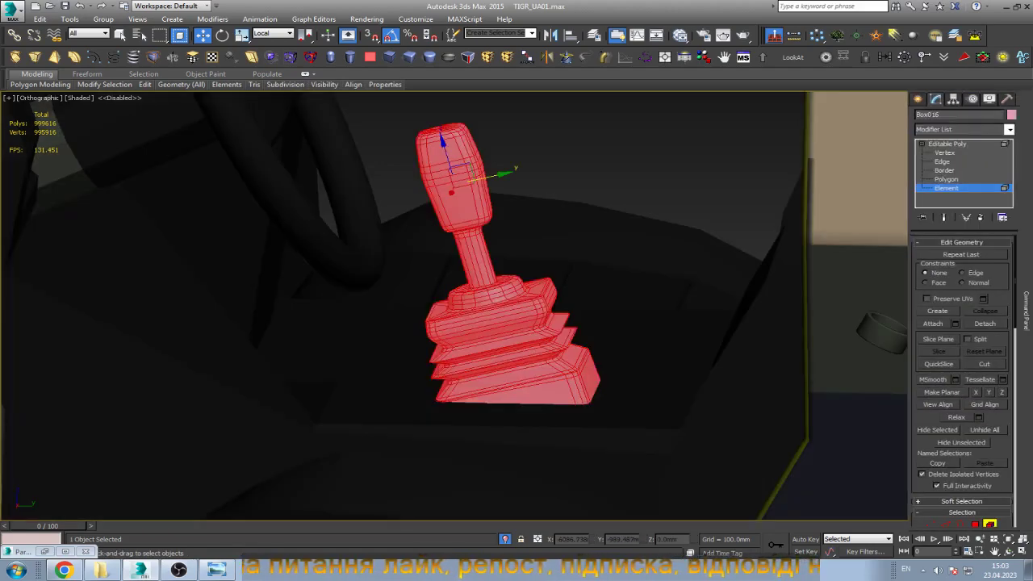
scroll(961, 379, down, 3)
scroll(961, 379, down, 3)
scroll(961, 379, down, 3)
scroll(962, 379, down, 3)
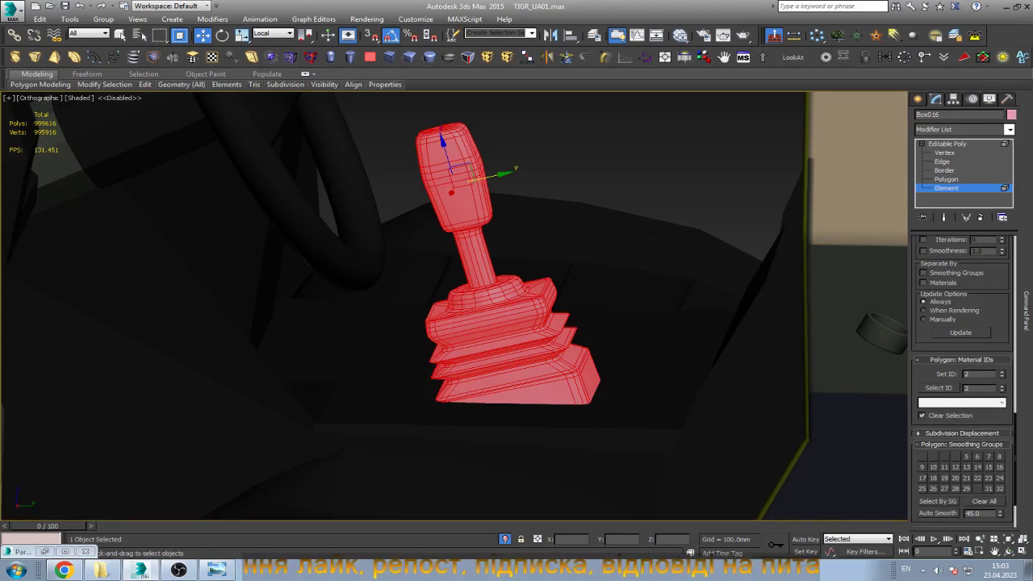
key(5)
key(ctrl+d)
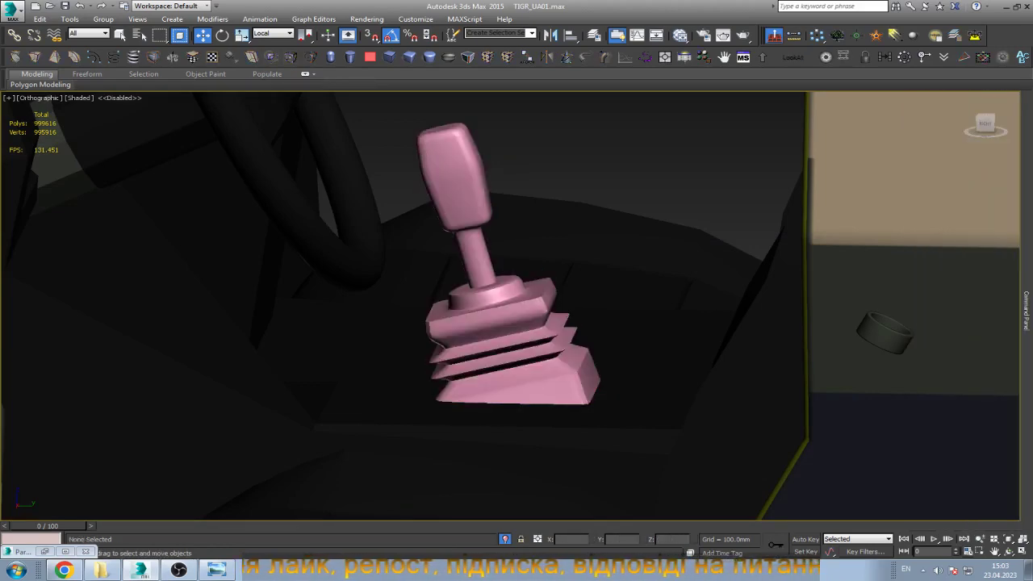
key(ctrl+z)
View the Multi/Sub-Object node in the Slate Material Editor, then close the editor.
click(680, 35)
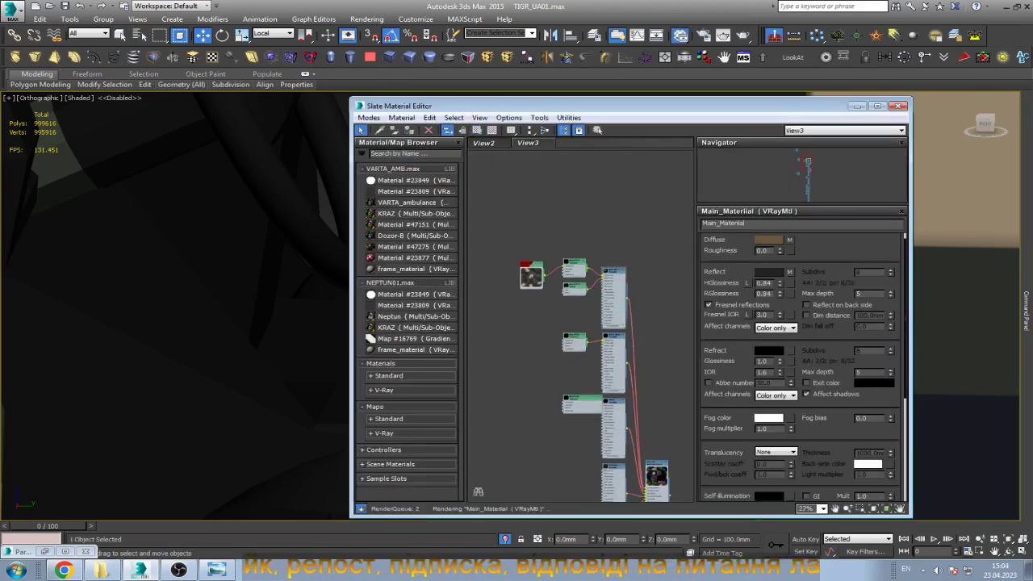
key(z)
scroll(470, 206, up, 5)
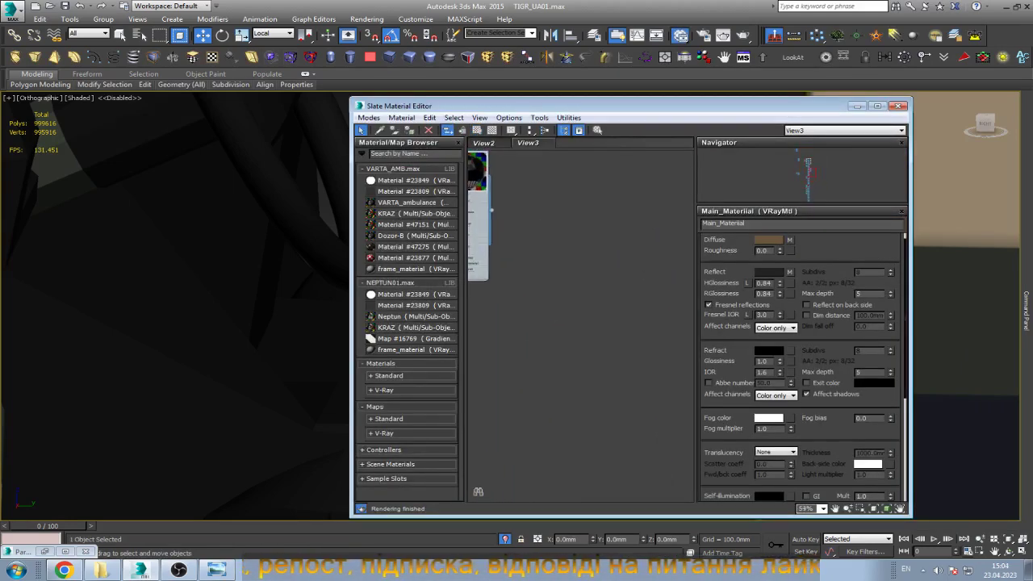
middle_drag(478, 491, 477, 490)
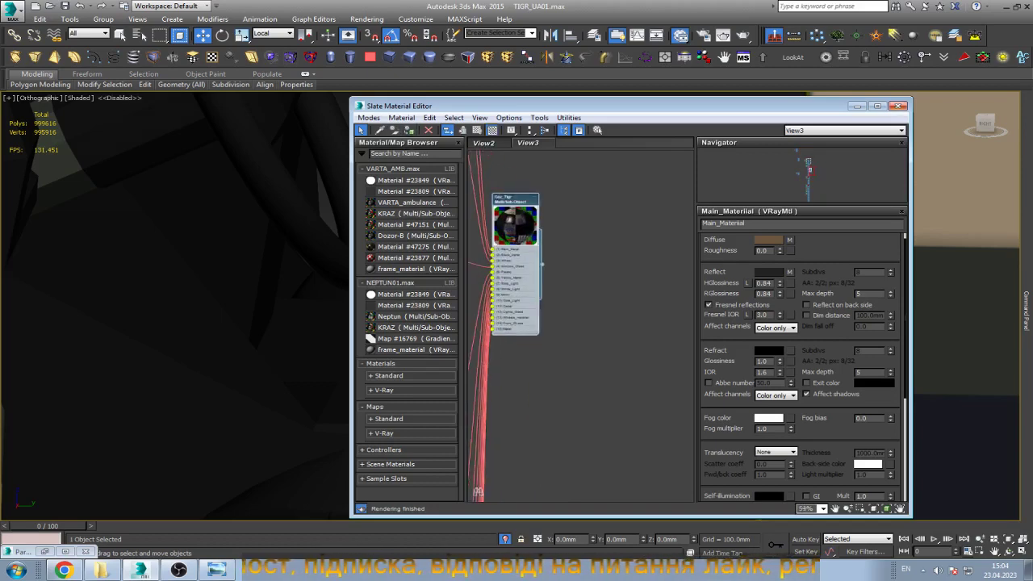
click(896, 106)
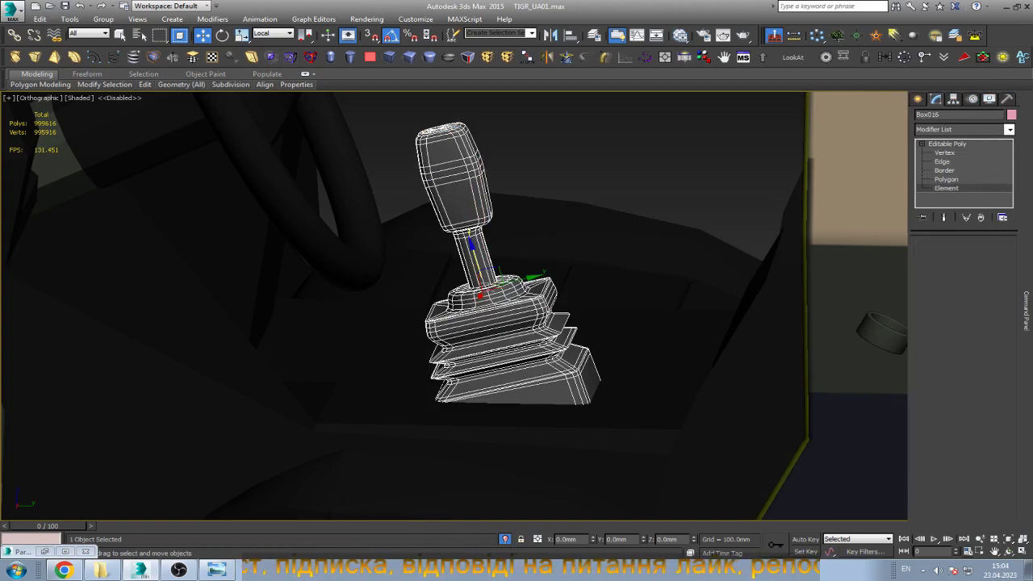
Set the whole gear lever element's material ID to 5 (Plastic).
click(451, 192)
scroll(962, 380, down, 3)
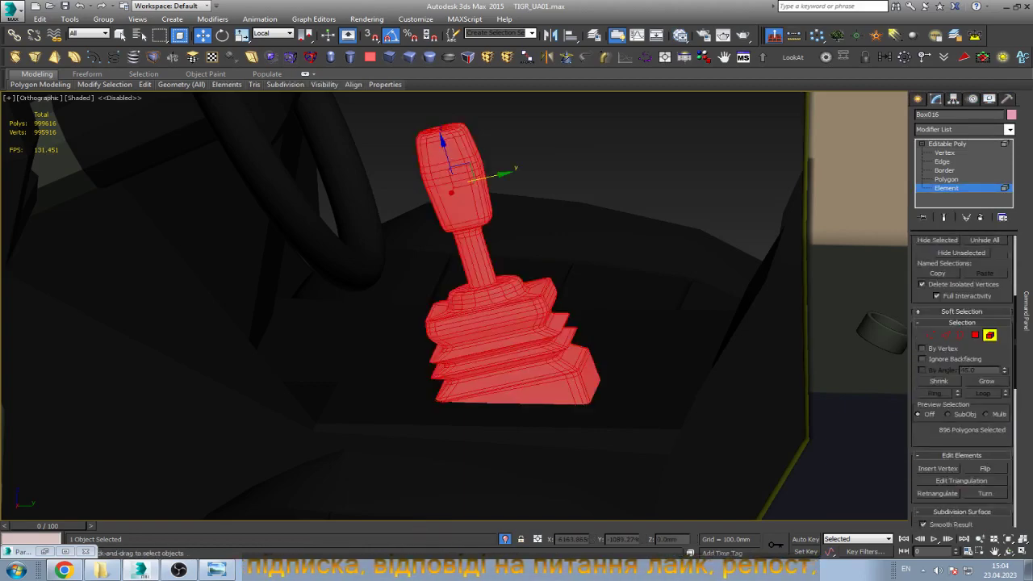
scroll(962, 379, down, 2)
scroll(961, 379, down, 3)
scroll(961, 379, down, 3)
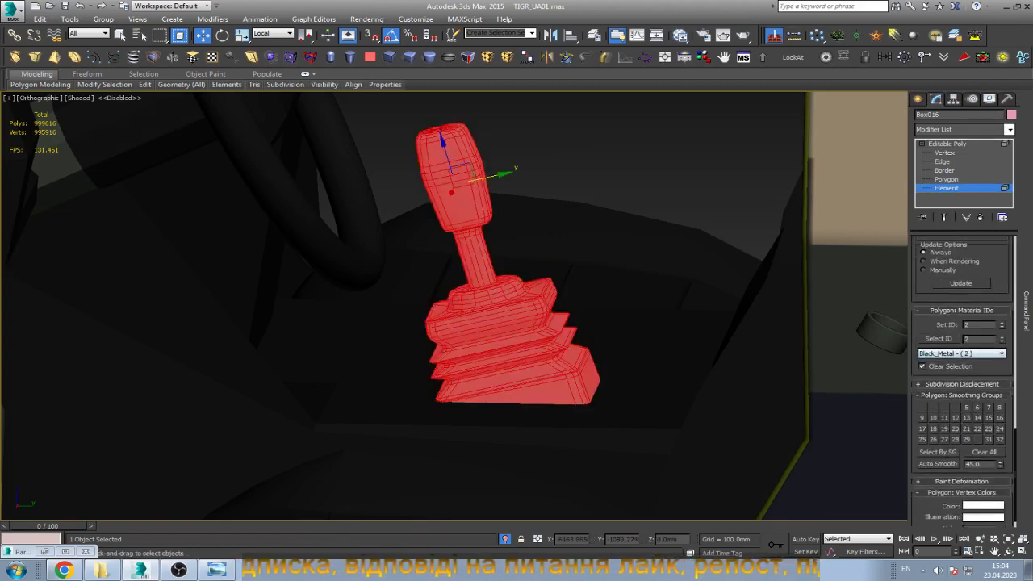
text(3)
key(Return)
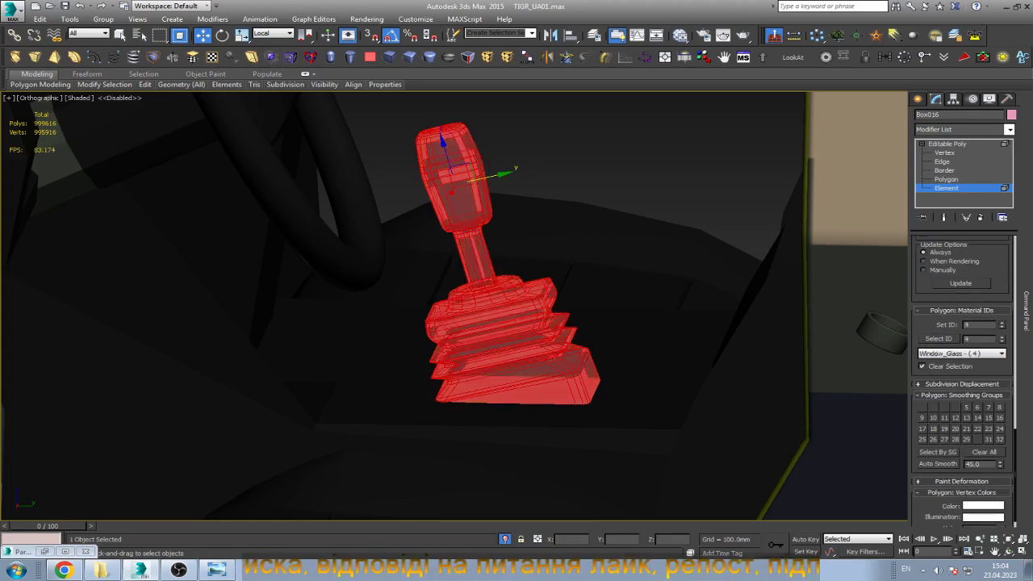
text(5)
key(Return)
click(947, 144)
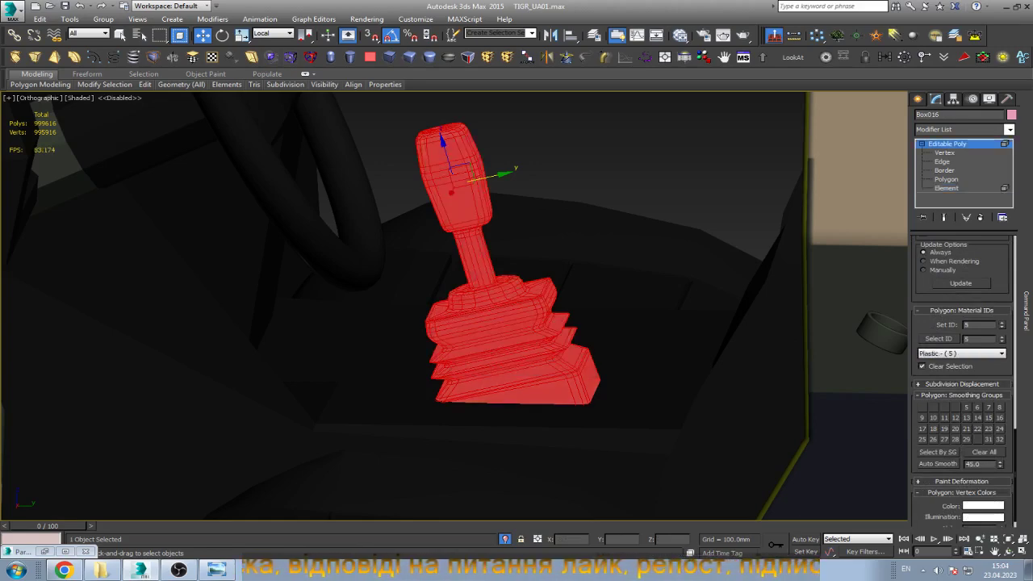
click(646, 468)
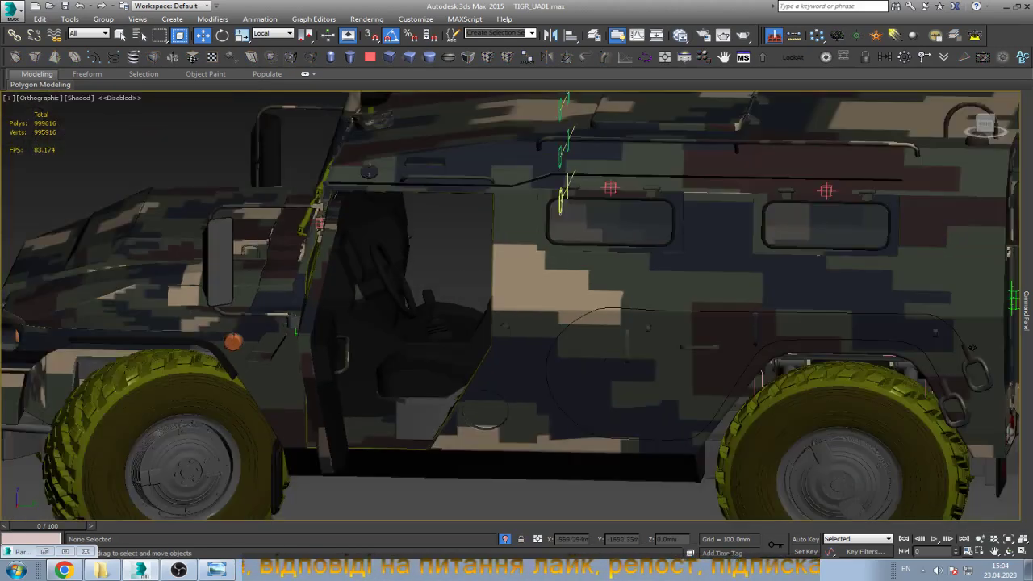
Browse the cab interior and Tigr parade reference photos, then return to the Gaz_Tigr ref folder.
click(217, 570)
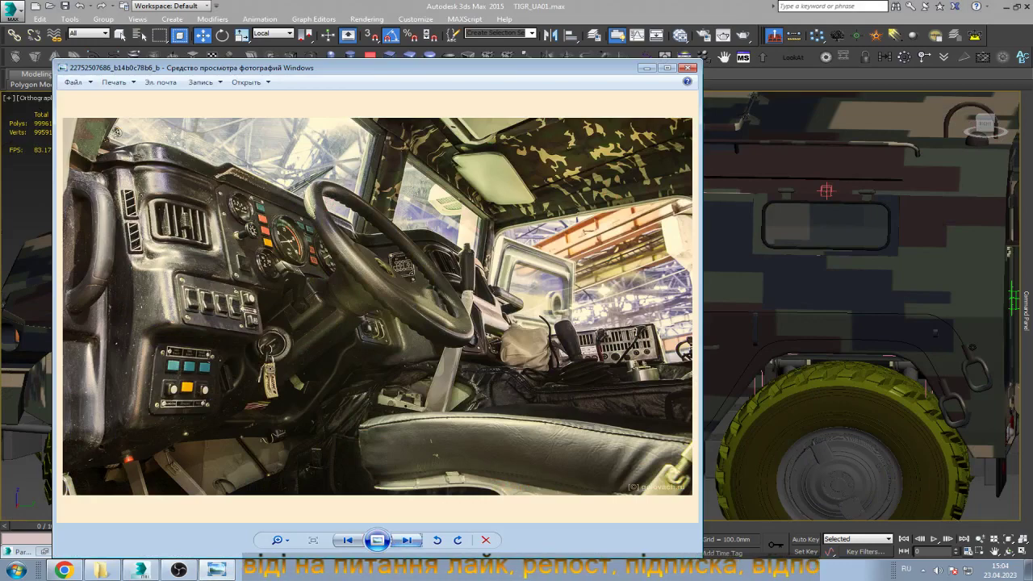
key(Right)
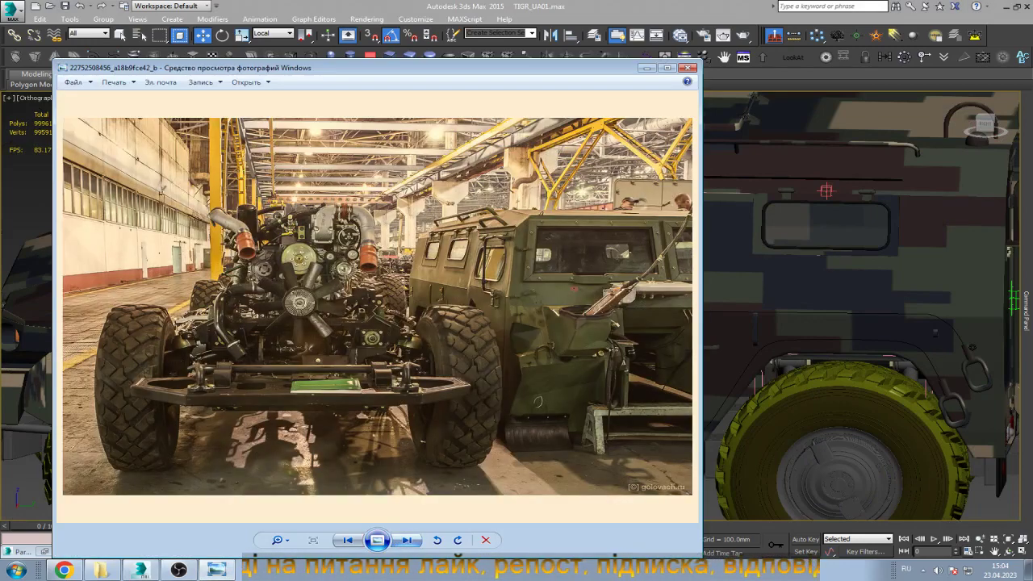
key(Right)
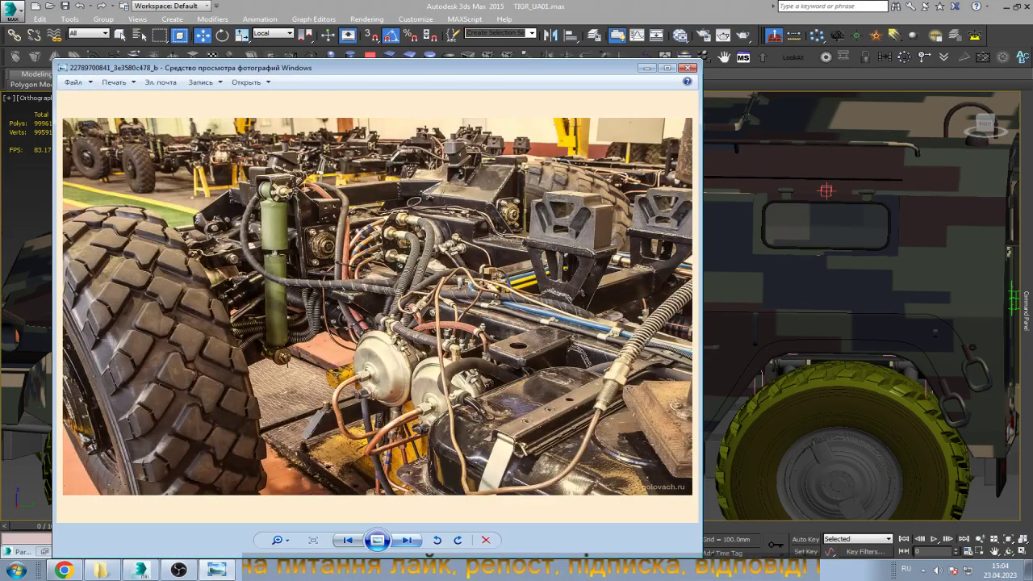
key(Right)
key(Right)
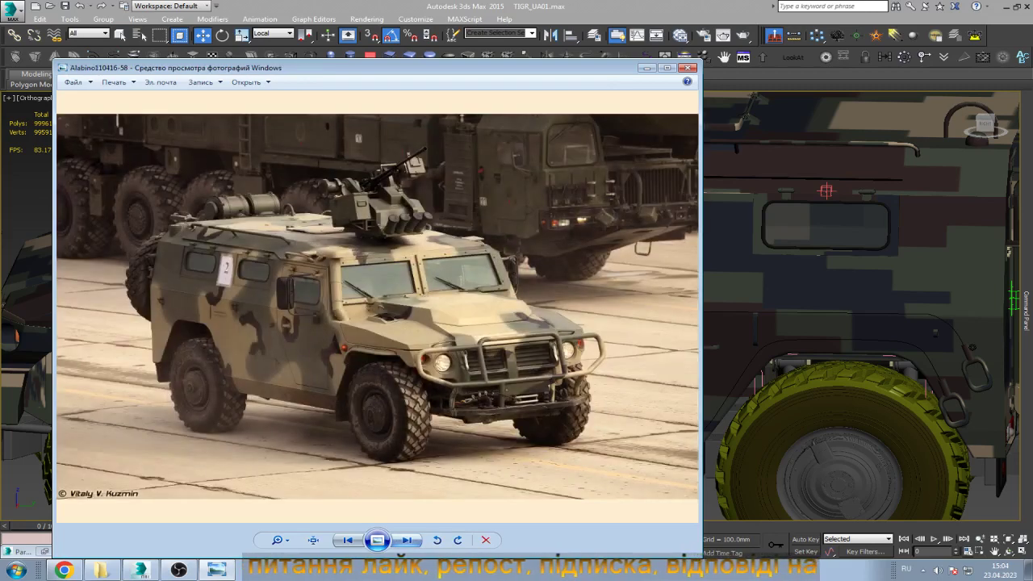
key(Right)
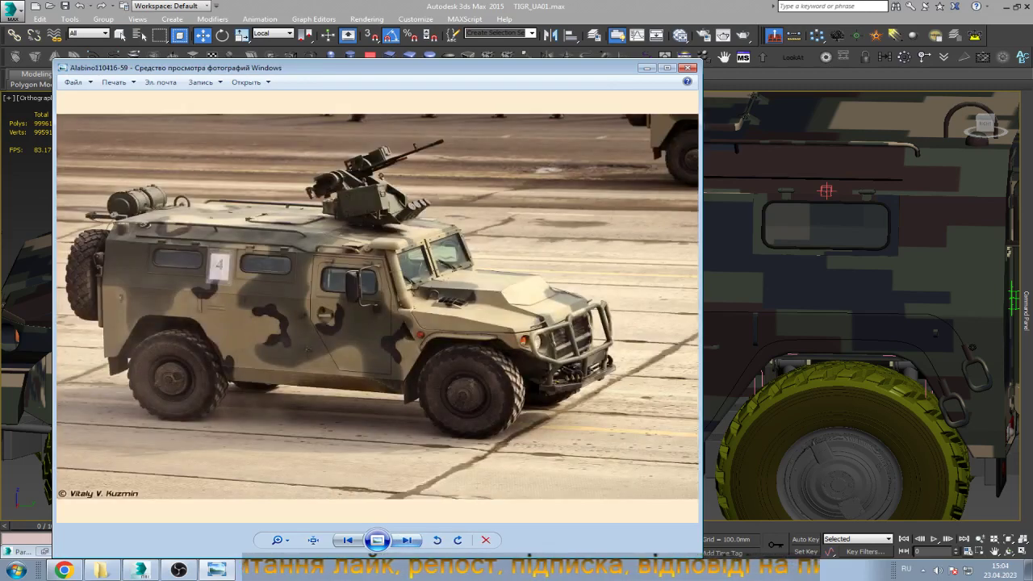
key(Right)
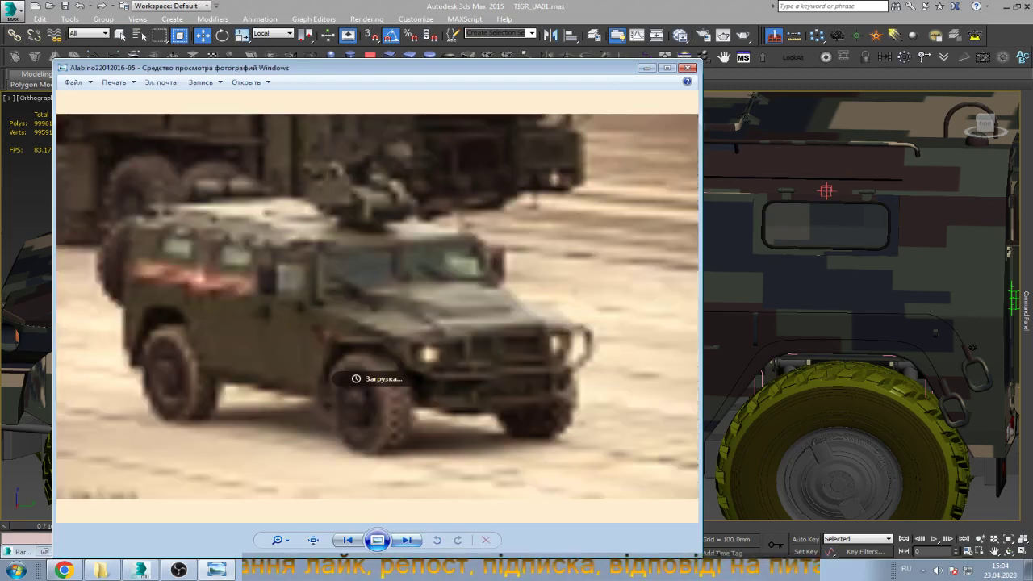
key(Right)
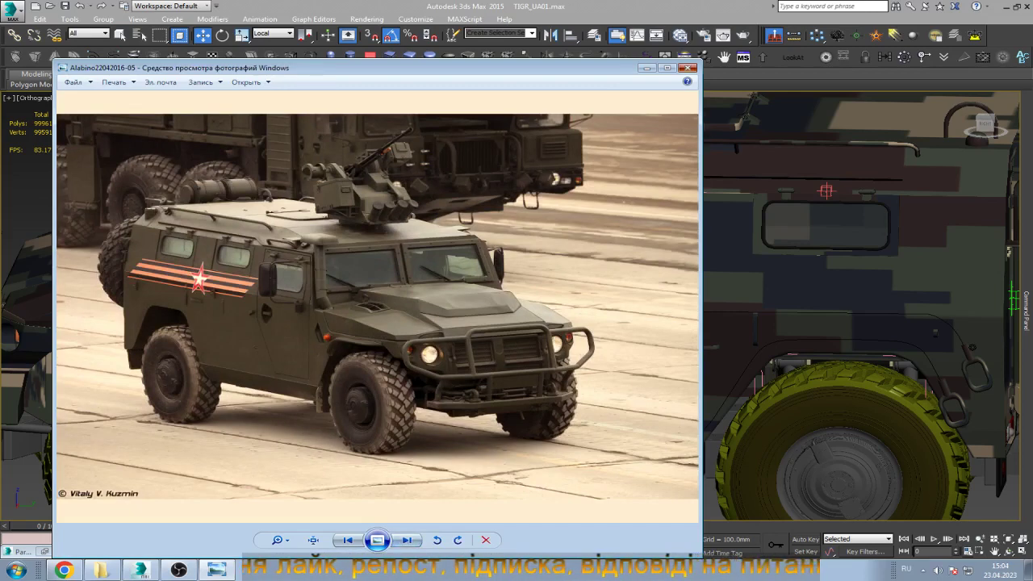
click(687, 67)
click(100, 570)
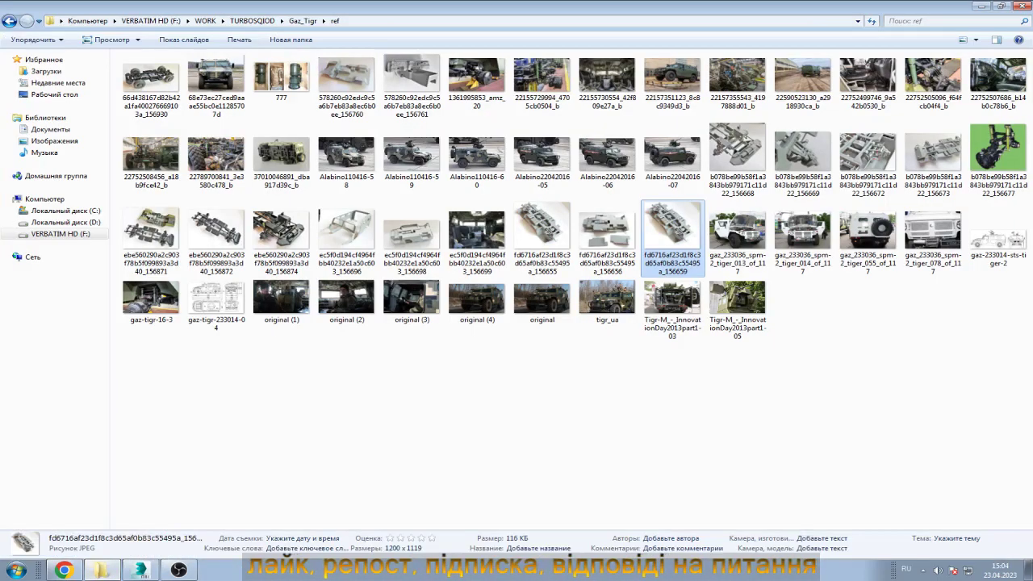
Open the tigr_ua photo in Windows Photo Viewer and zoom in on the vehicle's camouflage pattern.
click(672, 302)
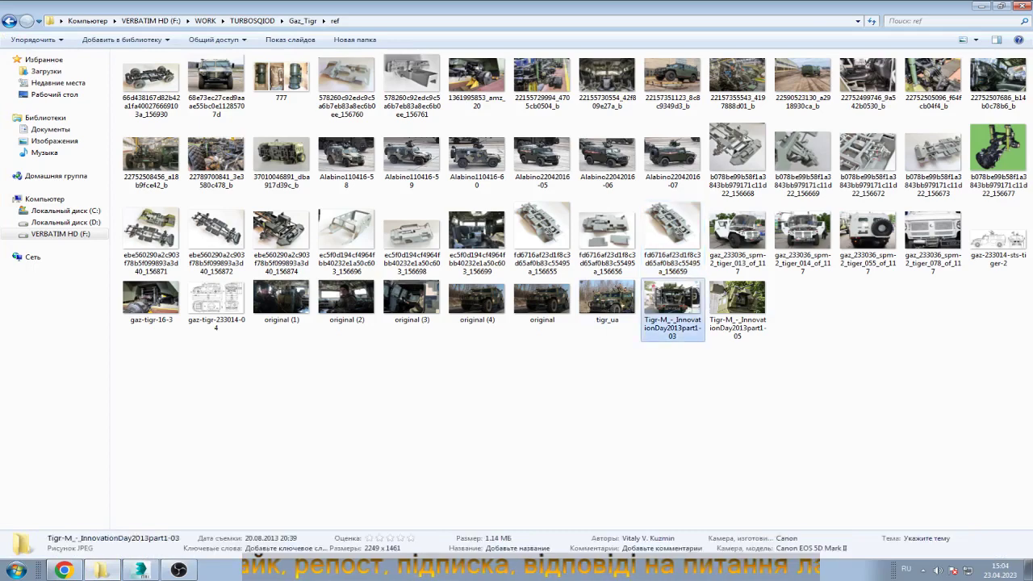
double_click(607, 302)
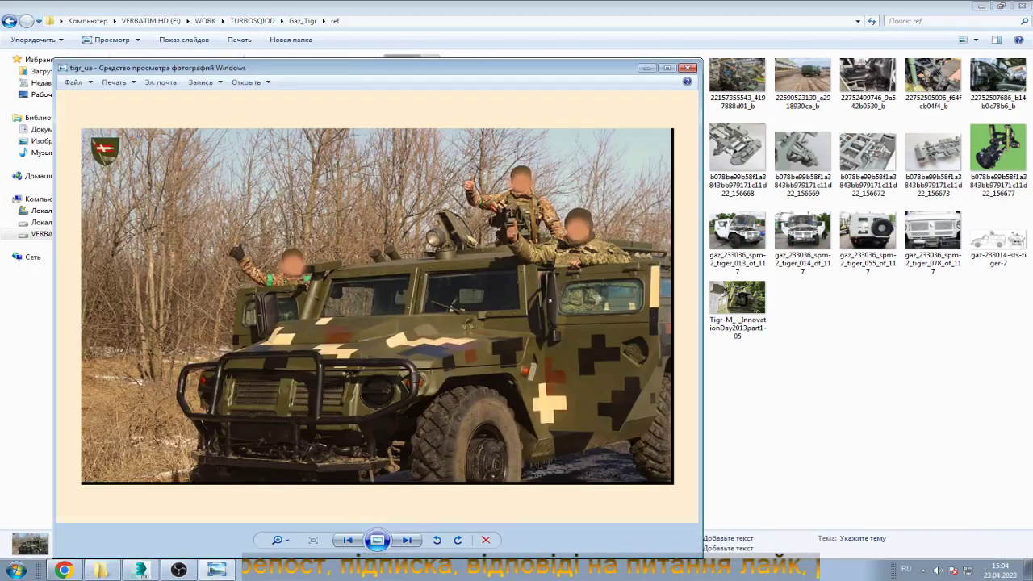
scroll(518, 213, up, 2)
scroll(518, 213, up, 2)
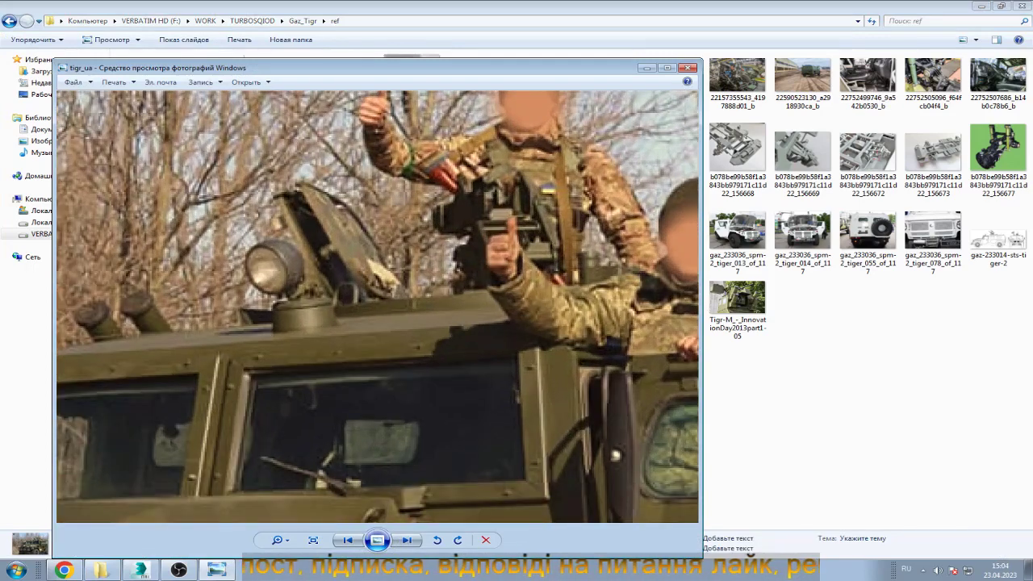
scroll(377, 306, down, 1)
scroll(376, 306, down, 2)
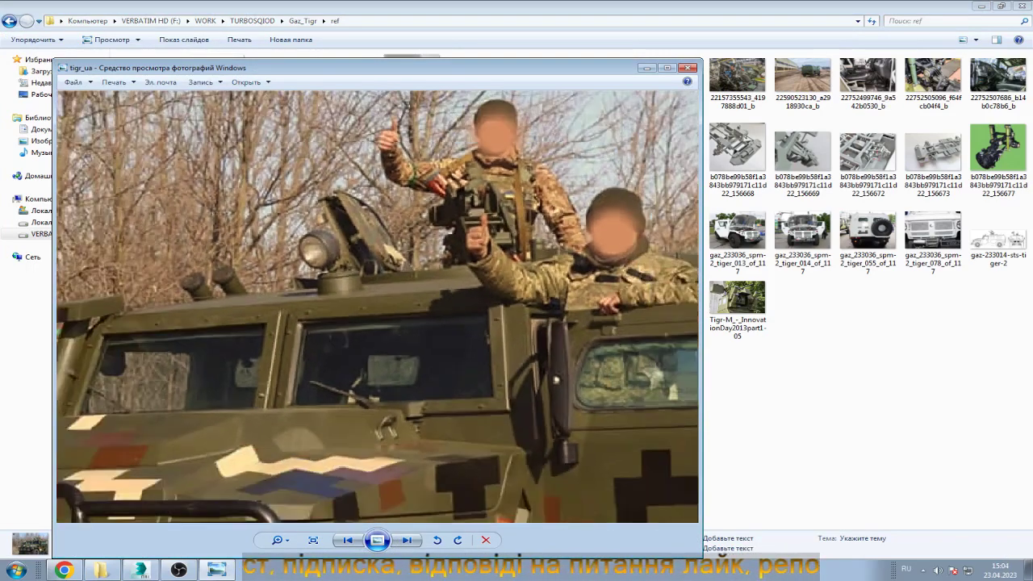
scroll(377, 307, up, 1)
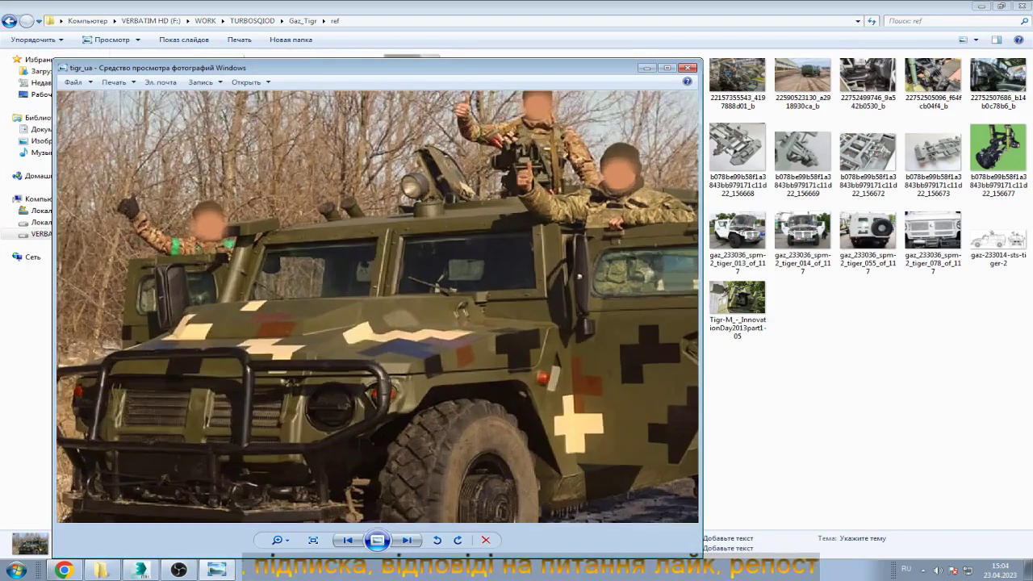
scroll(377, 306, up, 1)
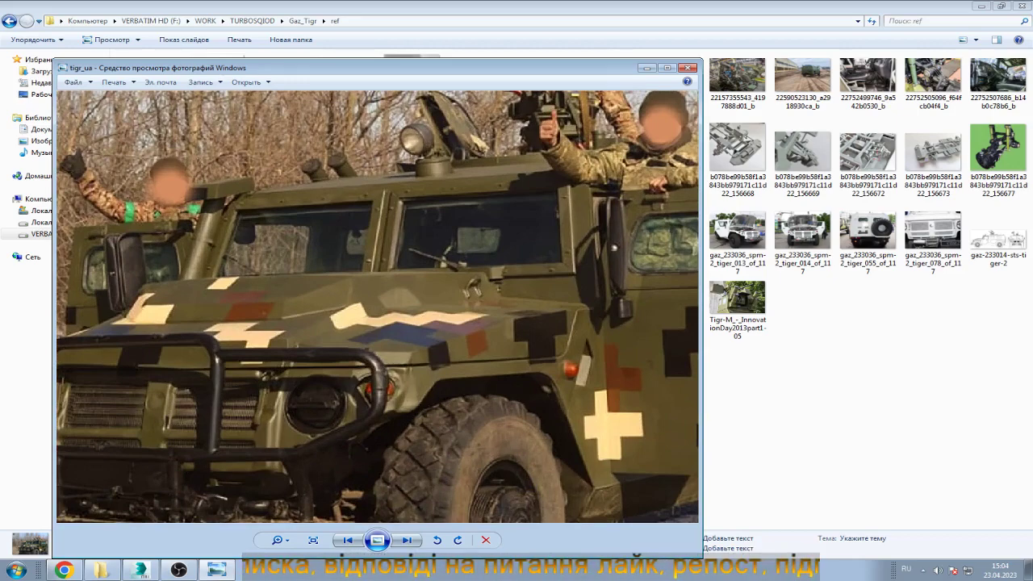
scroll(377, 306, down, 1)
scroll(376, 306, down, 1)
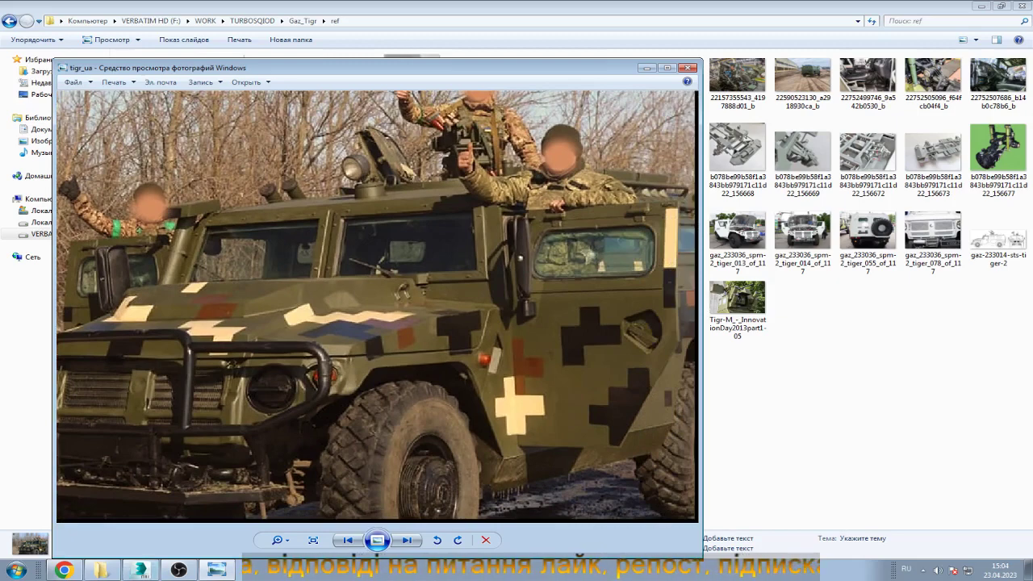
Zoom over the front details, then return to 3ds Max and bring OBS Studio forward.
scroll(250, 414, up, 1)
scroll(249, 414, up, 2)
scroll(249, 414, up, 2)
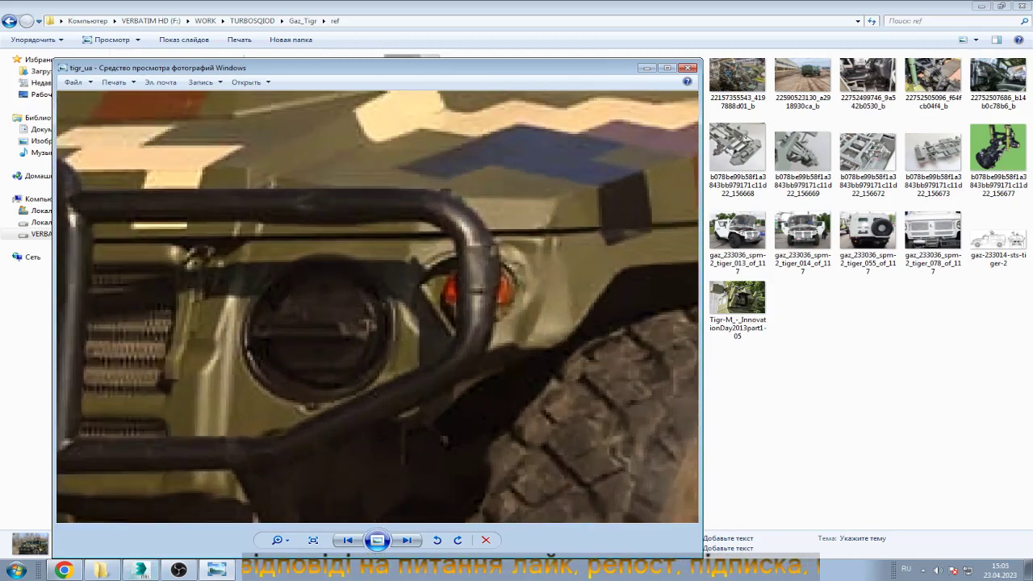
scroll(377, 307, down, 2)
scroll(377, 306, down, 2)
click(141, 570)
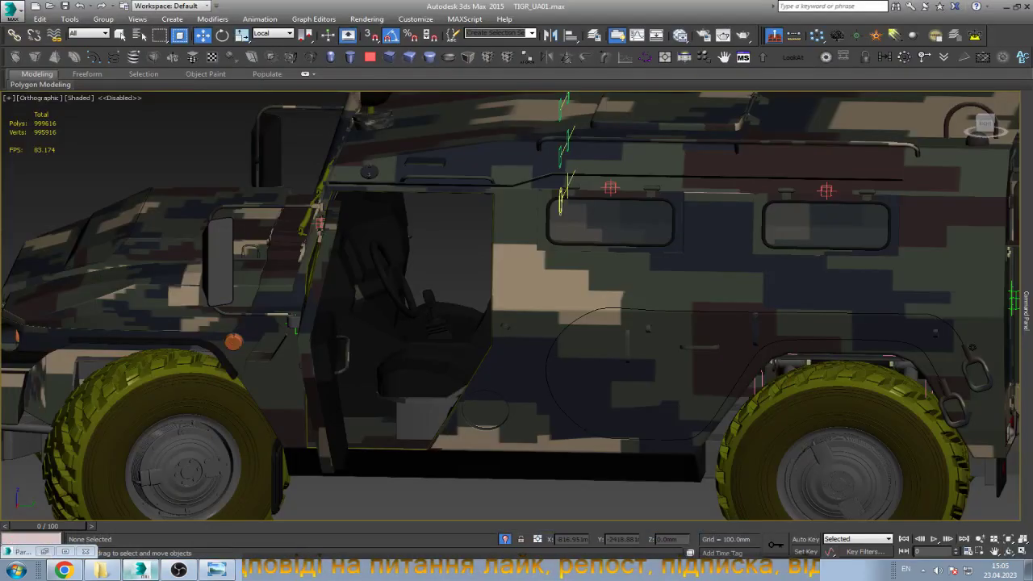
click(179, 571)
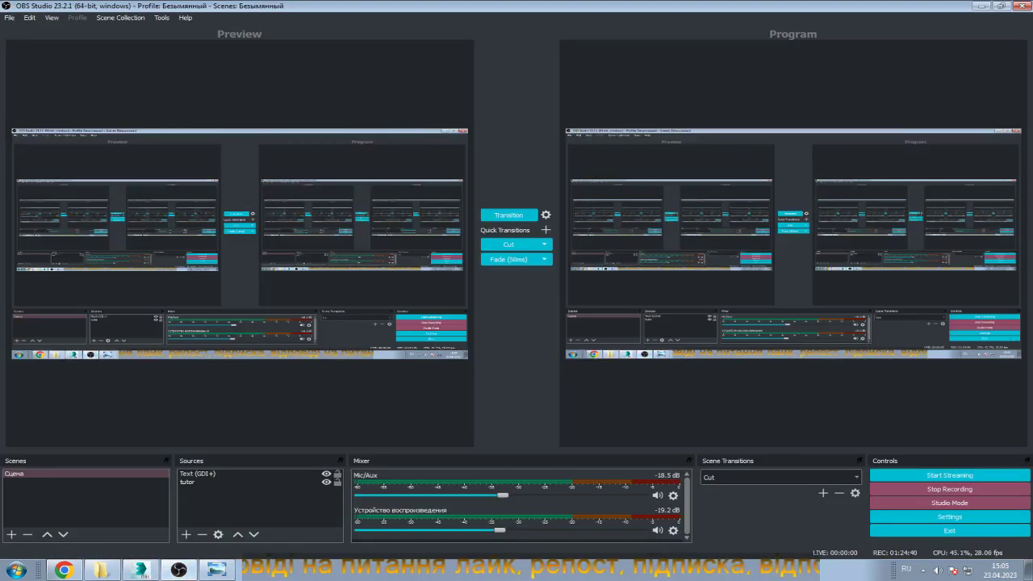